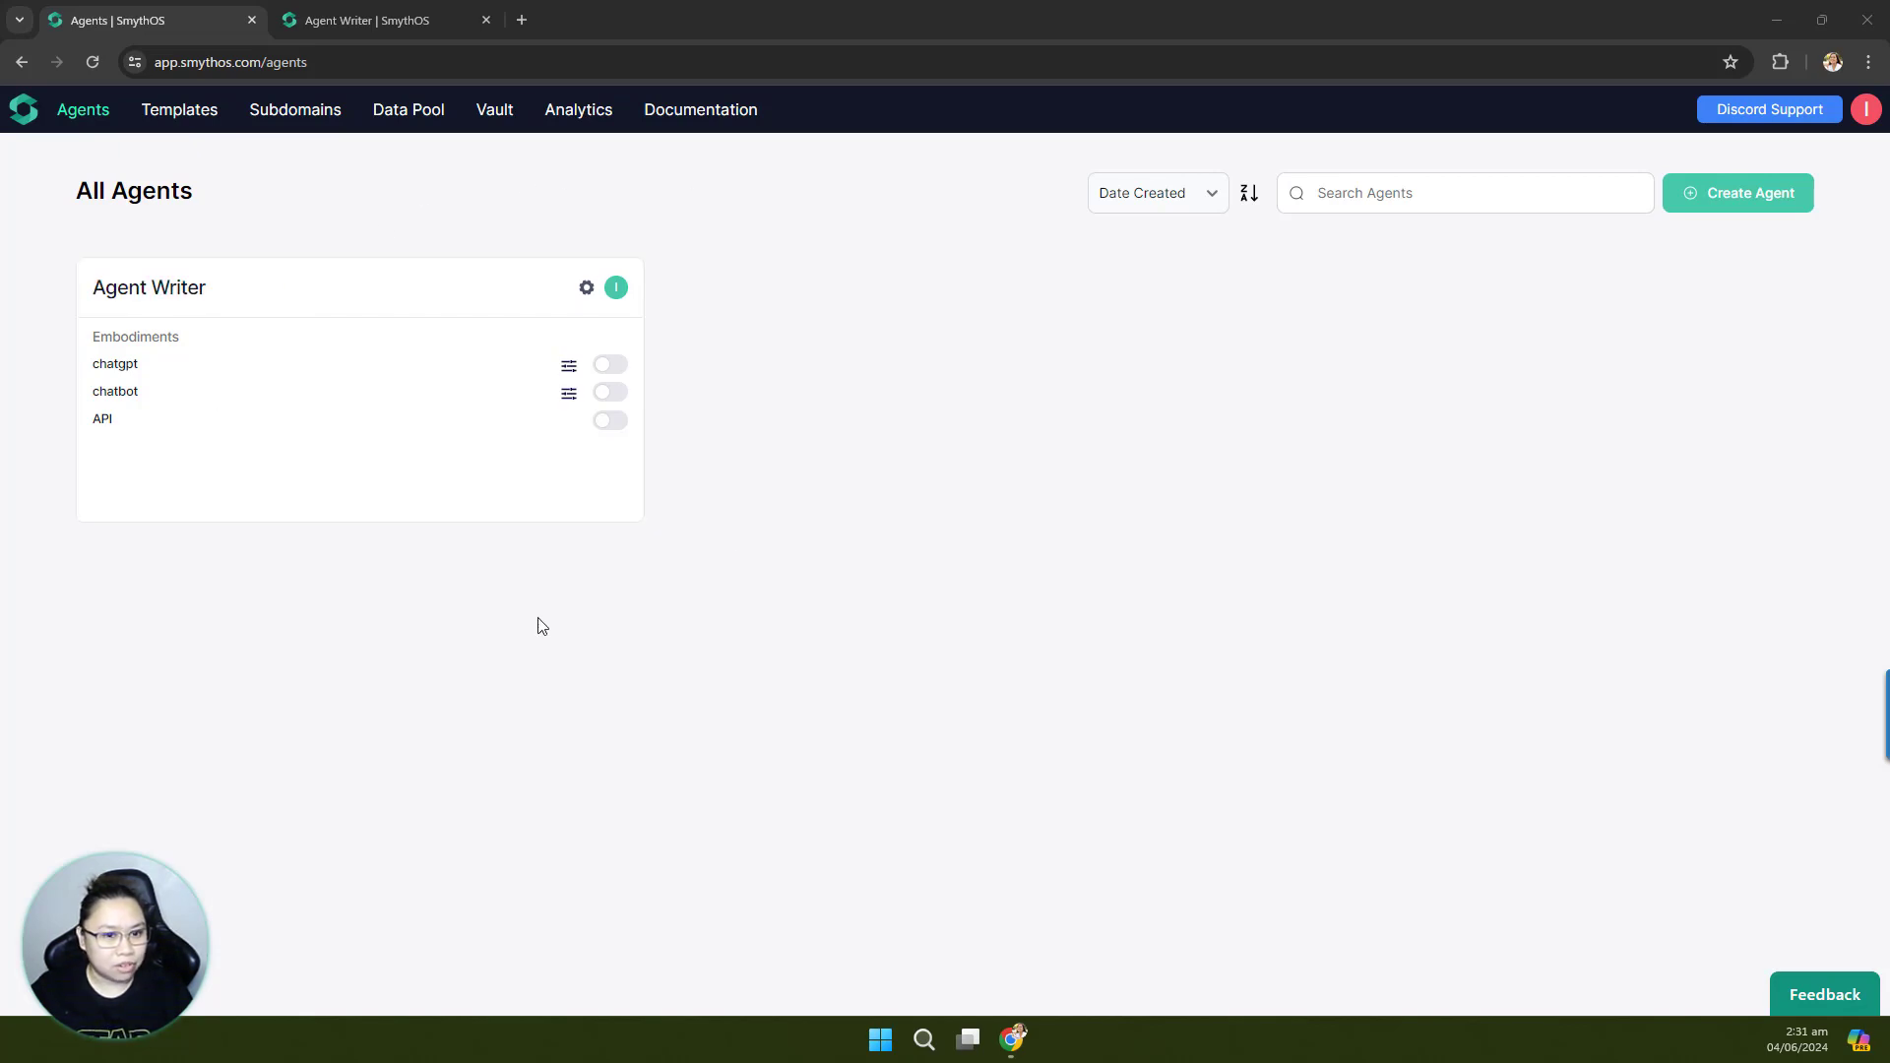
Step: Switch to the Agent Writer workflow in the agent builder
click(928, 628)
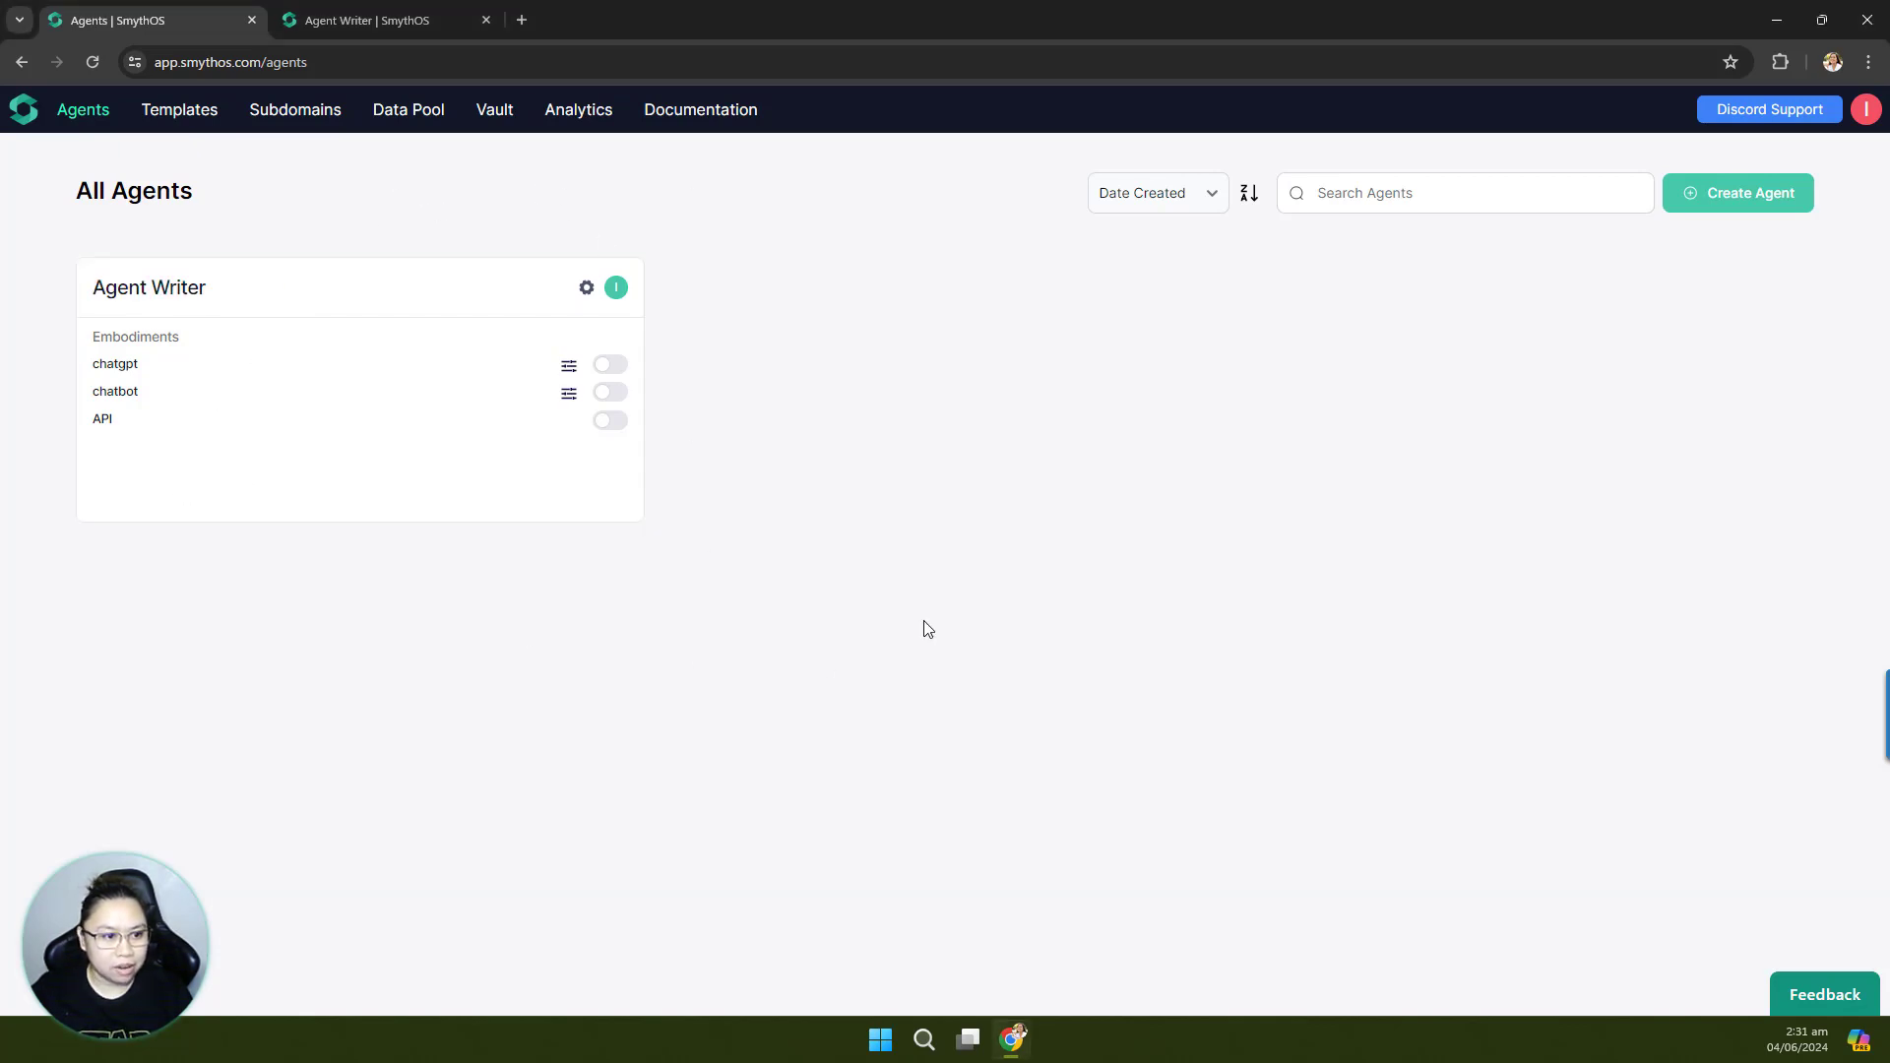
click(356, 28)
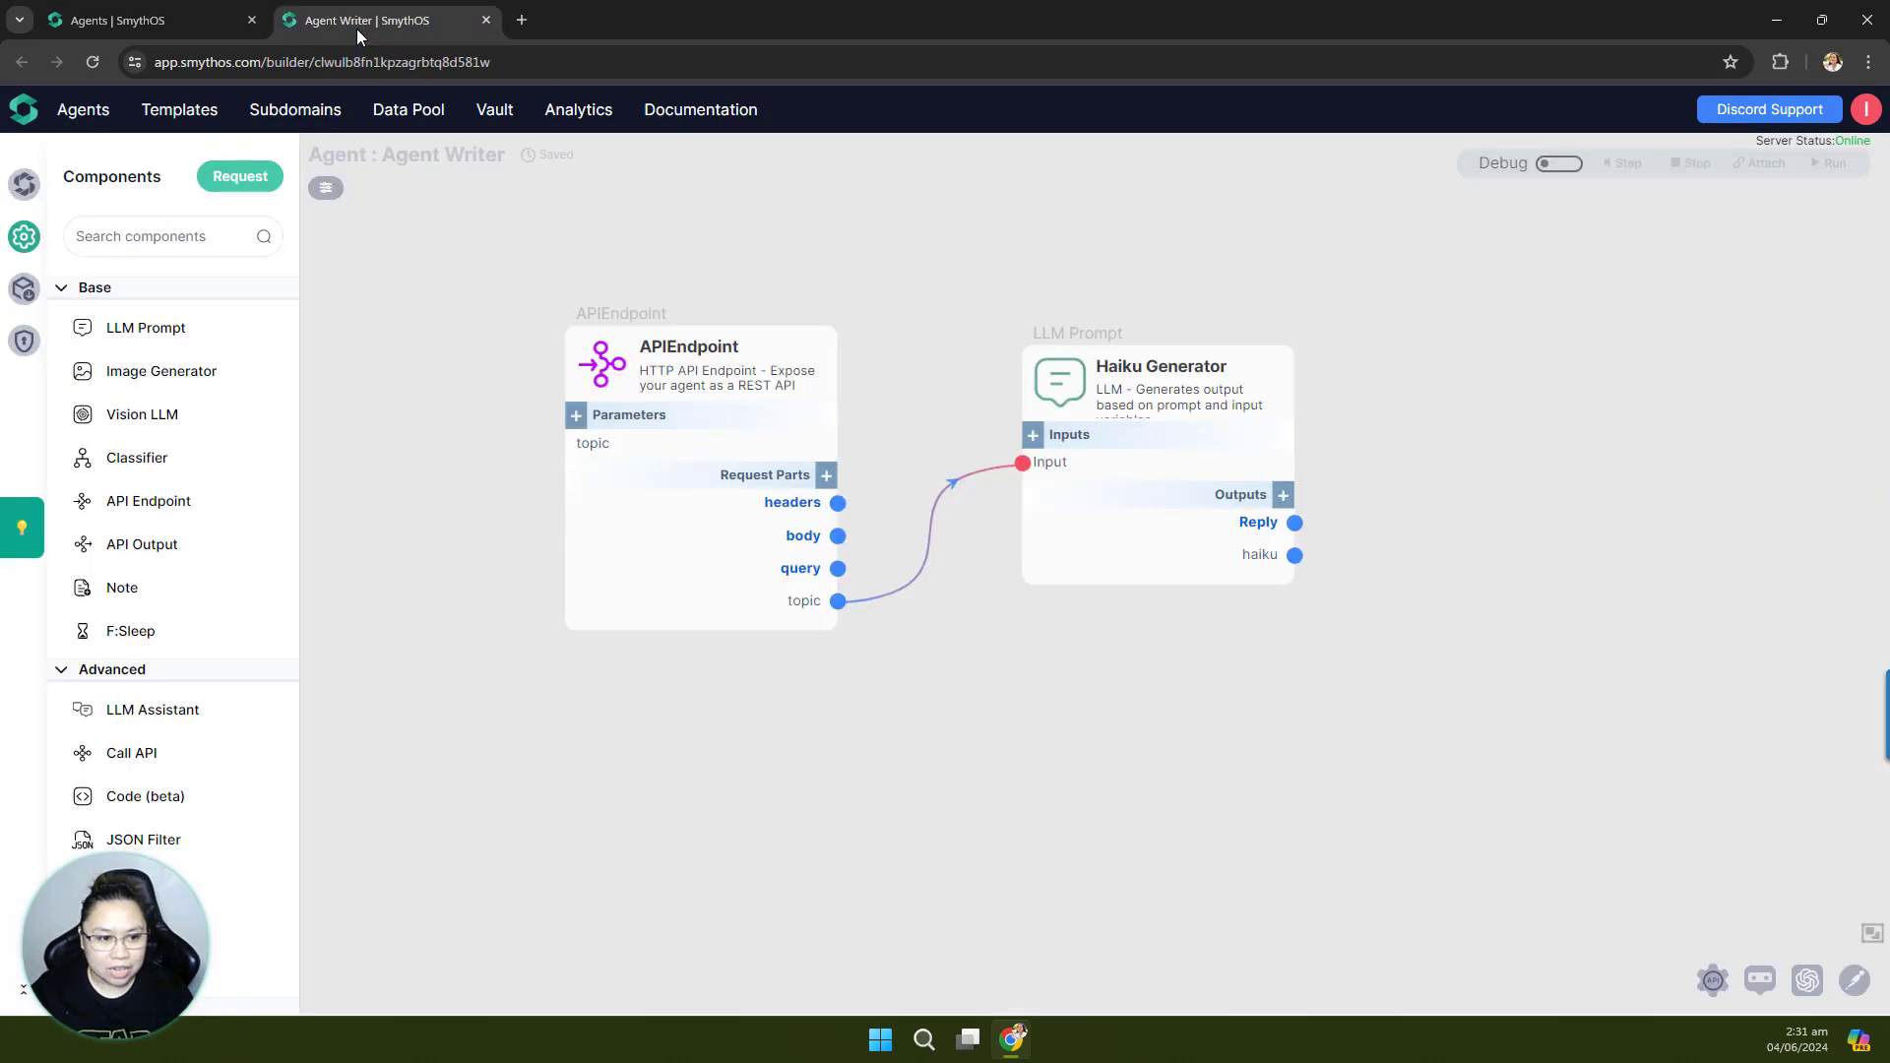
drag(1096, 715, 1102, 753)
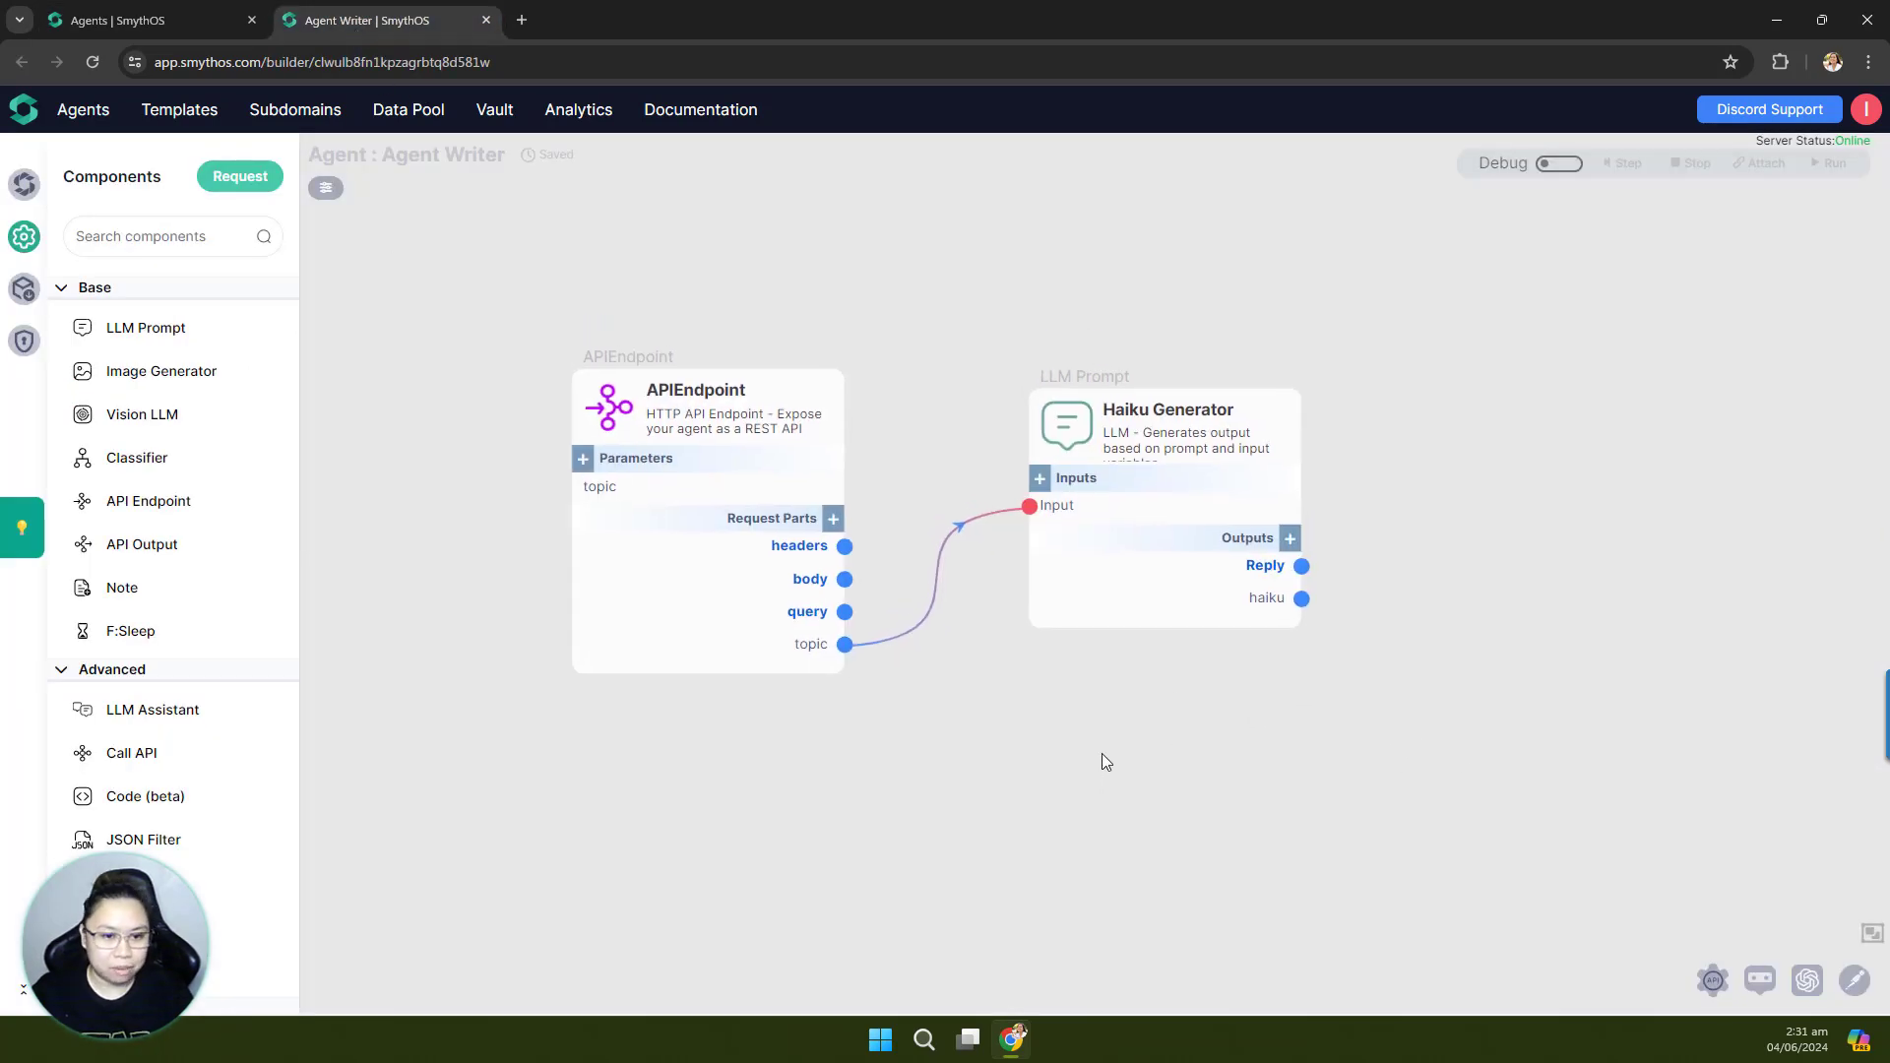
drag(980, 745, 994, 753)
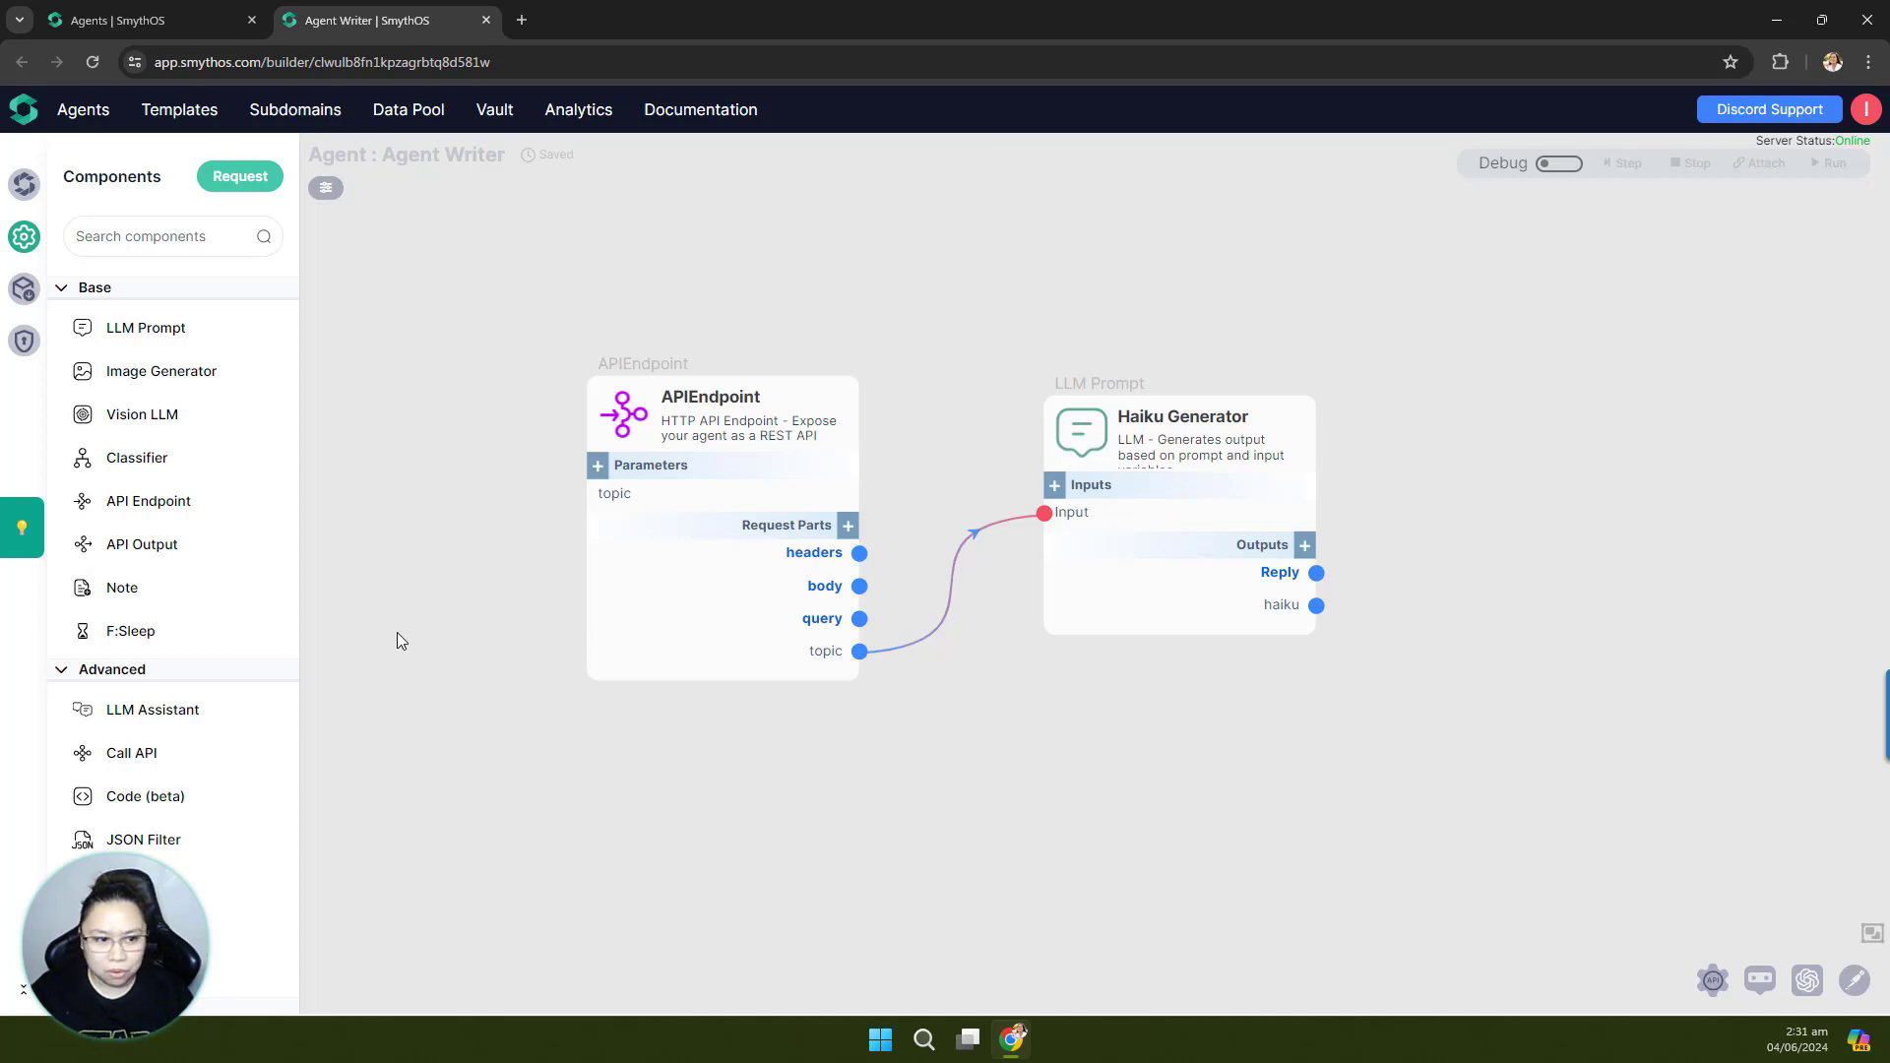
click(62, 671)
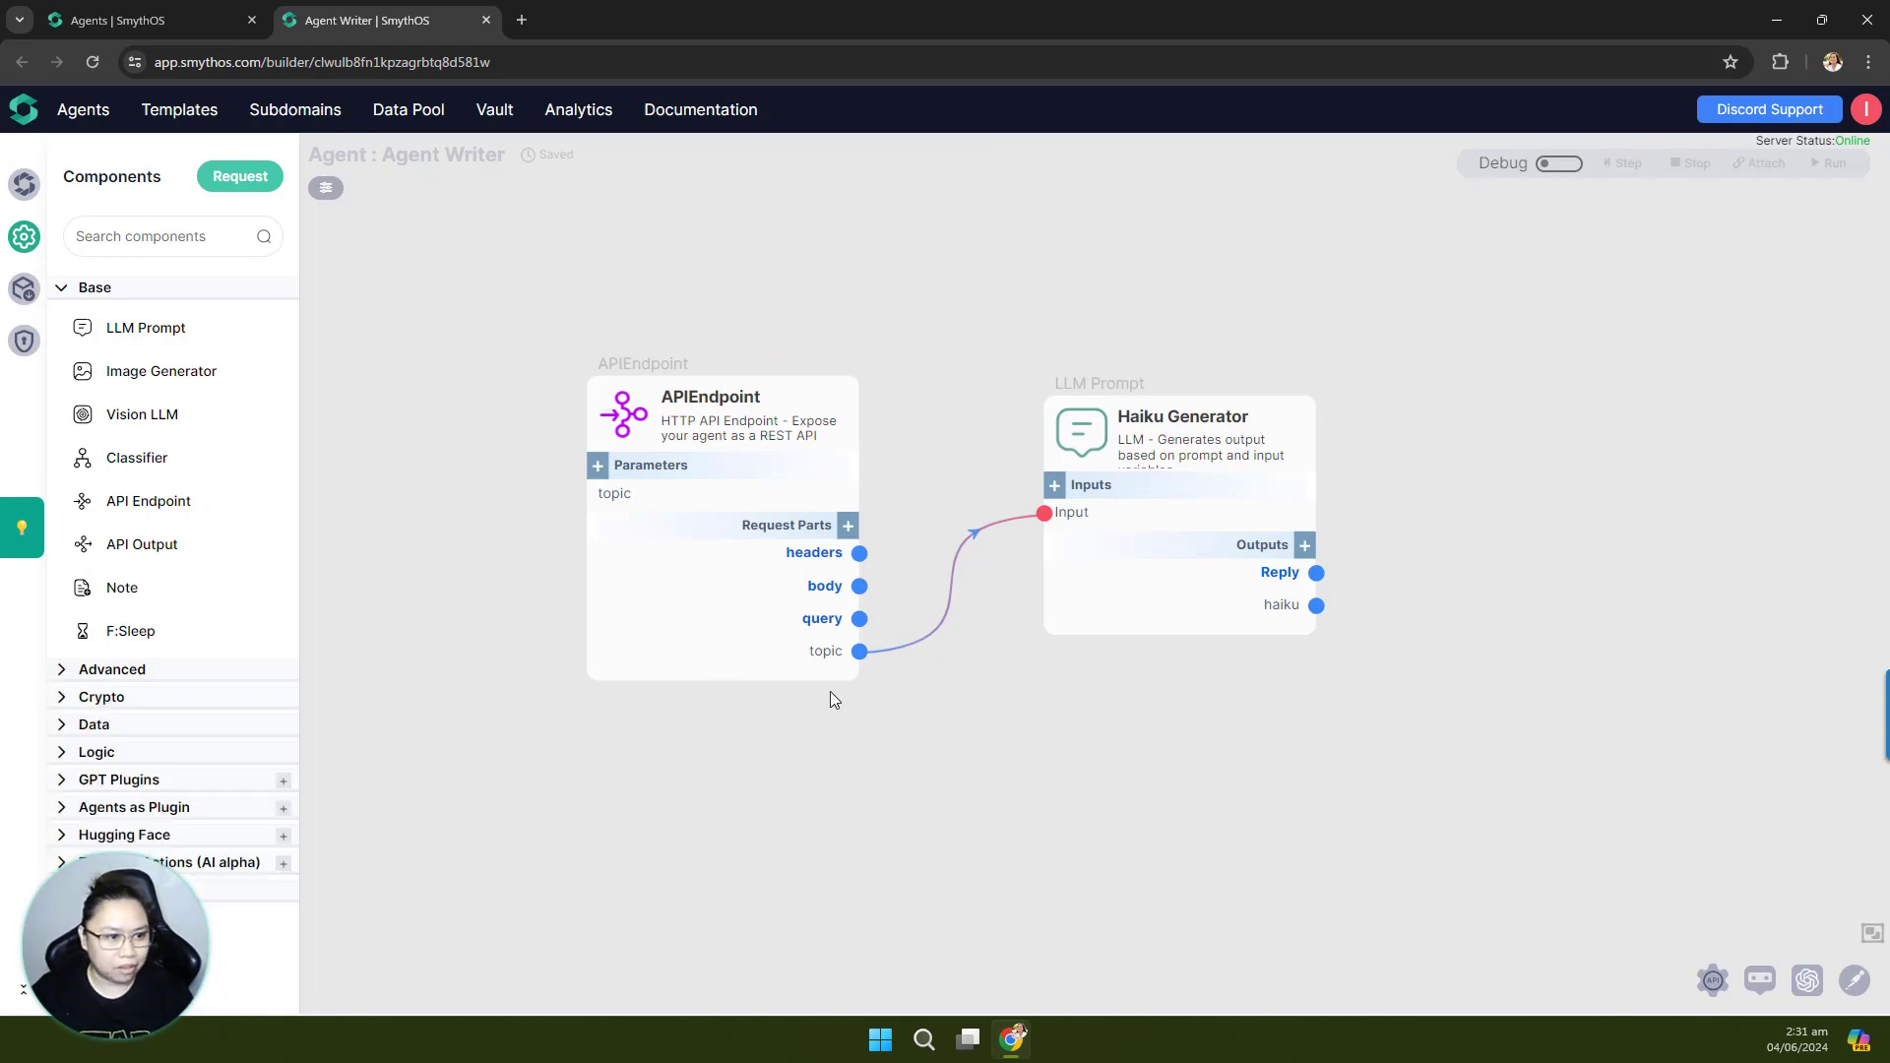
drag(1047, 815, 1051, 743)
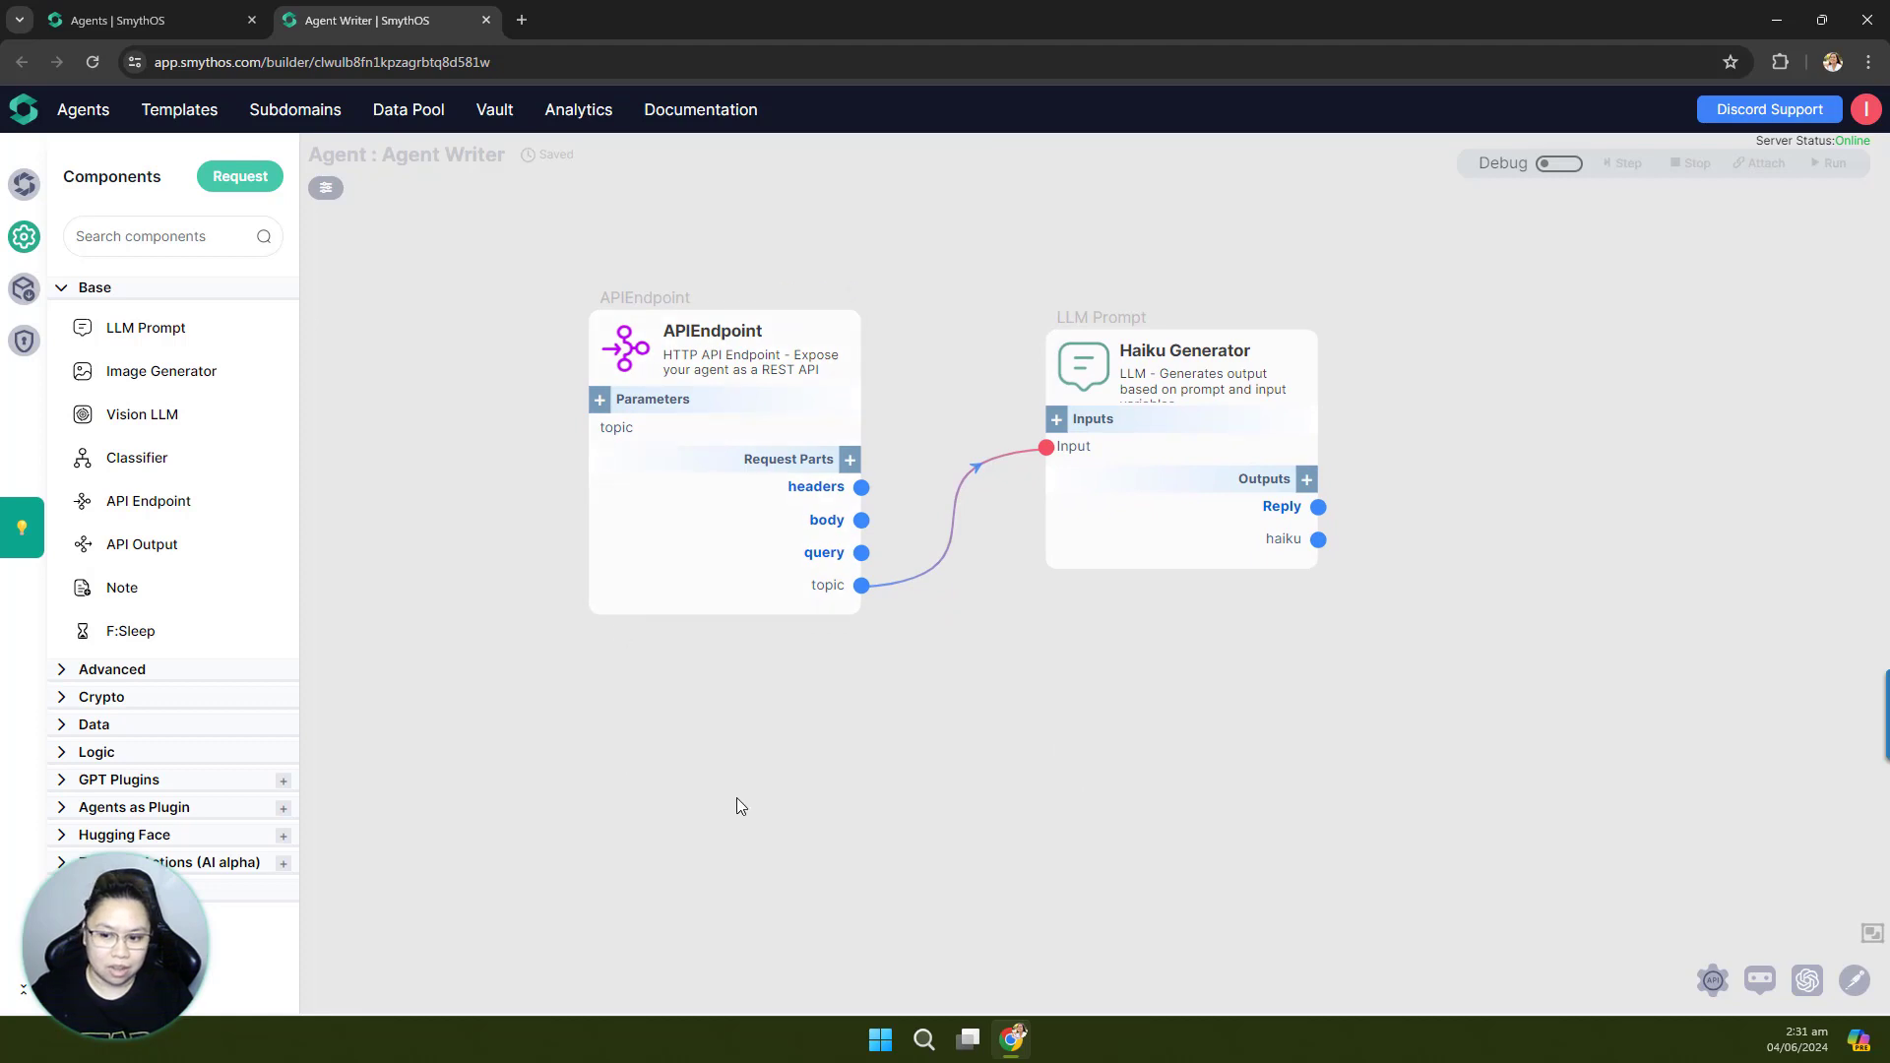
drag(800, 773, 799, 766)
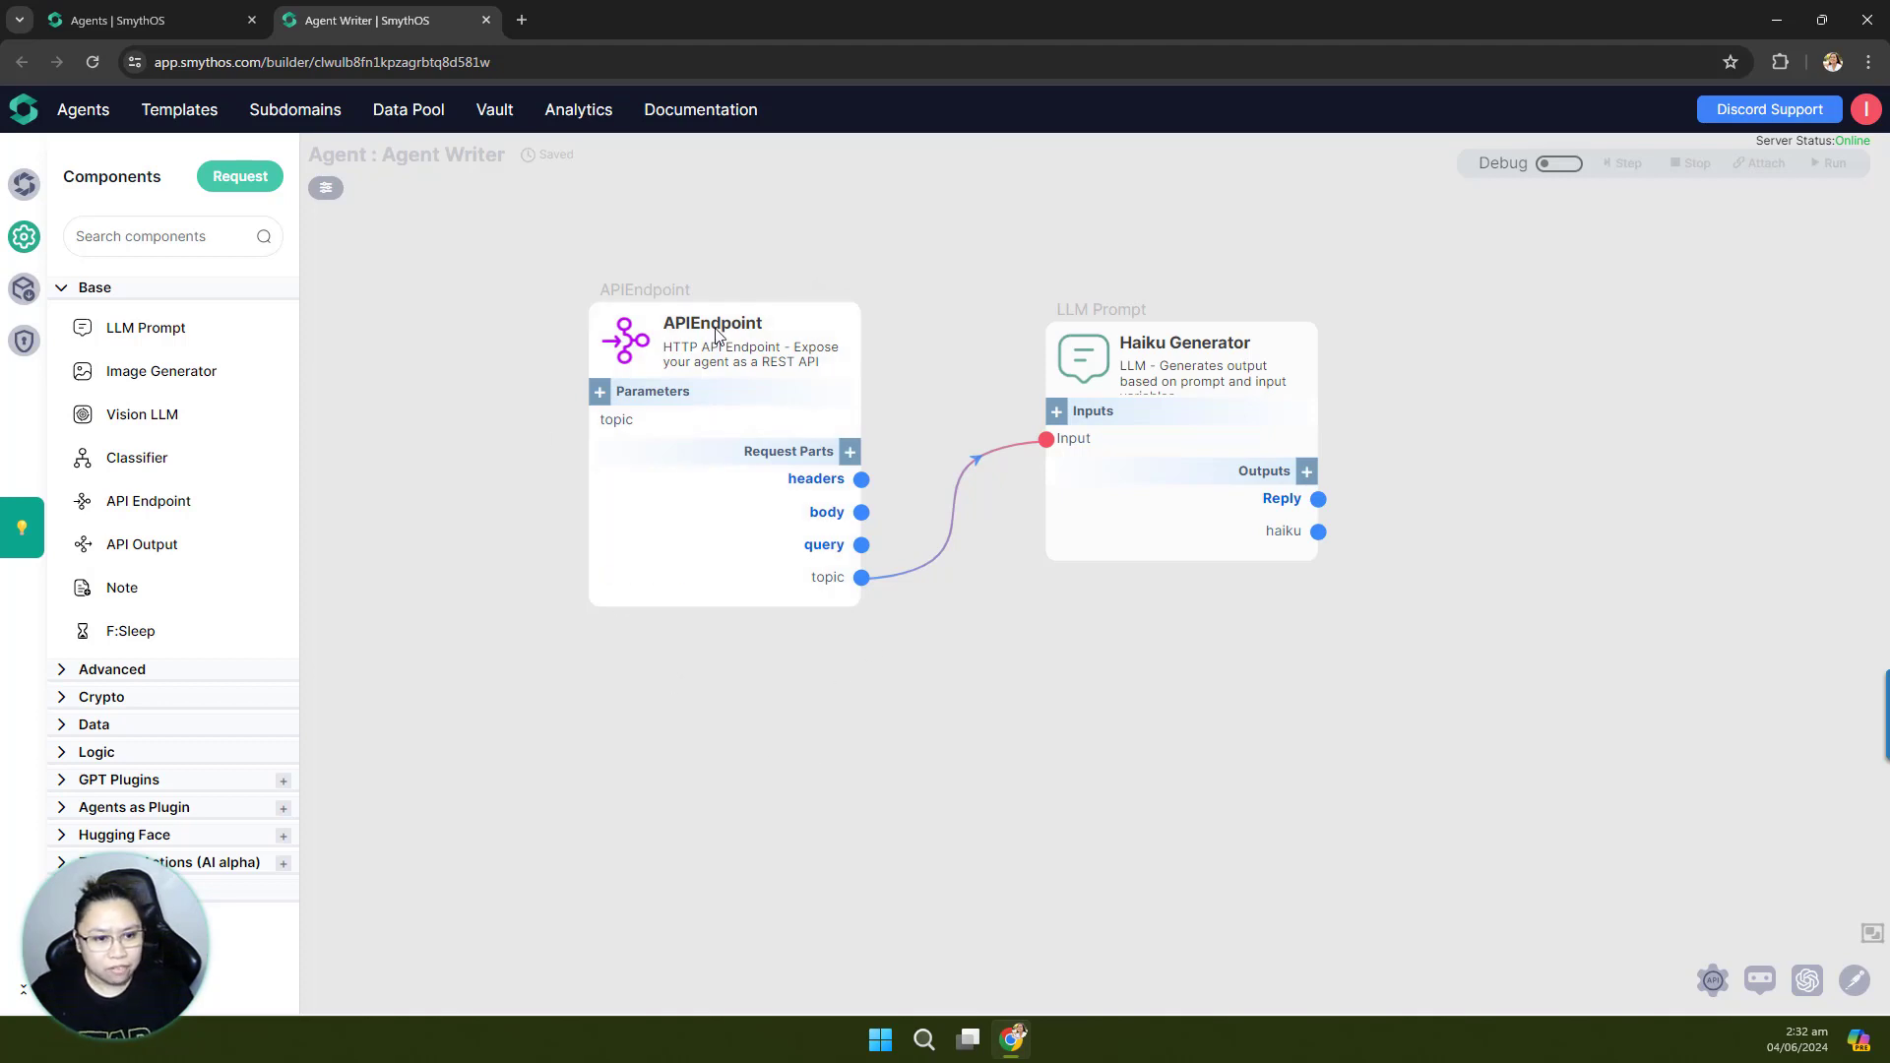
drag(880, 760, 891, 729)
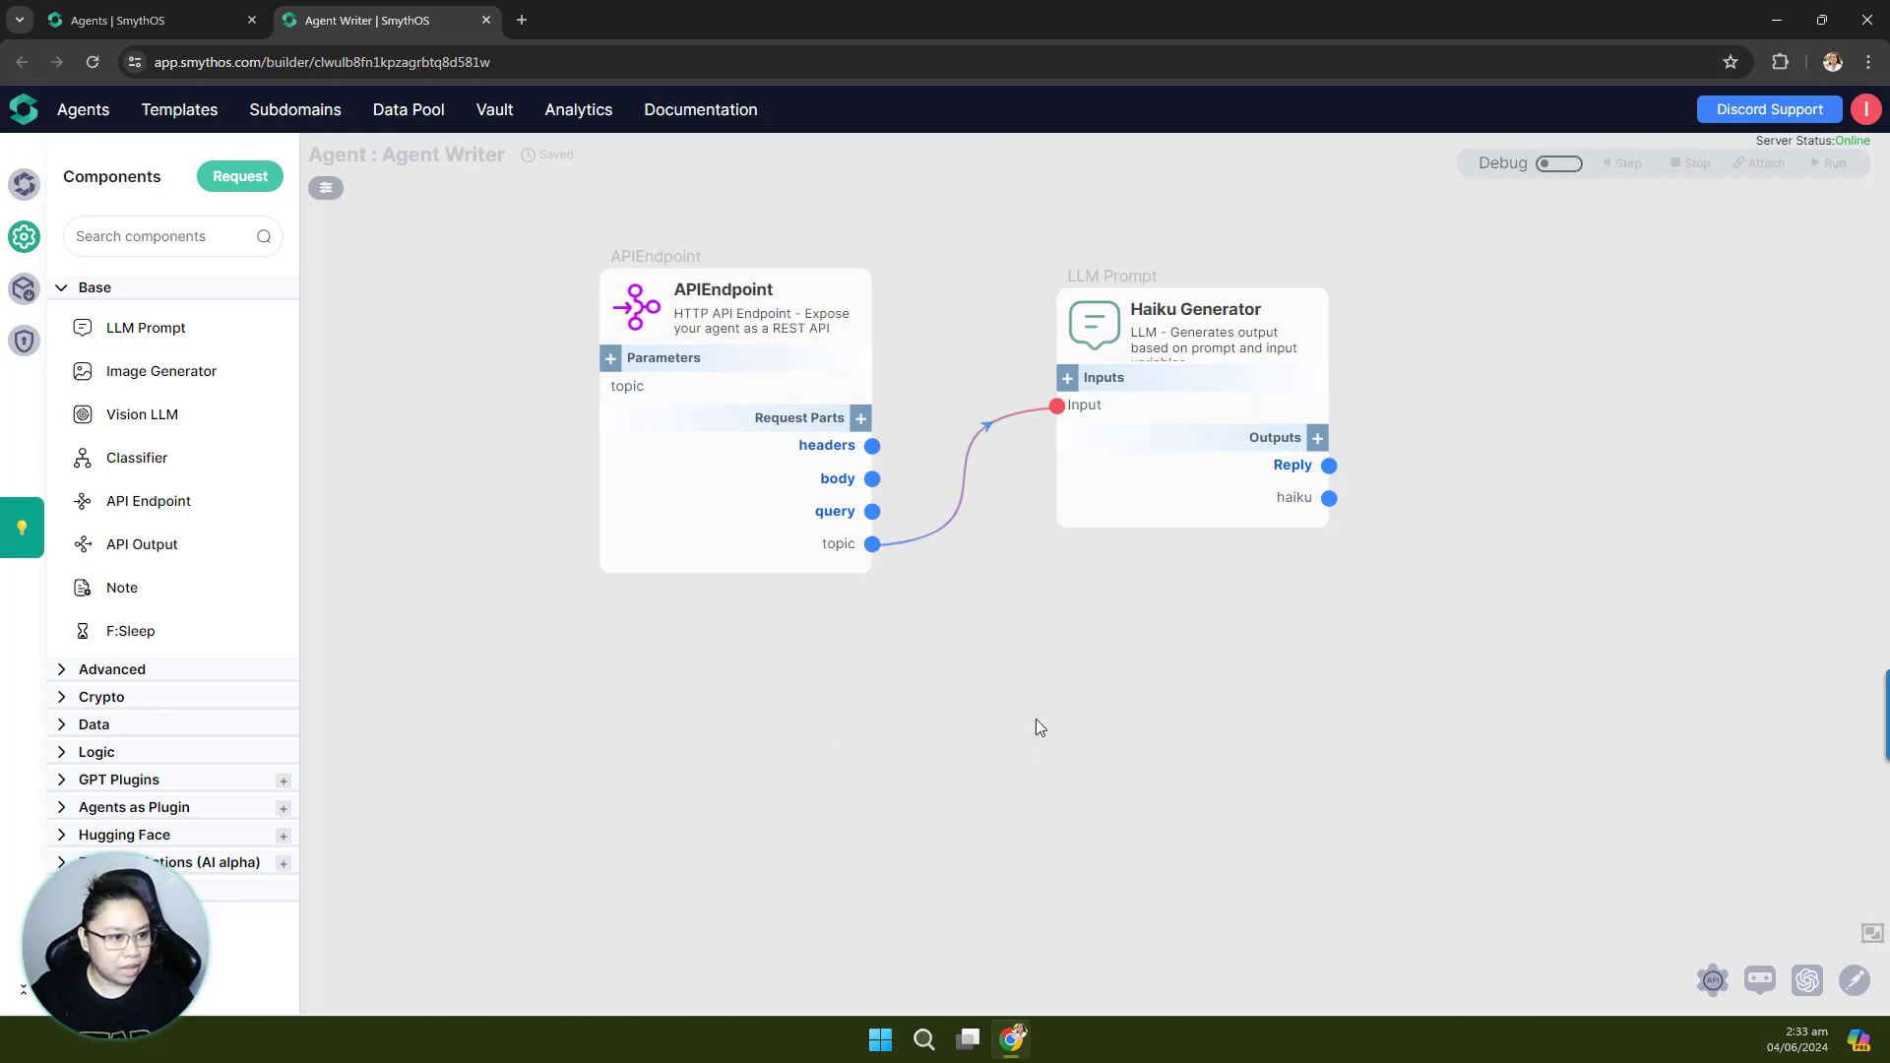
Step: Add a new API Endpoint component to empty canvas space below the existing haiku workflow
scroll(1002, 650, down, 3)
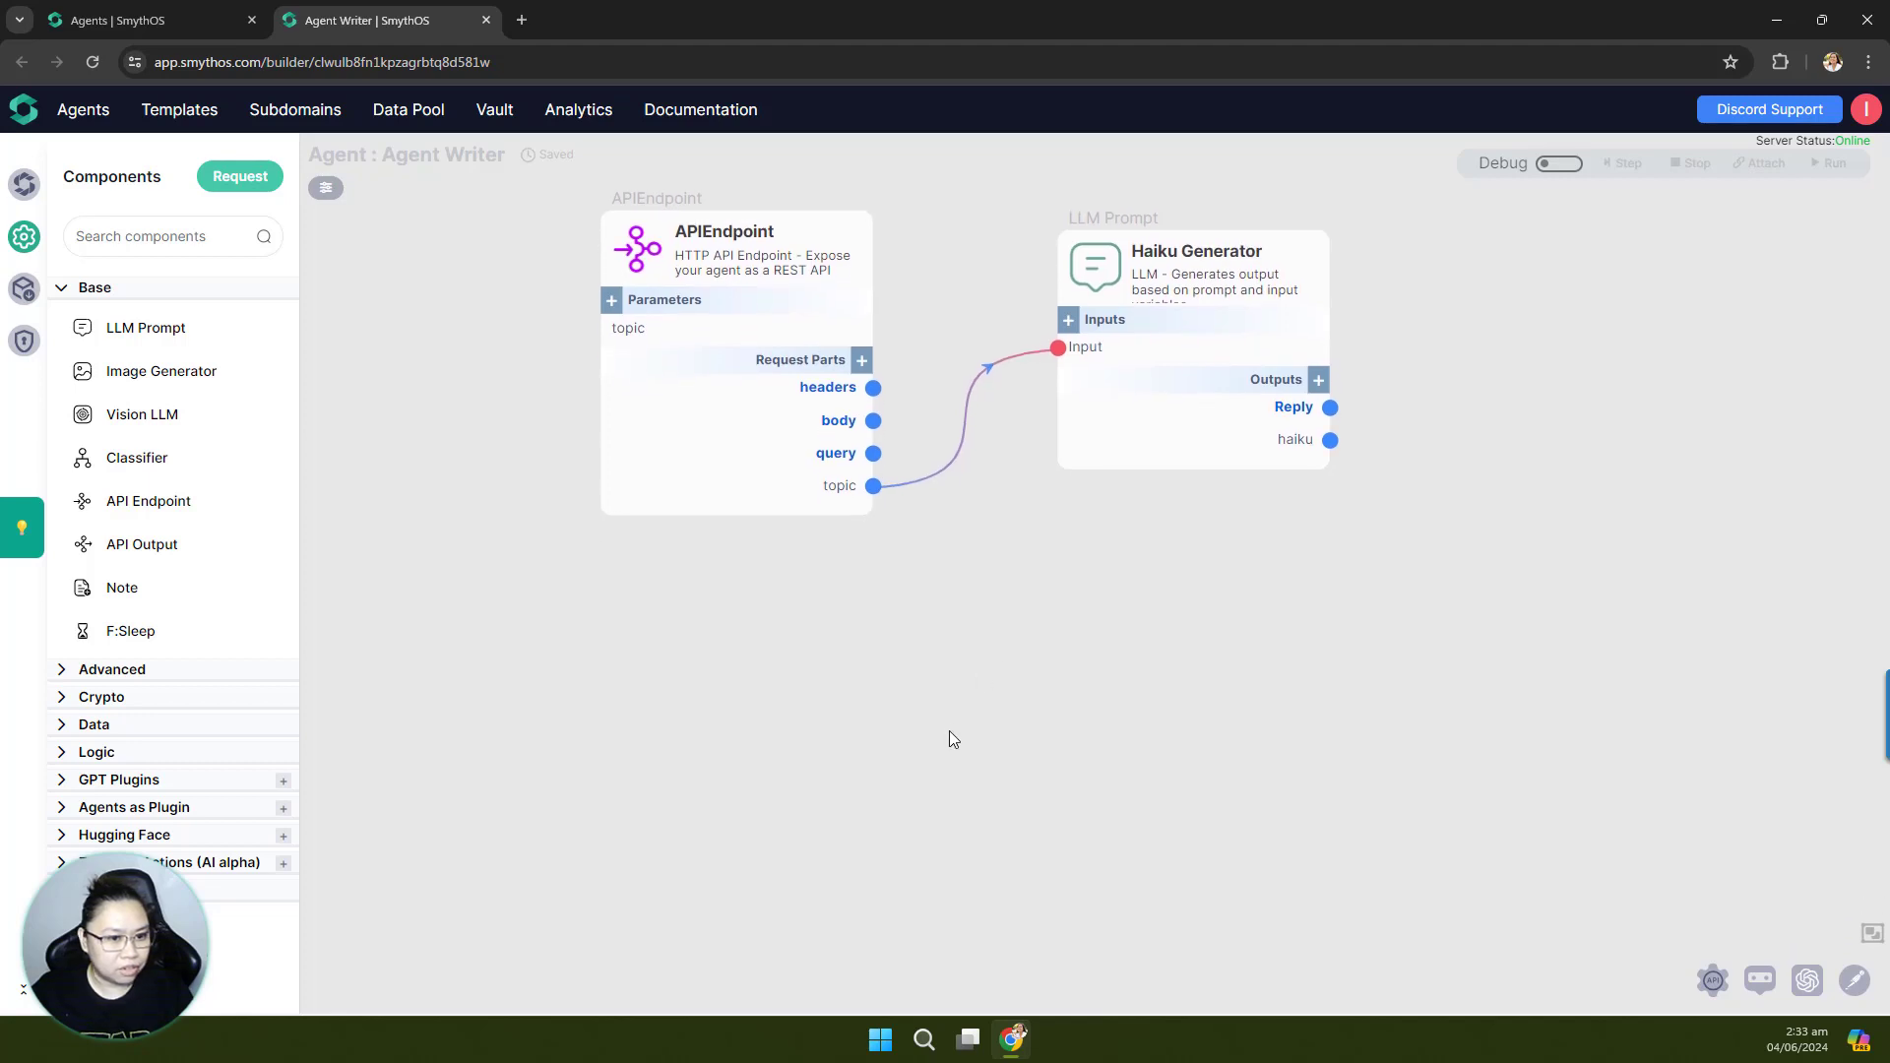
drag(961, 718, 788, 815)
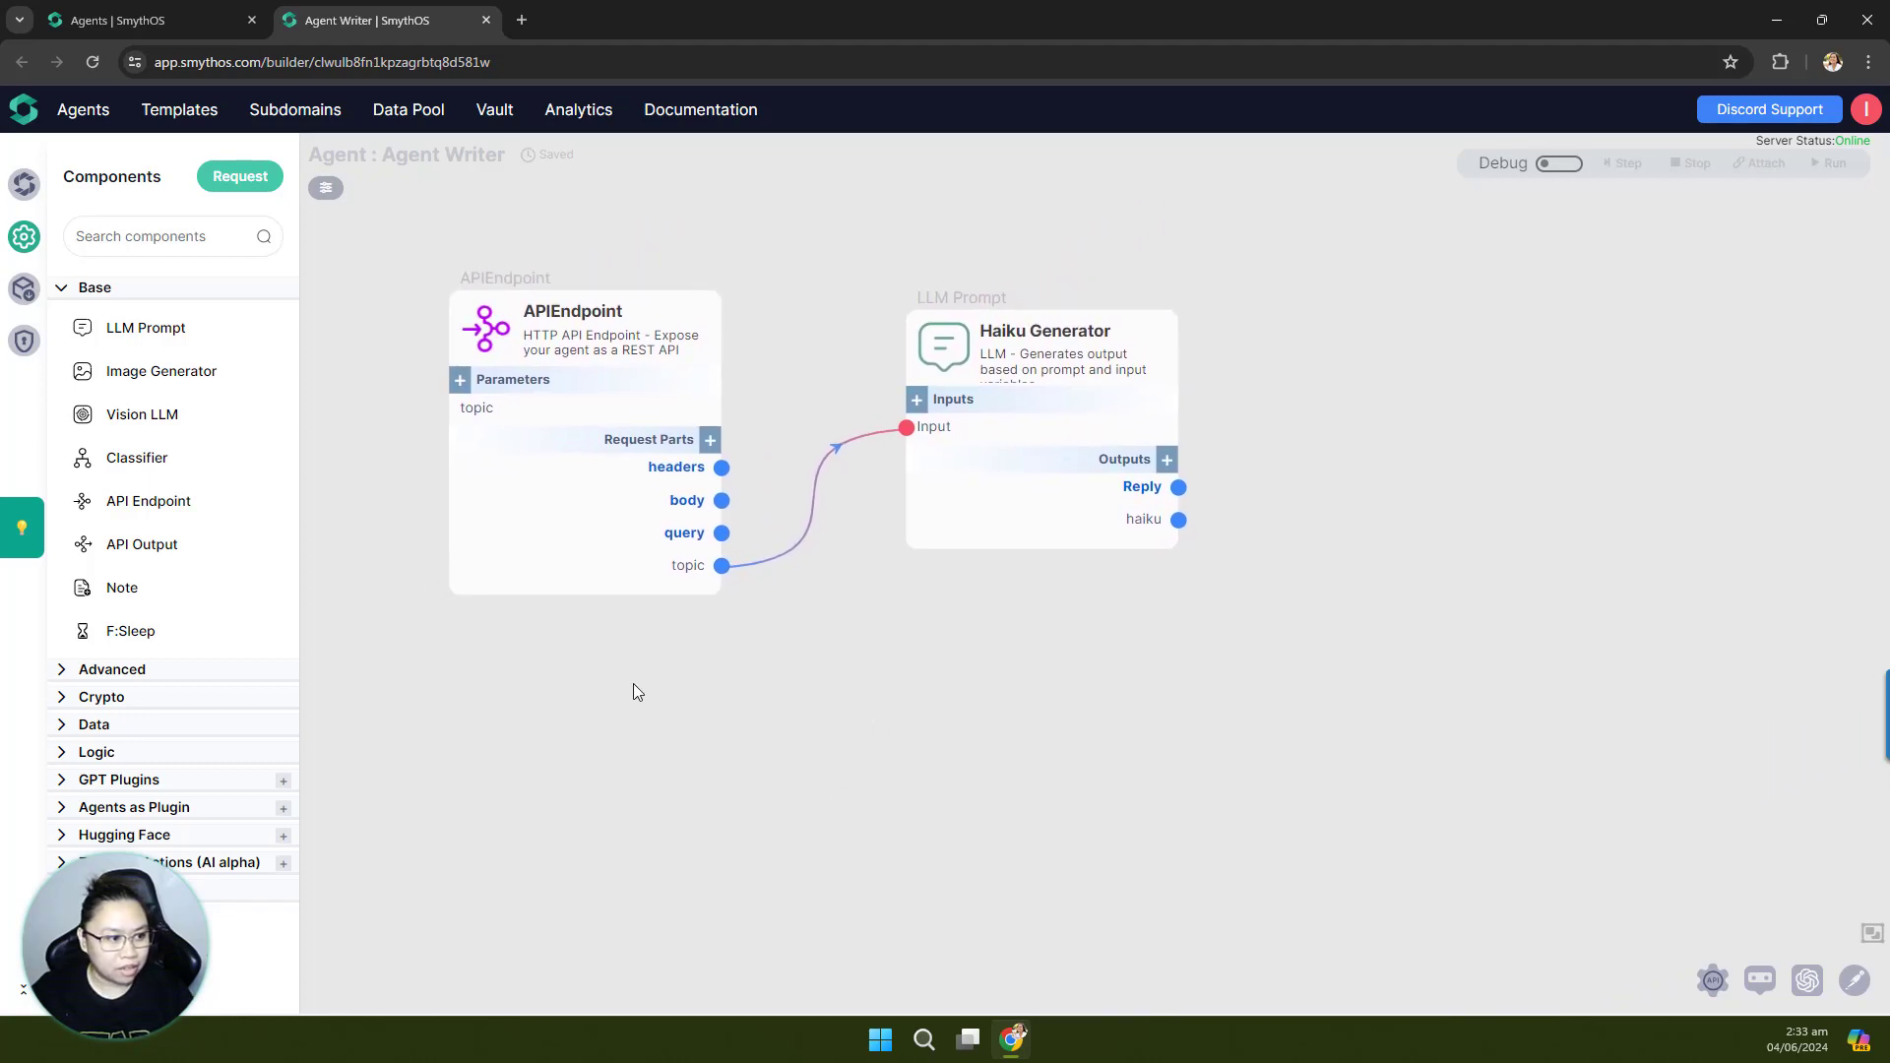
drag(634, 692, 649, 637)
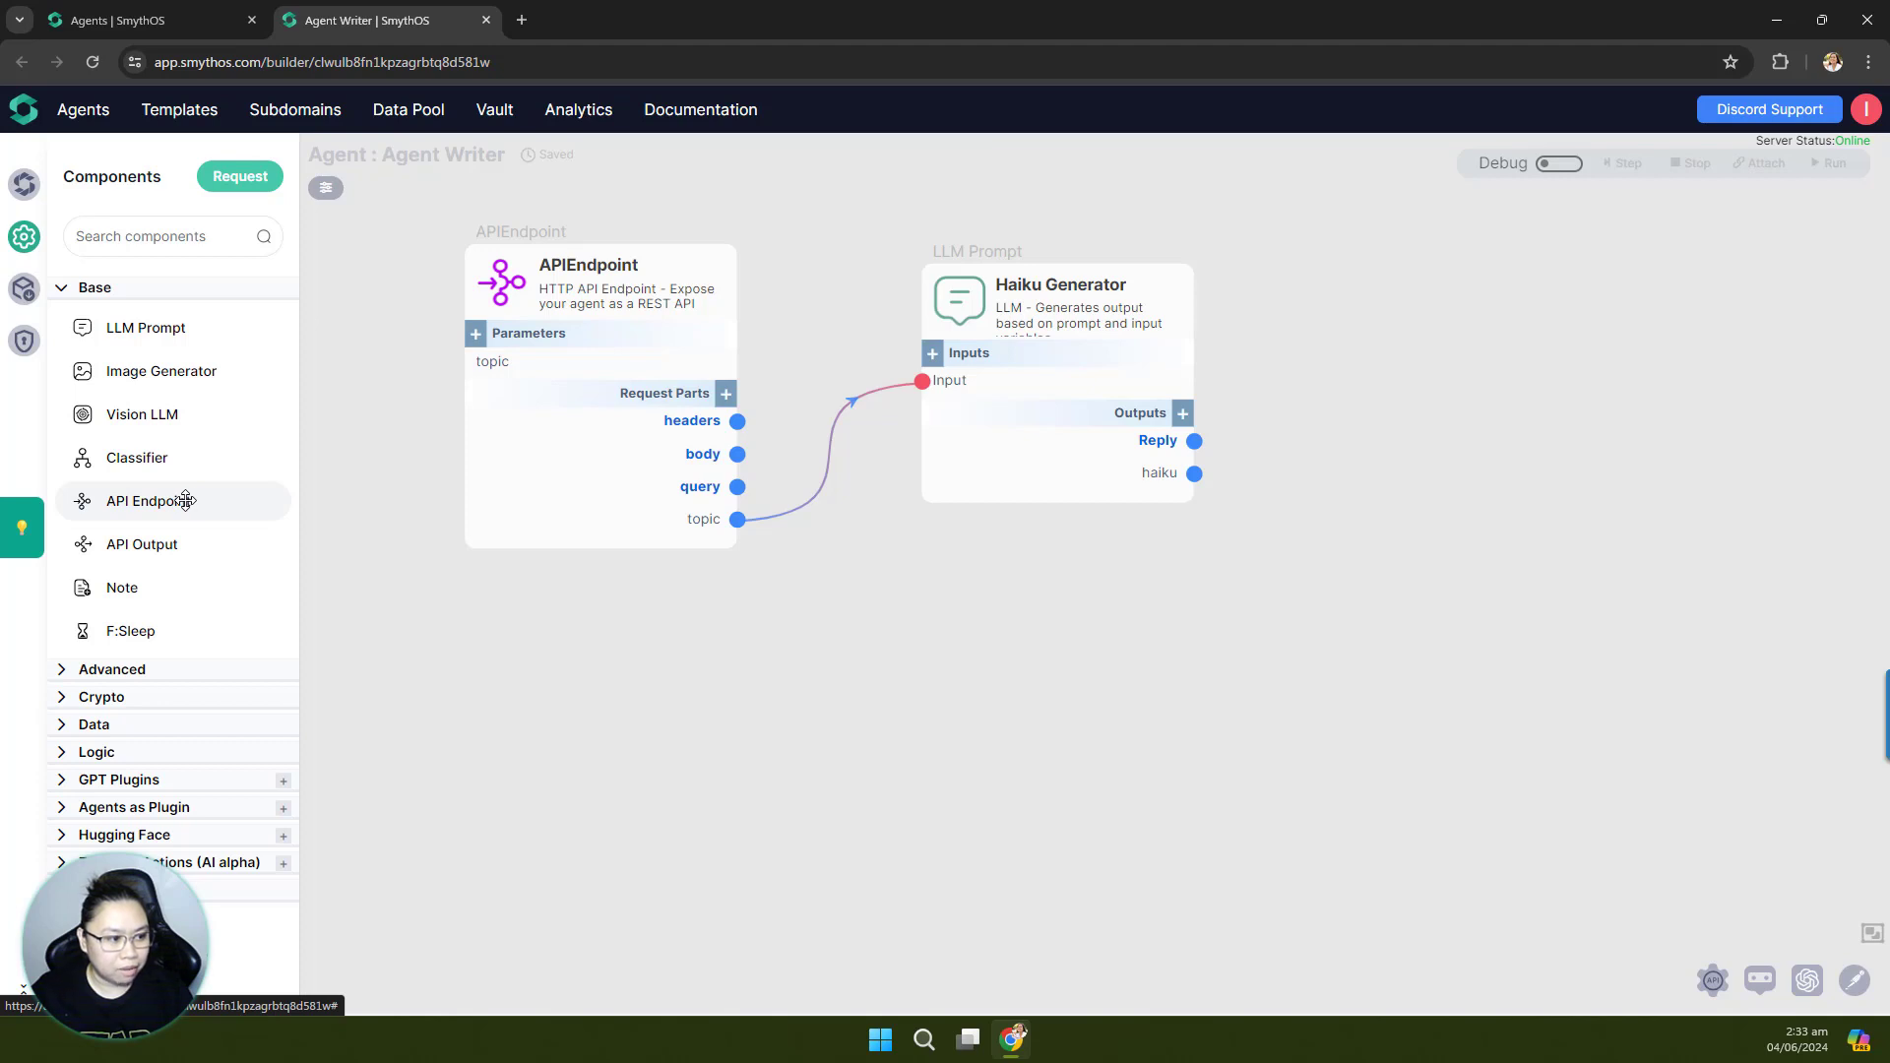
click(67, 677)
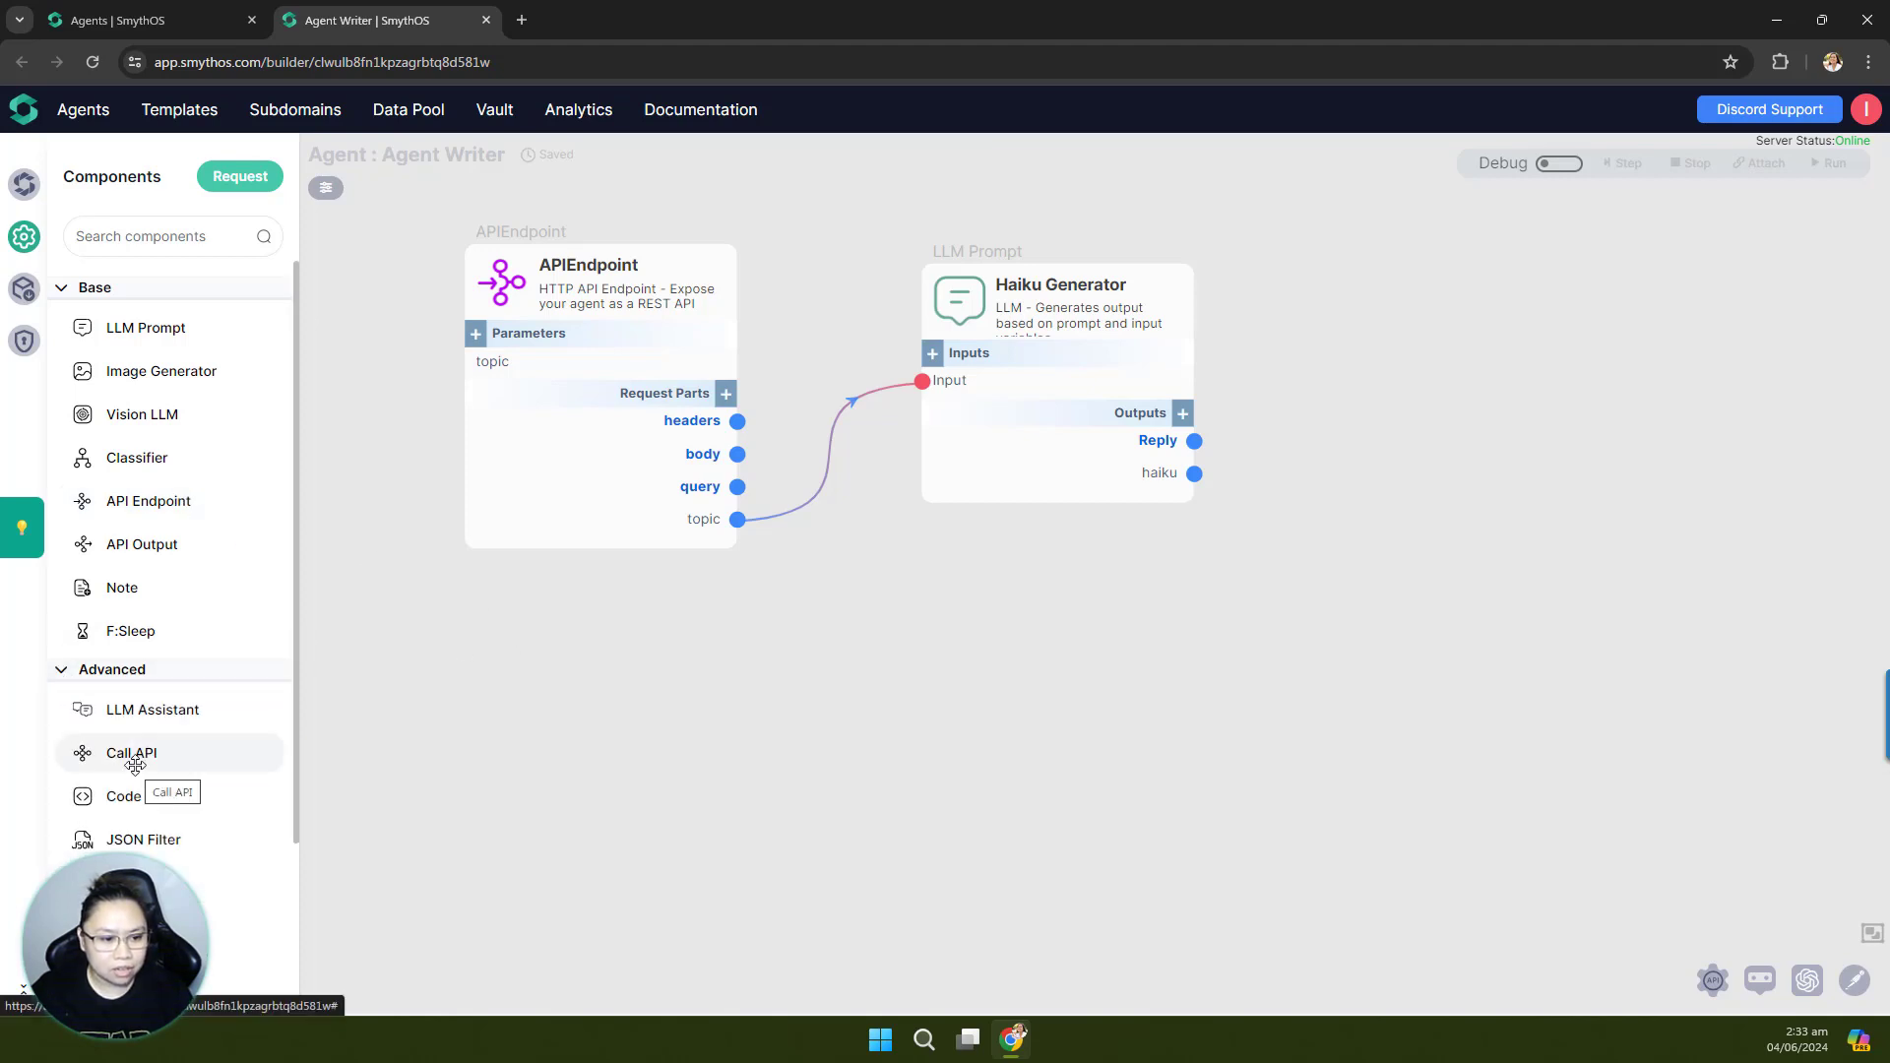
drag(127, 500, 975, 760)
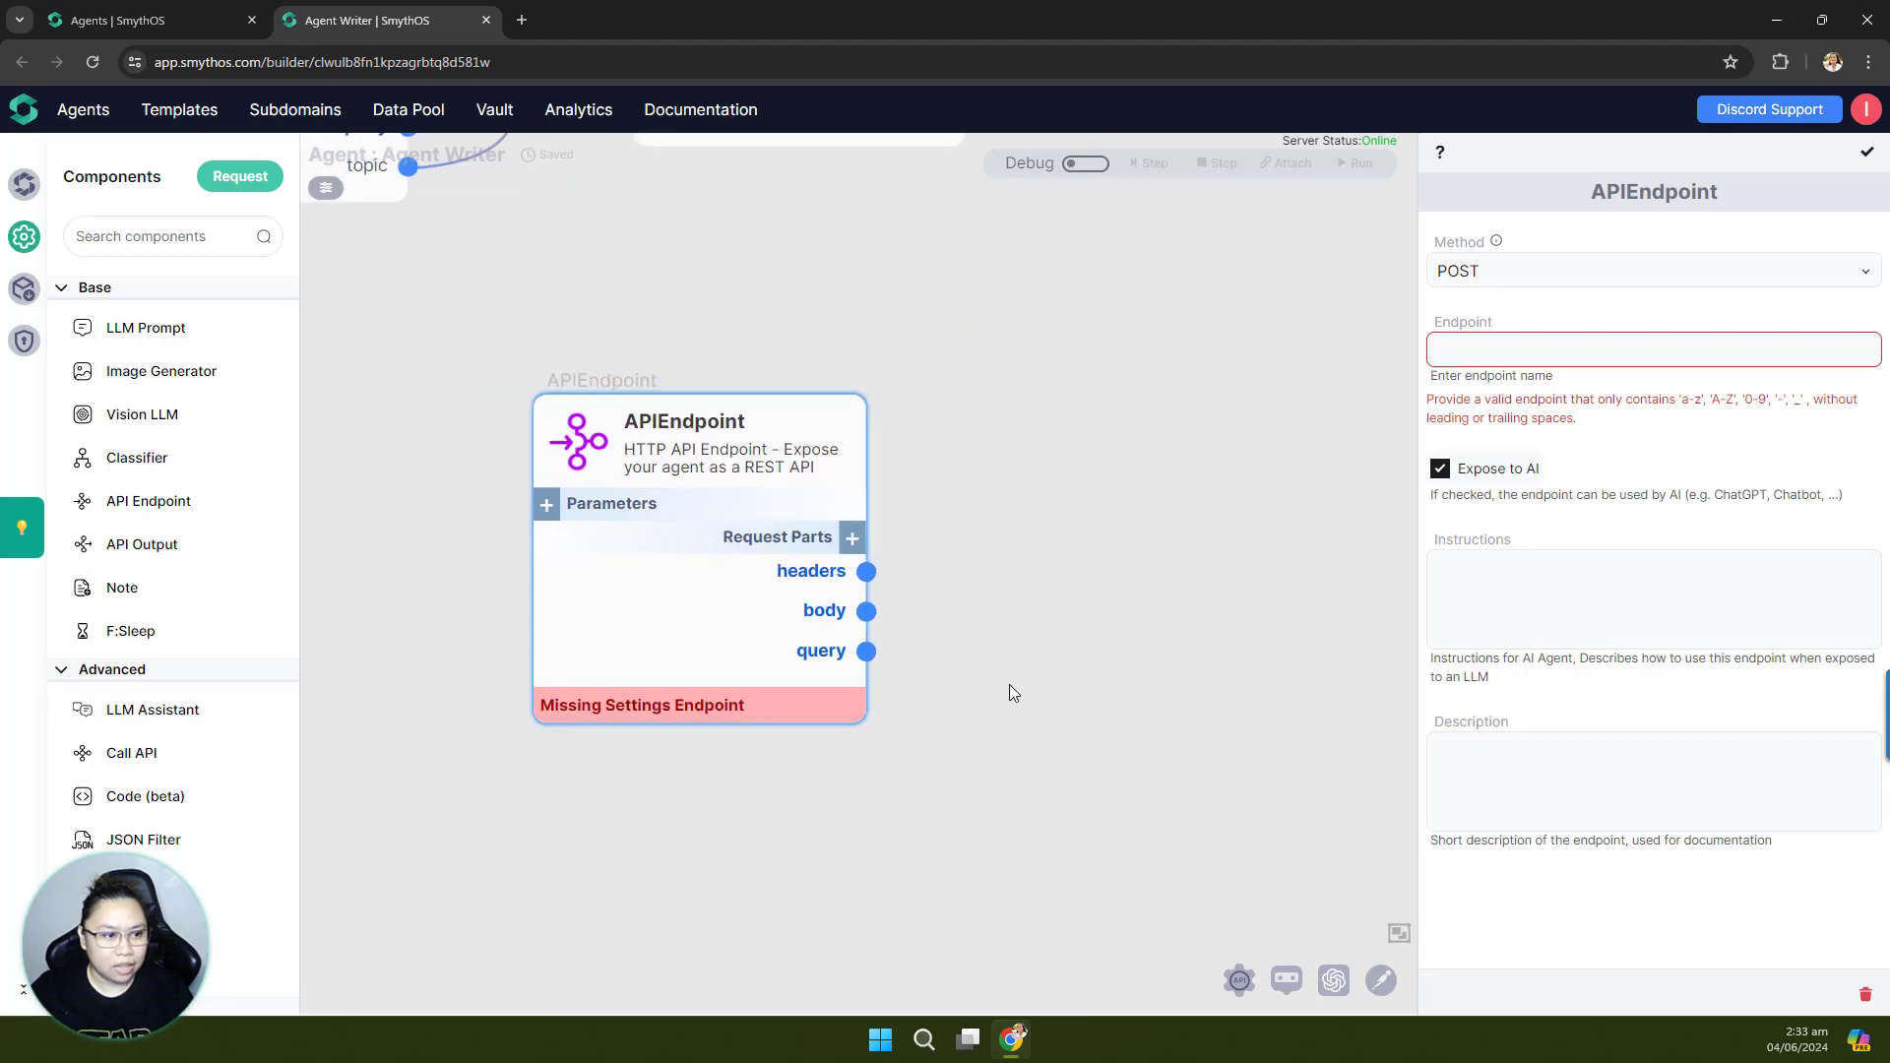
Step: Add a Call API component beside the new API Endpoint and align the two components
drag(147, 753, 1117, 460)
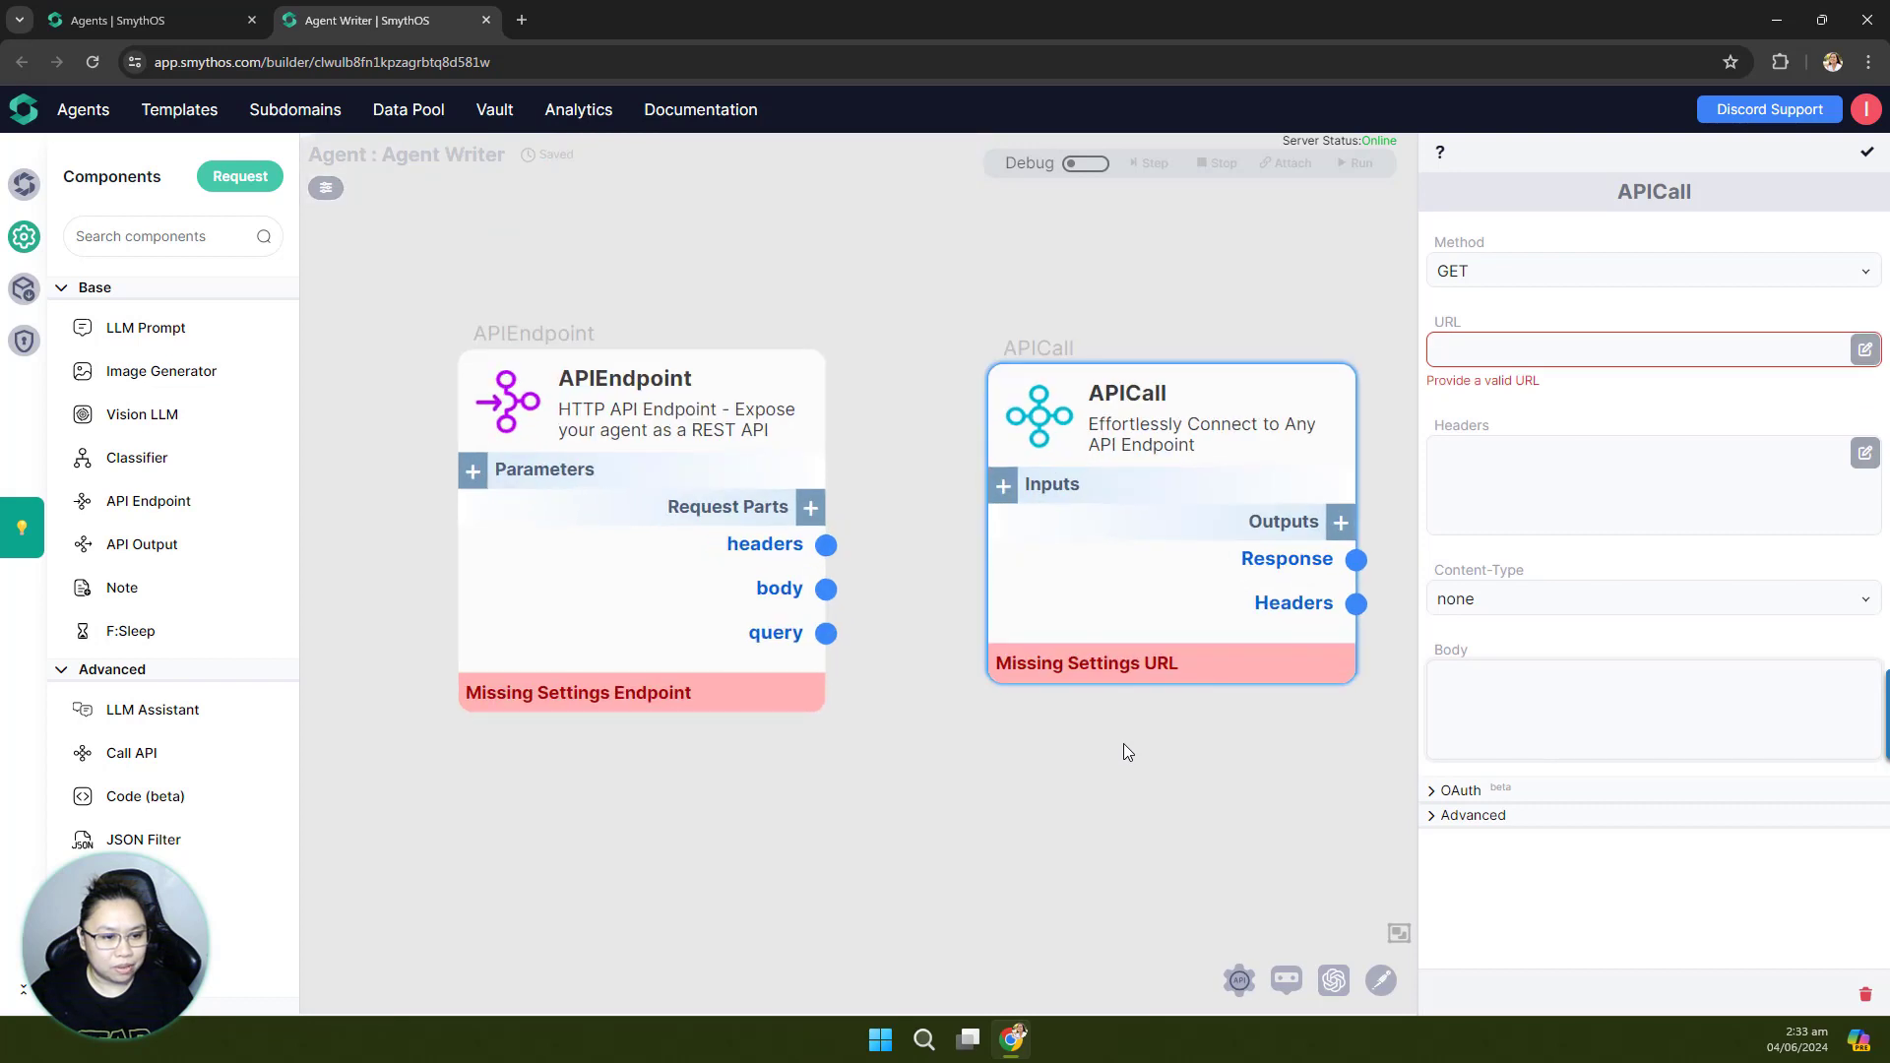
drag(1077, 758, 1019, 772)
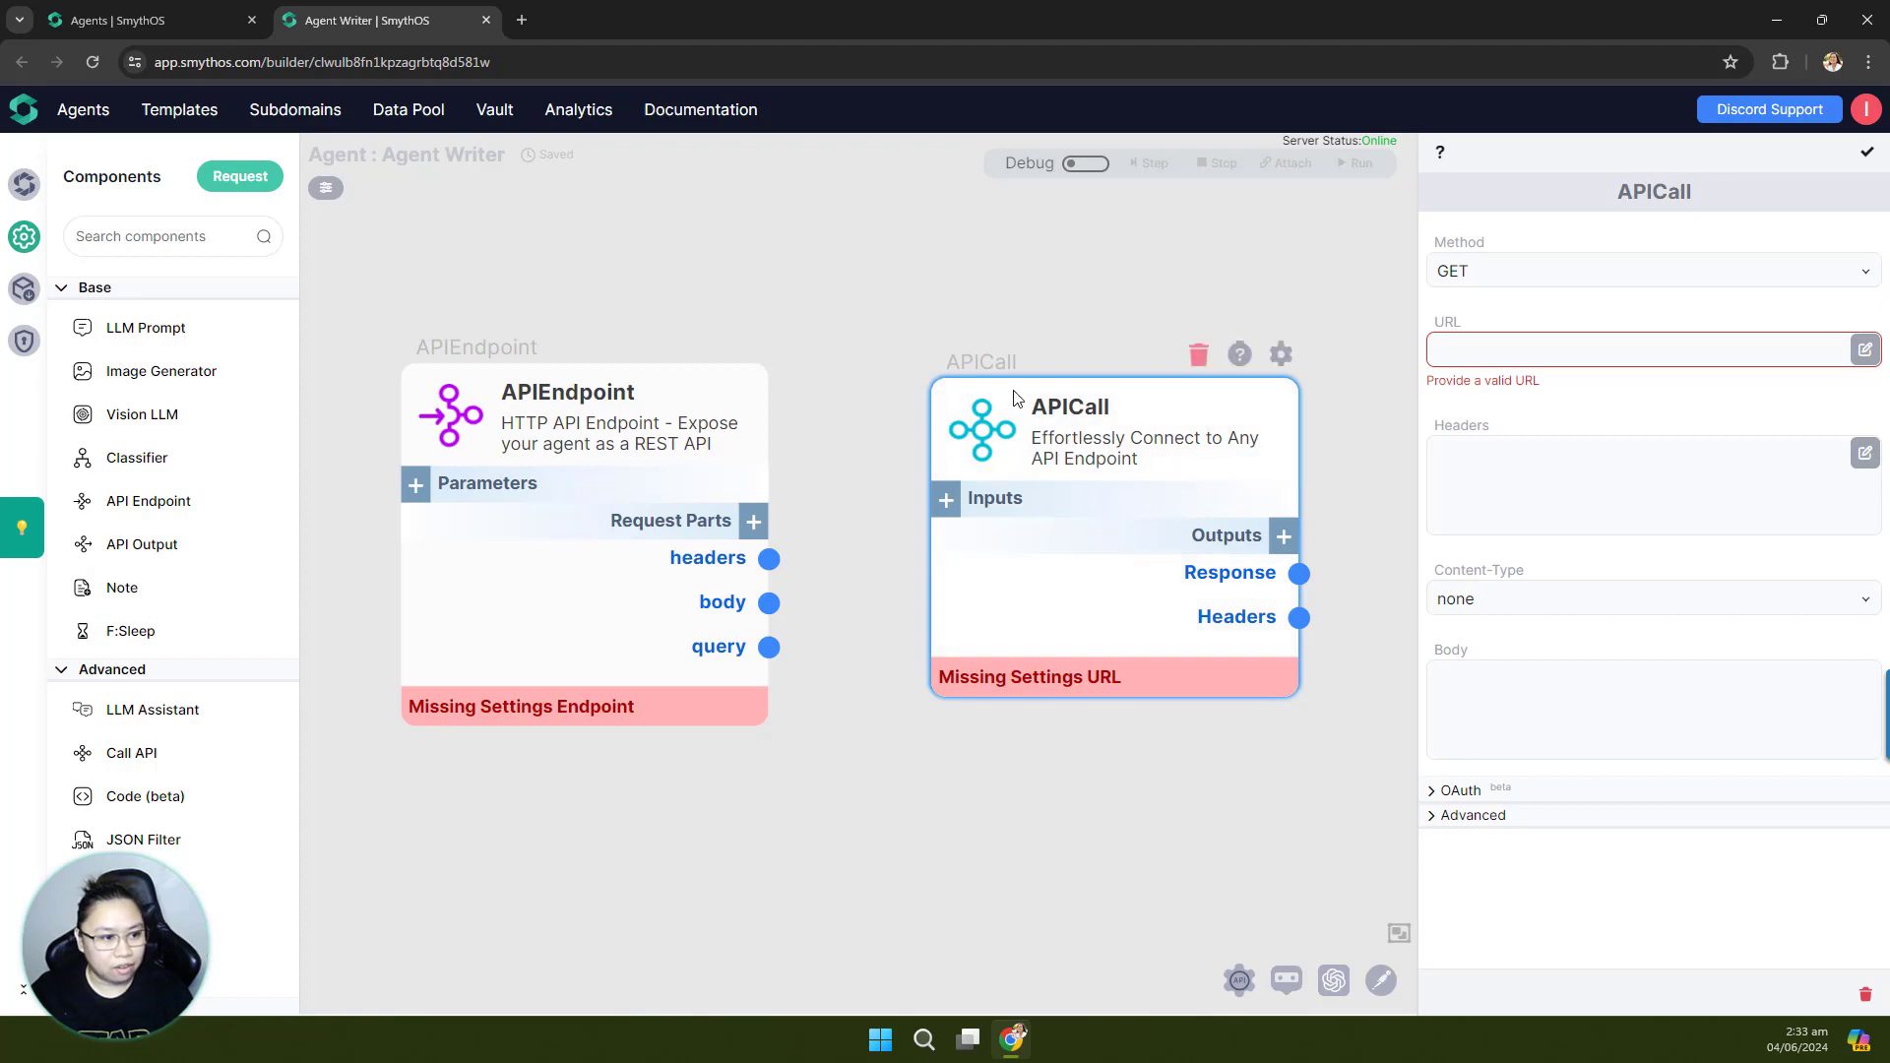
drag(992, 363, 995, 348)
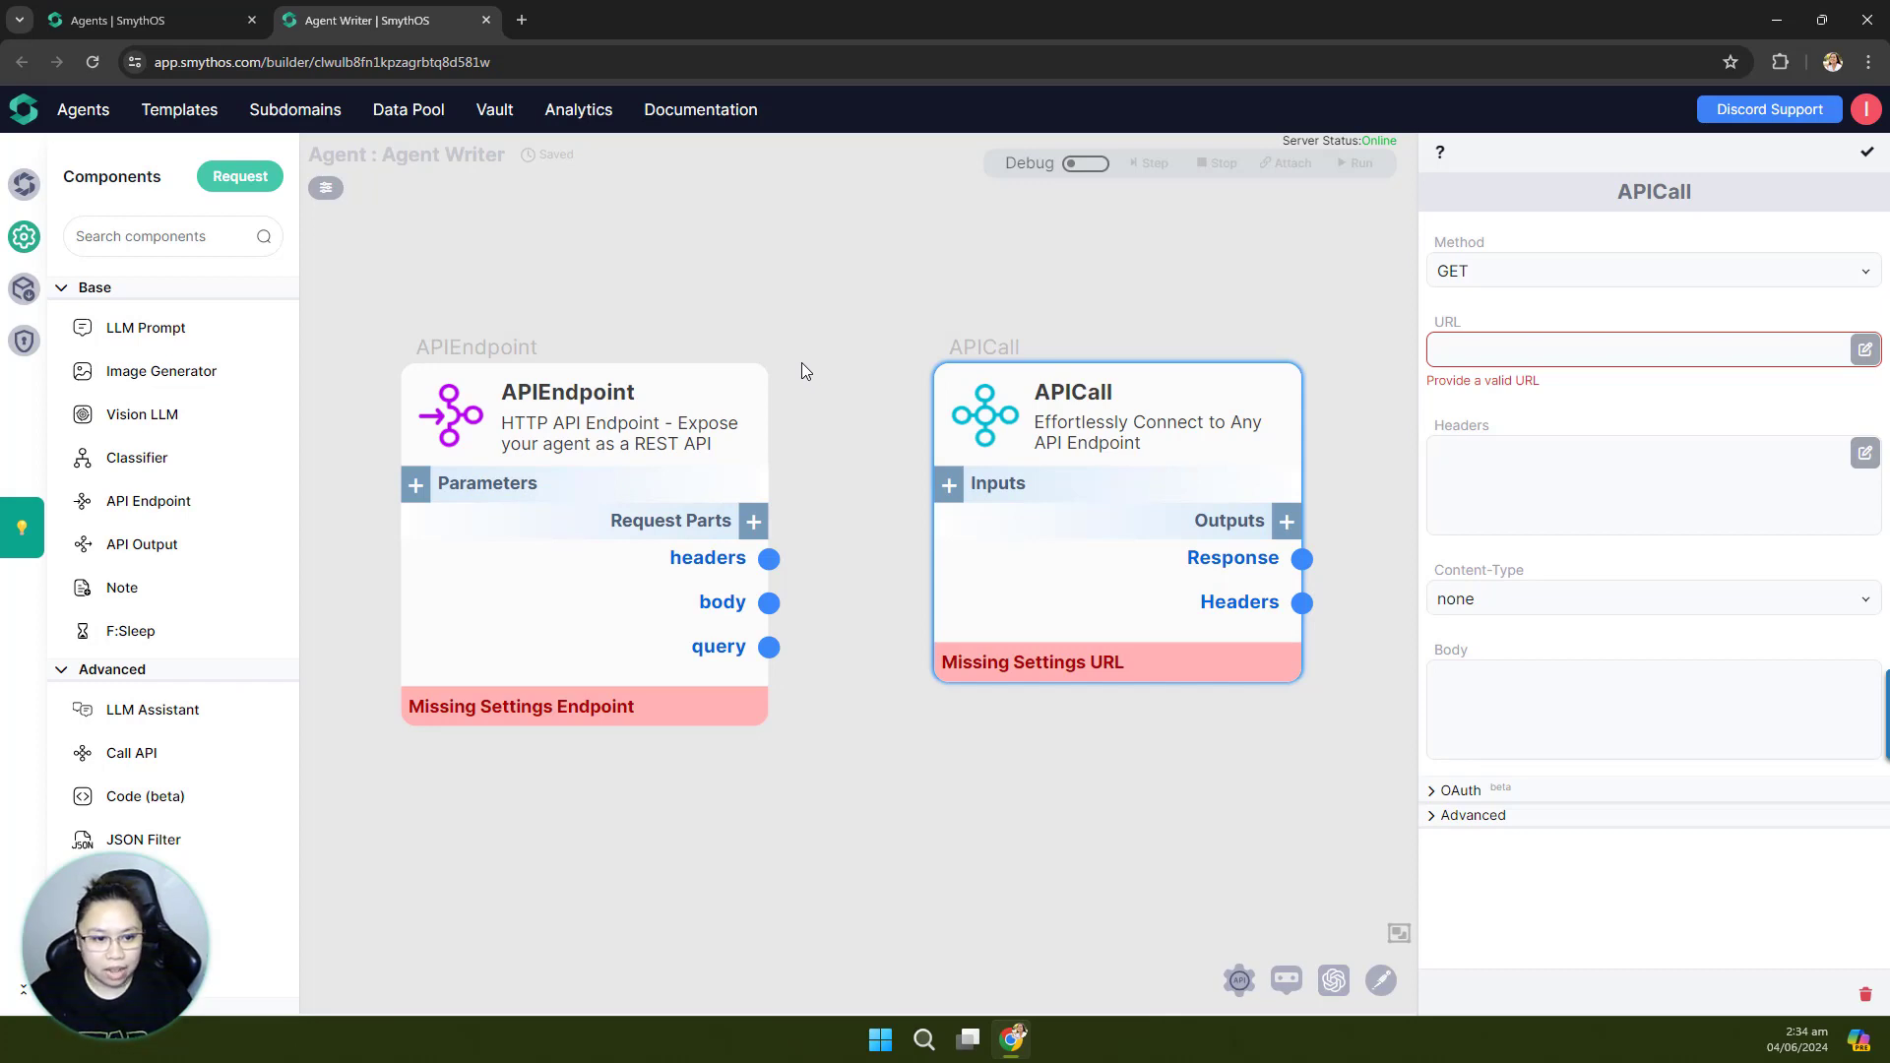
click(965, 352)
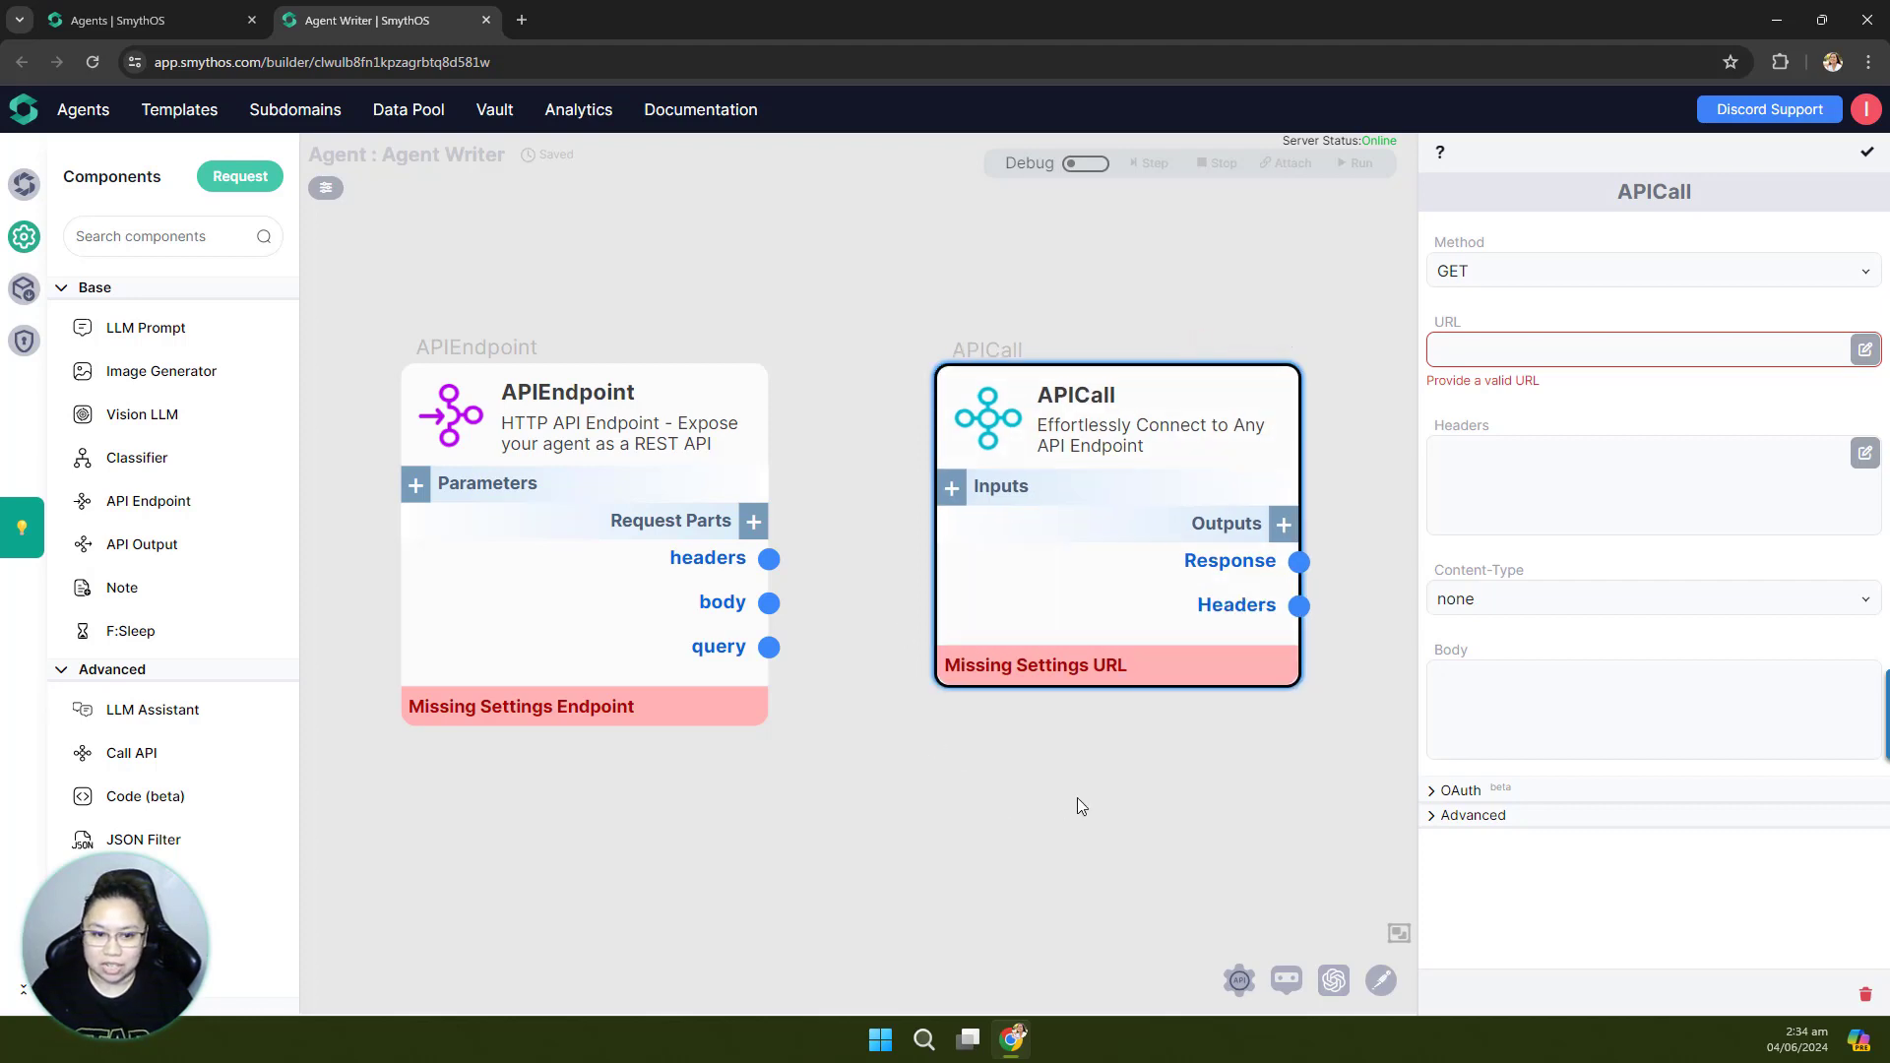
Step: Delete the APICall component from the canvas and confirm its removal
drag(1076, 801, 1036, 801)
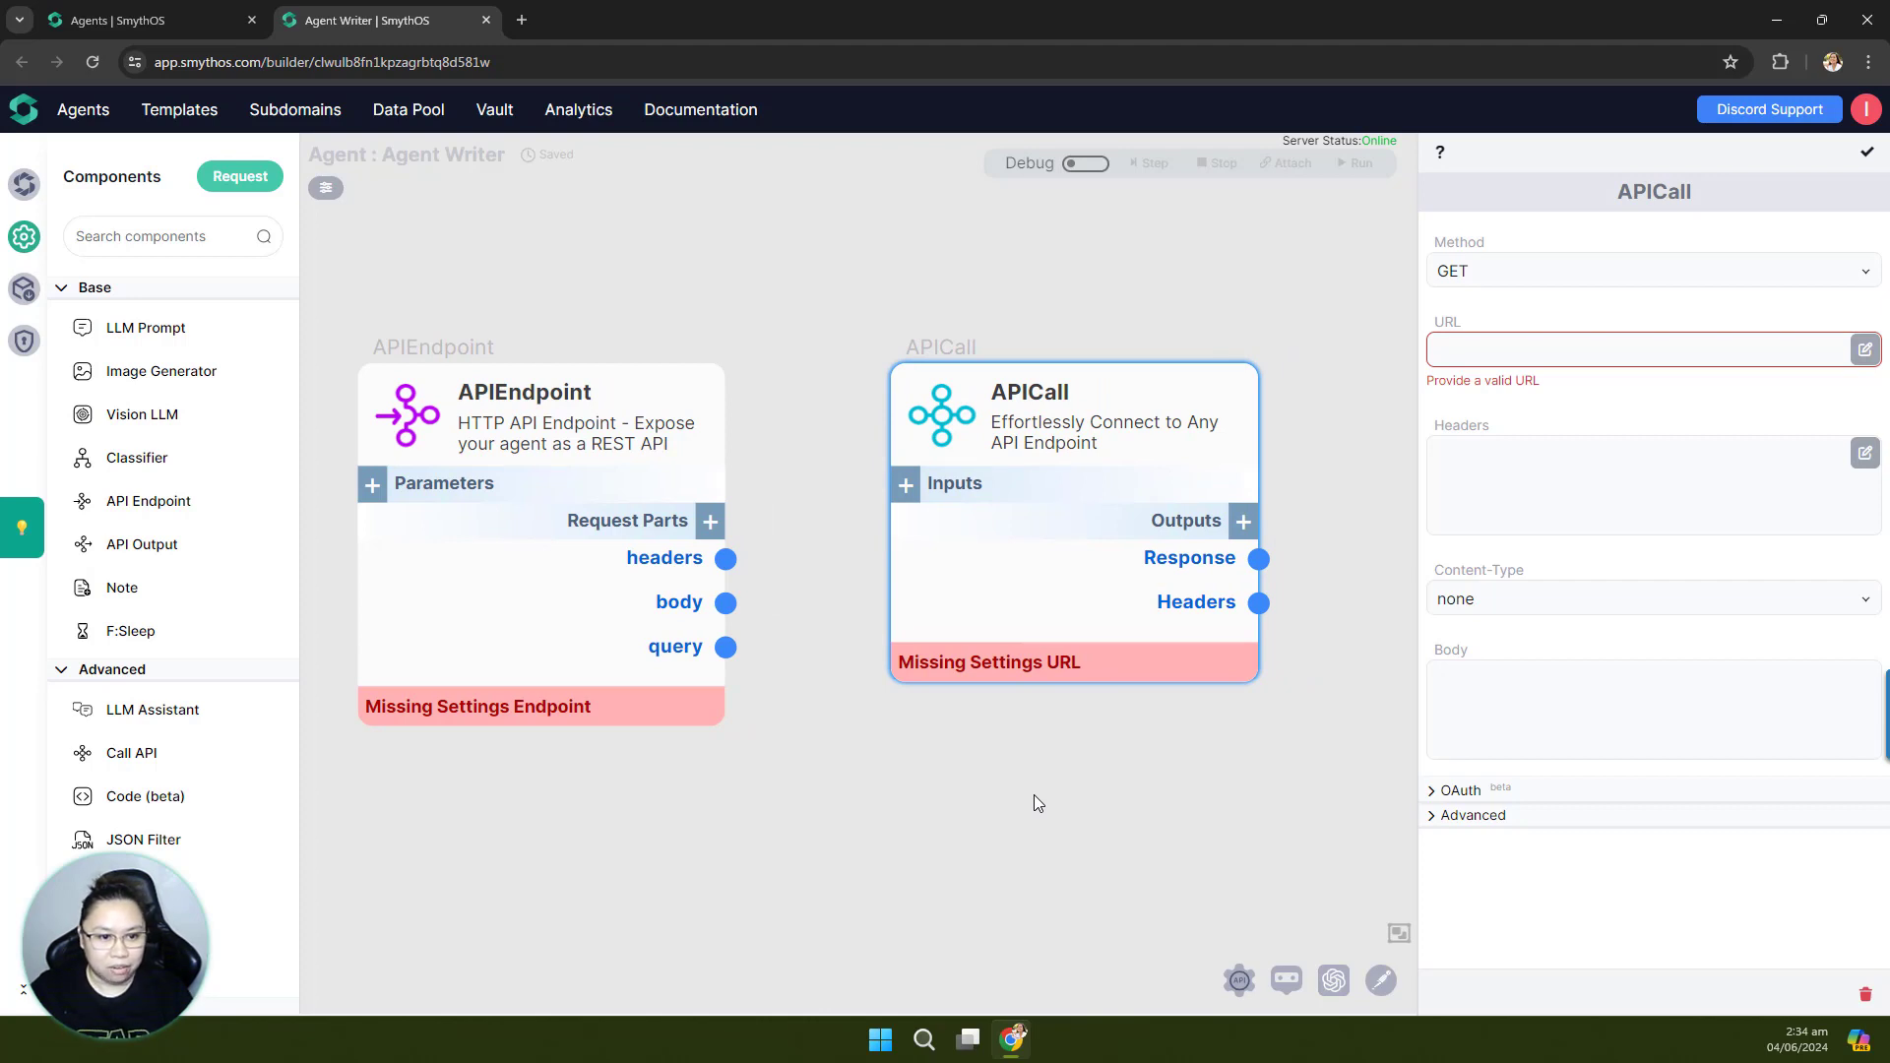
drag(842, 784, 880, 783)
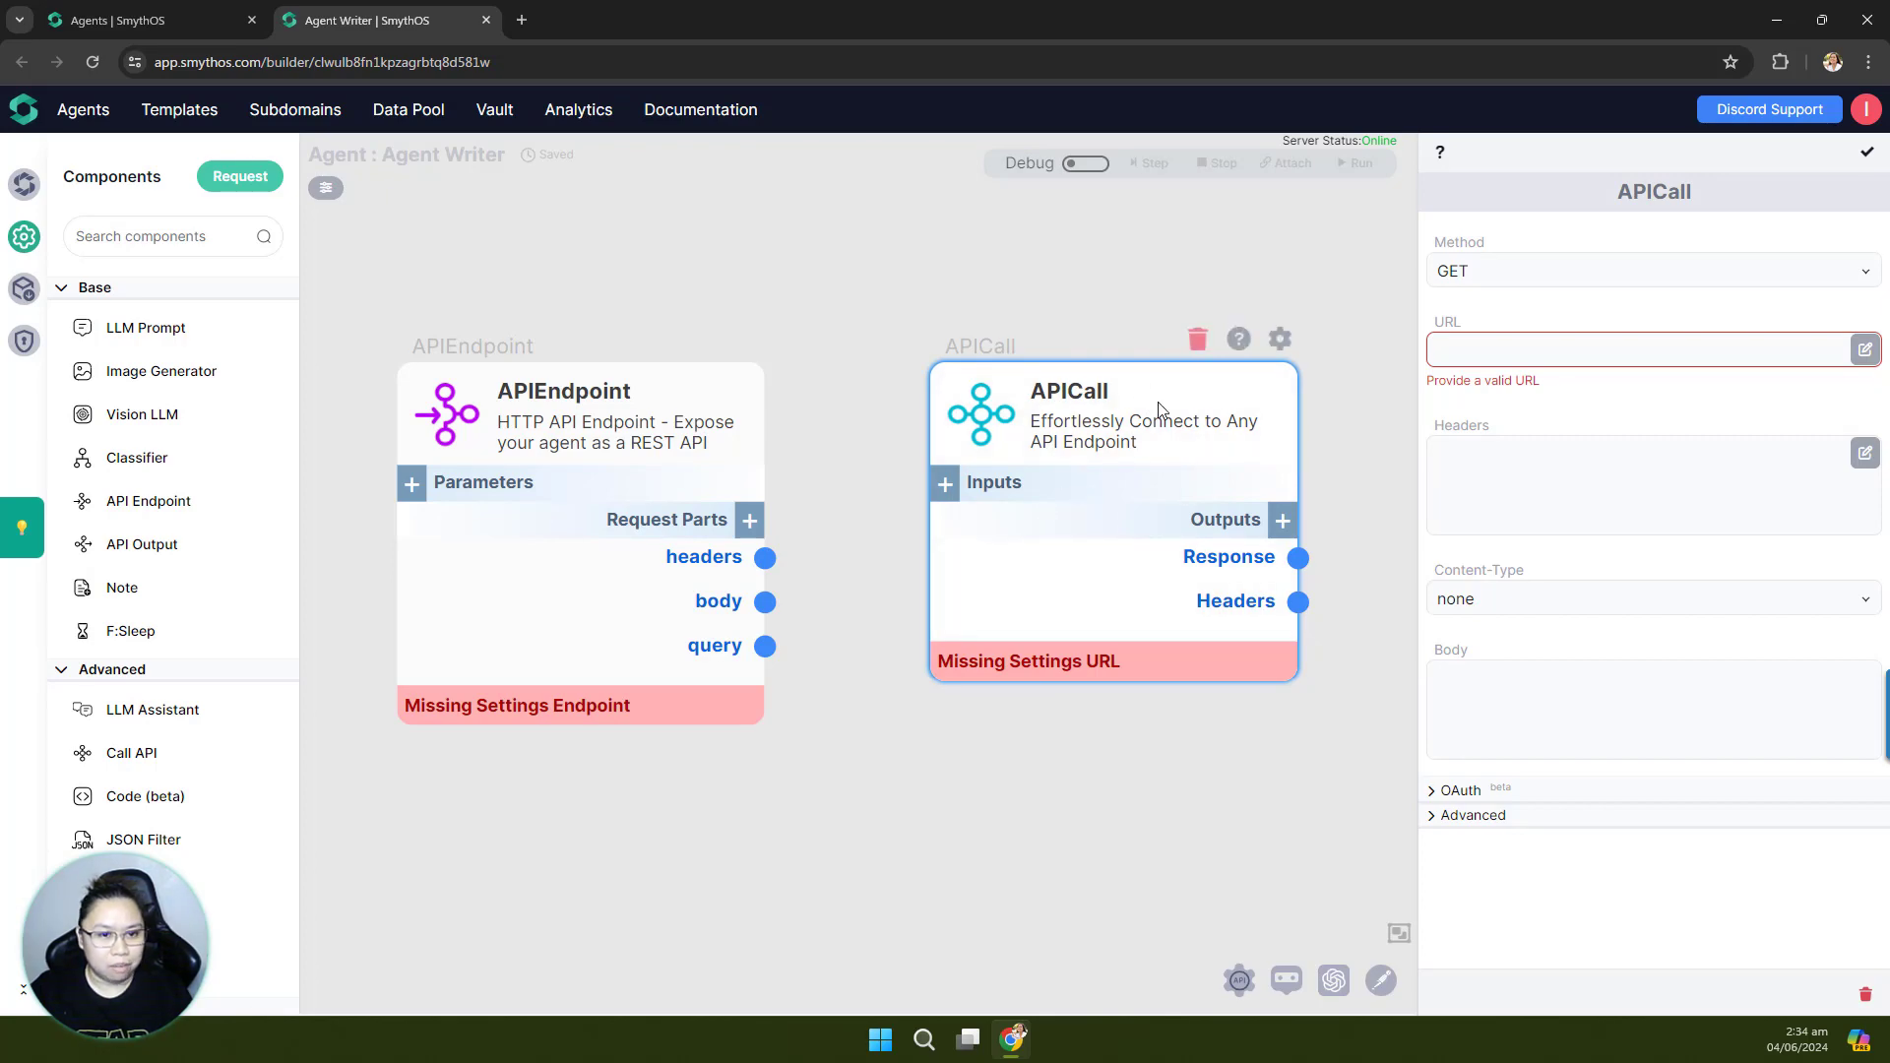
click(1196, 342)
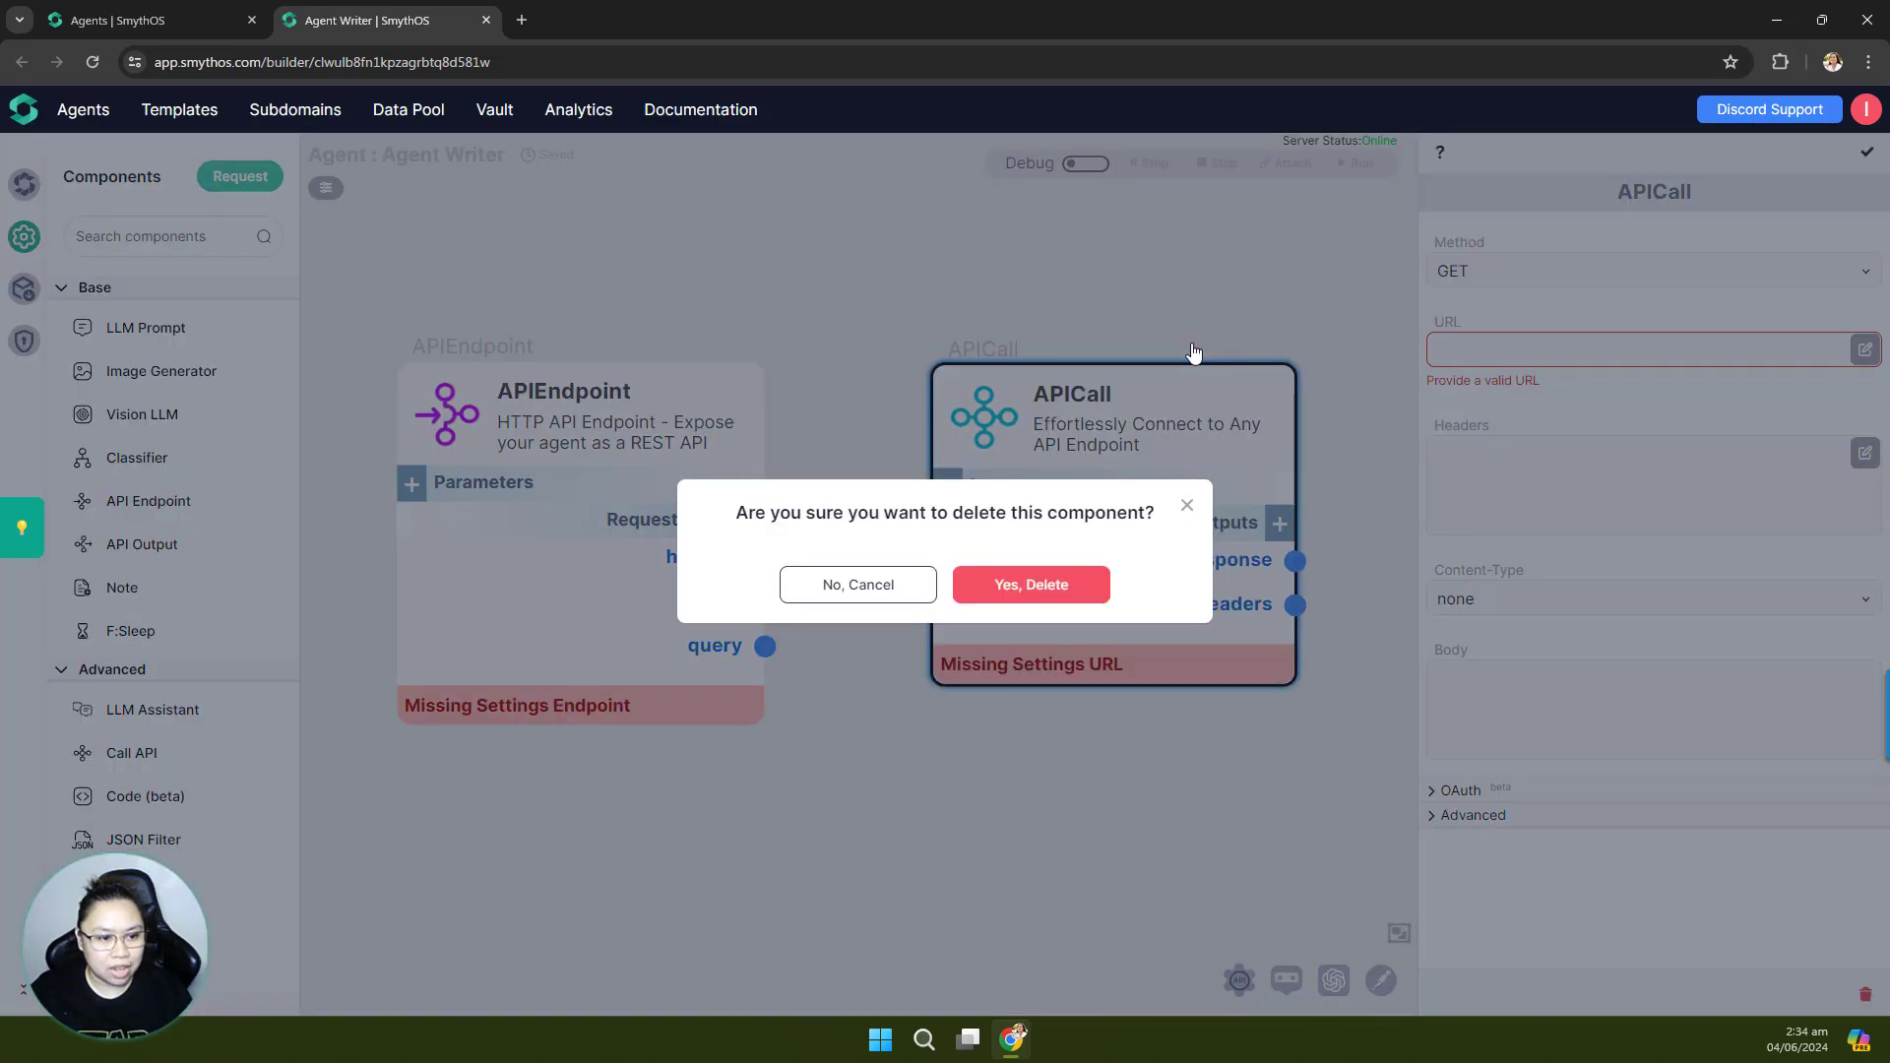
click(1030, 584)
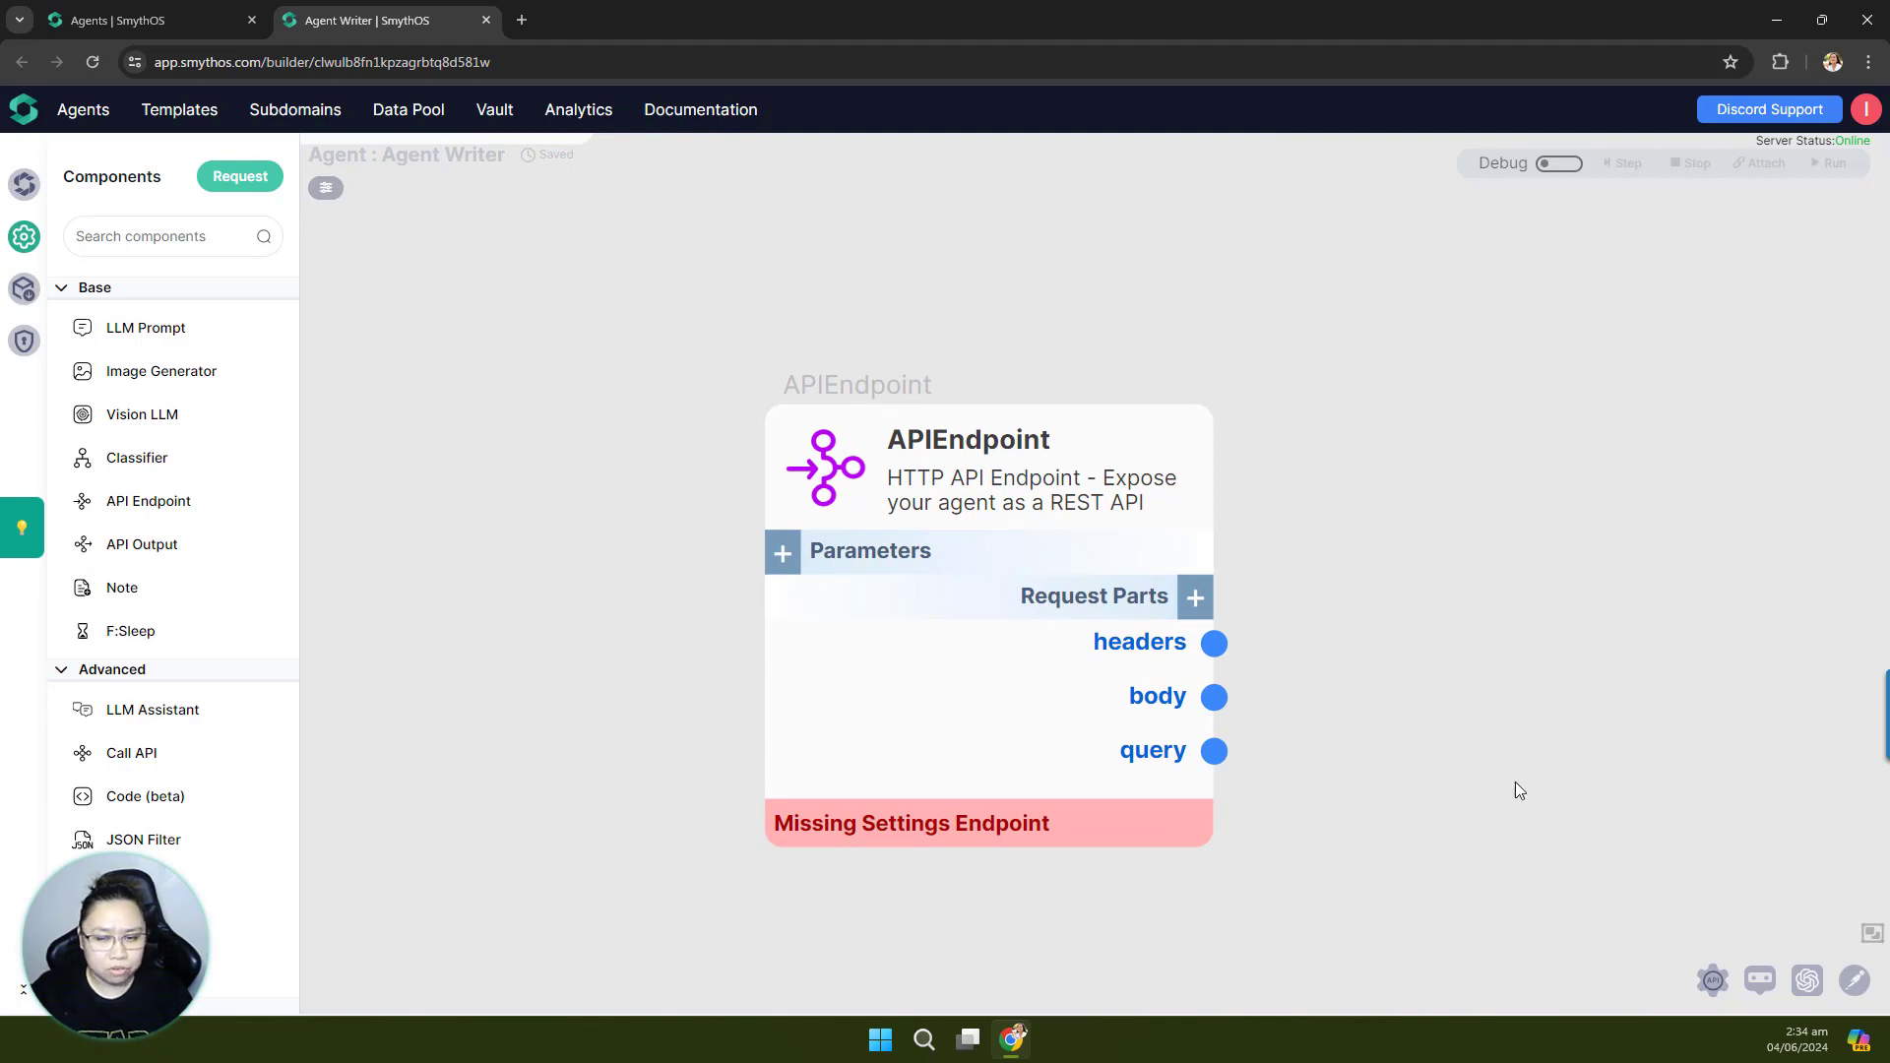
Step: Open the new APIEndpoint component's settings and set its method to GET
mouse_move(1192, 377)
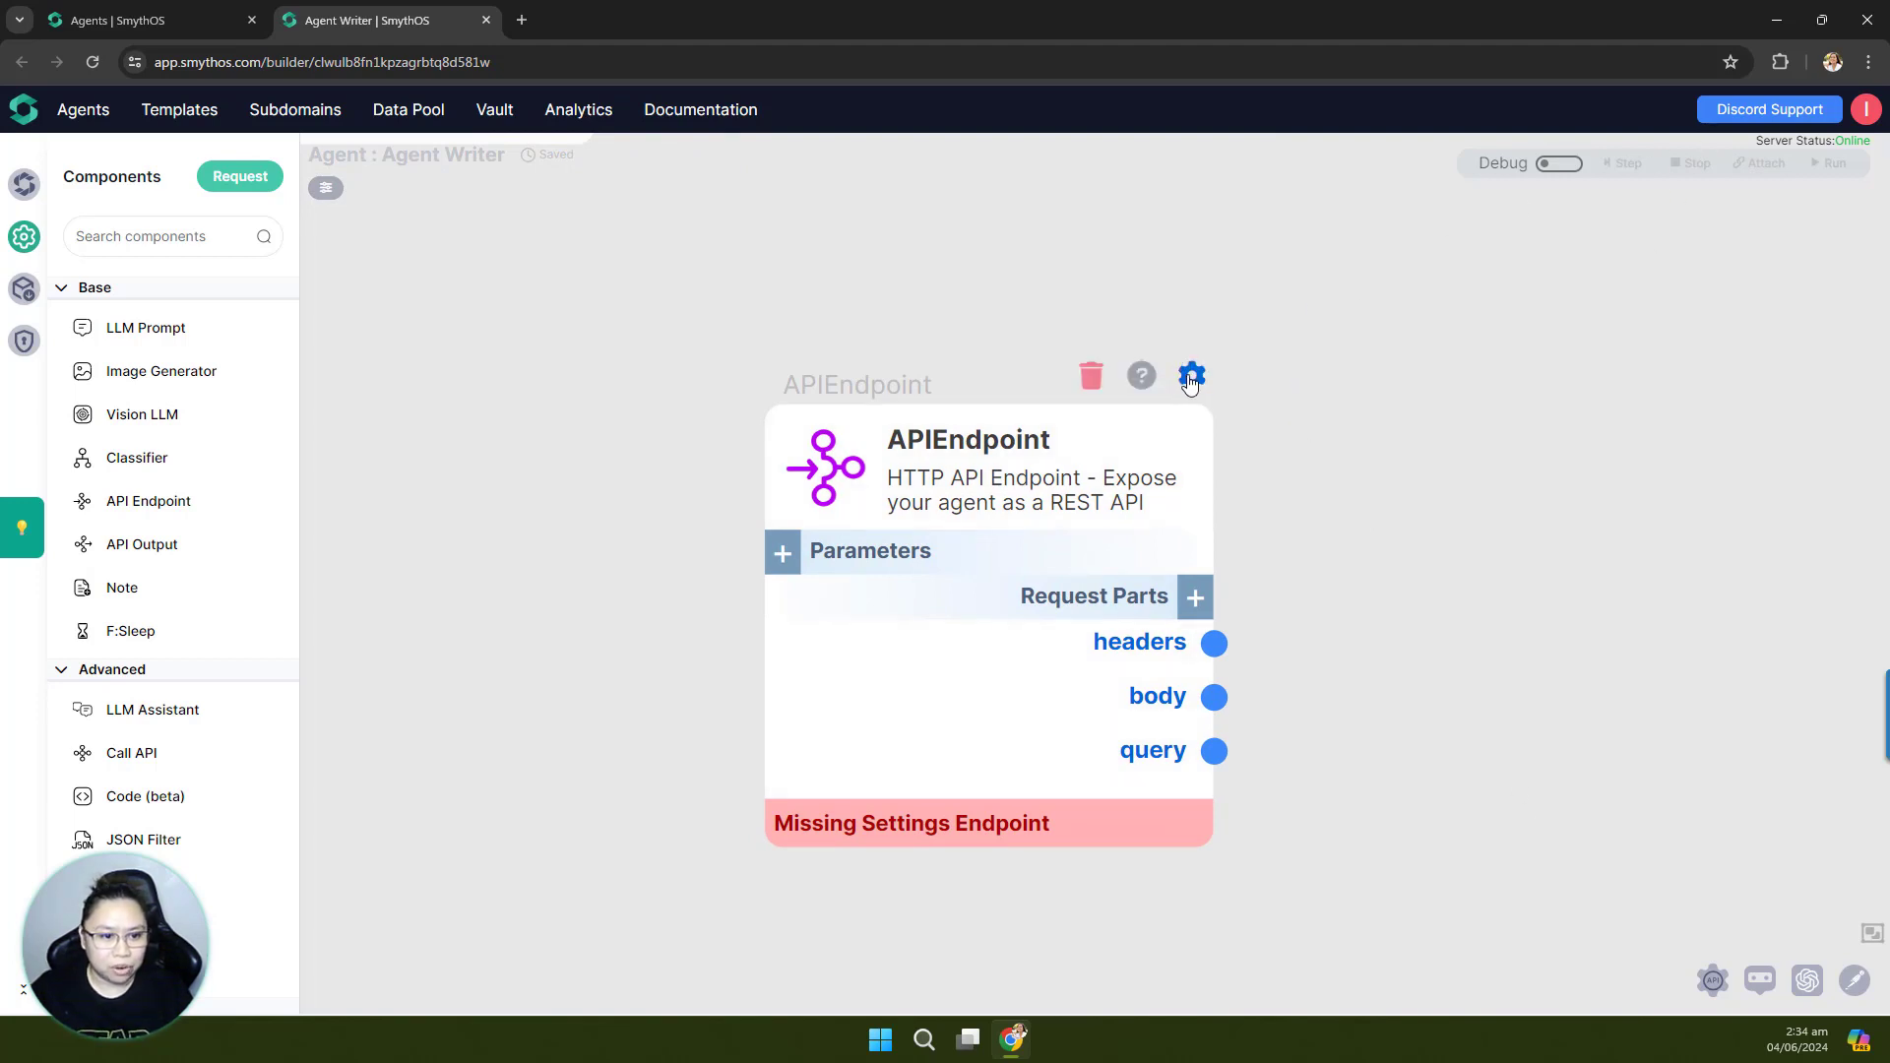
mouse_move(1008, 462)
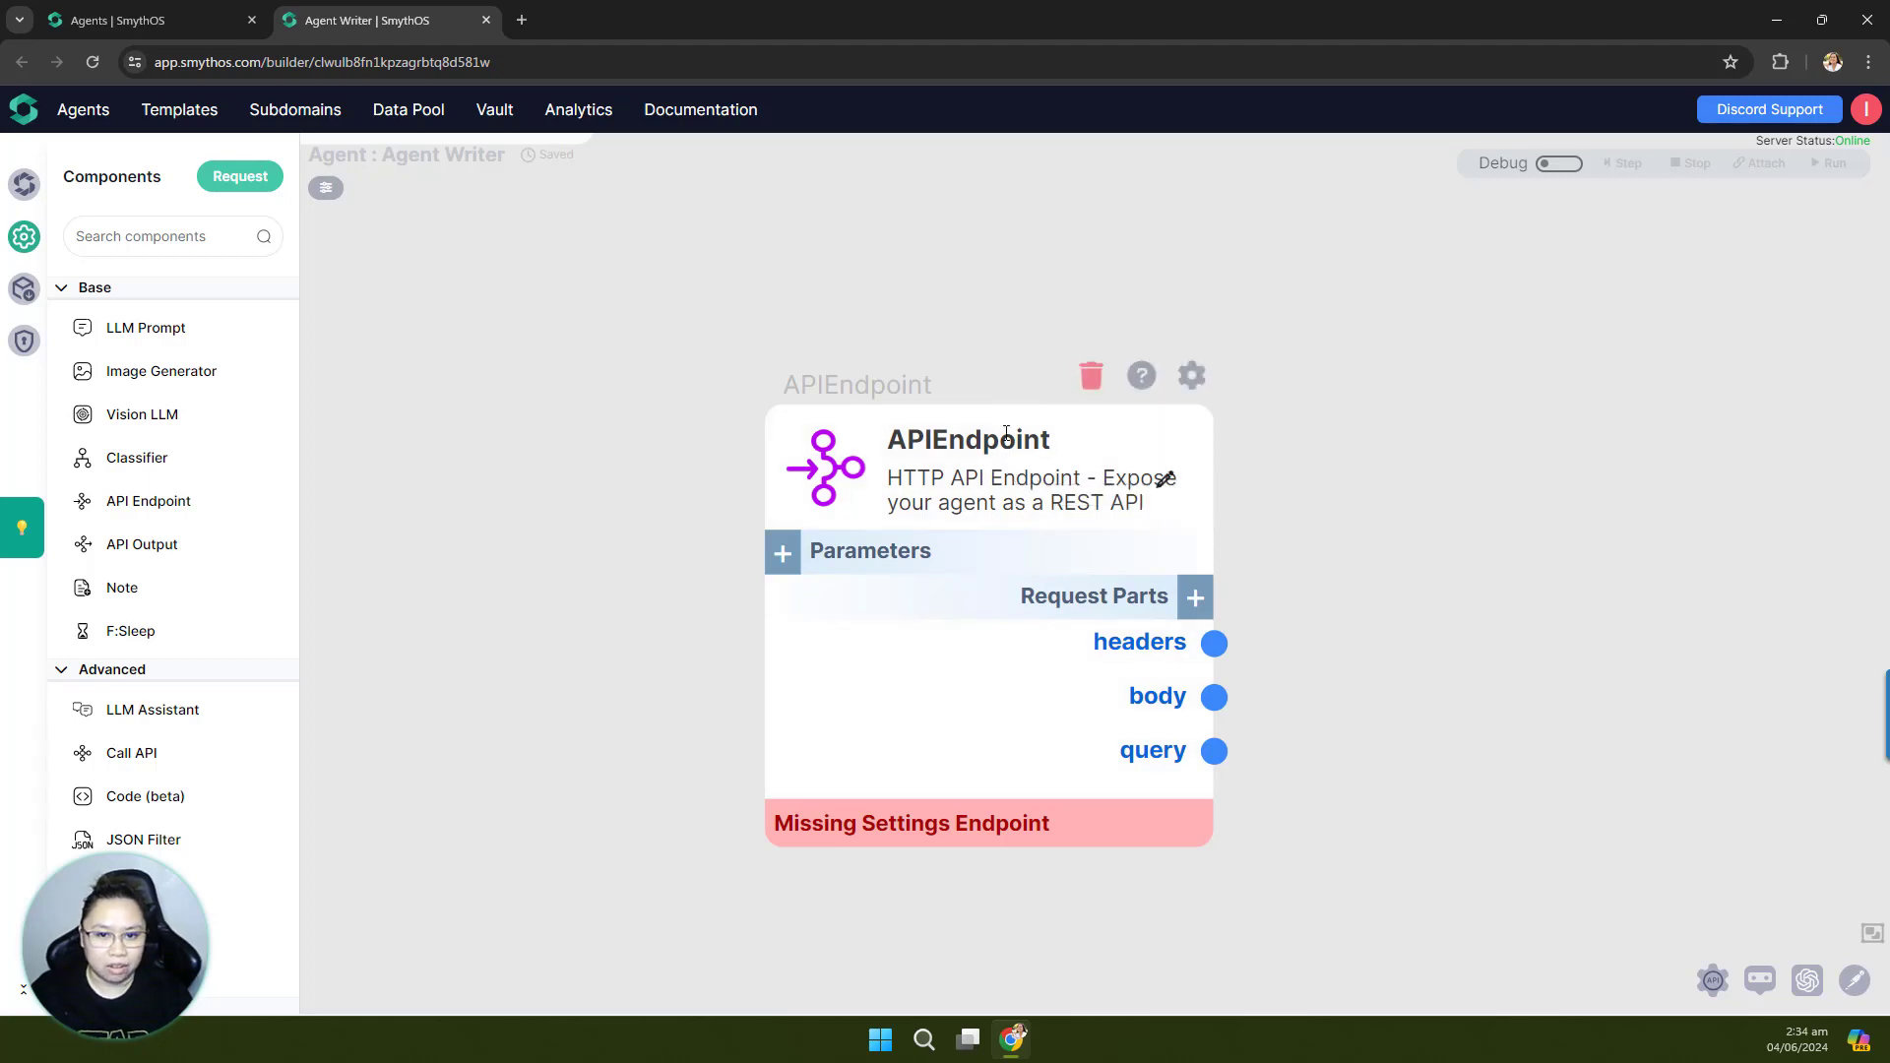
click(1192, 377)
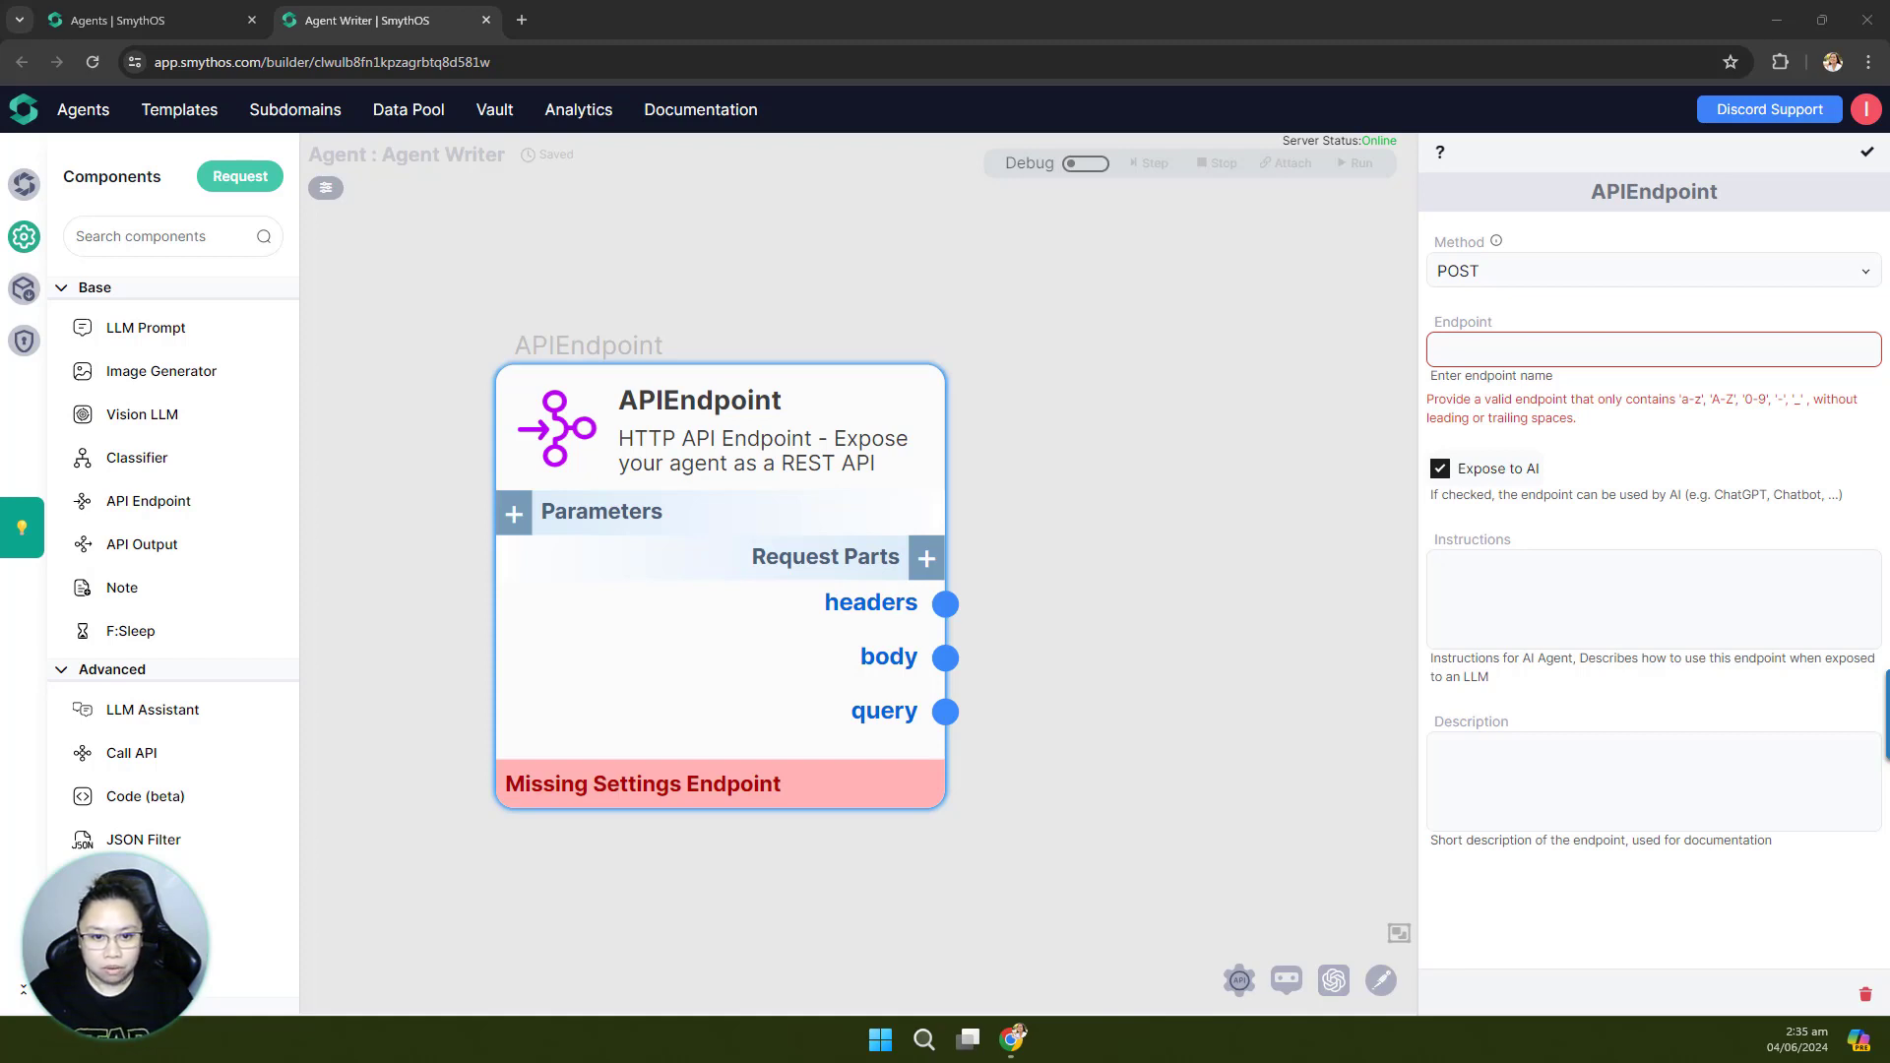
click(1543, 287)
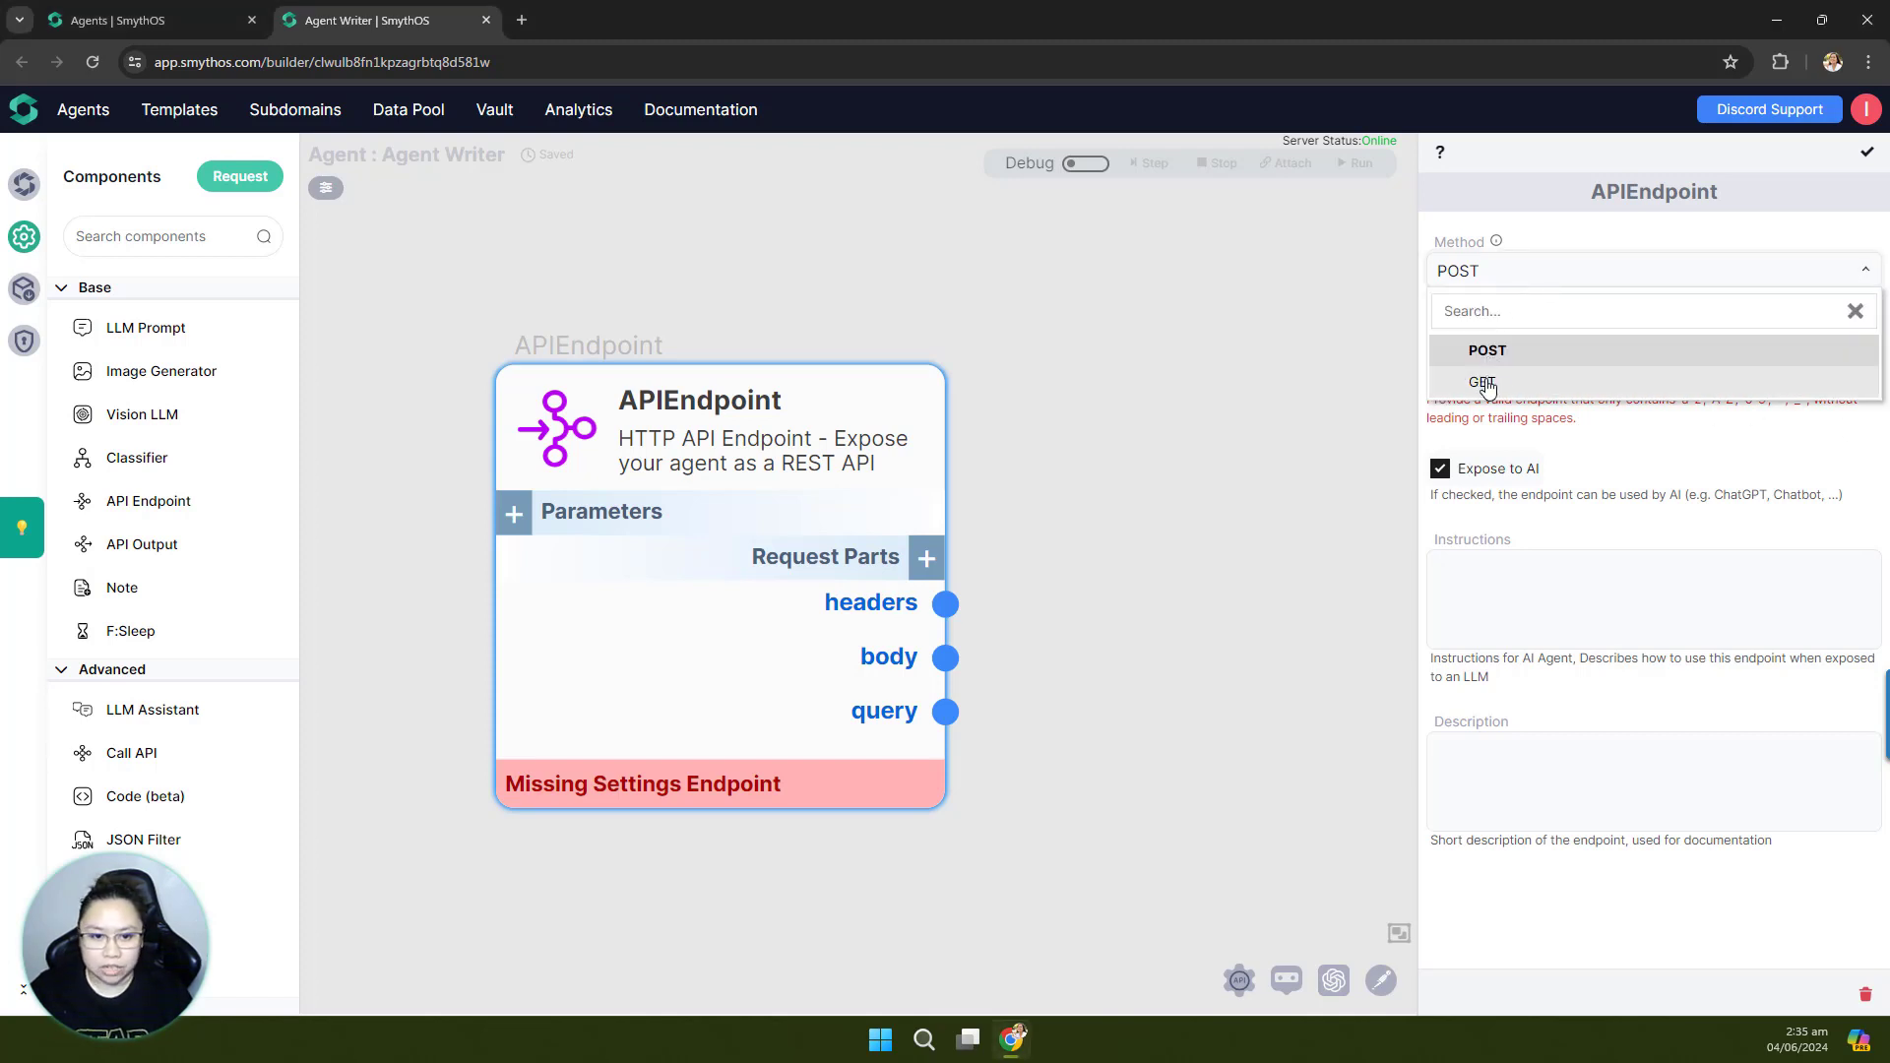
click(1539, 236)
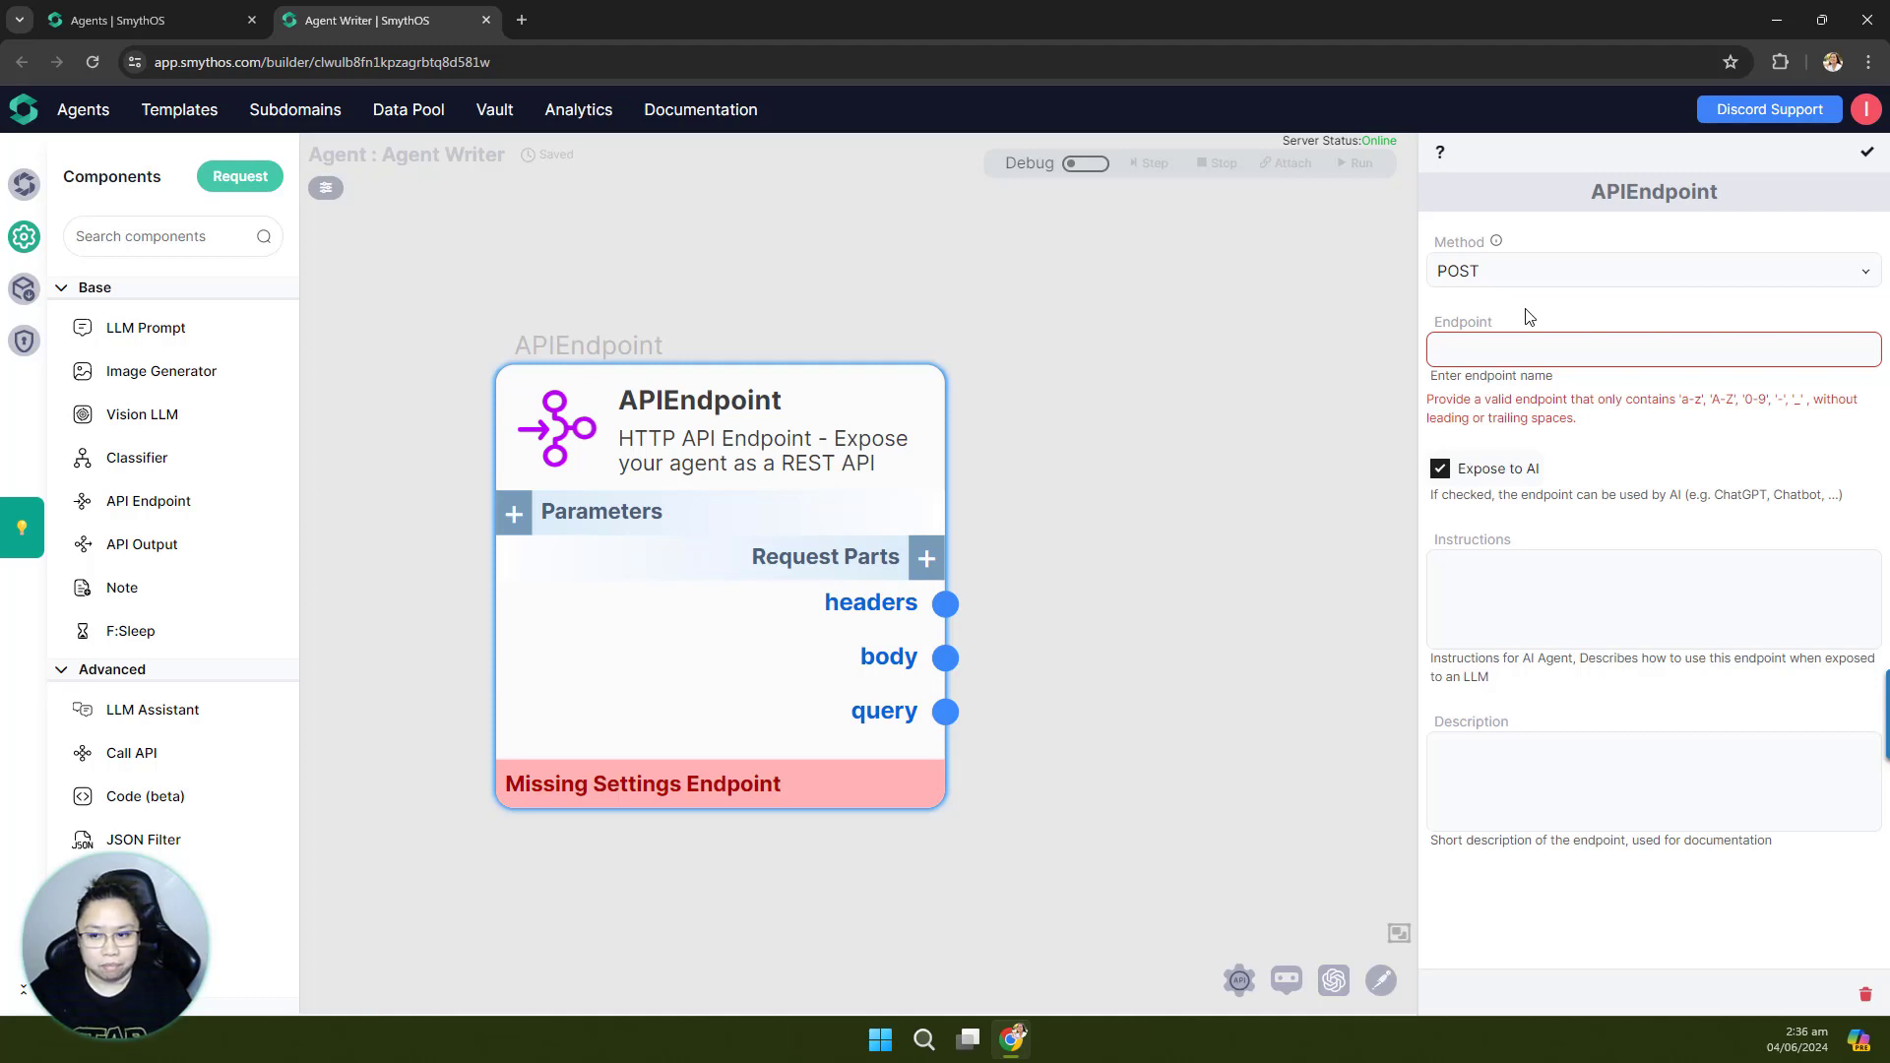
click(1489, 275)
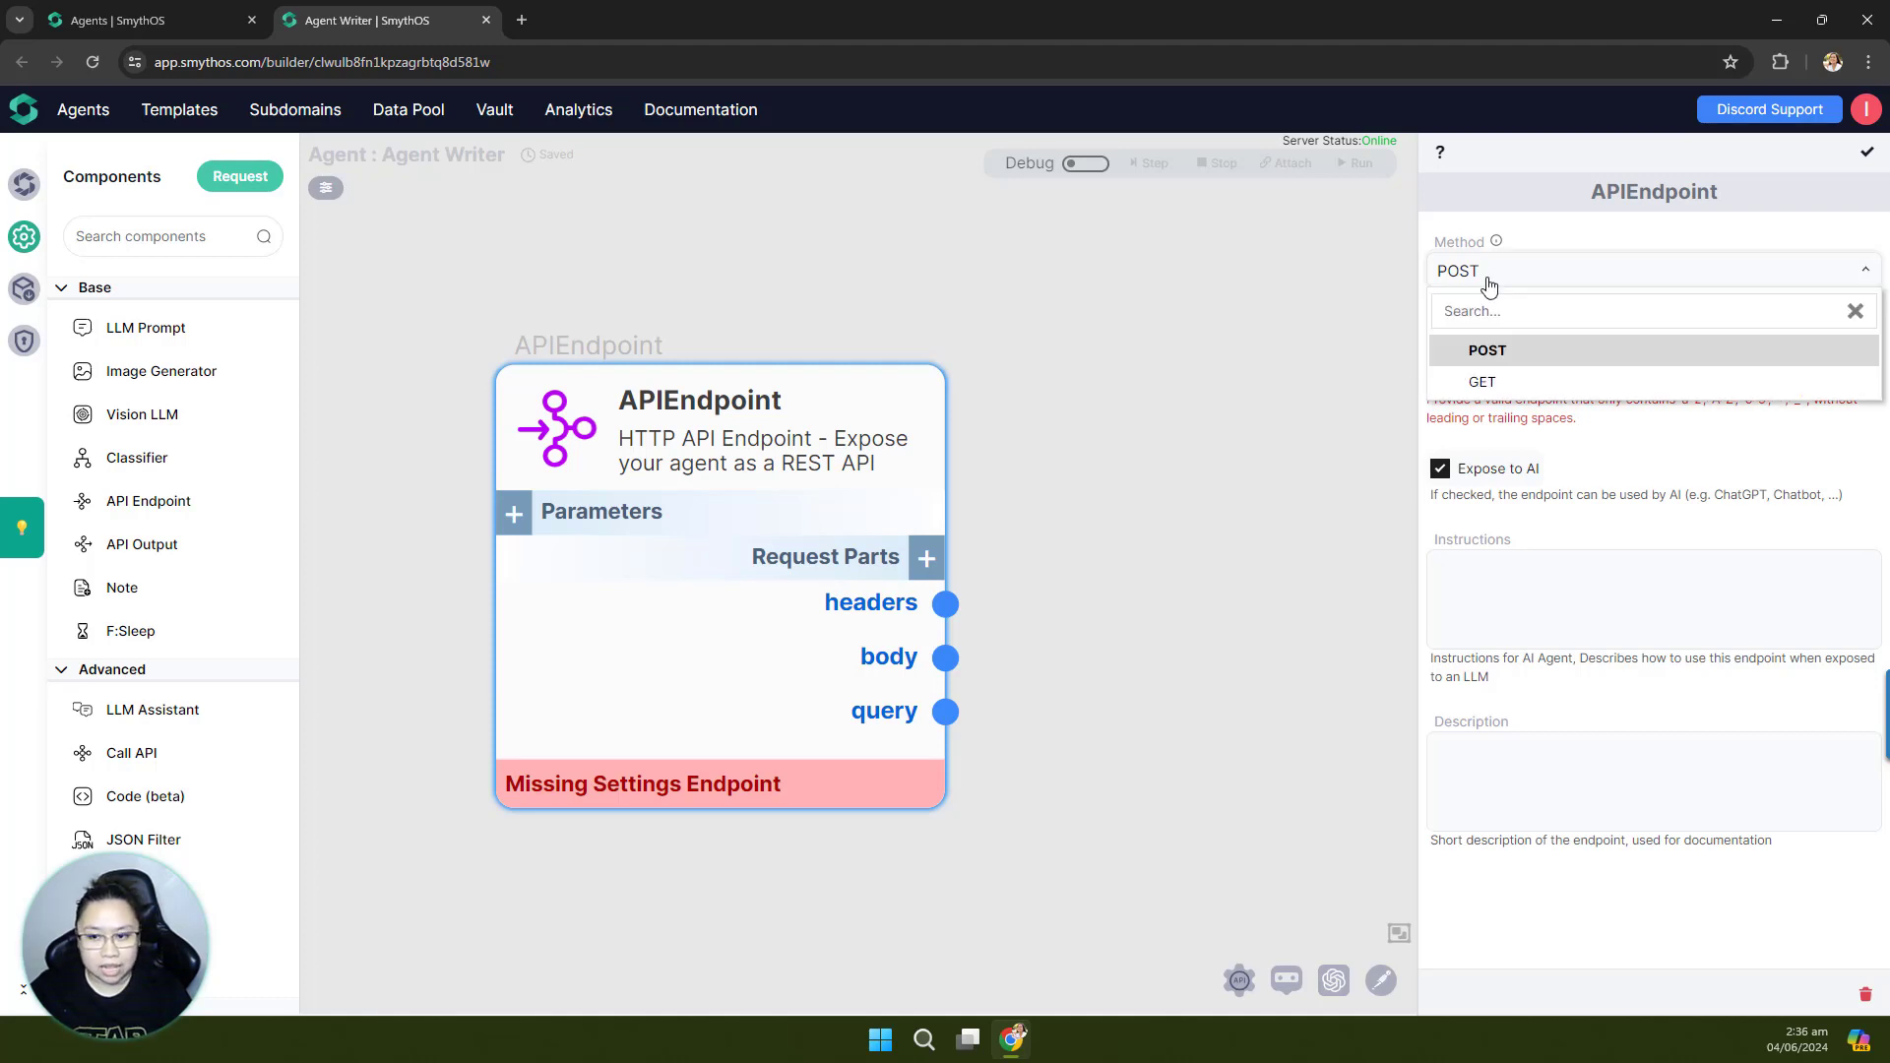
click(1479, 384)
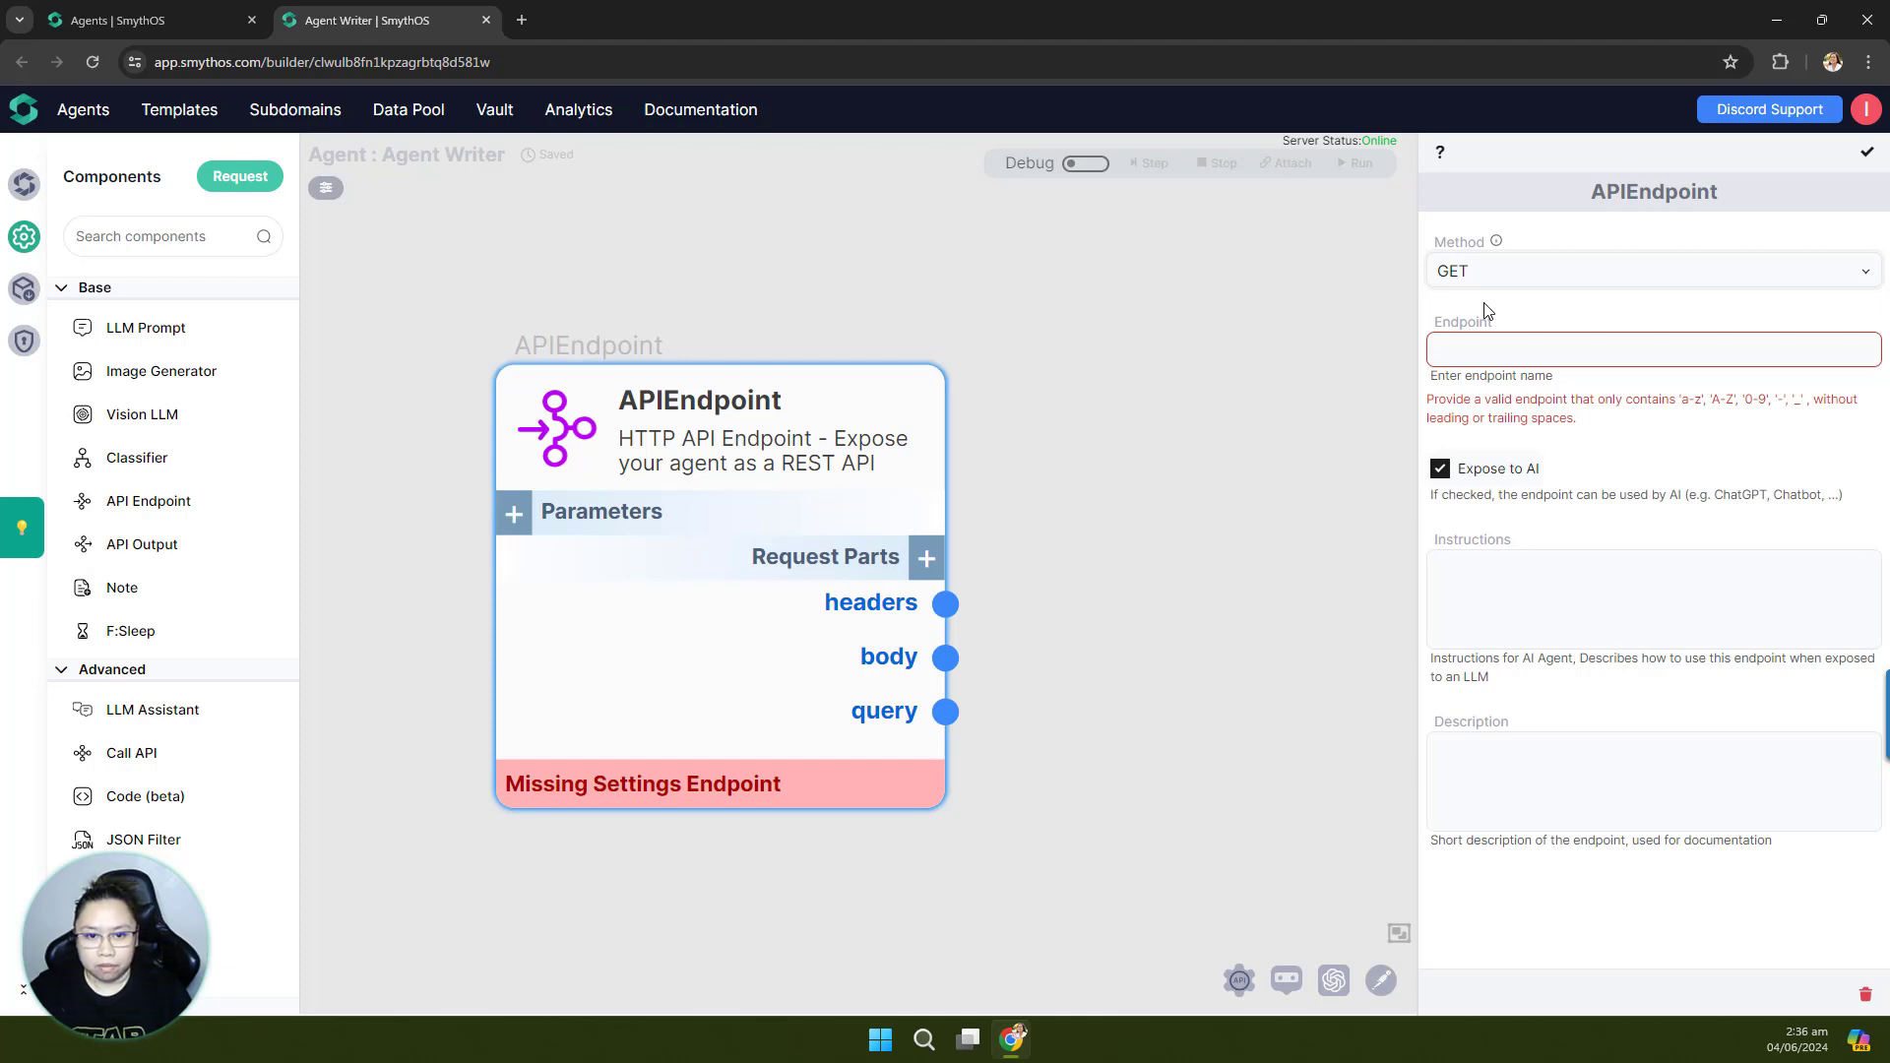
click(1453, 276)
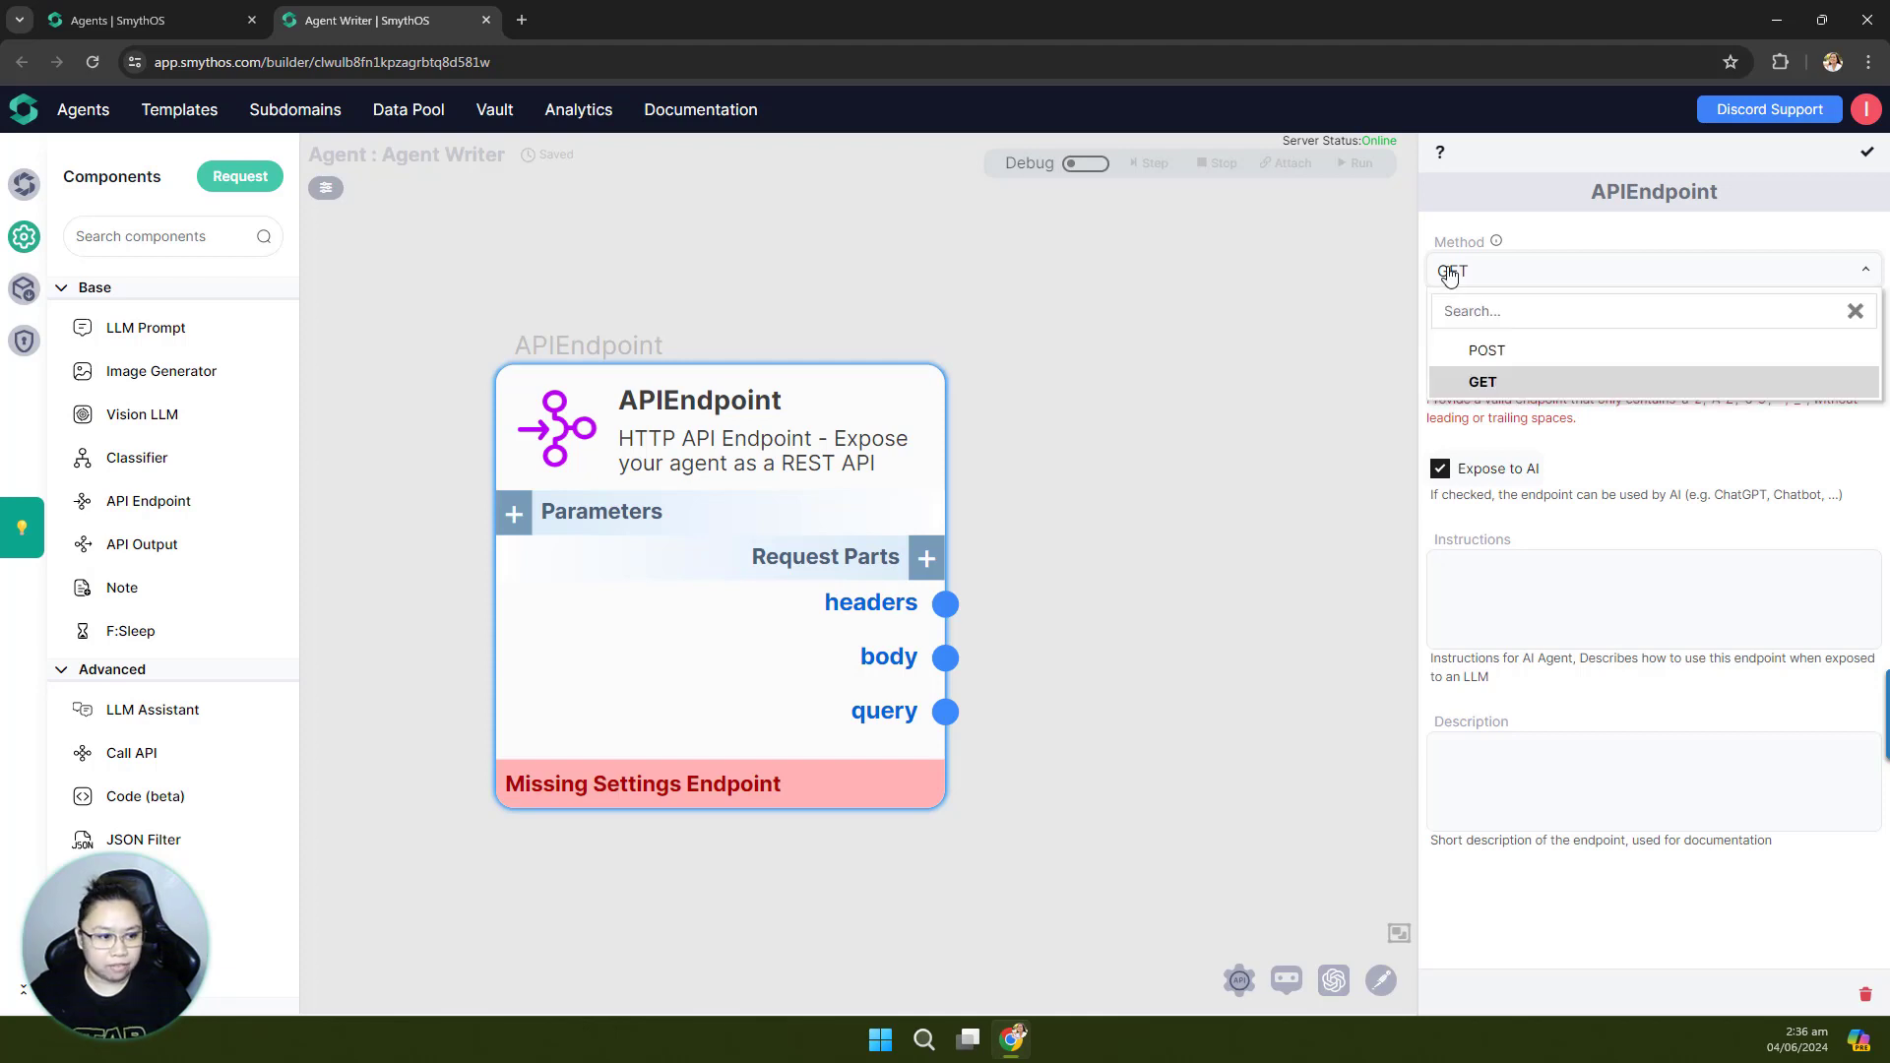
click(1528, 236)
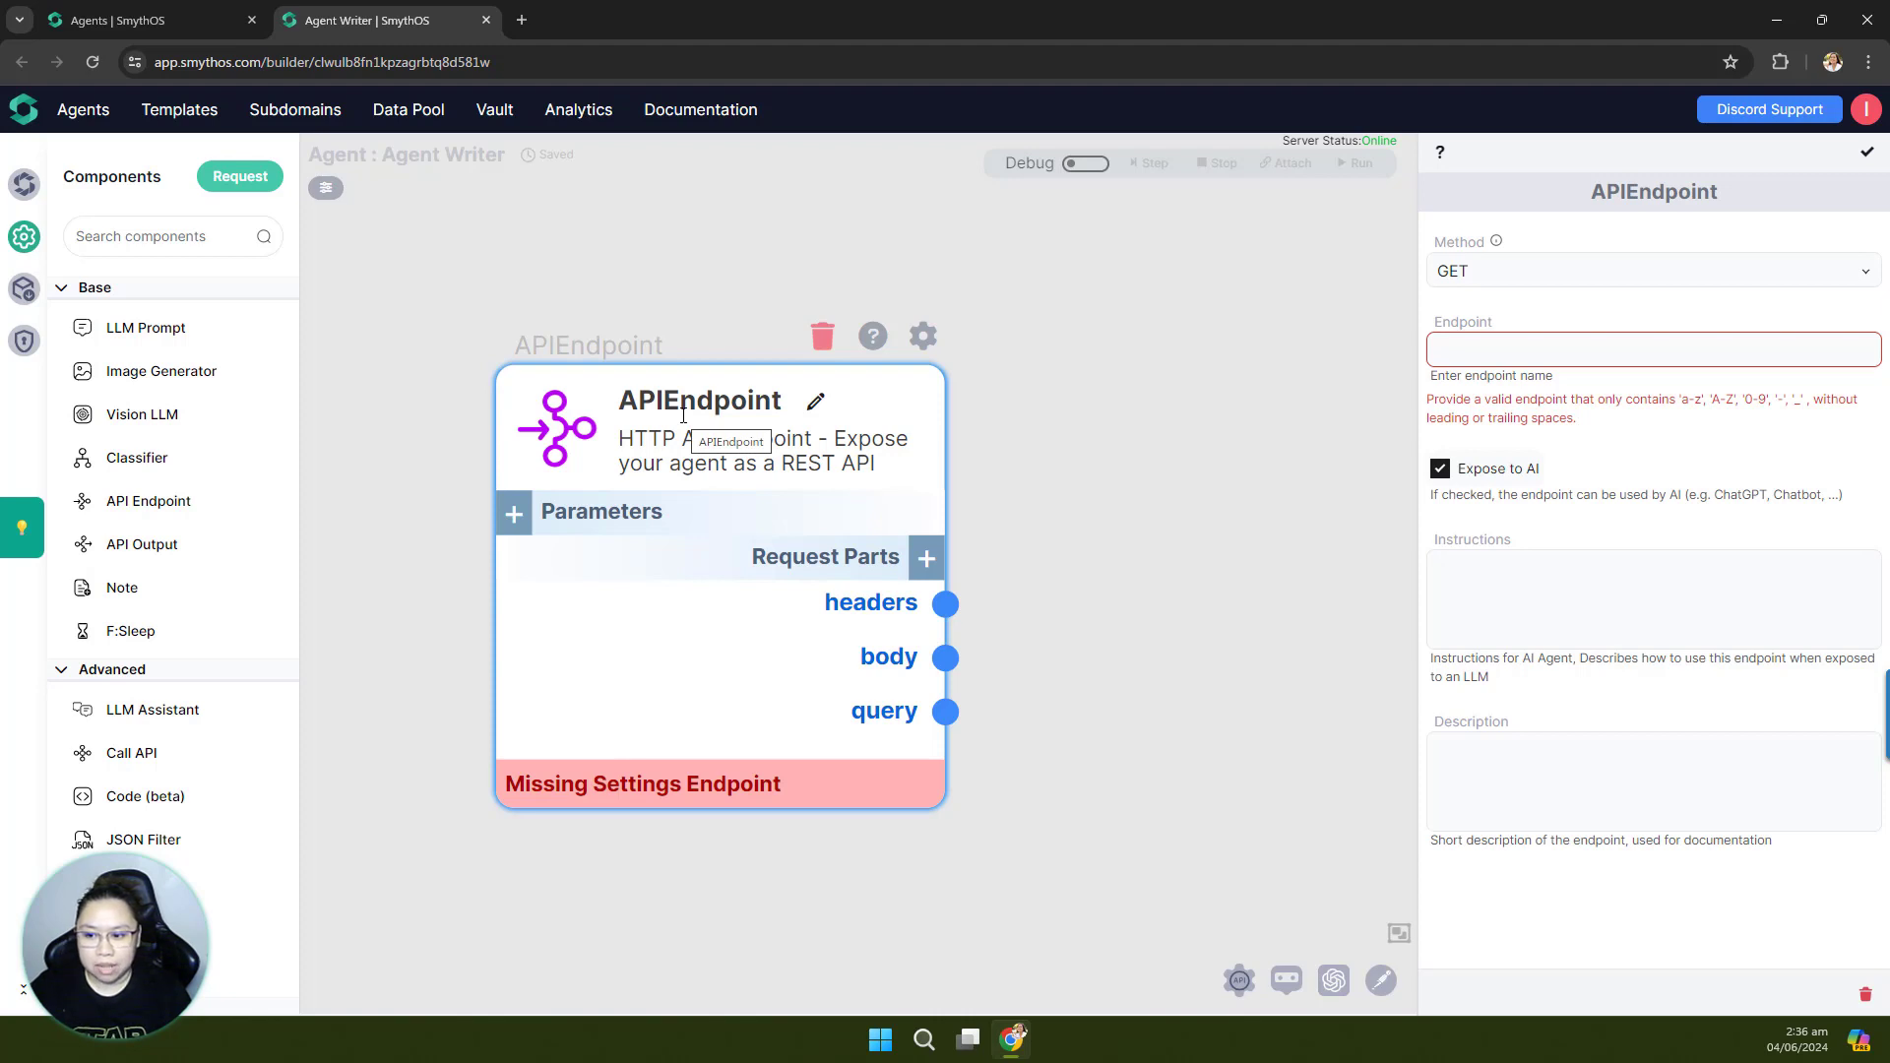
Step: Enter get_topics as the endpoint name of the new APIEndpoint component
click(1509, 351)
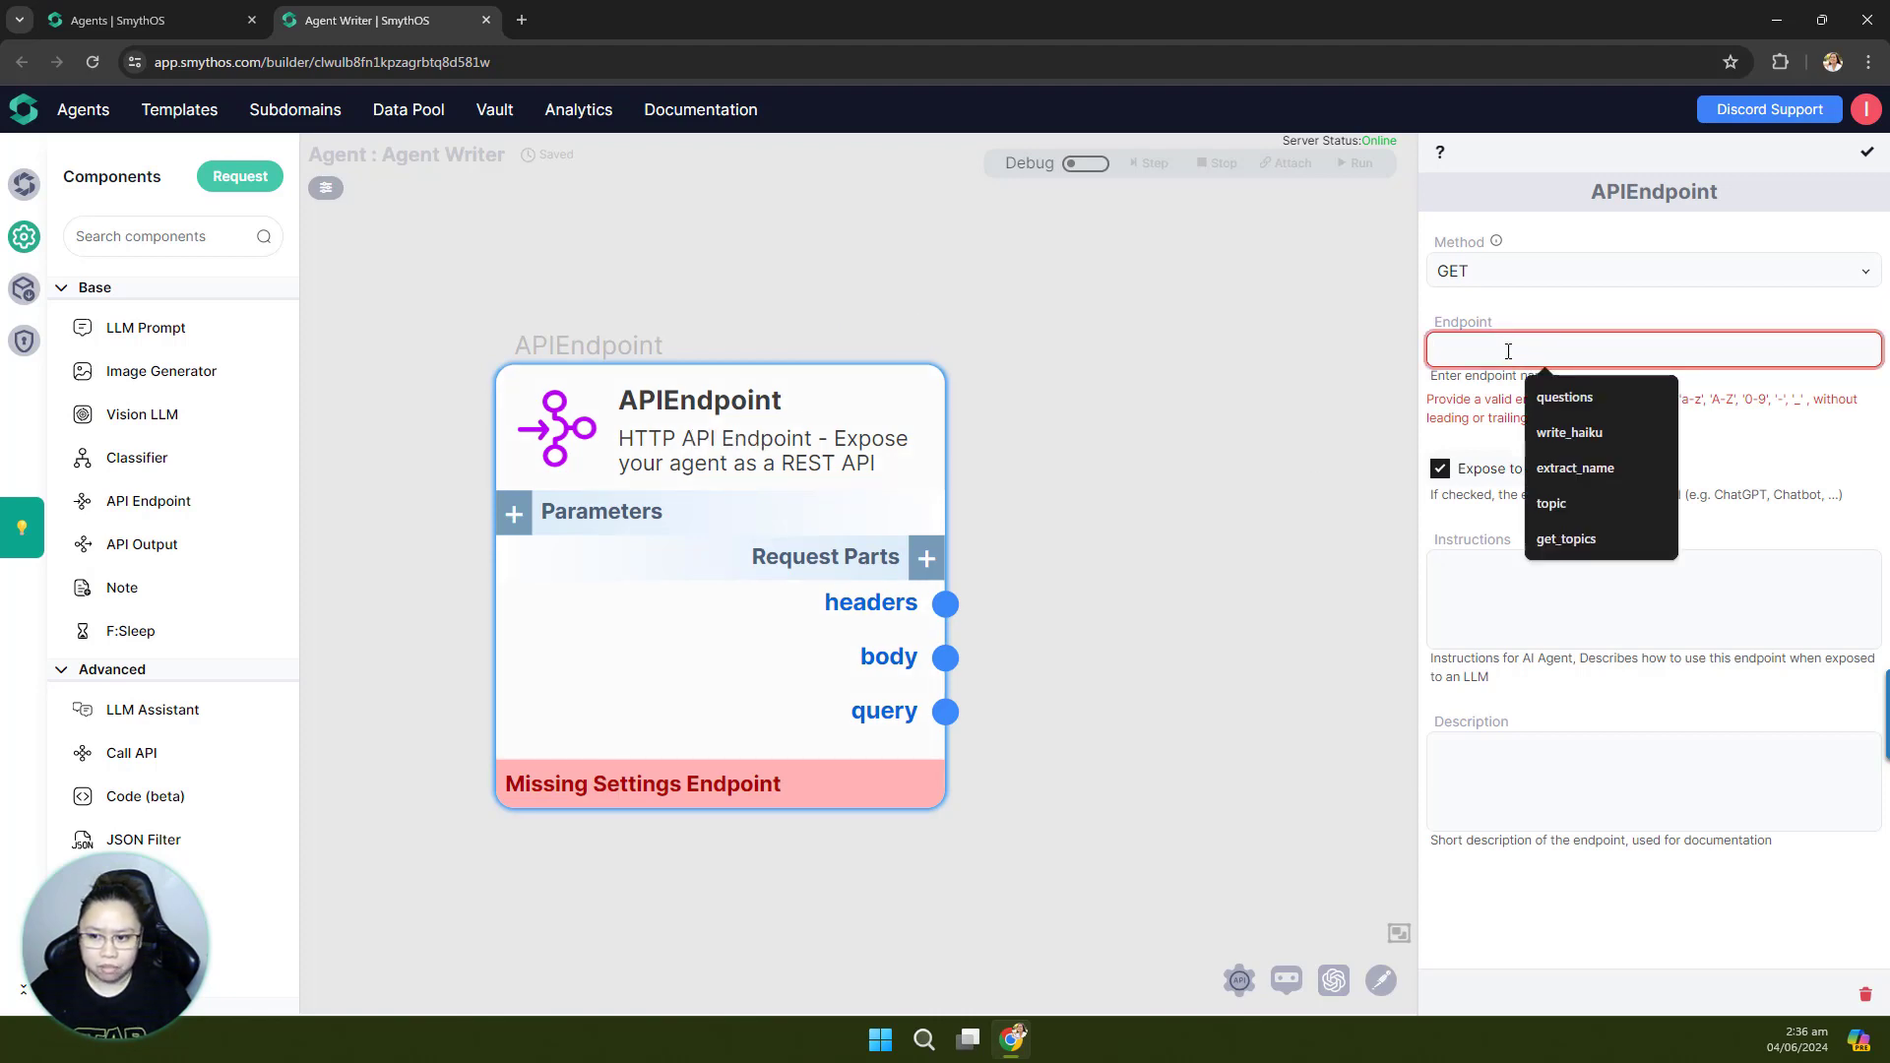
key(Escape)
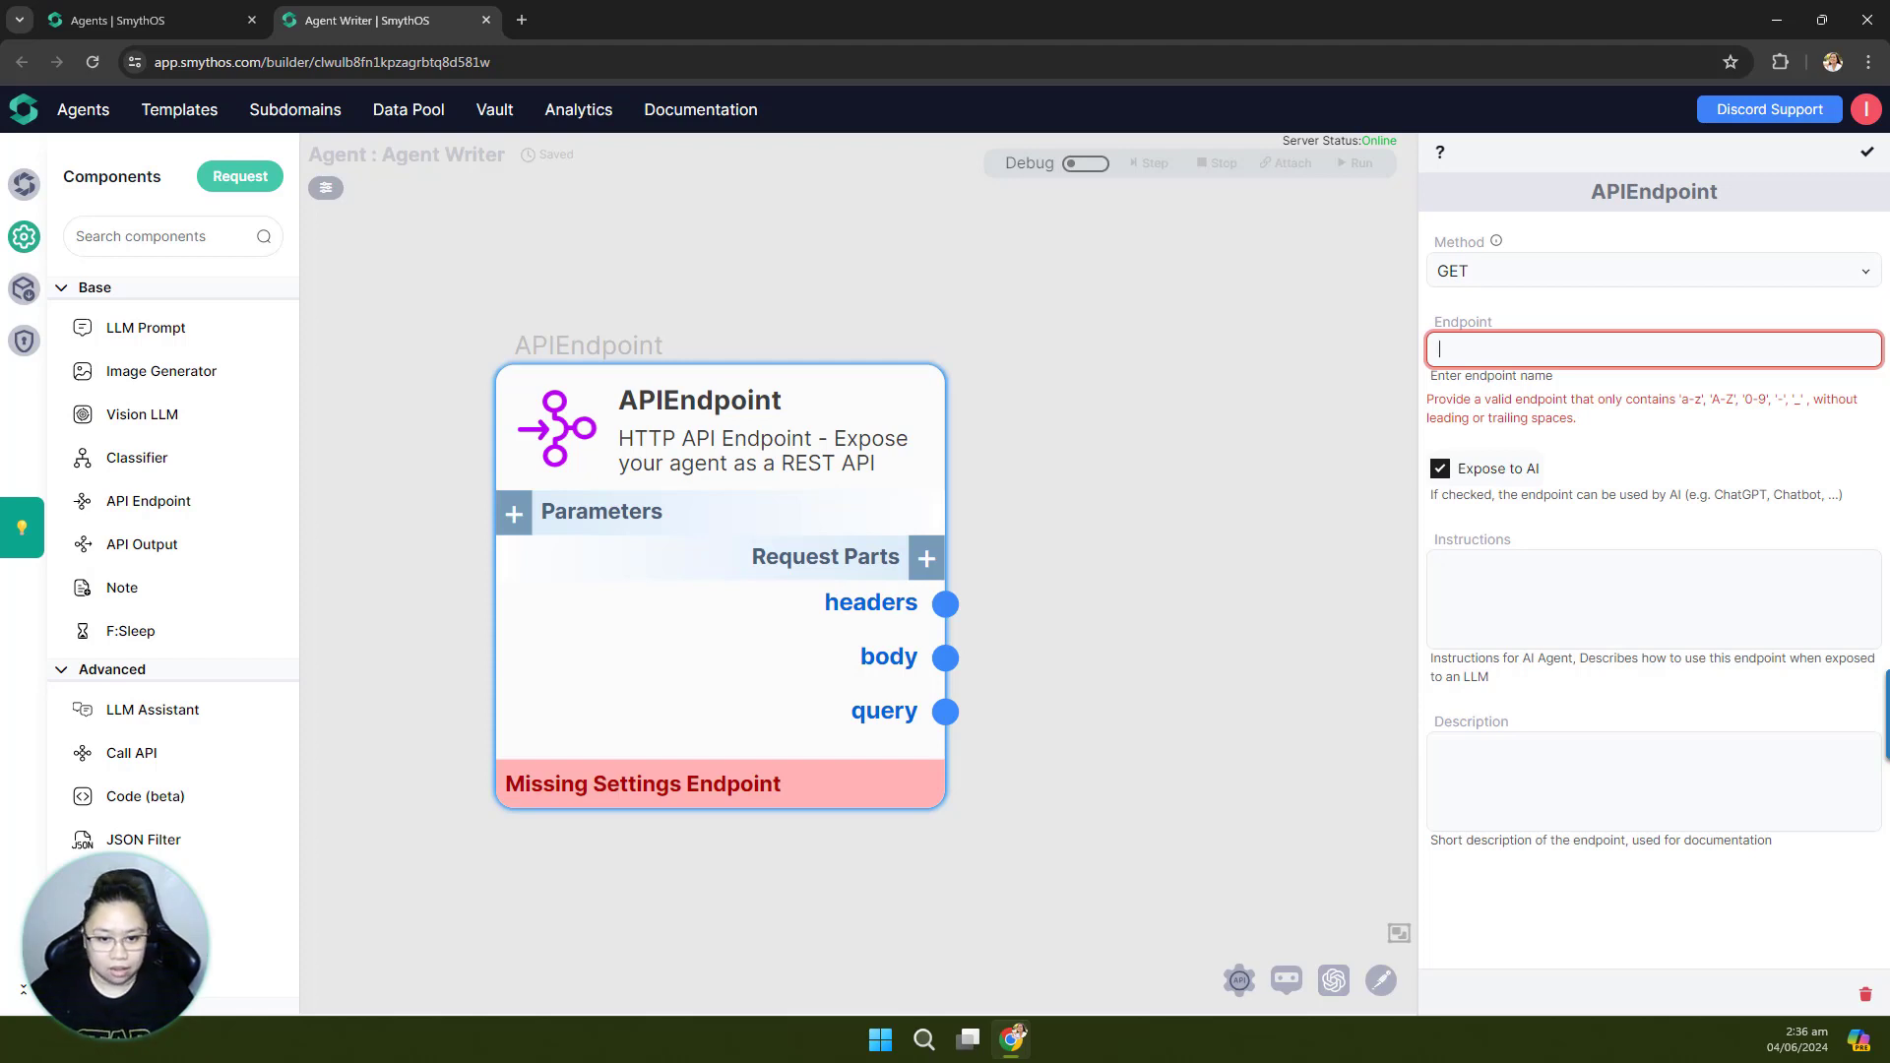
click(1493, 354)
text(get_topics)
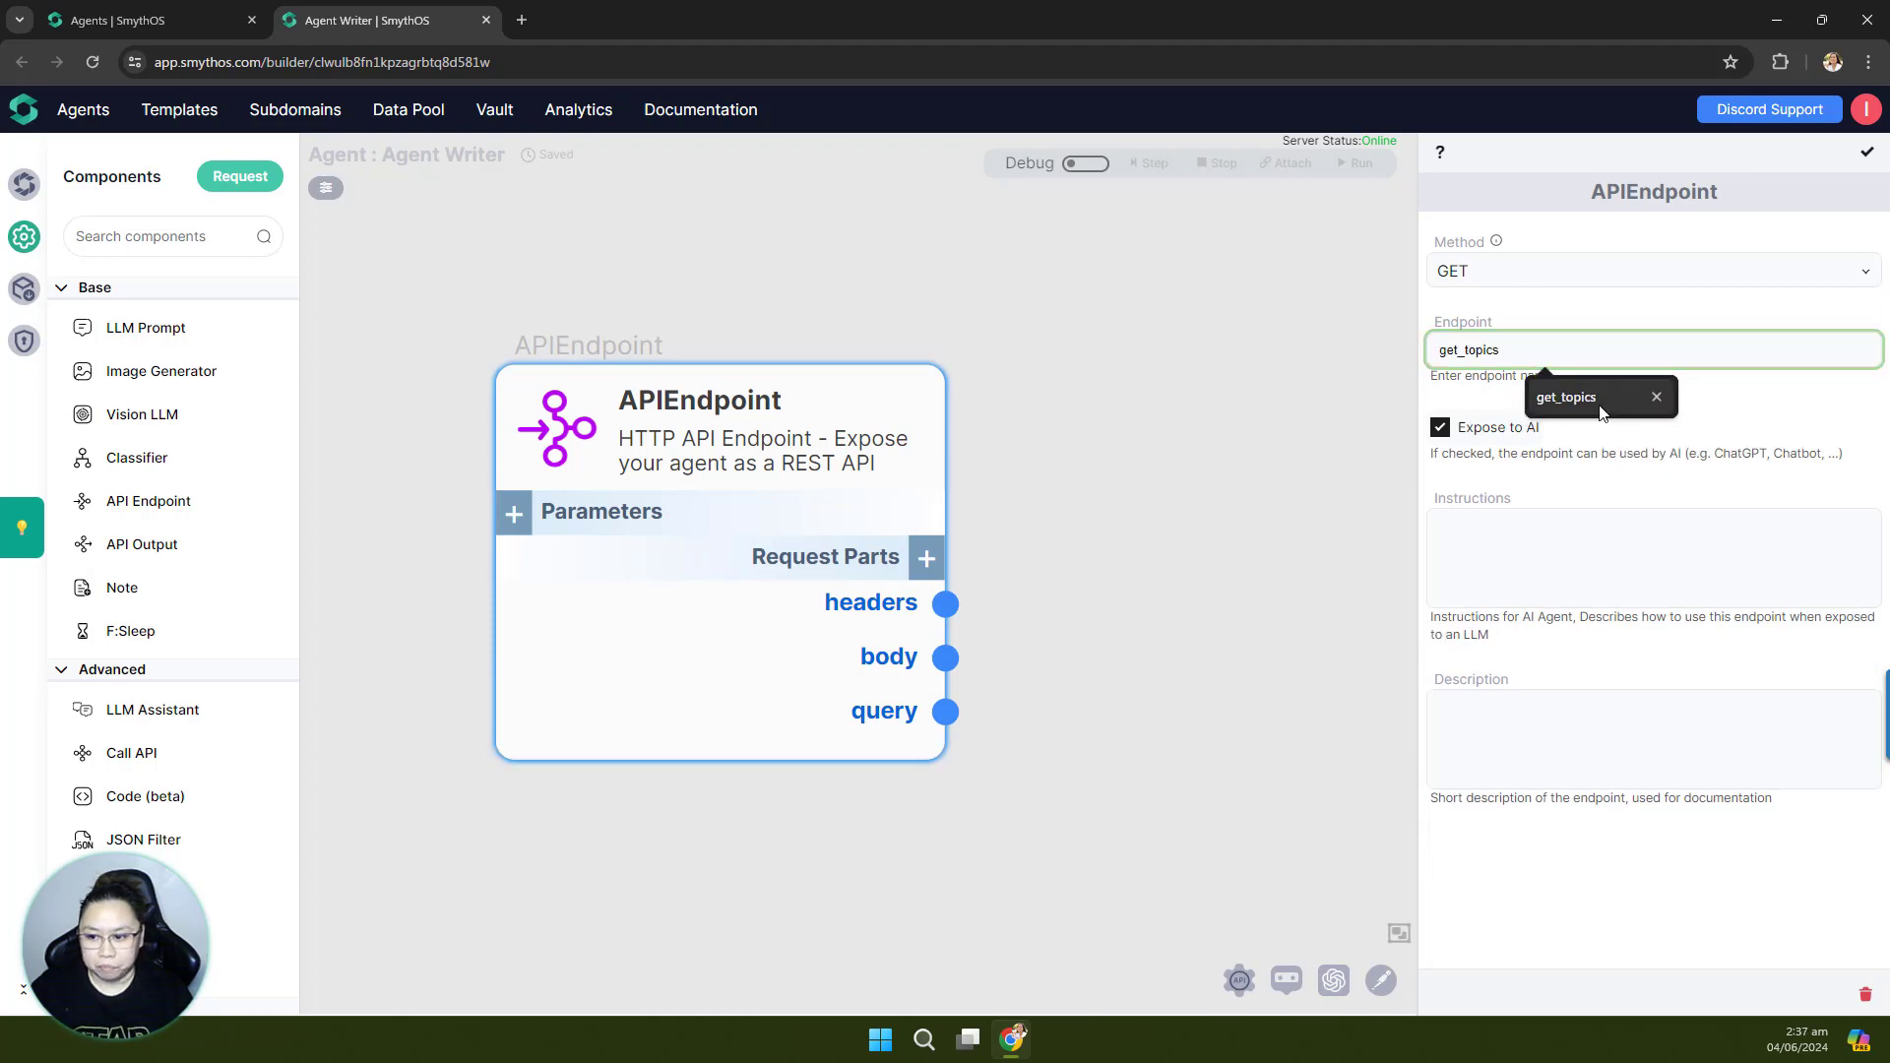
click(1575, 397)
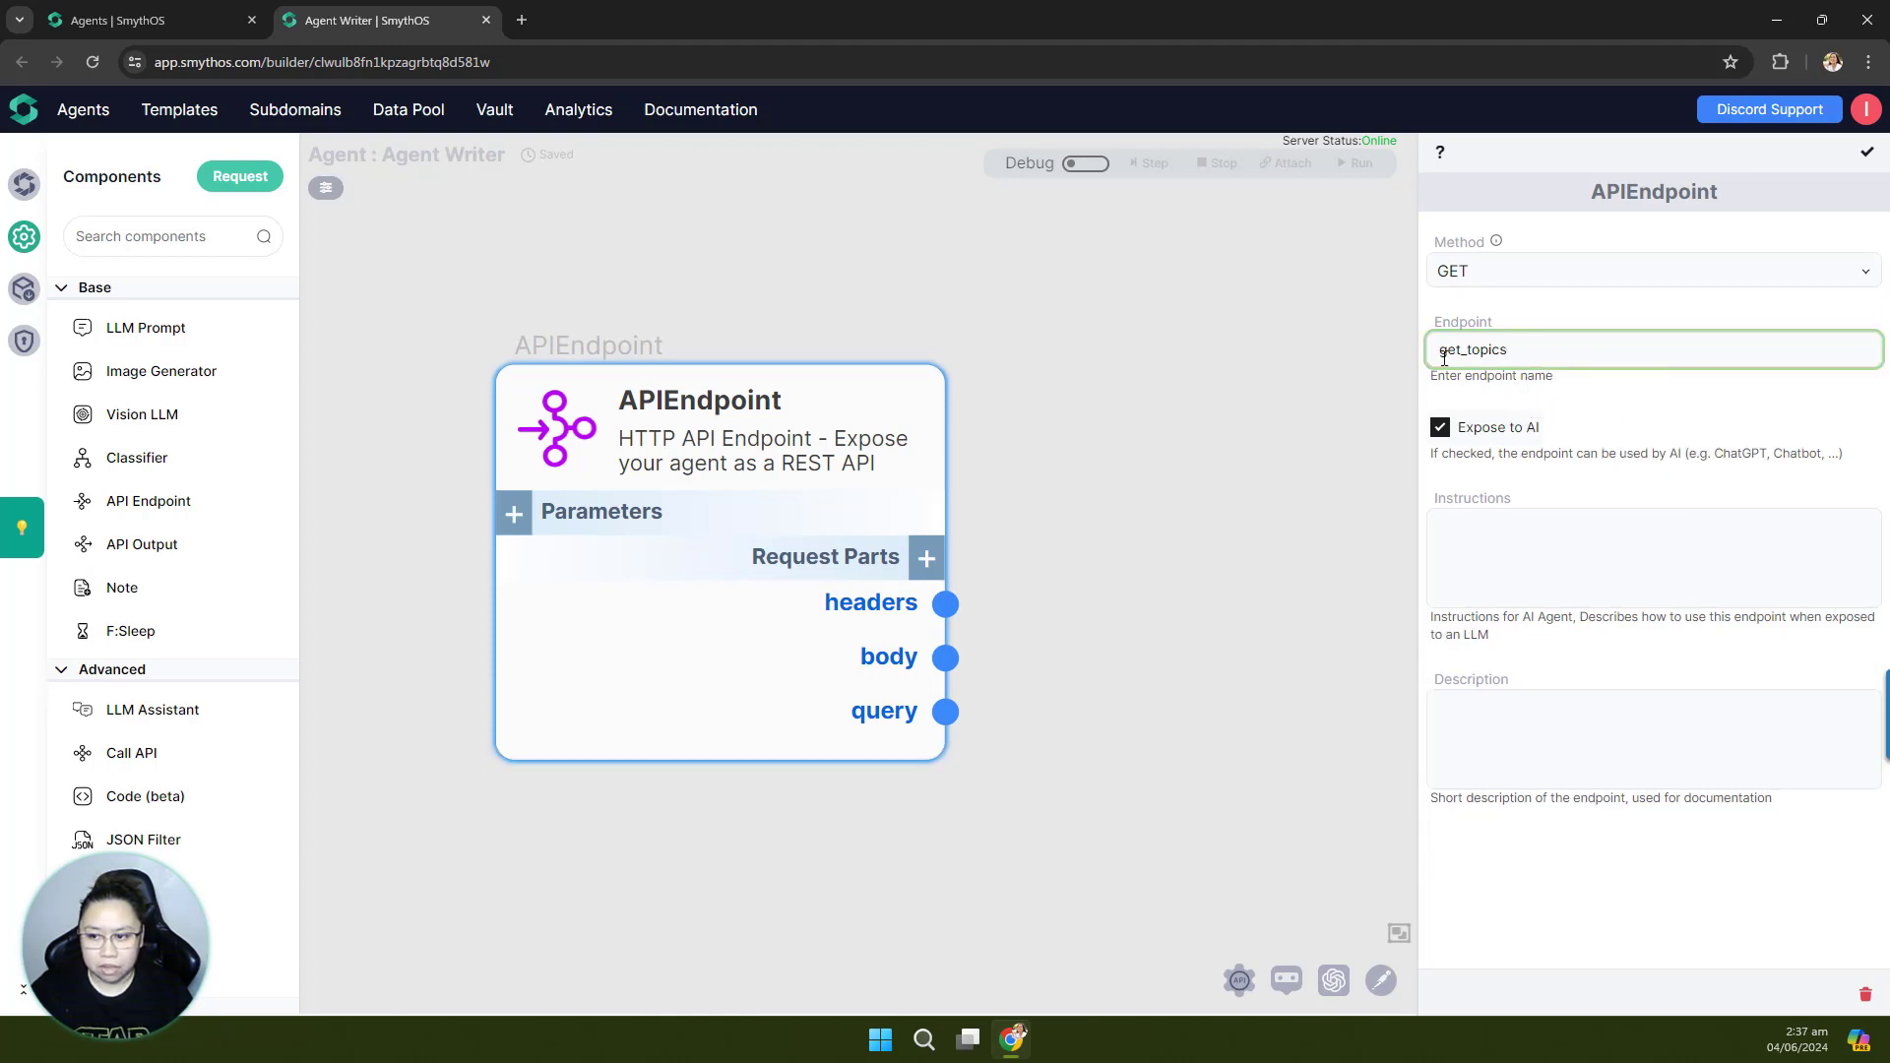
click(1478, 350)
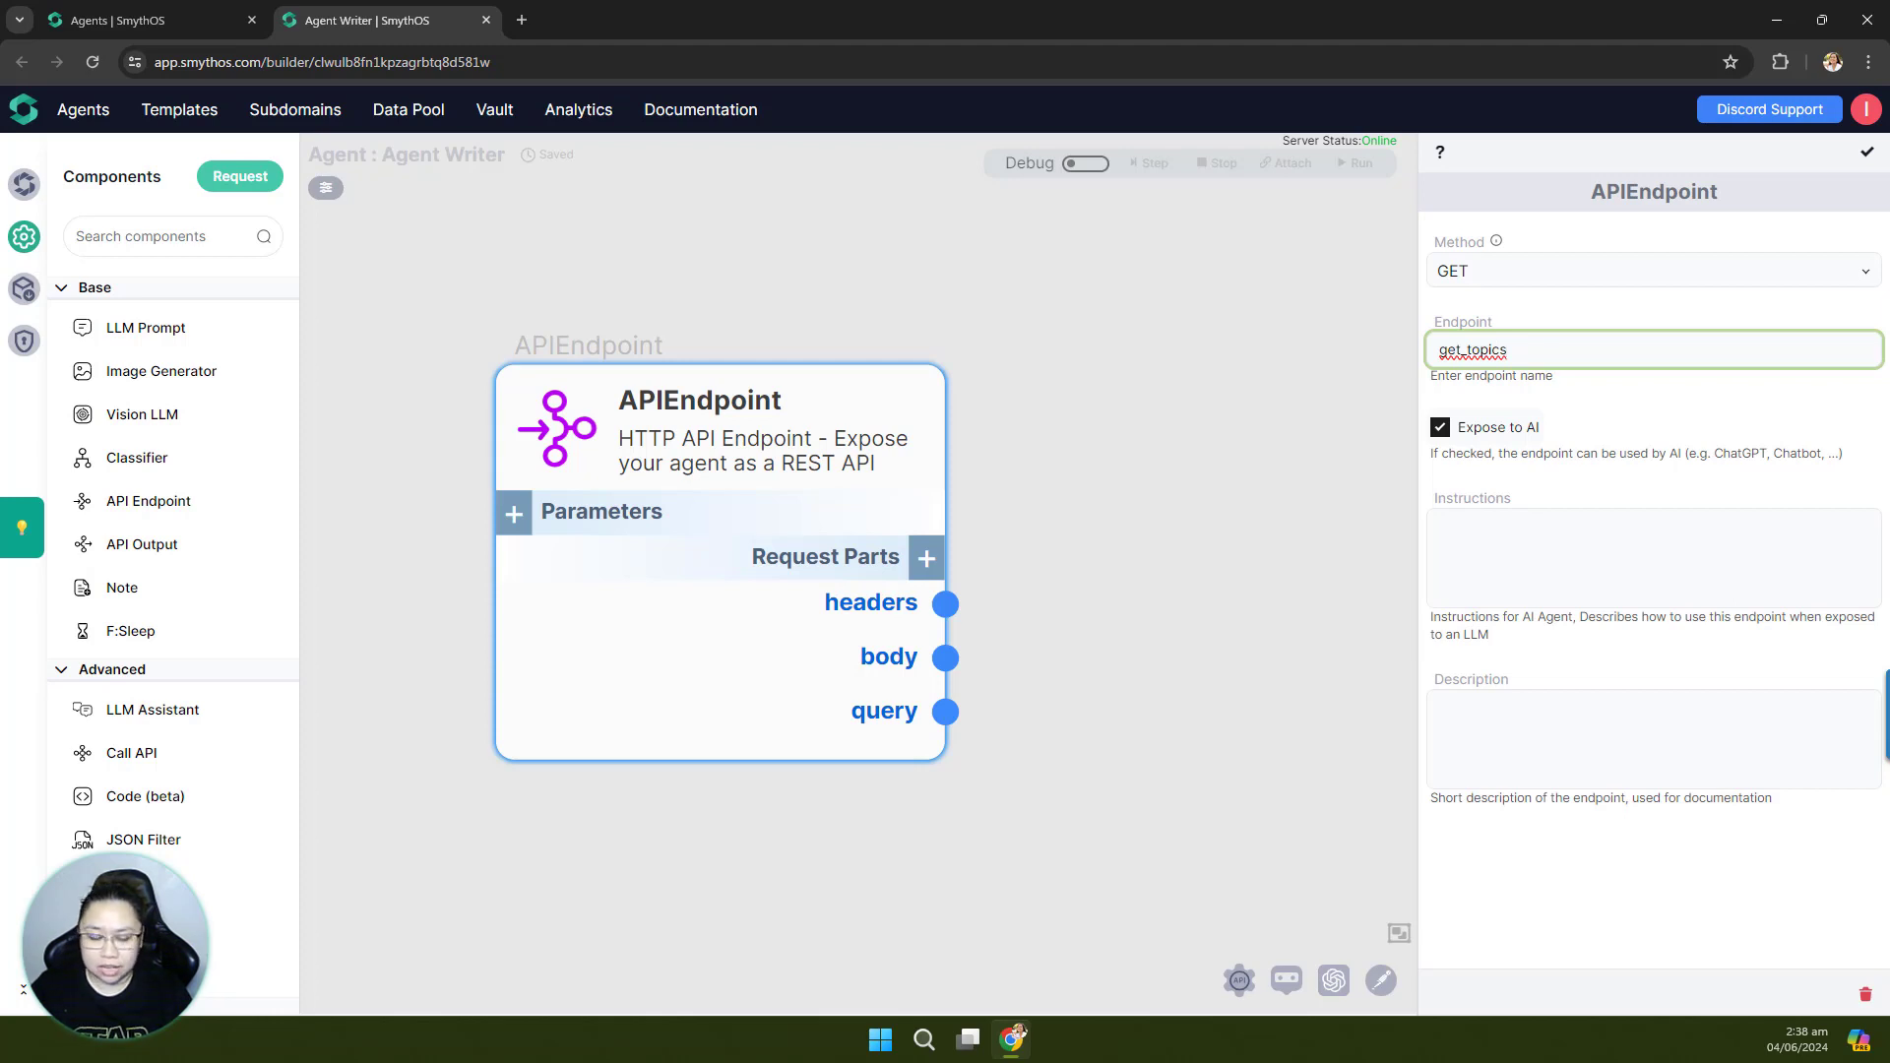
Step: Enter "Gets topics based on the description provided" as the AI instructions of the get_topics endpoint
click(1452, 554)
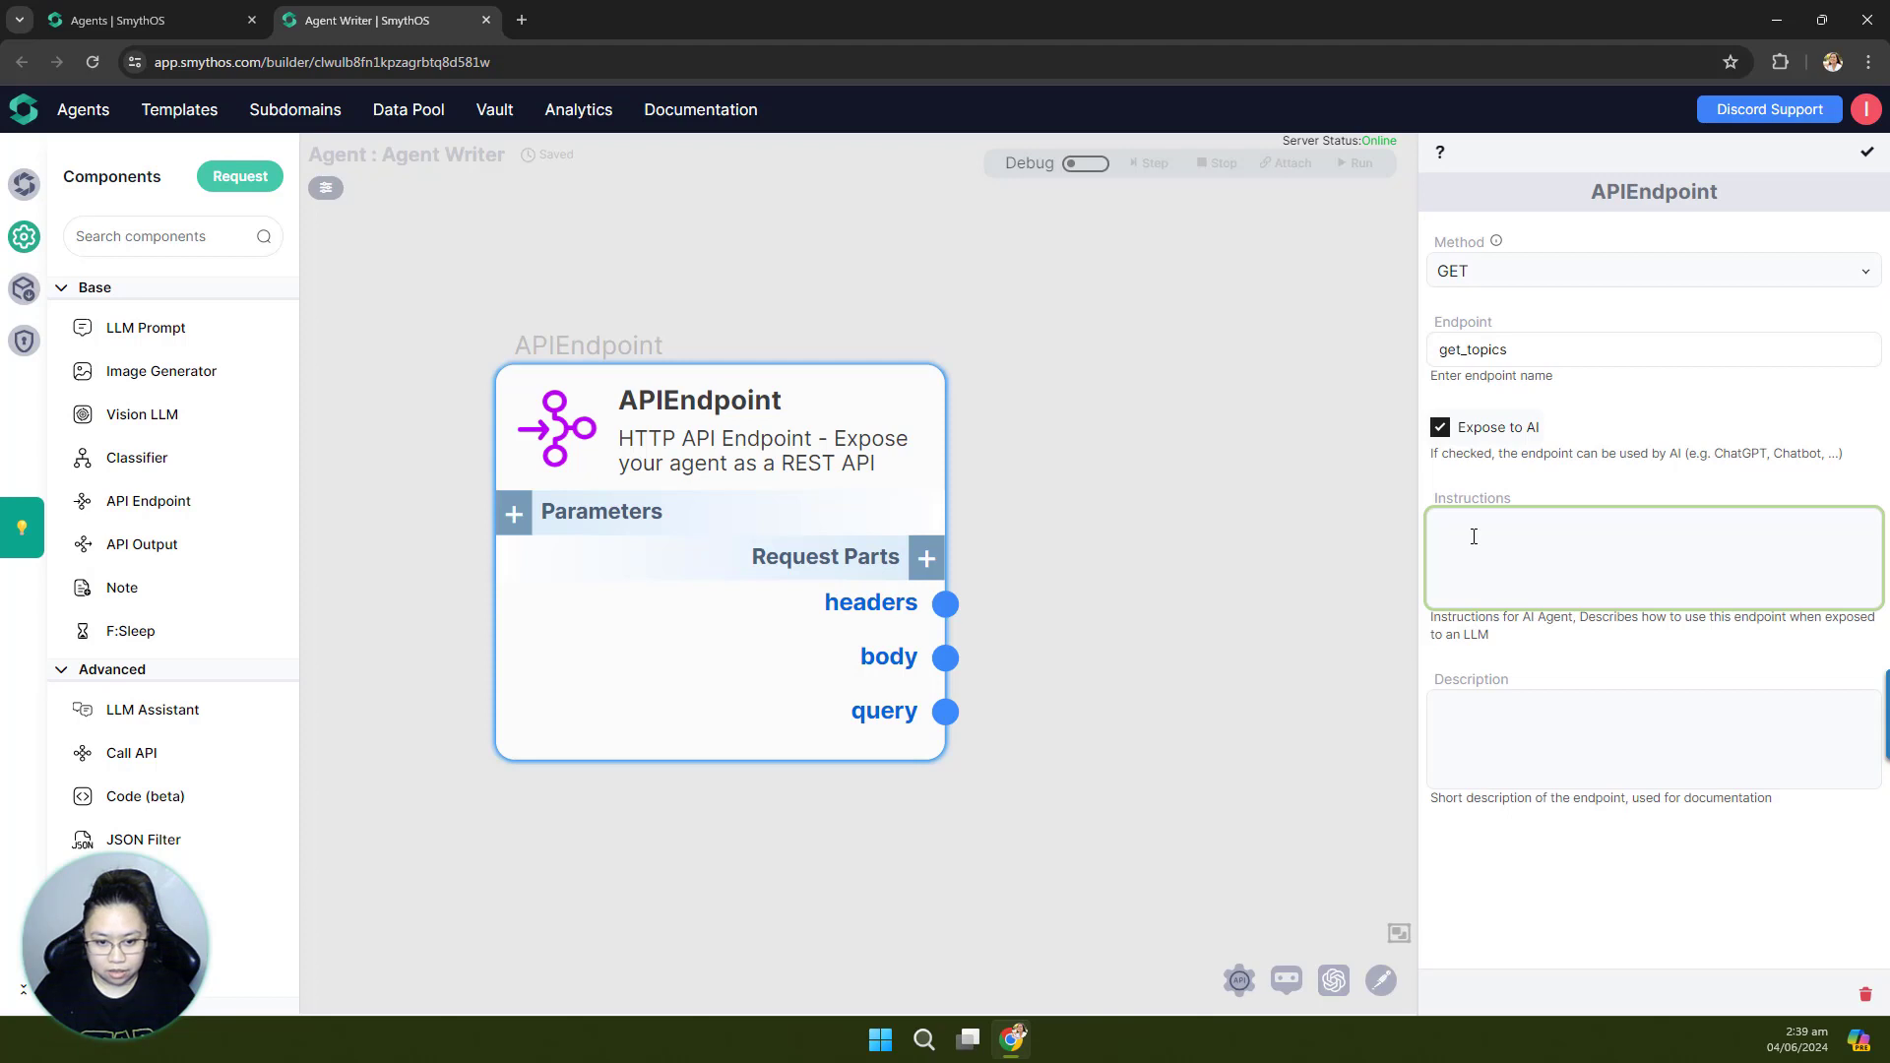
text(Gets)
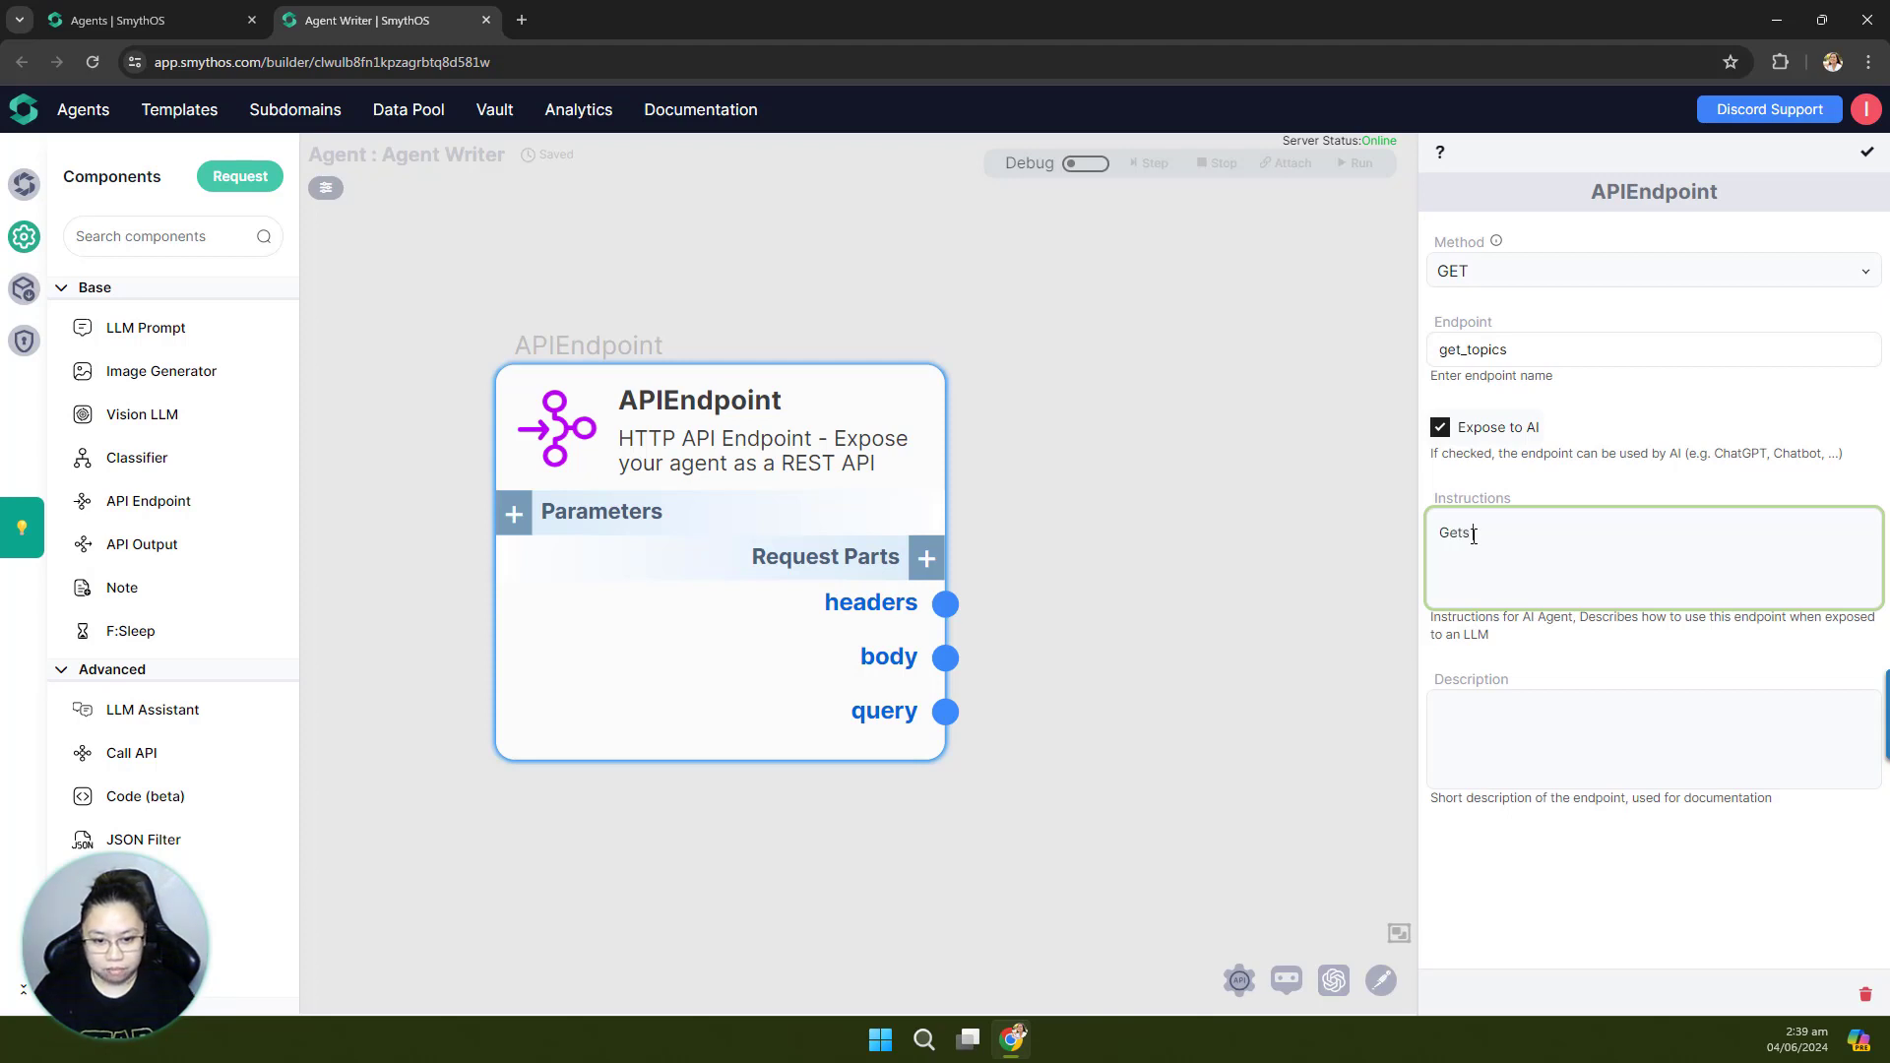
text( topics)
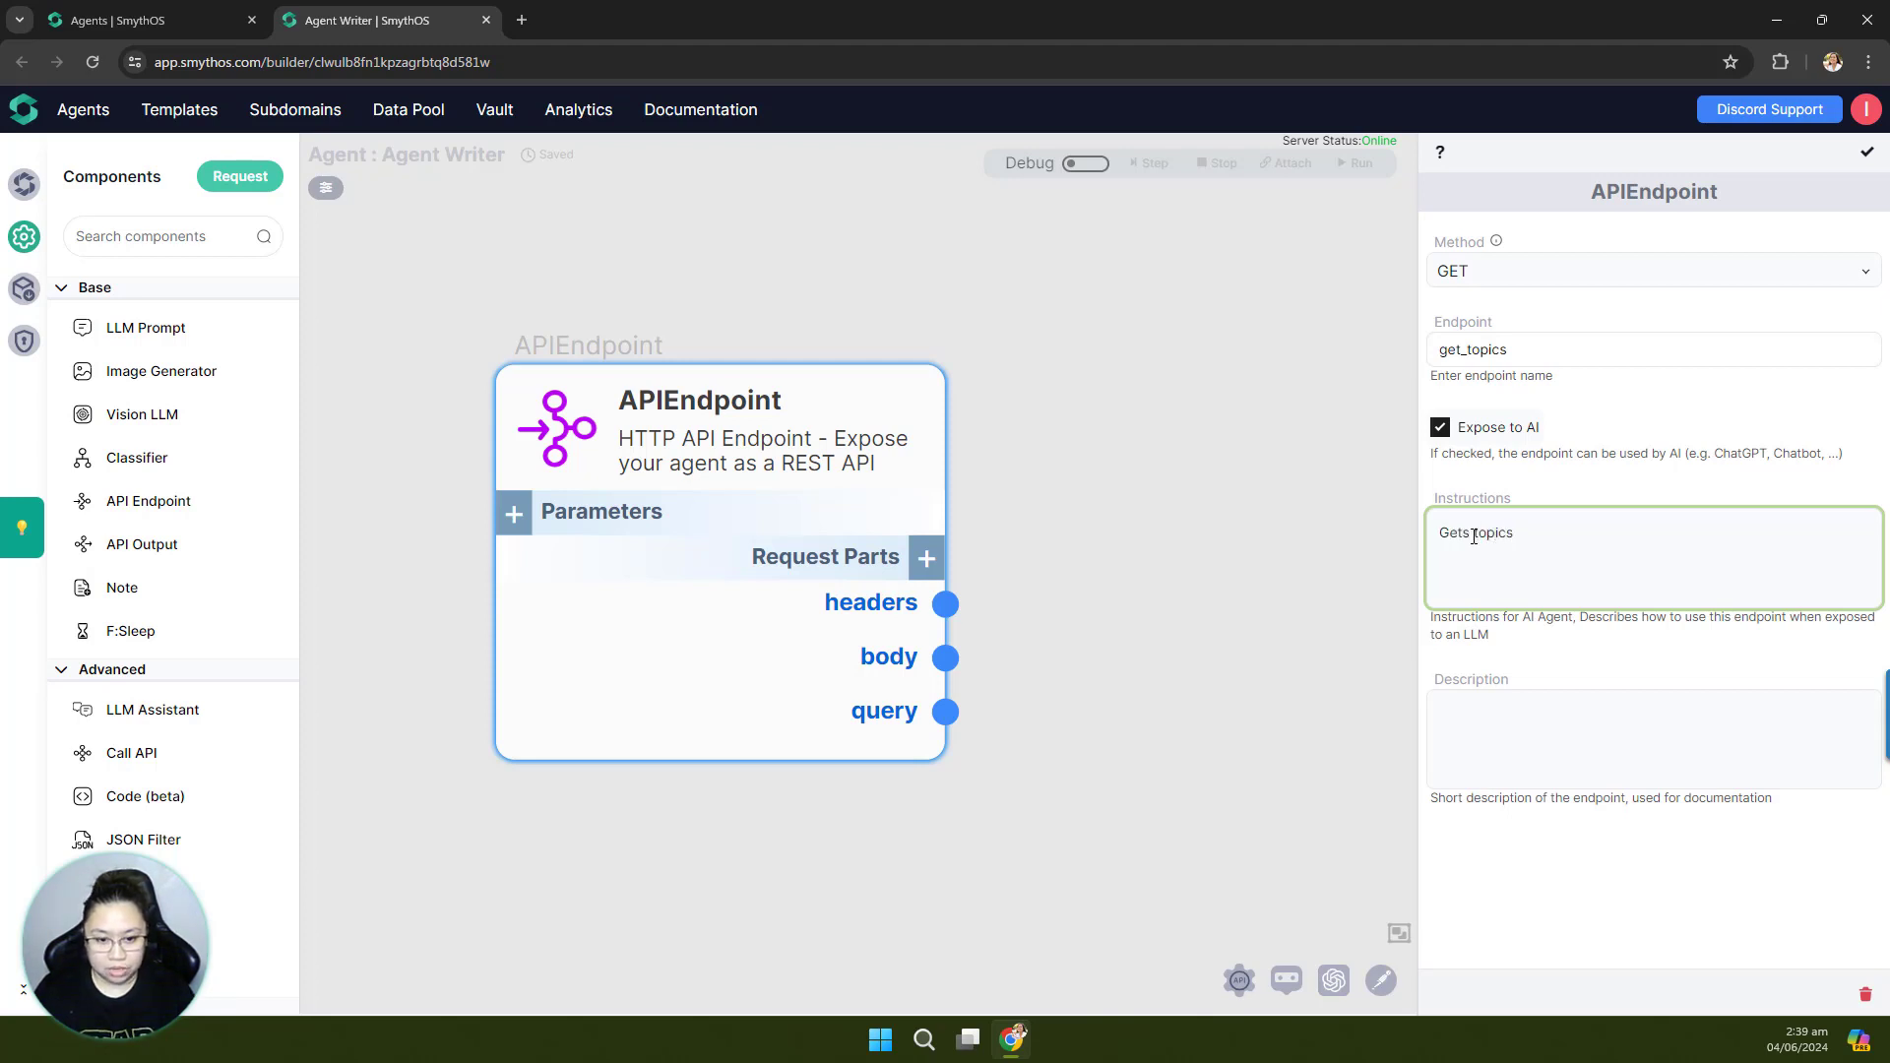
text( from)
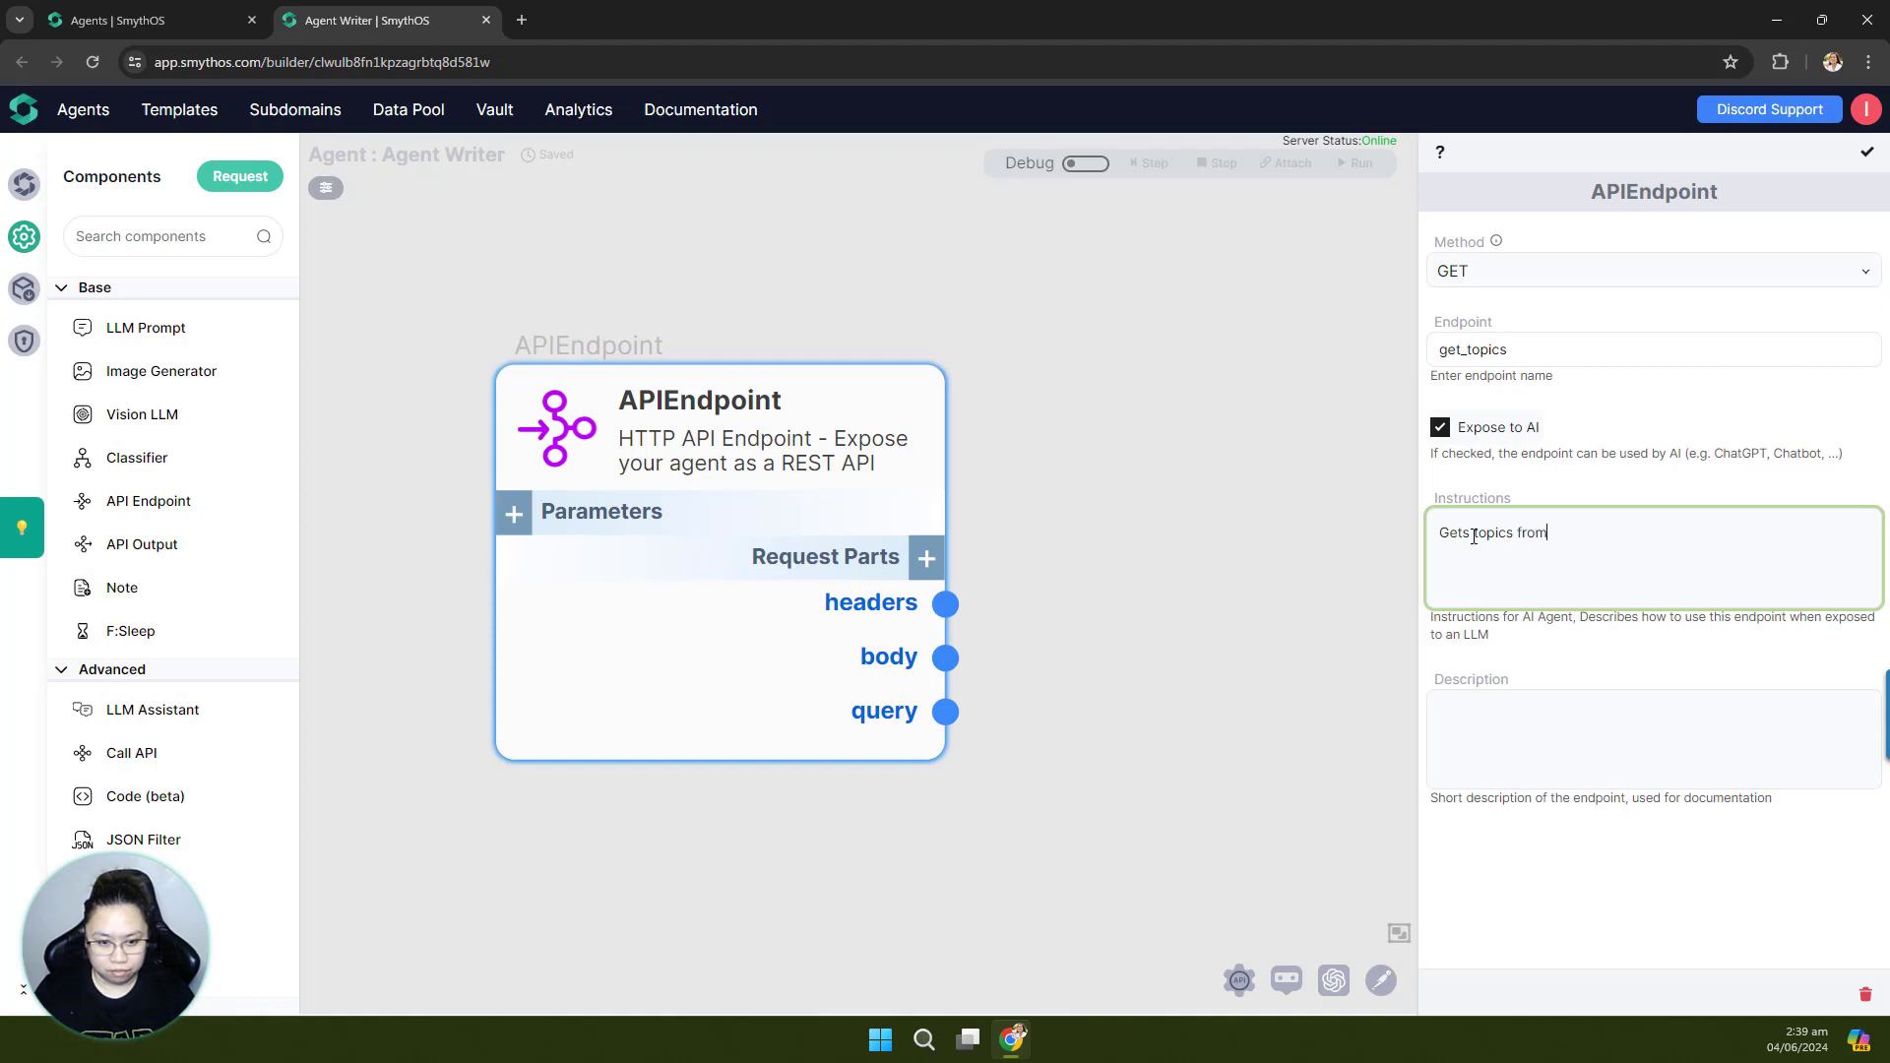
key(BackSpace)
key(BackSpace)
key(BackSpace)
text(based)
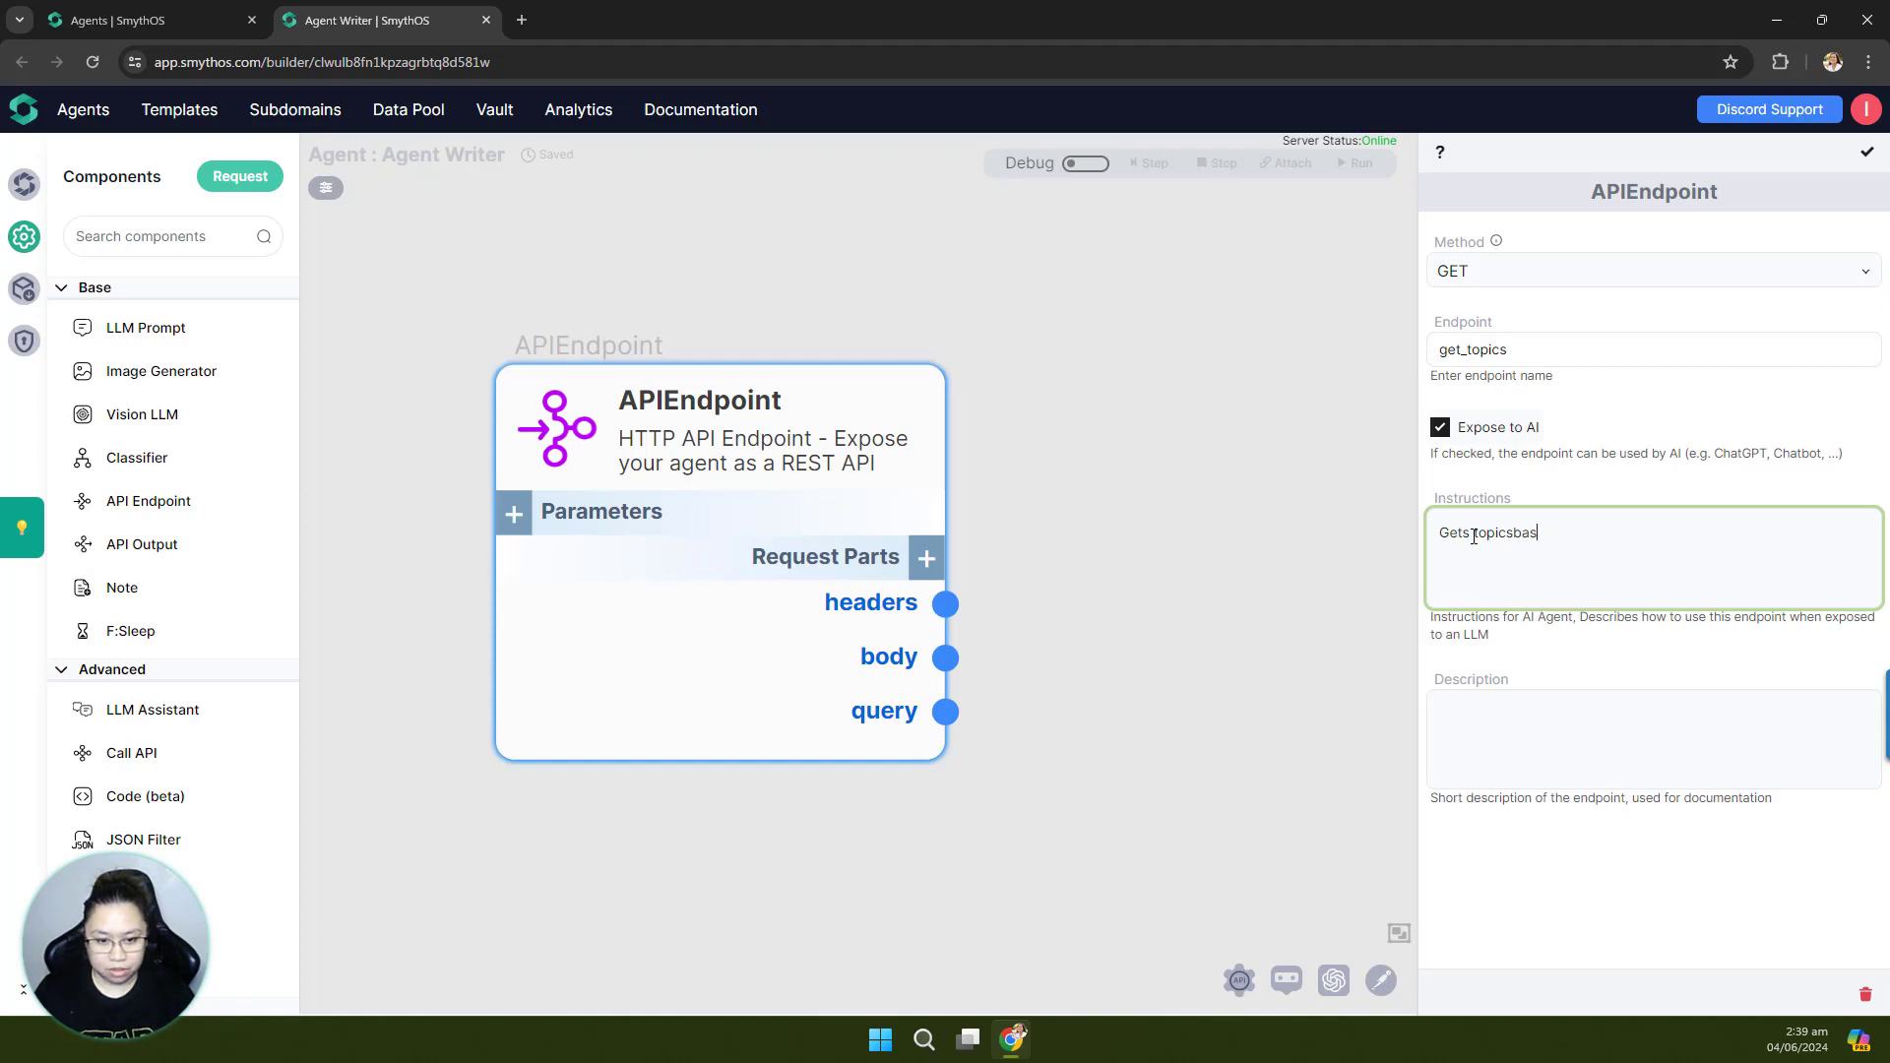
key(BackSpace)
key(BackSpace)
key(BackSpace)
key(BackSpace)
key(BackSpace)
key(BackSpace)
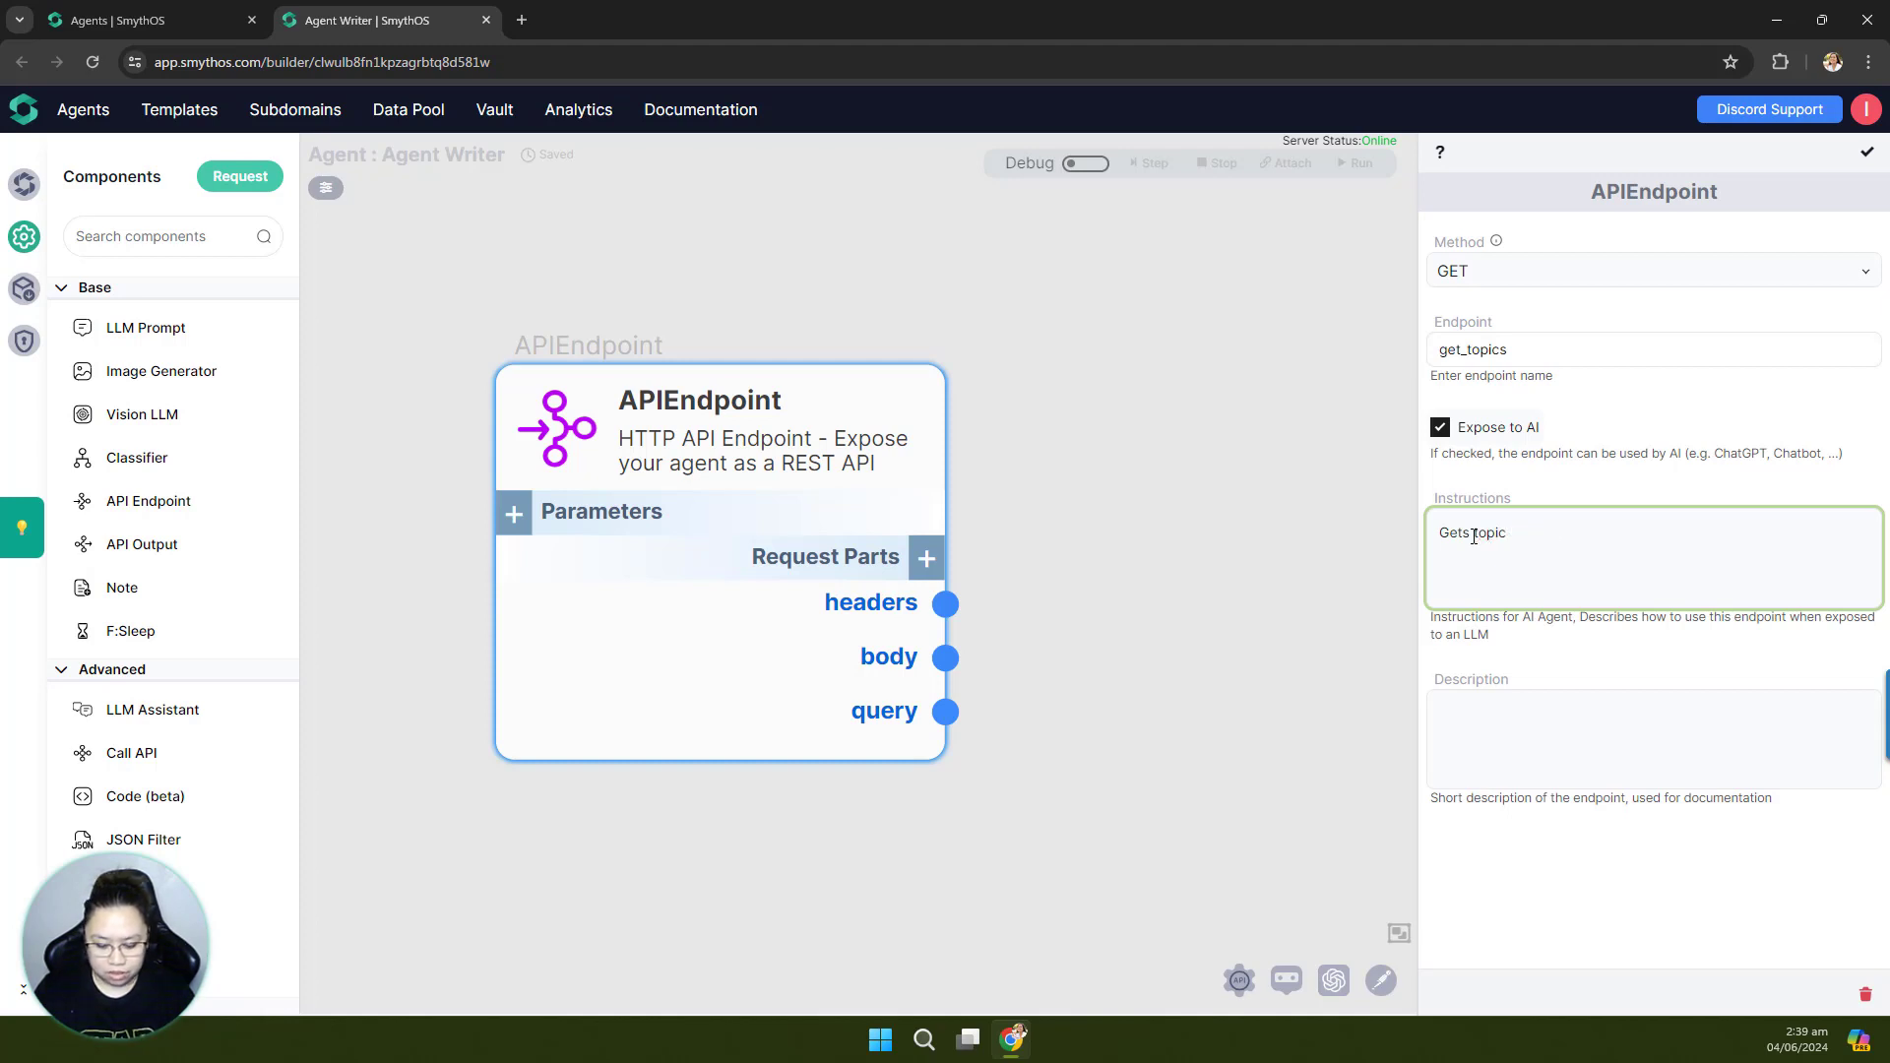
text(s based on descr)
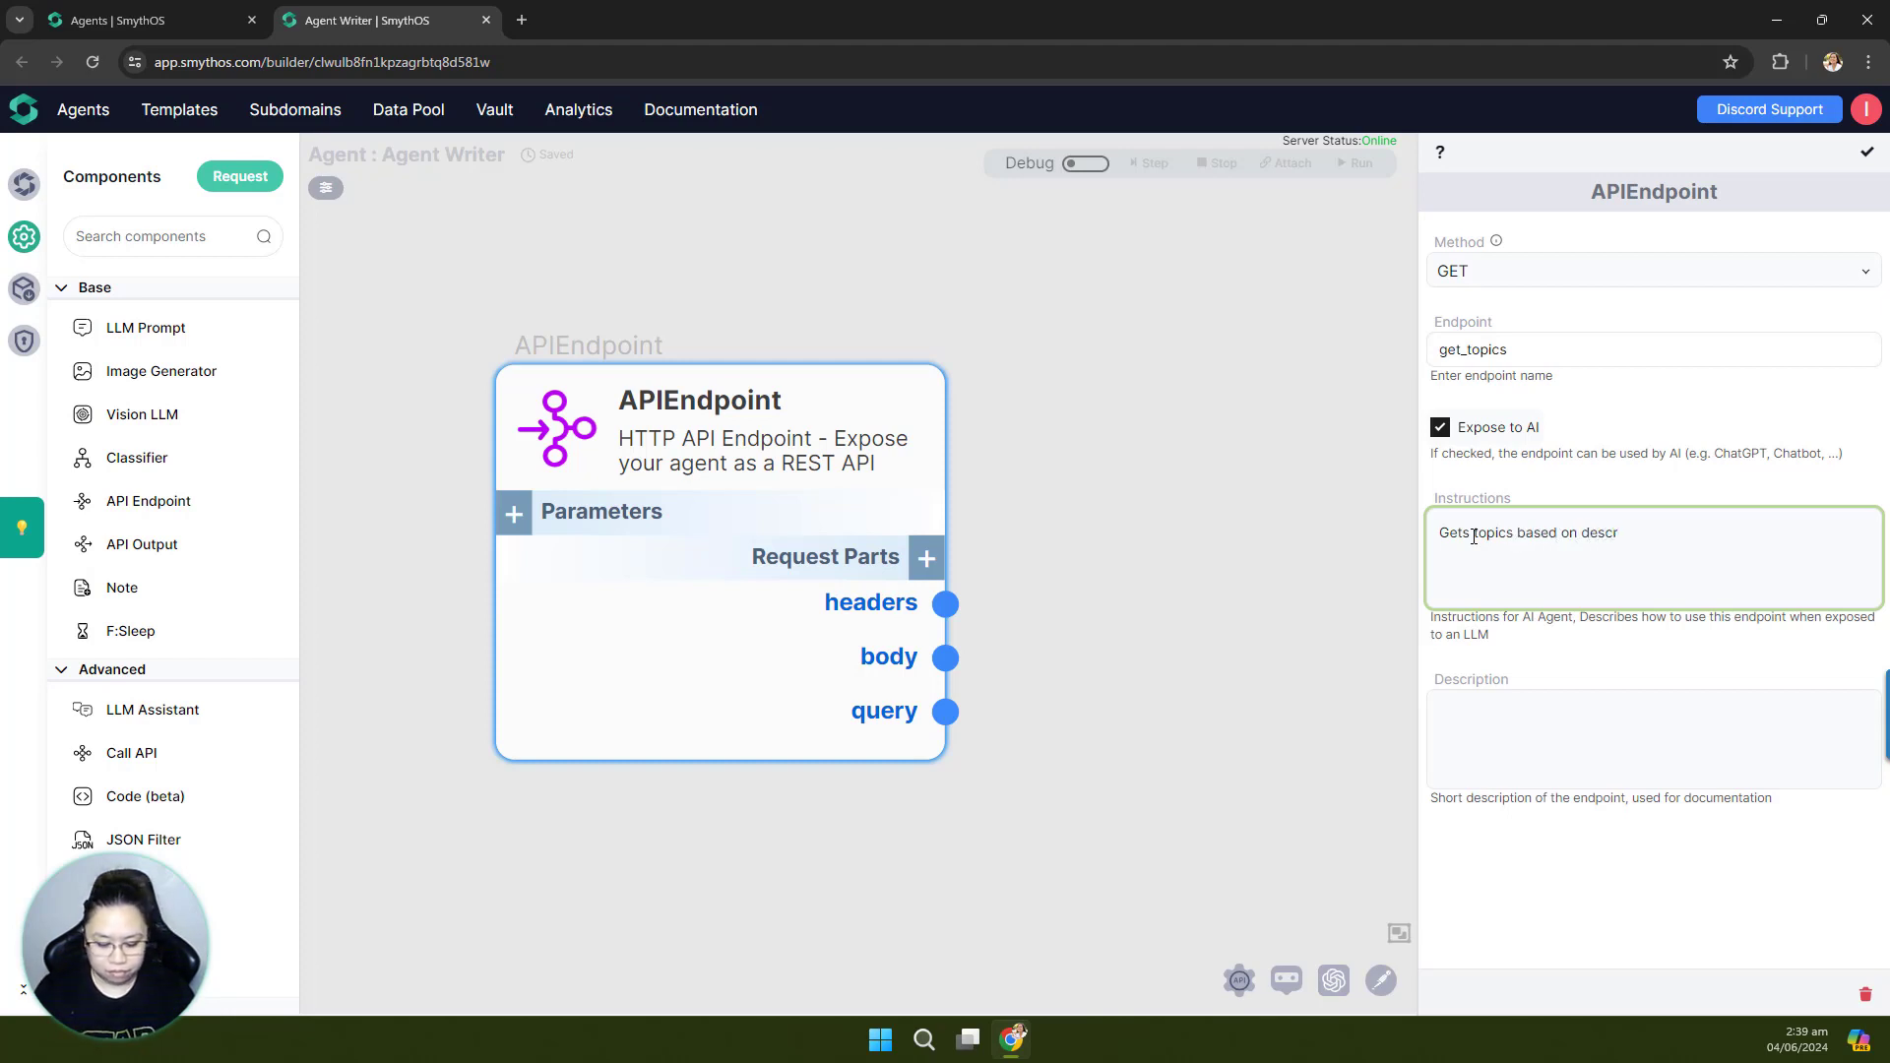
text(iption)
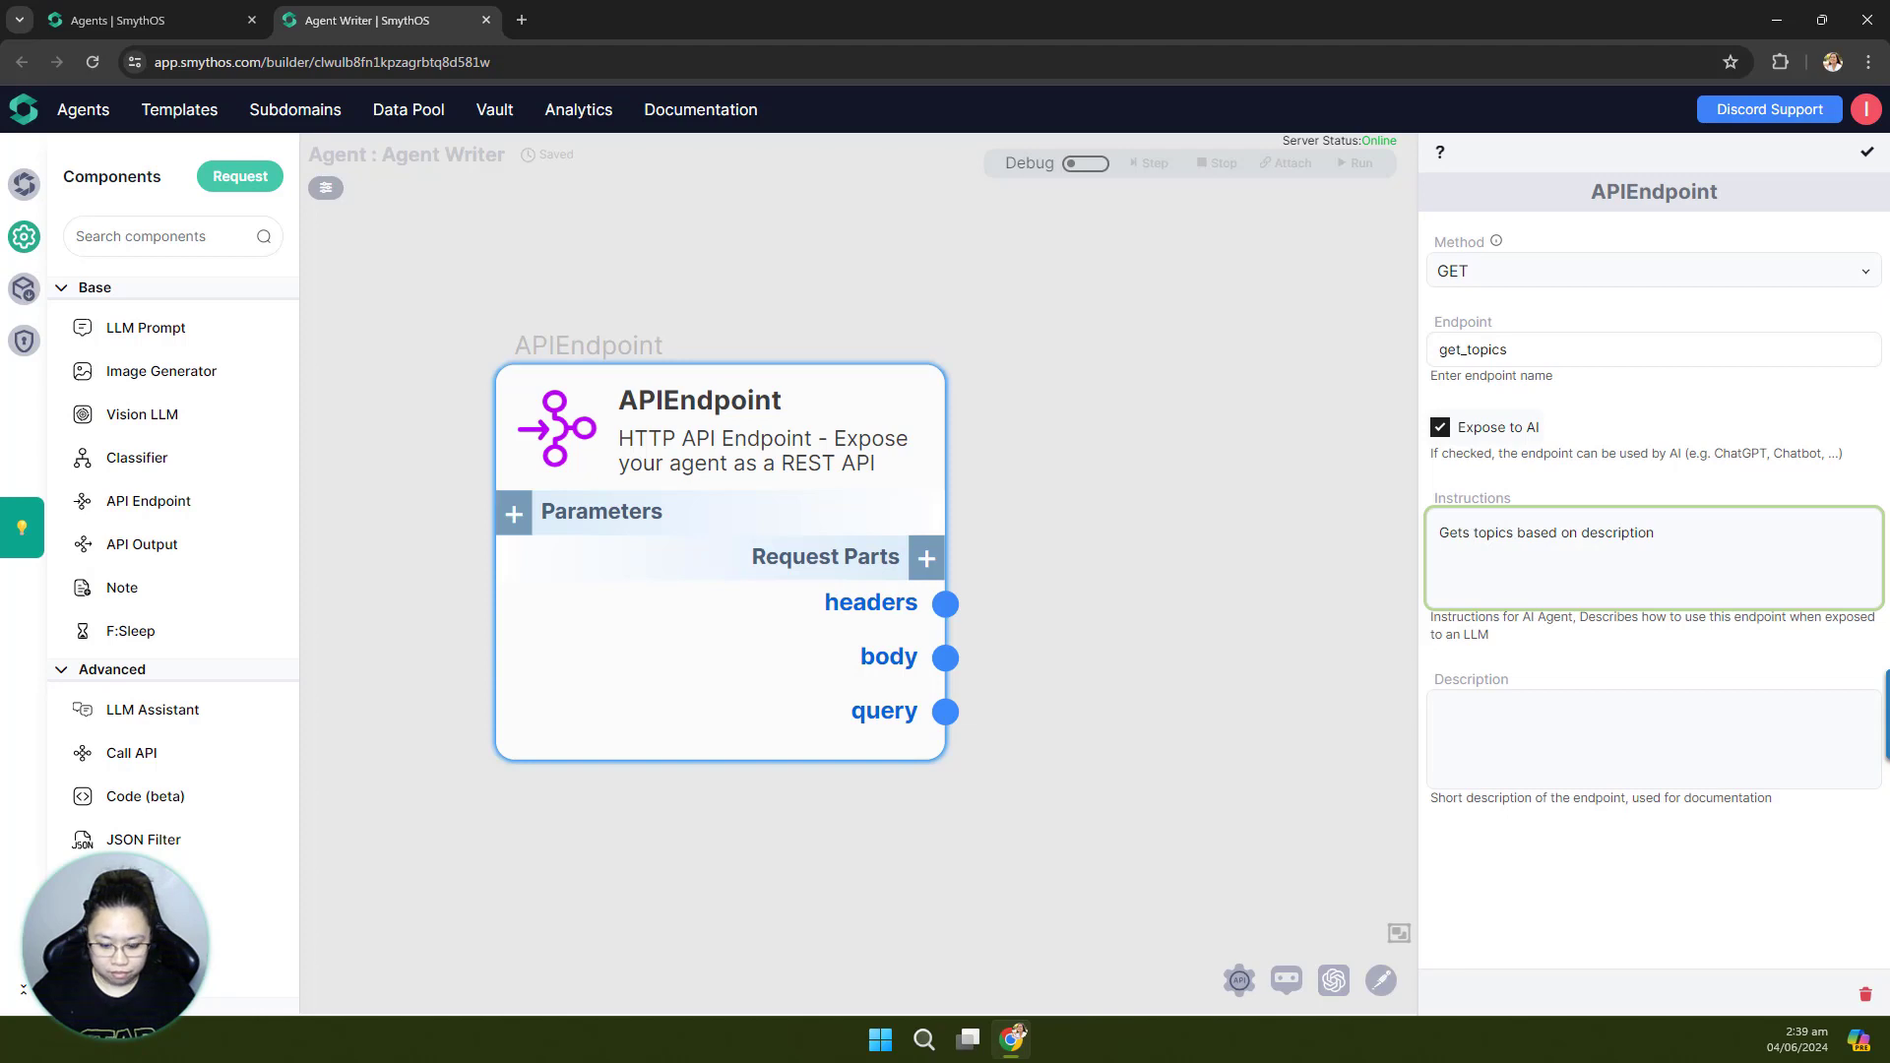
click(1591, 512)
text(the descri)
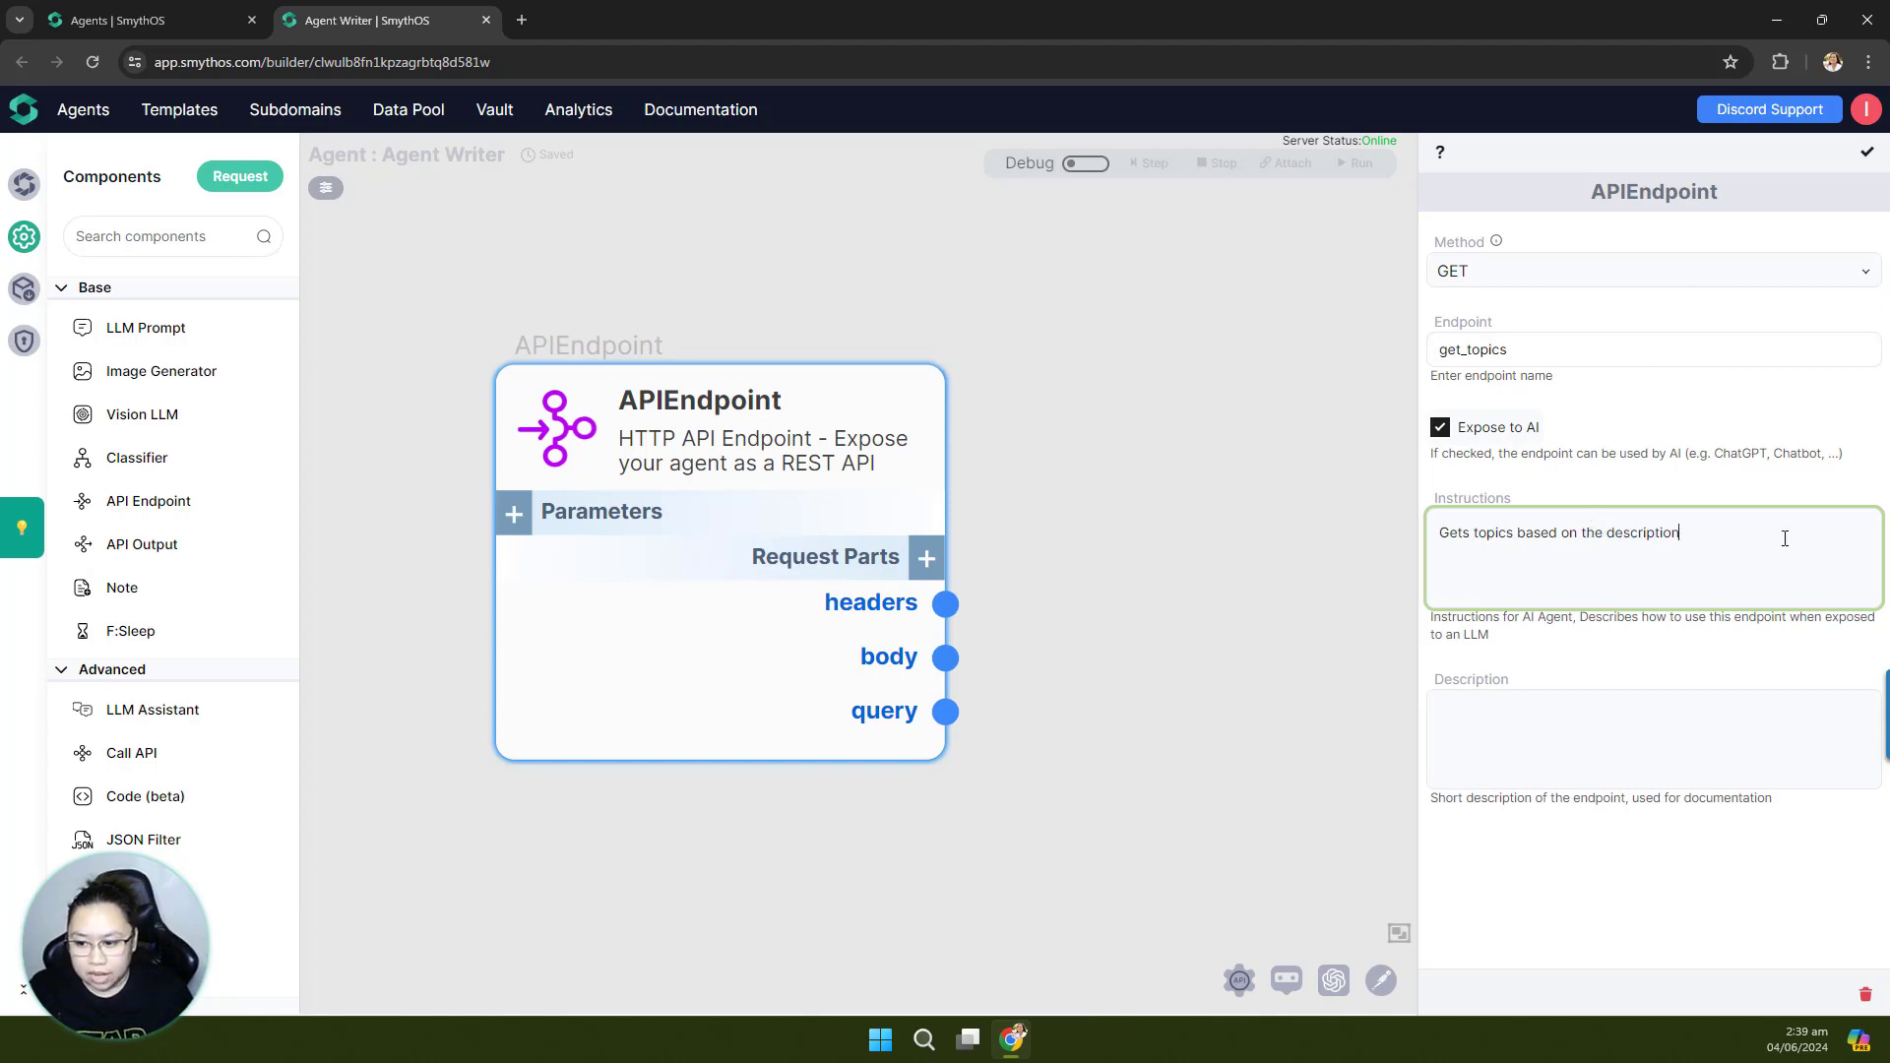
text(ption provided)
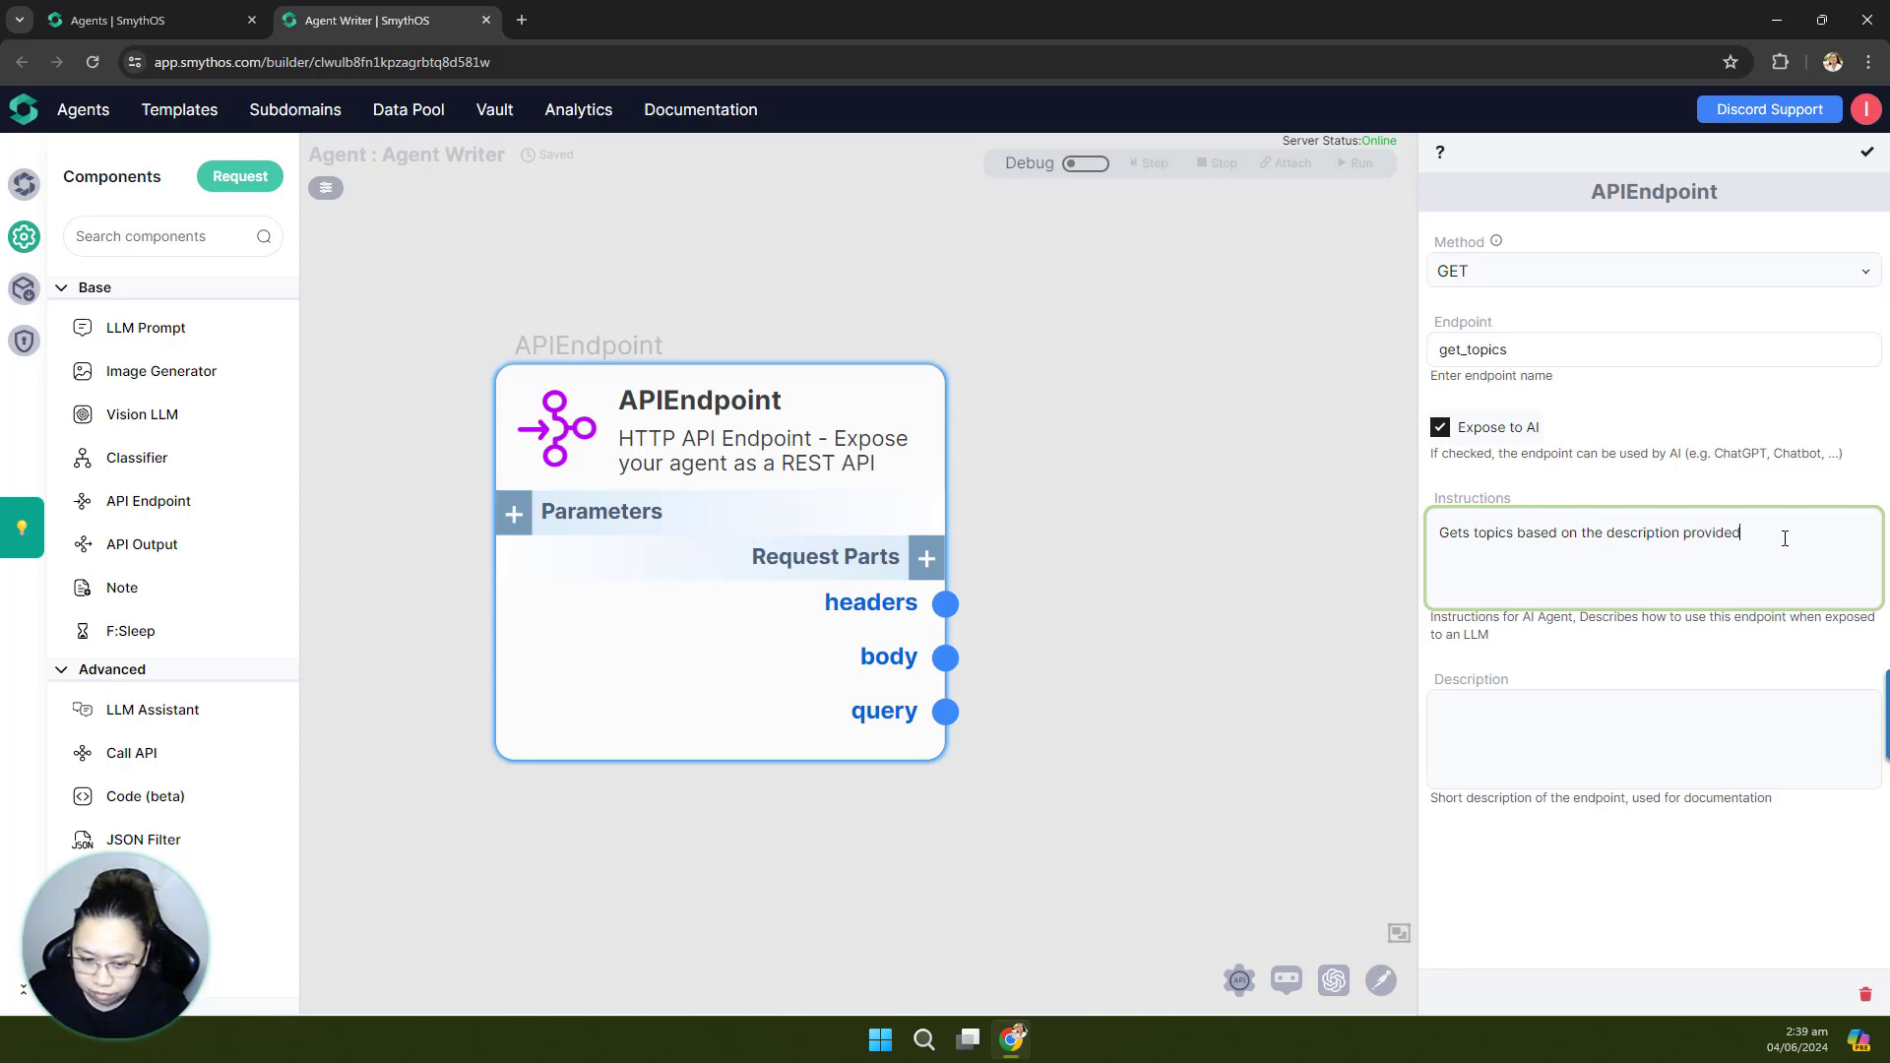
Step: Leave the endpoint's description blank, close the APIEndpoint settings, and shift the component slightly on the canvas
click(1630, 709)
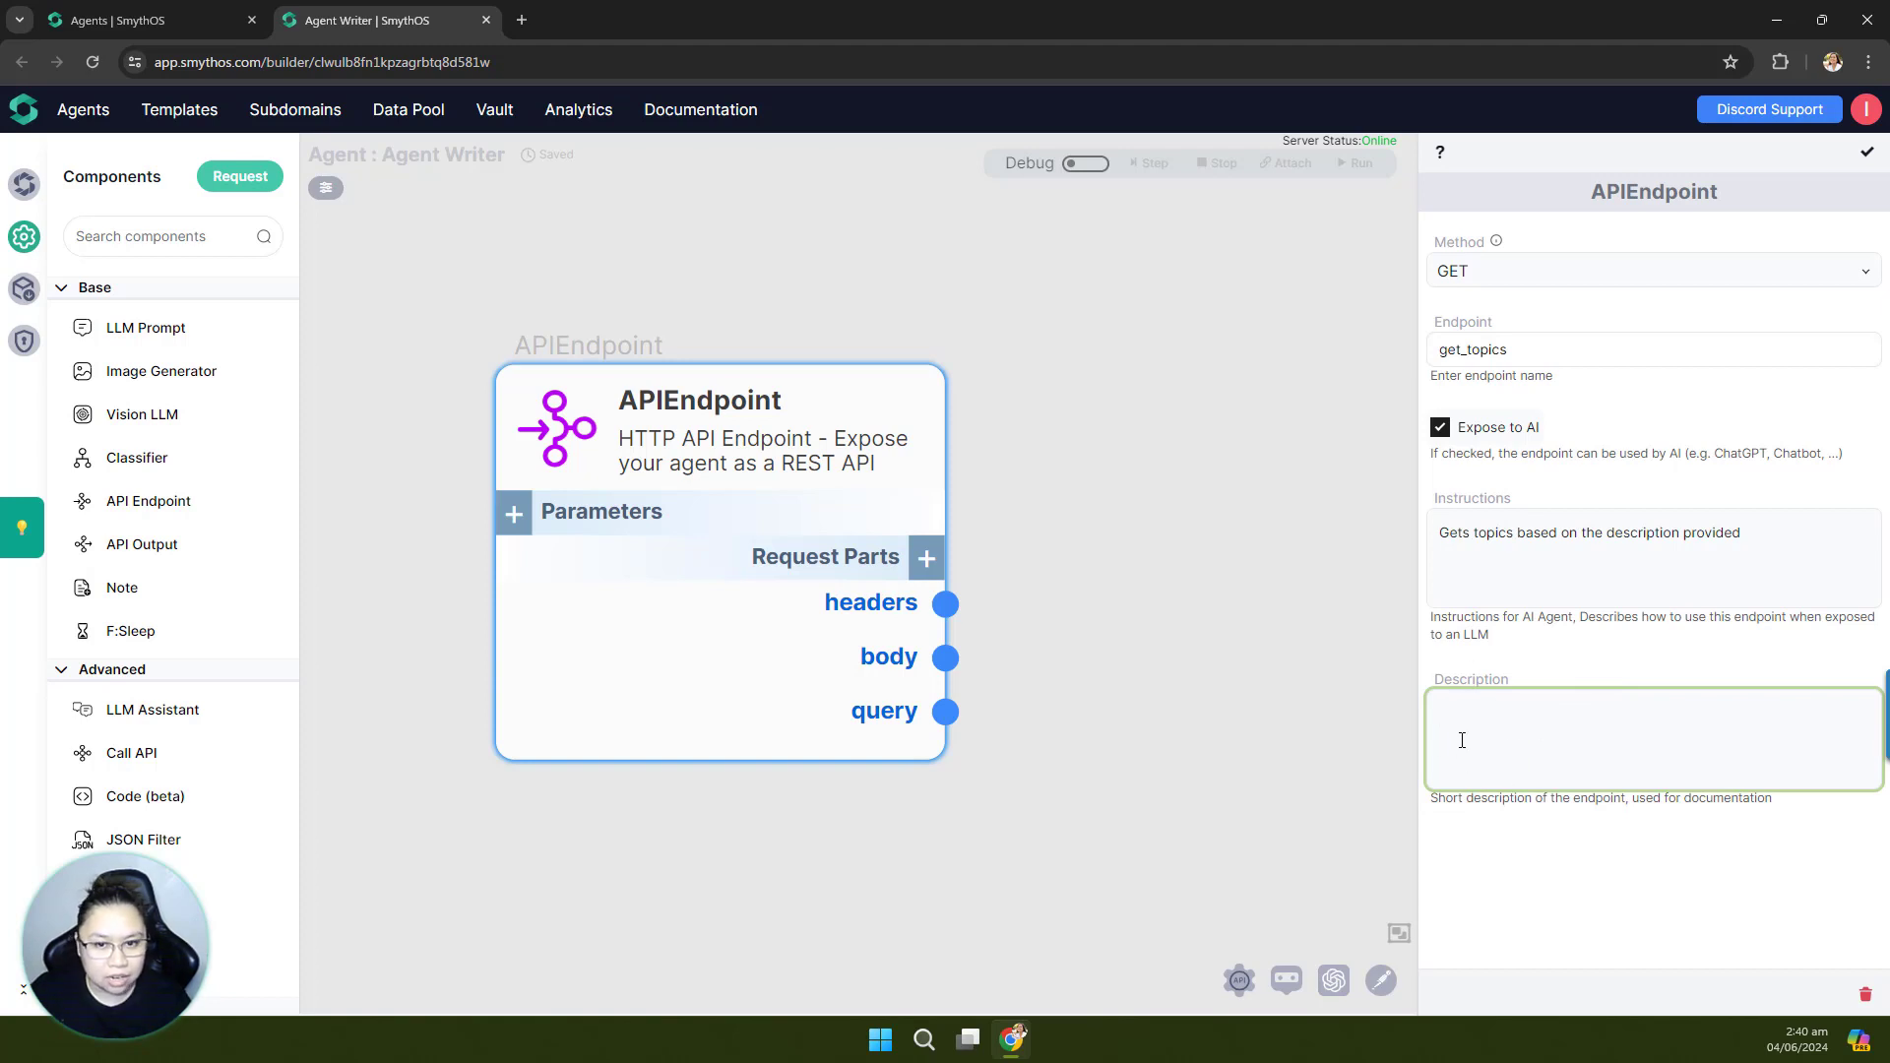
click(1489, 855)
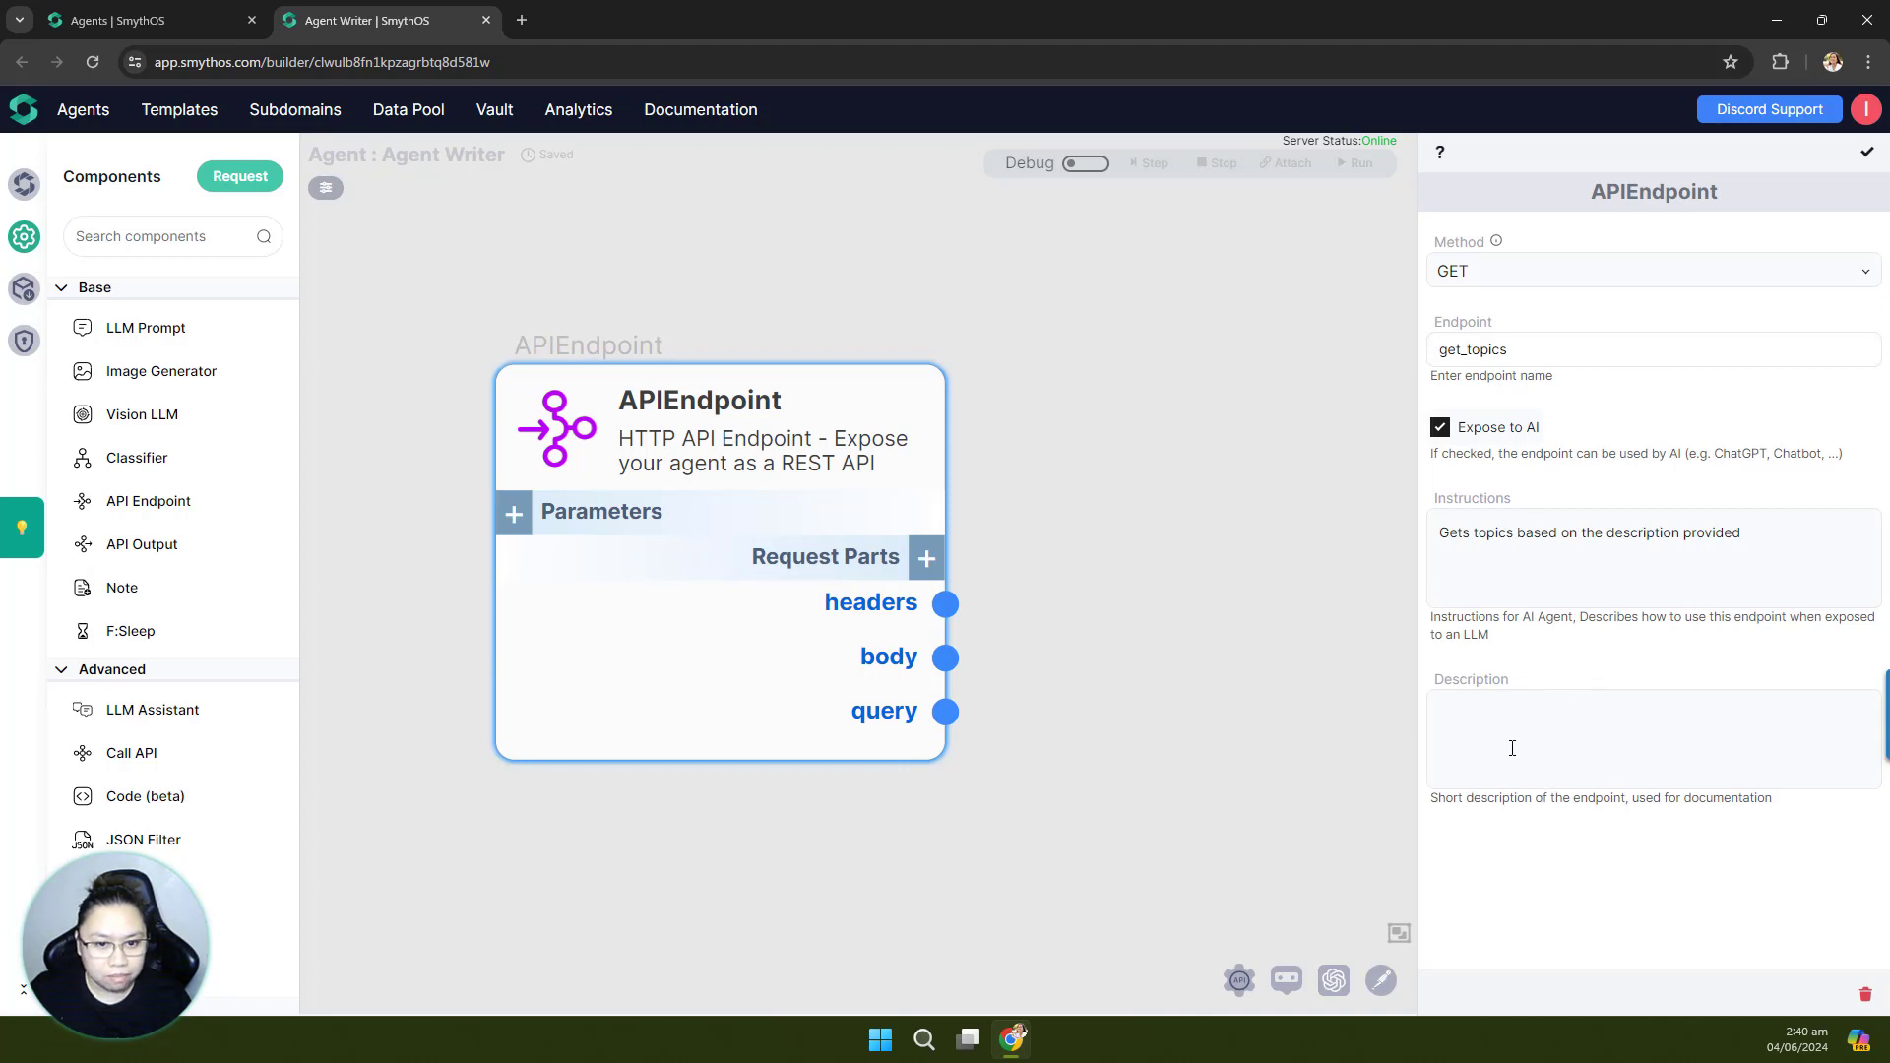
click(1863, 157)
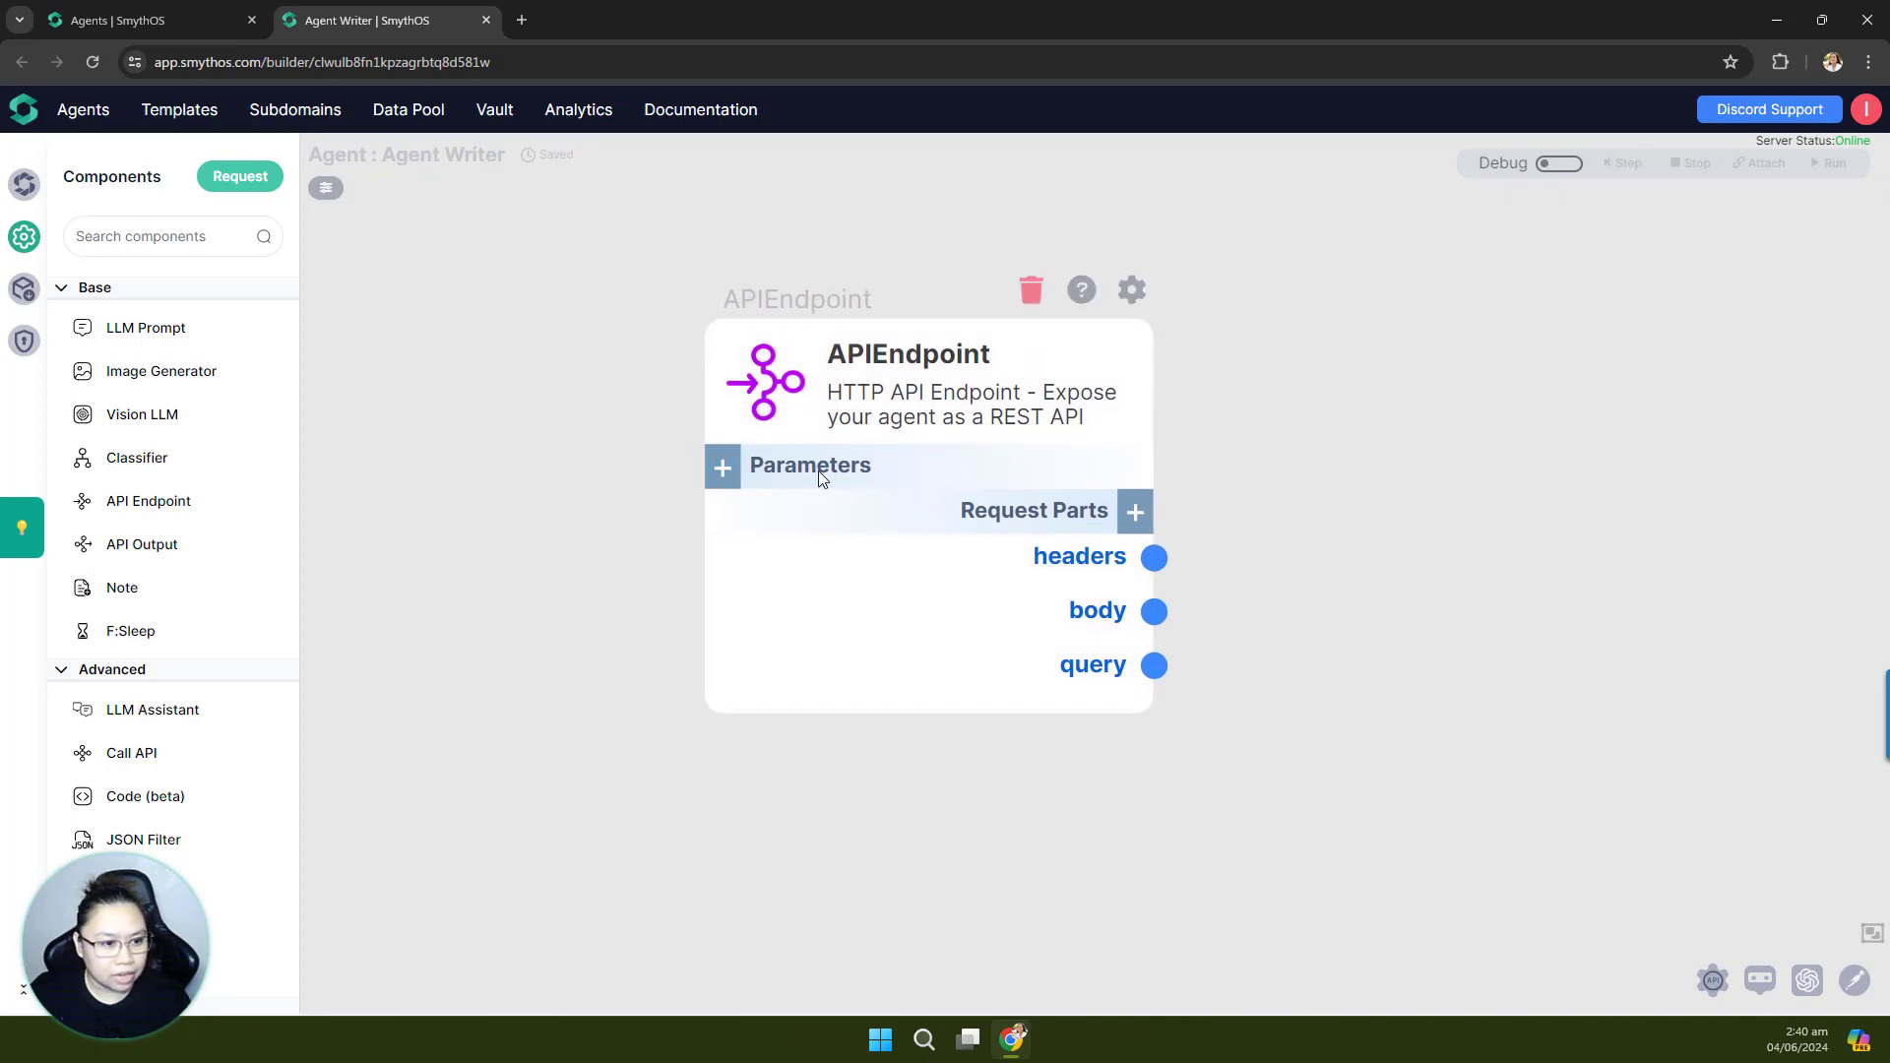
drag(765, 298, 779, 313)
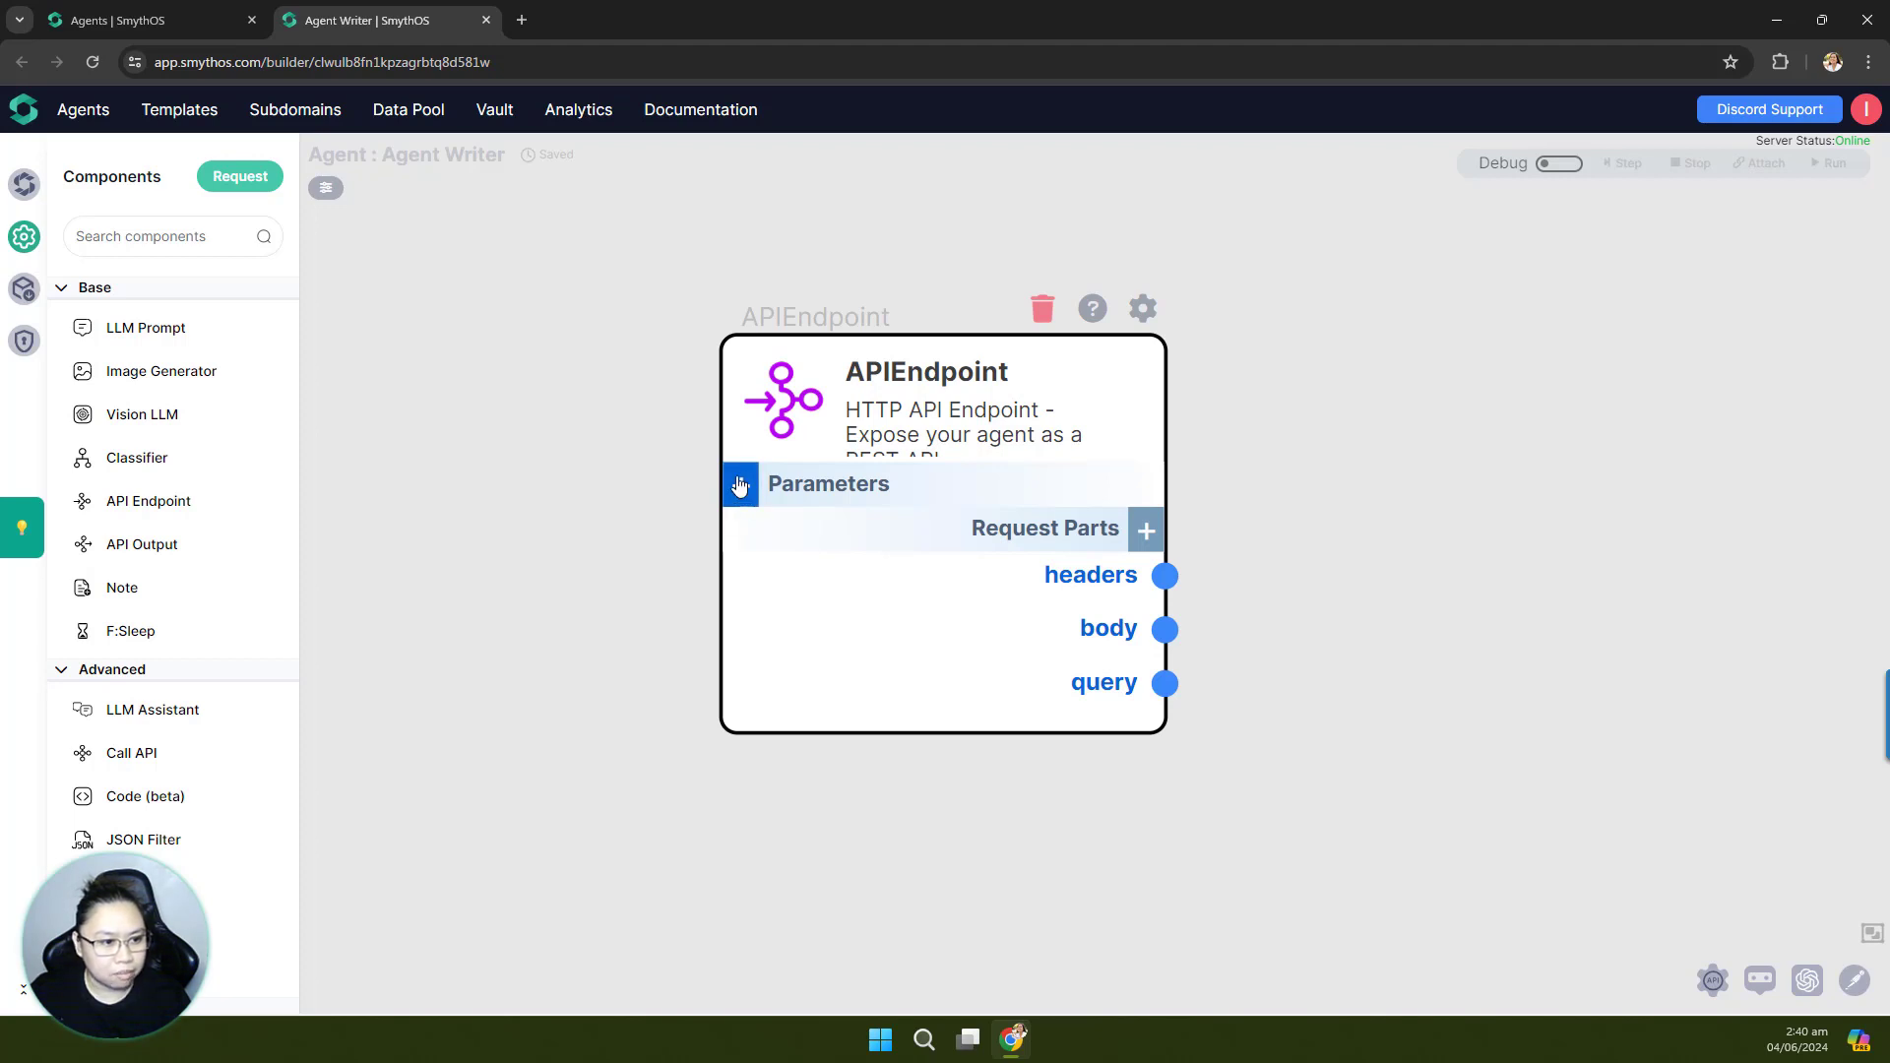
Step: Start a new input parameter on the APIEndpoint component and name it description
click(740, 485)
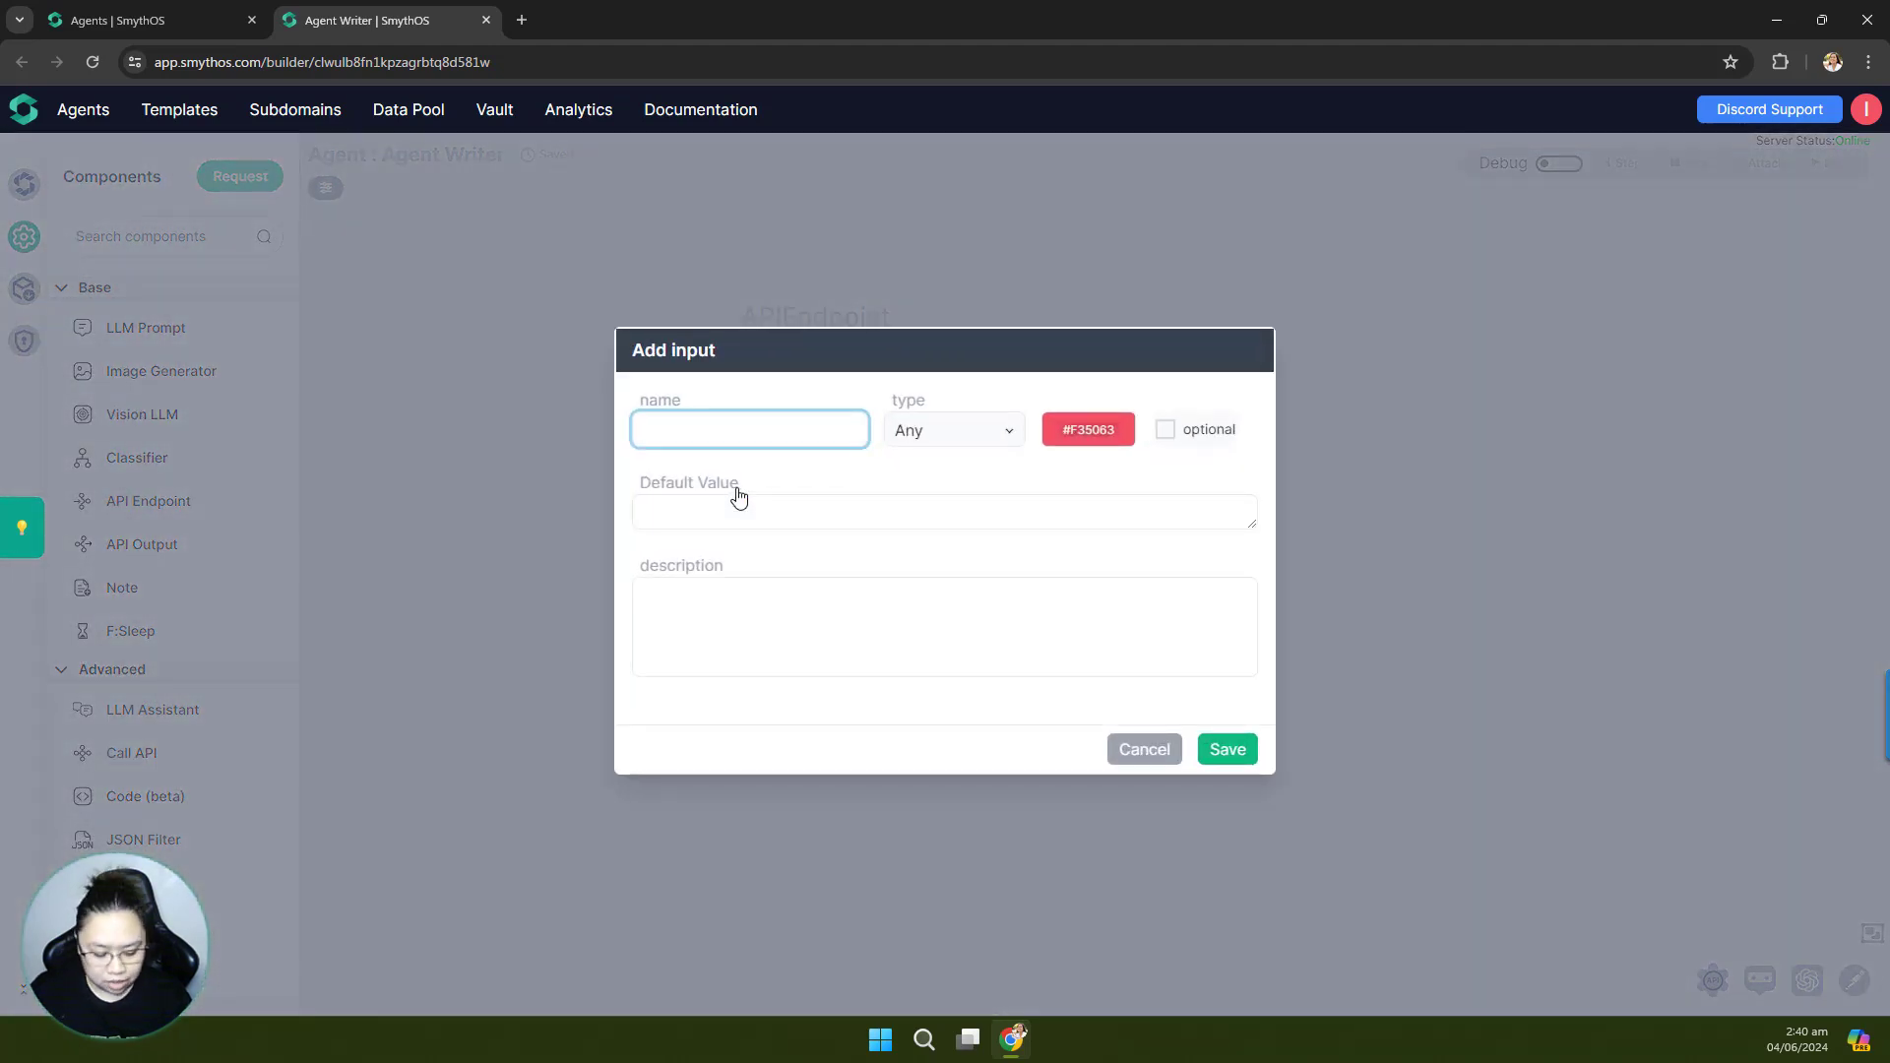
click(750, 433)
click(750, 391)
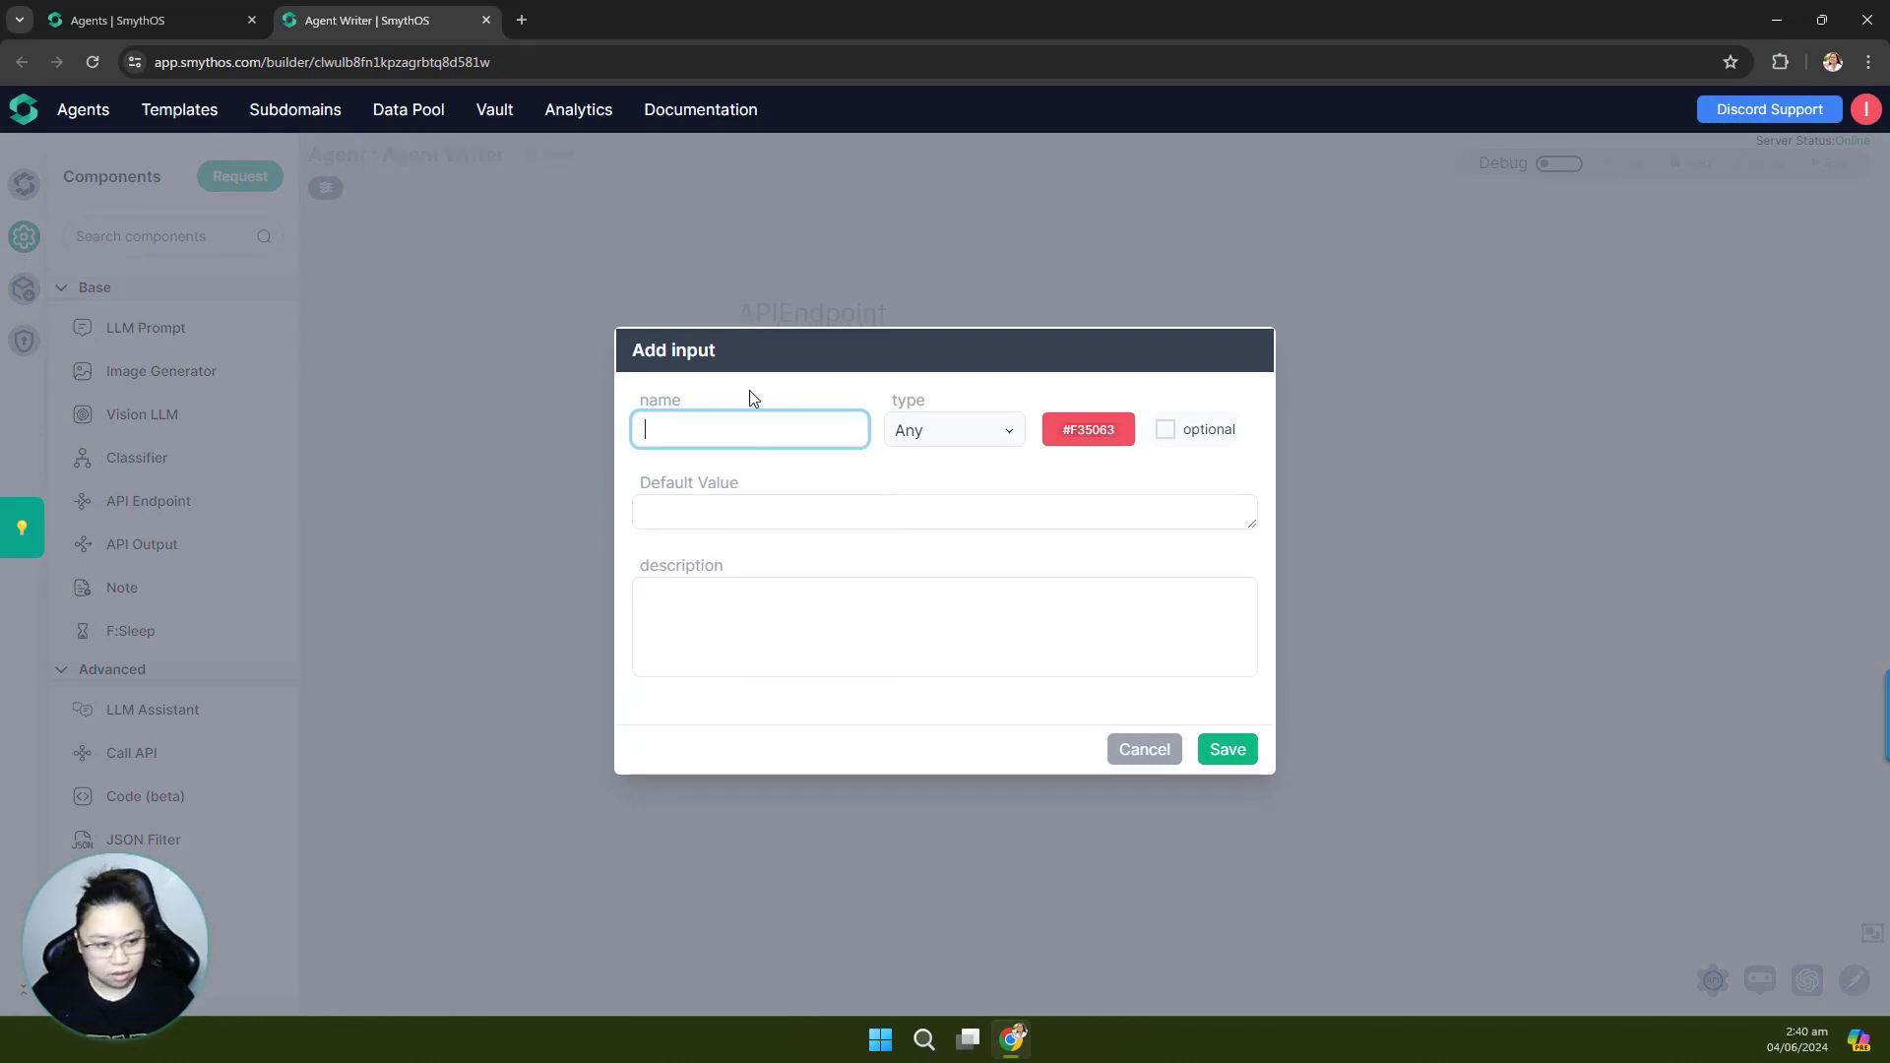
click(707, 426)
text(description)
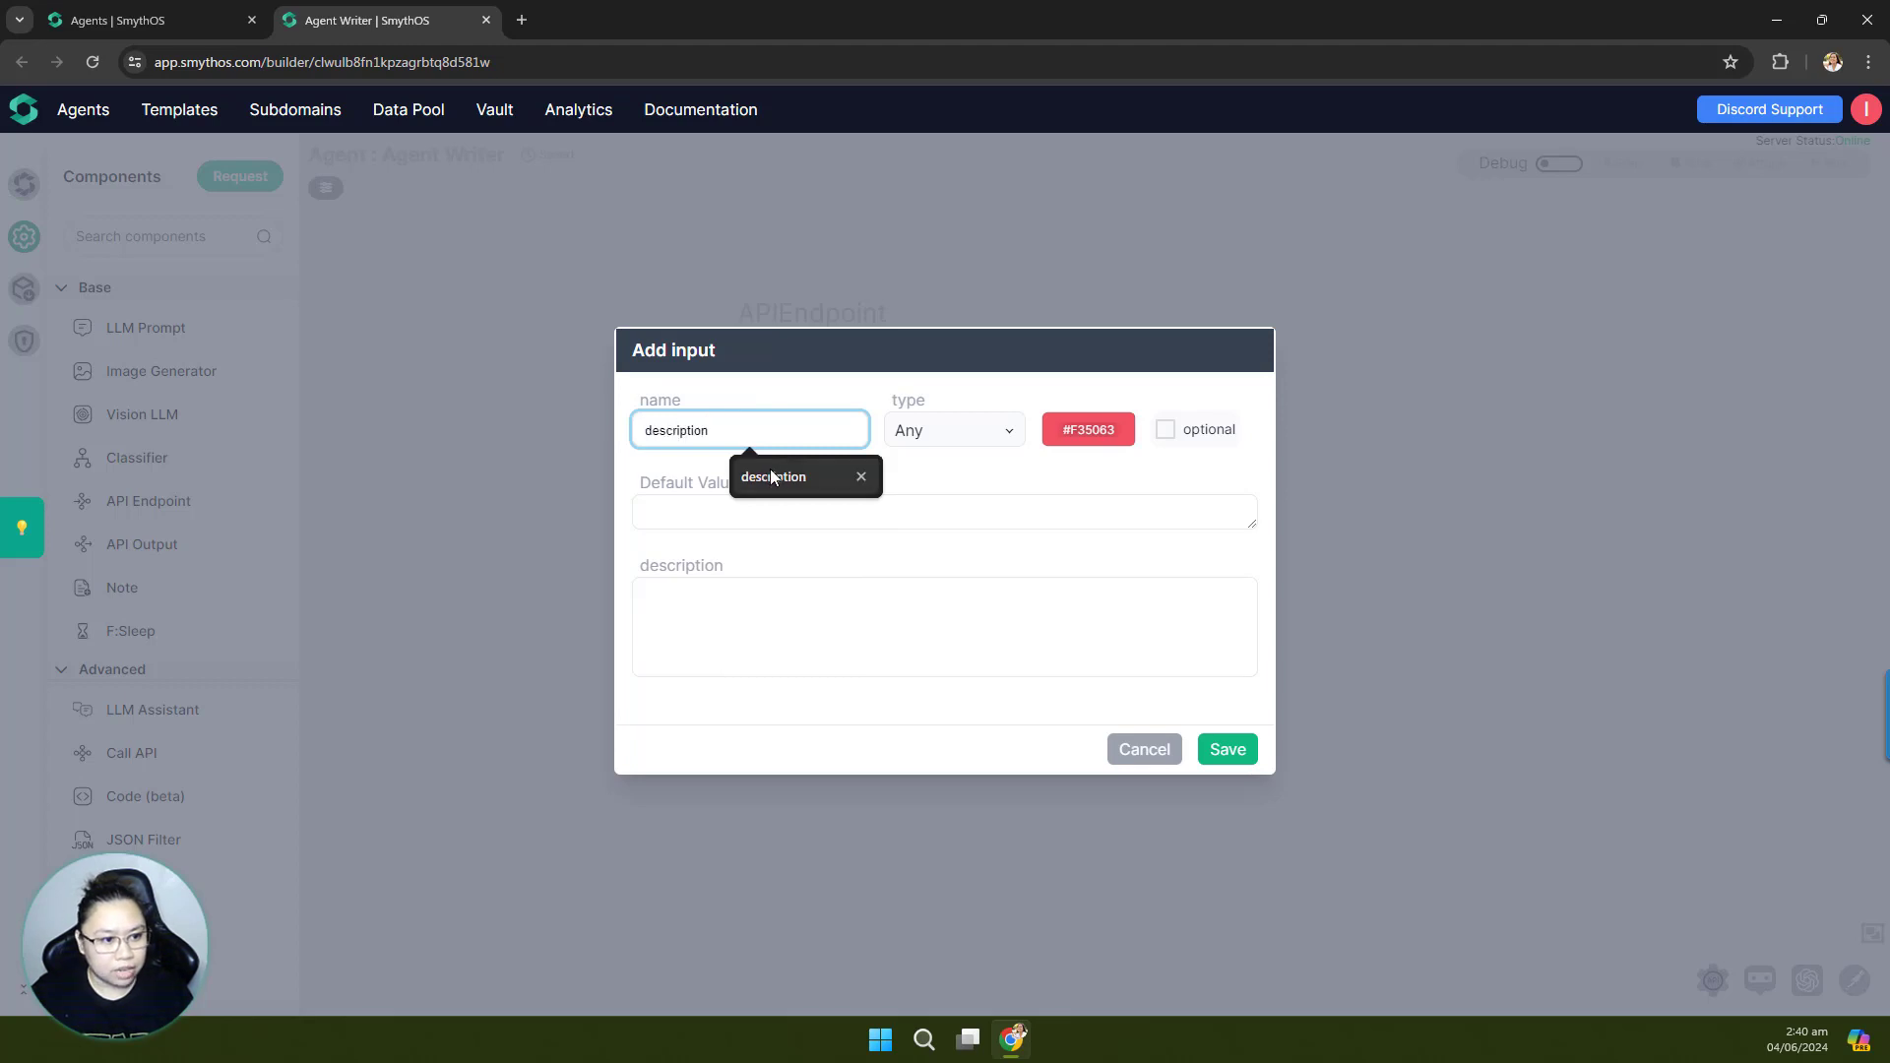
click(769, 471)
click(801, 387)
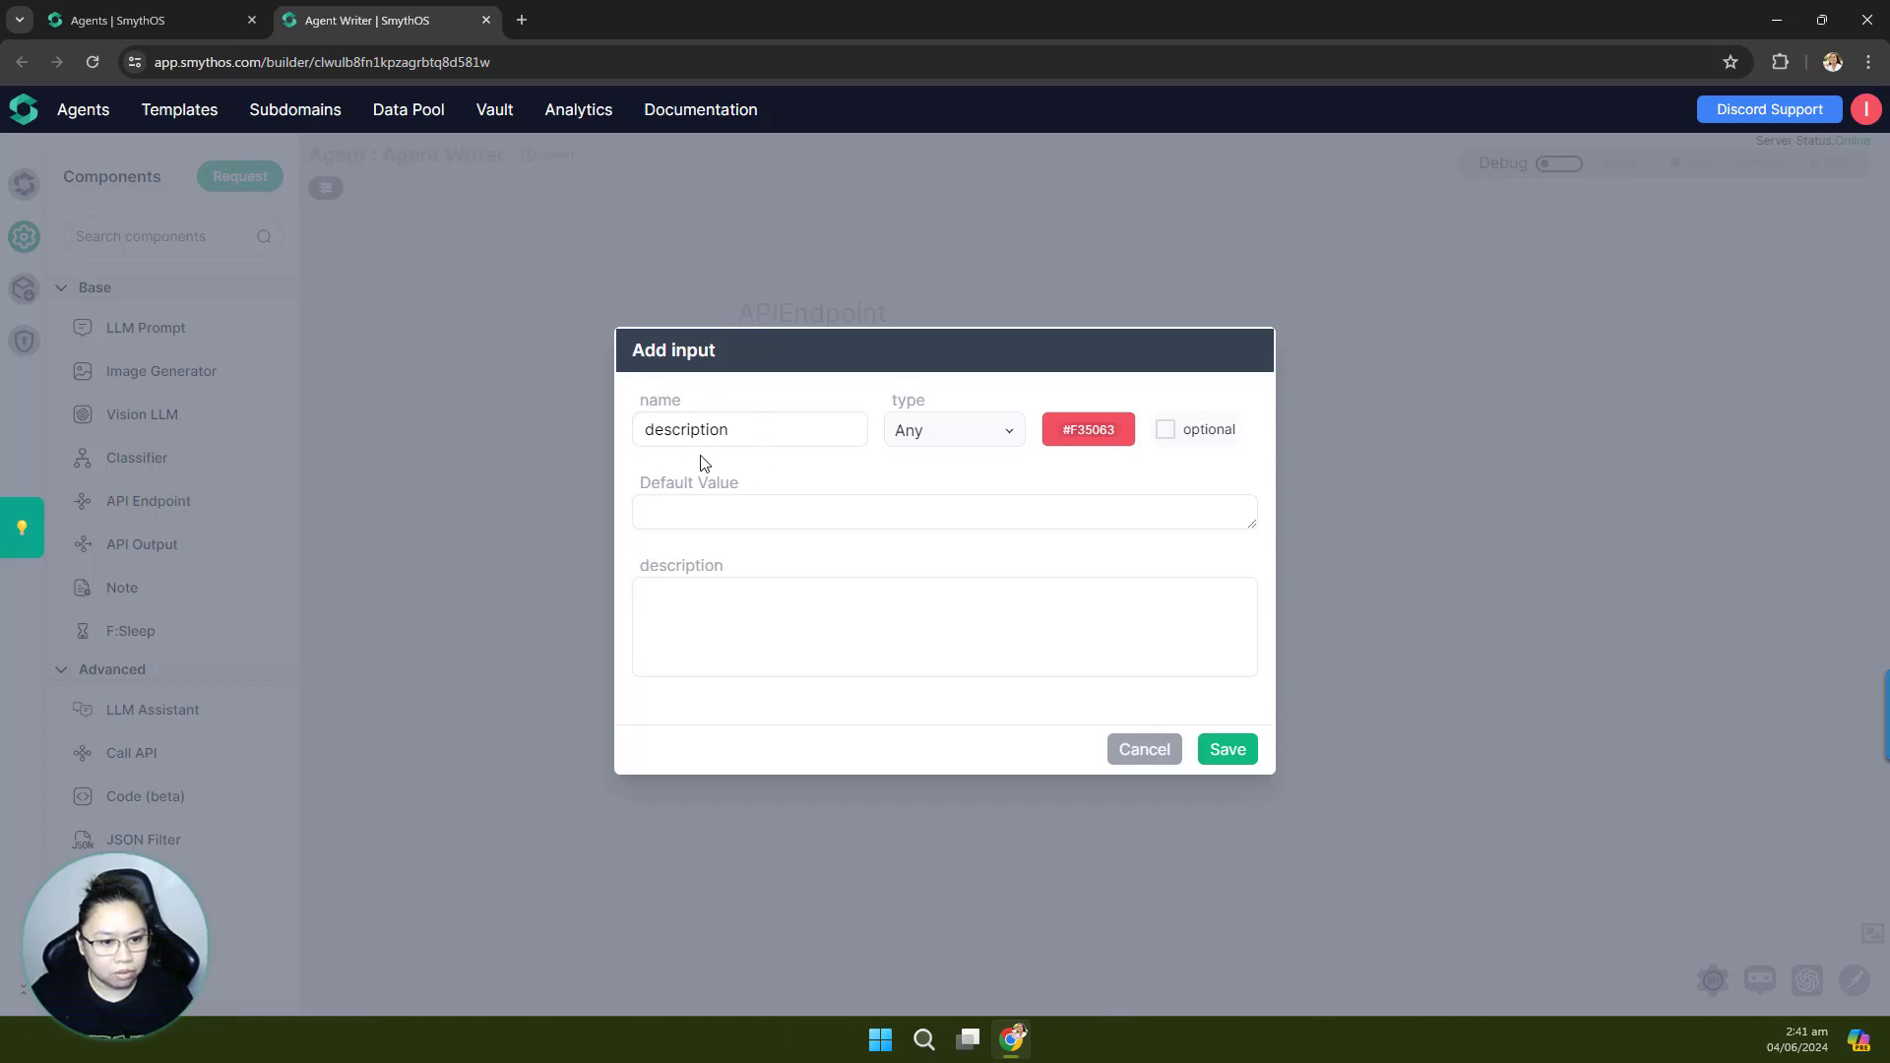
Step: Set the new description parameter's type to Binary and save the parameter
click(1010, 444)
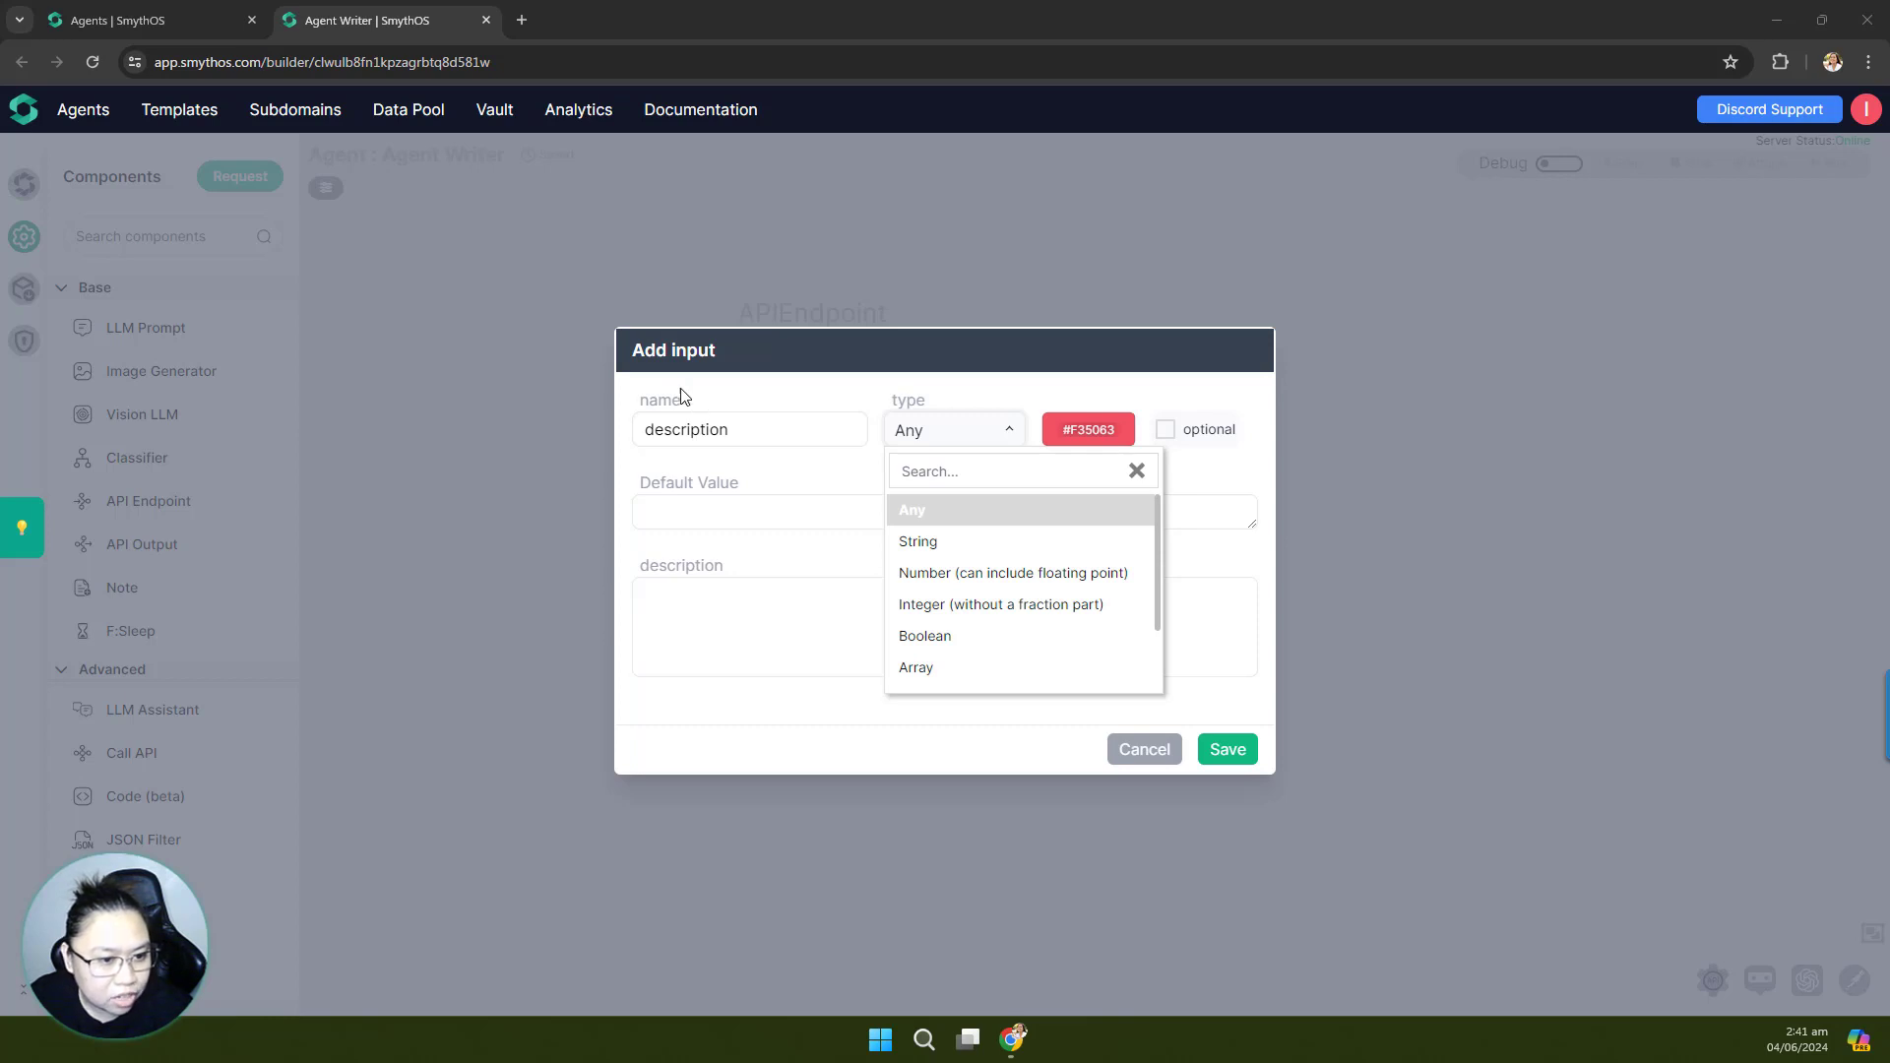
click(925, 516)
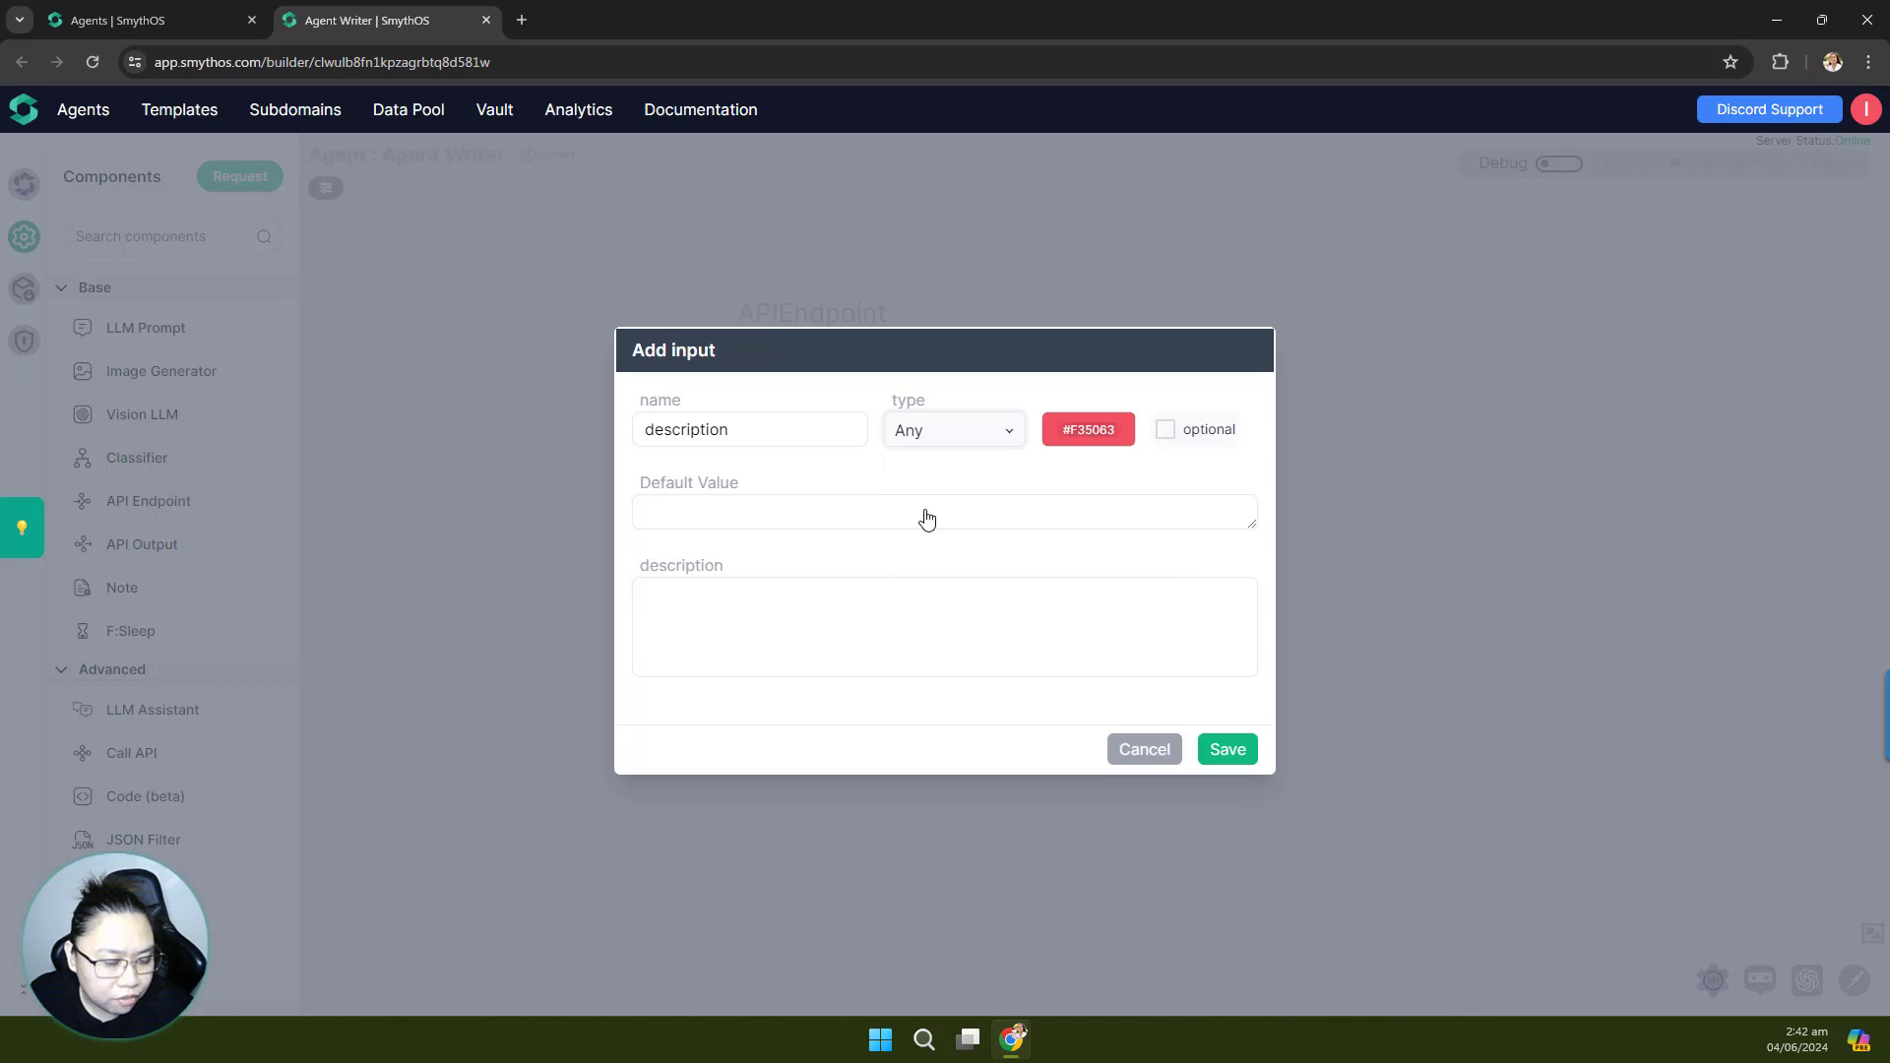
click(1014, 438)
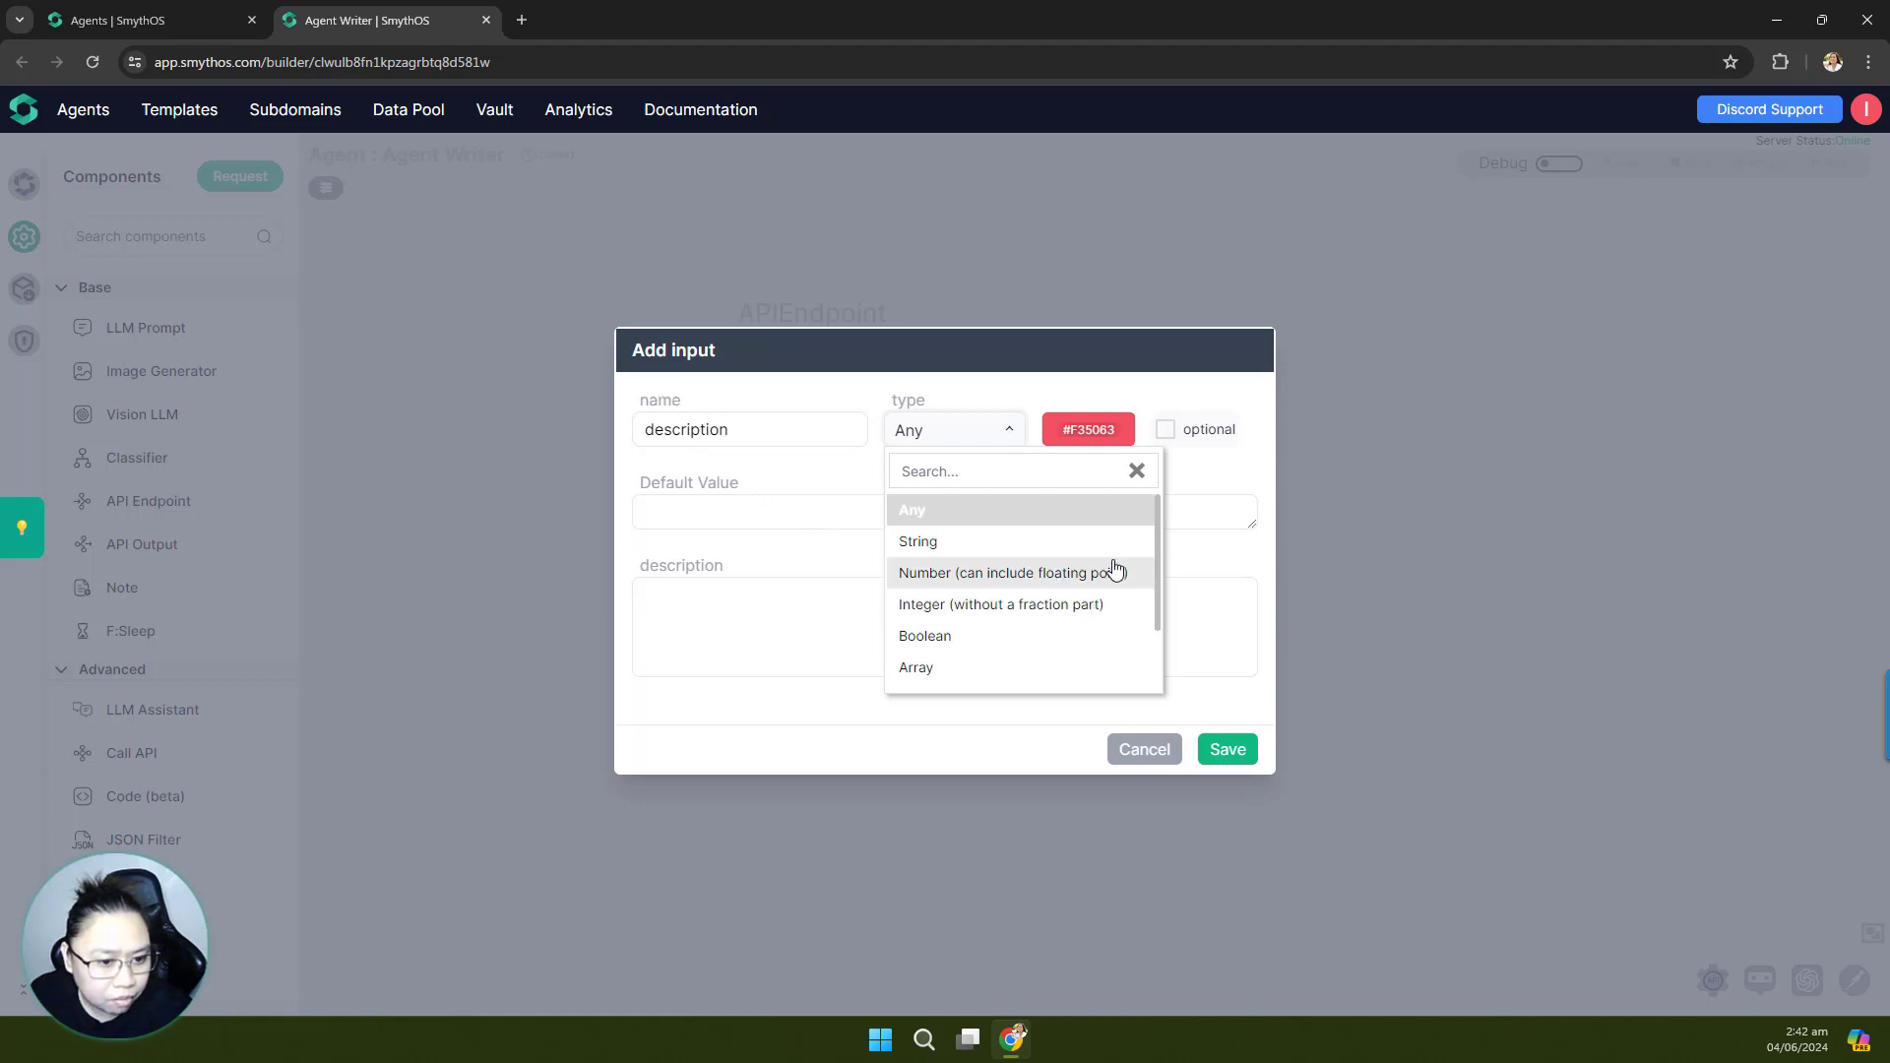
scroll(1116, 569, down, 2)
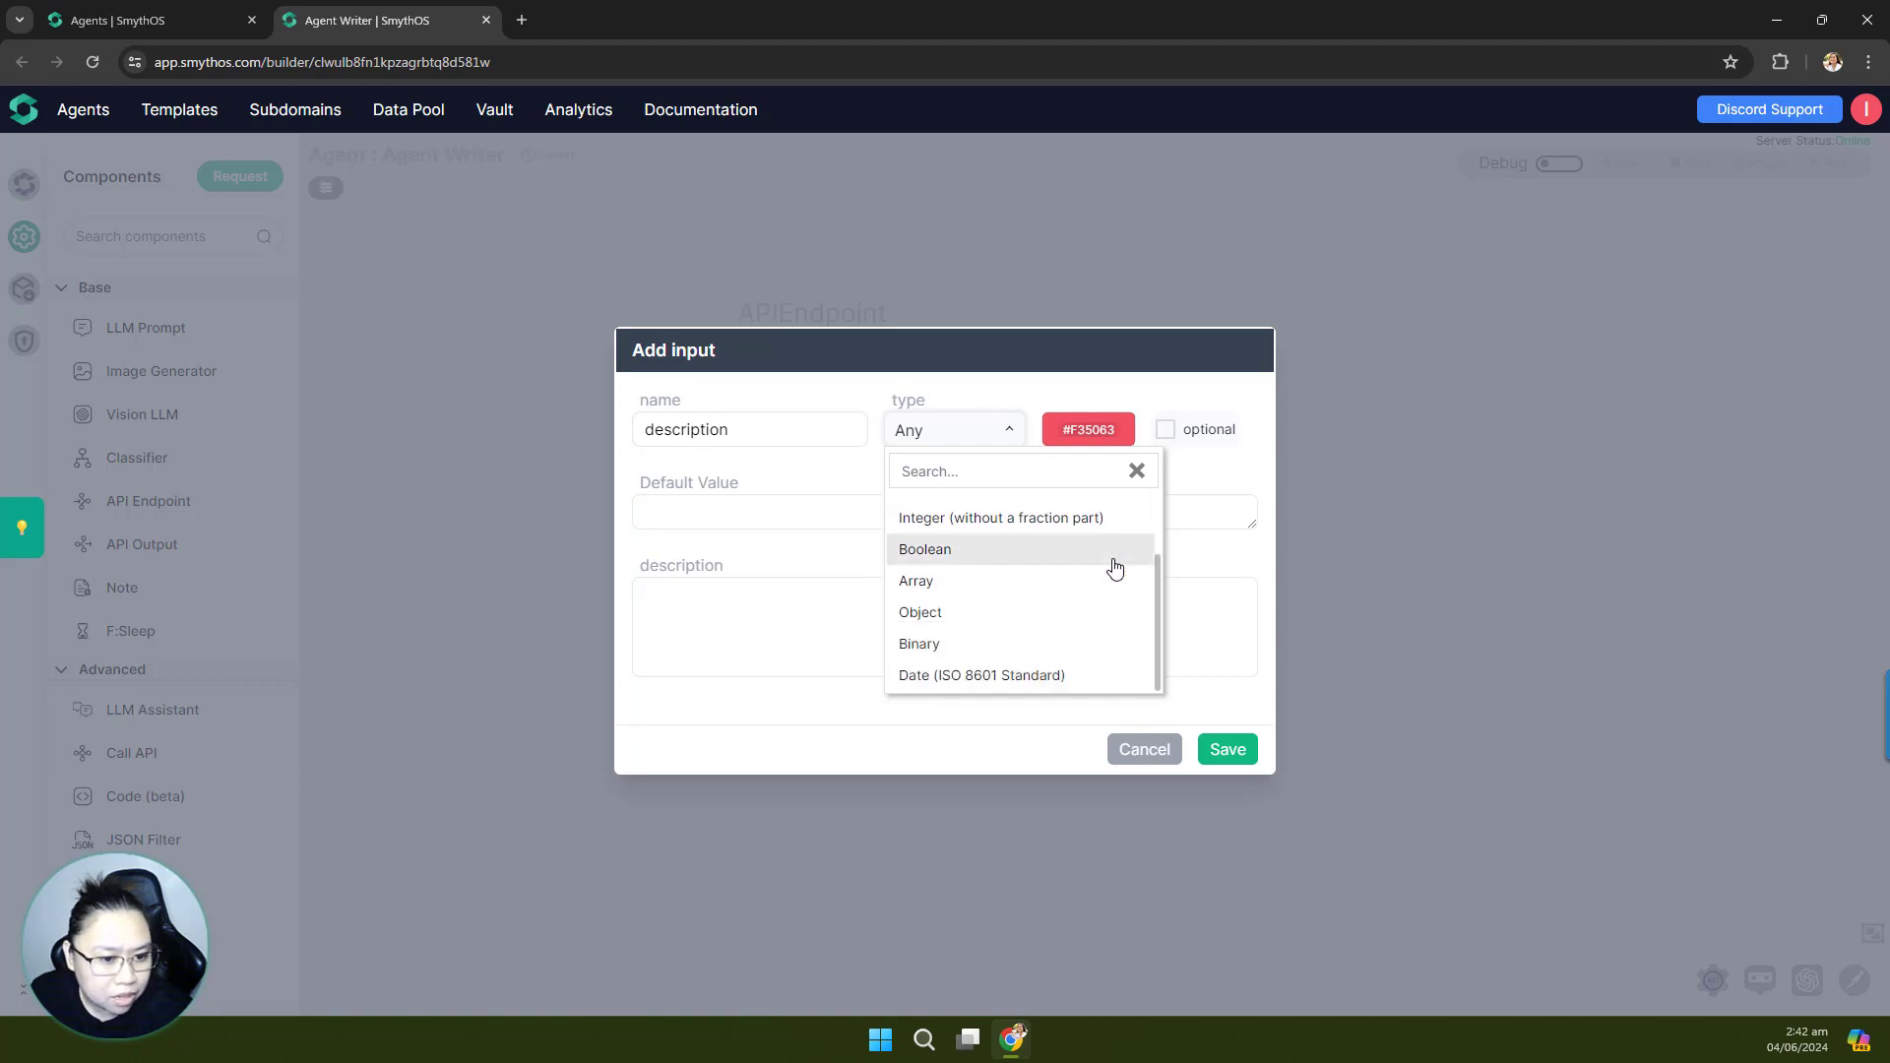
scroll(1003, 684, up, 1)
scroll(1002, 684, up, 1)
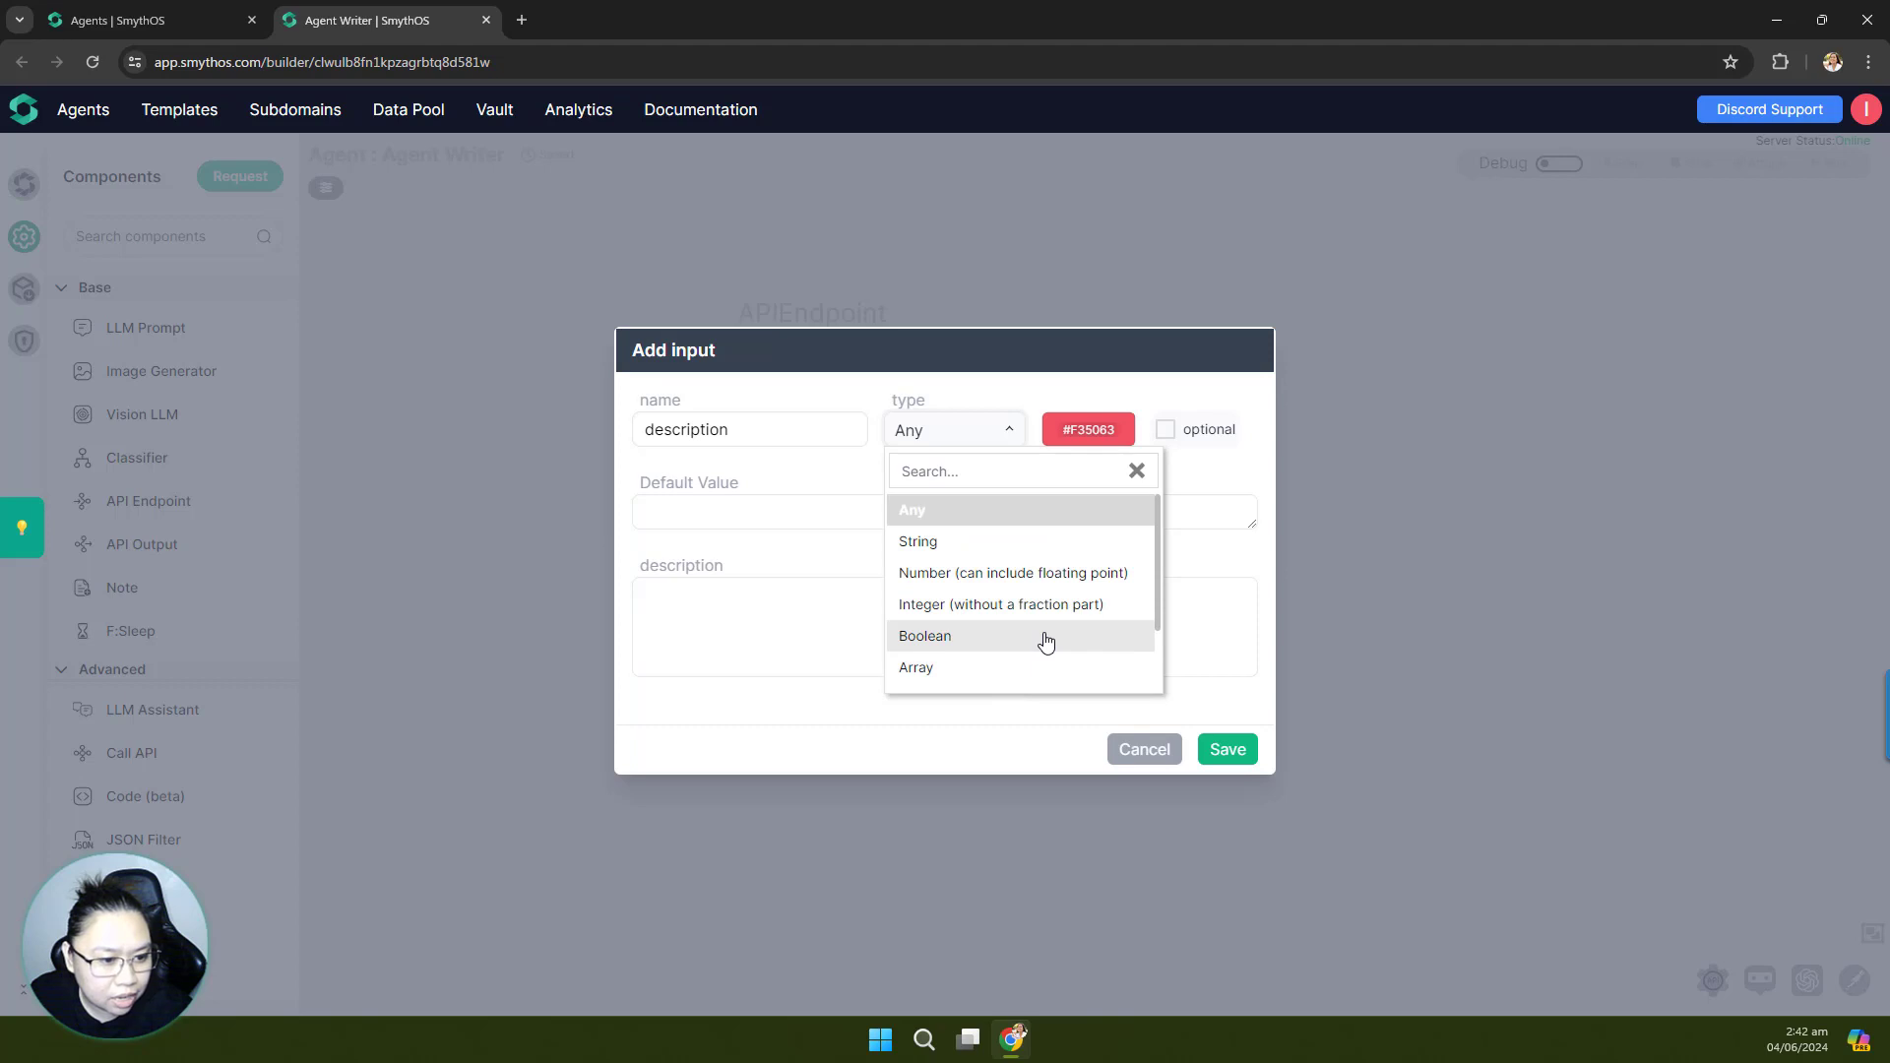
scroll(1046, 642, down, 2)
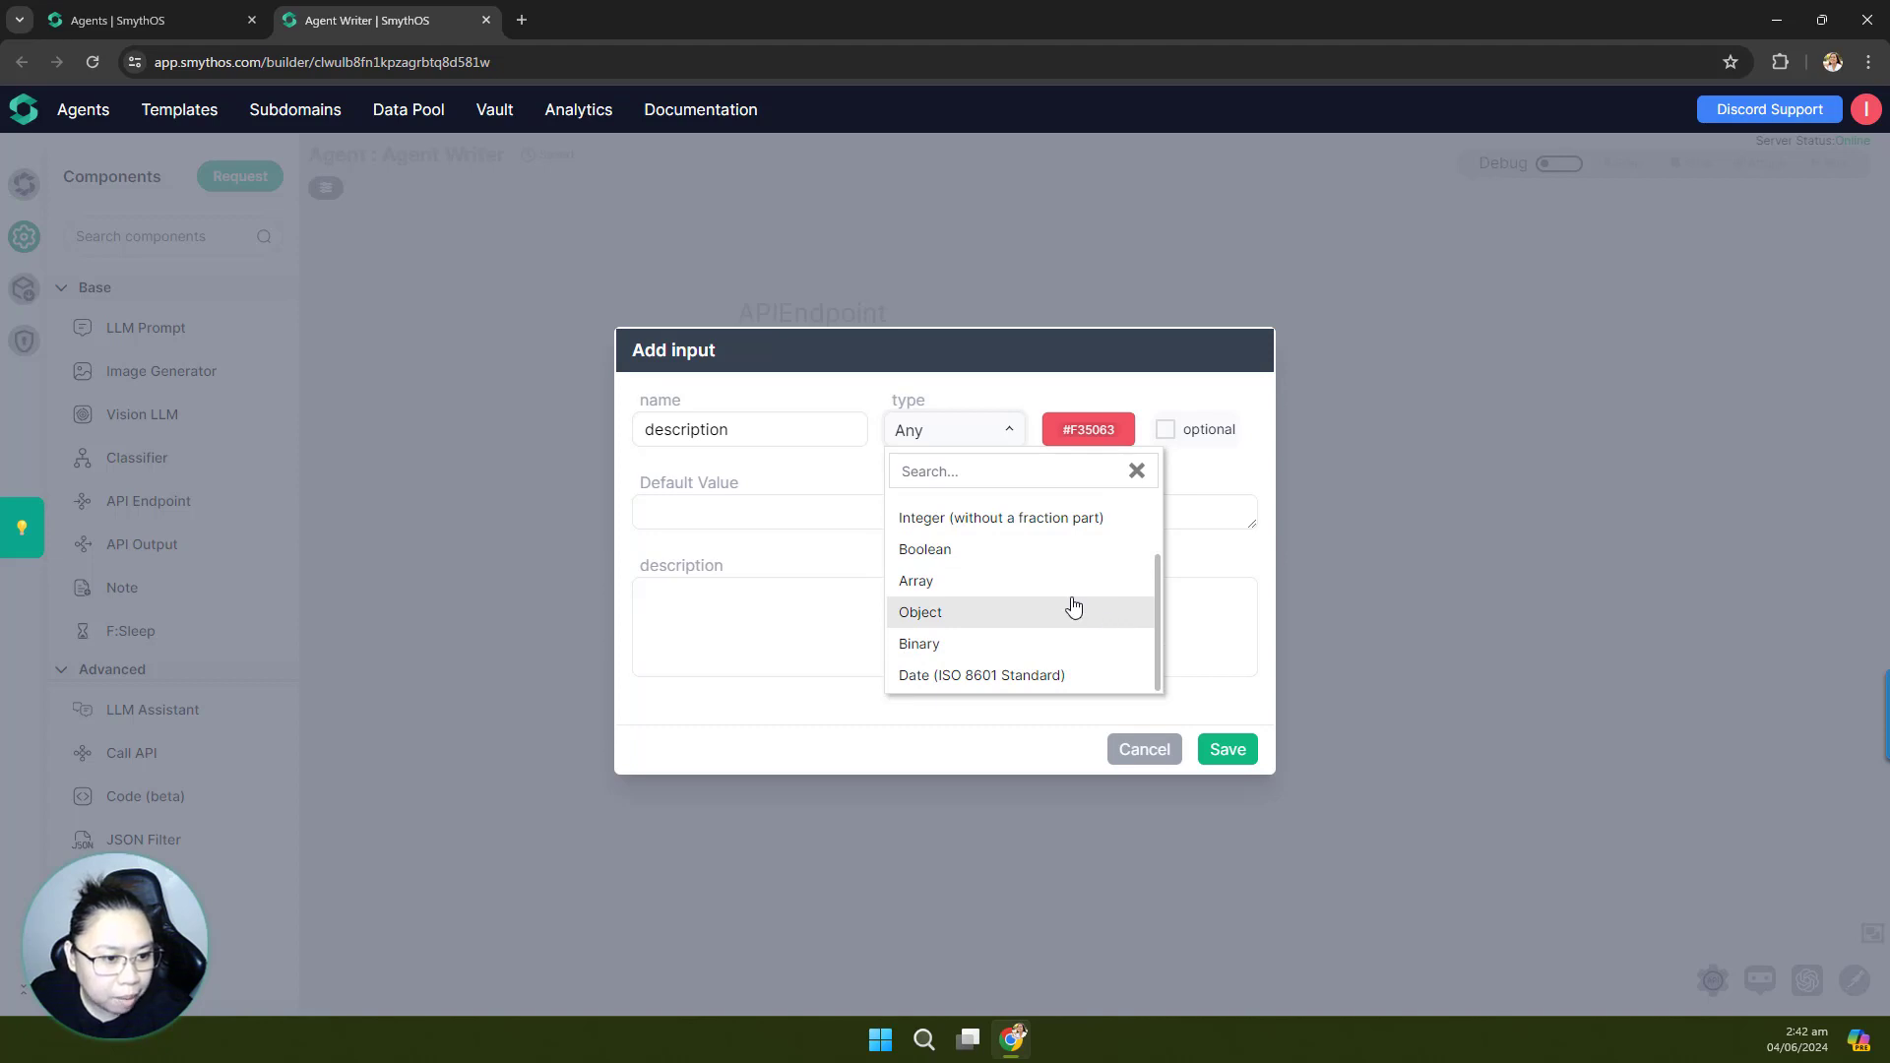
click(945, 654)
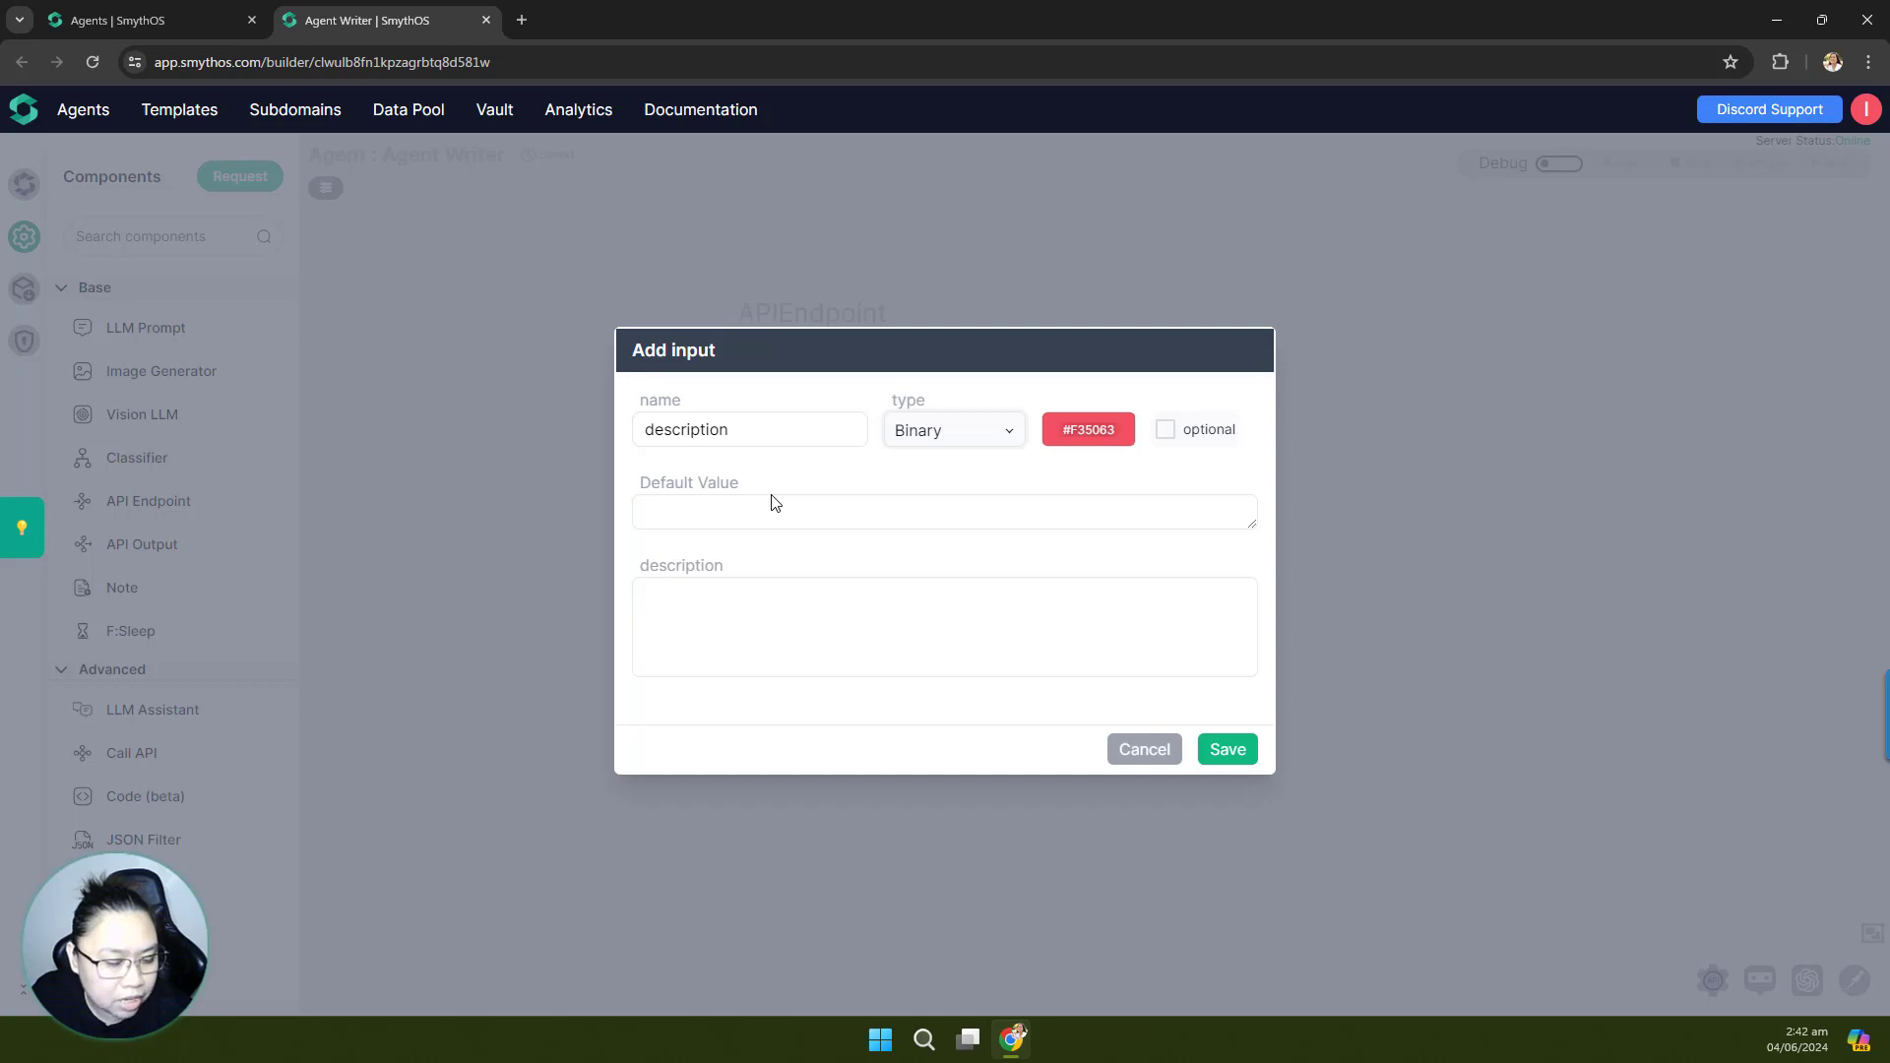
click(1224, 751)
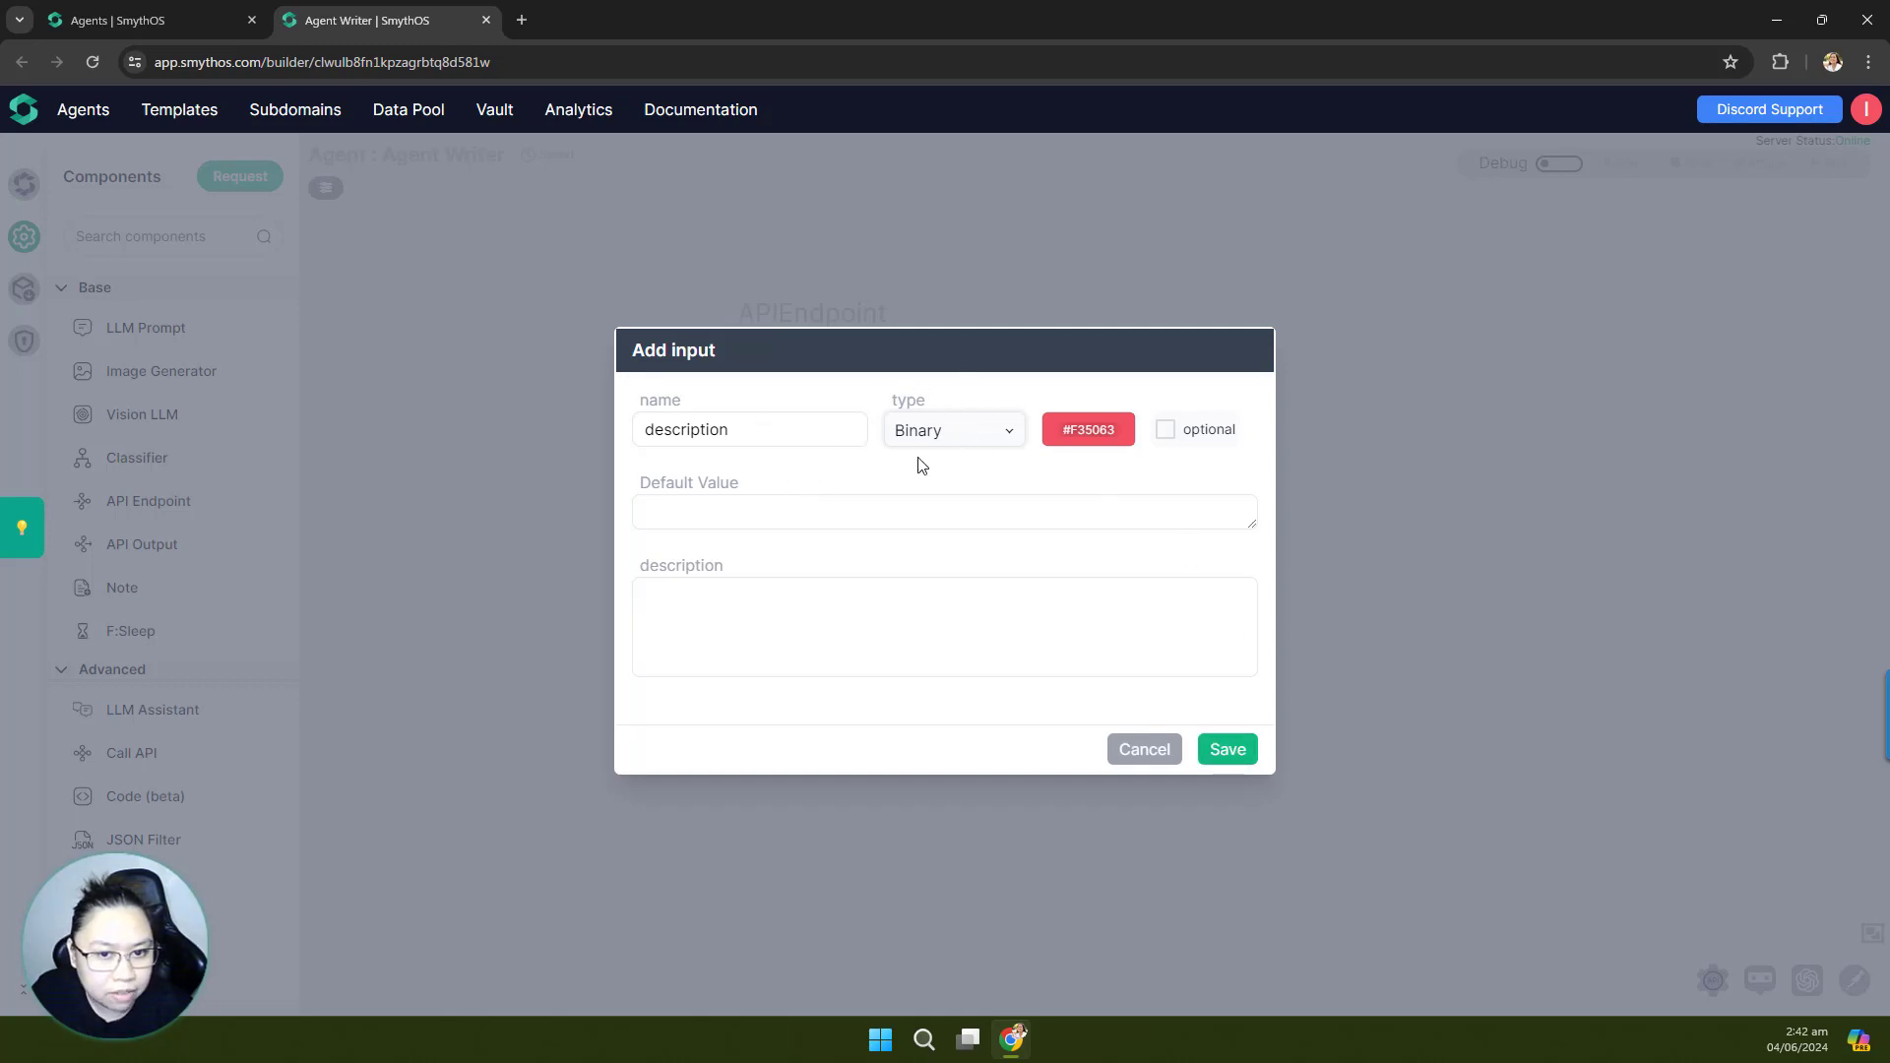
click(1229, 758)
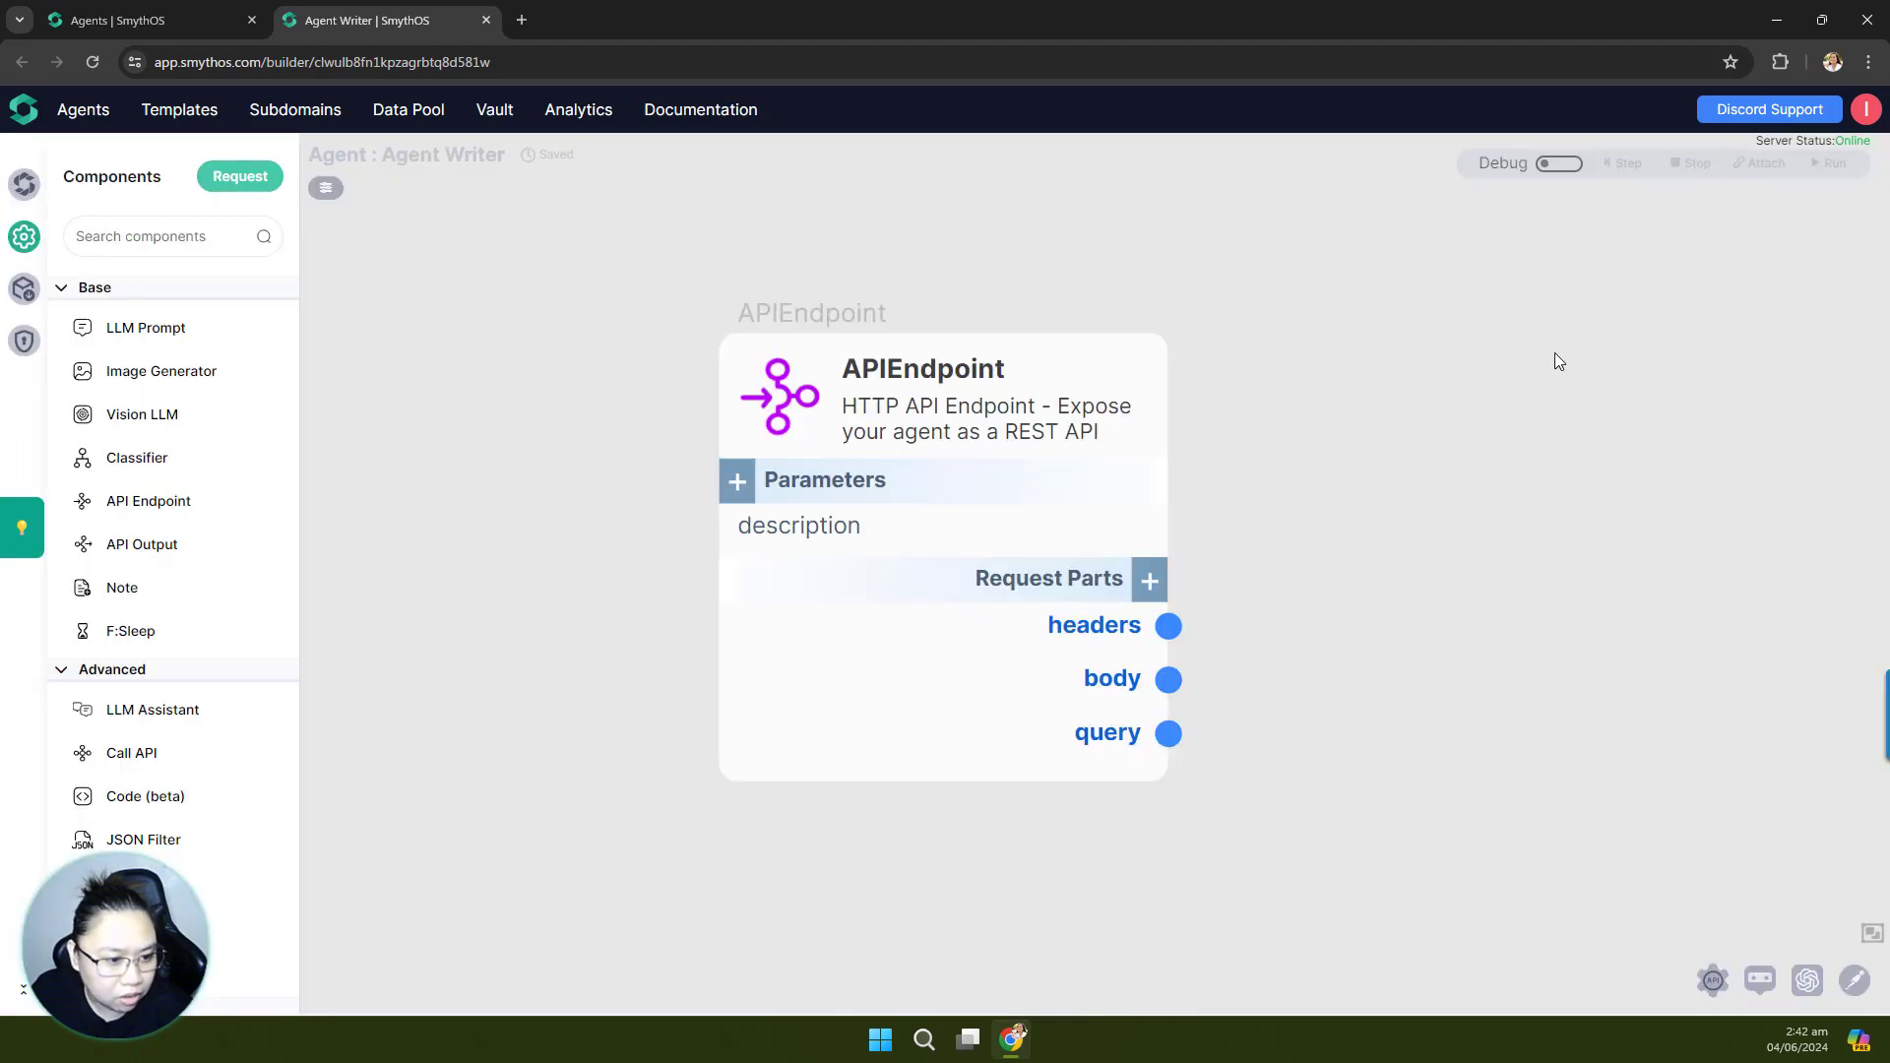
Step: Check how the APIEndpoint's description input is supplied in debug mode, and leave debug mode without running it
click(1578, 175)
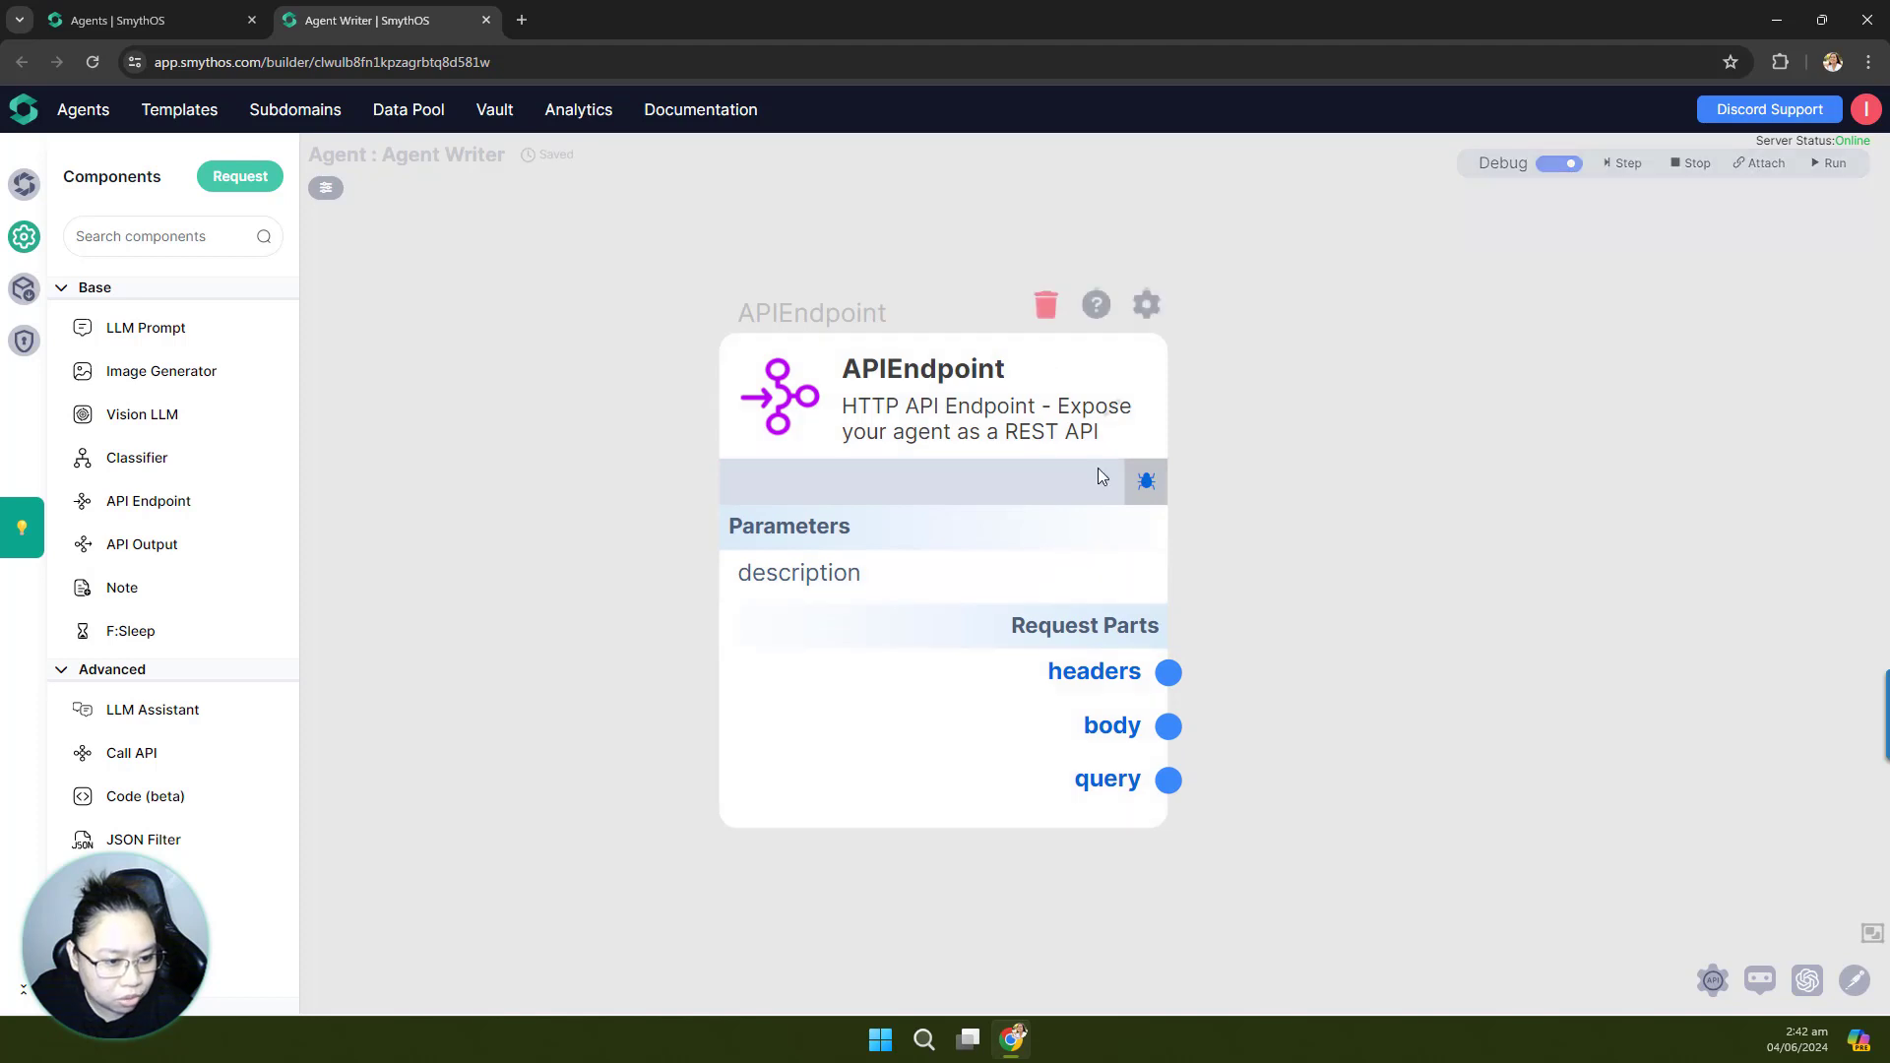
click(1140, 485)
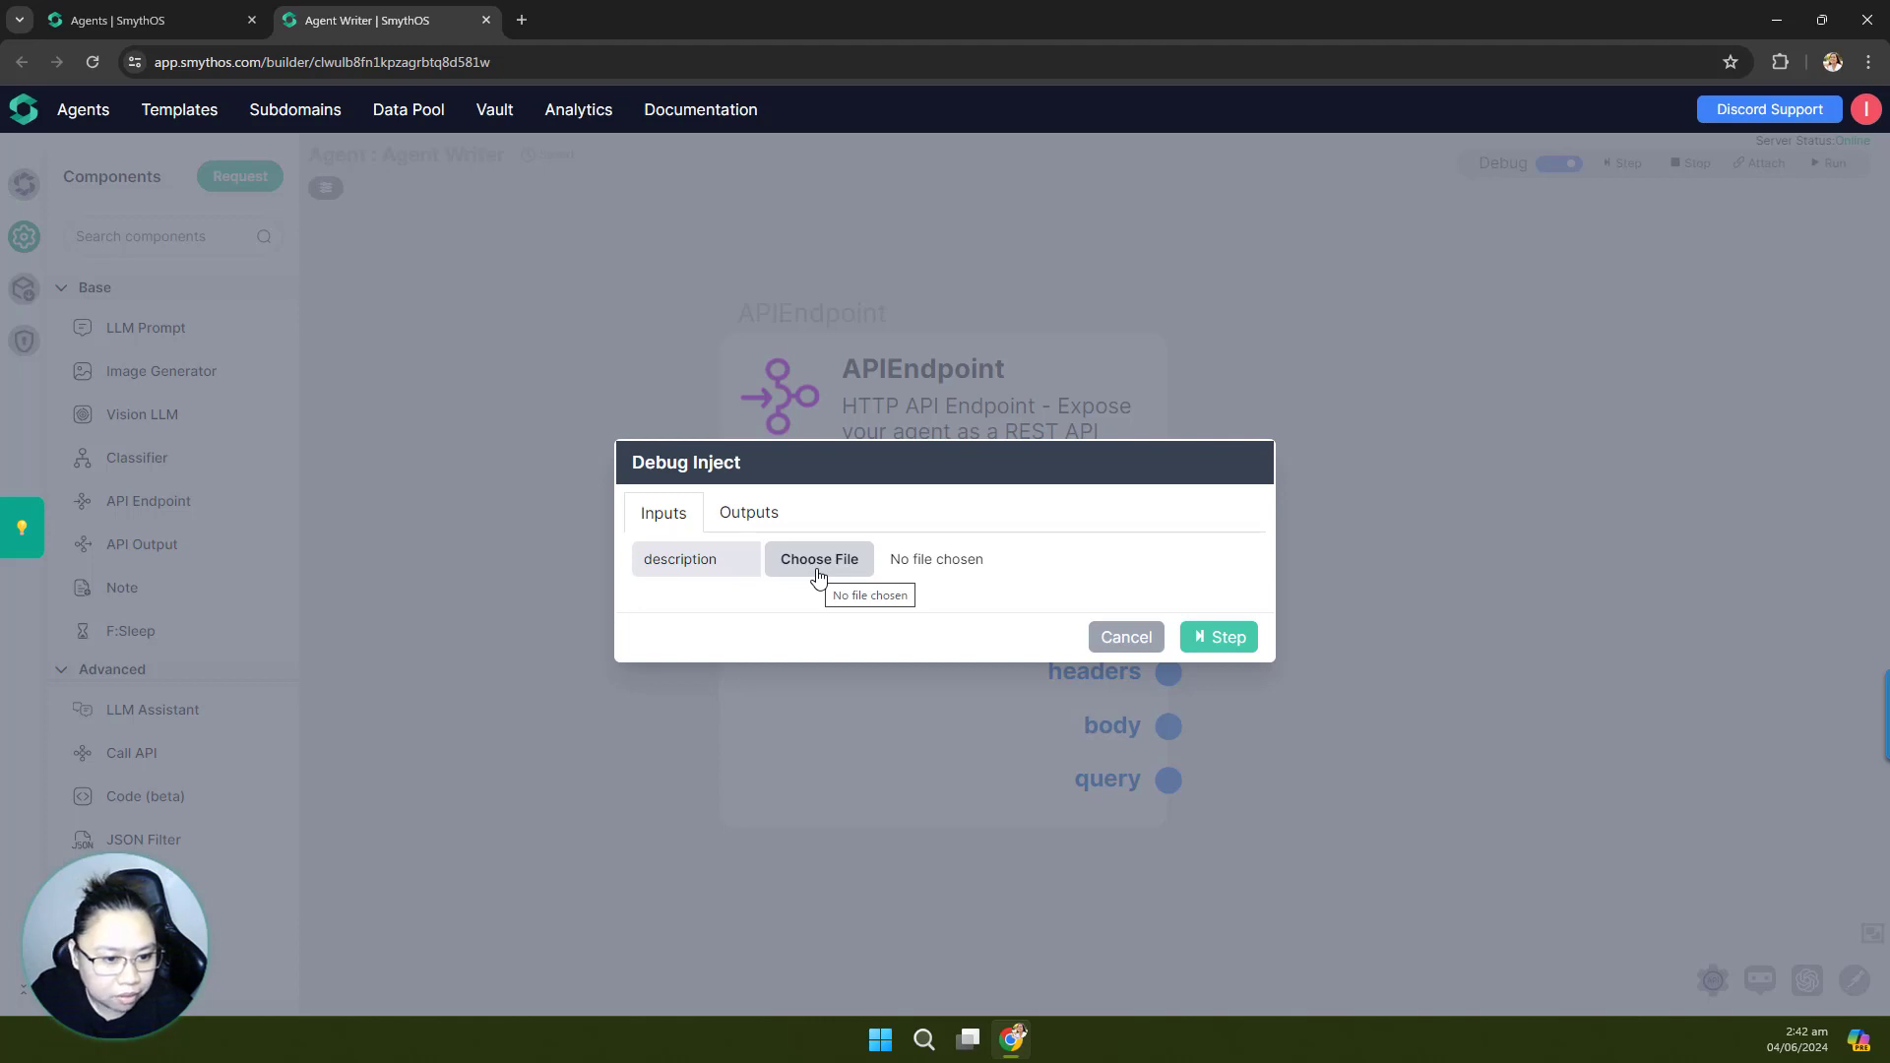
click(1132, 639)
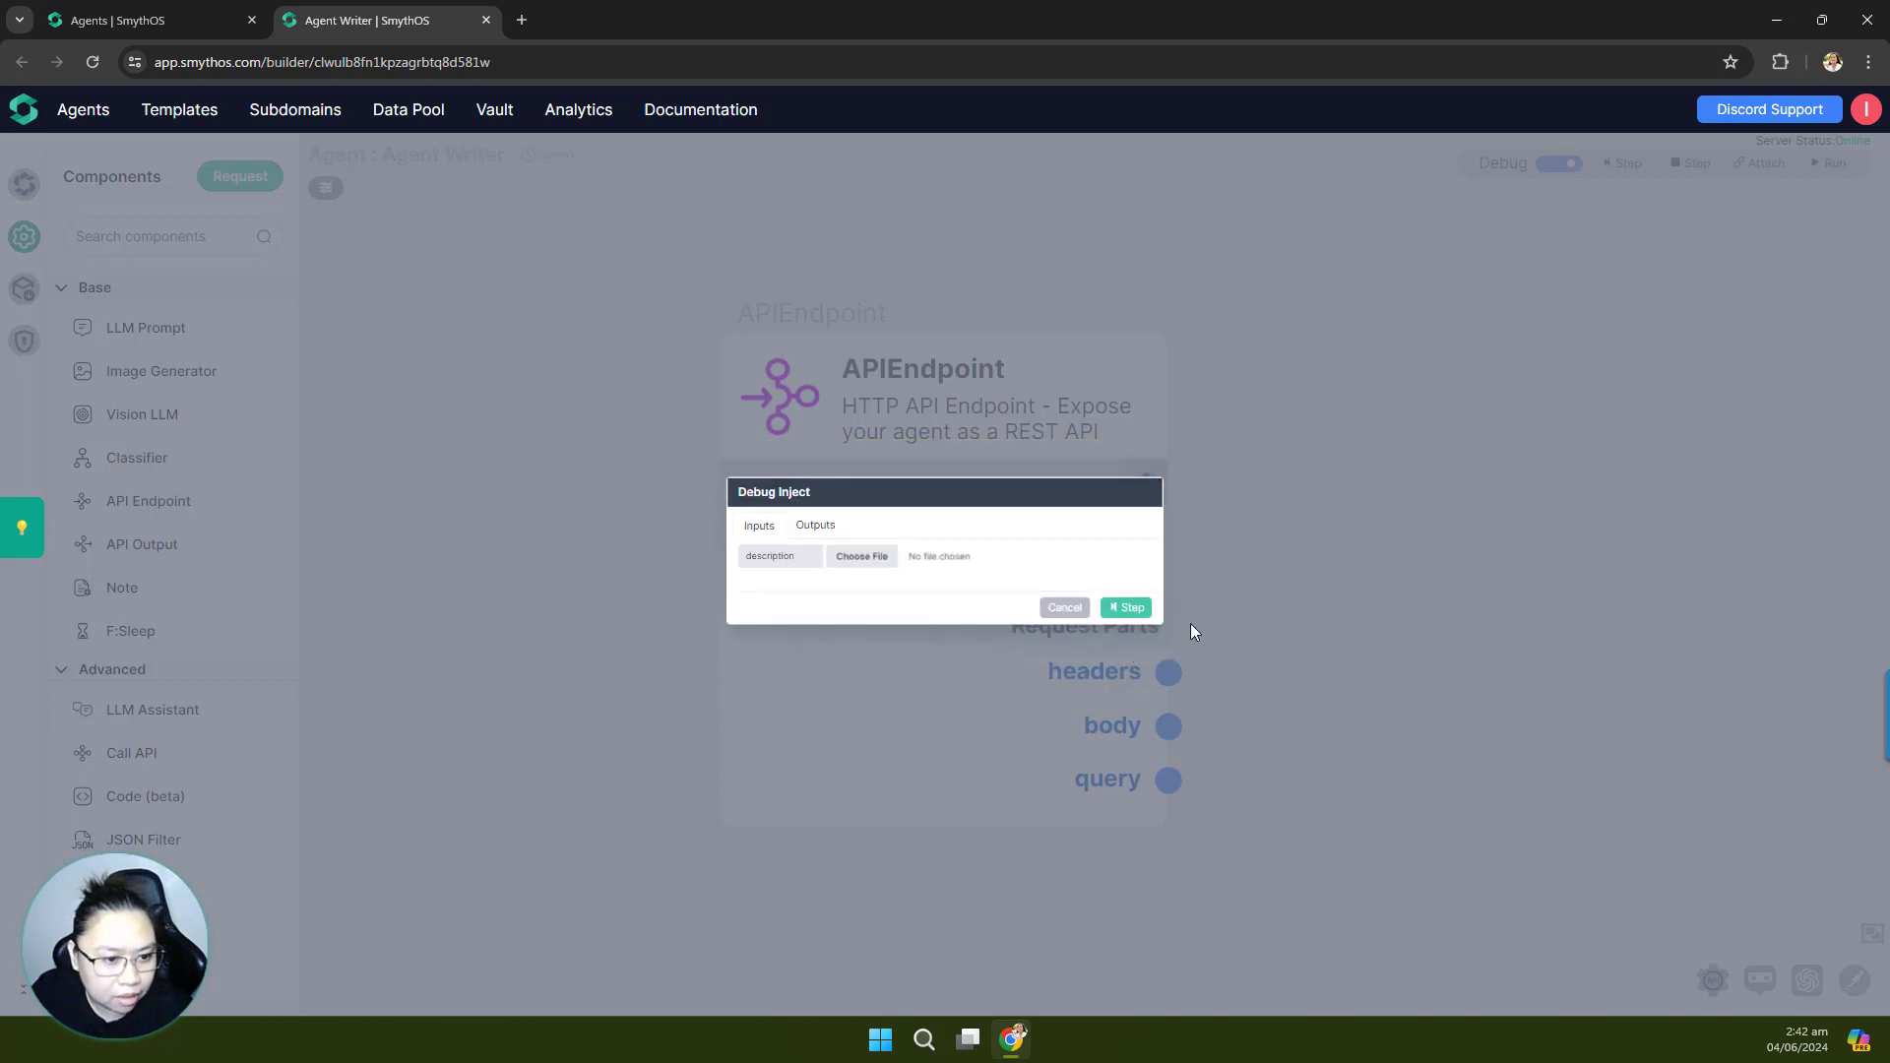
click(1559, 164)
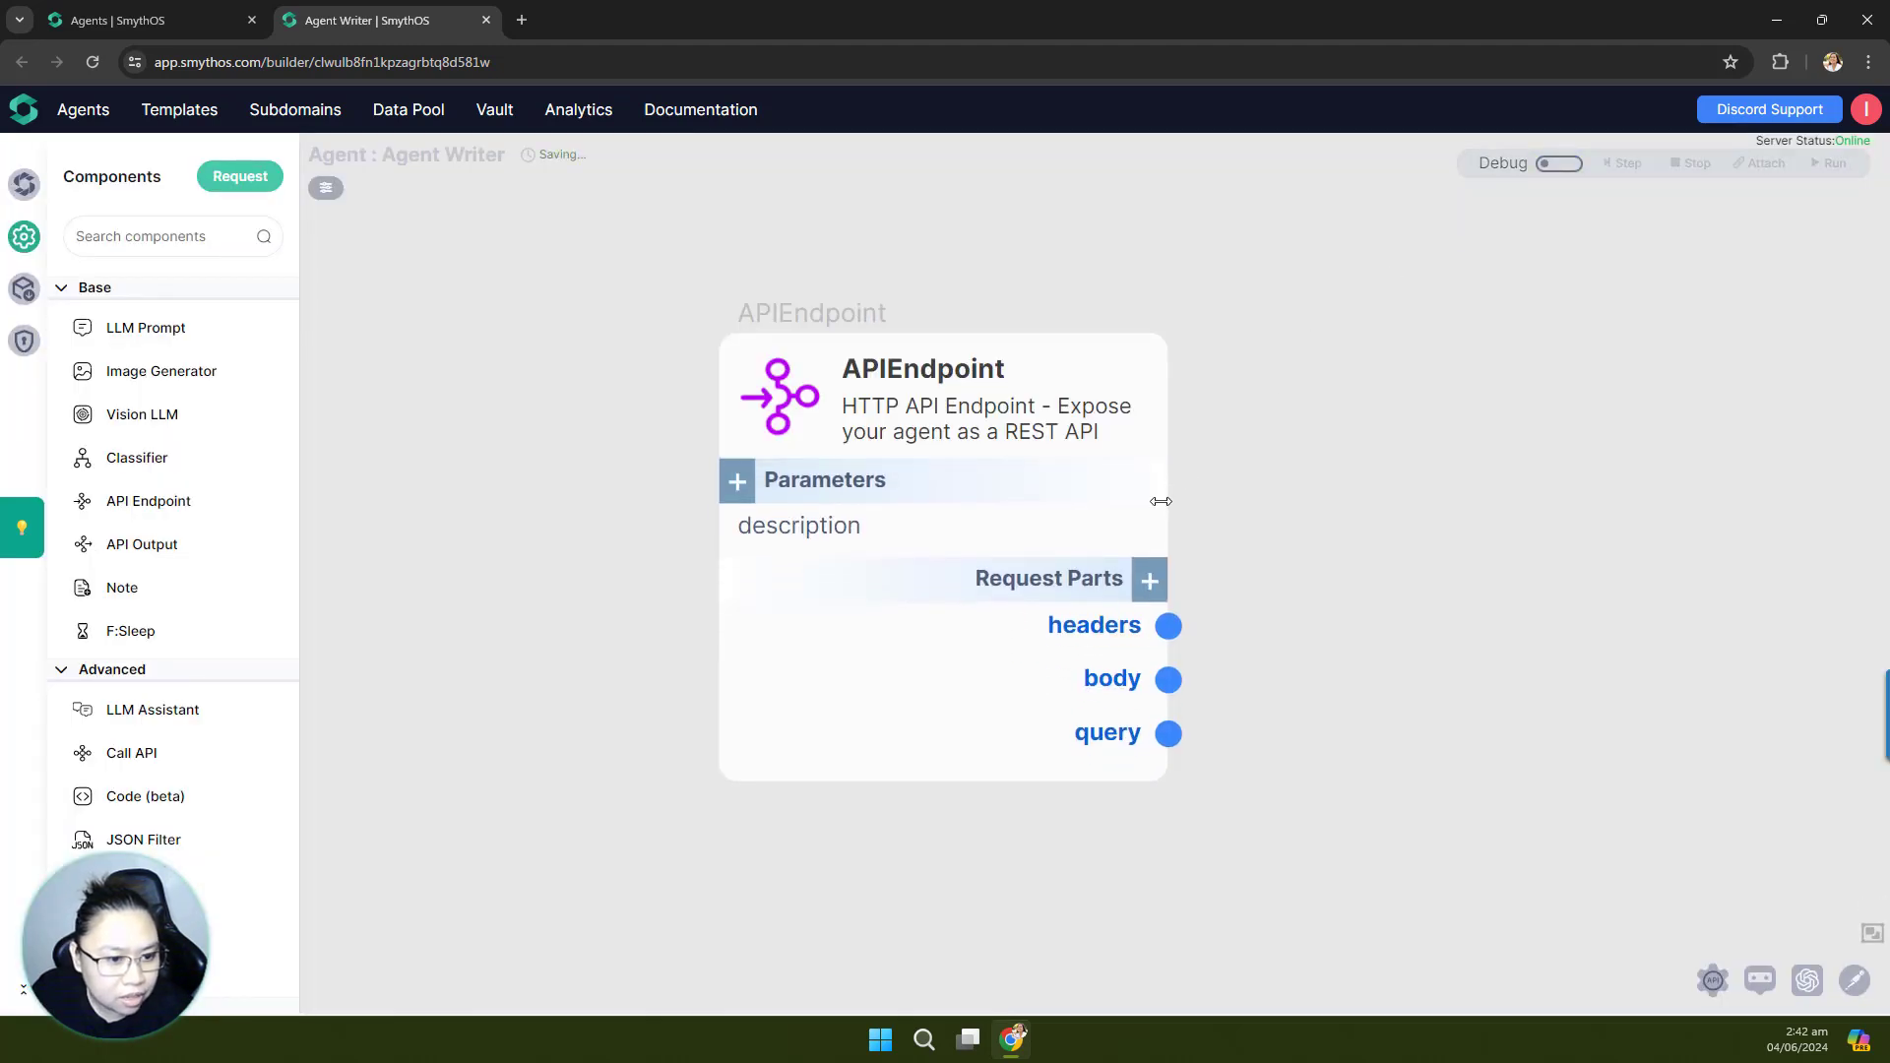
Step: Open the APIEndpoint's description parameter for editing and change its type to Any
click(1102, 523)
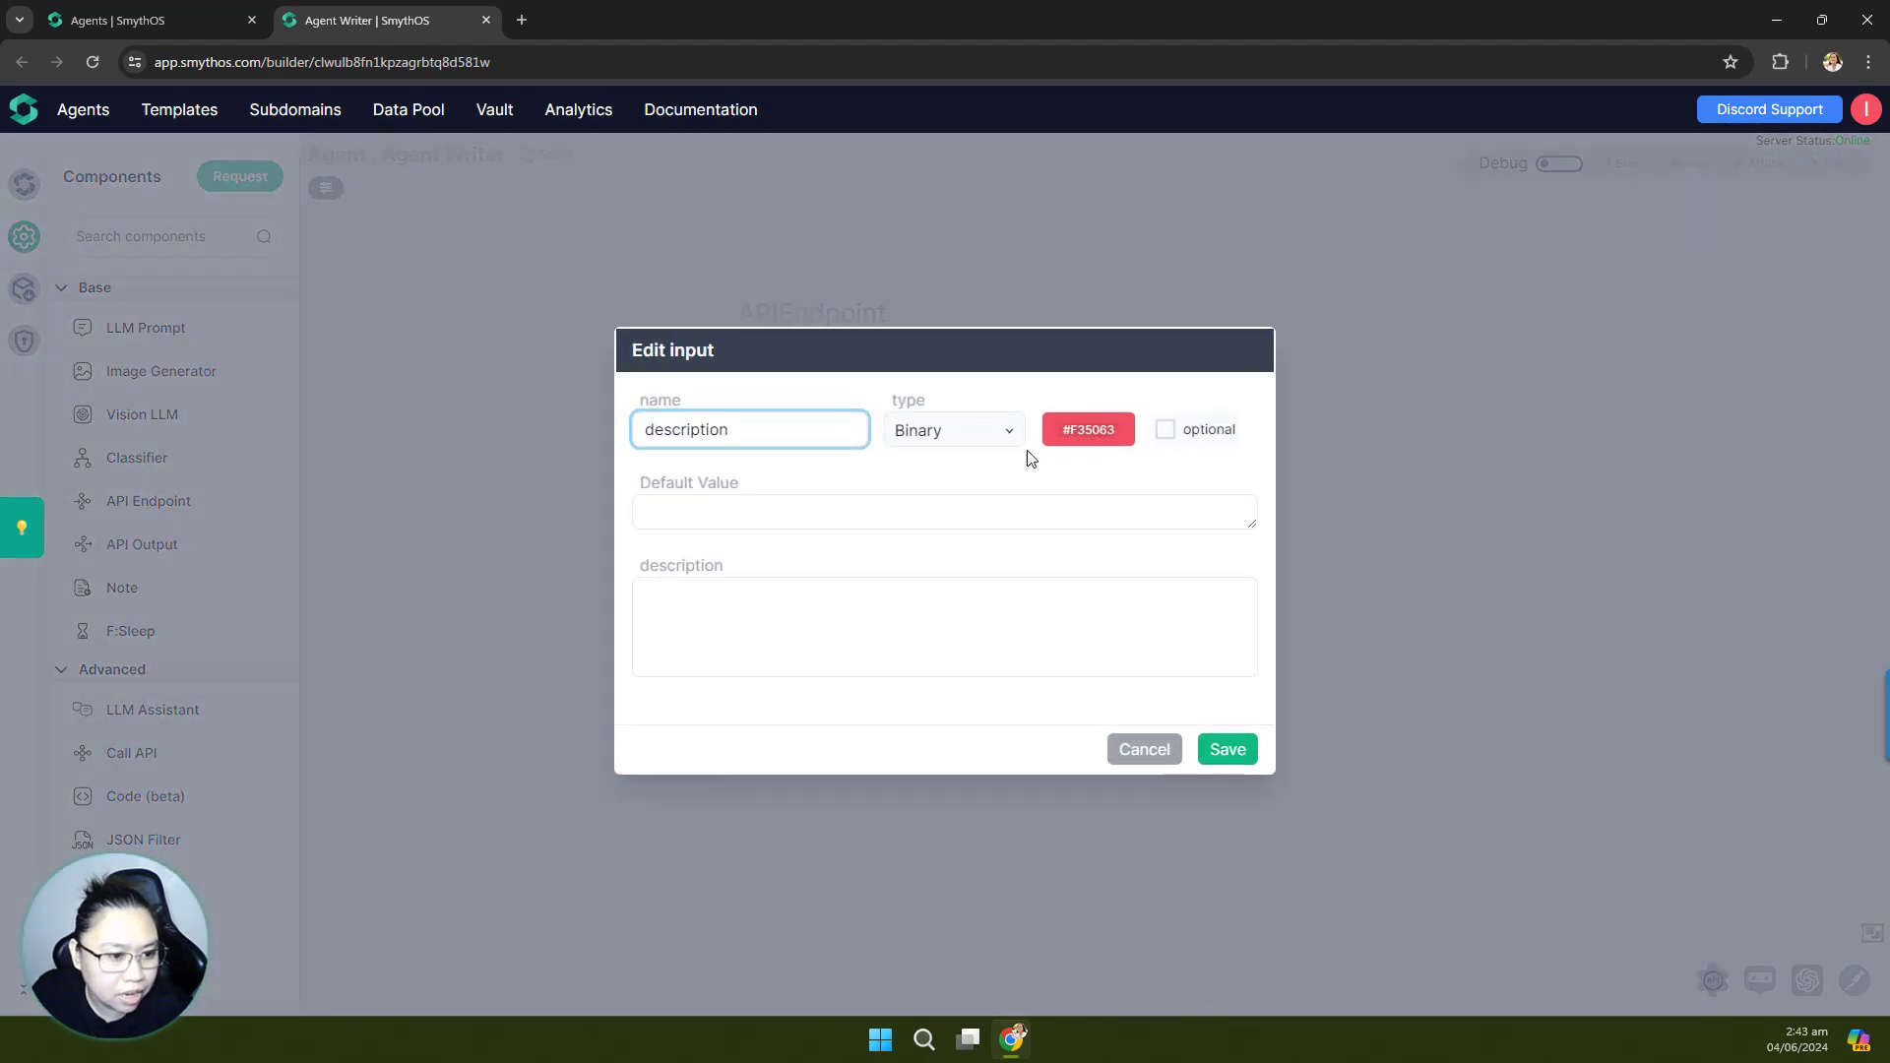
click(1012, 433)
scroll(1020, 571, up, 1)
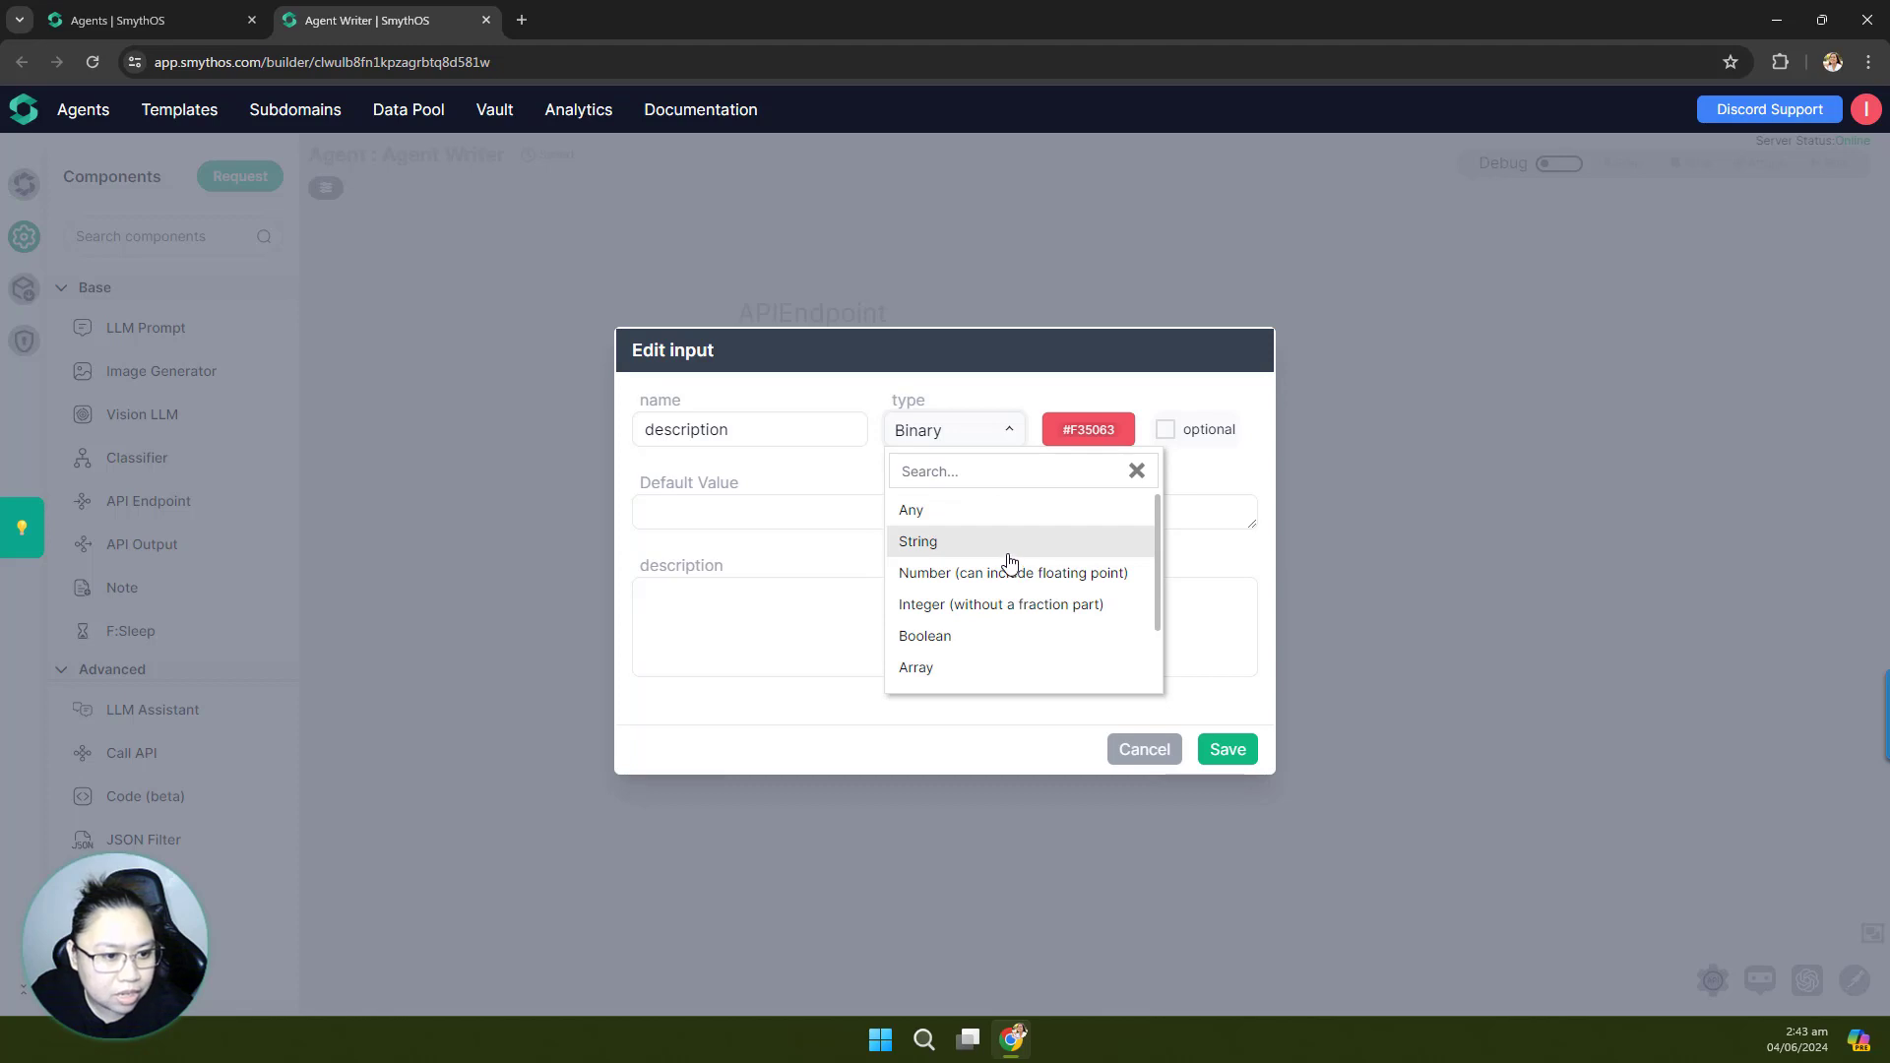
click(936, 513)
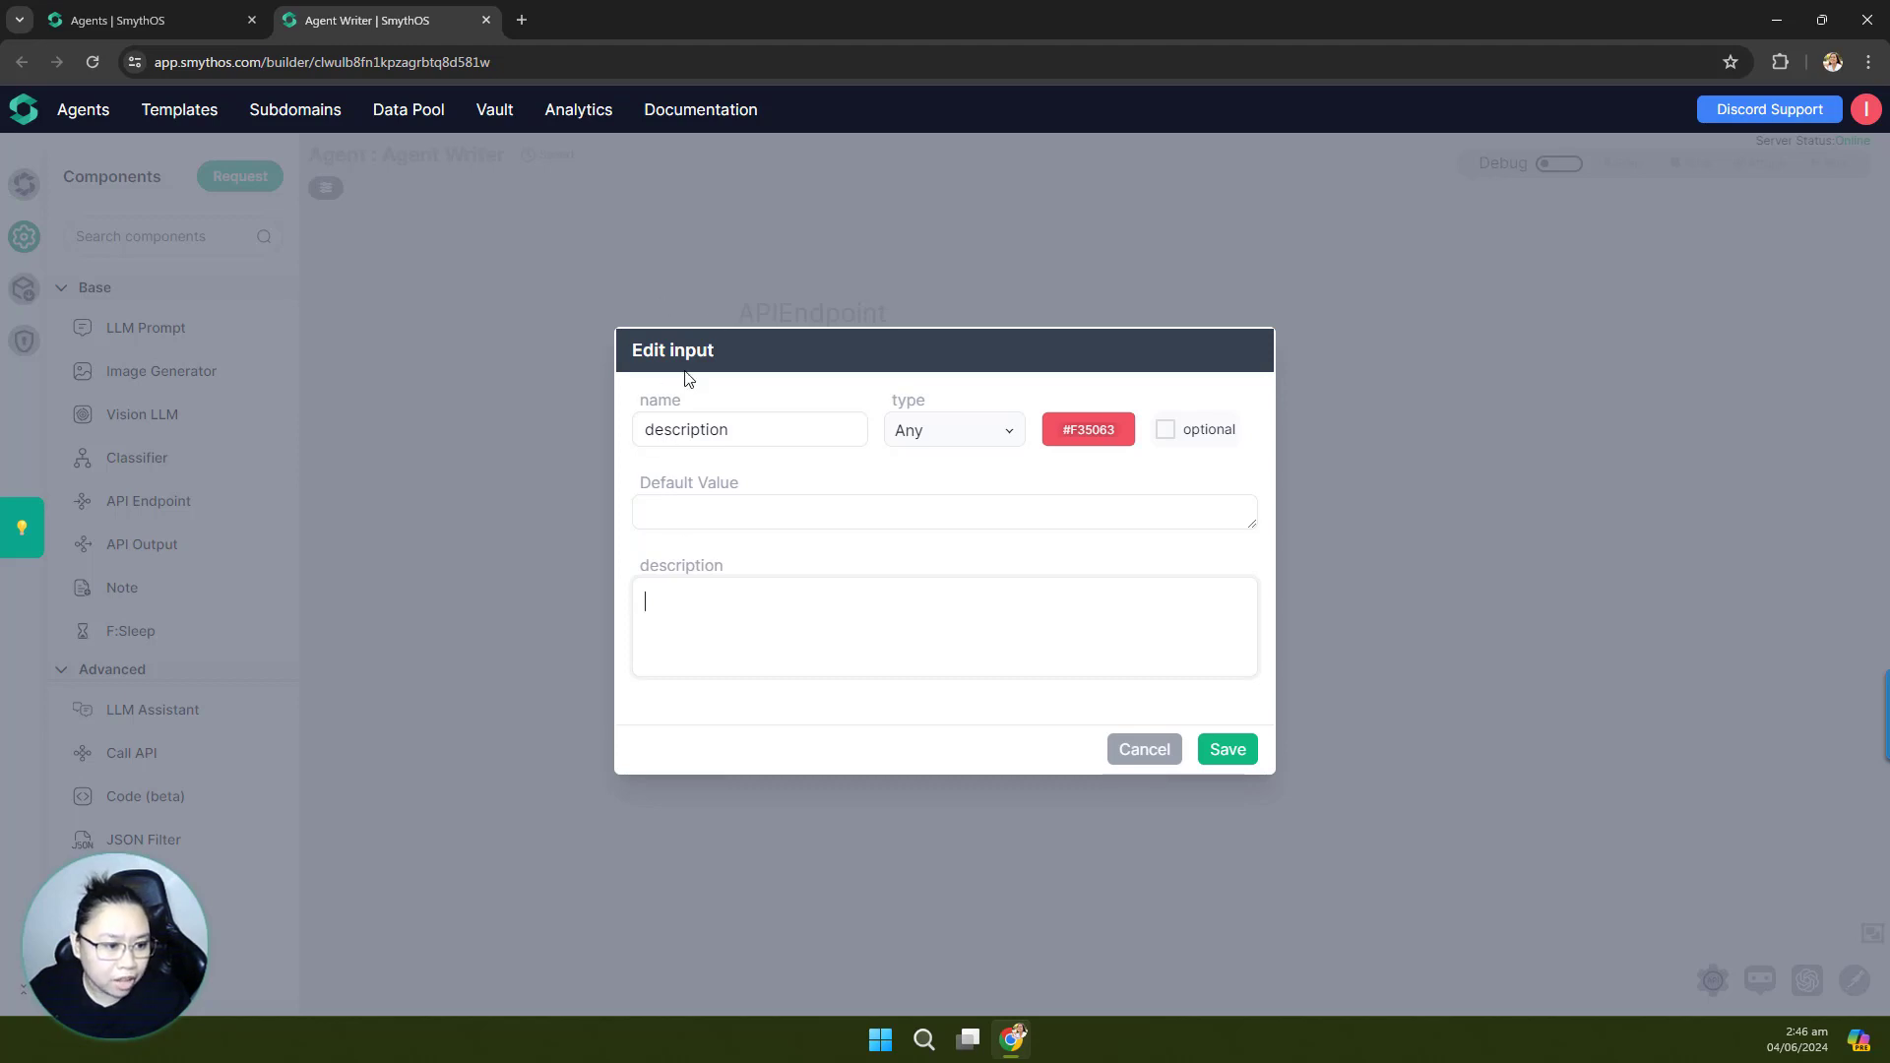
Step: Try Array as the type of the description parameter
click(1006, 430)
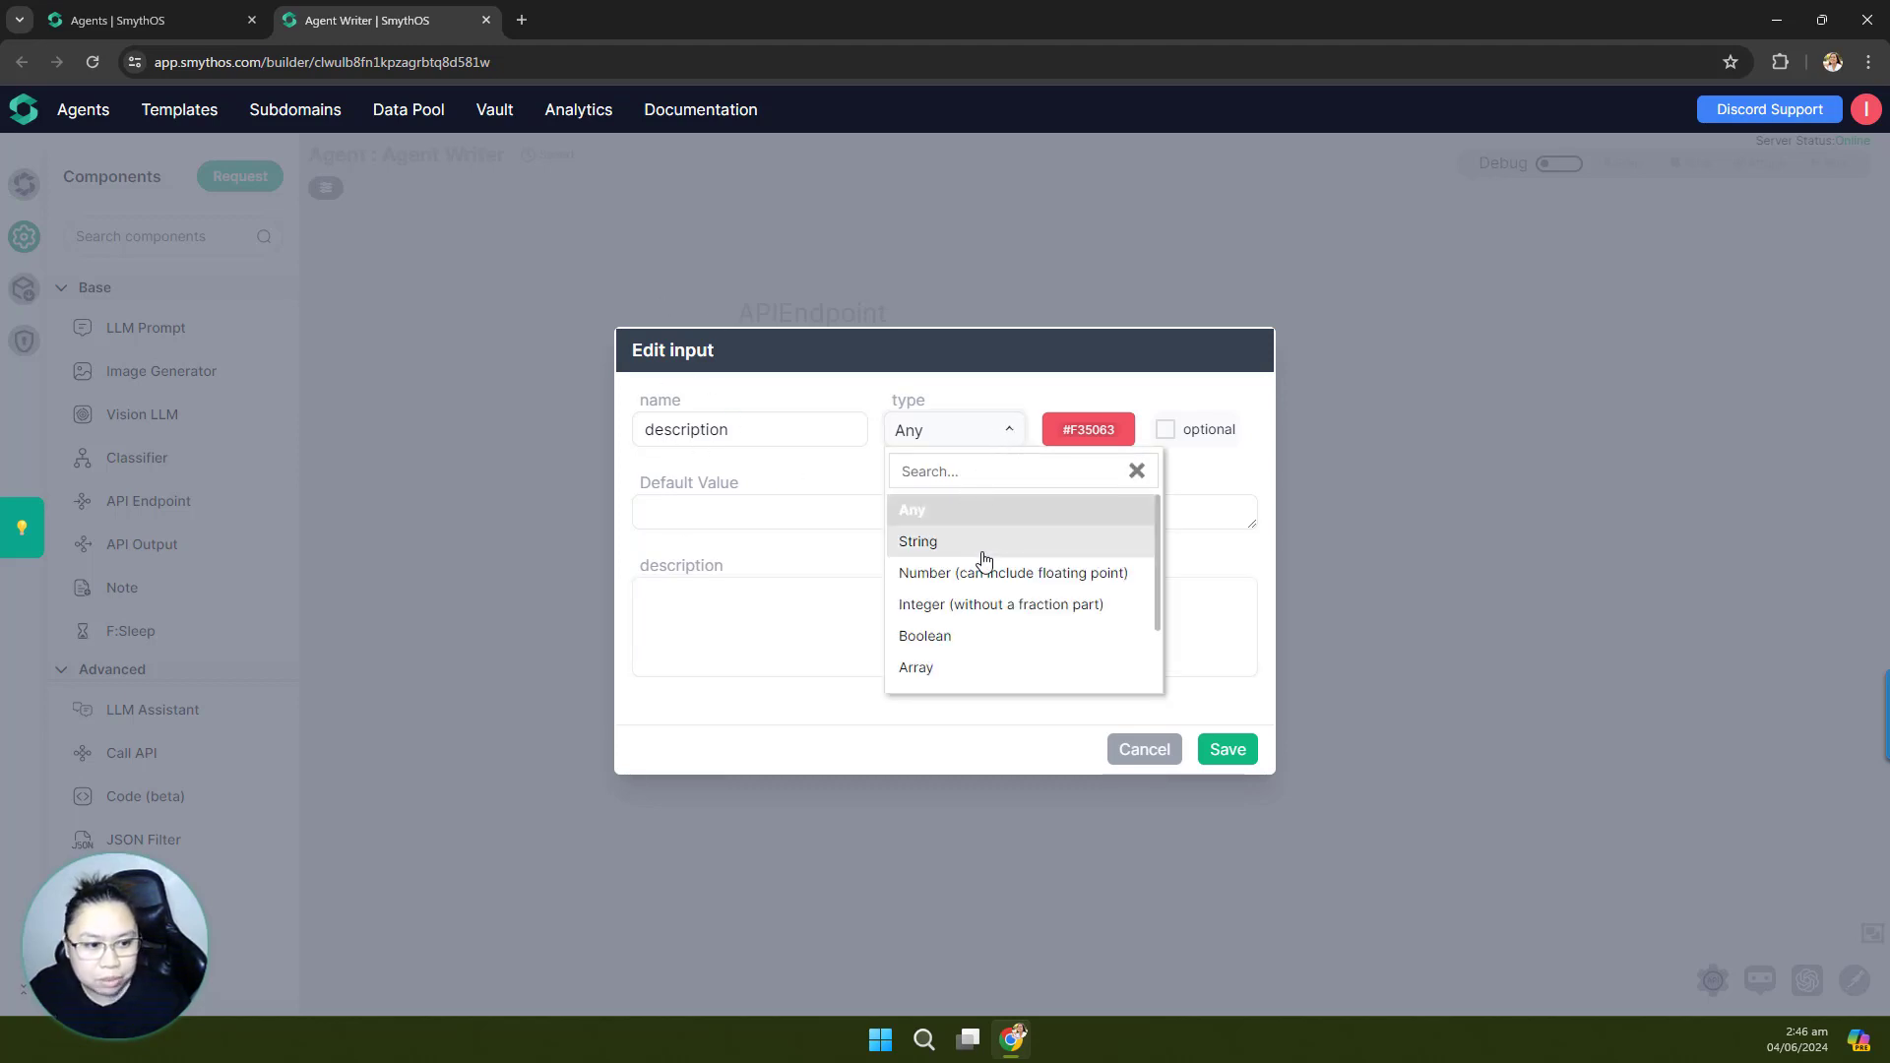
scroll(983, 553, down, 3)
click(947, 583)
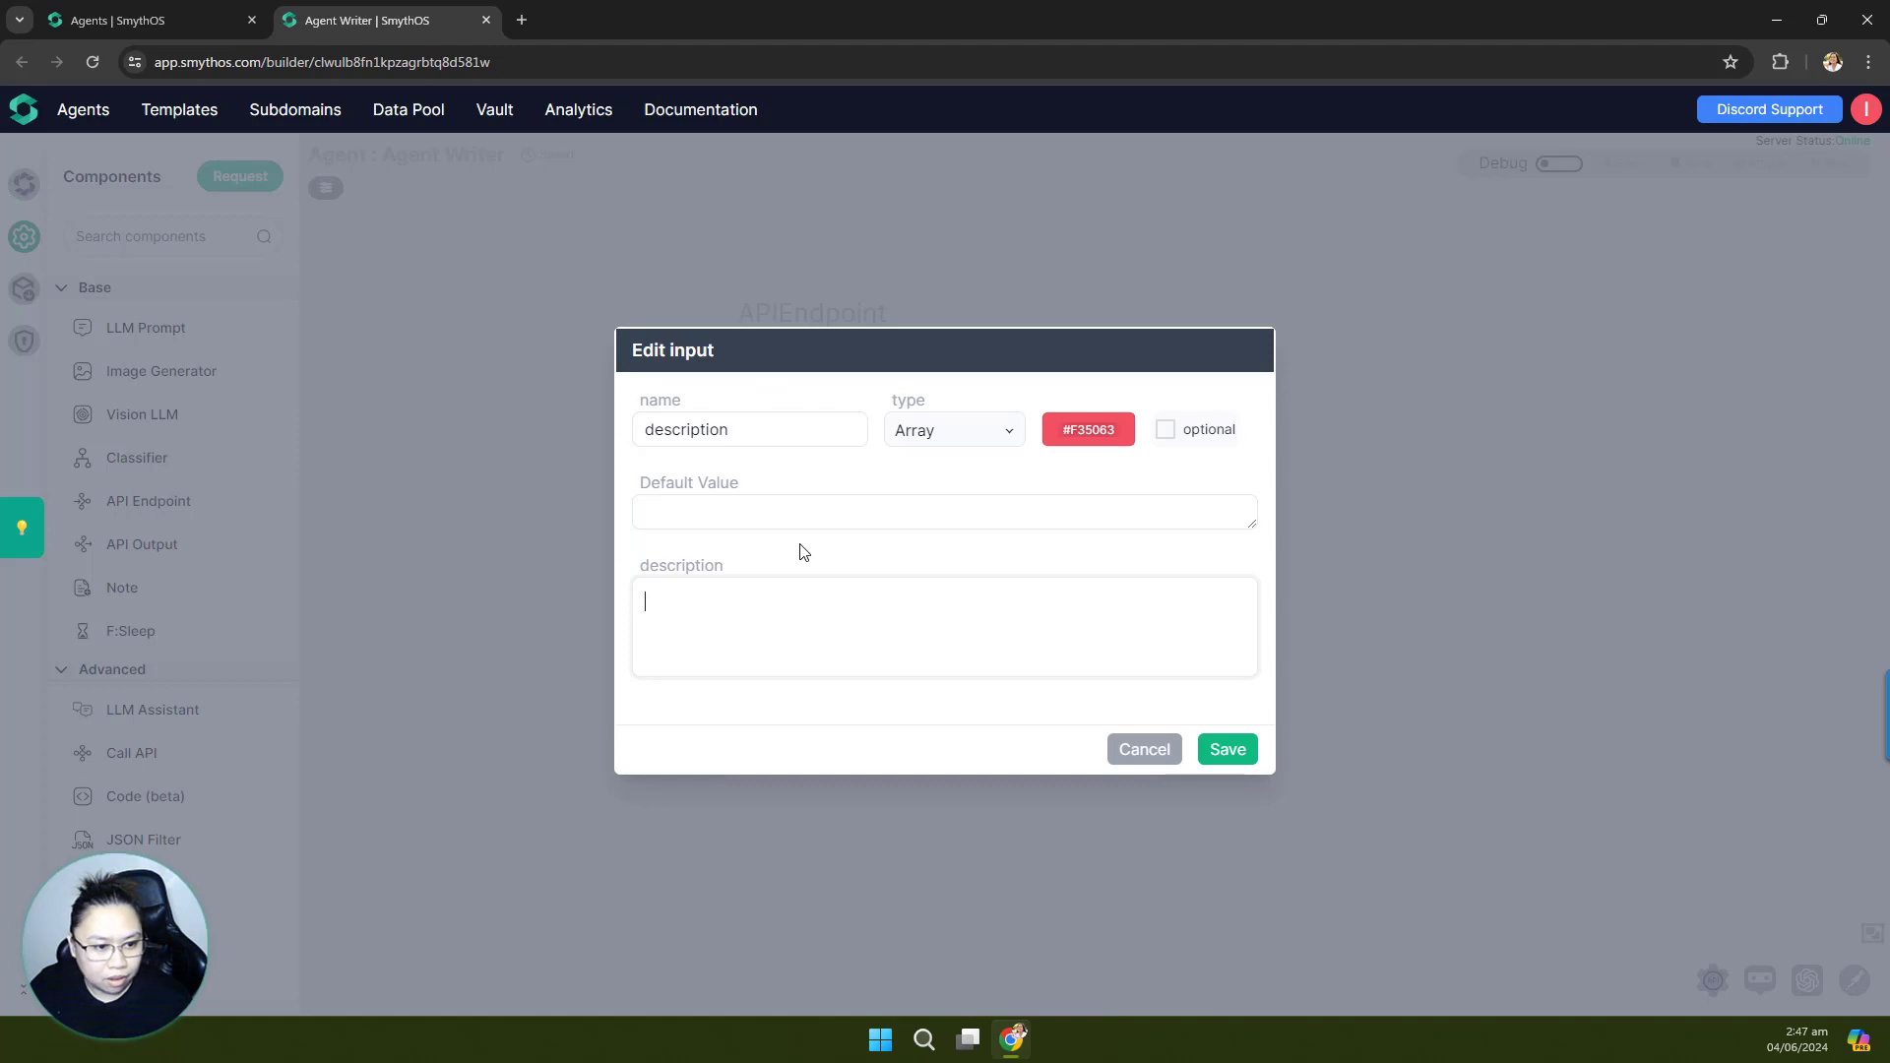
Step: Set the description parameter's type back to Any and save the parameter
click(1012, 433)
scroll(1056, 581, up, 3)
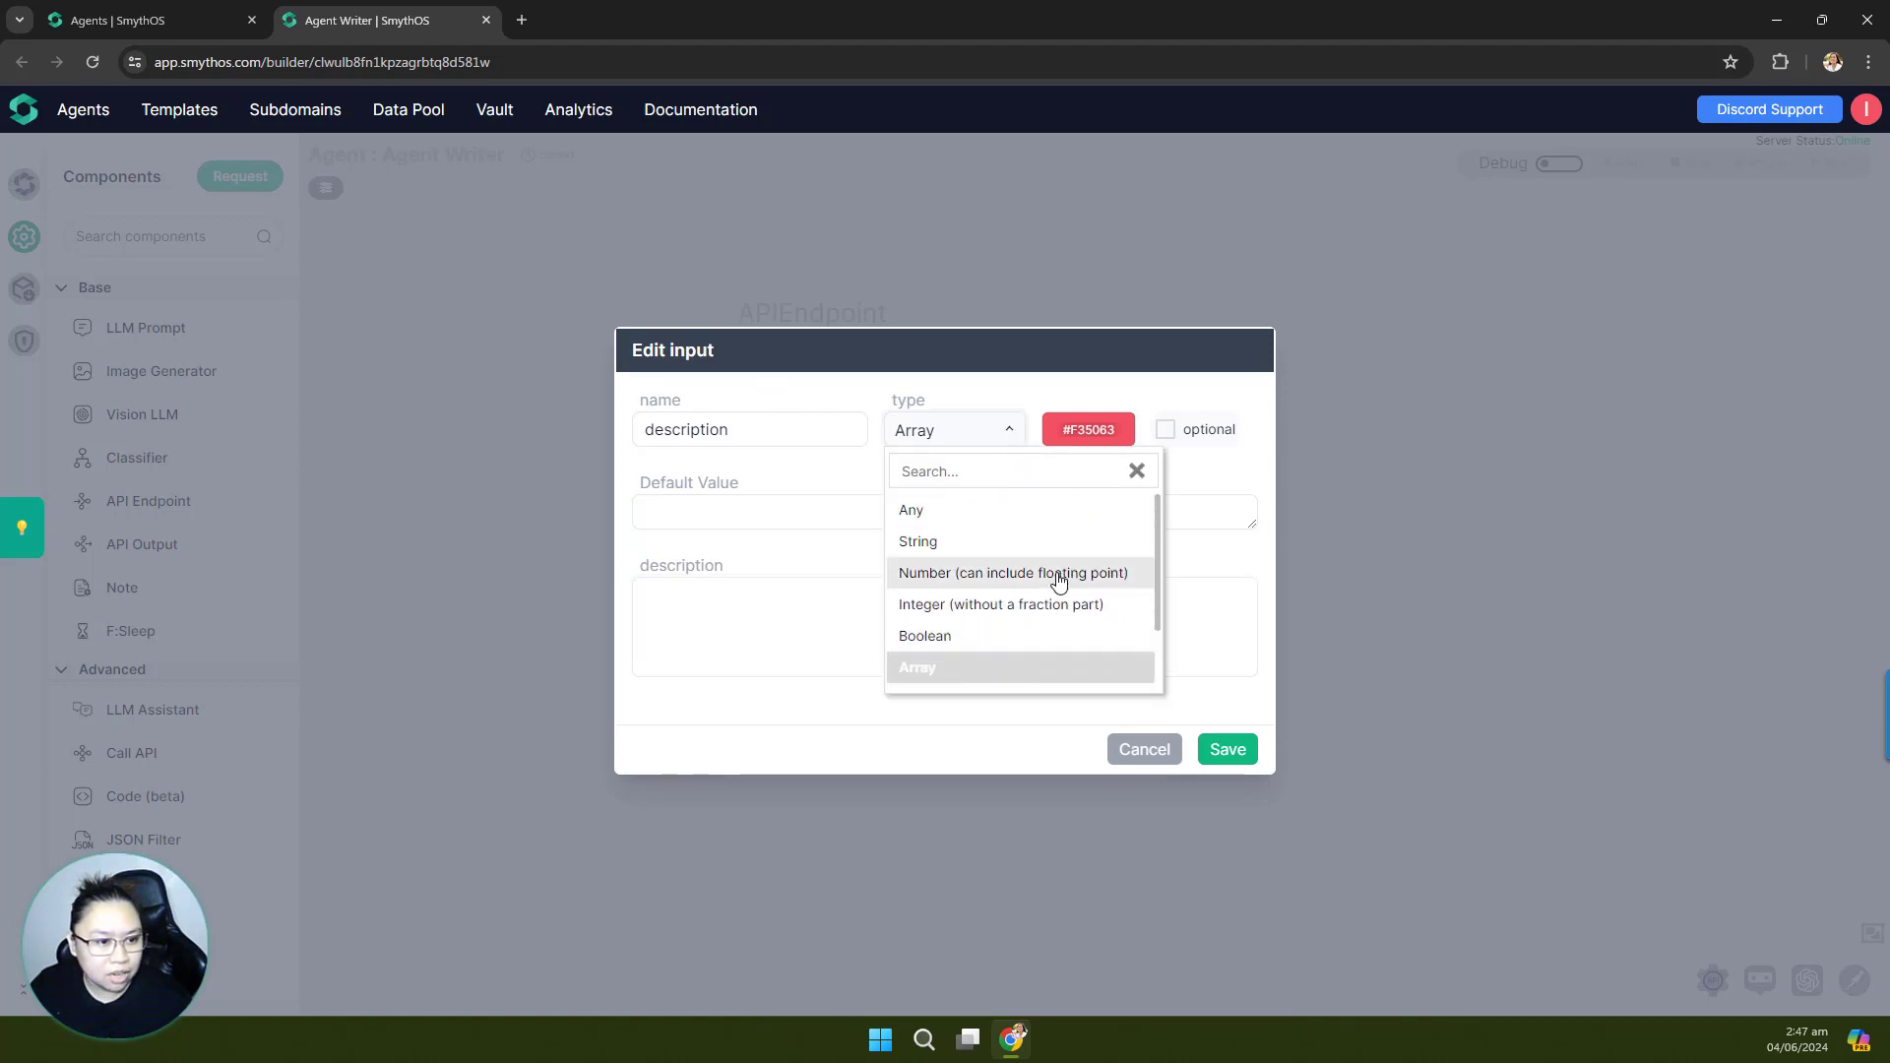
click(967, 506)
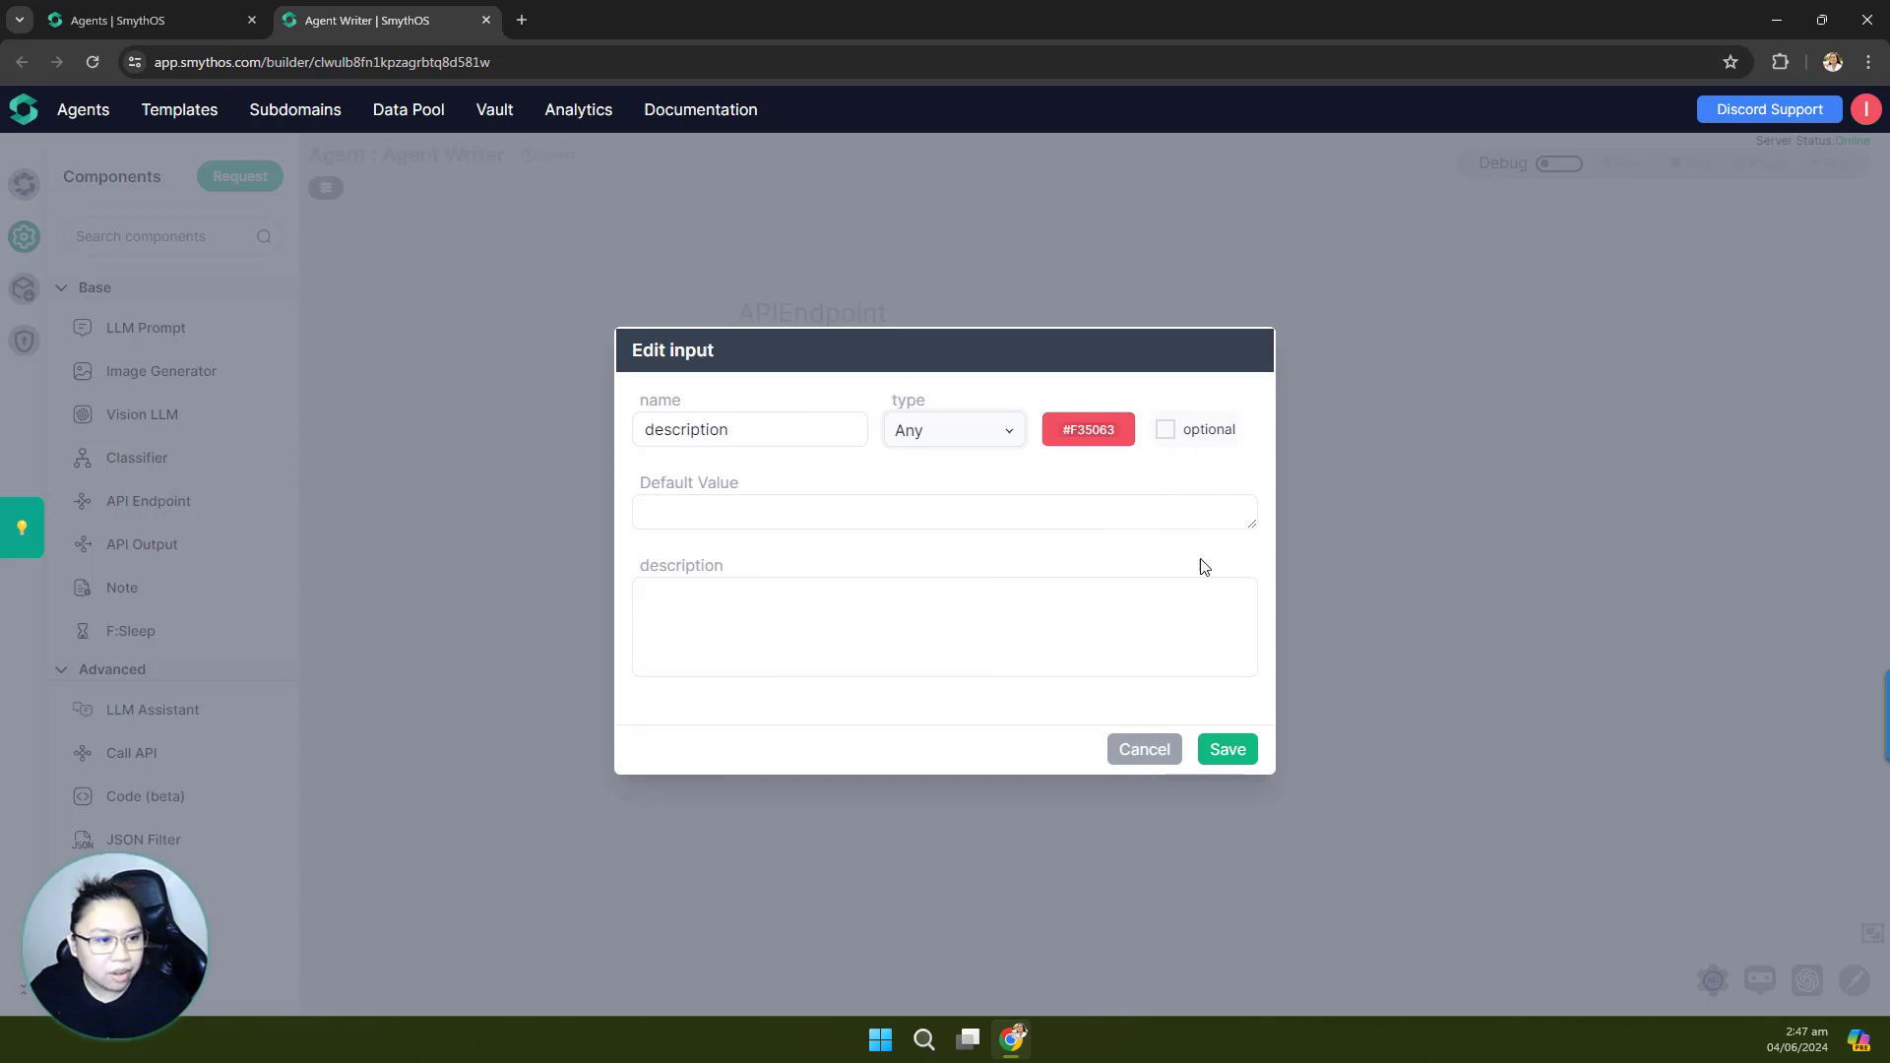
click(1227, 750)
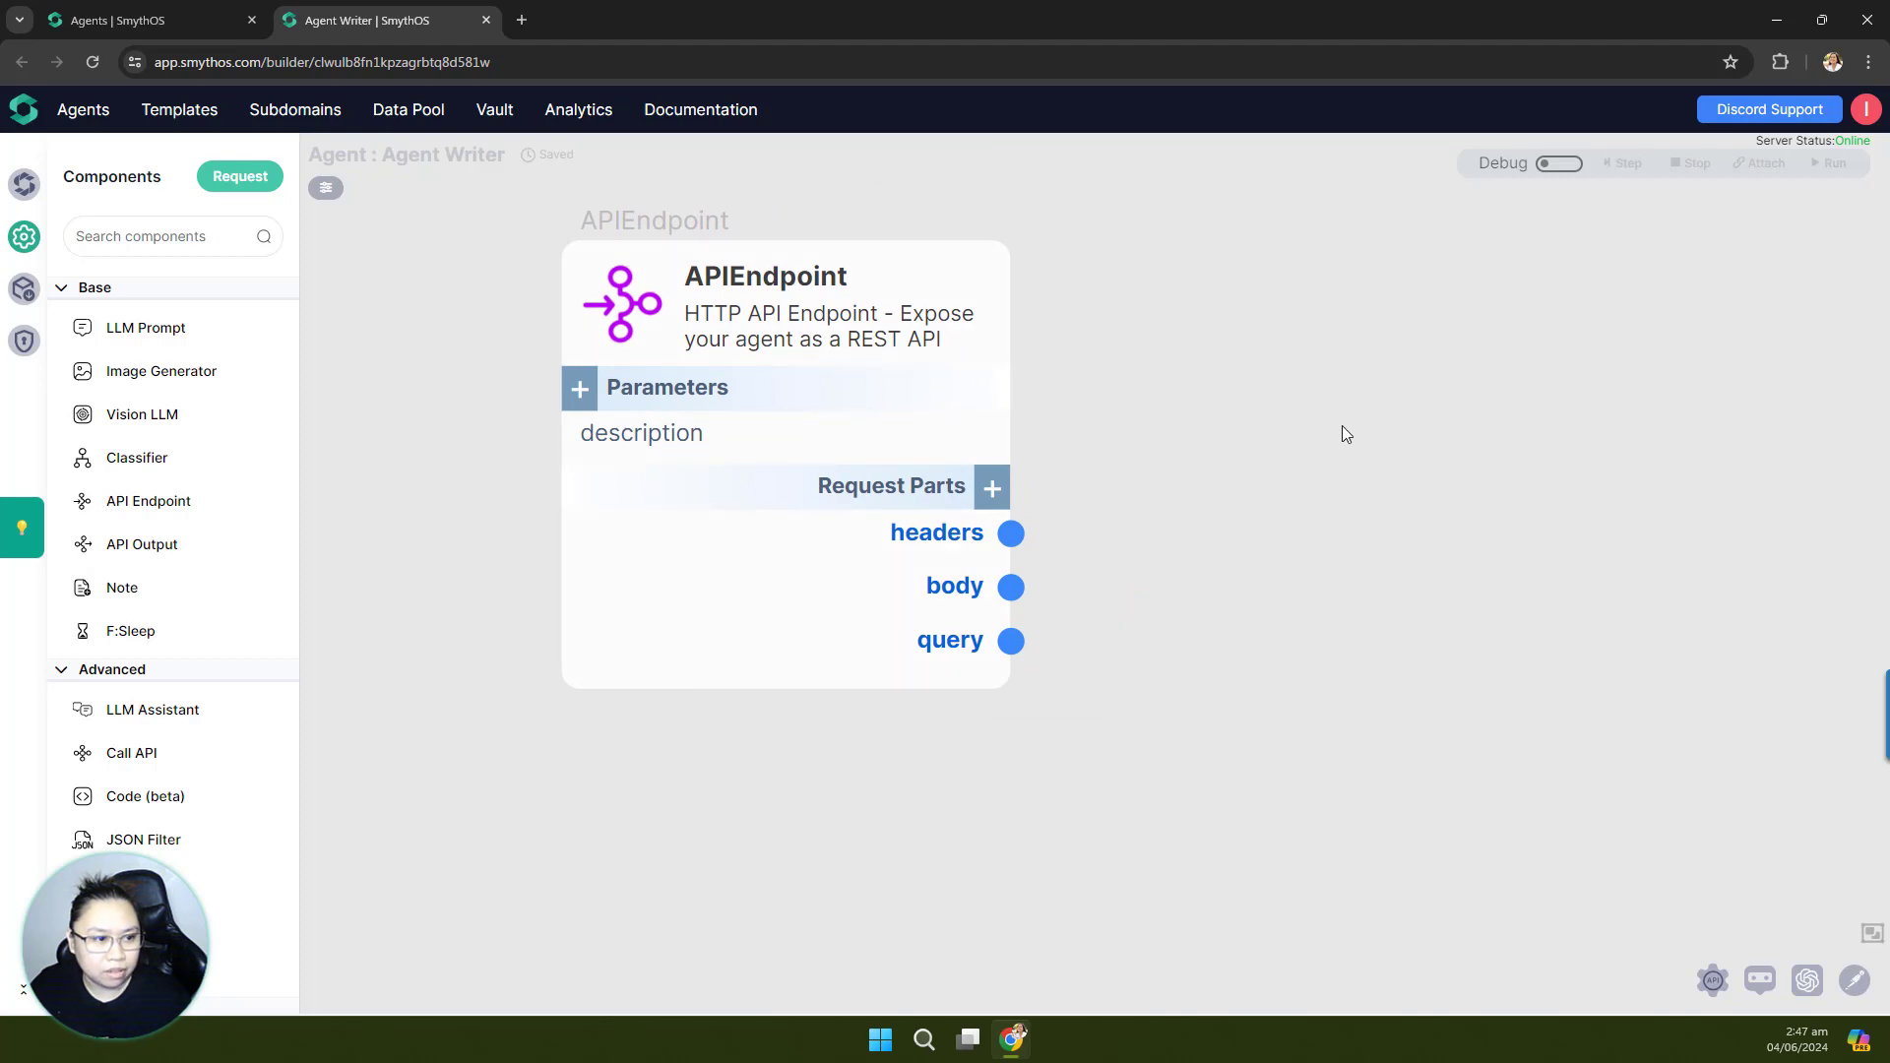
Step: Turn on debug mode and run the APIEndpoint step with "anything related to plants" as its description input
drag(1342, 430, 1300, 453)
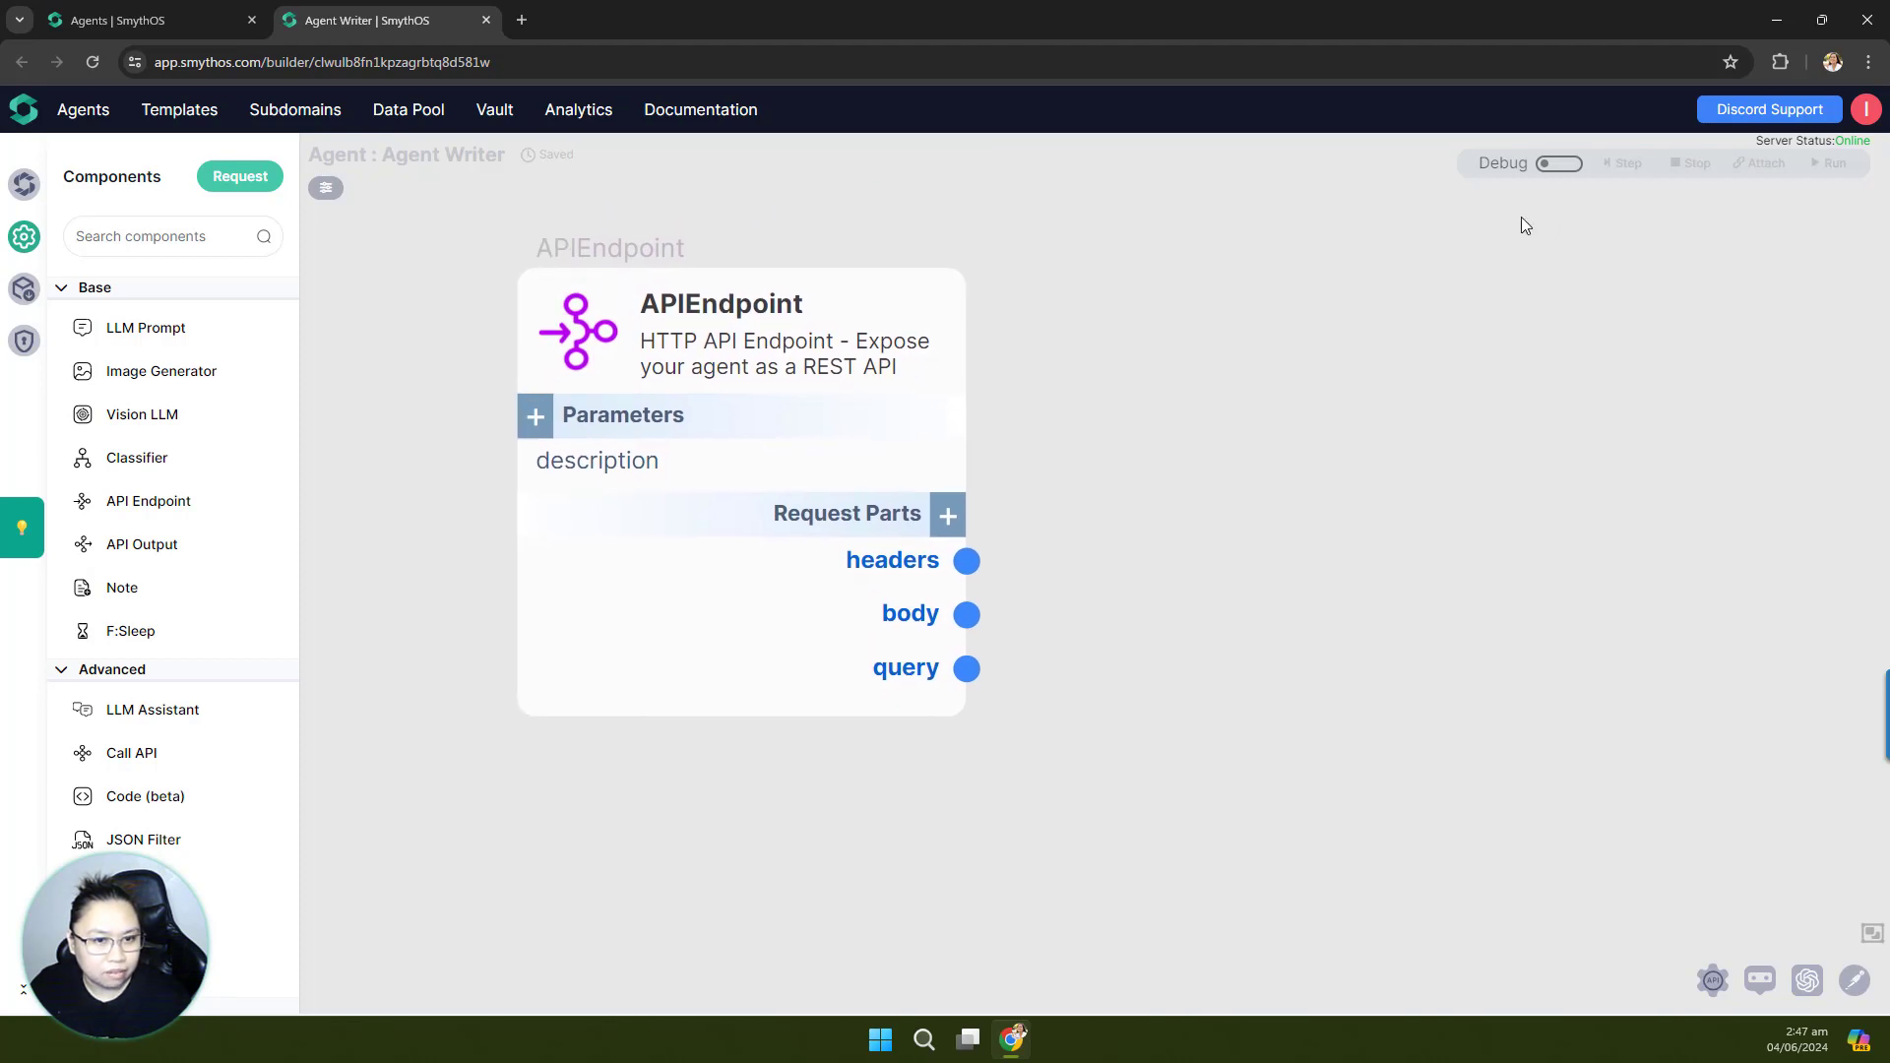
click(1560, 164)
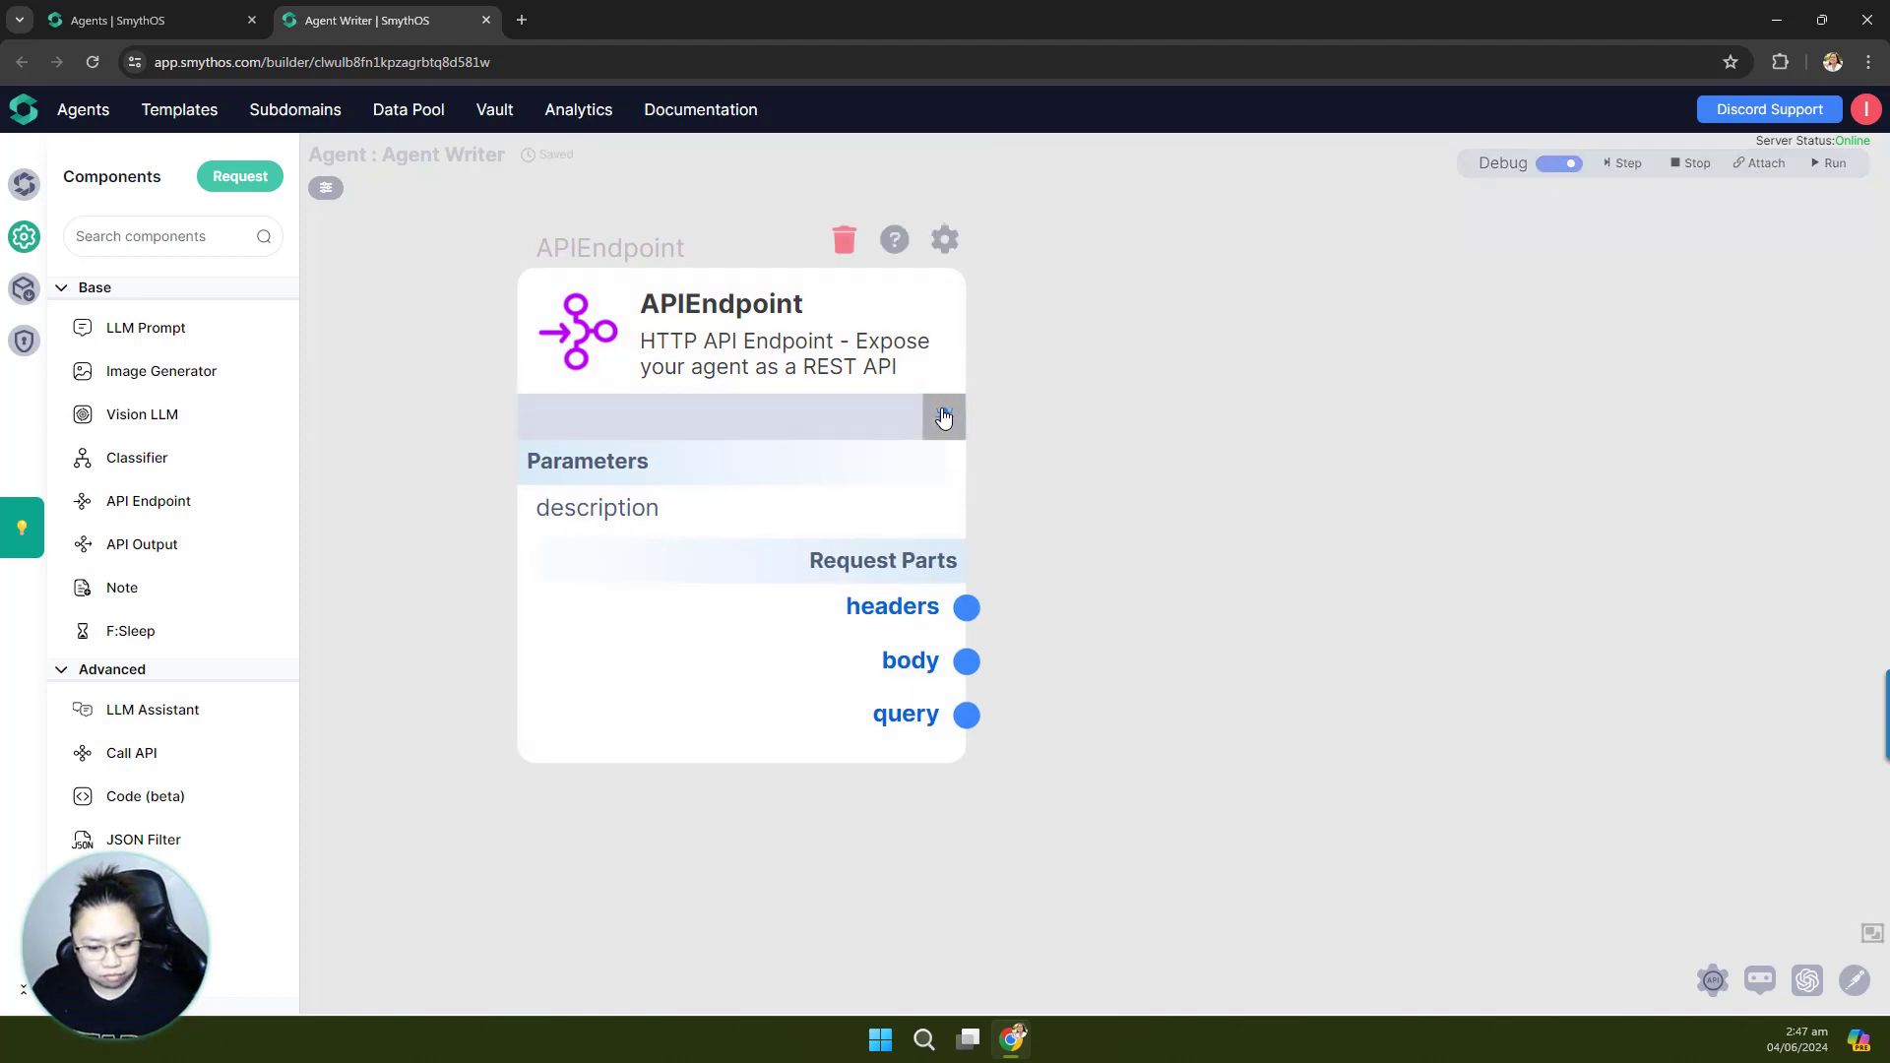
click(931, 411)
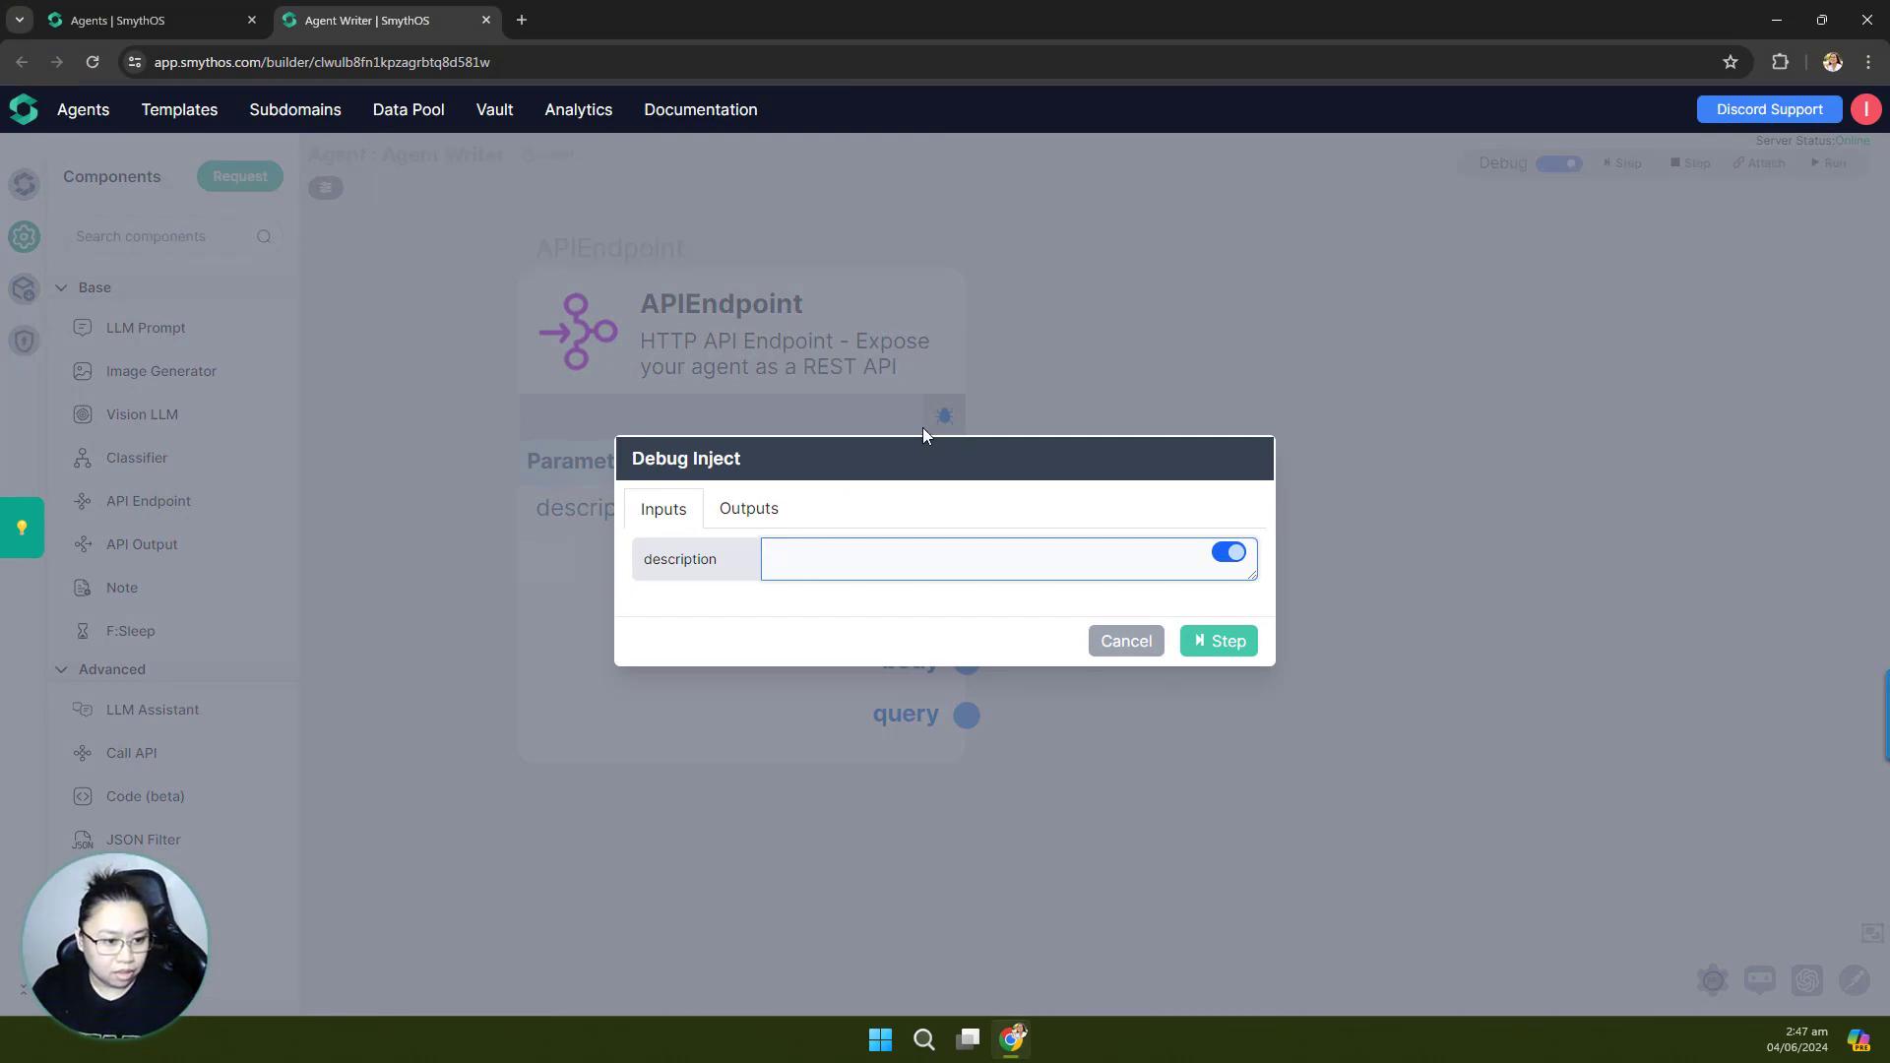
text(anything r)
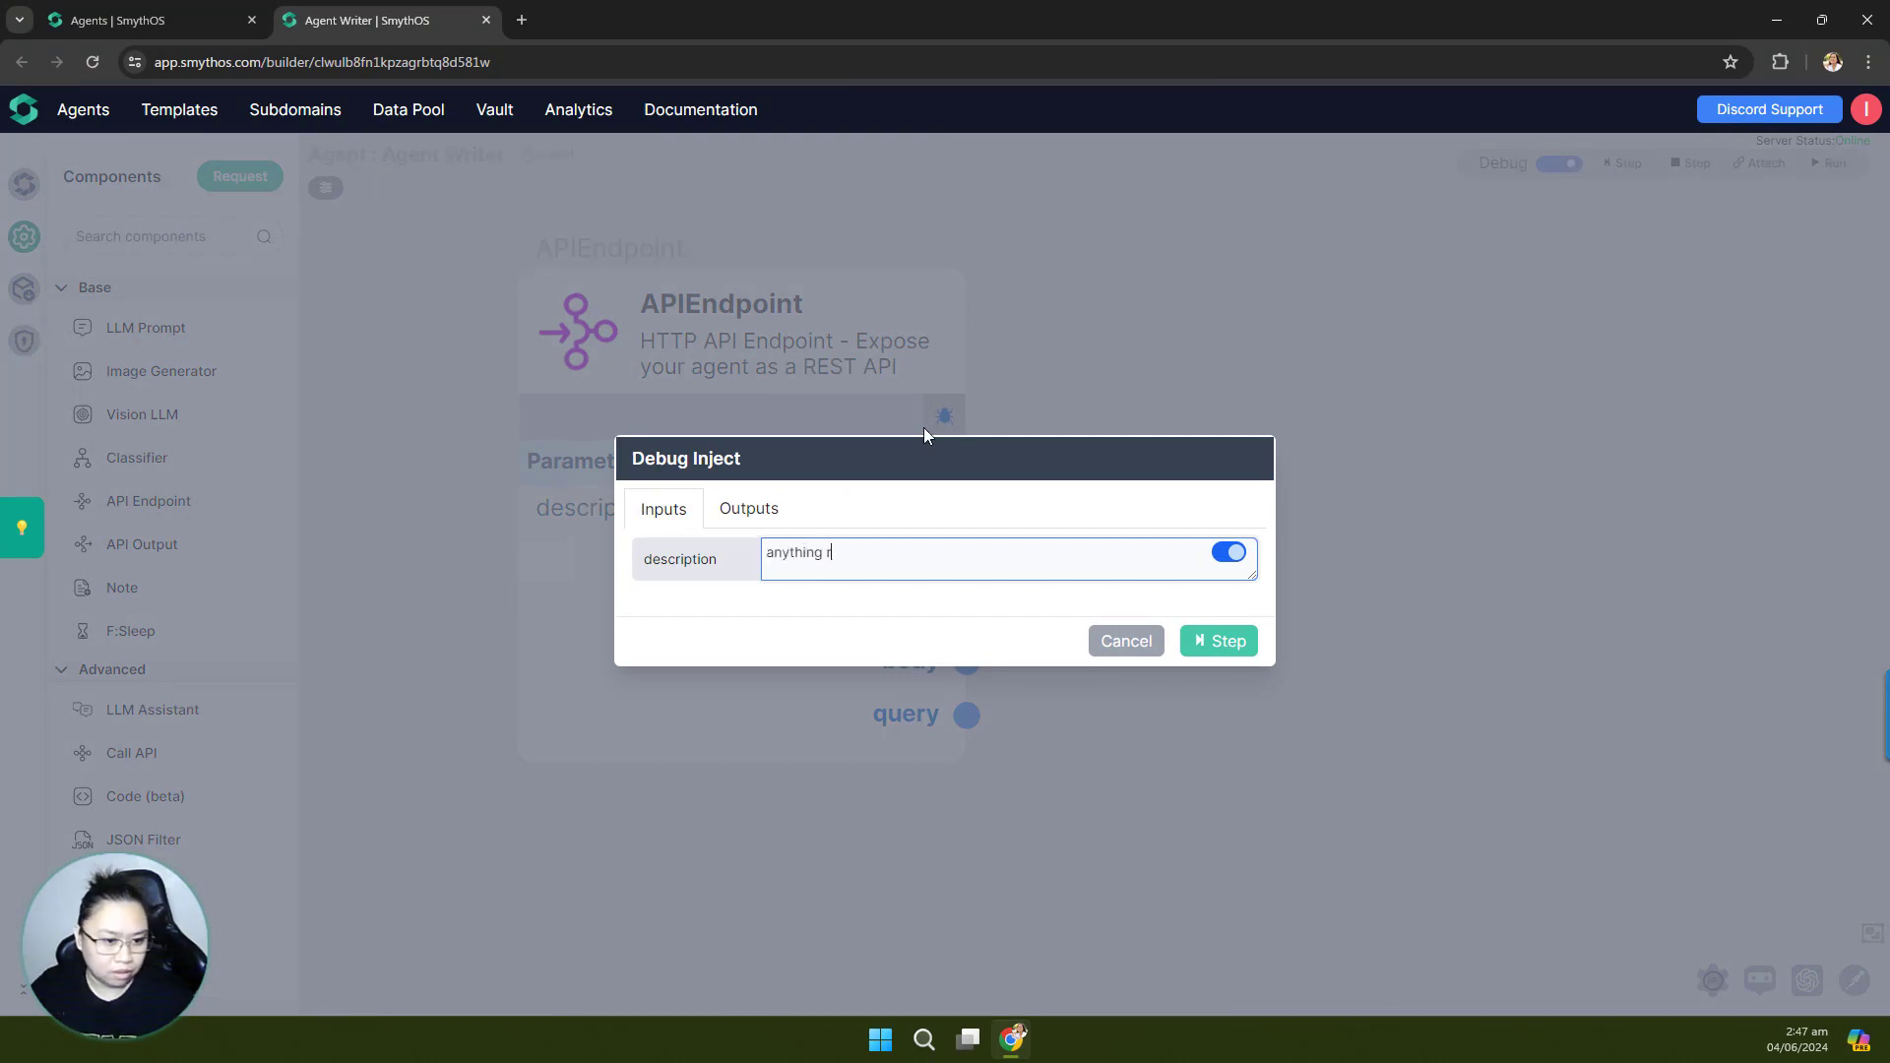
text(elated to)
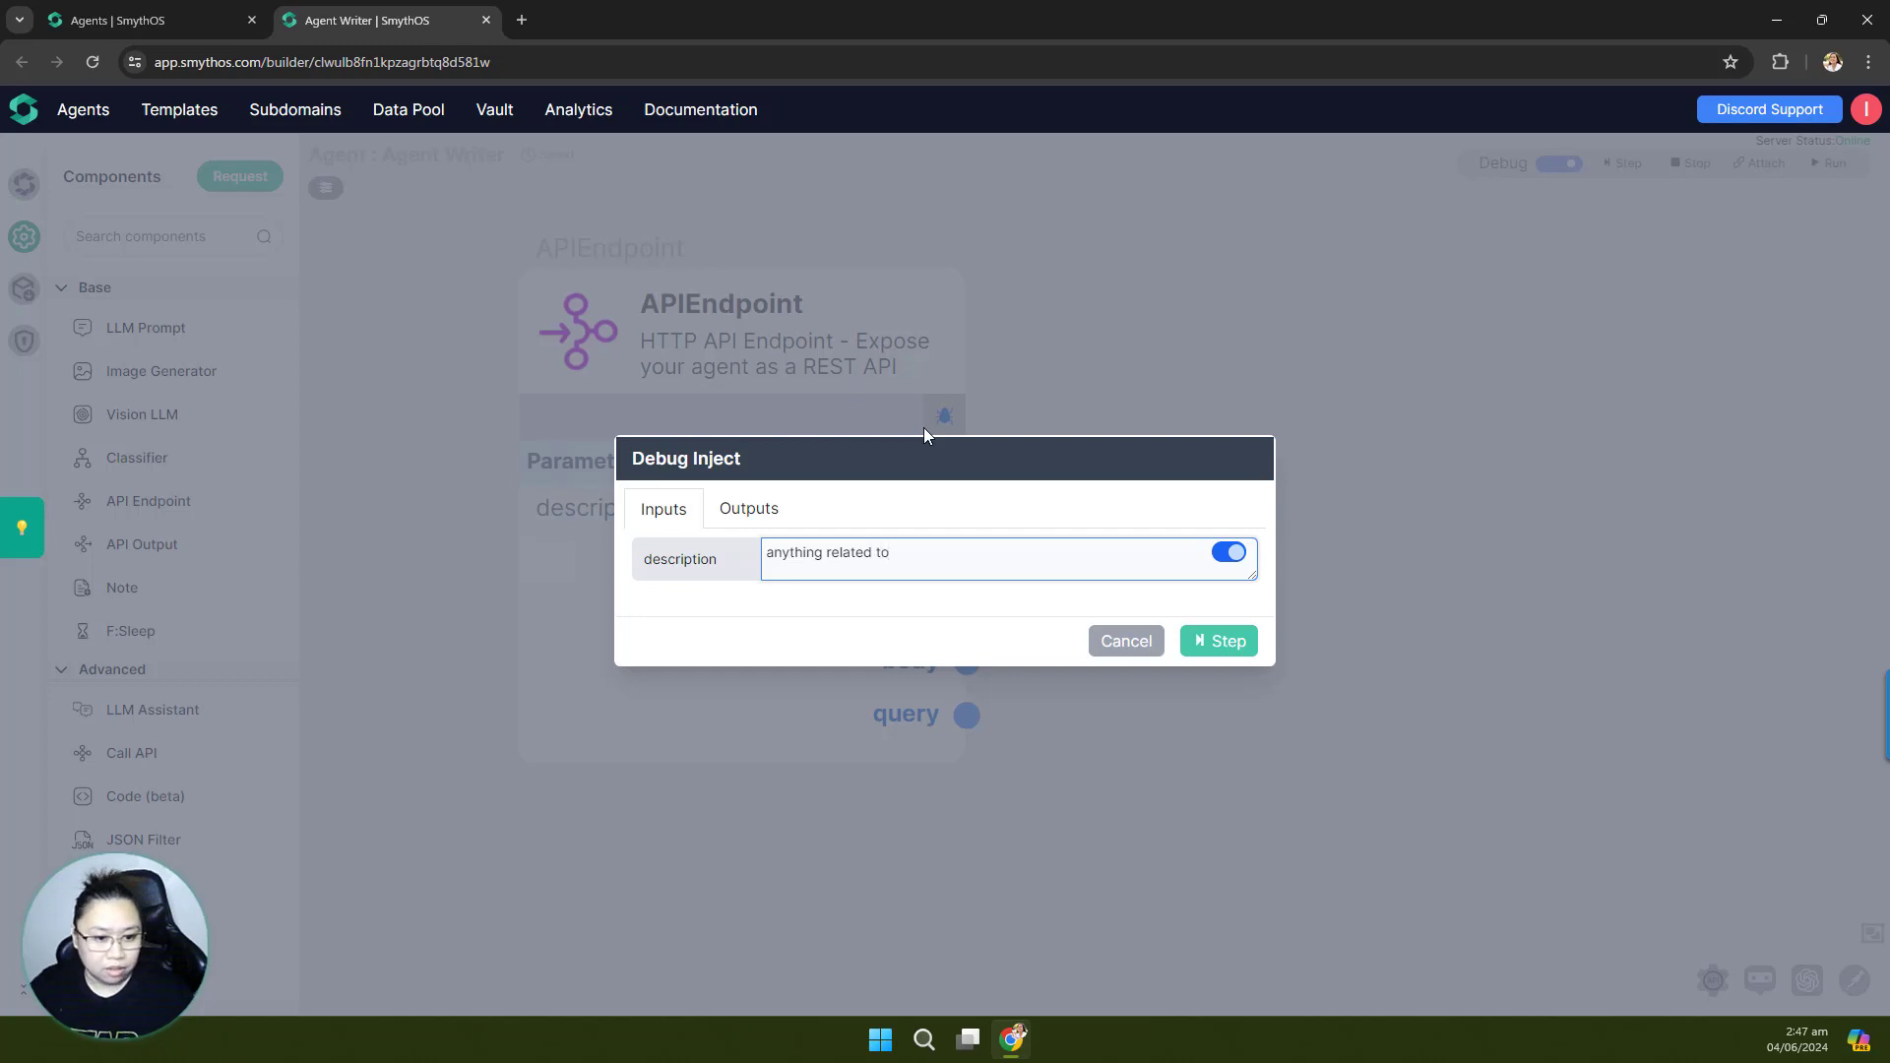
text( plans)
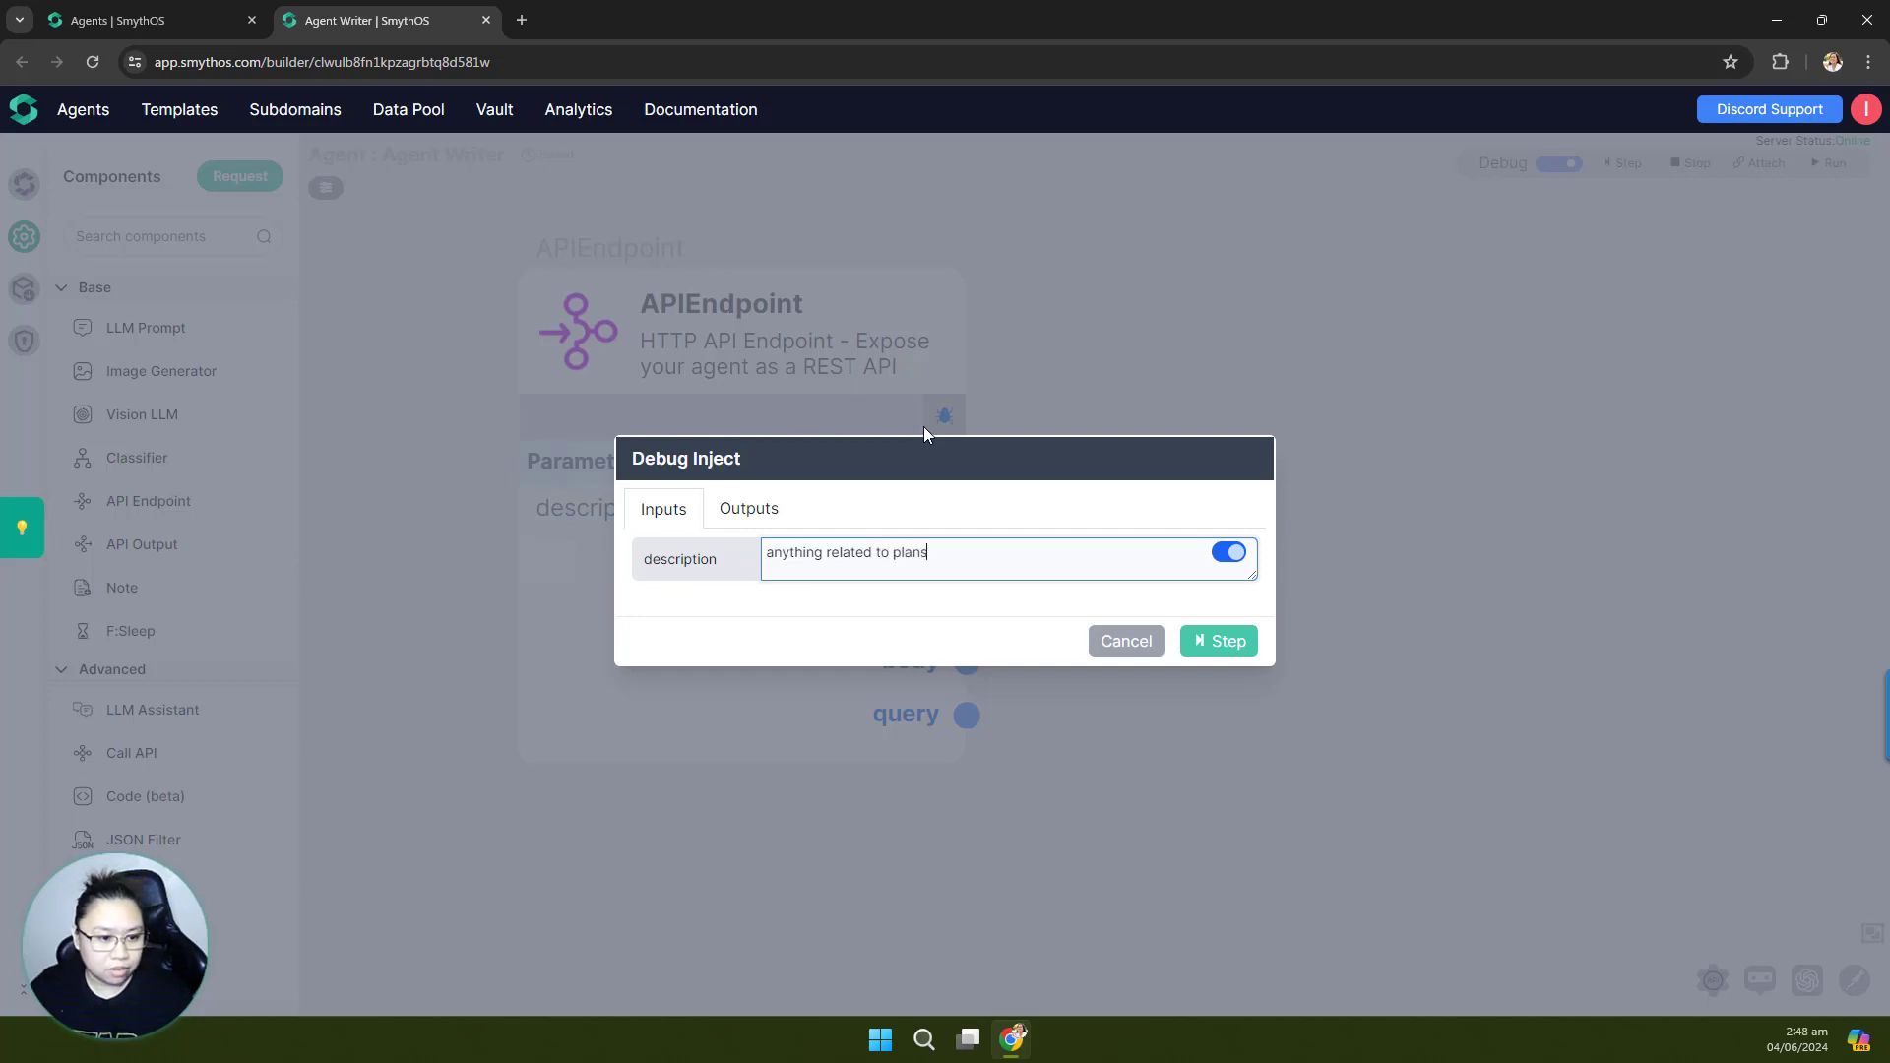
key(BackSpace)
text(ts)
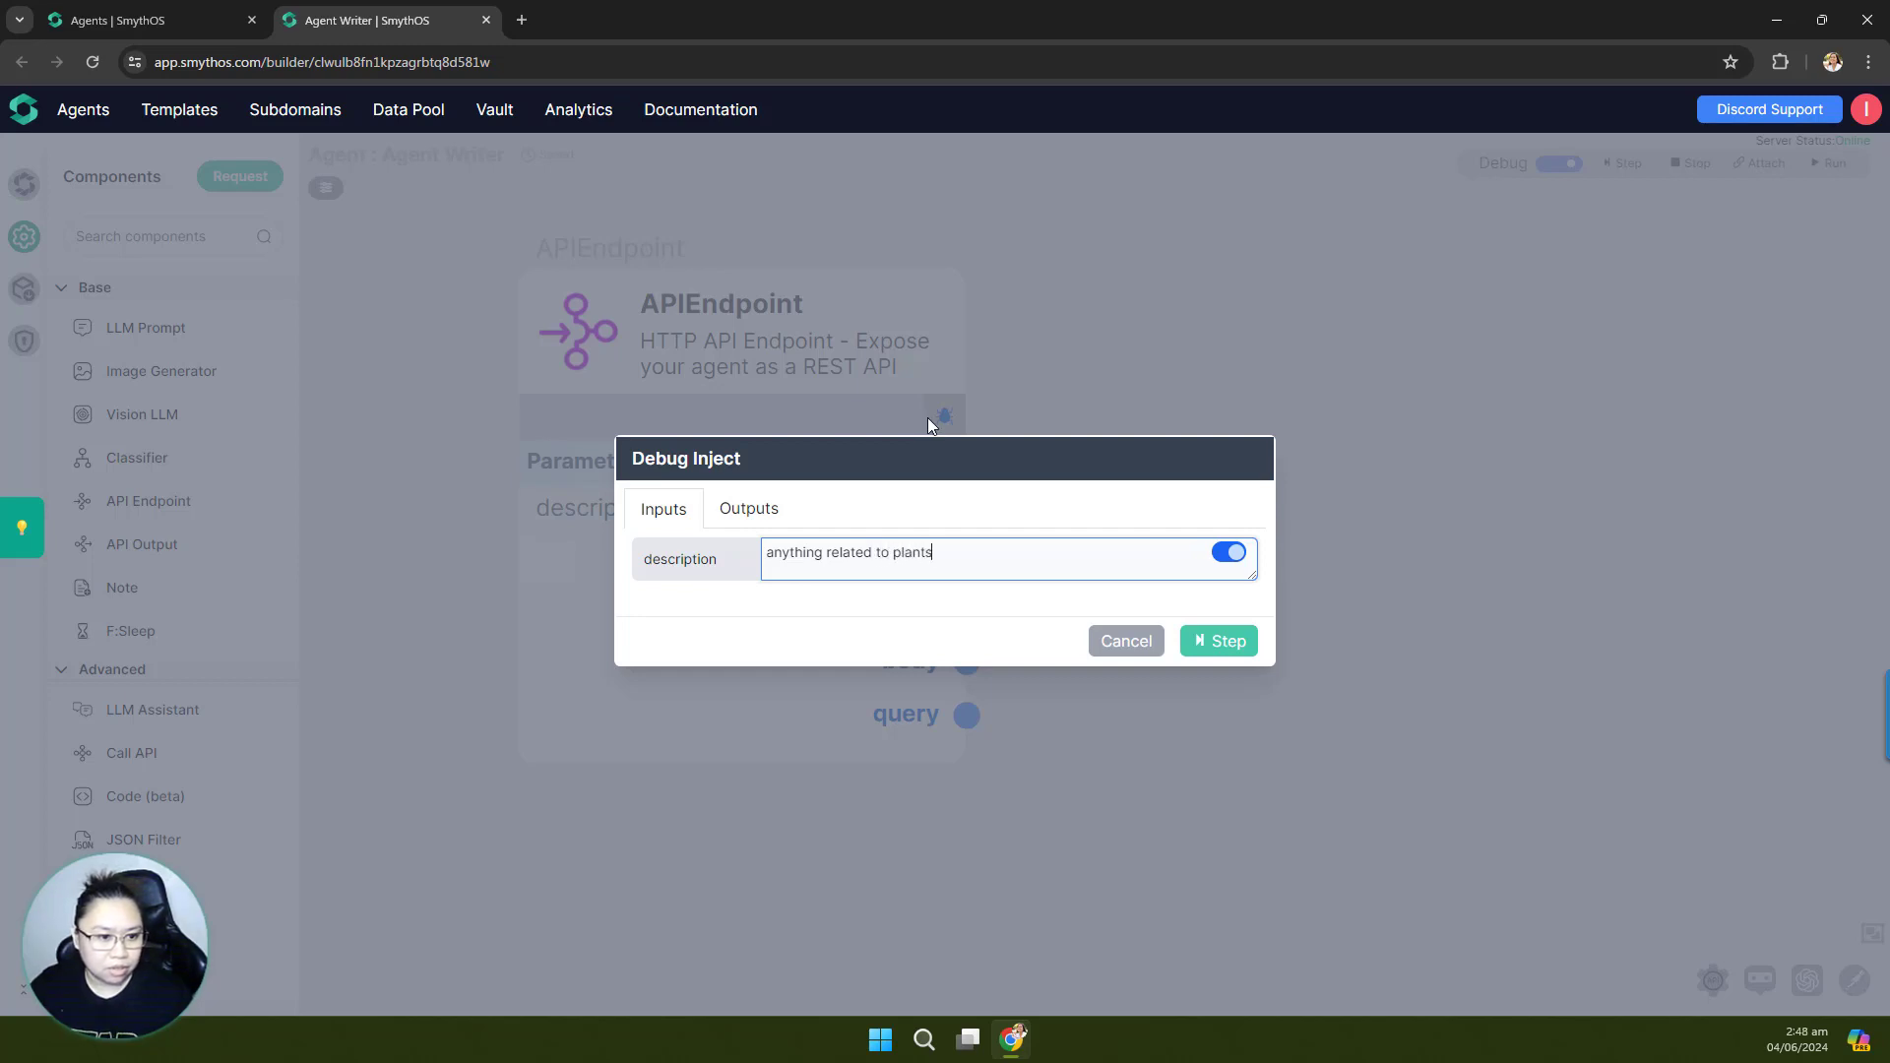
click(1226, 642)
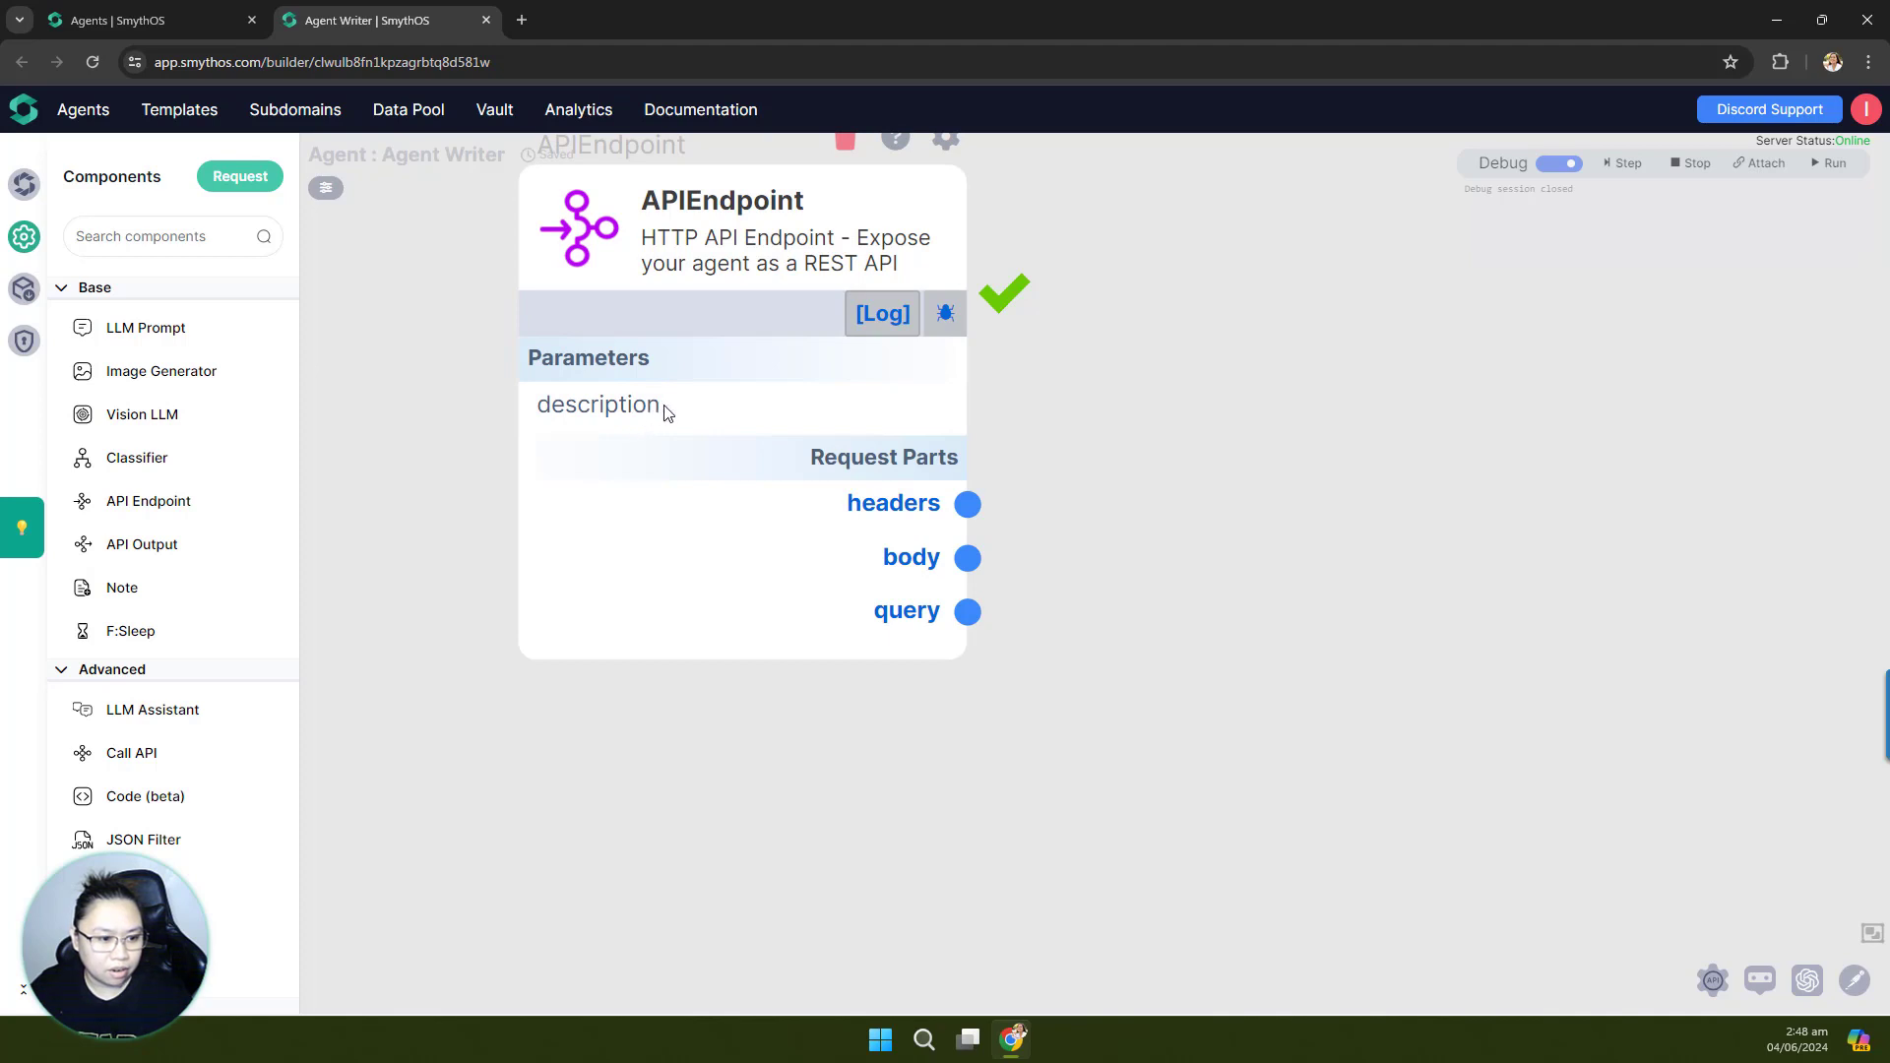
Step: Pin and enlarge the APIEndpoint's query output, examine its JSON structure and description value, and unpin it
mouse_move(913, 623)
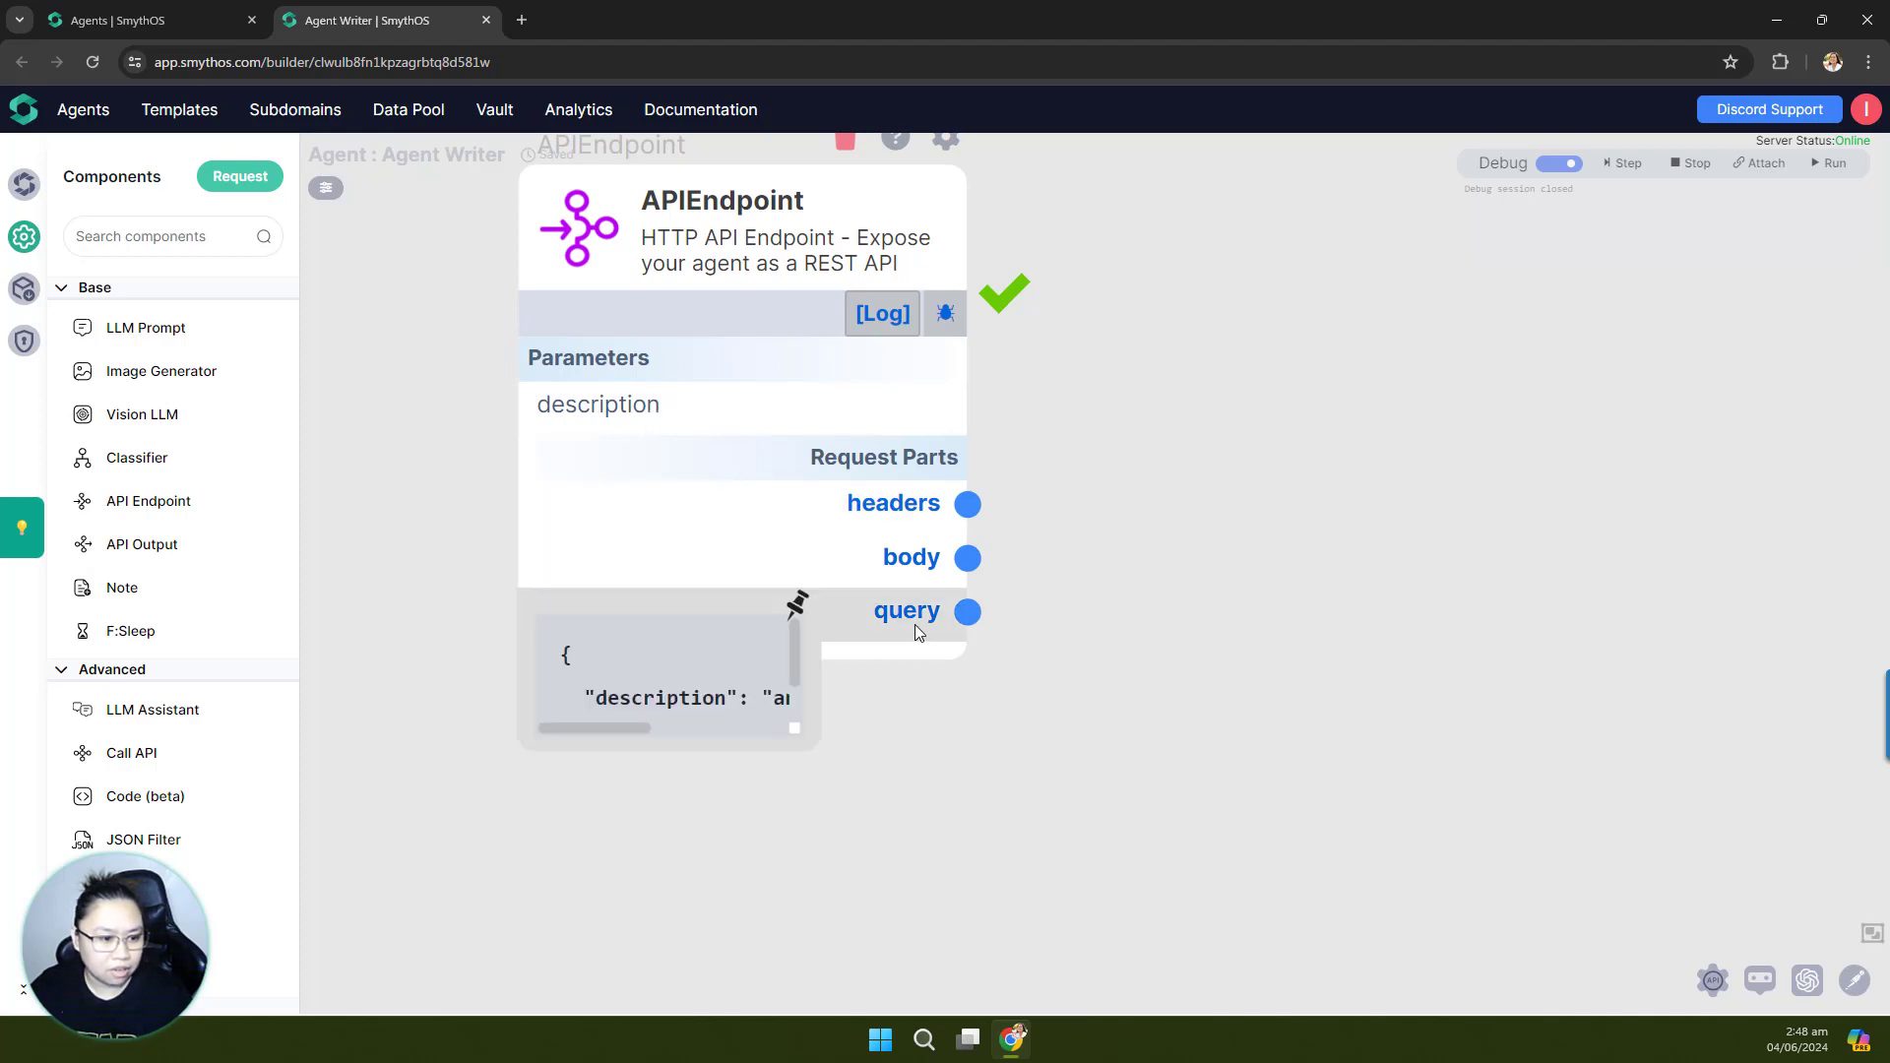
click(804, 603)
drag(797, 738, 1336, 819)
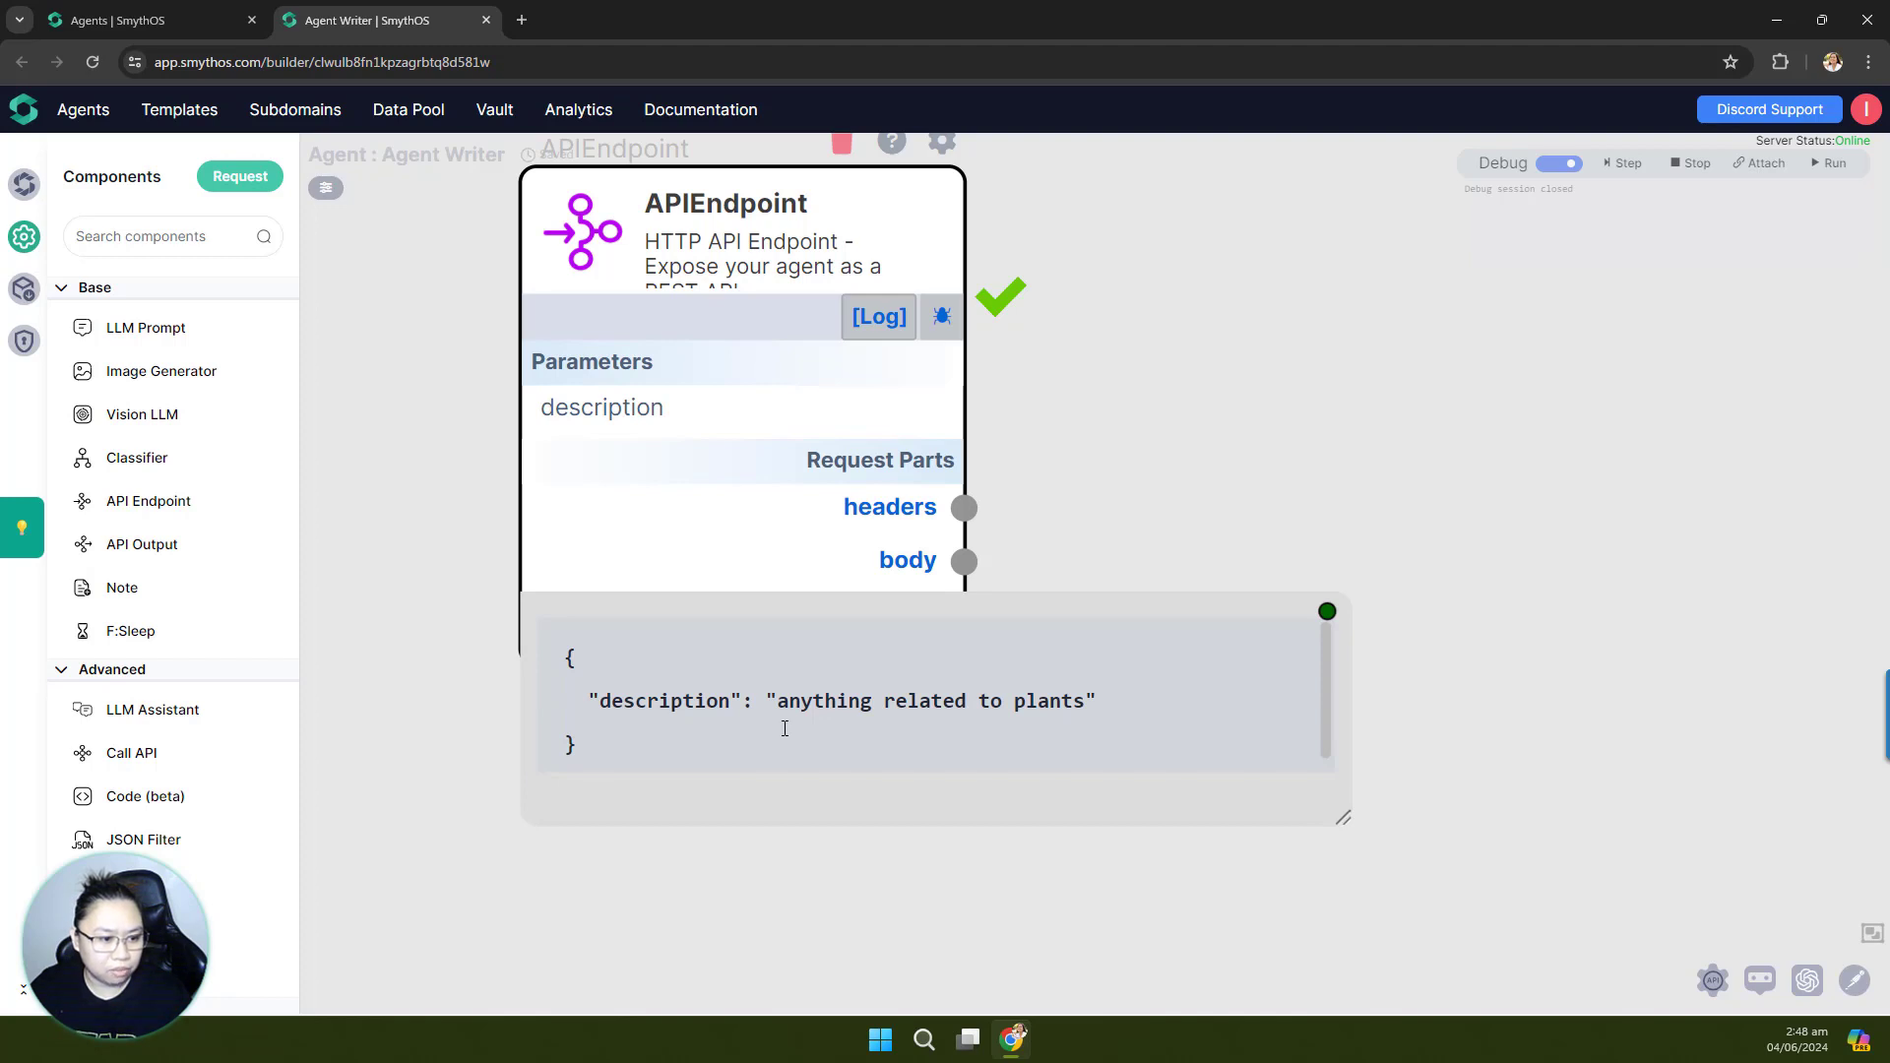
click(781, 697)
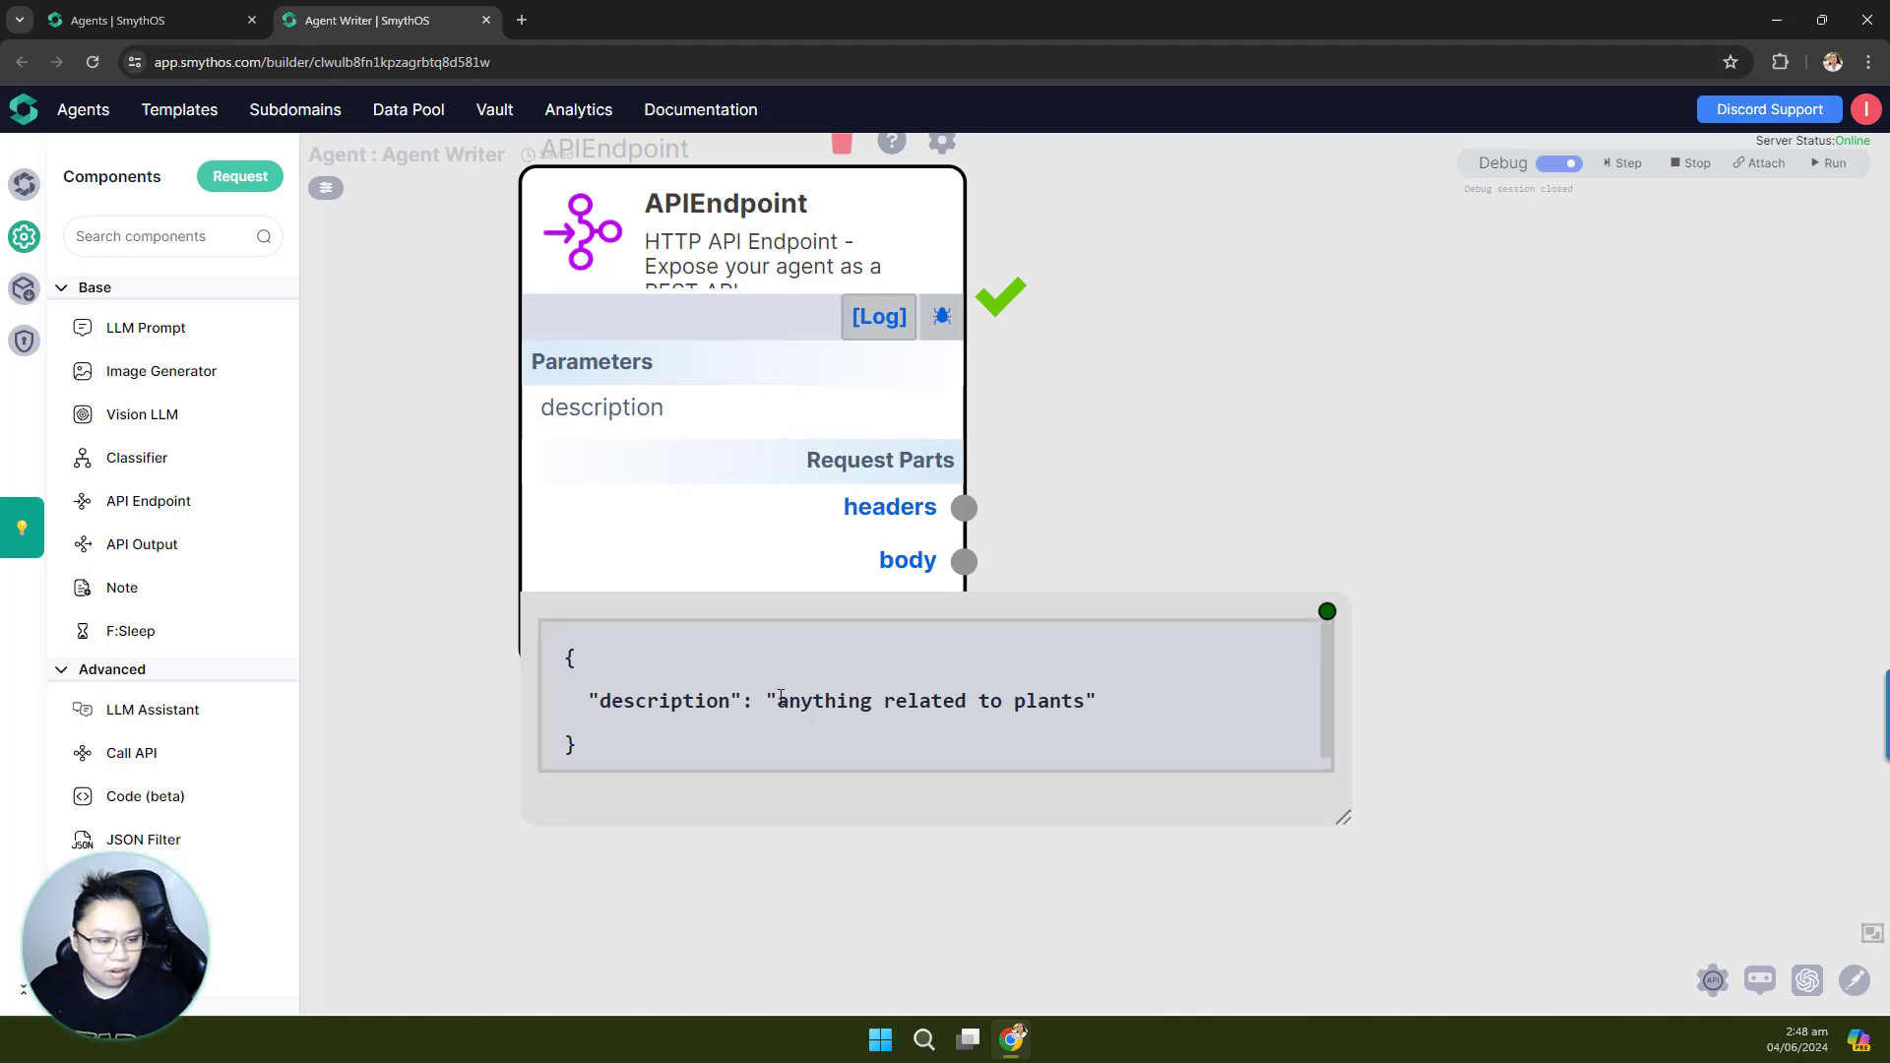
drag(804, 693, 1087, 697)
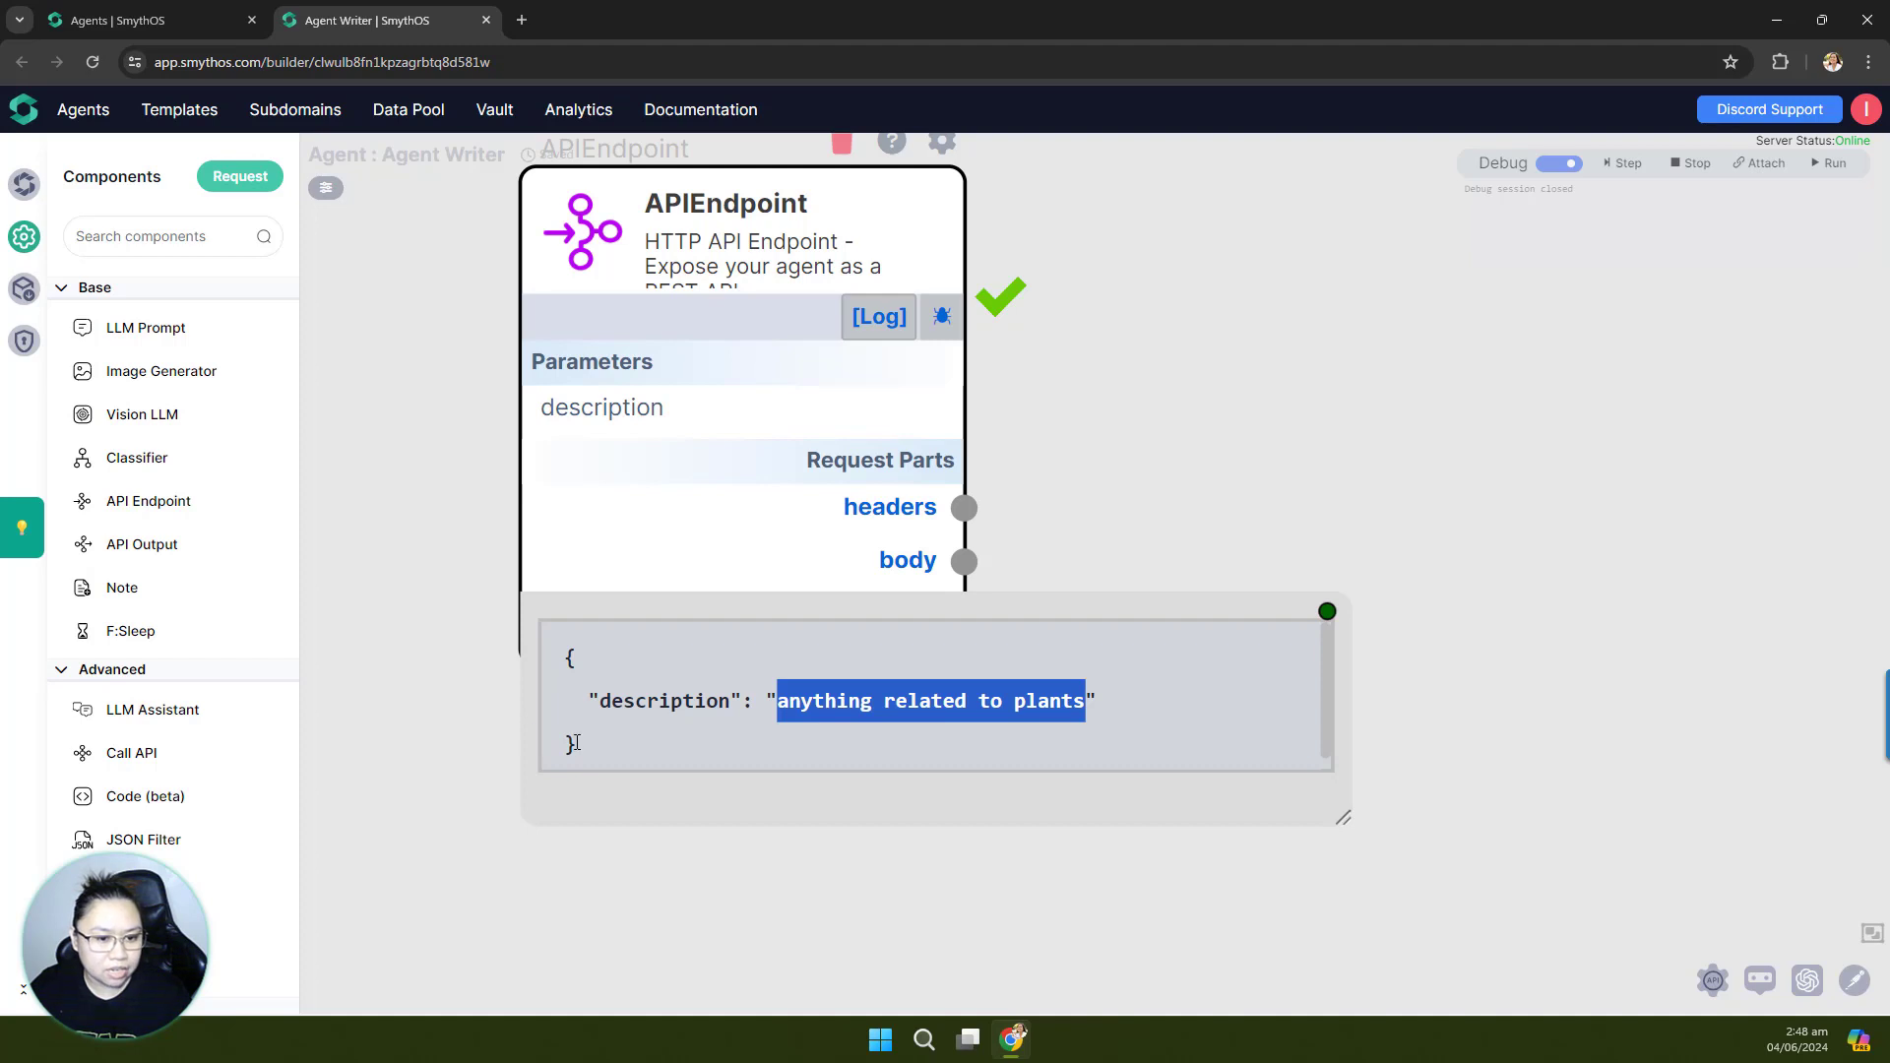
click(575, 697)
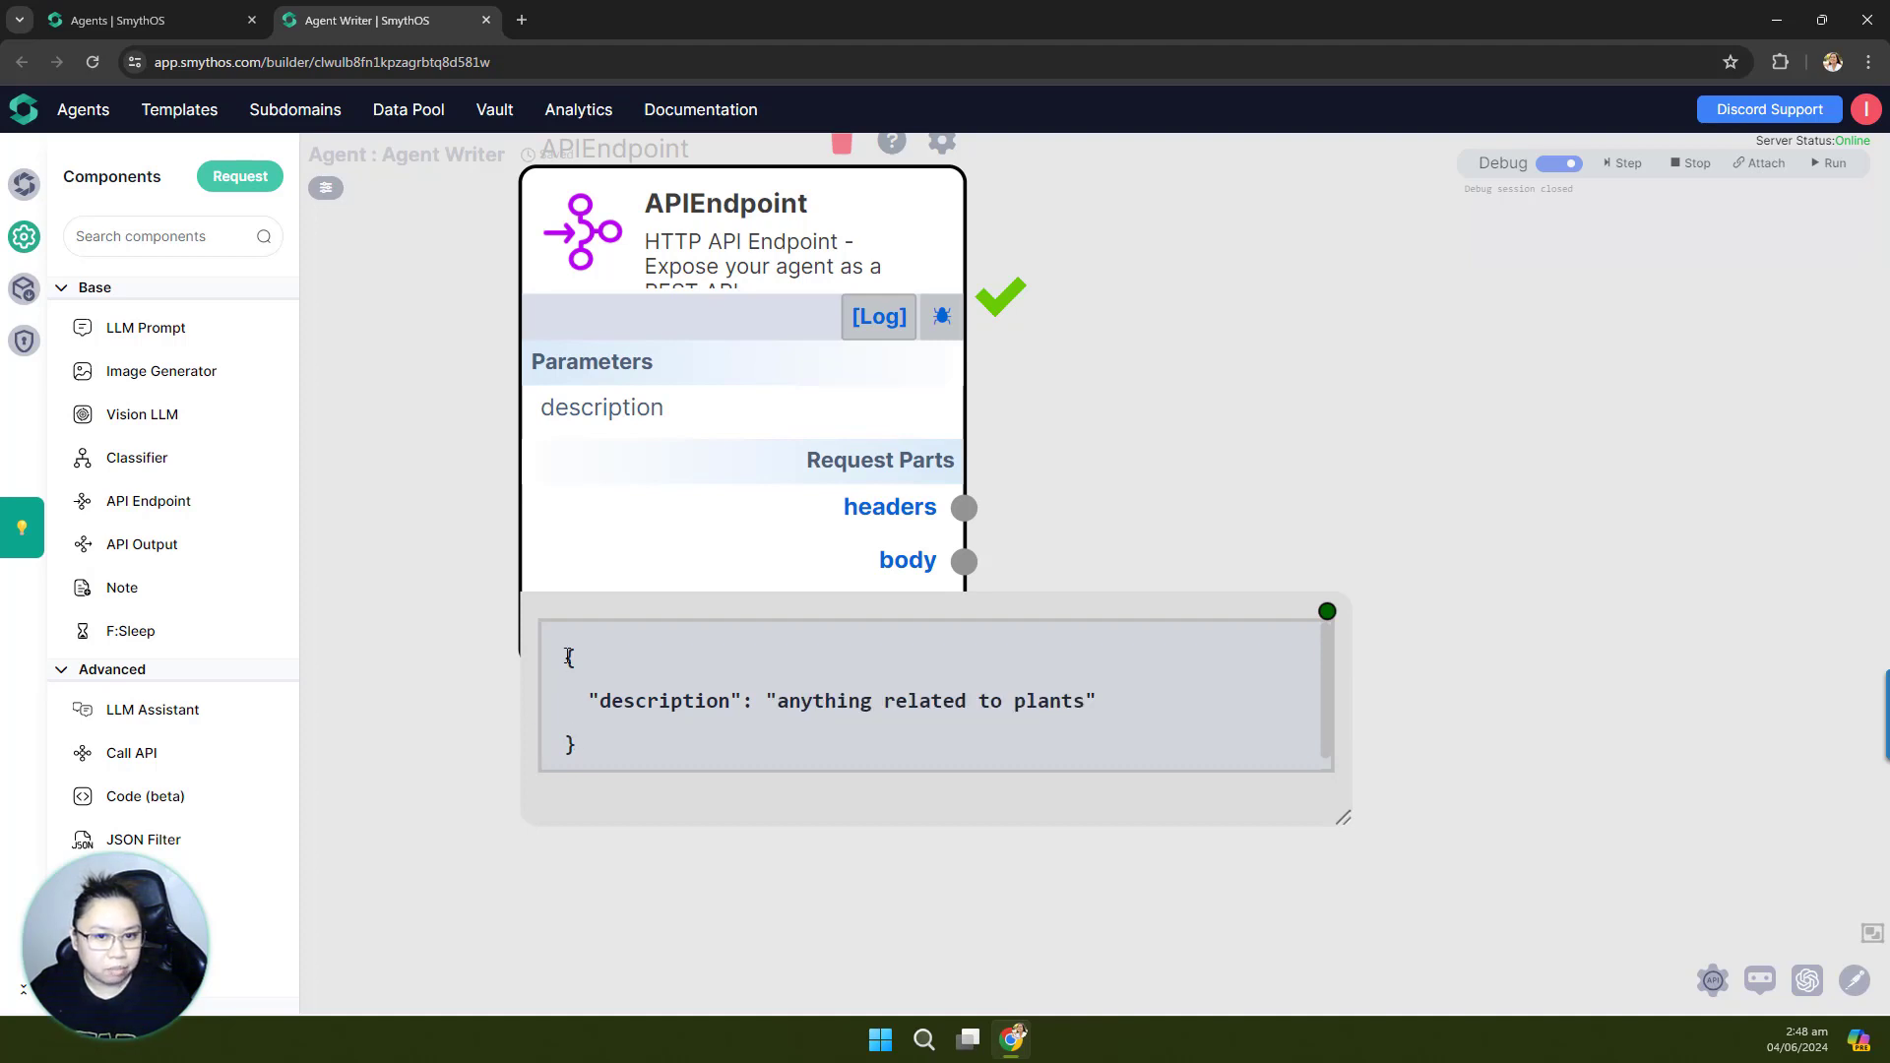
drag(569, 657, 588, 746)
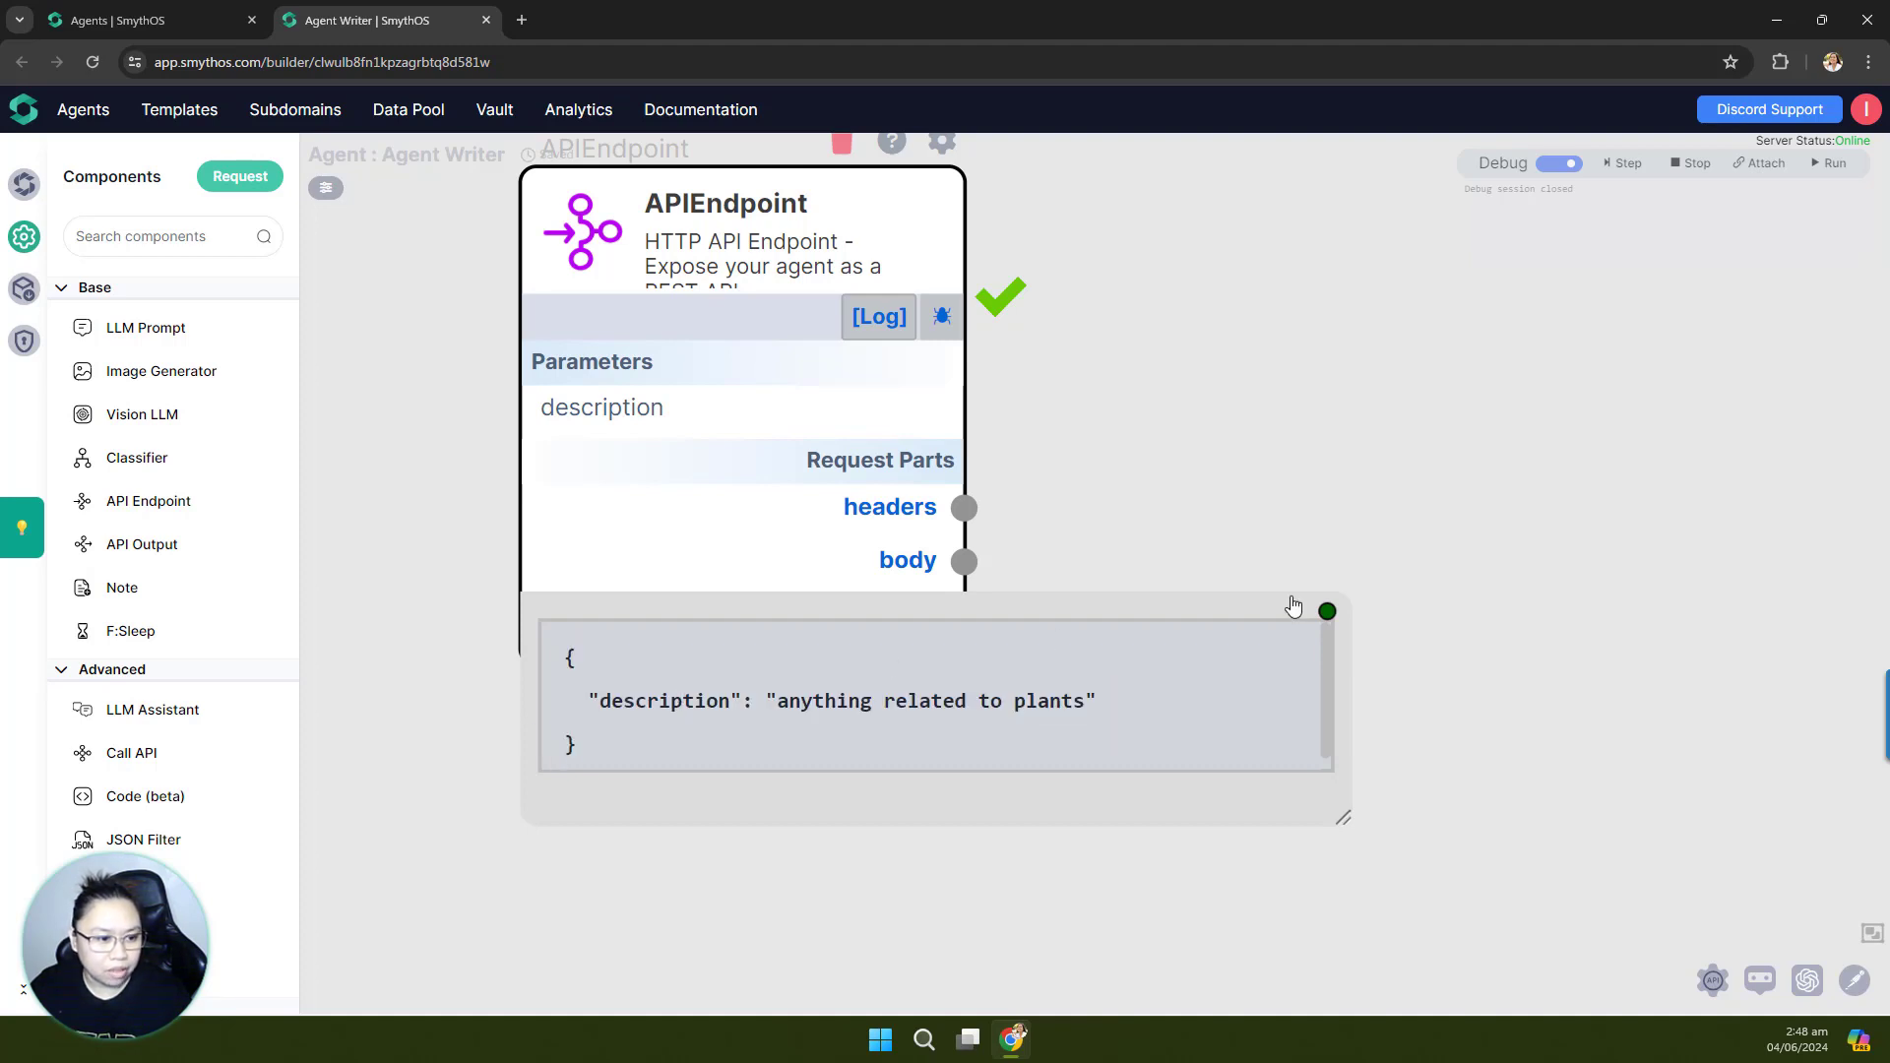
click(1326, 611)
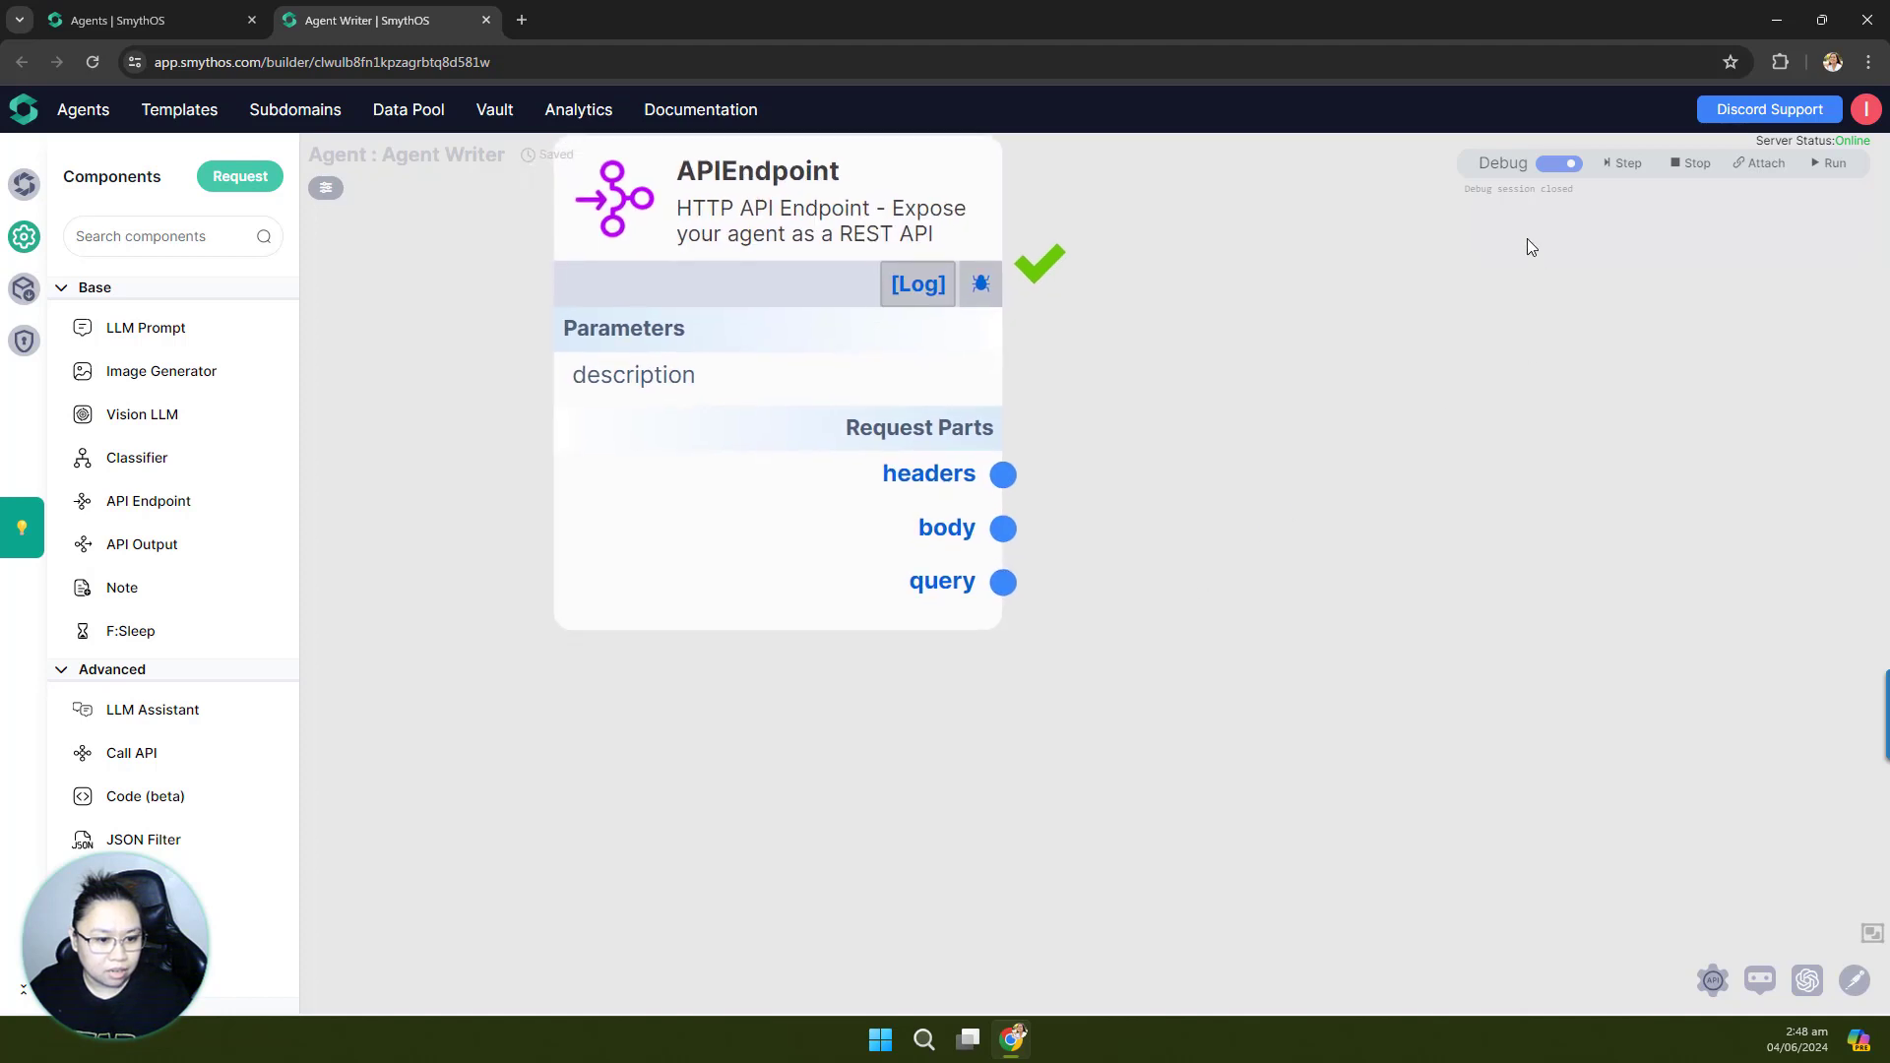
Step: Pin and enlarge the query output again, copy its whole JSON content, and unpin it
mouse_move(876, 600)
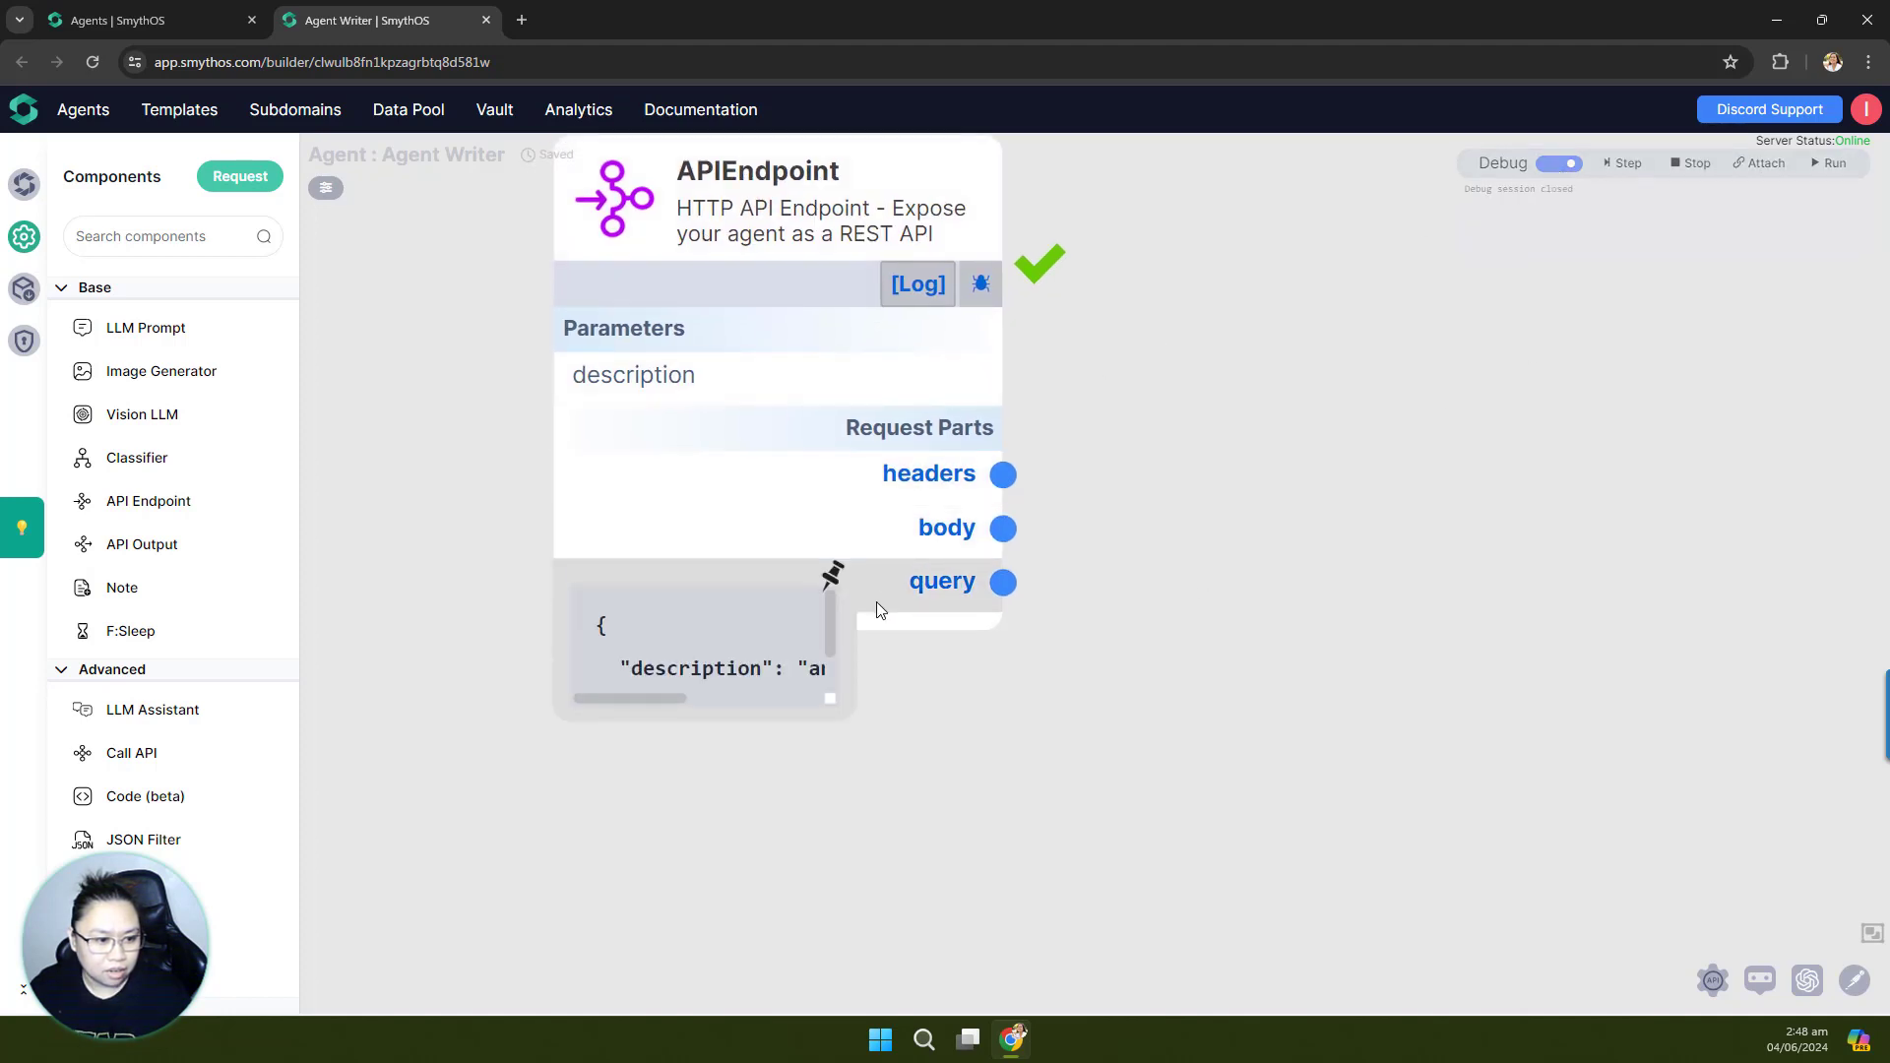
click(832, 579)
drag(845, 714, 1341, 839)
drag(635, 729, 571, 627)
key(ctrl+c)
click(1325, 582)
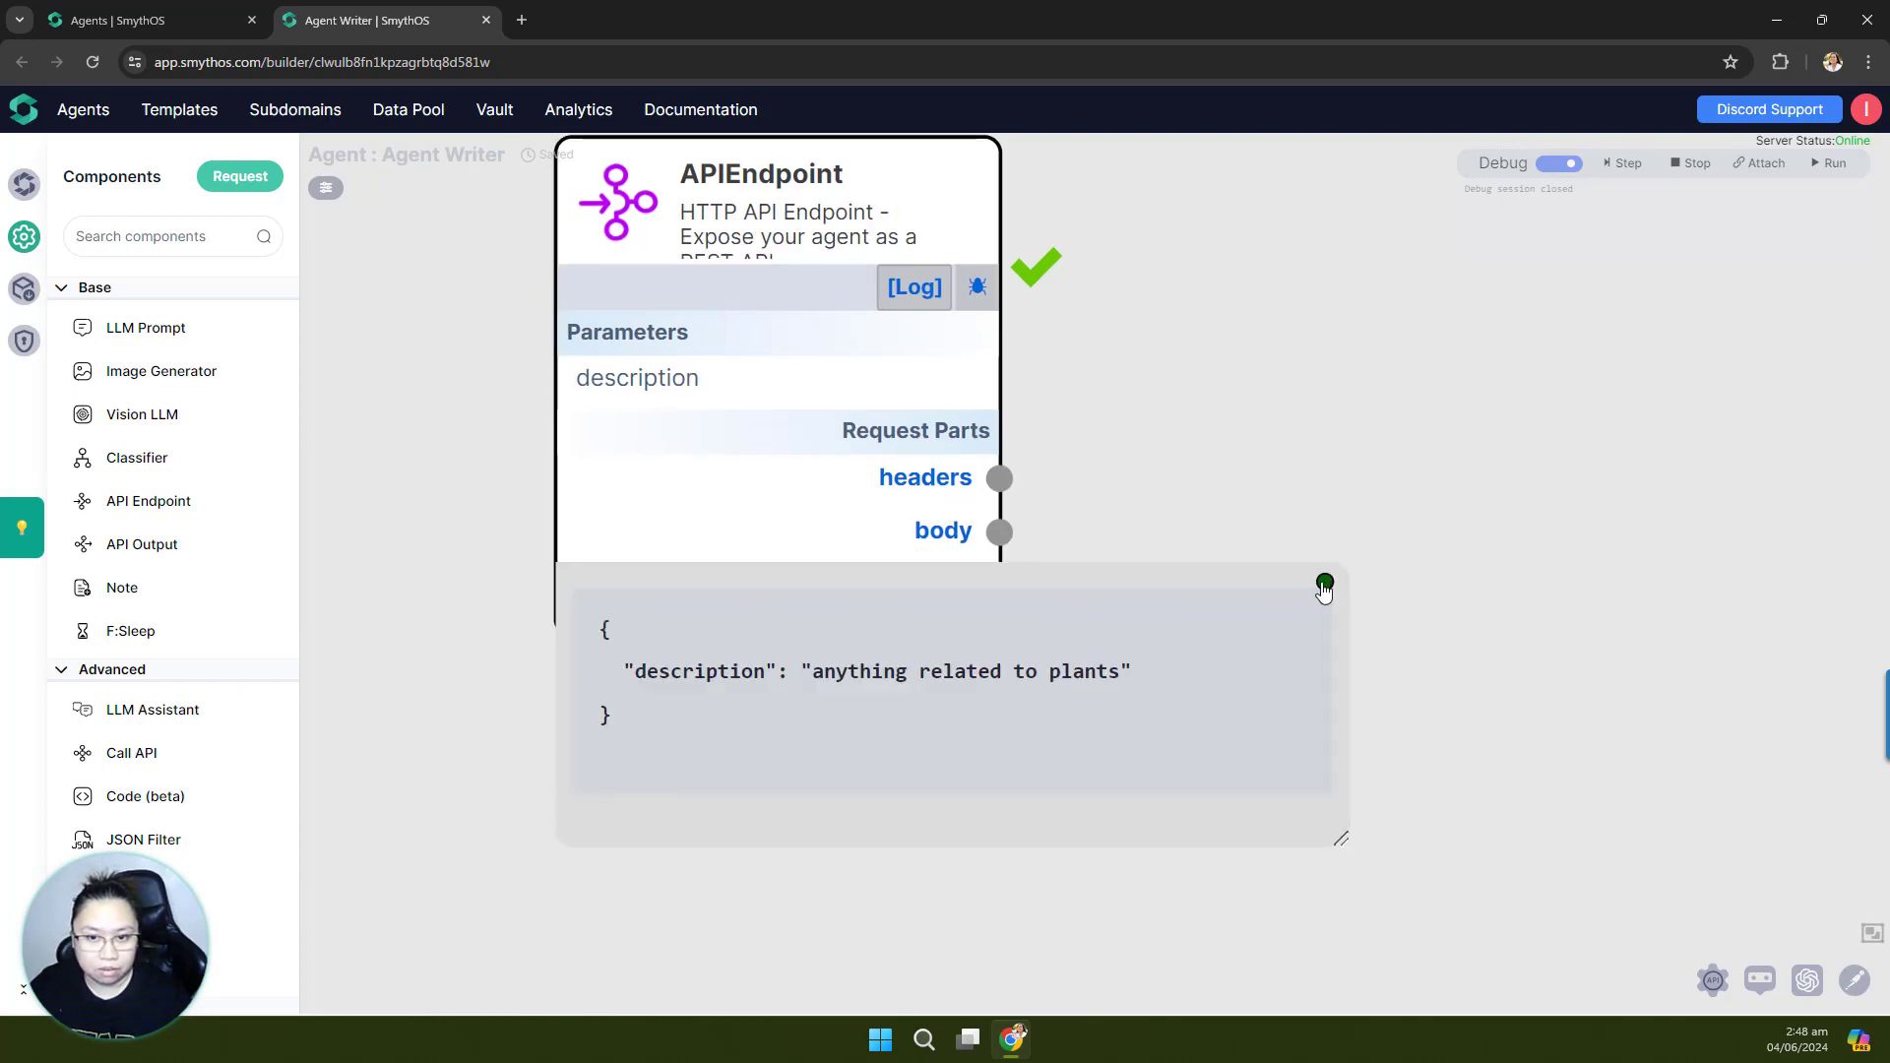
Step: Add a Note beside the APIEndpoint with the copied query JSON as its description, and turn off debug mode
drag(93, 601, 1236, 422)
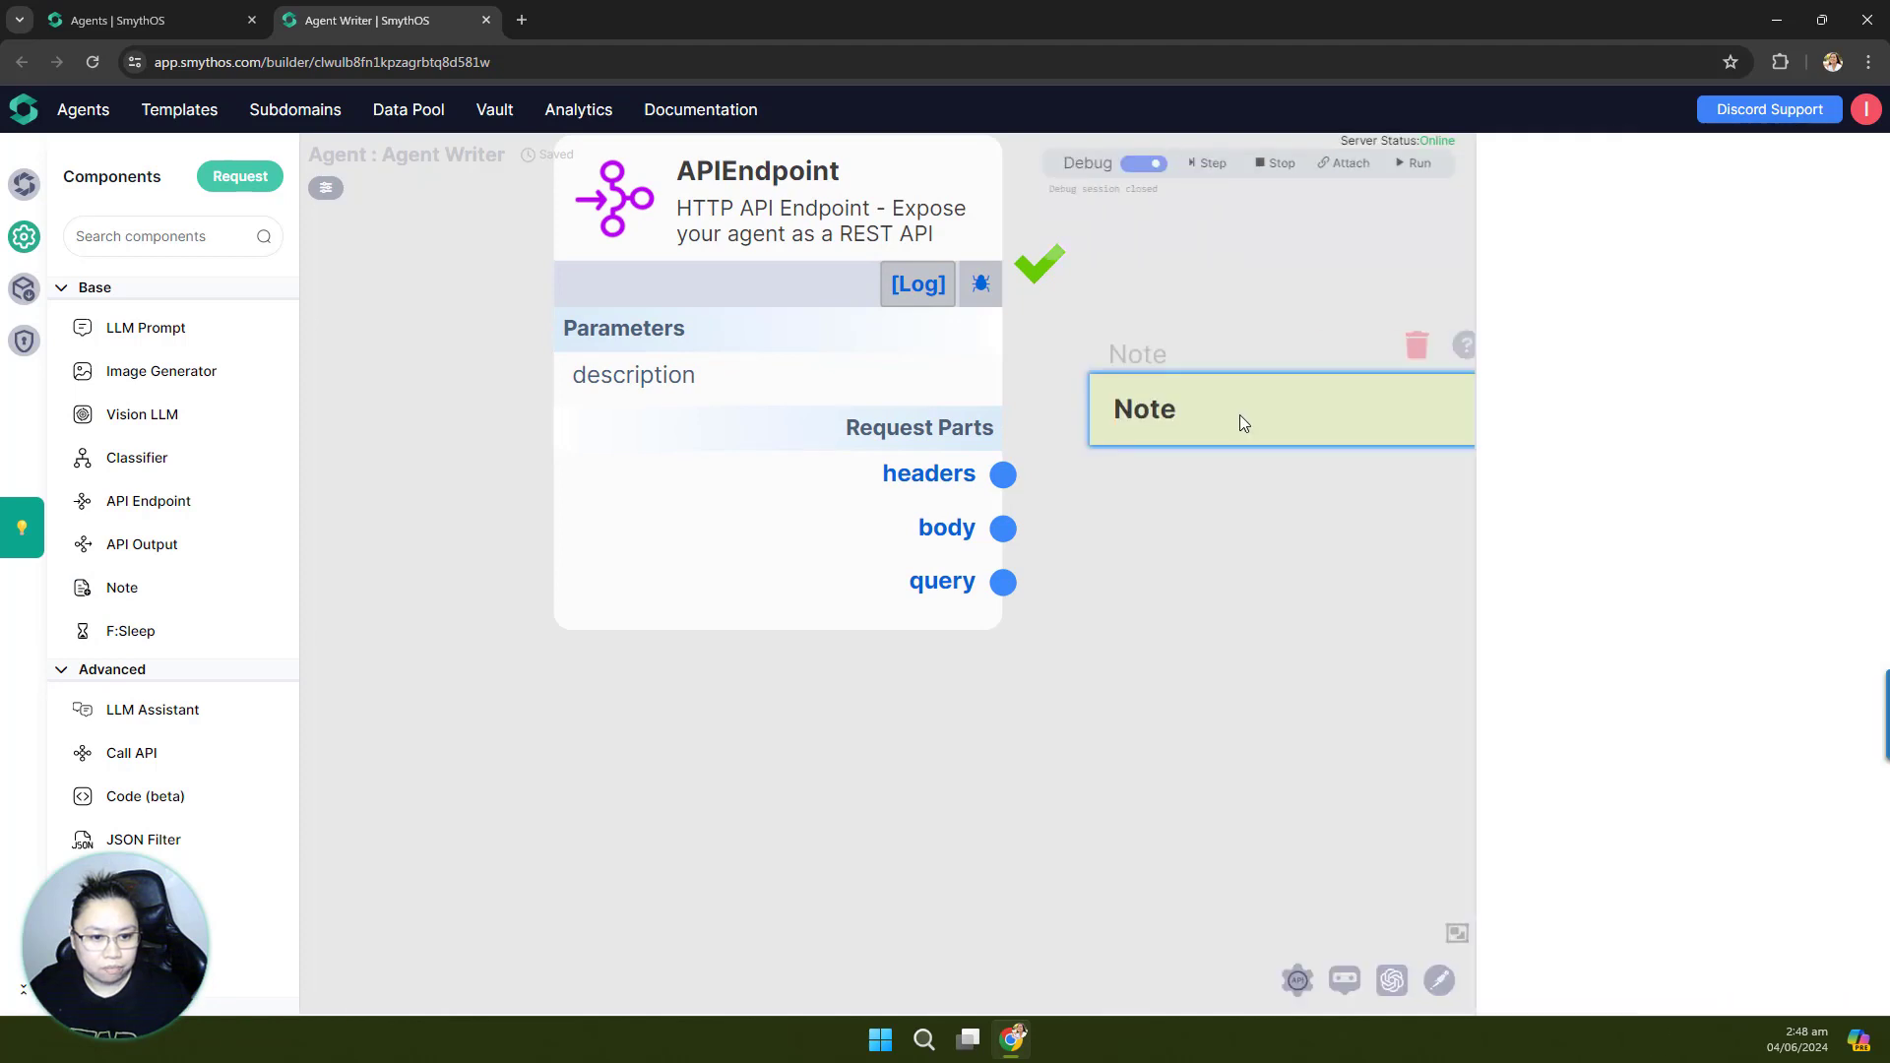
click(1484, 300)
key(ctrl+v)
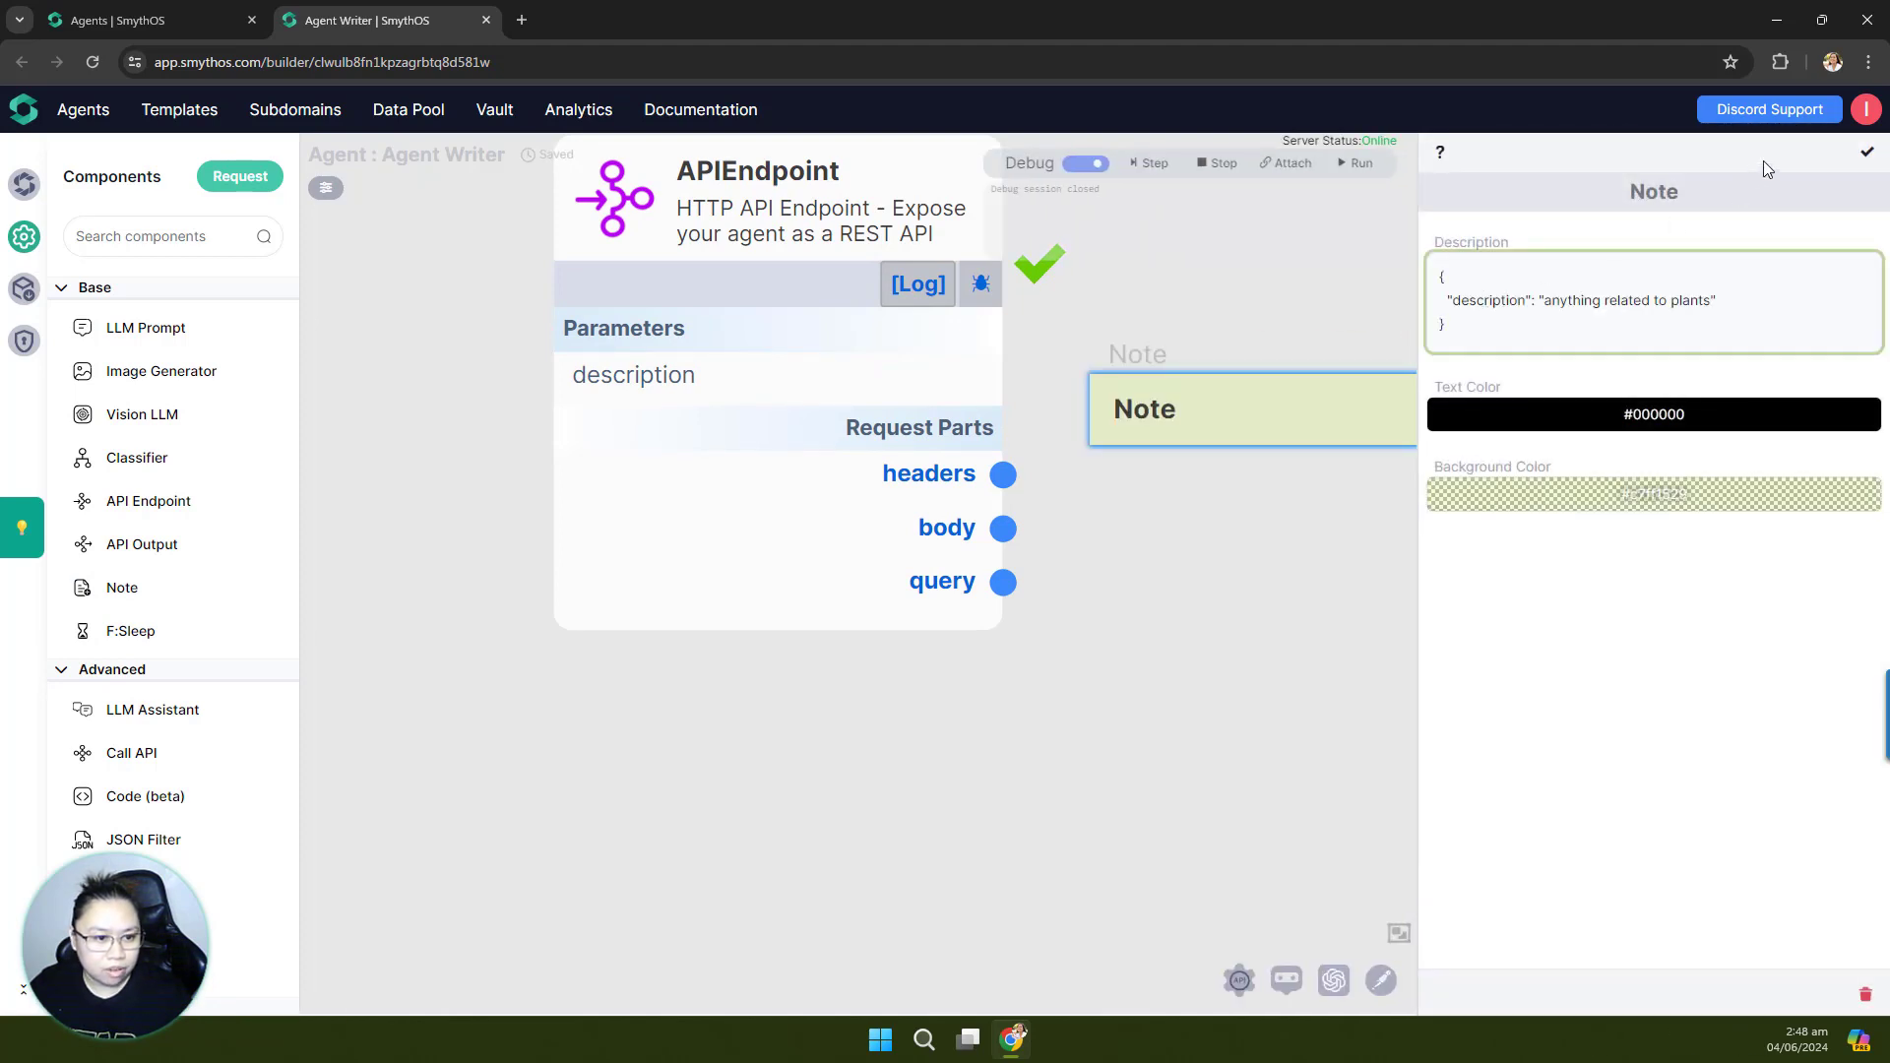
click(1866, 151)
drag(1117, 439, 1236, 382)
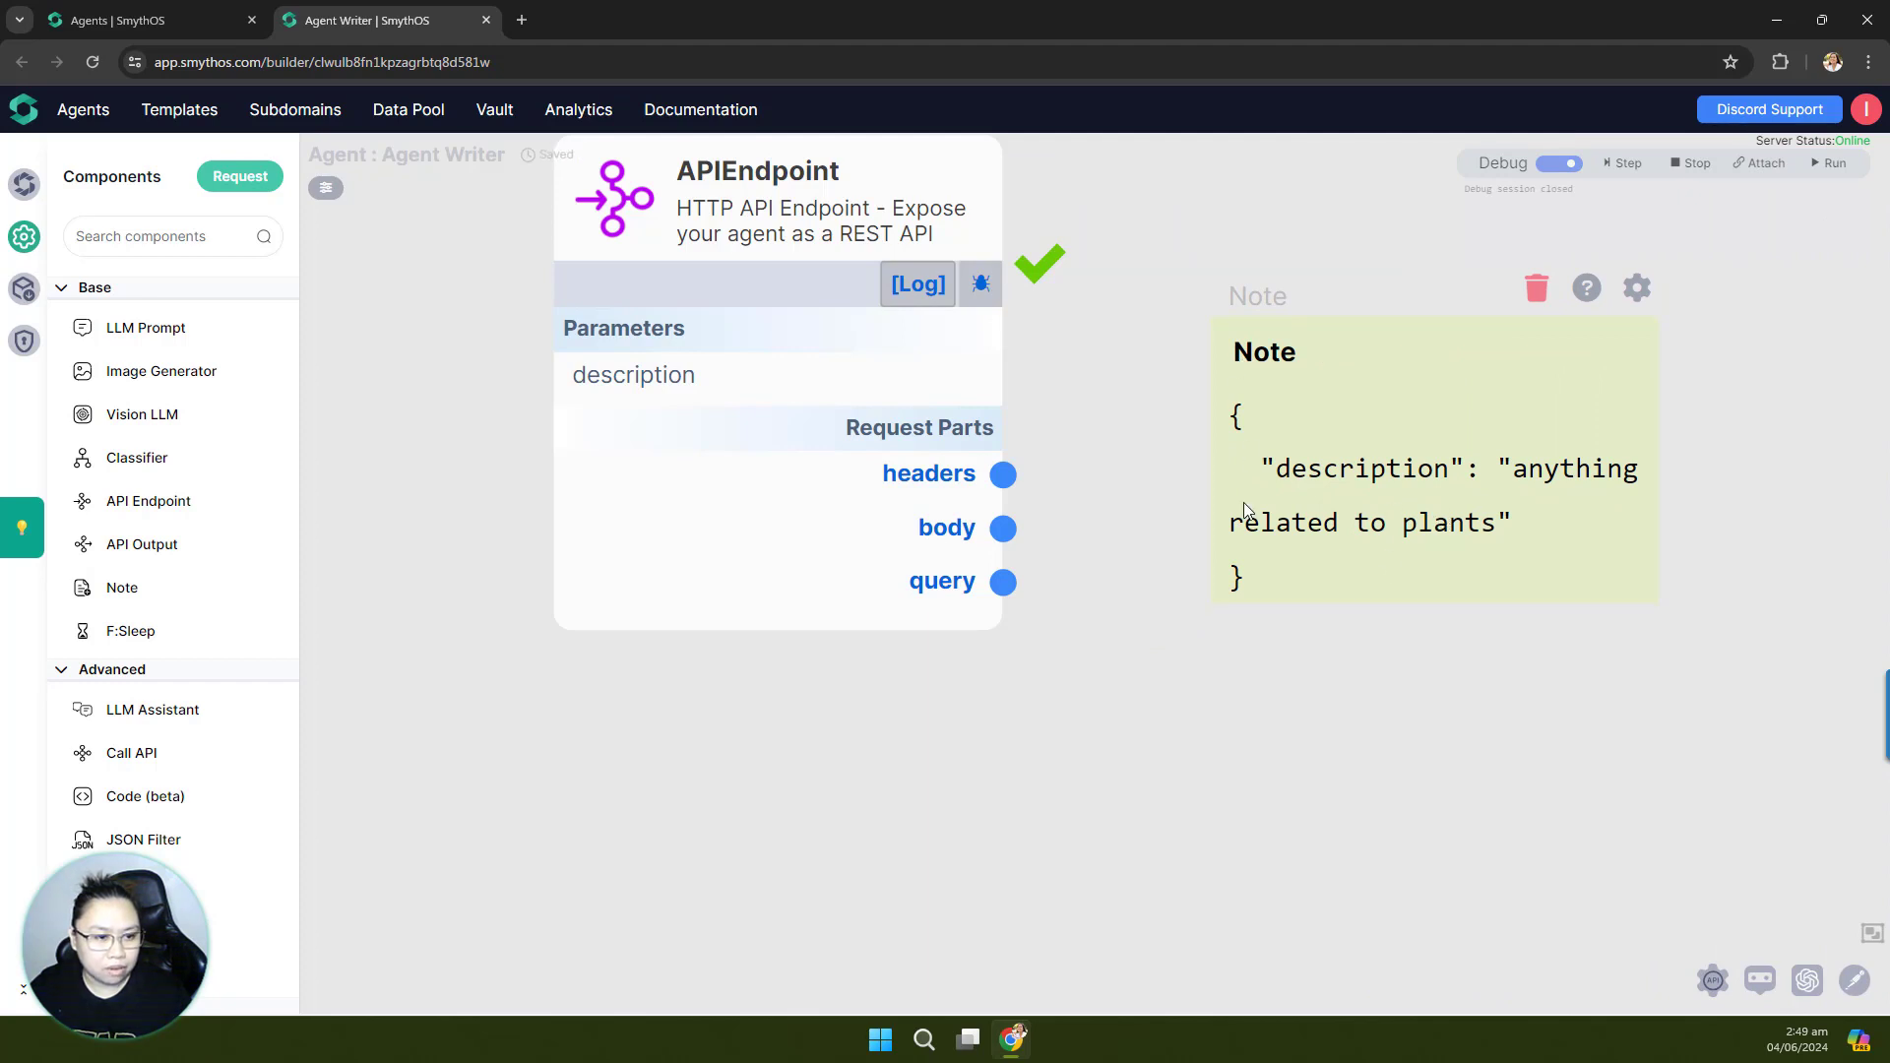
click(1559, 167)
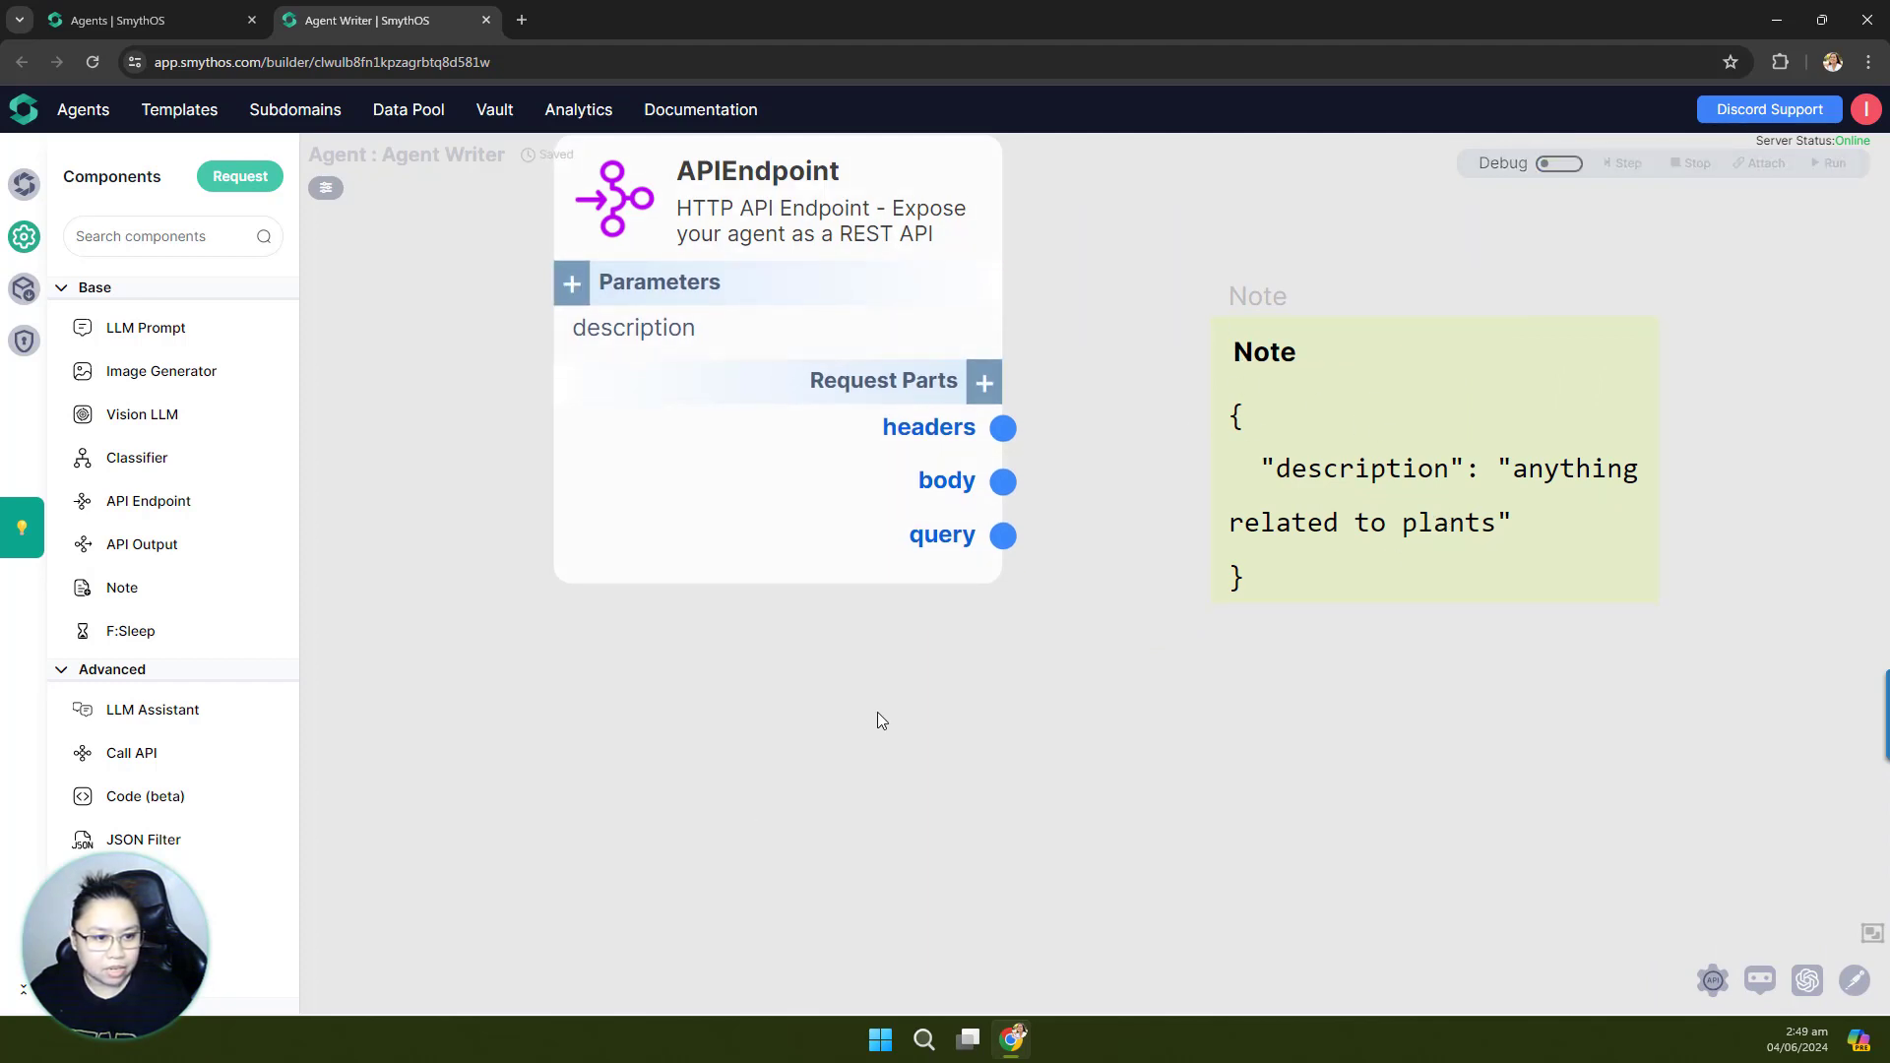
Step: Add an output named query.description to the APIEndpoint's Request Parts and save it
click(984, 391)
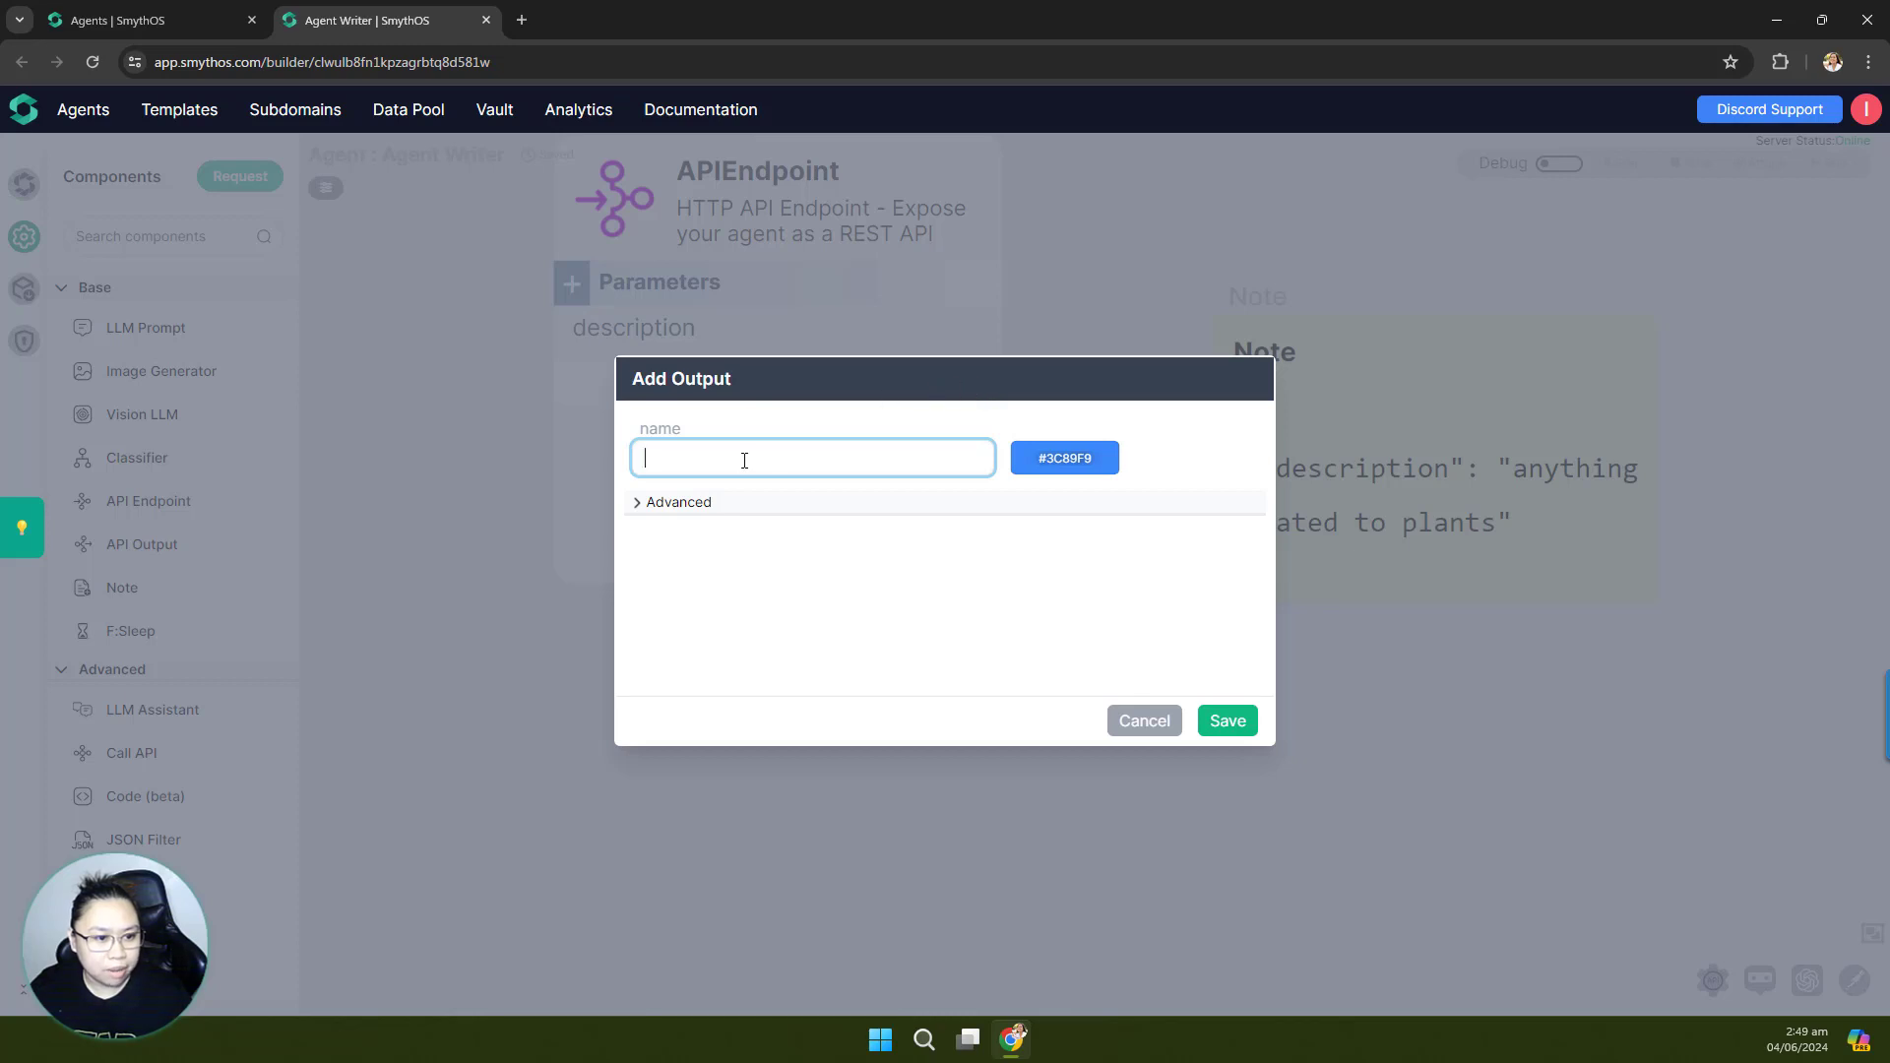
click(1120, 720)
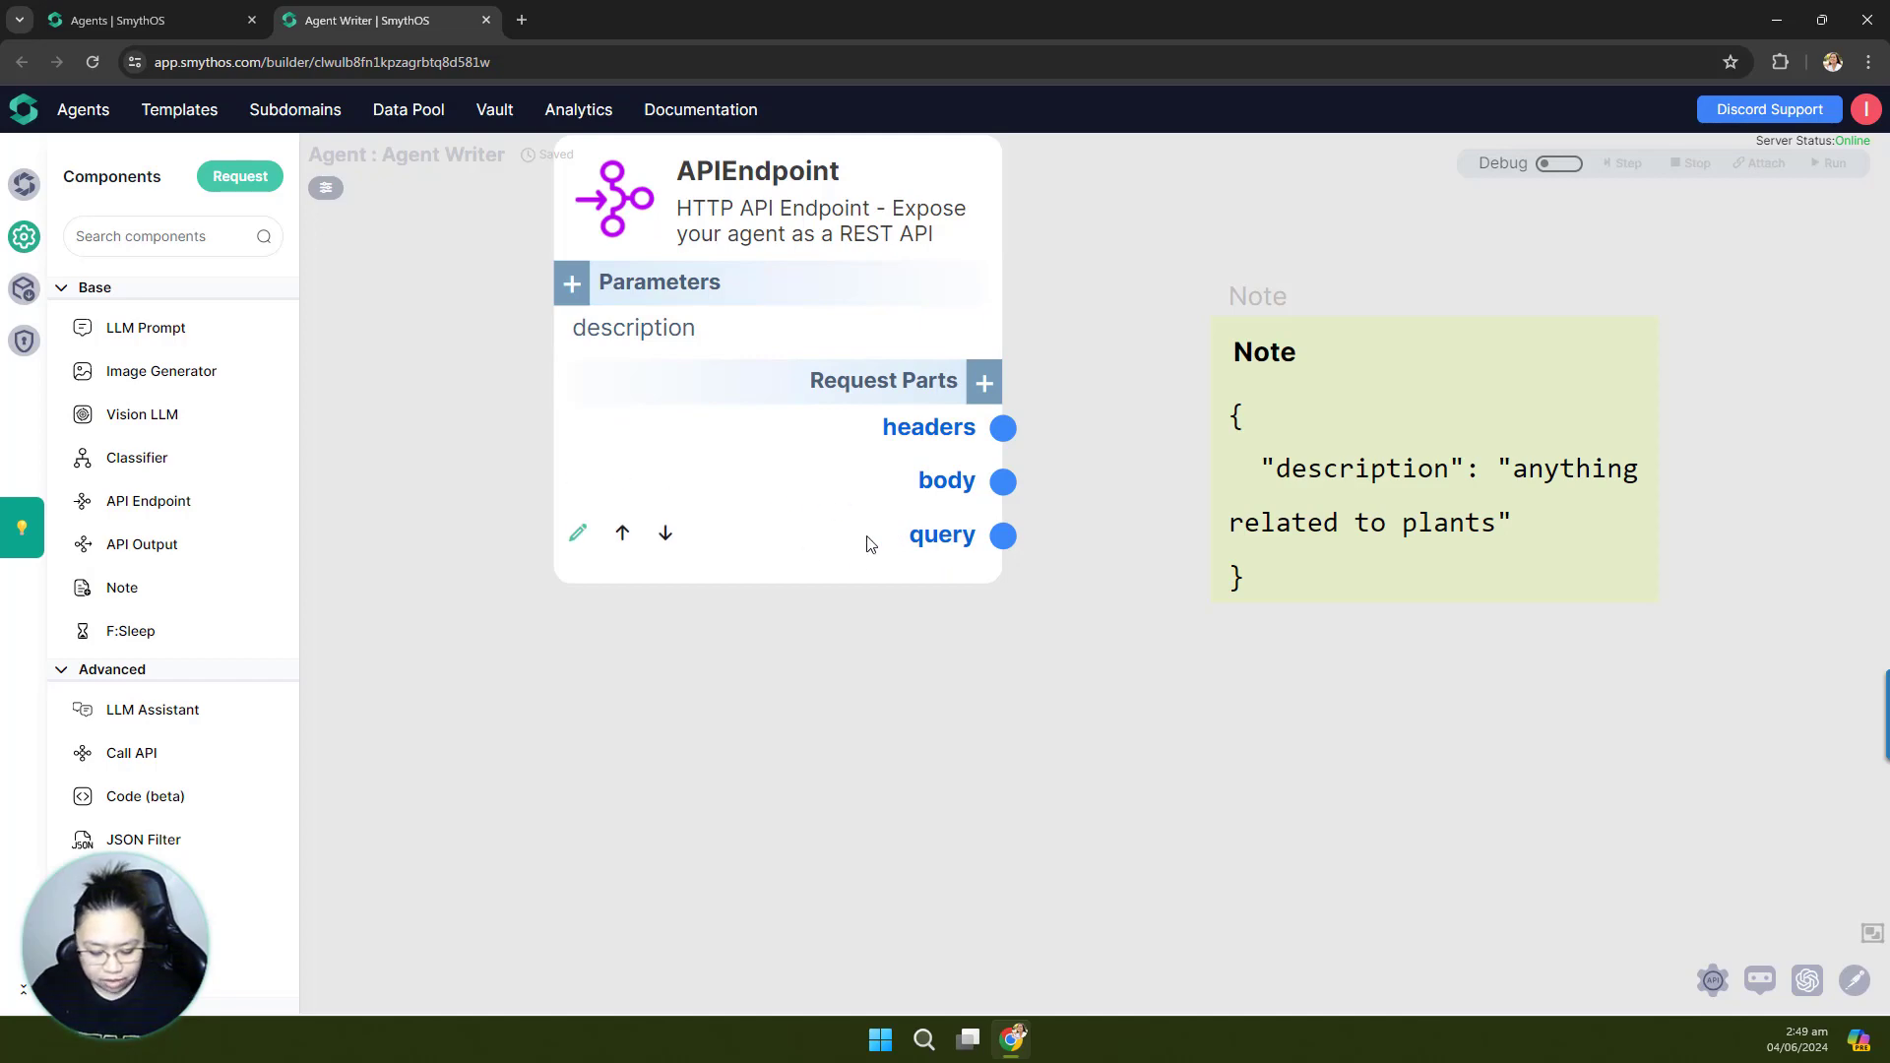
click(984, 392)
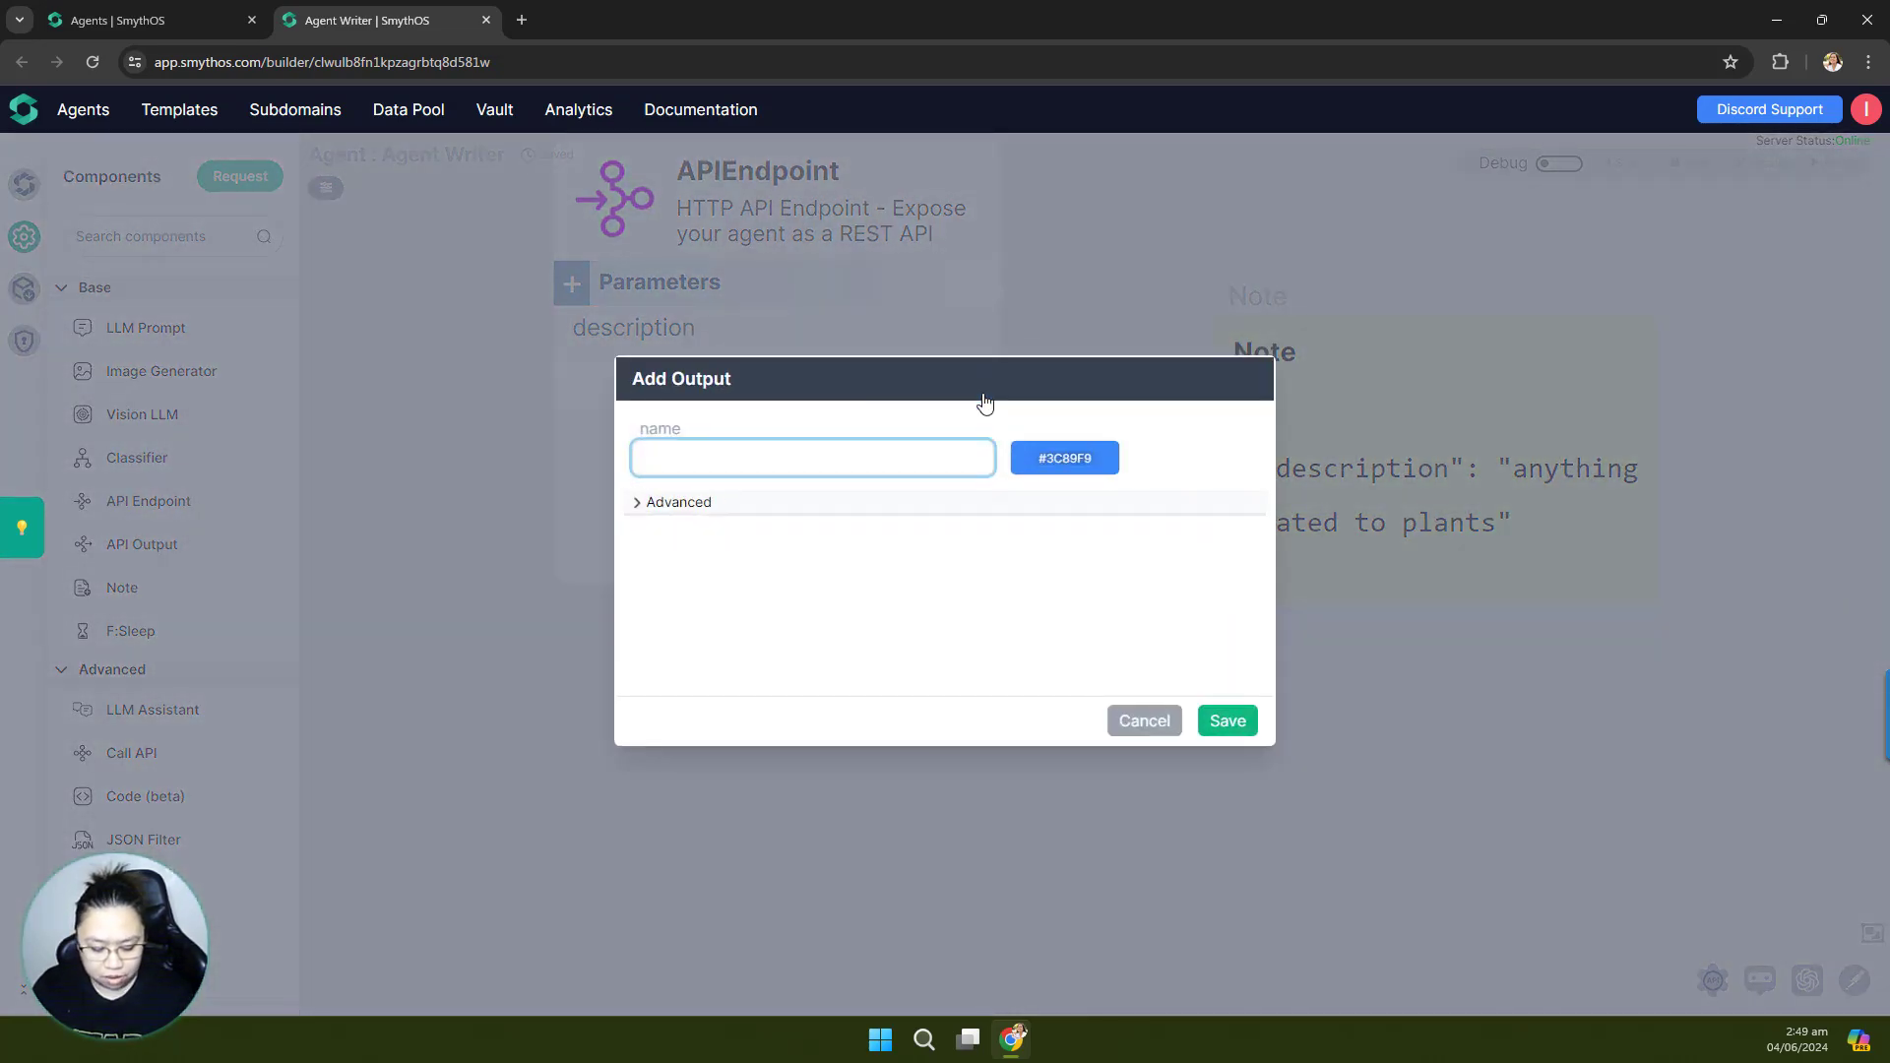
click(716, 456)
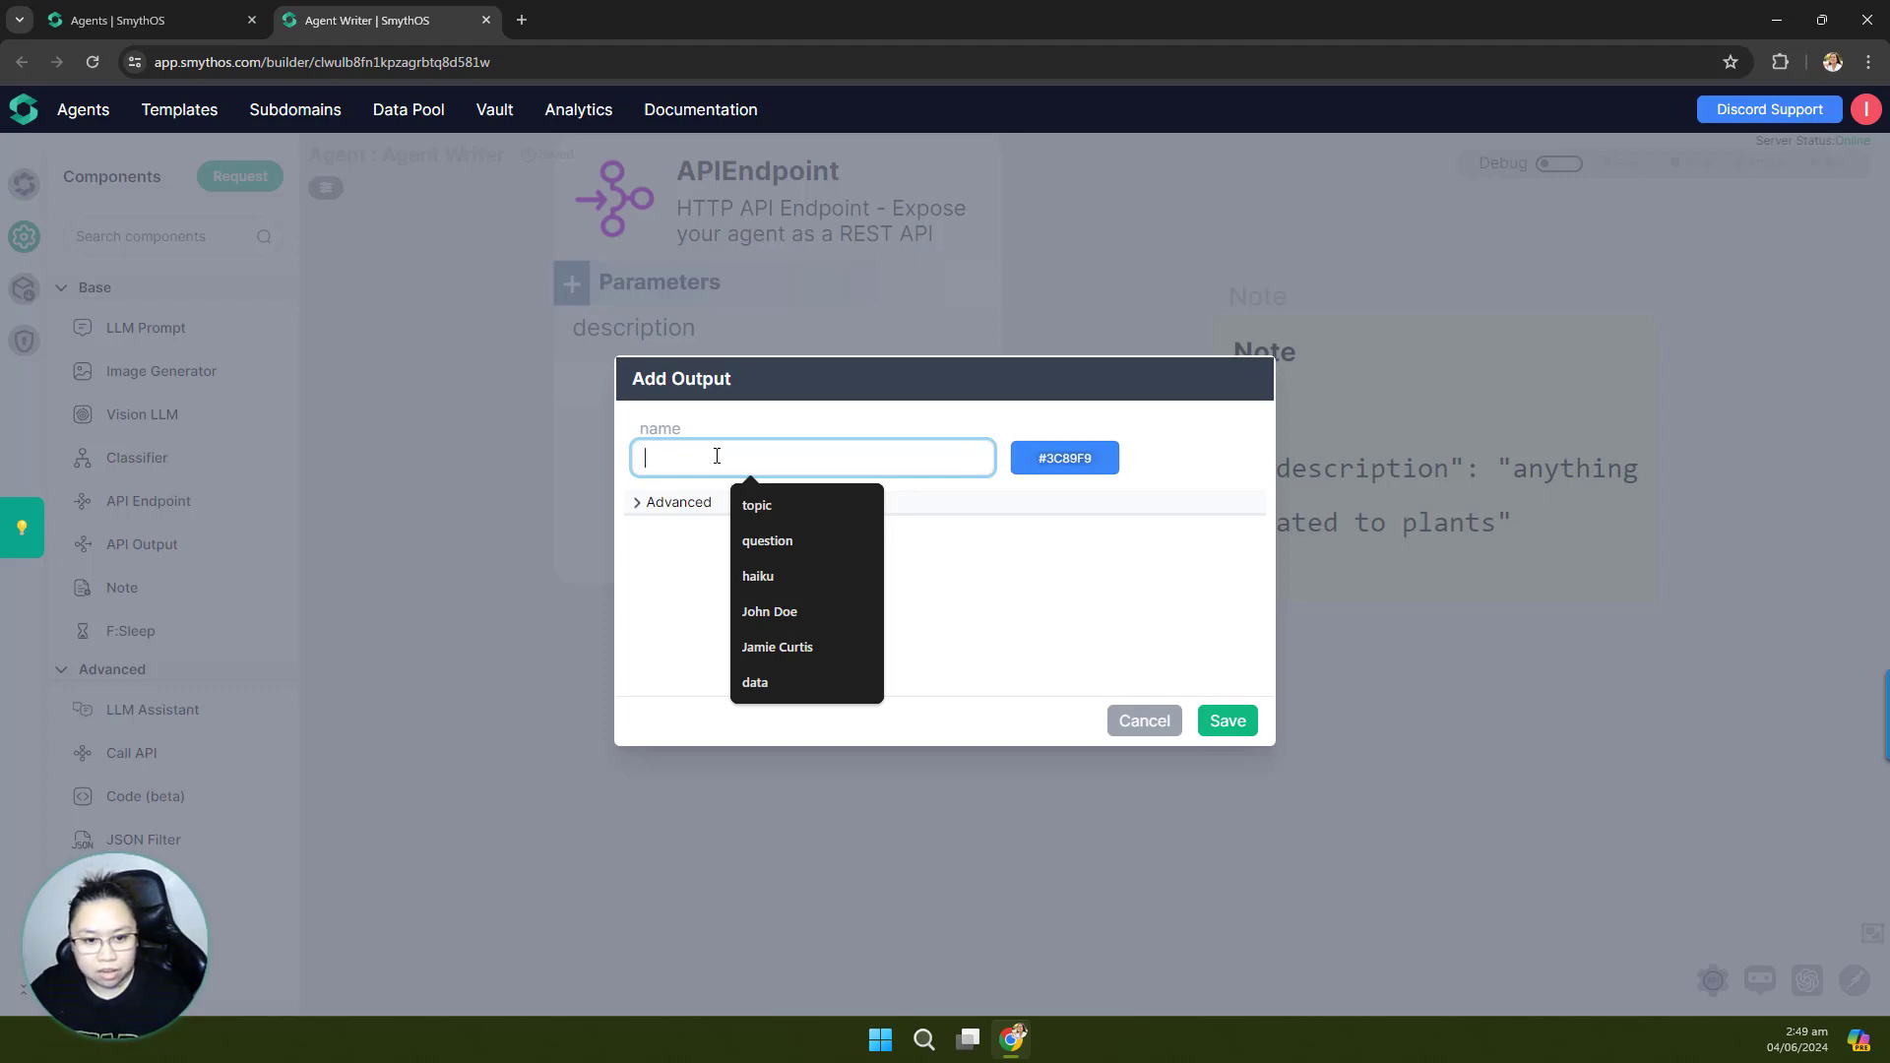
text(query.)
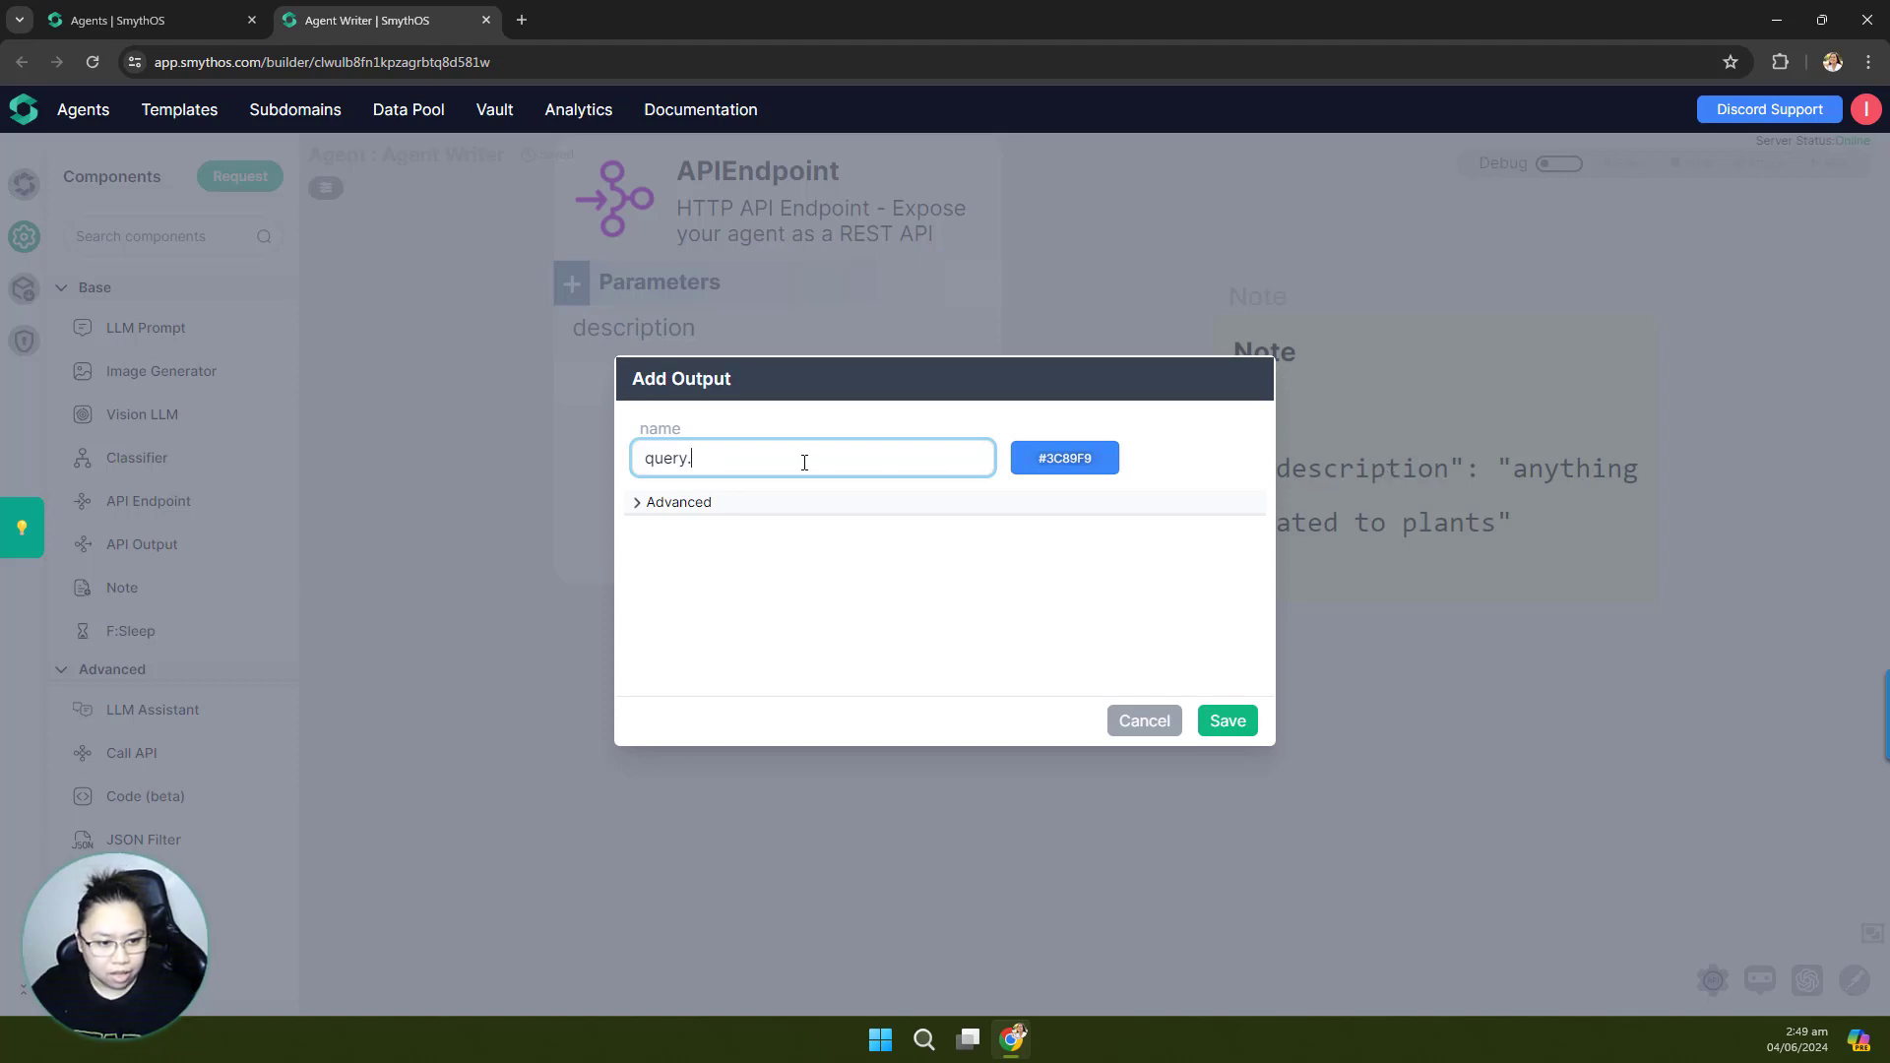
text(description)
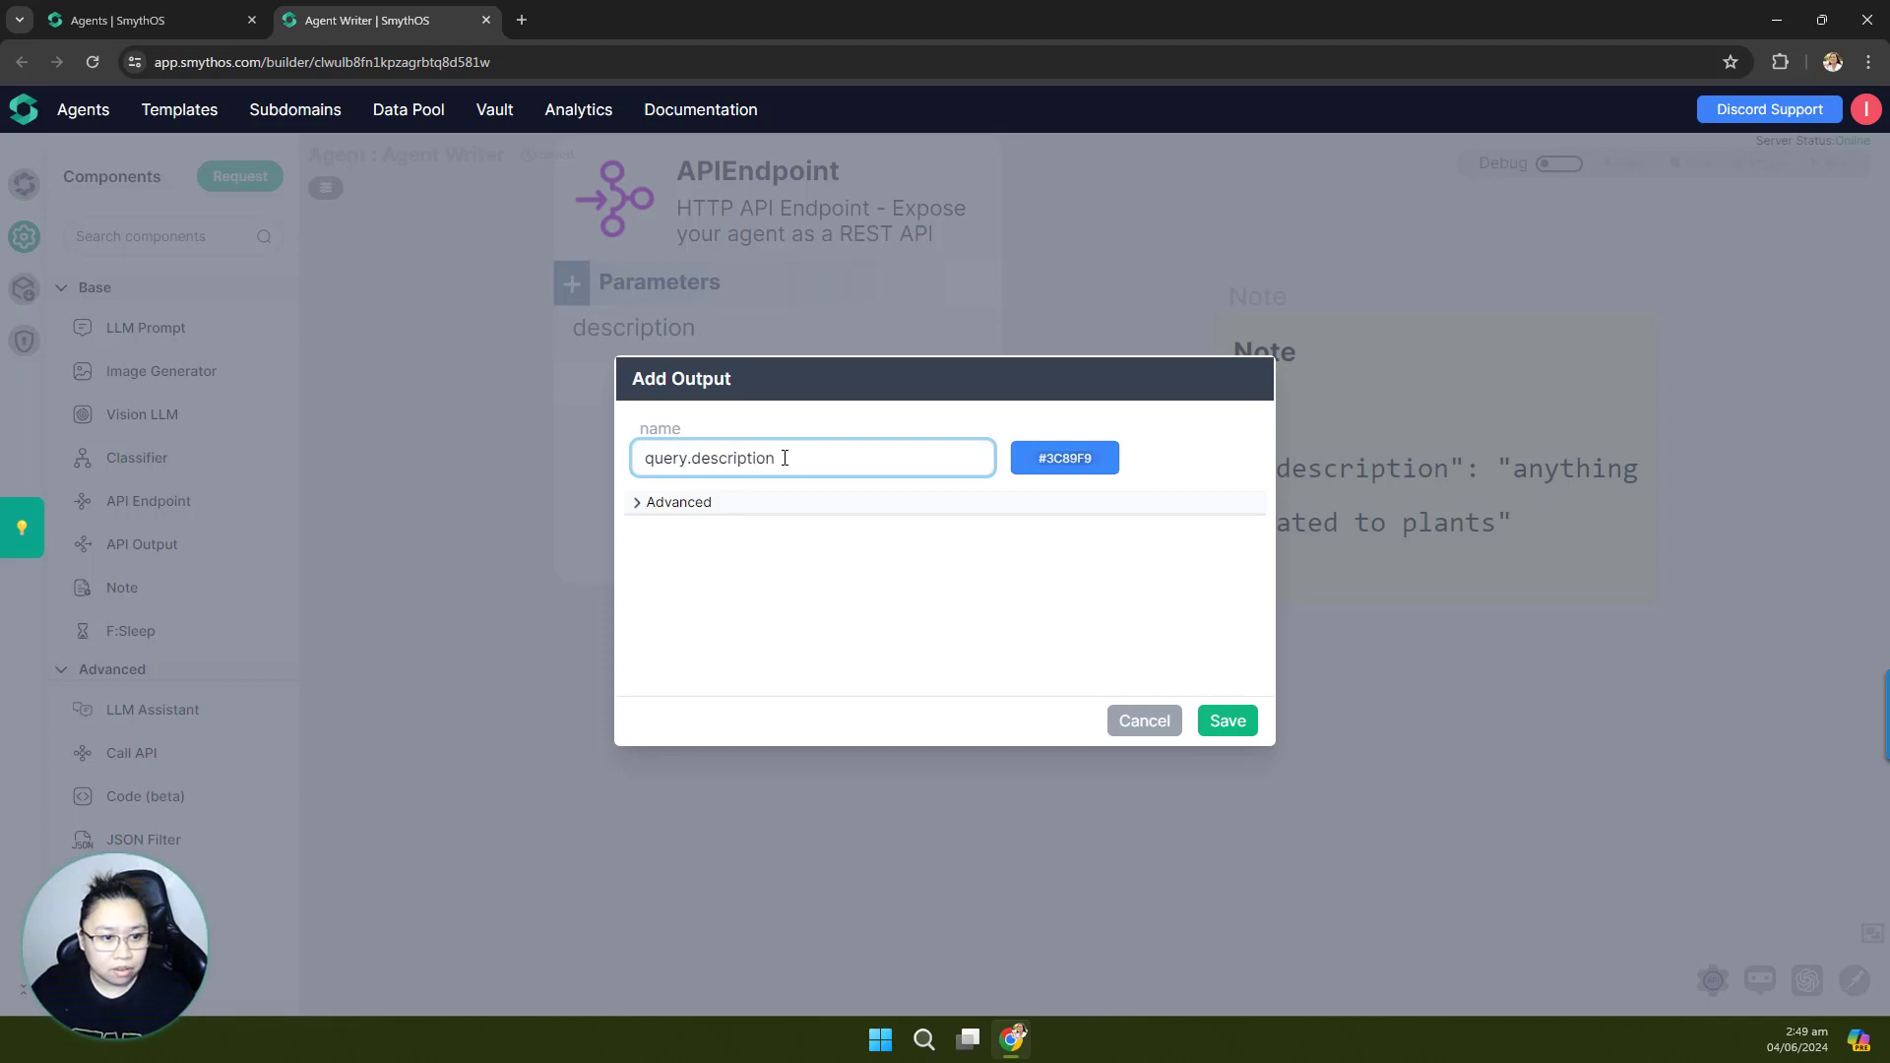
click(1239, 728)
Step: Turn on debug mode and run the APIEndpoint step with the prefilled description input
click(1559, 163)
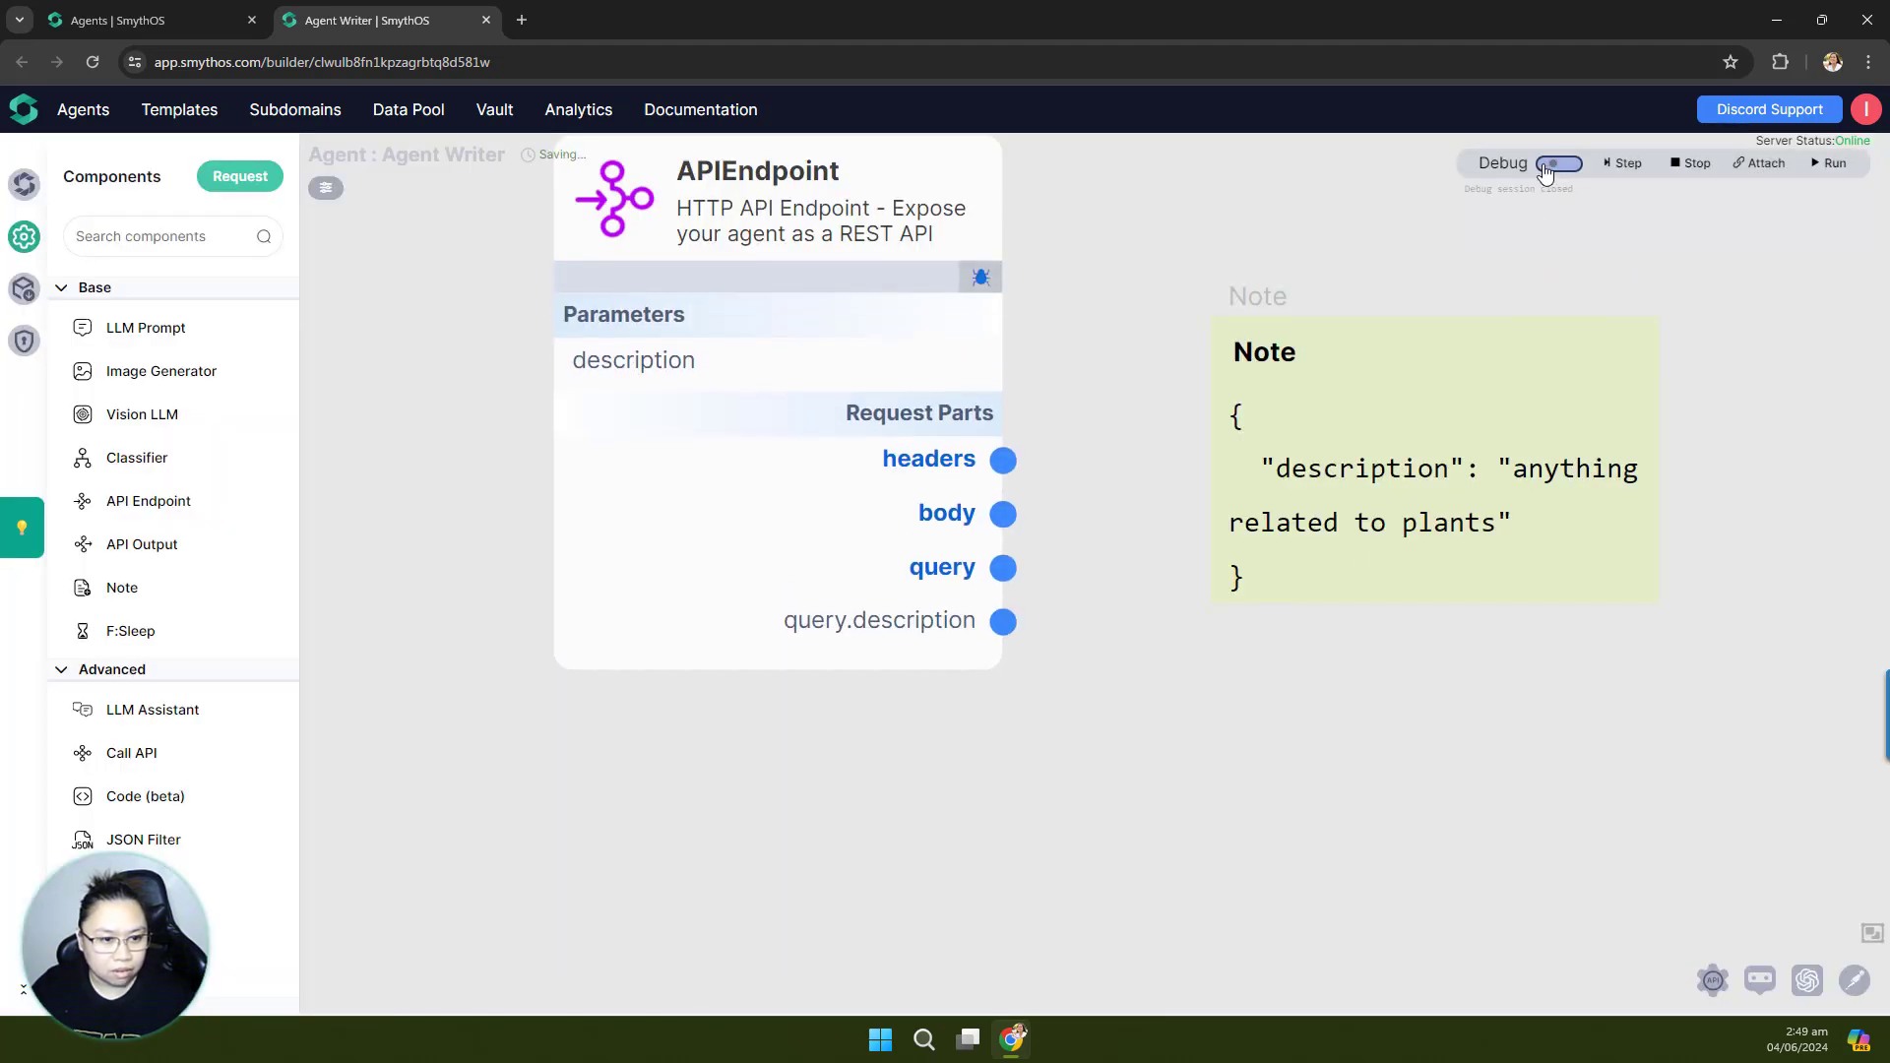
click(981, 285)
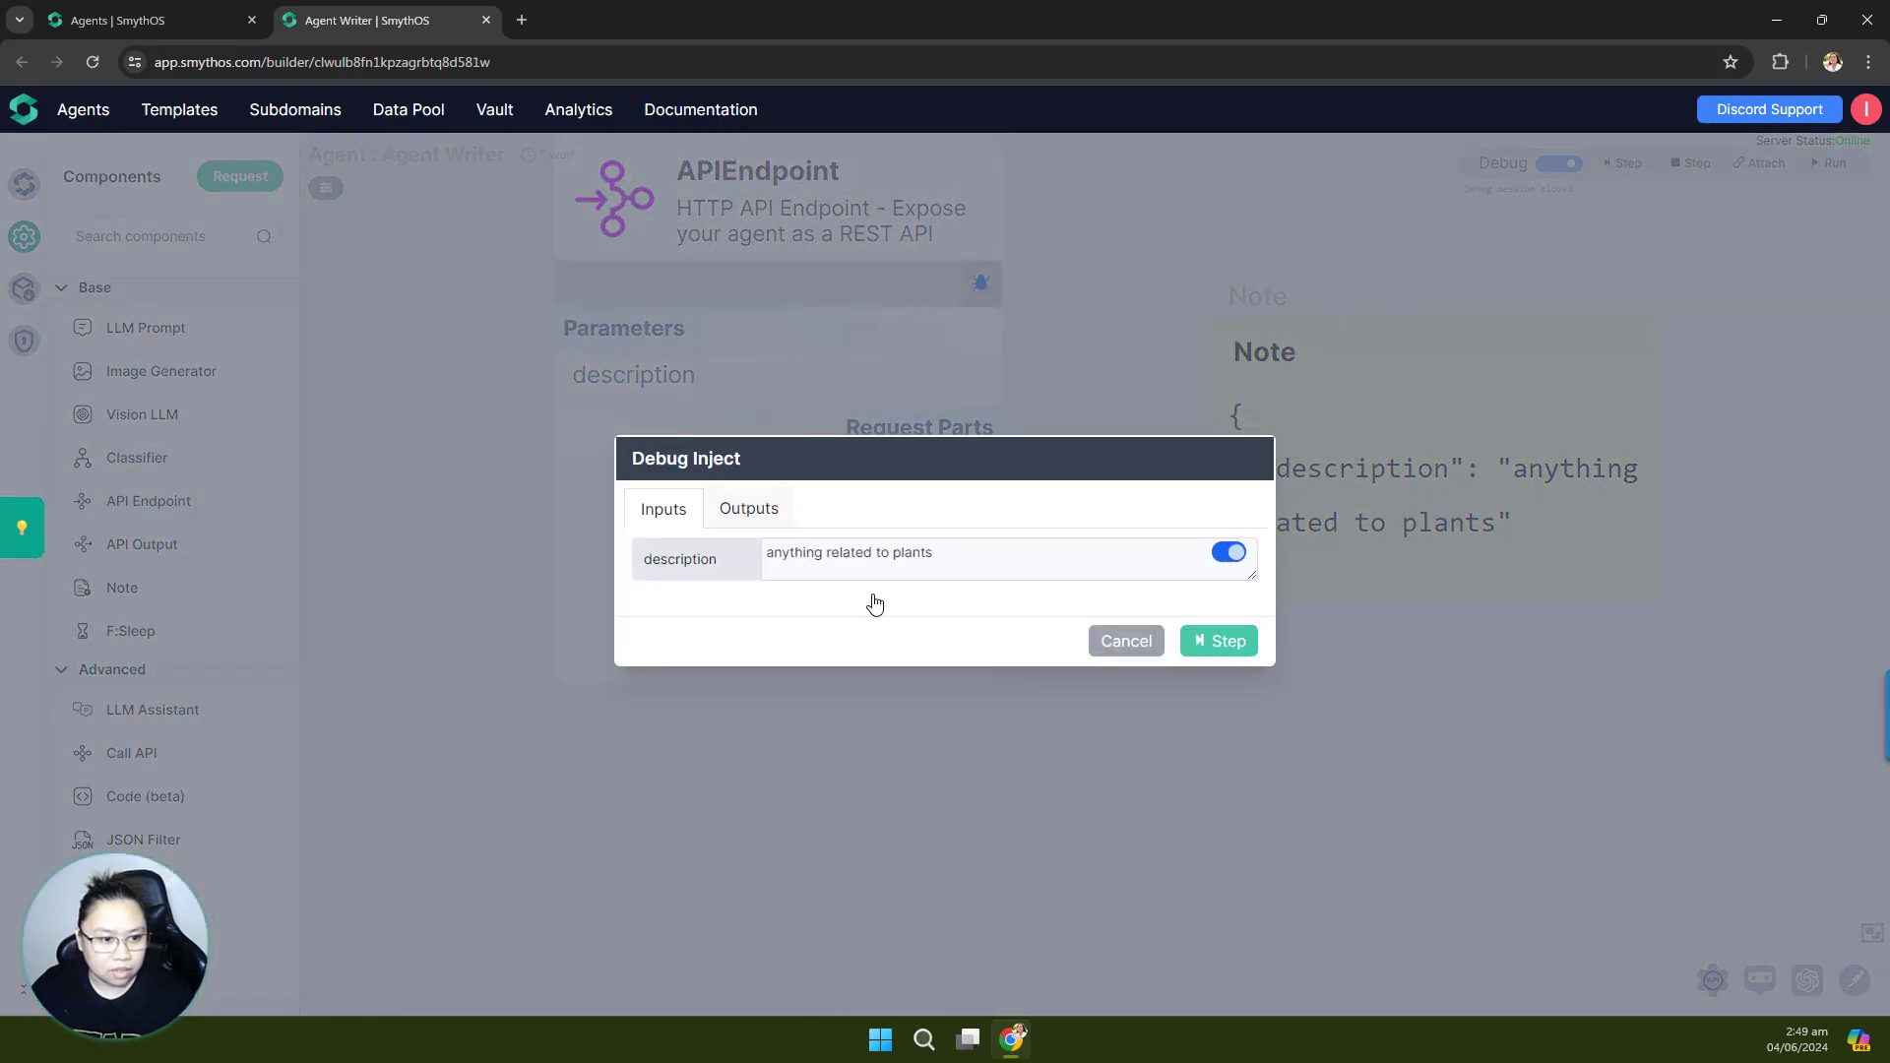
click(1205, 650)
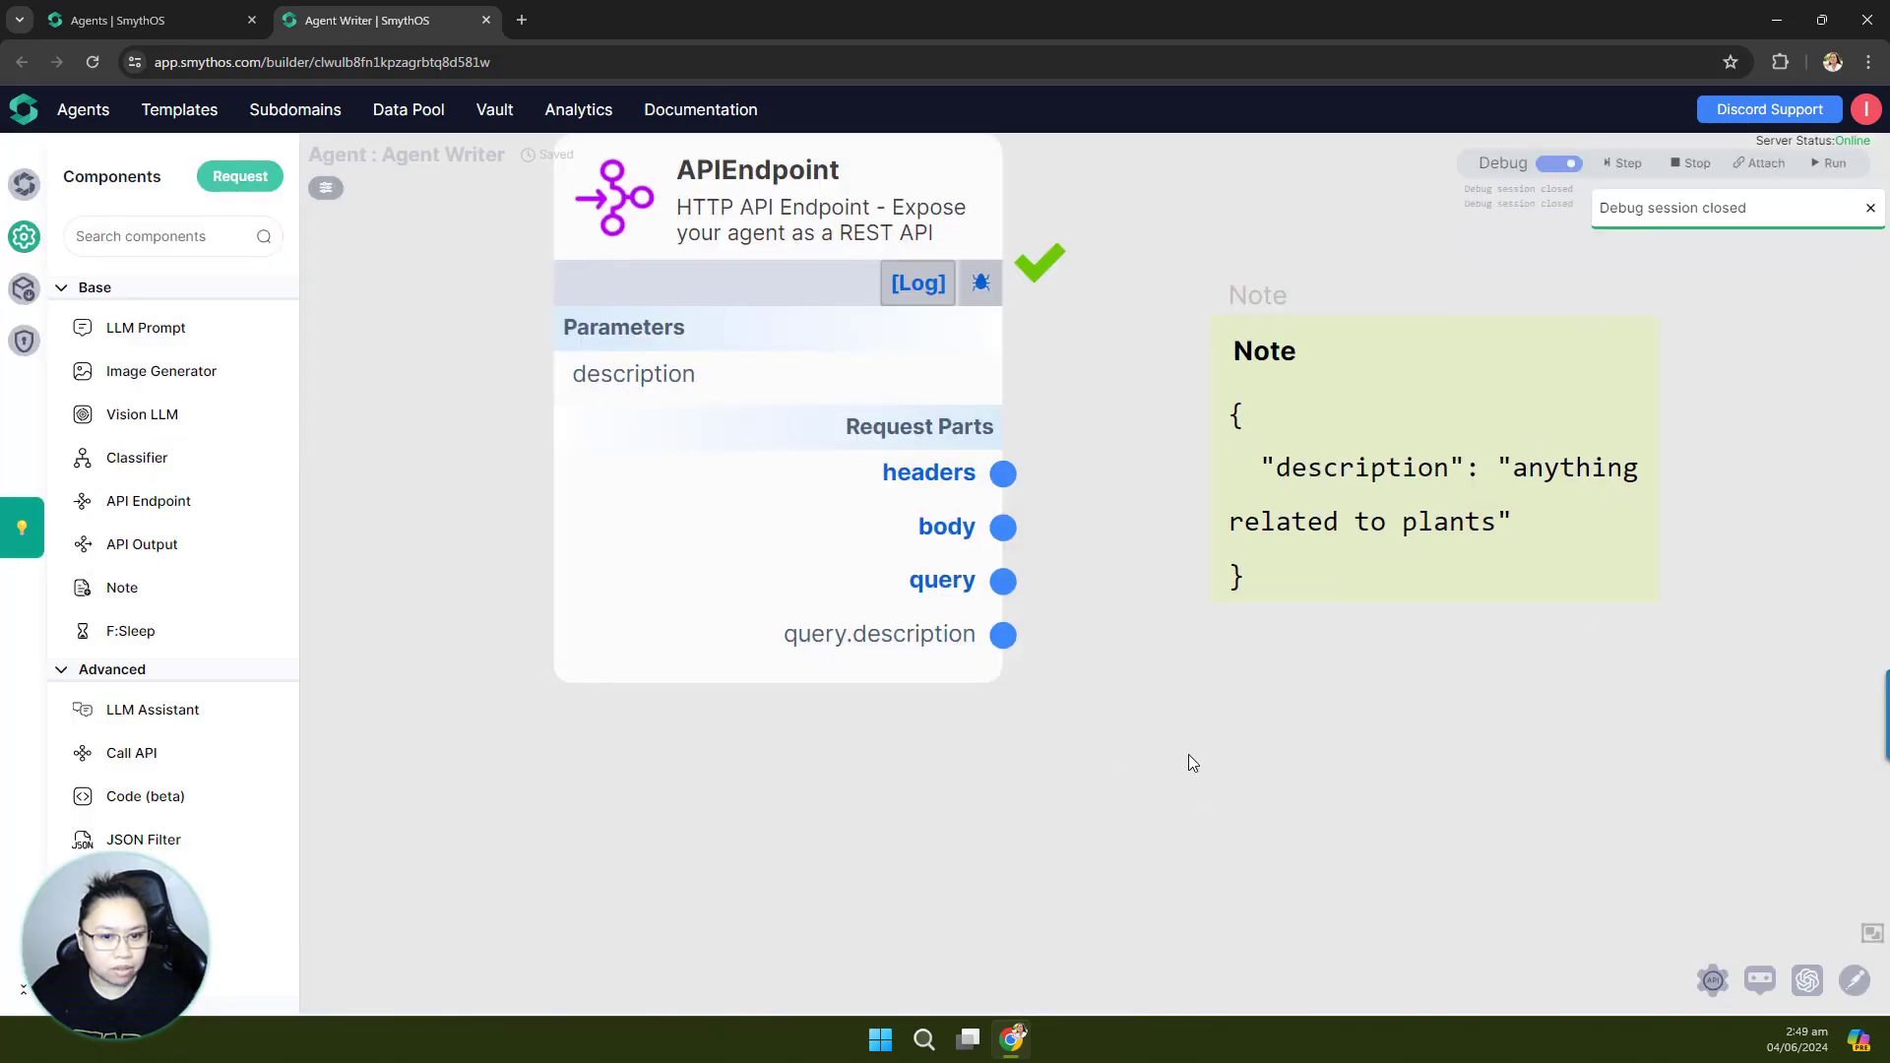
Step: Pin and enlarge the query.description output to examine its value, unpin it, and turn off debug mode
drag(1190, 763, 1169, 676)
mouse_move(909, 500)
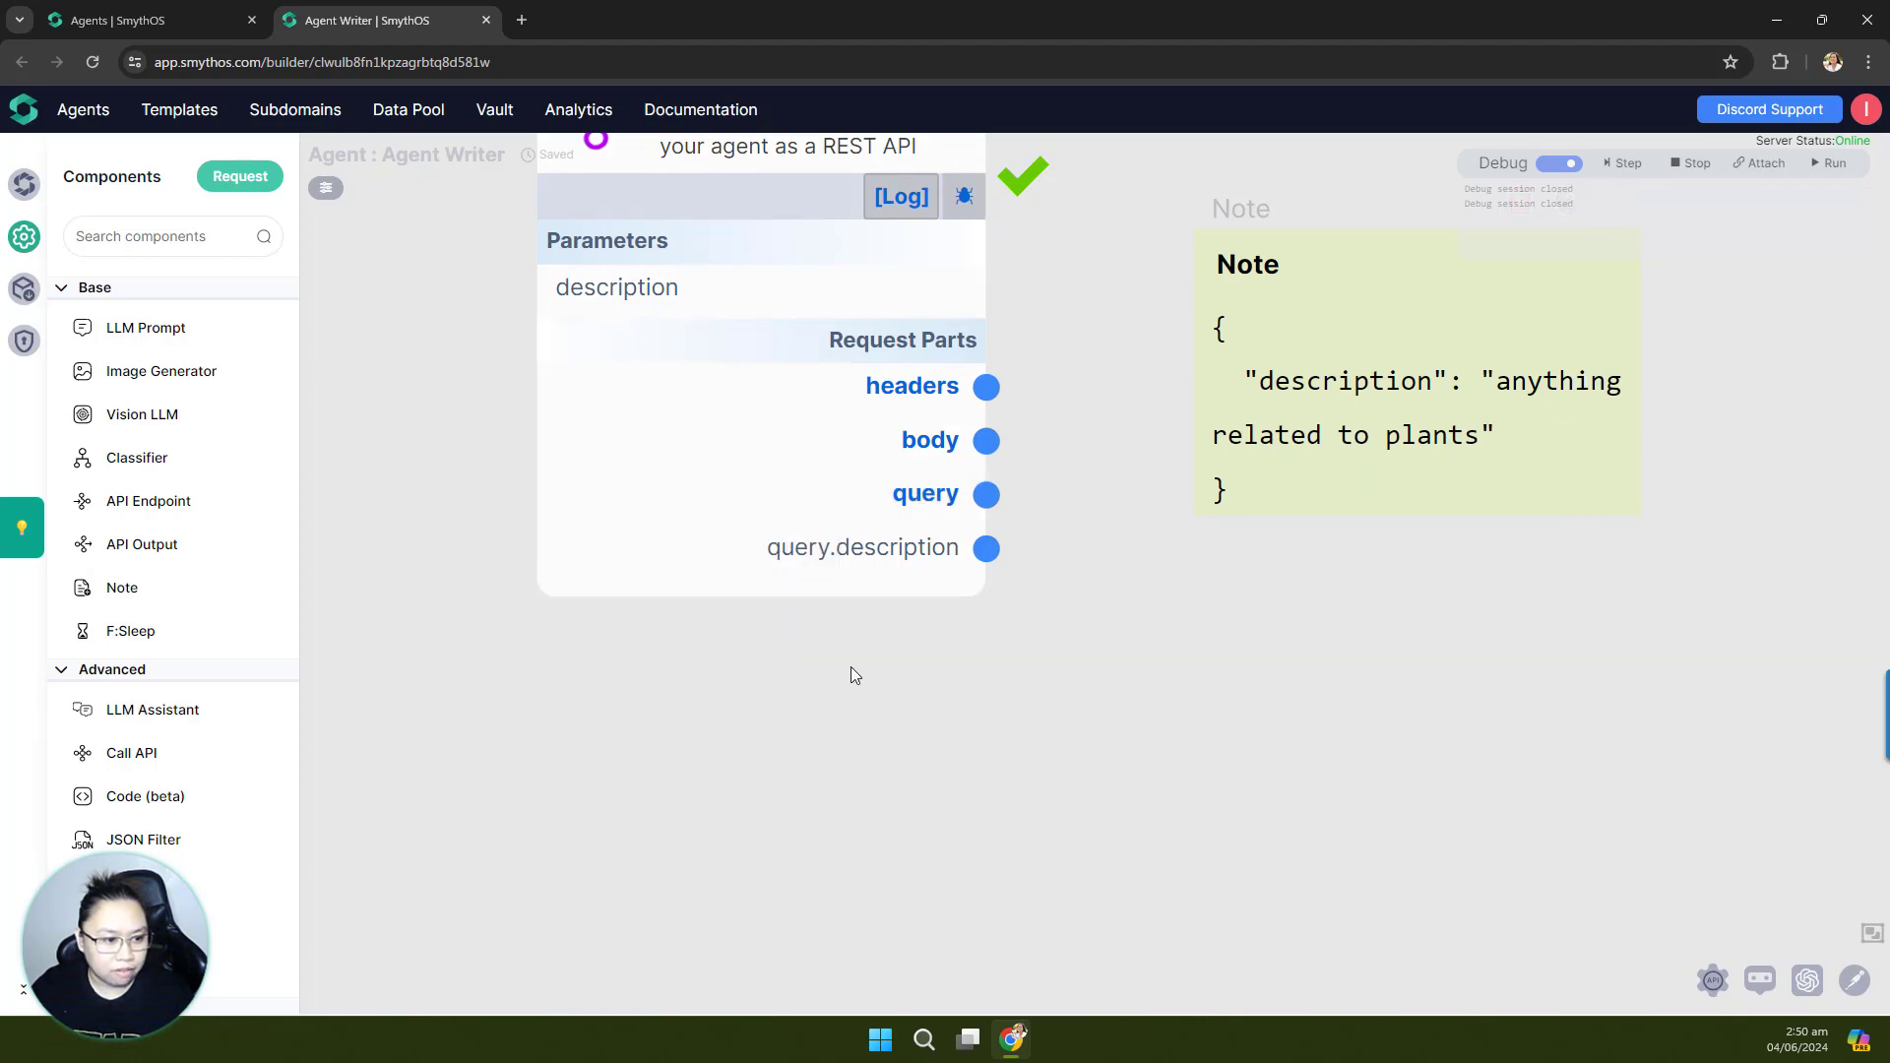
click(816, 550)
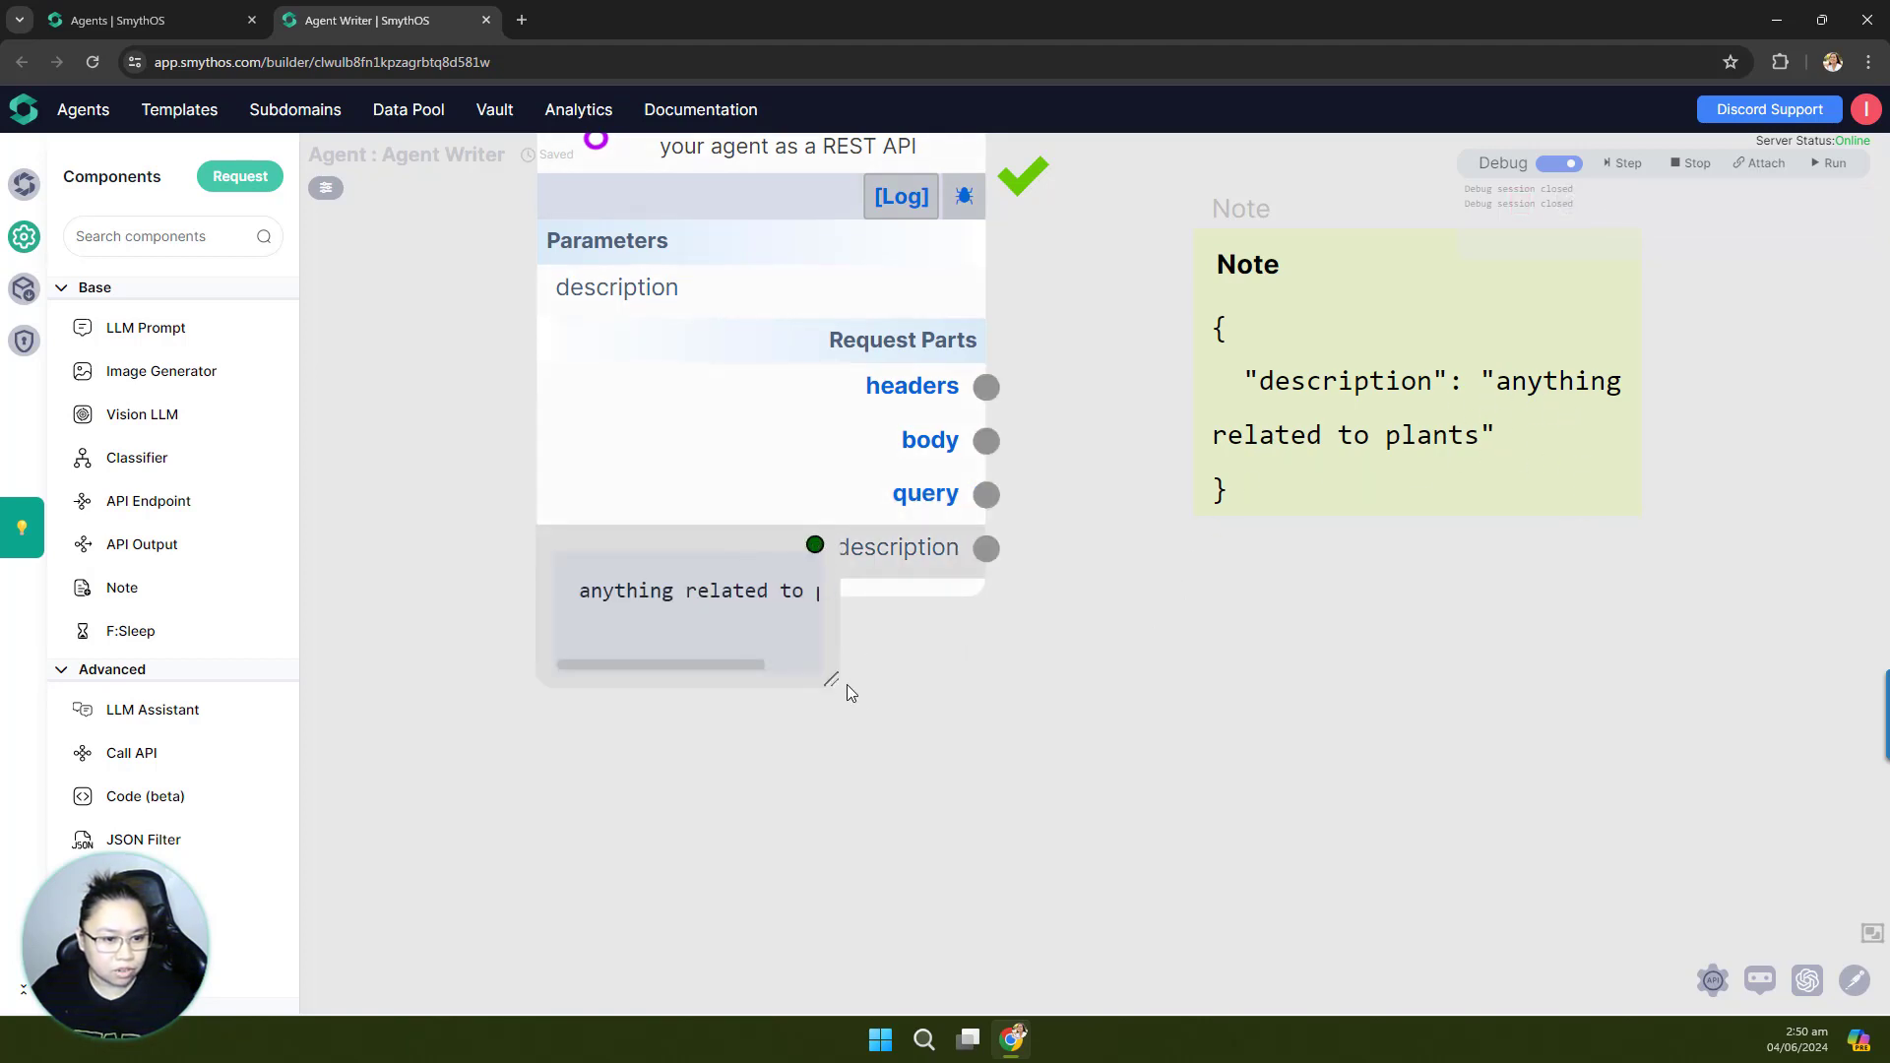
drag(835, 675, 1175, 693)
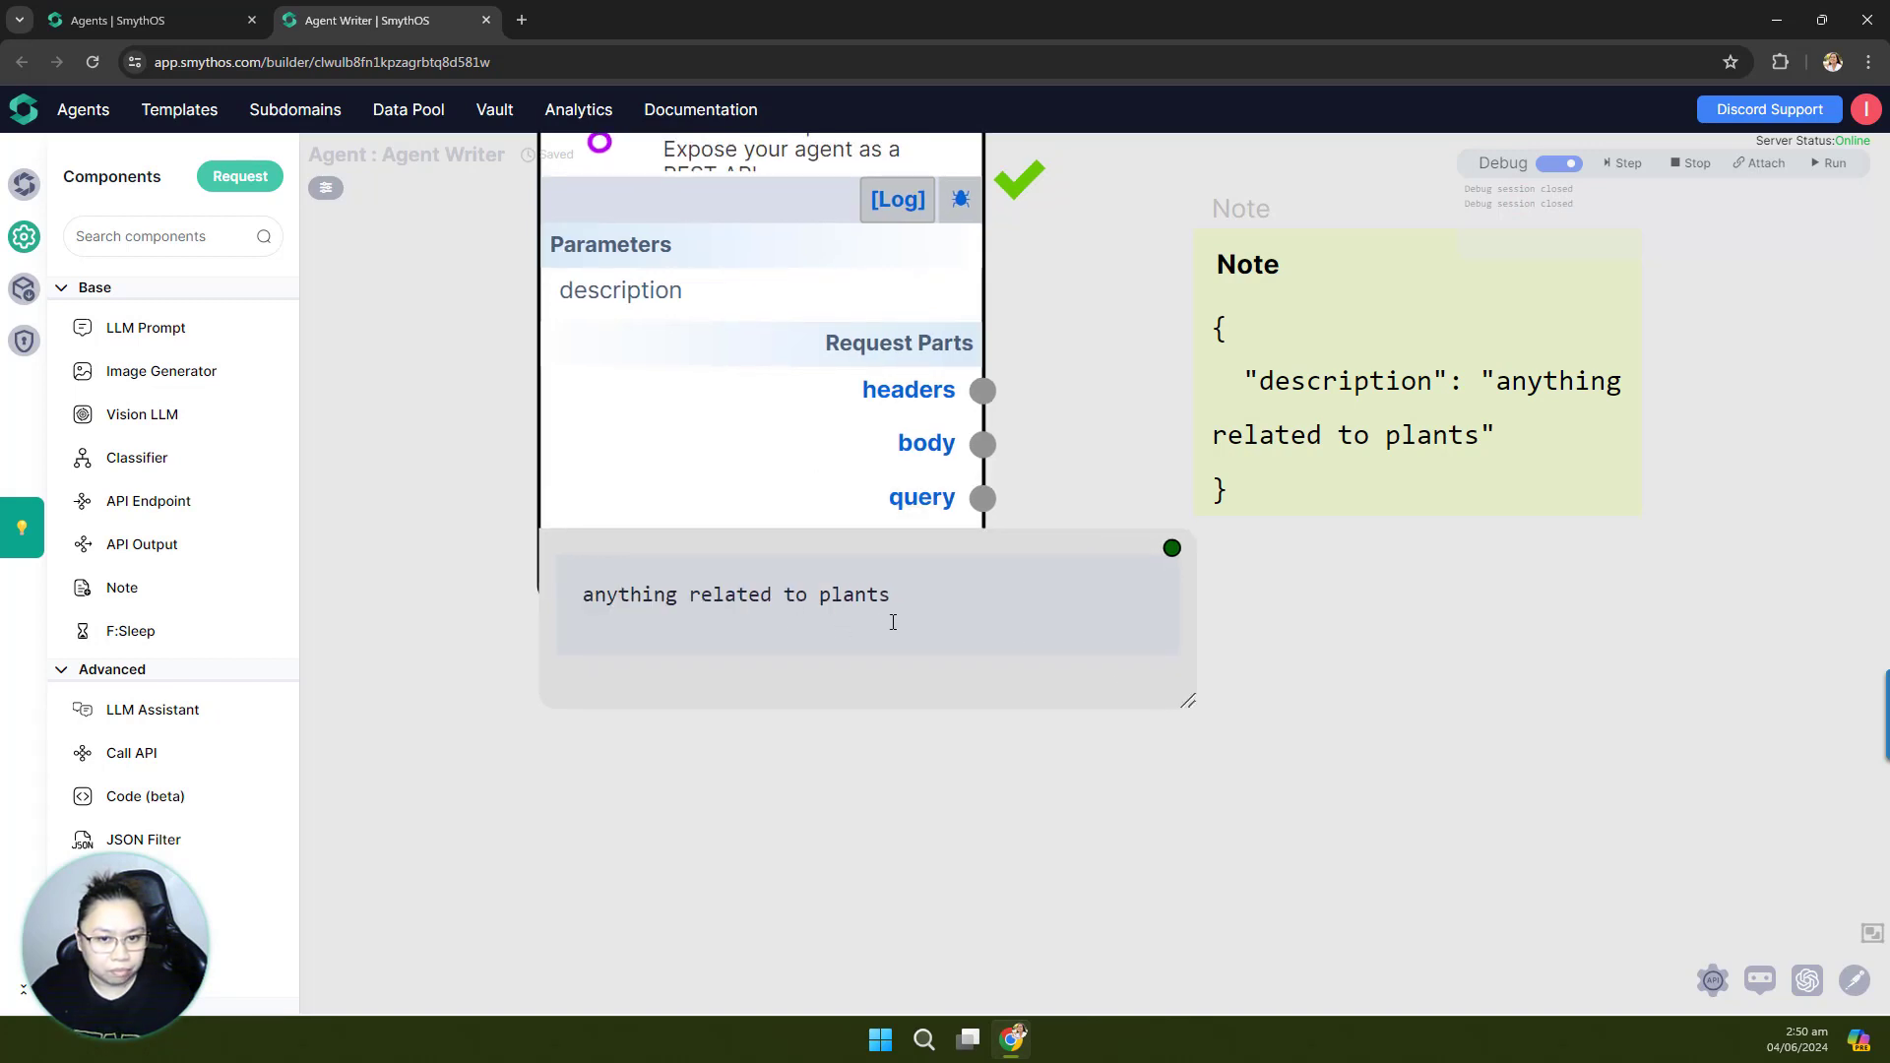
click(1171, 549)
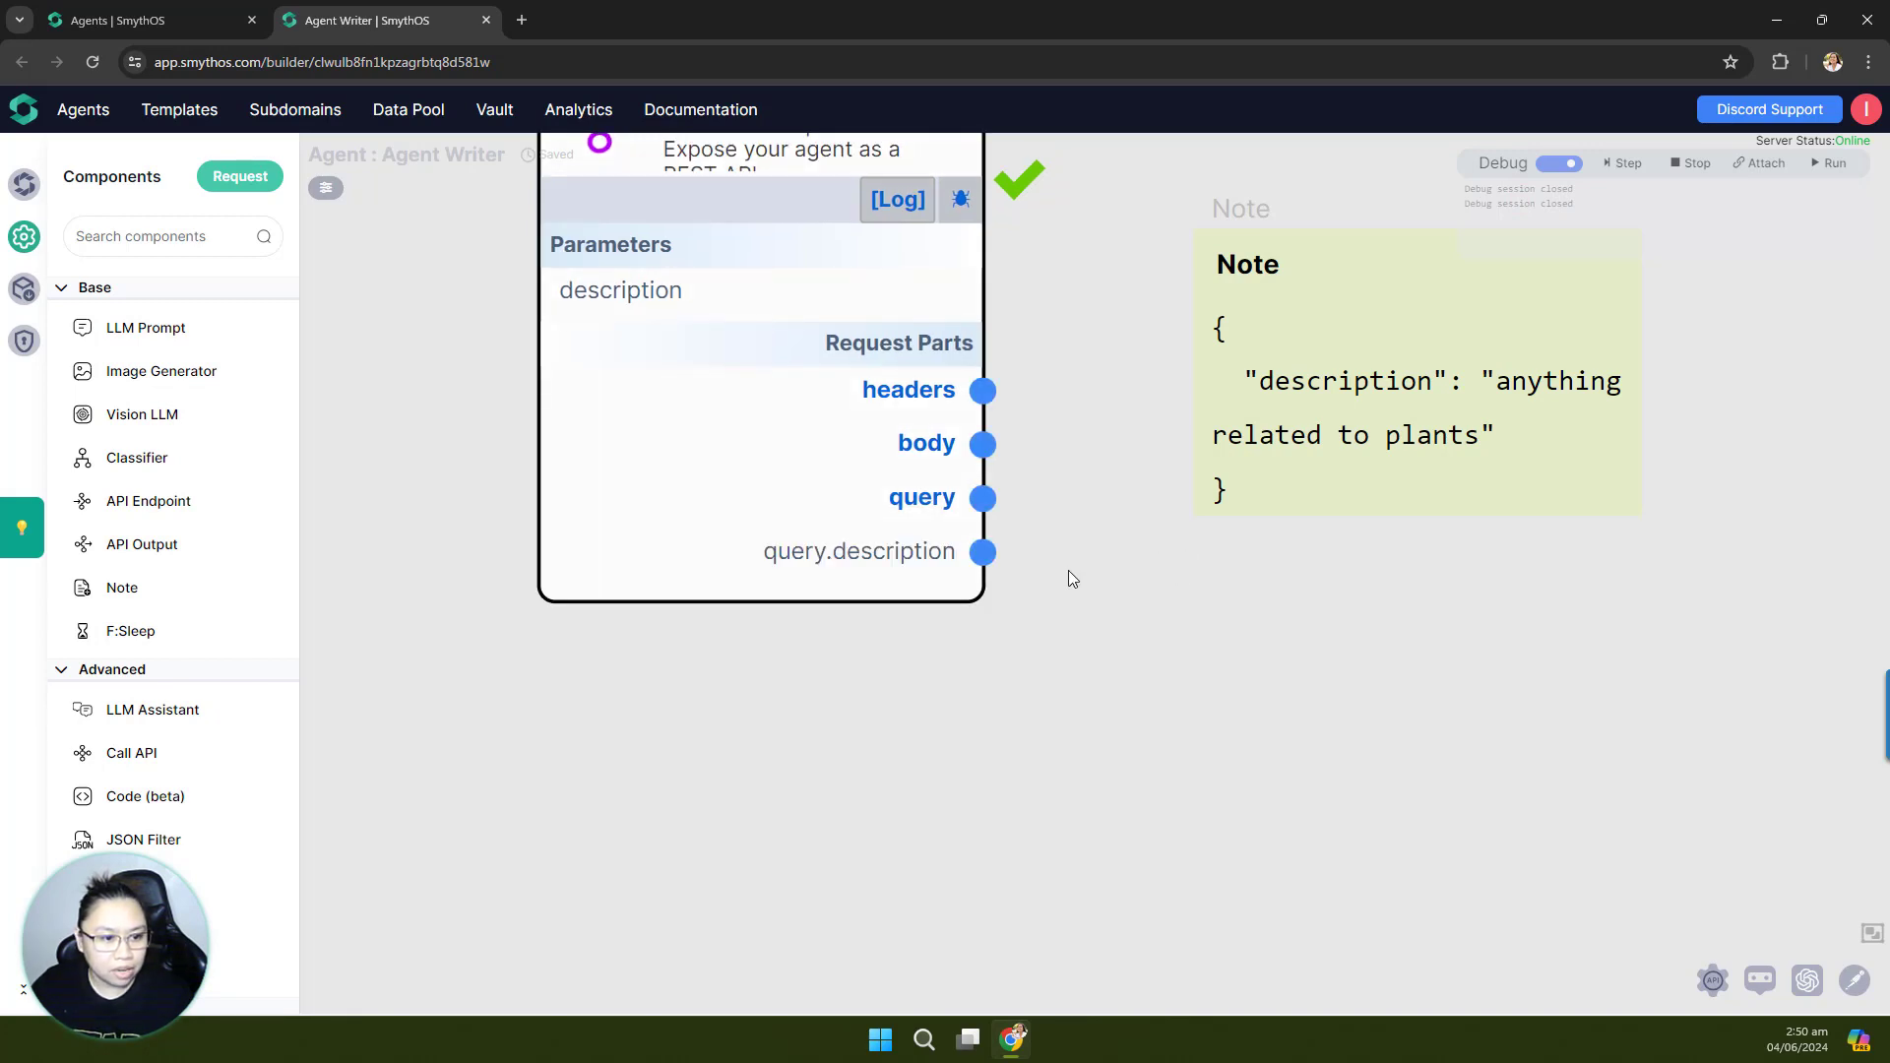
drag(1068, 570, 1118, 585)
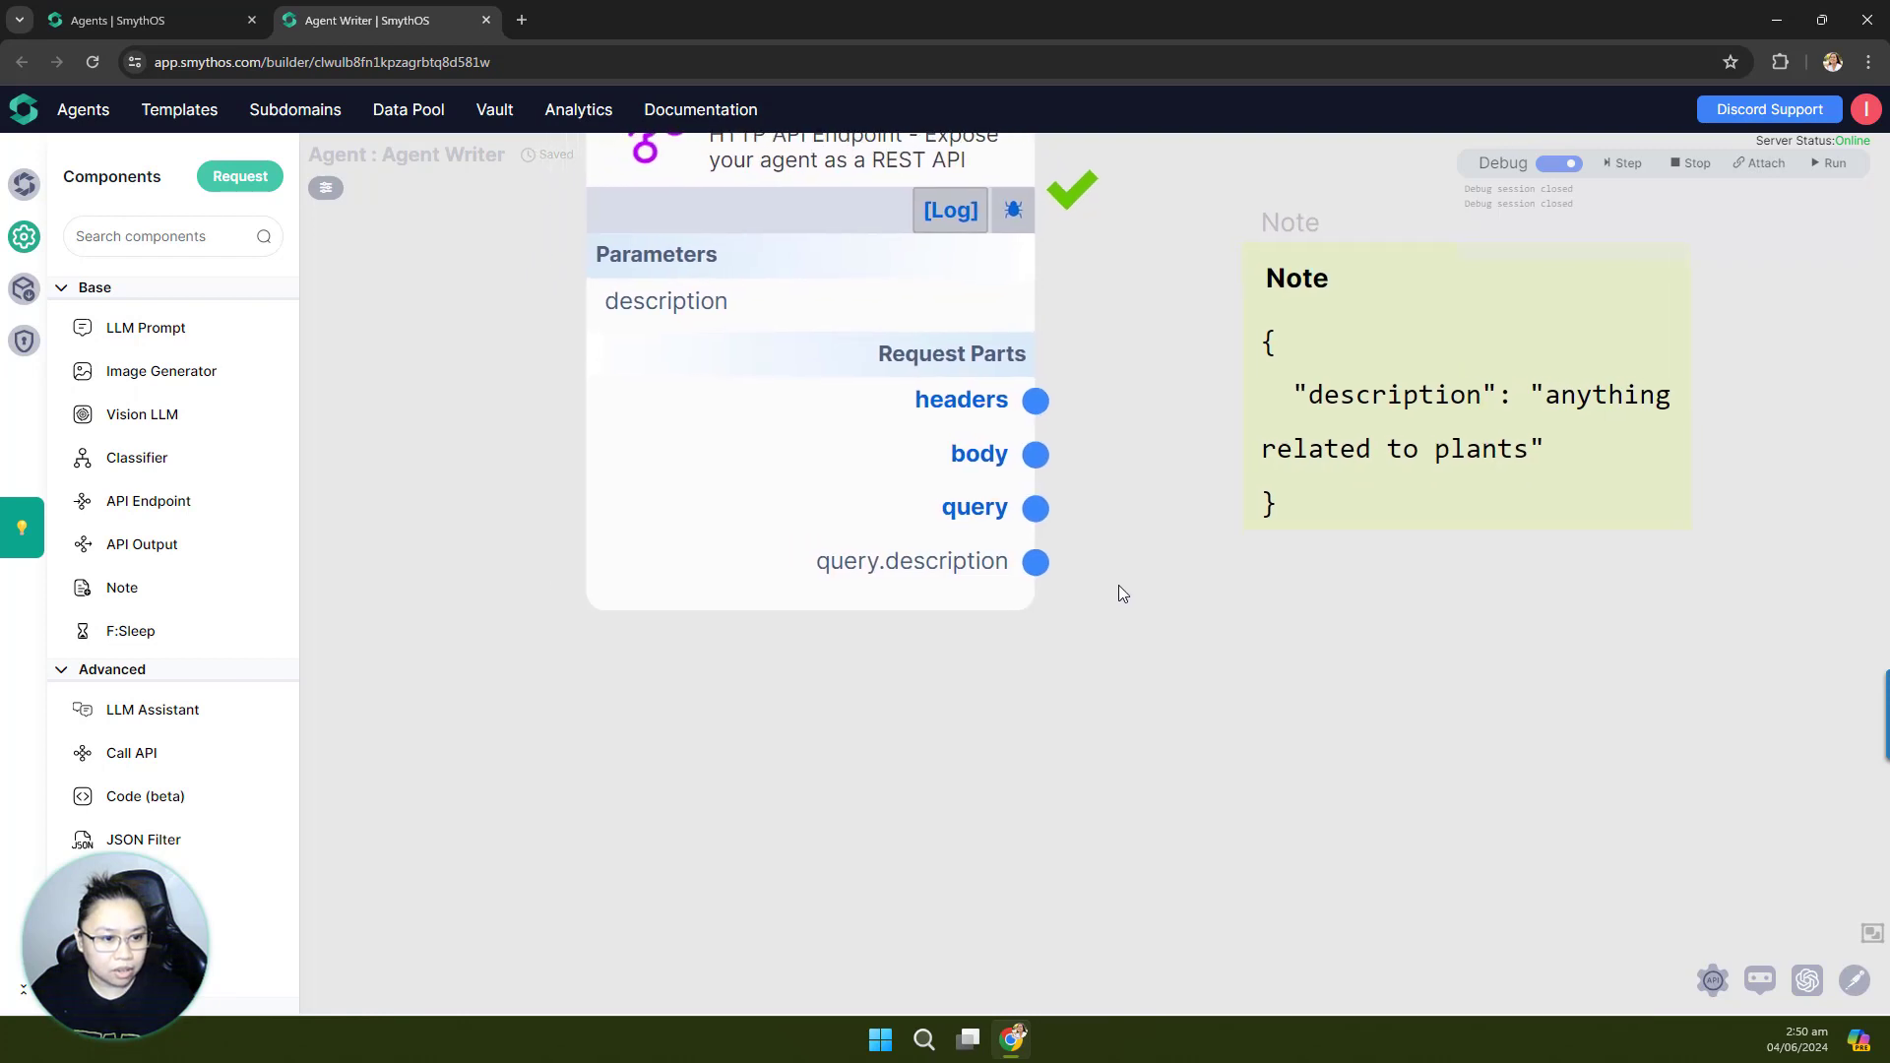
click(1559, 164)
Step: Edit the query.description output, moving query.description out of its name and into its advanced expression
mouse_move(797, 523)
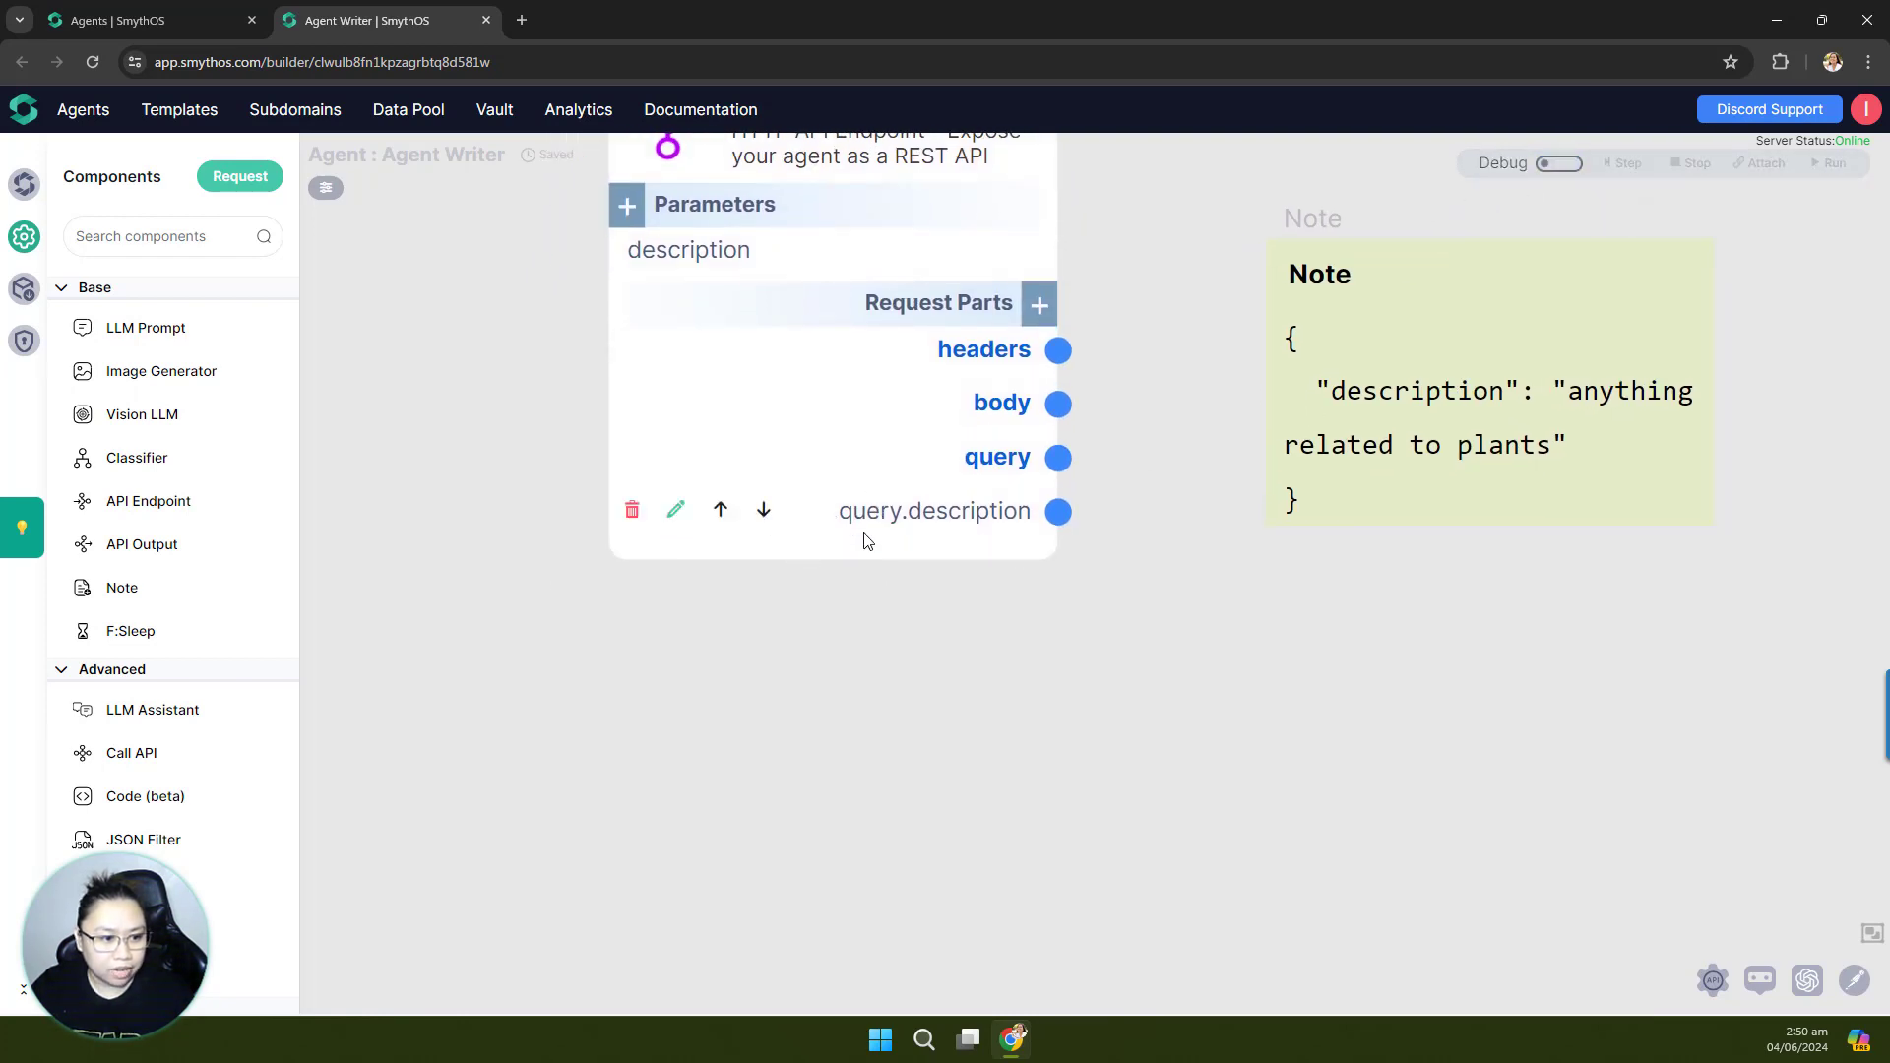
click(677, 514)
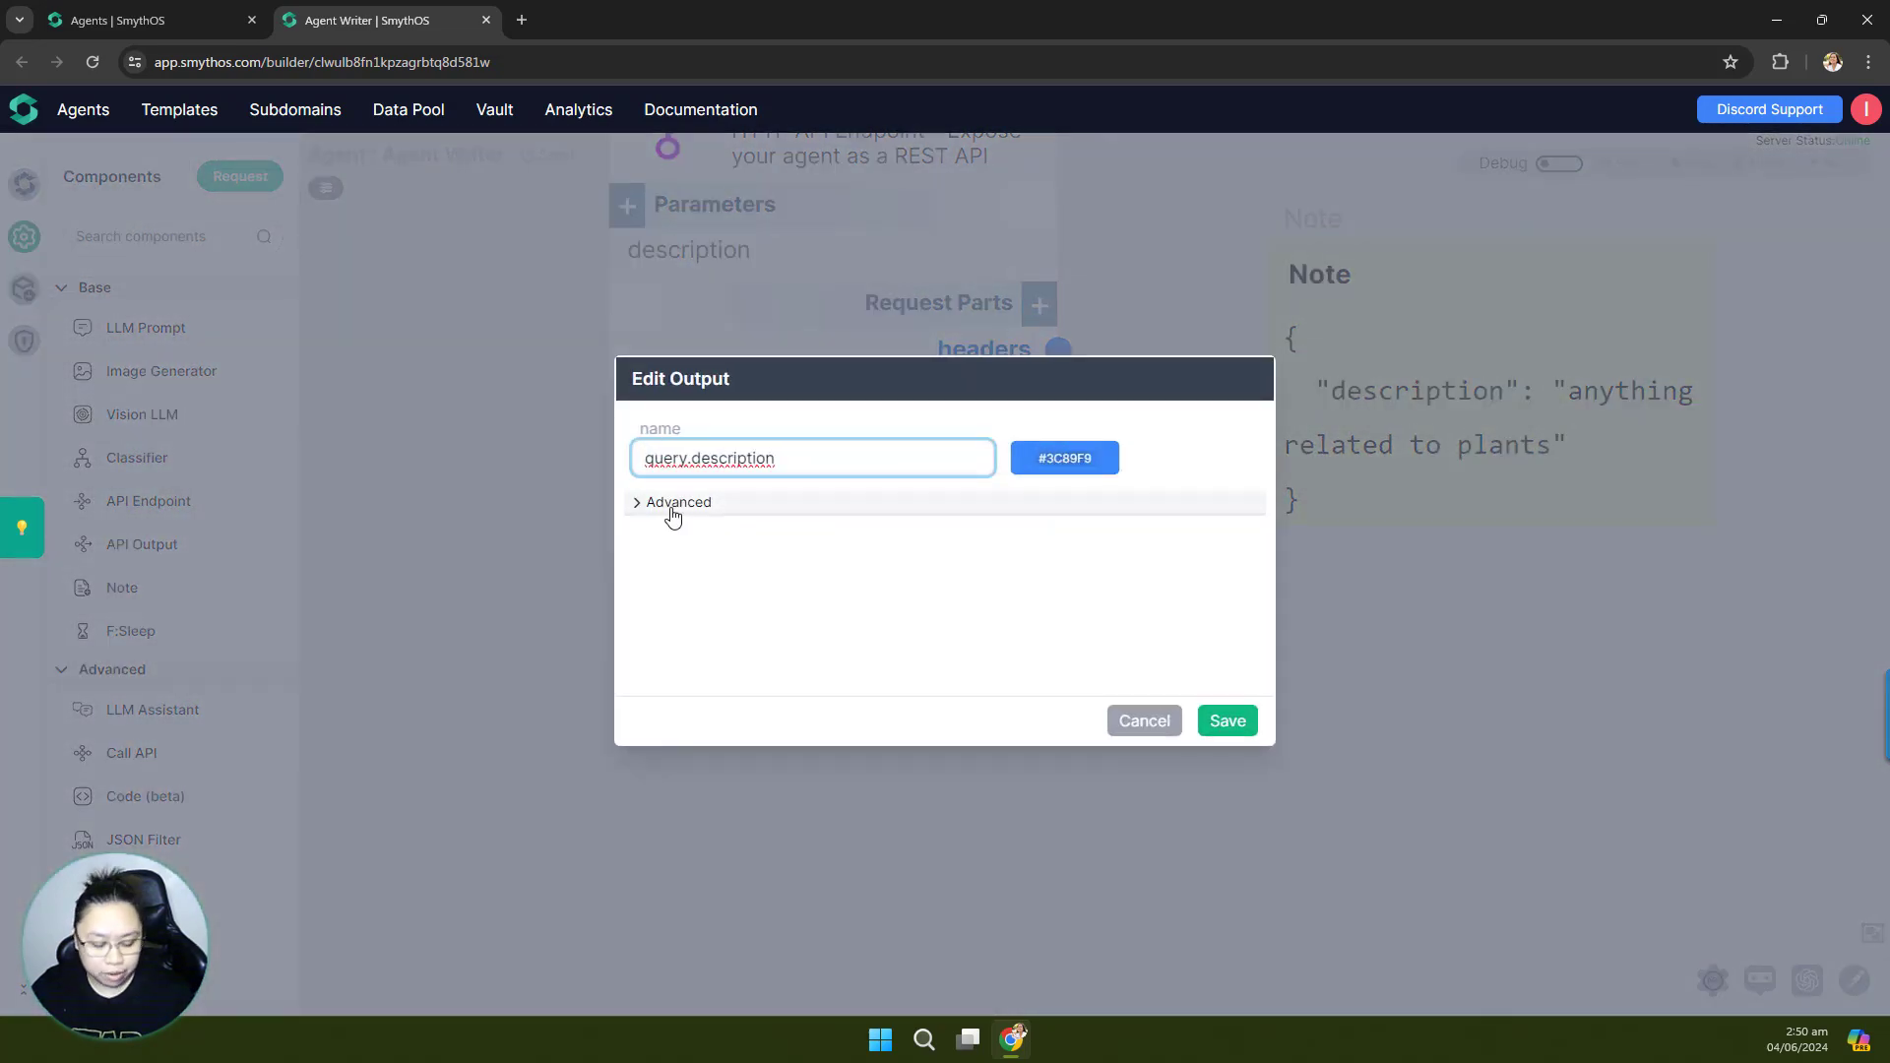
click(669, 507)
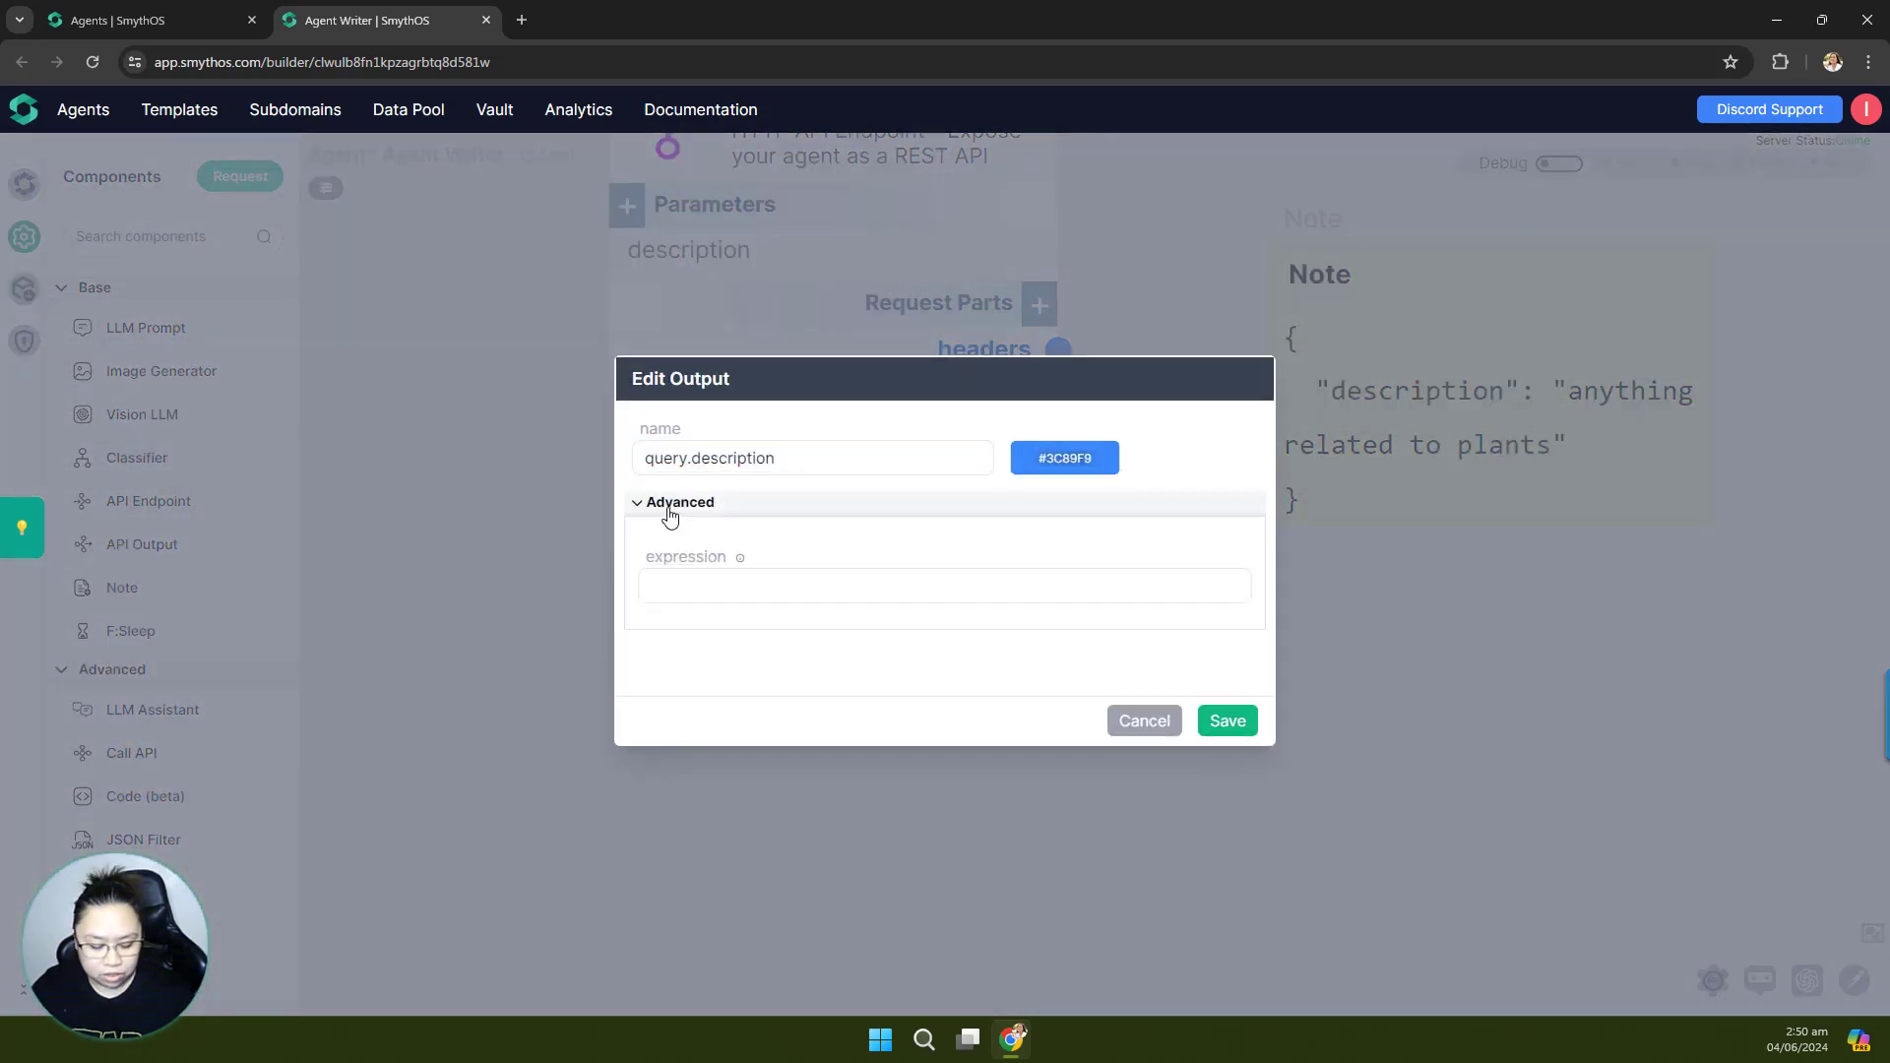
double_click(716, 457)
key(ctrl+c)
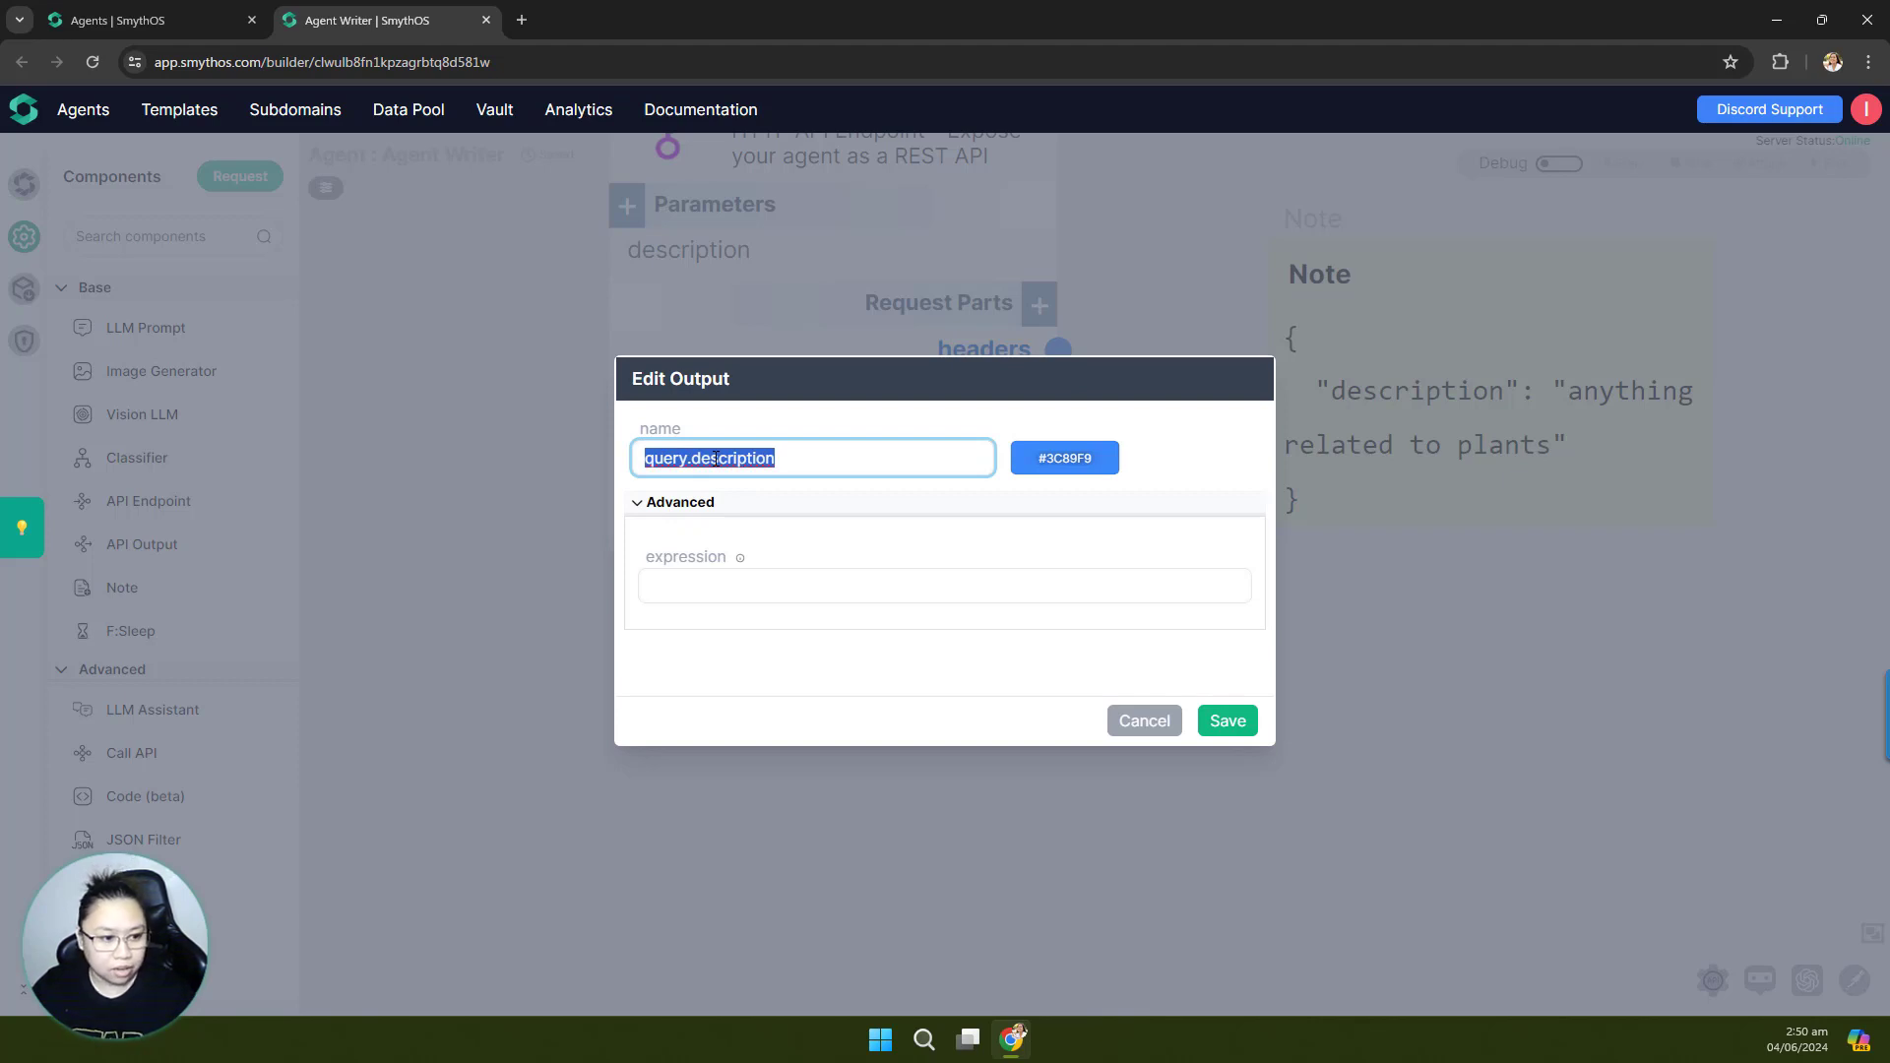
key(BackSpace)
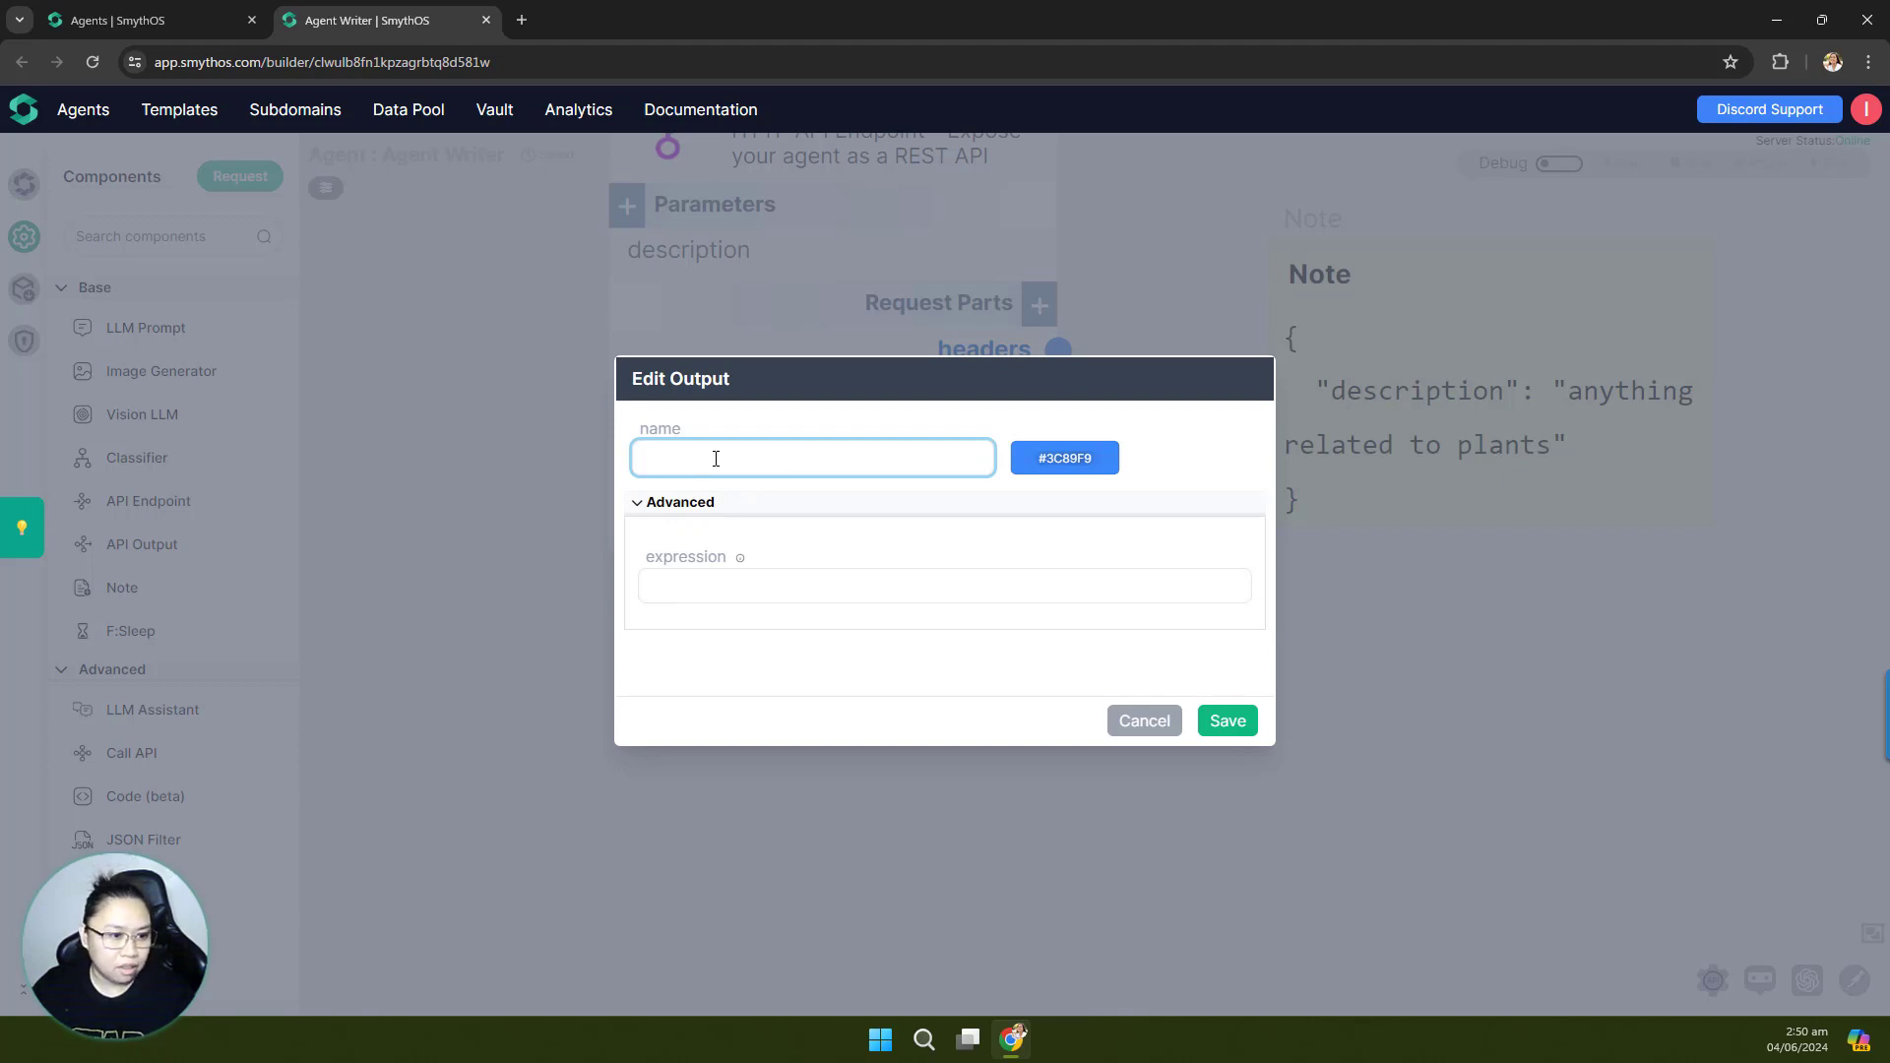
click(698, 587)
key(ctrl+v)
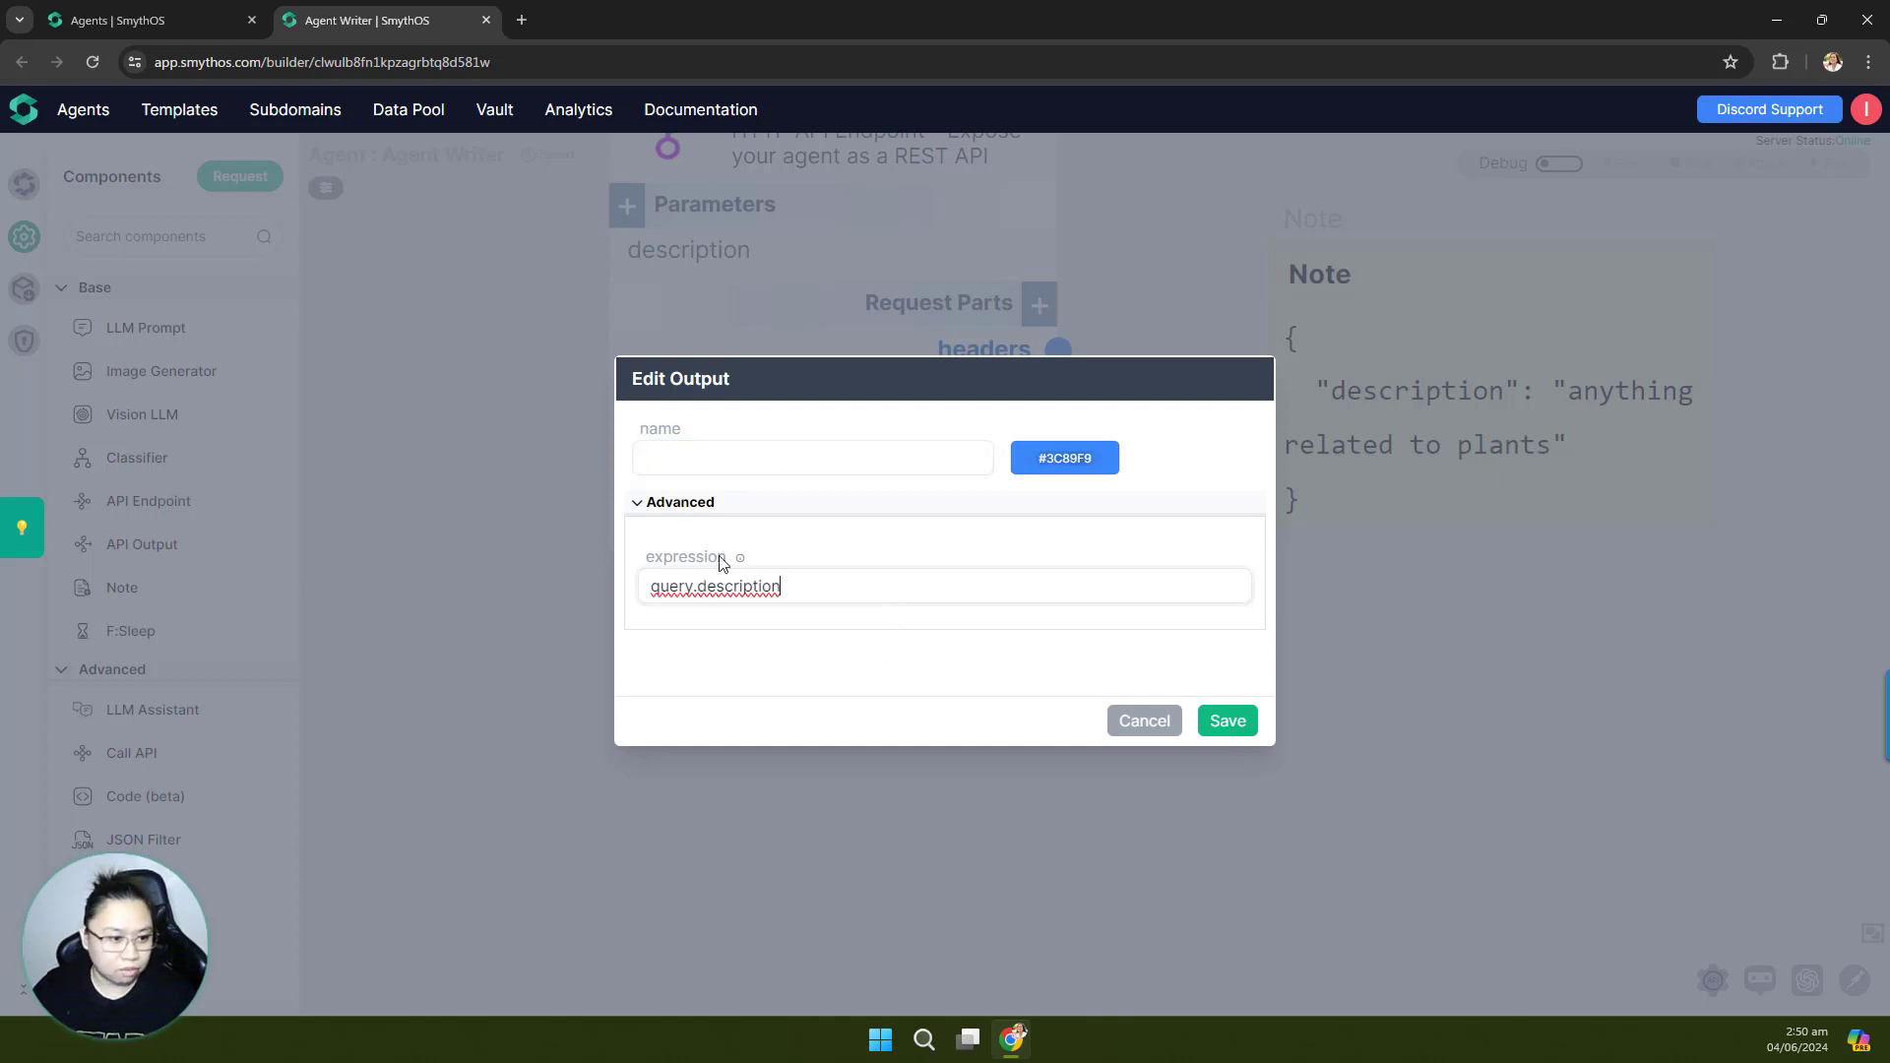
Step: Name the output description, keeping query.description as its expression, and save the edited output
click(733, 455)
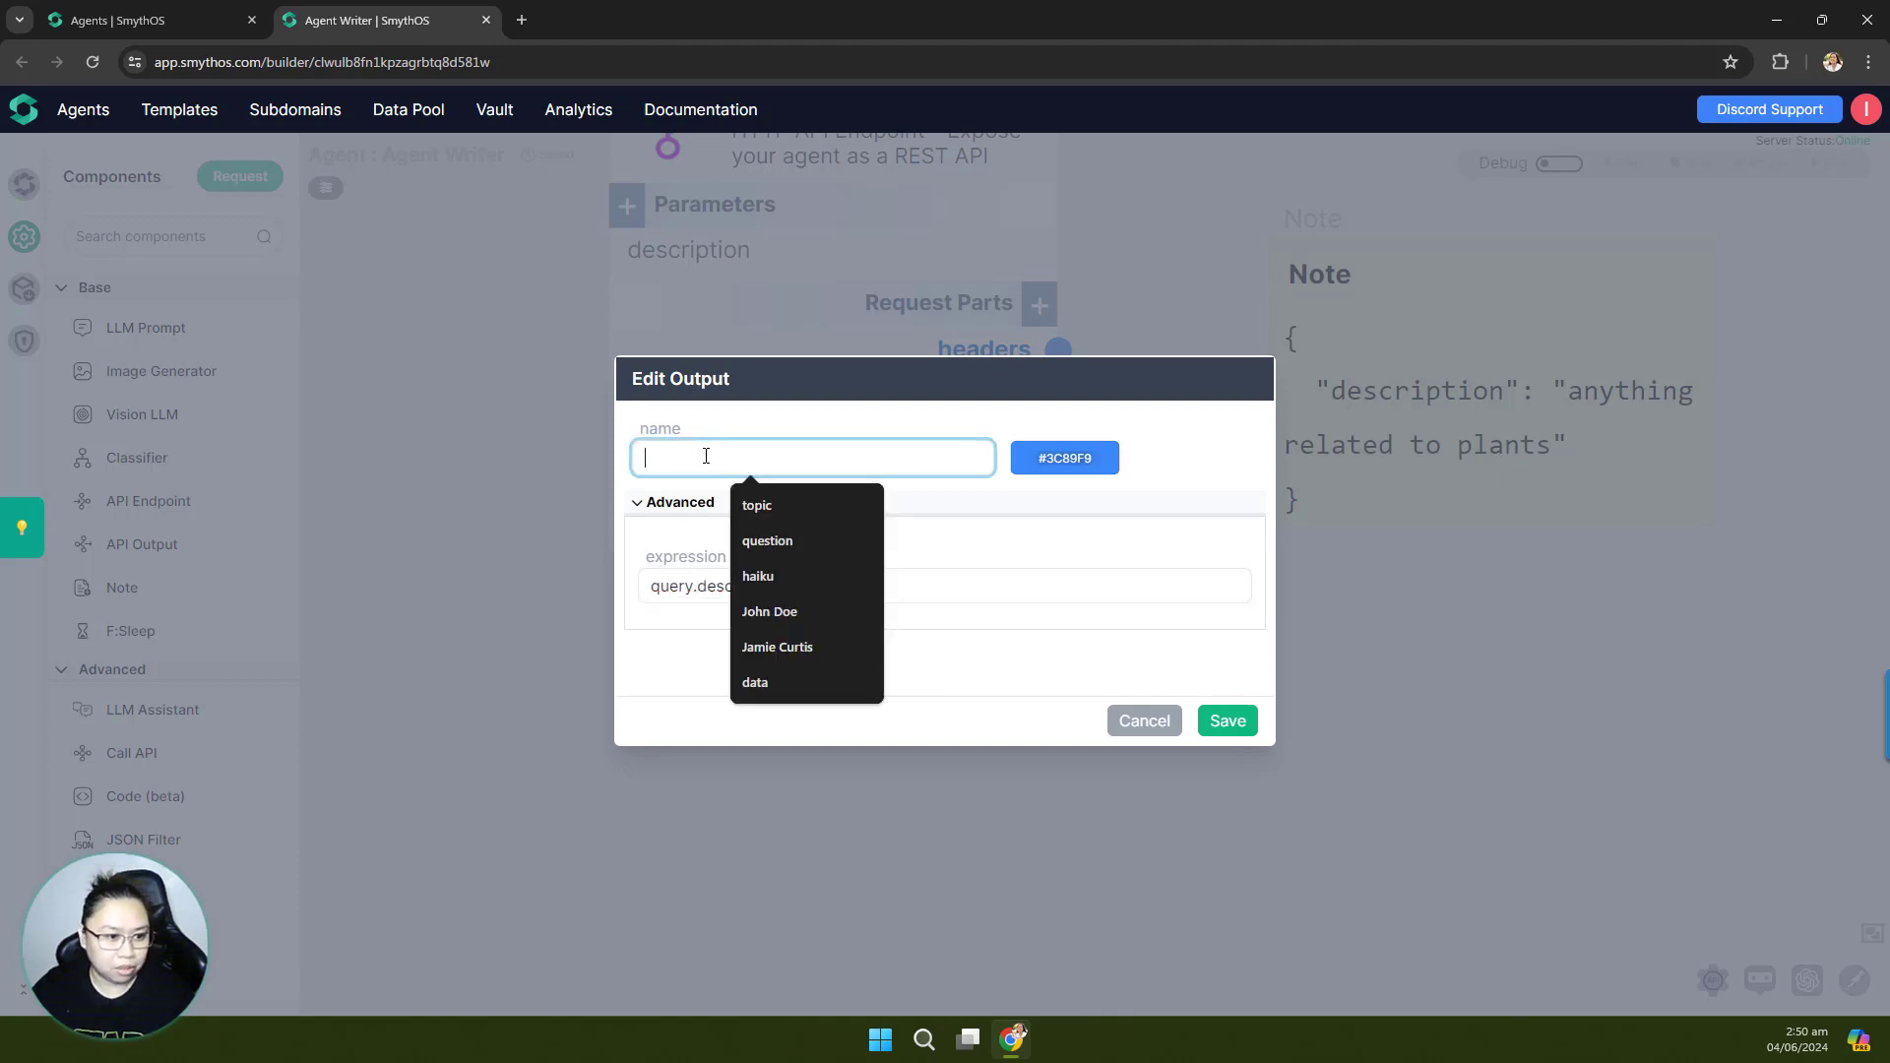
text(de)
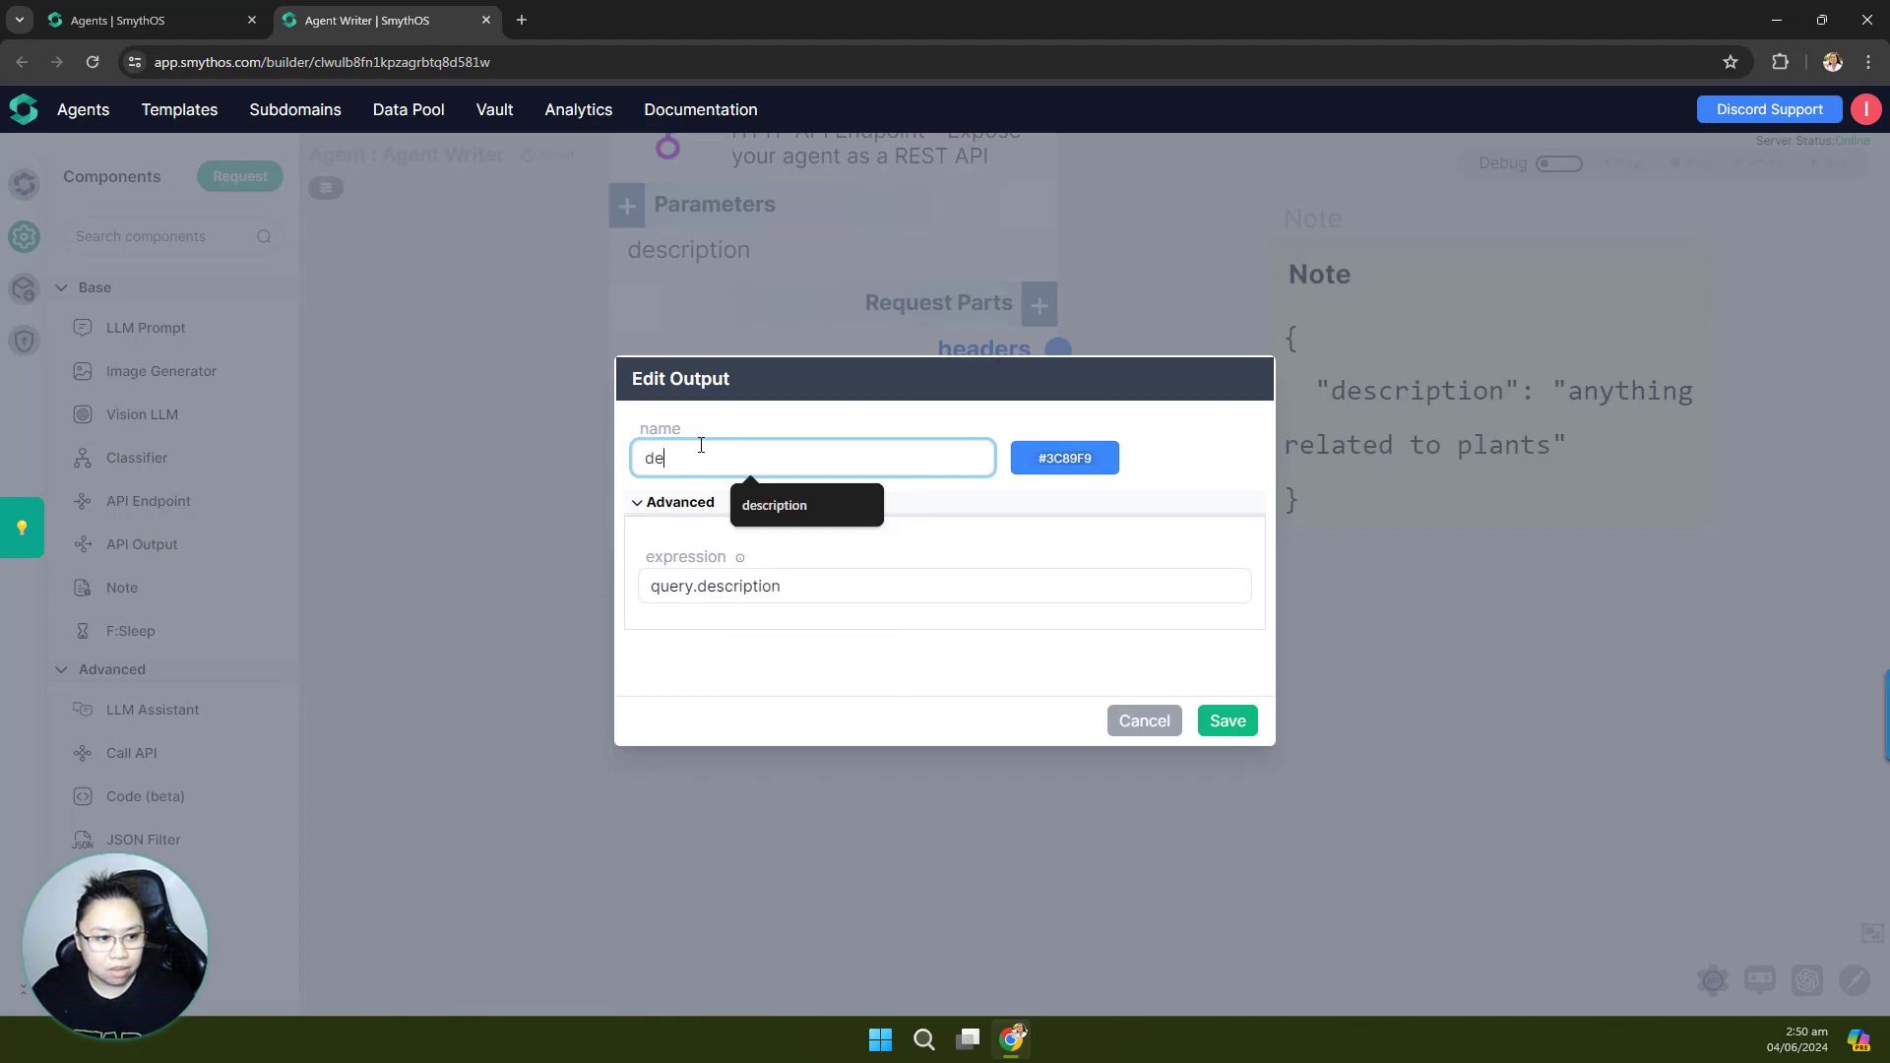
text(s)
click(753, 506)
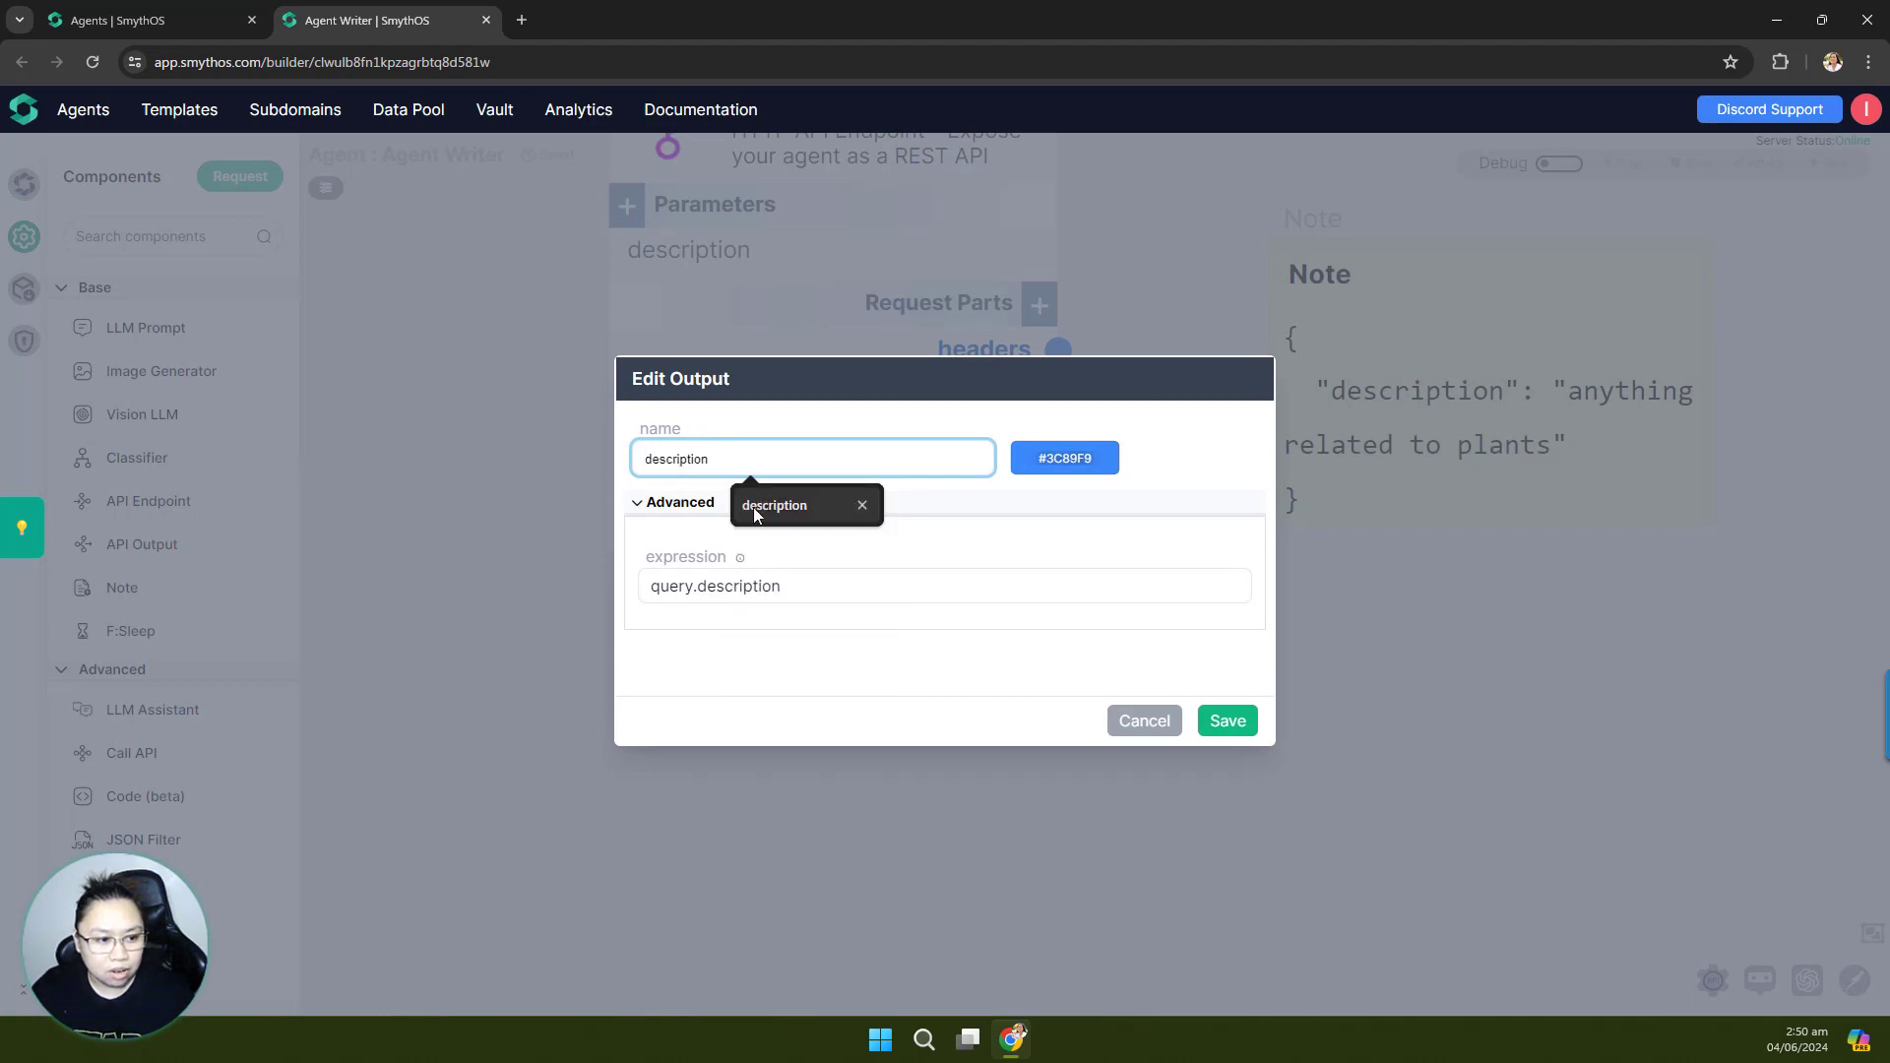
click(788, 427)
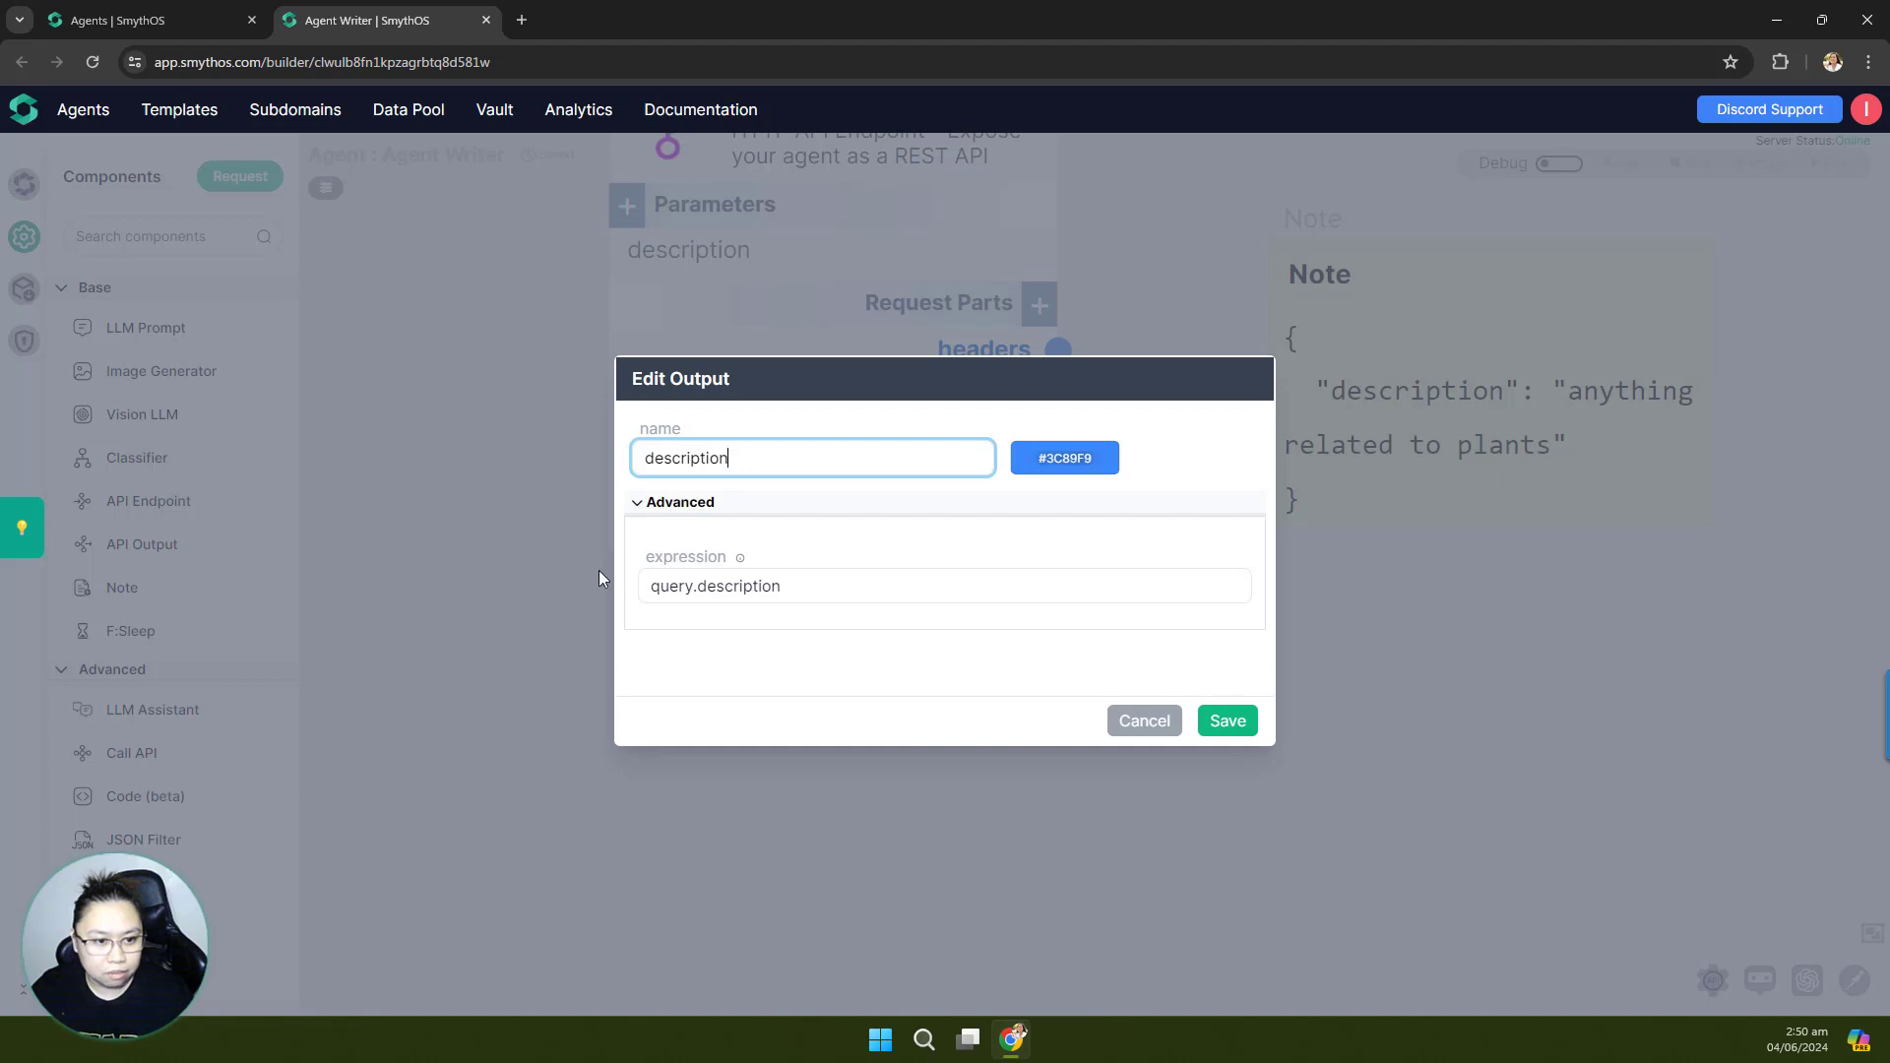
double_click(717, 588)
click(835, 527)
click(1228, 729)
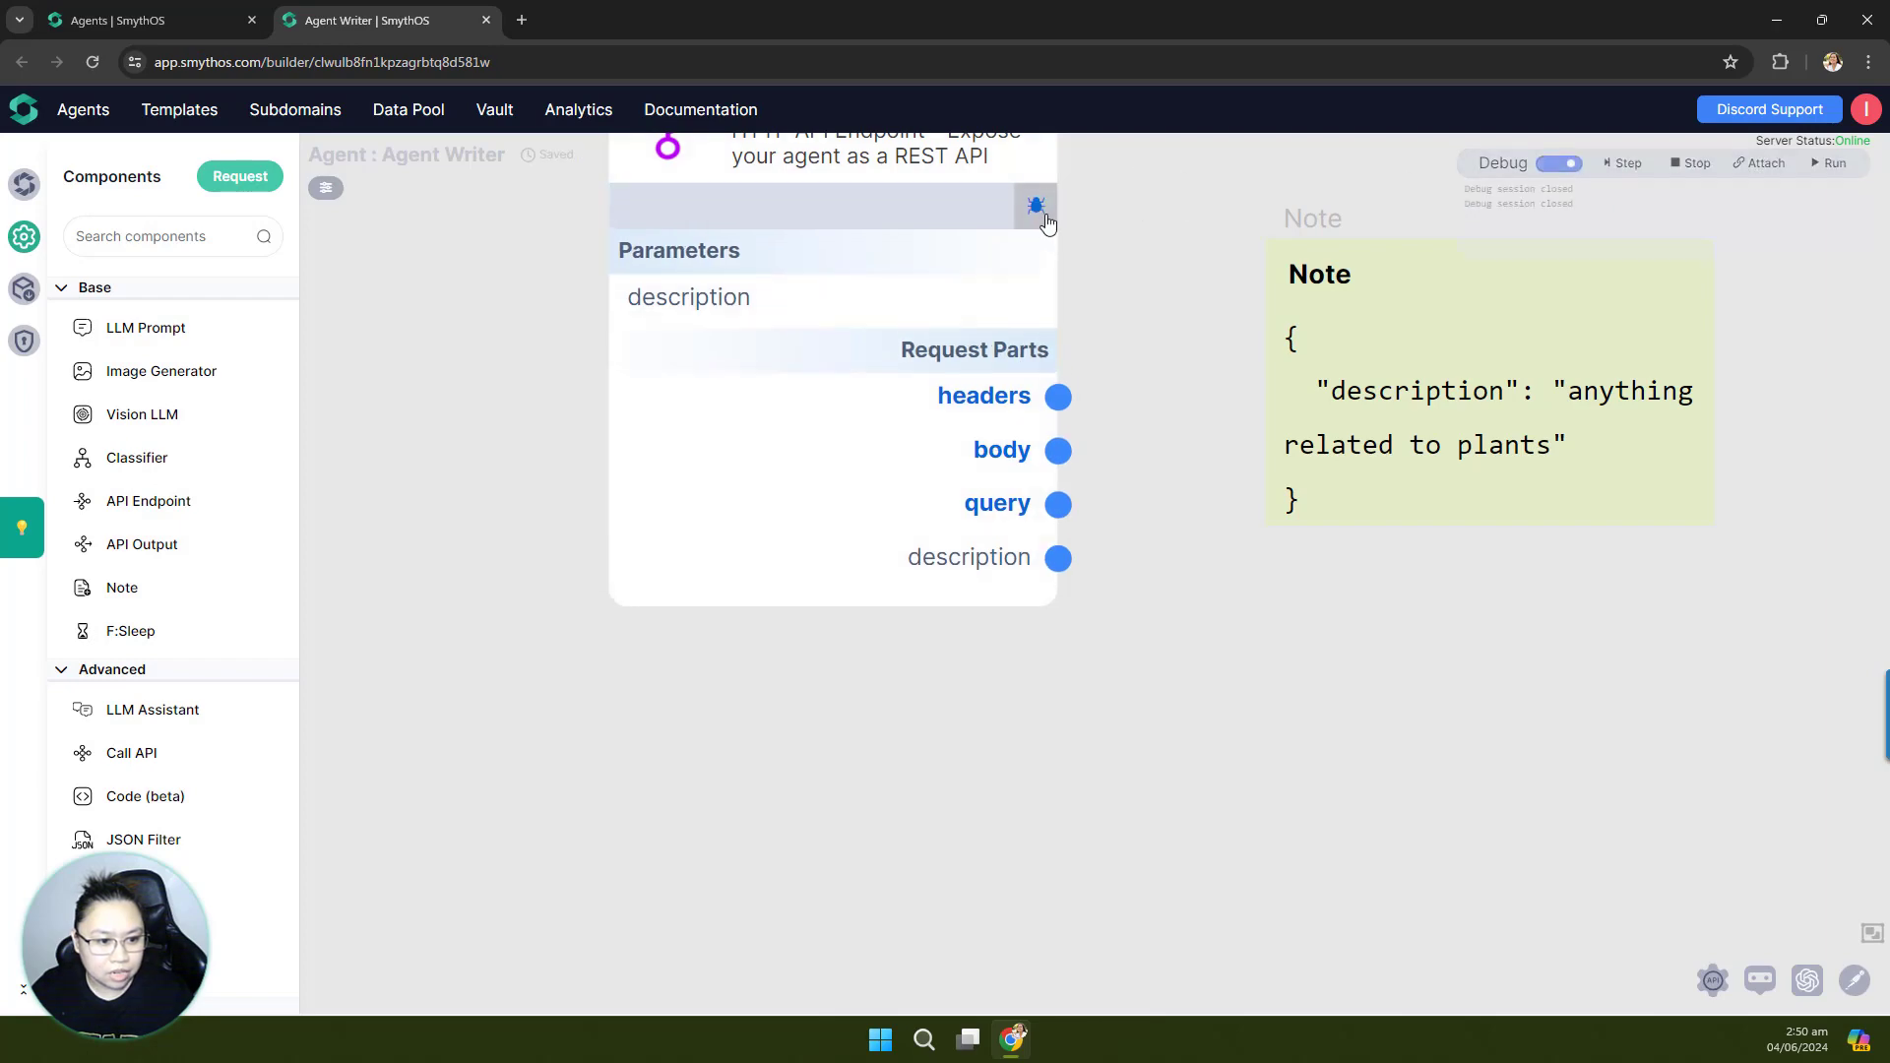
Step: Run the APIEndpoint step again in debug mode to check the description output, and end the debug session
click(1035, 205)
click(1216, 642)
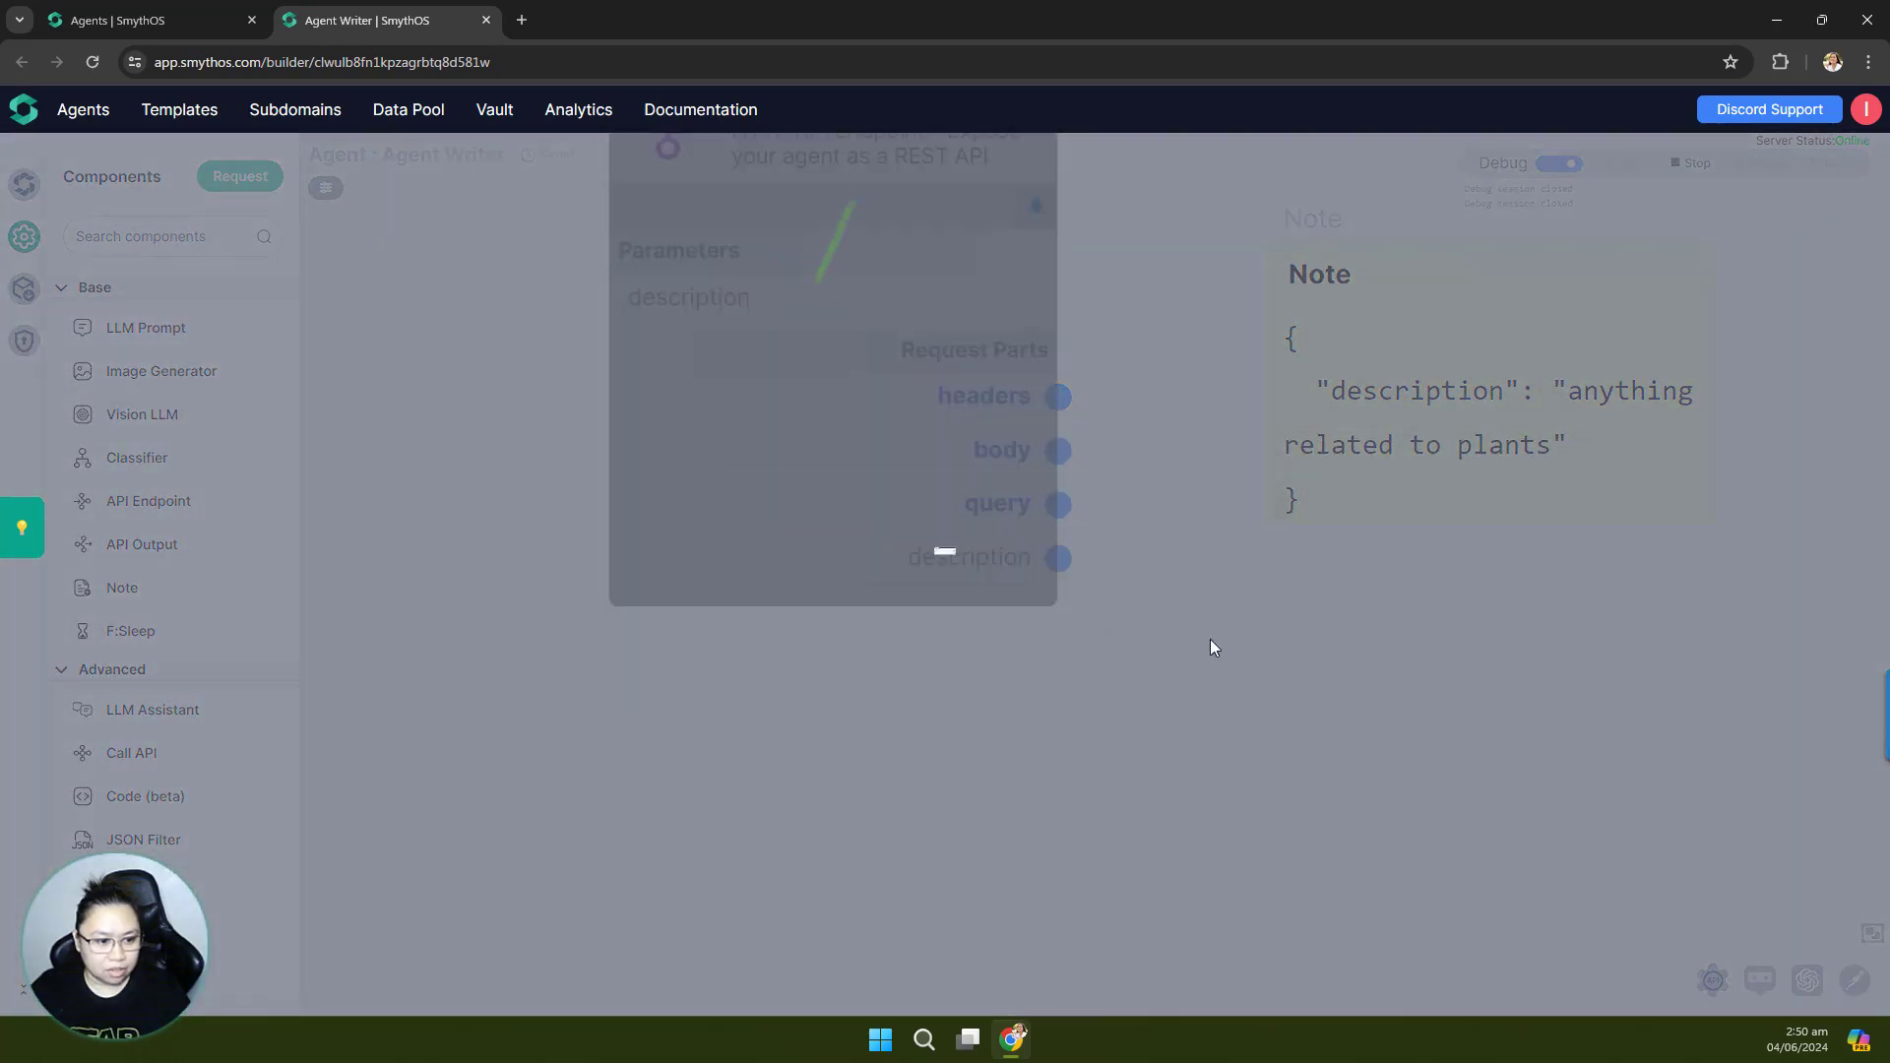
mouse_move(898, 558)
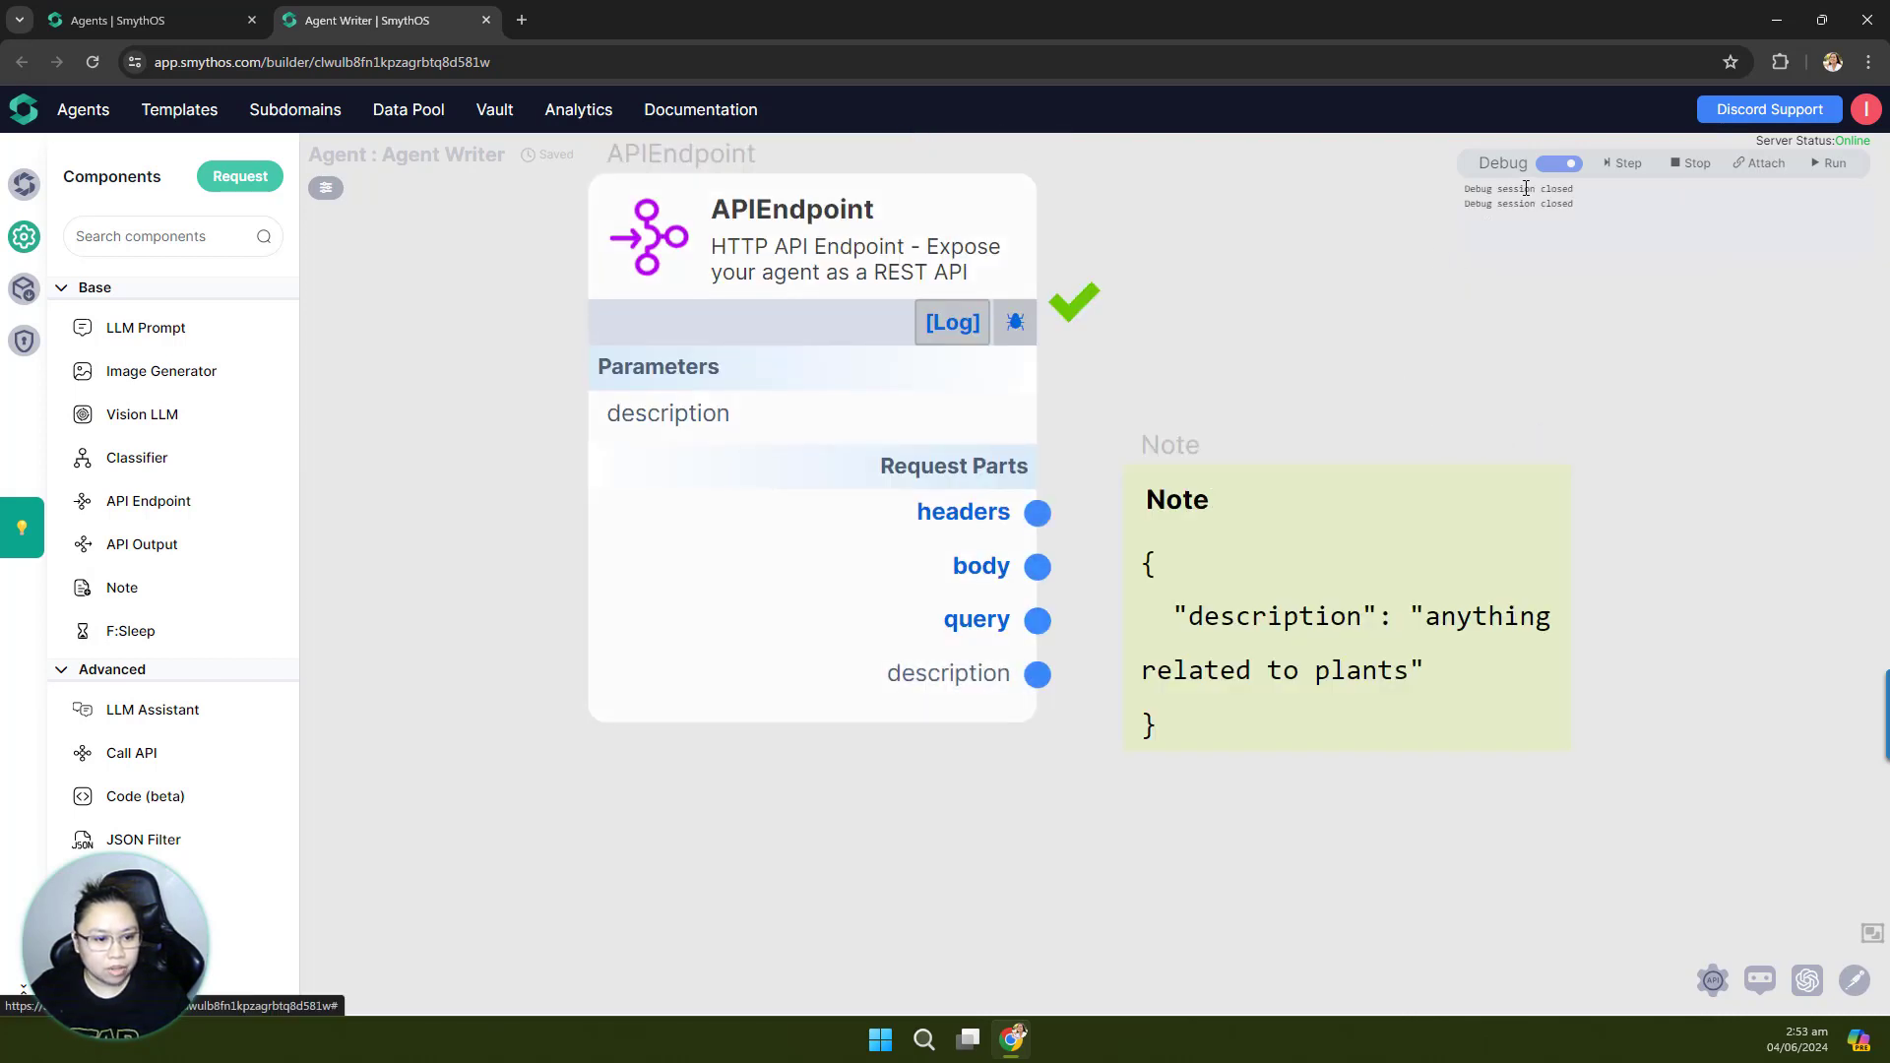
click(1674, 165)
click(1559, 165)
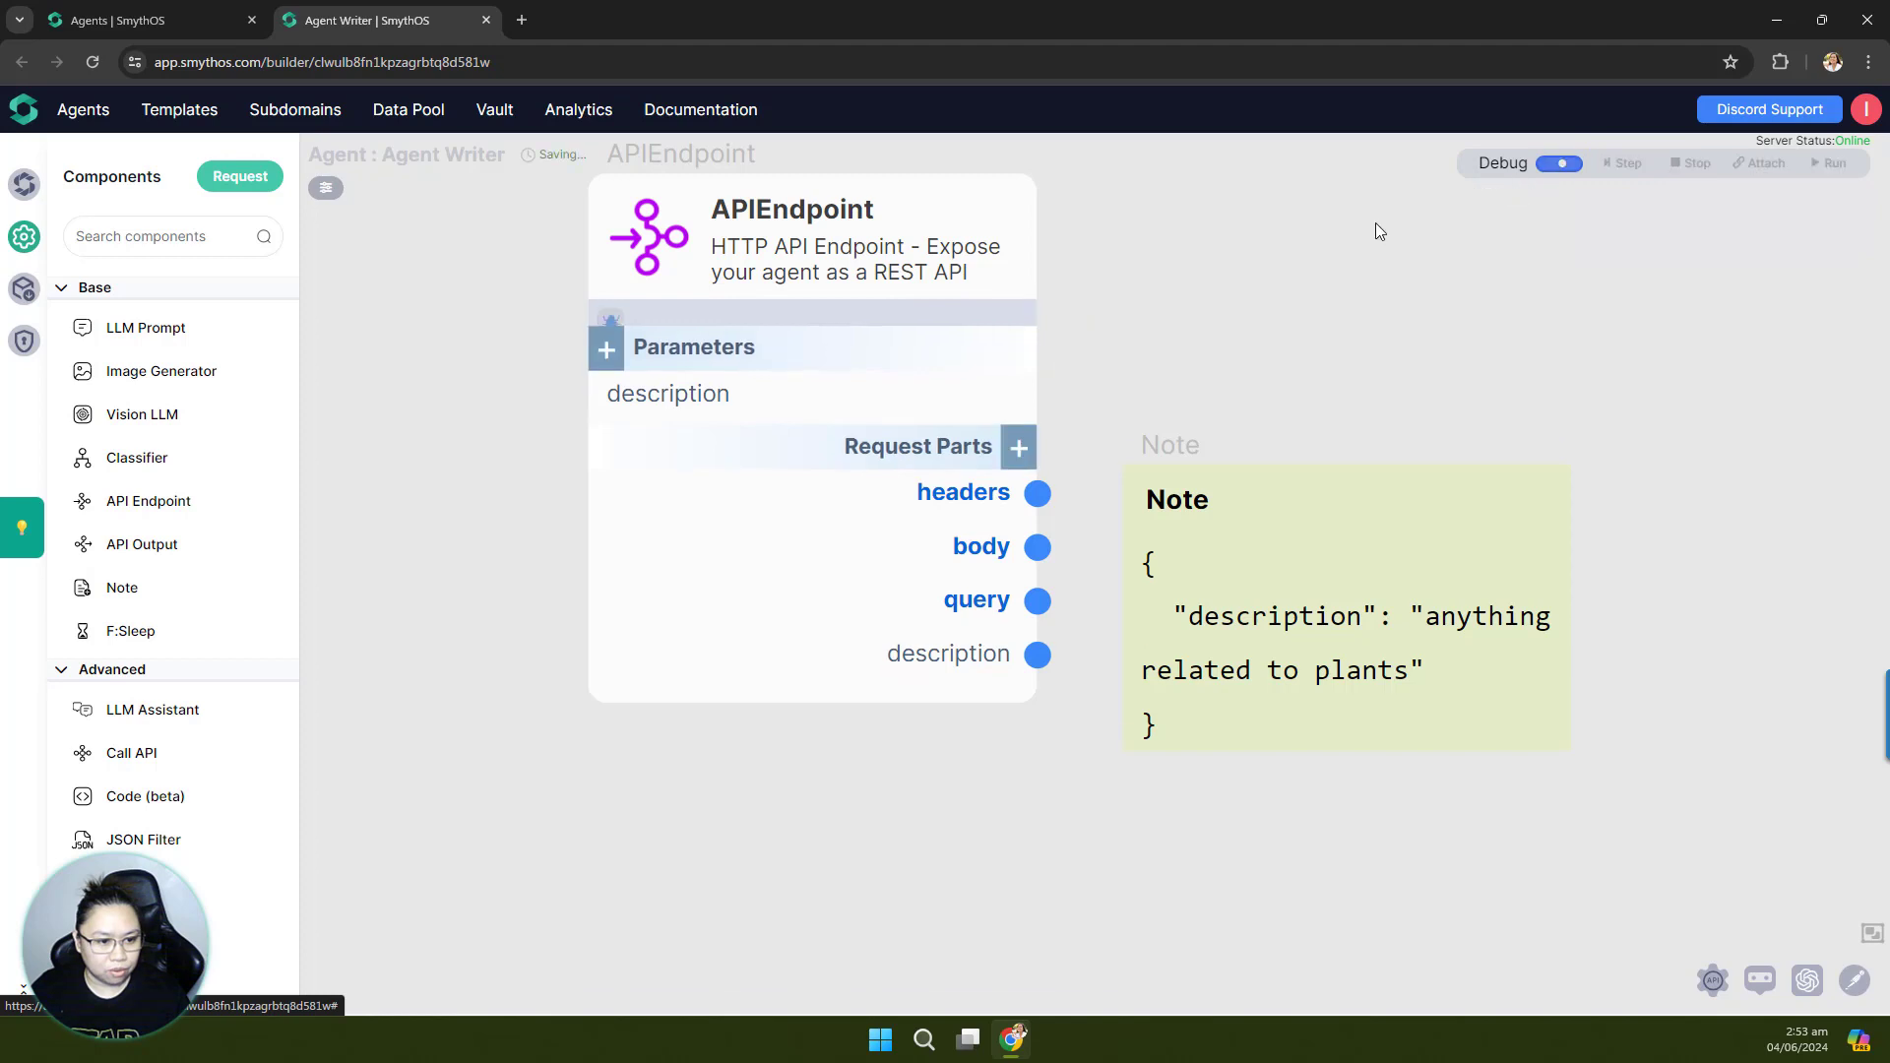
Step: Move the Note down and away from the APIEndpoint to free the space to the endpoint's right
scroll(527, 733, down, 5)
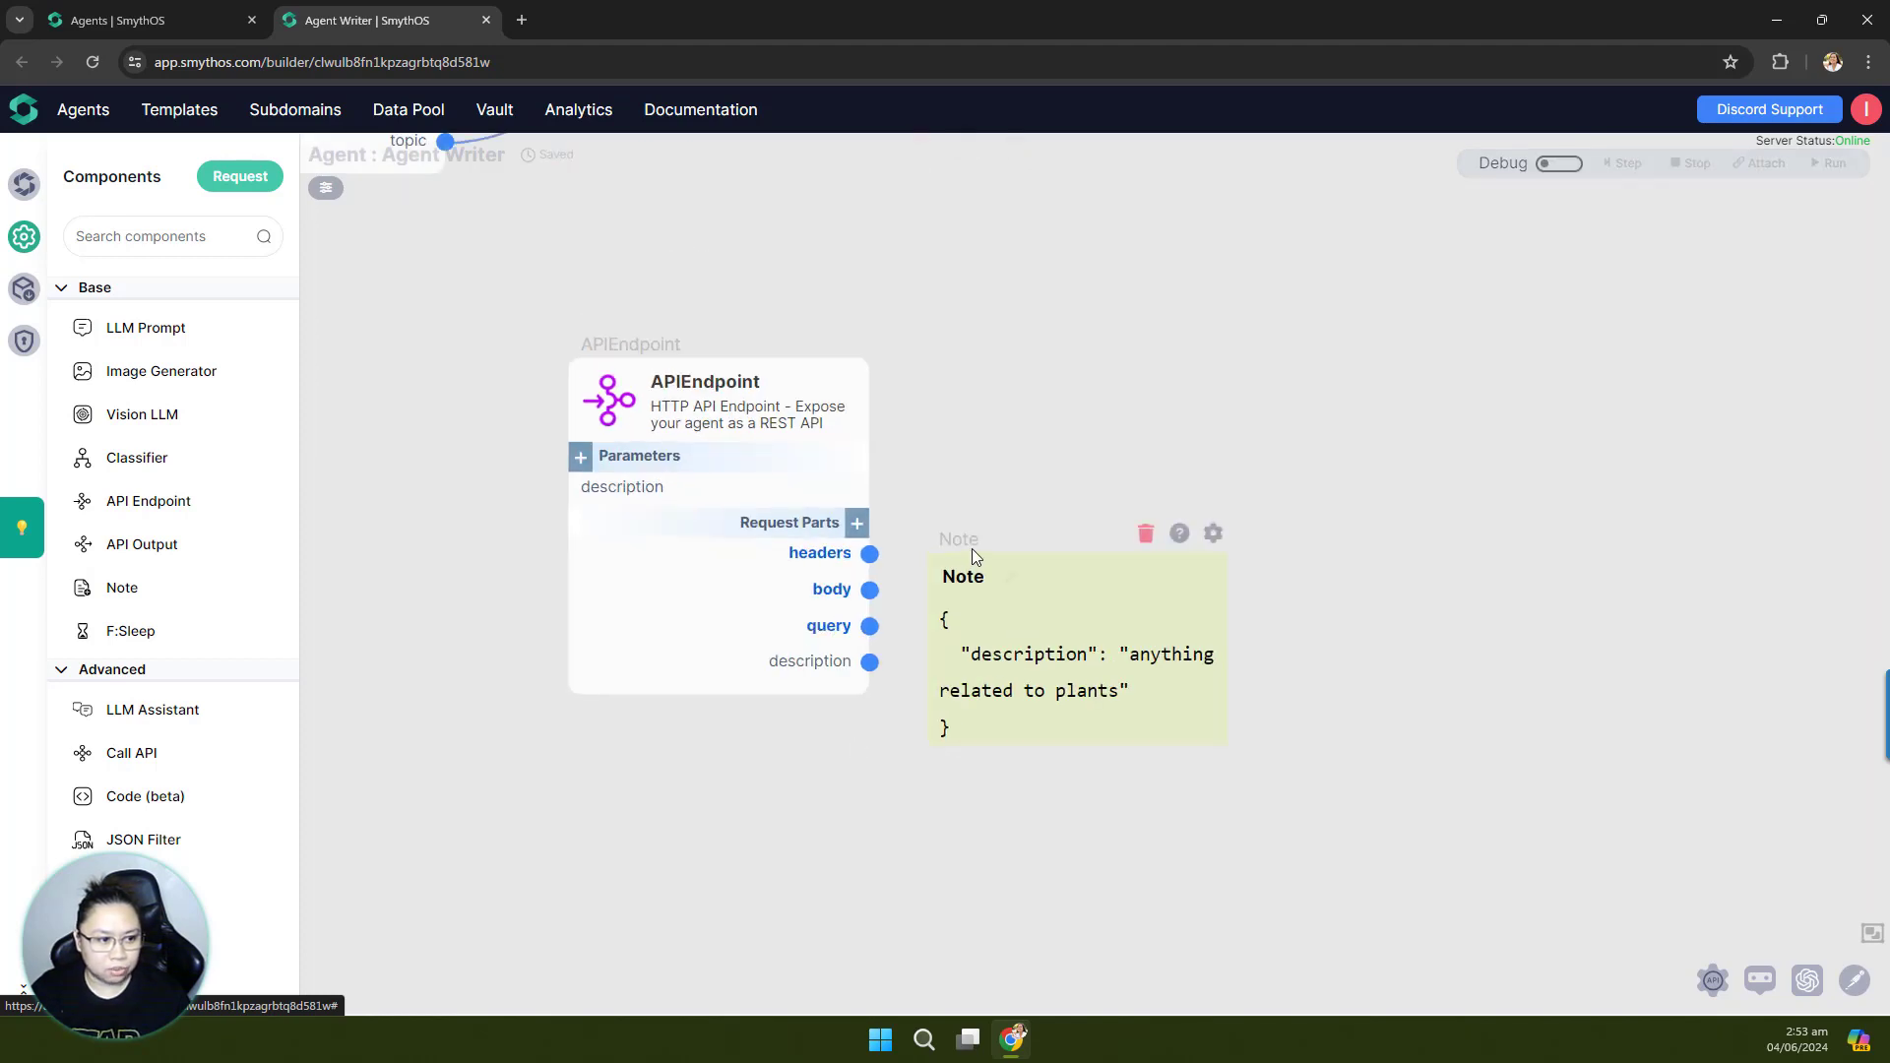
drag(965, 541, 1328, 909)
drag(1290, 425, 1082, 384)
drag(1013, 760, 1005, 795)
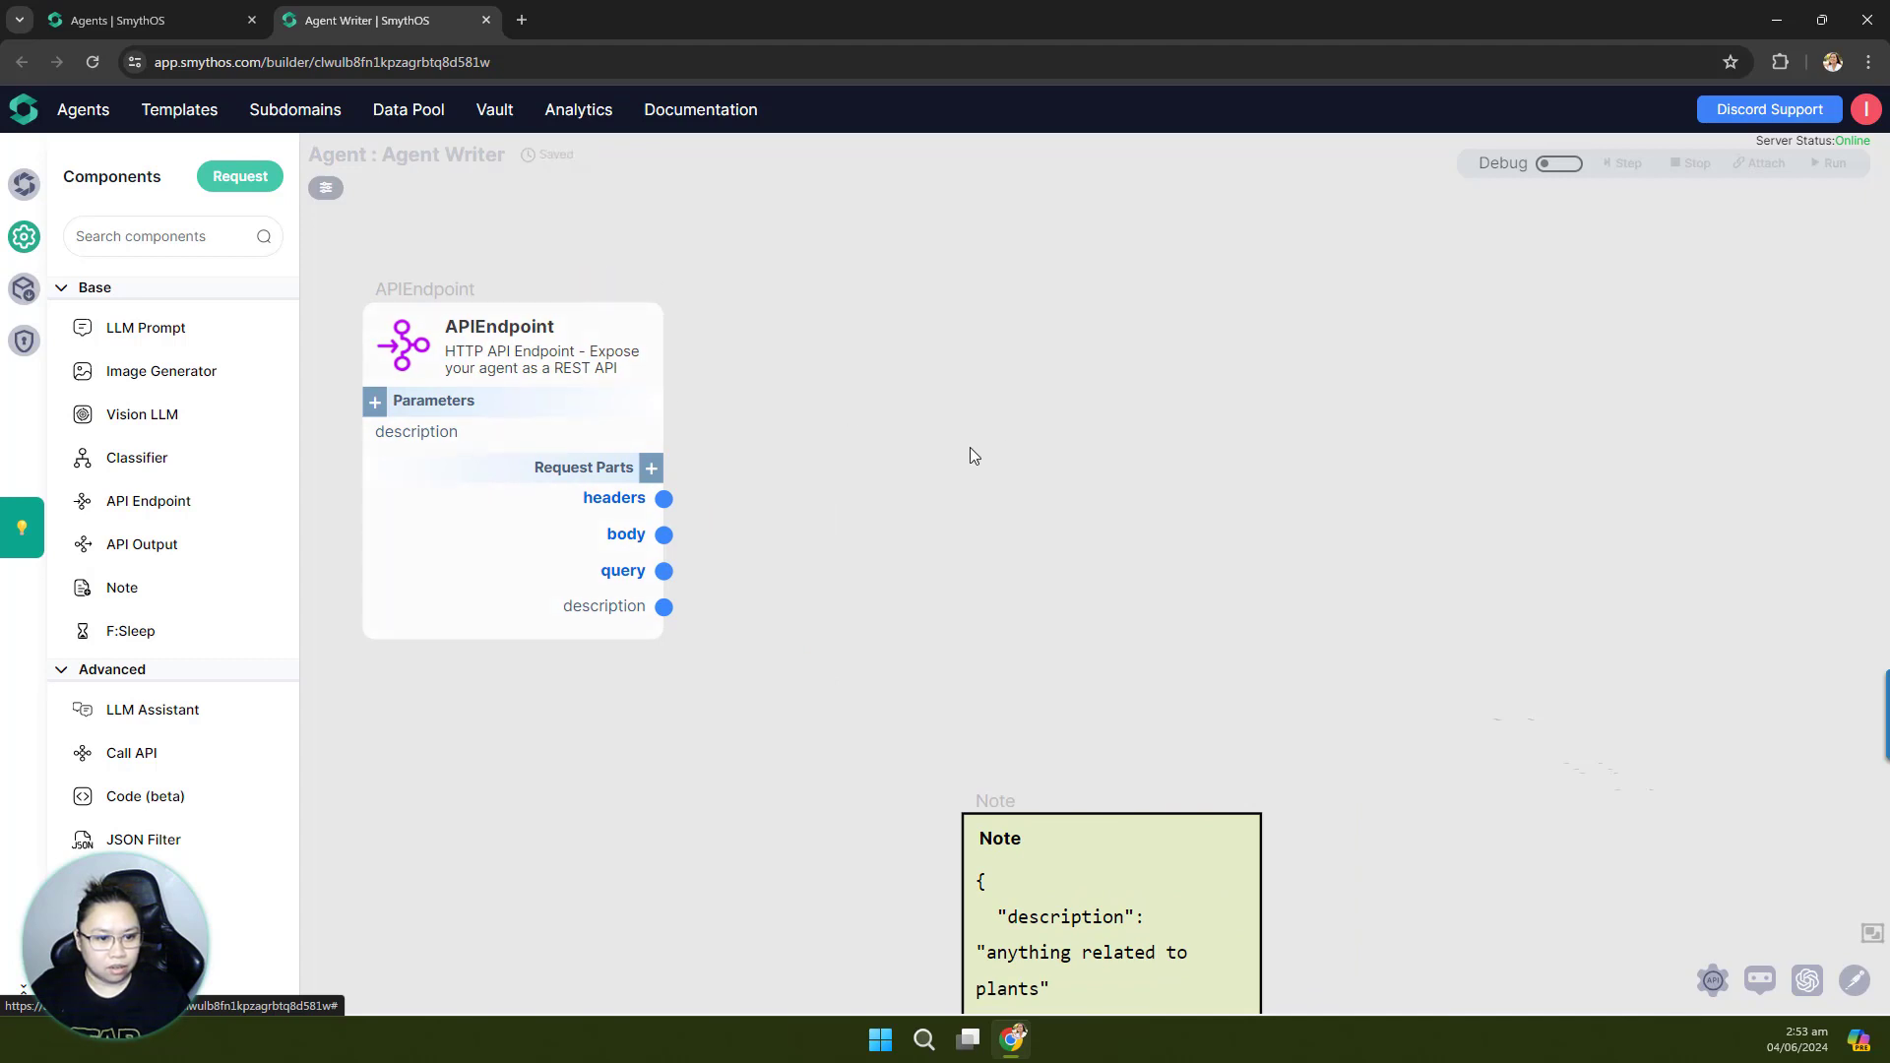
drag(954, 442, 979, 451)
Step: Add an LLM Prompt component to the right of the APIEndpoint and set its model to Echo
drag(138, 325, 1117, 397)
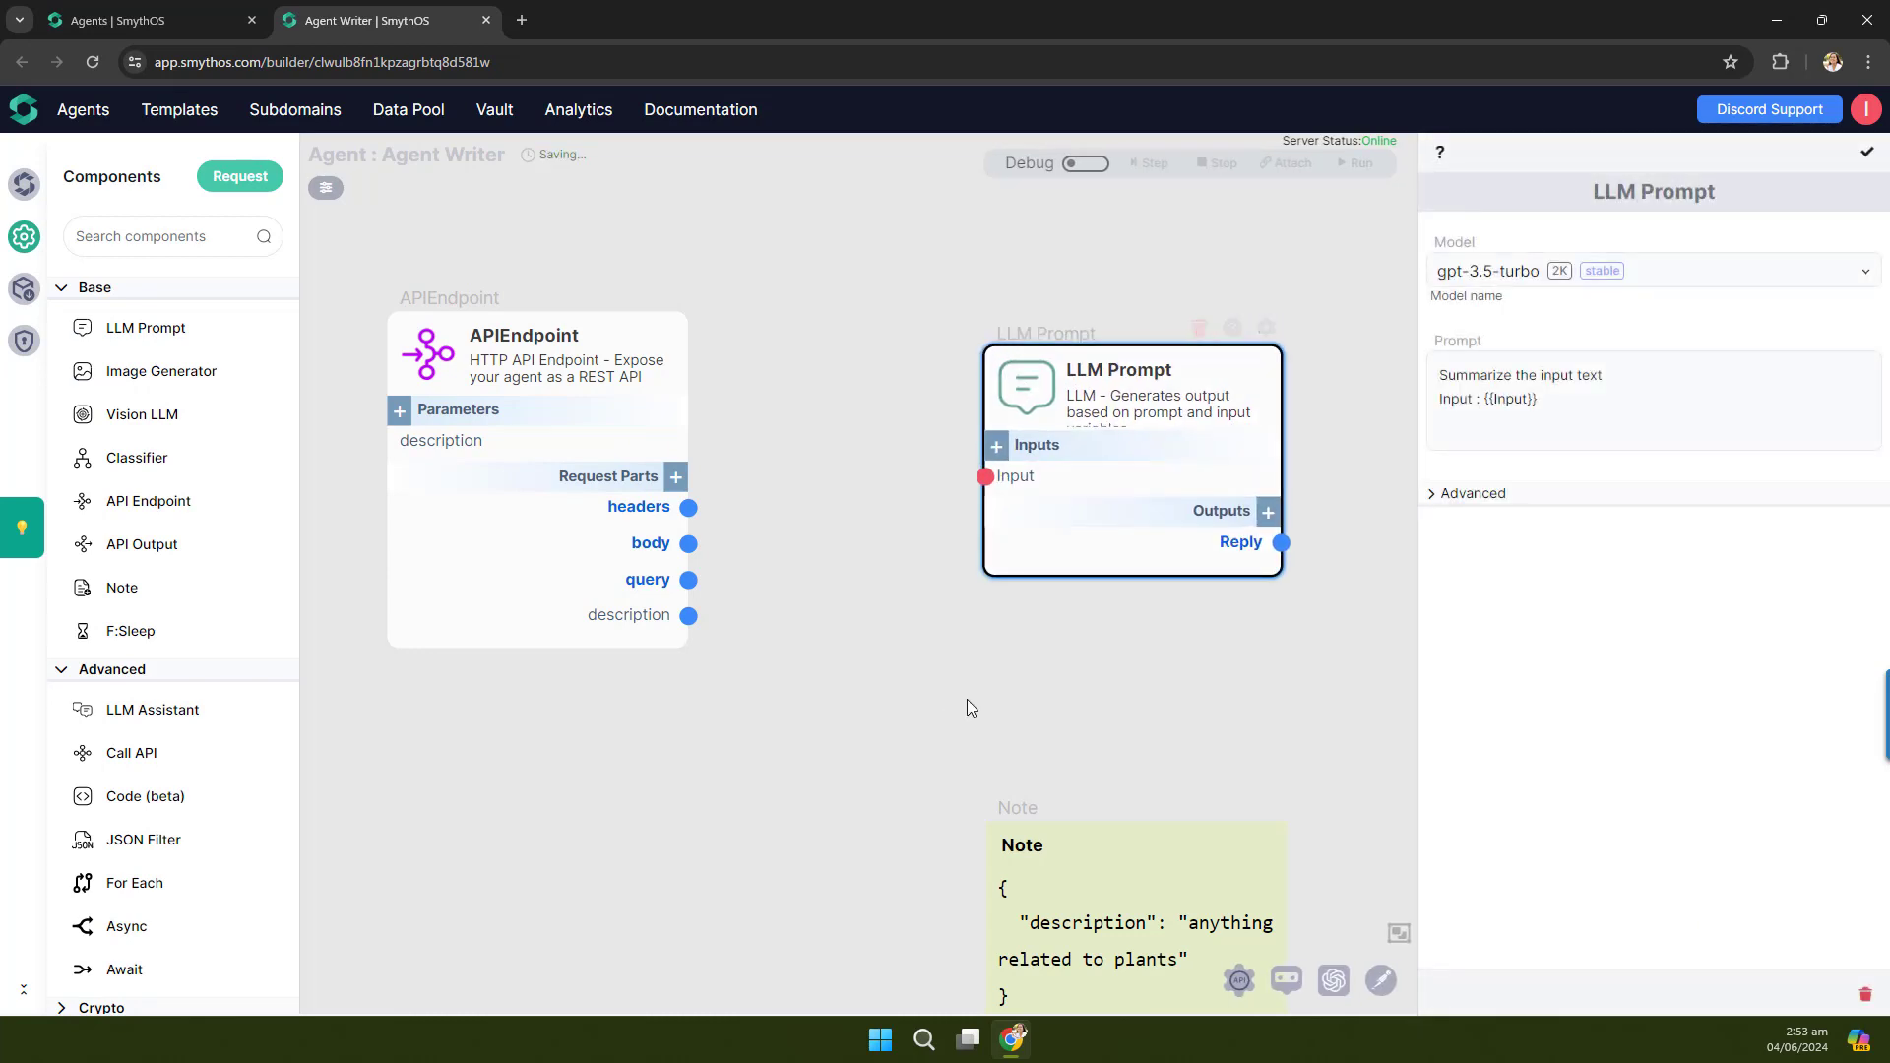
drag(967, 699, 894, 725)
click(1698, 277)
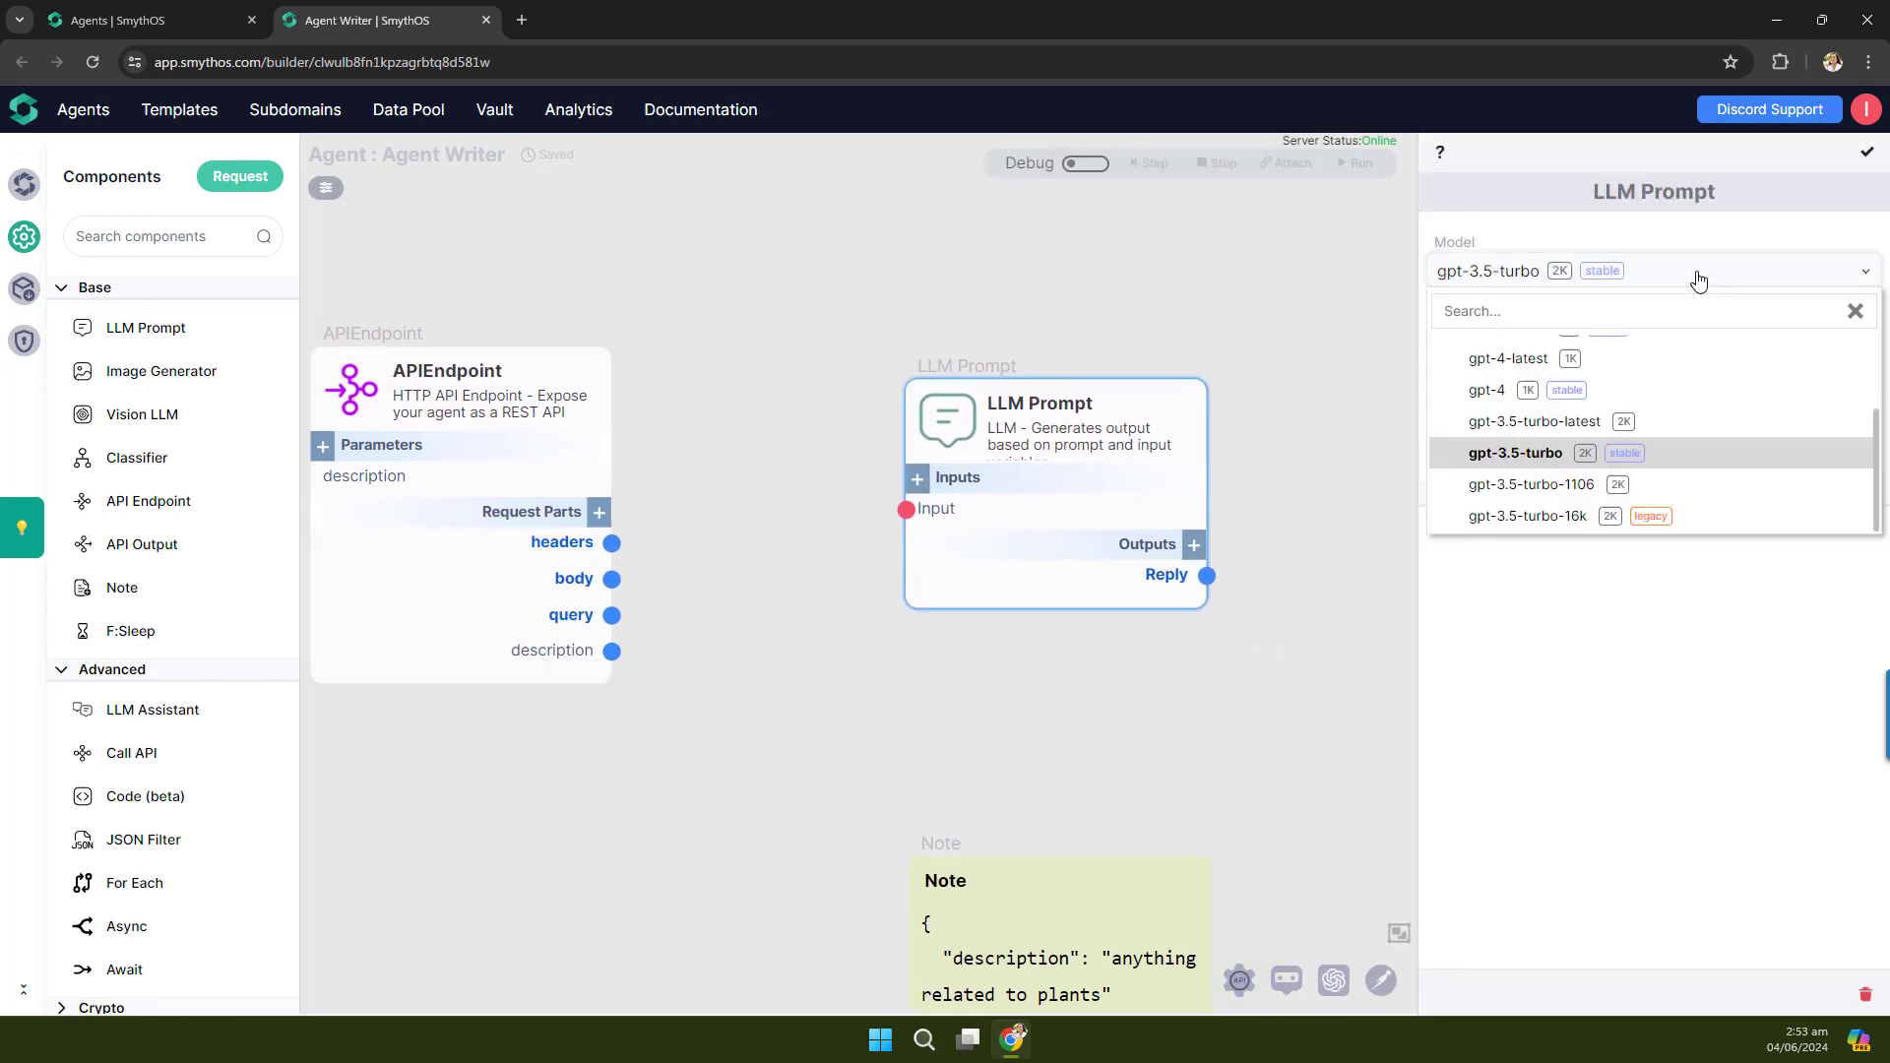
scroll(1582, 421, up, 3)
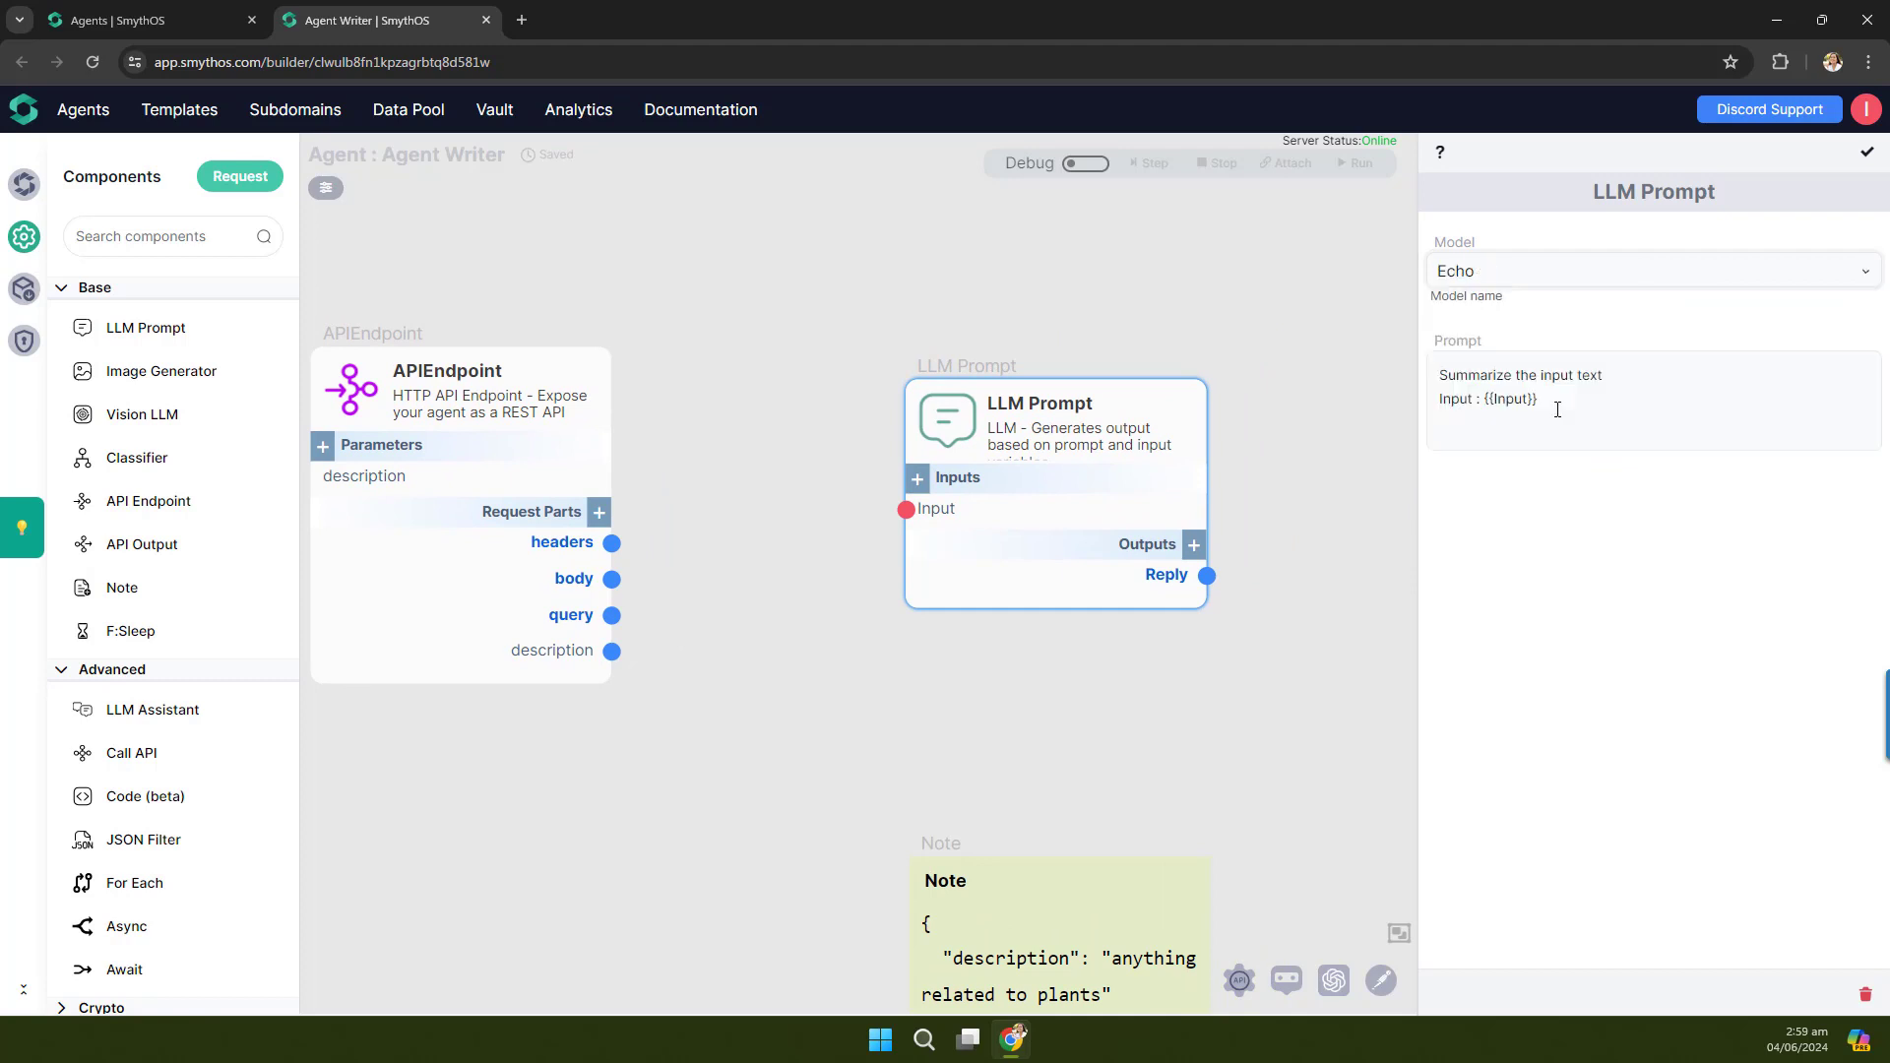
Step: Replace the Echo component's default prompt with the copied list of ten article titles and save the settings
drag(1435, 377, 1603, 424)
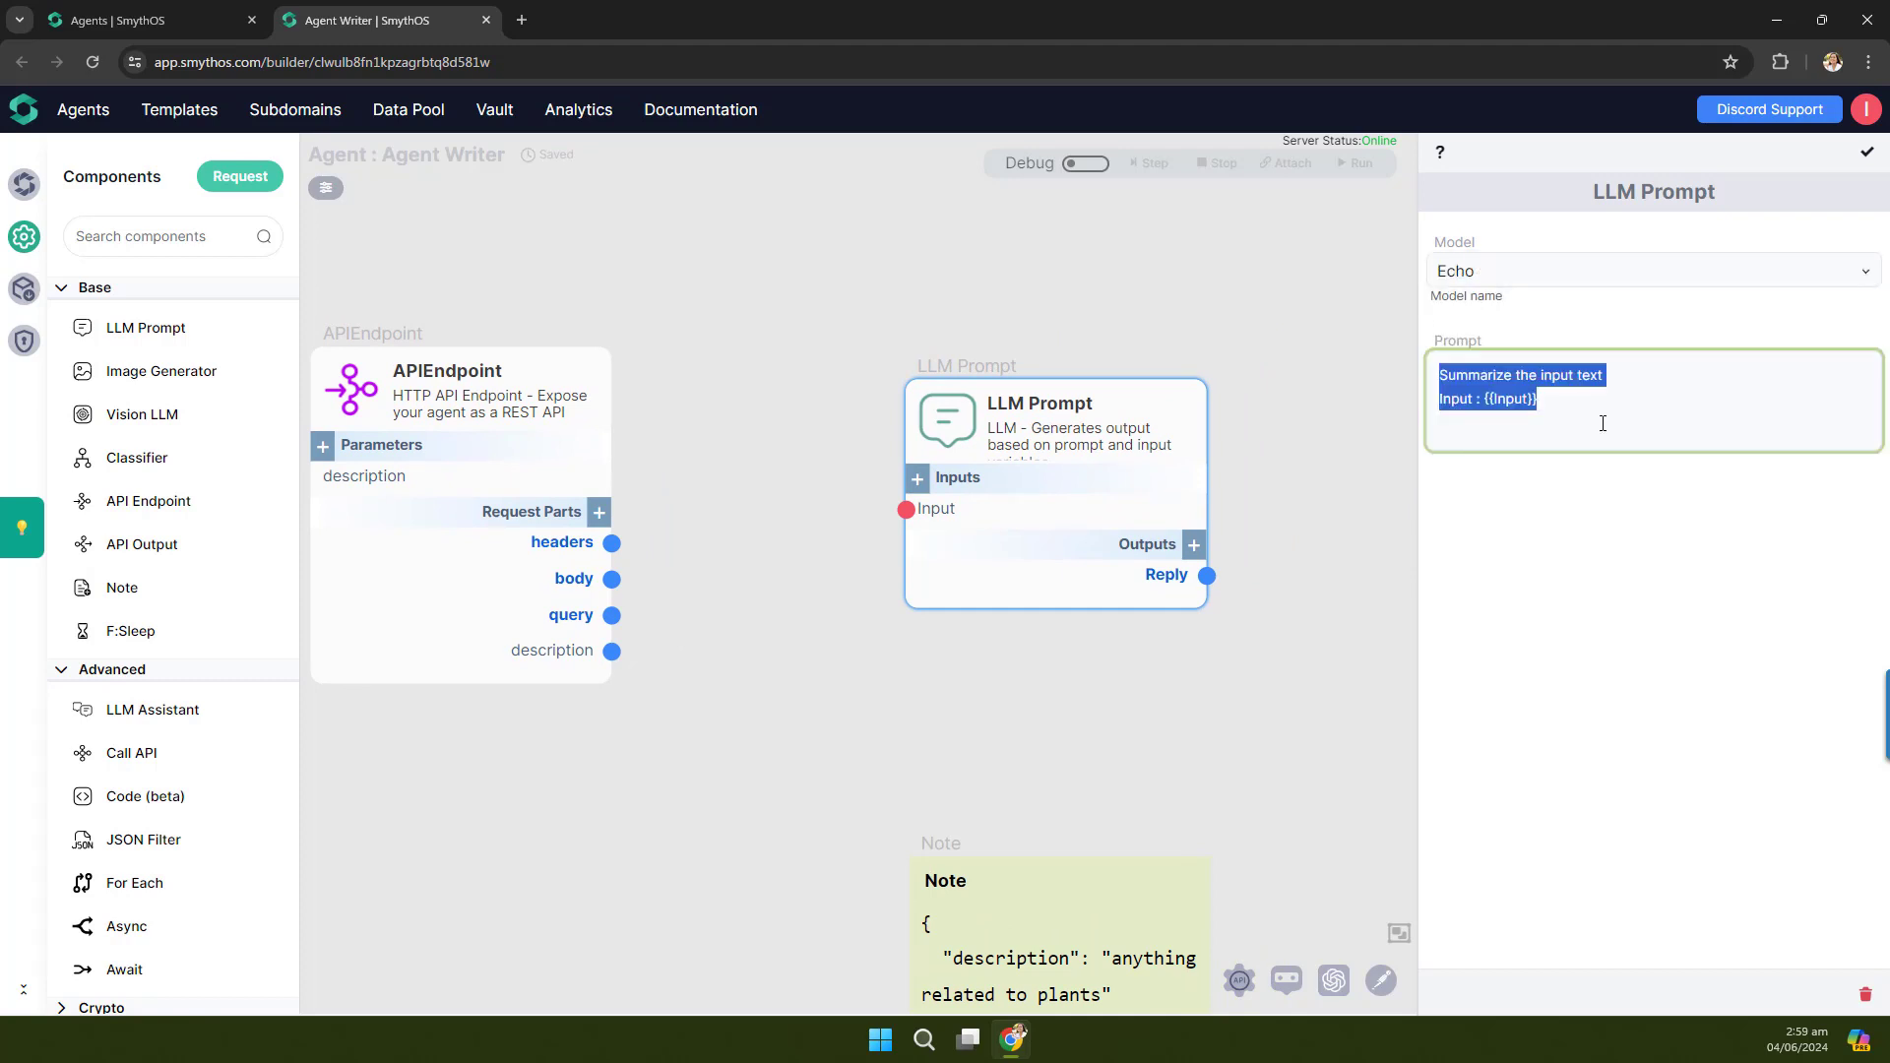
key(BackSpace)
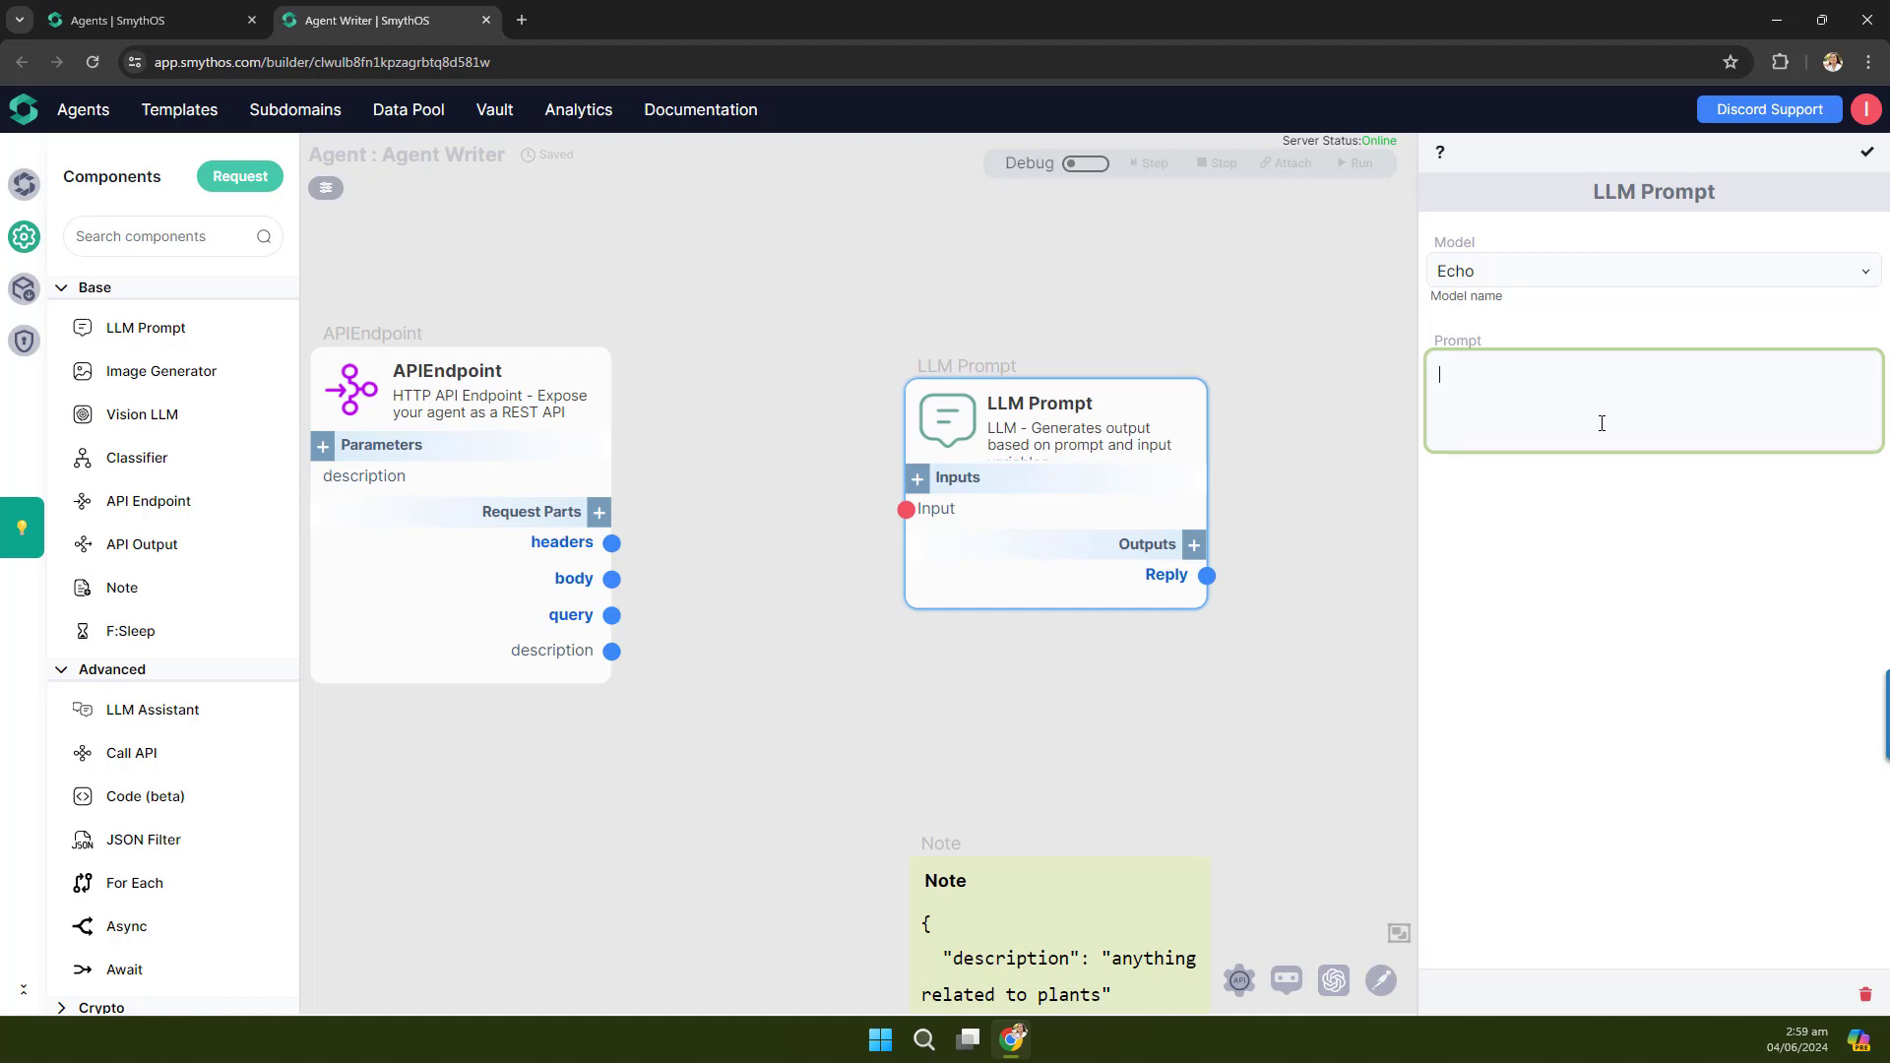
key(ctrl+v)
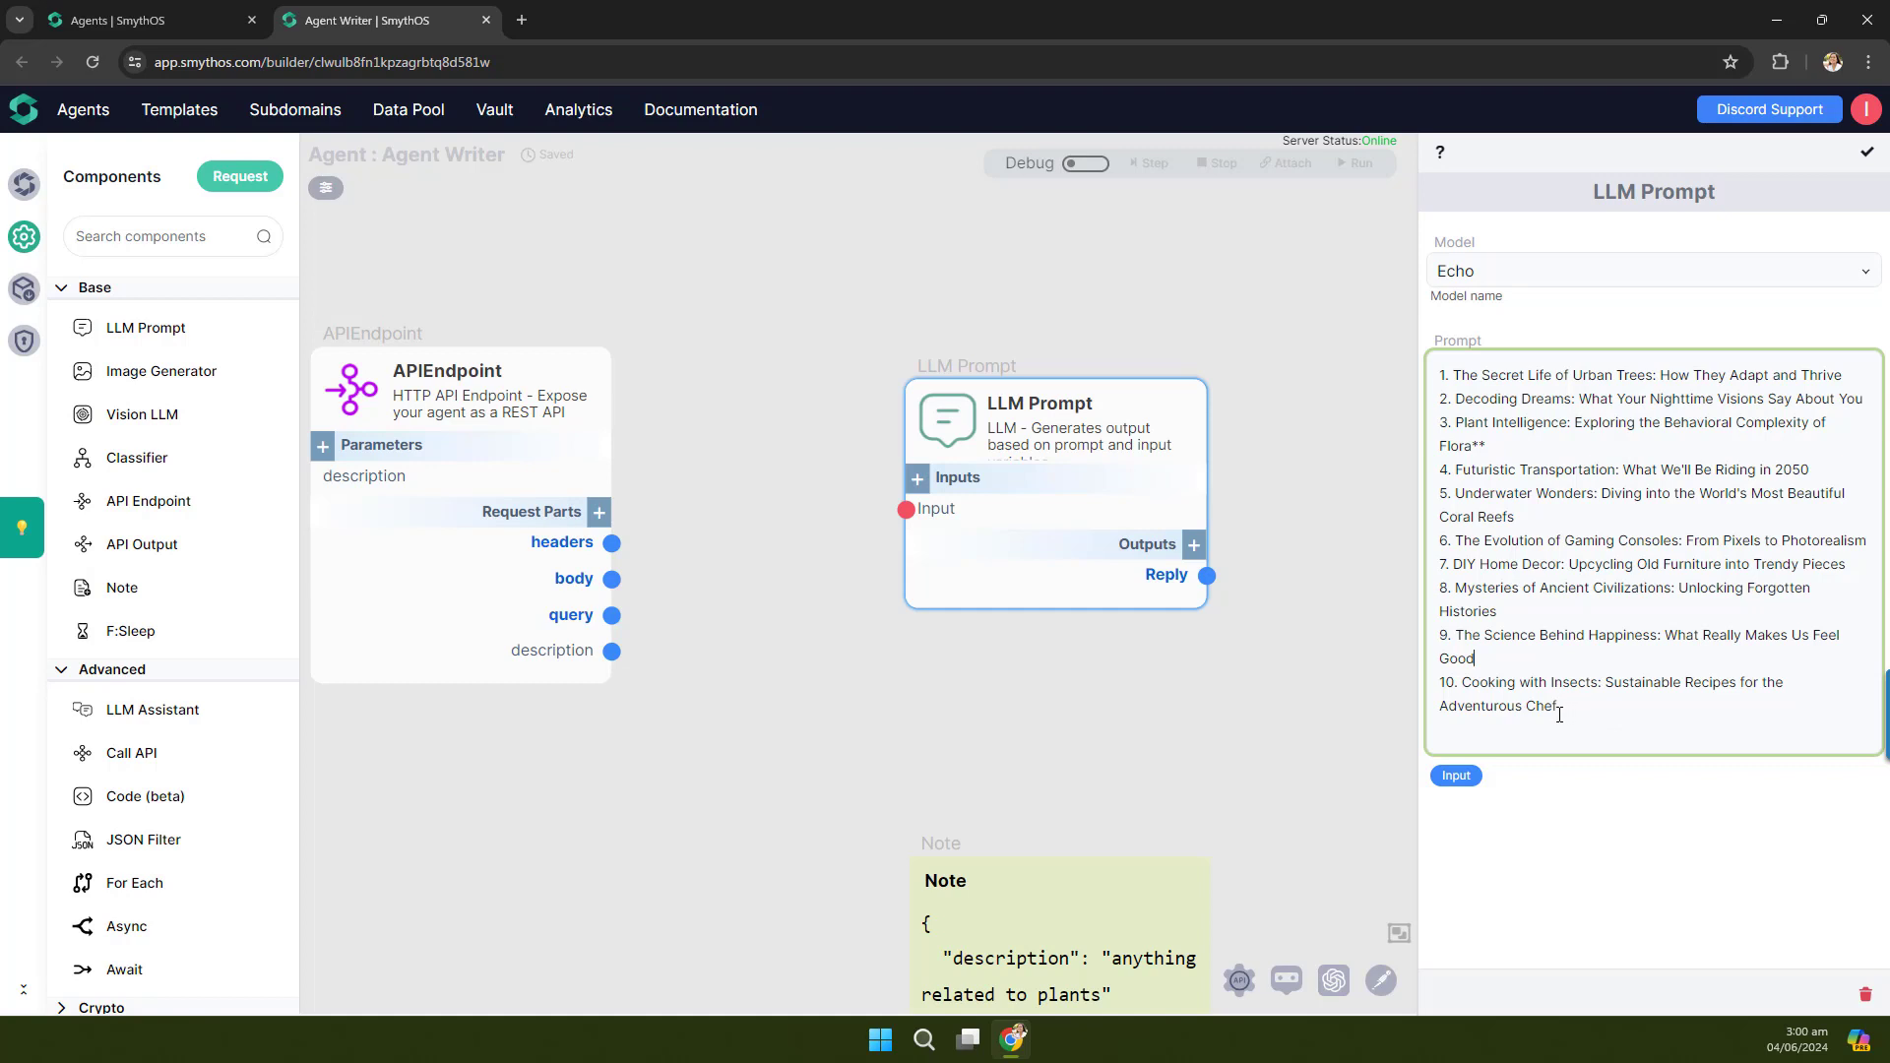
click(1866, 153)
click(1862, 161)
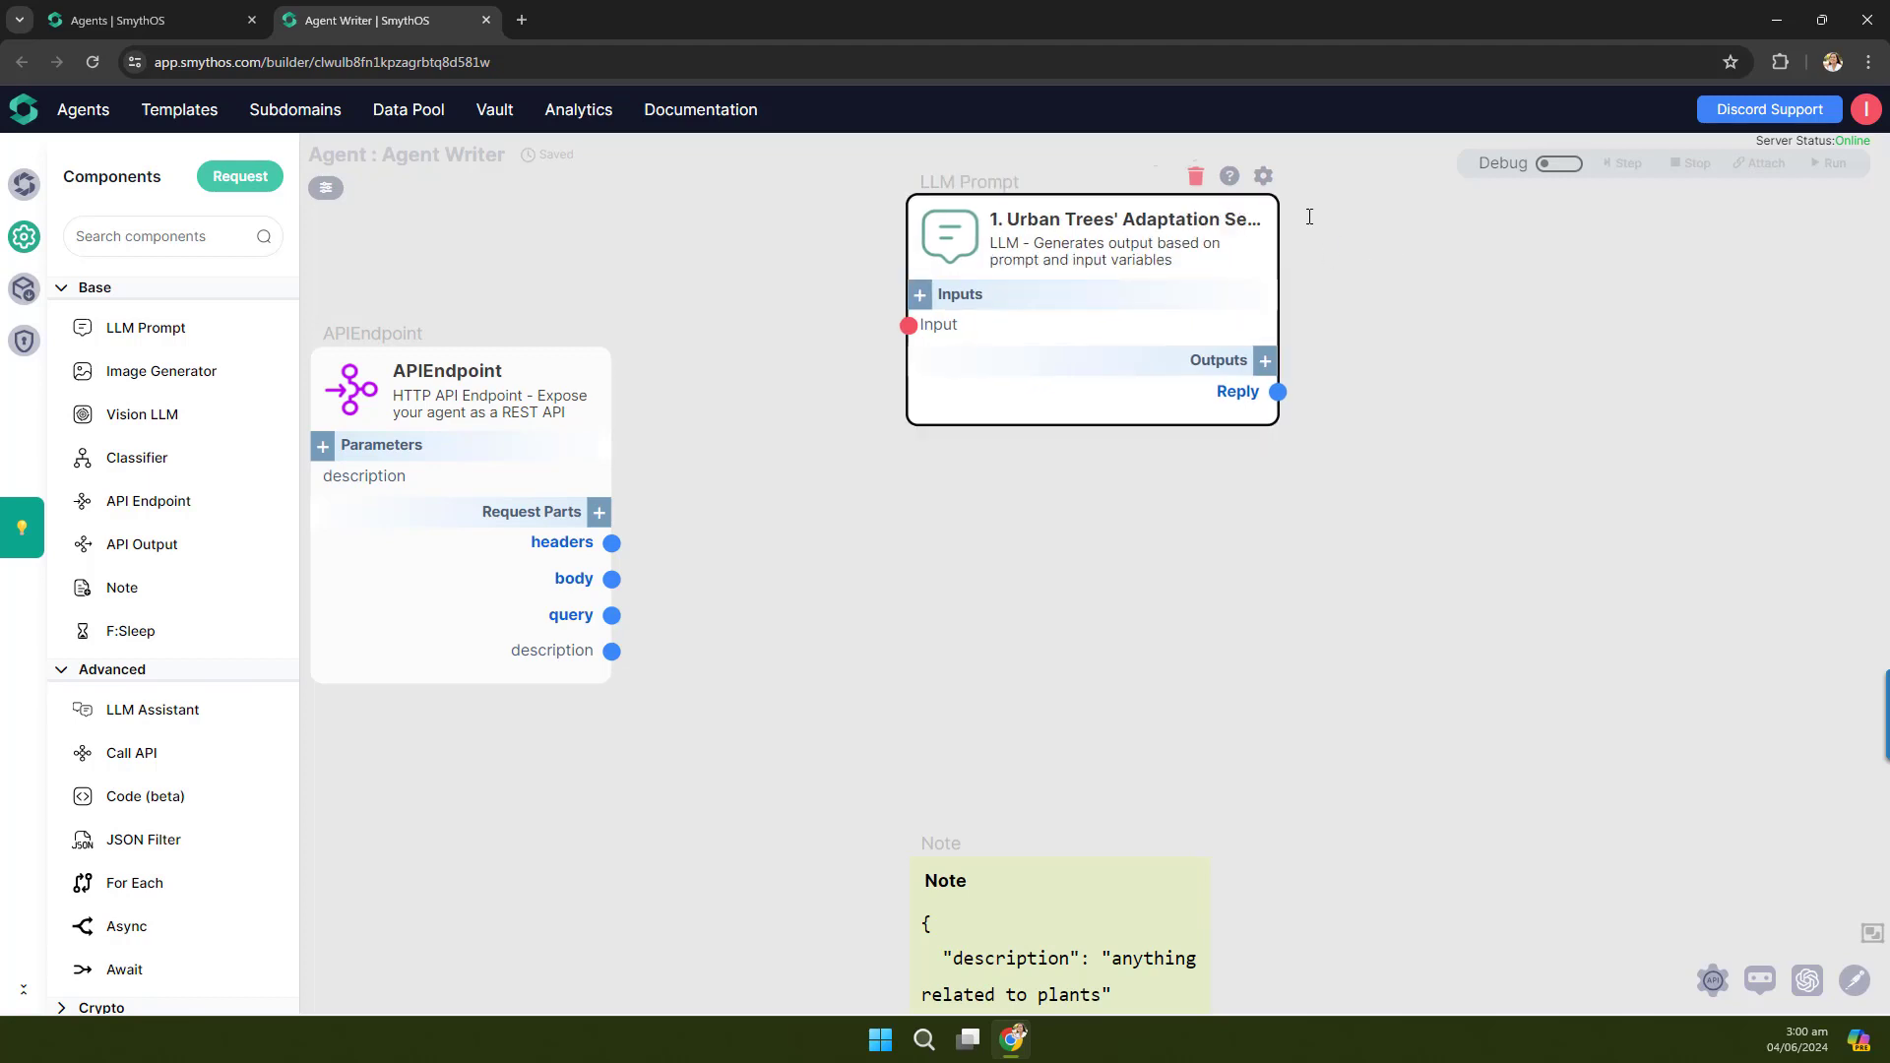
Step: Rename the Echo component List of Titles and shift it closer to the APIEndpoint
double_click(1212, 219)
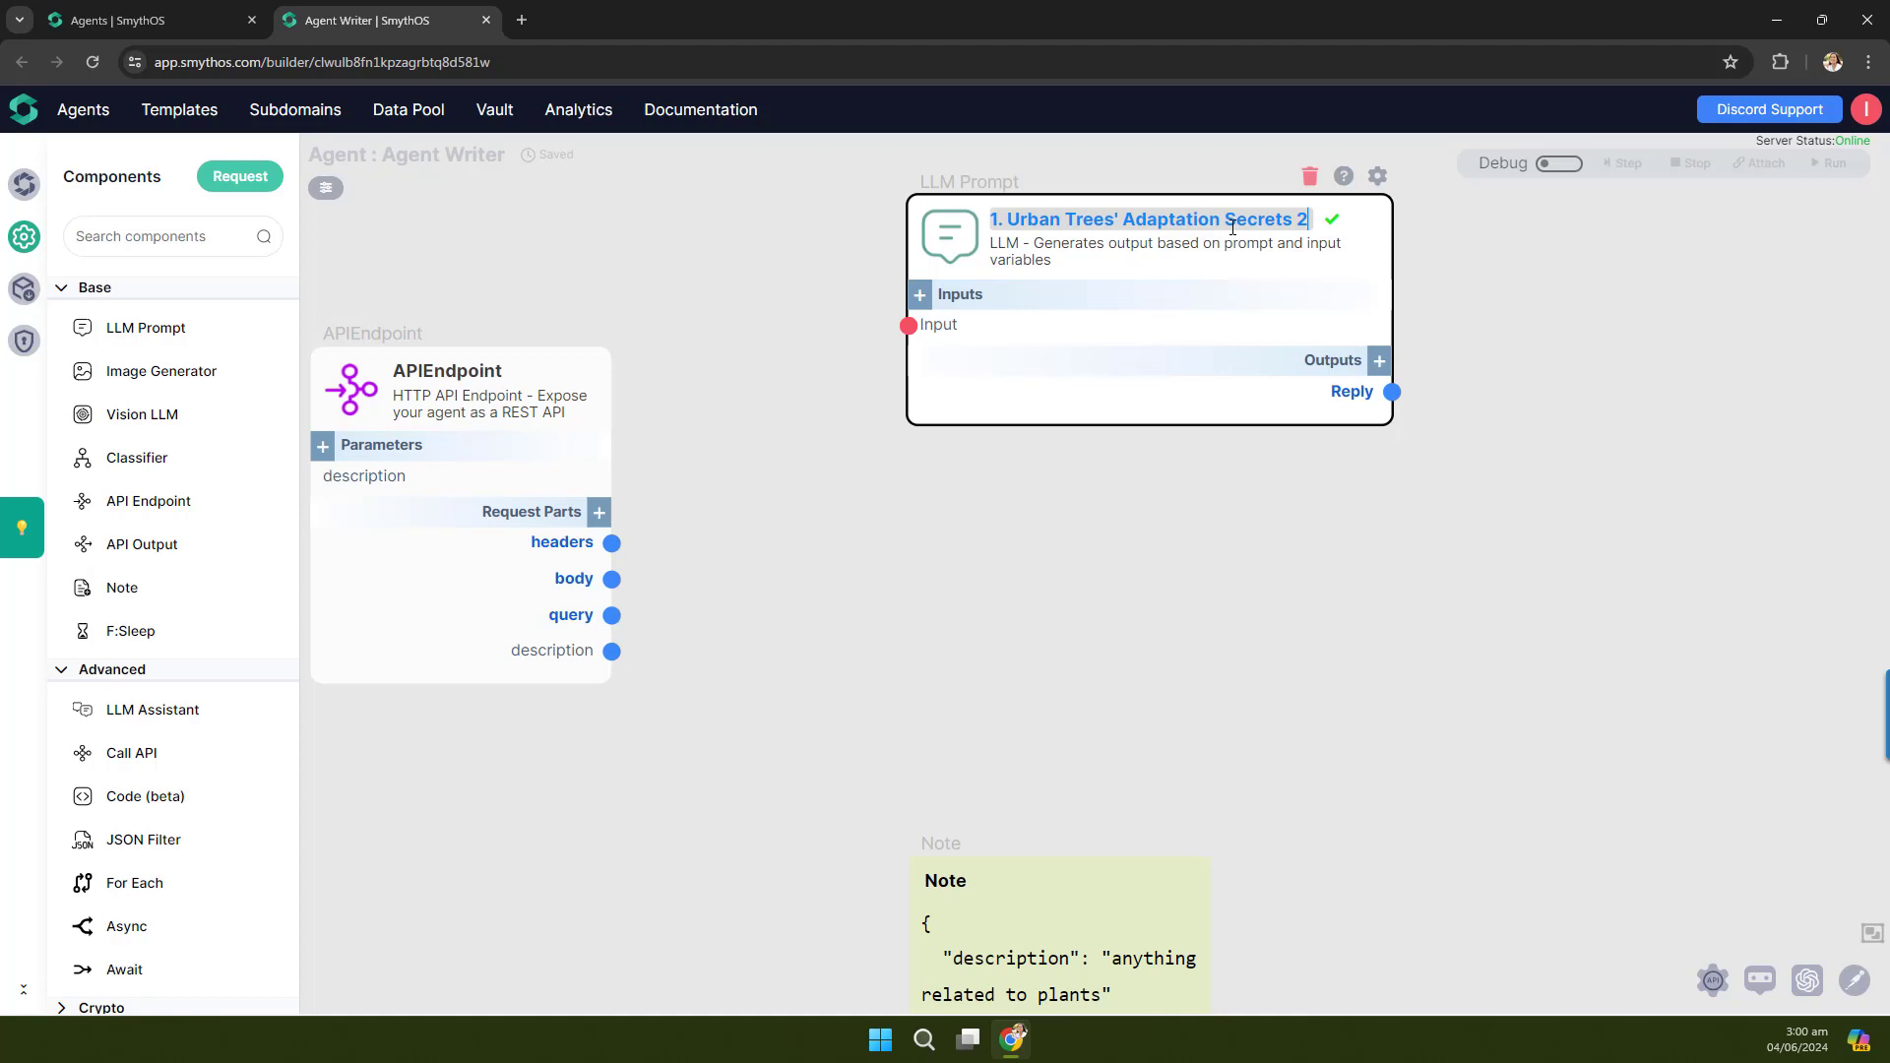
text(List of )
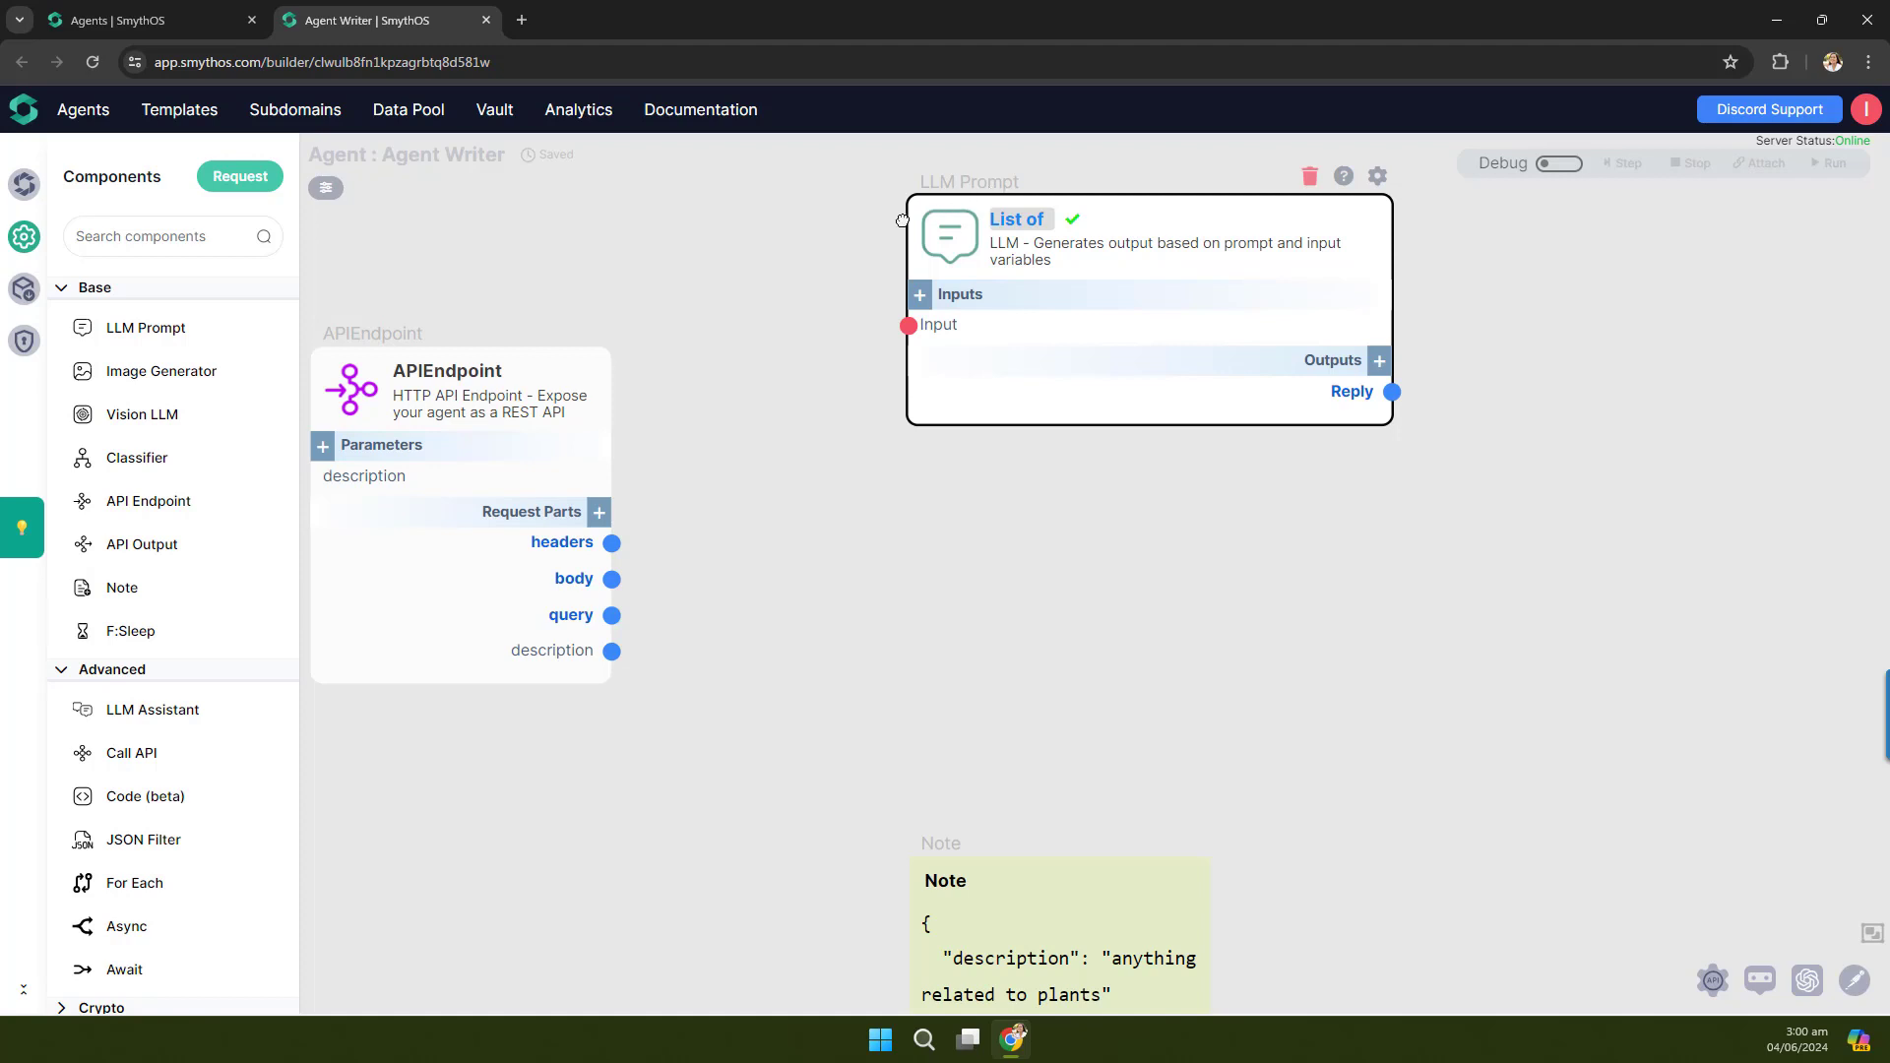
text(Titles)
drag(992, 186, 902, 220)
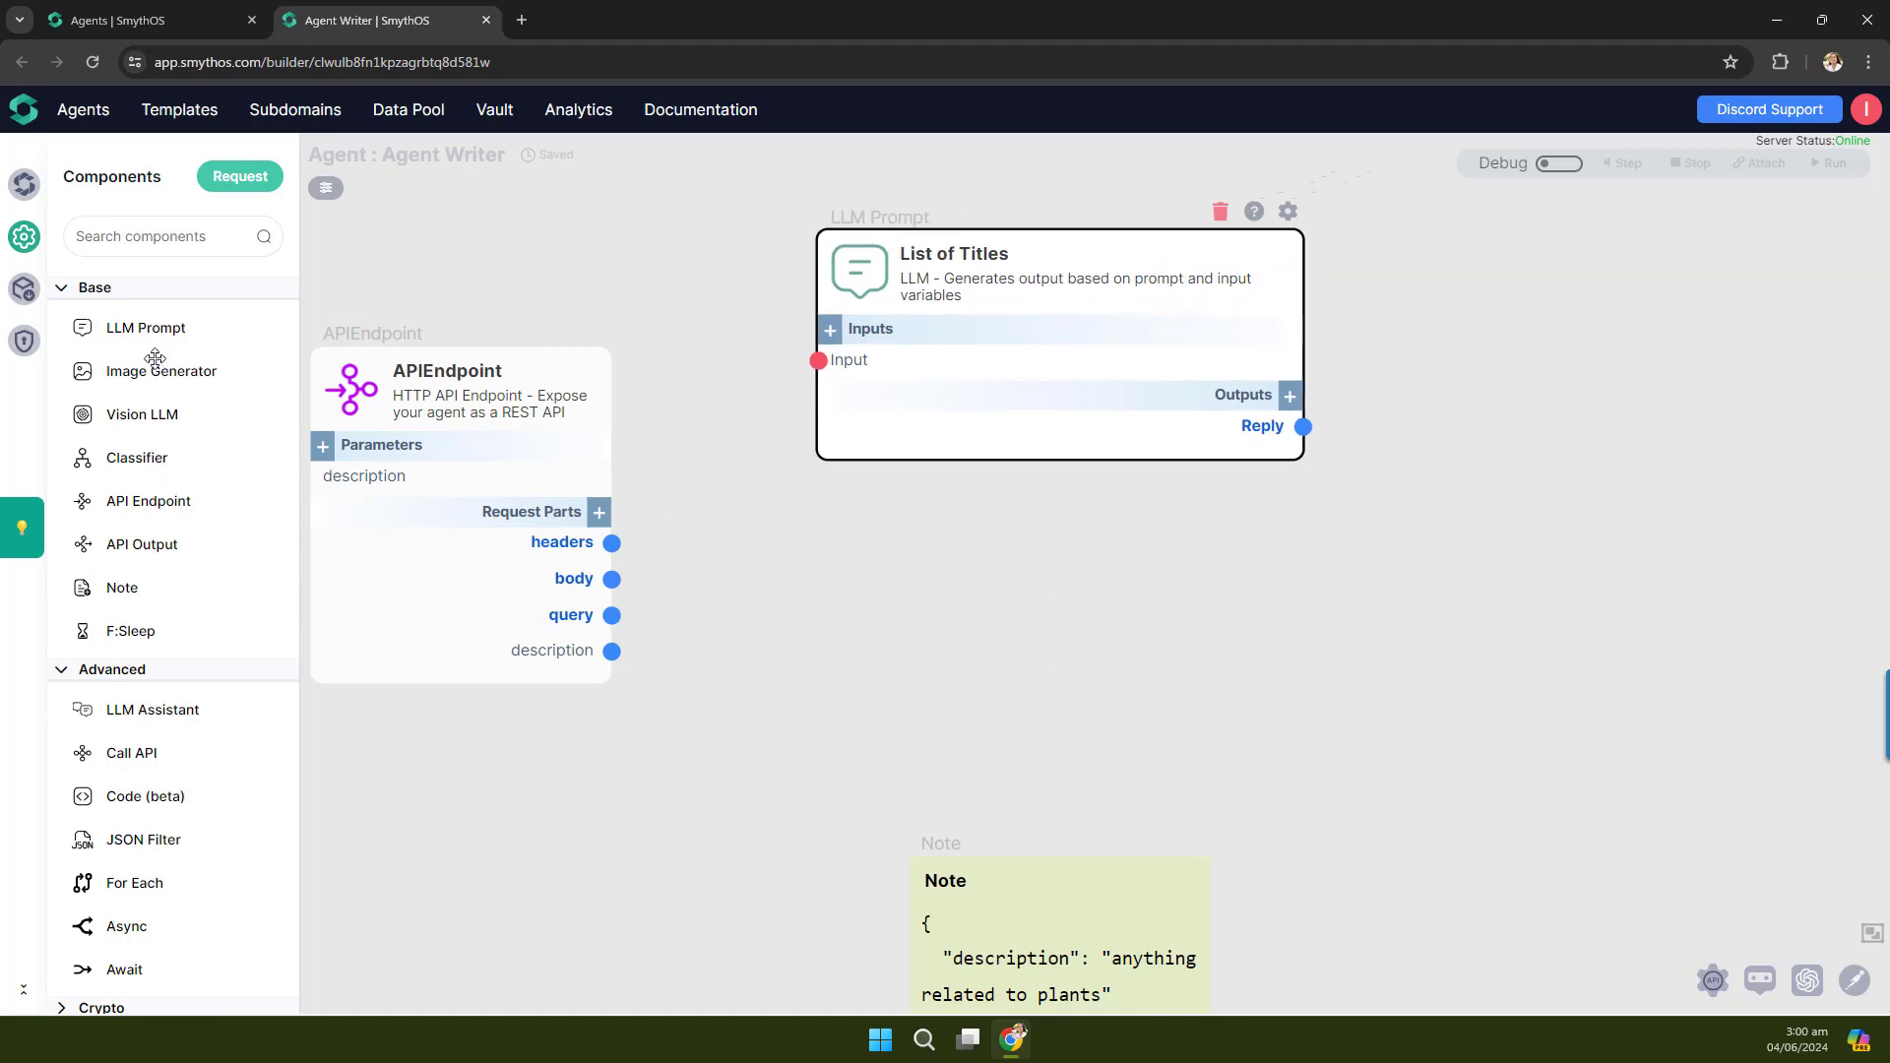
Step: Add a second LLM Prompt named Response below and right of List of Titles, using gpt-4-turbo-latest with 624 maximum output tokens
drag(133, 332, 1365, 586)
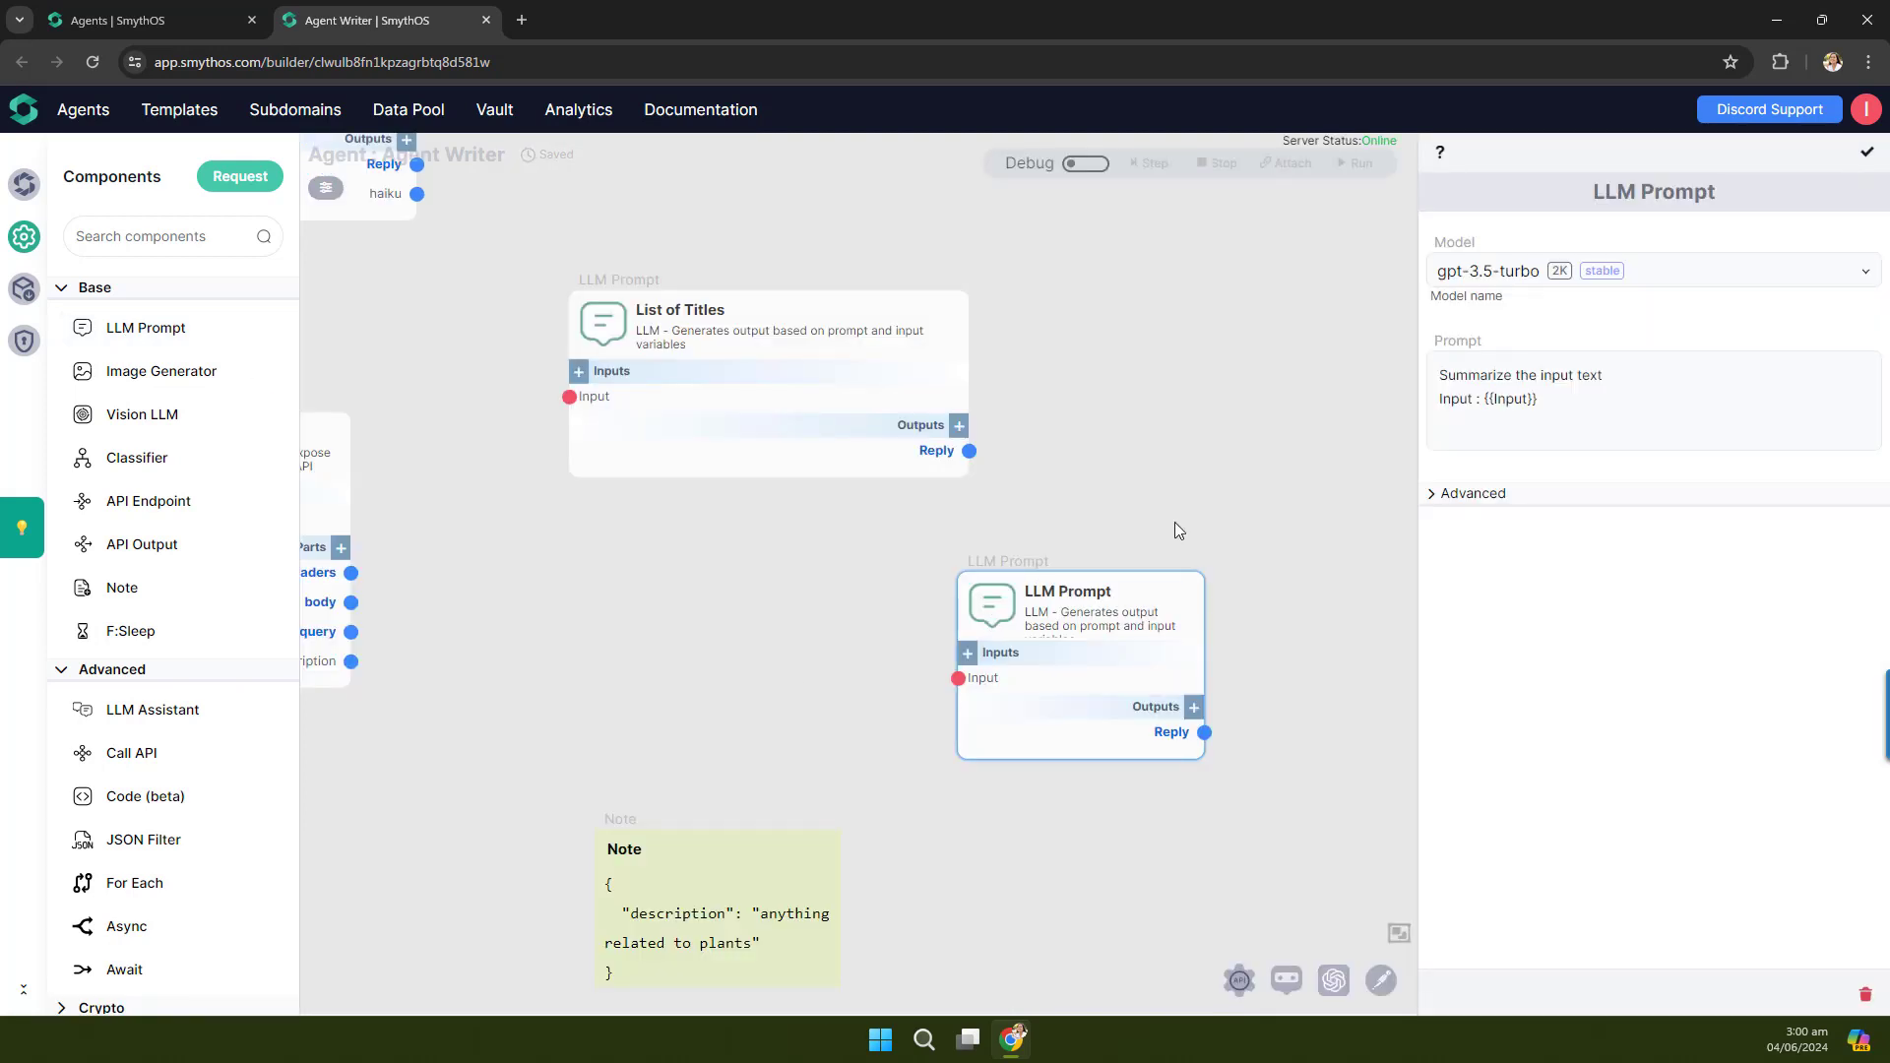
click(1622, 286)
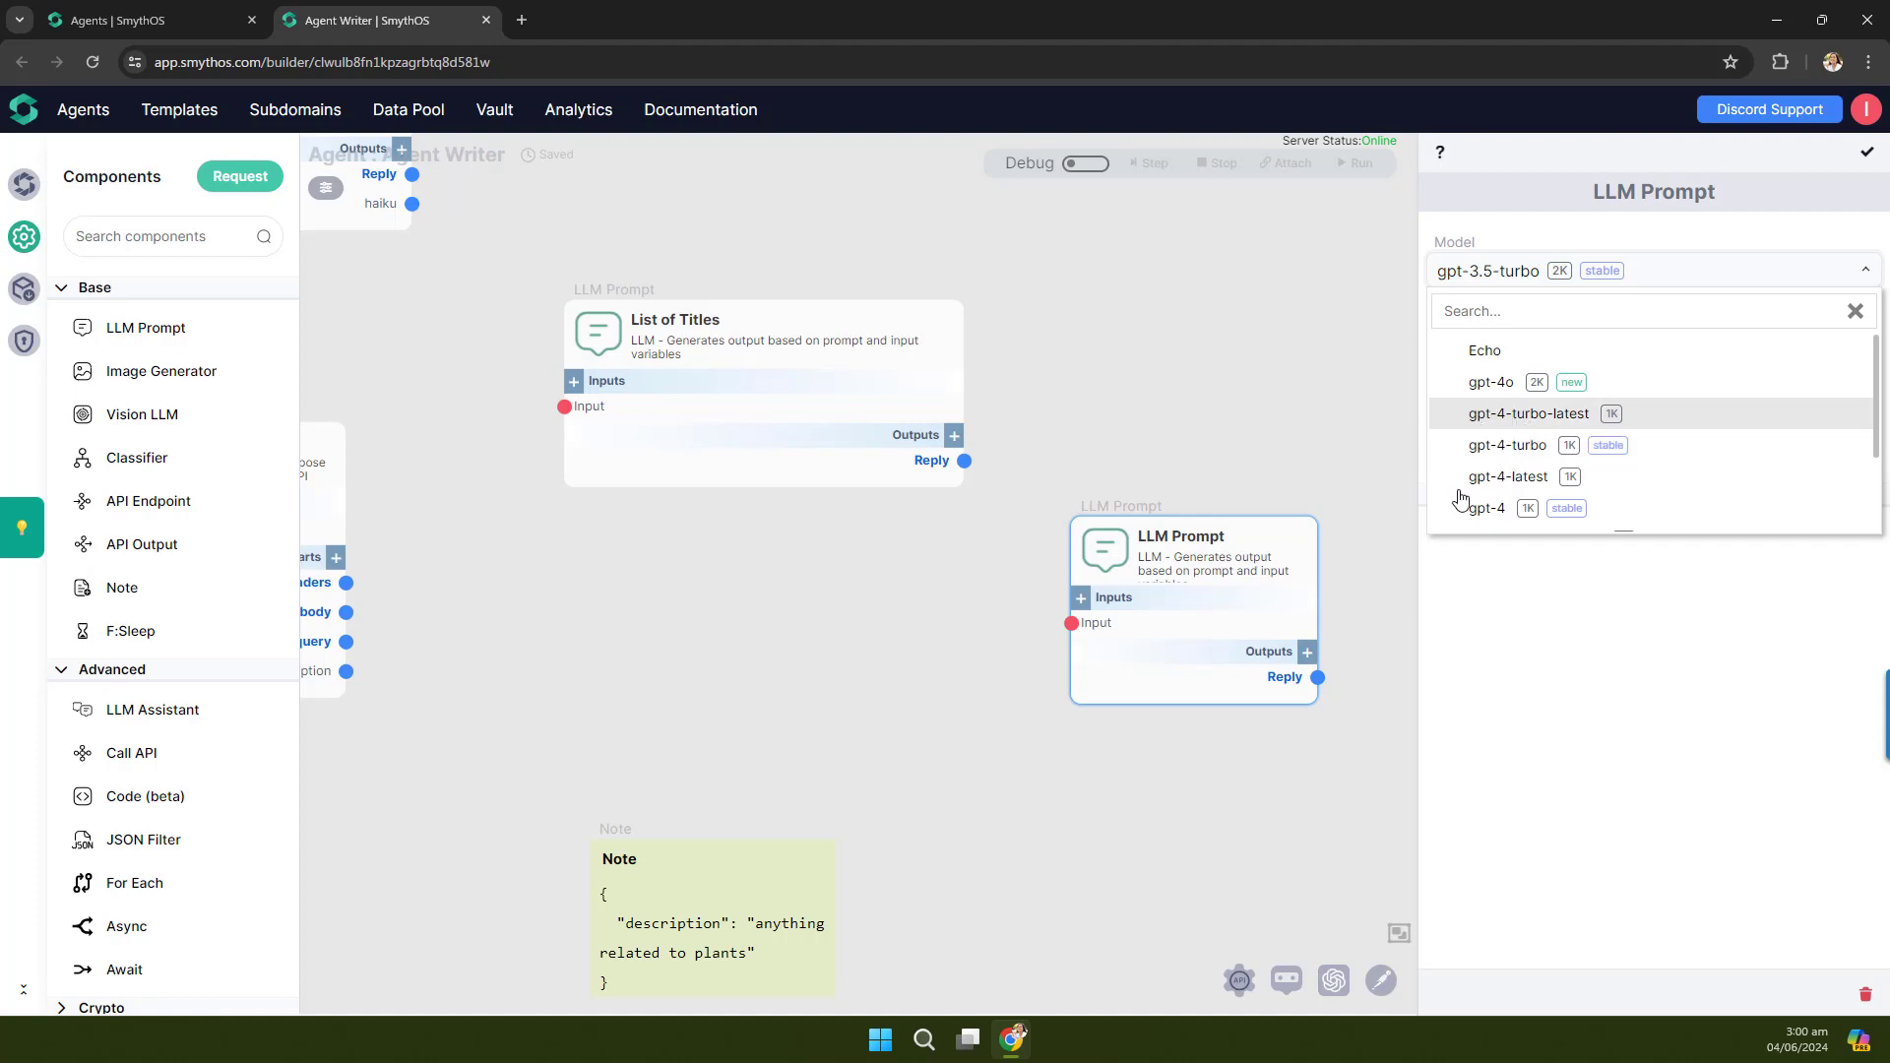
click(1528, 414)
click(1467, 495)
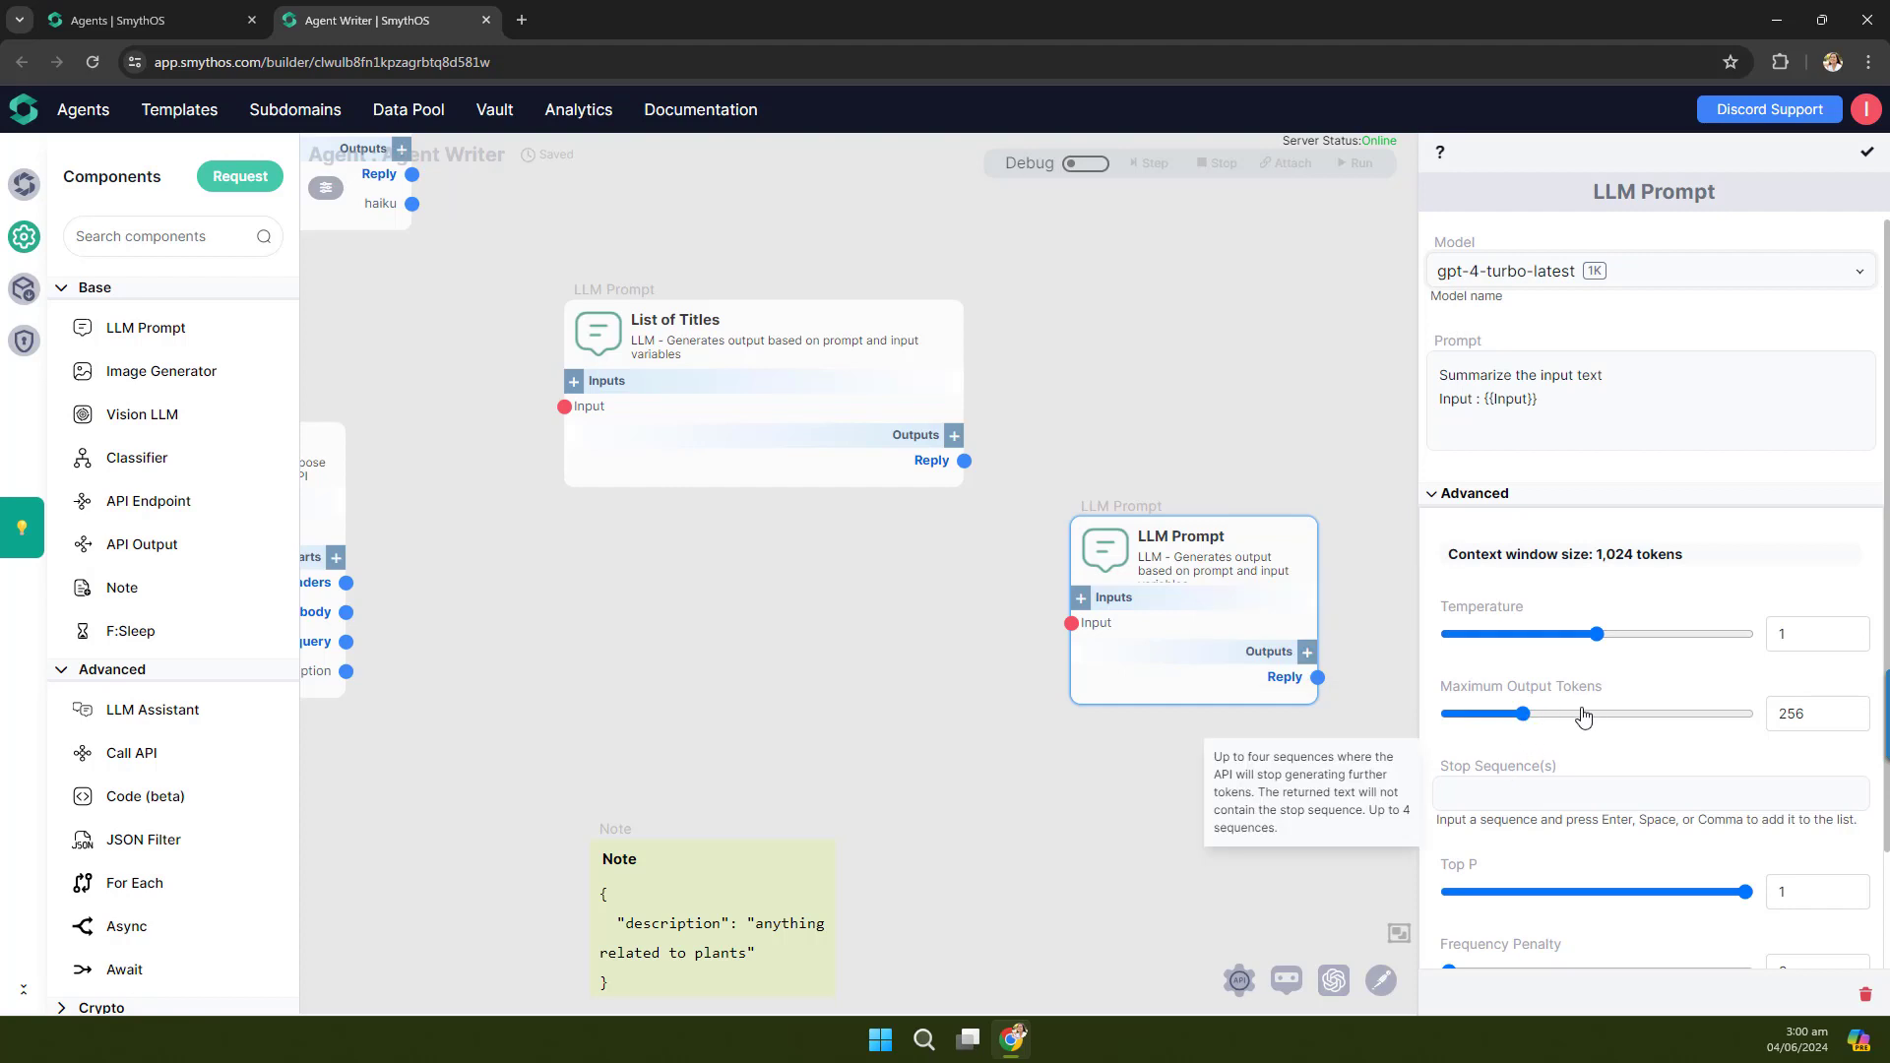
click(1632, 713)
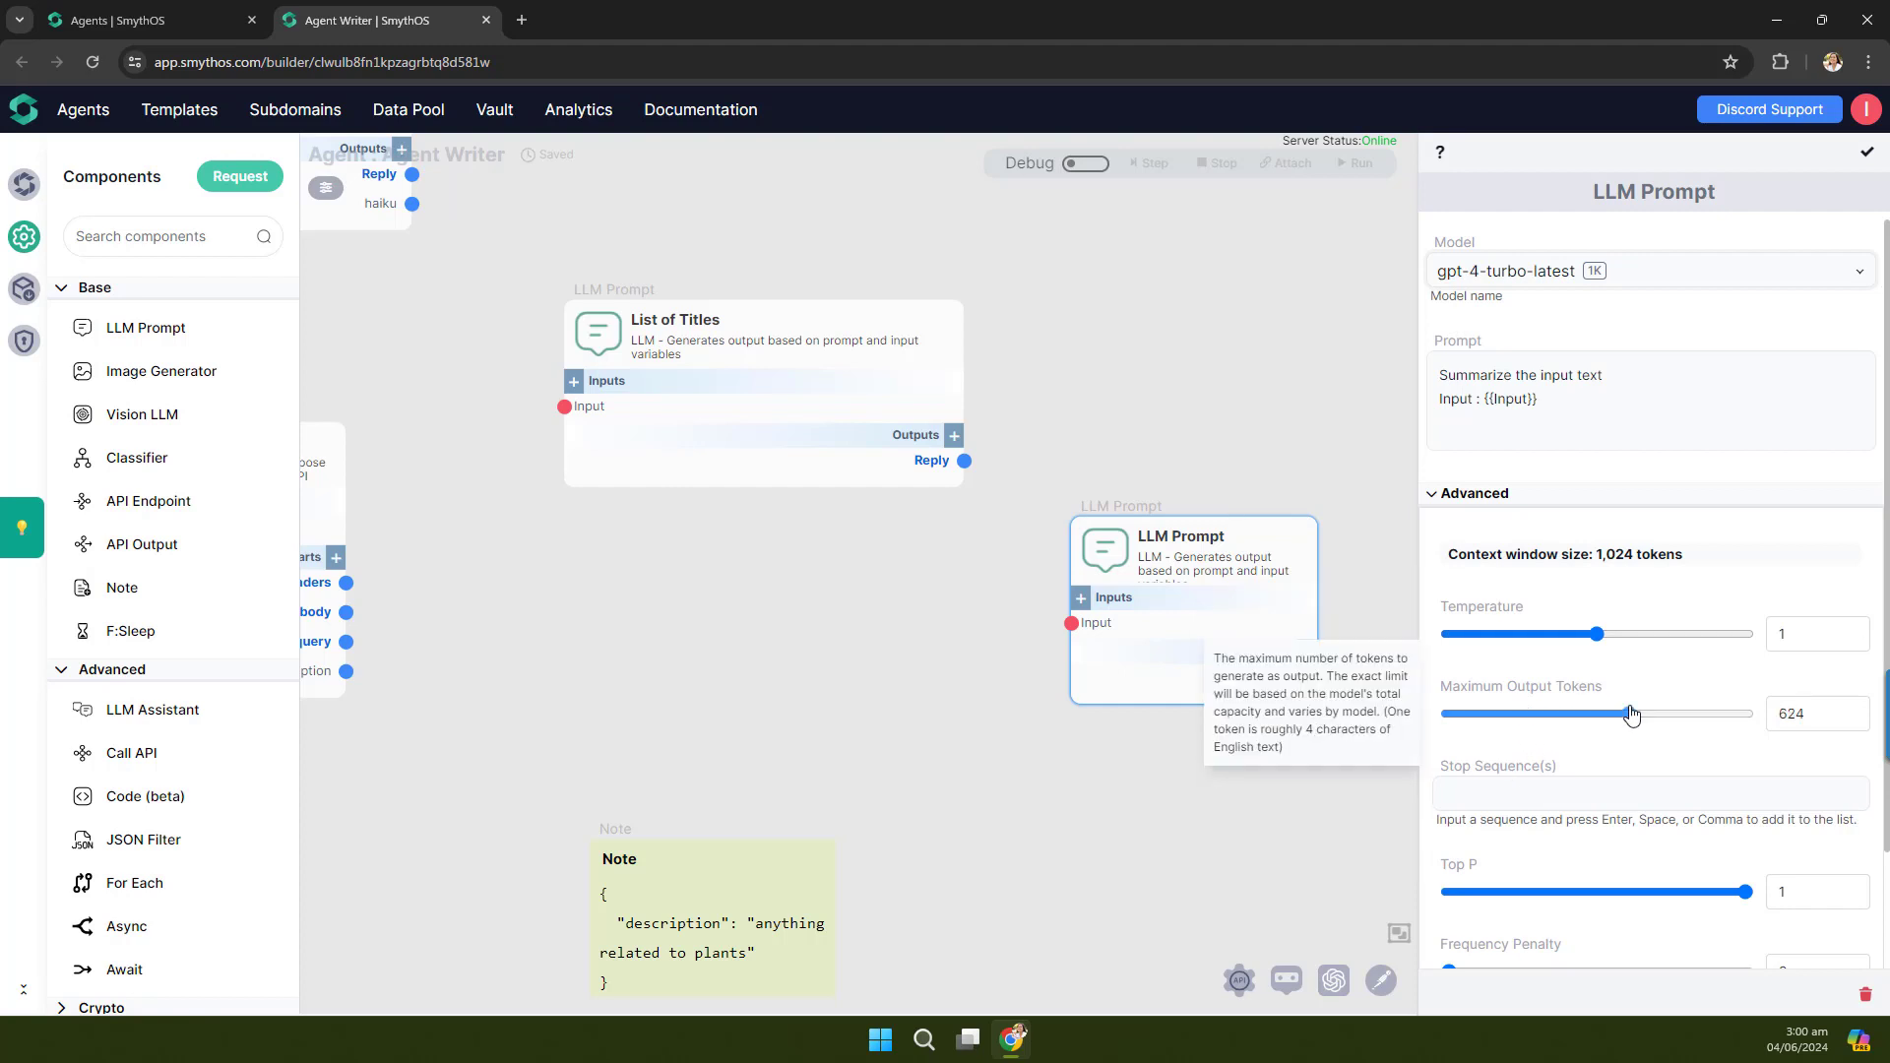
click(1870, 167)
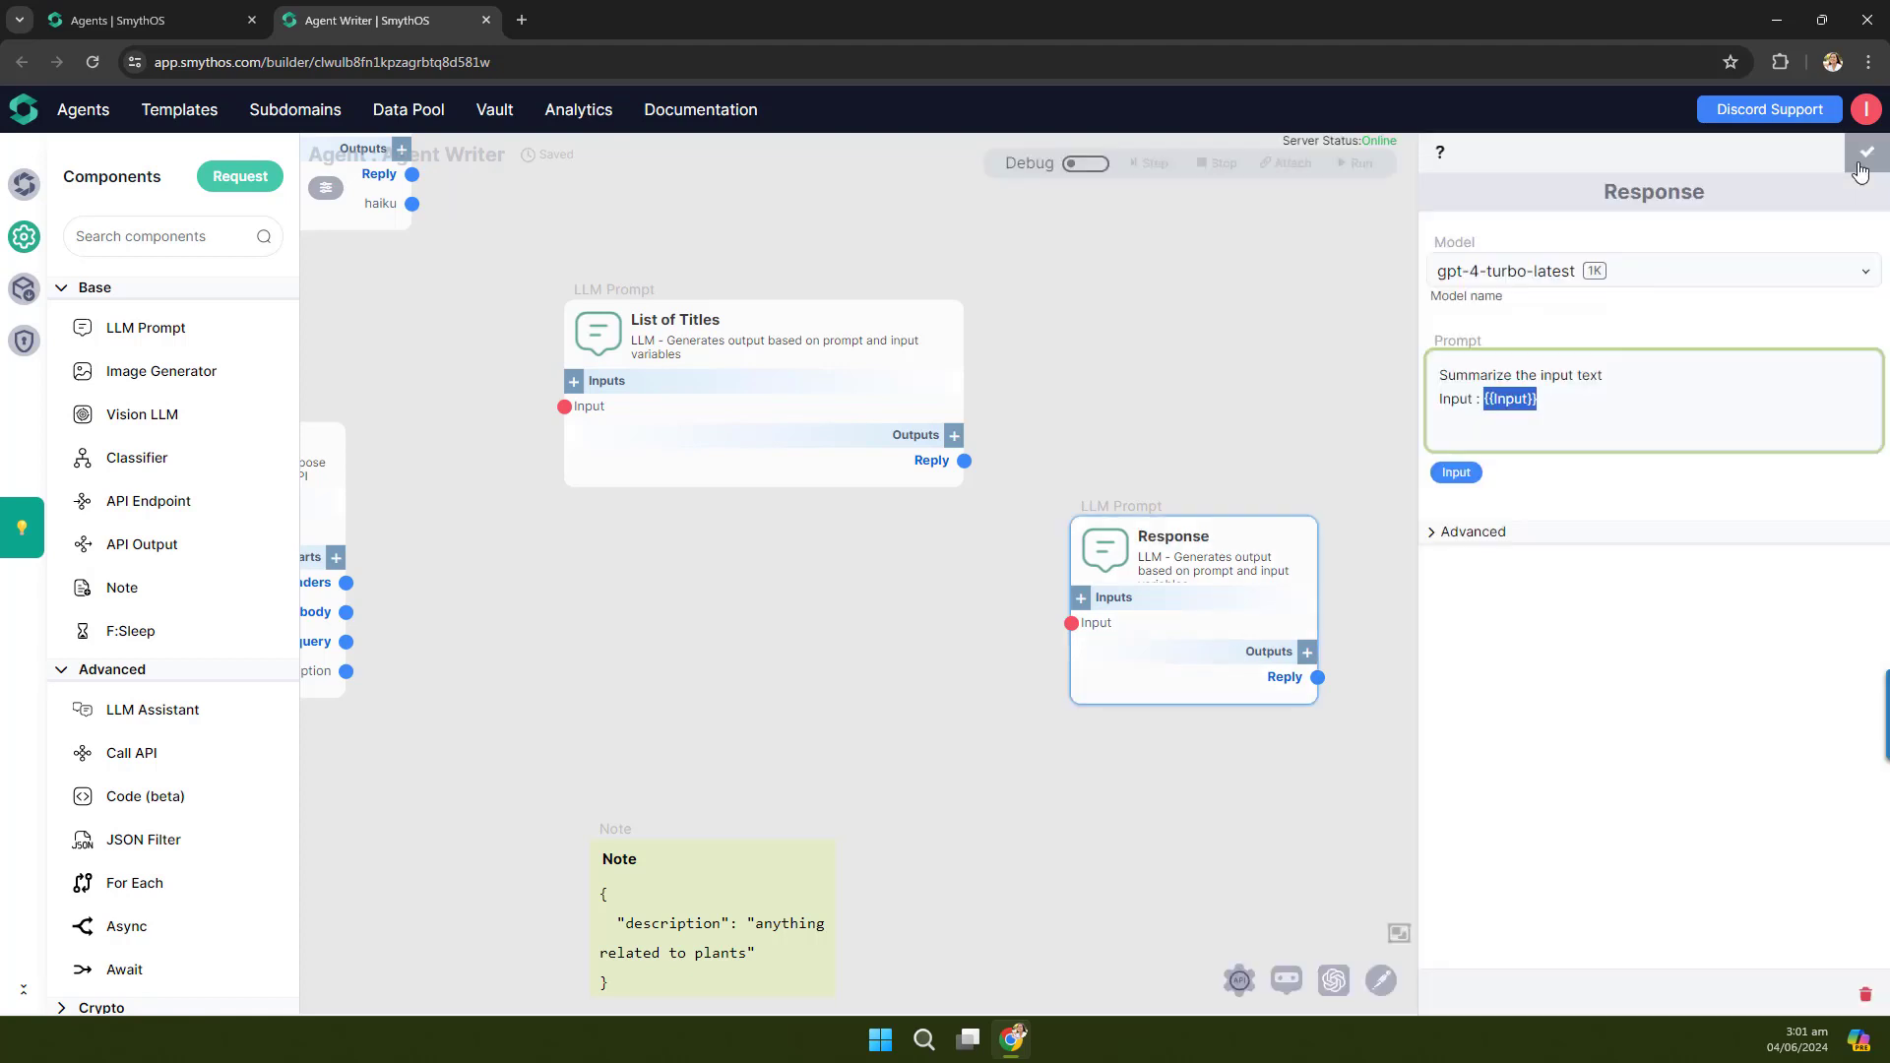
click(1860, 164)
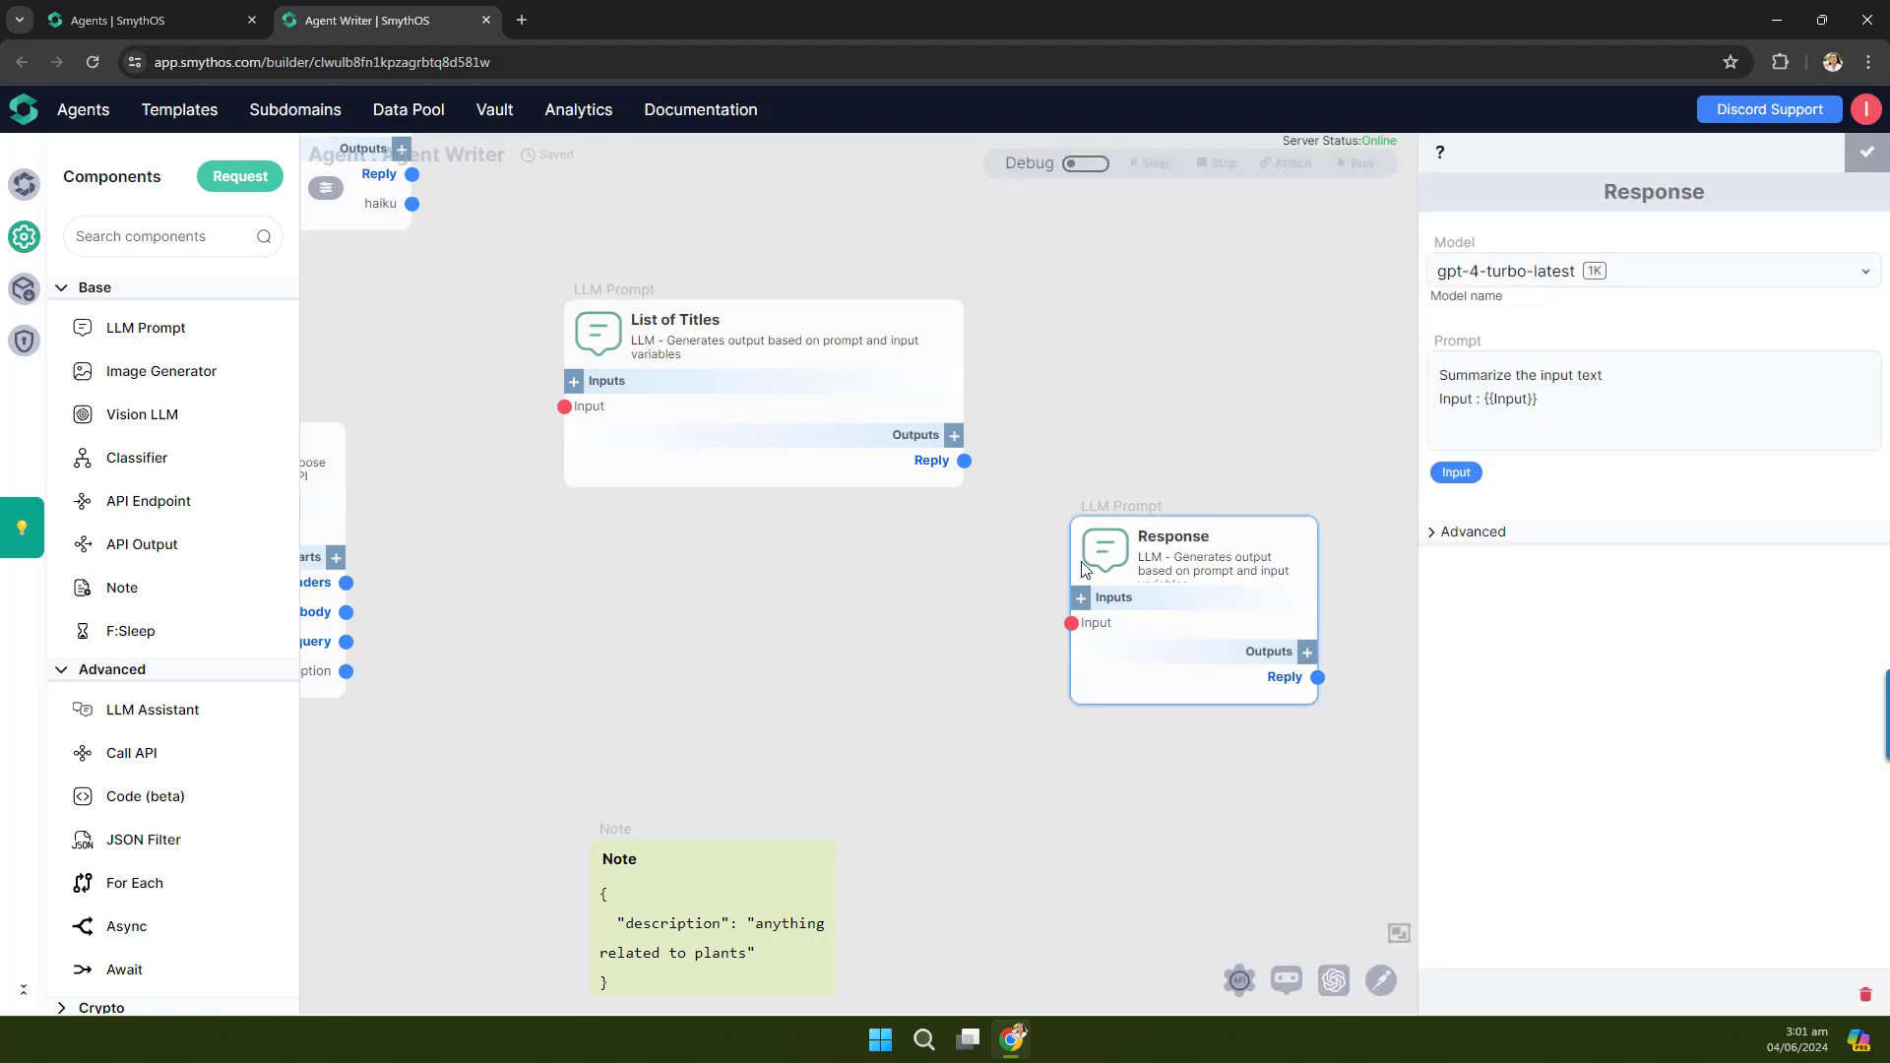
Step: Add a description input to the Response component and rename its default input list
click(1116, 602)
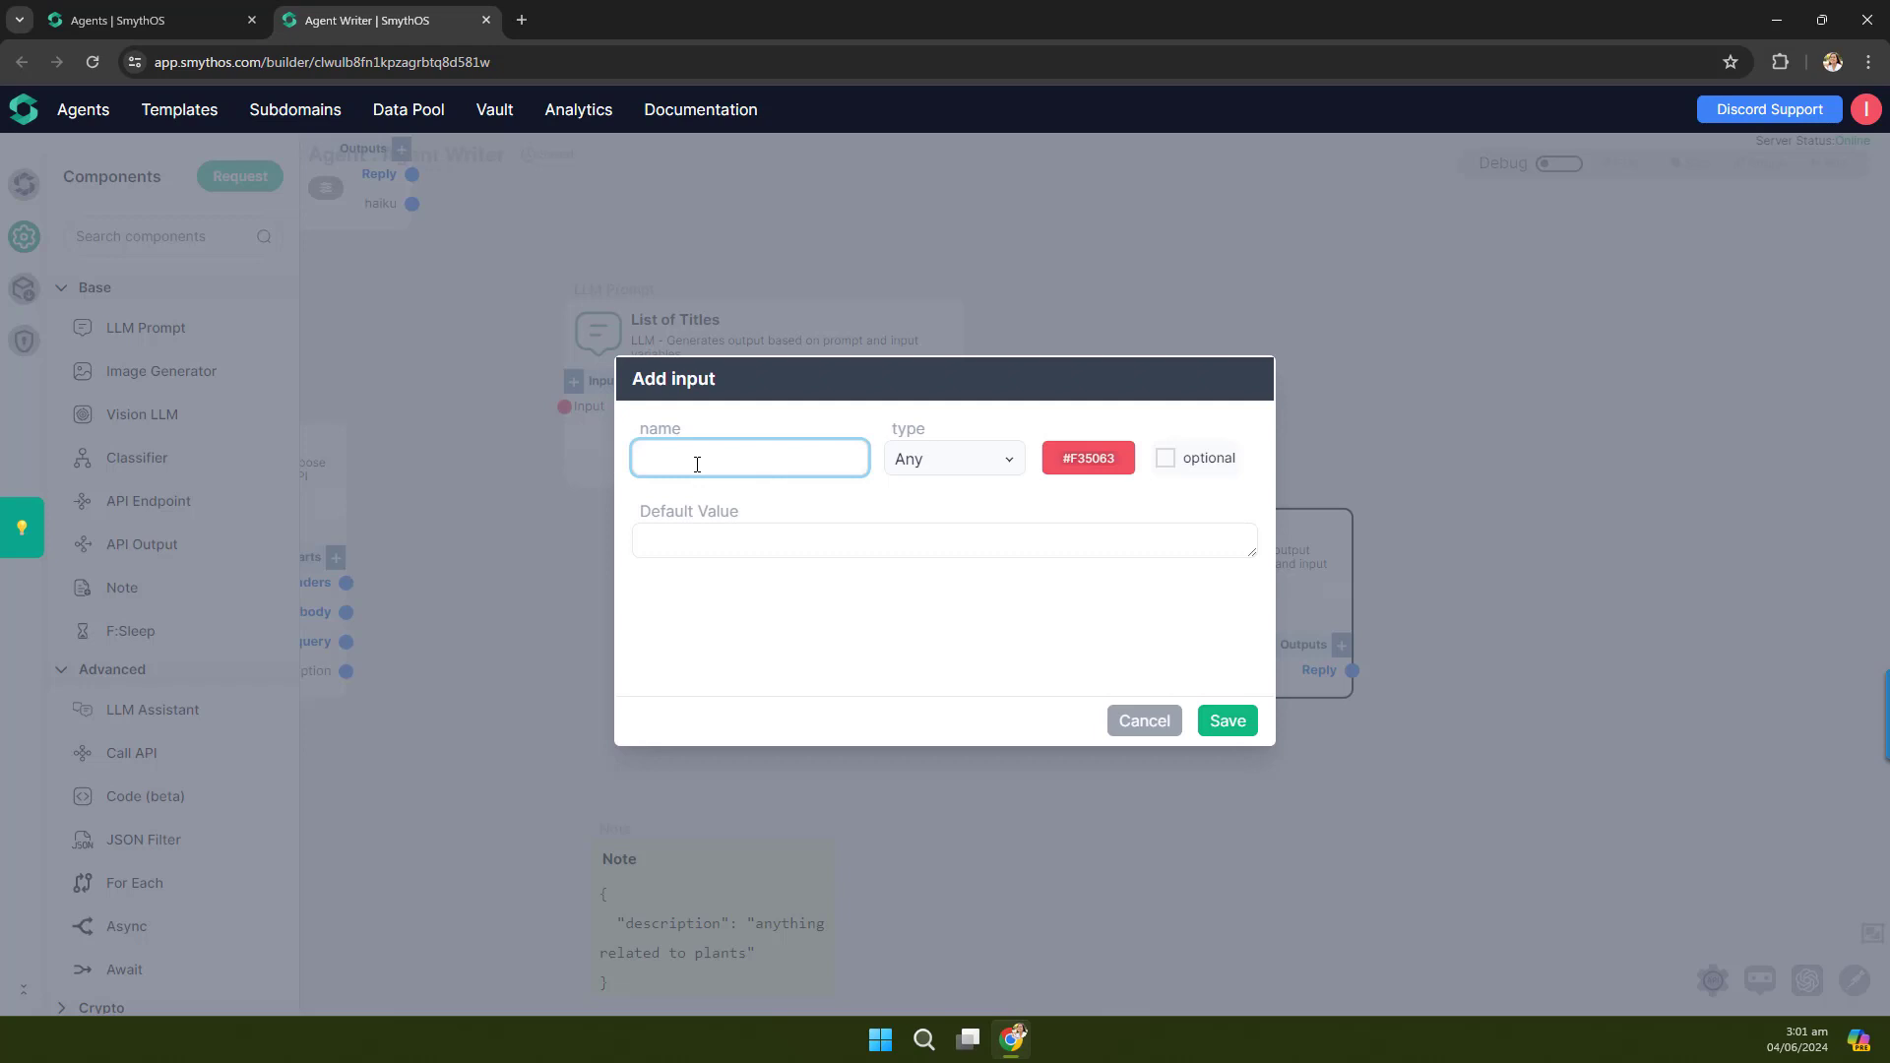
text(description)
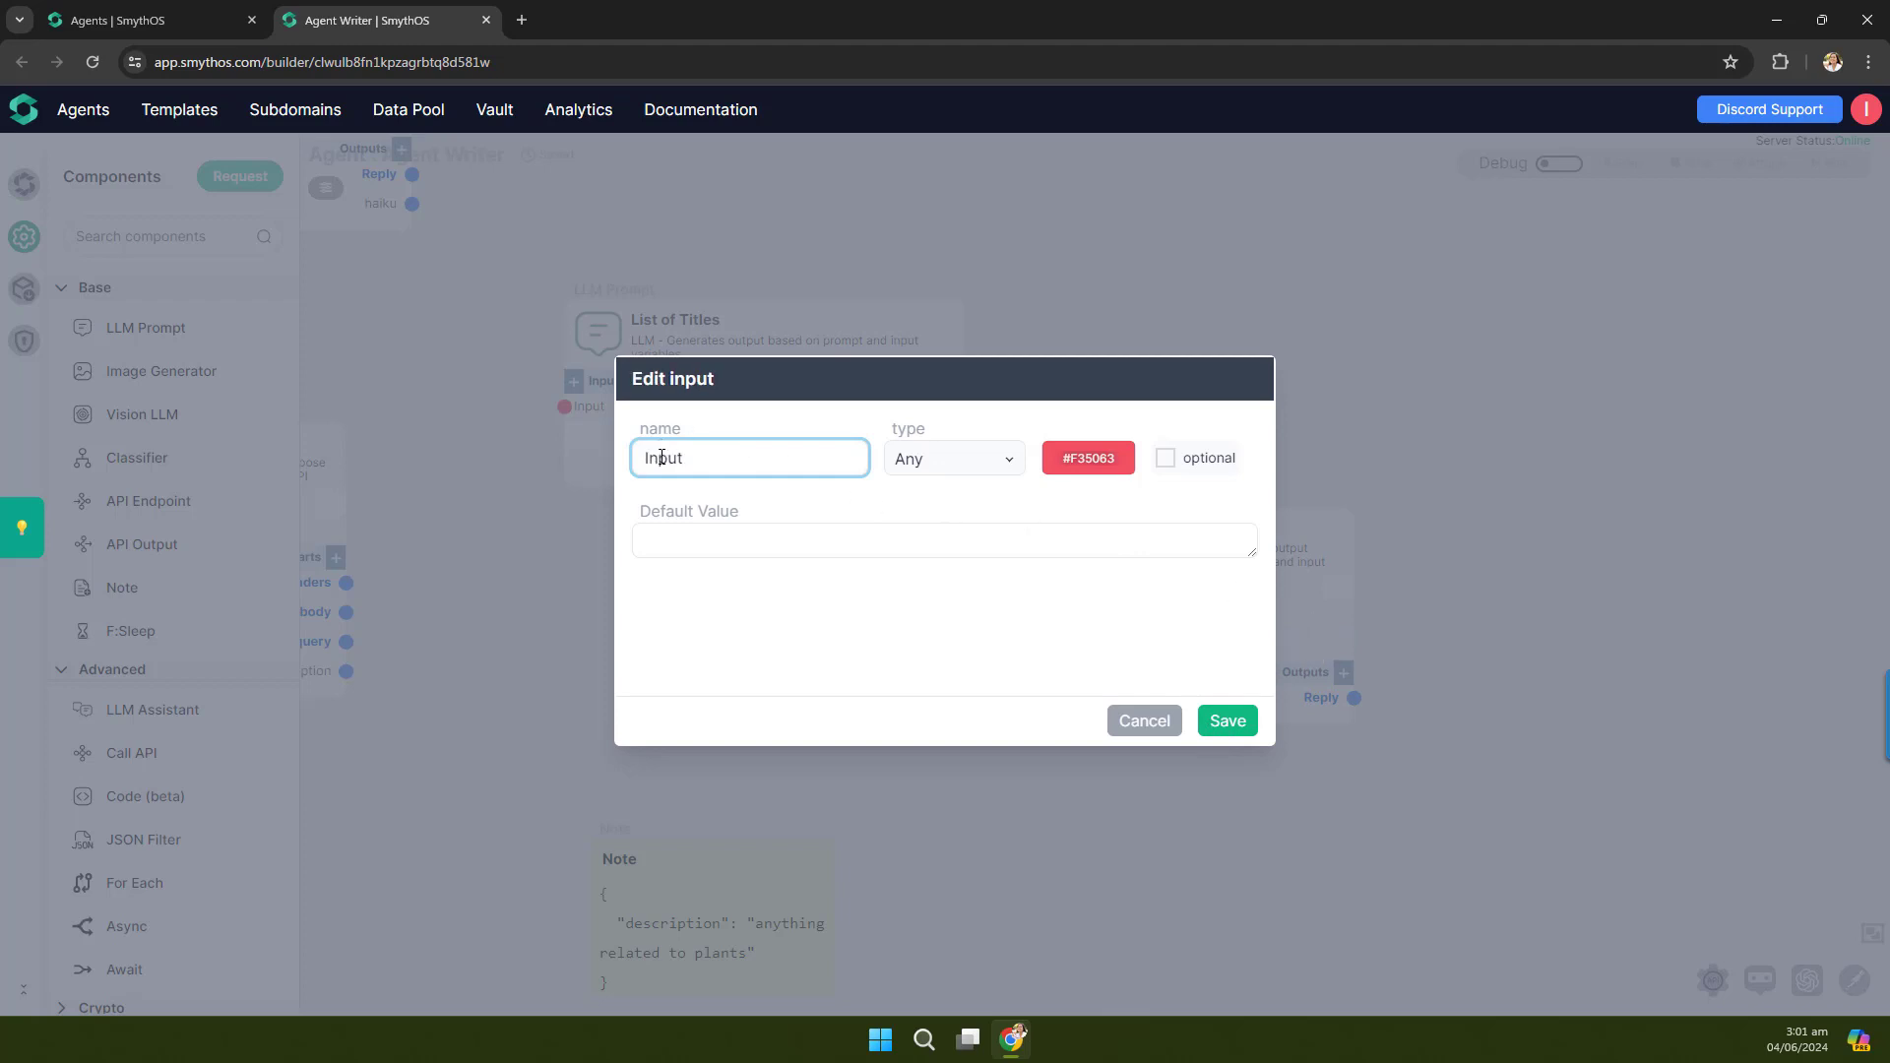
click(1221, 724)
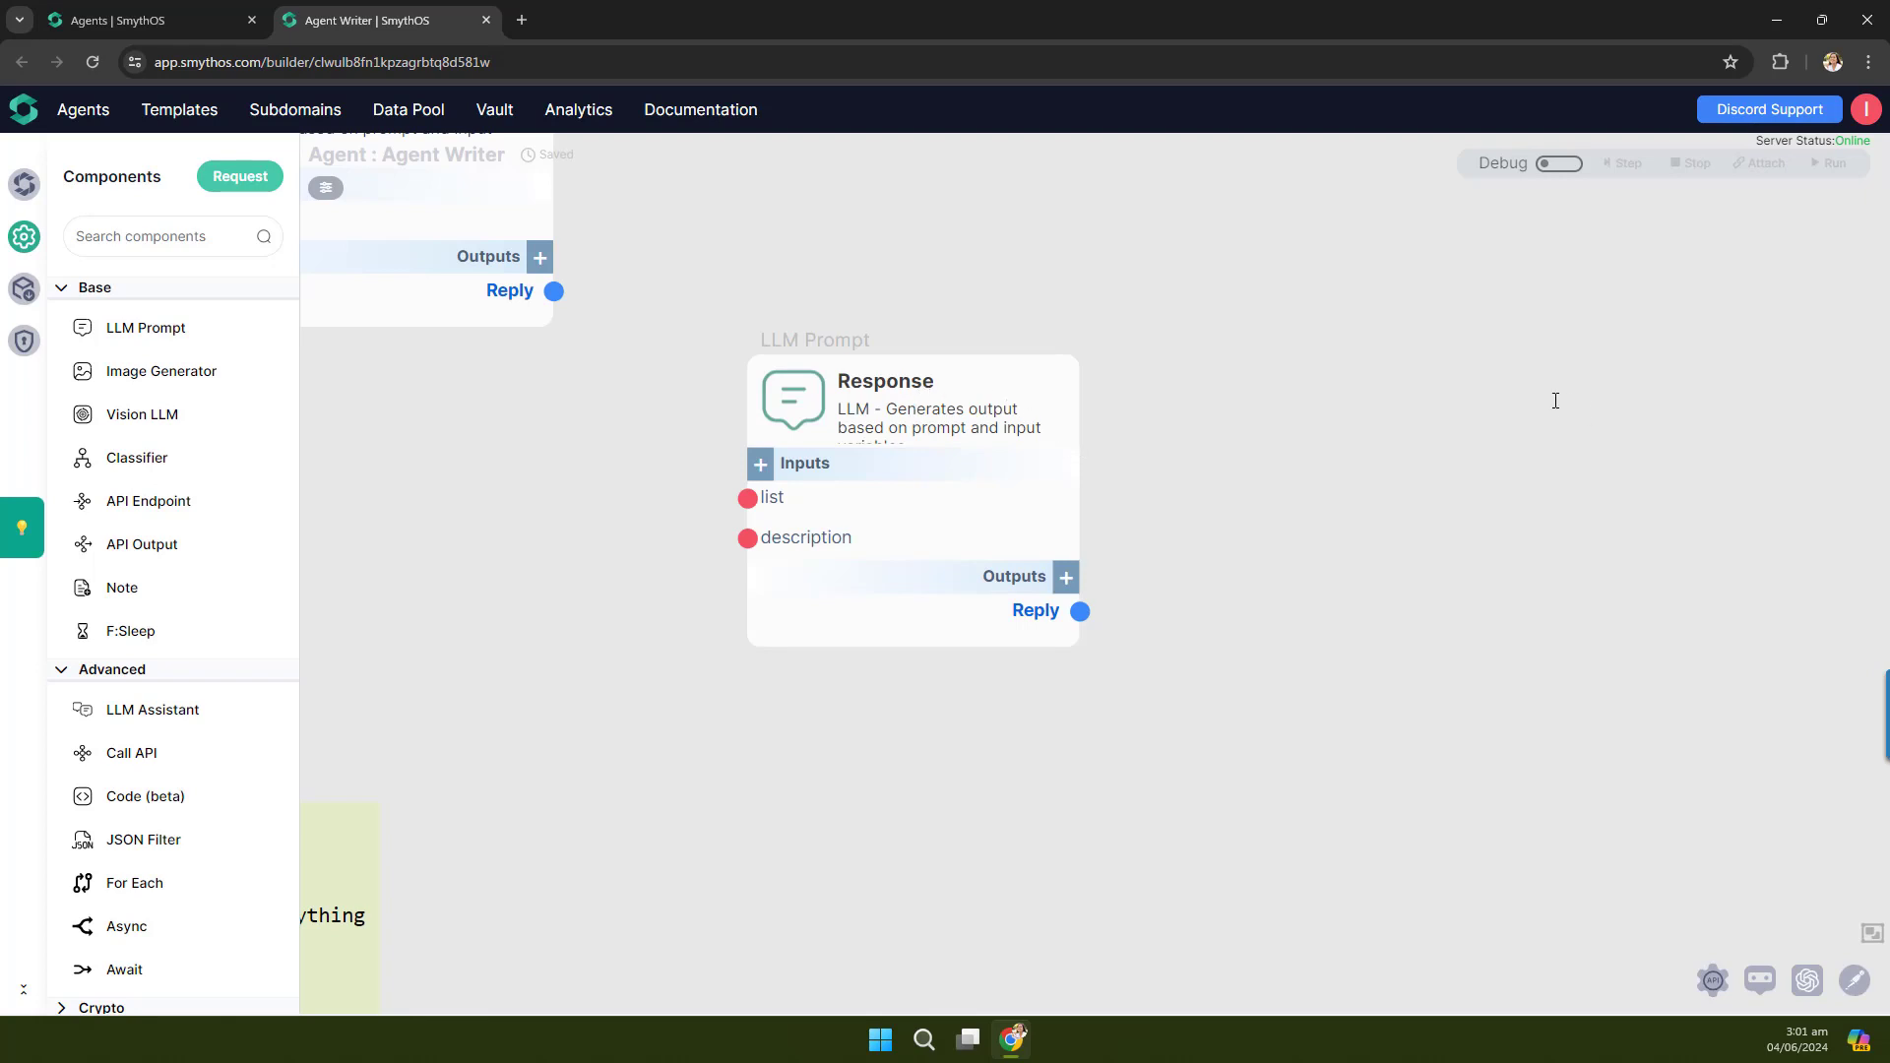
Step: Replace the Response prompt with "Select the title or titles from the list that closely matches the description provided."
drag(1603, 408, 1438, 376)
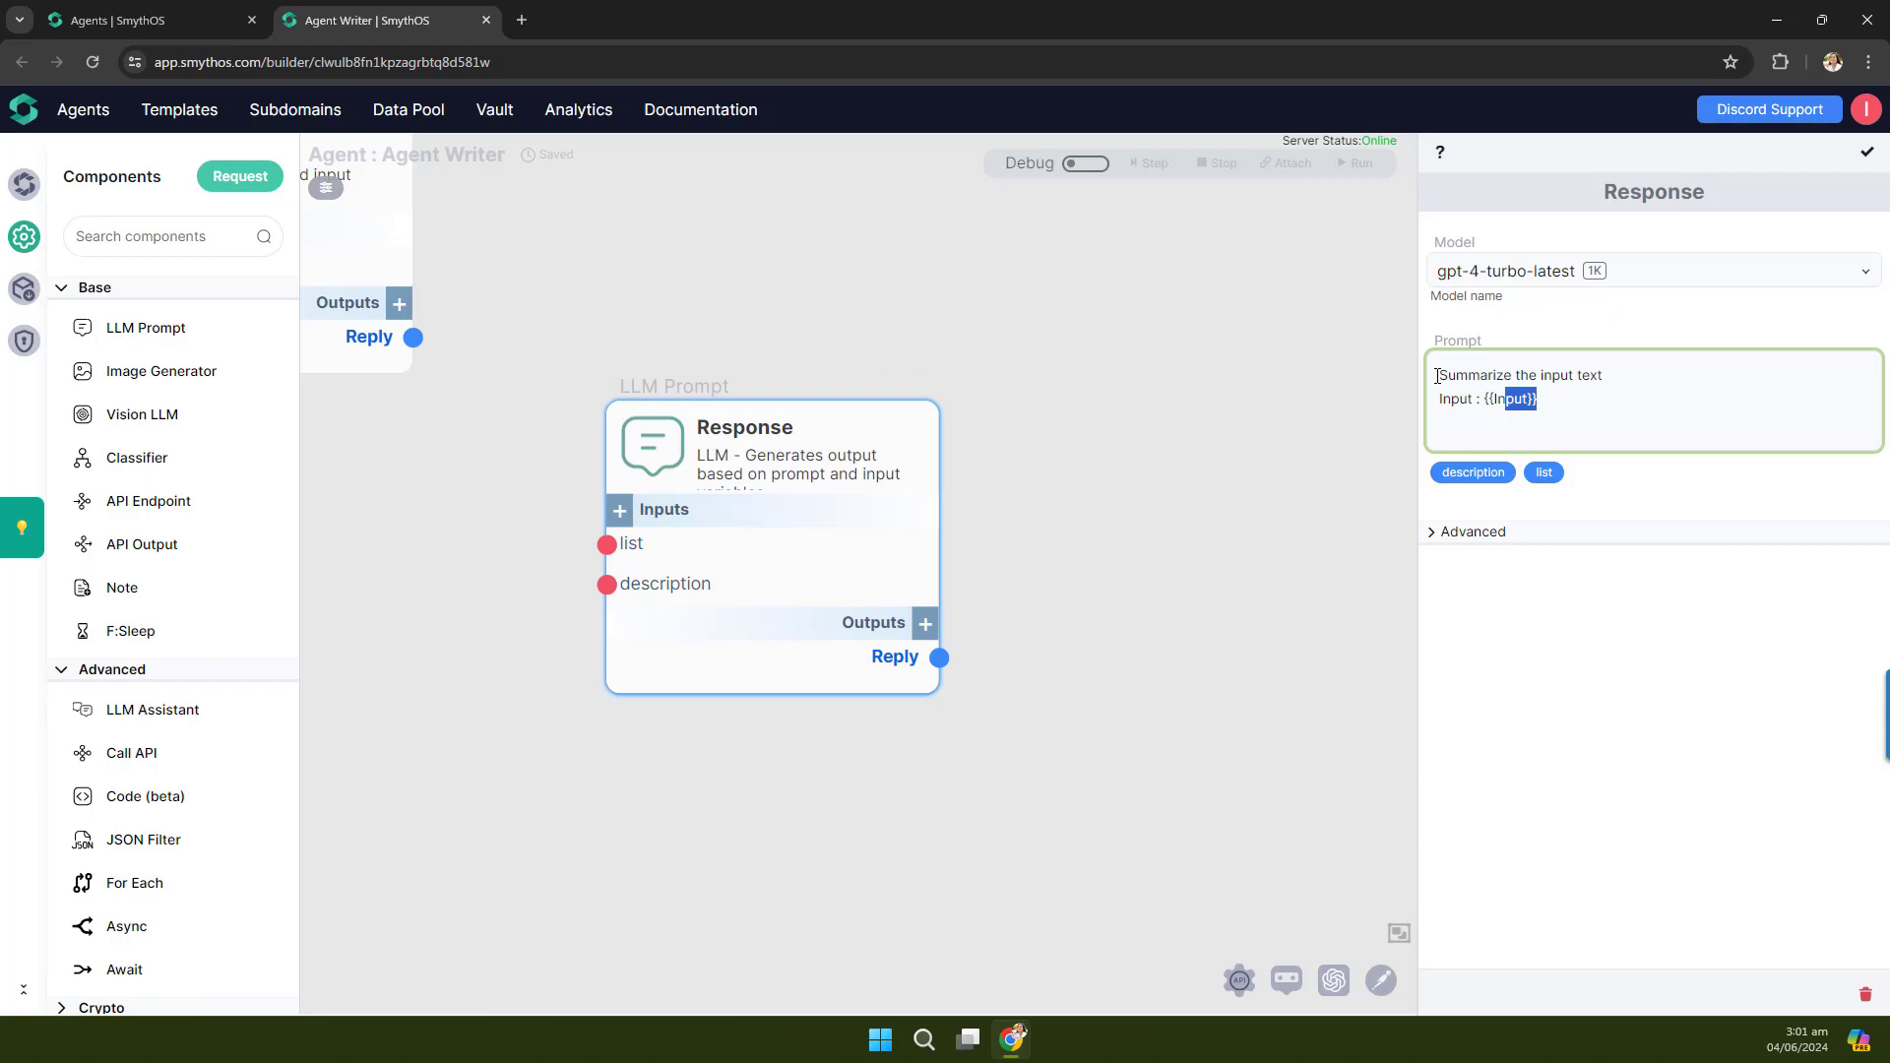
text(Se)
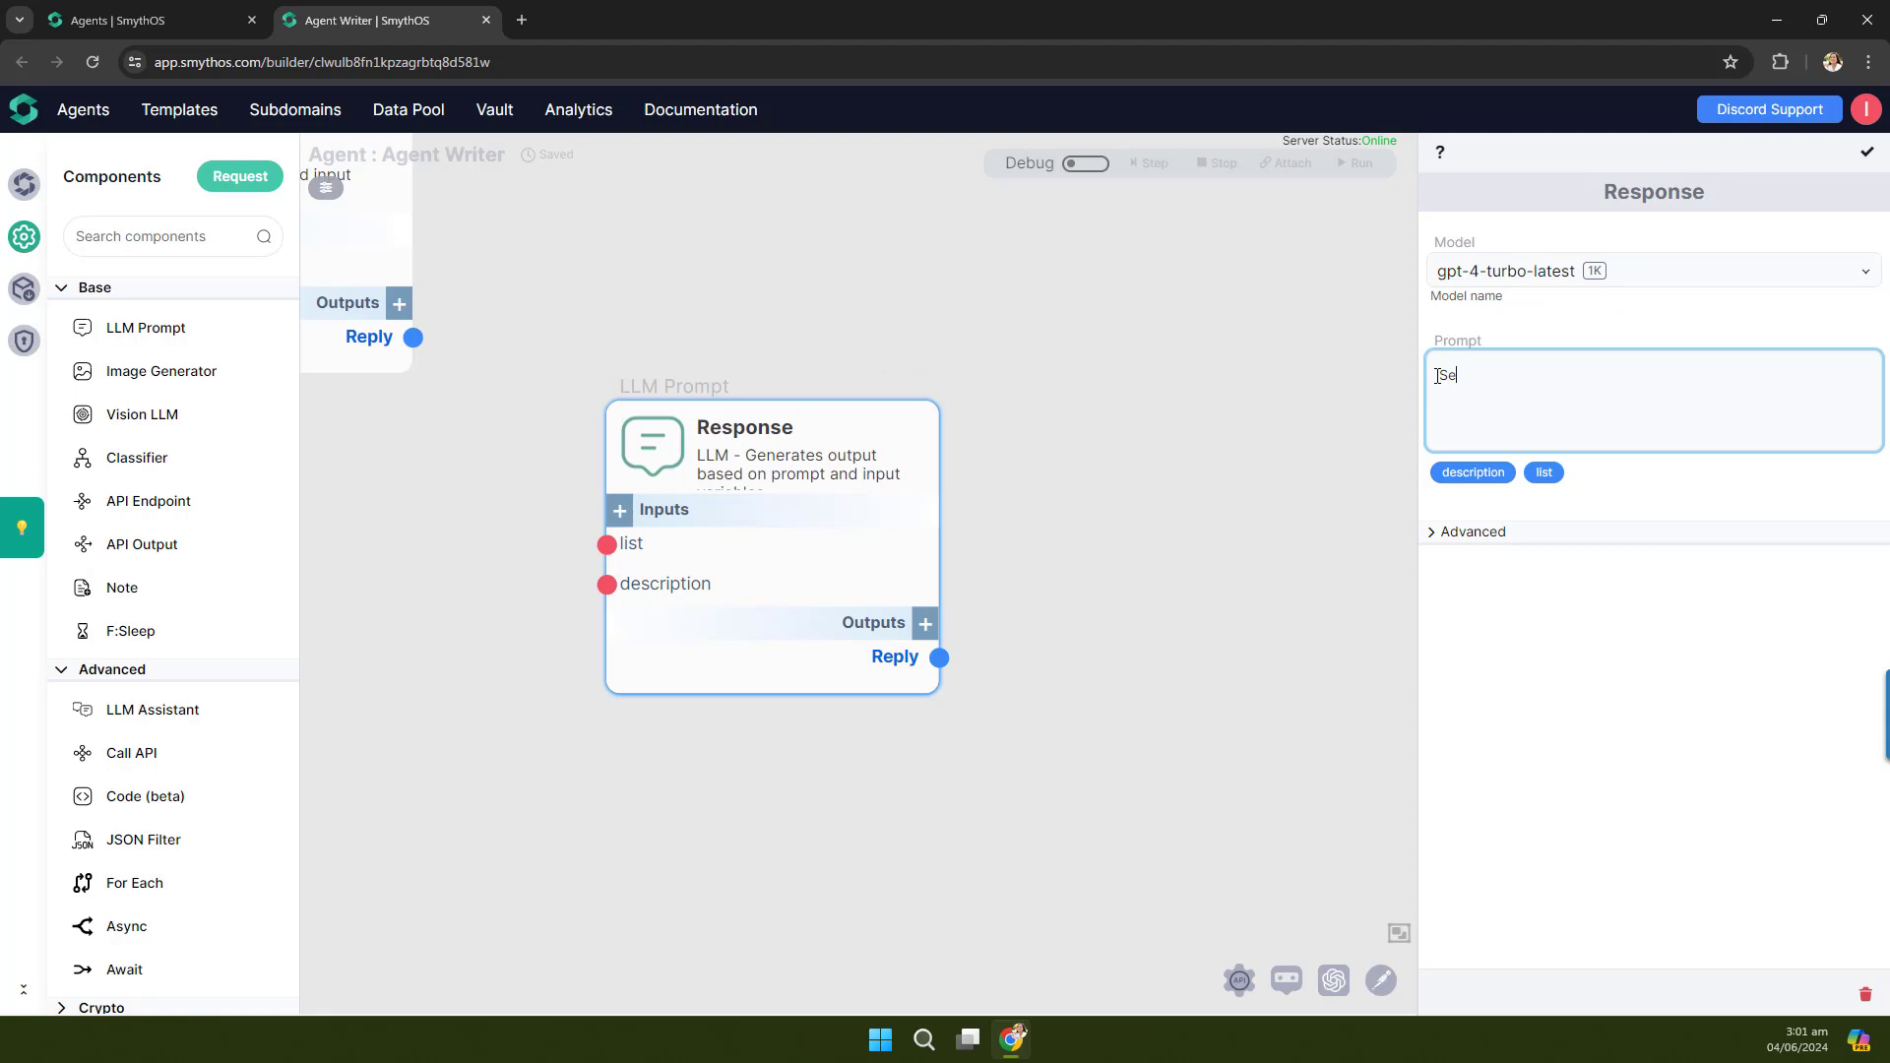
text(lect the title or titles from the list that closely ma)
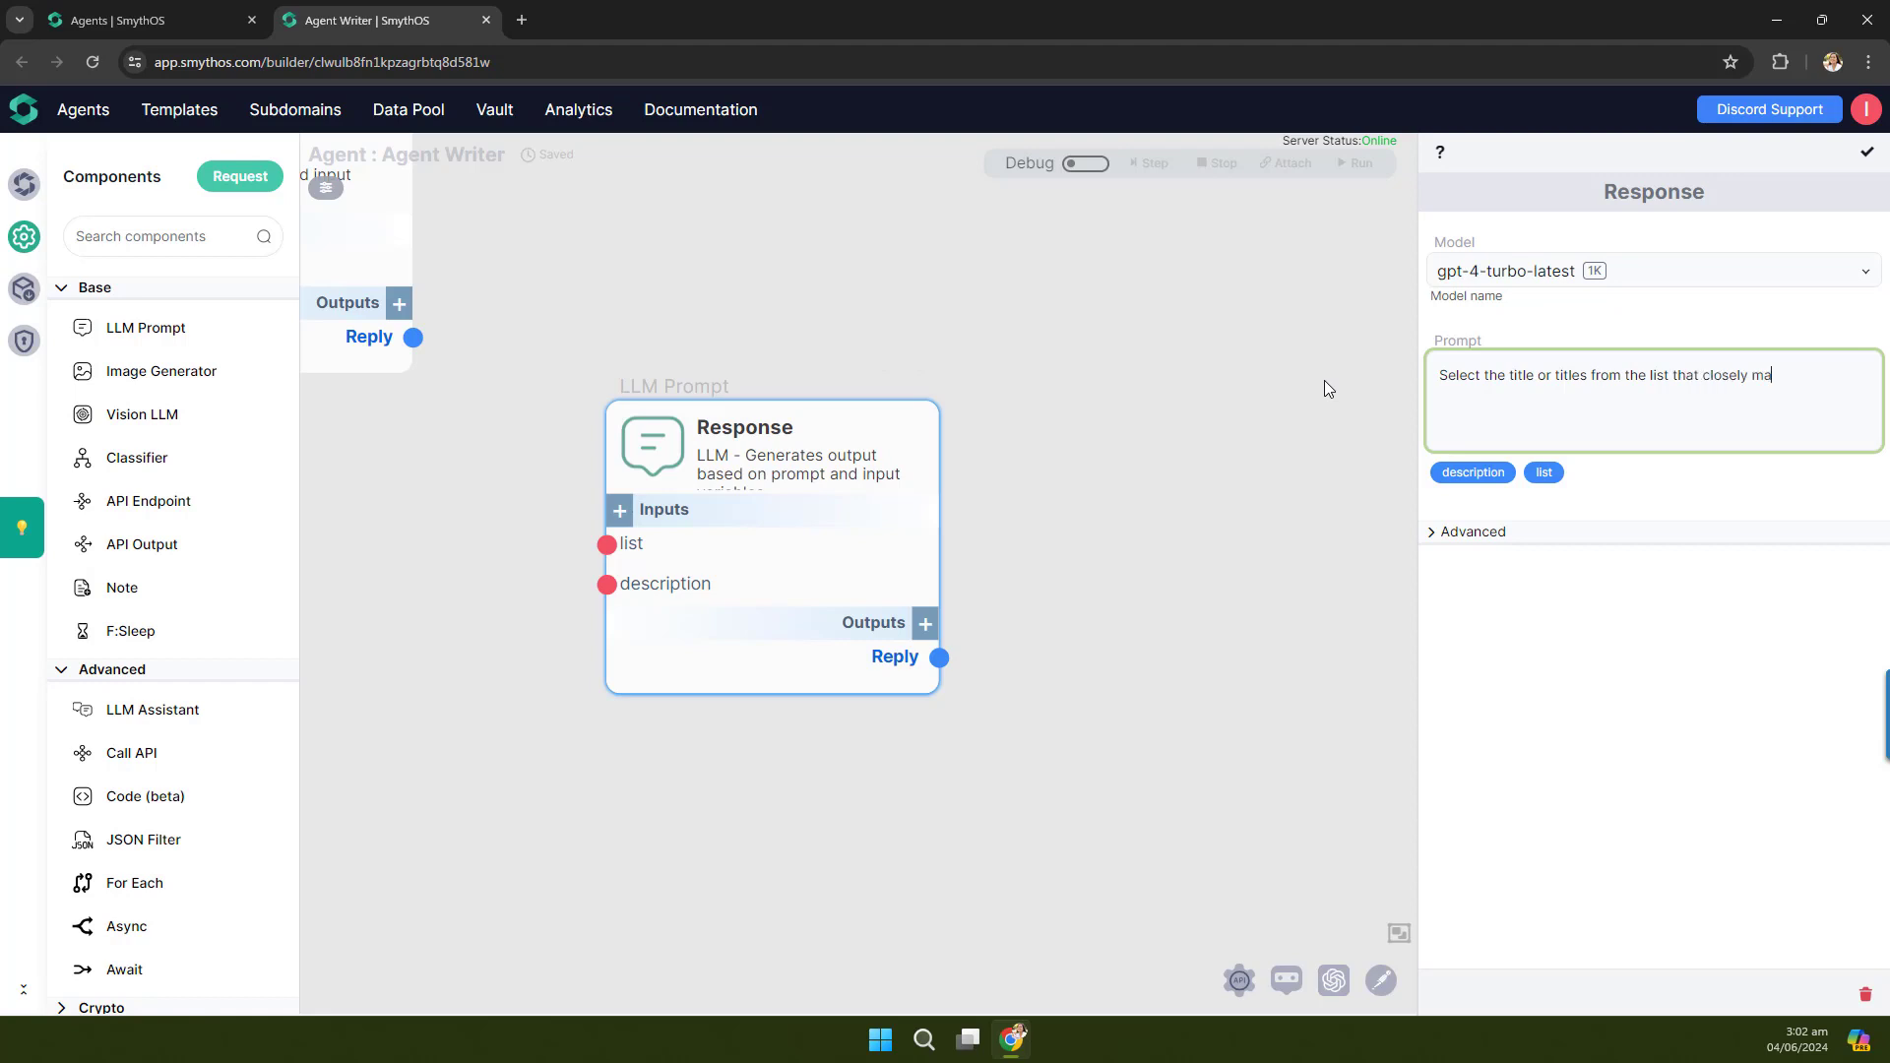
text(tches the description provided.)
Step: Add the lines "list: {{list}}" and "description: {{description}}" below the instruction in the Response prompt
key(Return)
key(Return)
text(The)
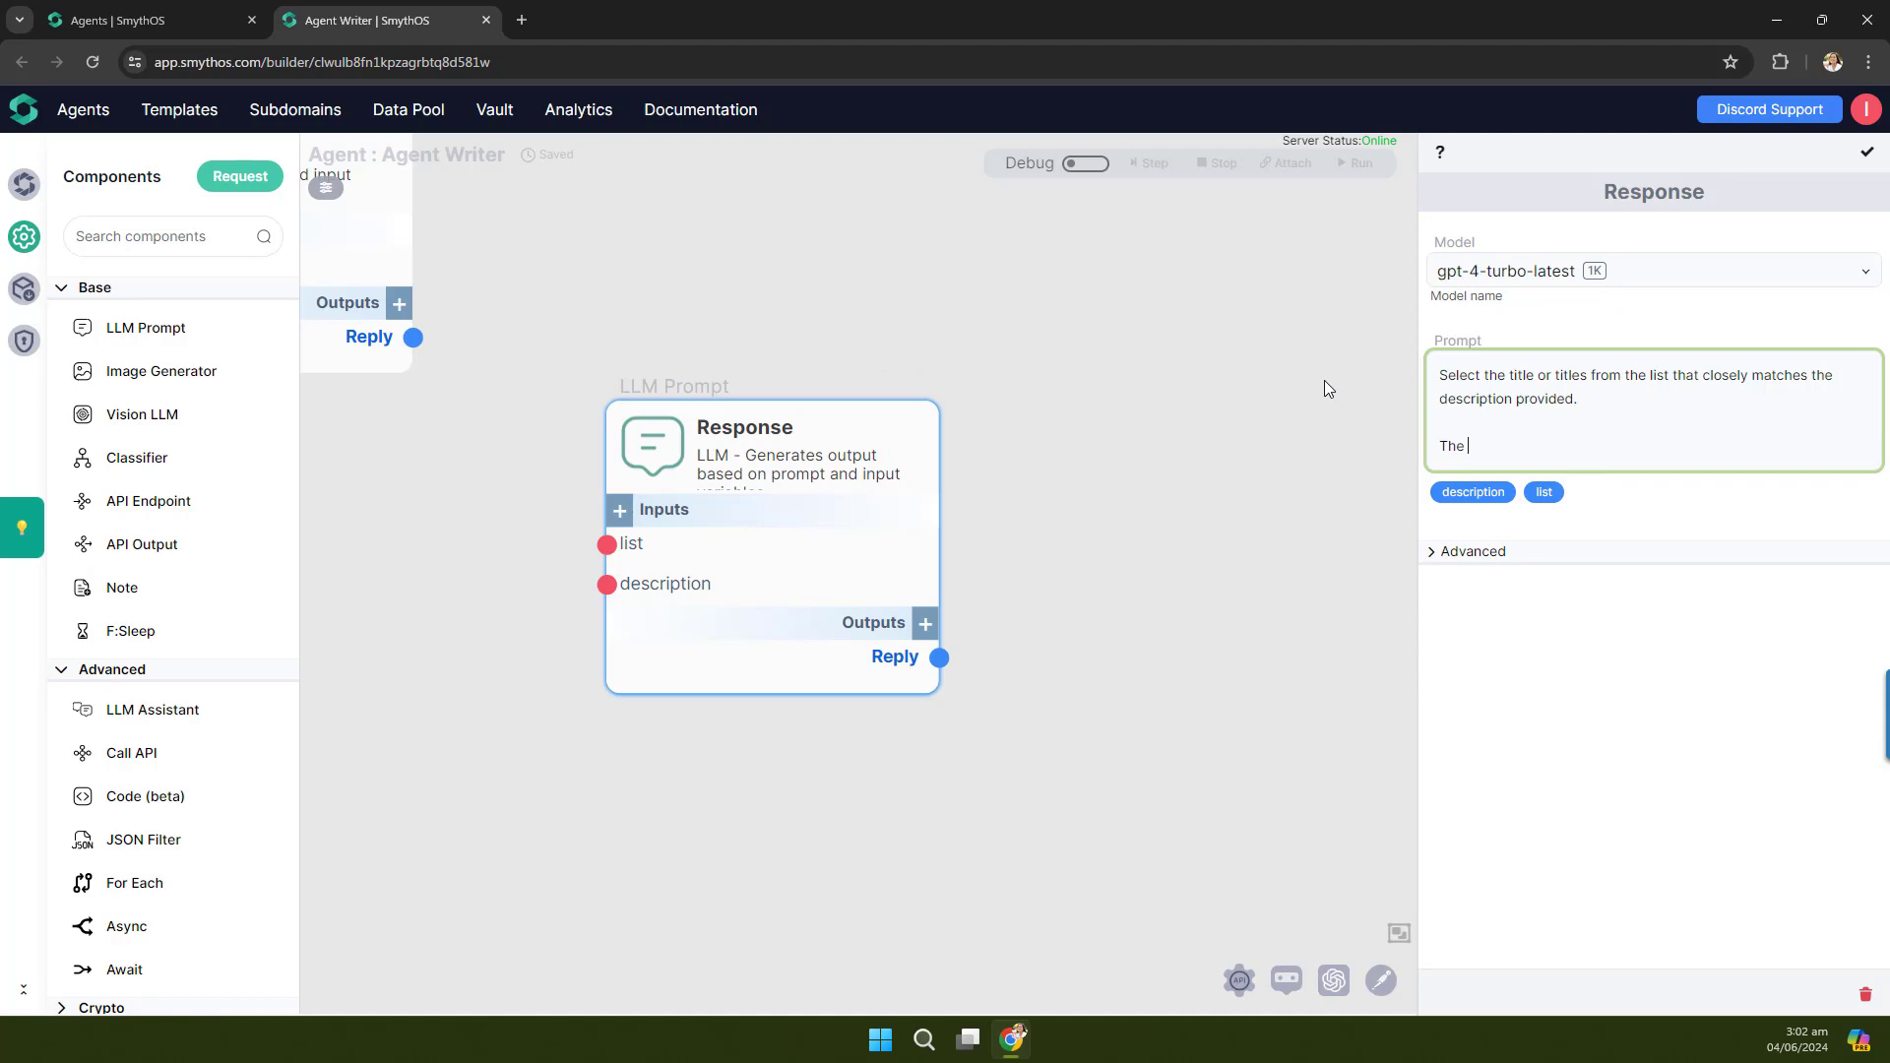
key(BackSpace)
key(BackSpace)
key(BackSpace)
key(BackSpace)
text(list: {{list}})
key(Return)
text(descrip)
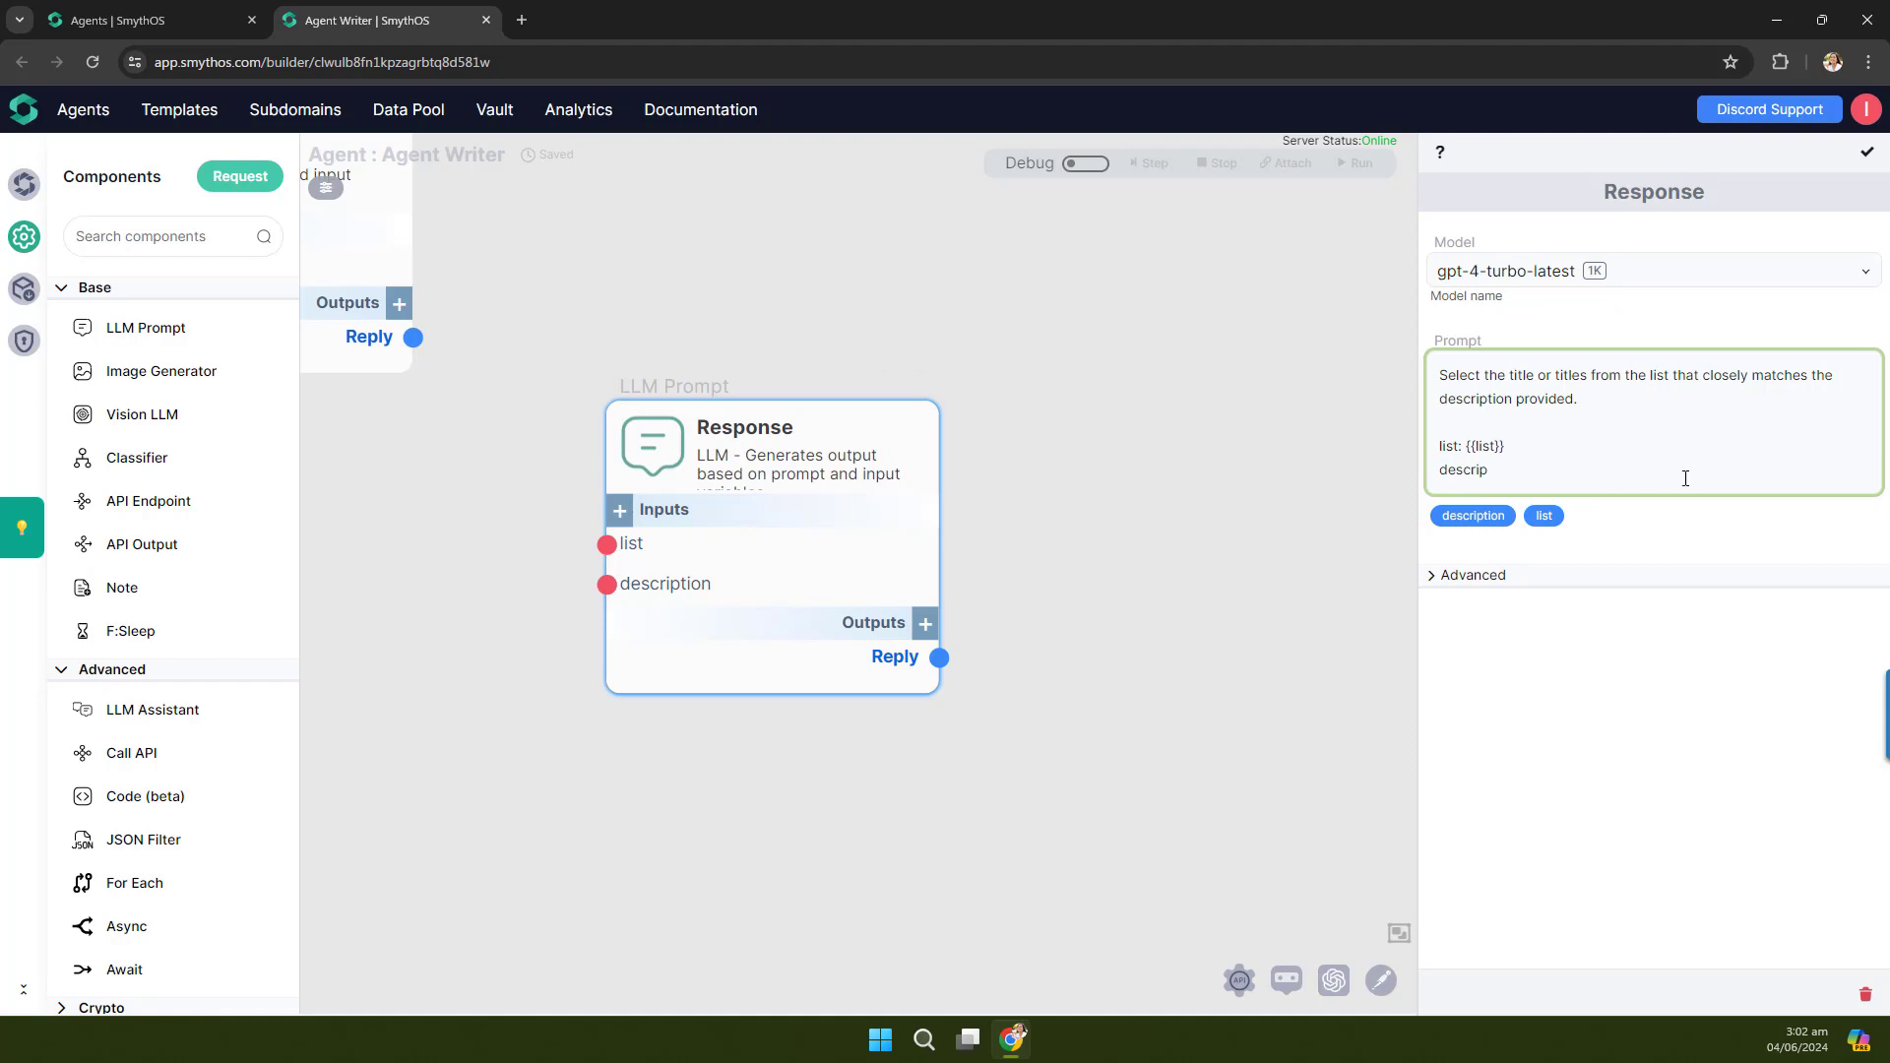
text(tion: {{description}})
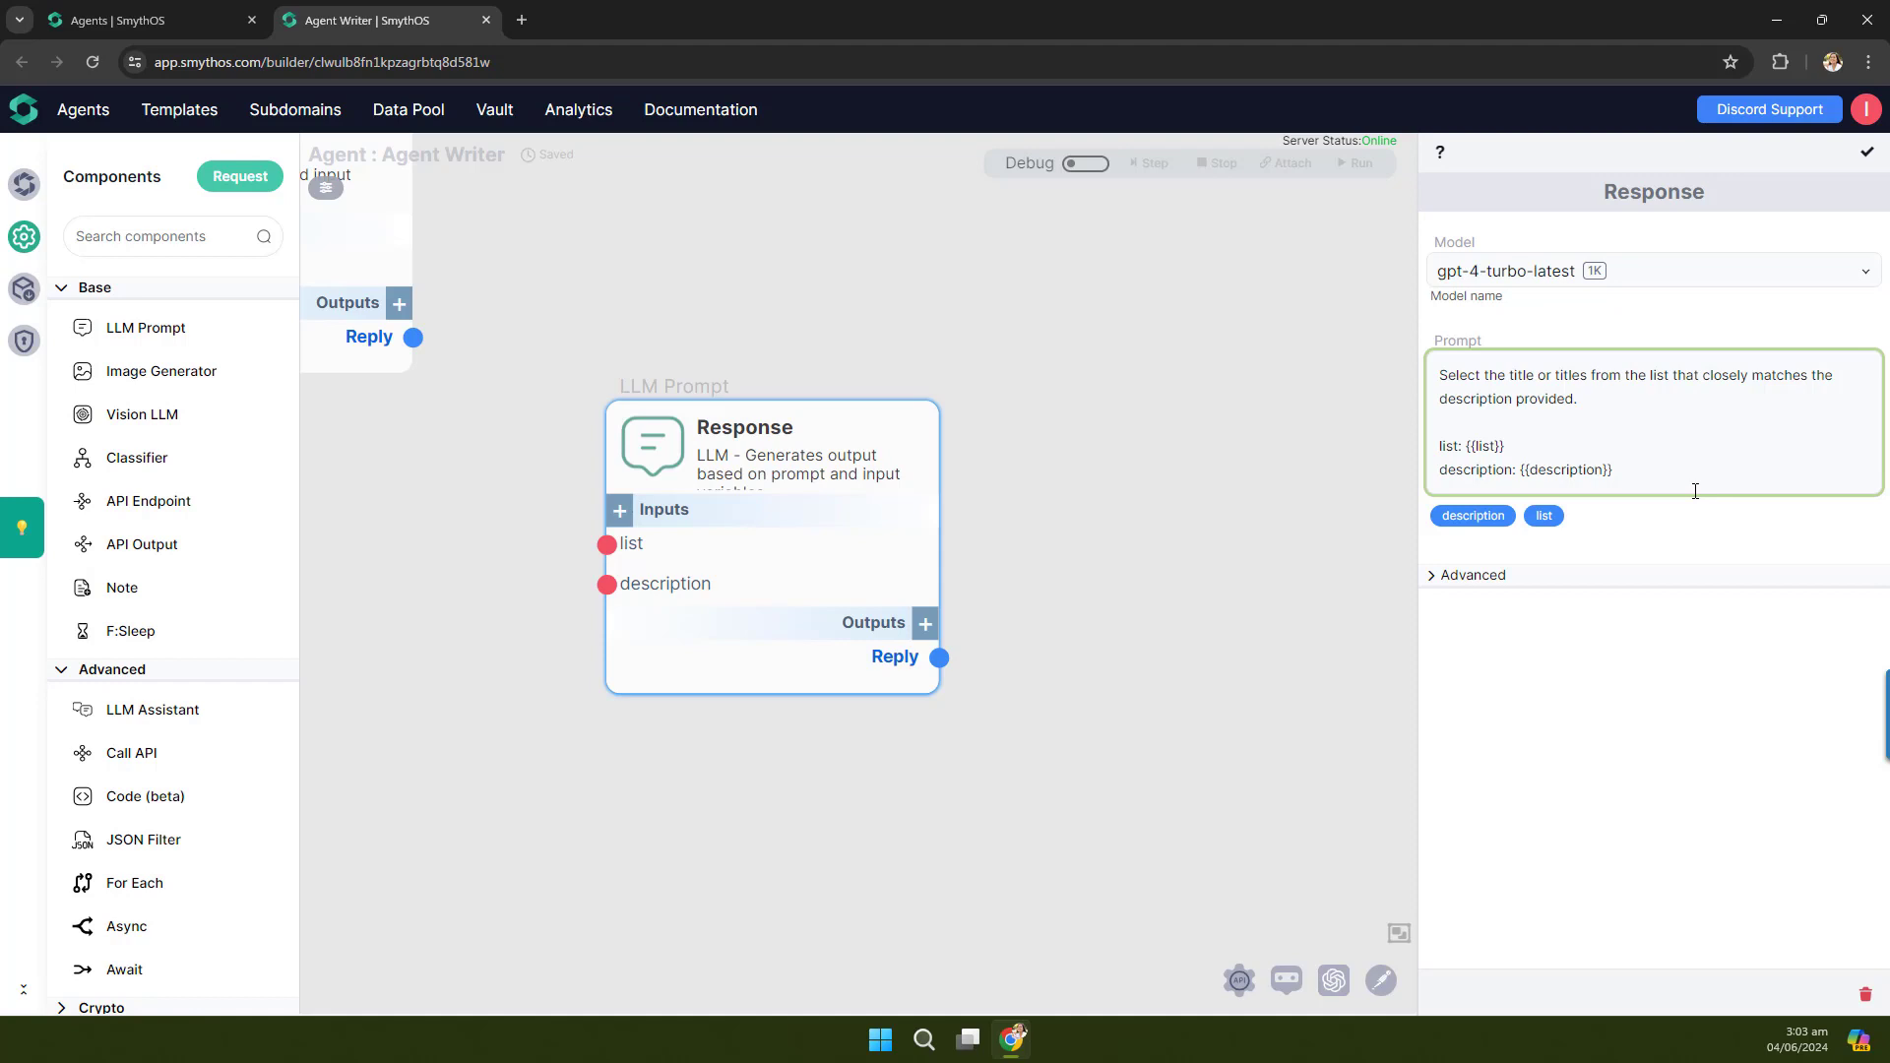
Step: Finish the Response prompt by requiring JSON output with no extra text, with "titles" holding <title 1>, <title 2> and so on
key(Return)
key(Return)
text(The output)
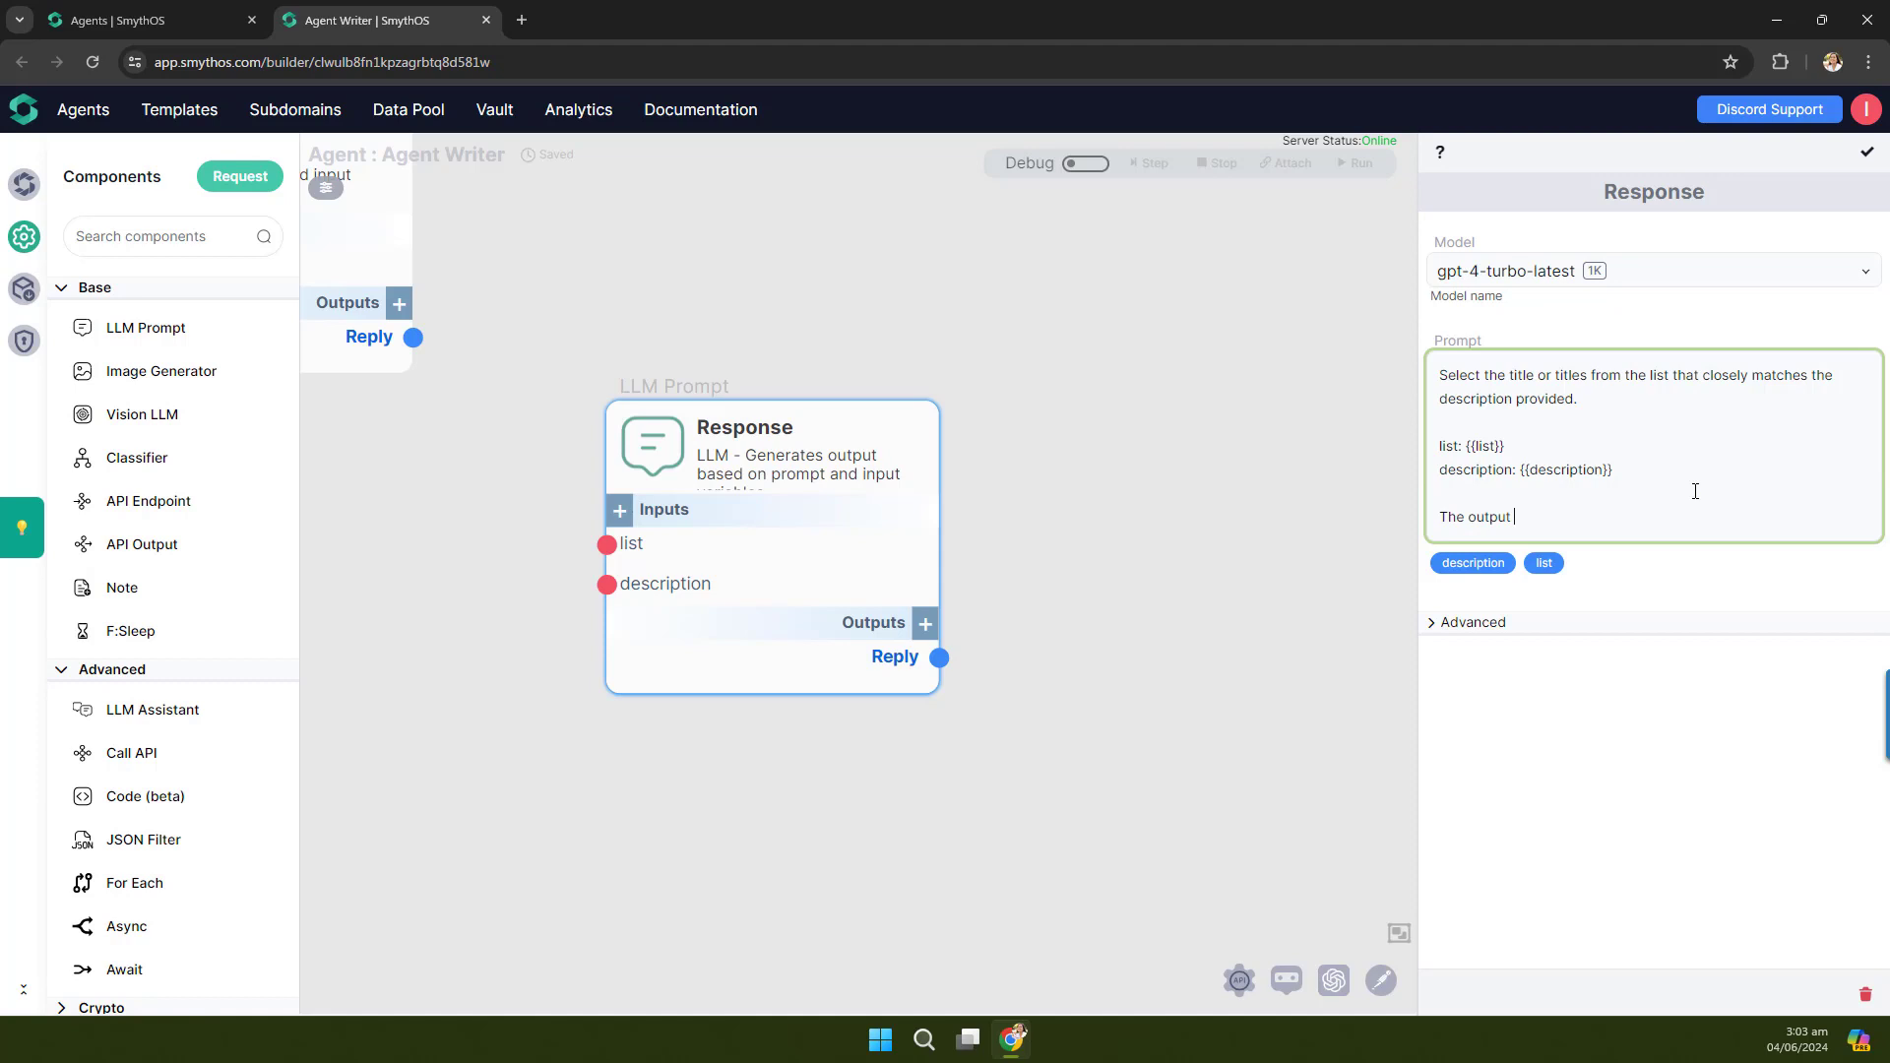
text(must be in JSON with no extra t)
text(ext like below:)
key(Return)
key(Return)
text({)
key(Return)
text("titles":)
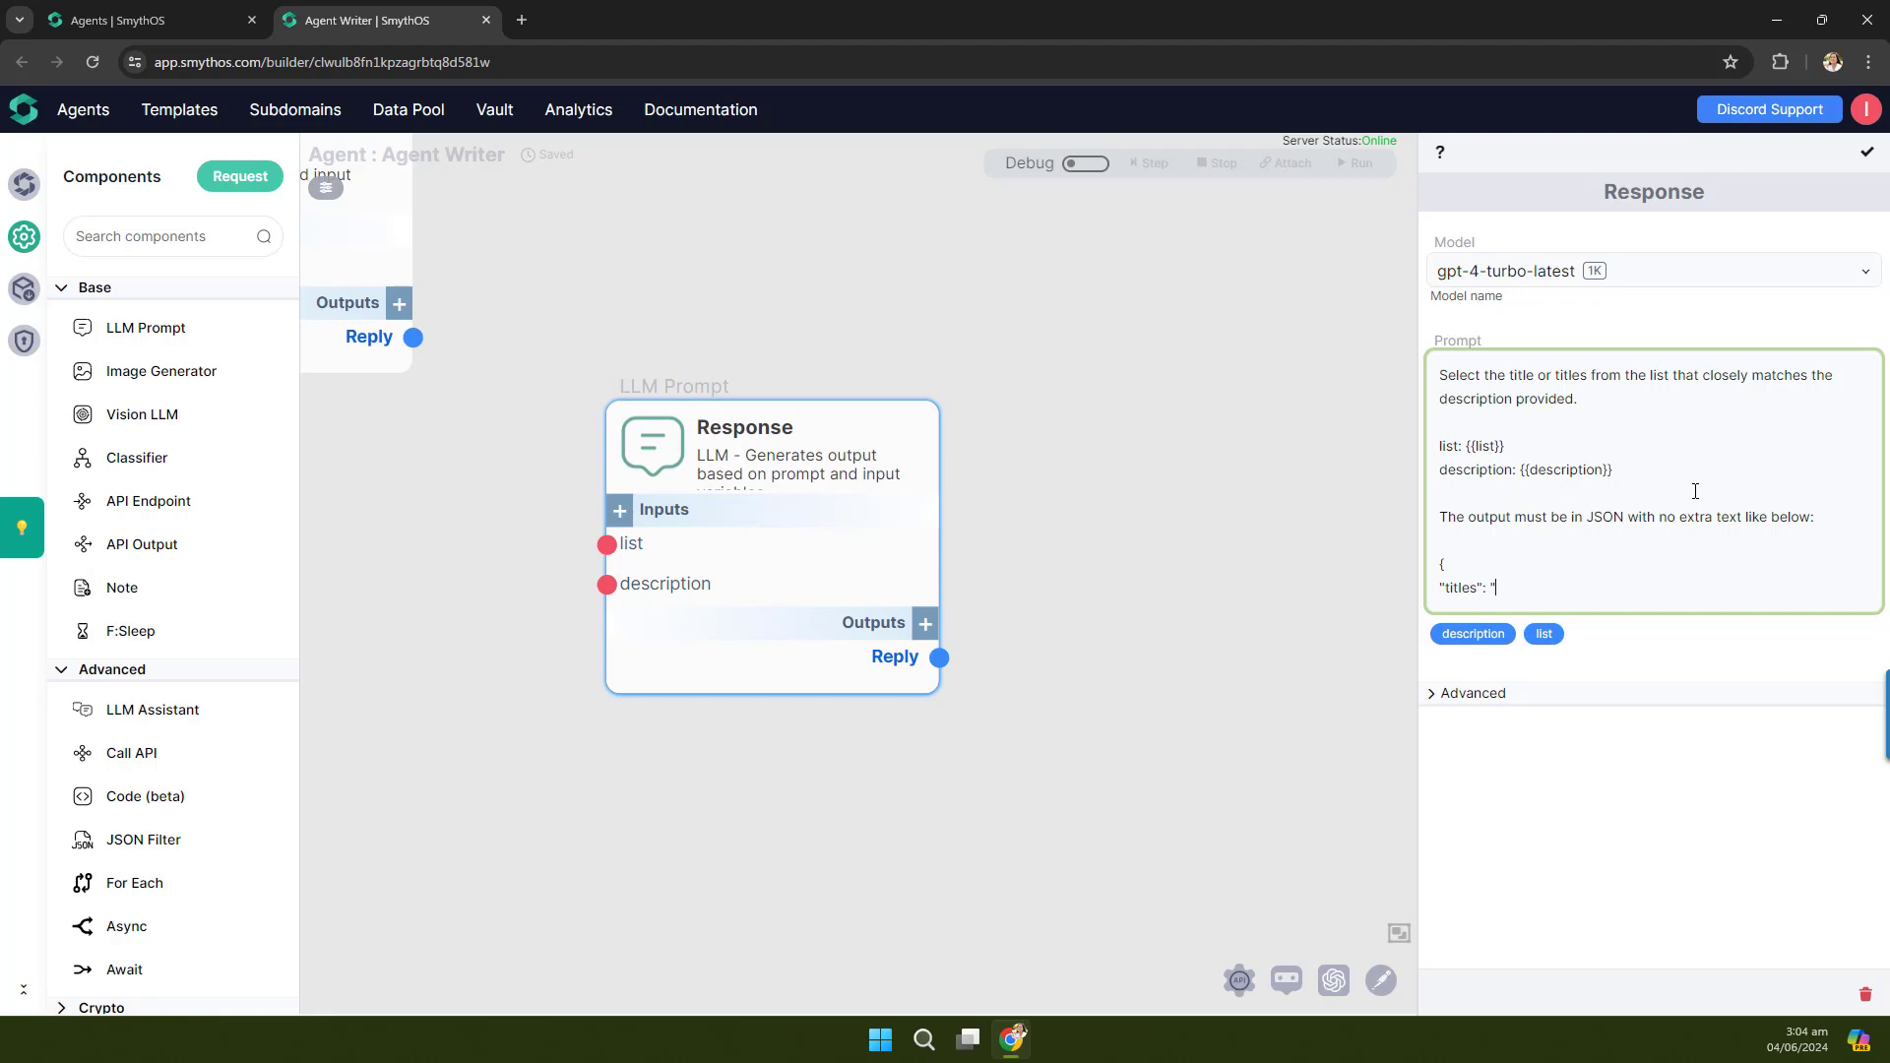
text(<title 1>)
text(<title 2>)
text(...")
key(Return)
text(})
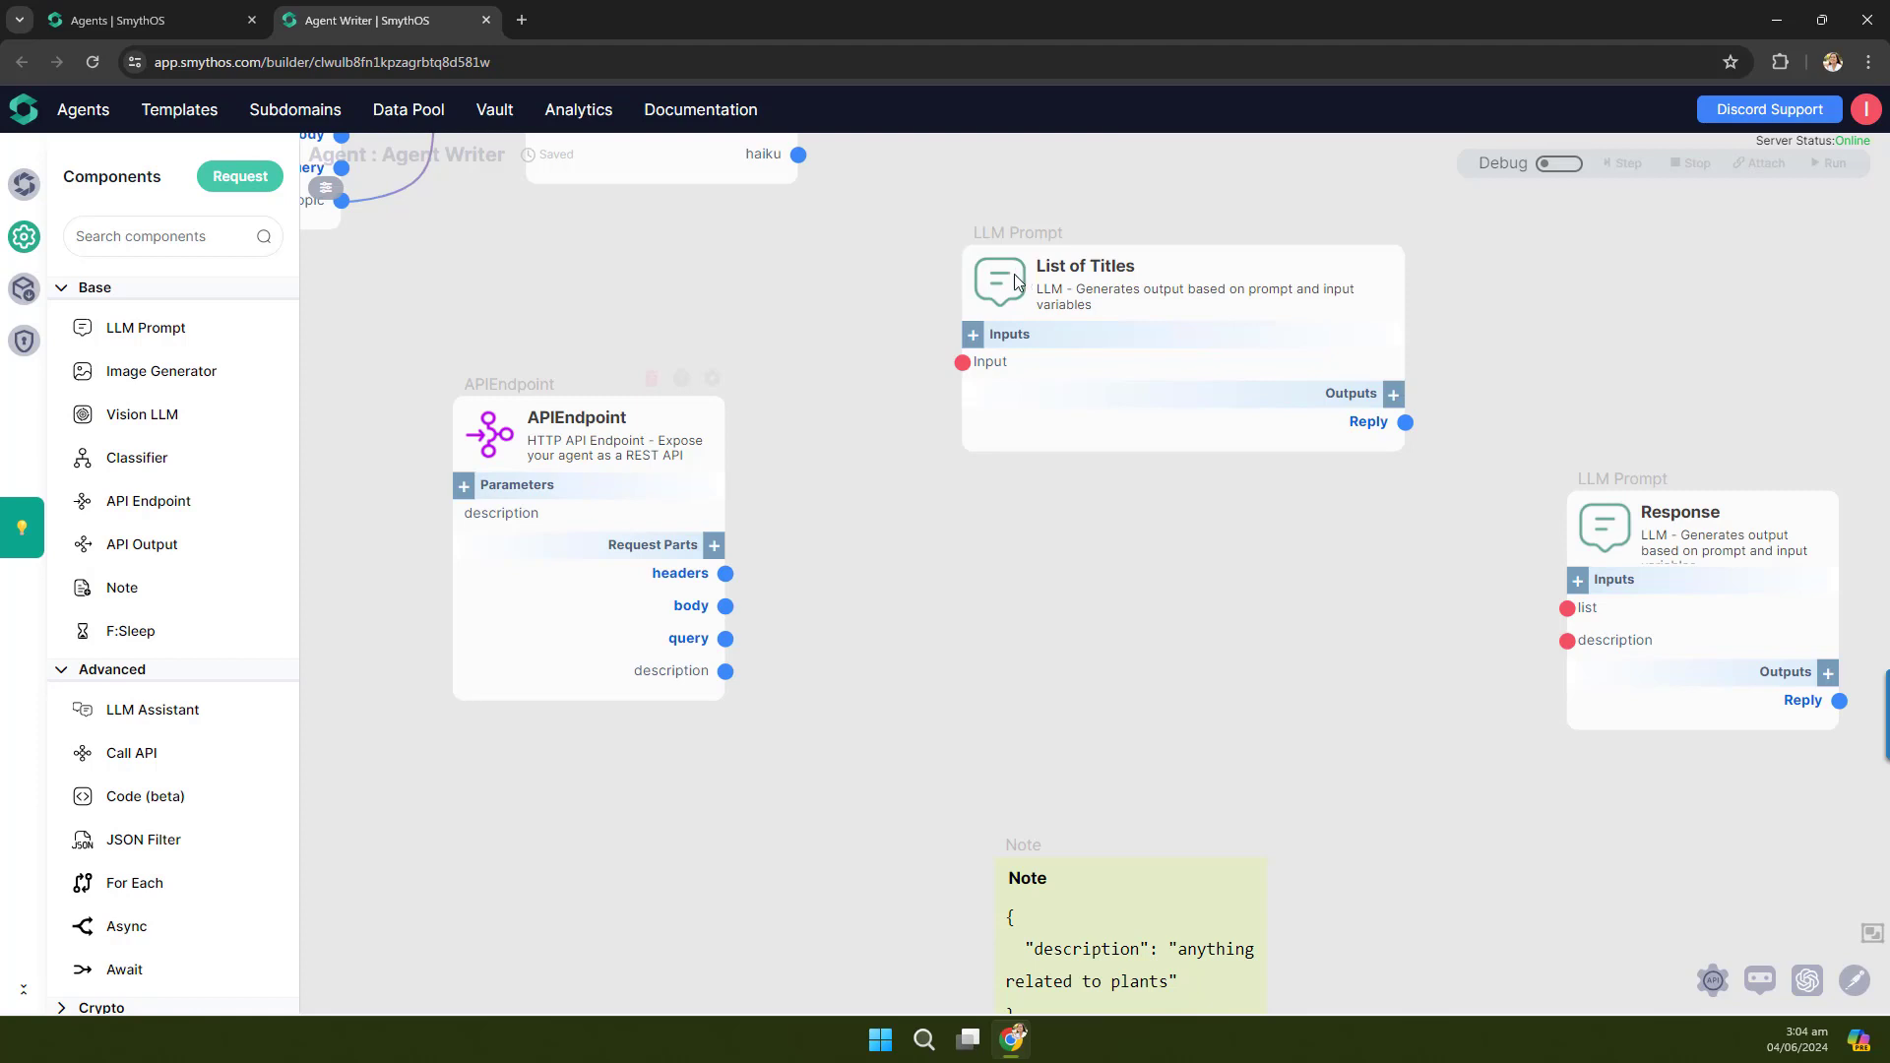
Step: Rename the List of Titles input trigger and connect the APIEndpoint's description output to it
click(1369, 368)
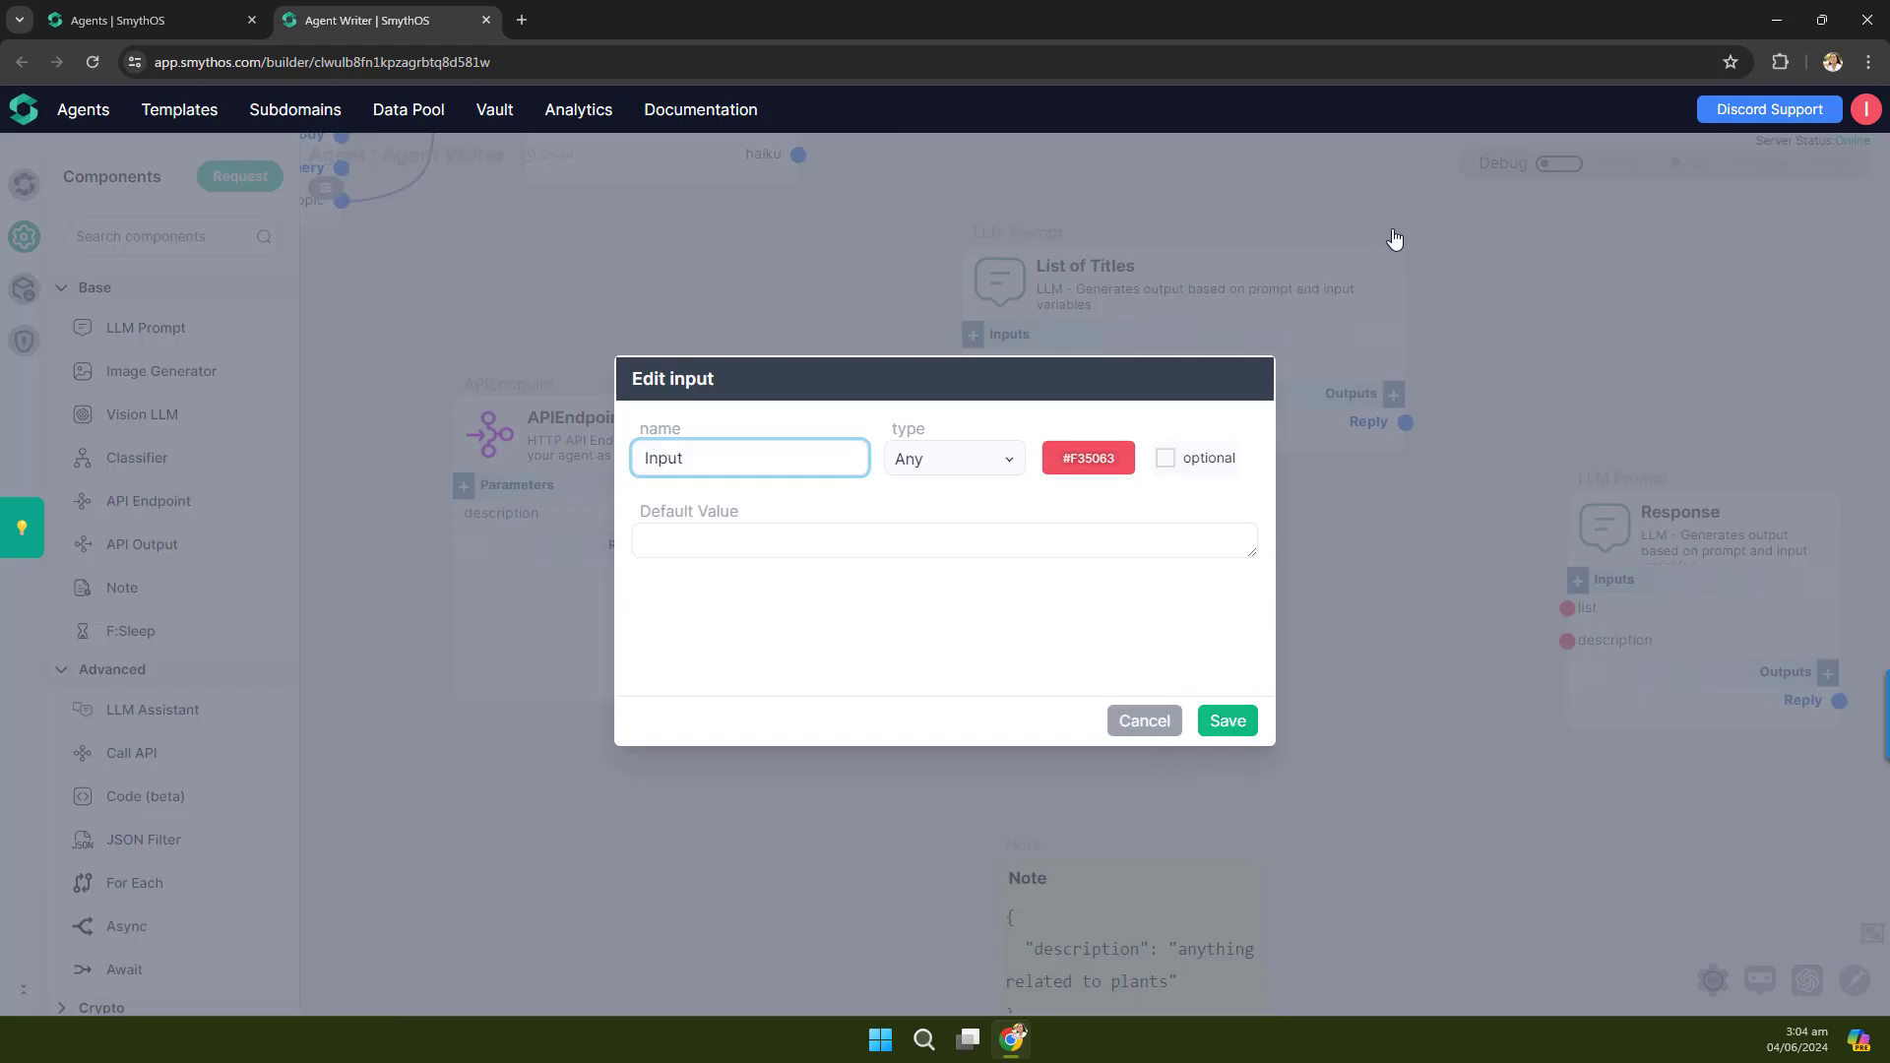
click(1489, 376)
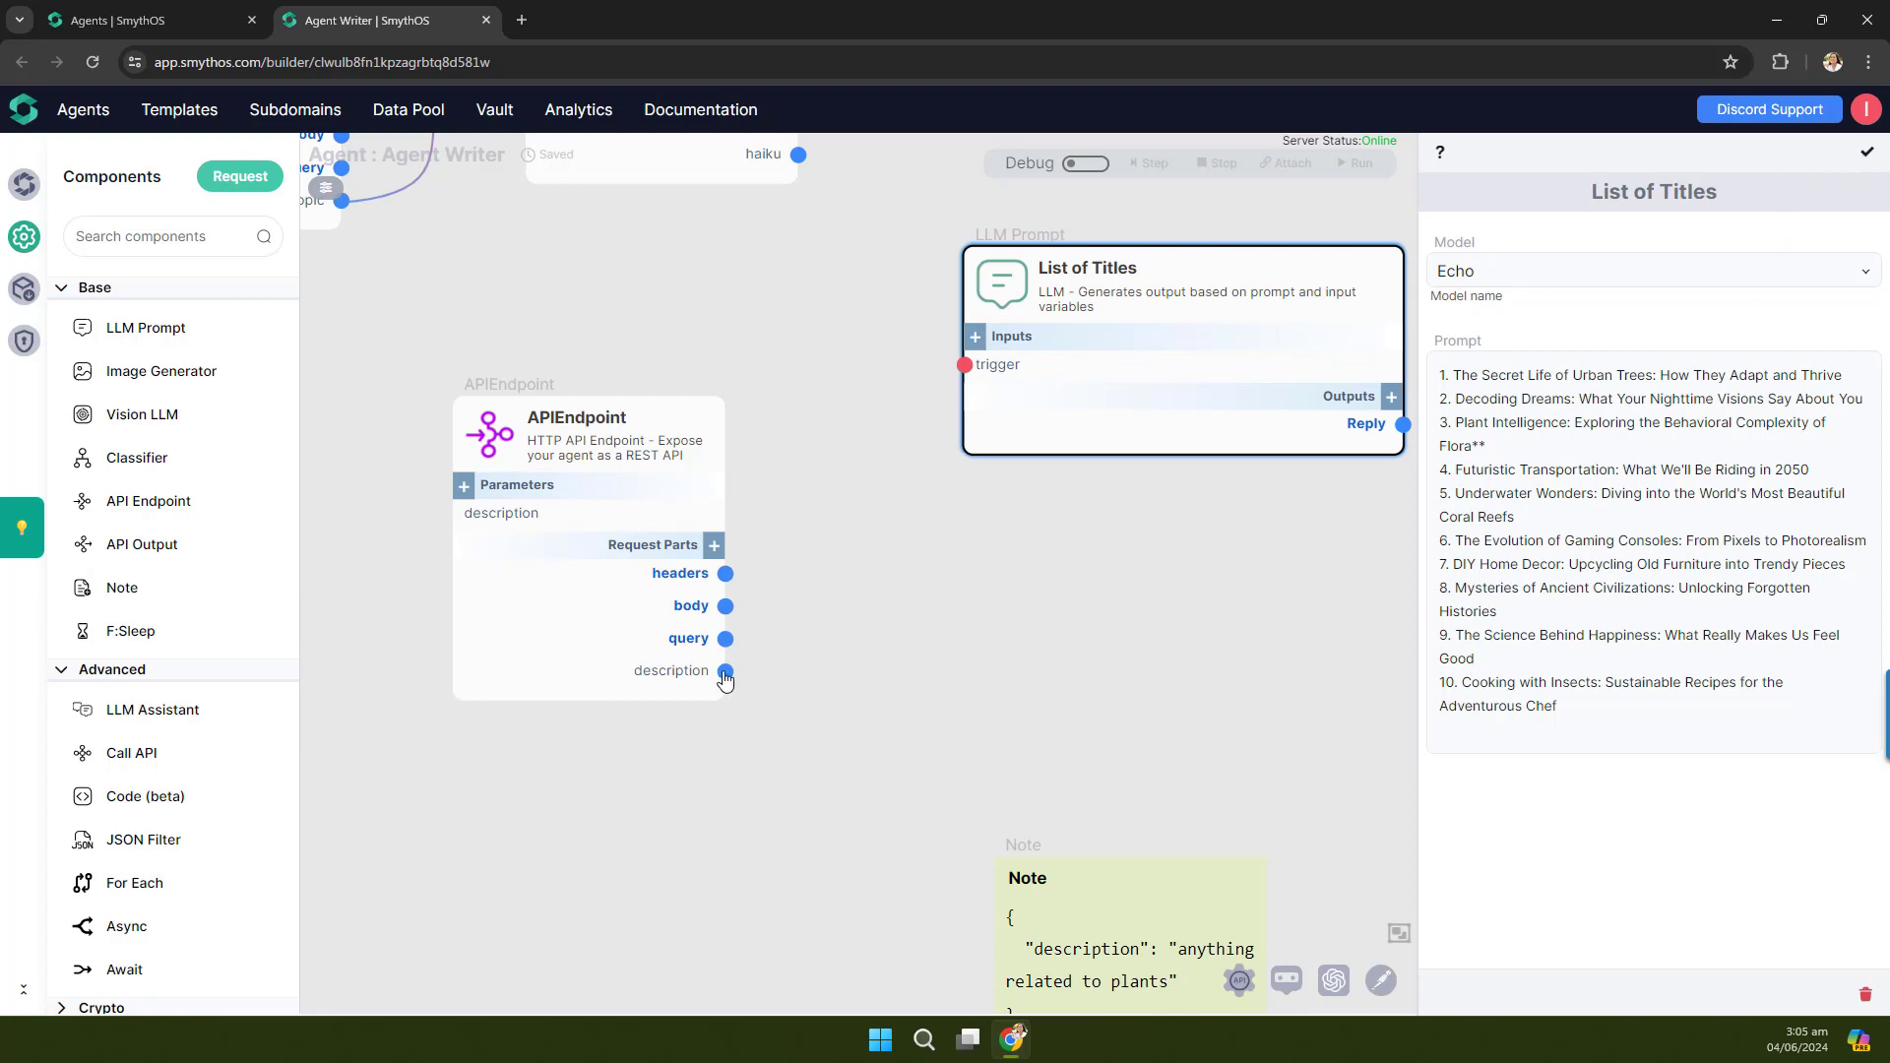
drag(725, 671, 966, 365)
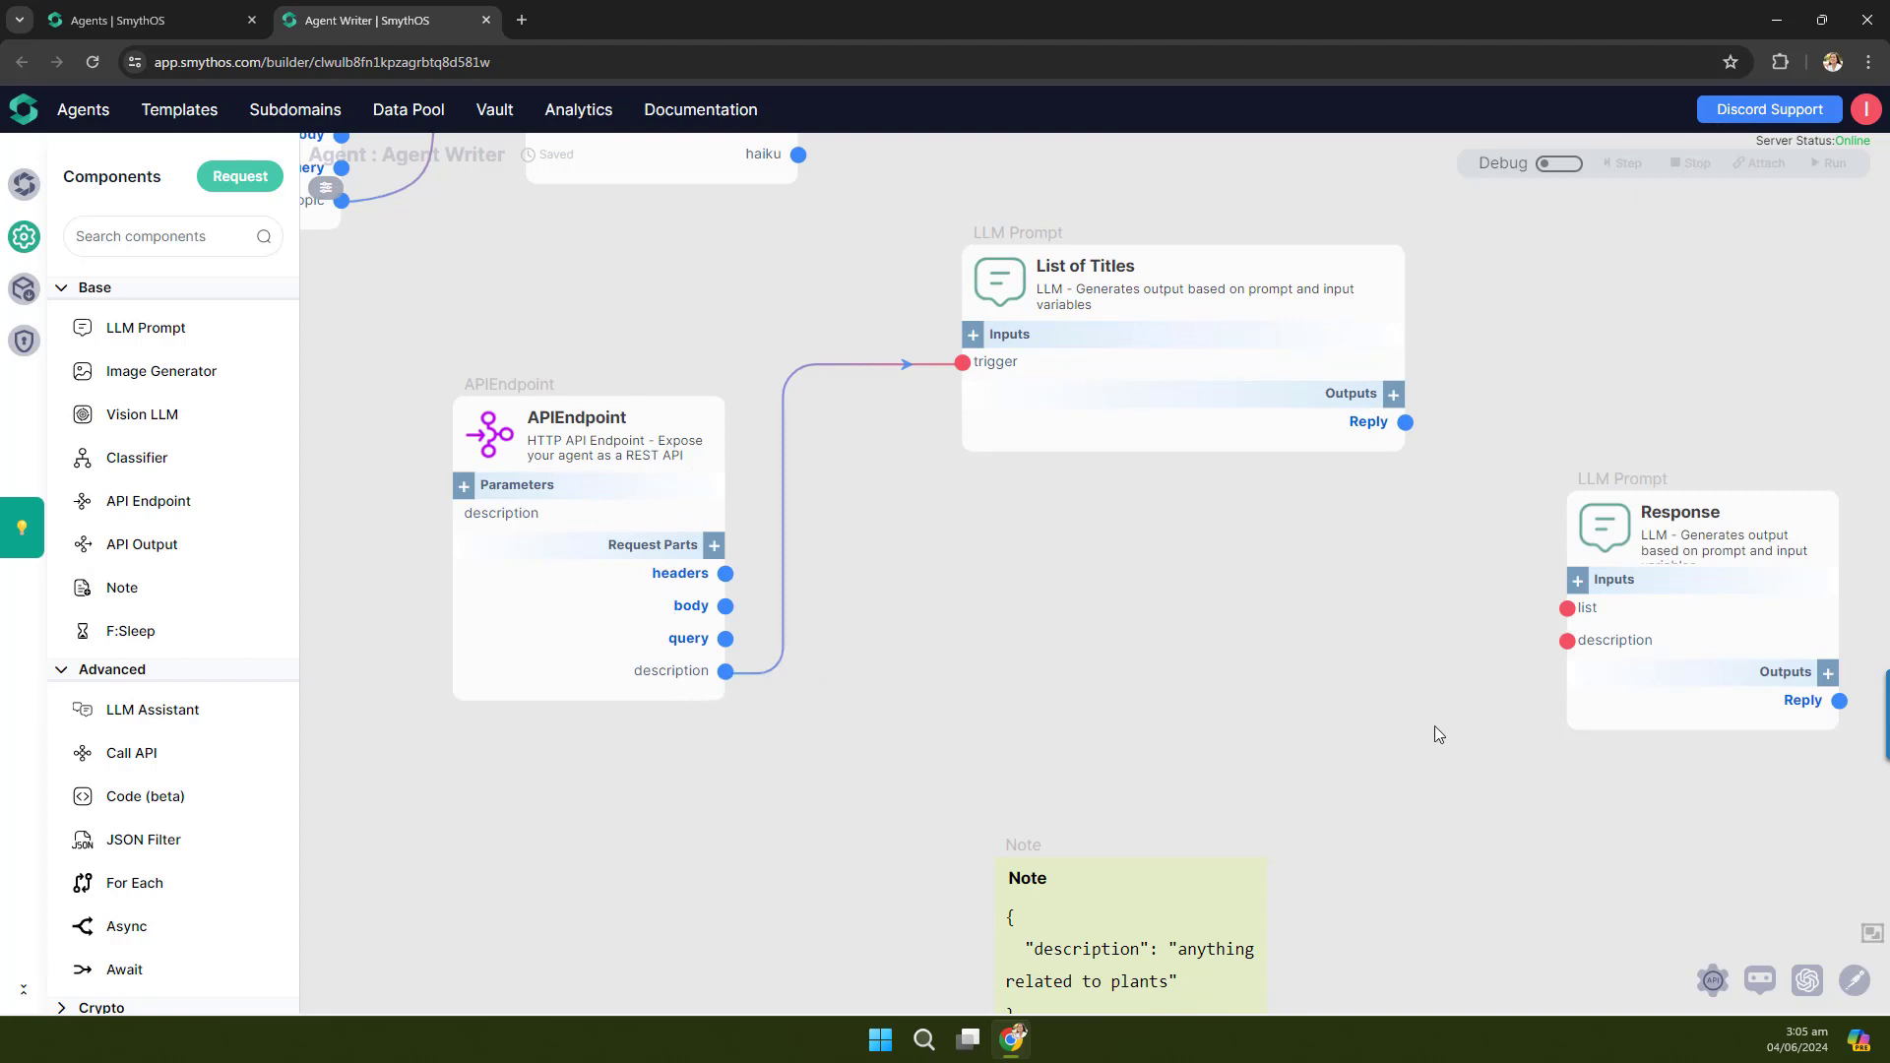
Step: Connect the APIEndpoint's description output to Response's description input, and the List of Titles Reply to its list input
drag(1578, 648, 1571, 642)
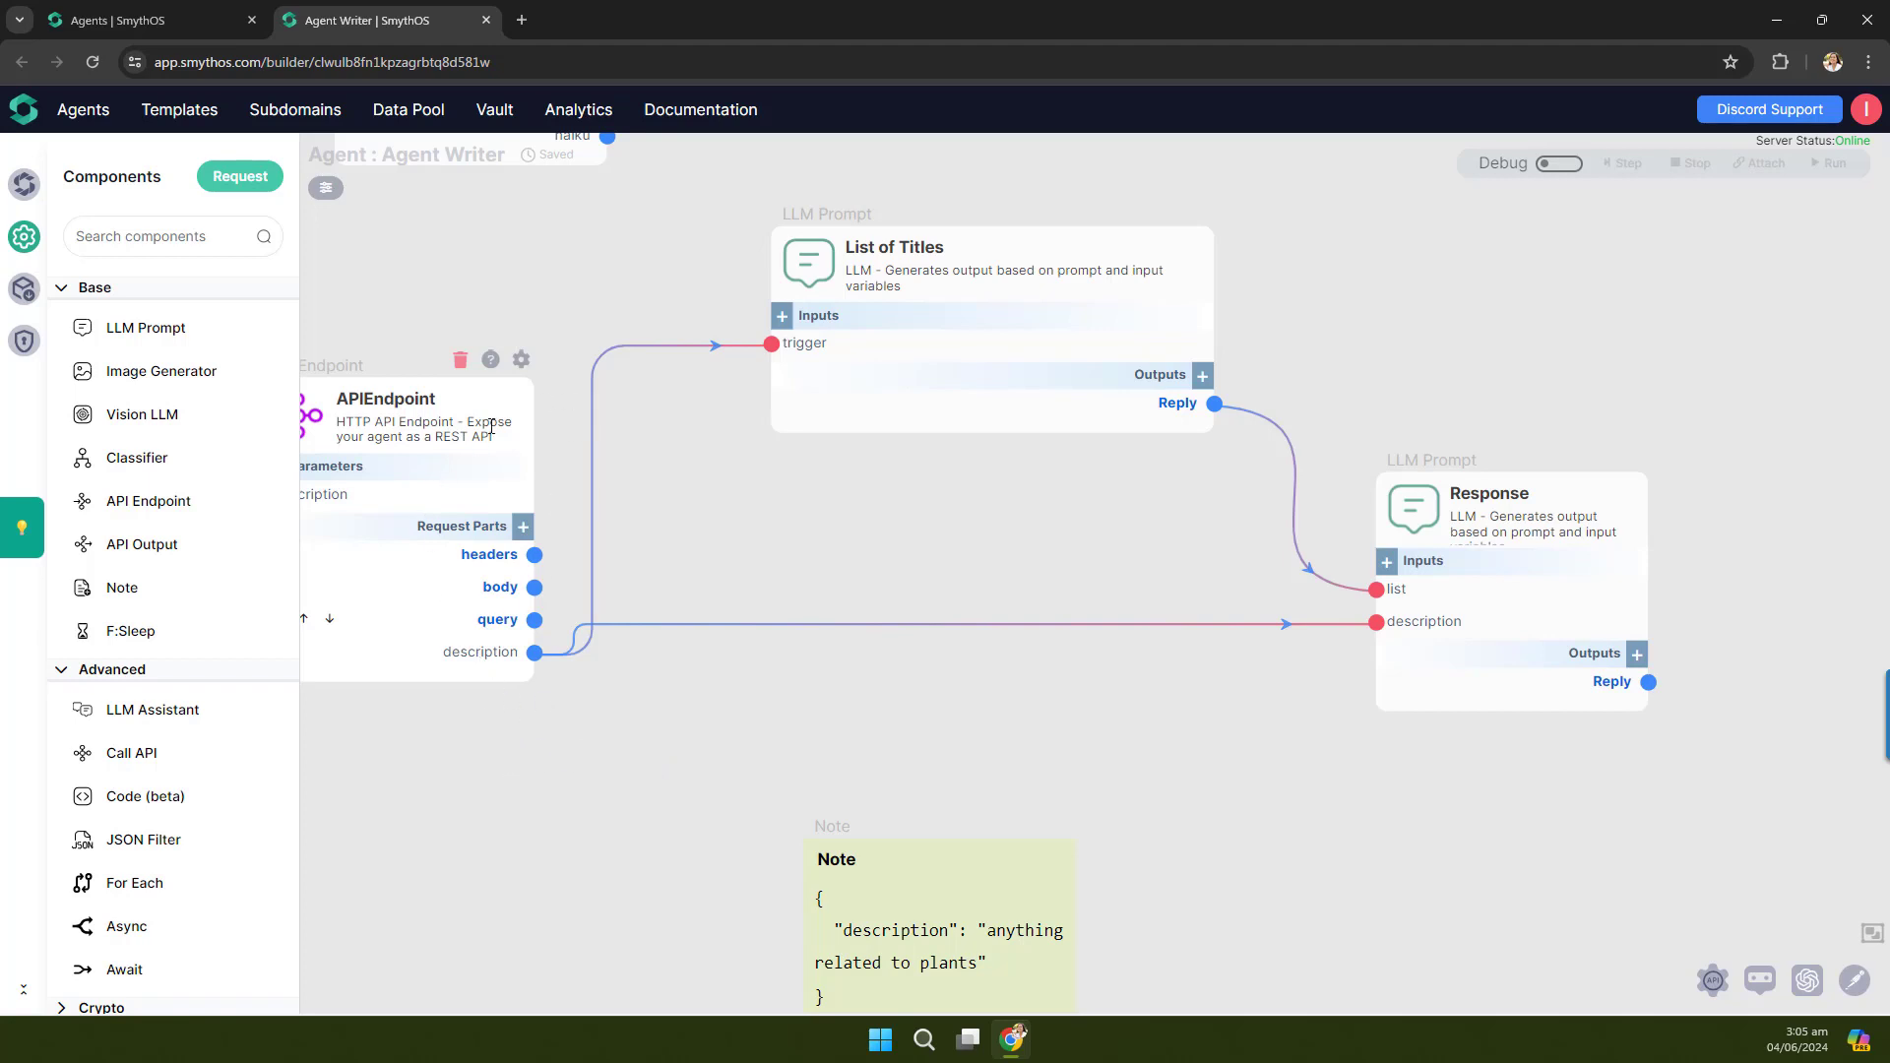
drag(911, 200, 1038, 203)
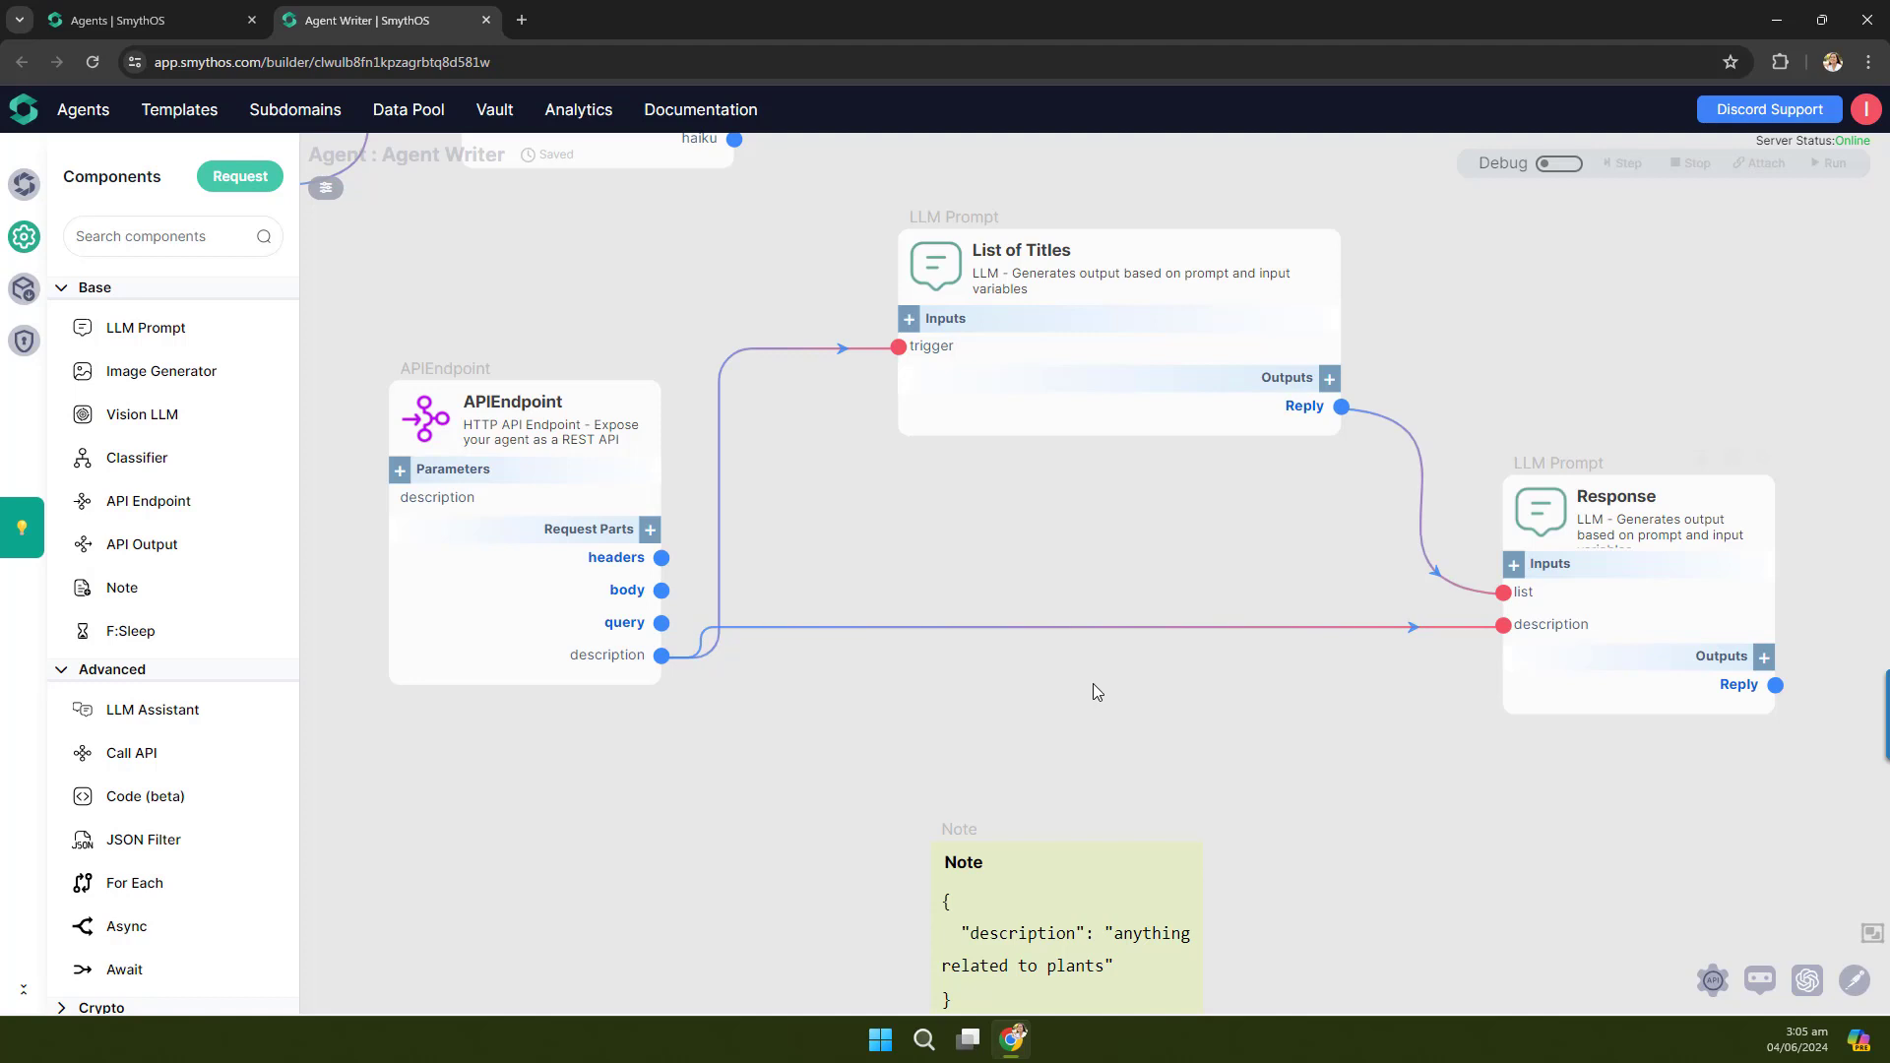
Step: Check the value on Response's description input and step the debugger through the Response component
drag(1093, 692, 767, 633)
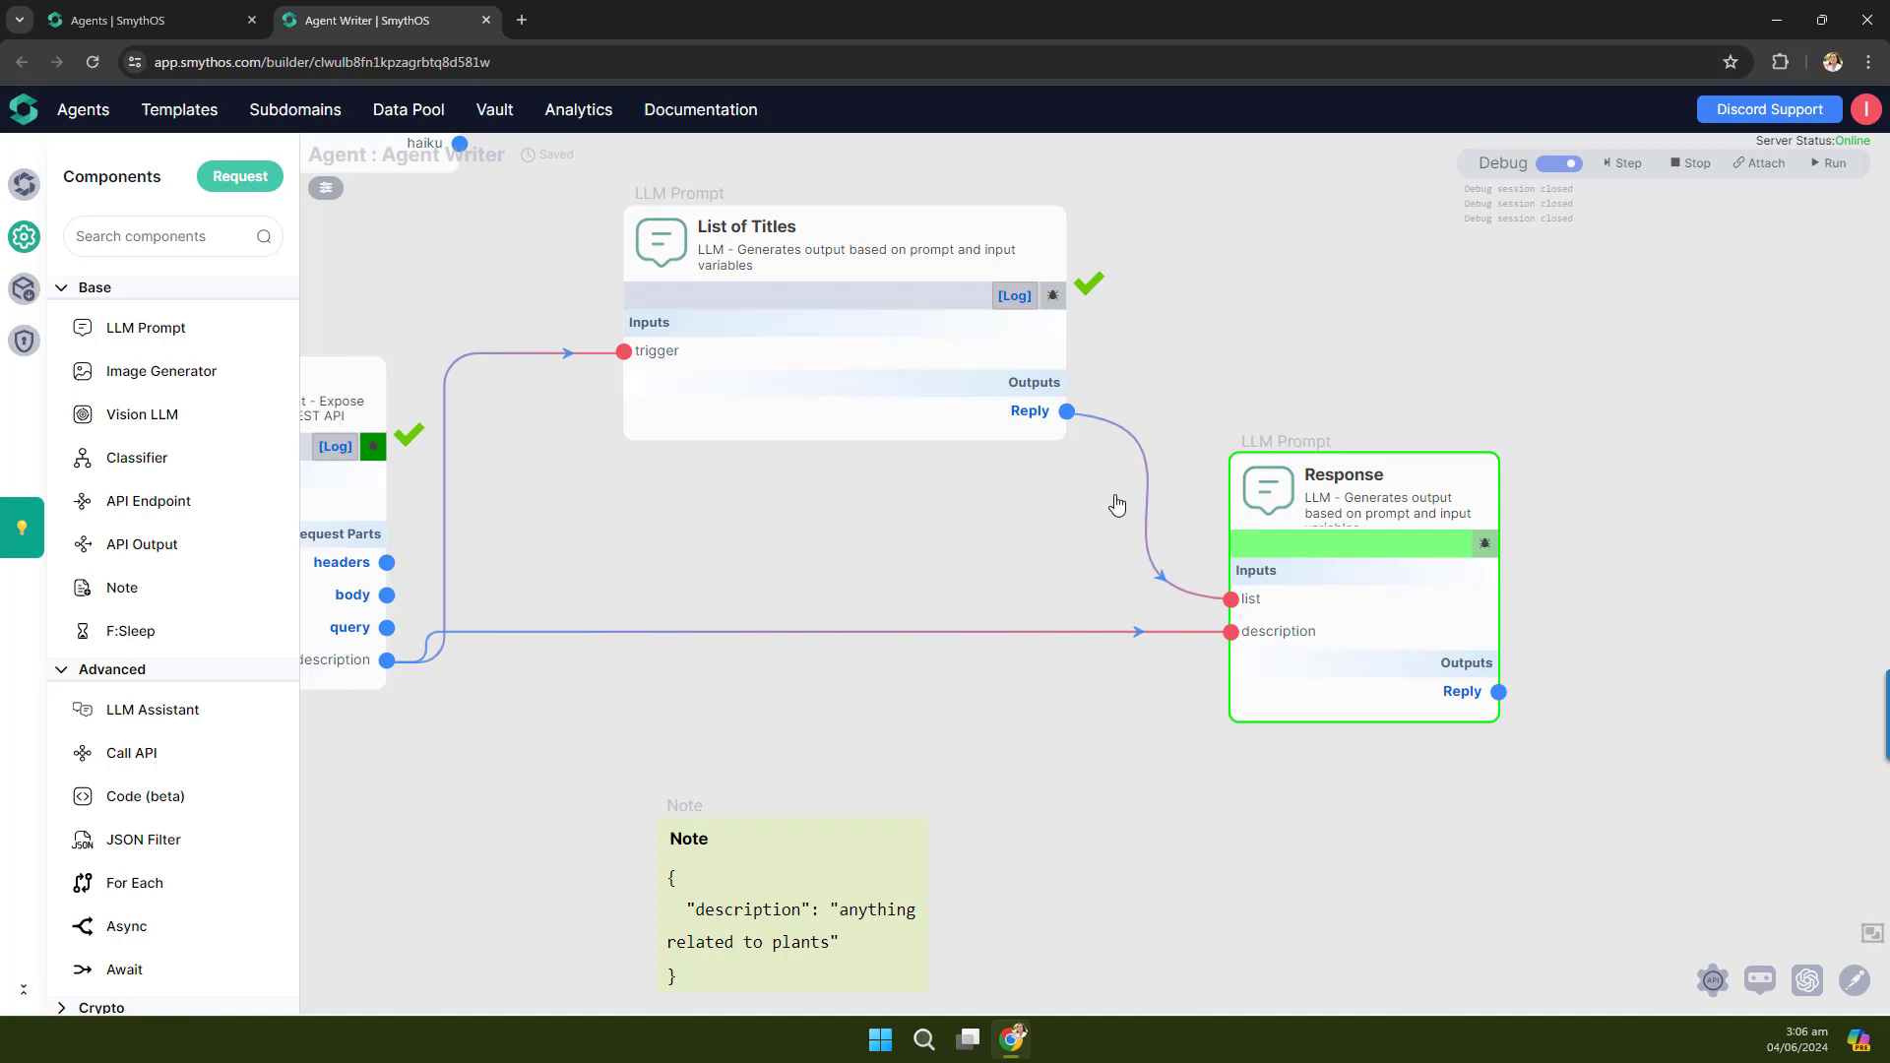
scroll(1115, 508, up, 3)
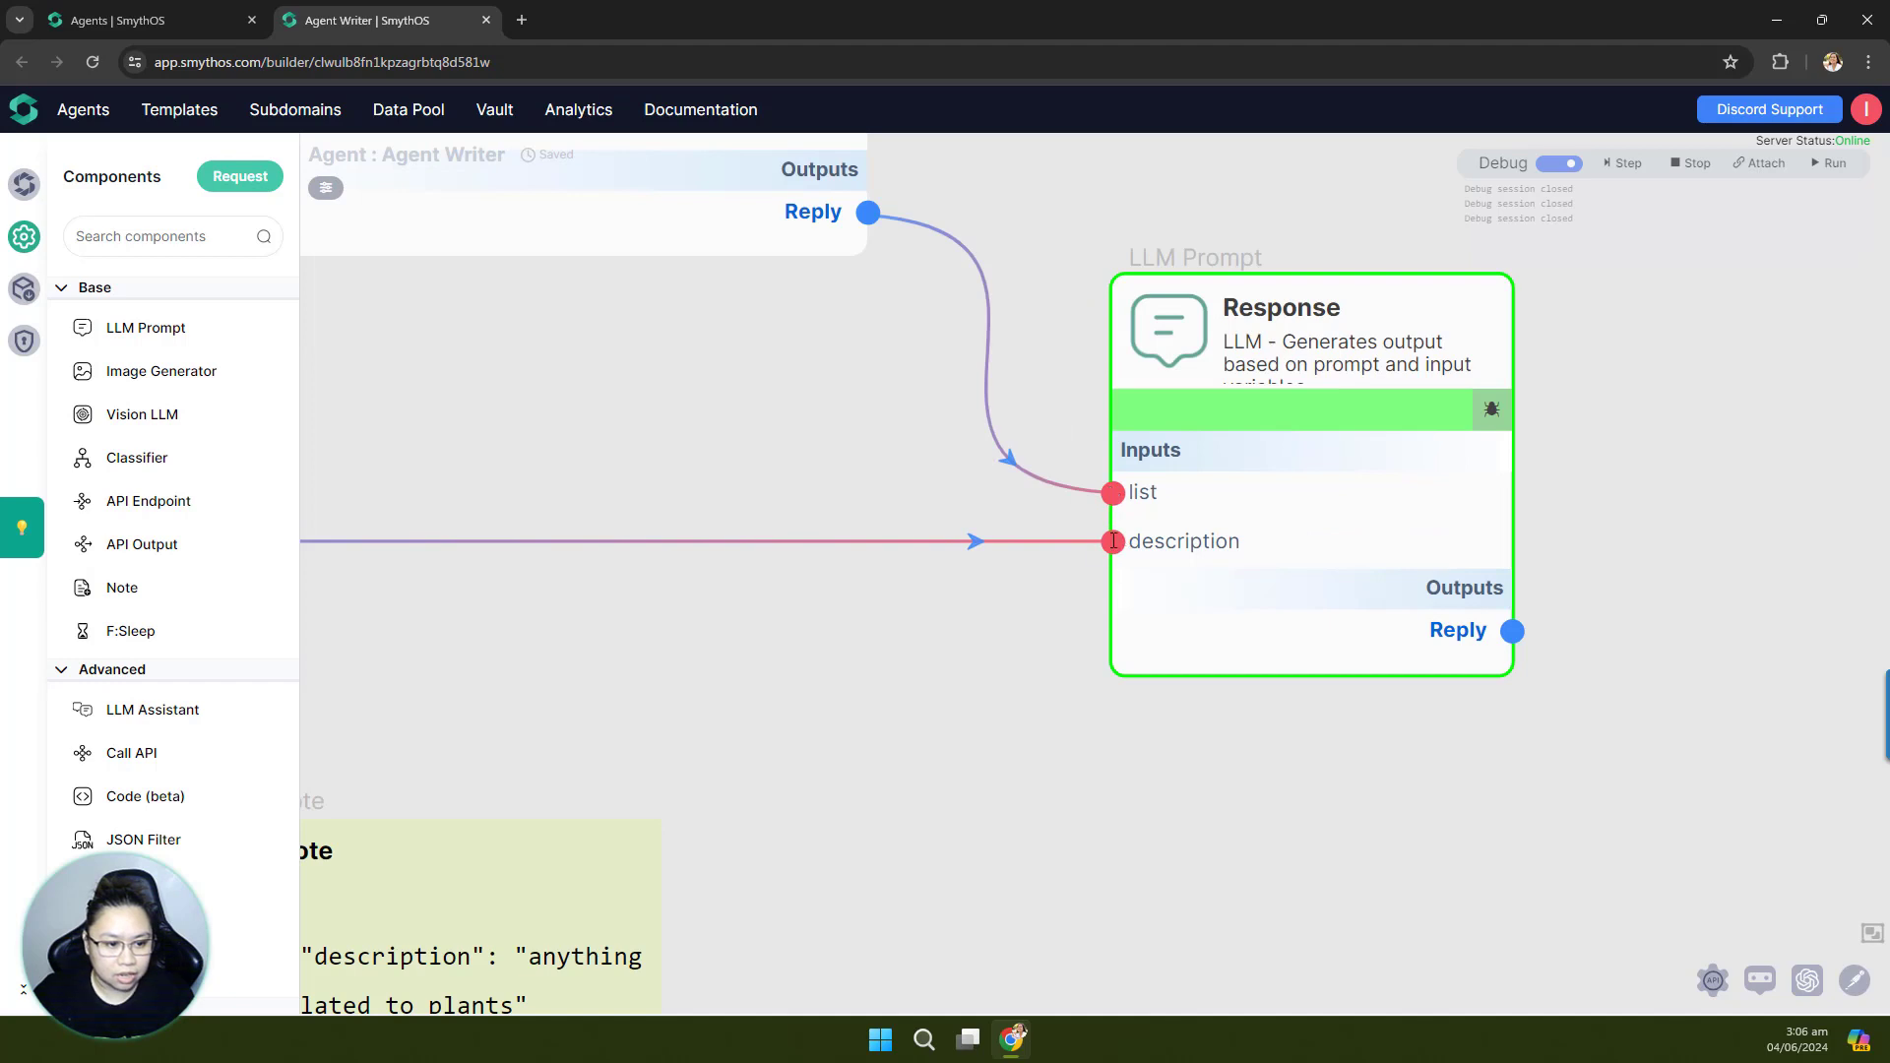
drag(1052, 541, 833, 568)
mouse_move(942, 524)
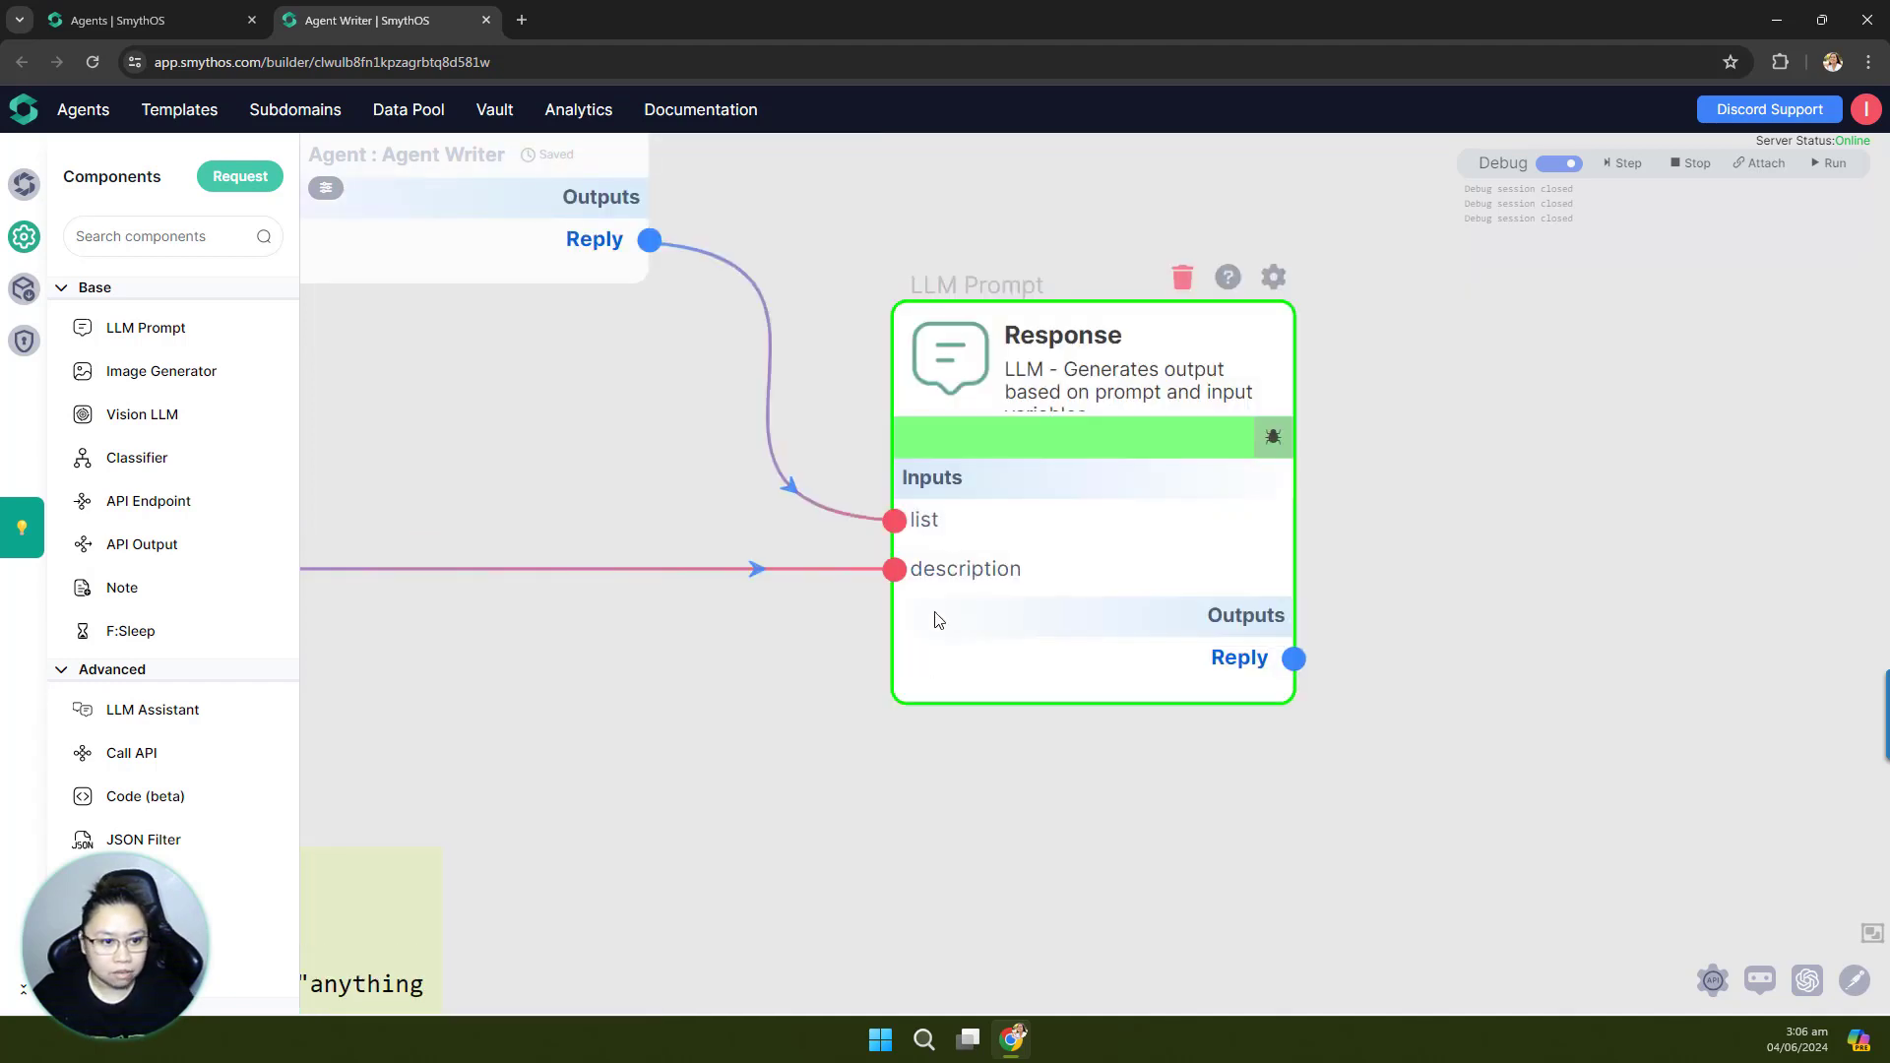
mouse_move(968, 575)
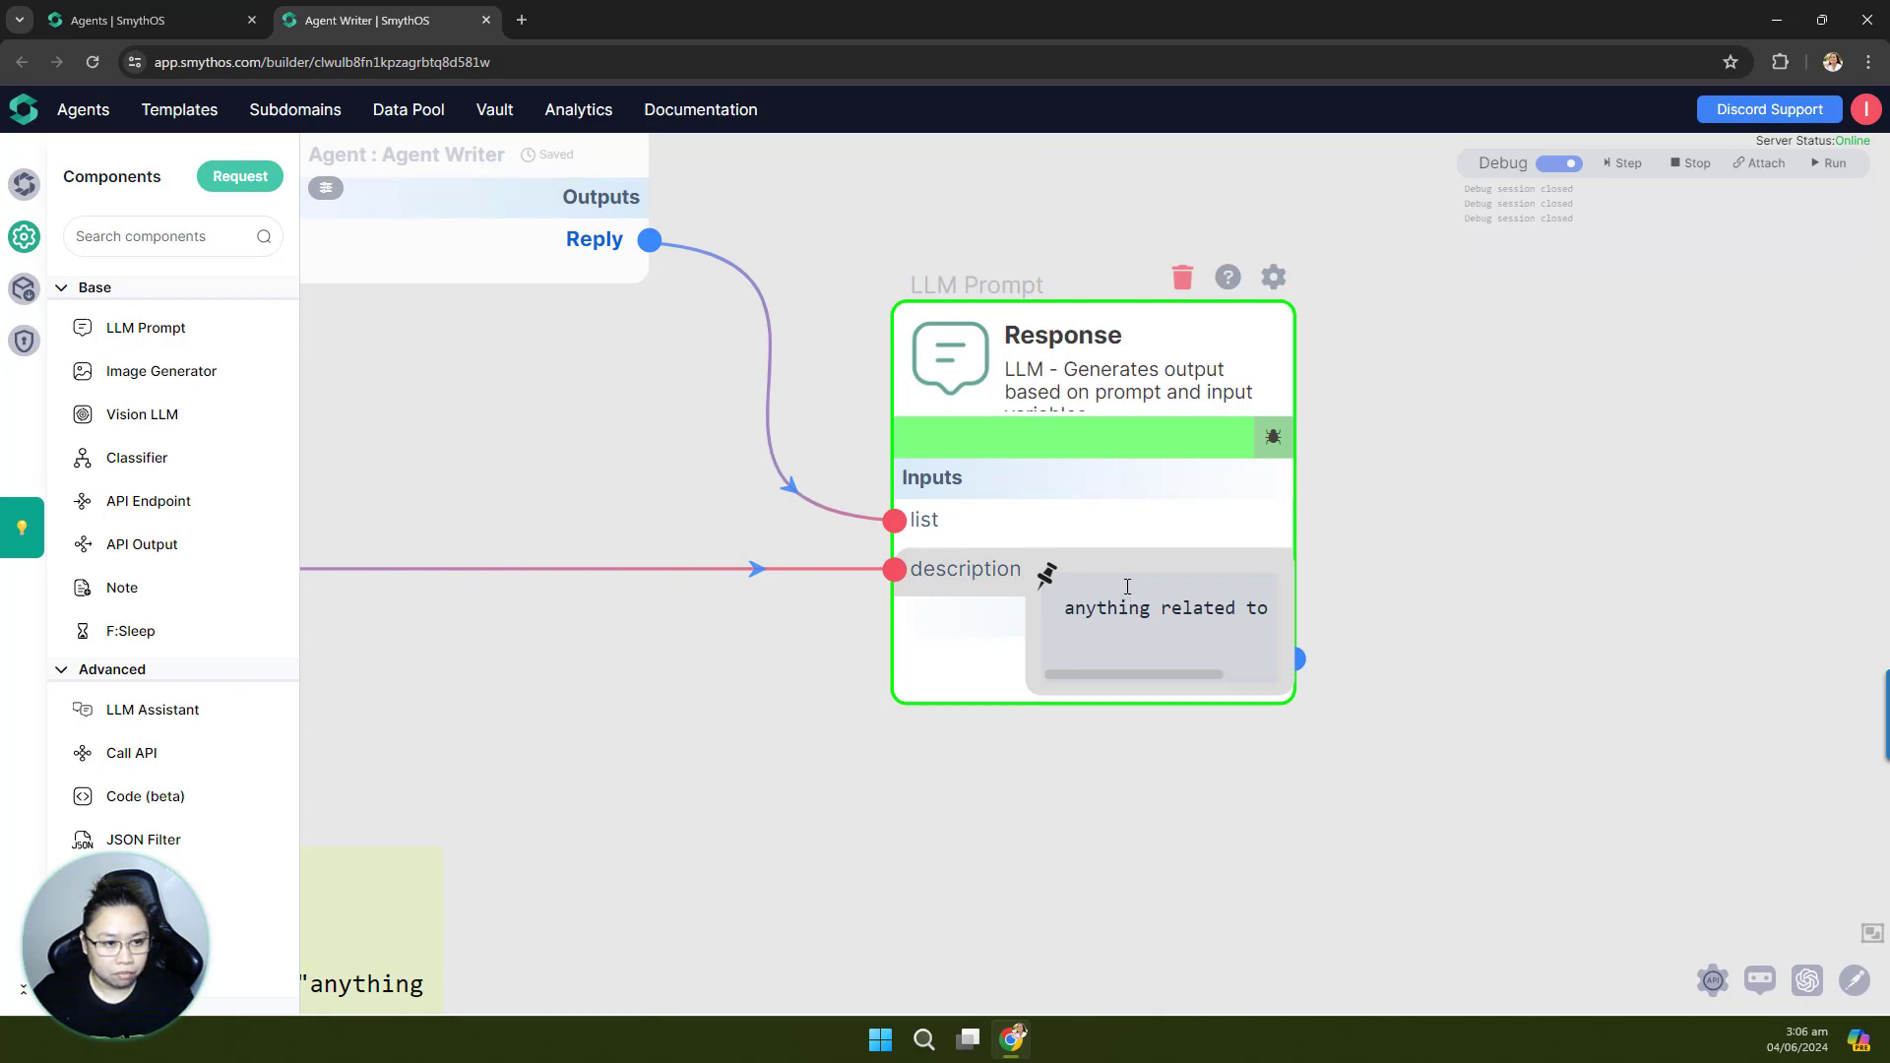
click(1624, 163)
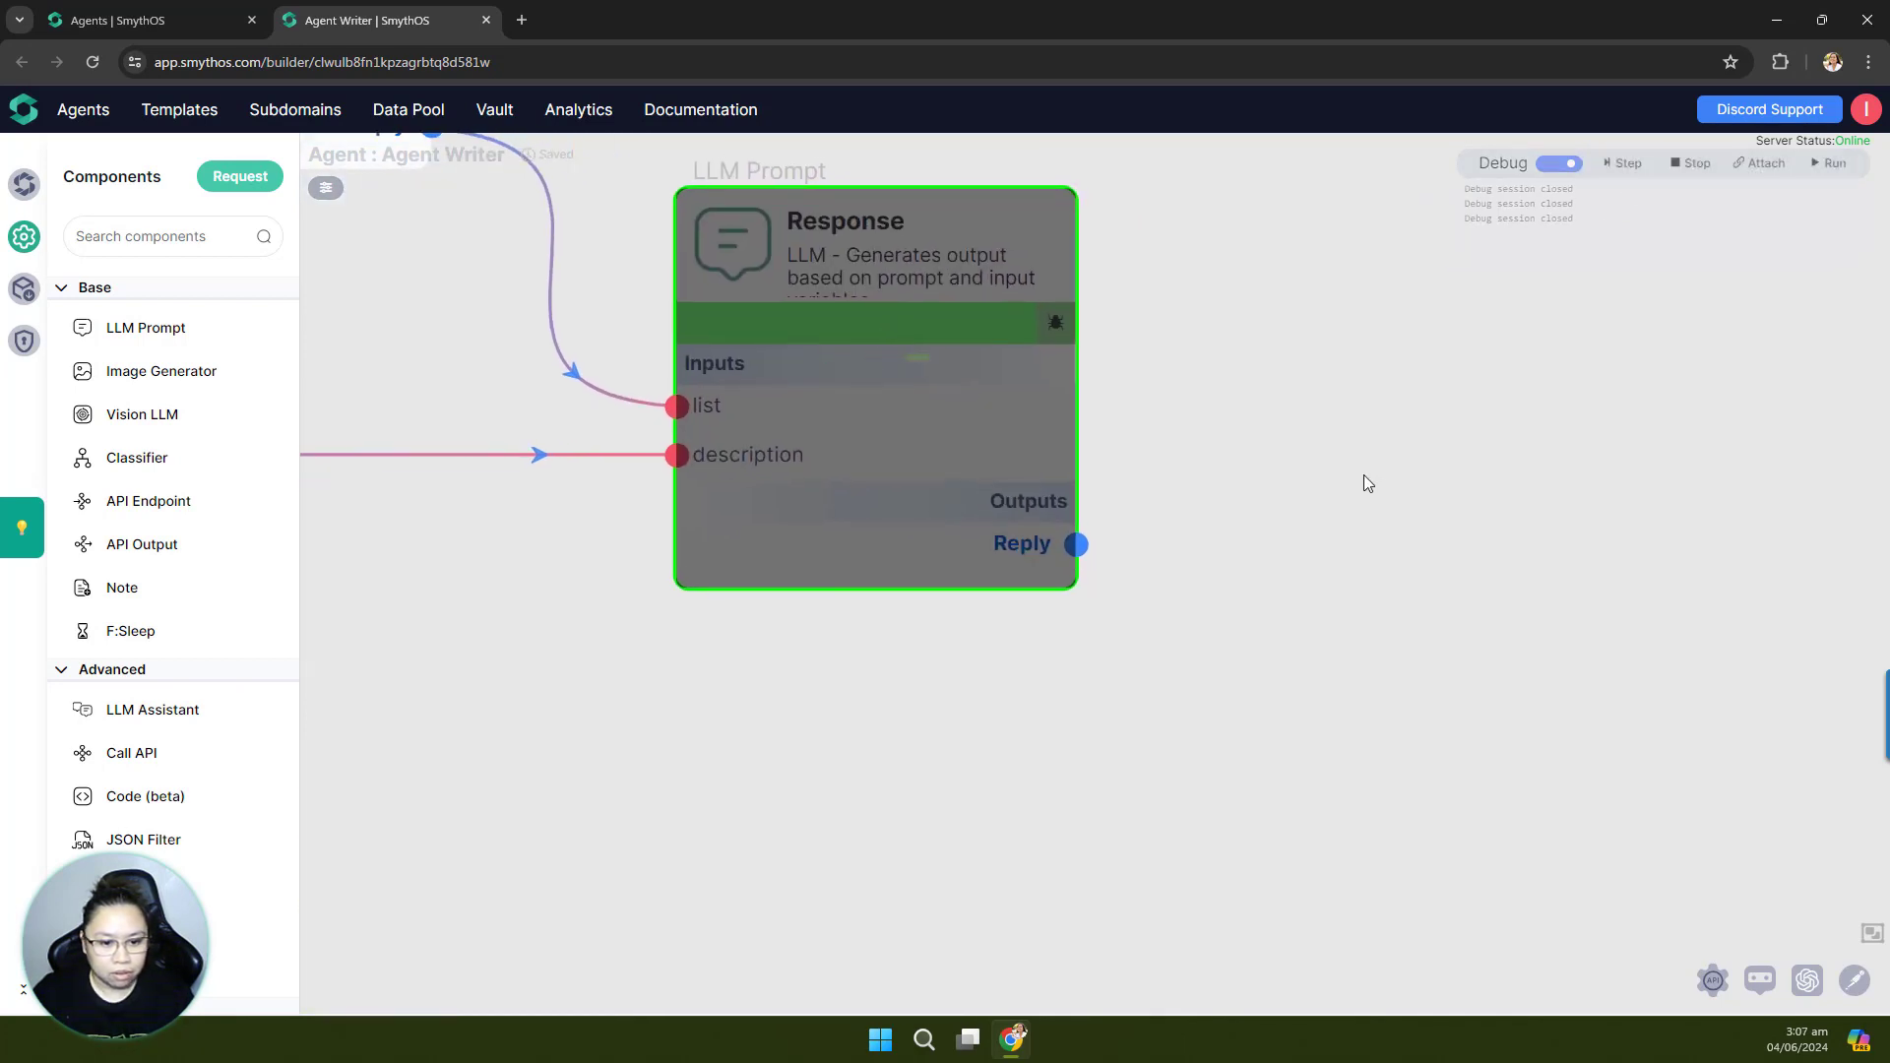
Step: Examine the JSON titles in Response's Reply output using a pinned, enlarged preview
mouse_move(1024, 544)
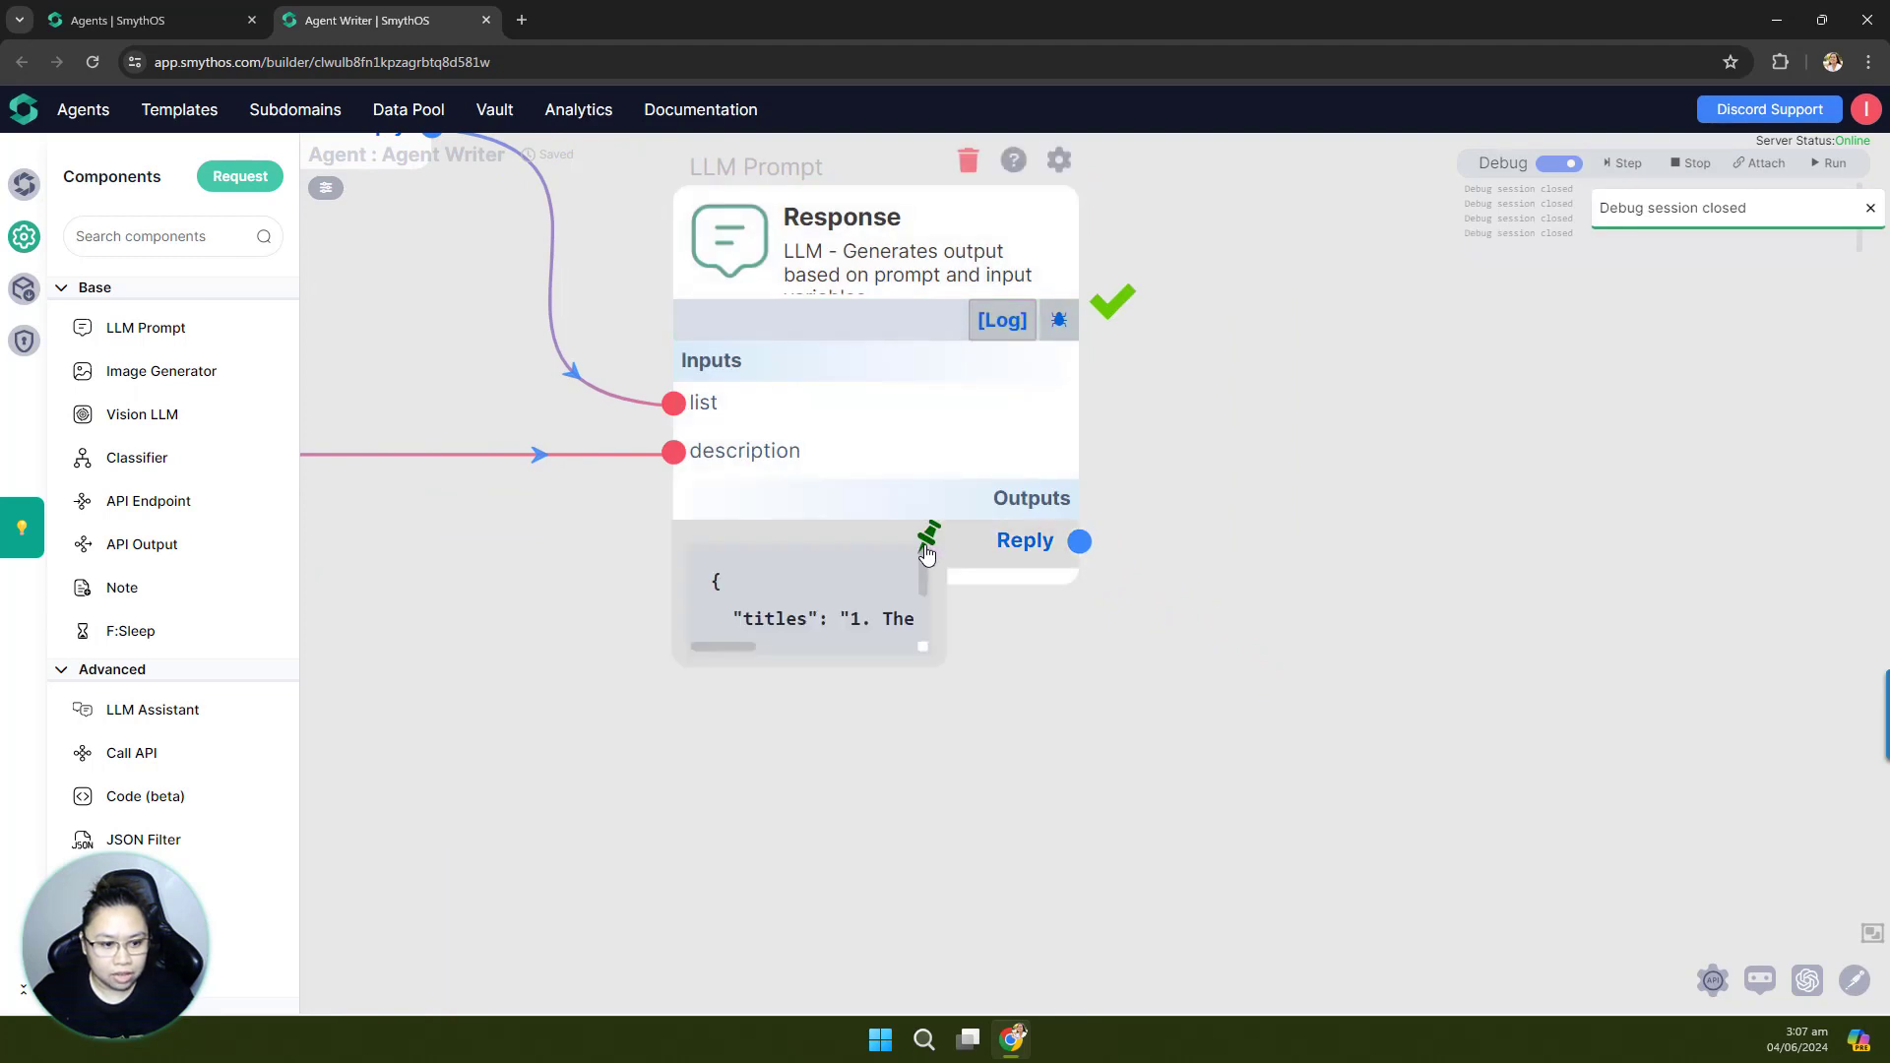
click(927, 538)
drag(936, 651, 1725, 878)
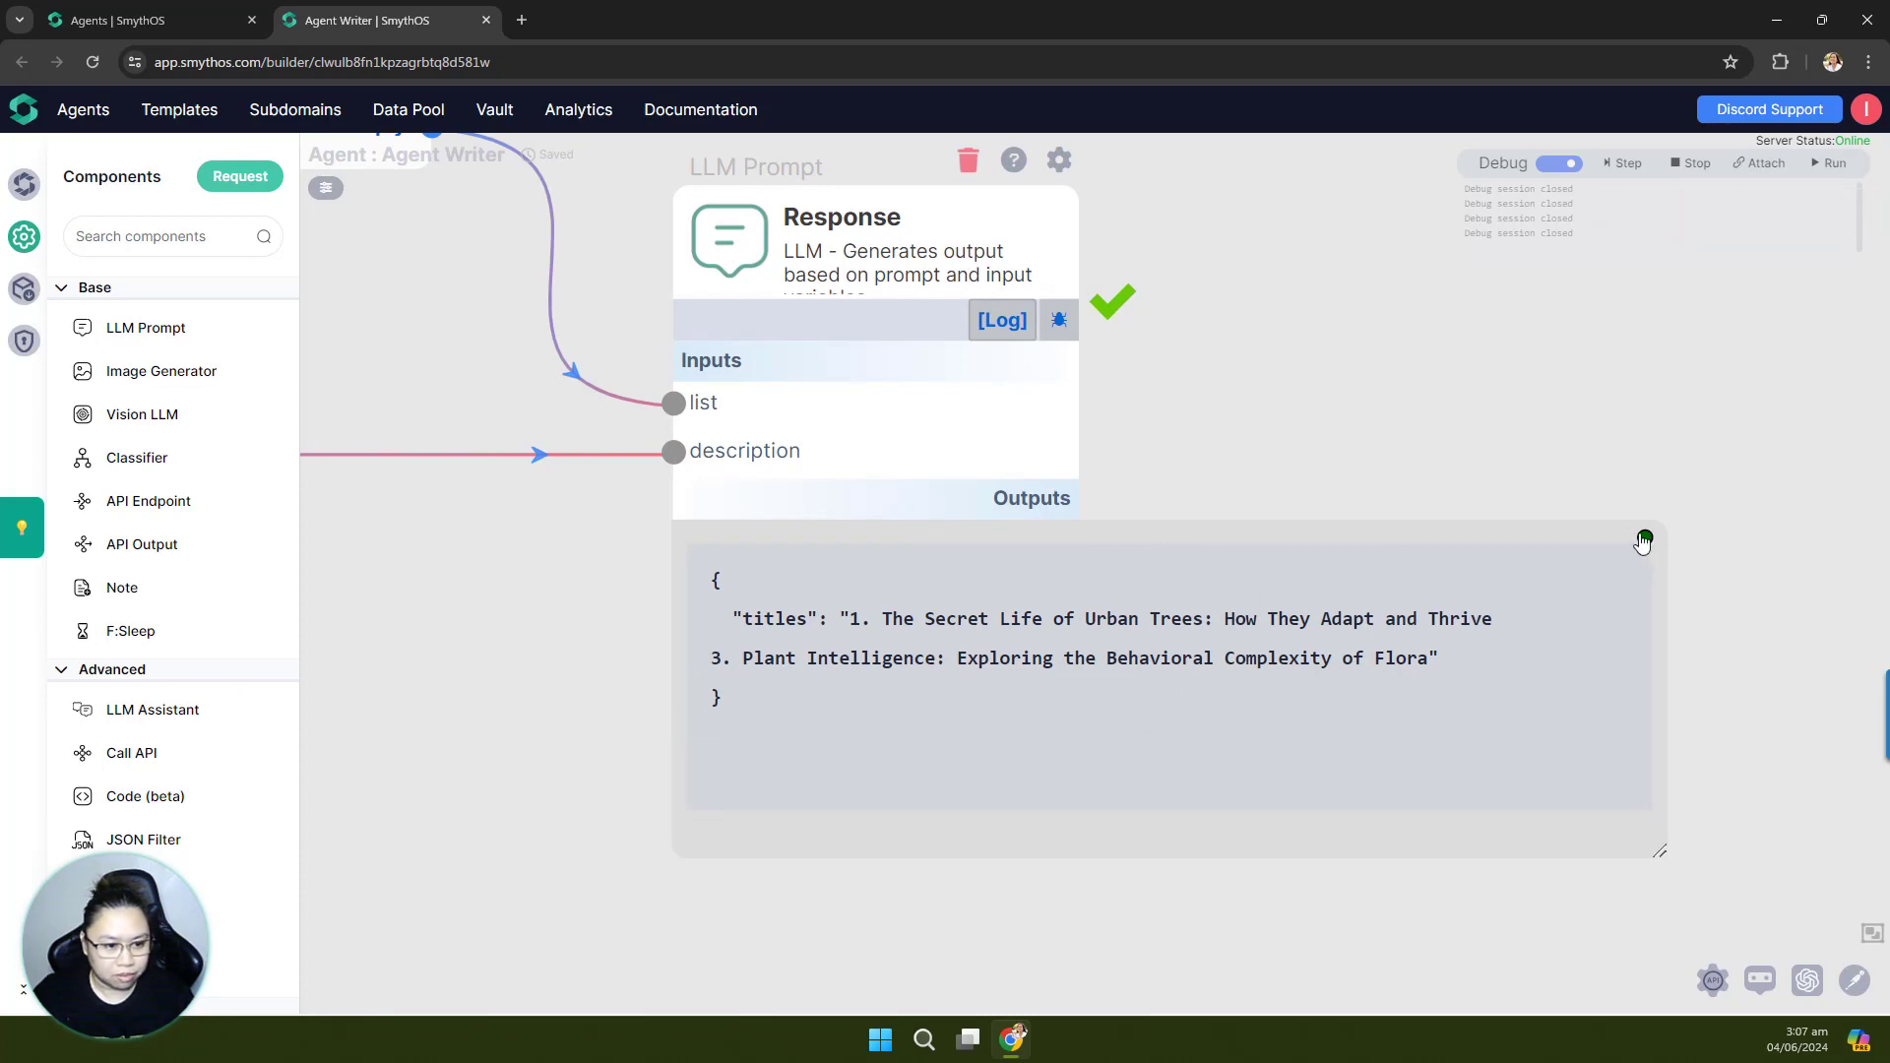
drag(1643, 540, 1646, 543)
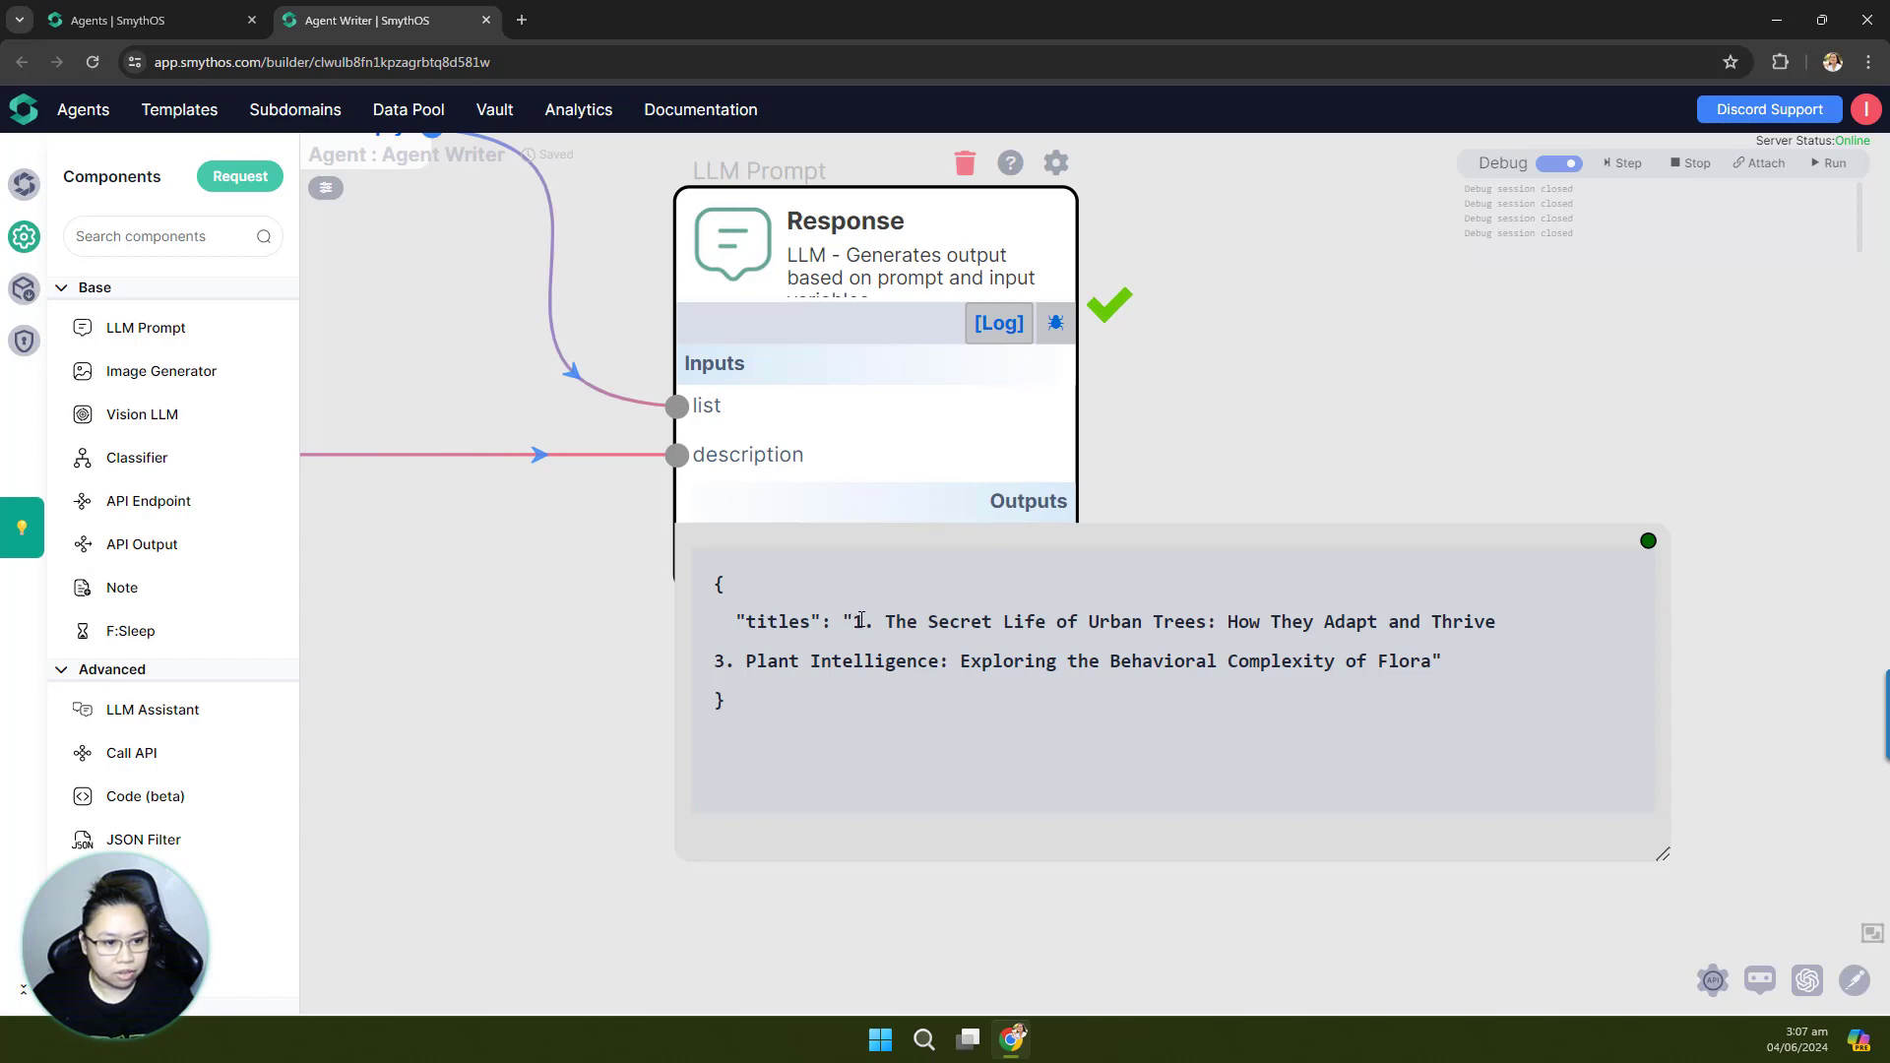
Step: Compare Response's list input with its Reply output in an enlarged preview, and close both previews
mouse_move(732, 415)
click(828, 406)
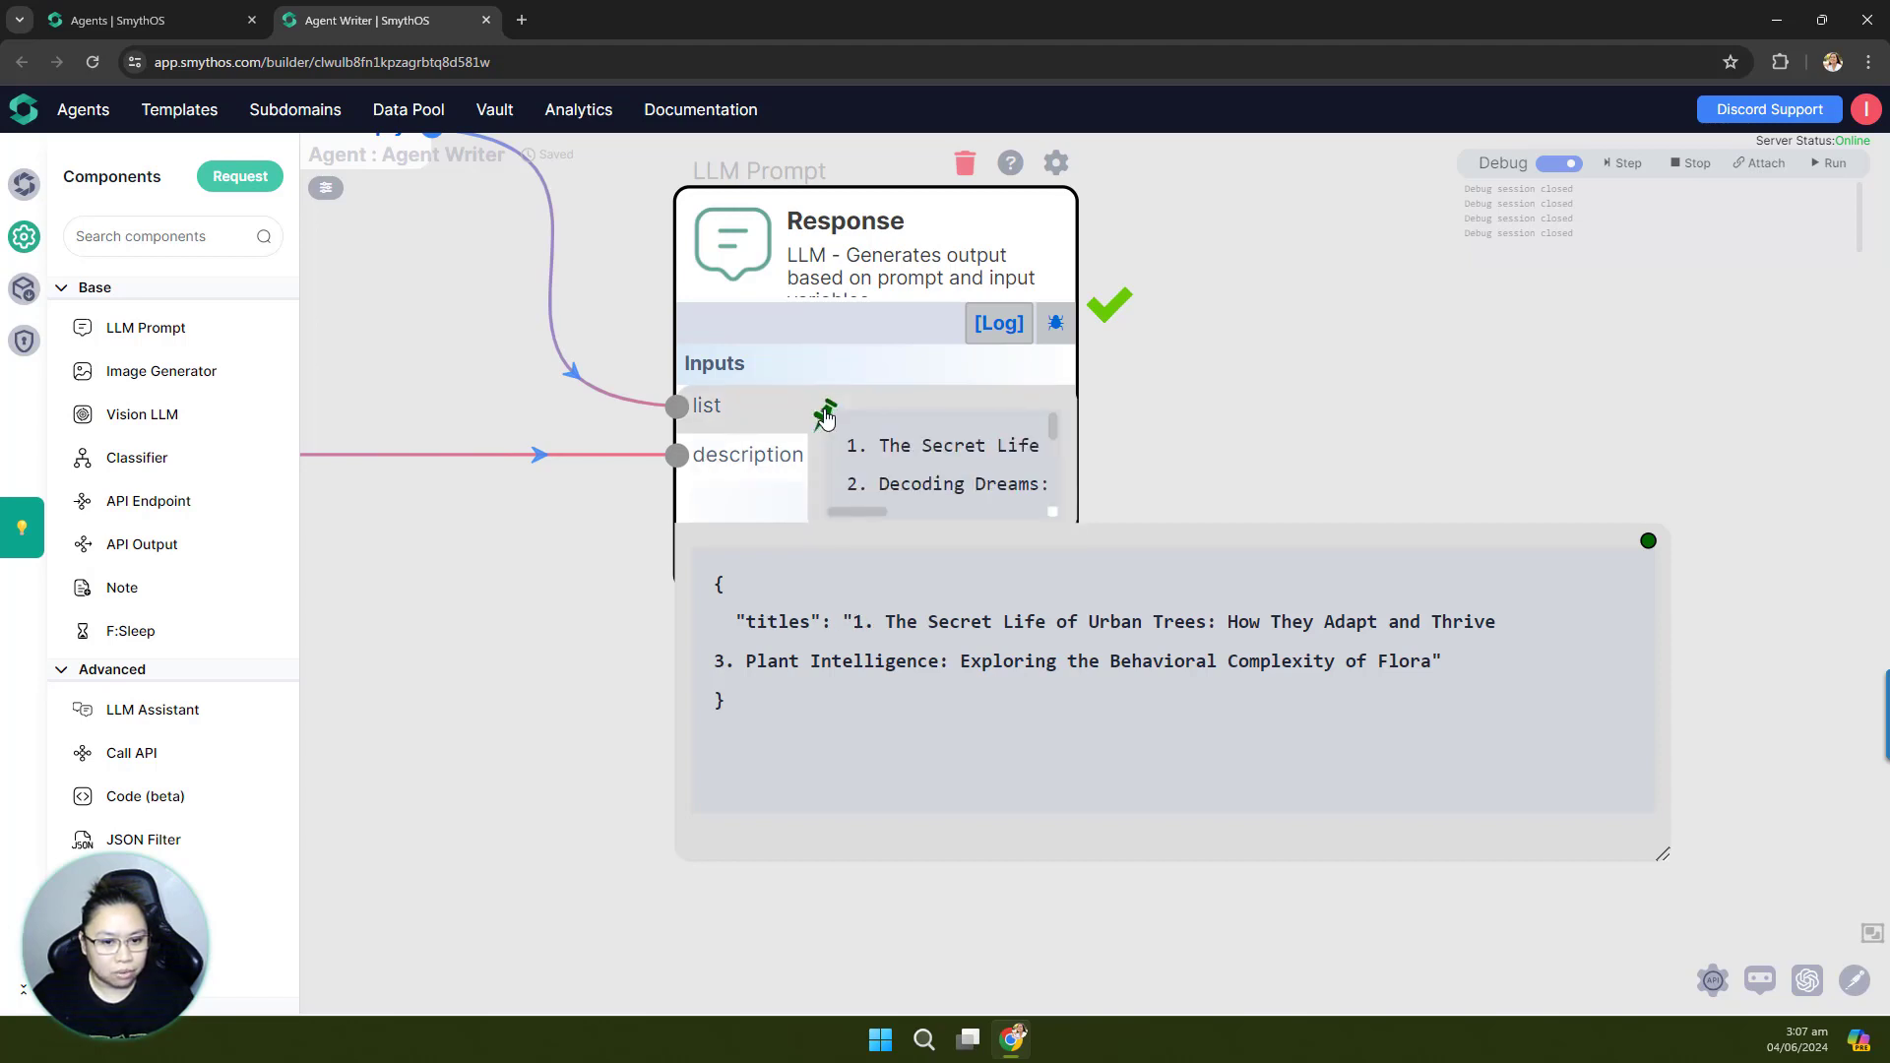
drag(815, 524, 576, 548)
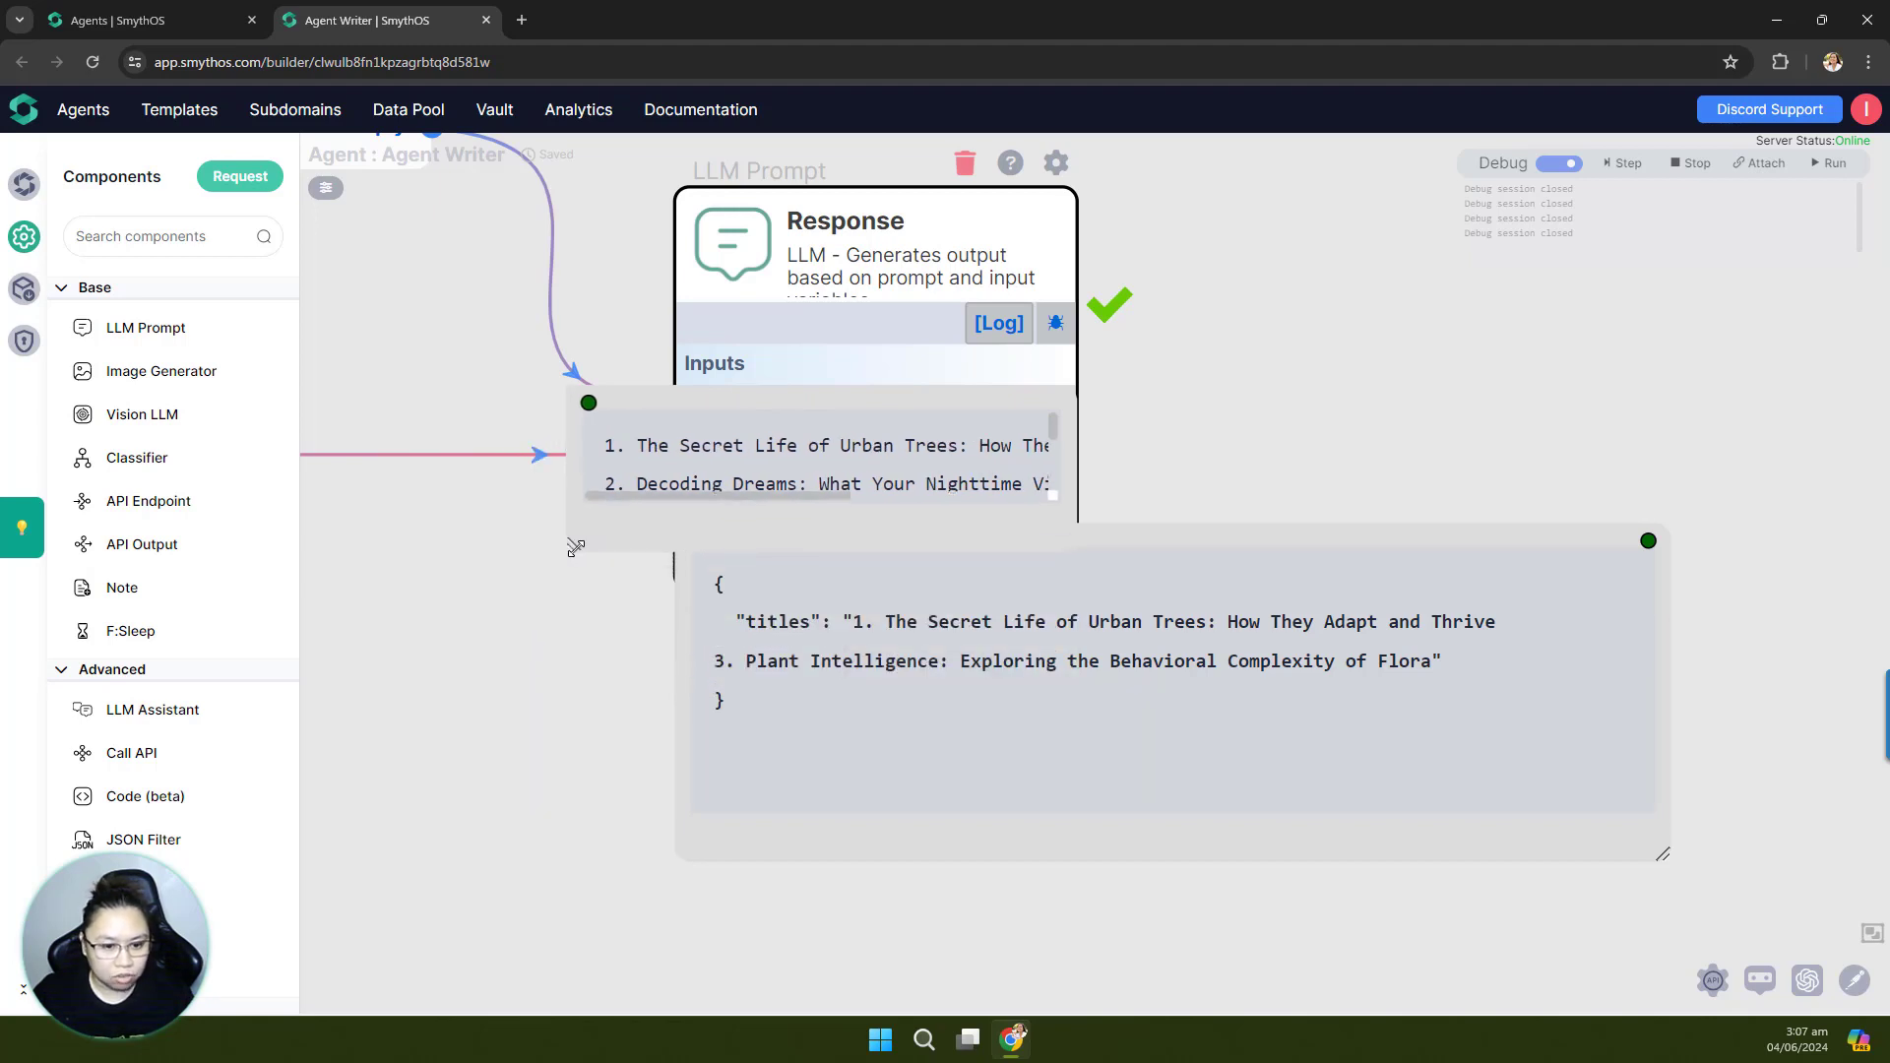
drag(576, 548, 557, 571)
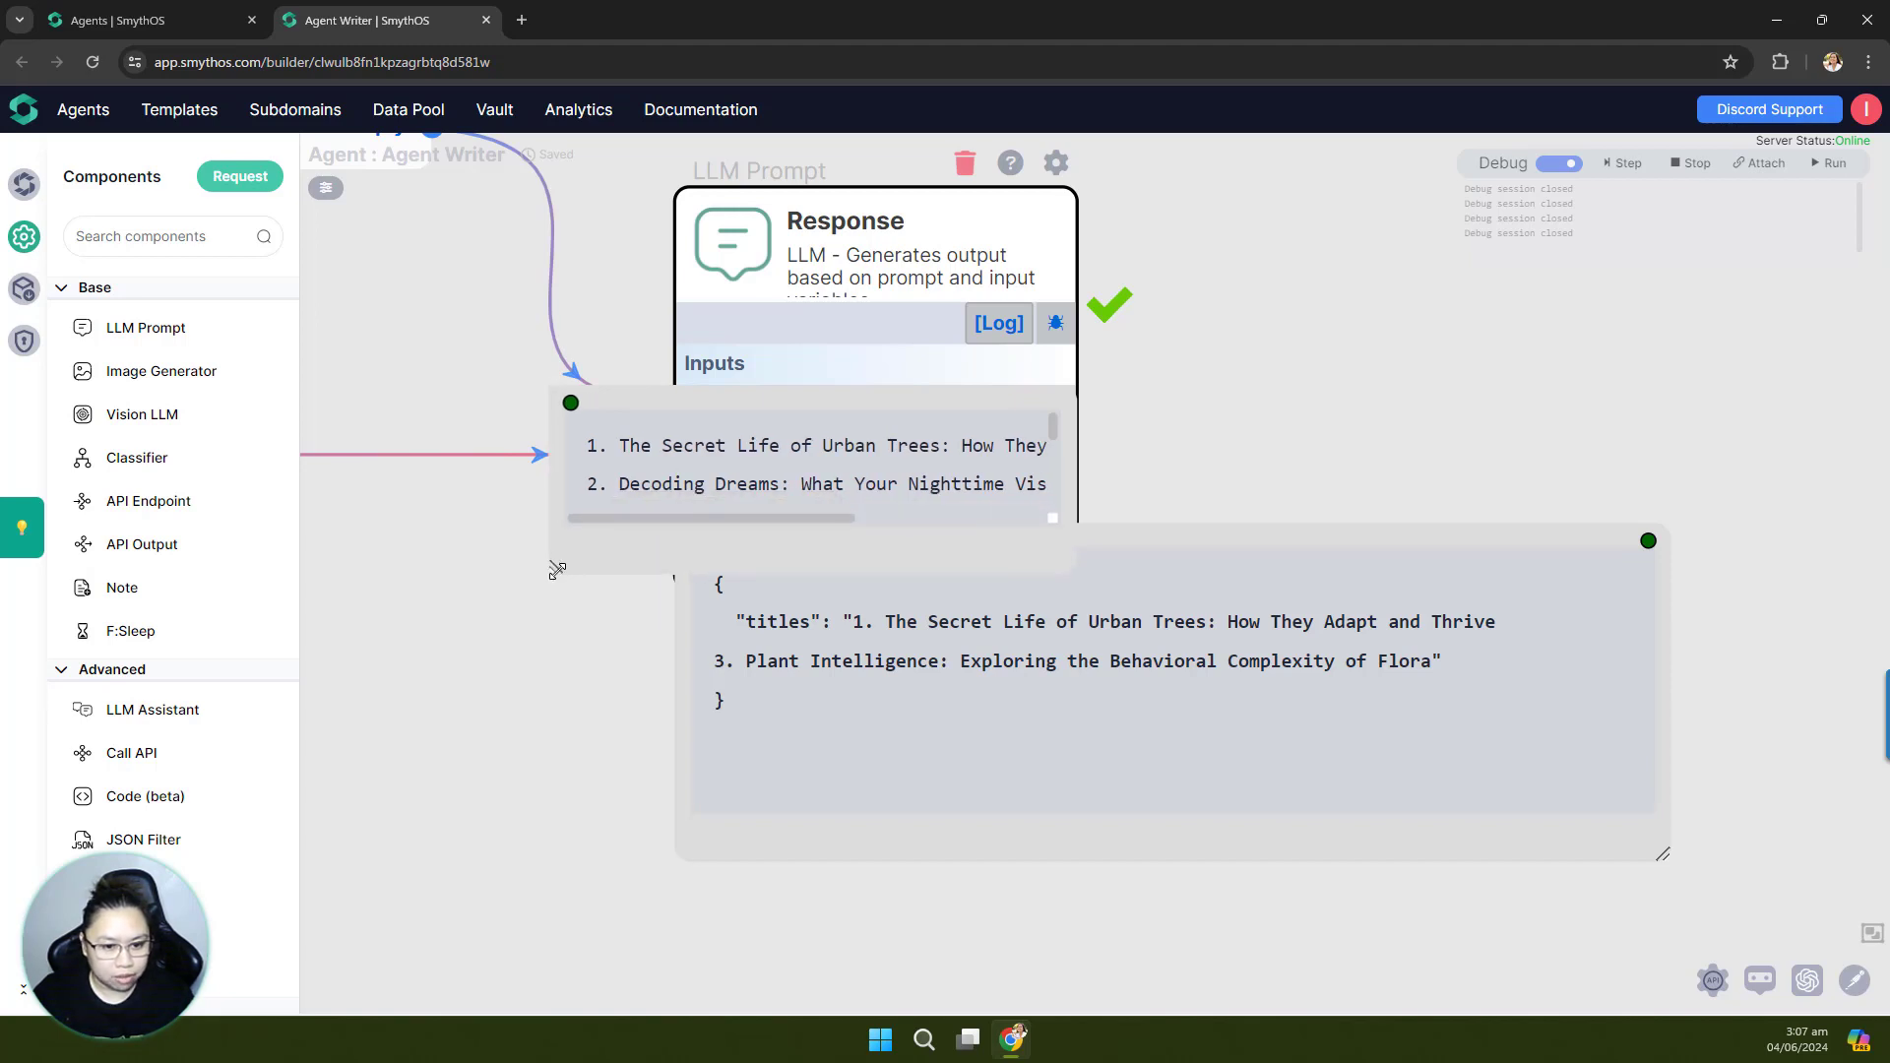
drag(558, 571, 483, 572)
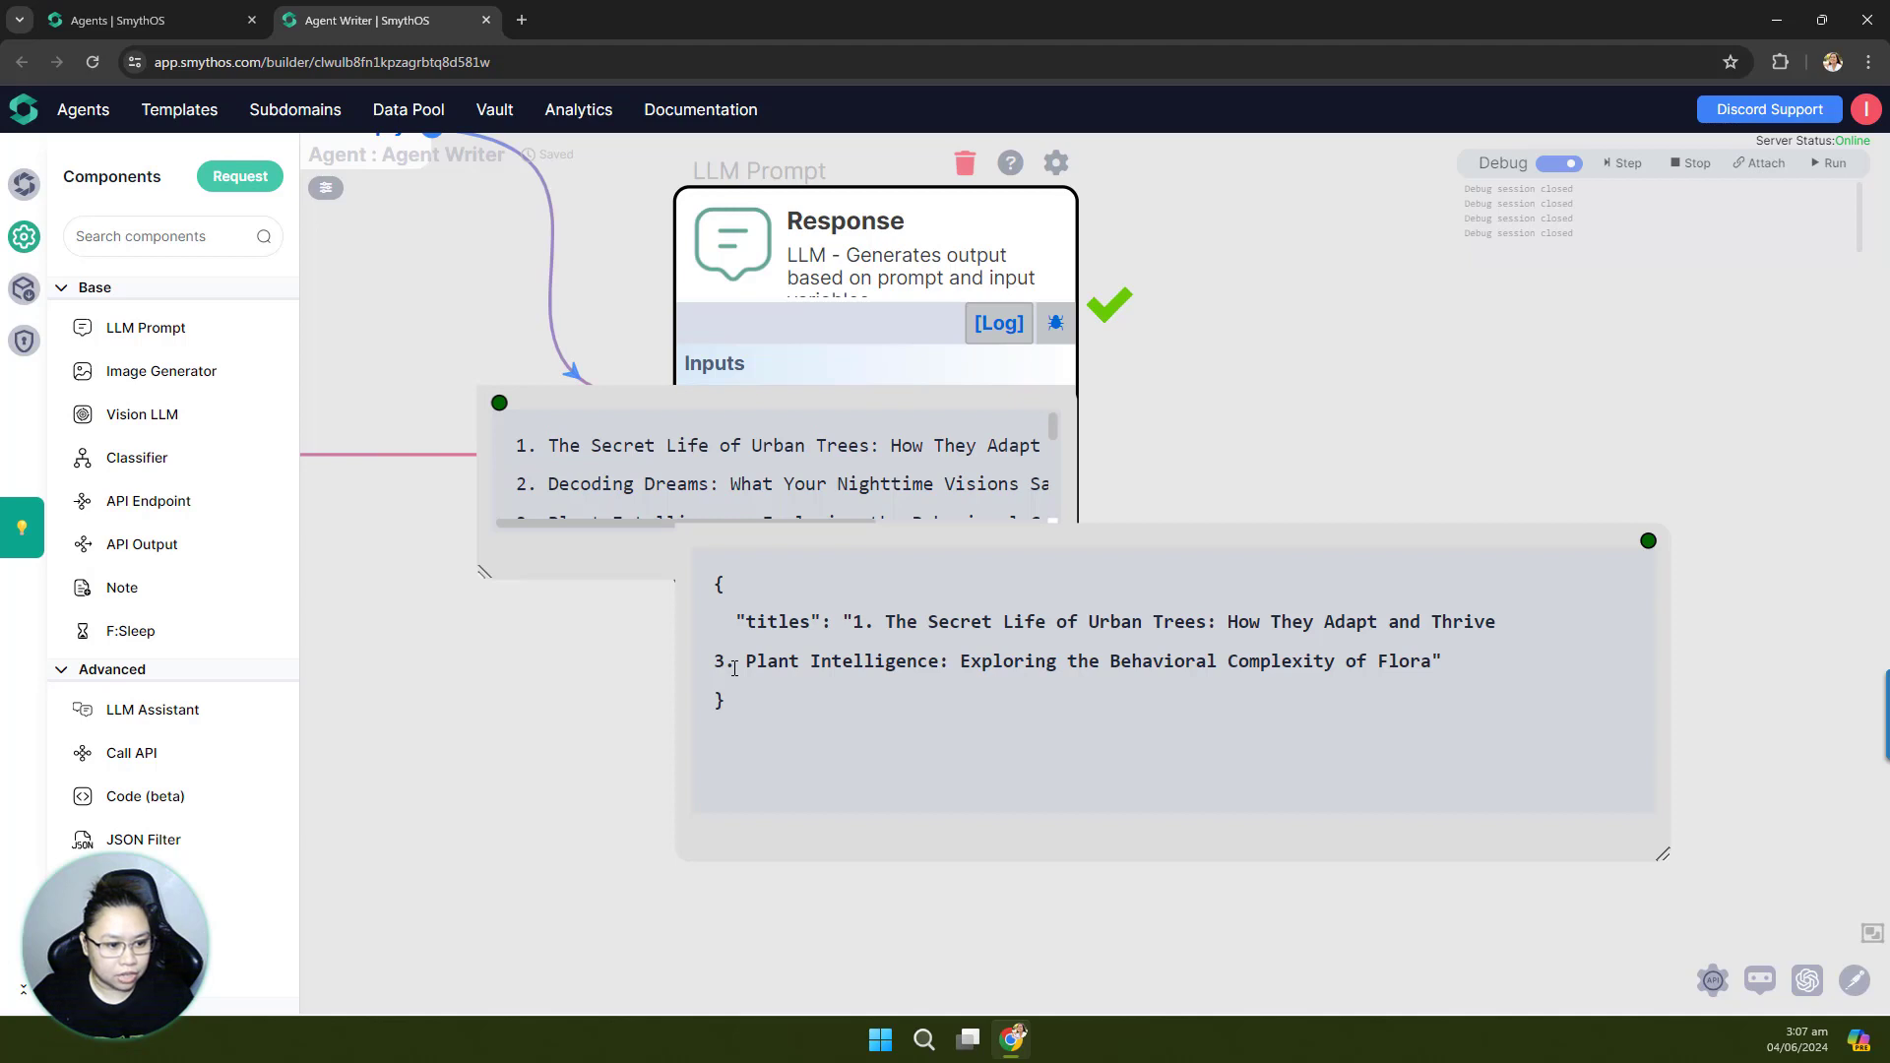
mouse_move(482, 575)
mouse_down()
mouse_move(484, 628)
mouse_move(495, 590)
mouse_up()
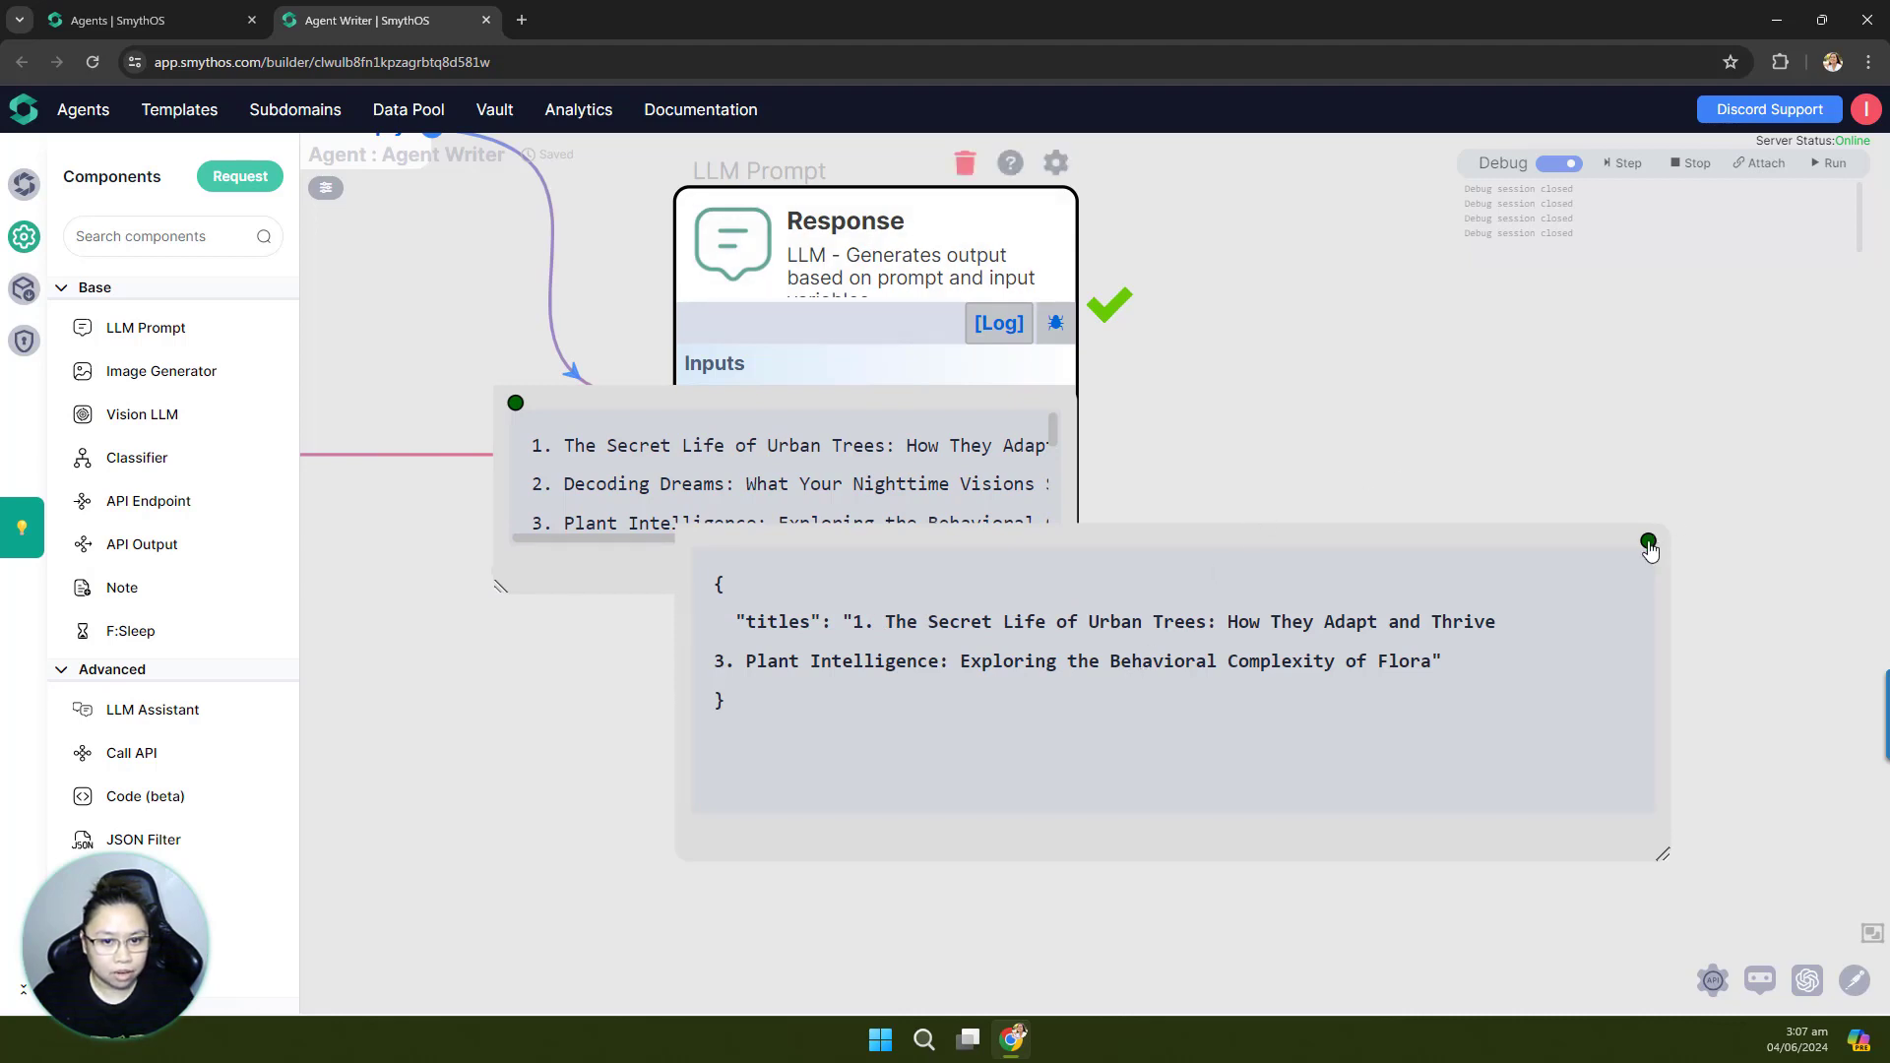
drag(1242, 449, 1511, 537)
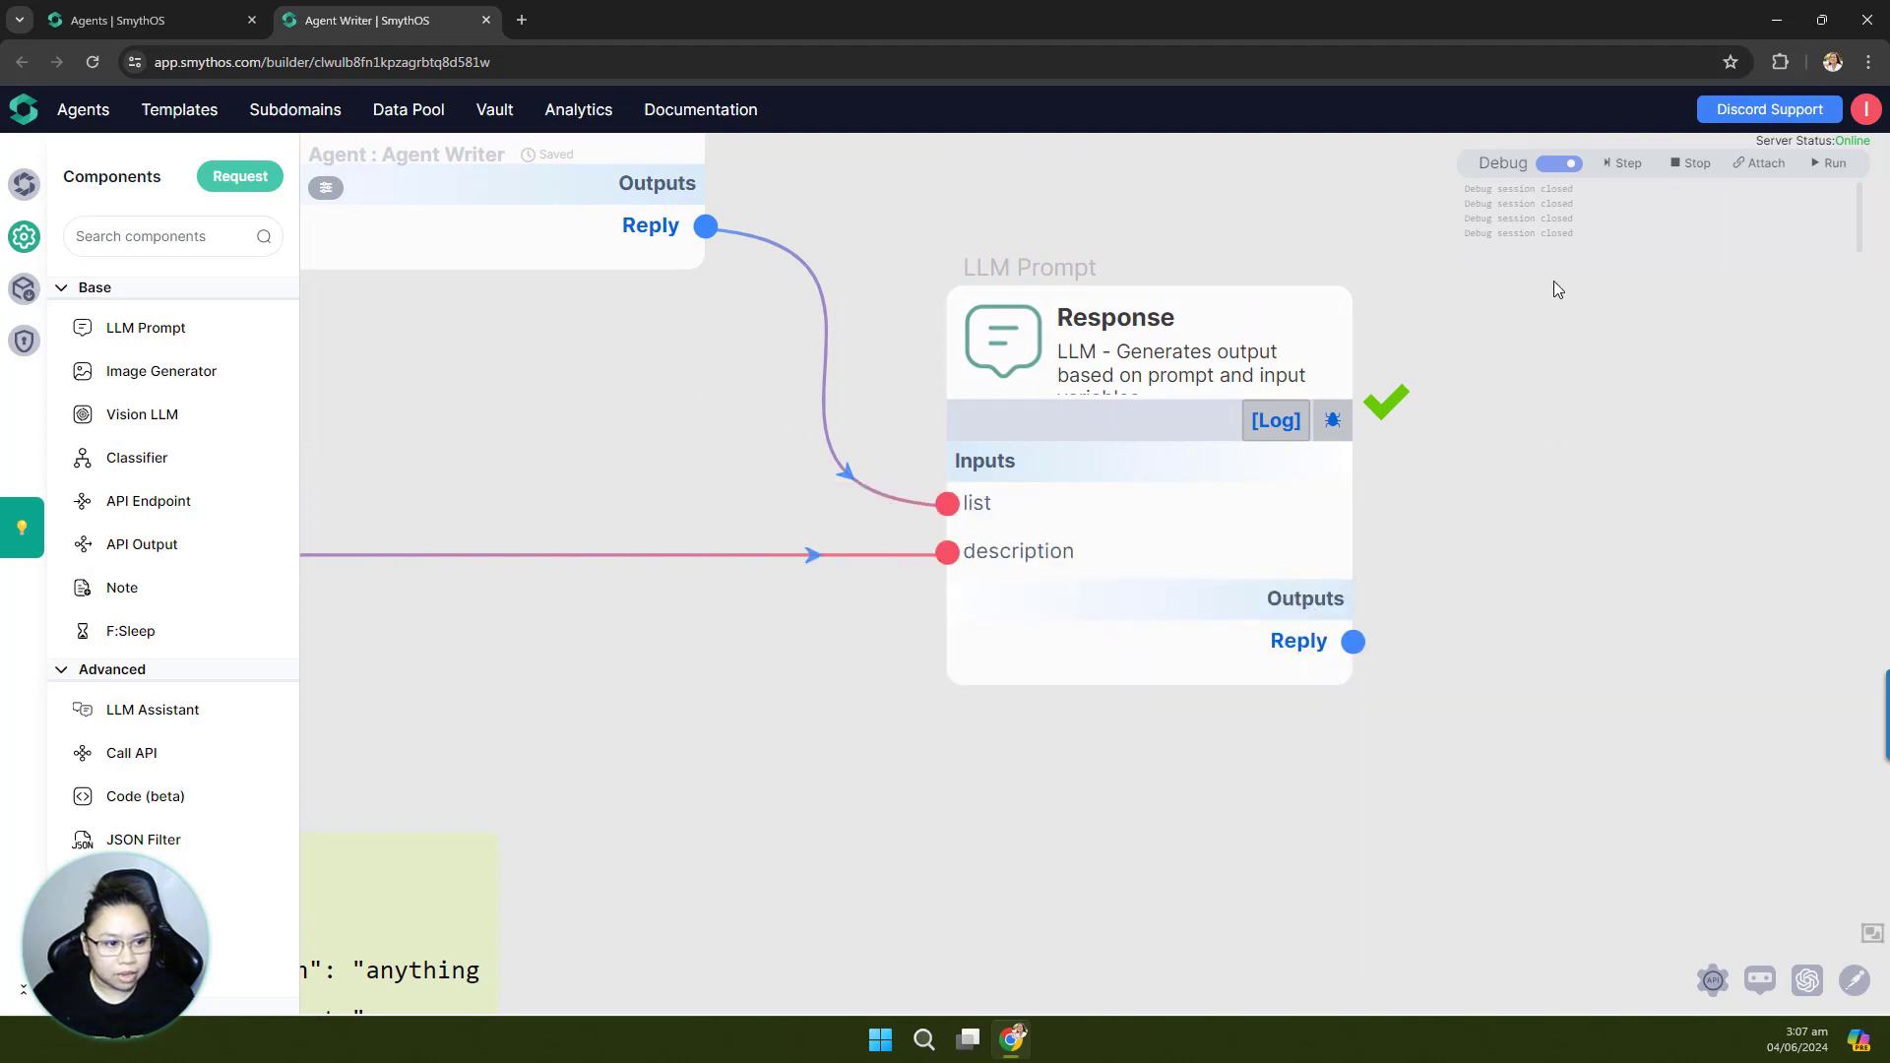
Step: Check the APIEndpoint's description output and delete the note holding the sample description JSON
scroll(1604, 752, down, 3)
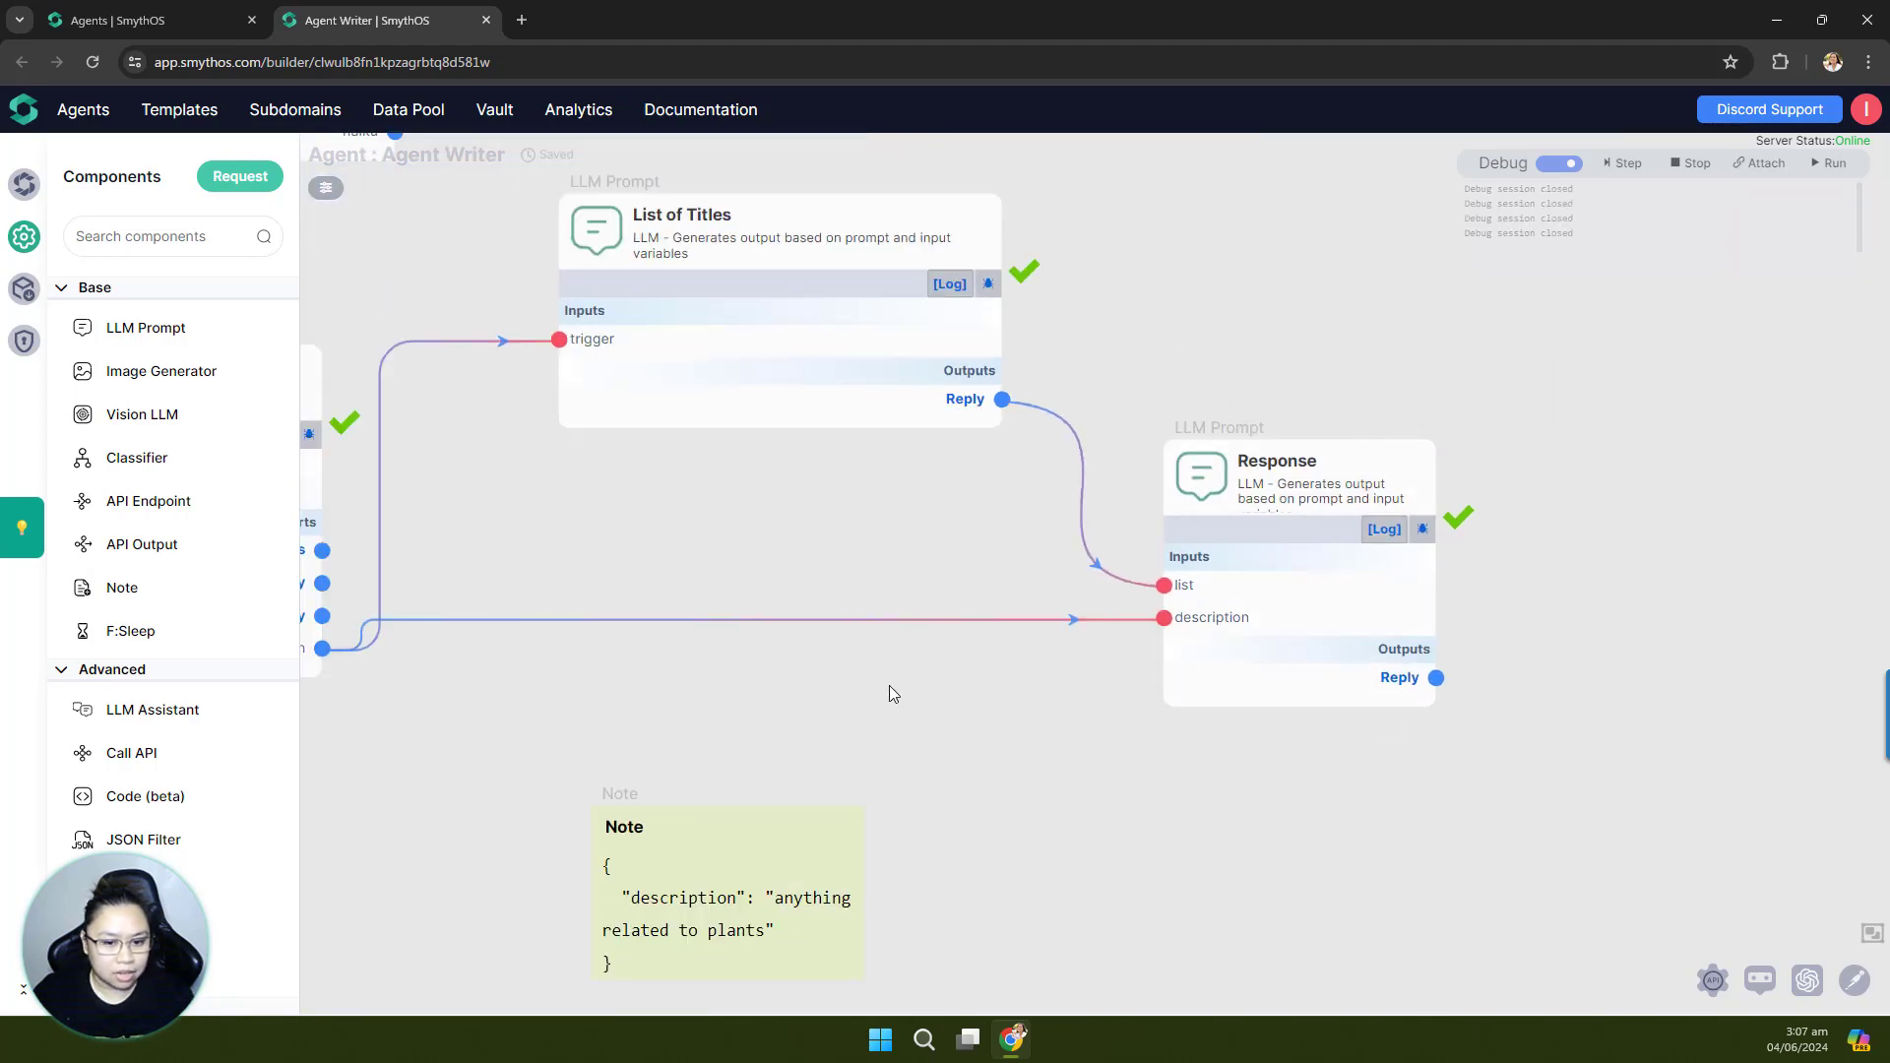
drag(889, 685, 1176, 765)
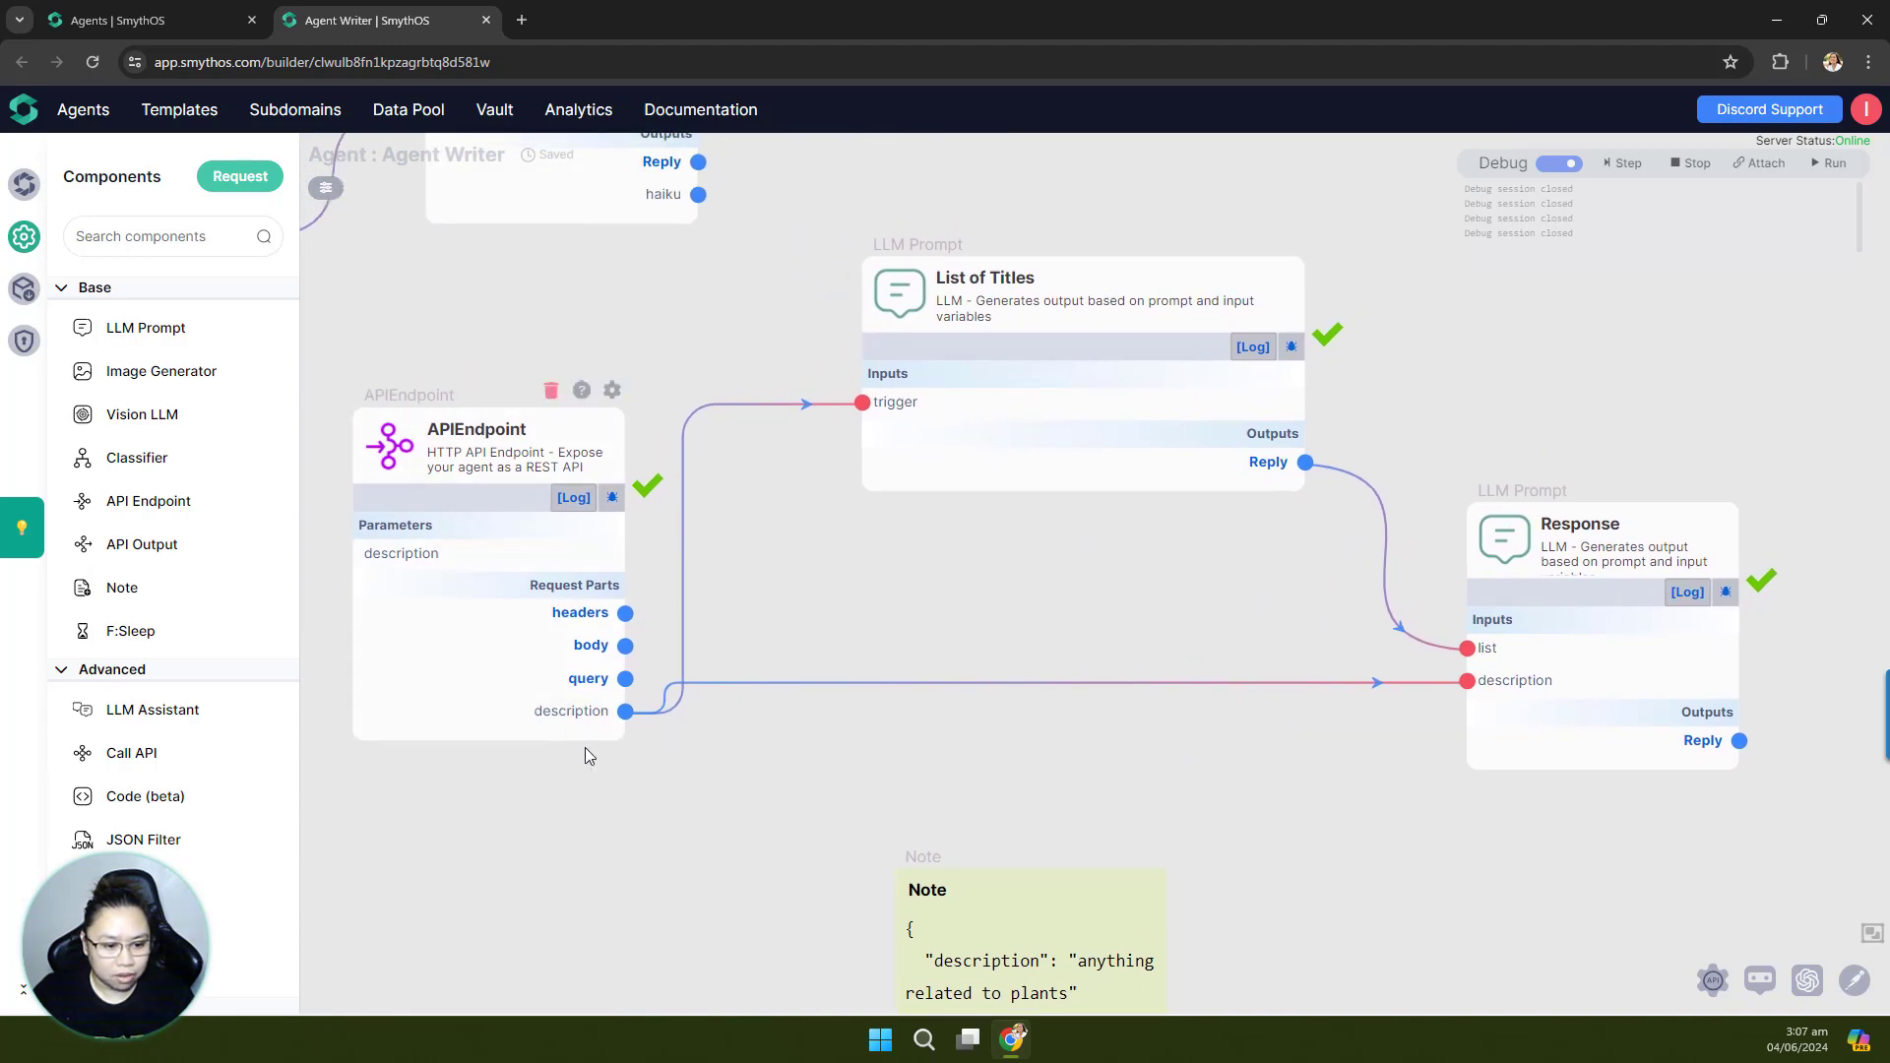
mouse_move(529, 727)
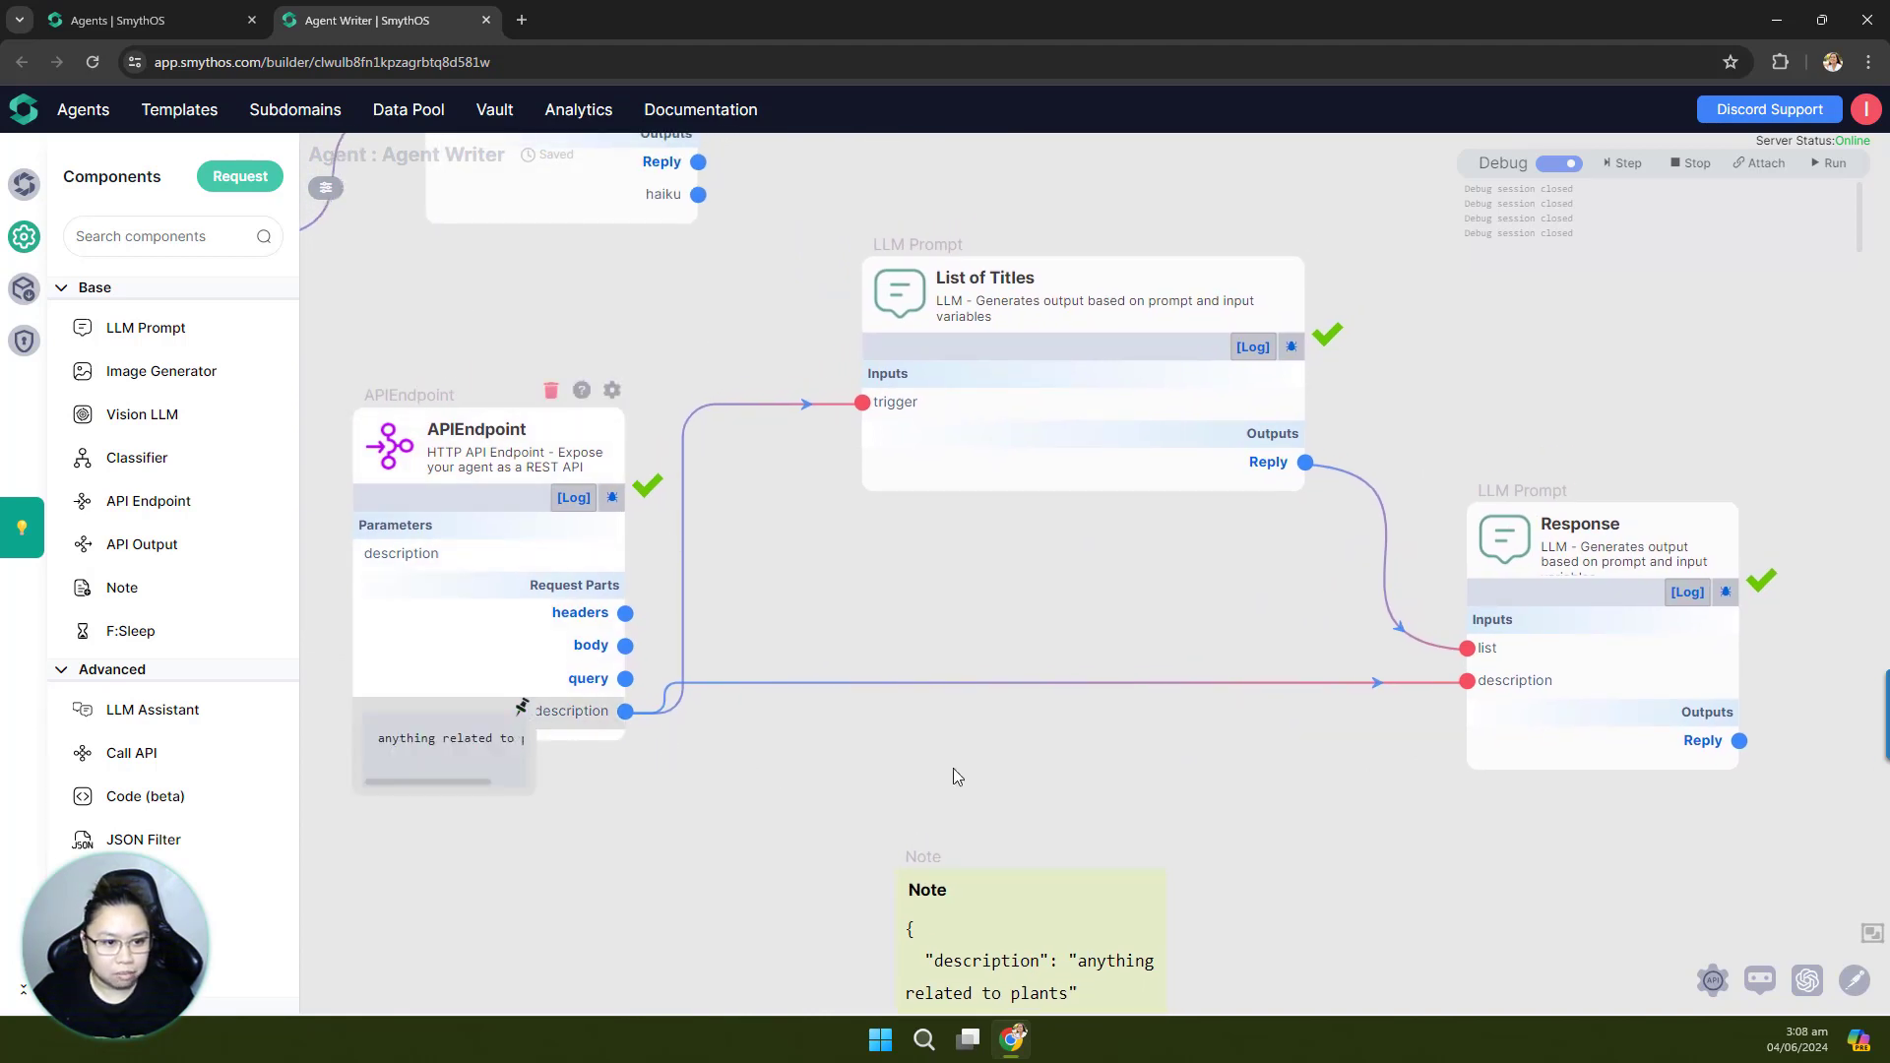
mouse_move(958, 866)
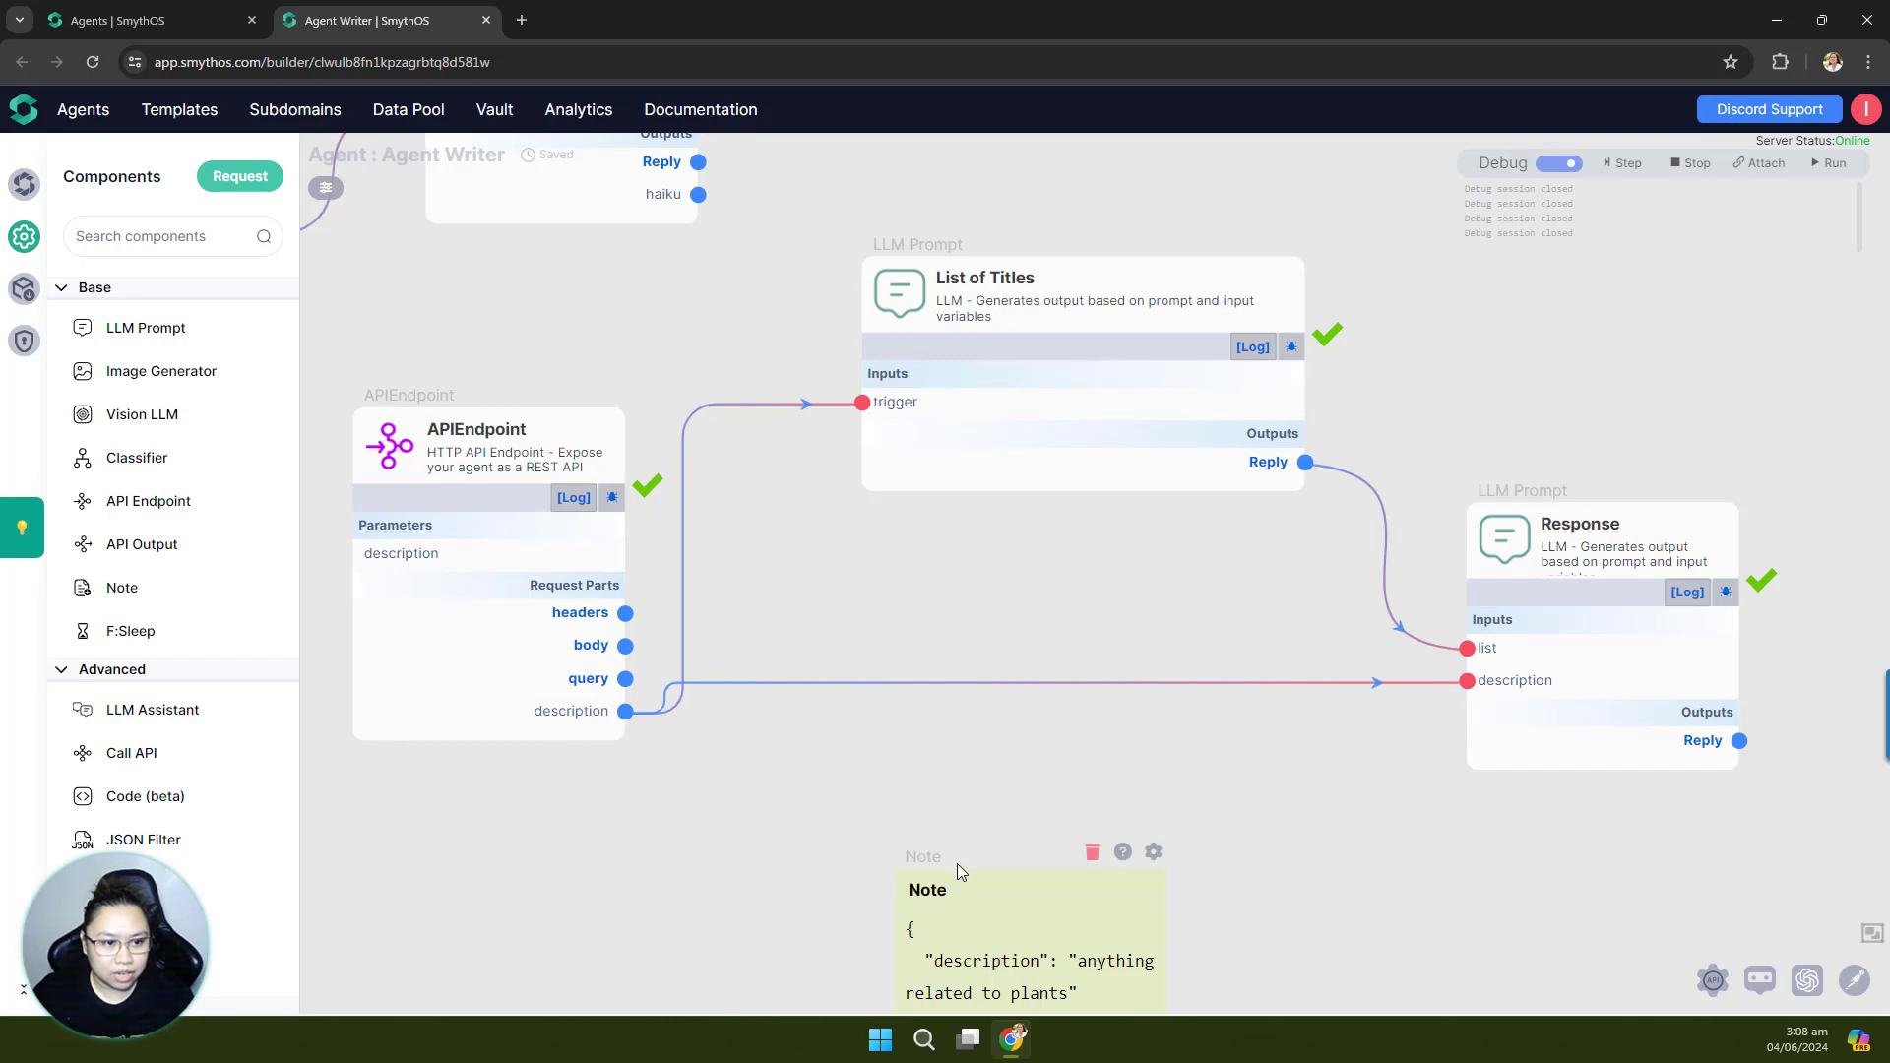
click(1092, 852)
click(1031, 583)
drag(924, 750, 900, 833)
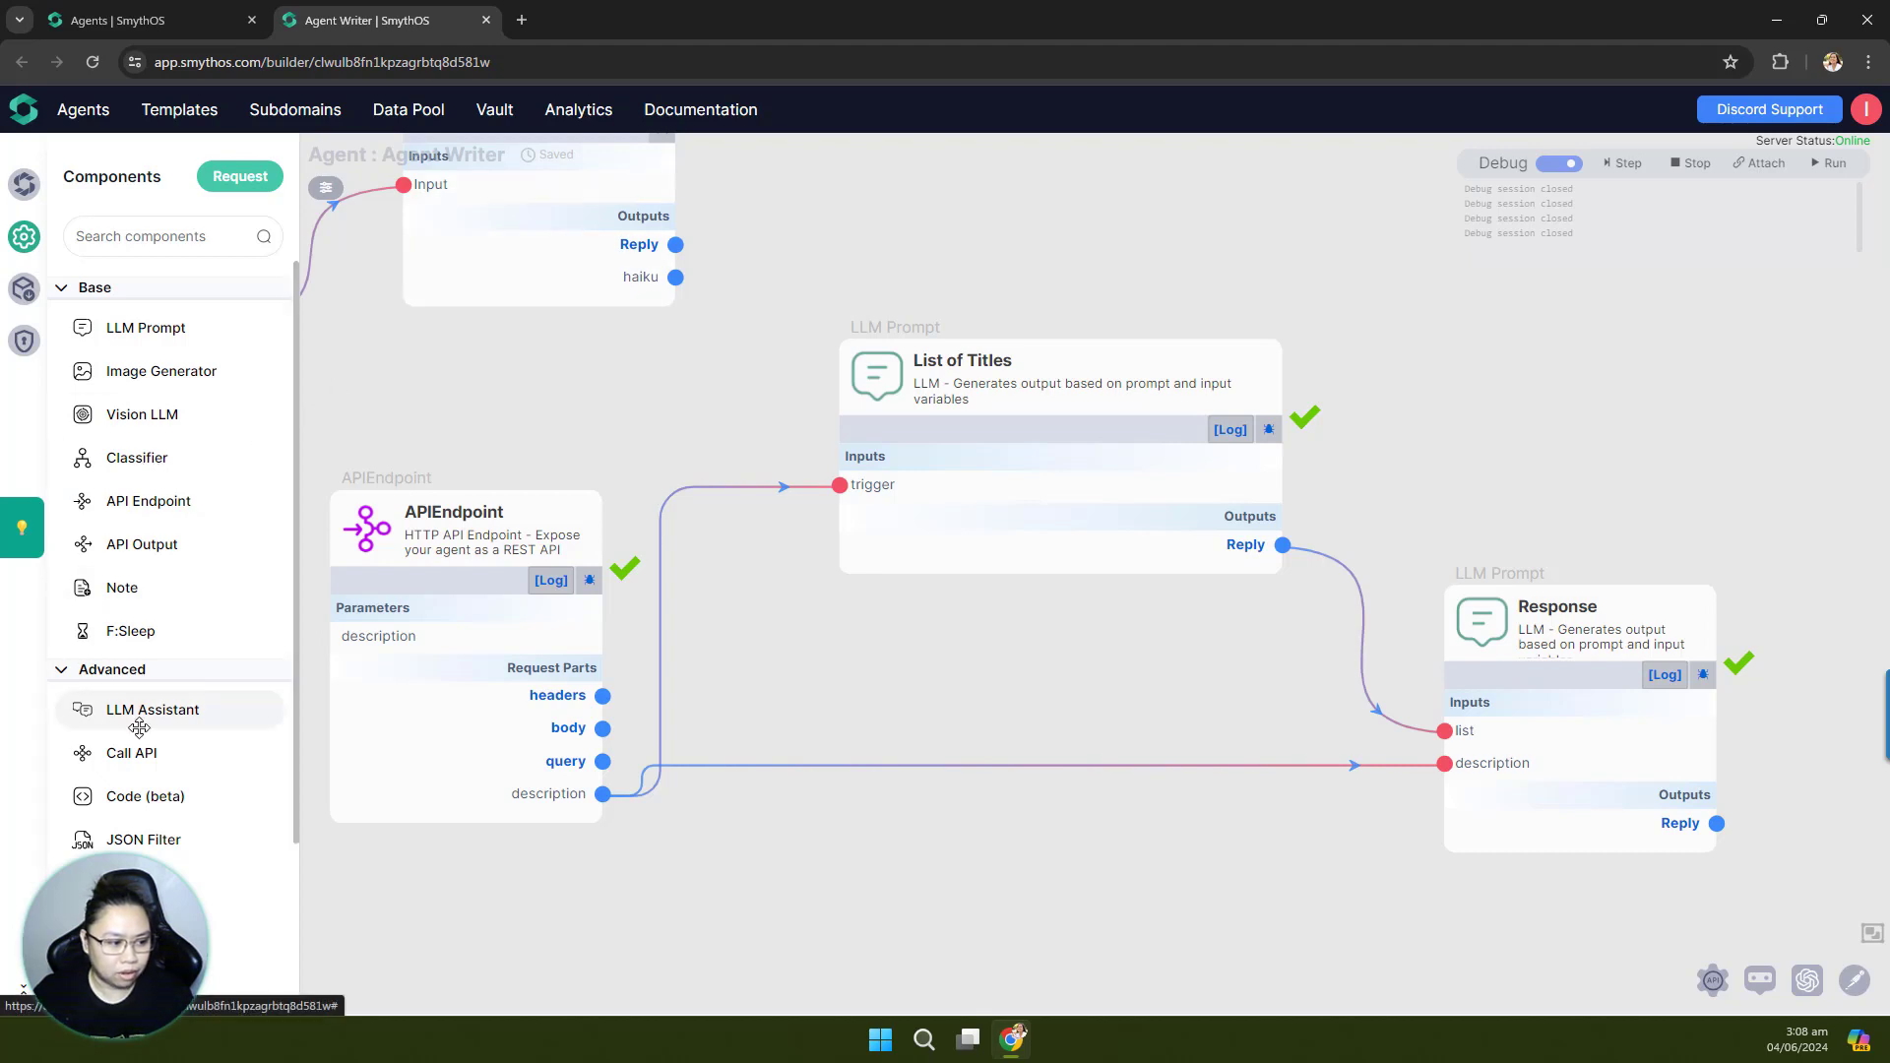
Step: Look through the Data component category and collapse the Advanced category
scroll(138, 727, down, 3)
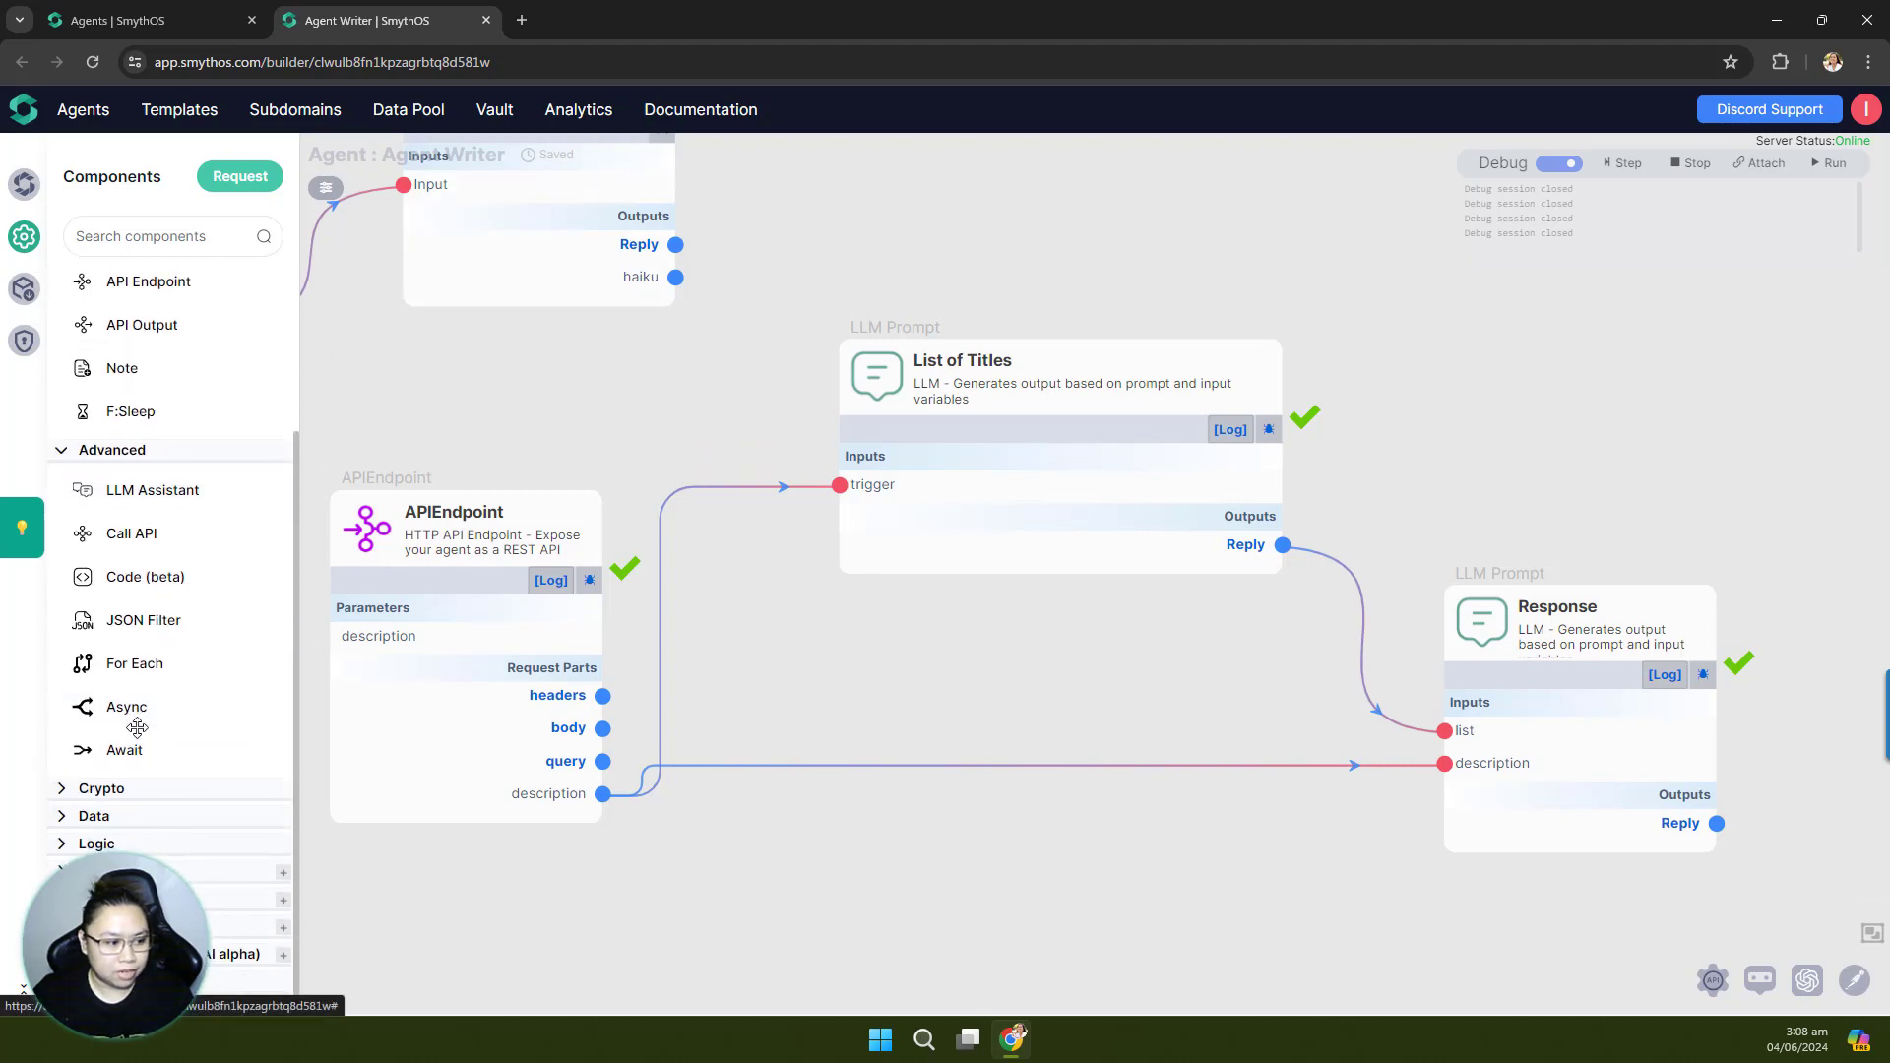
click(65, 818)
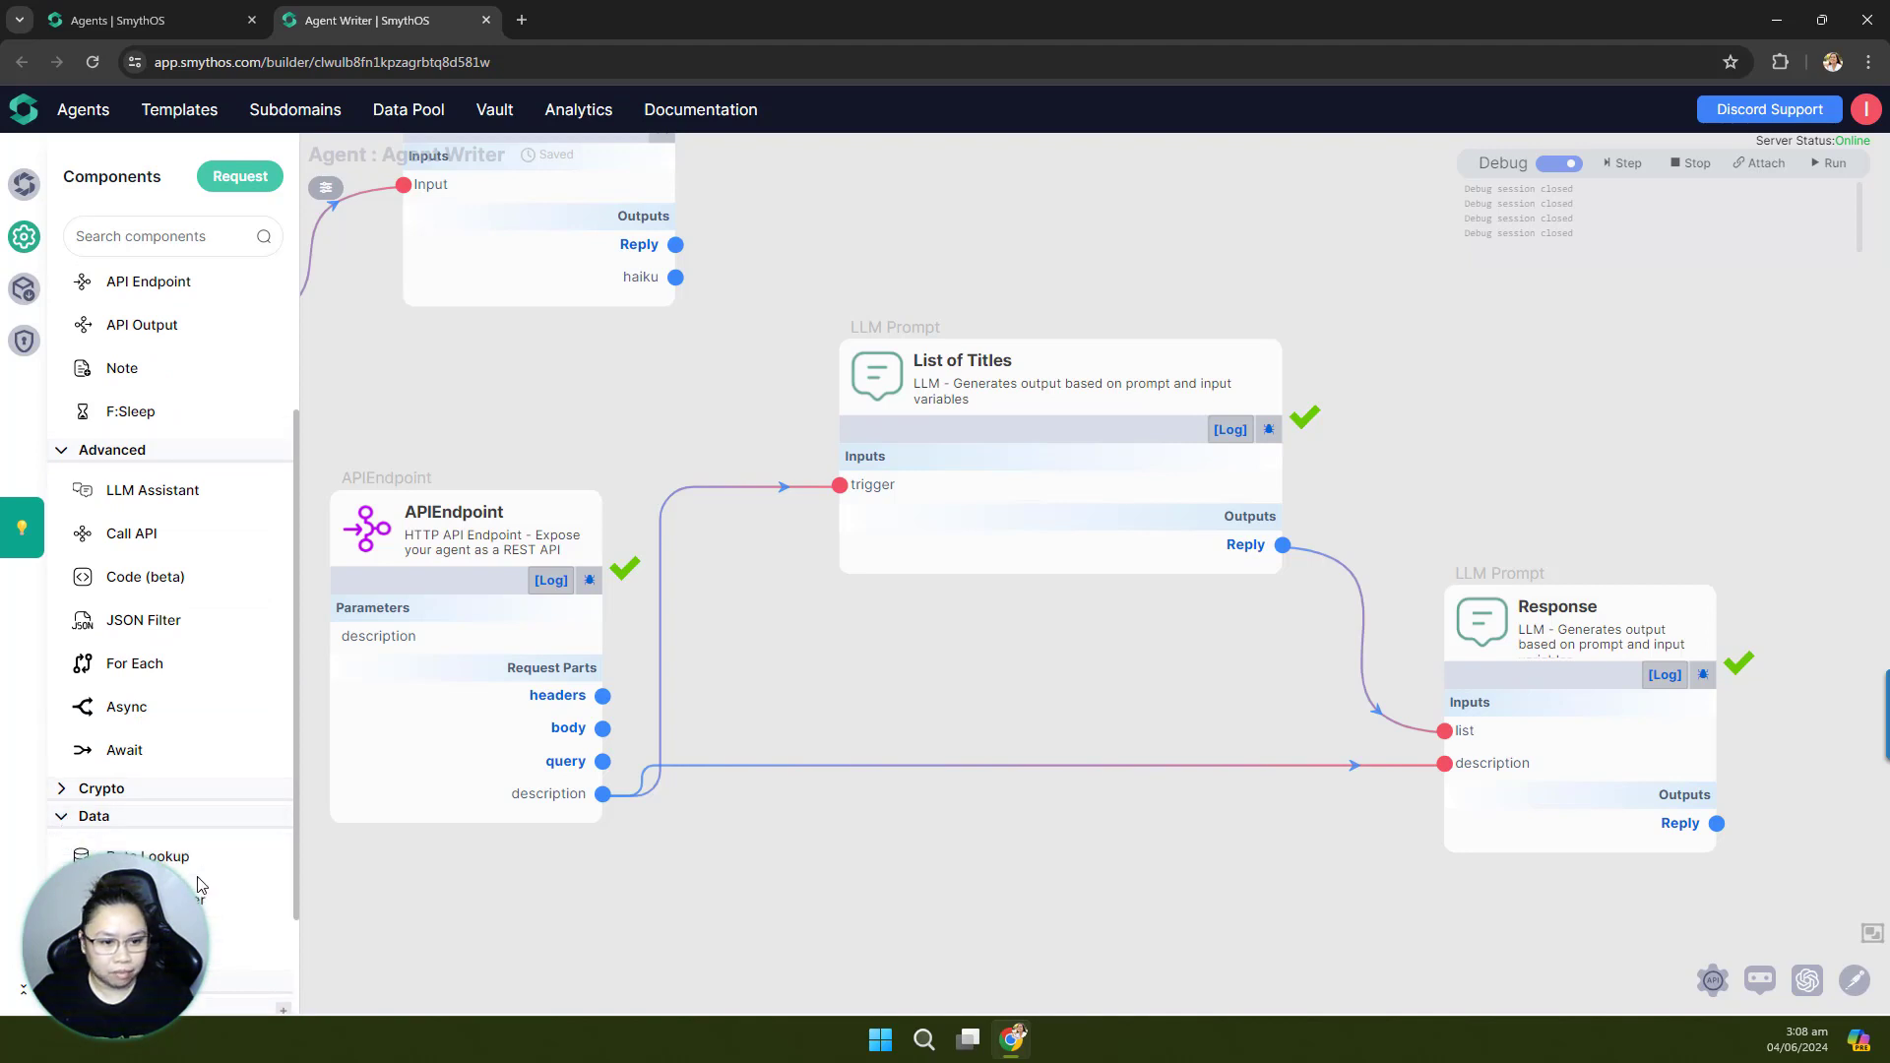
click(61, 816)
click(61, 450)
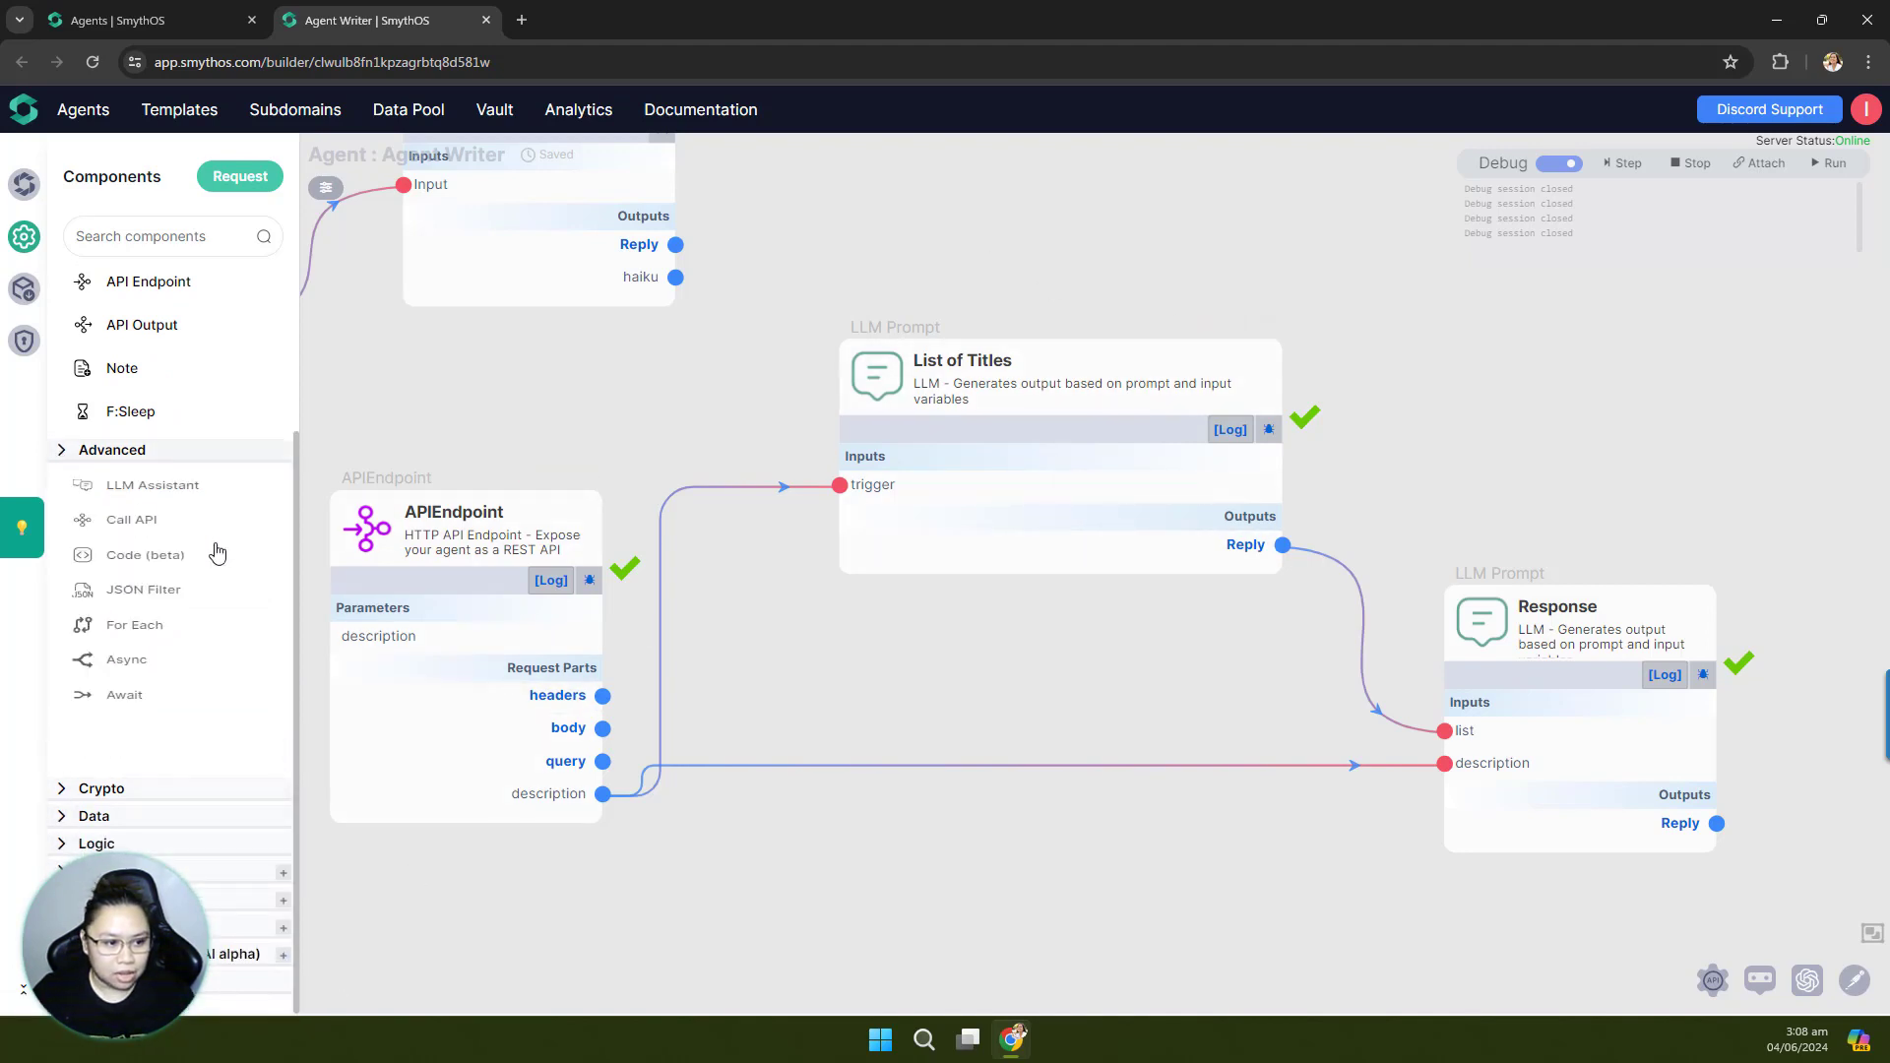
drag(1012, 664, 1090, 653)
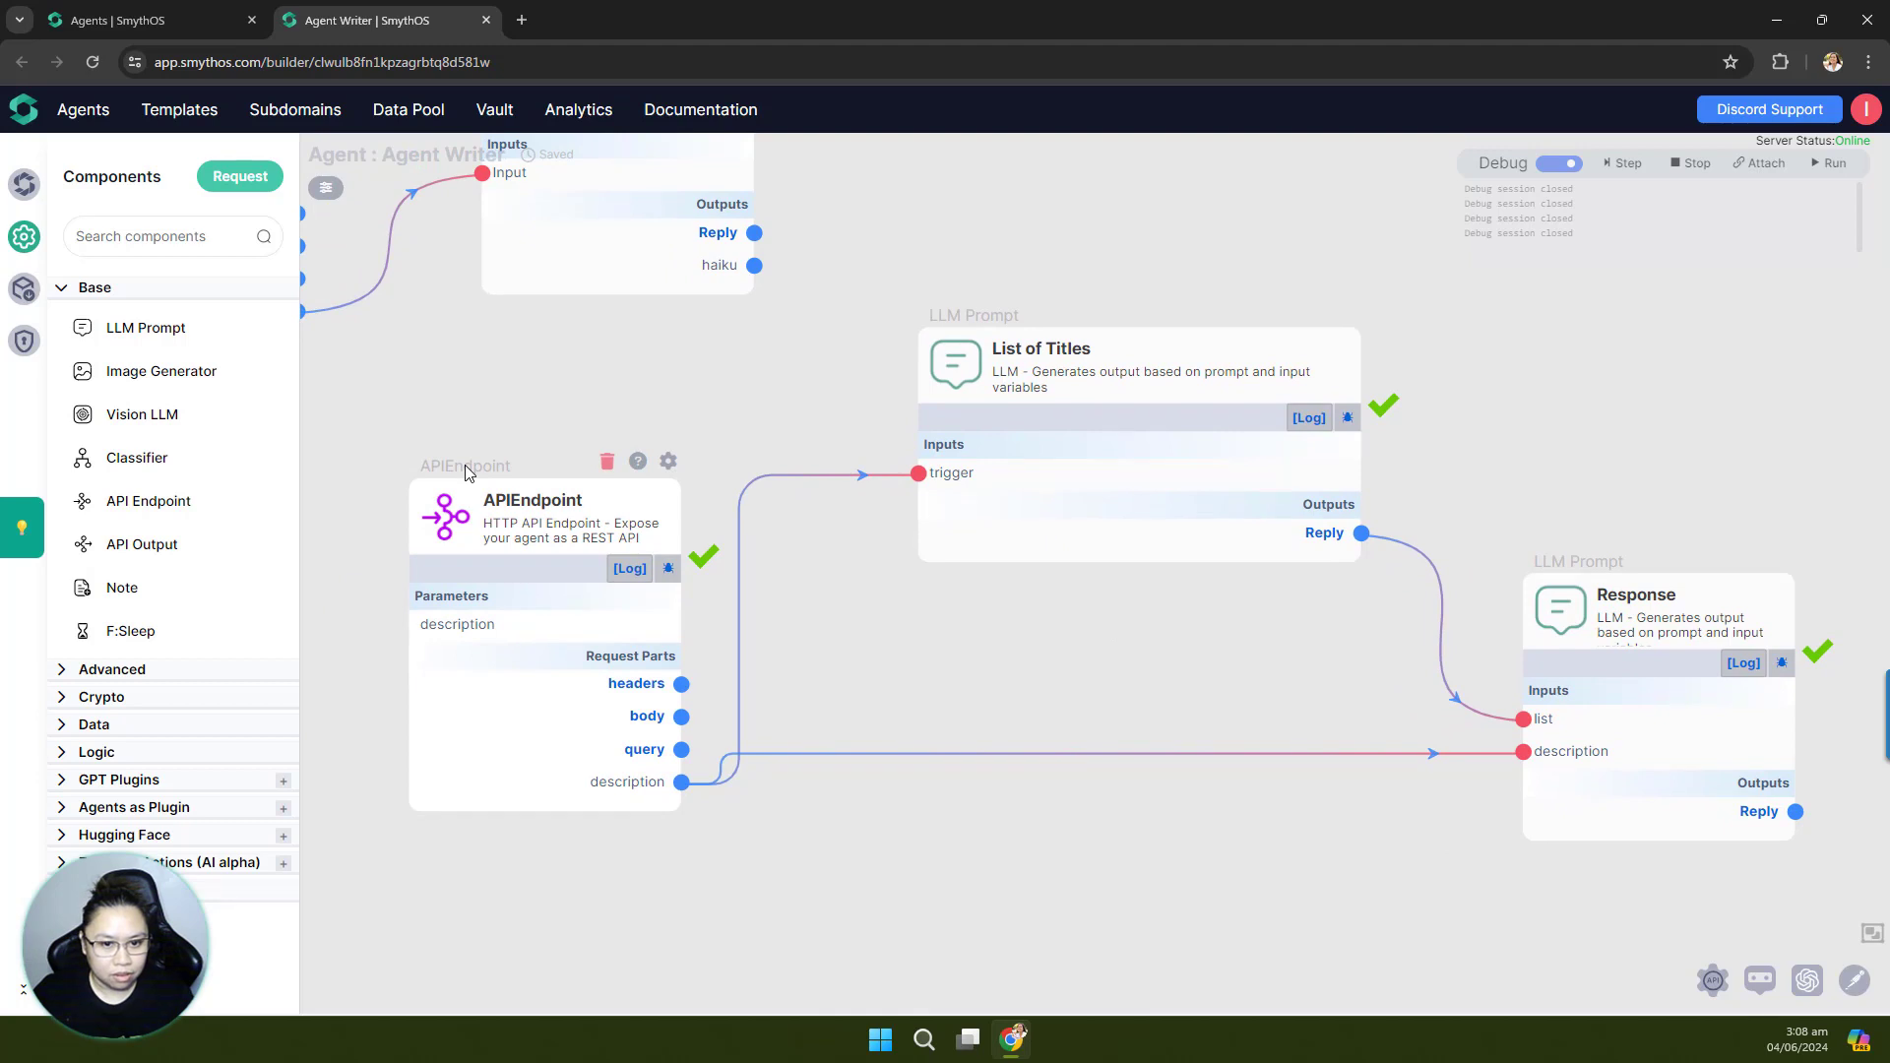
Step: Review the get_topics APIEndpoint's settings and read the full List of Titles Reply in an enlarged preview
click(668, 463)
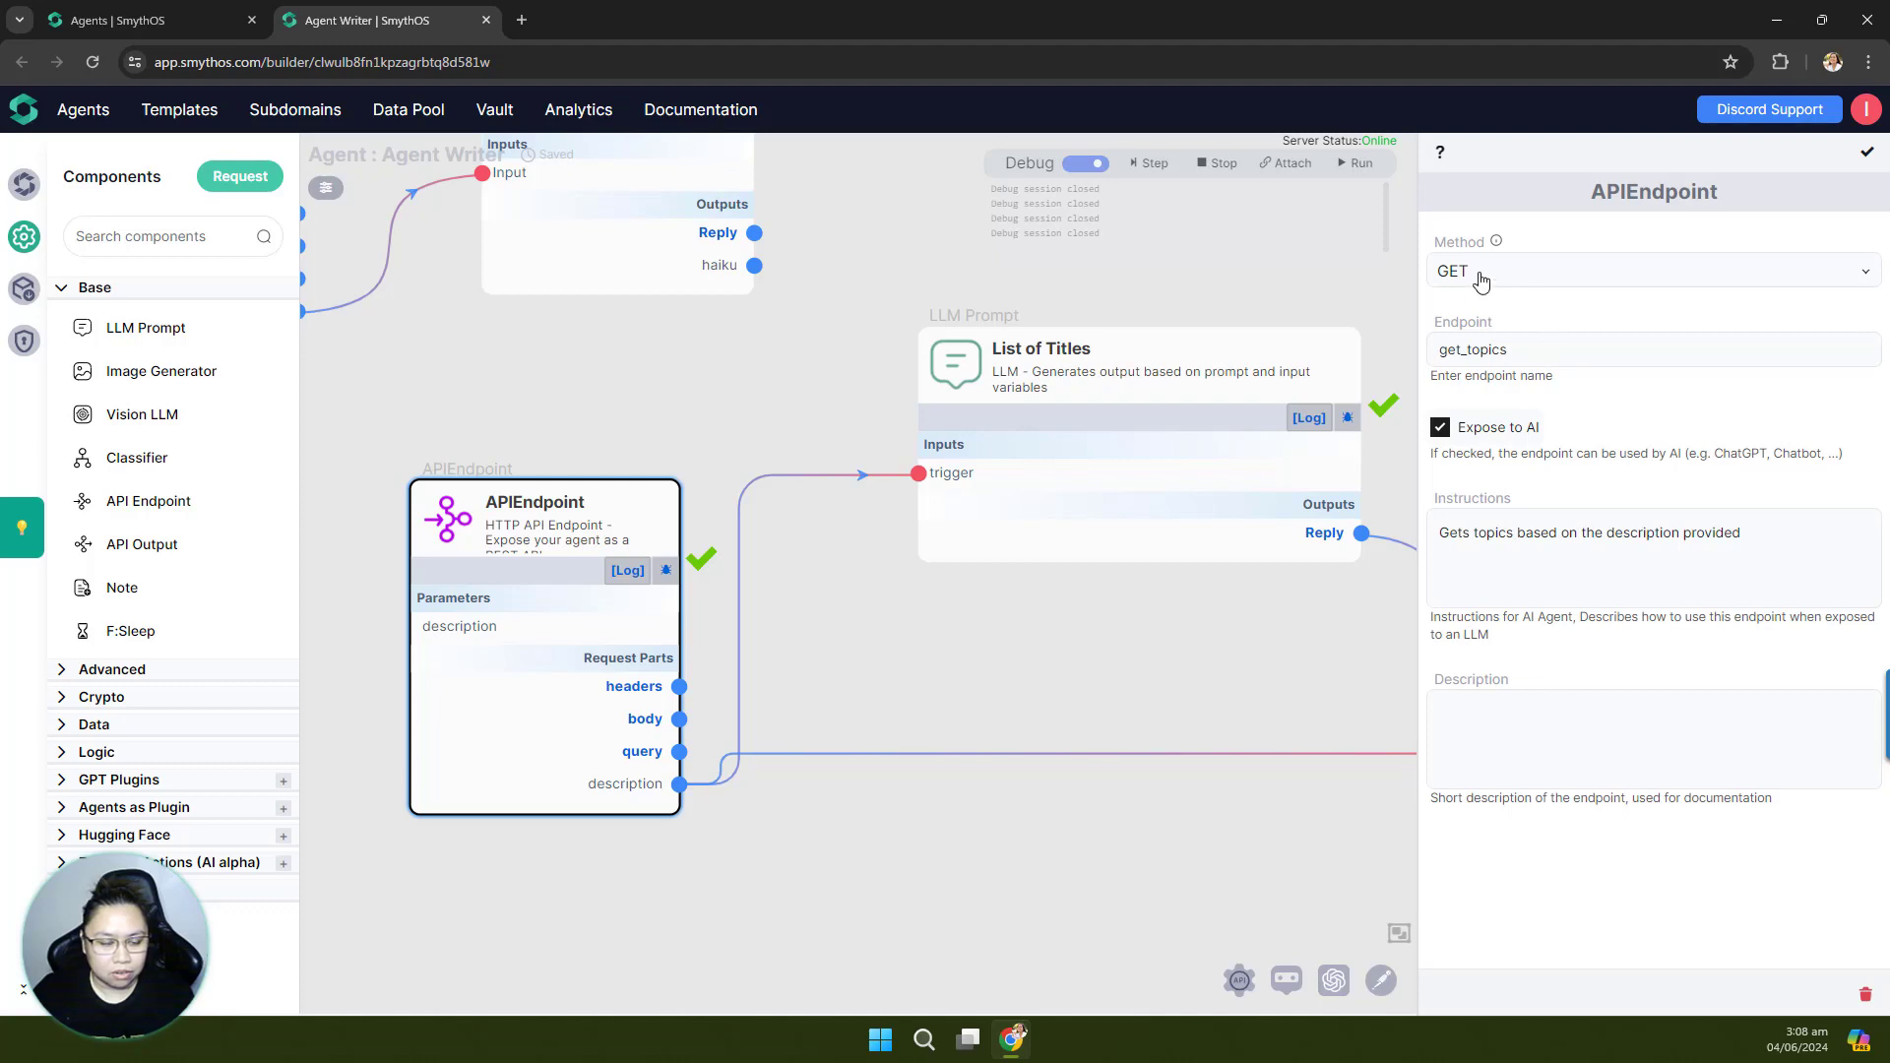
click(1866, 154)
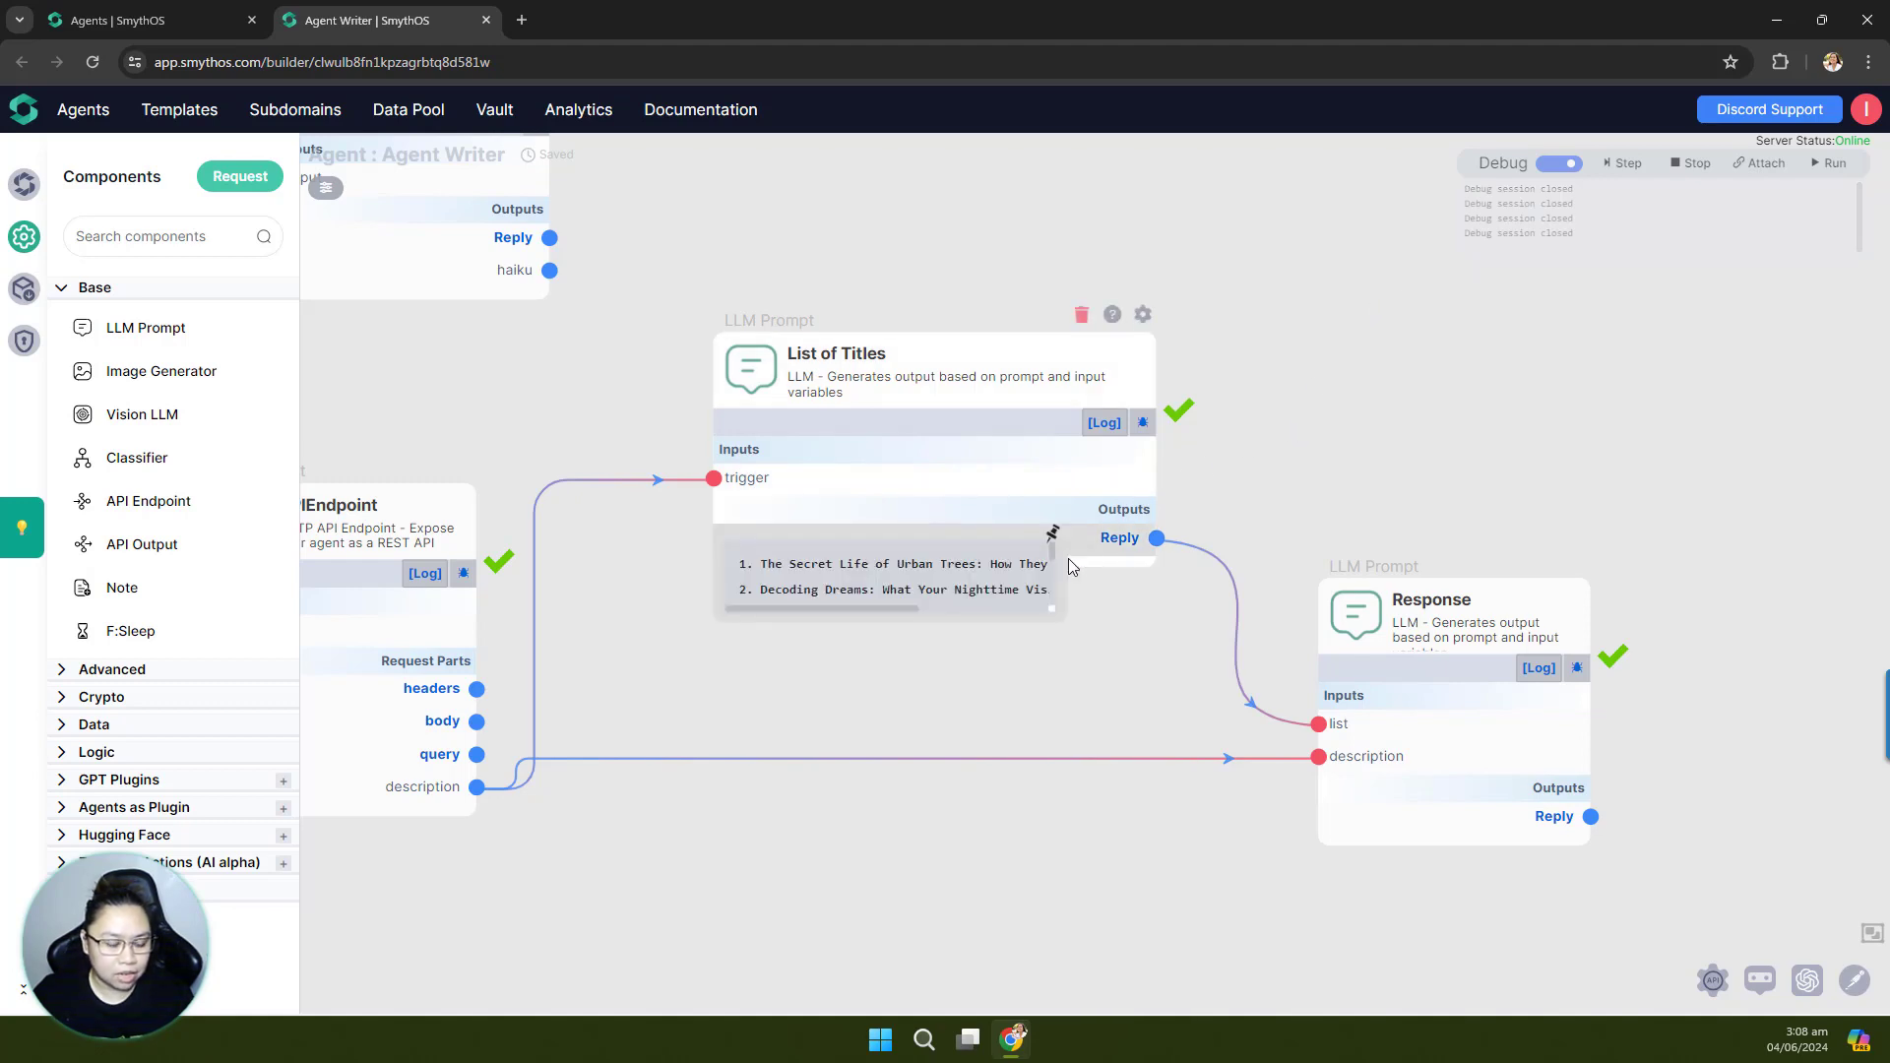
click(1056, 548)
drag(1054, 608, 1260, 864)
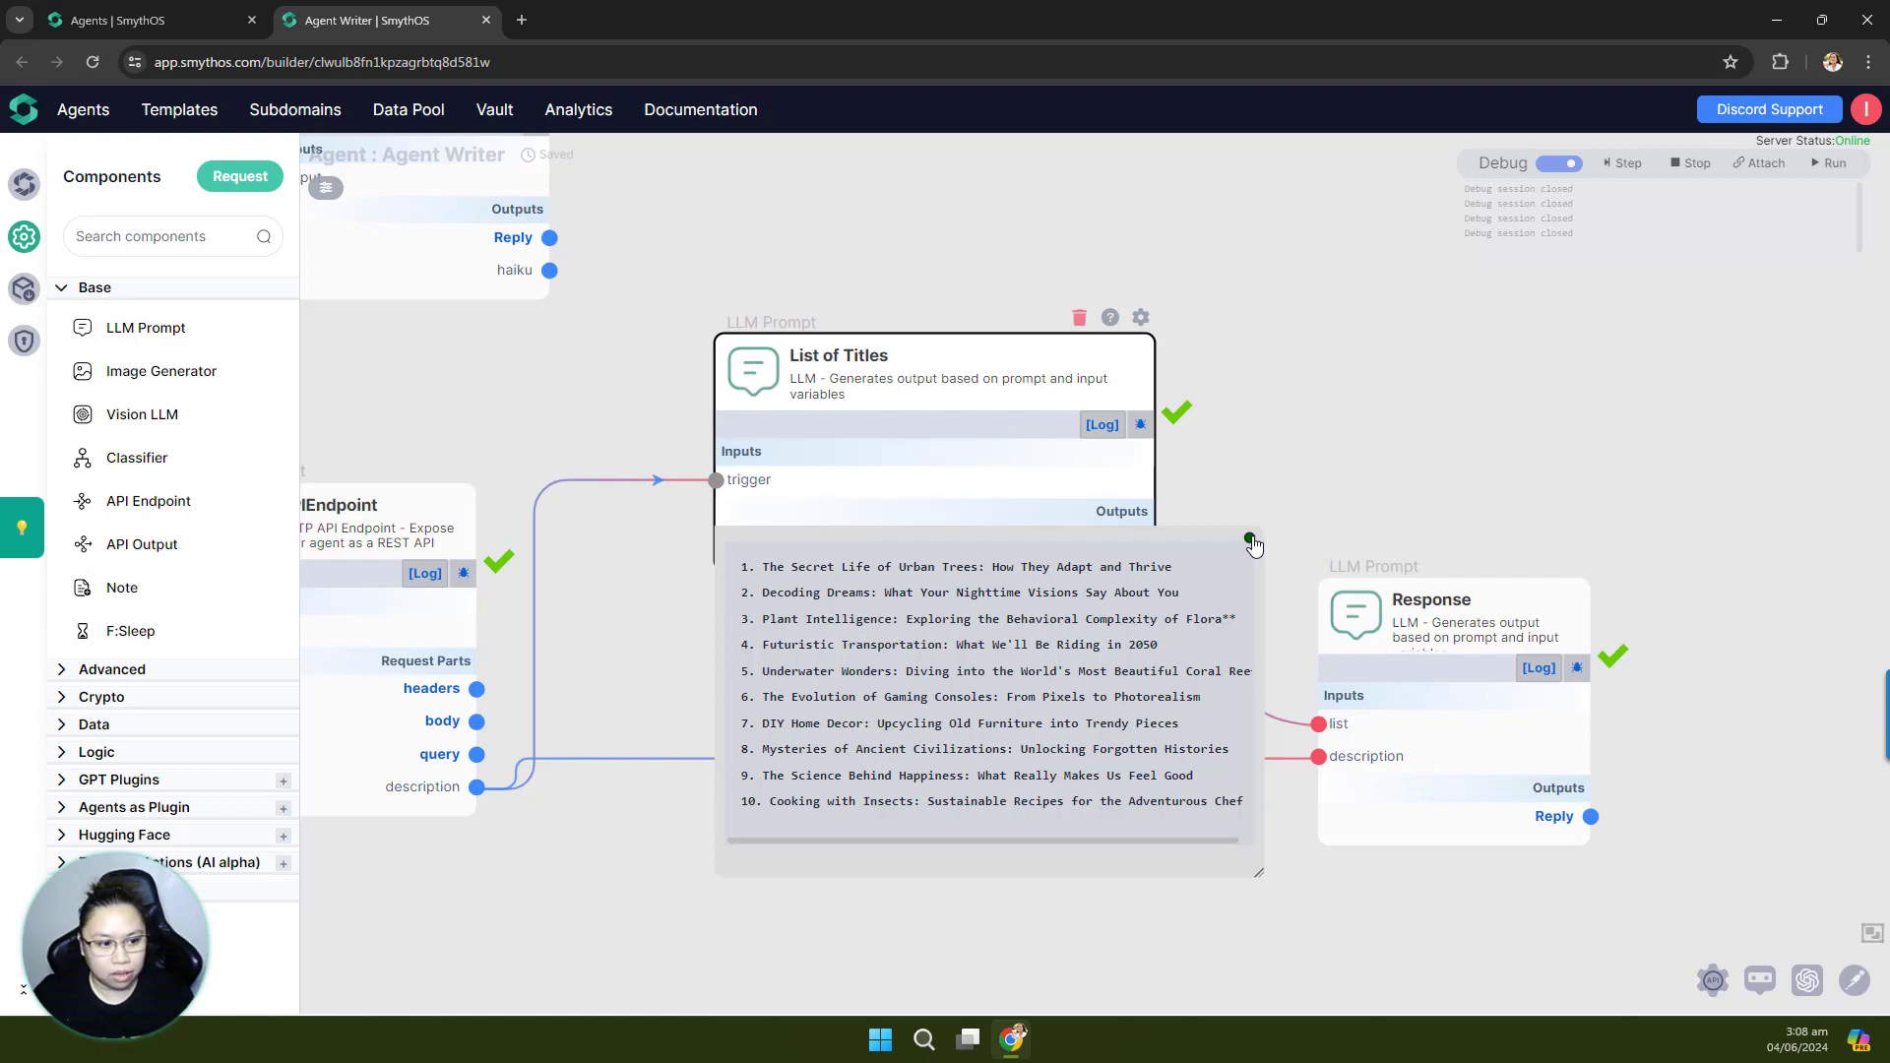
click(1250, 541)
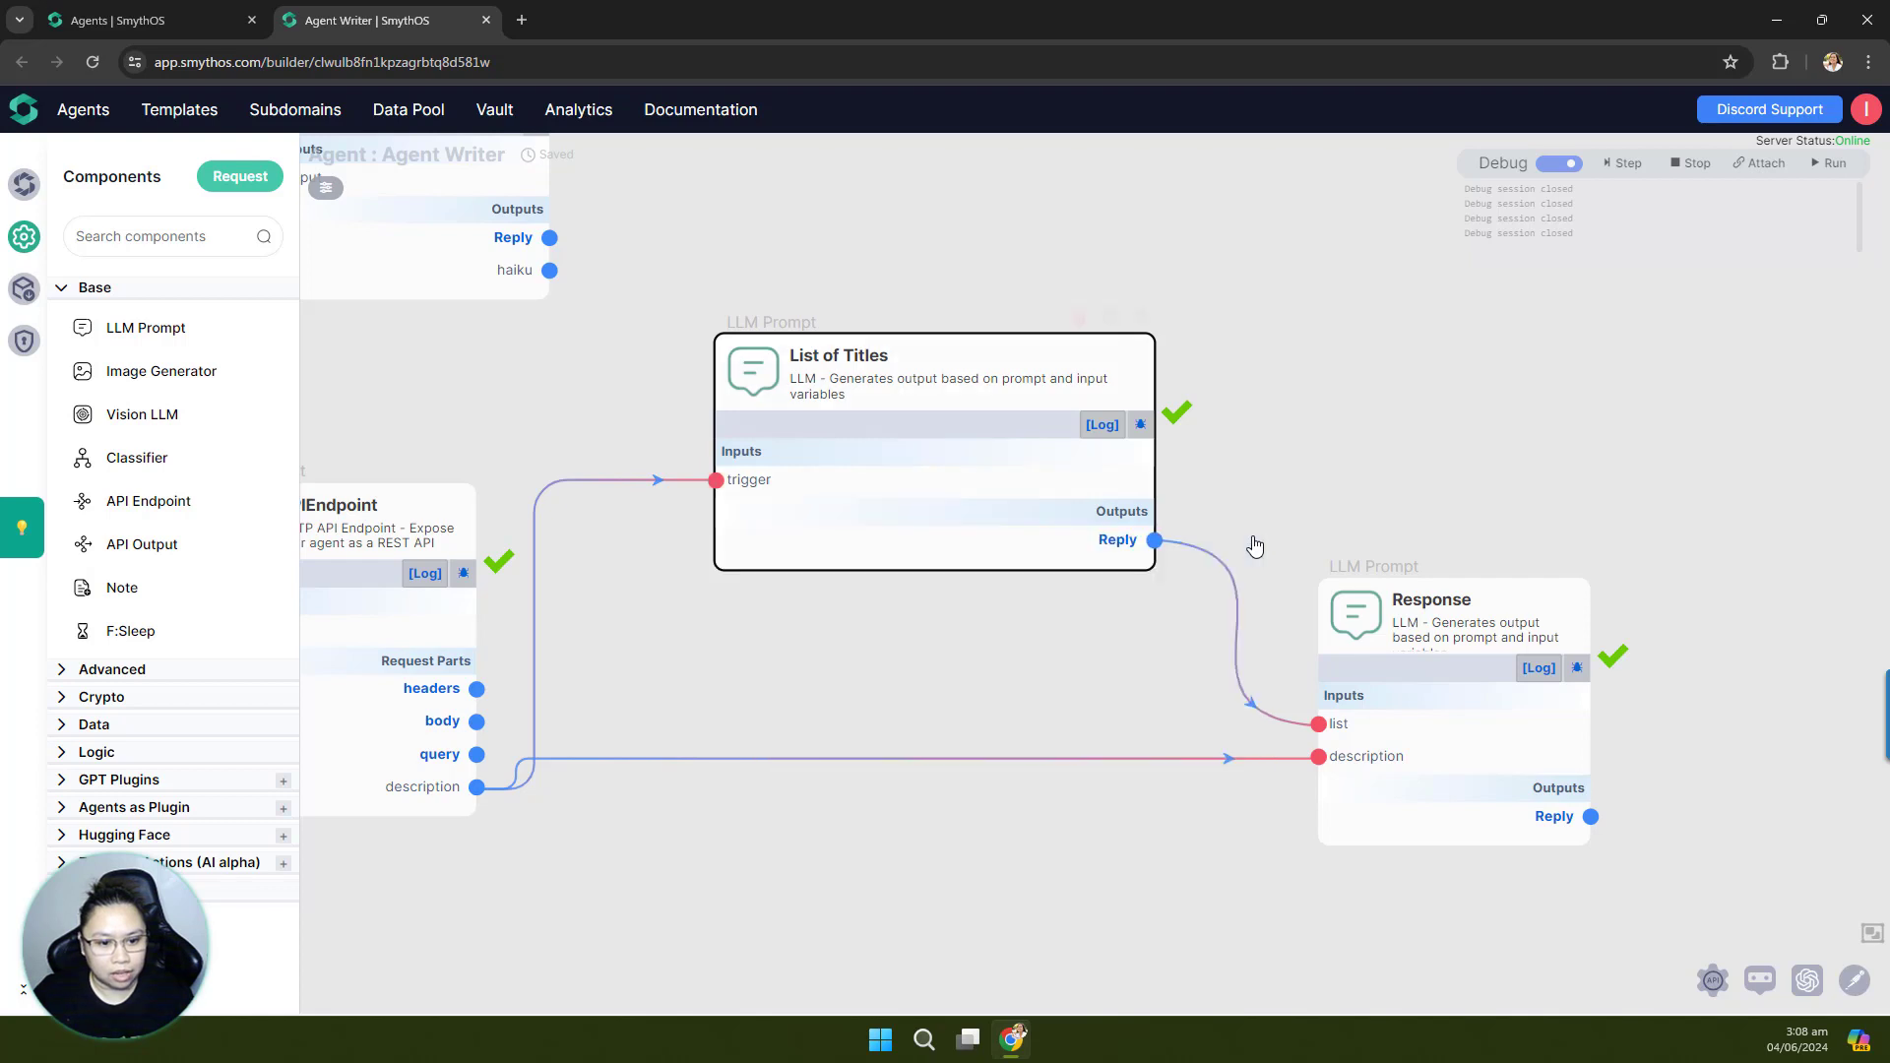
Step: Turn off debug mode for the agent's flows
click(67, 733)
click(67, 728)
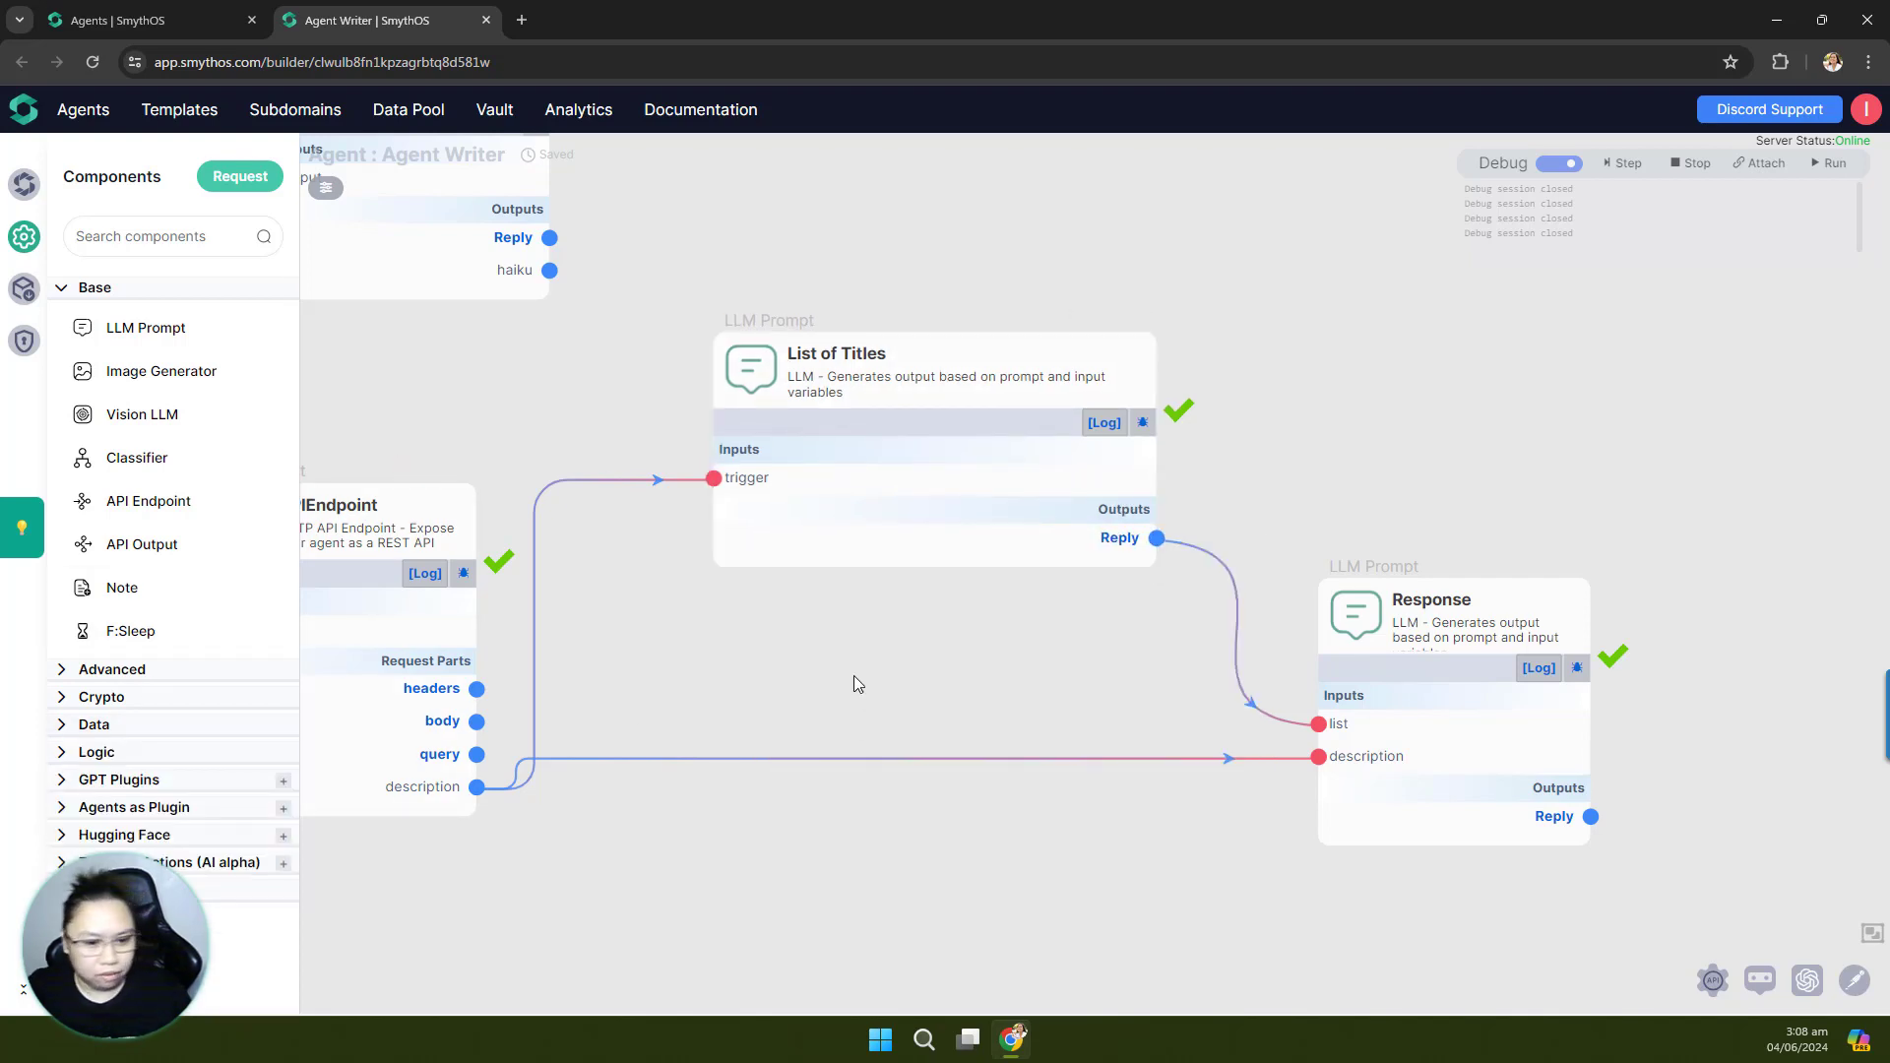
drag(853, 675, 987, 721)
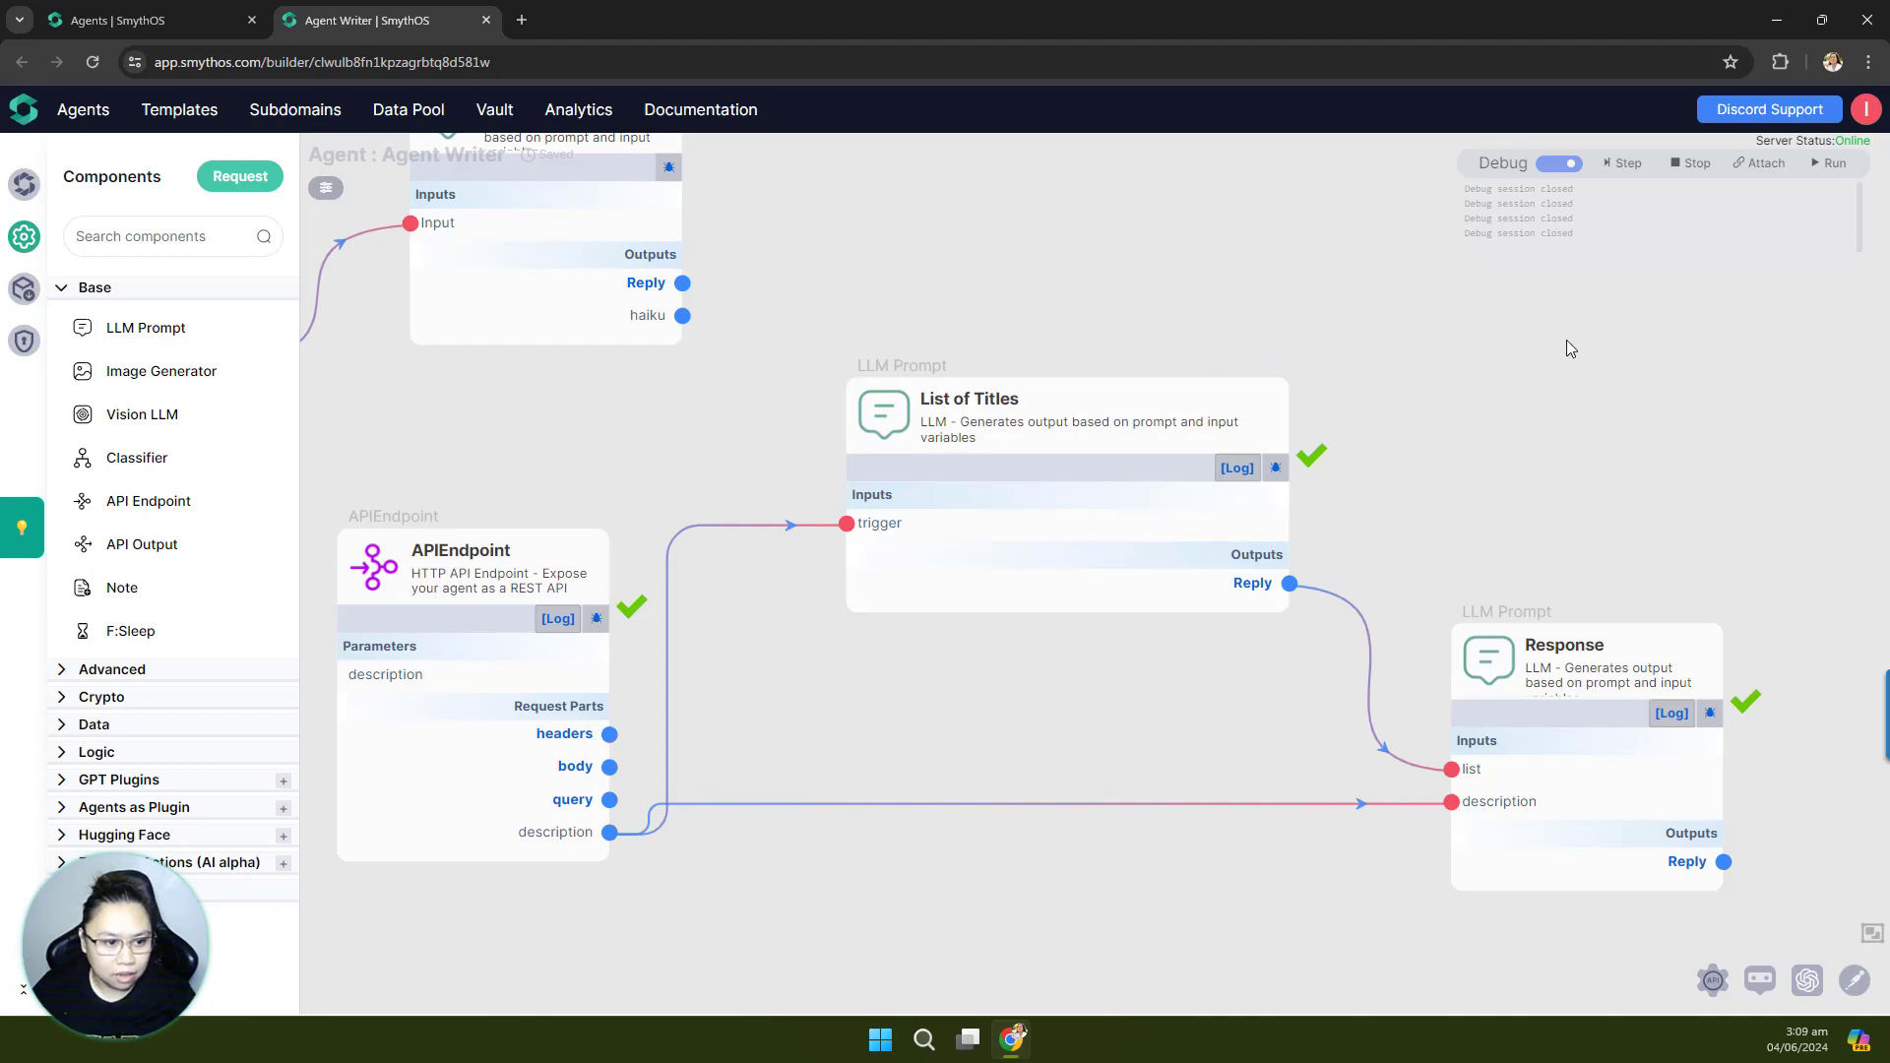
scroll(1327, 417, down, 3)
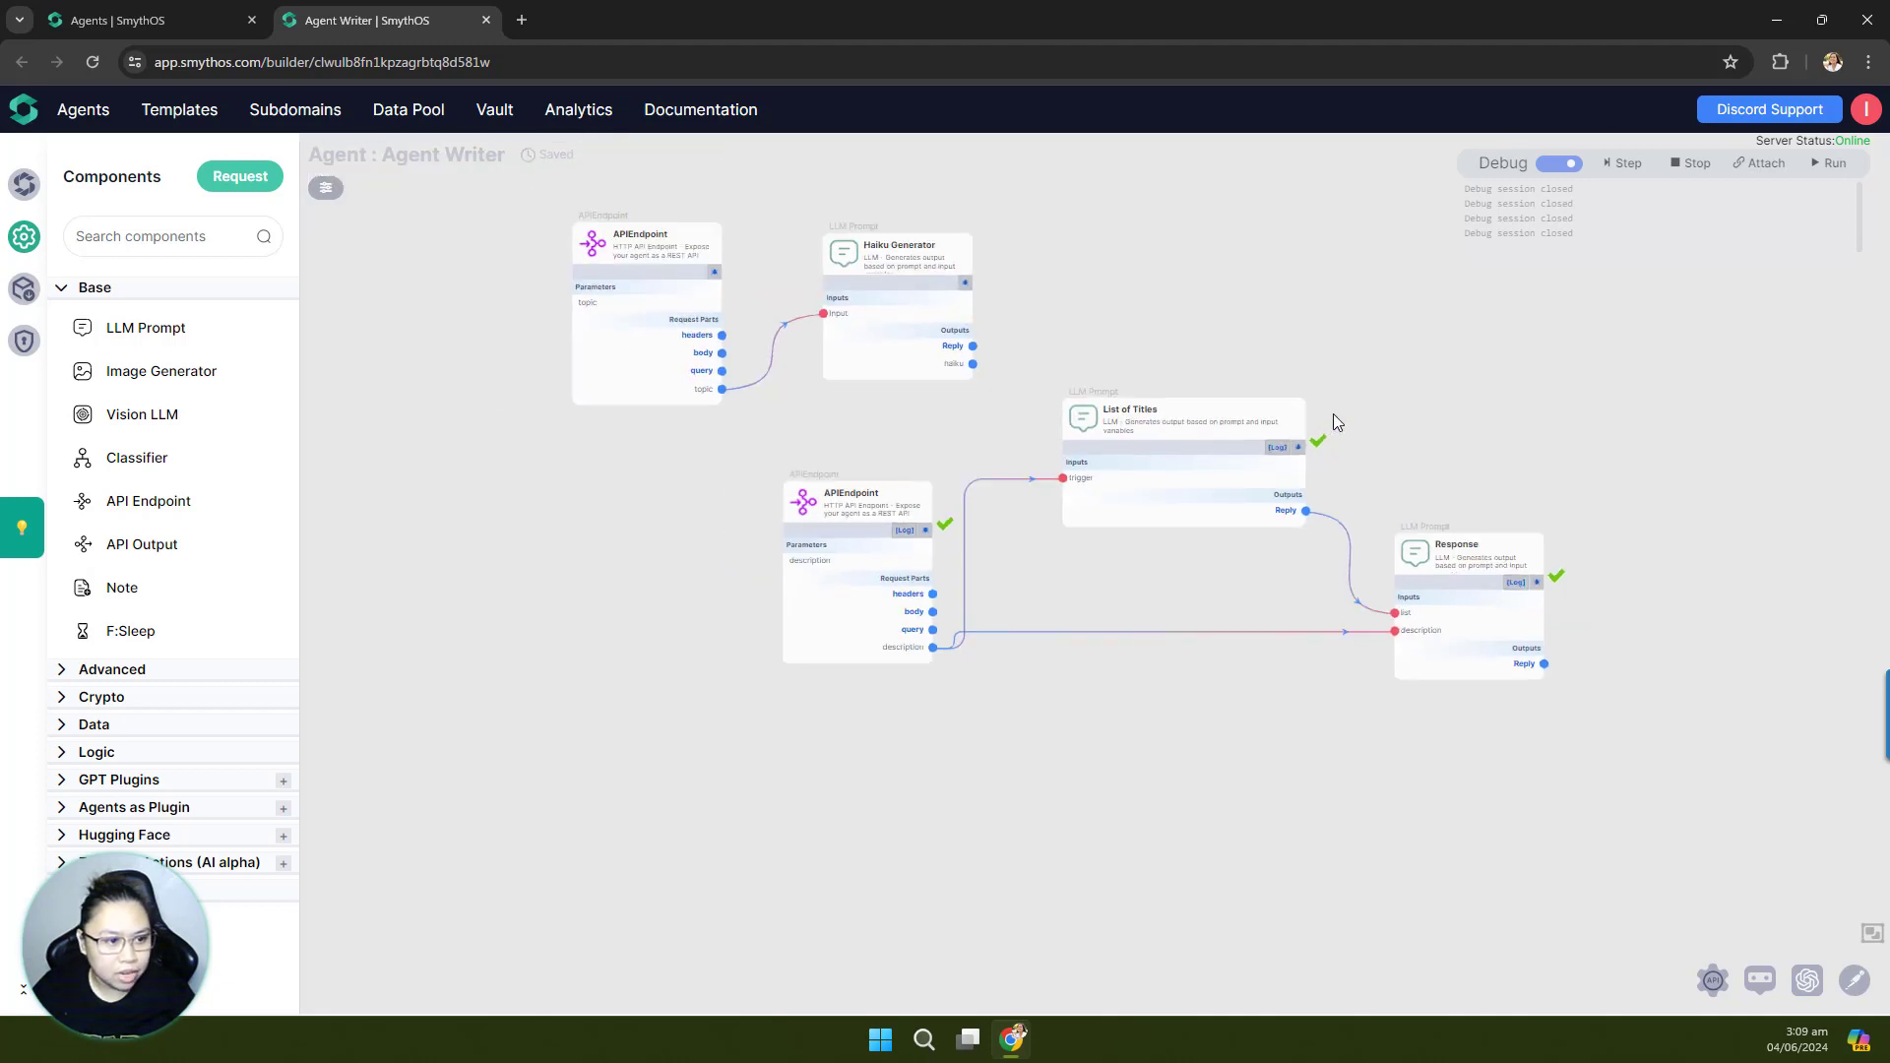
click(1579, 166)
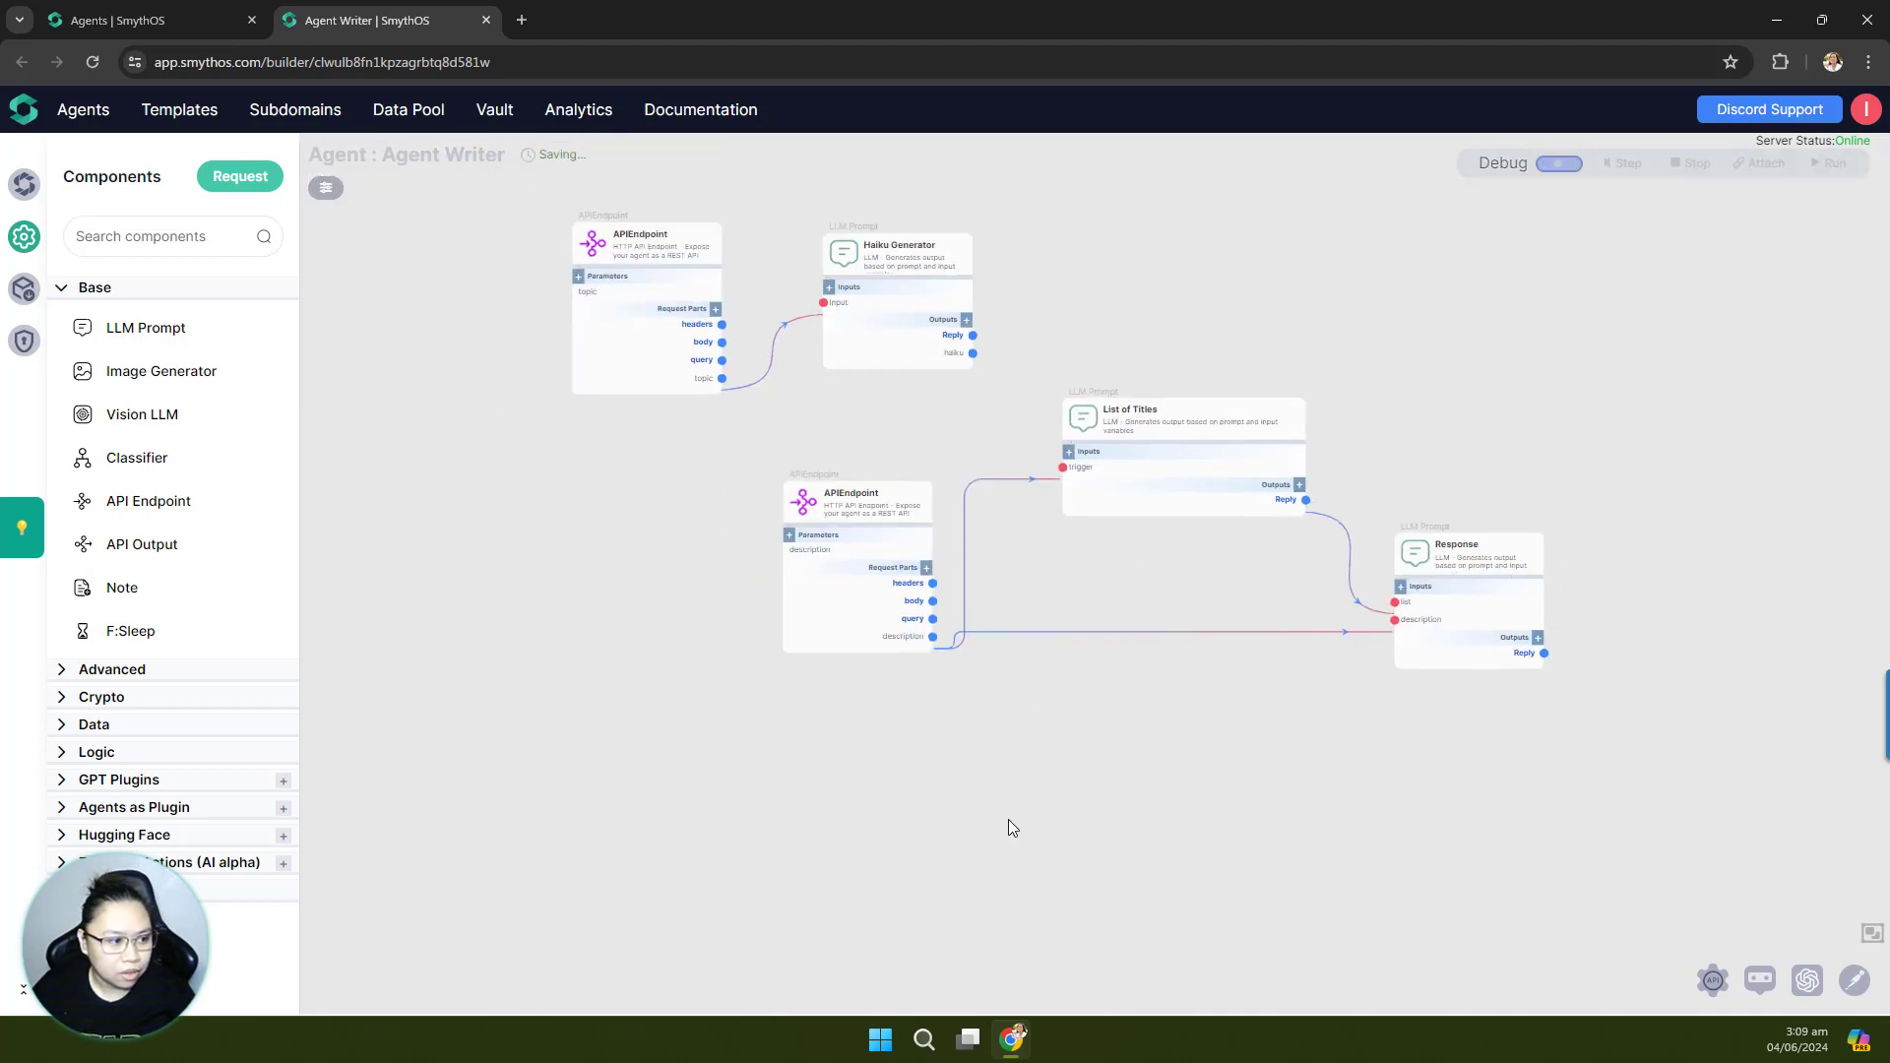
Step: Add a new API Endpoint component to the empty canvas area below the existing flows
scroll(955, 619, up, 5)
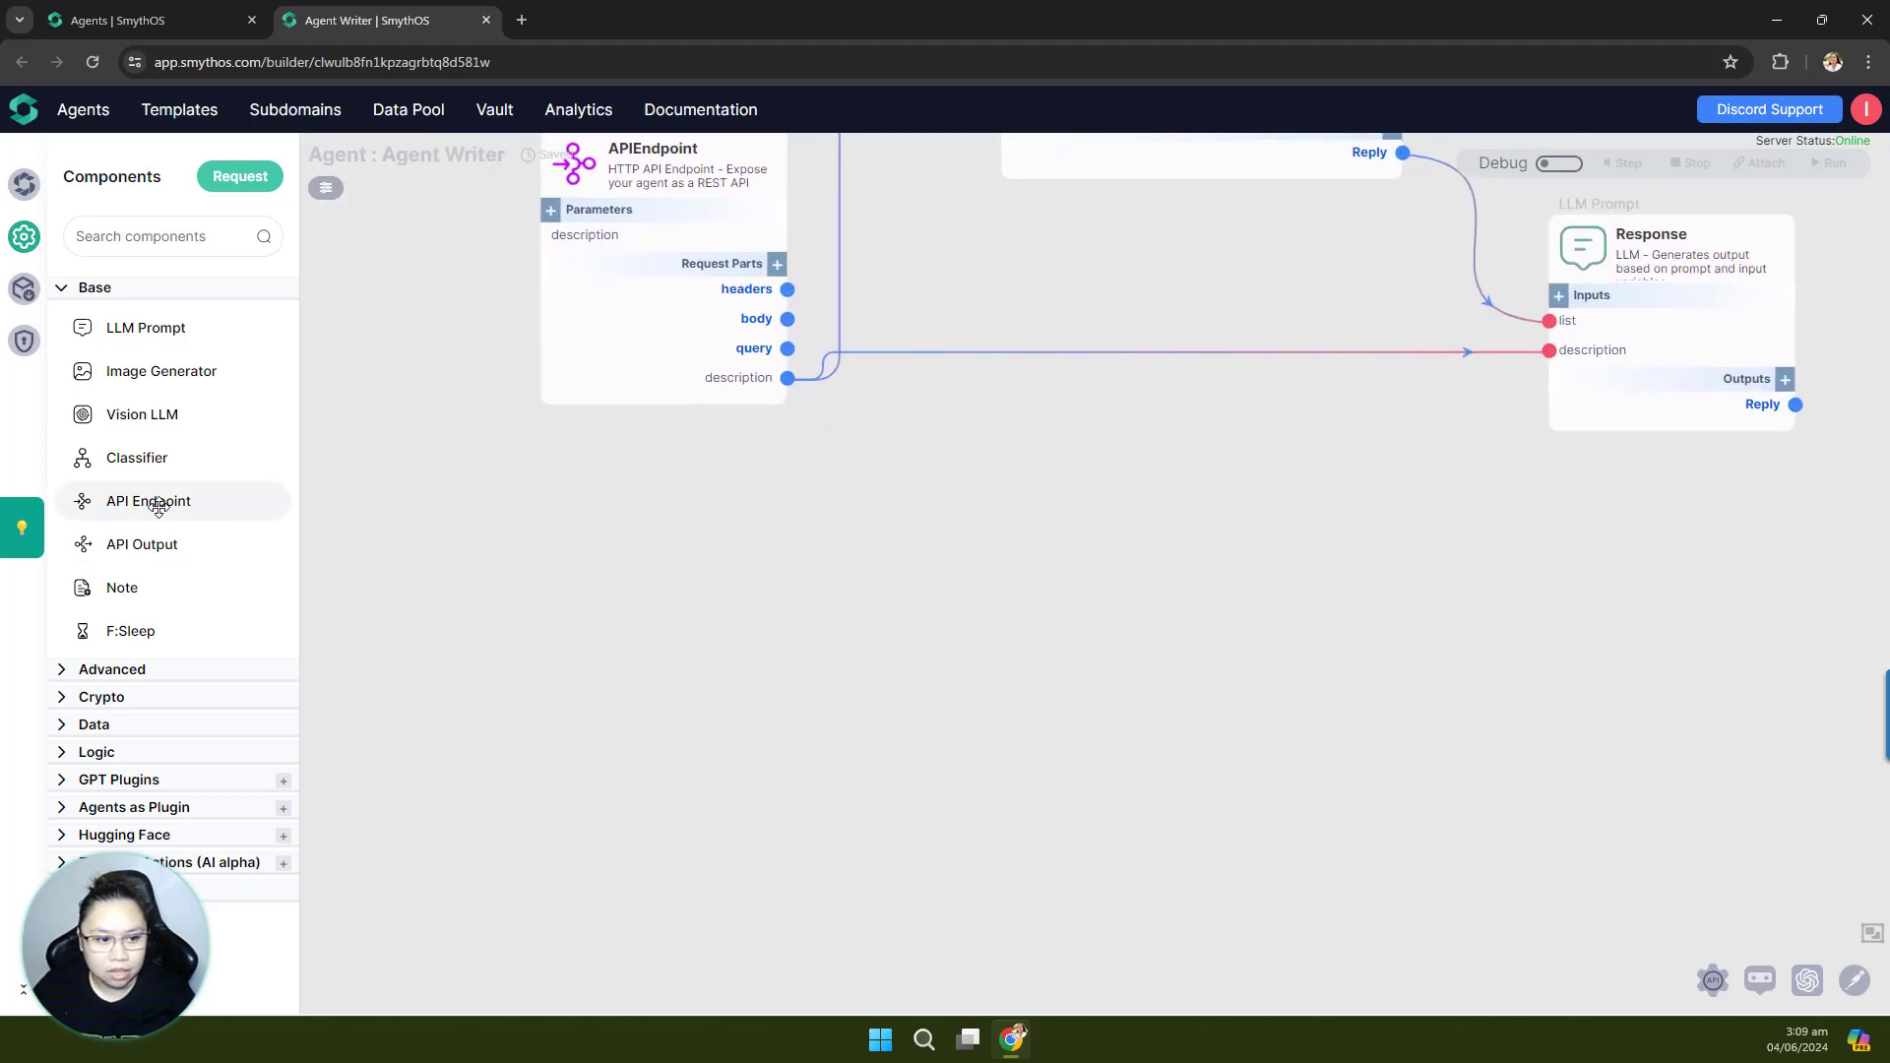
drag(147, 501, 626, 595)
scroll(462, 744, up, 2)
scroll(461, 746, up, 2)
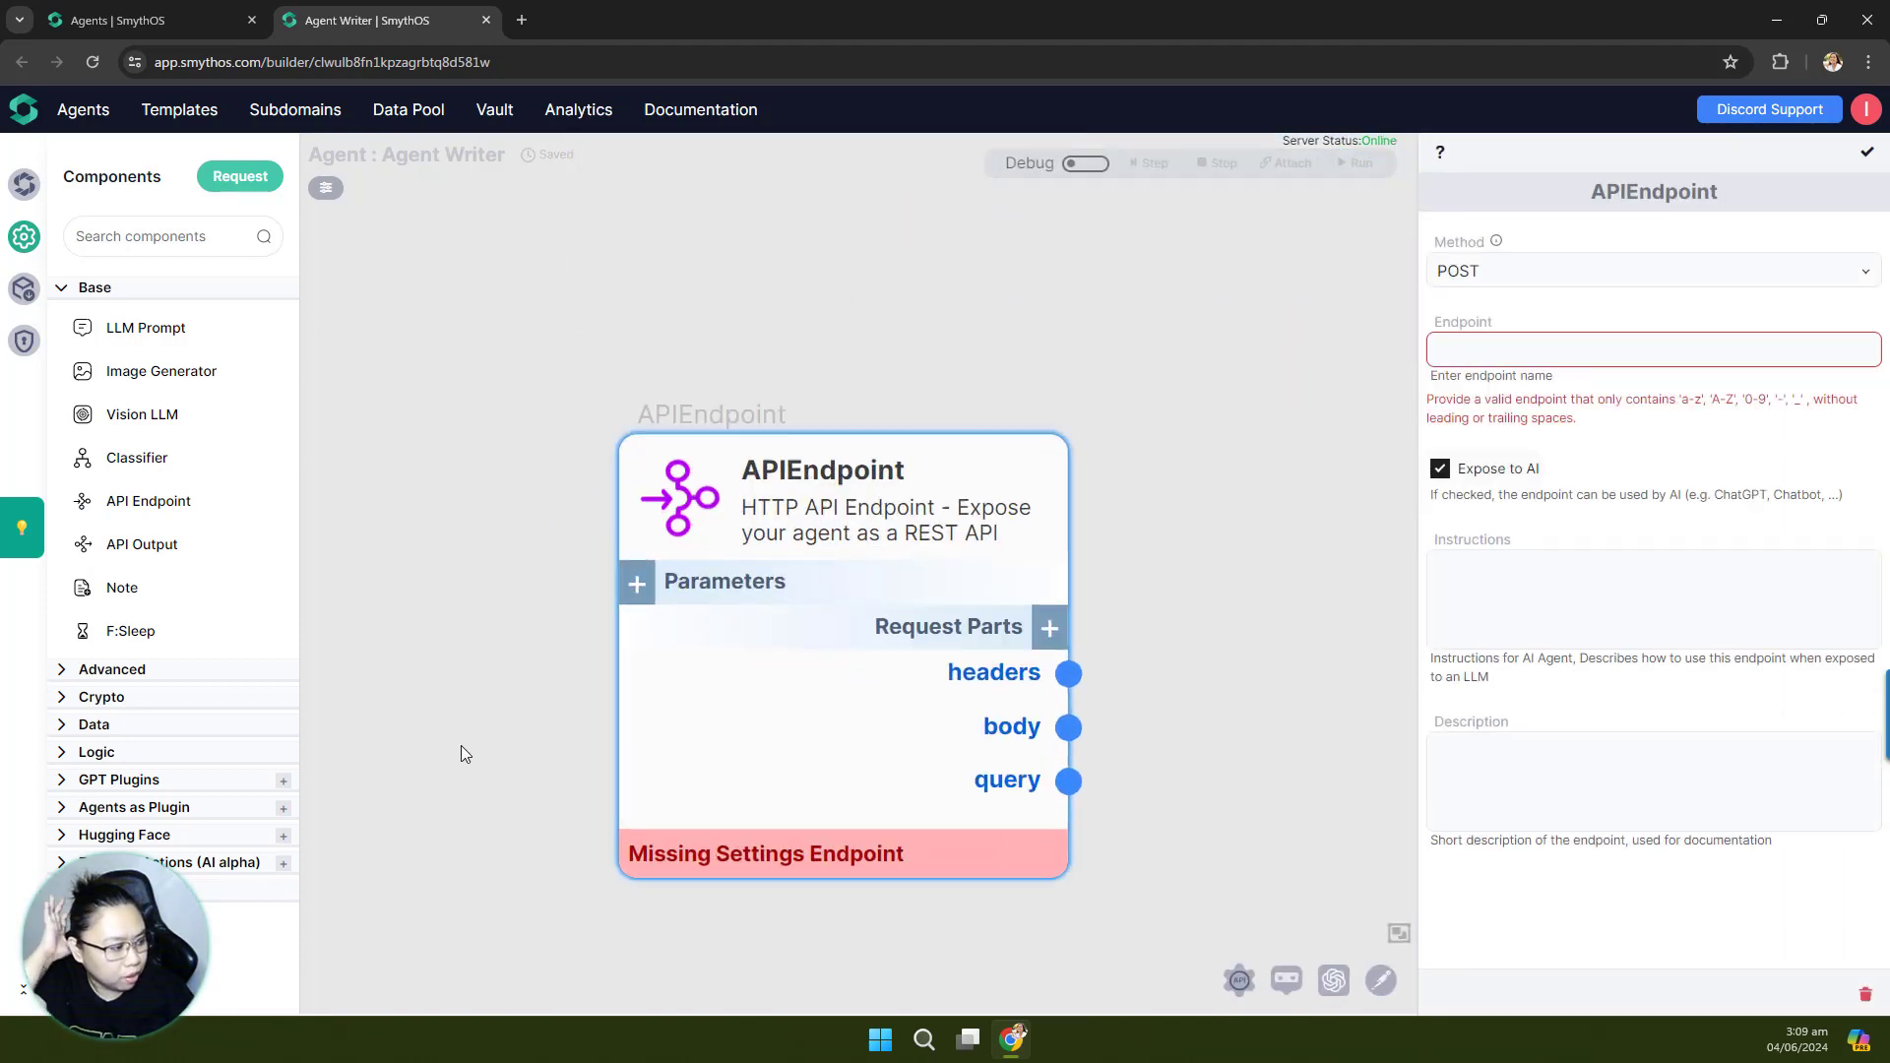
drag(1153, 628, 1146, 549)
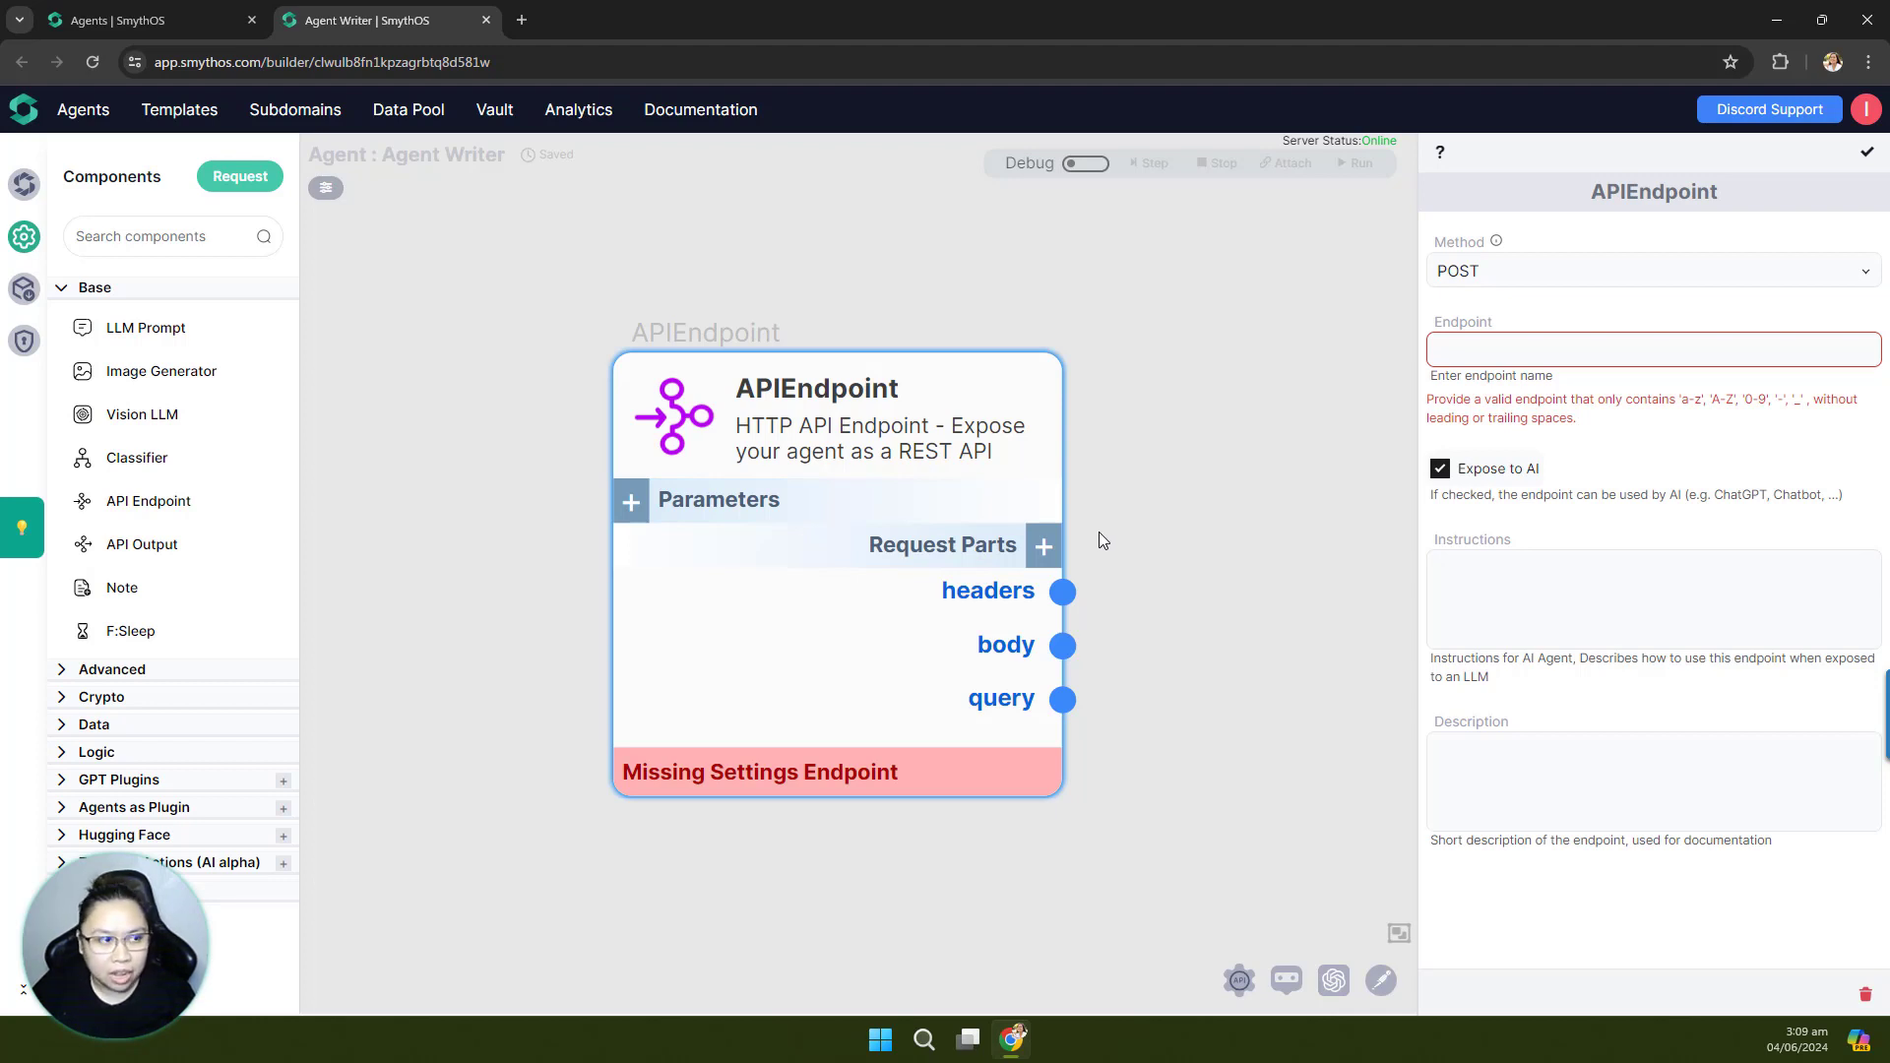
Step: Name the new APIEndpoint's endpoint upload_names
click(1509, 344)
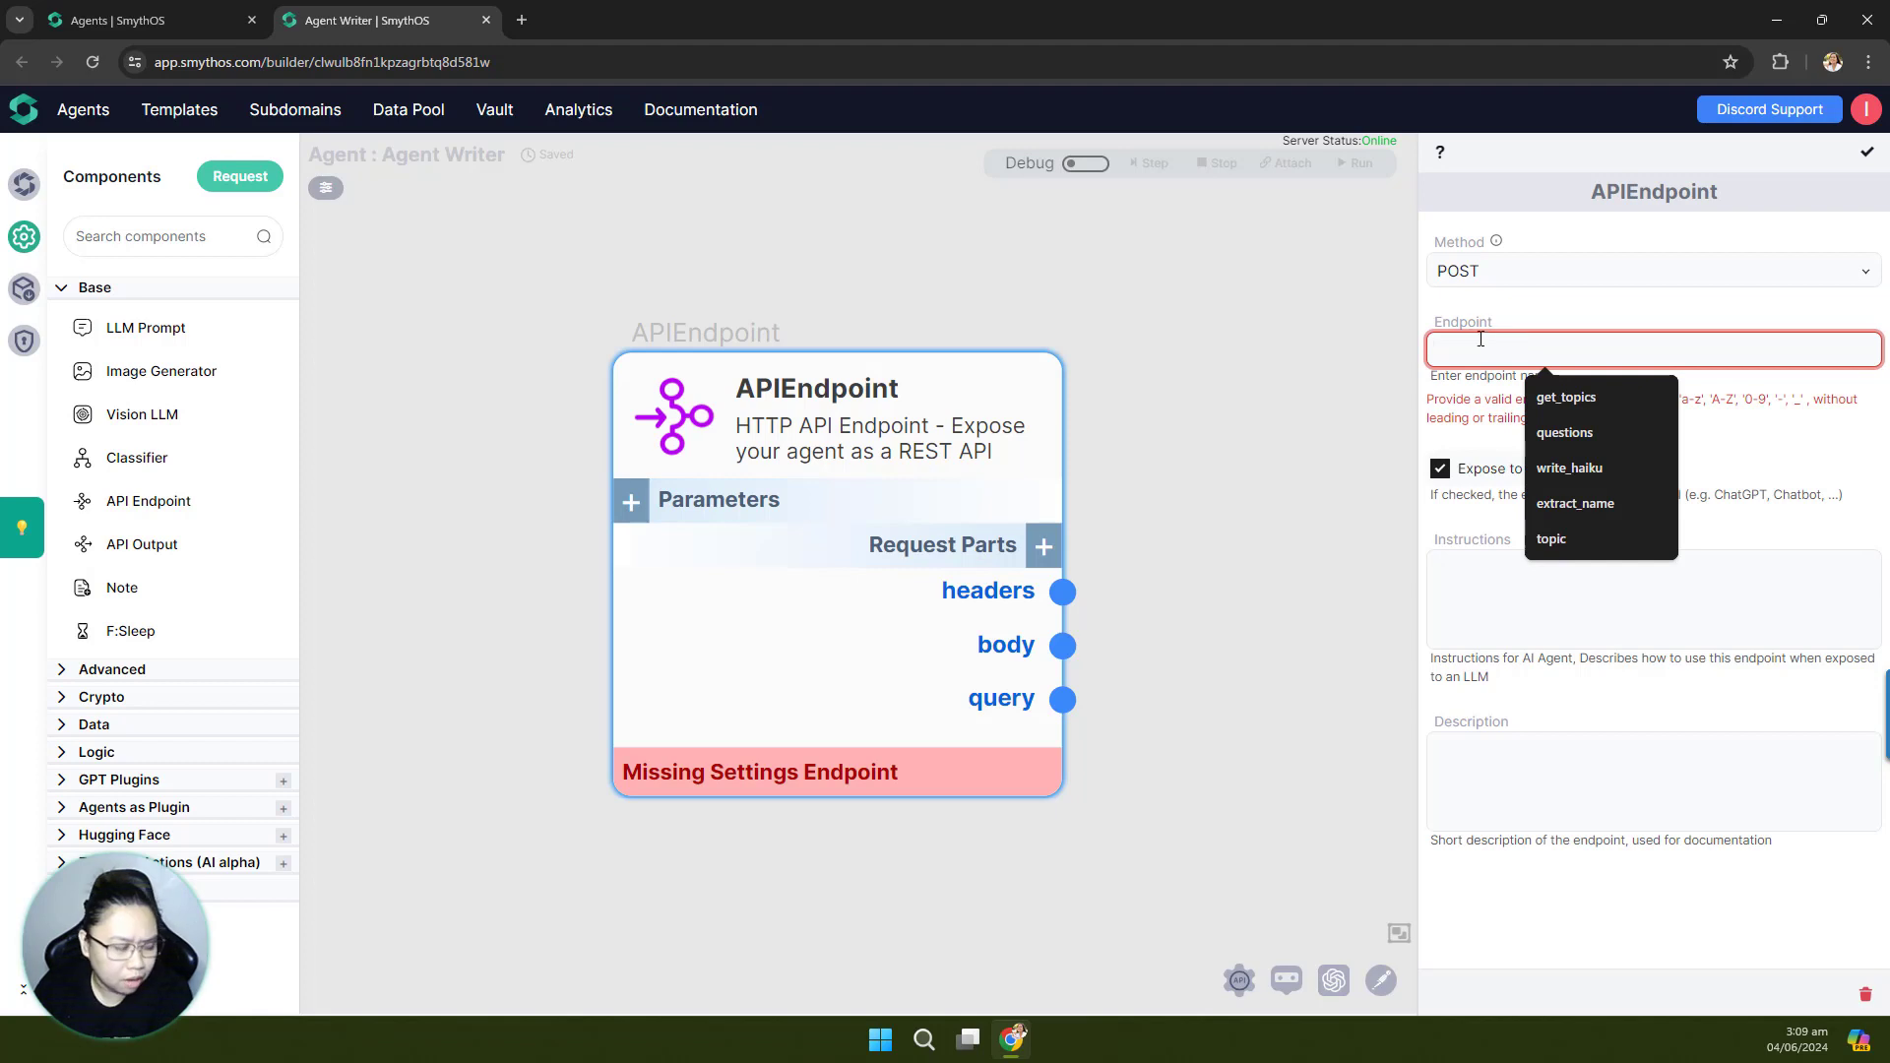
click(1480, 305)
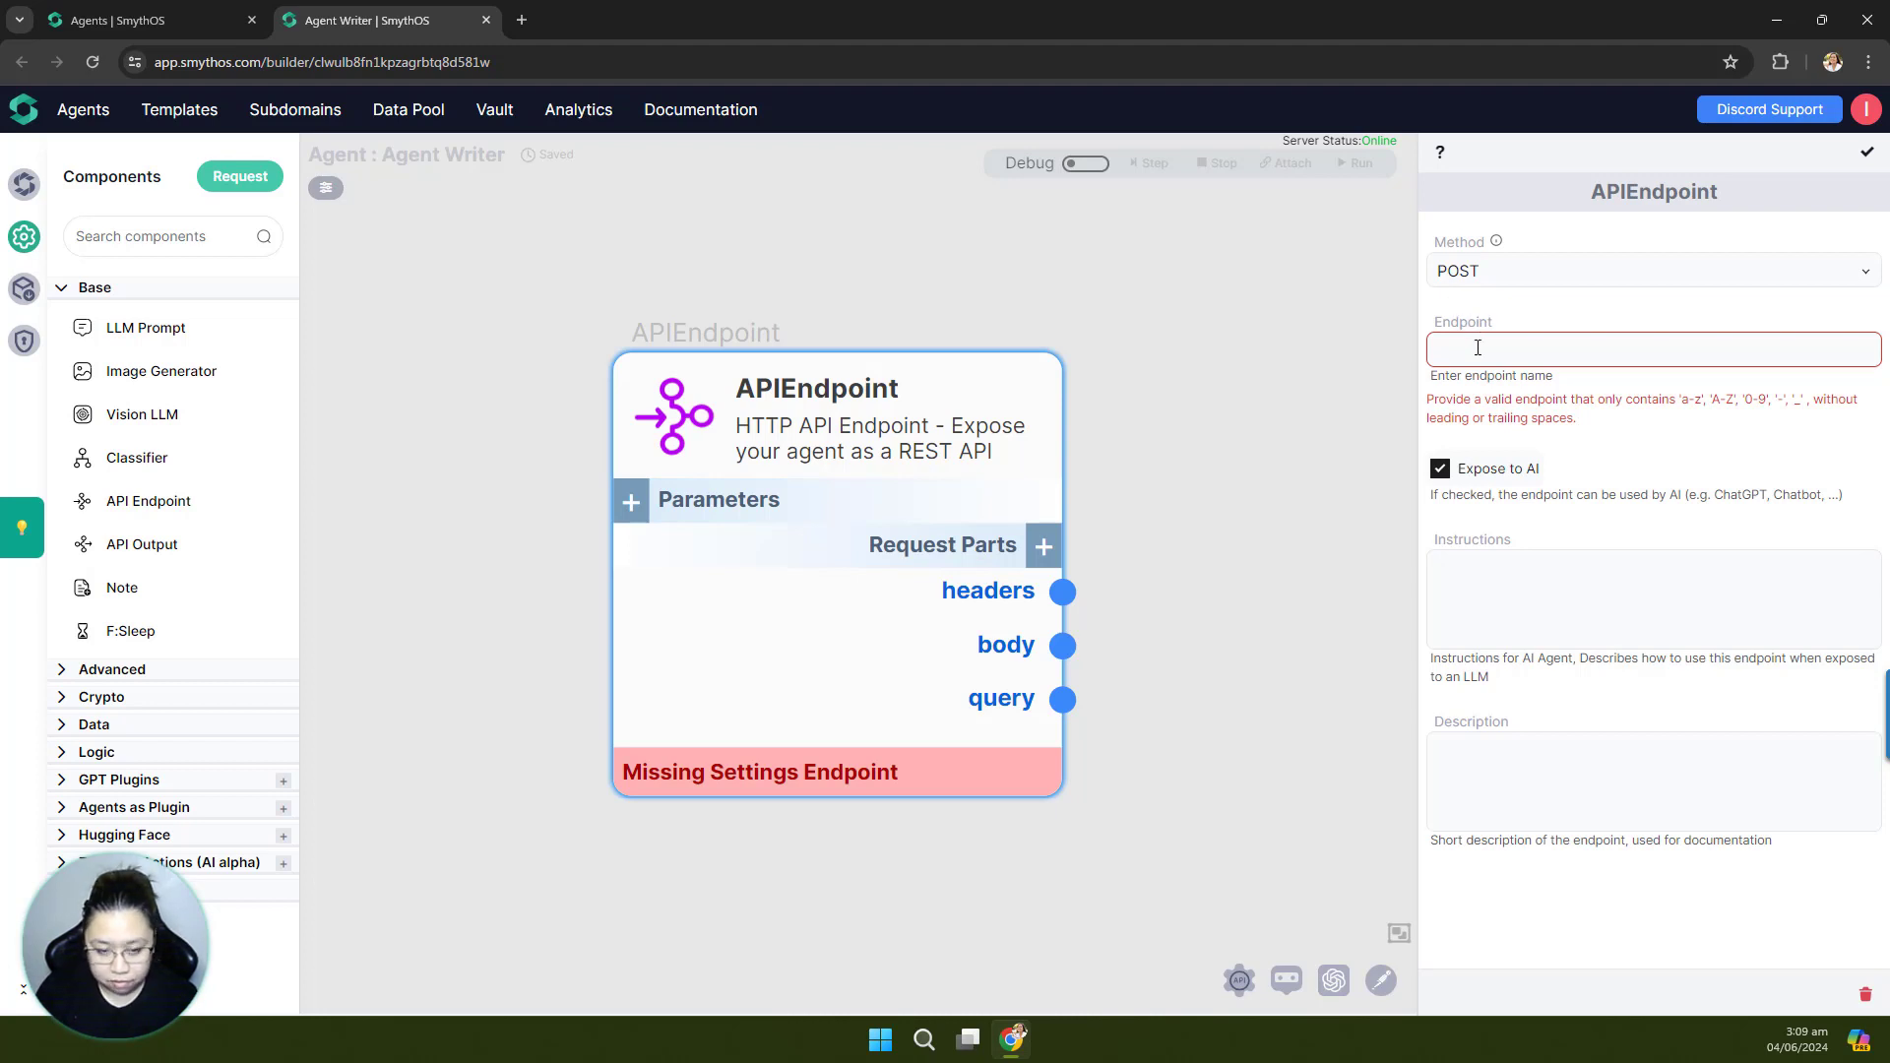
click(1477, 348)
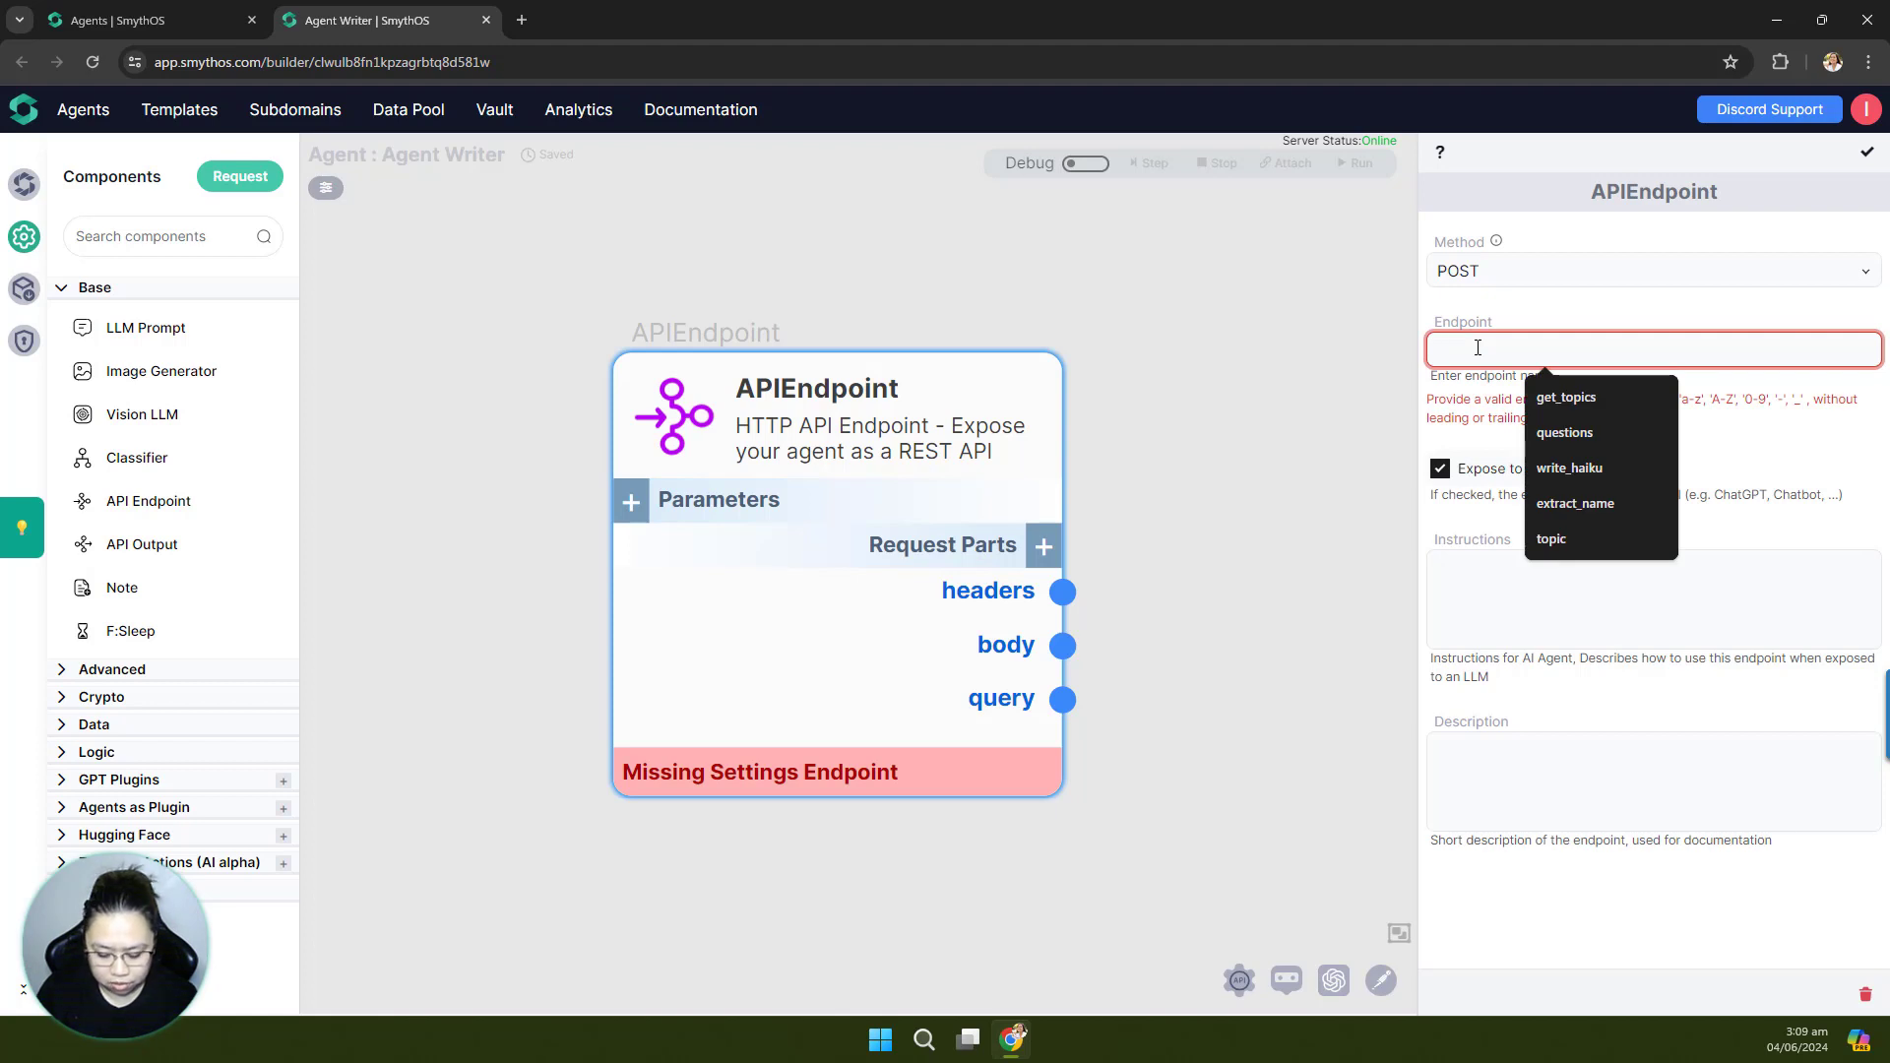
text(upload)
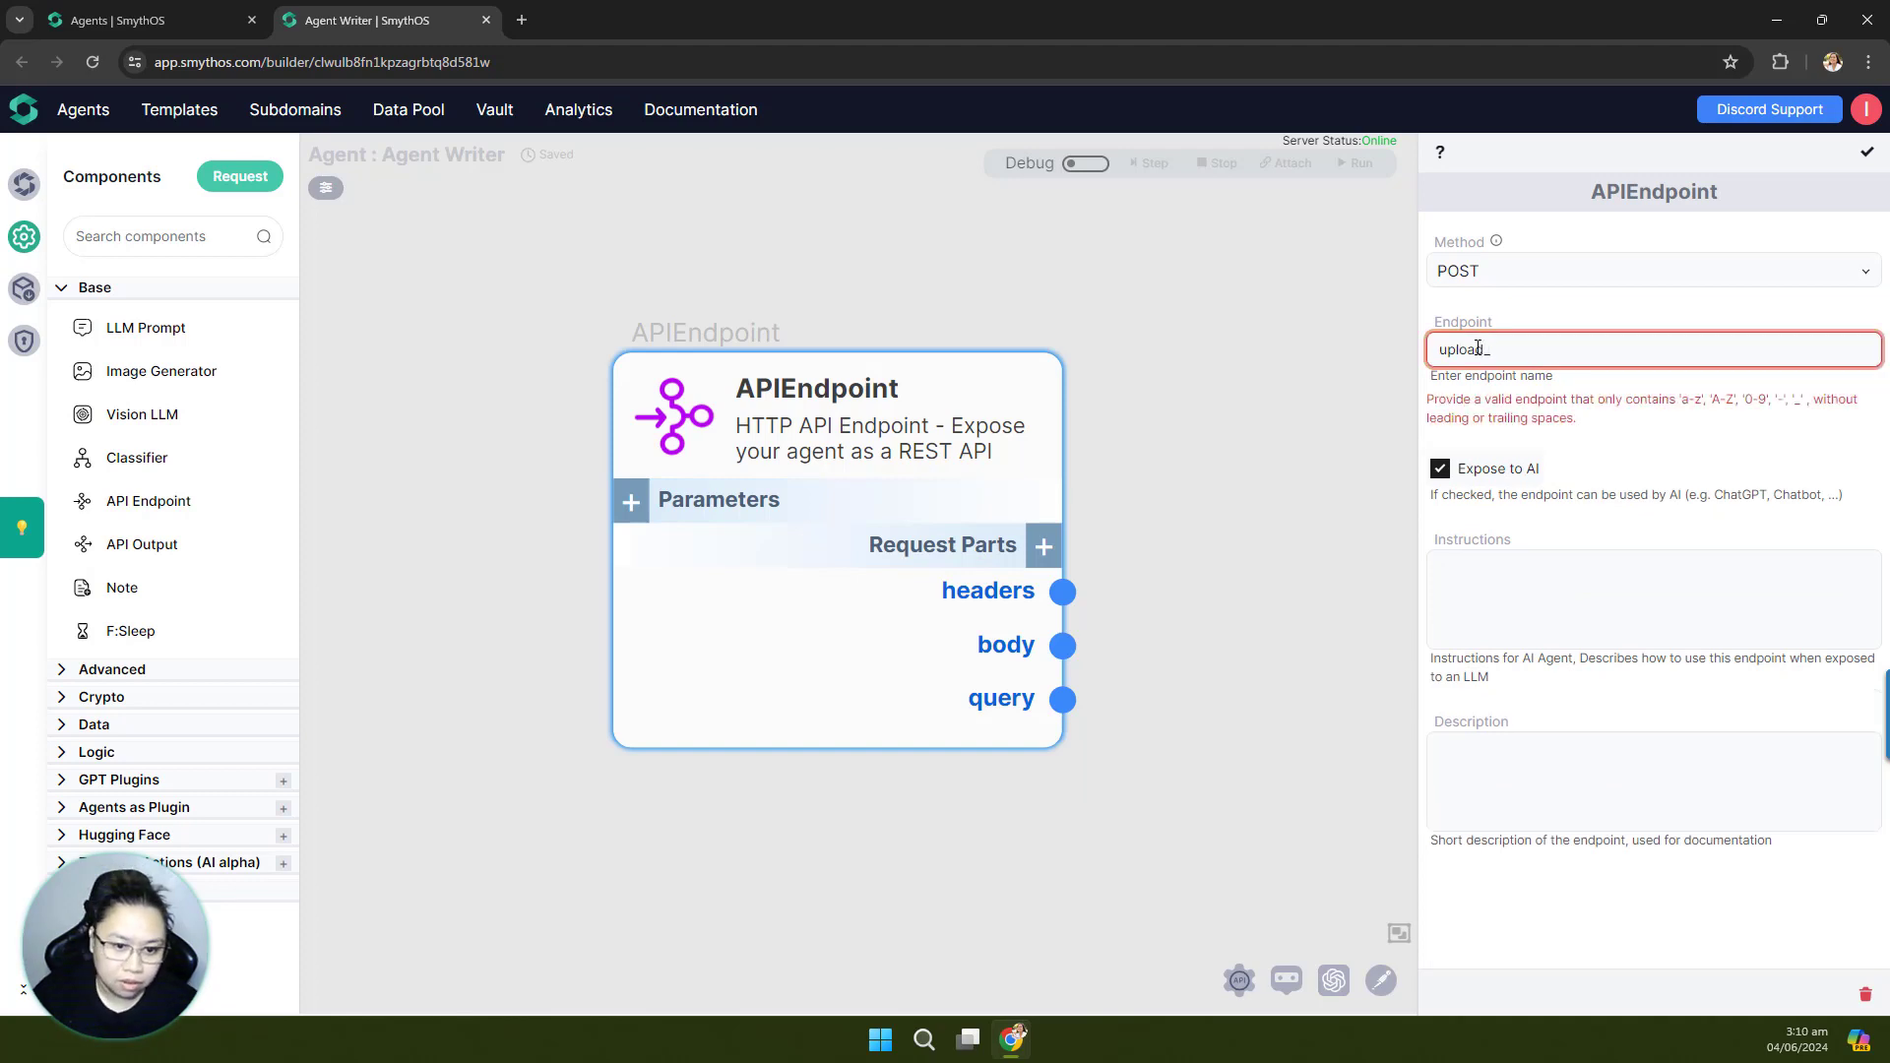
text(_)
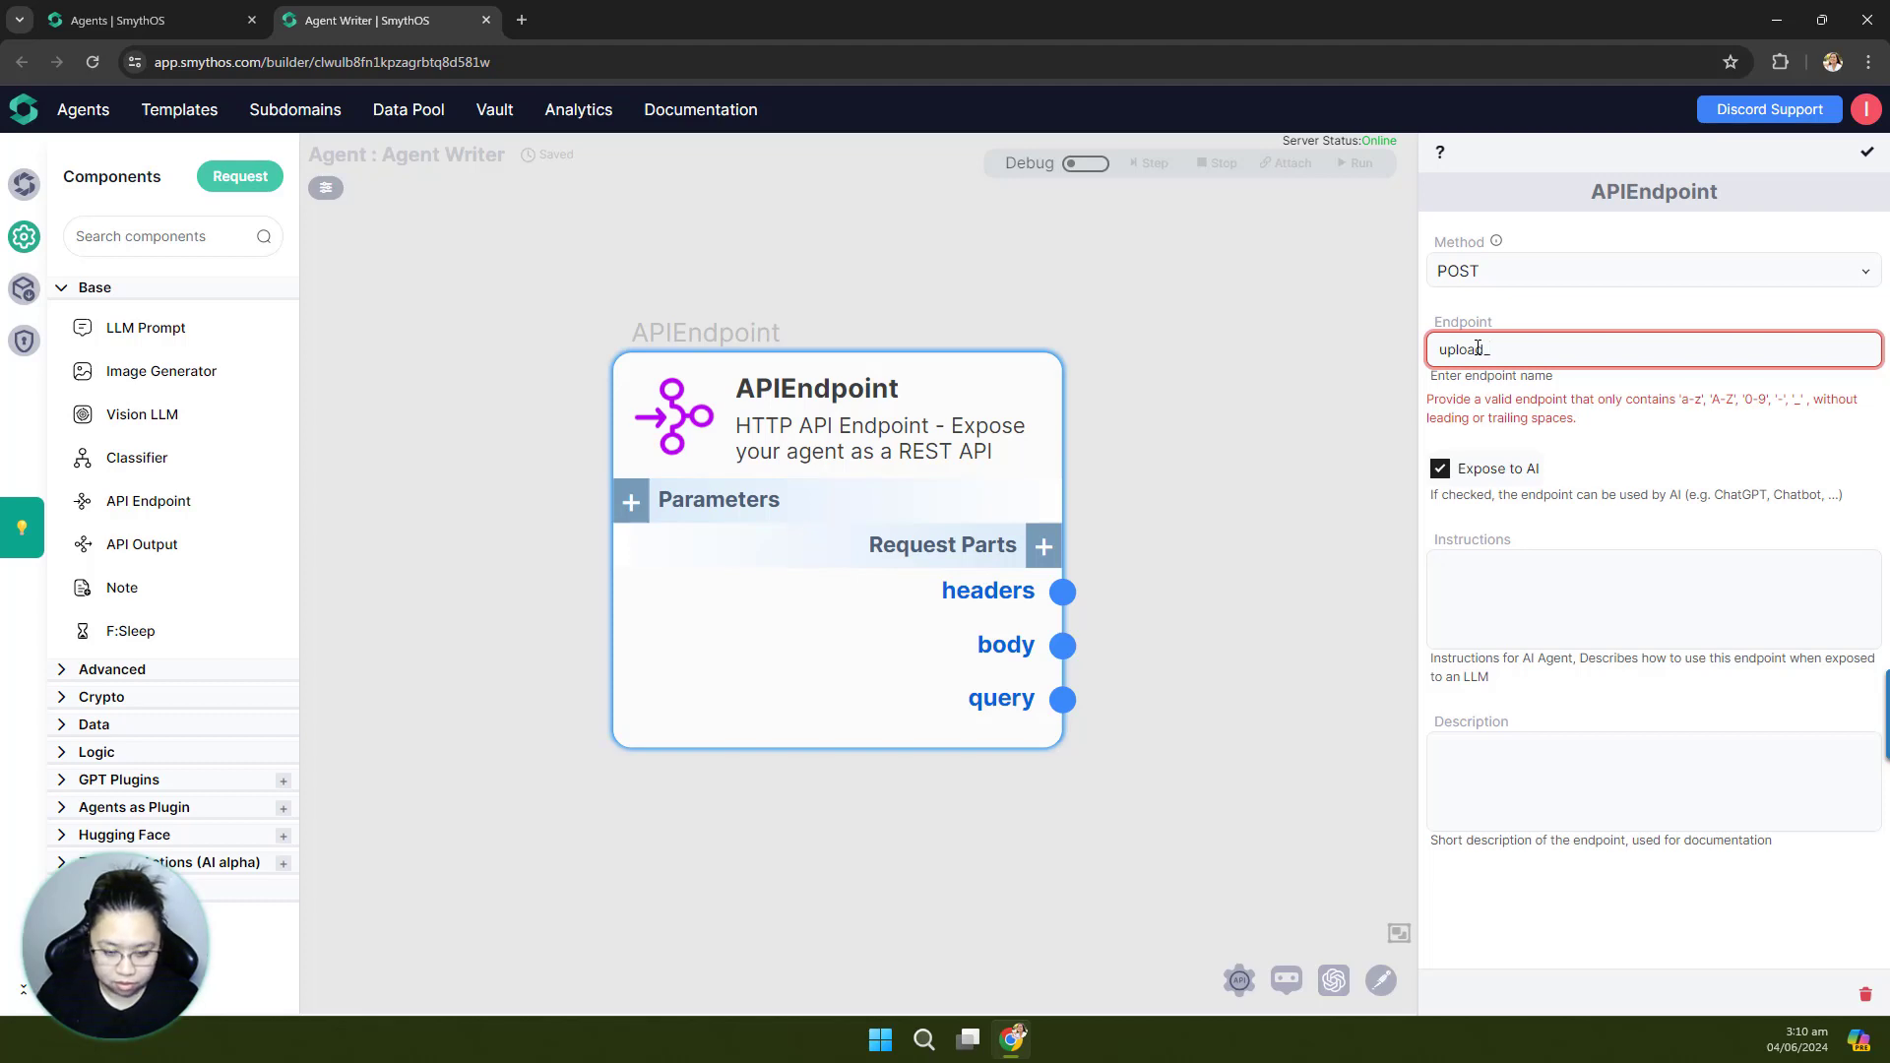
text(names)
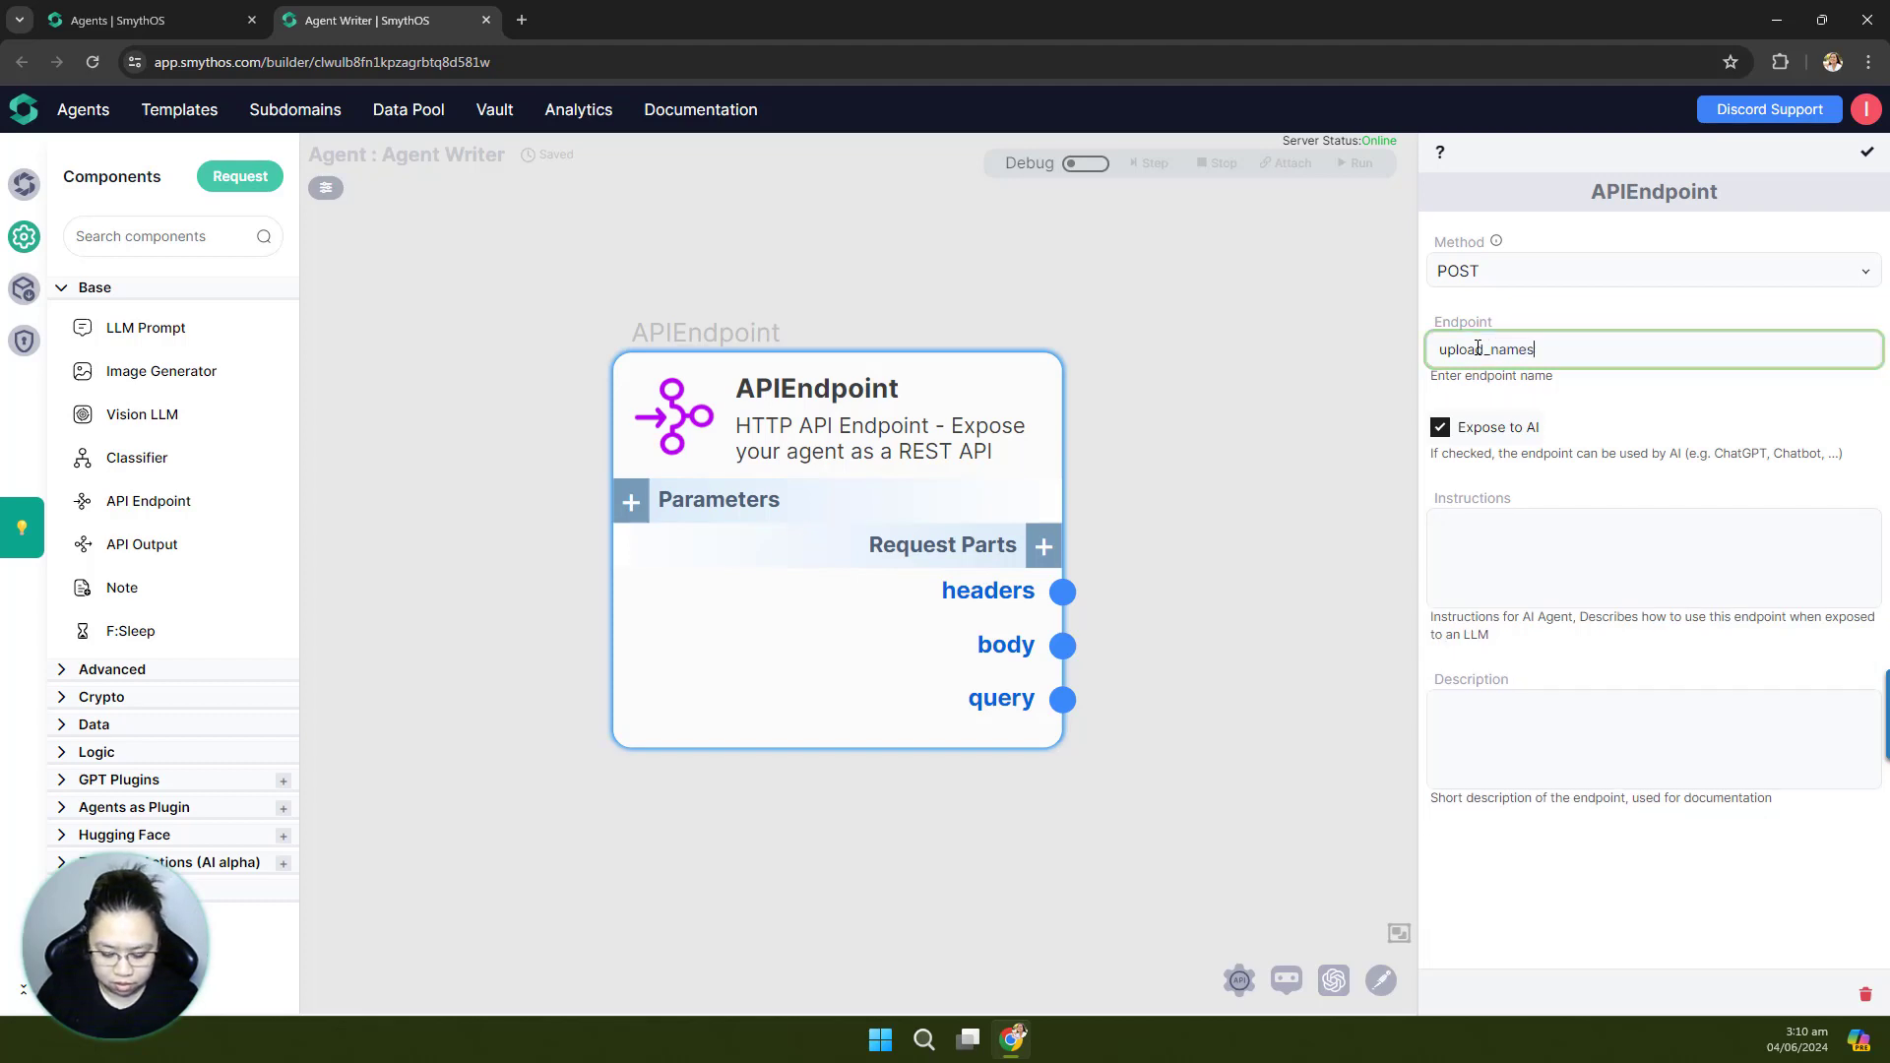
click(1545, 555)
text(T)
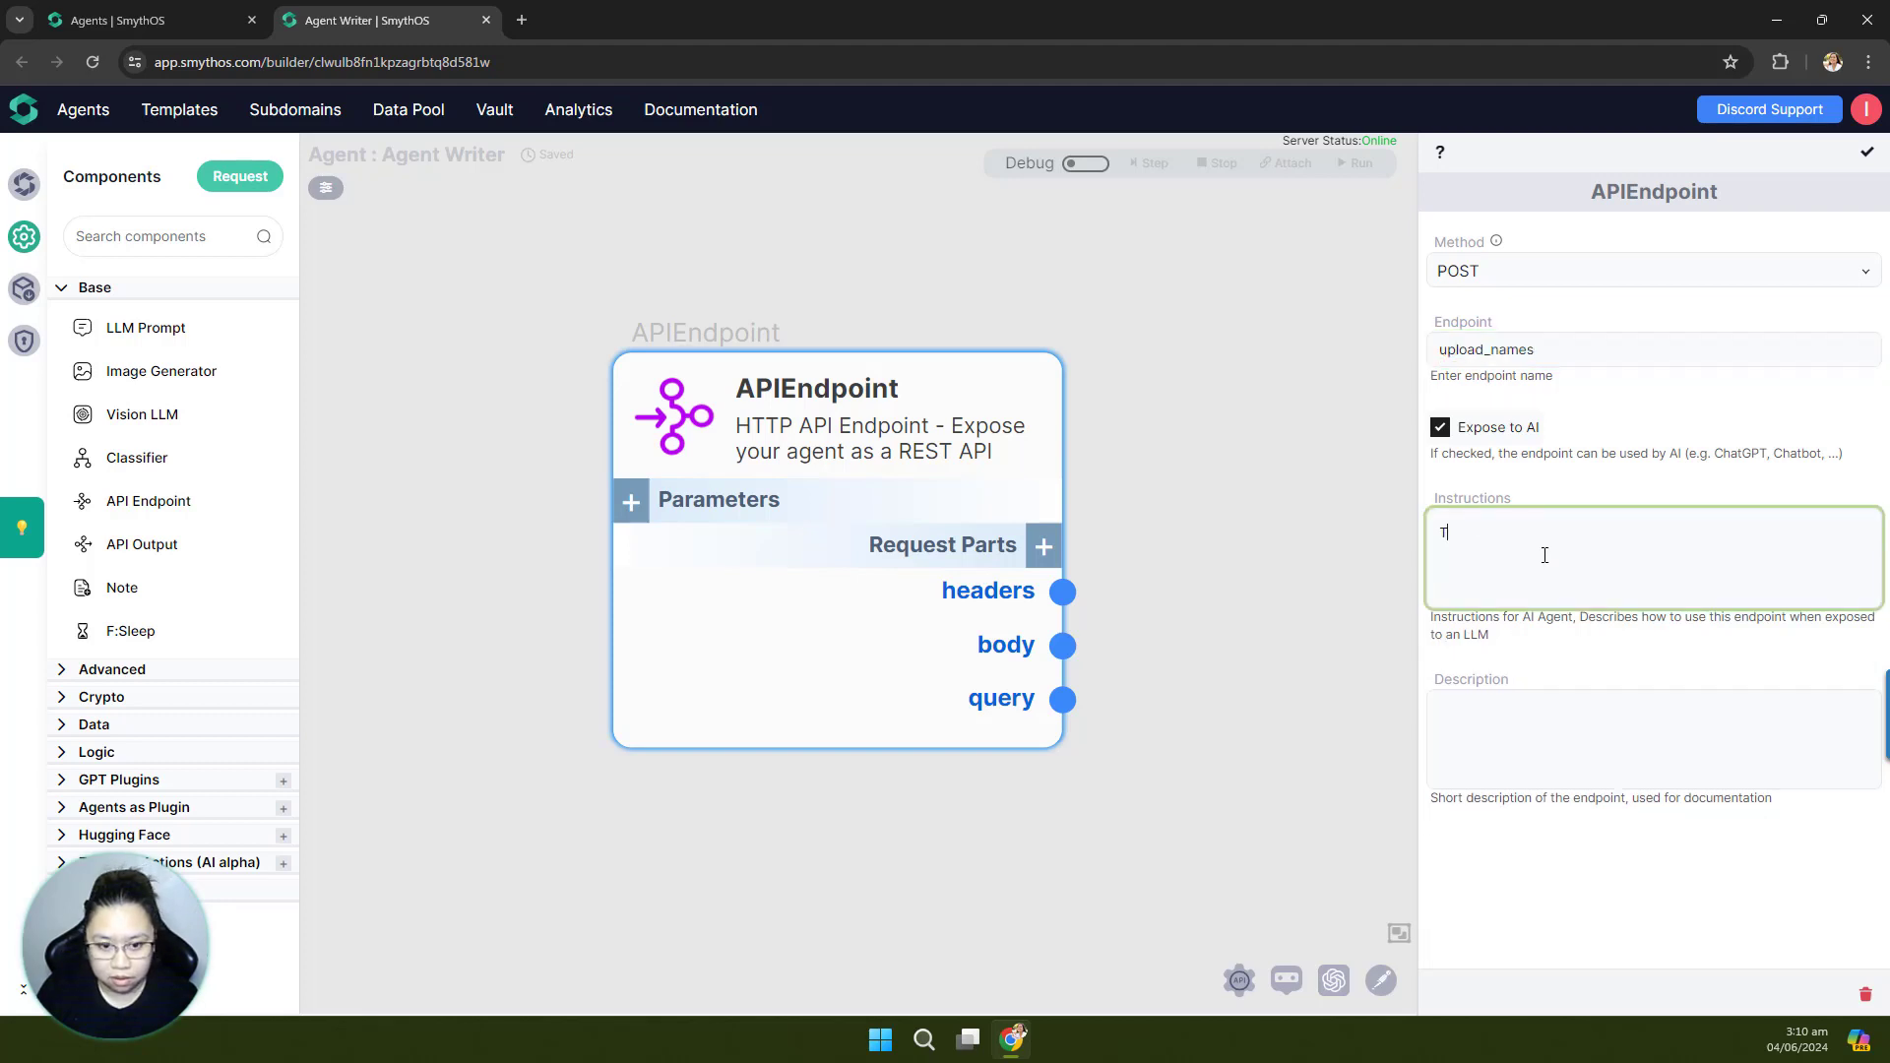
text(hi)
key(BackSpace)
key(BackSpace)
key(BackSpace)
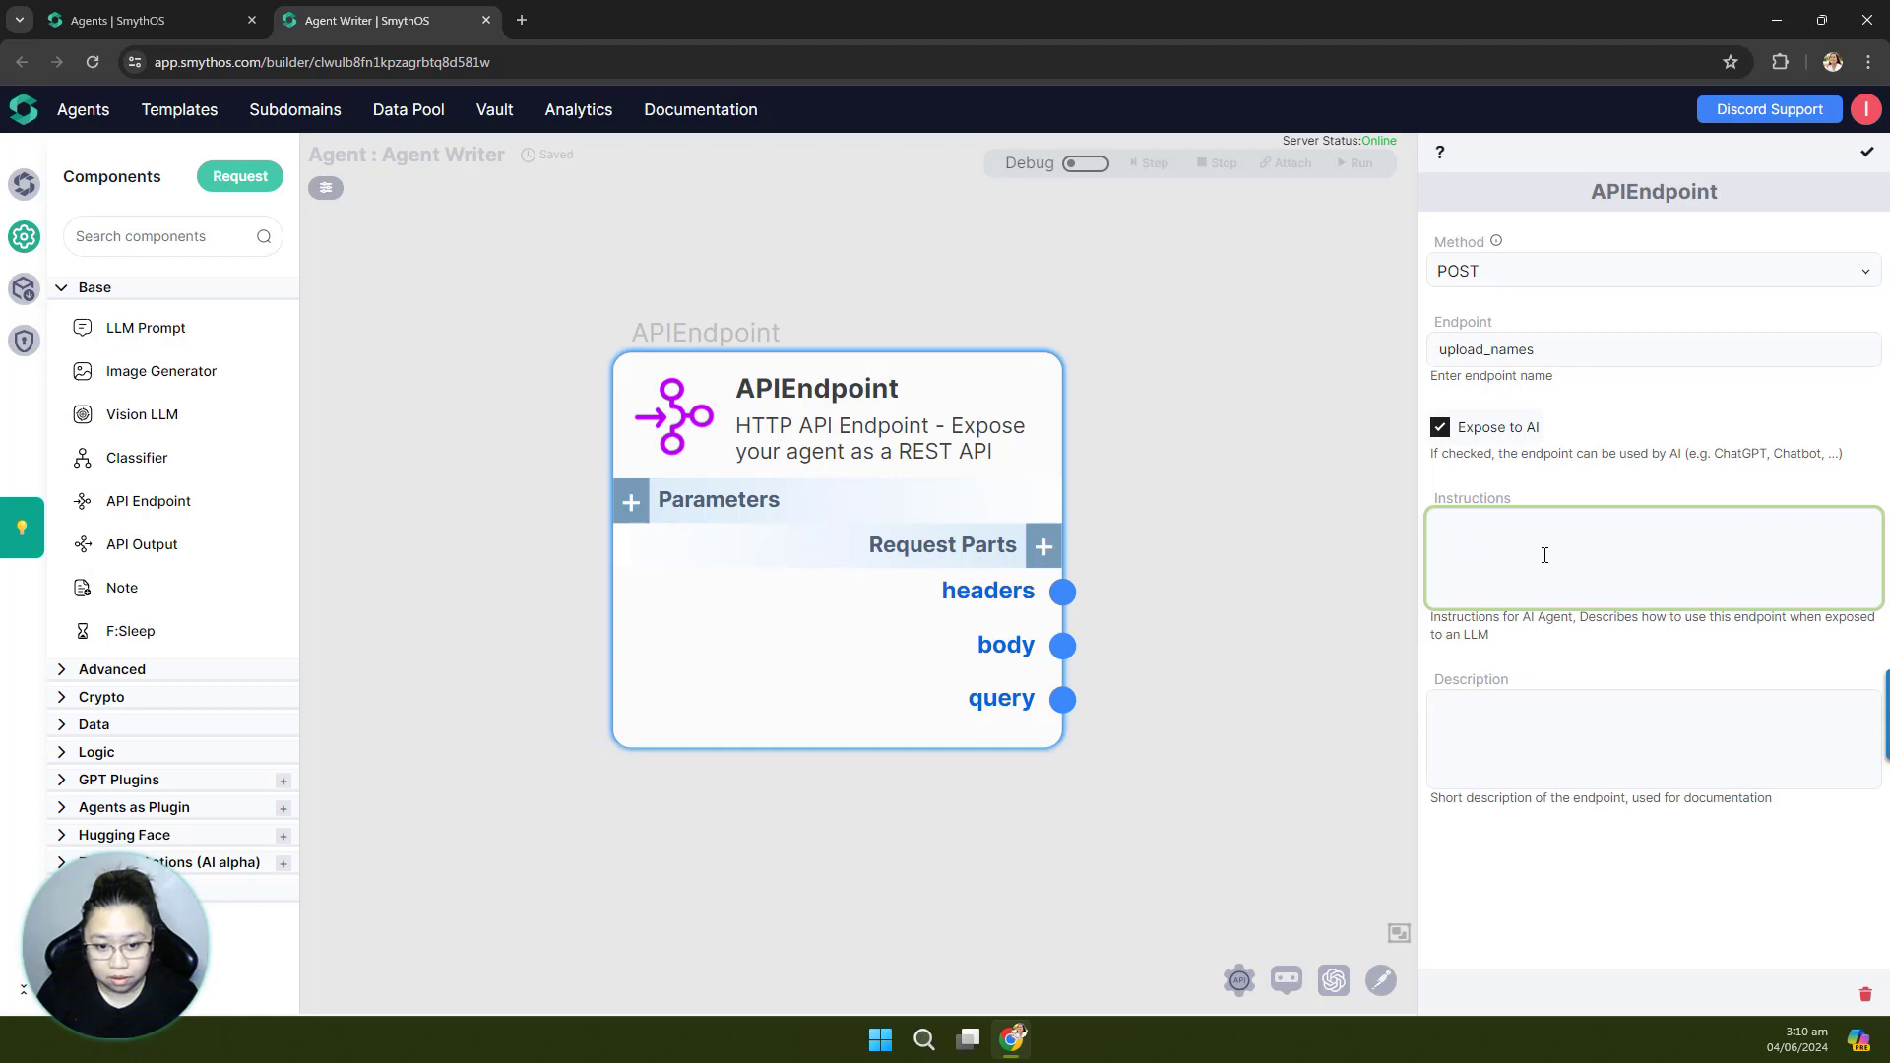
Step: Set the upload_names endpoint's instructions to "Uploads names to contacts database" and close its settings
text(Uploads)
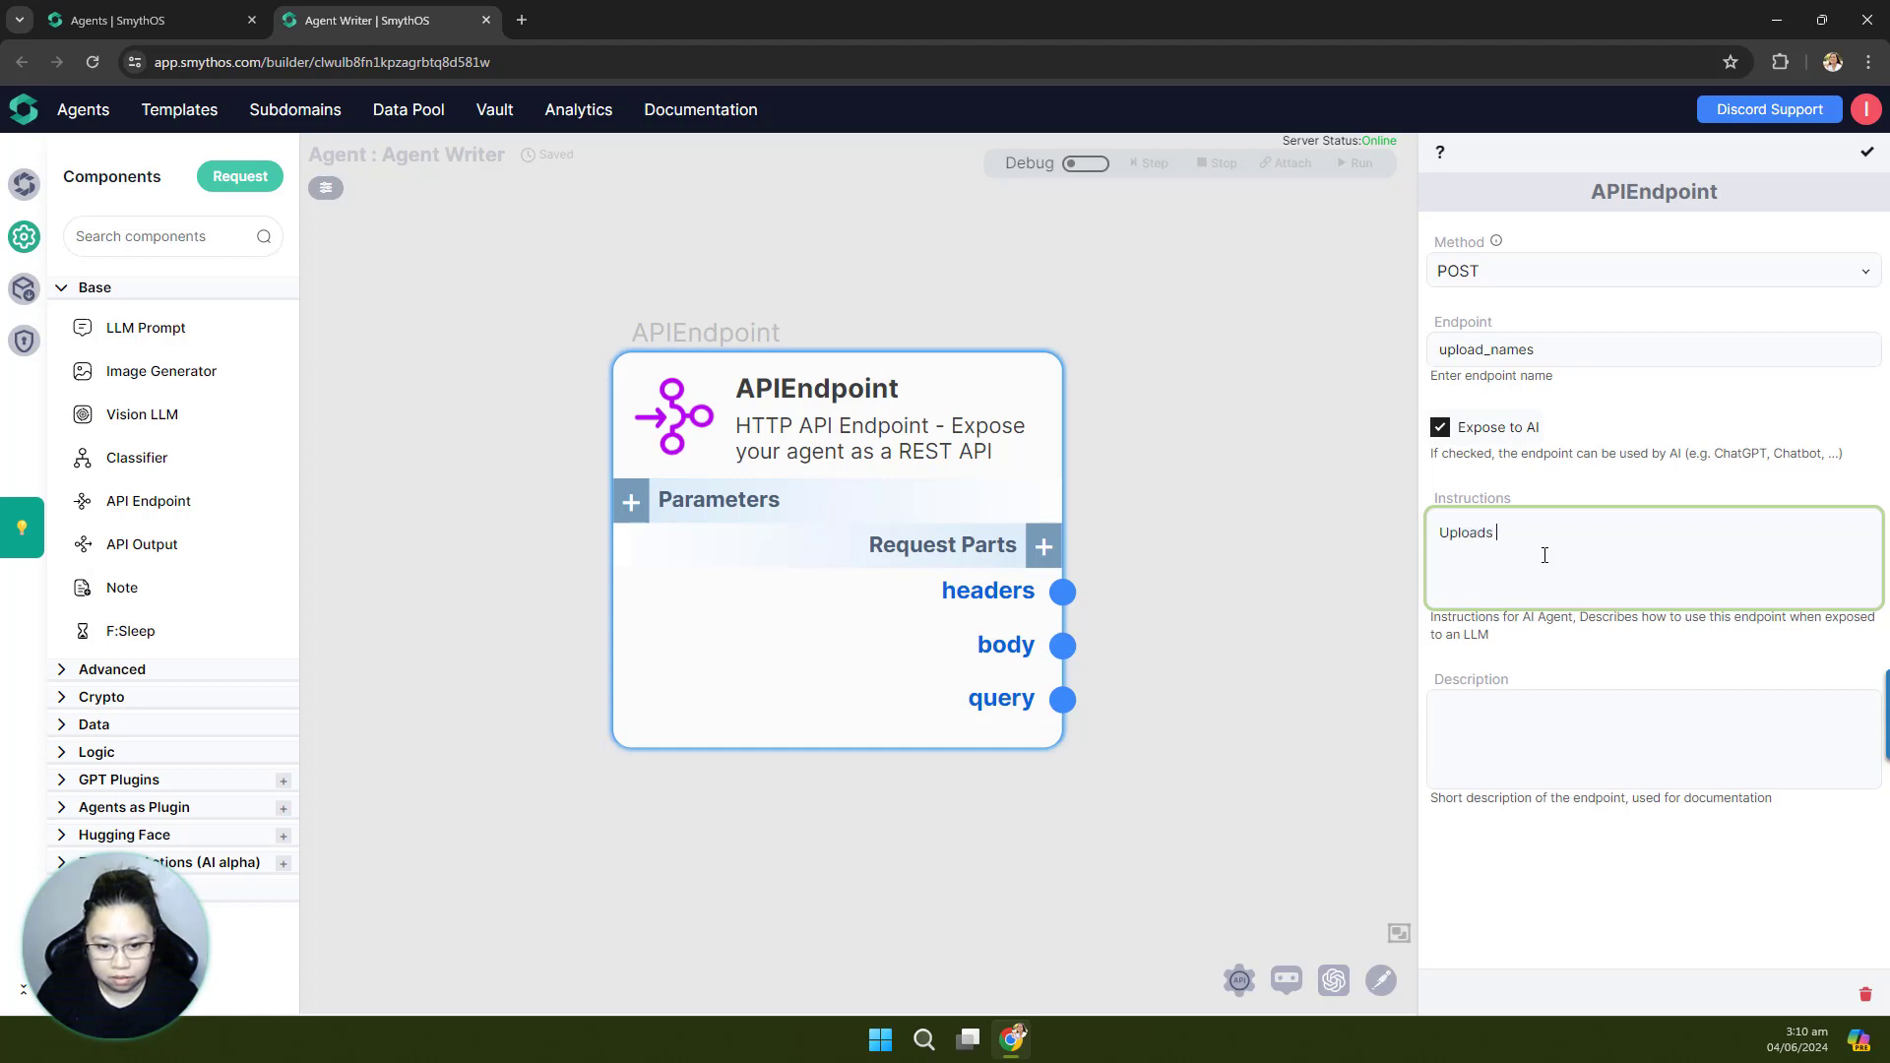
text( names)
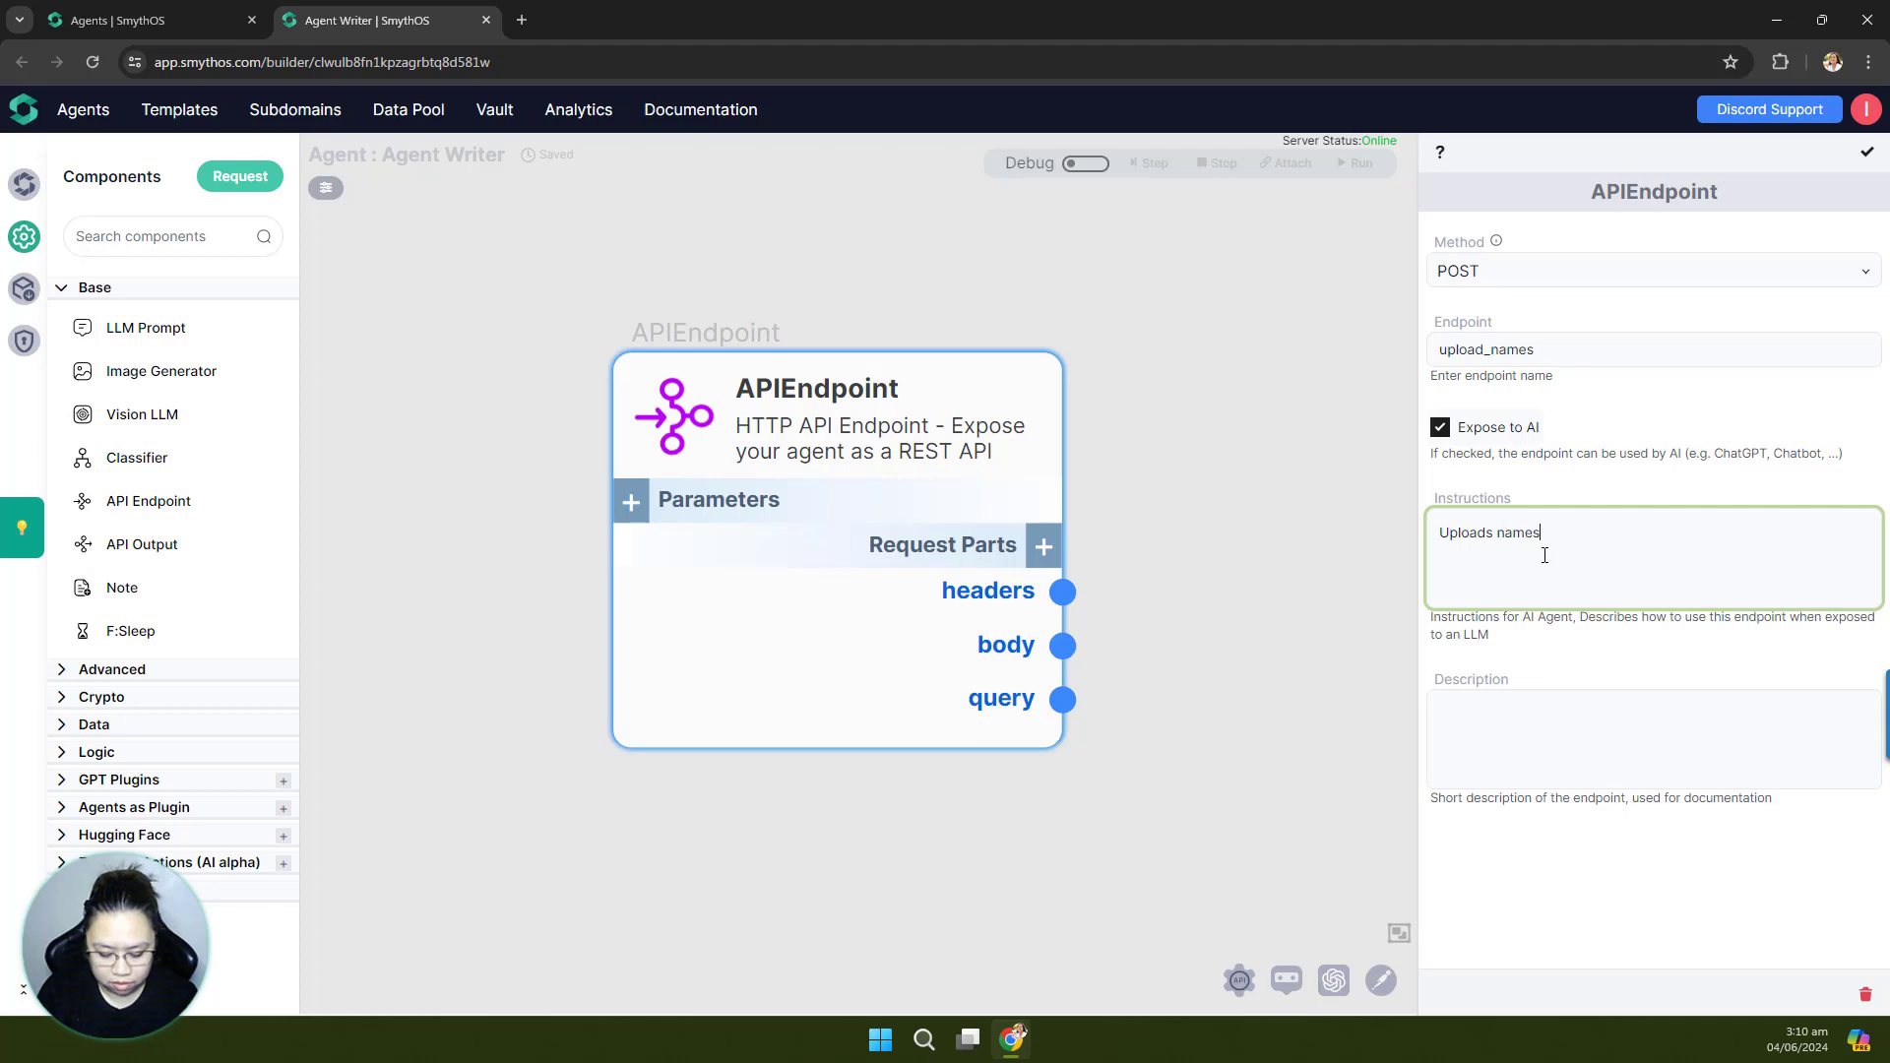
text( to contacts)
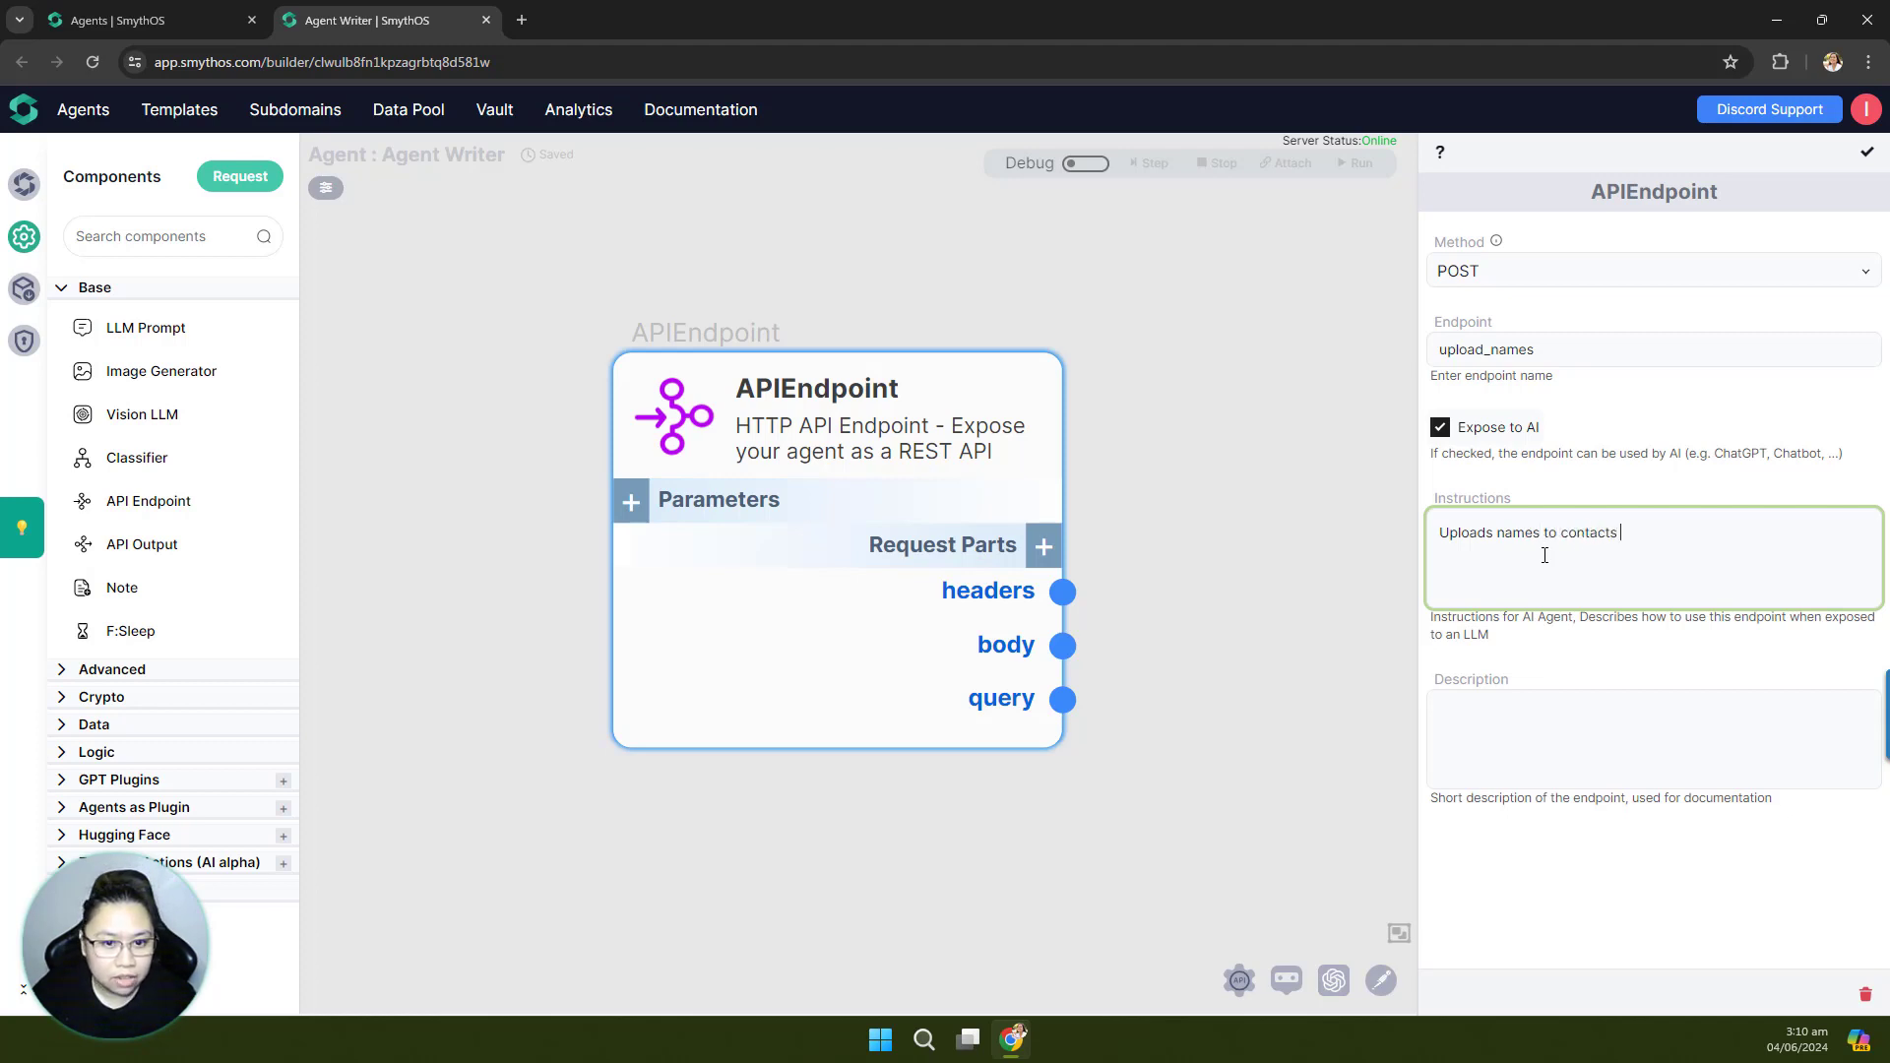
text( database)
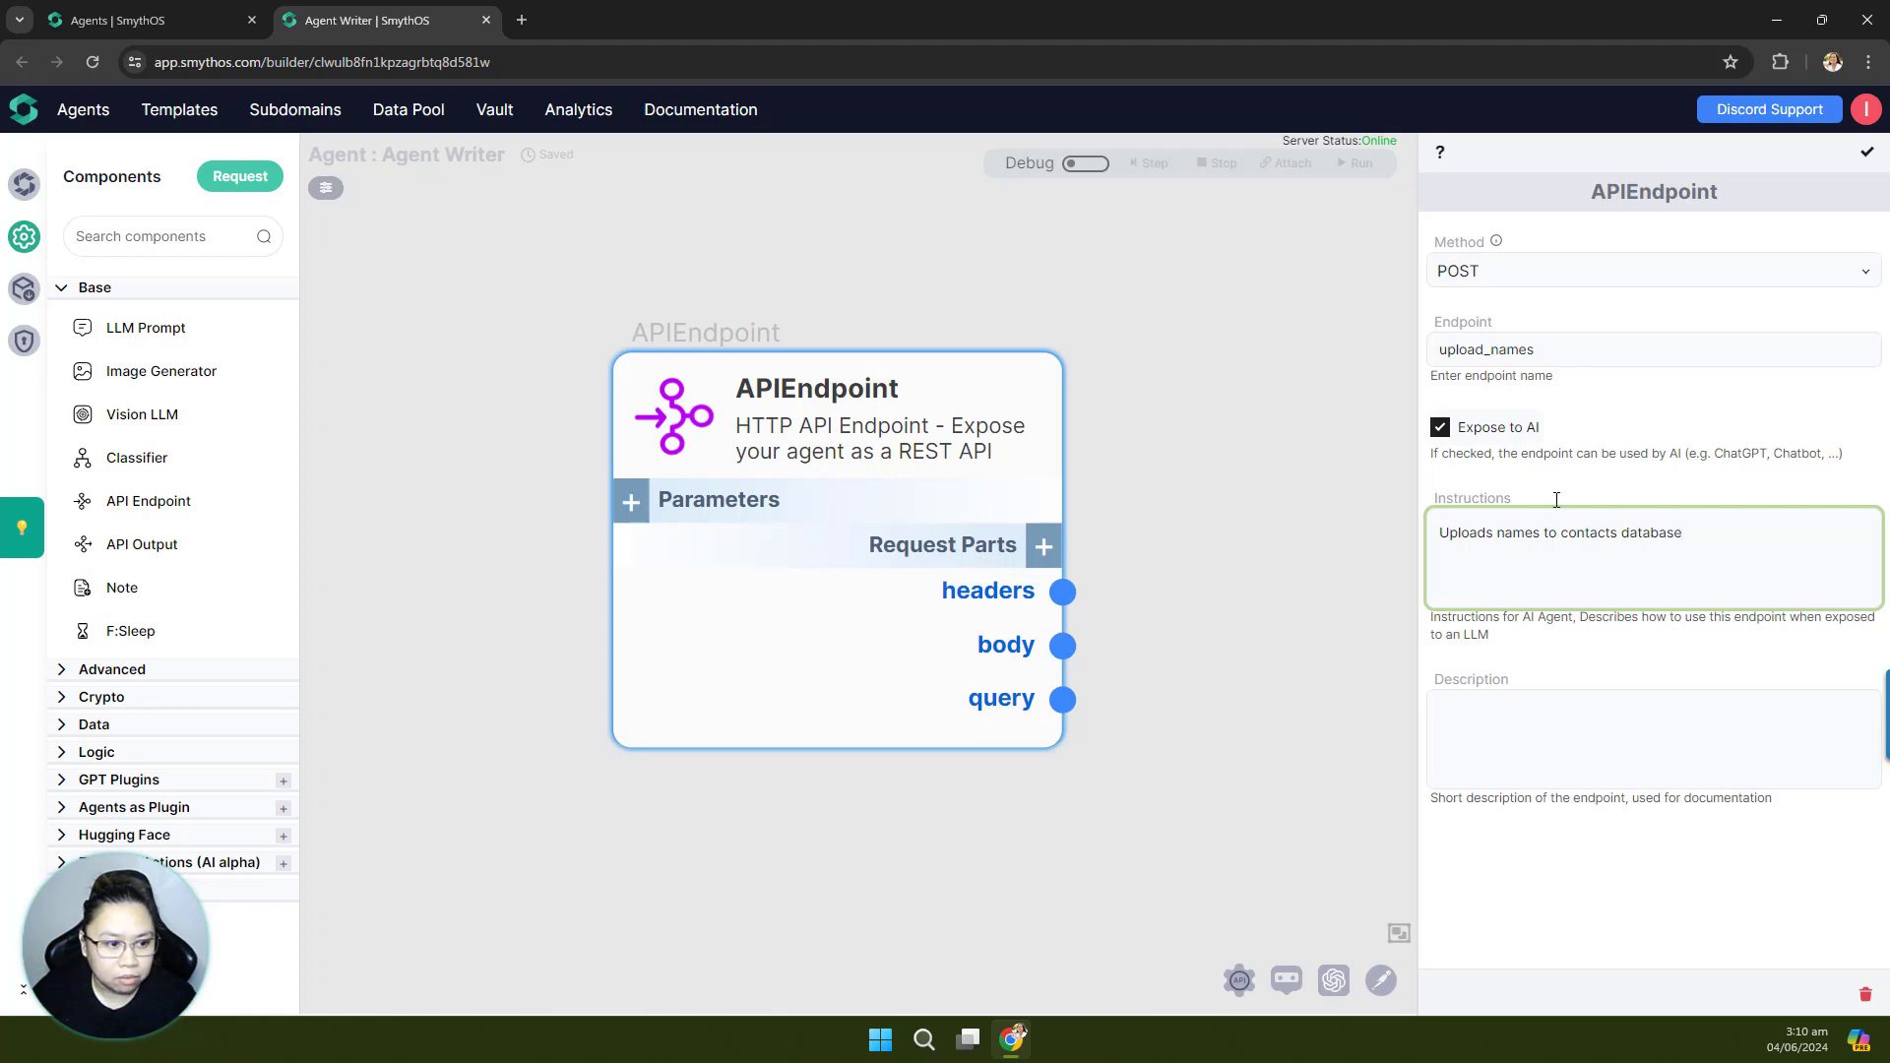
click(1867, 151)
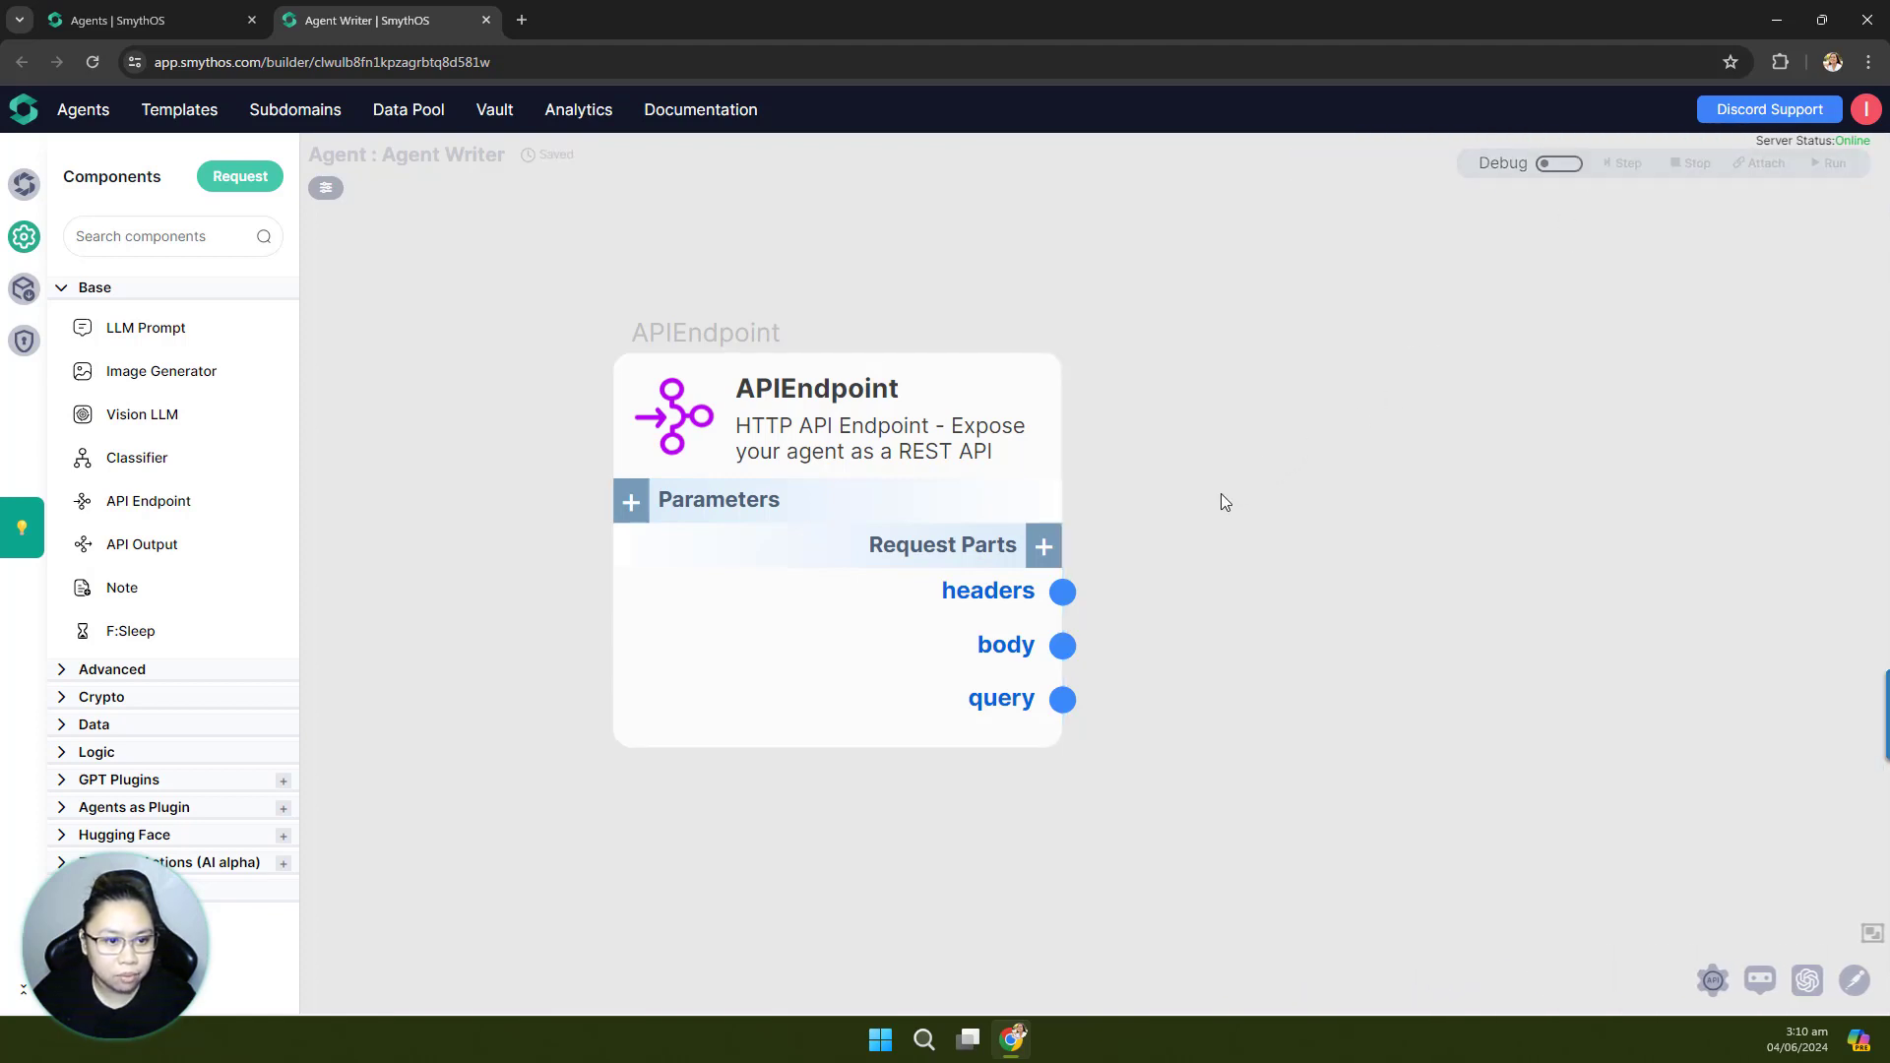
drag(1221, 493, 1246, 429)
click(1563, 164)
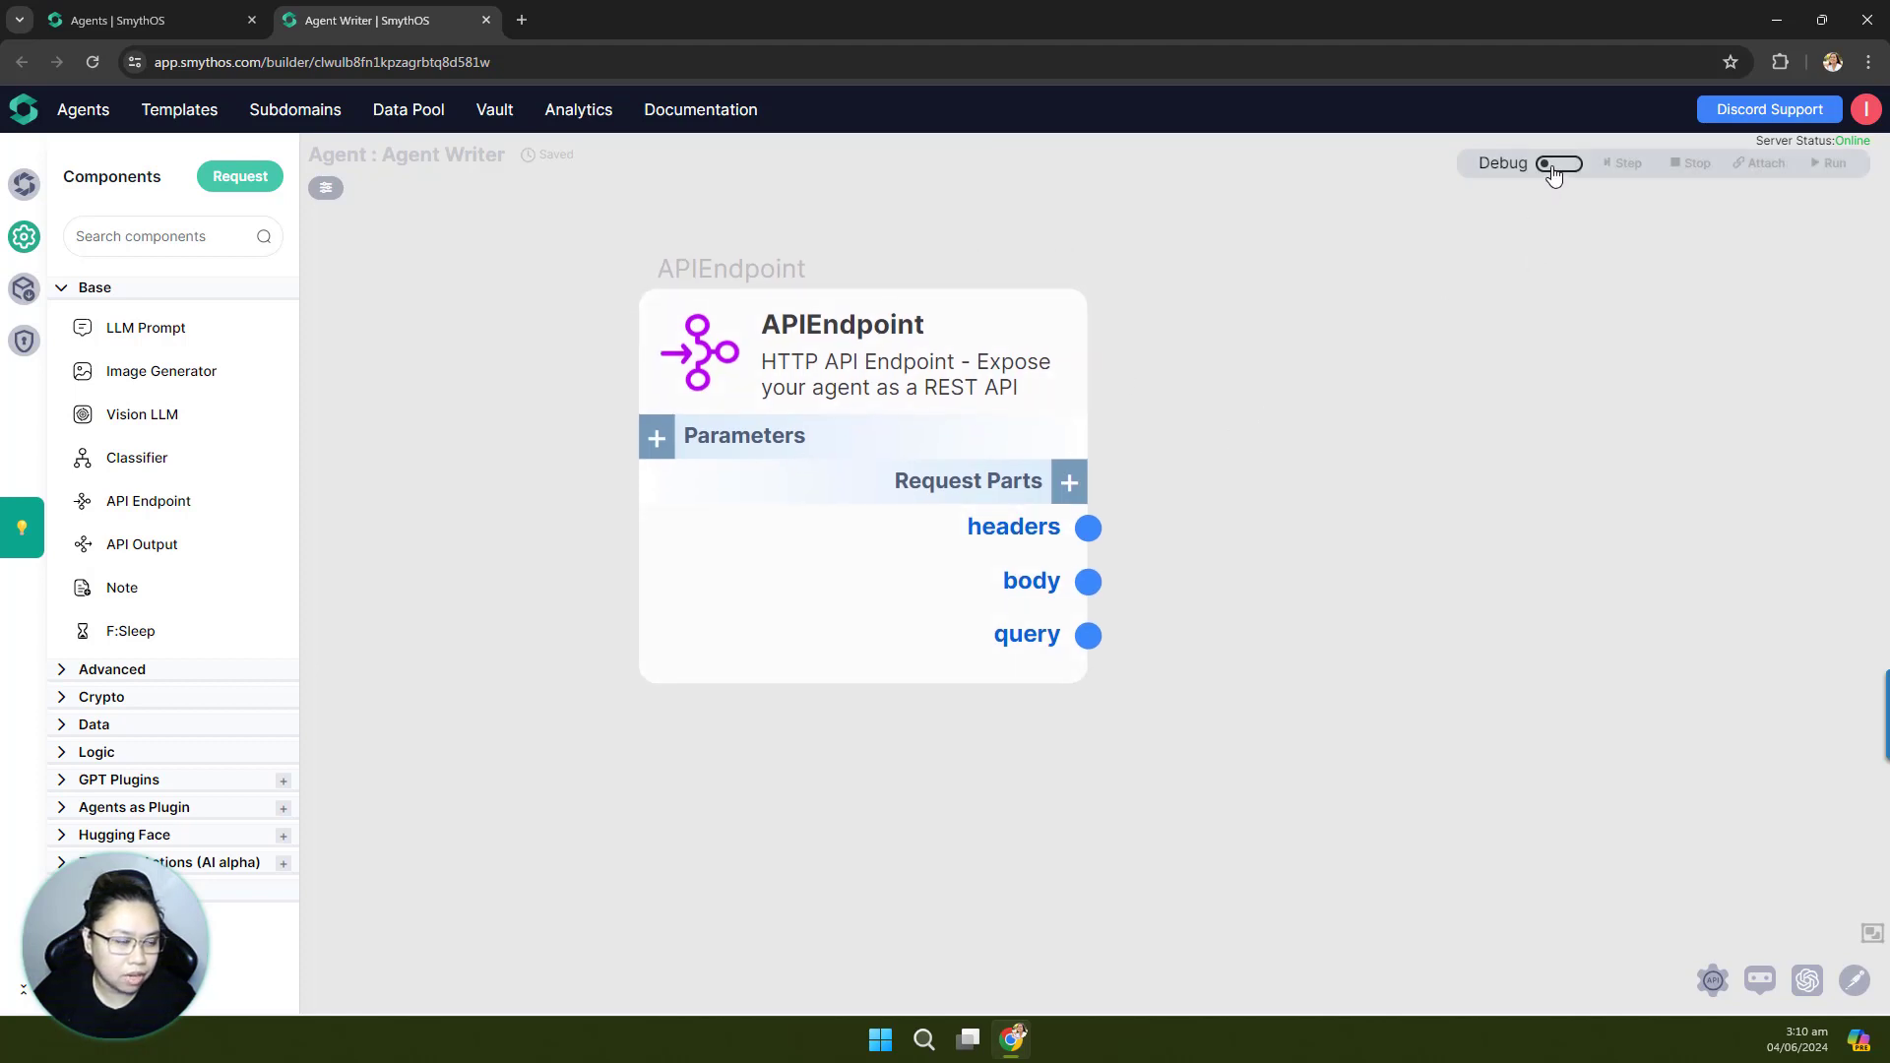
click(1565, 165)
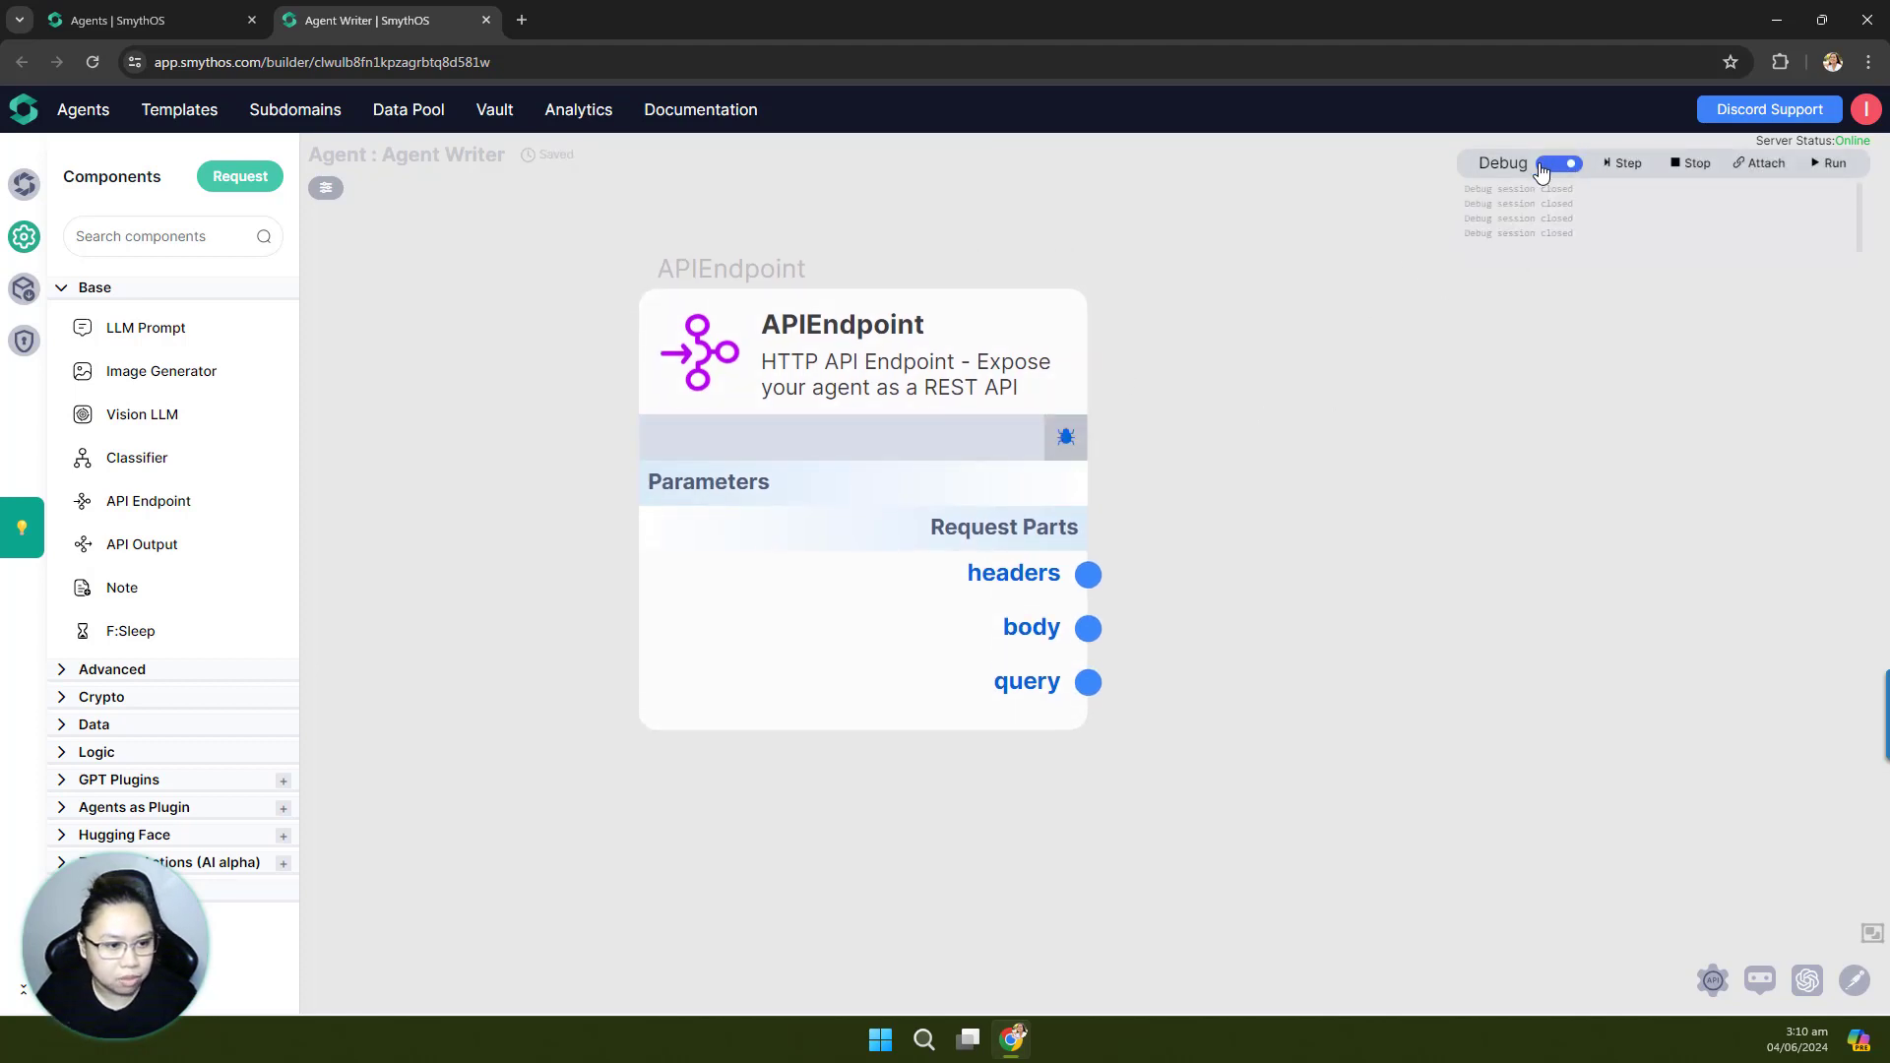
drag(1249, 440, 1246, 481)
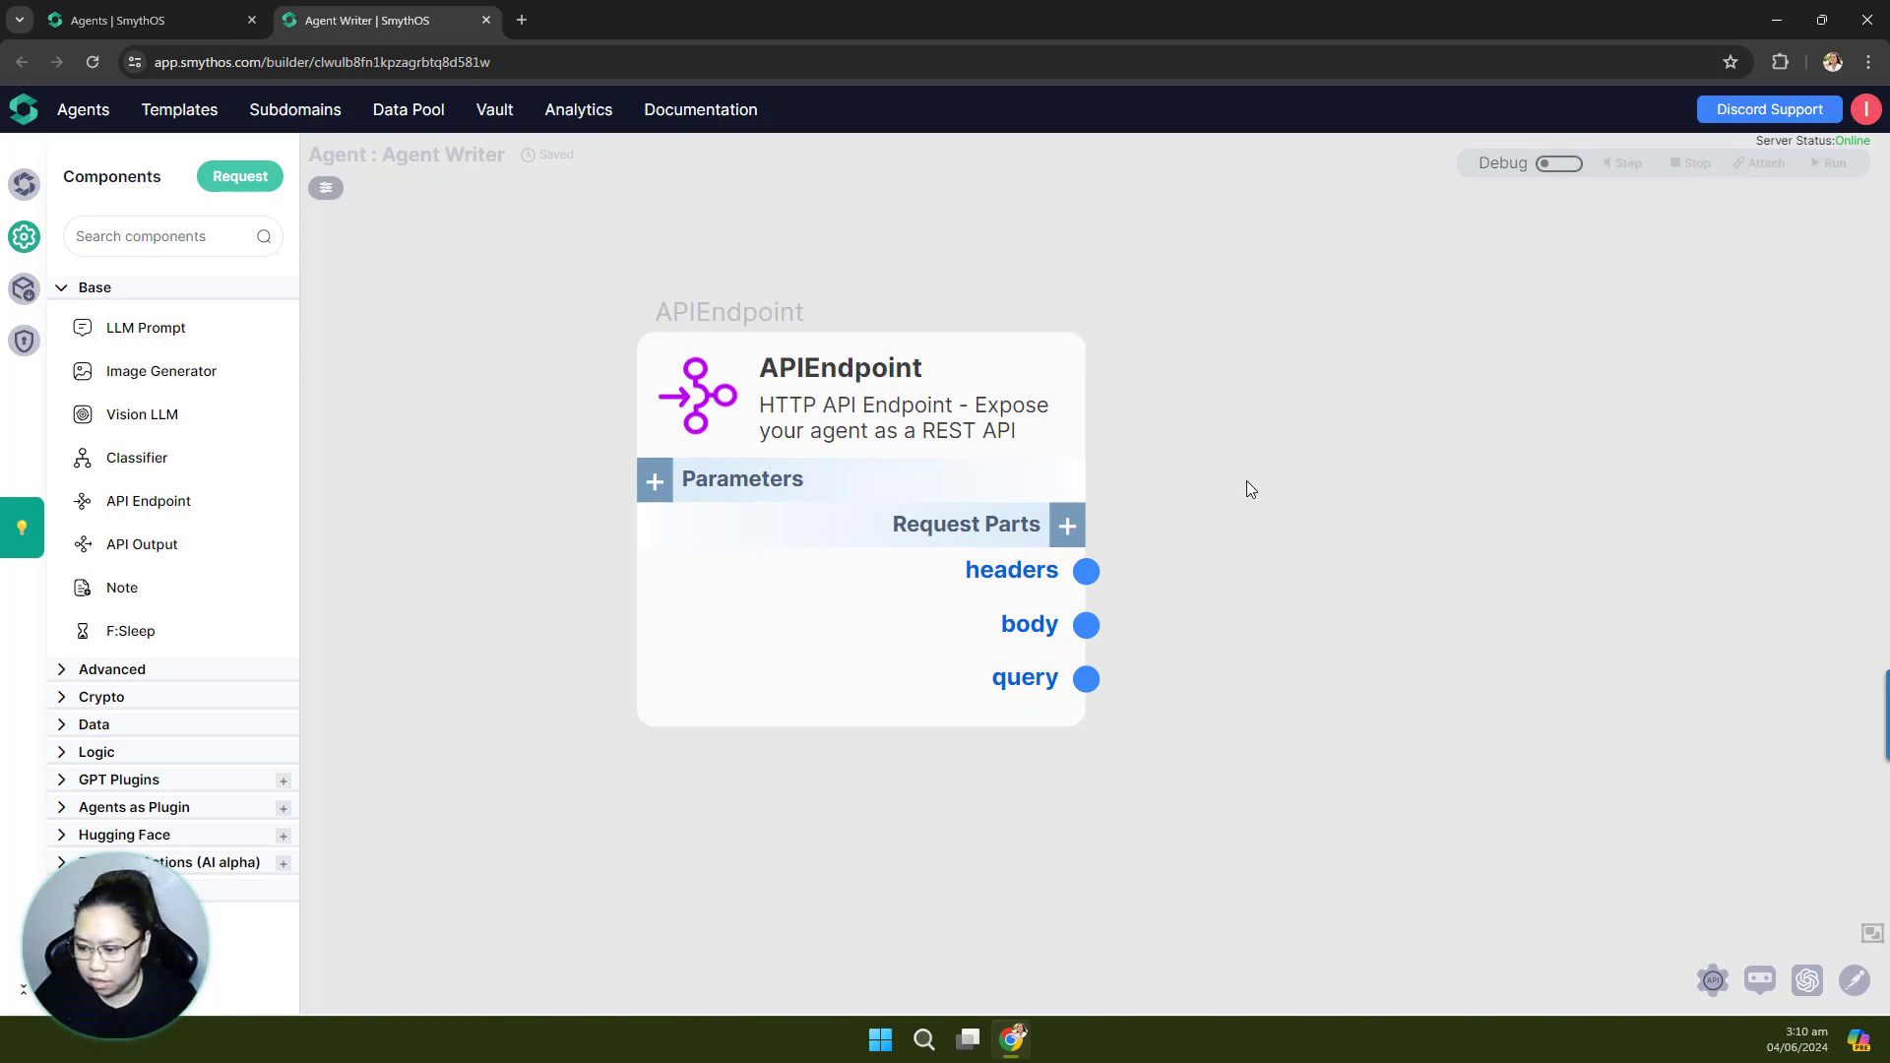
Step: Add an input parameter named json_array with type Array to the APIEndpoint and save it
drag(1247, 490, 1187, 417)
click(599, 426)
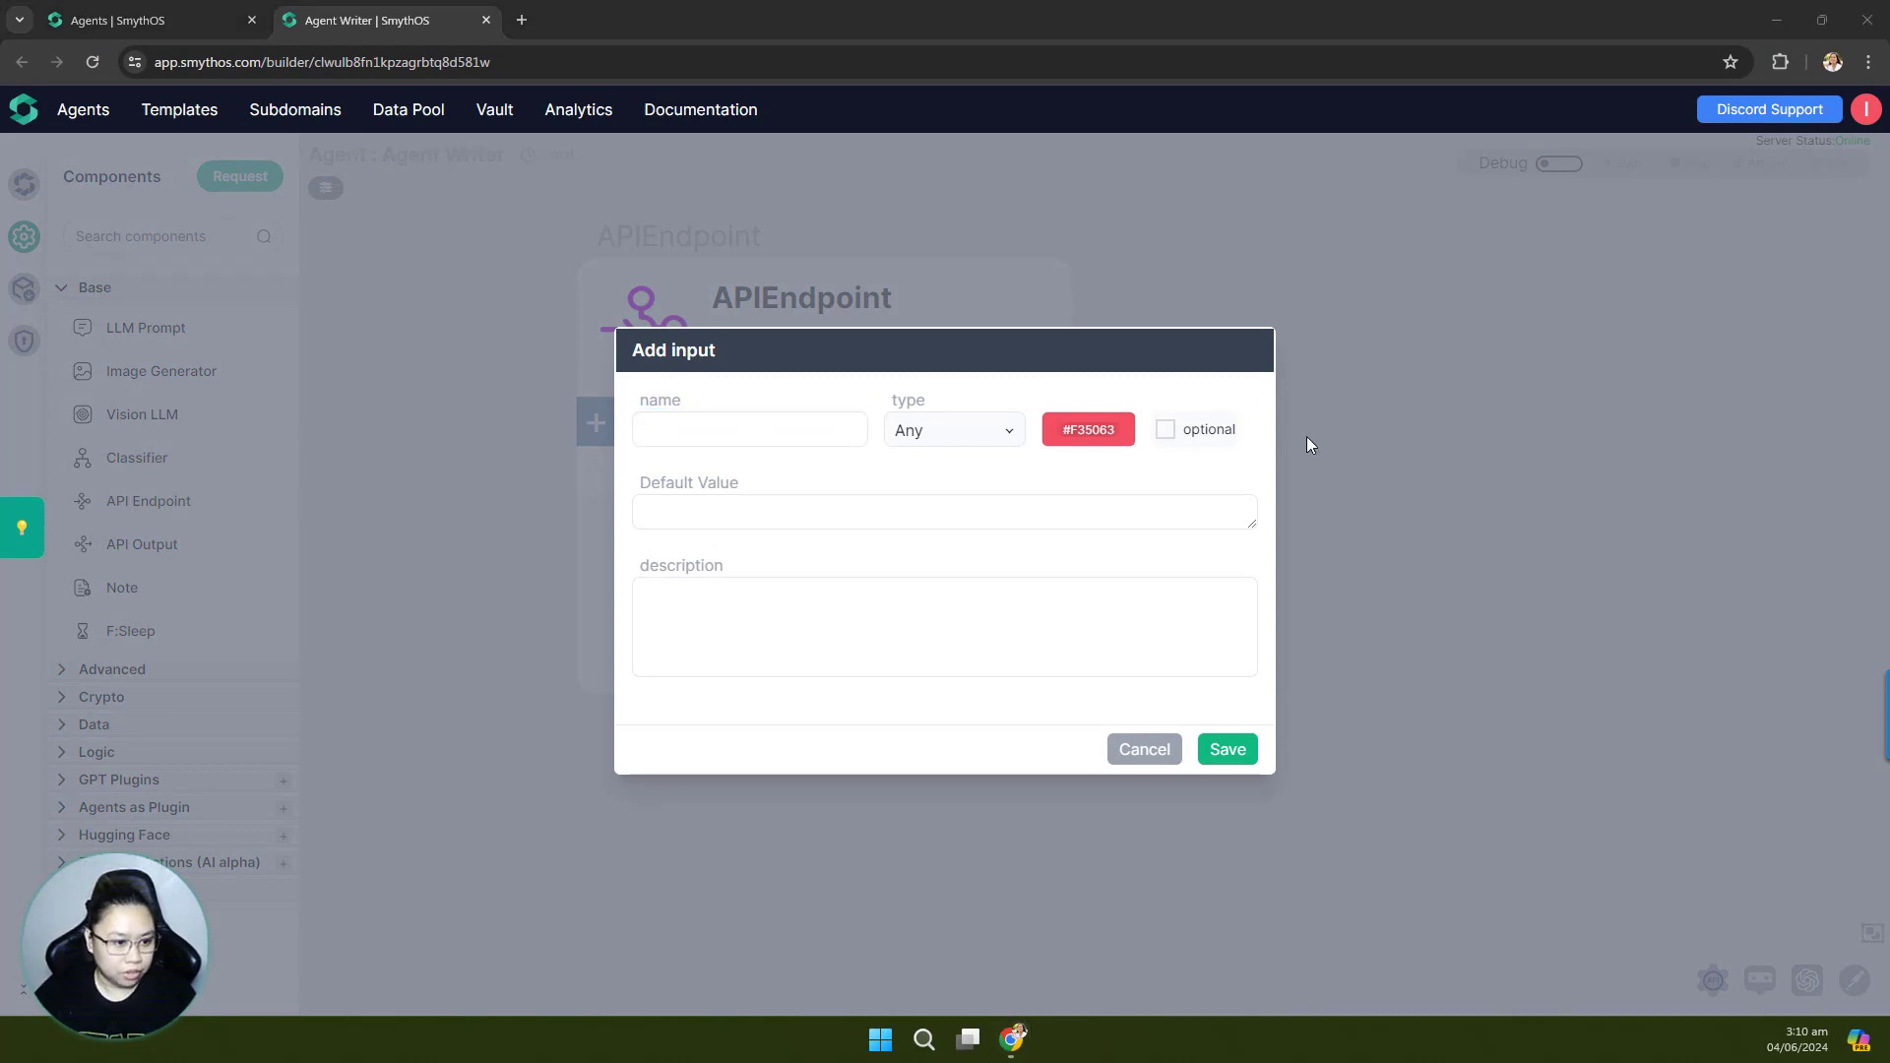
click(677, 429)
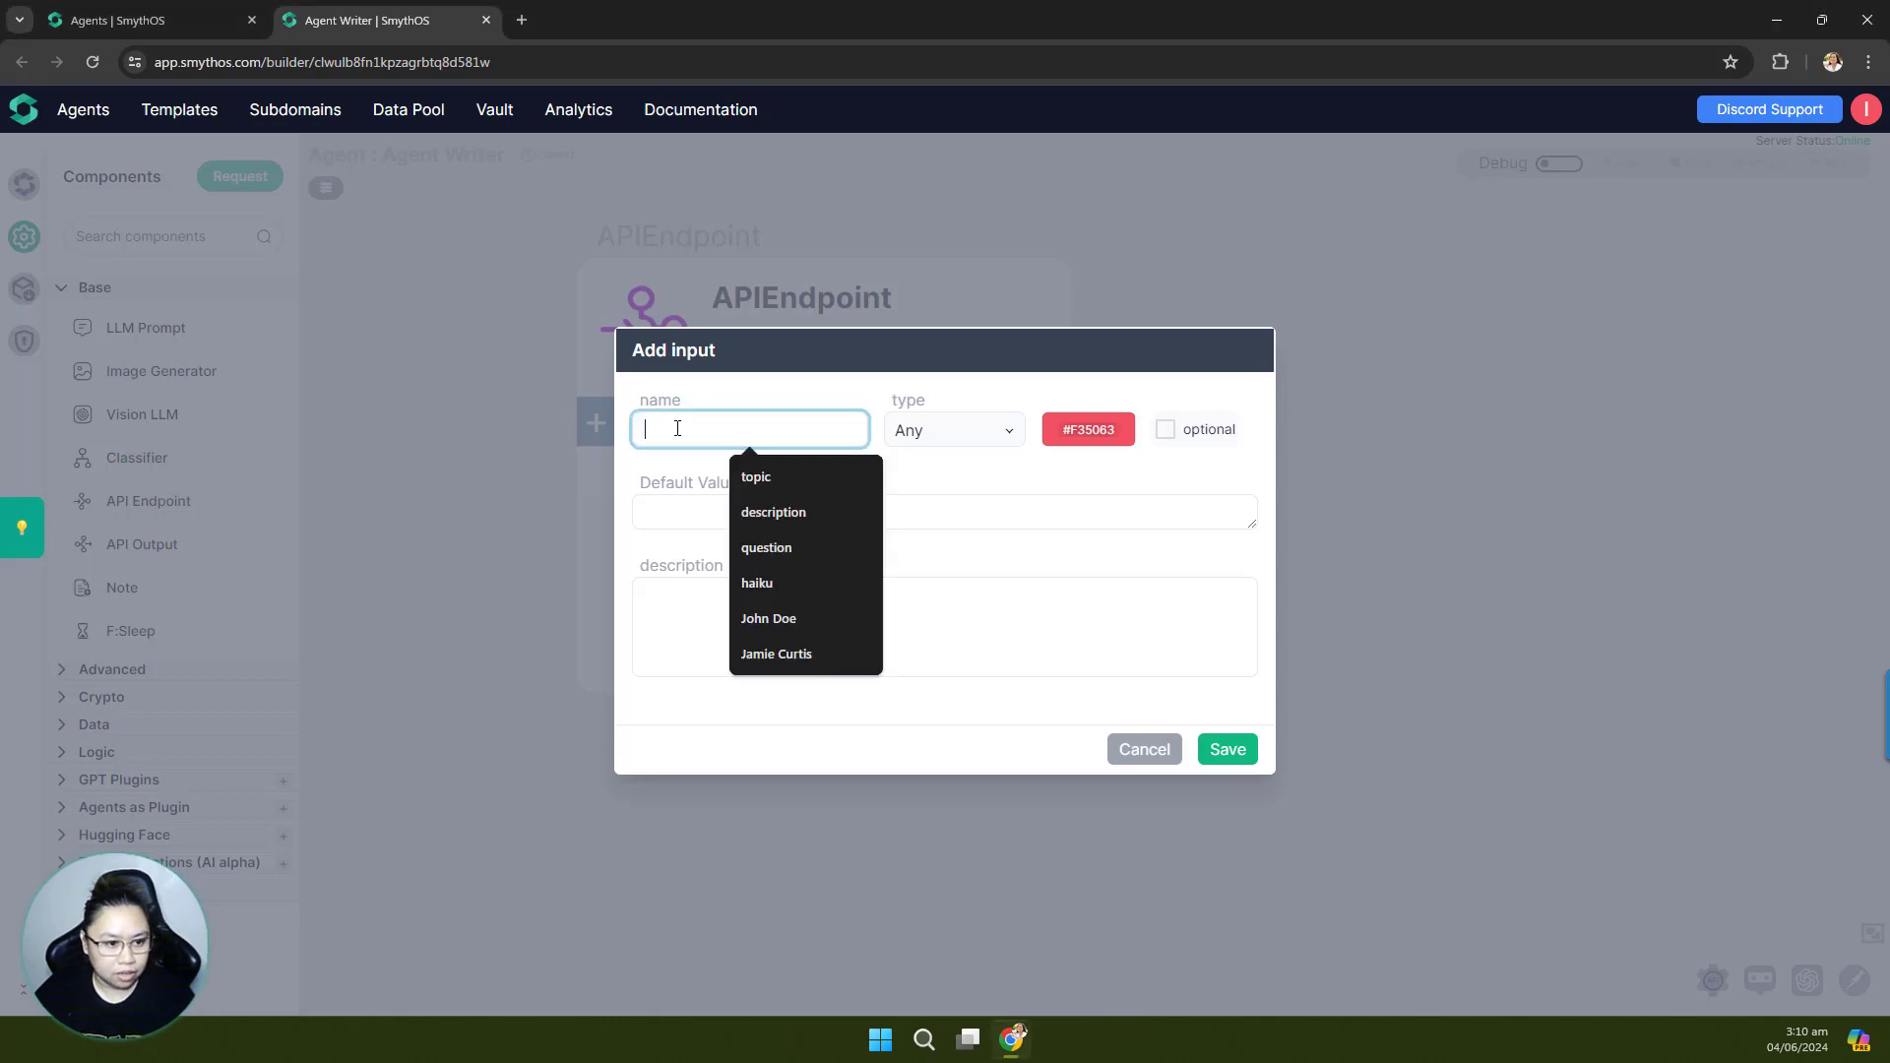
text(json)
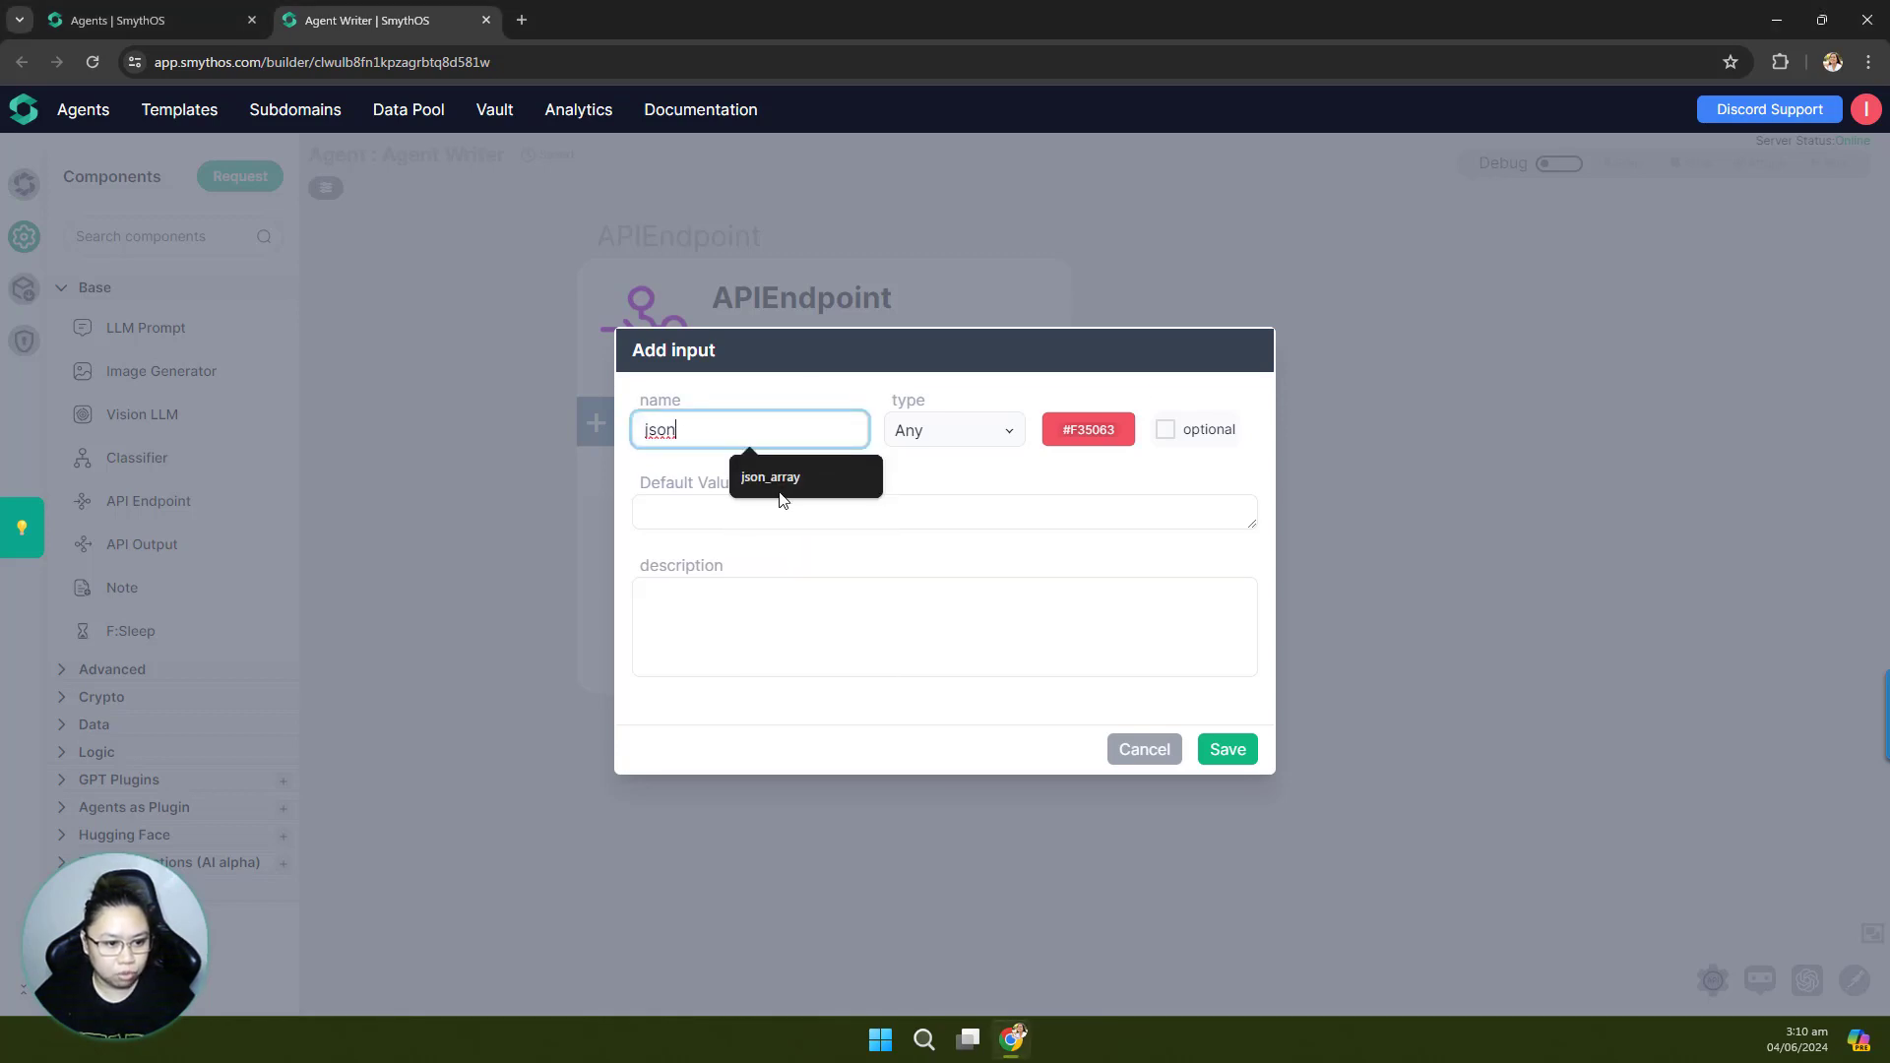
click(780, 486)
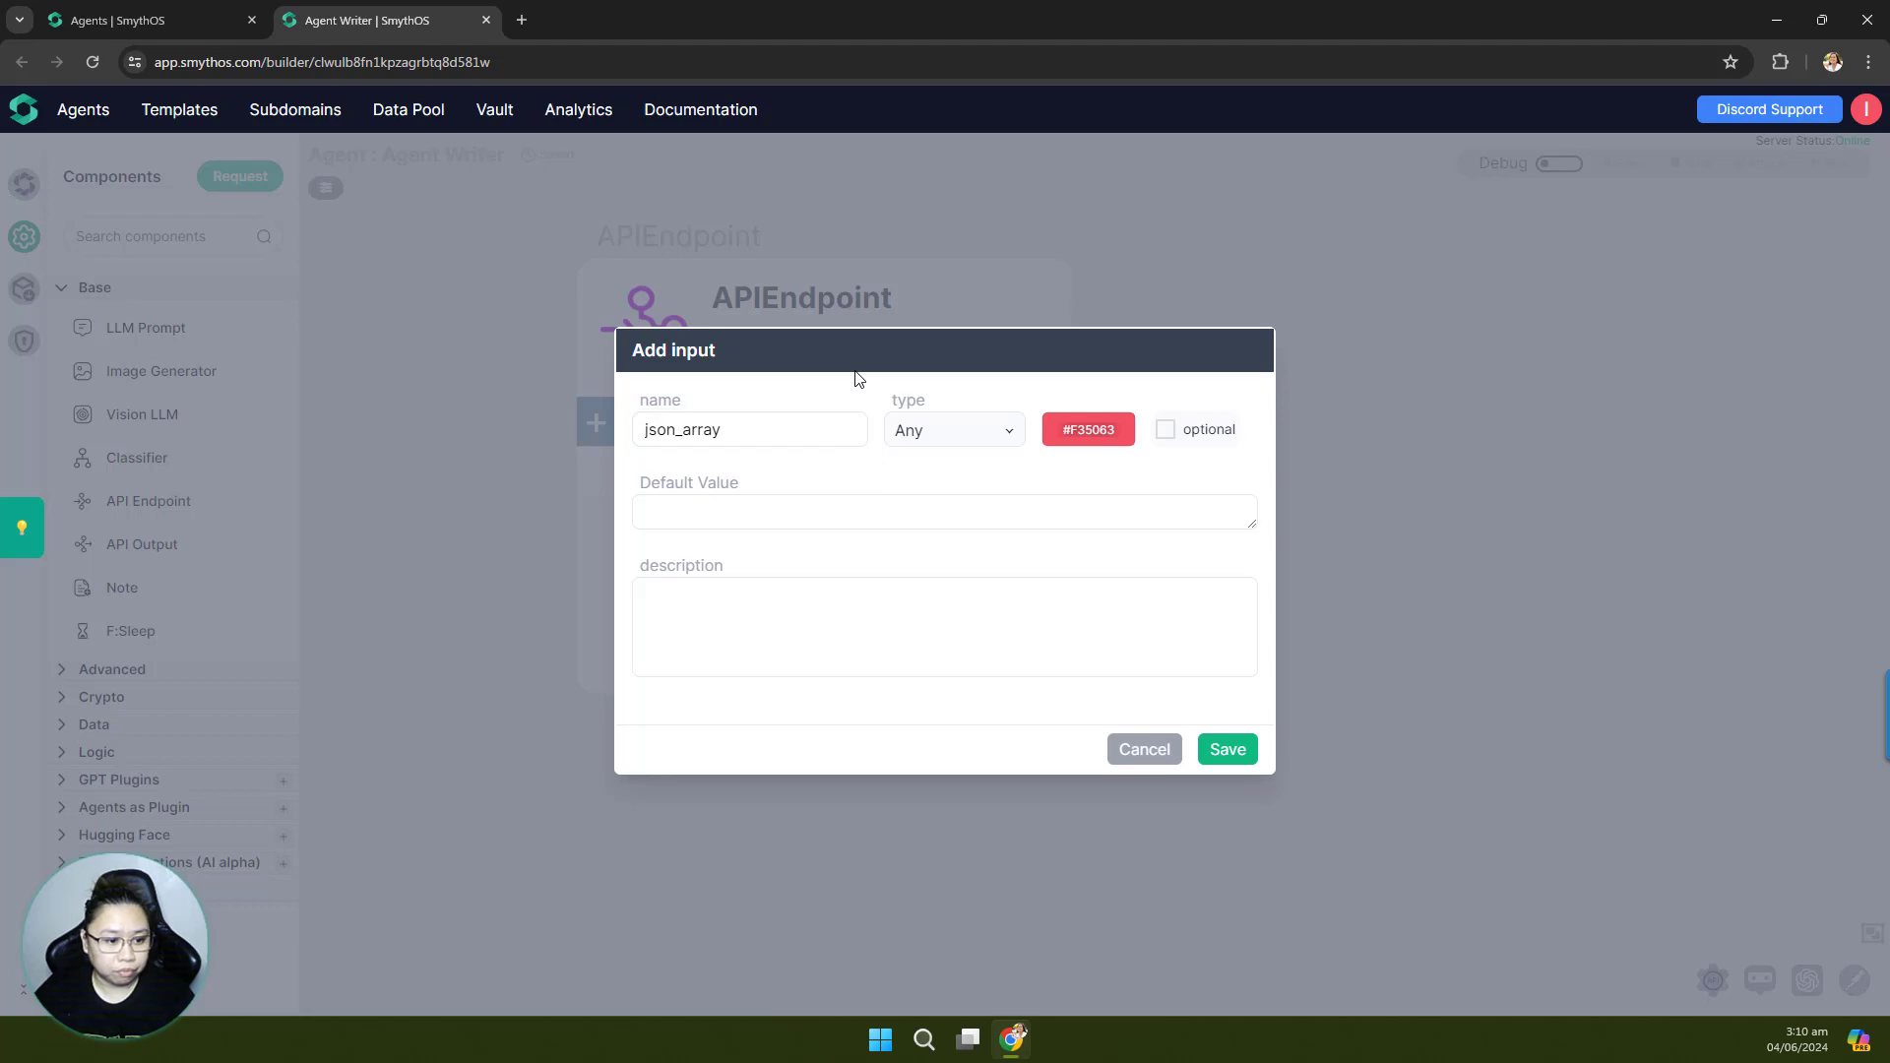
click(1006, 438)
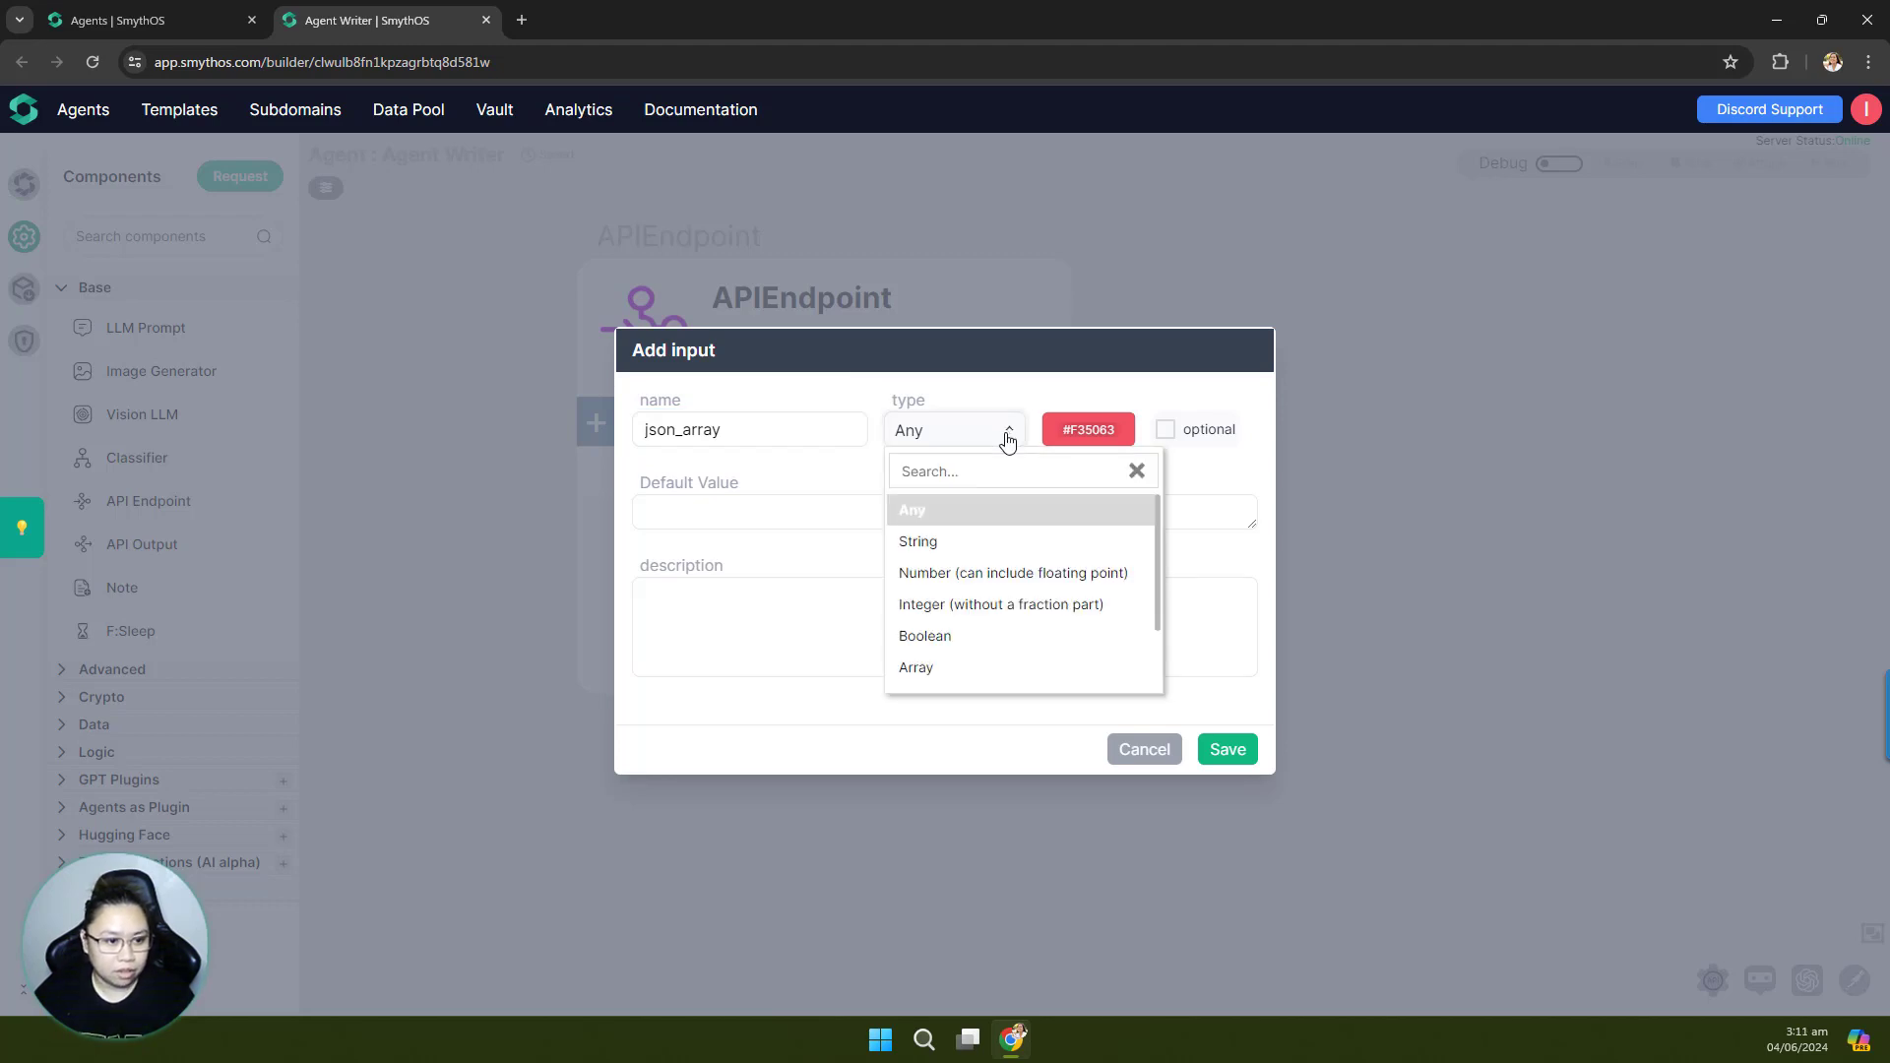
scroll(960, 583, down, 2)
click(960, 587)
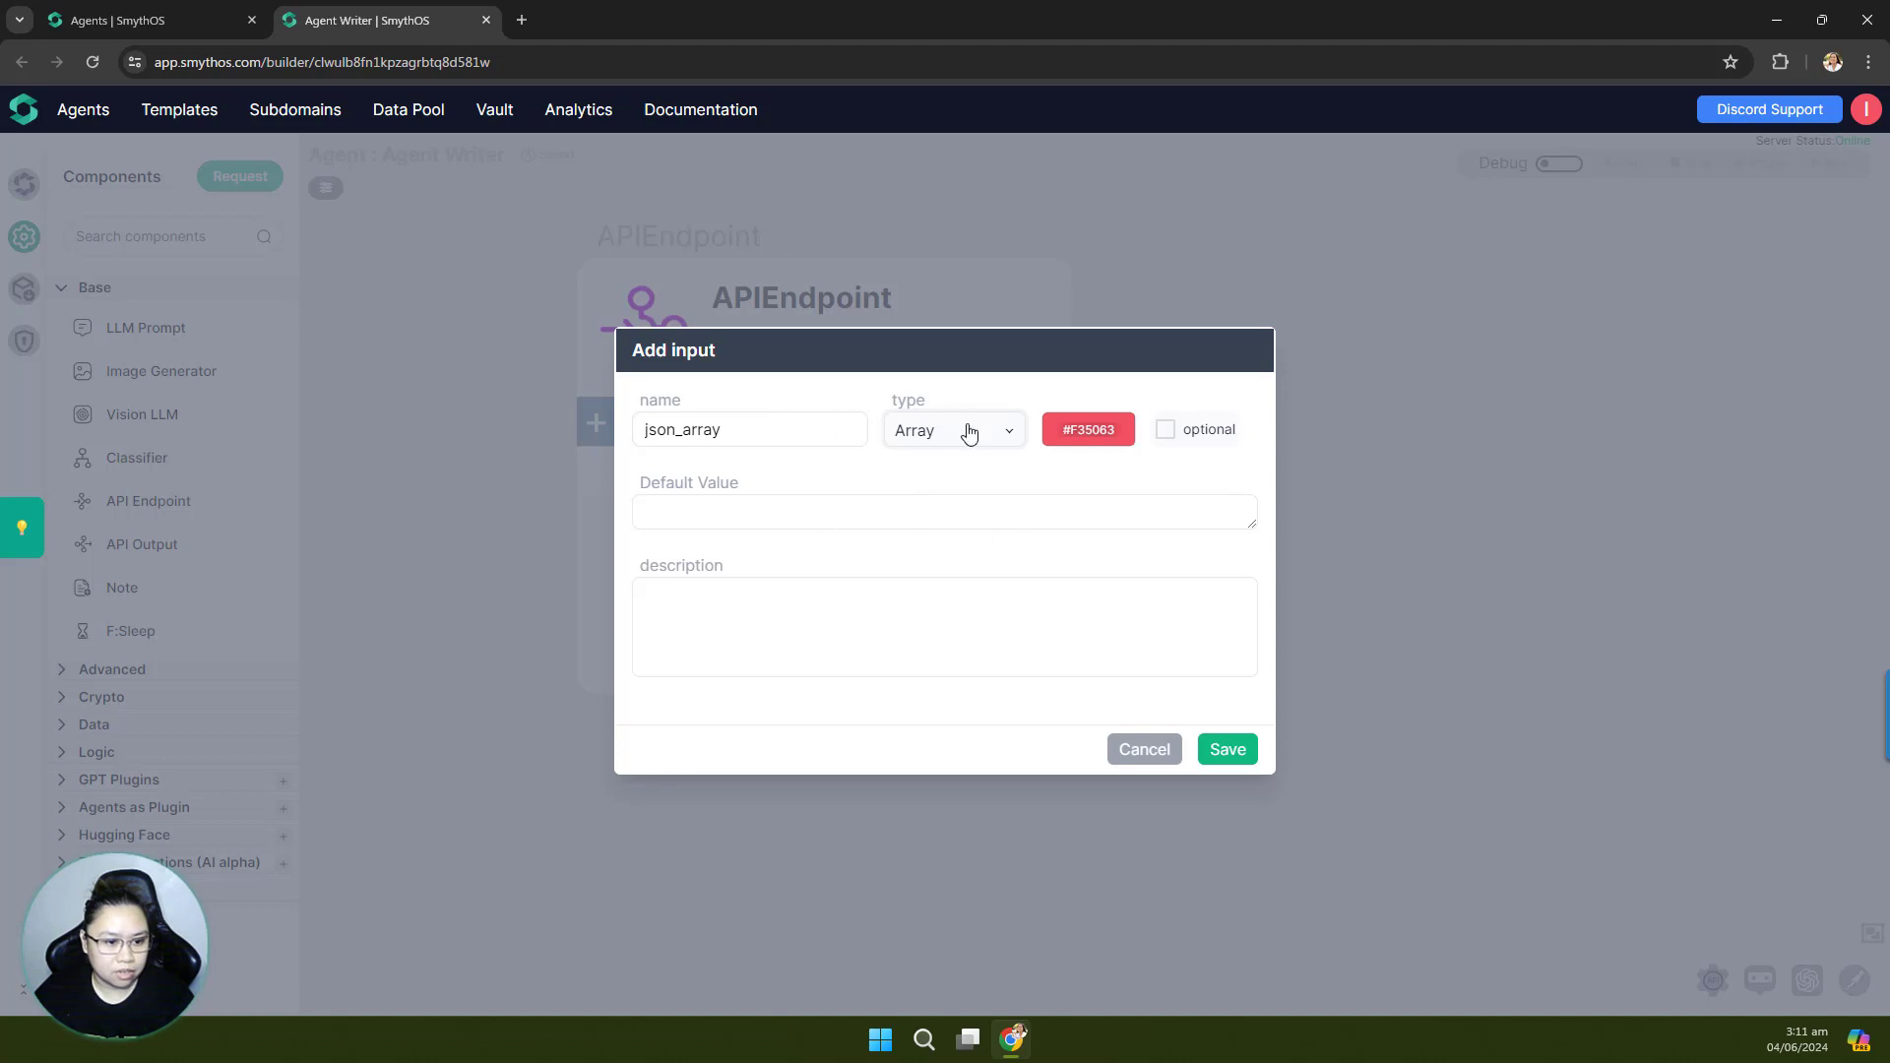
click(1238, 756)
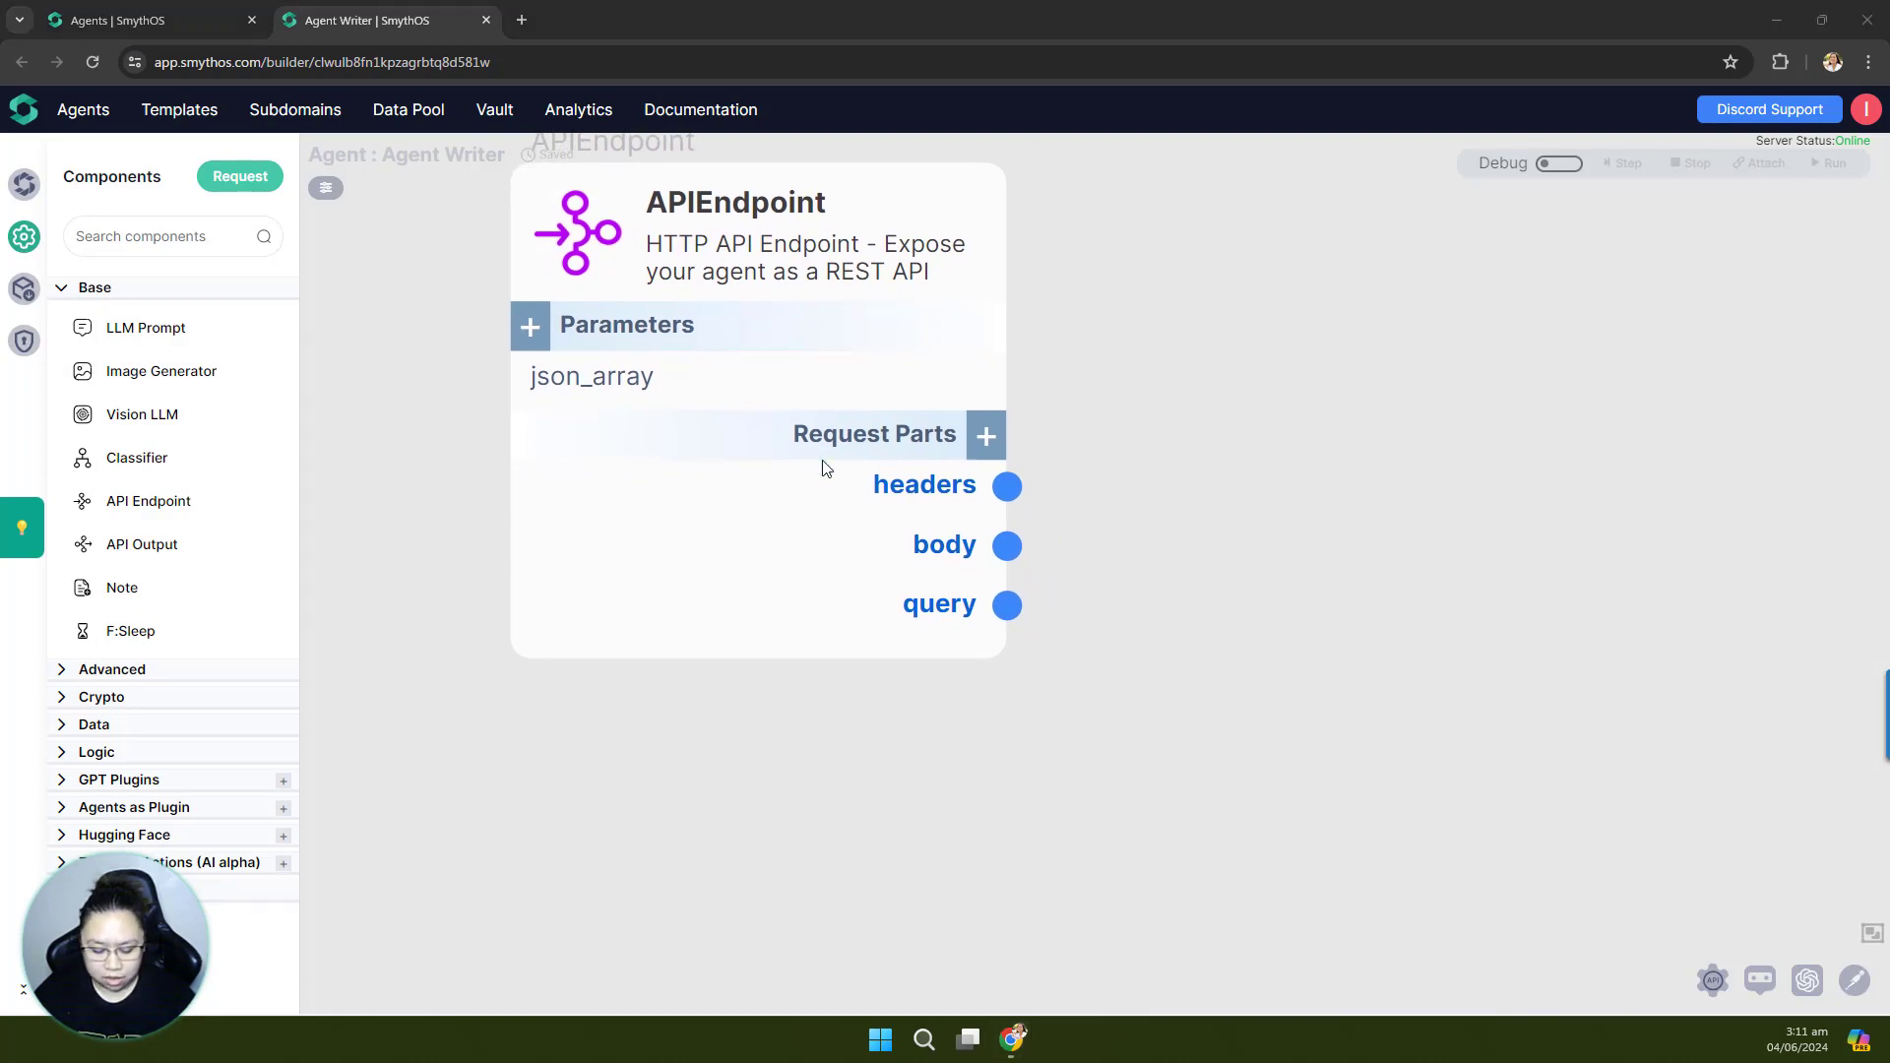
Step: Add a Note beside the APIEndpoint with the copied JSON array of sample contacts as its description
drag(225, 588, 1403, 359)
click(1542, 295)
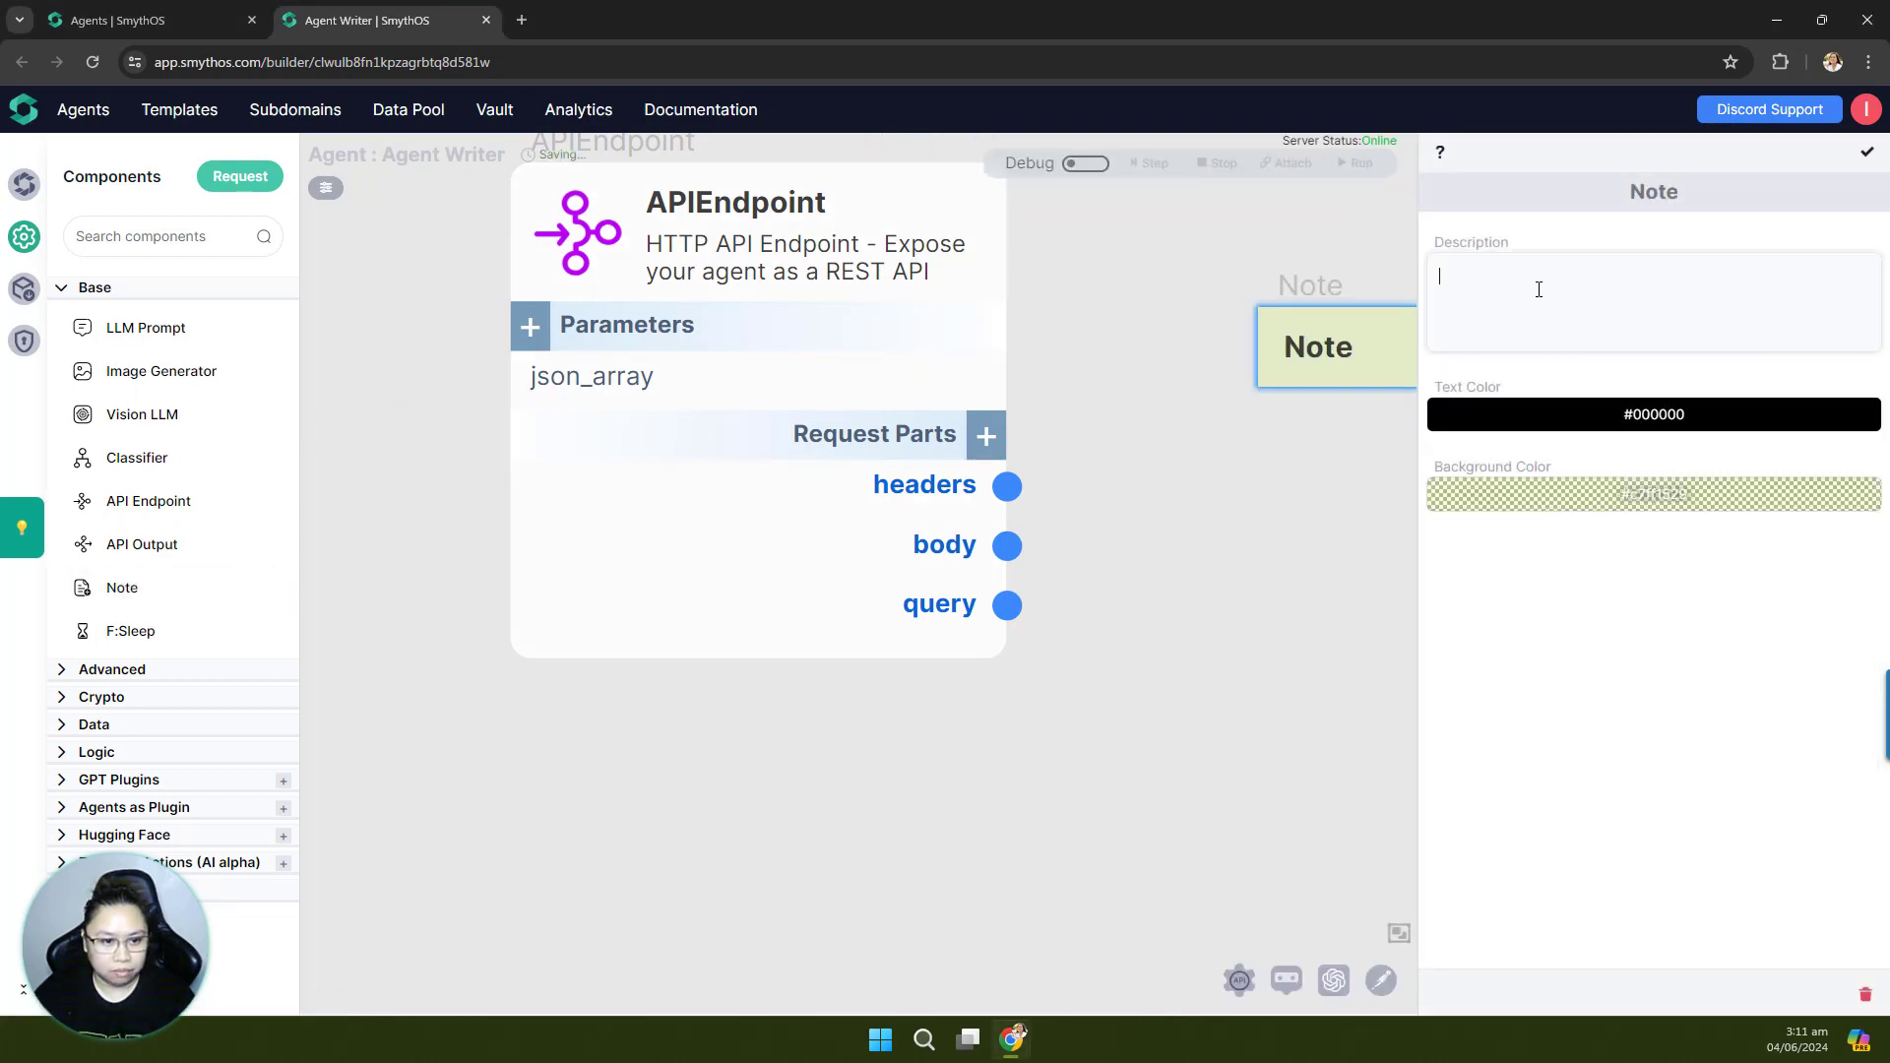
key(ctrl+v)
click(1871, 155)
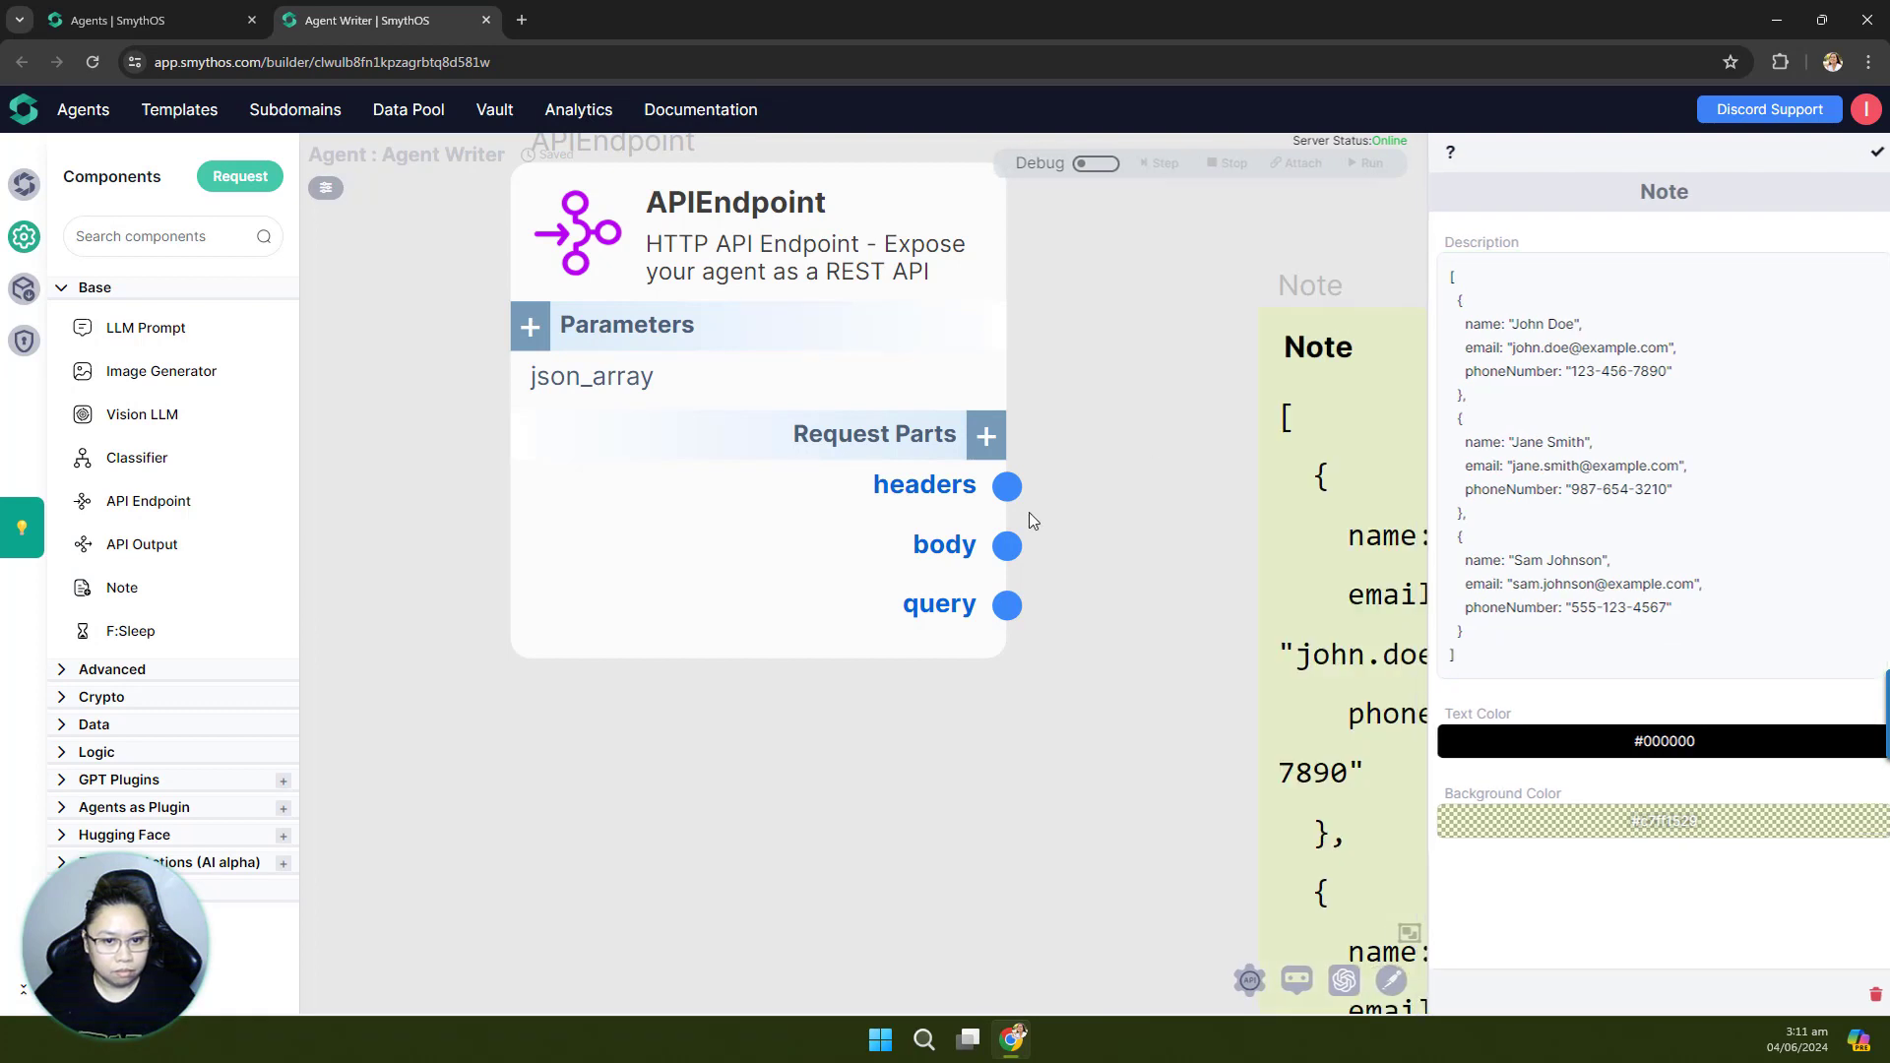
scroll(889, 641, down, 3)
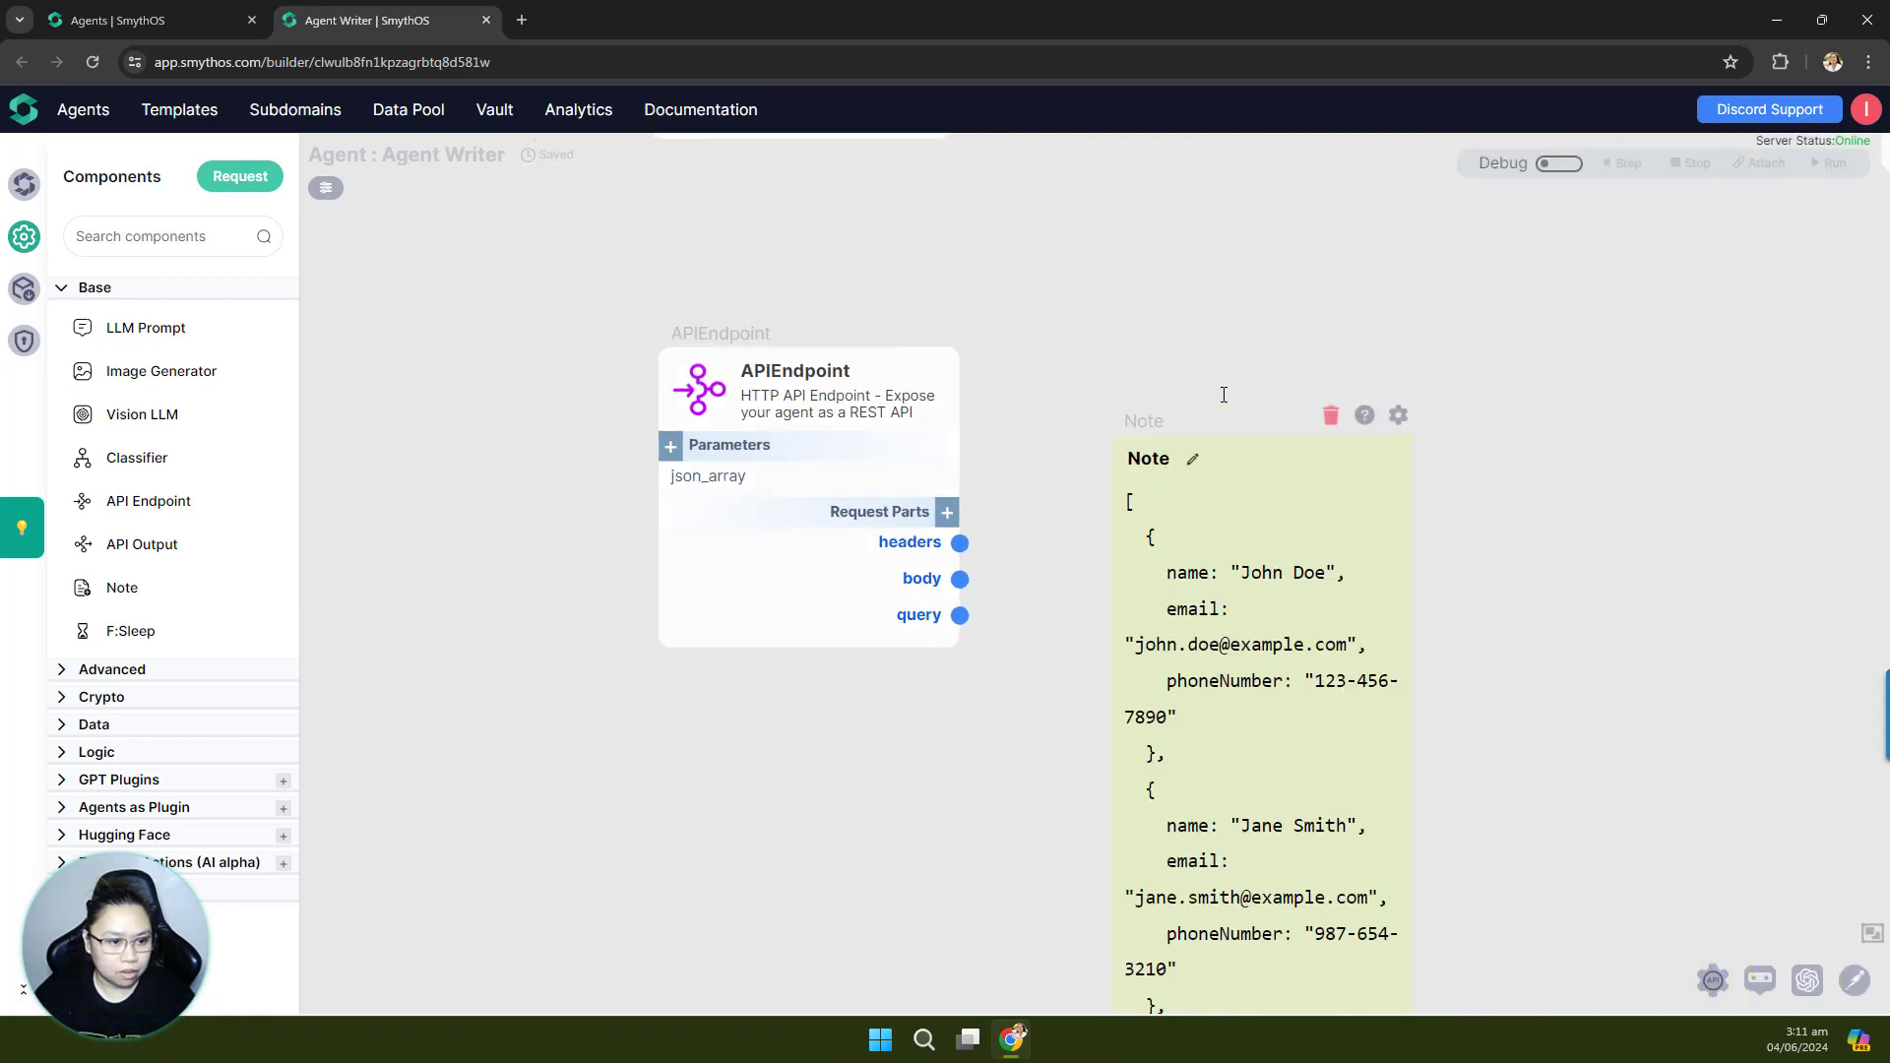
drag(1143, 485, 1246, 387)
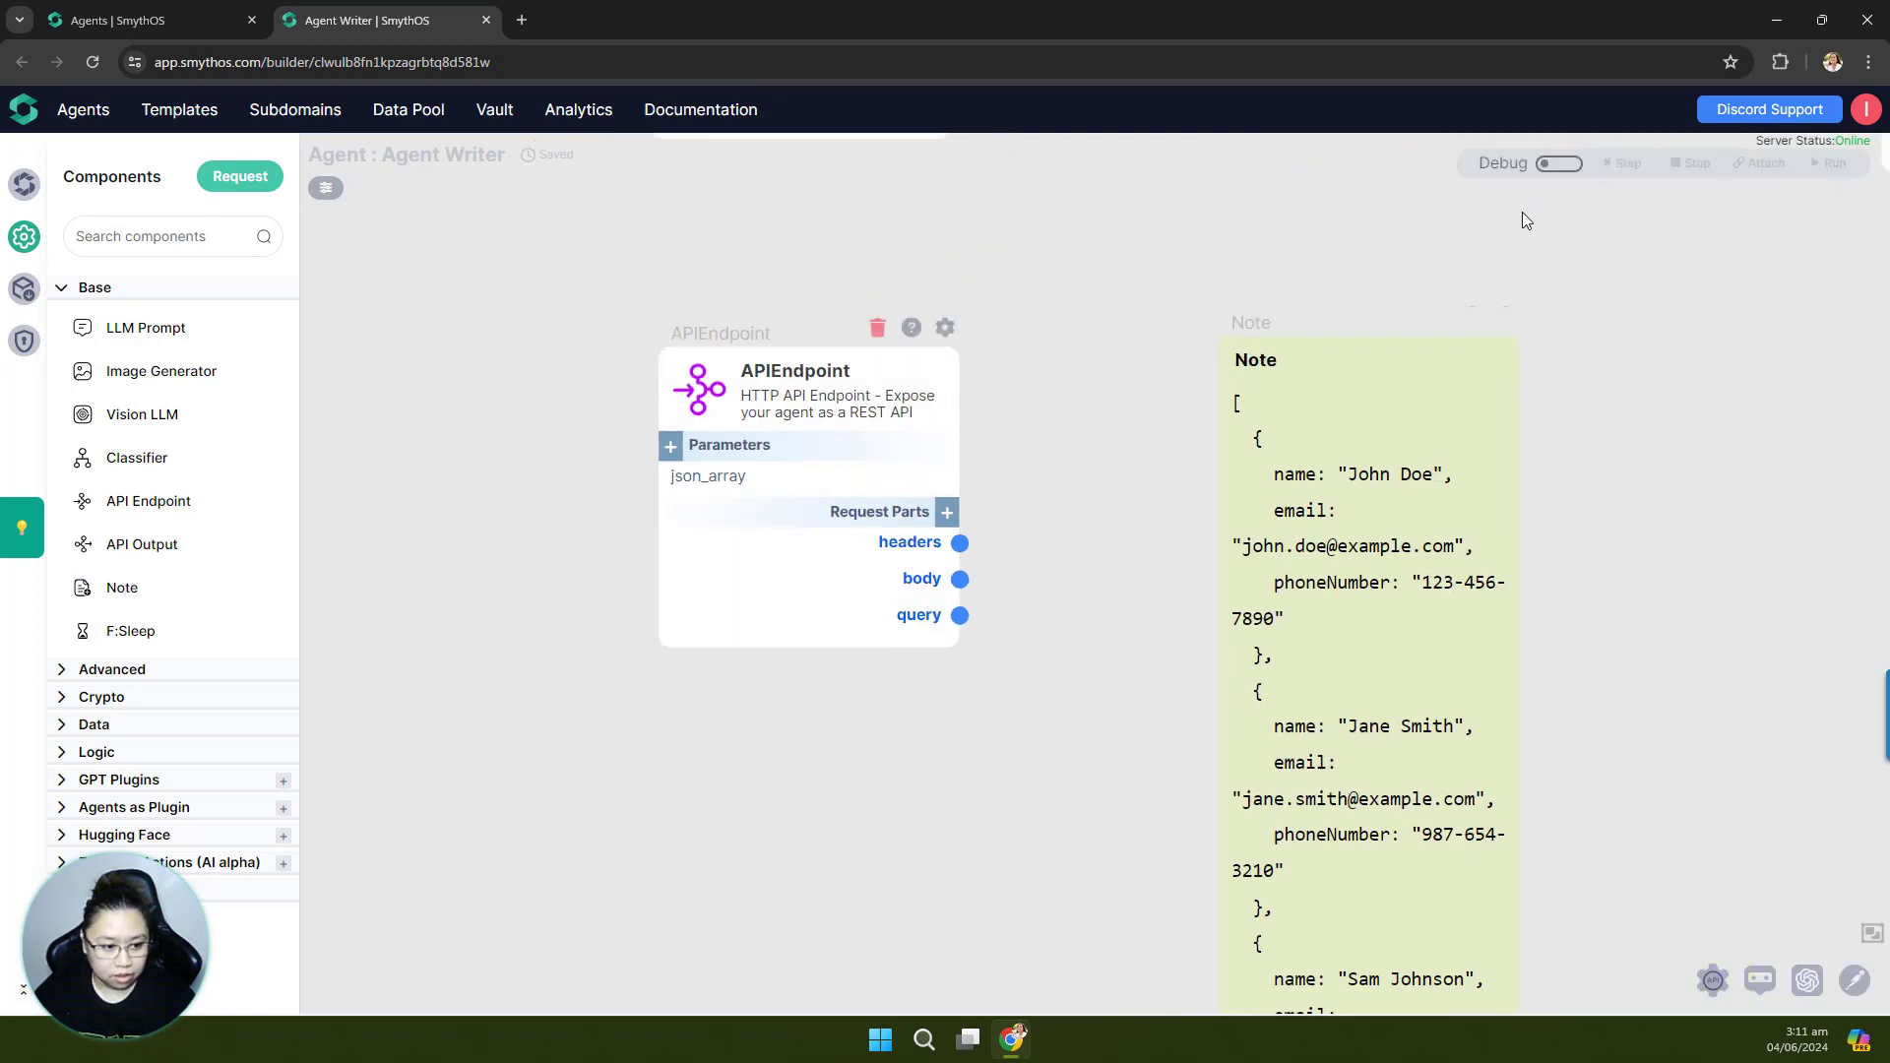
Step: Enable debug mode and step the APIEndpoint with the copied contacts array injected as json_array
click(1559, 163)
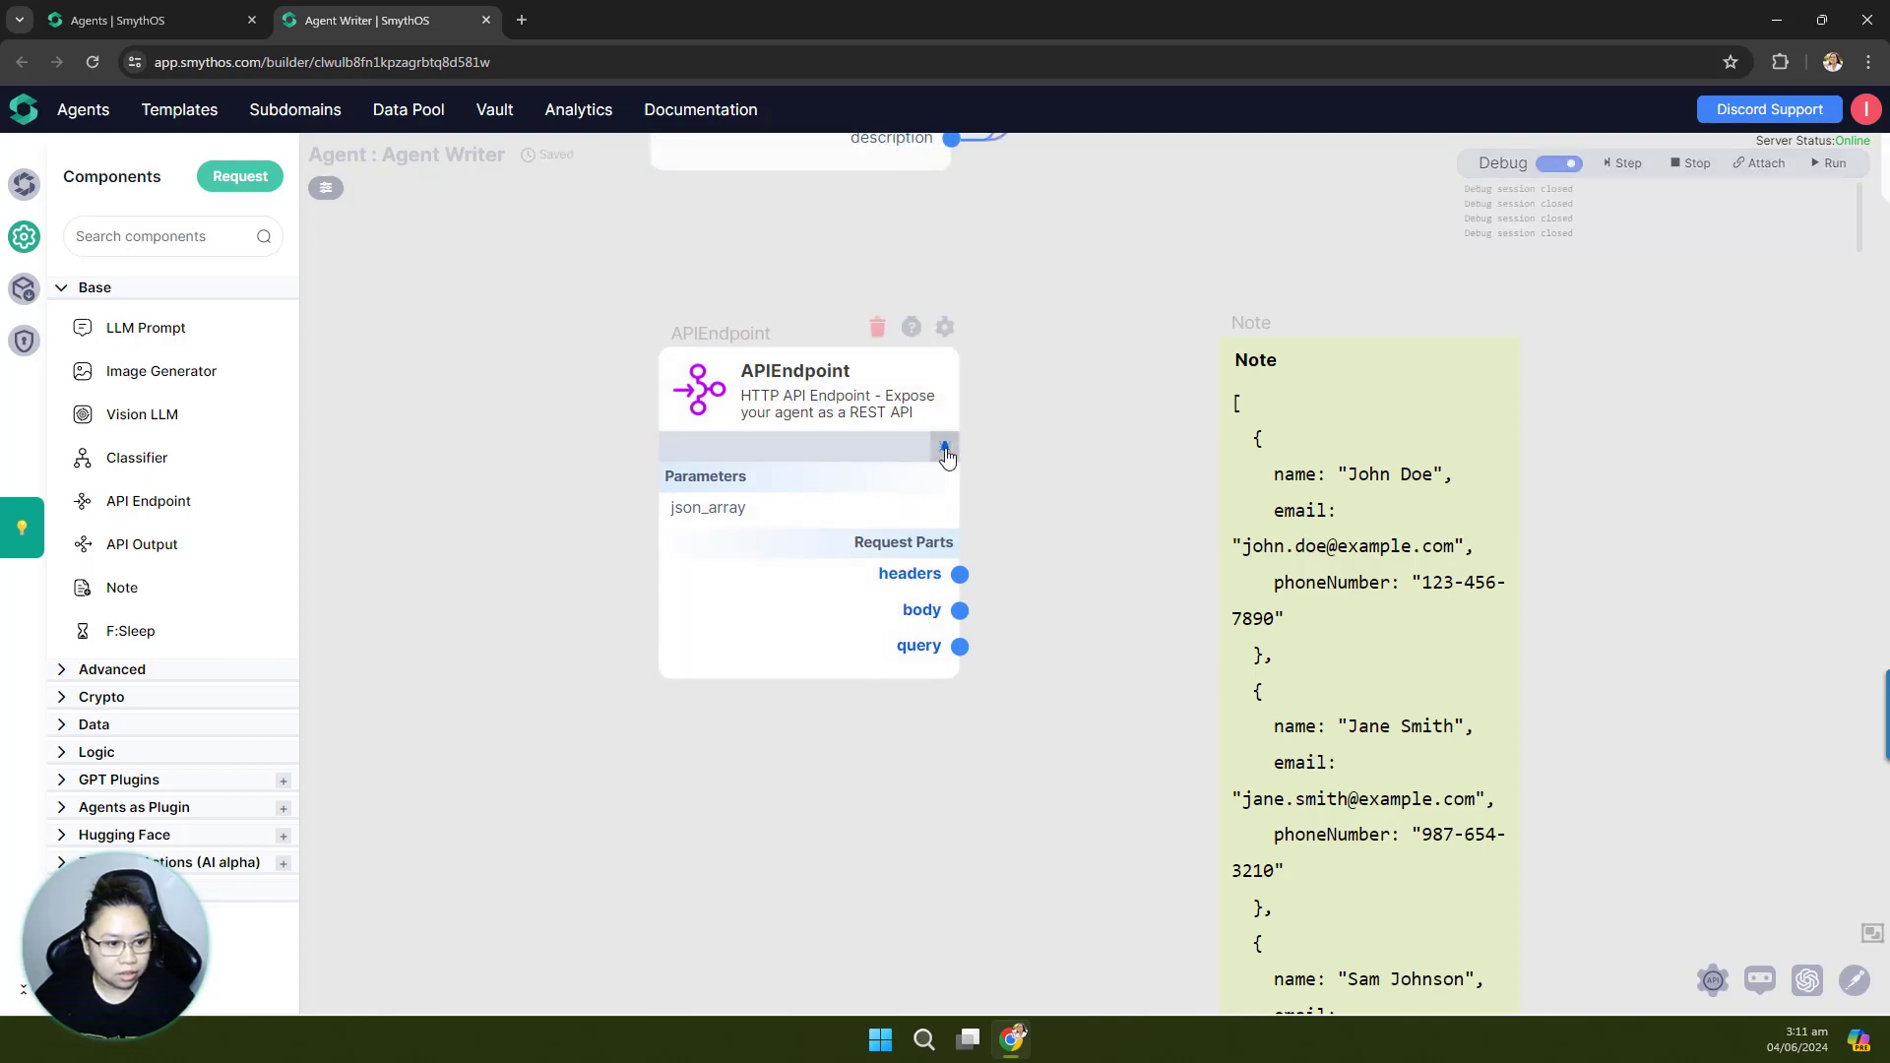
click(944, 446)
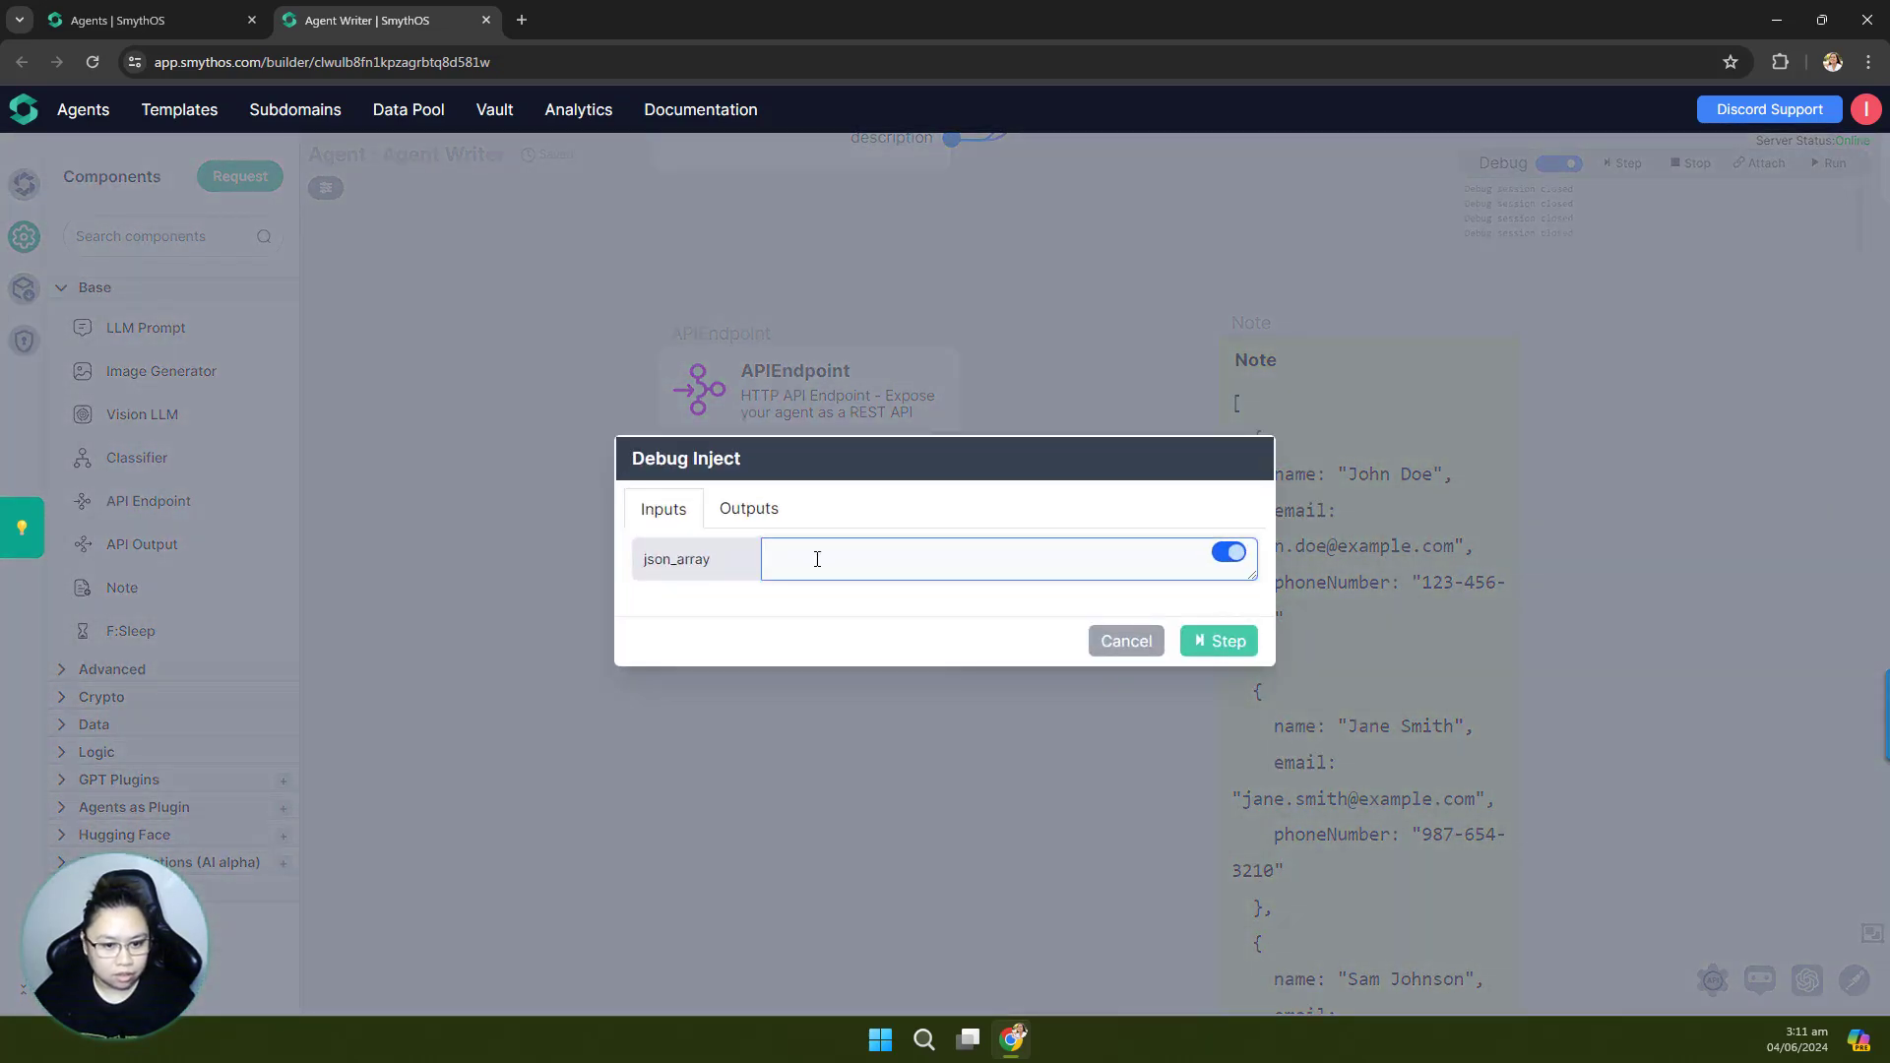
key(ctrl+v)
click(1218, 654)
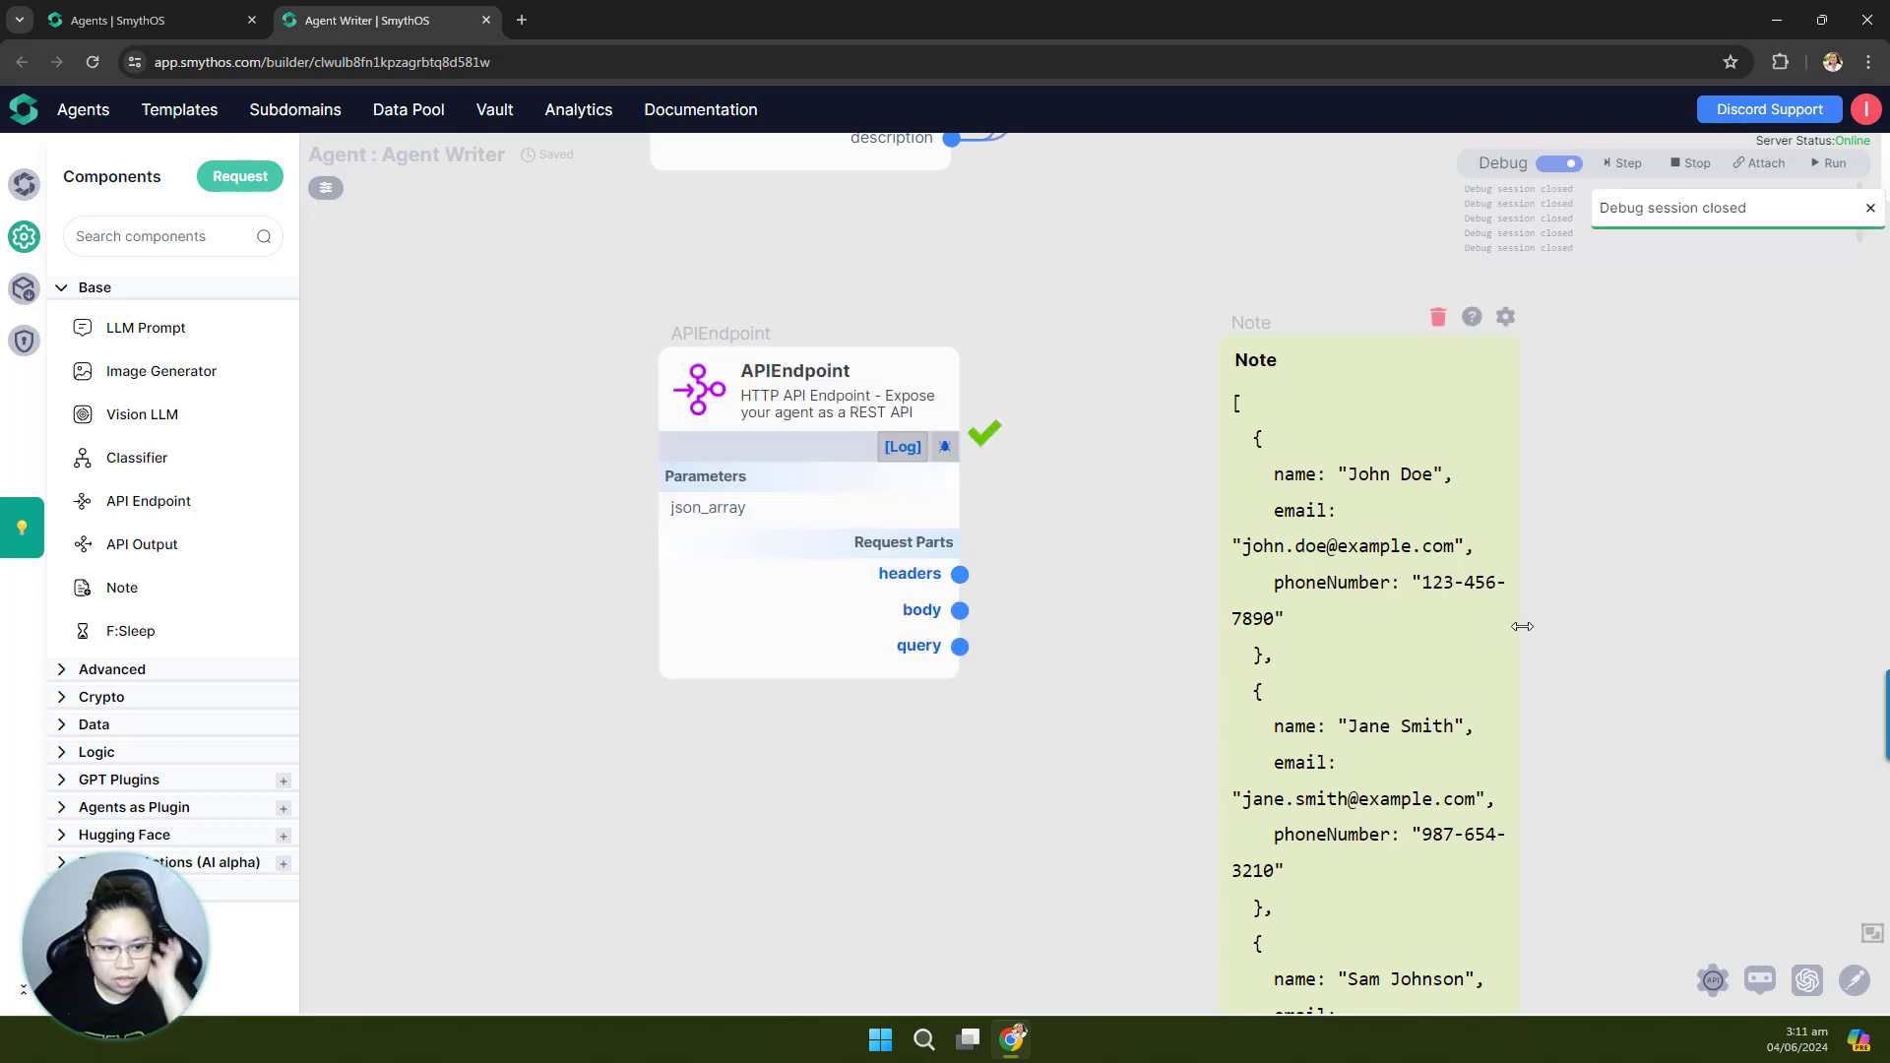
Step: Widen the note so each contact field fits on one line, and move it slightly closer to the APIEndpoint
drag(1519, 624, 1817, 562)
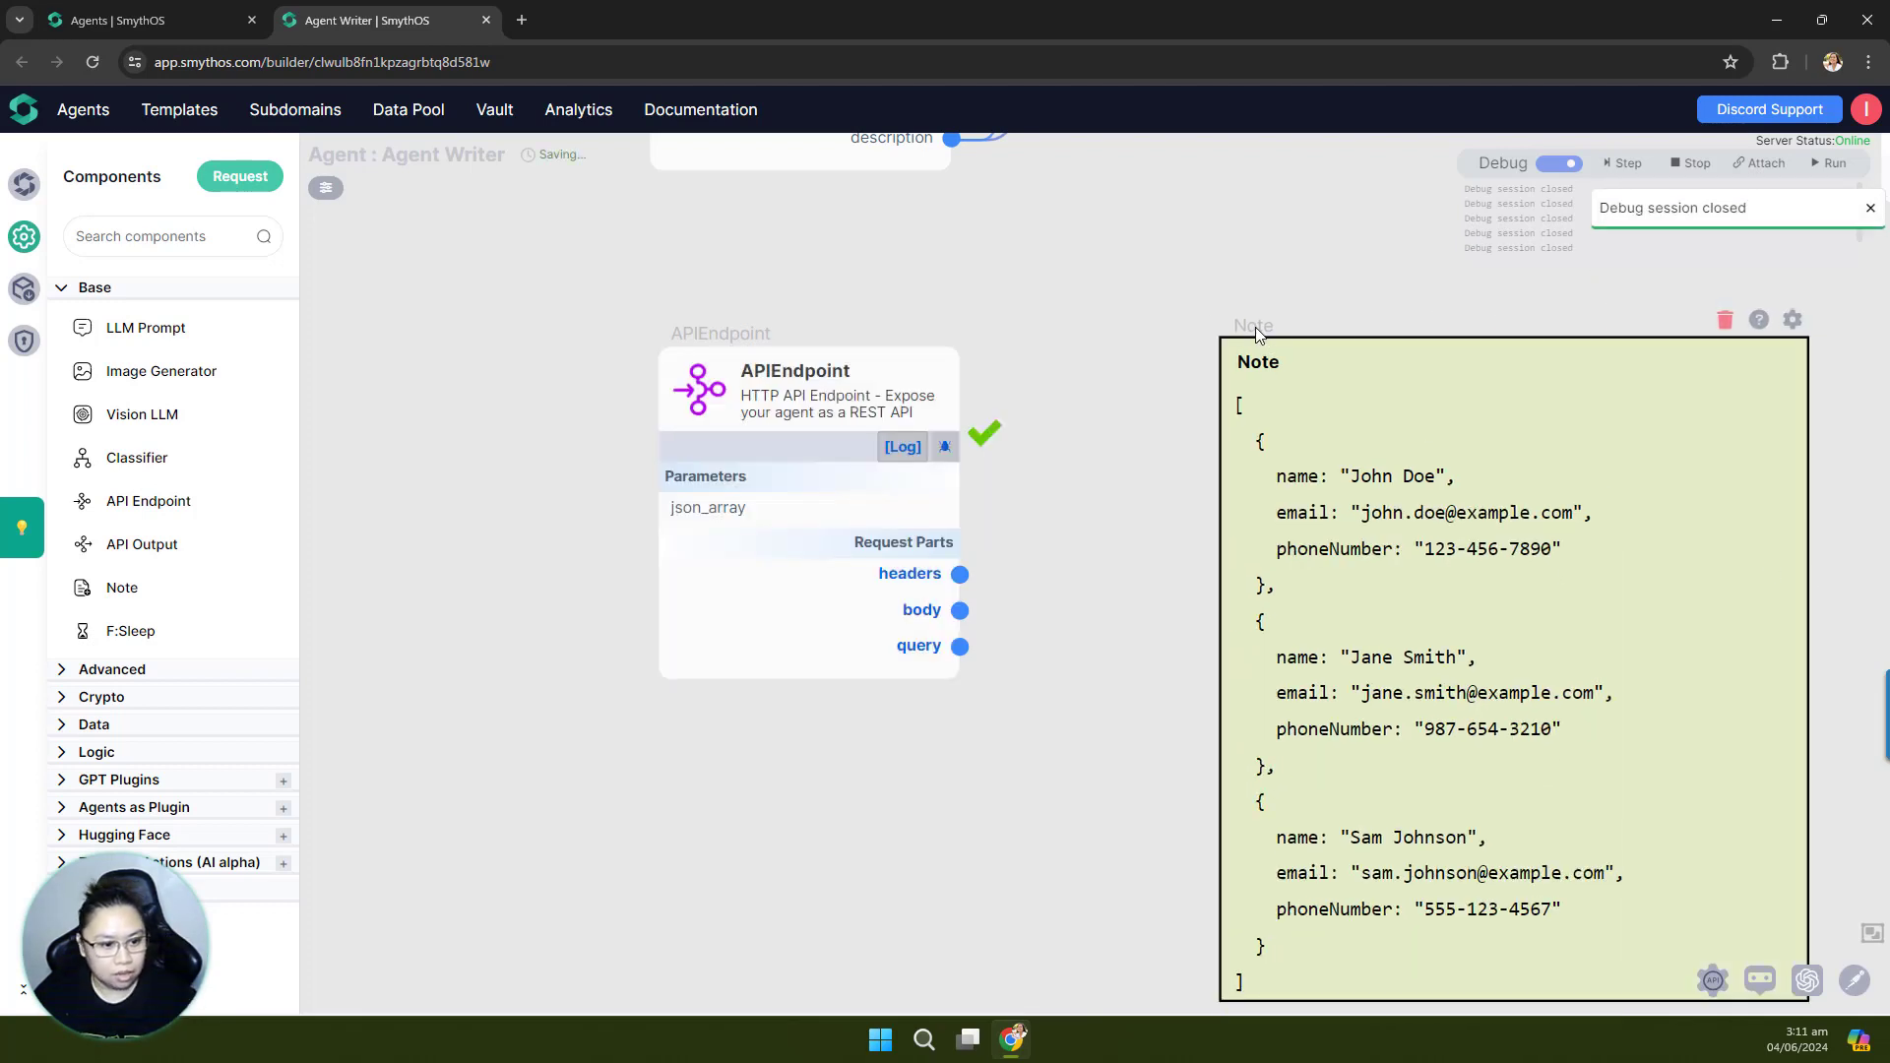
drag(1256, 326, 1213, 306)
Step: Show the debug output of the APIEndpoint's body and enlarge its preview
scroll(599, 748, up, 2)
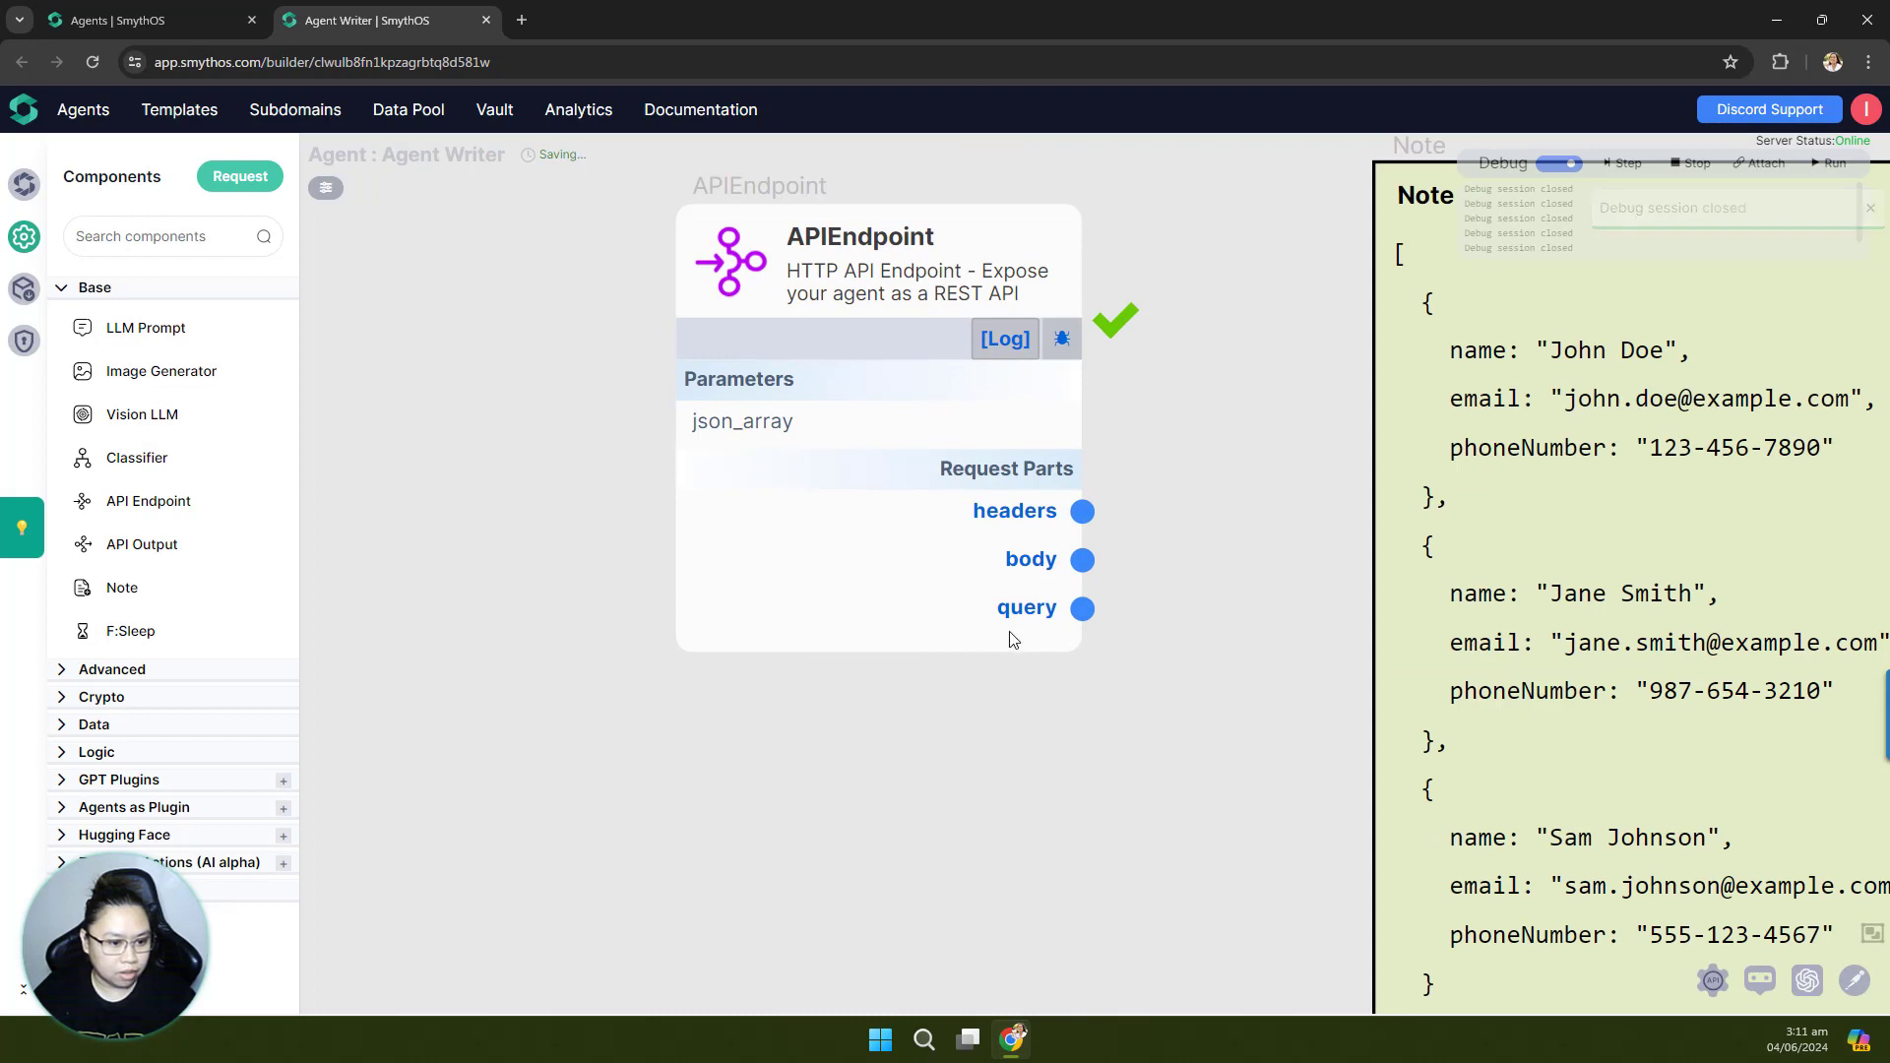
click(928, 557)
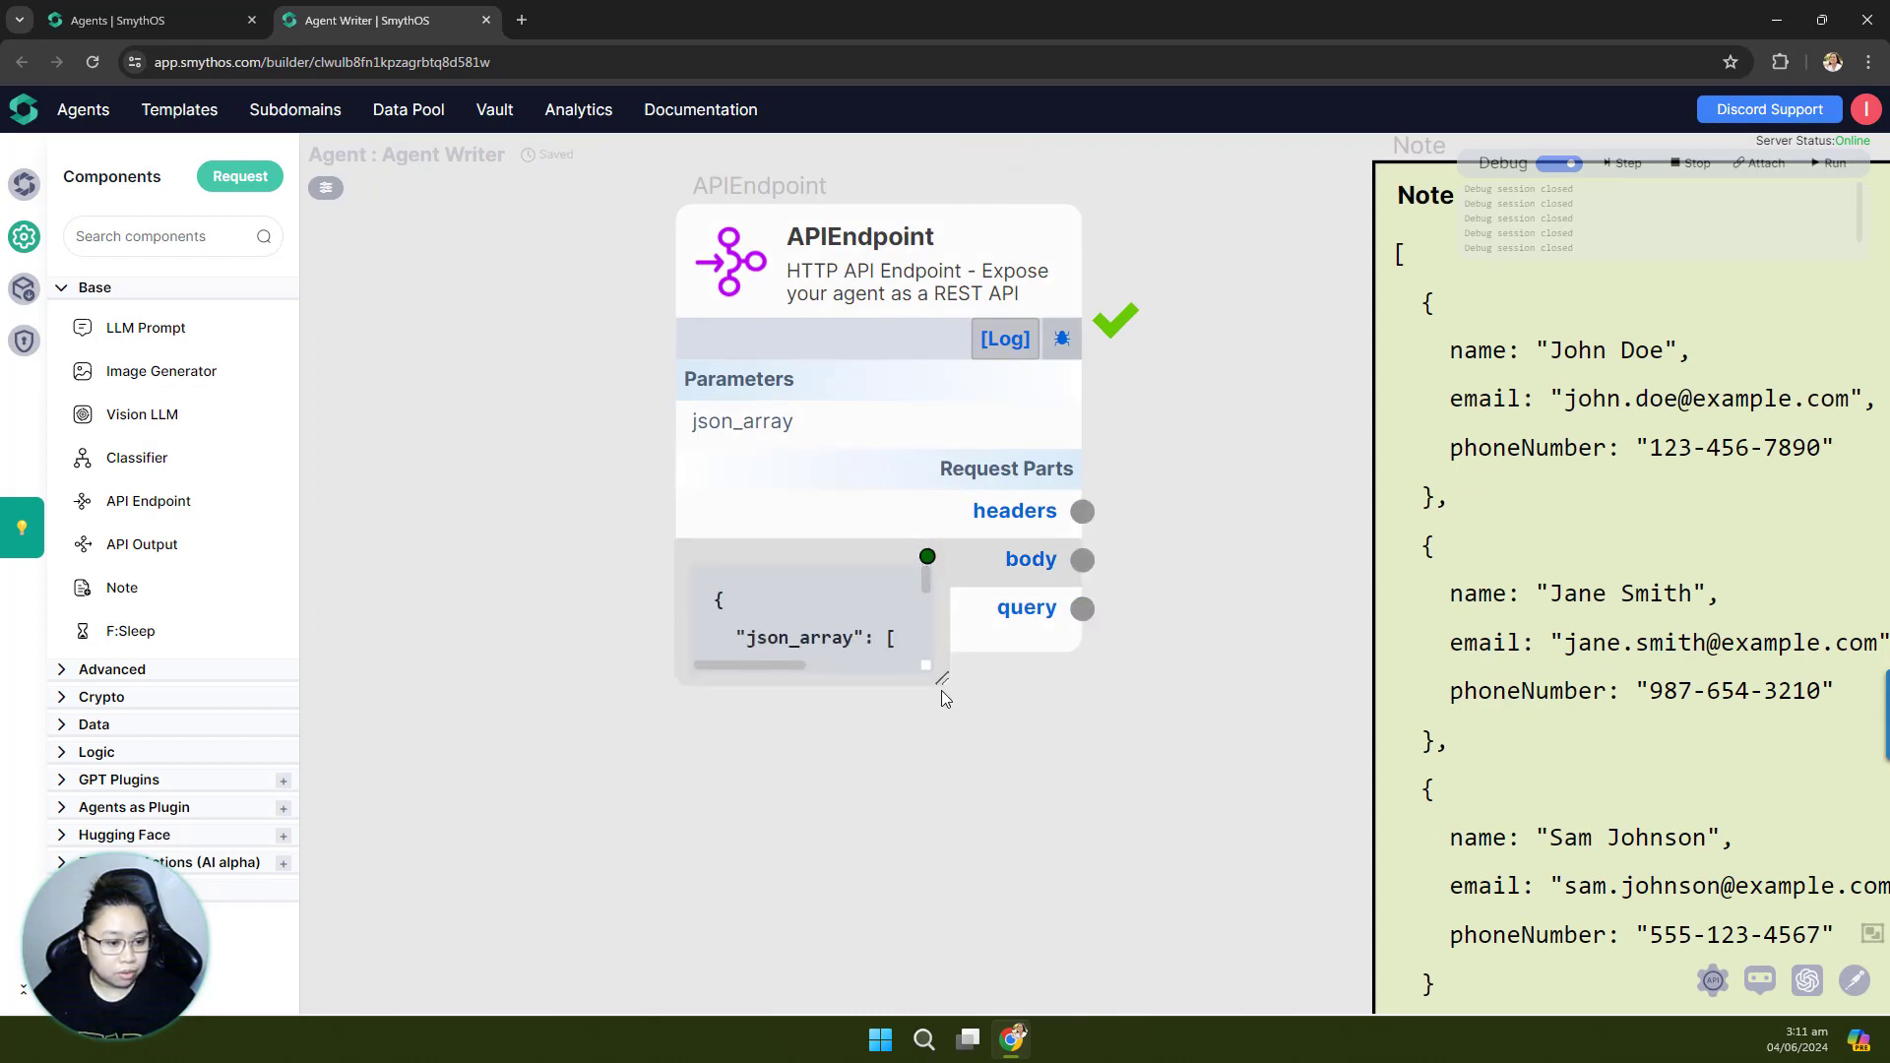
drag(941, 679, 1267, 936)
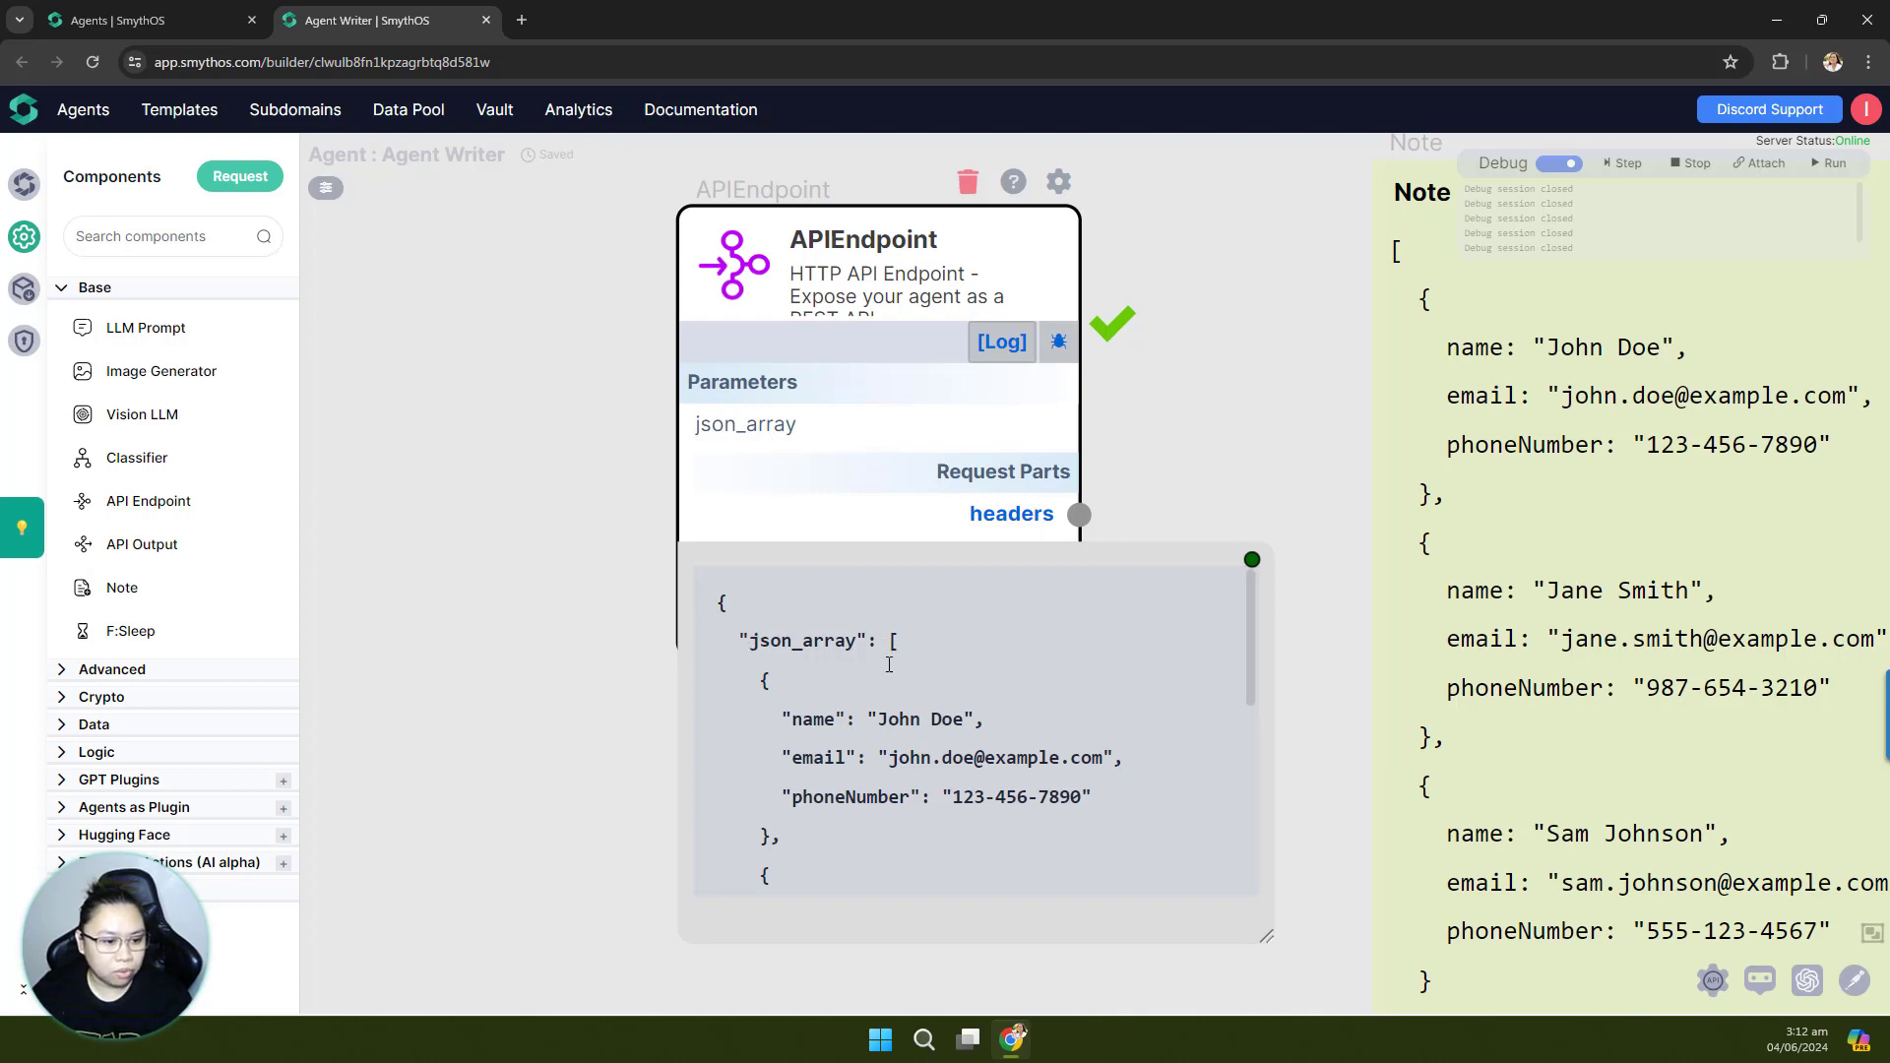
Step: Examine the json_array in the body output, reviewing the name, email and phoneNumber fields of each contact
scroll(889, 664, down, 4)
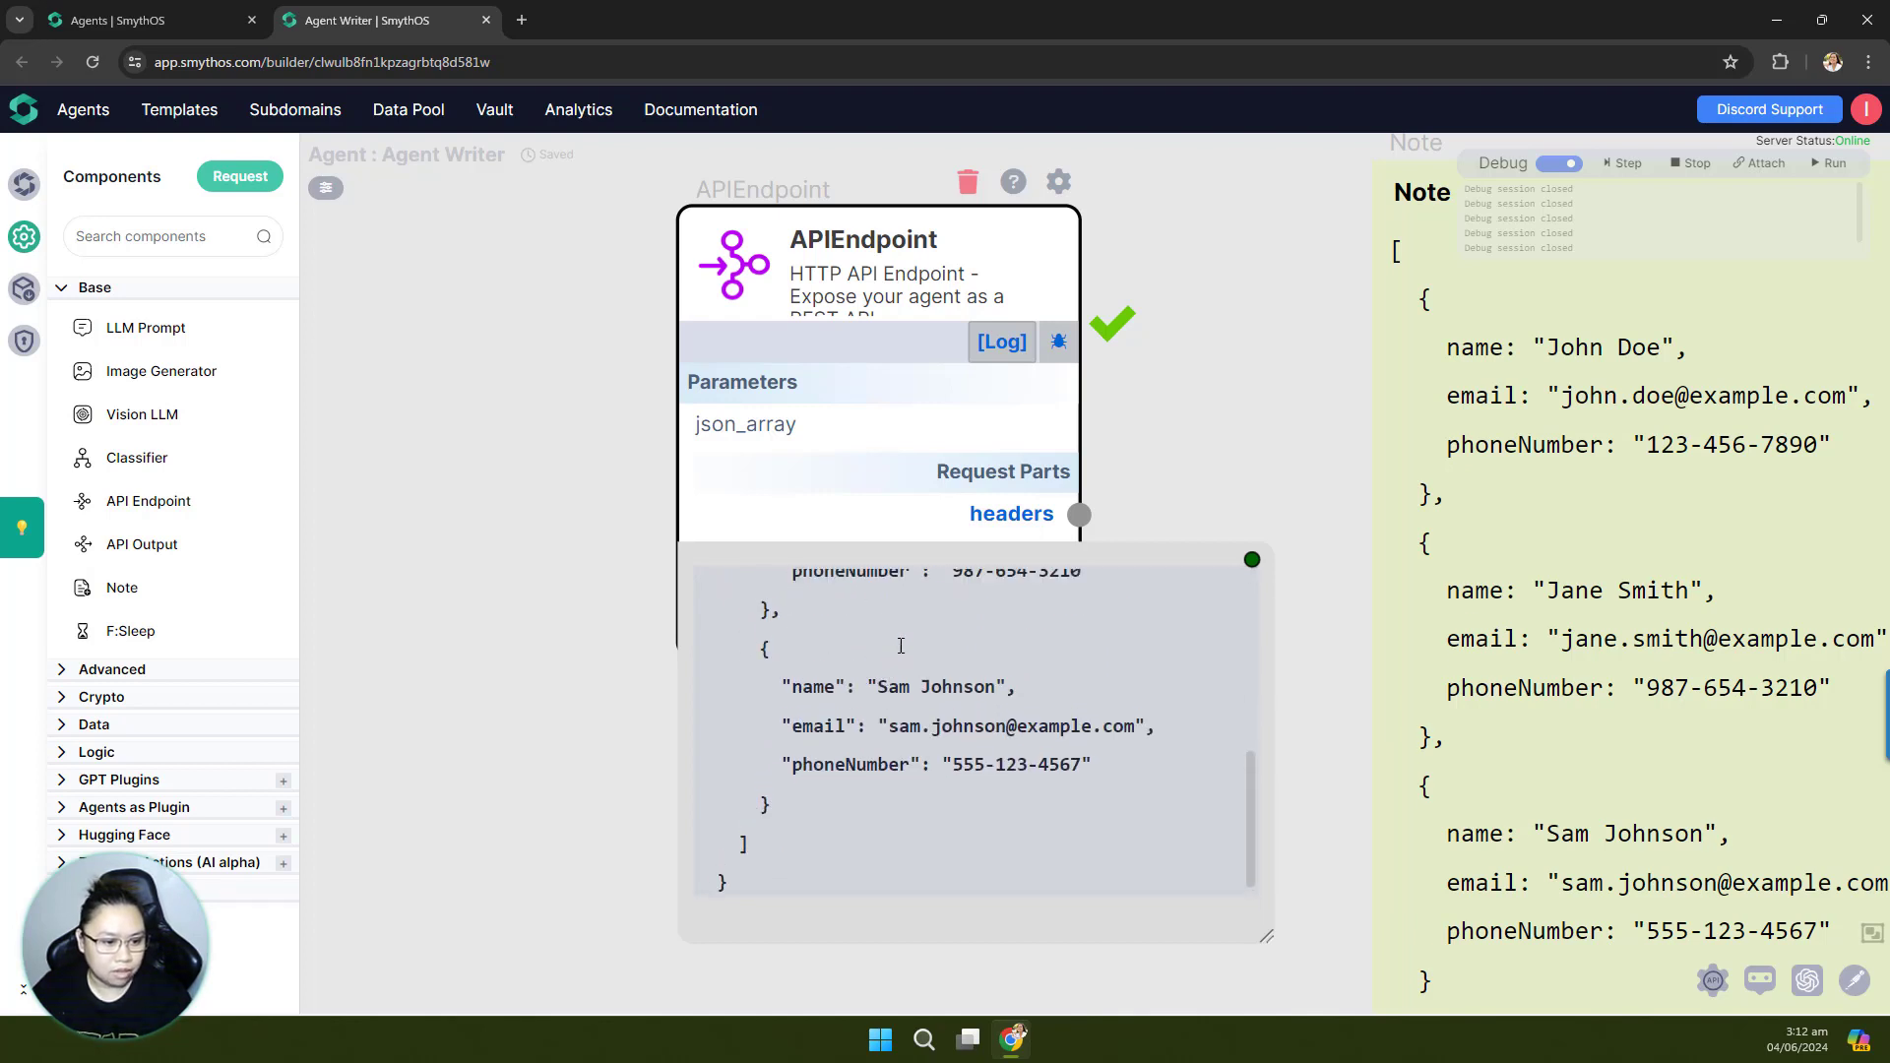
scroll(901, 646, up, 4)
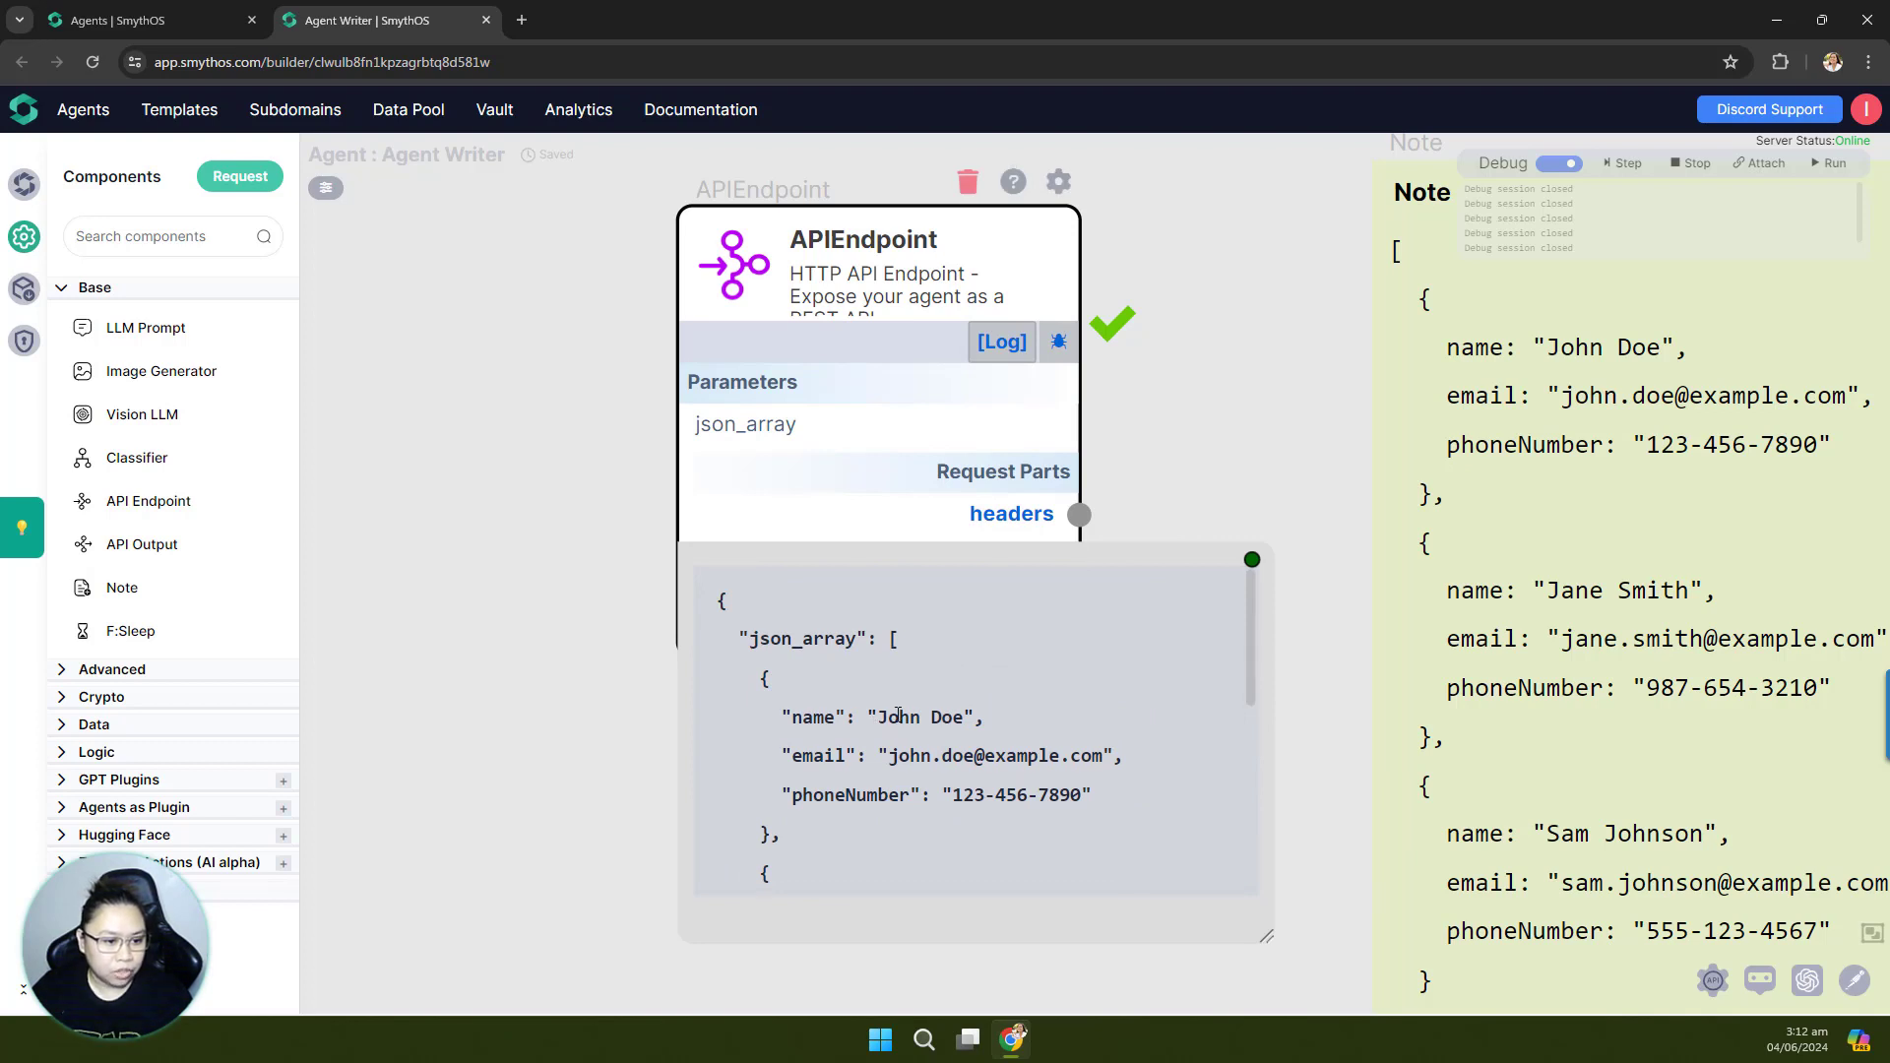
scroll(898, 716, down, 2)
scroll(912, 680, up, 2)
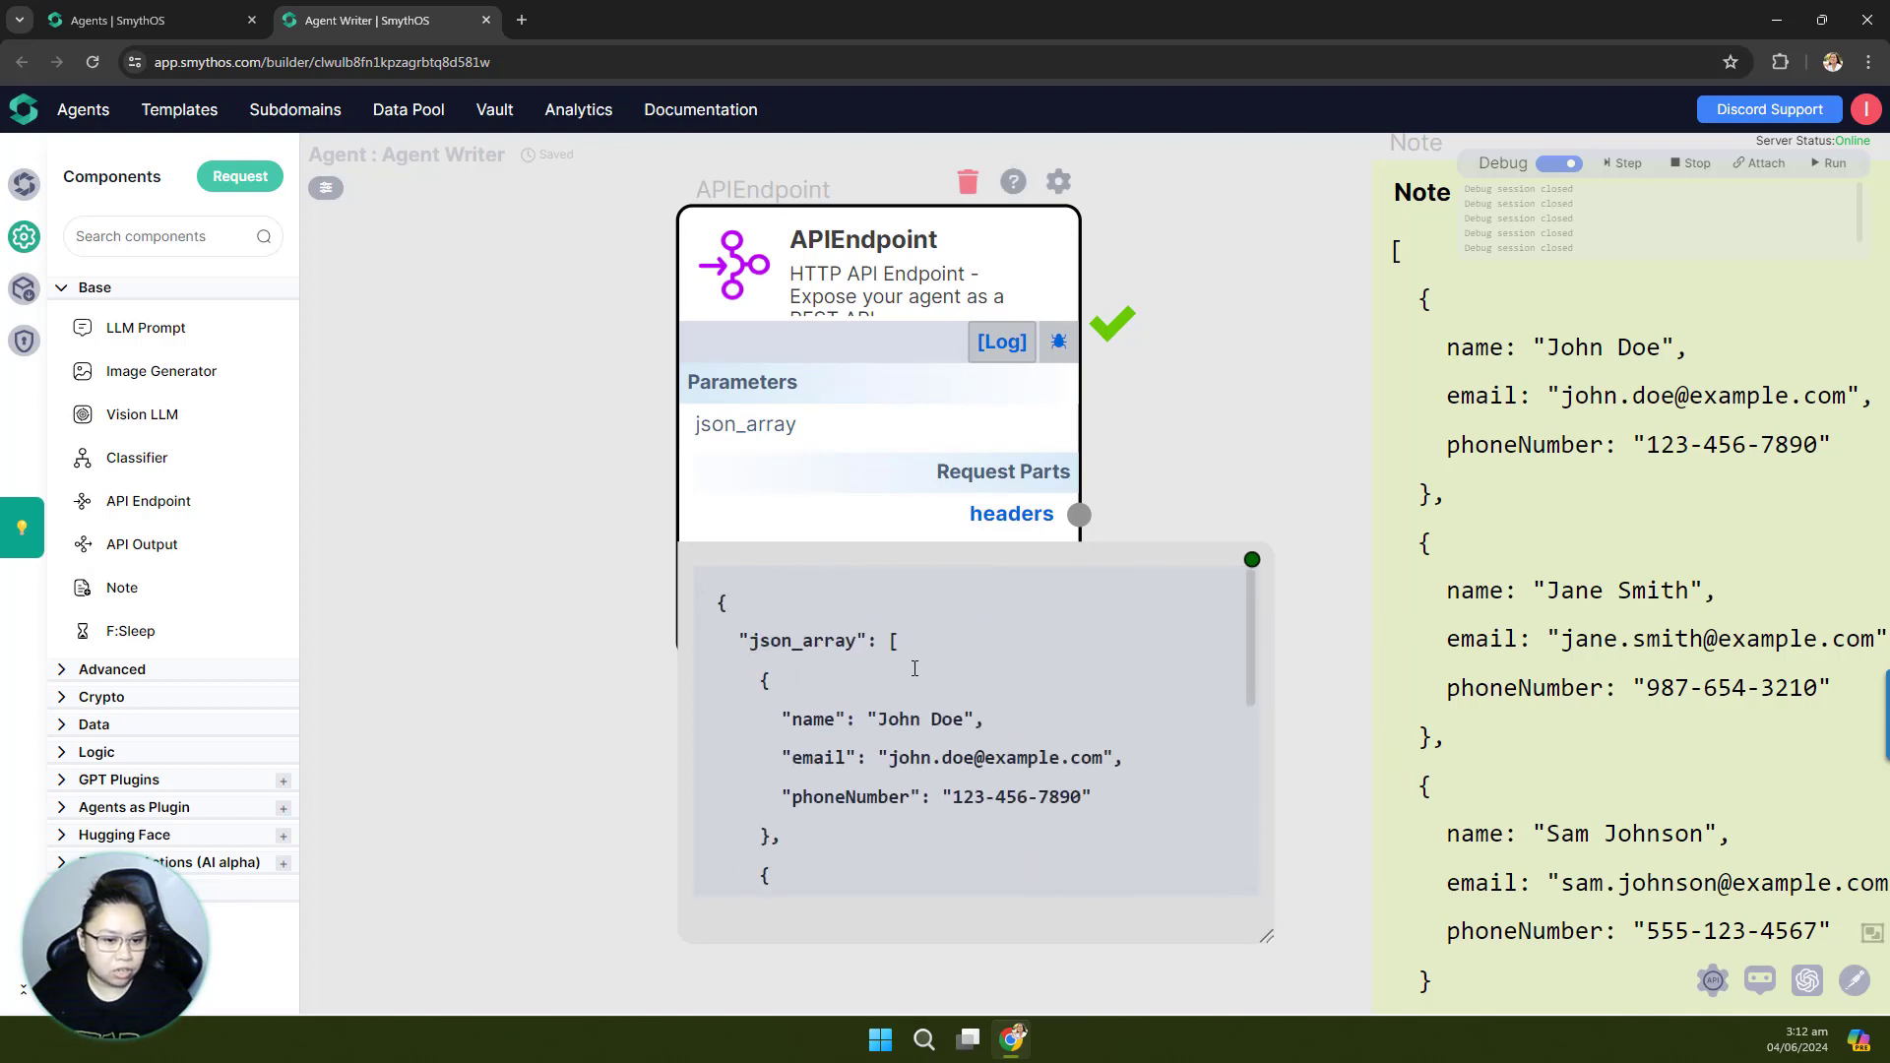
scroll(1082, 721, down, 4)
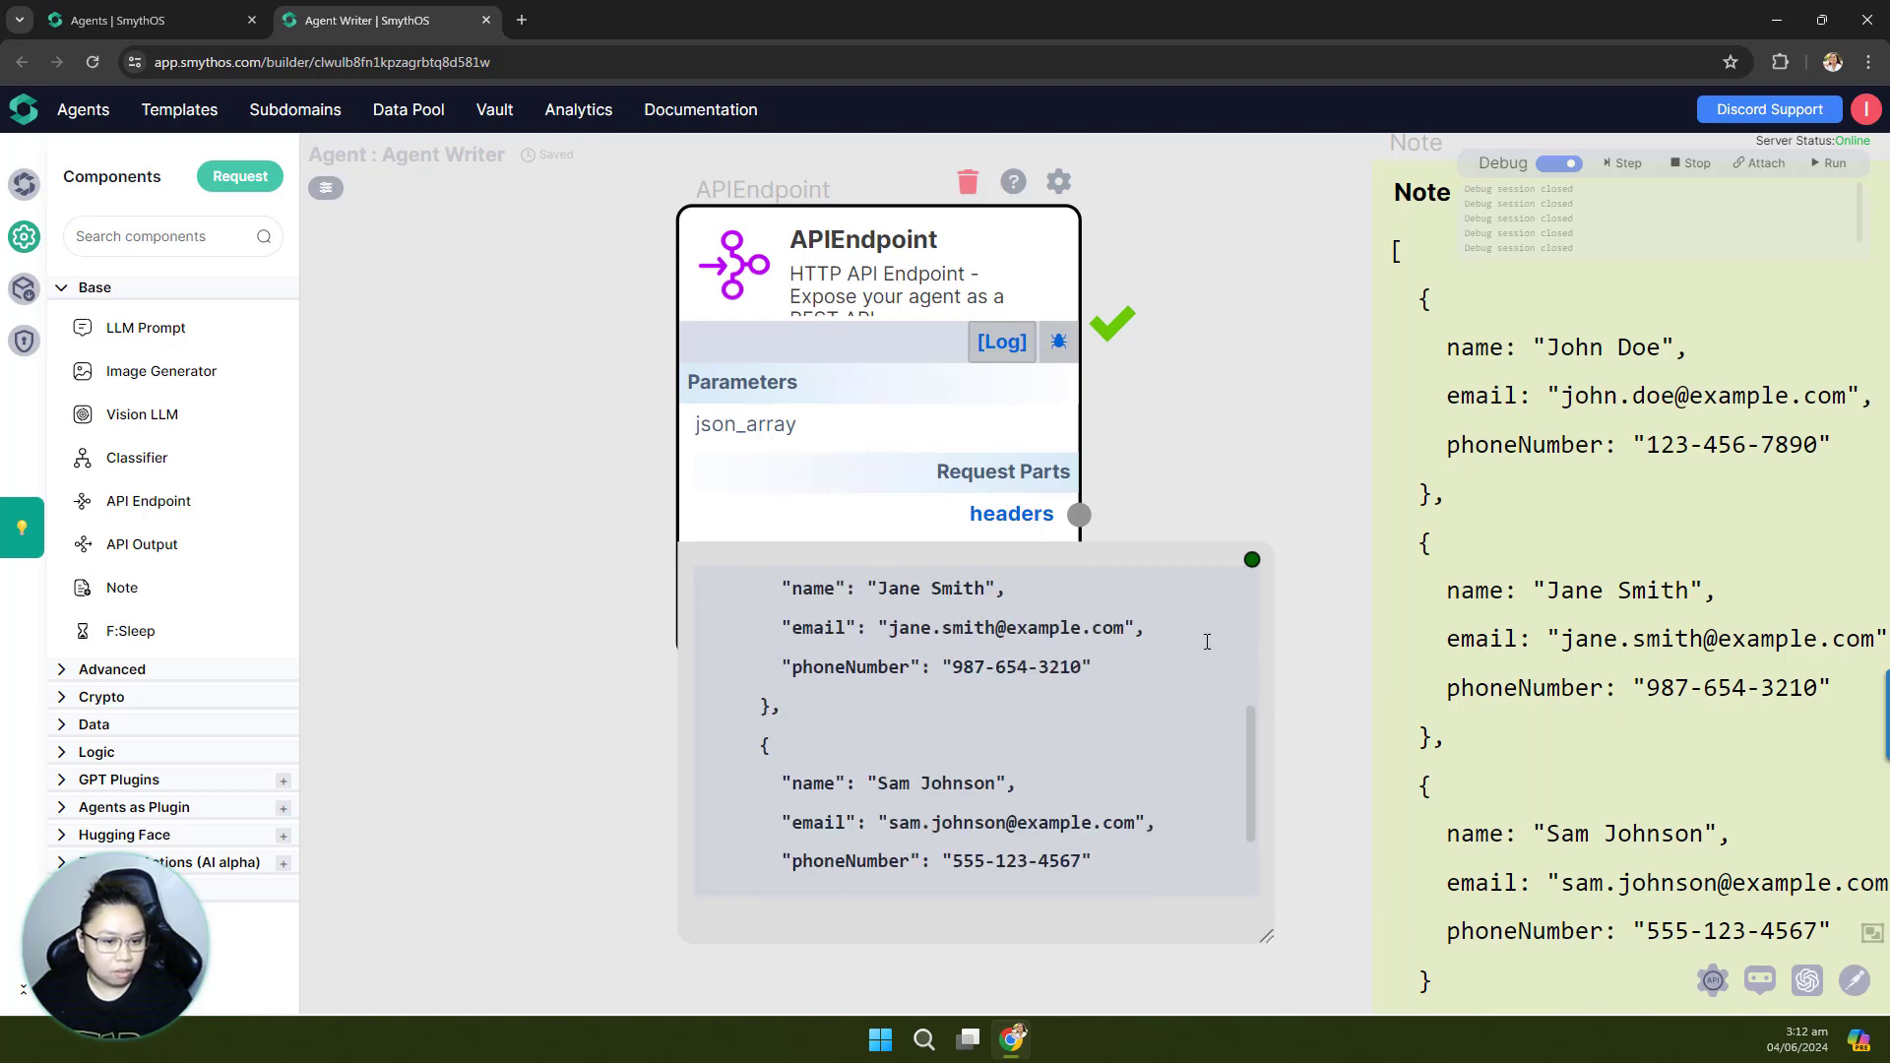
scroll(825, 740, up, 4)
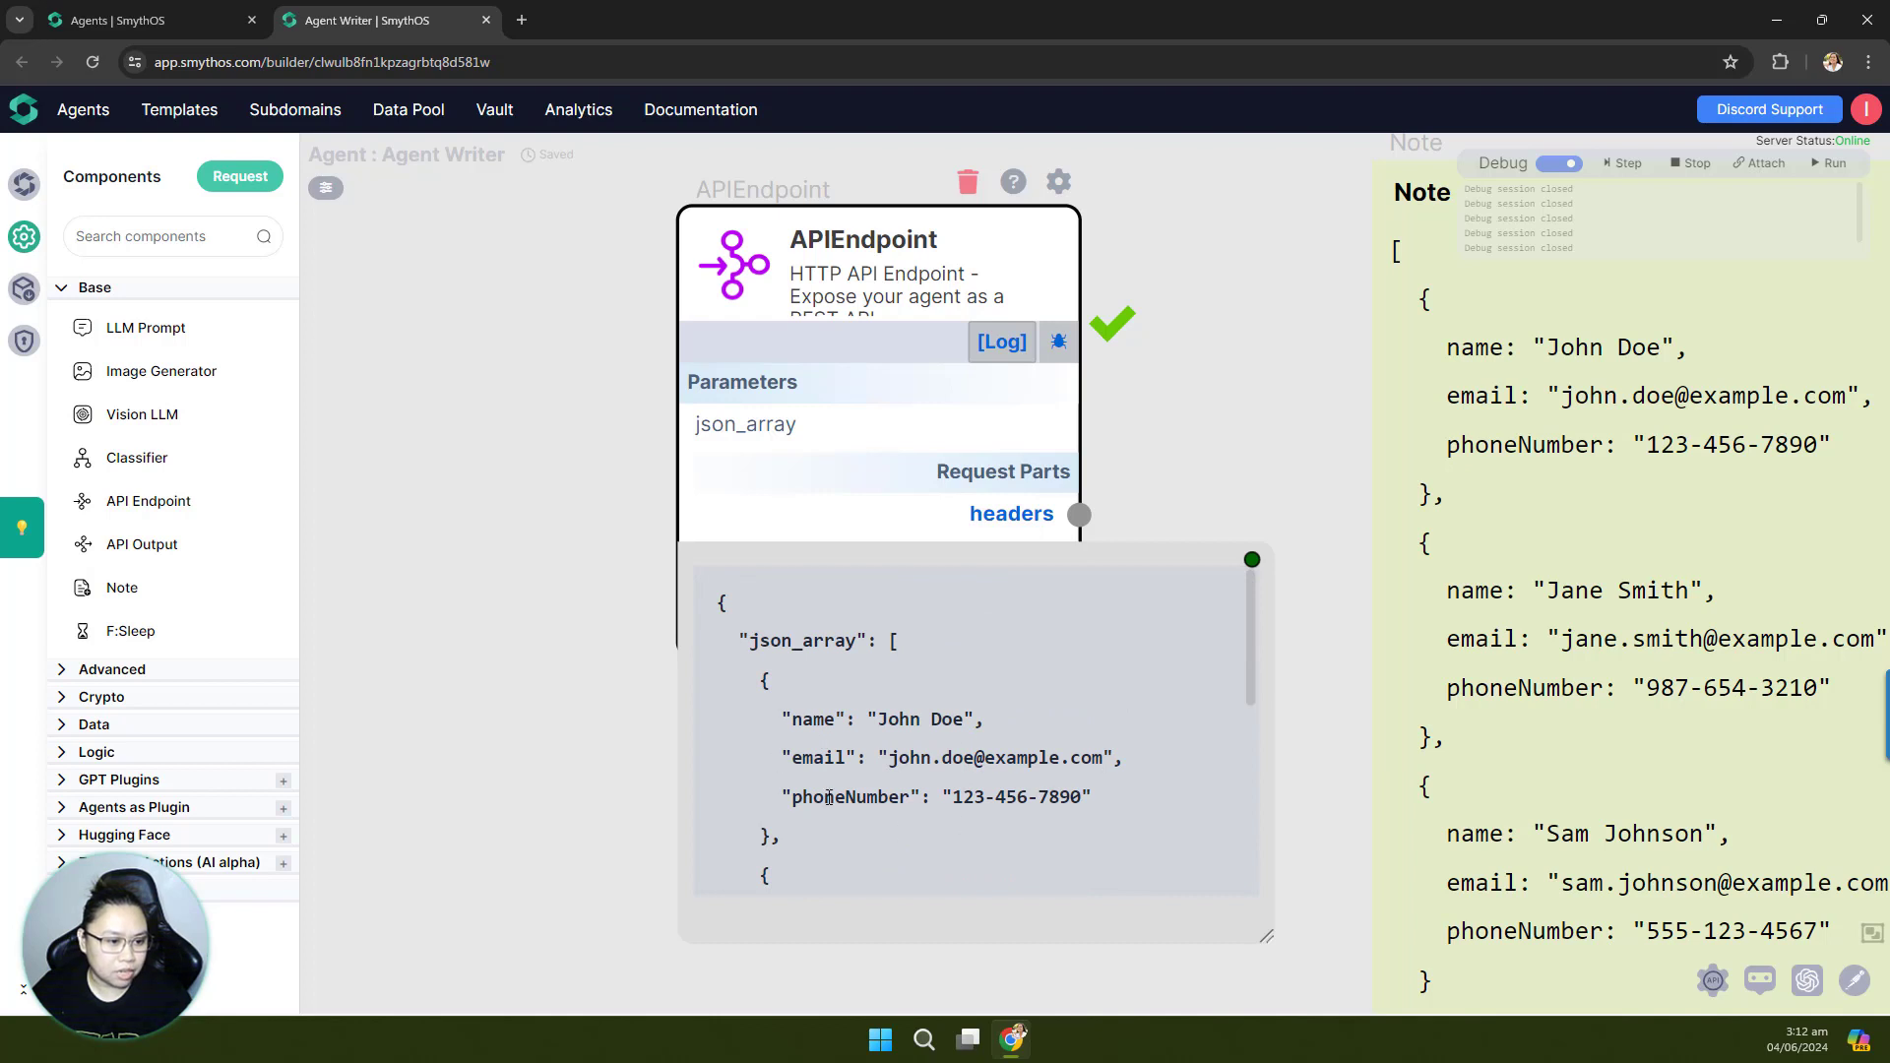
scroll(966, 808, down, 4)
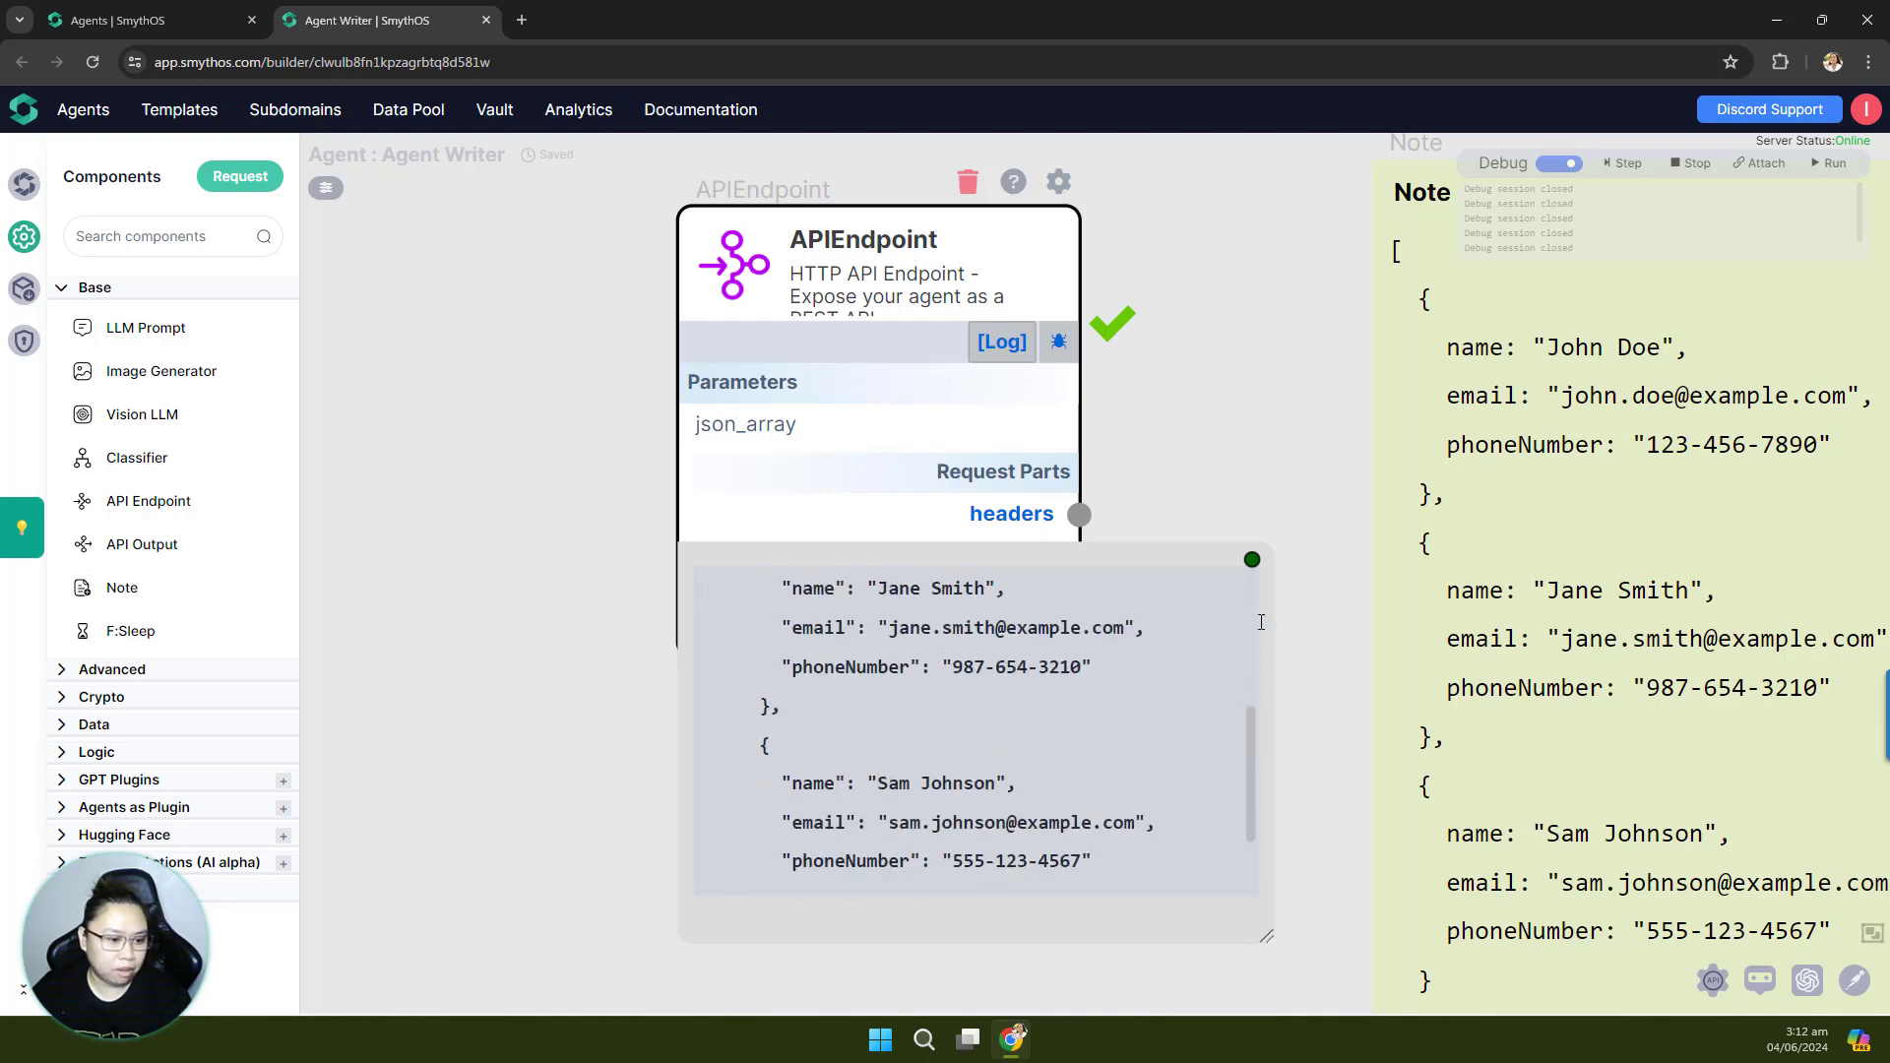
scroll(937, 731, up, 1)
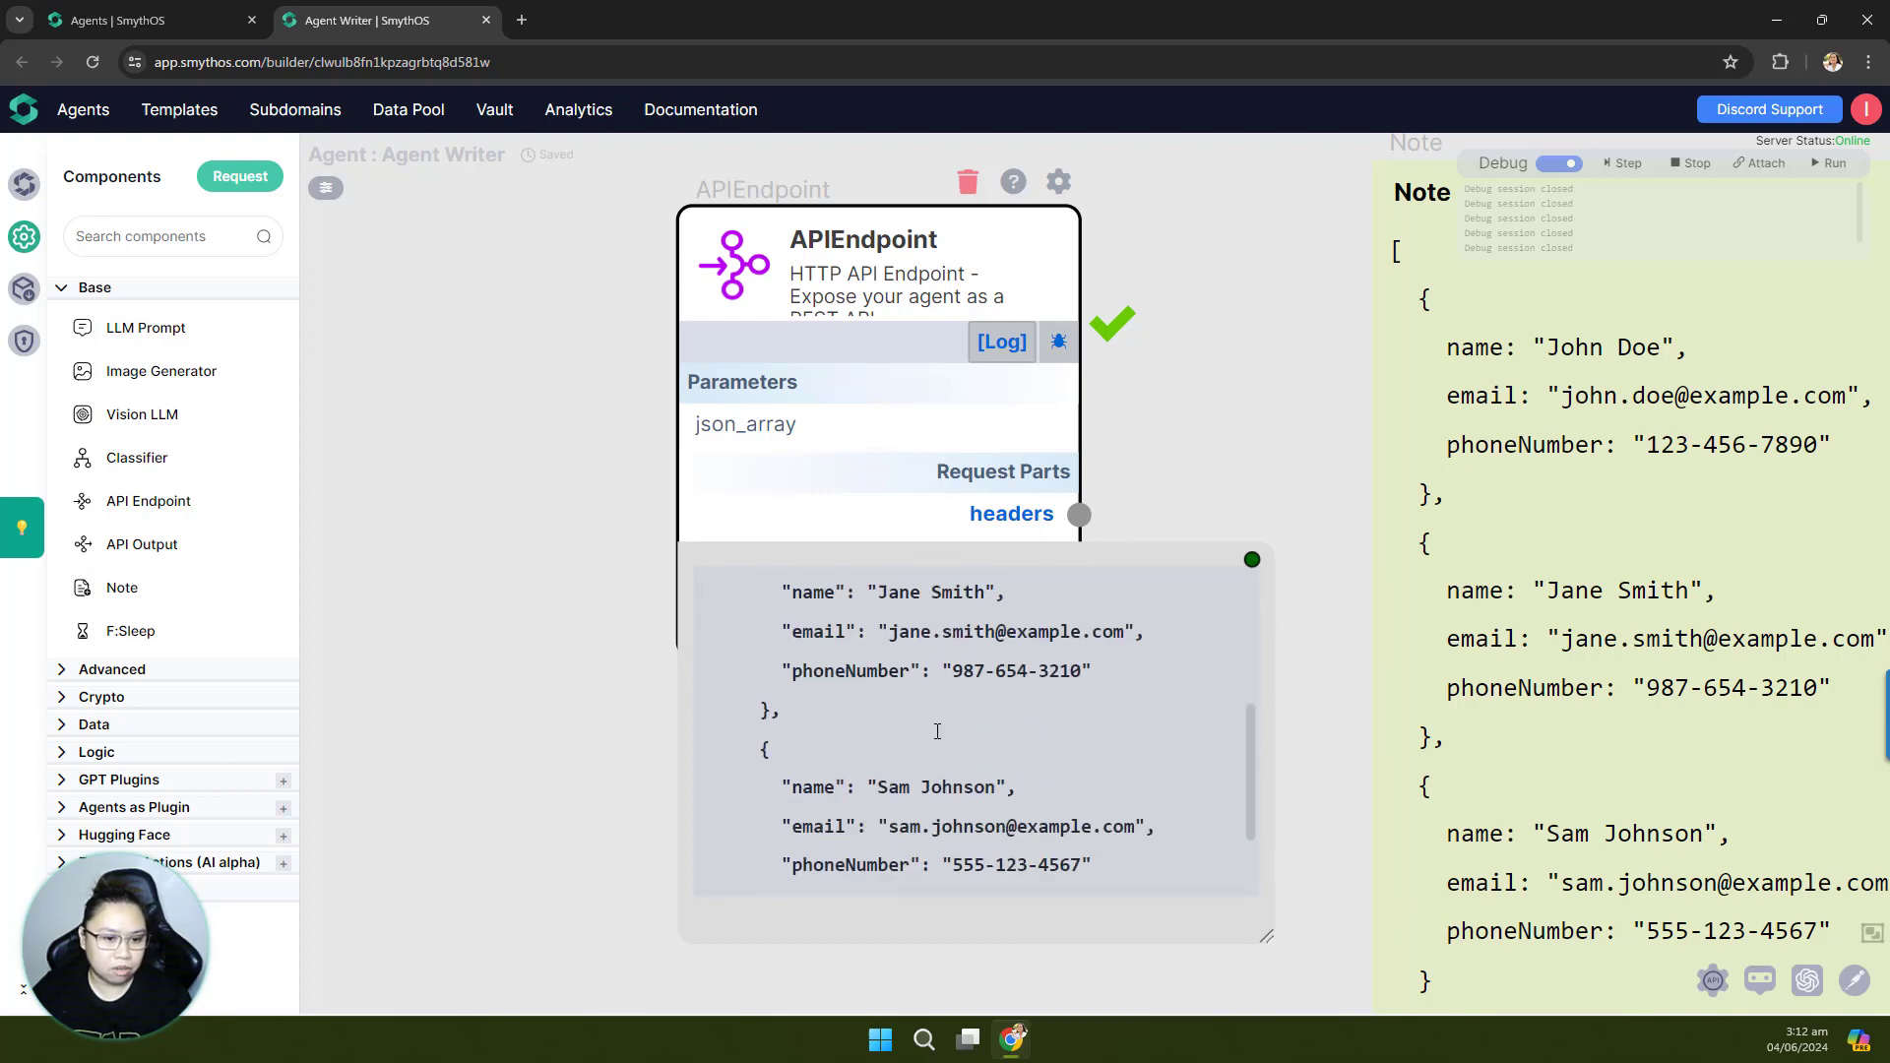
scroll(937, 731, up, 3)
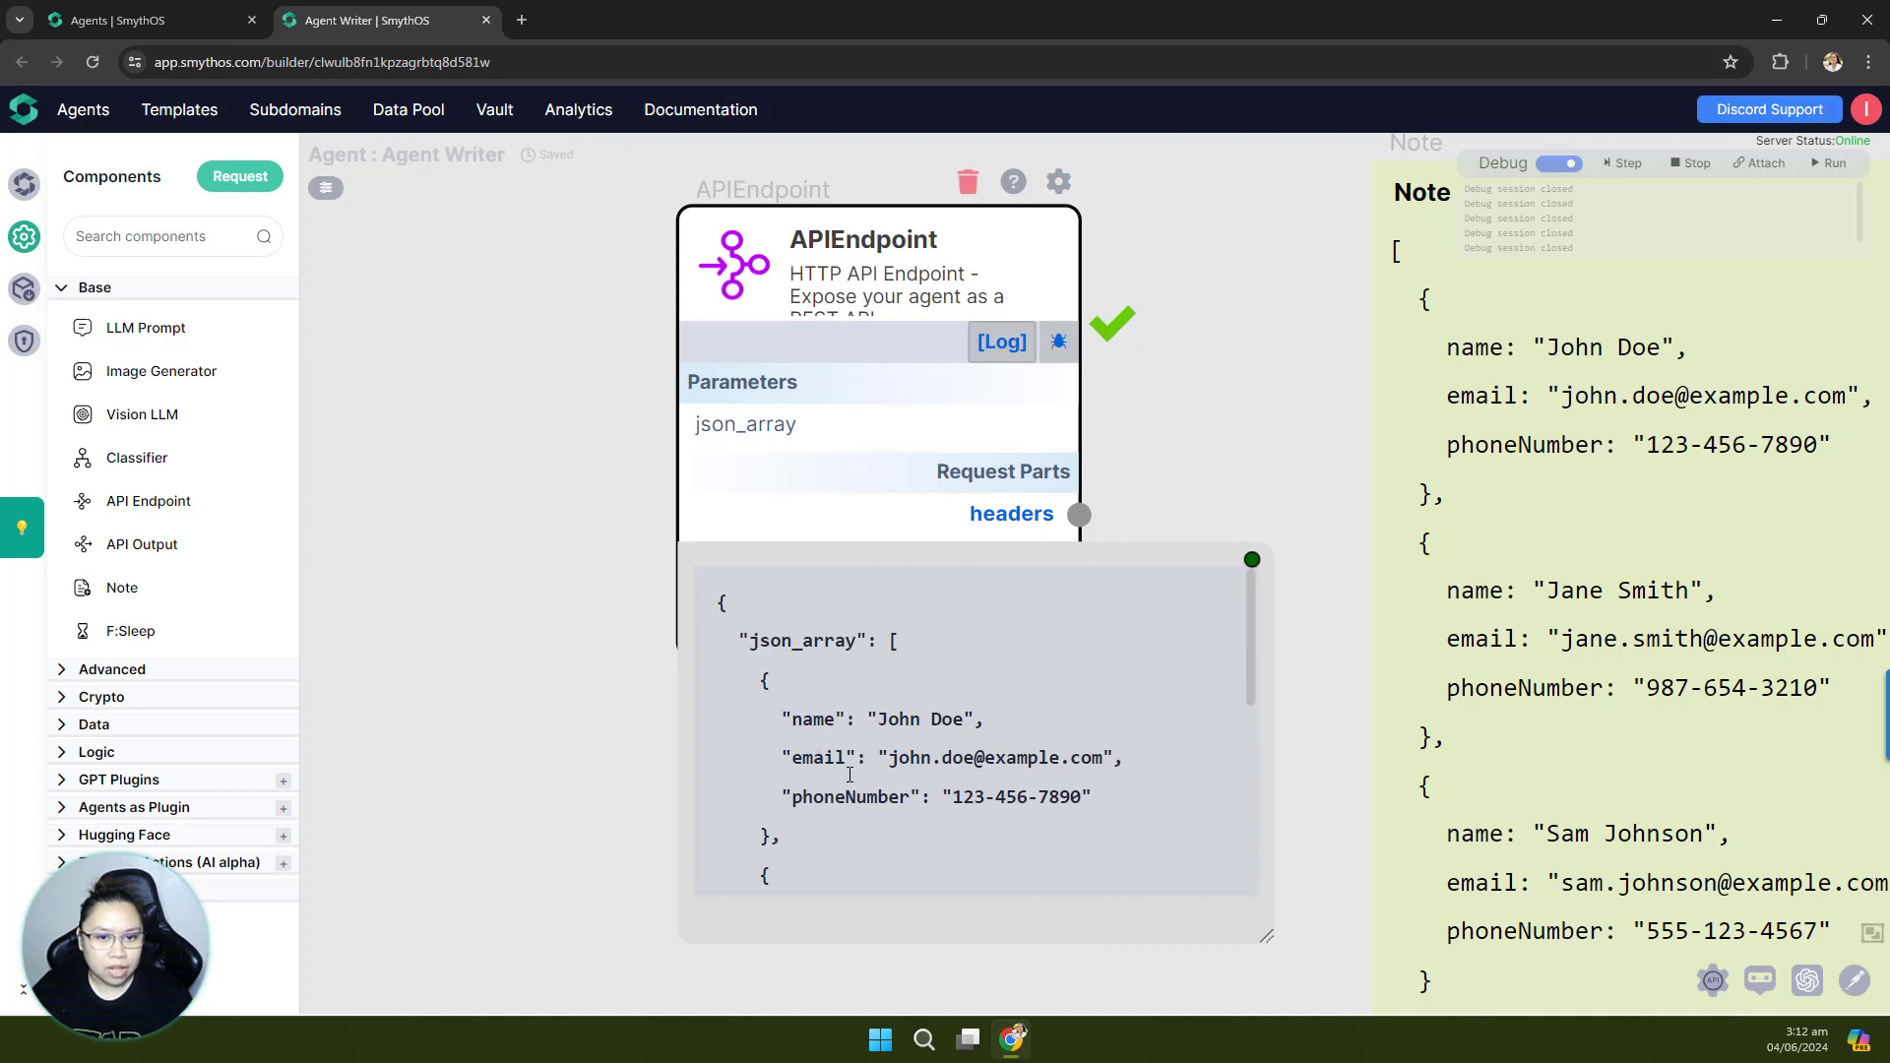
scroll(980, 729, down, 3)
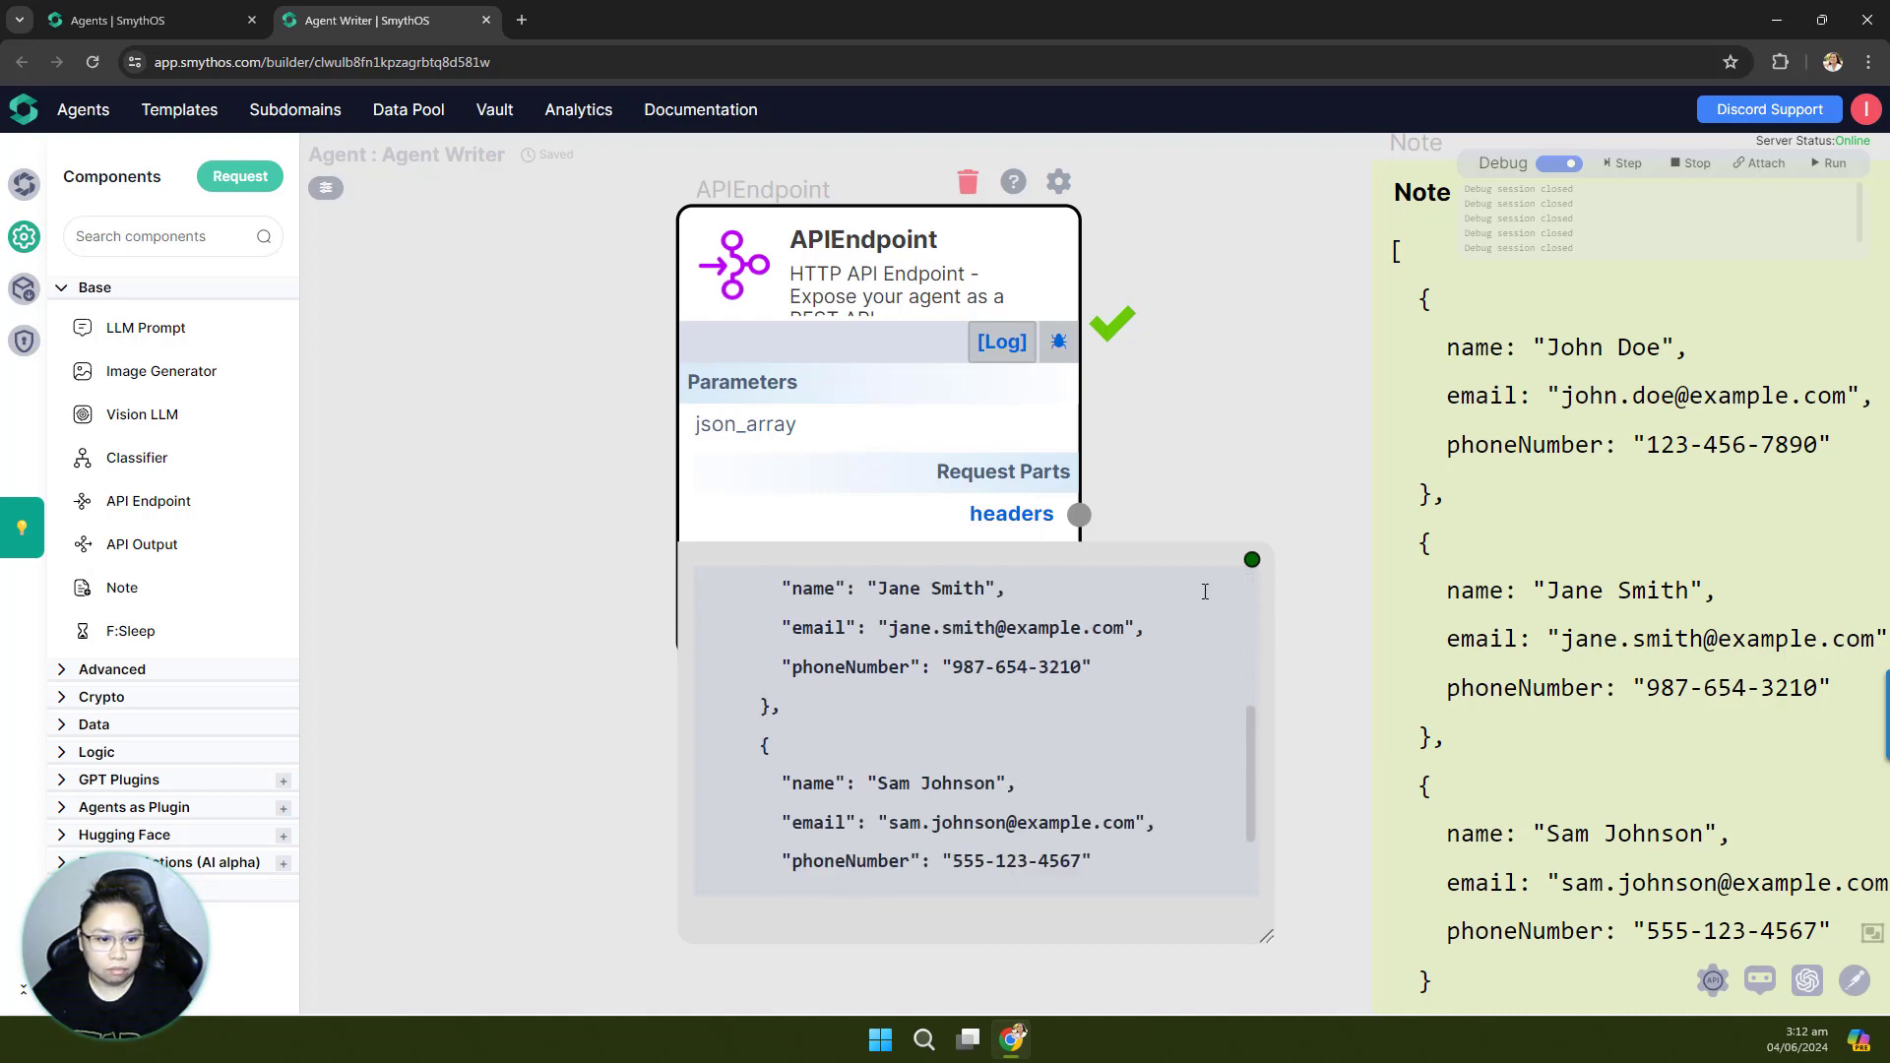
Step: Stop the APIEndpoint's debug run and copy the full JSON text of its body output from the enlarged preview
click(1253, 560)
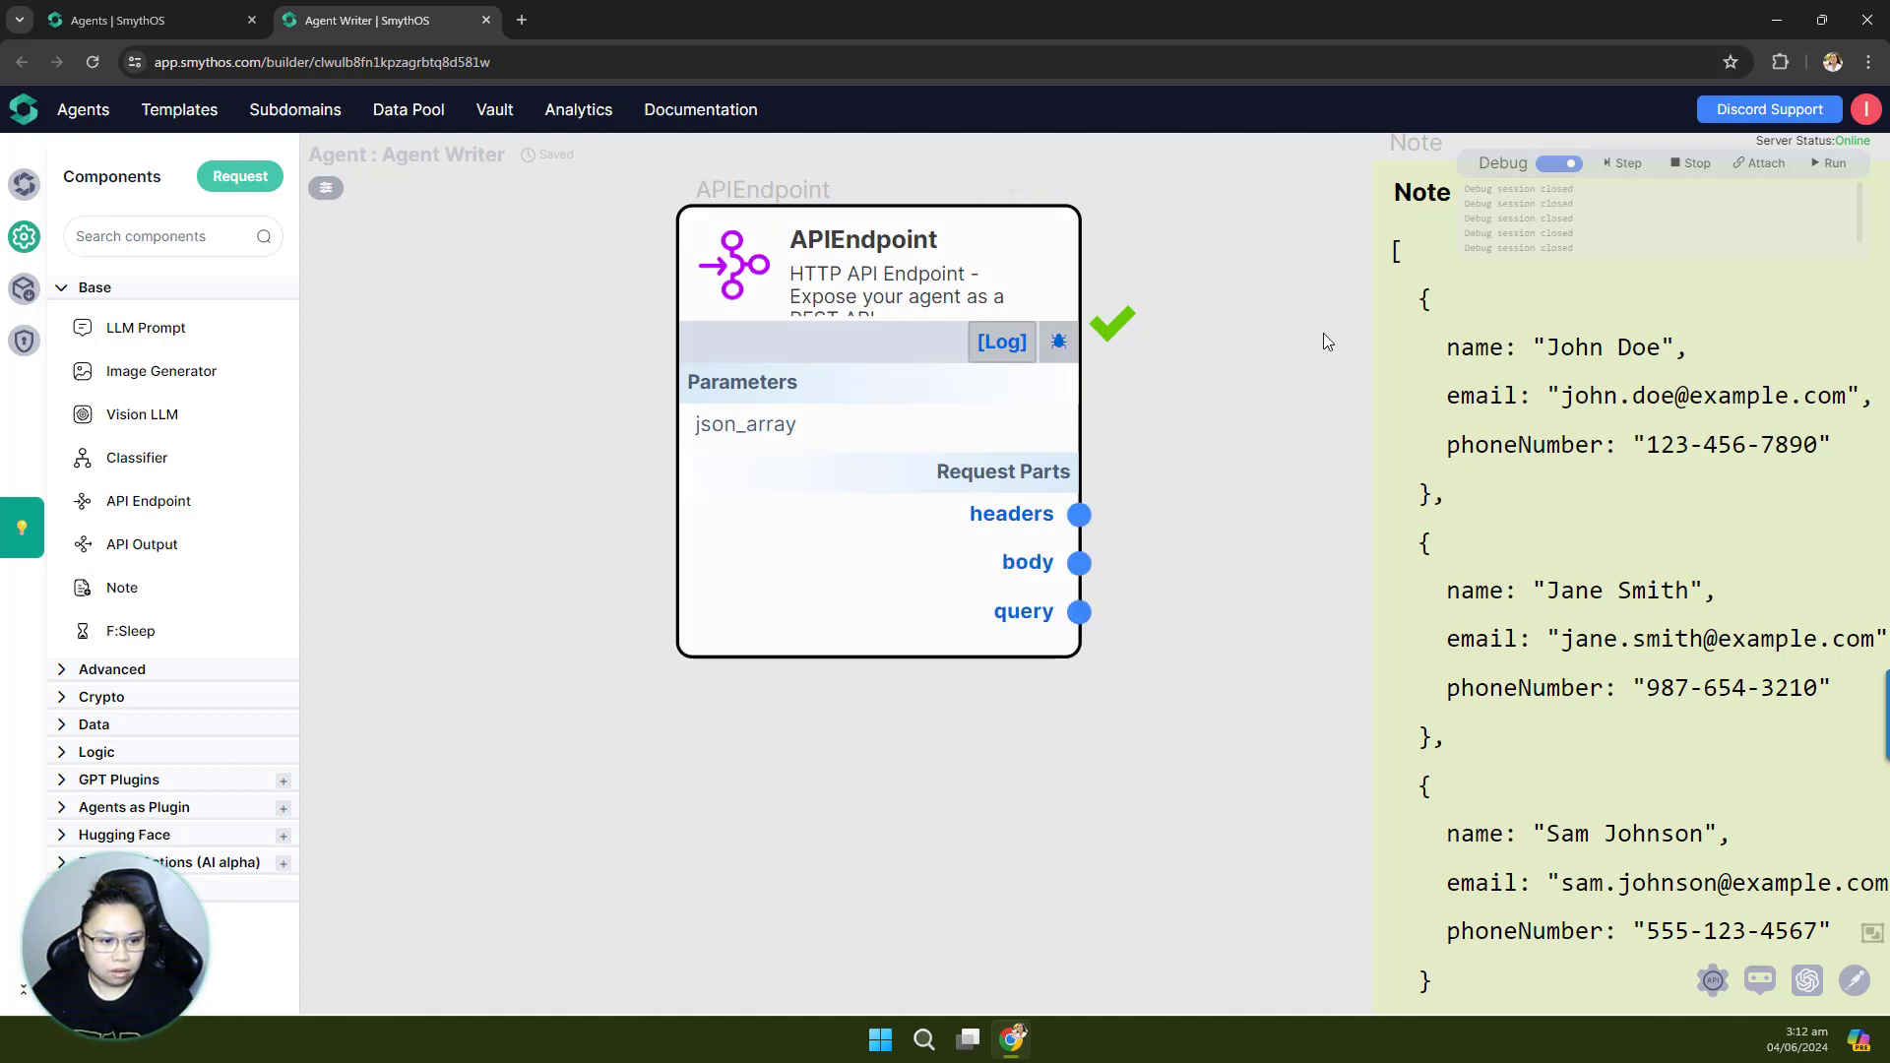
click(1679, 167)
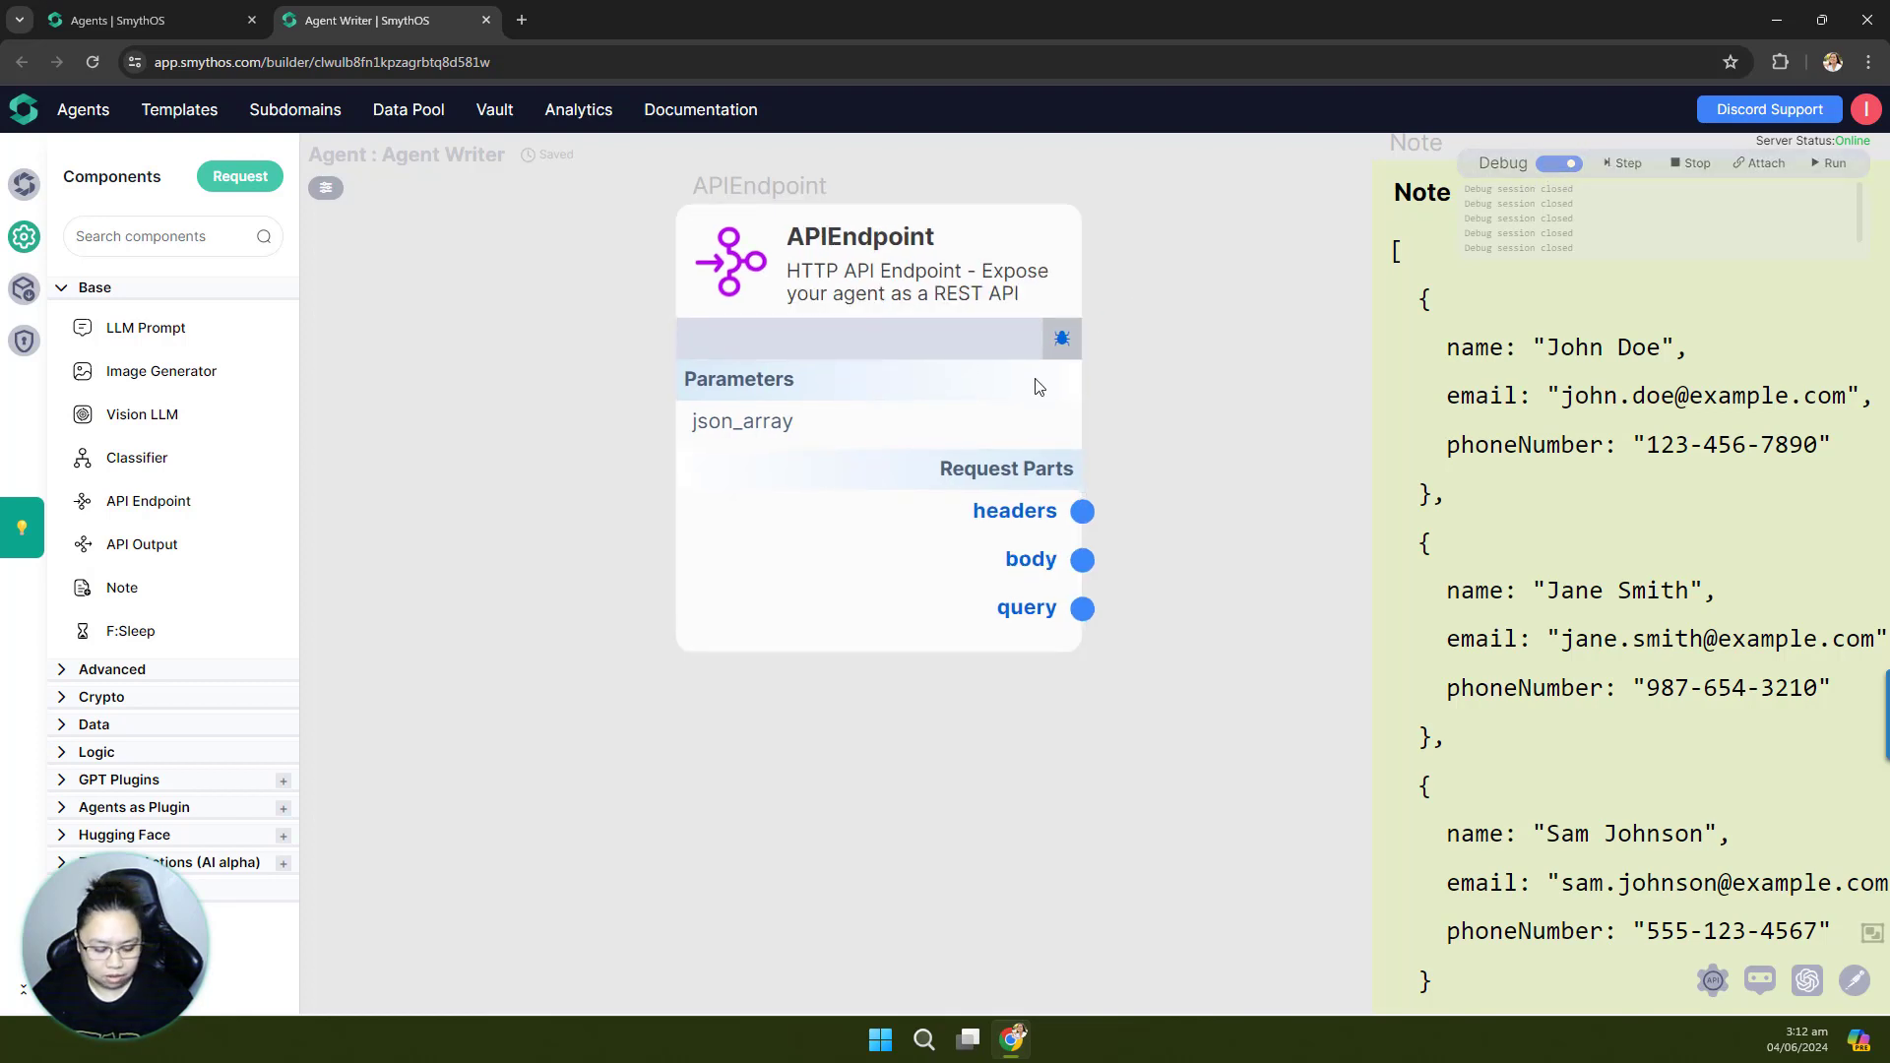
mouse_move(989, 559)
click(929, 555)
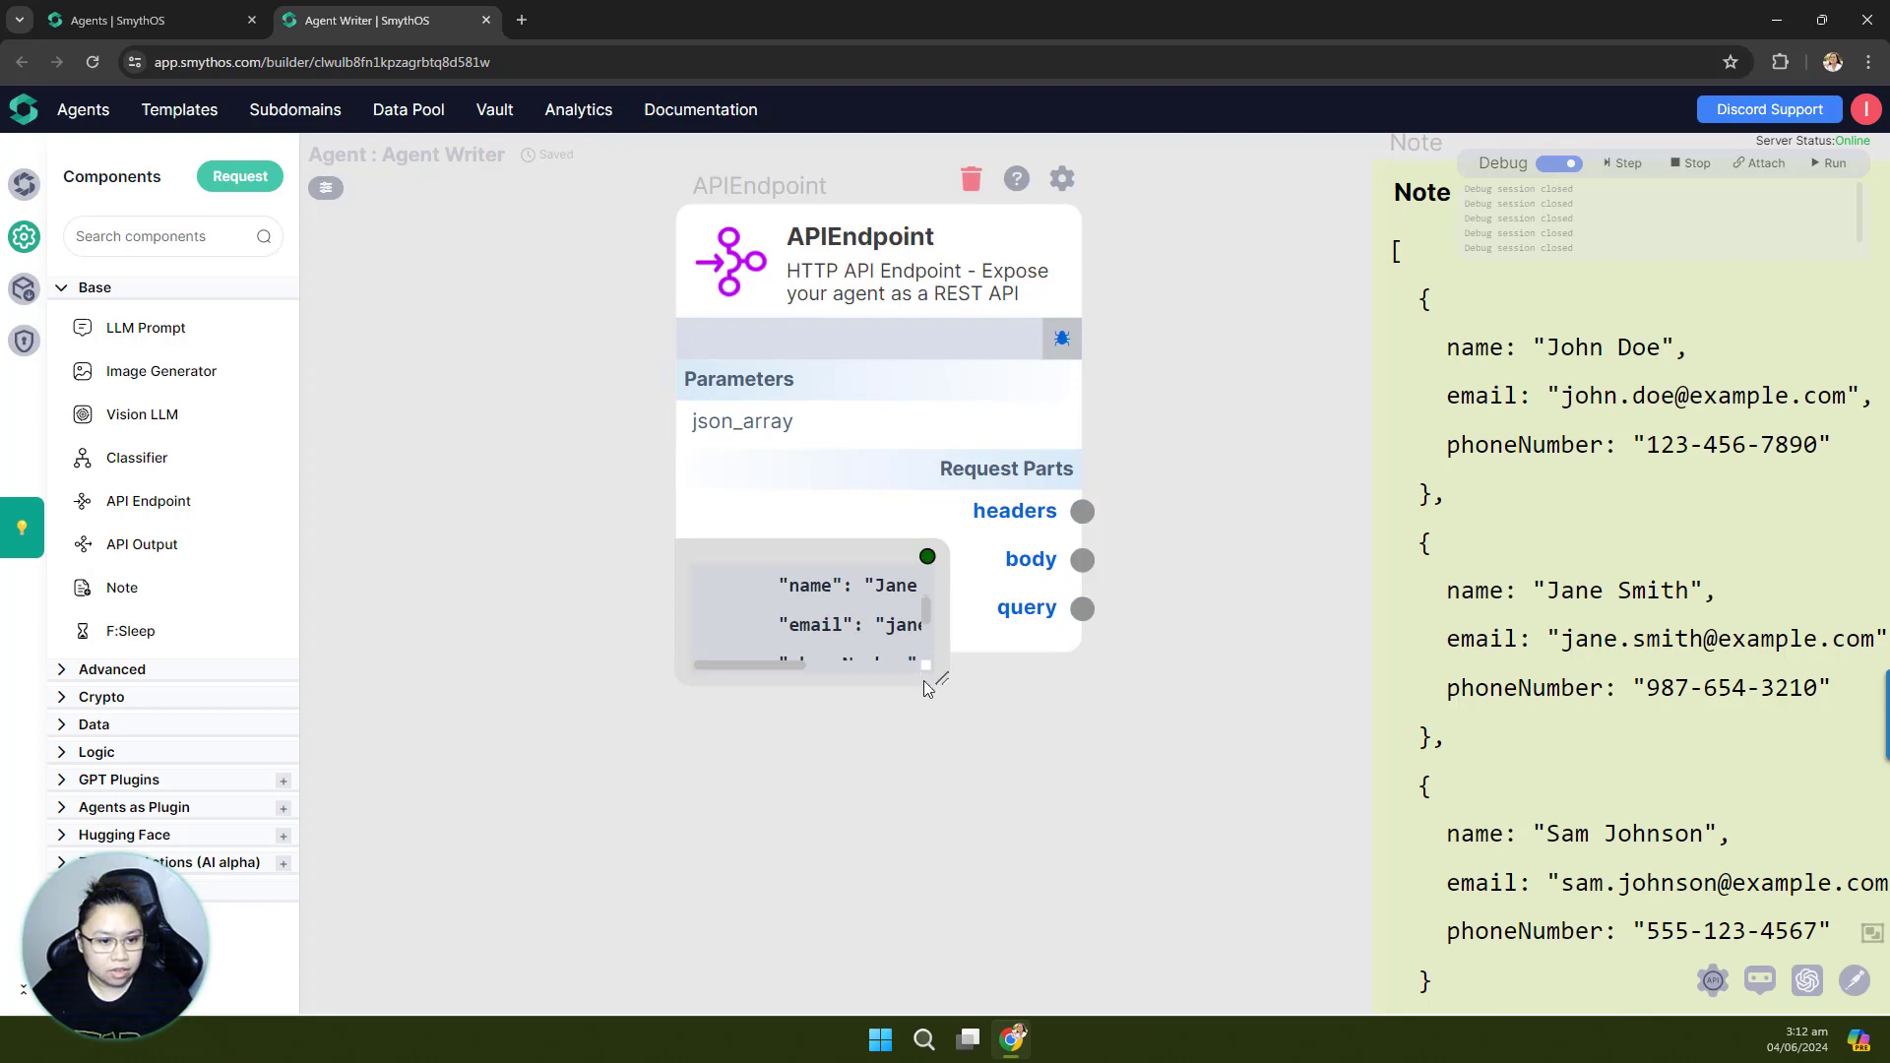
drag(934, 679, 1142, 867)
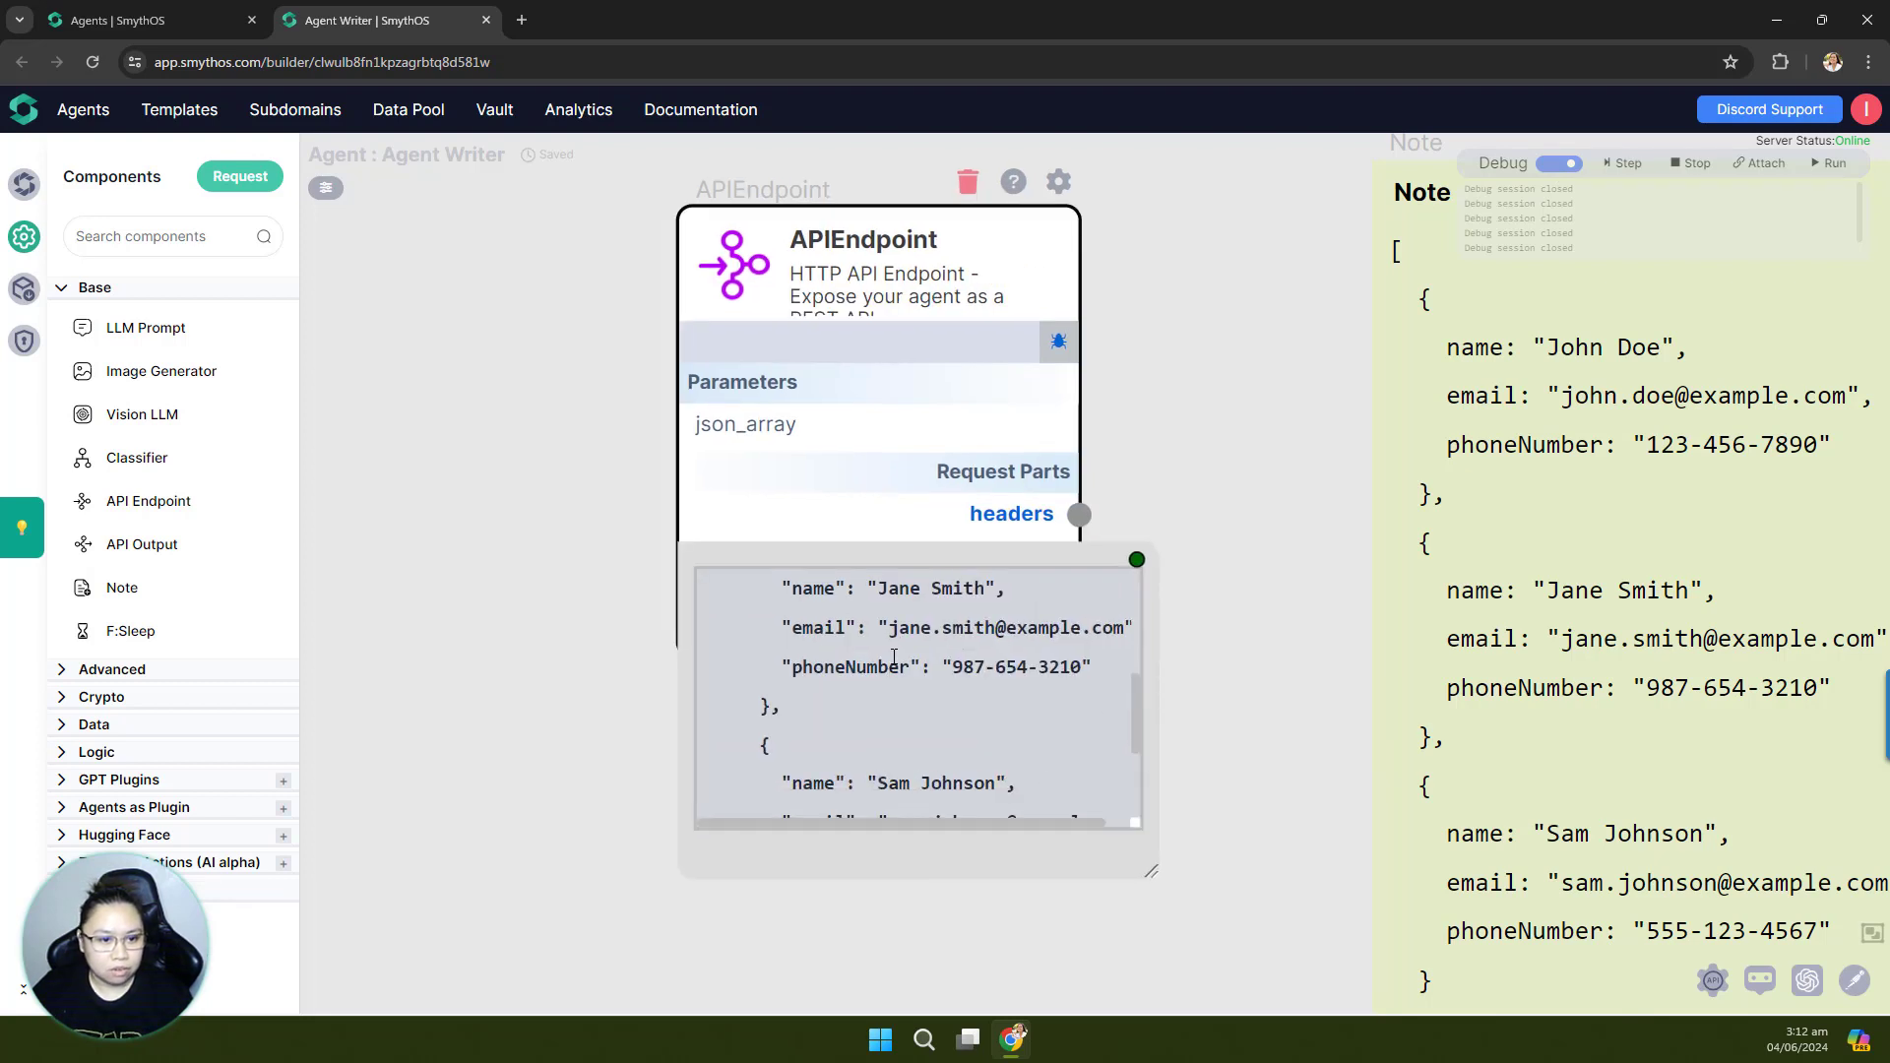
key(ctrl+a)
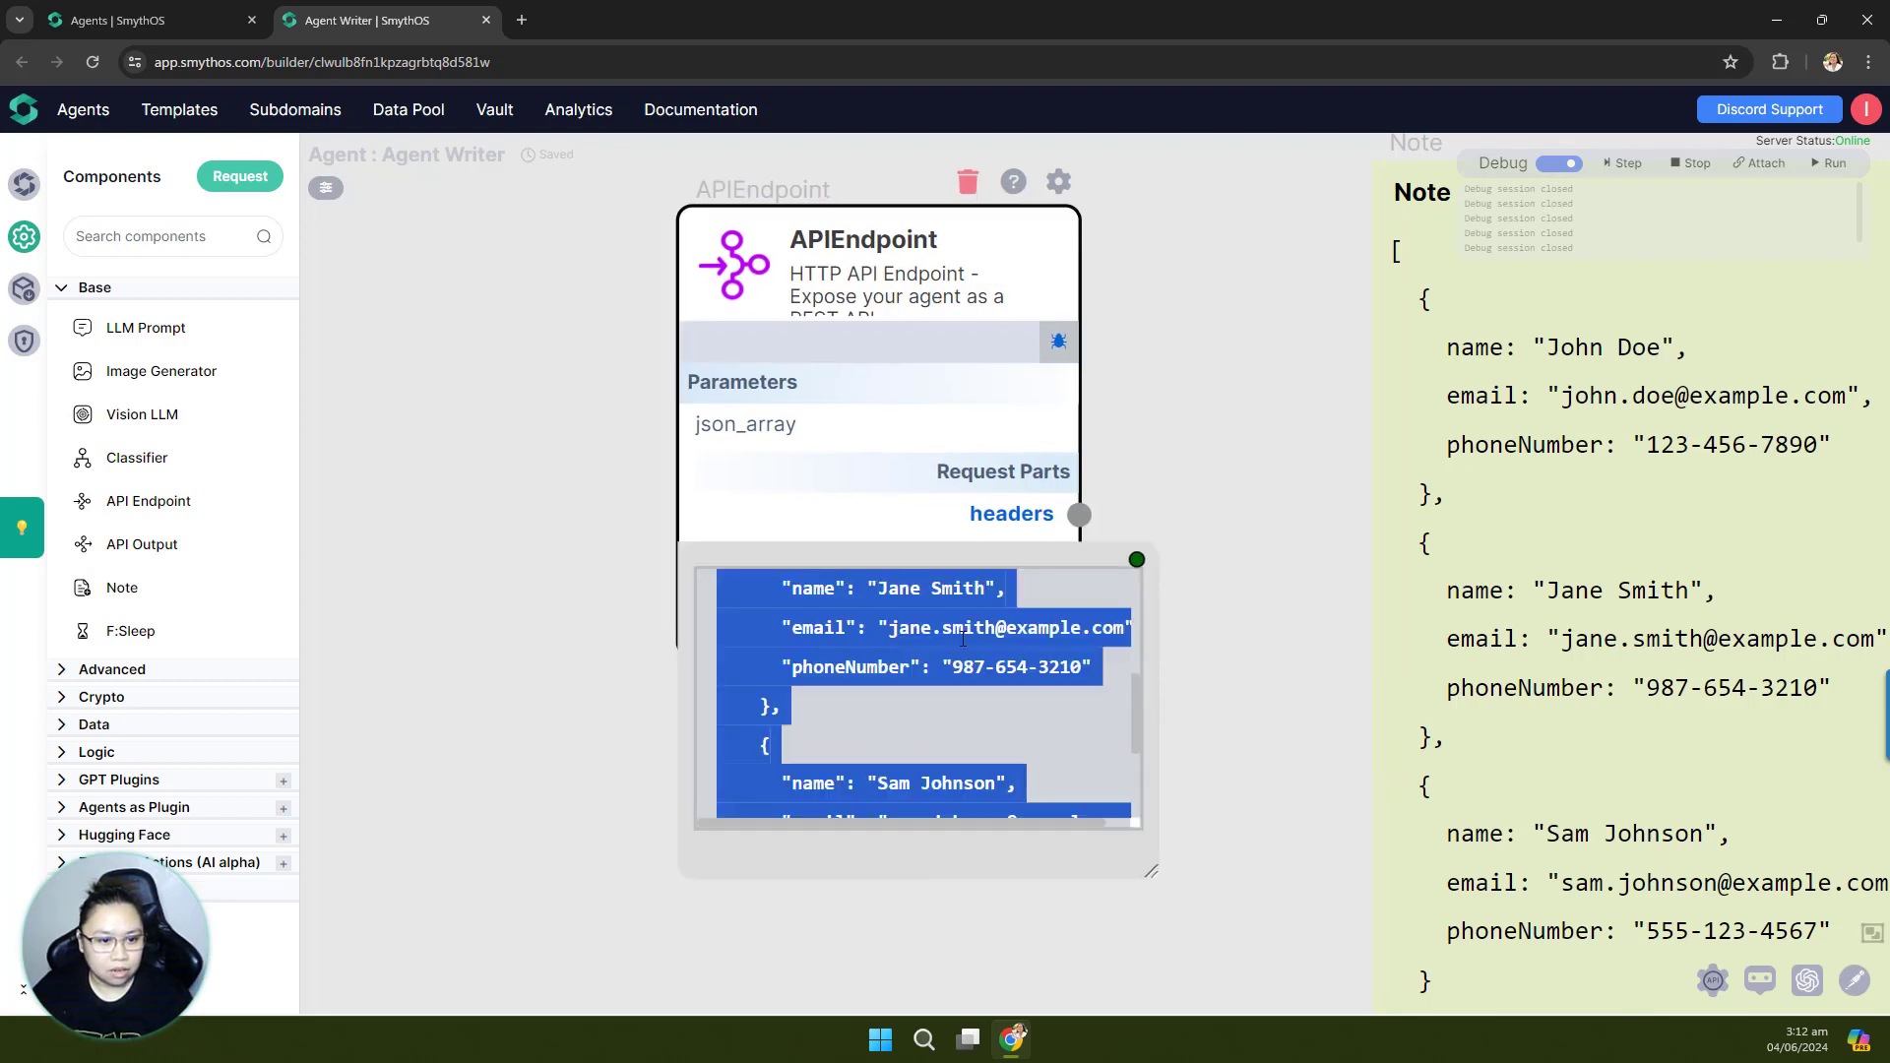
click(1136, 559)
Step: Retitle the contacts note beside the APIEndpoint as "Raw input"
scroll(633, 638, down, 3)
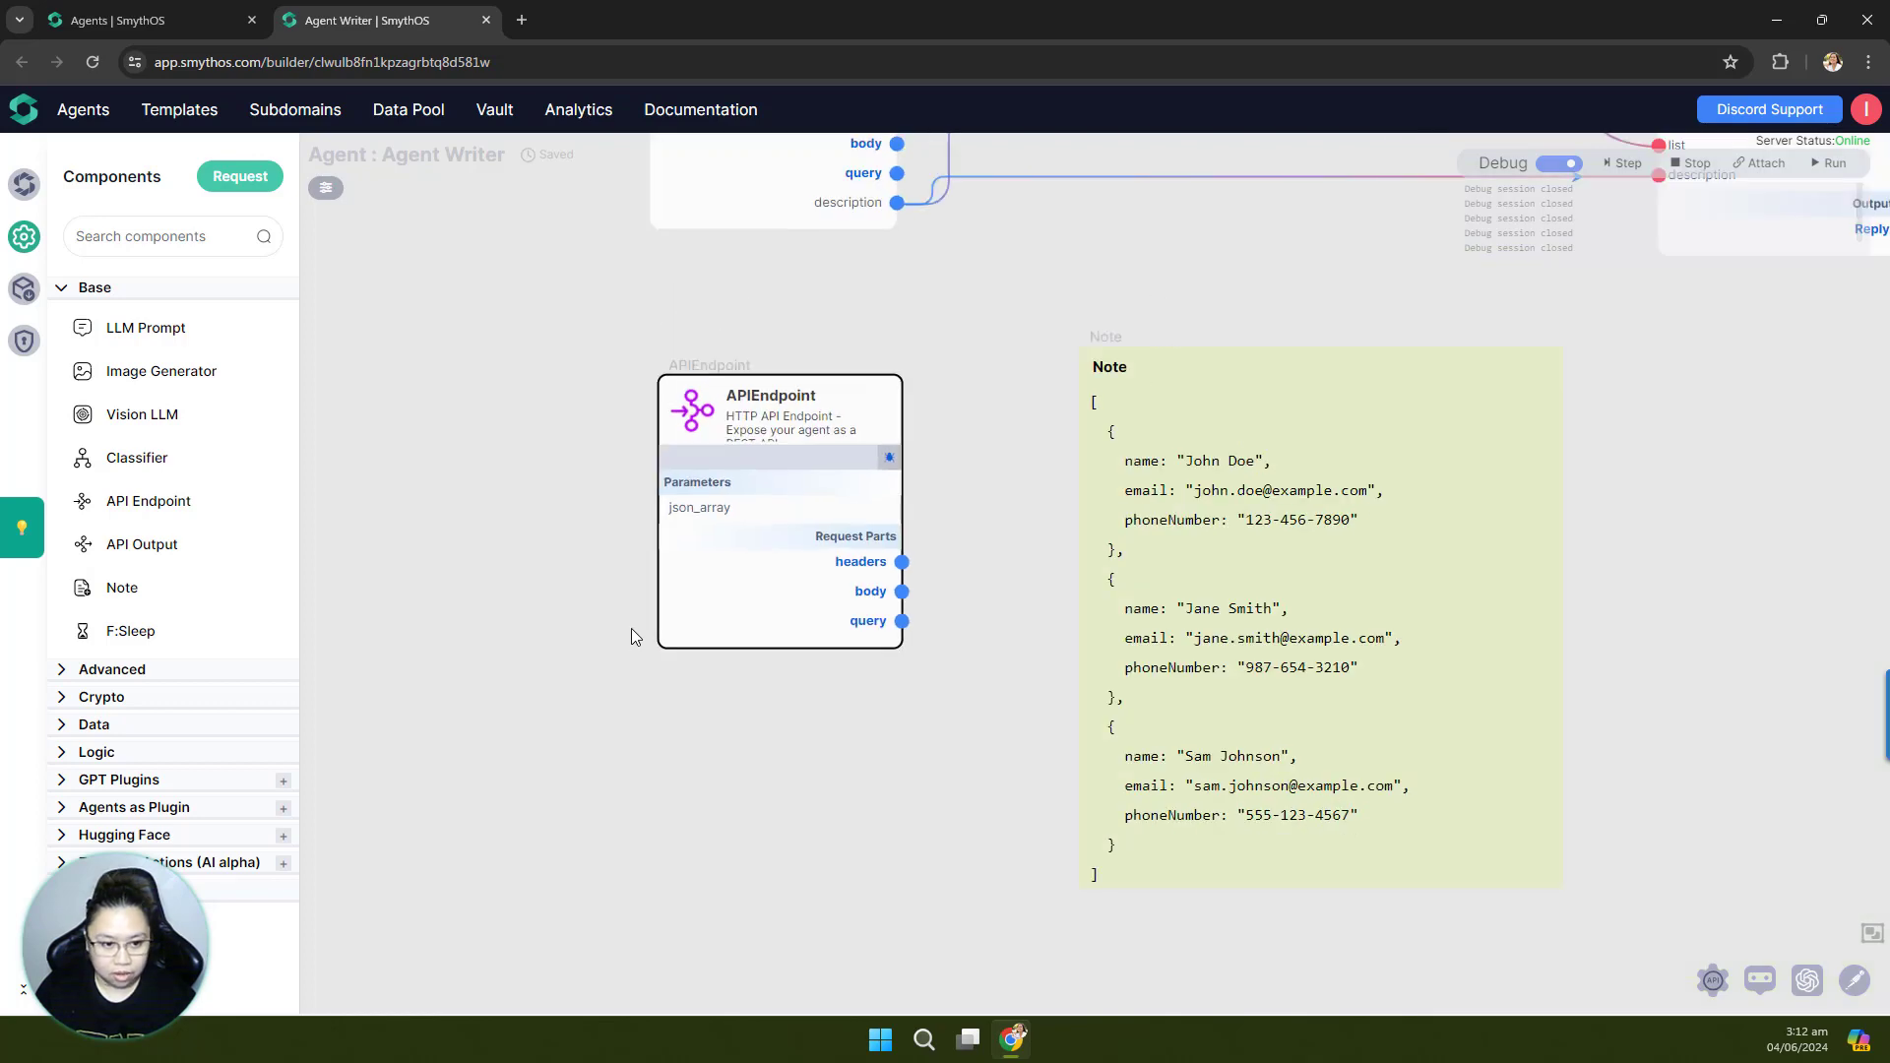
click(1132, 367)
double_click(1111, 364)
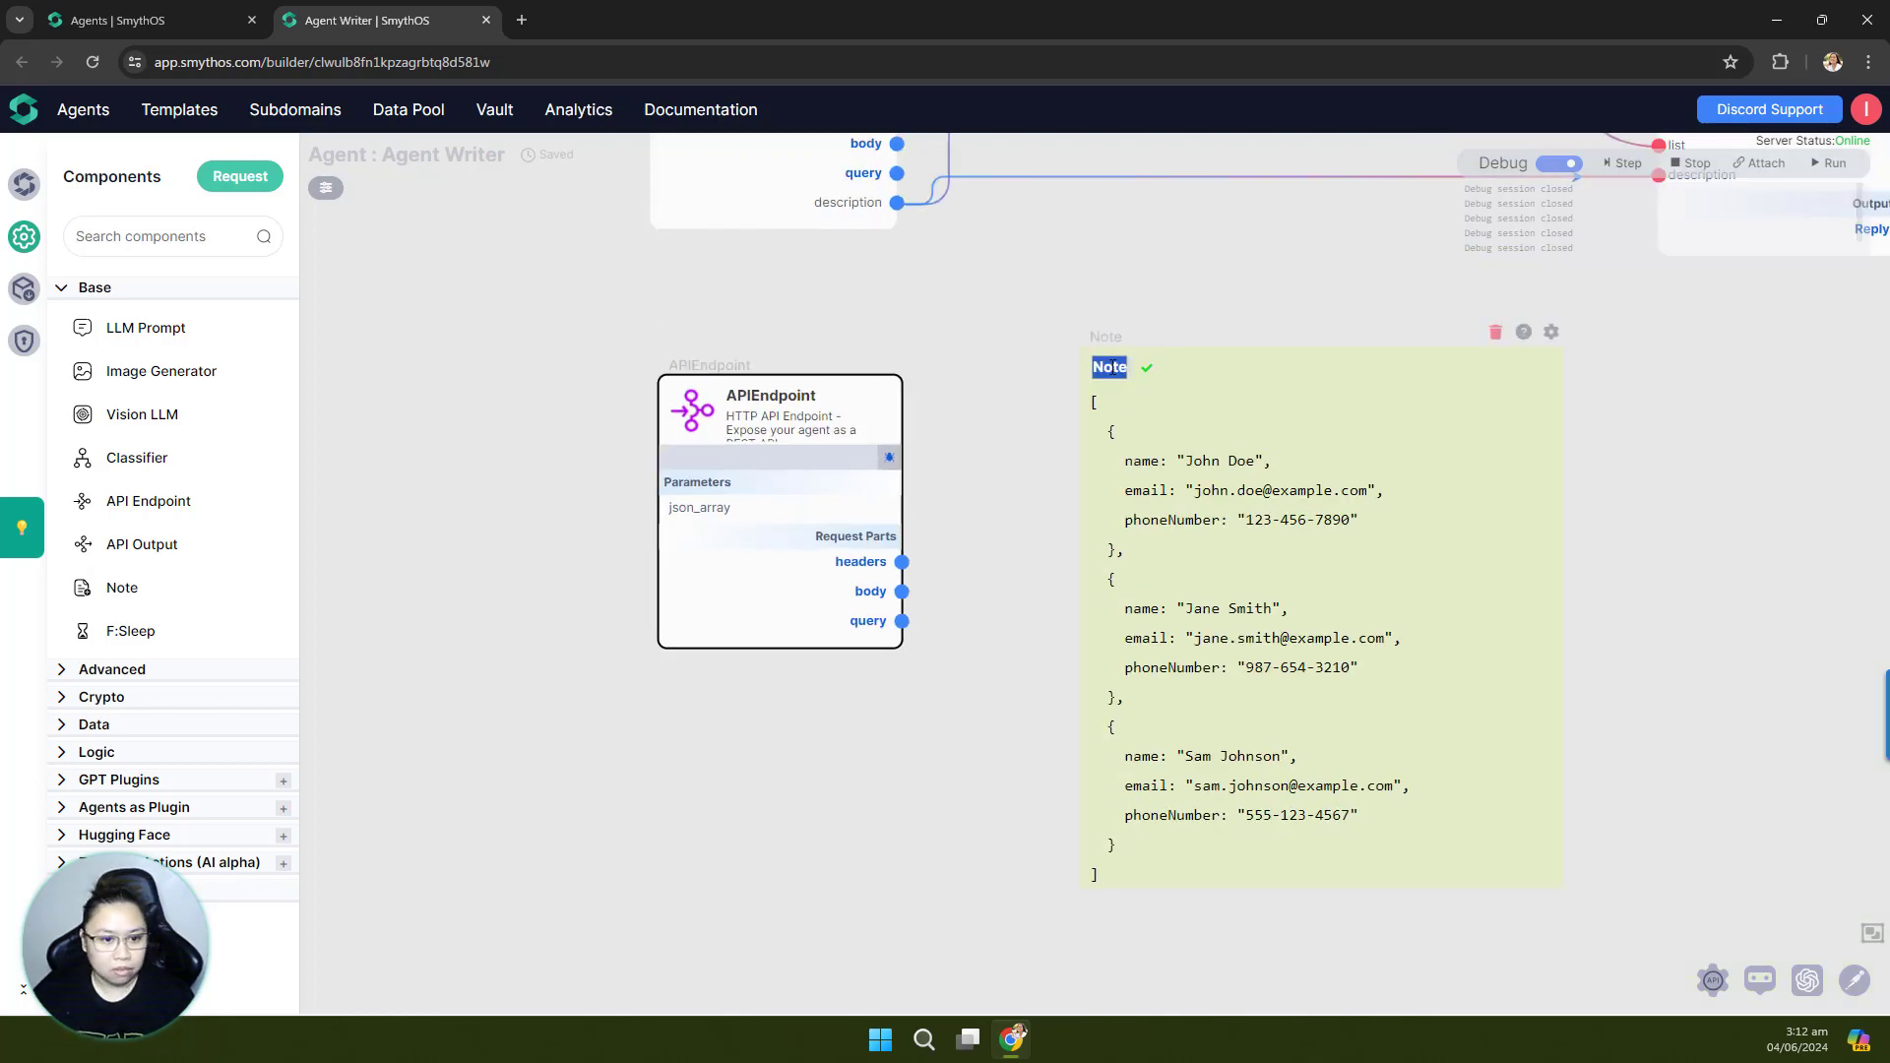
text(Raw in)
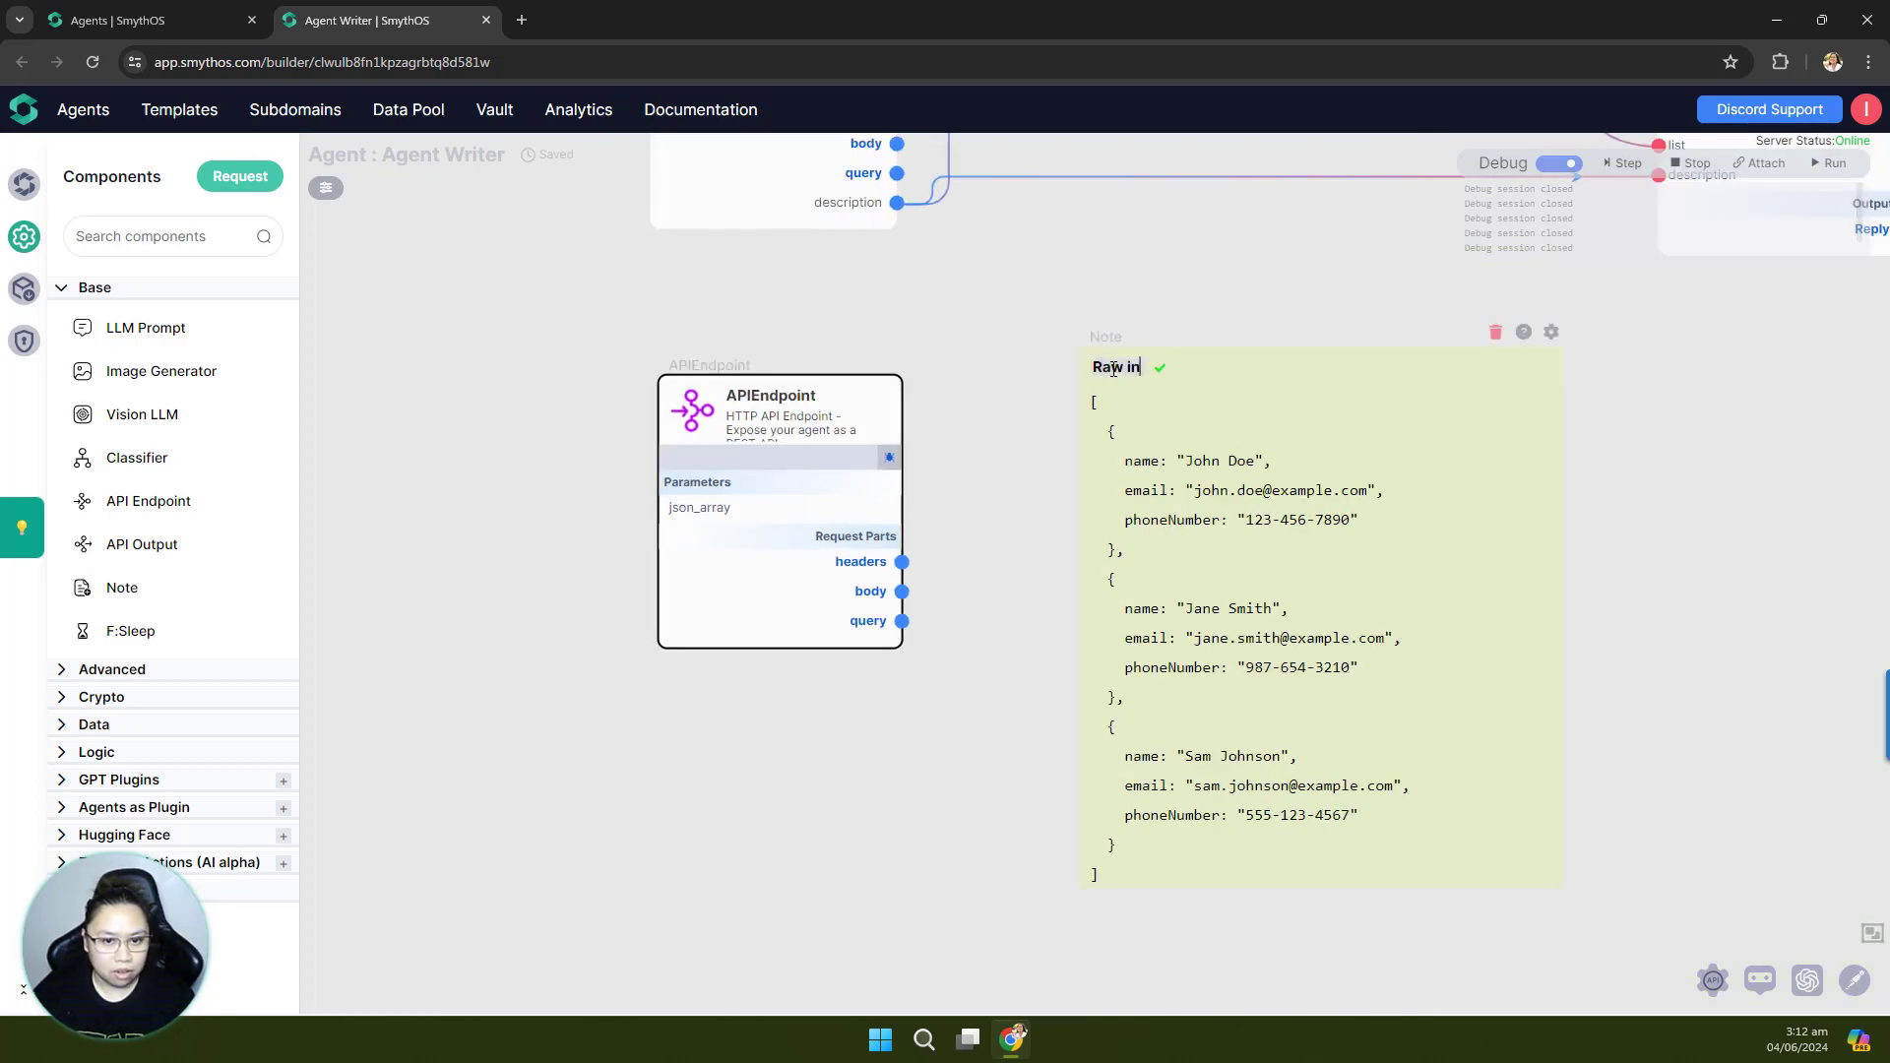
text(put)
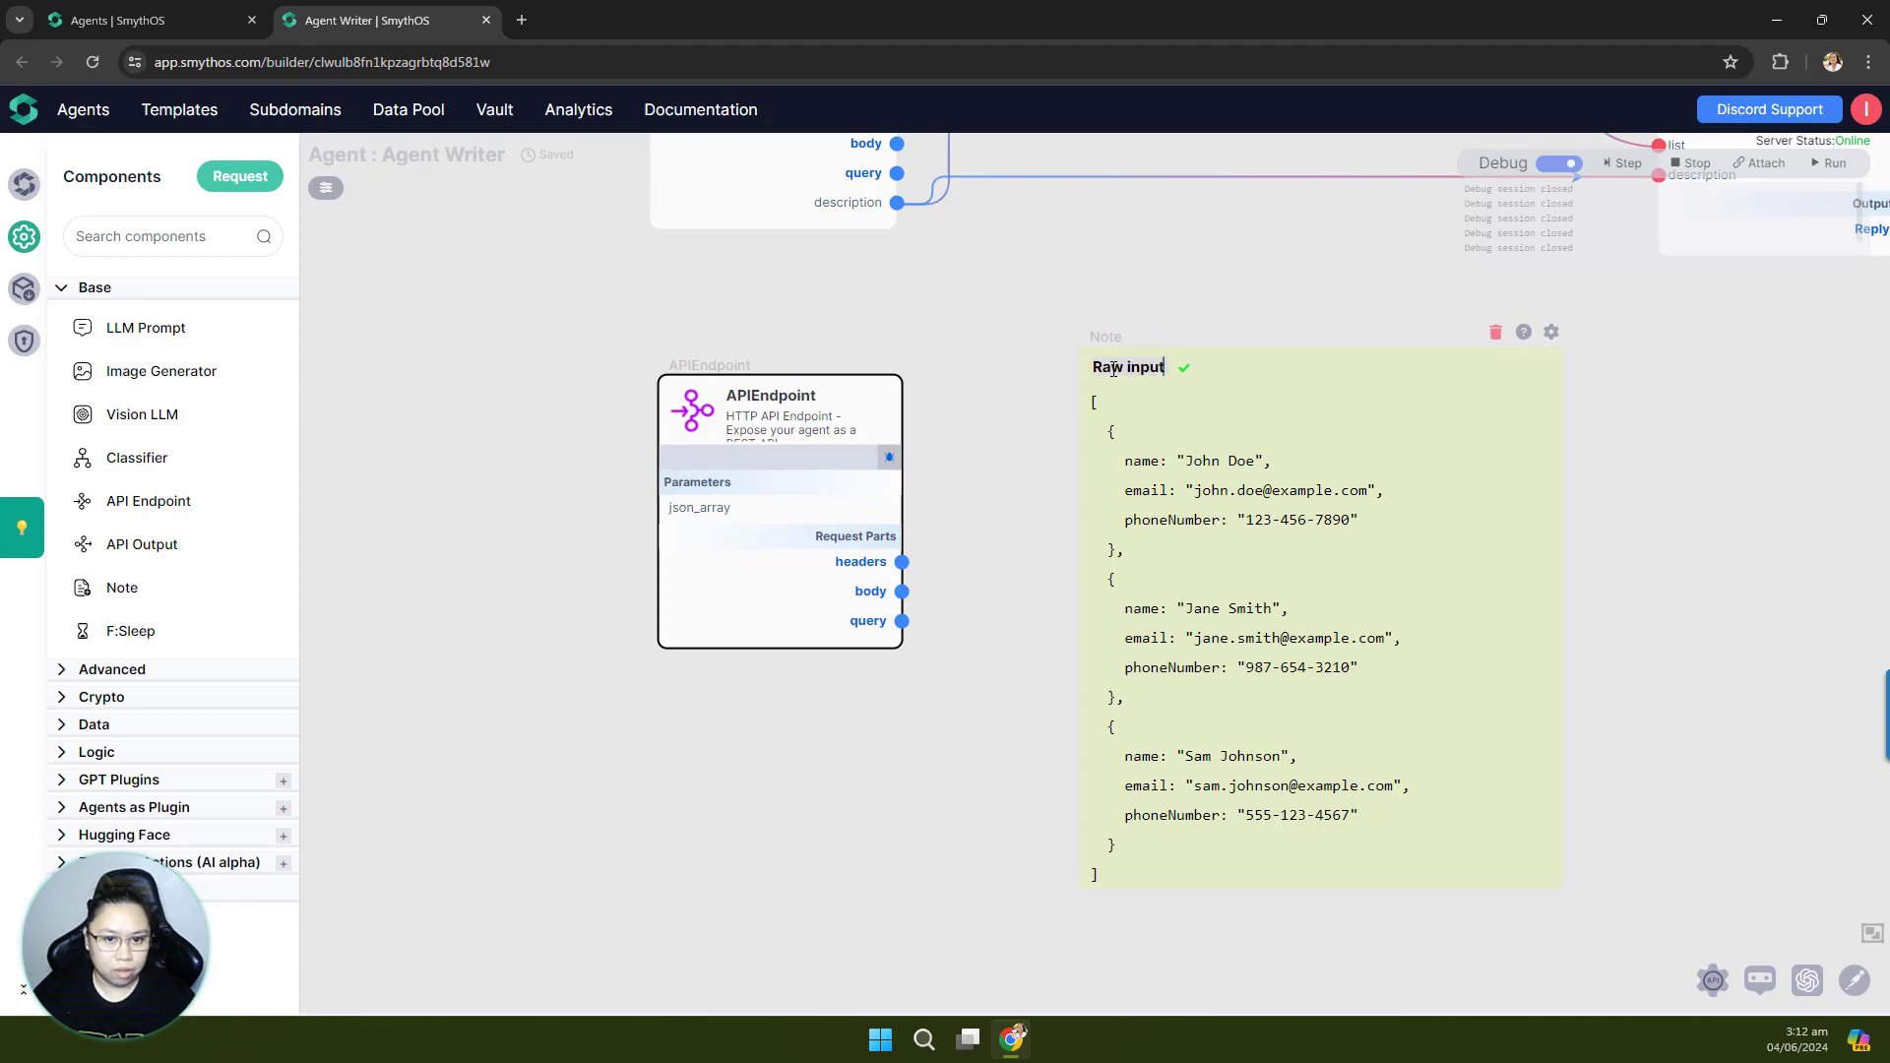
click(1185, 371)
Step: Turn off debug mode and add a second note beside the Raw input note, with the copied body output as its description
drag(1756, 478, 1596, 479)
click(1571, 174)
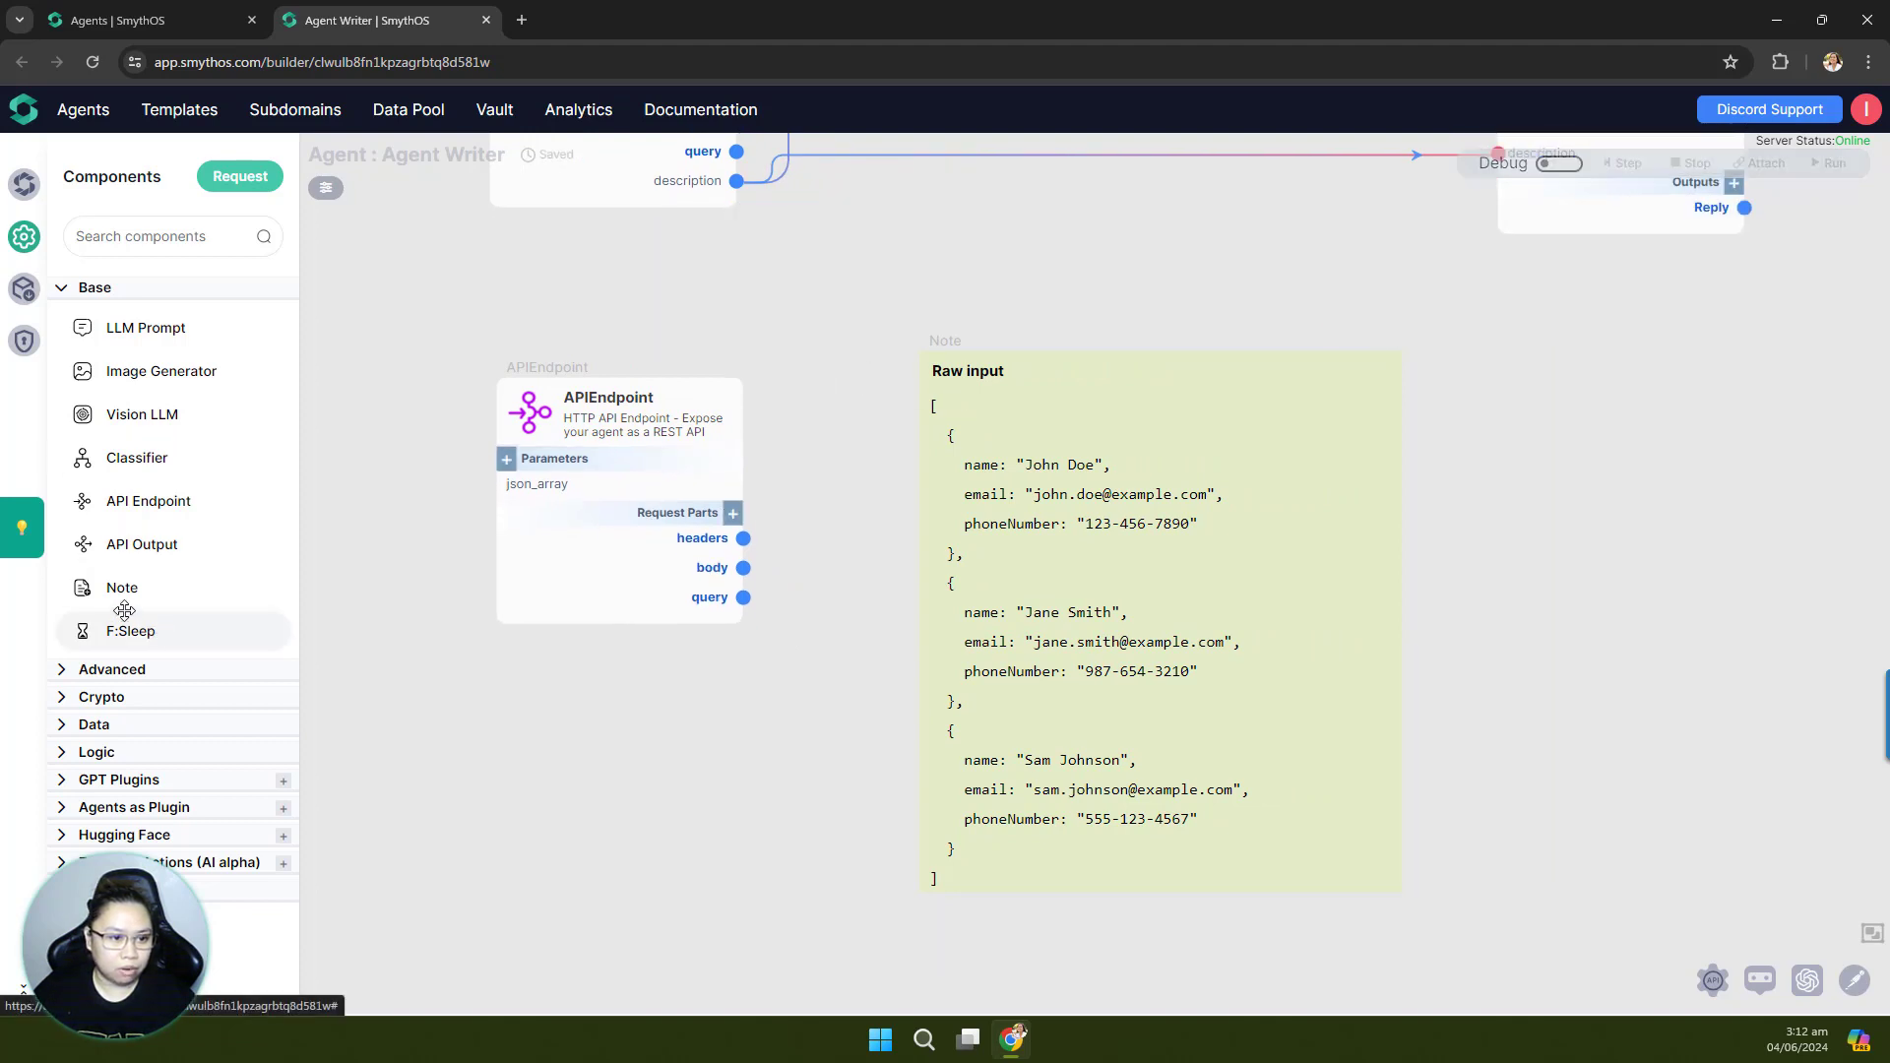
drag(122, 588, 1552, 433)
drag(1171, 309, 710, 368)
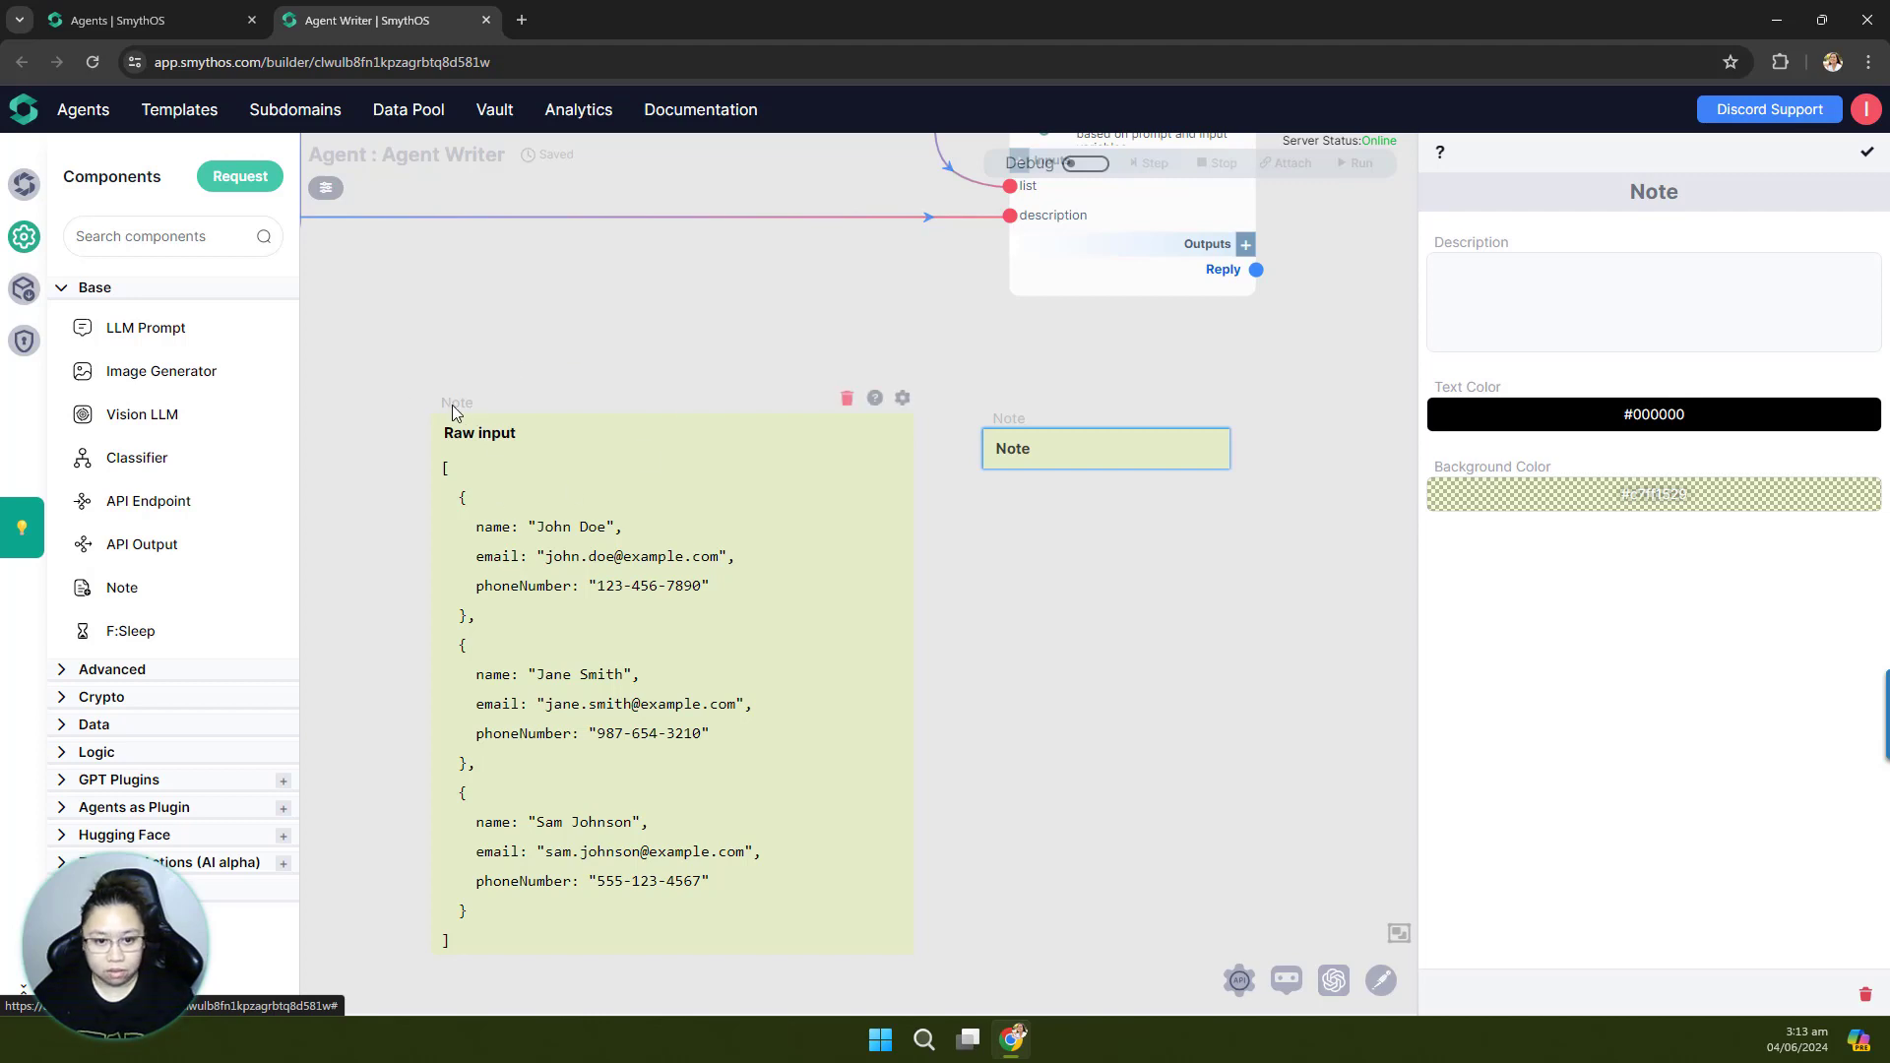
drag(459, 411, 411, 412)
drag(1000, 415, 971, 403)
key(ctrl+v)
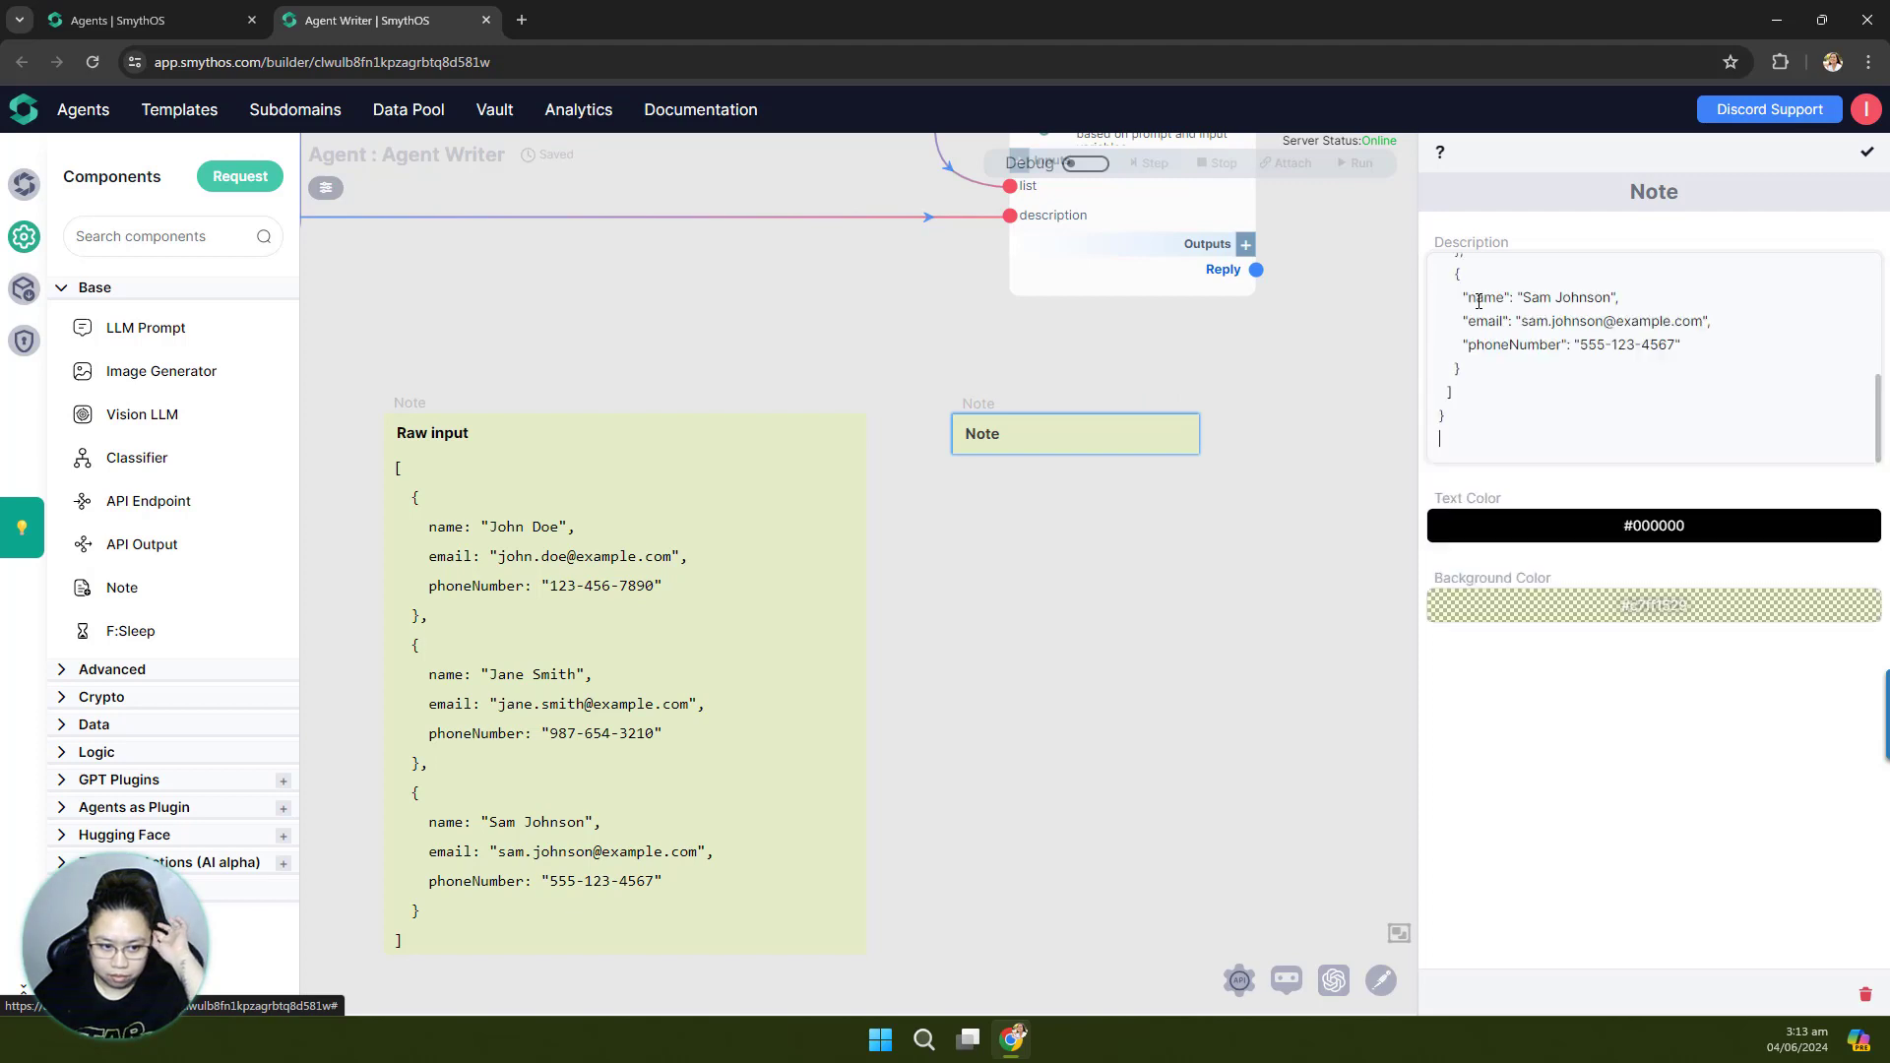
Step: Title the new note "output" and widen it so each contact field fits on one line
click(1021, 440)
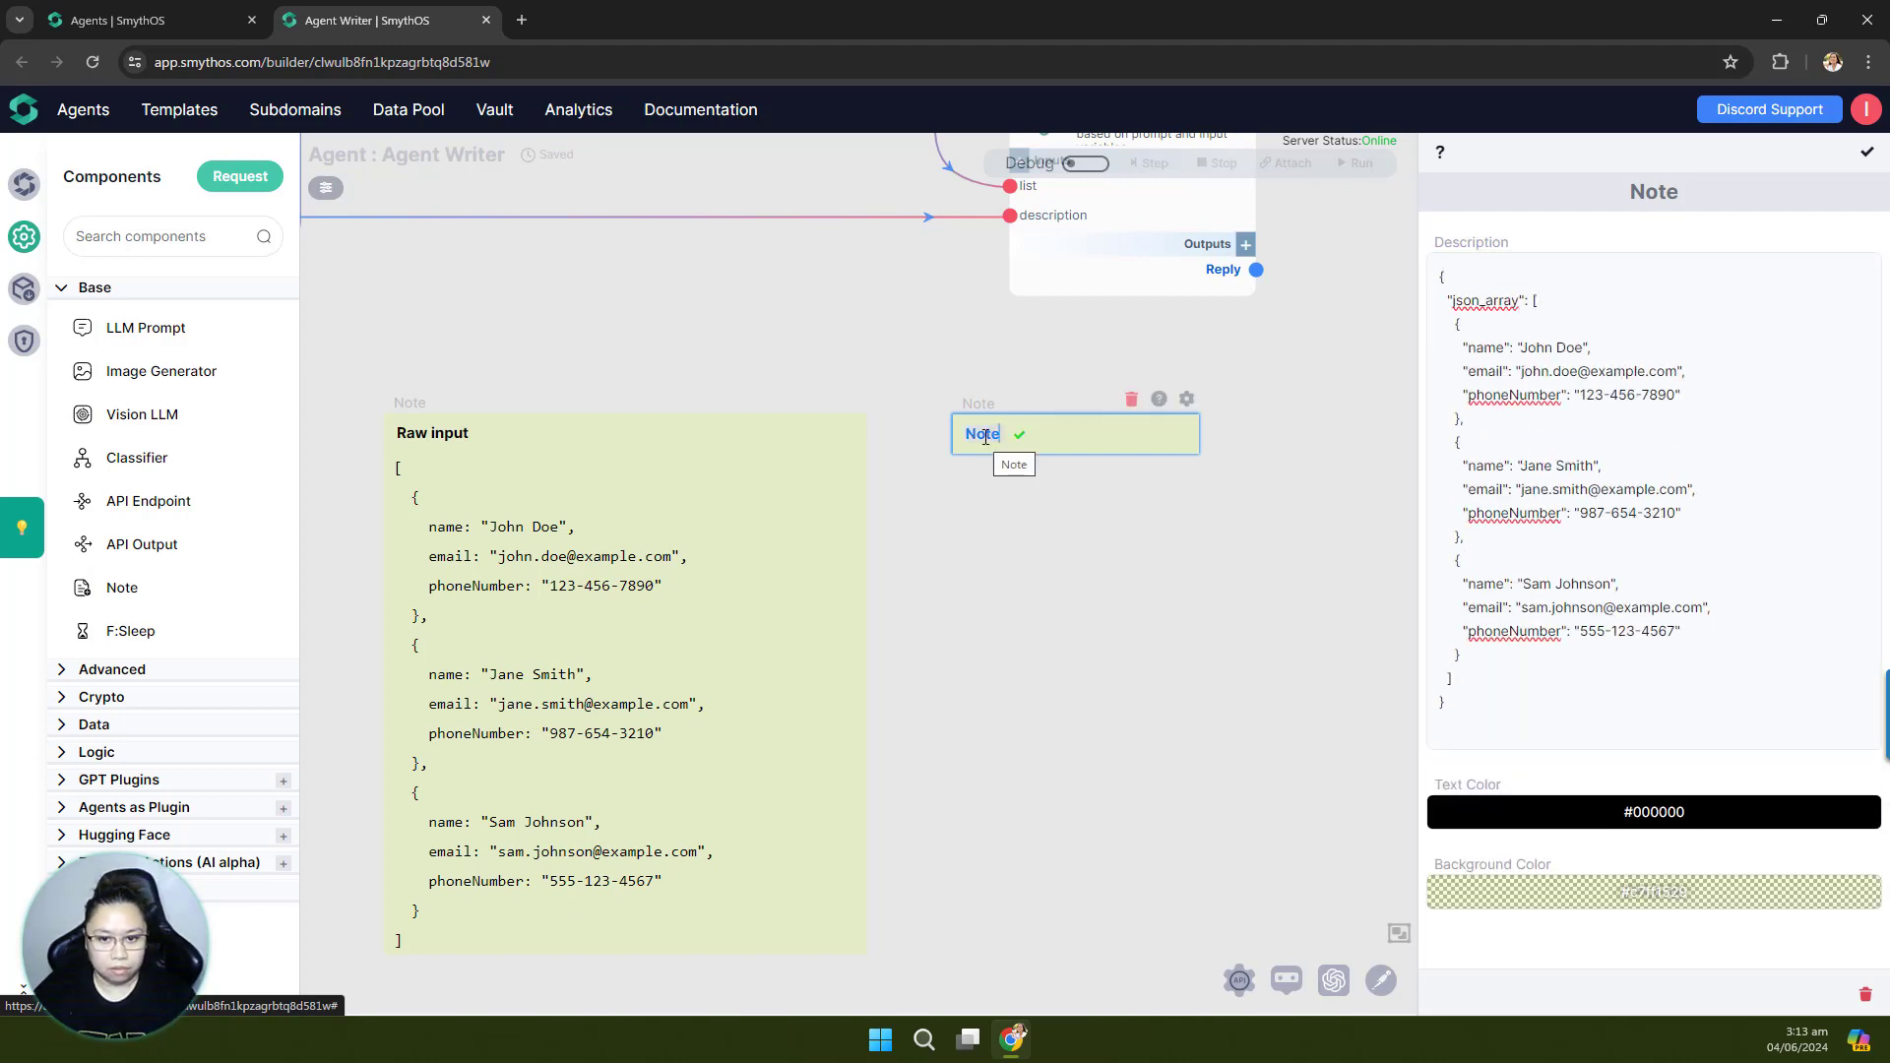
double_click(985, 436)
text(out)
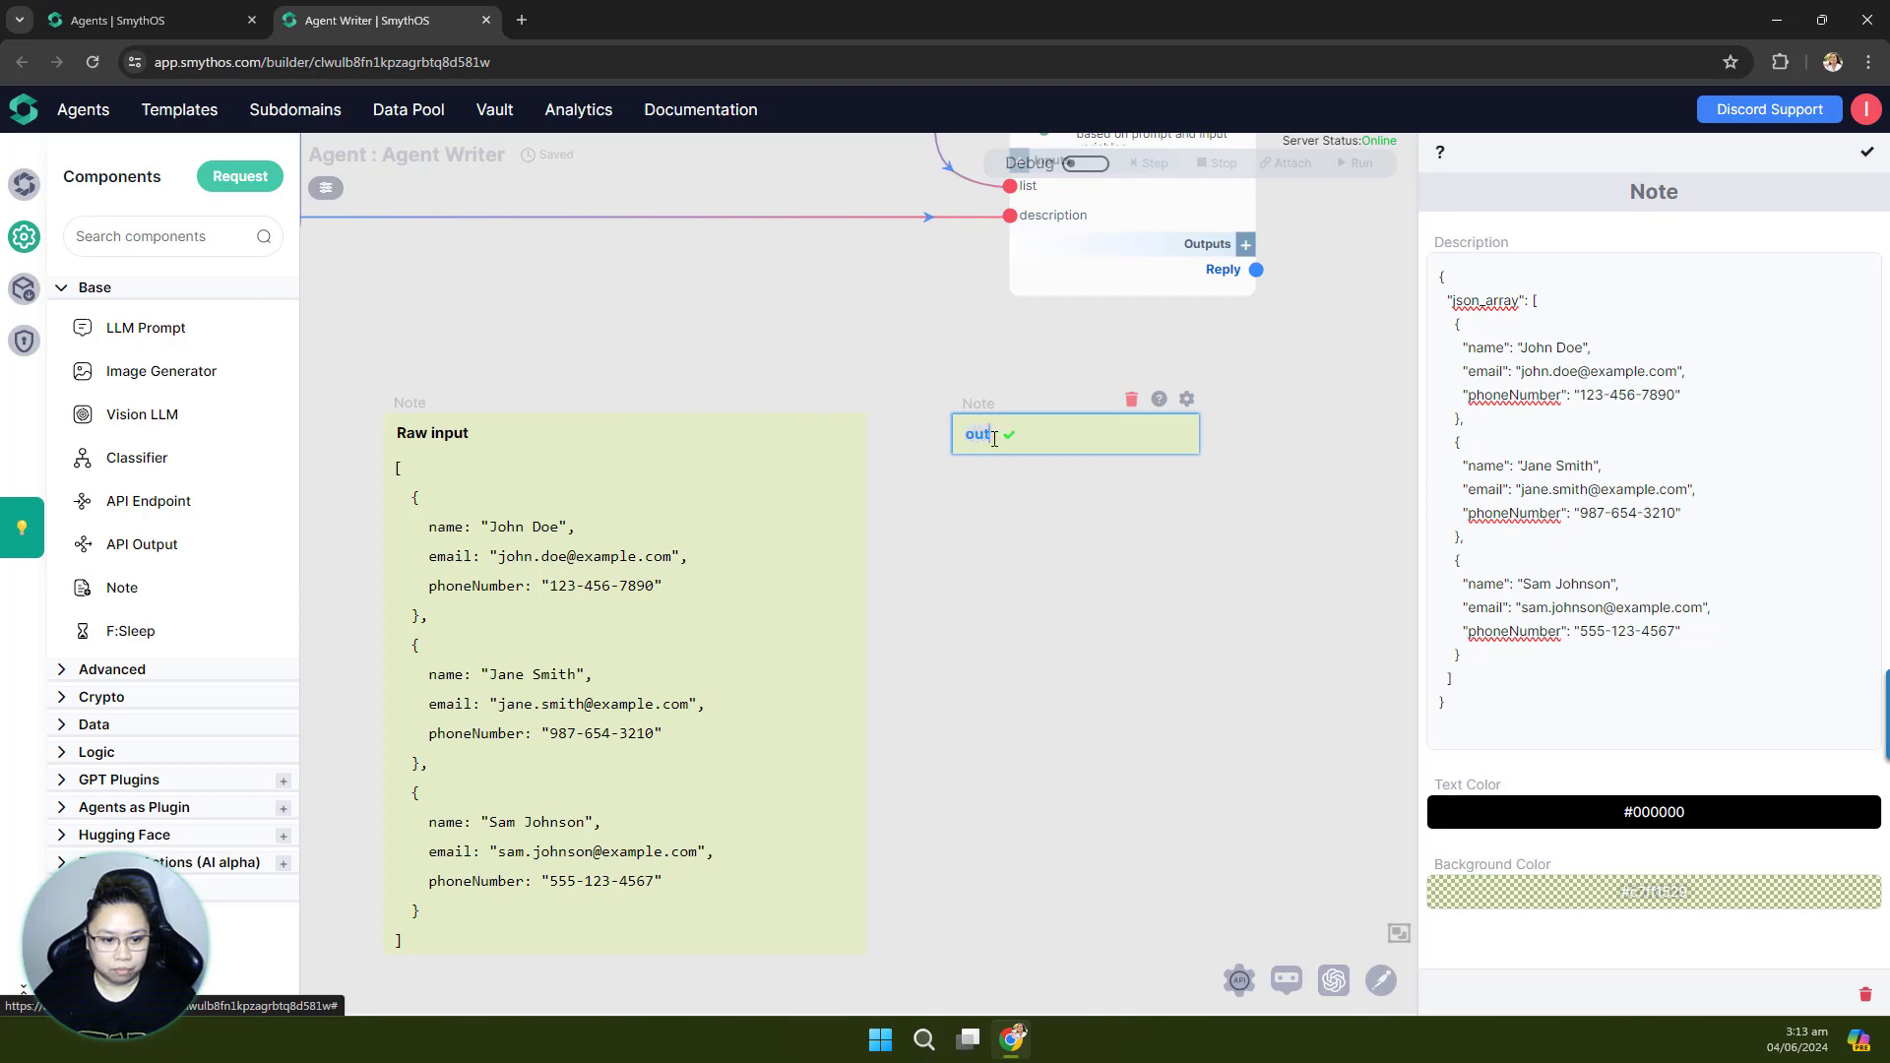
text(put)
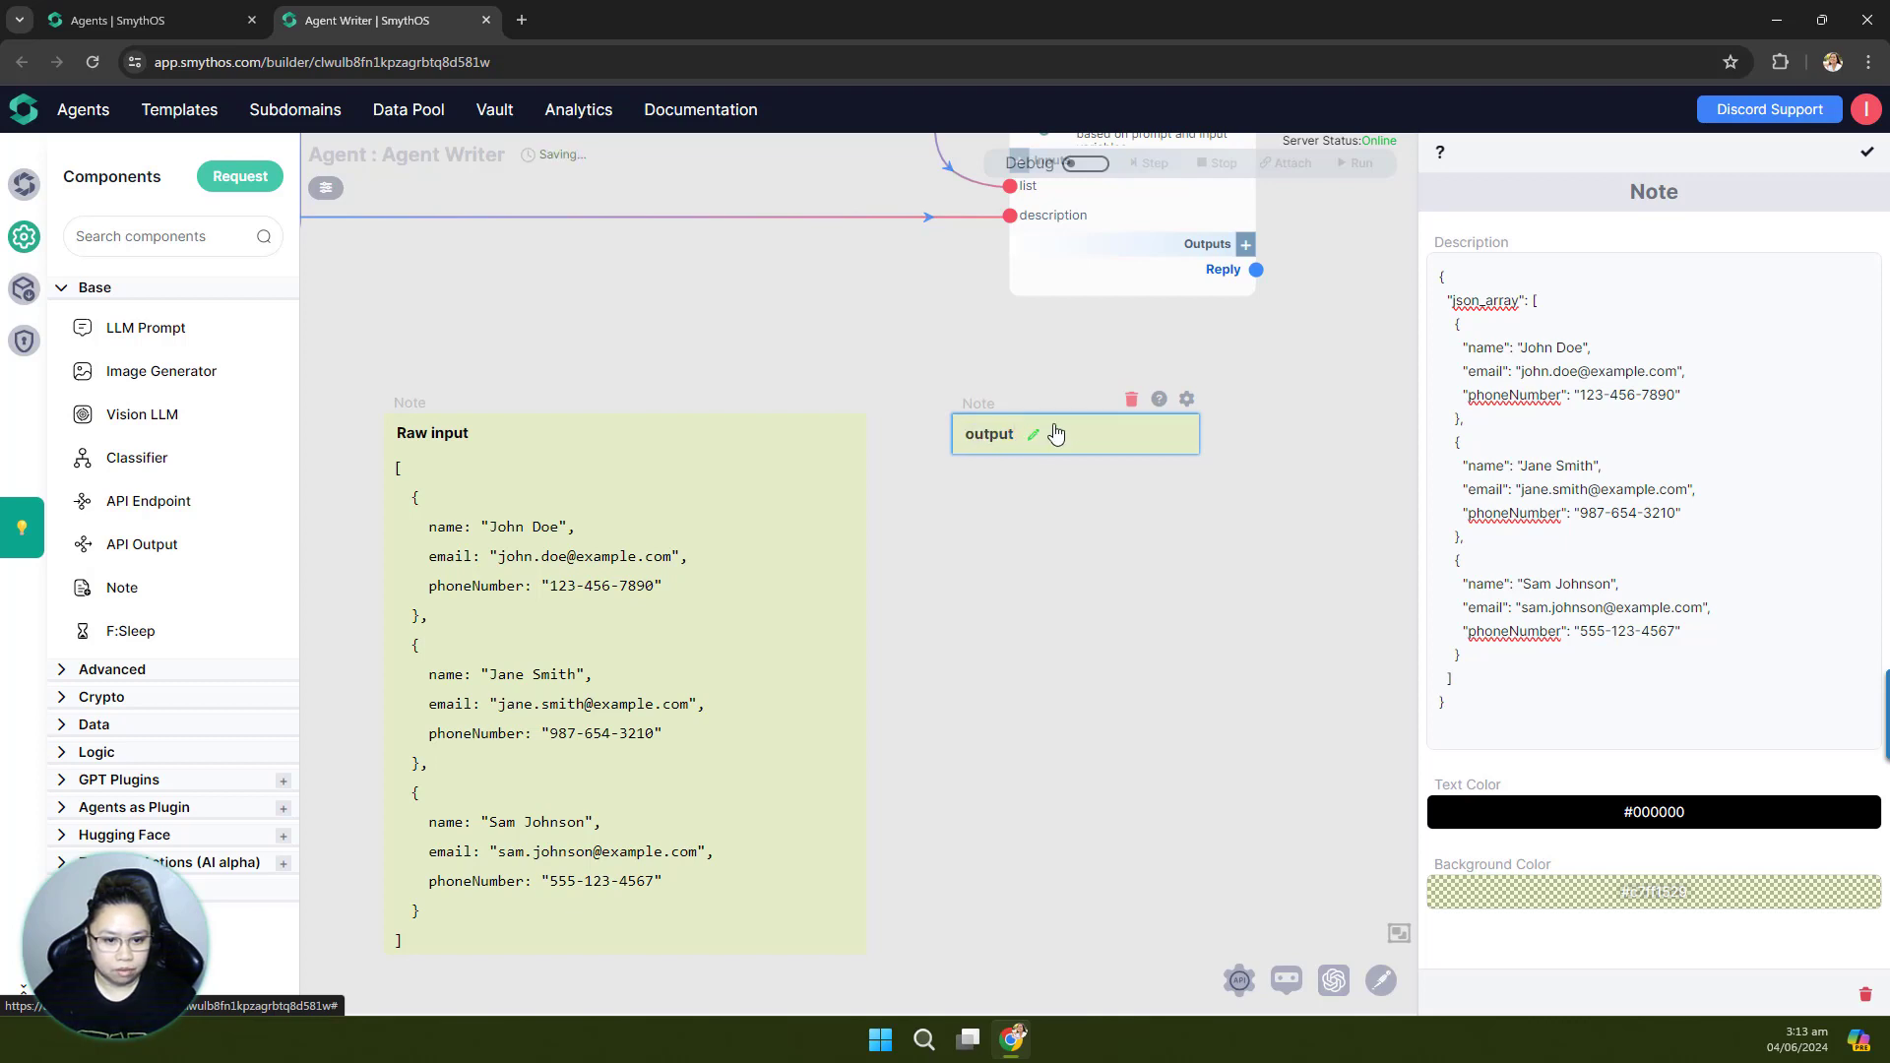
click(1034, 434)
click(1830, 164)
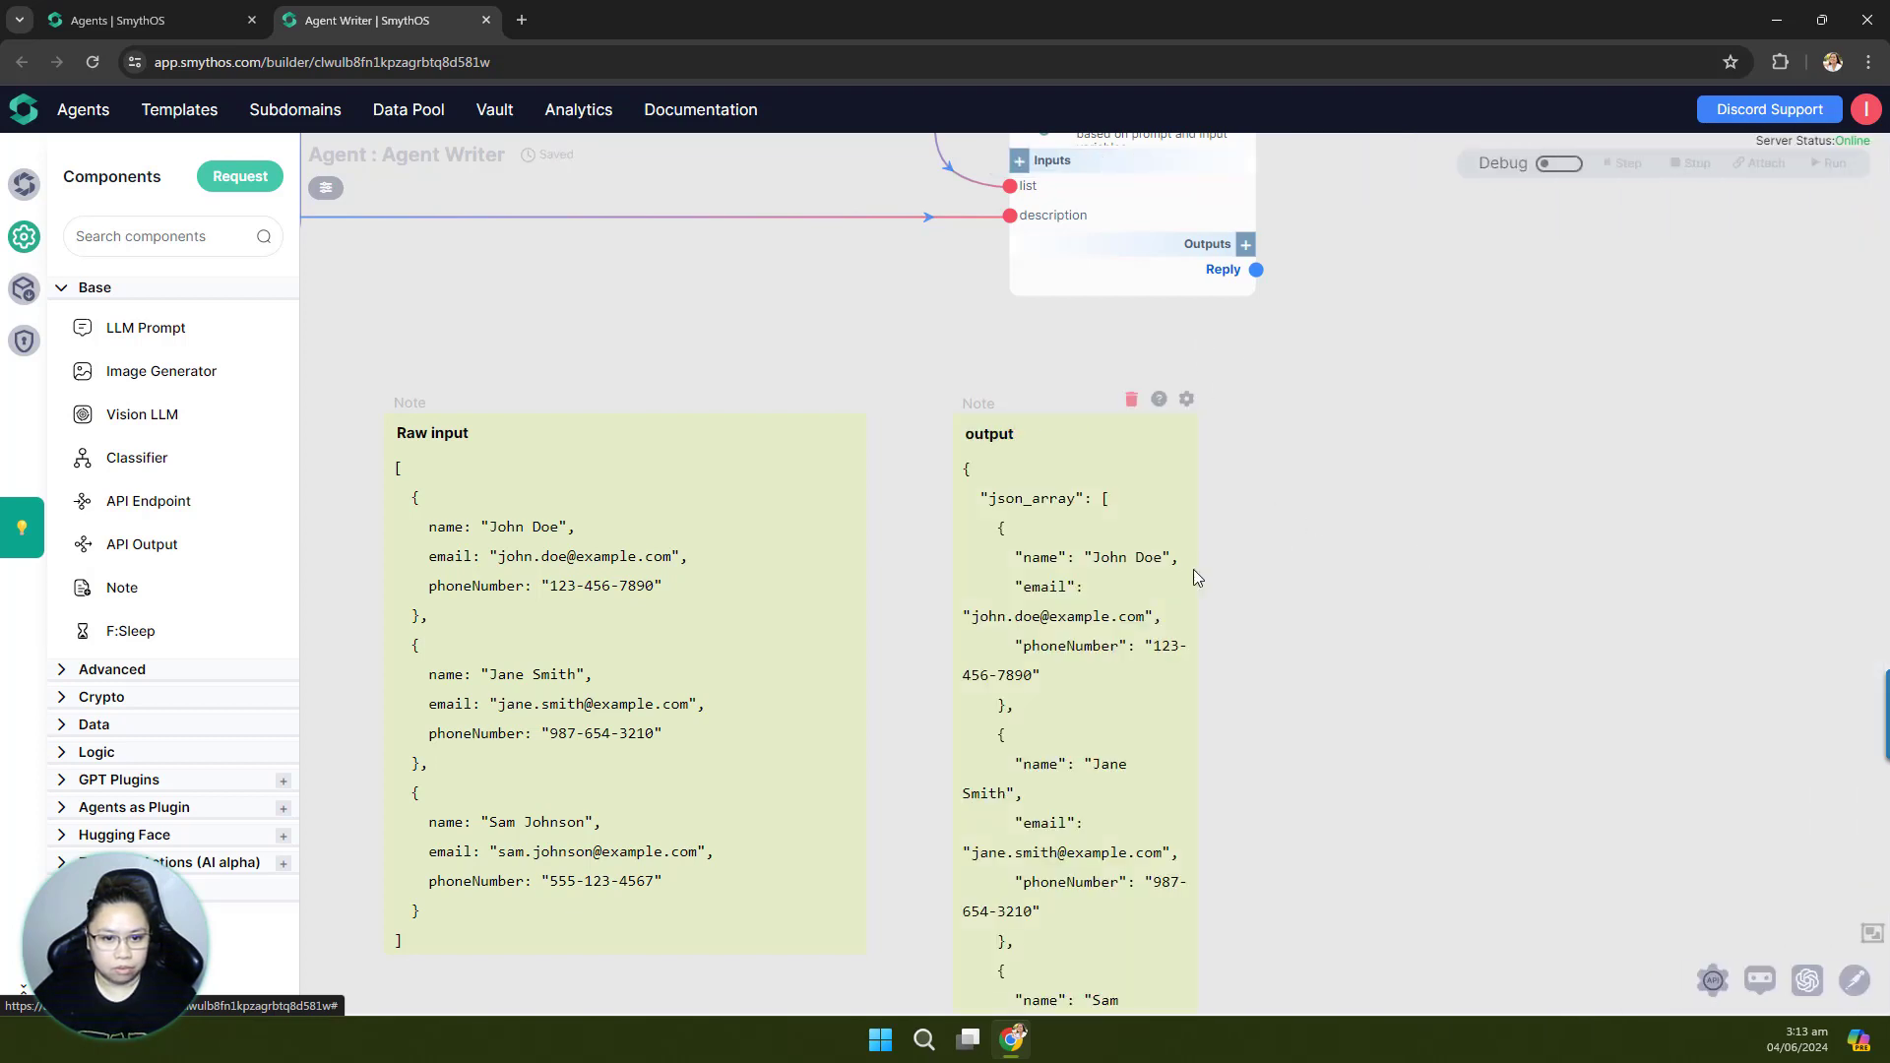
drag(1200, 568, 1502, 520)
Step: Move the Raw input note farther away and place the output note directly beside the APIEndpoint
drag(1155, 374, 1652, 216)
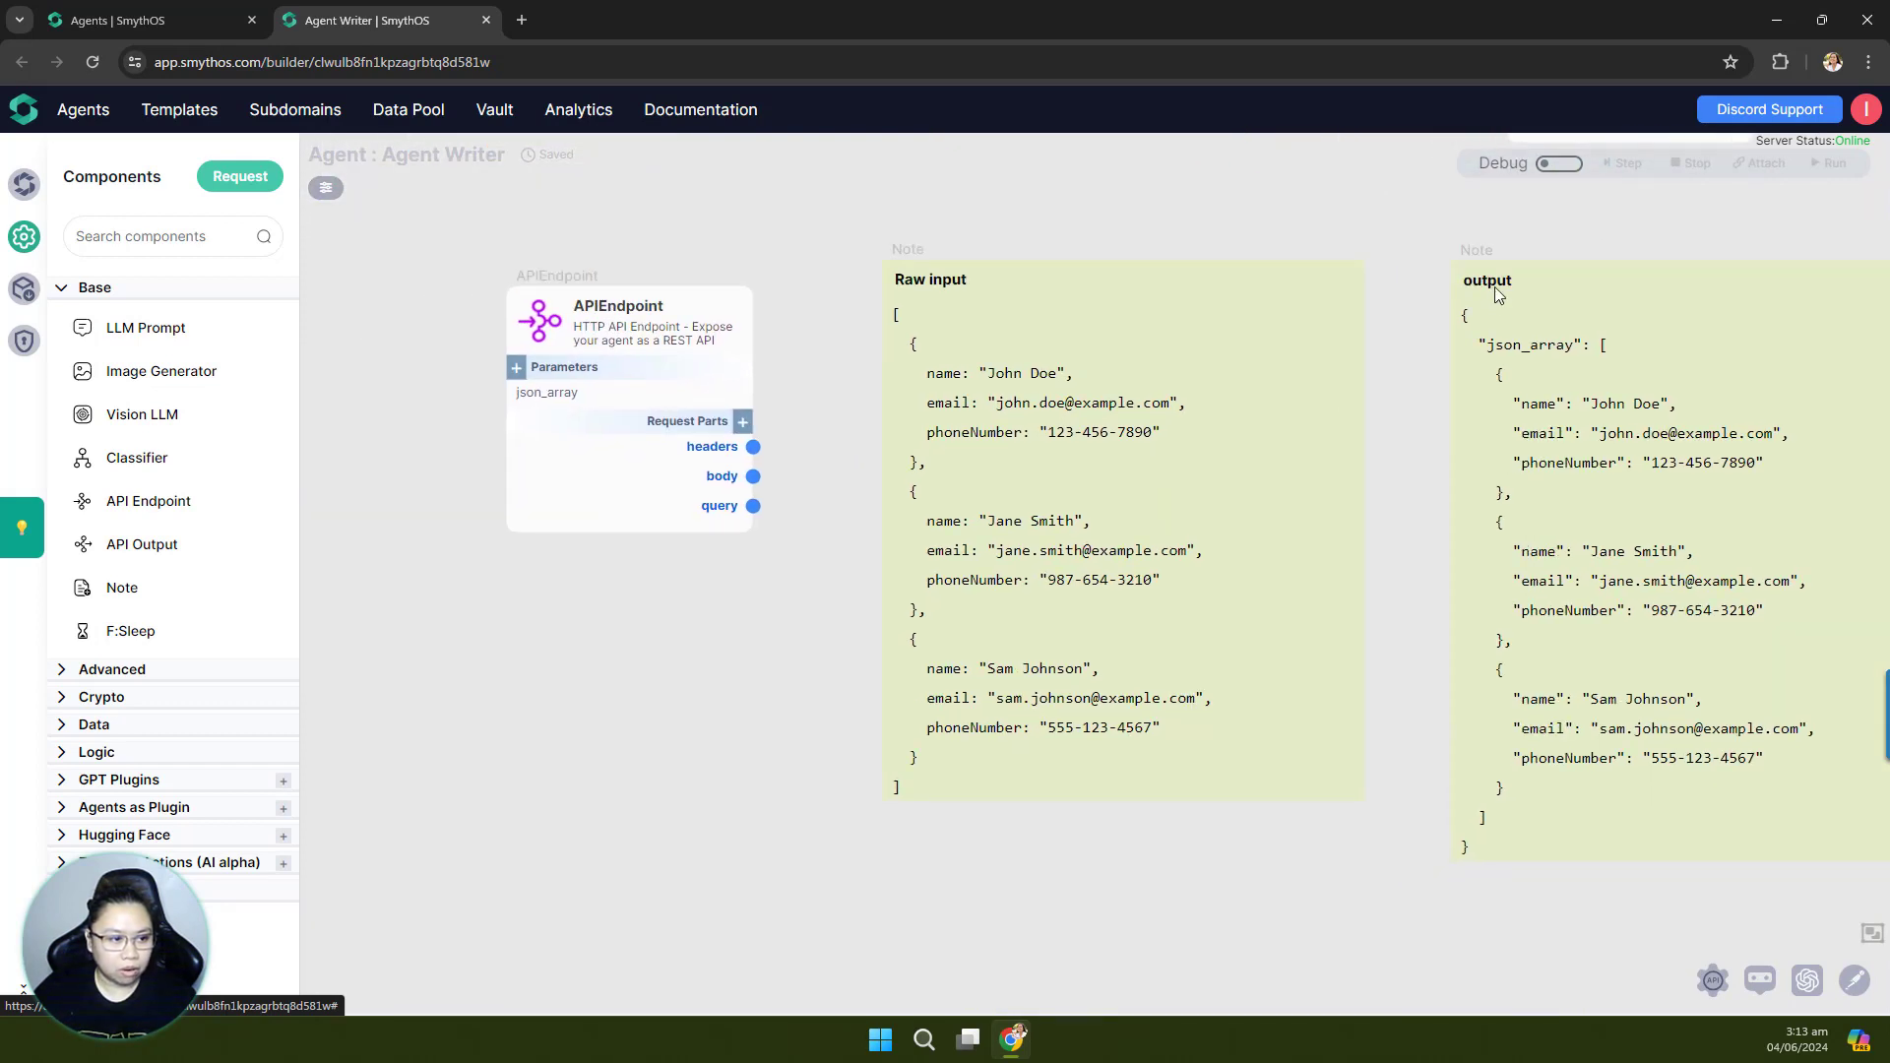
drag(1482, 257, 905, 842)
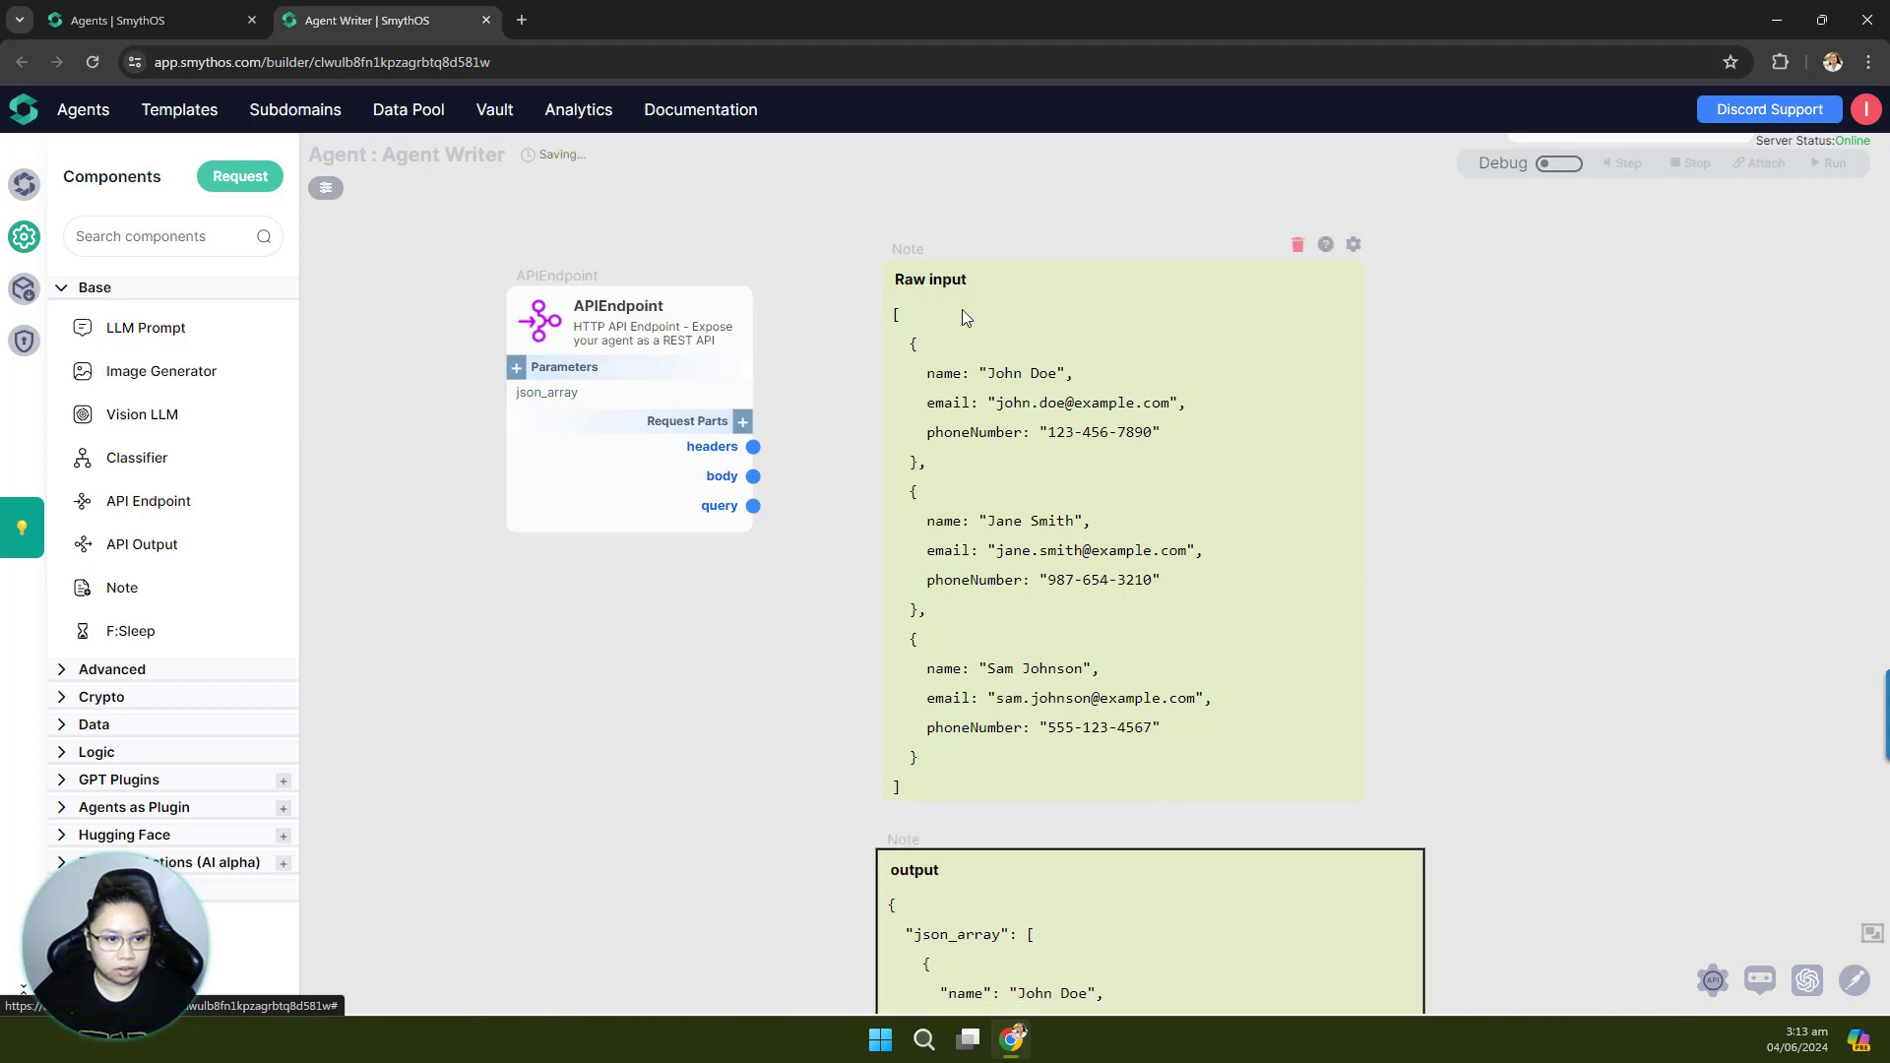
scroll(1462, 541, down, 3)
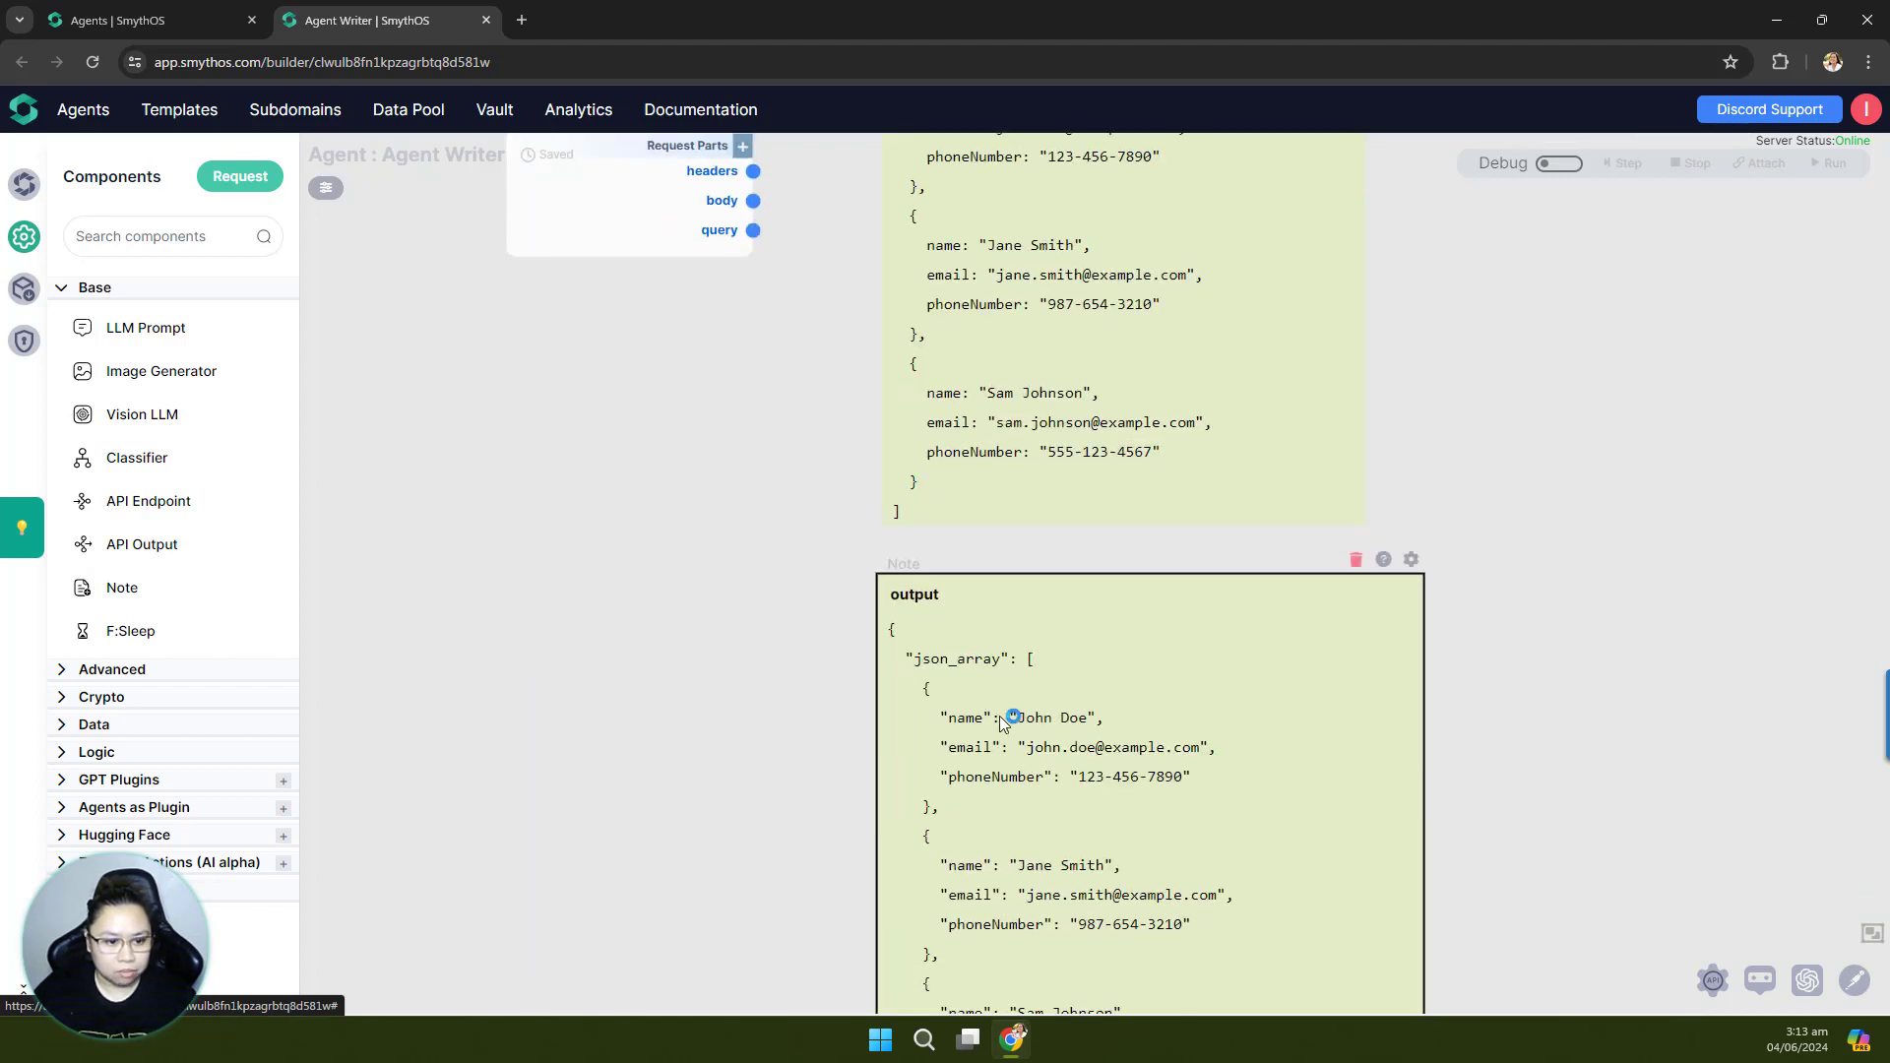
scroll(1244, 707, down, 5)
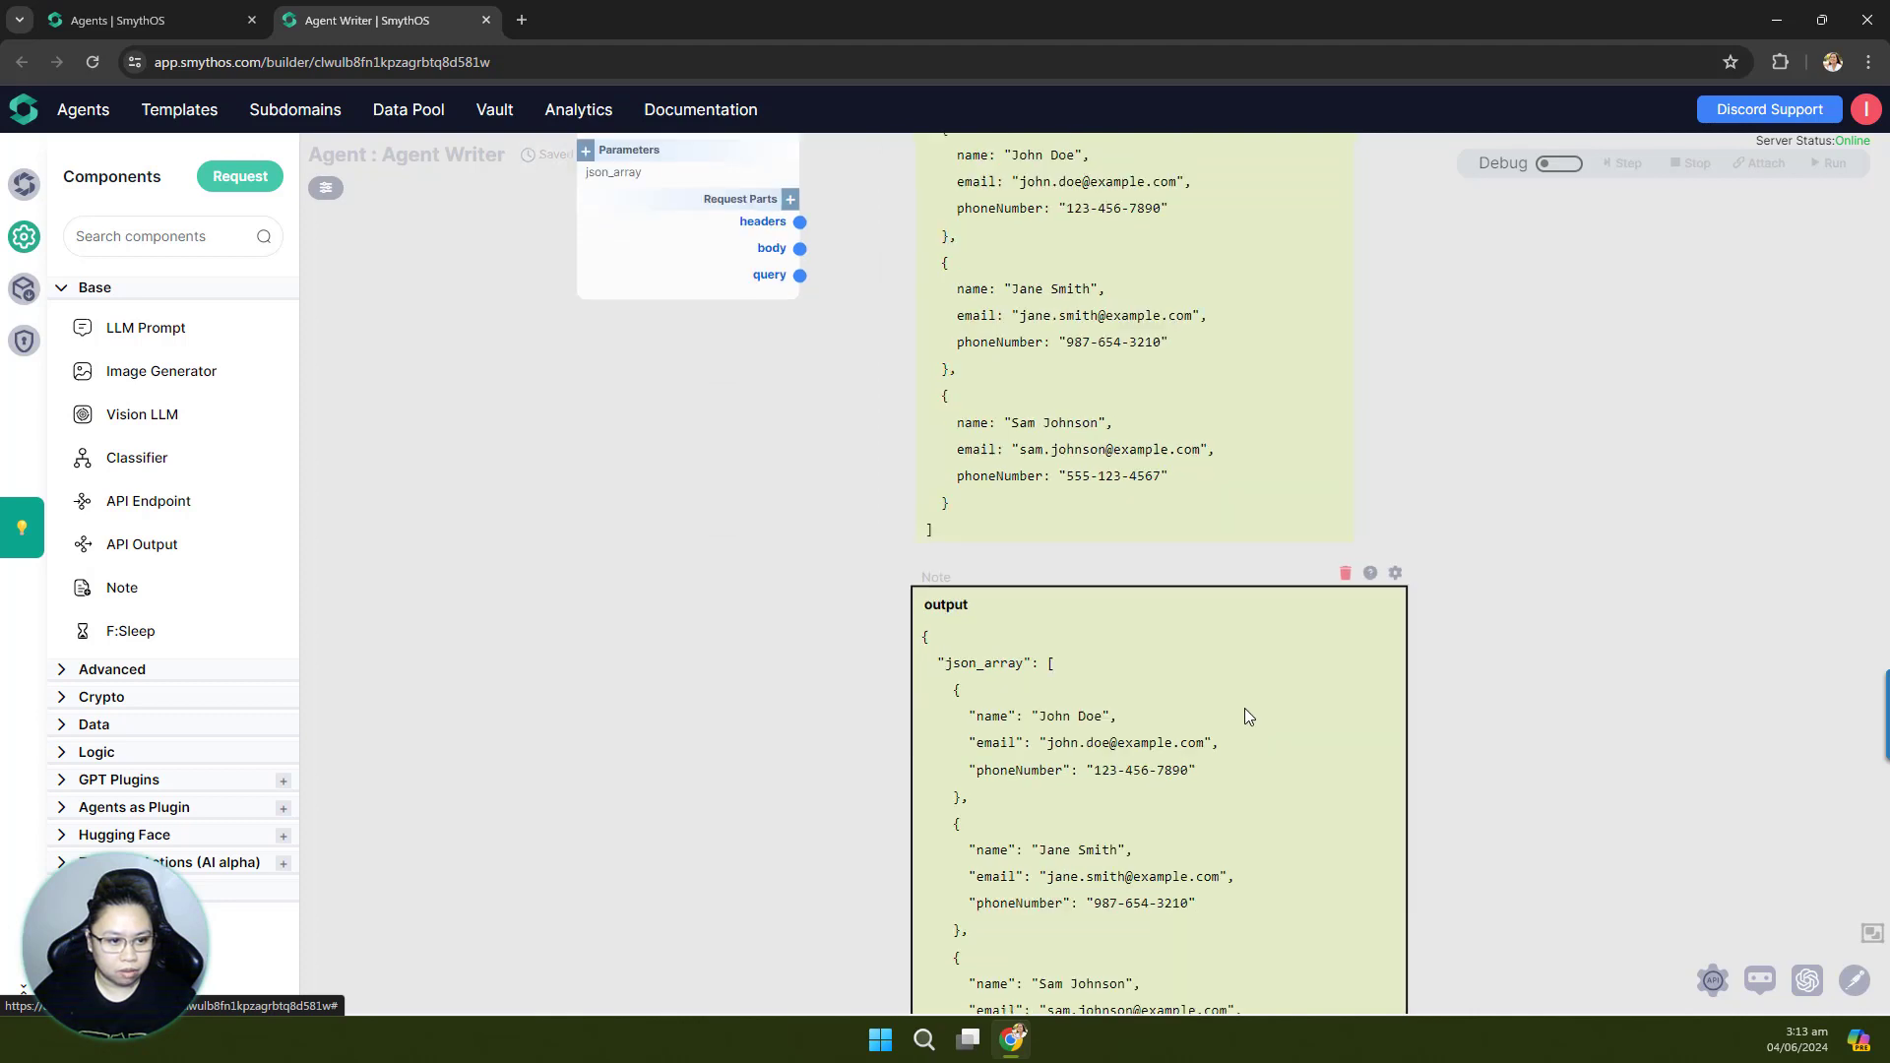
drag(1408, 360, 1683, 513)
drag(1051, 626, 1053, 608)
drag(1031, 416, 1014, 322)
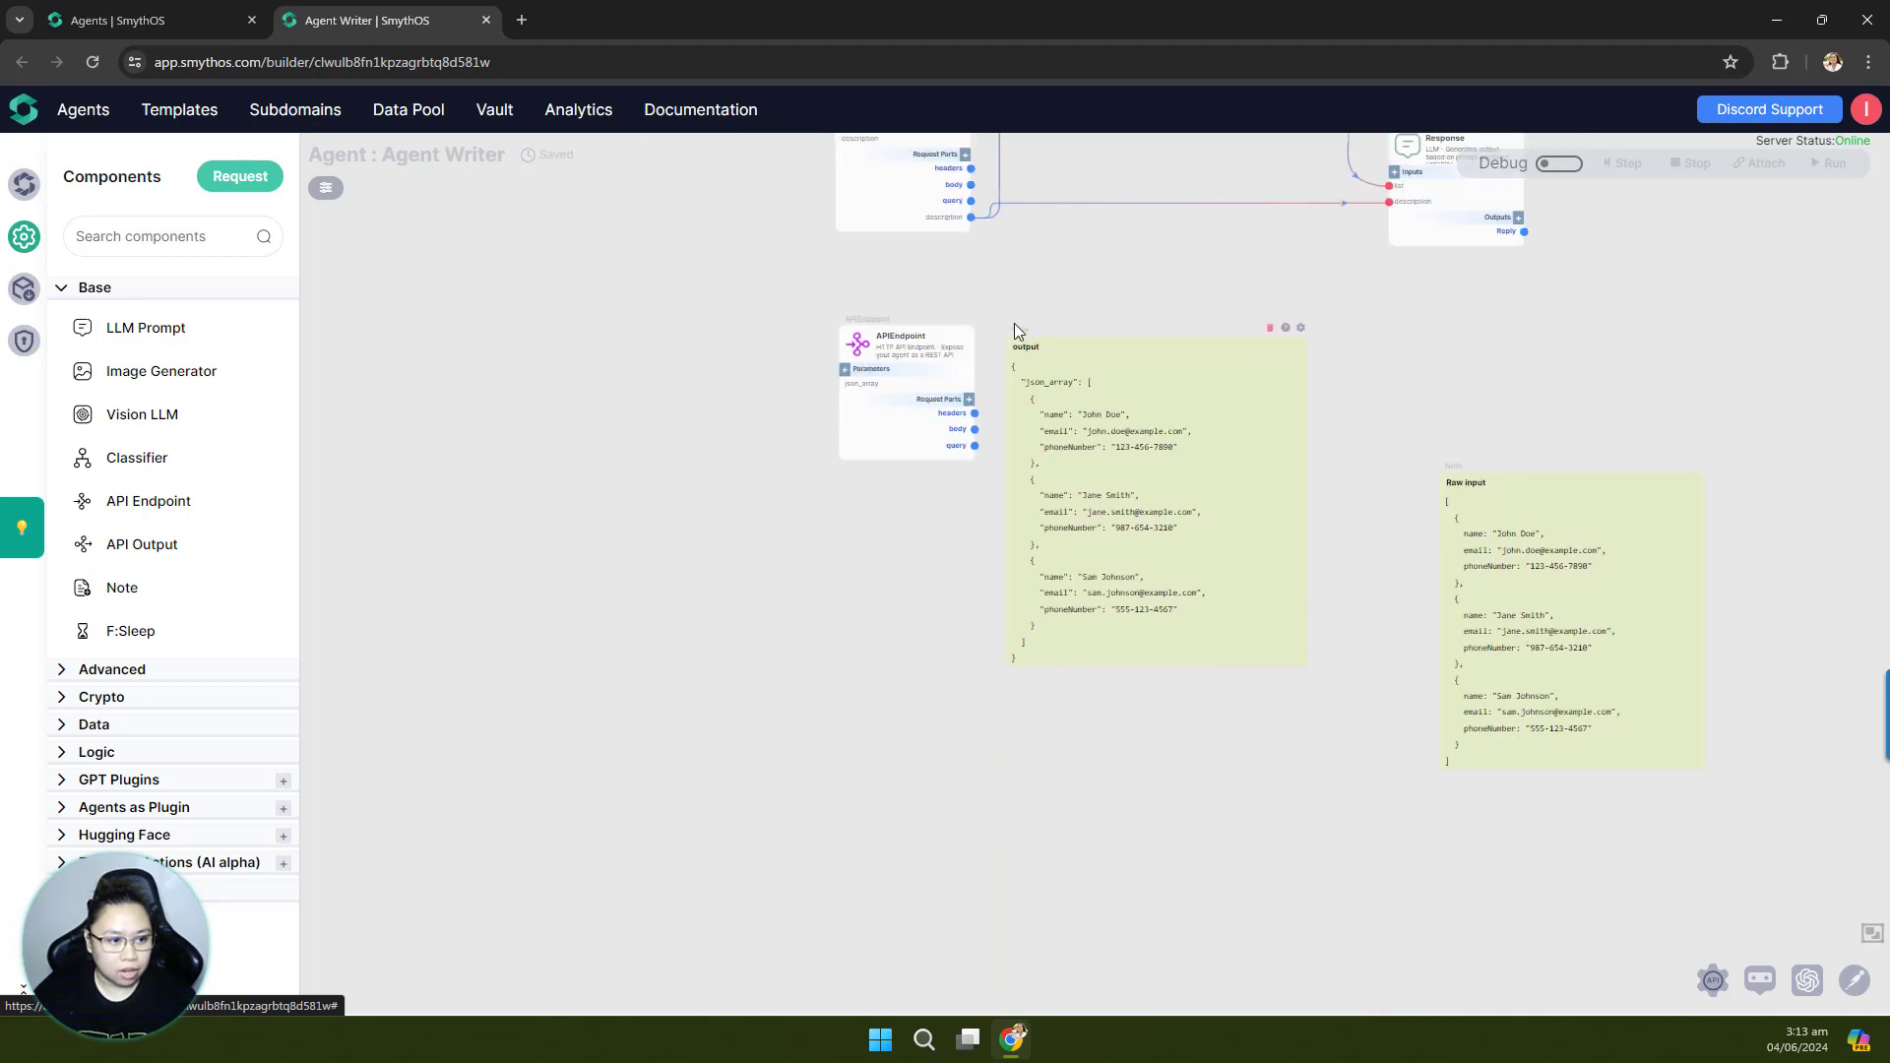
Step: Move the APIEndpoint component down so it sits roughly level with the middle of the output note
scroll(1014, 323, up, 4)
scroll(953, 398, up, 3)
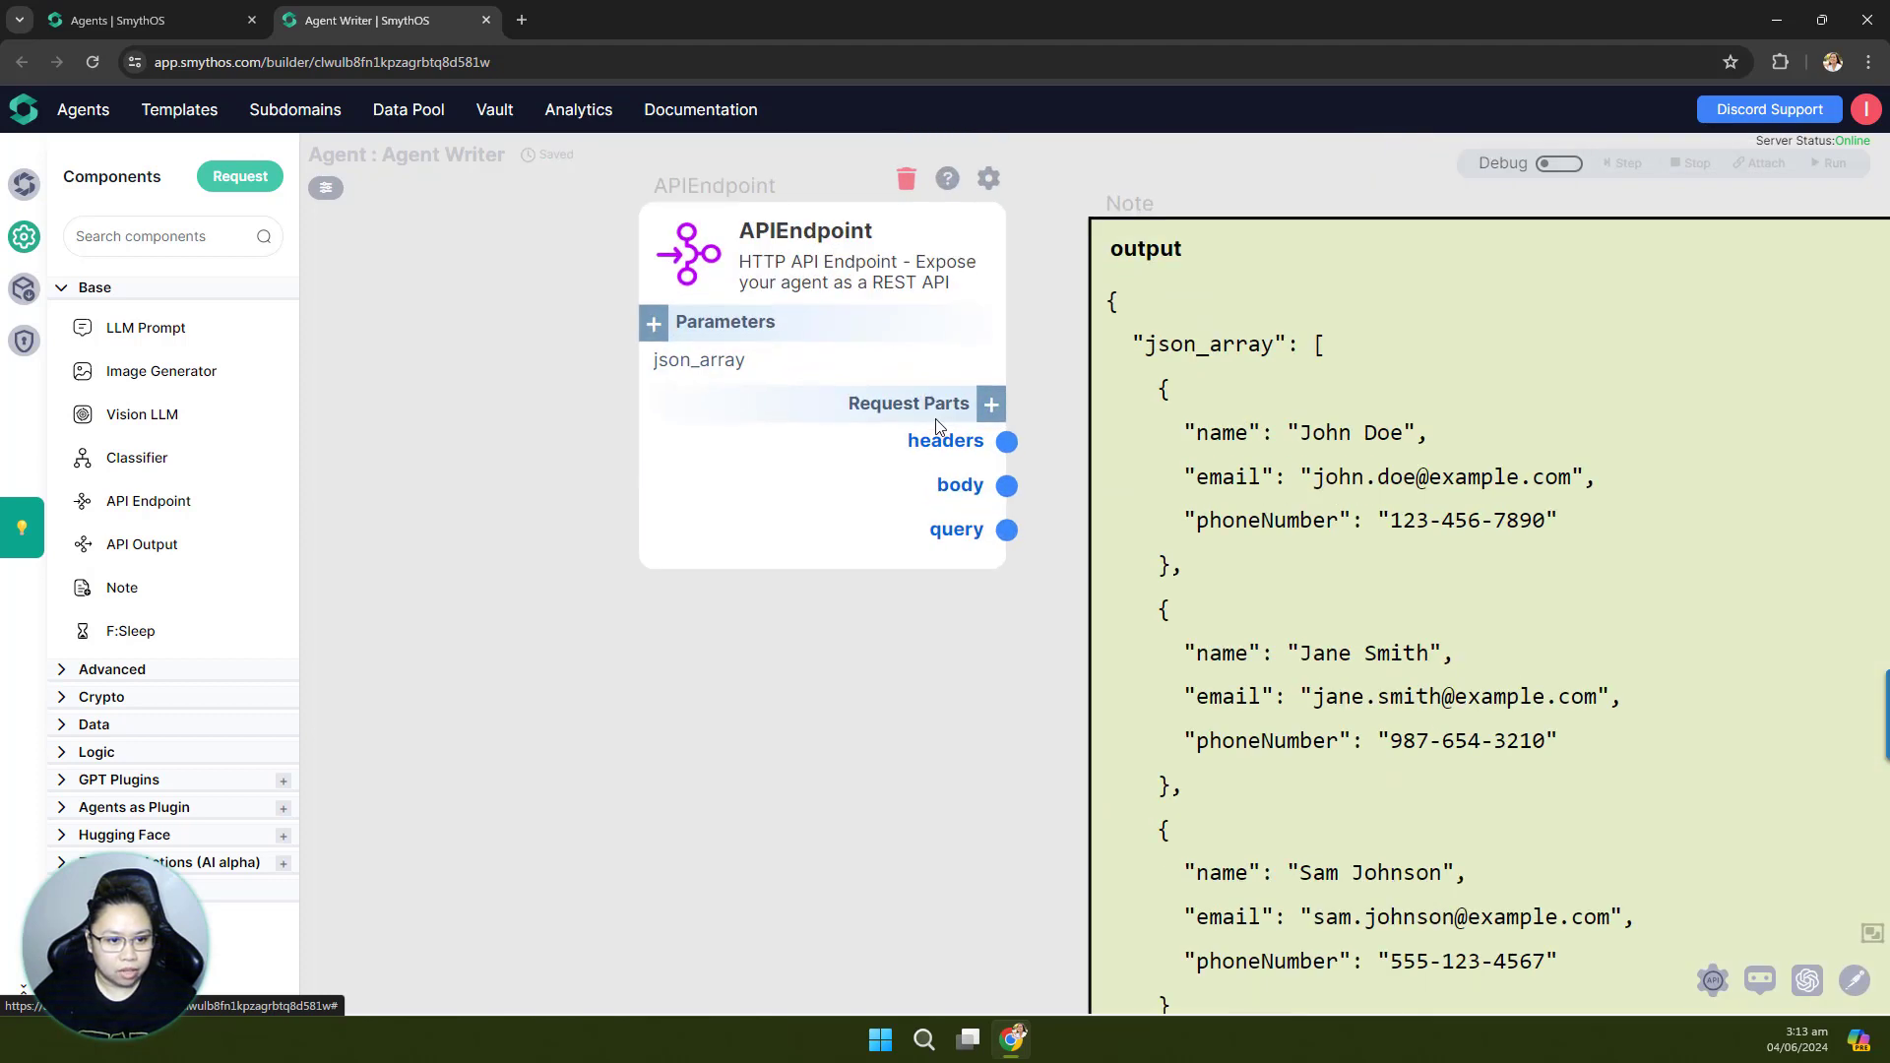
scroll(864, 471, down, 2)
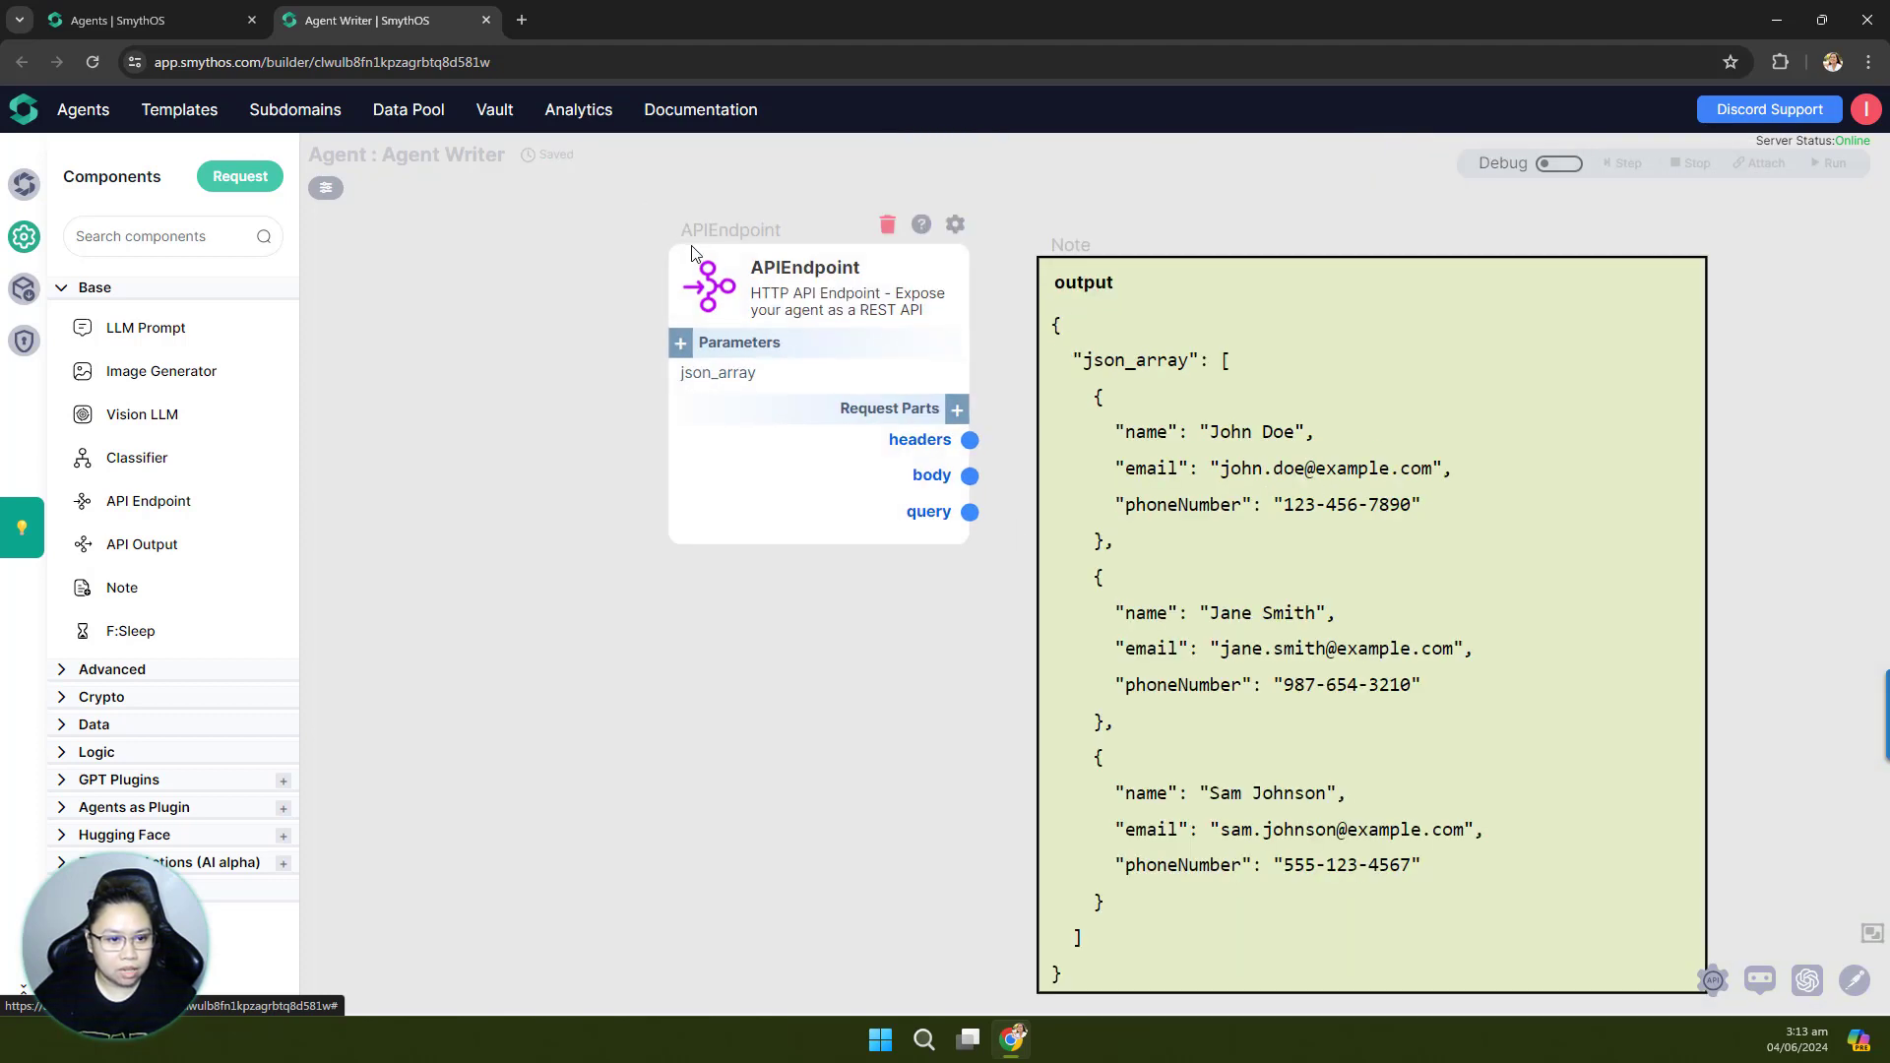
drag(875, 505, 821, 735)
drag(807, 313, 865, 305)
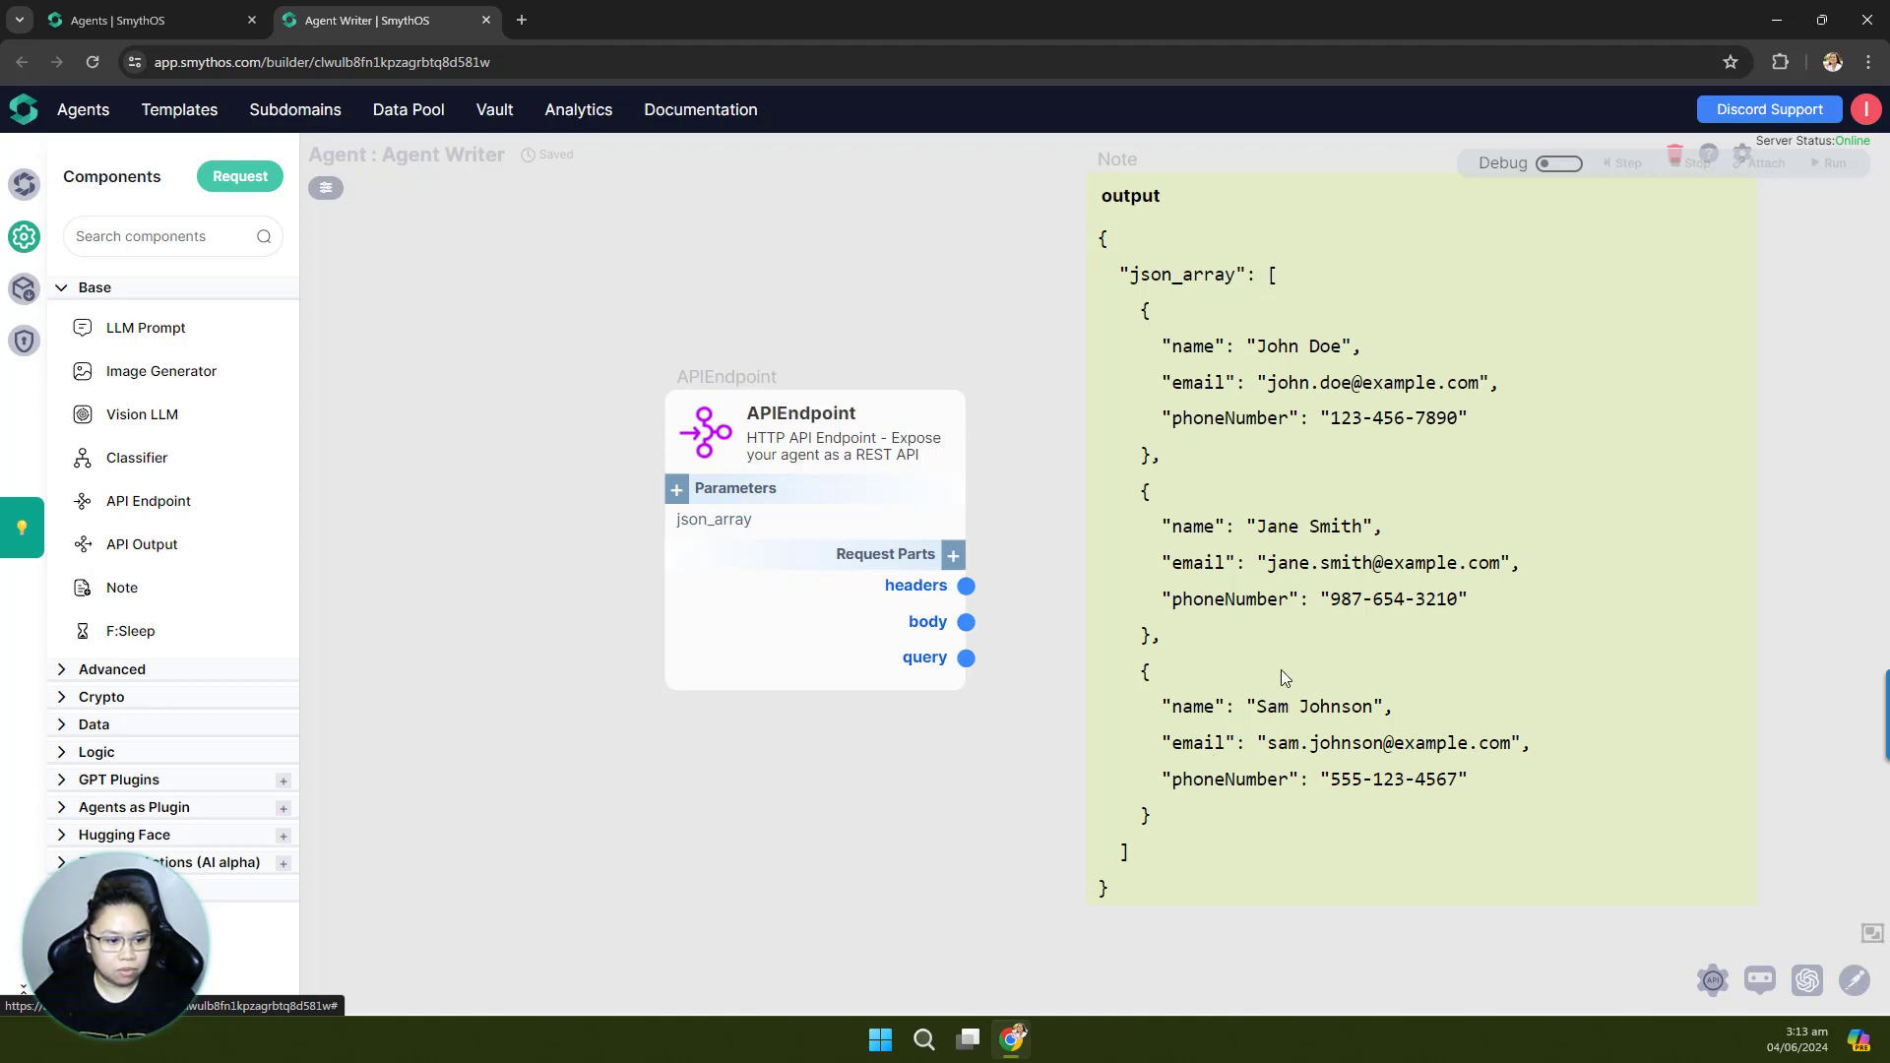
scroll(858, 788, up, 2)
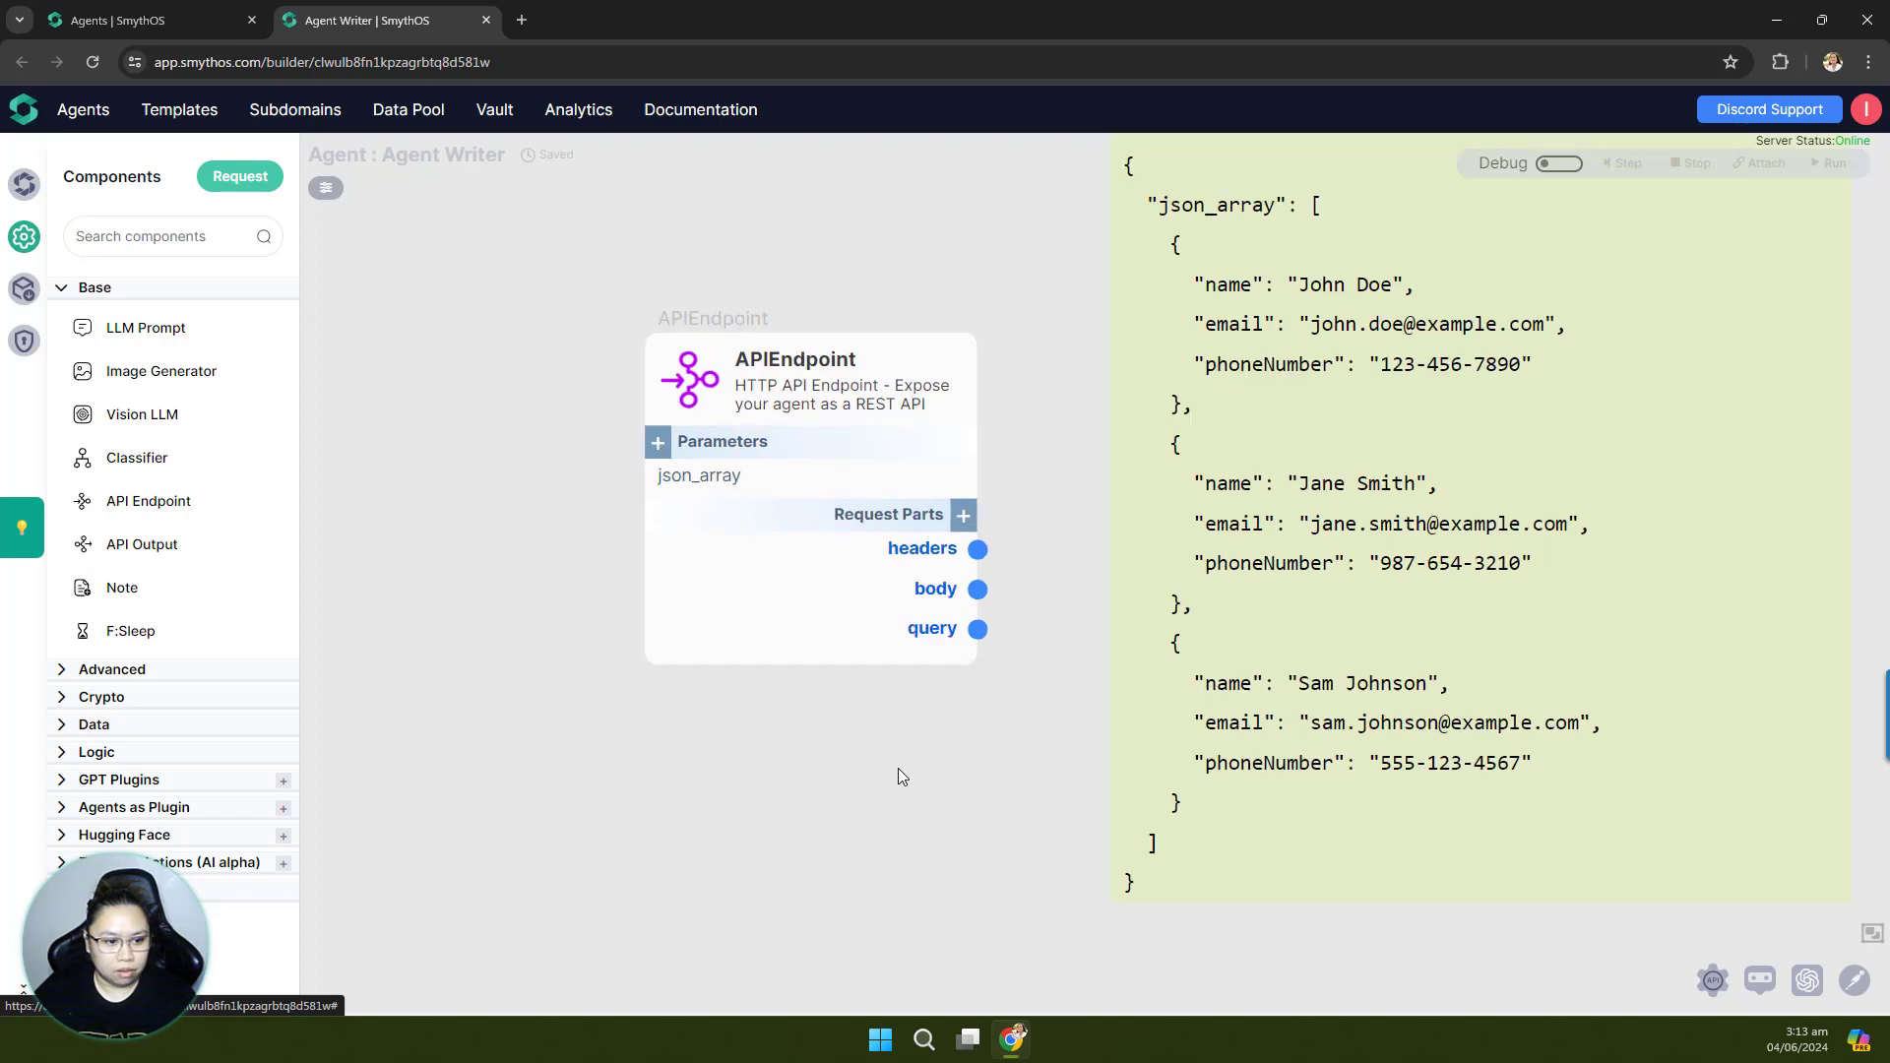
click(963, 514)
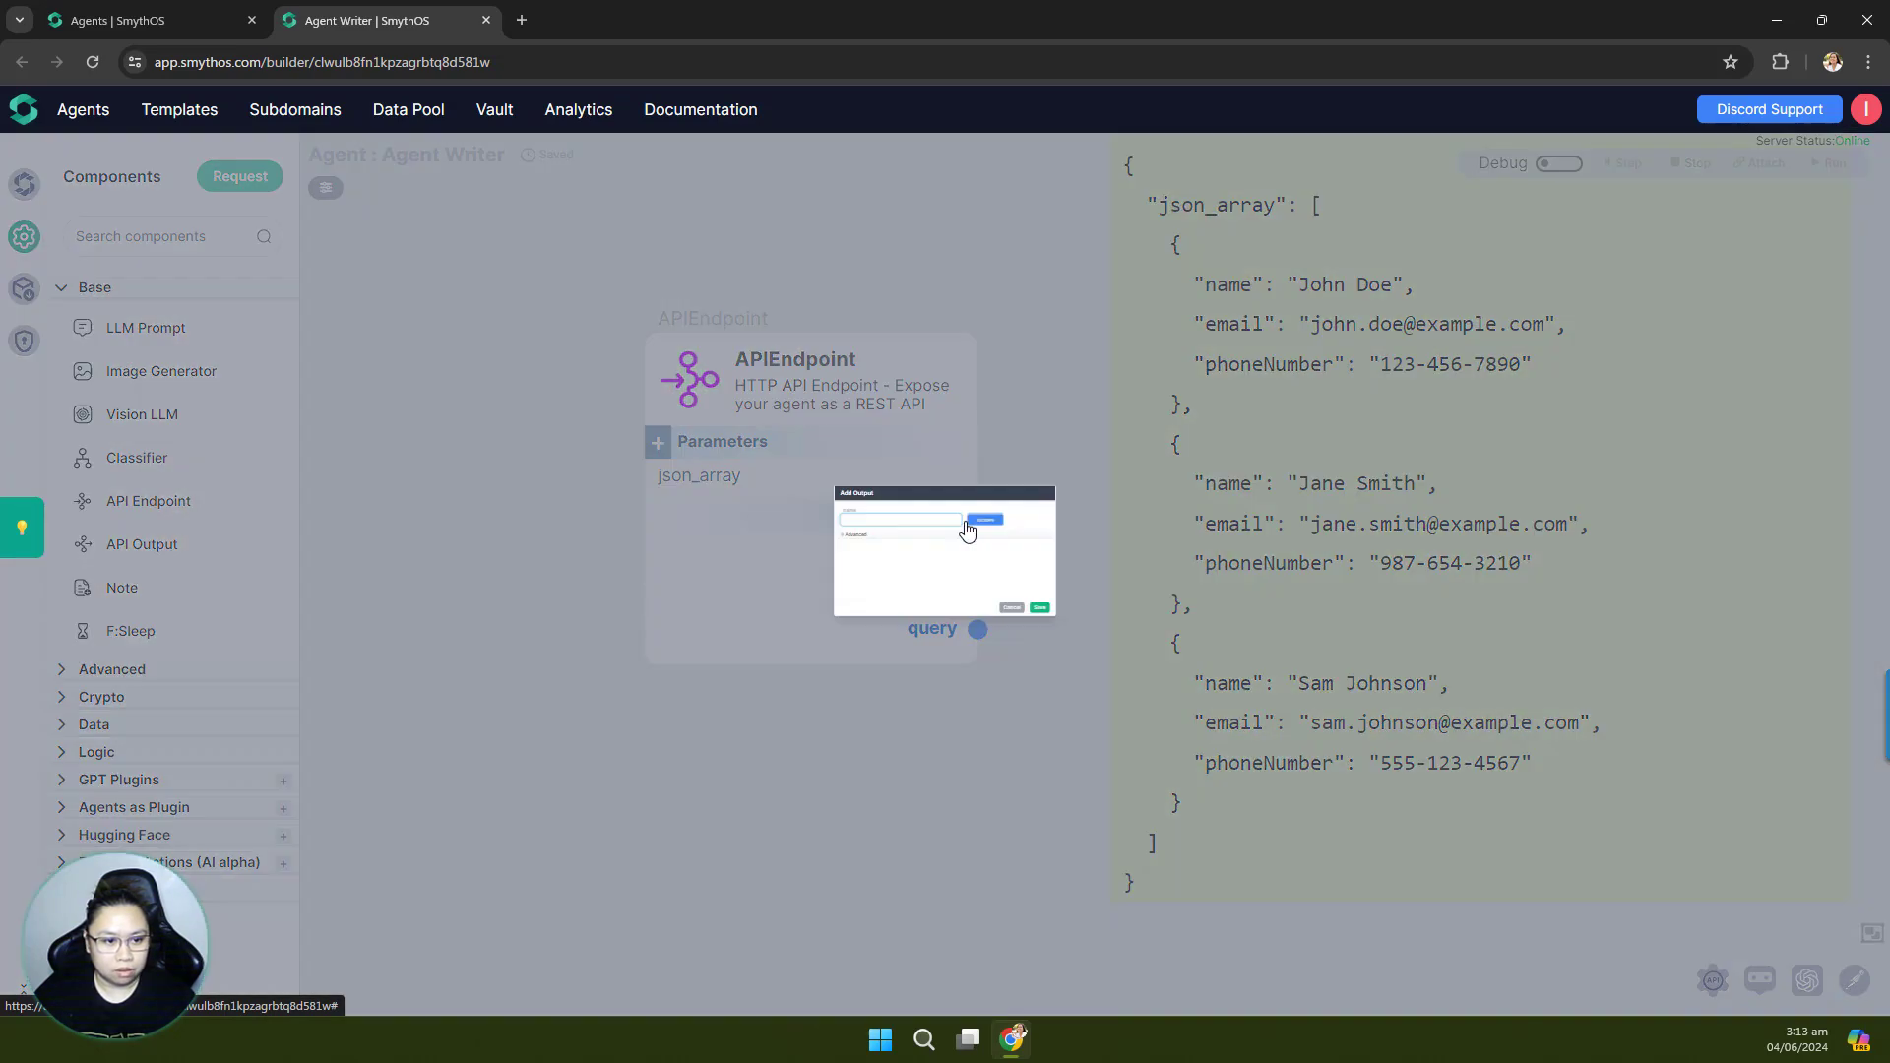
click(1142, 721)
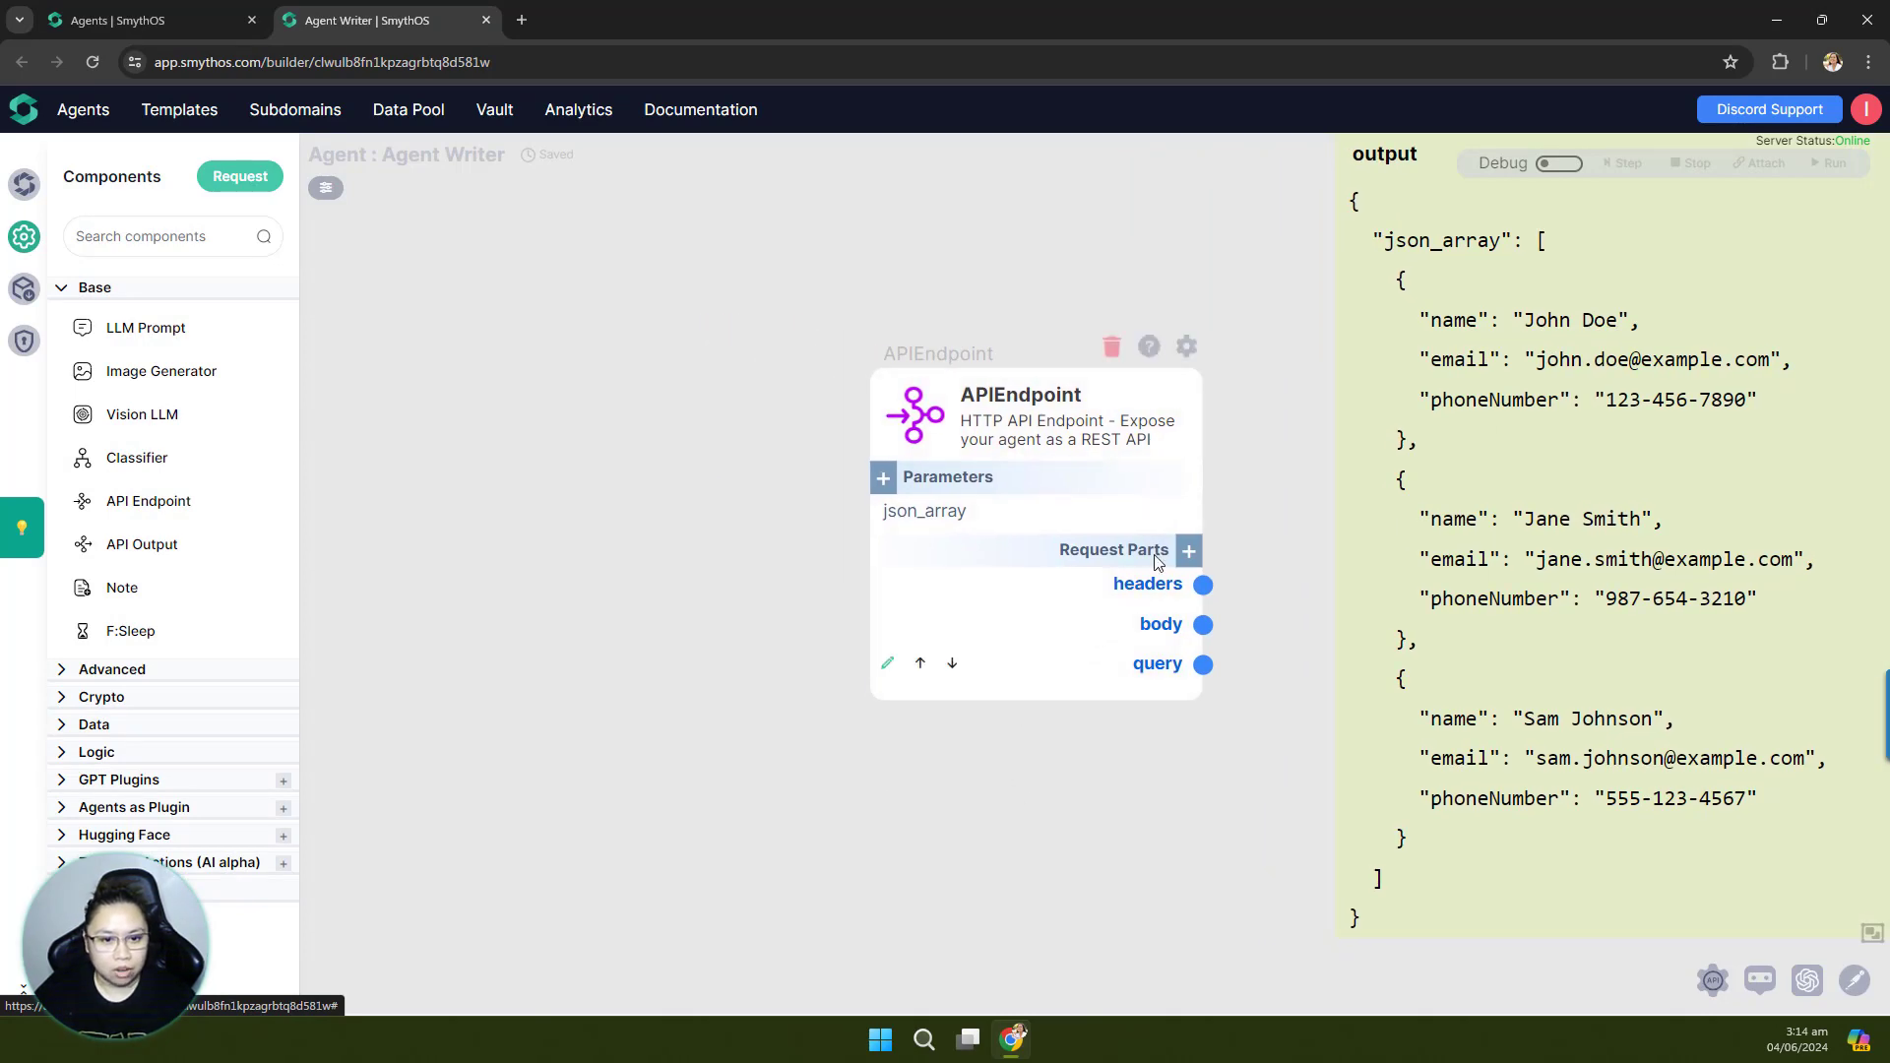
Step: Start a new output on the APIEndpoint's Request Parts and enter body.json_array as its name
click(1188, 551)
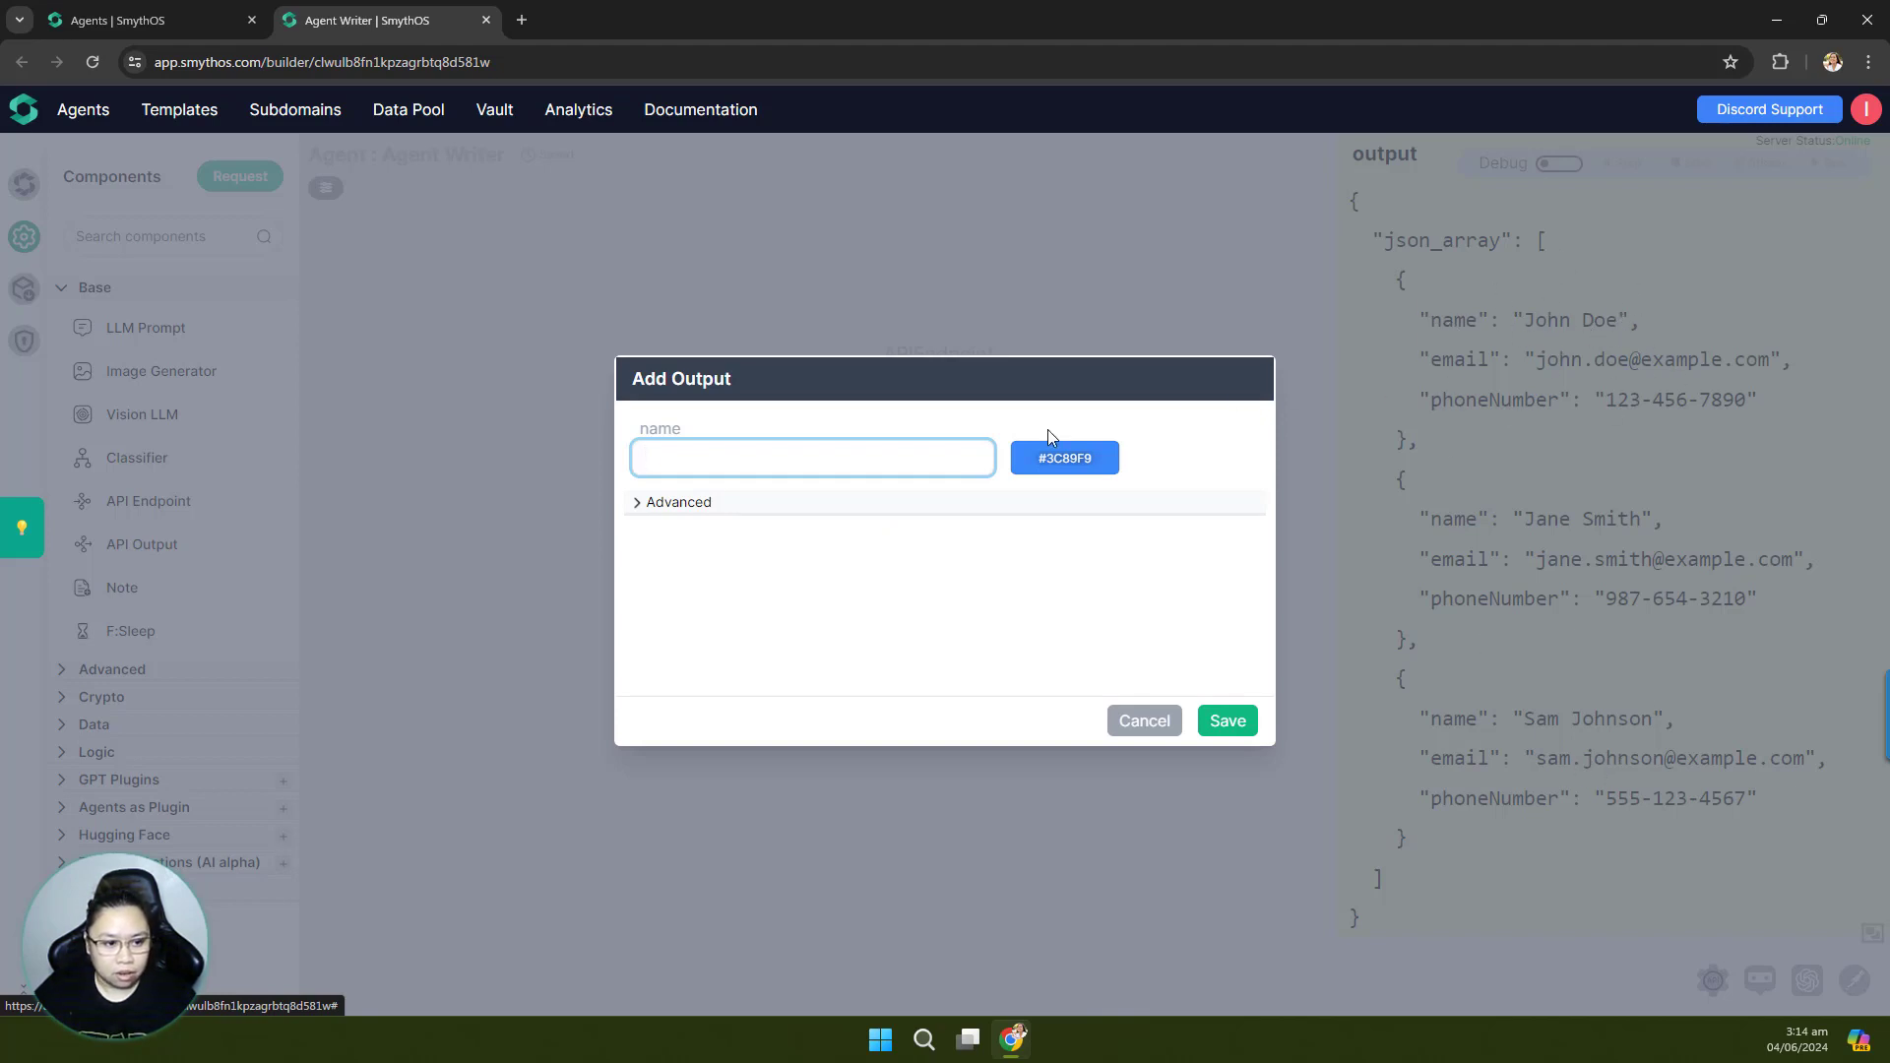
click(662, 462)
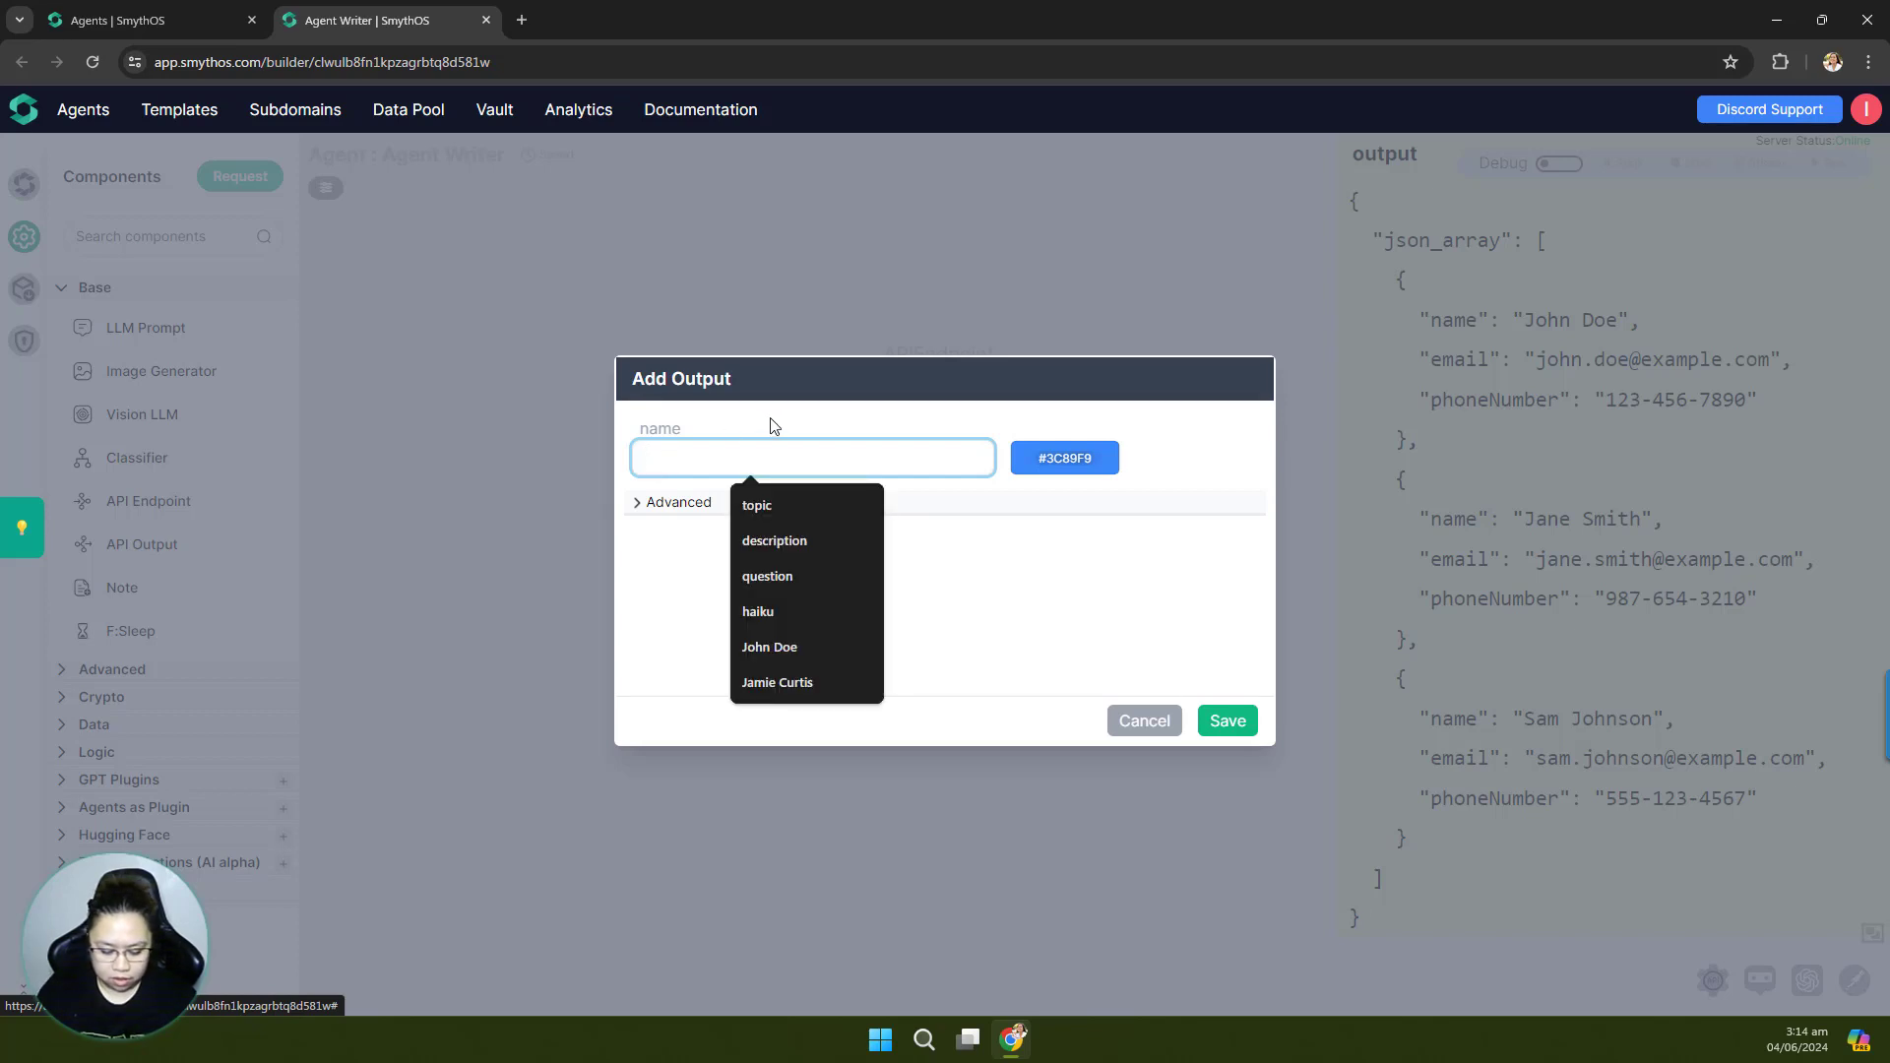
click(713, 438)
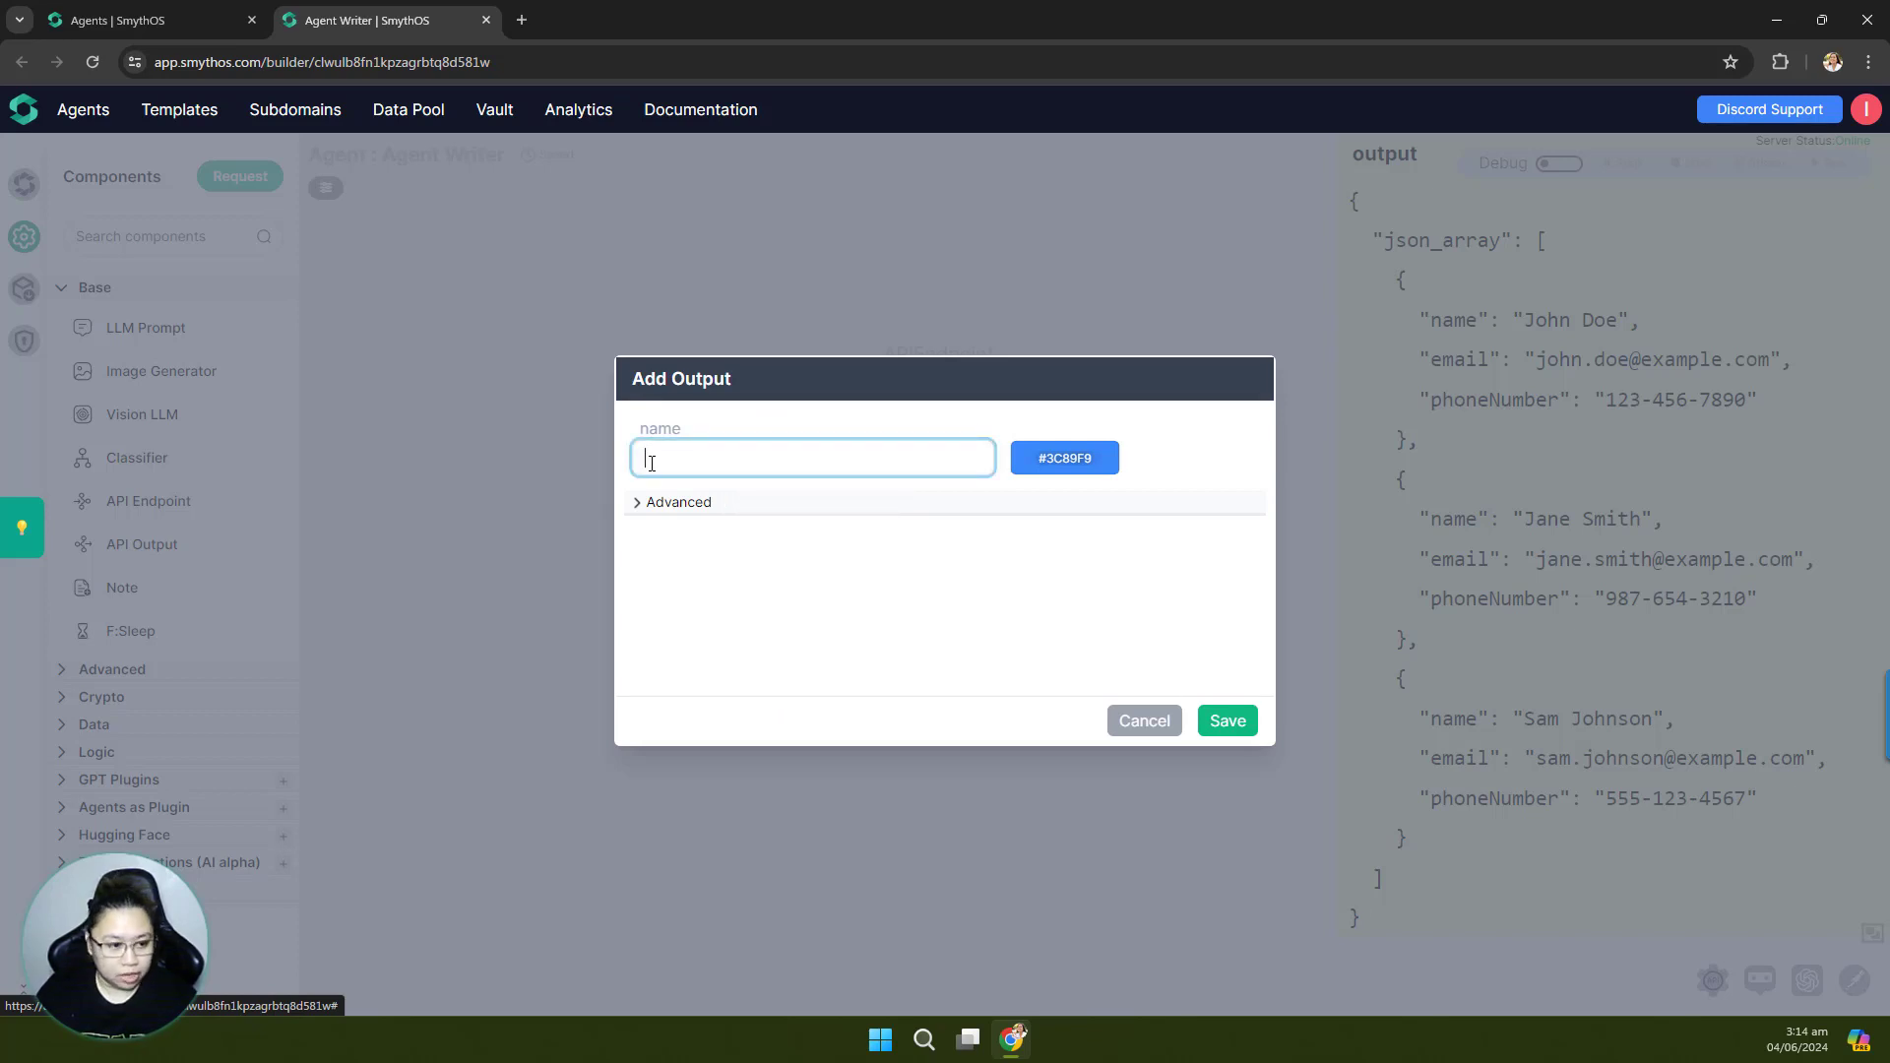
text(b)
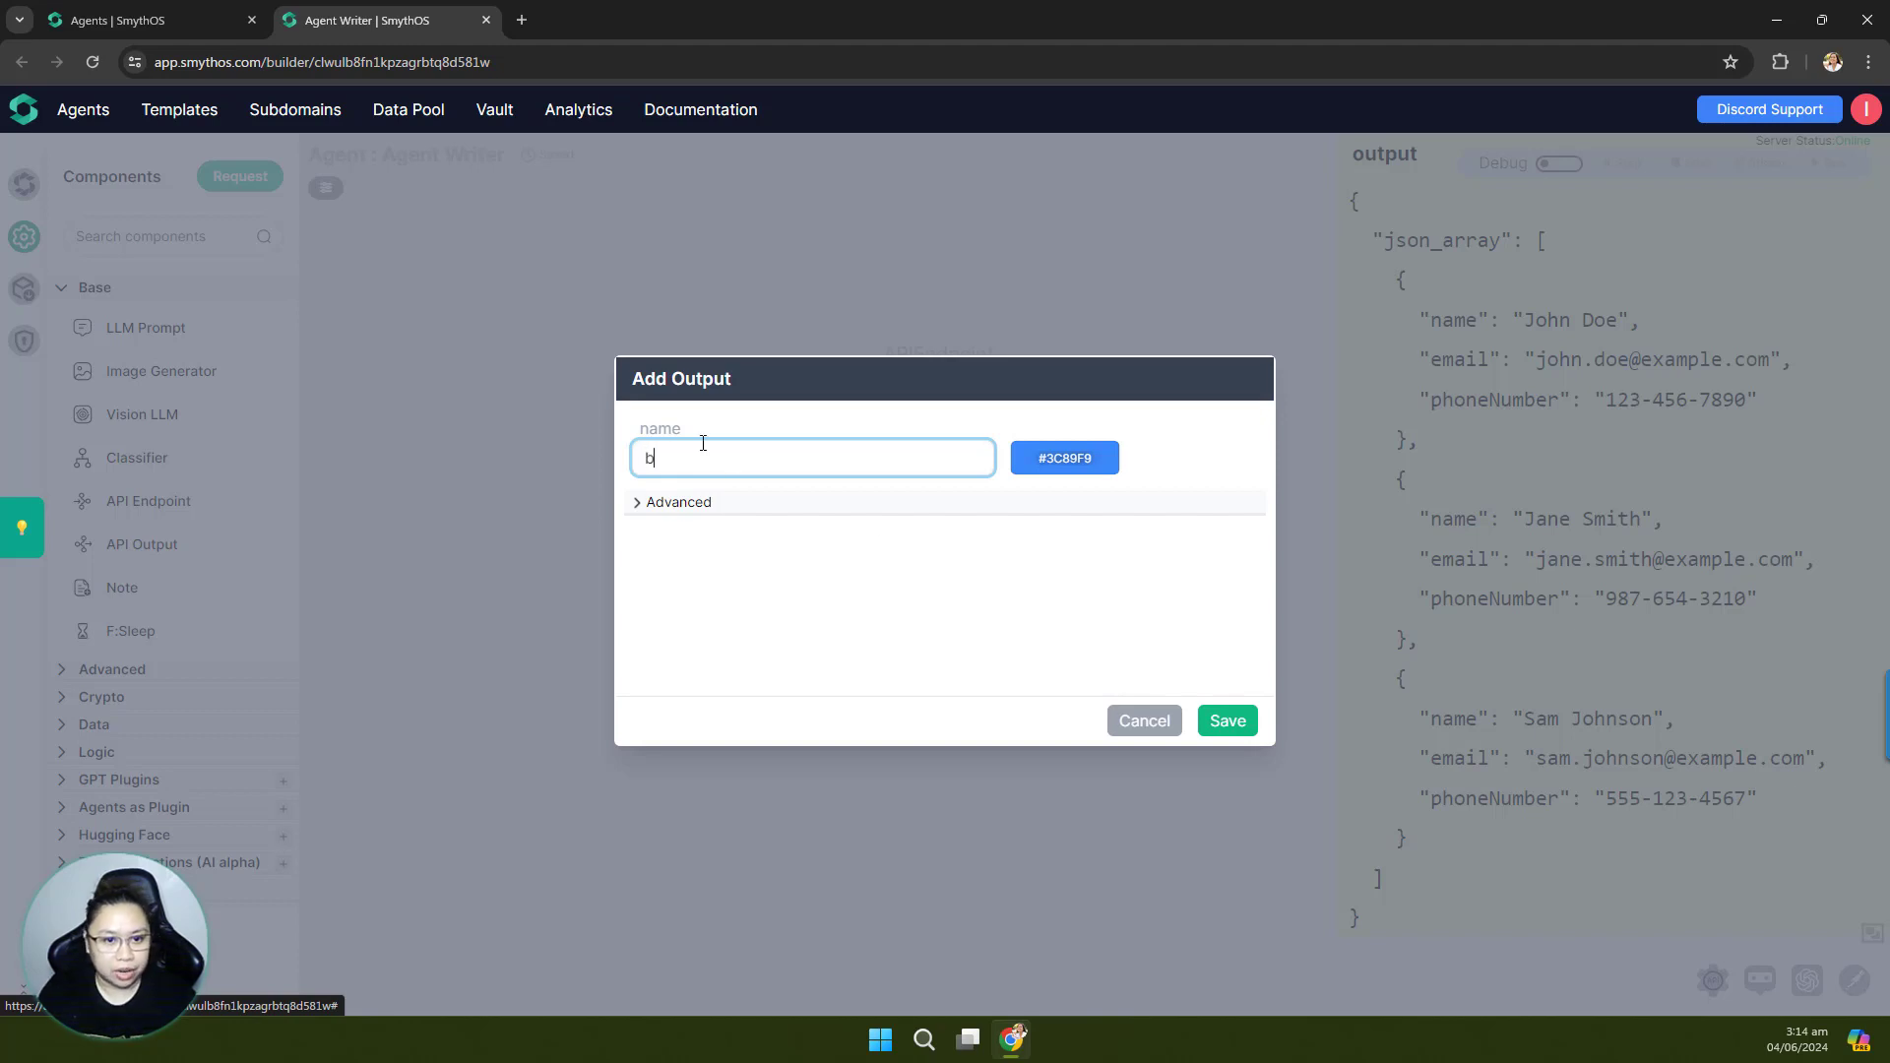
text(ody)
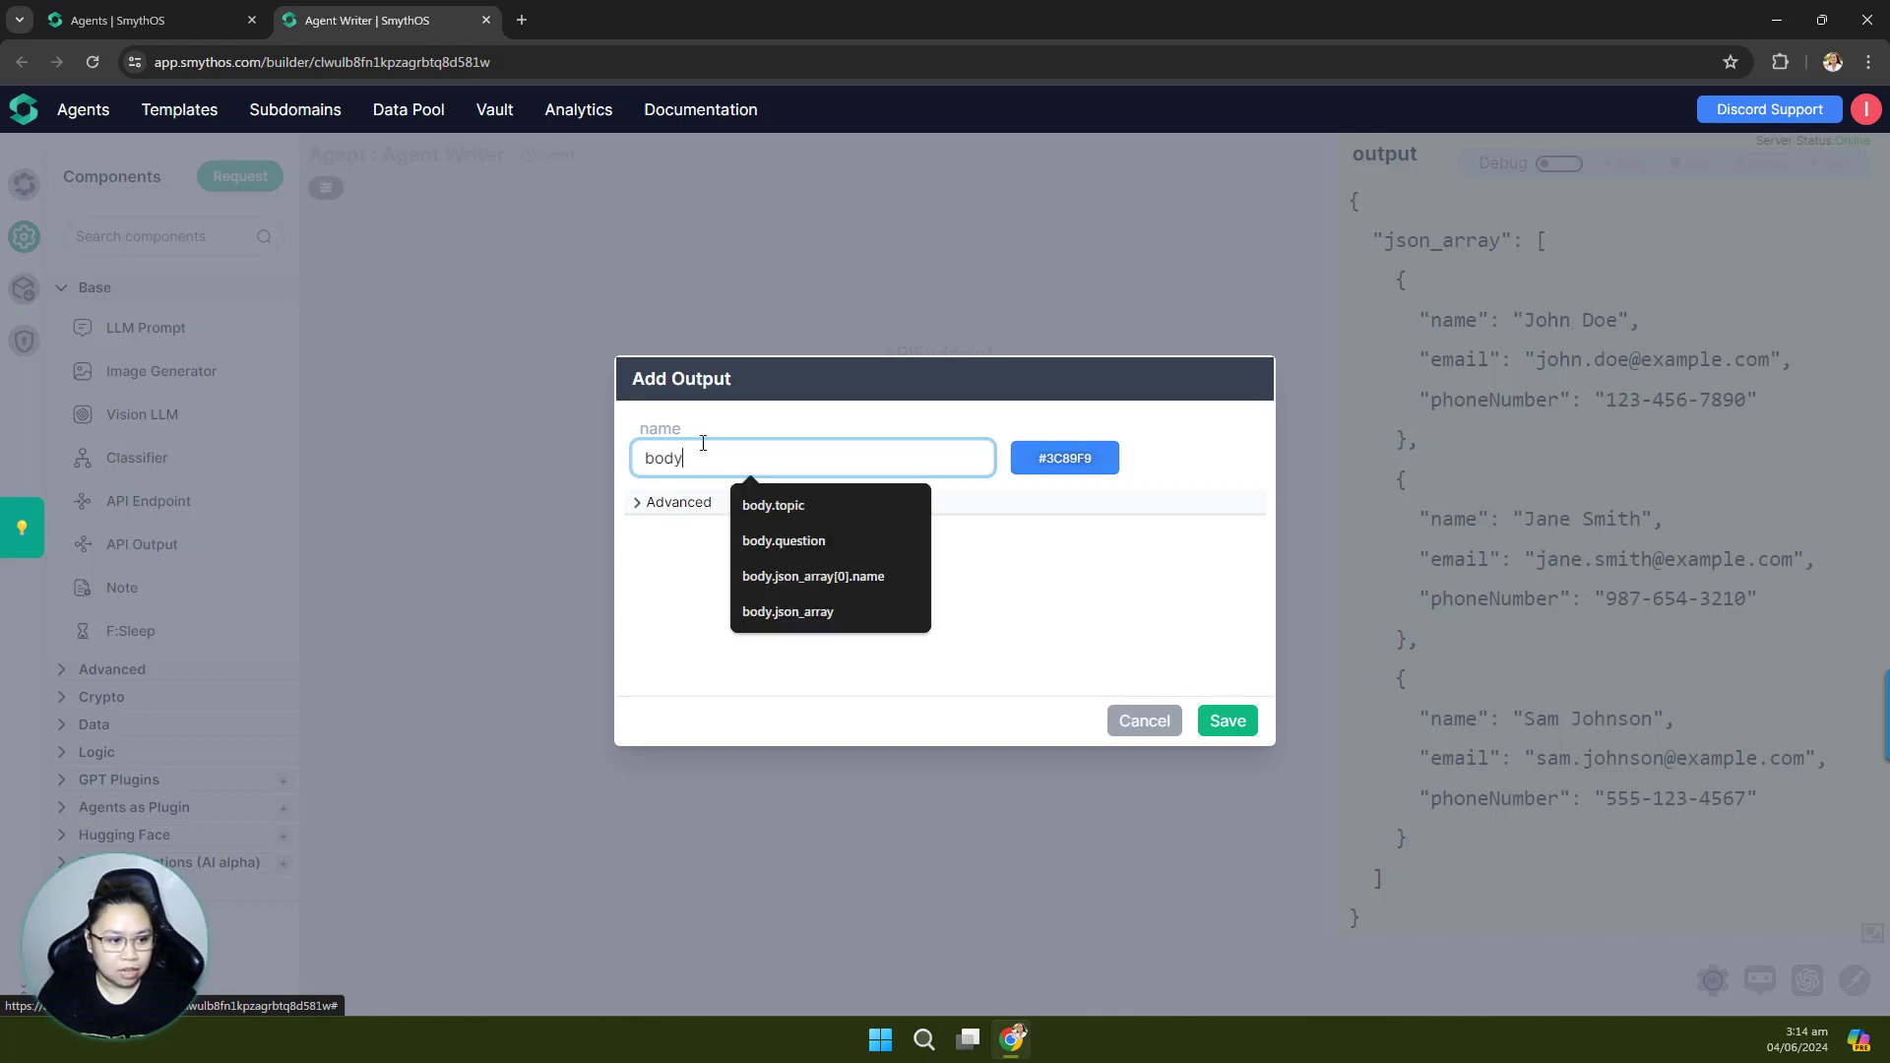
text(.json_array)
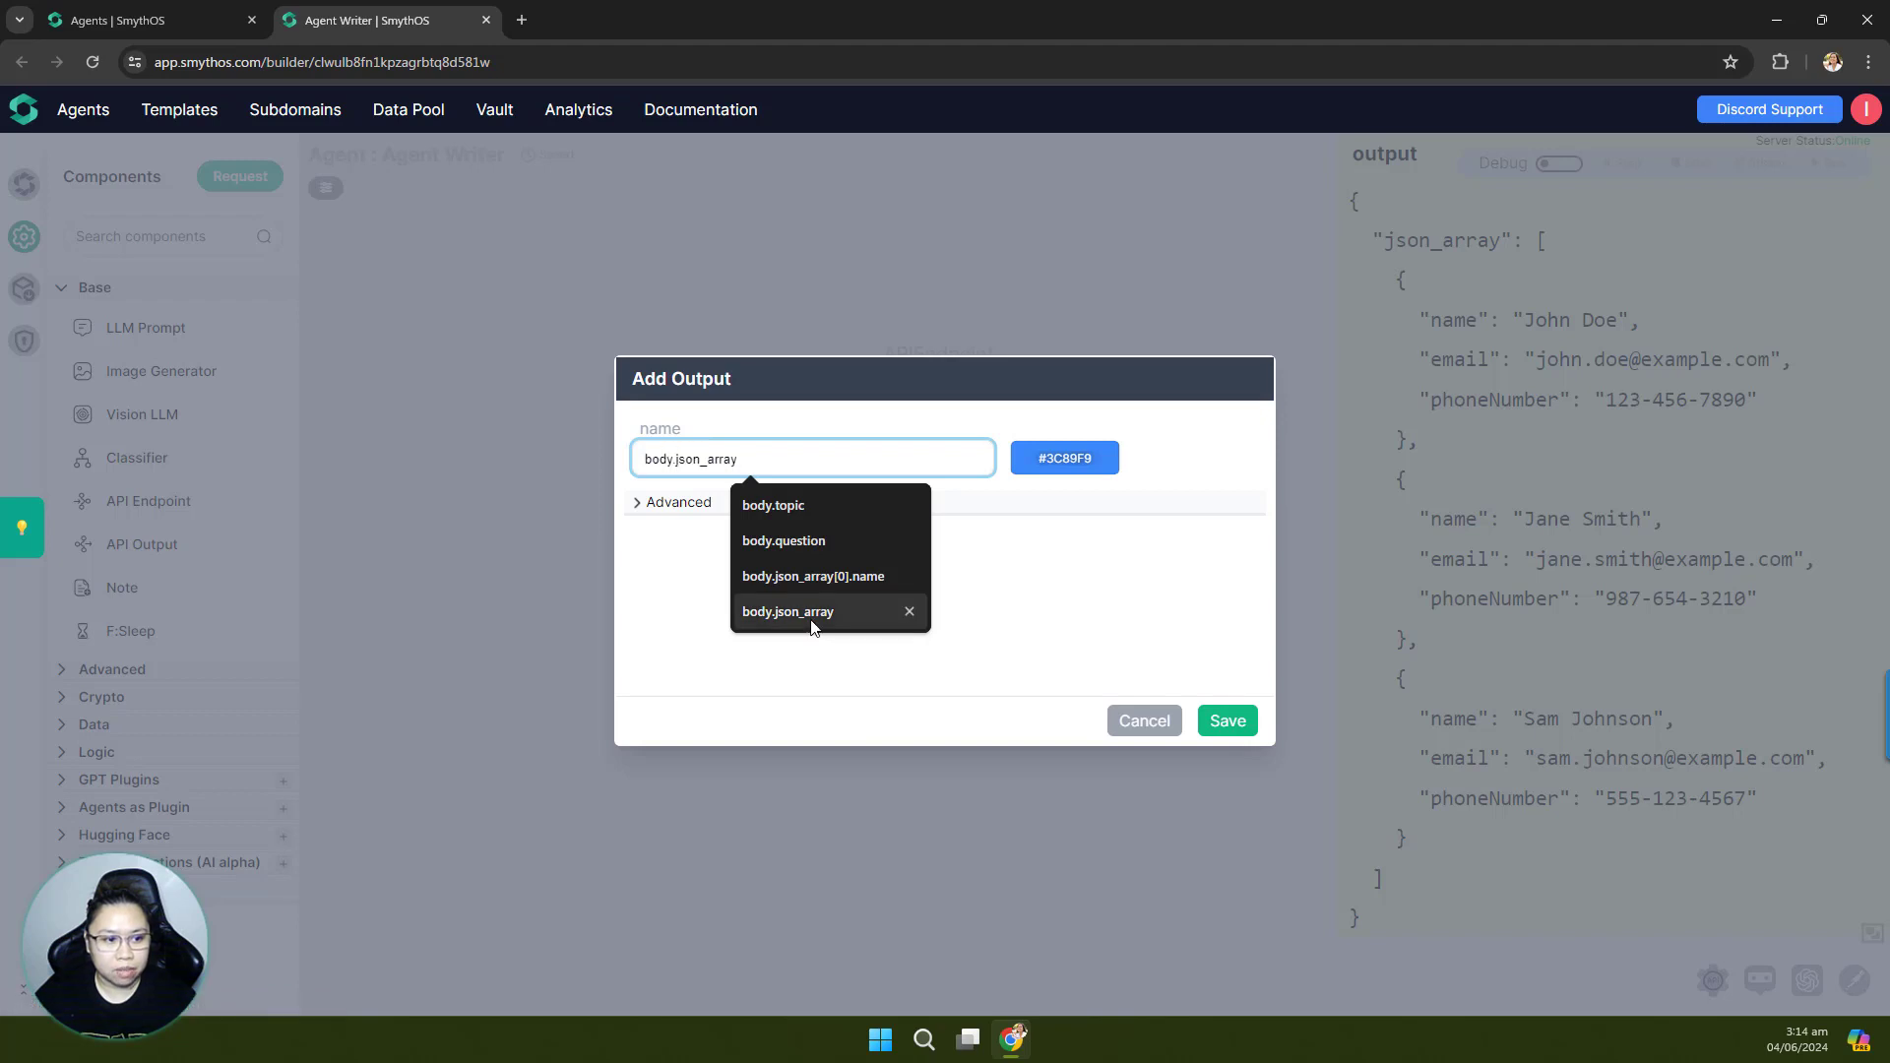
click(836, 611)
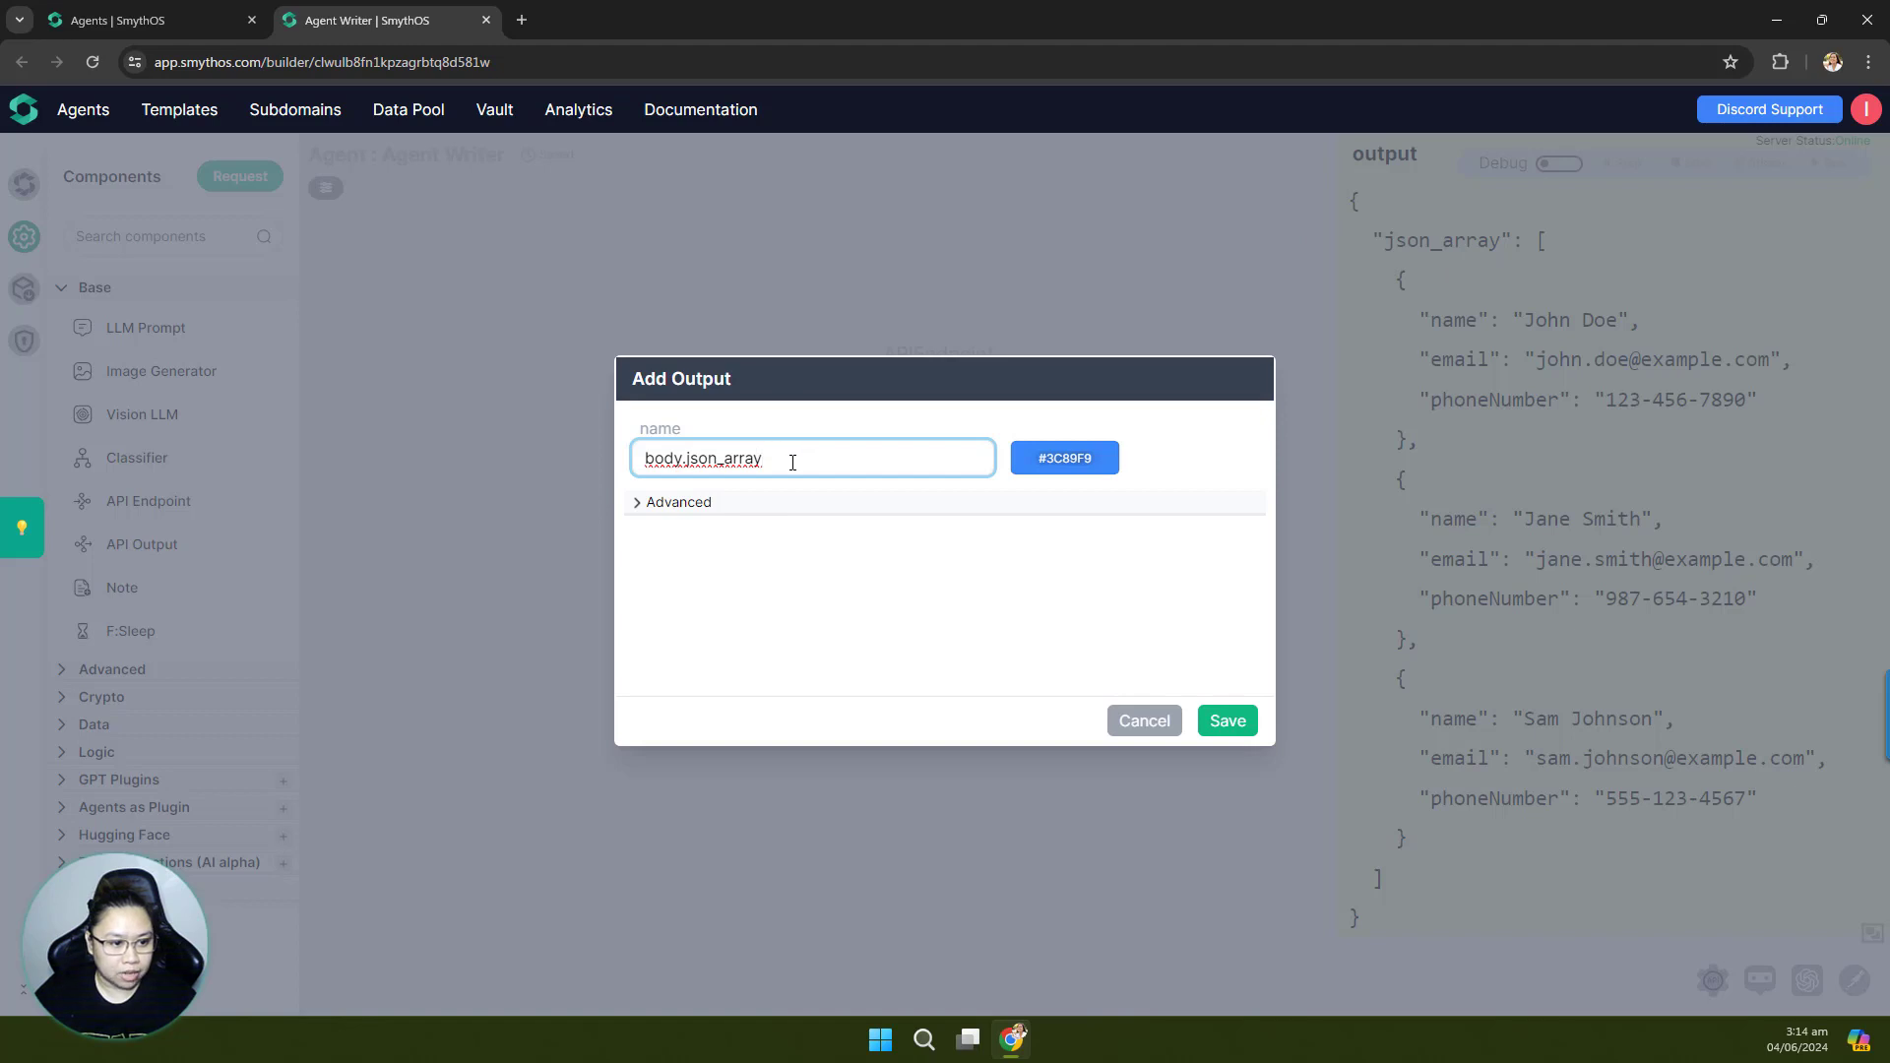
Step: Extend the new output's name to body.json_array[0].name and save the output
text([])
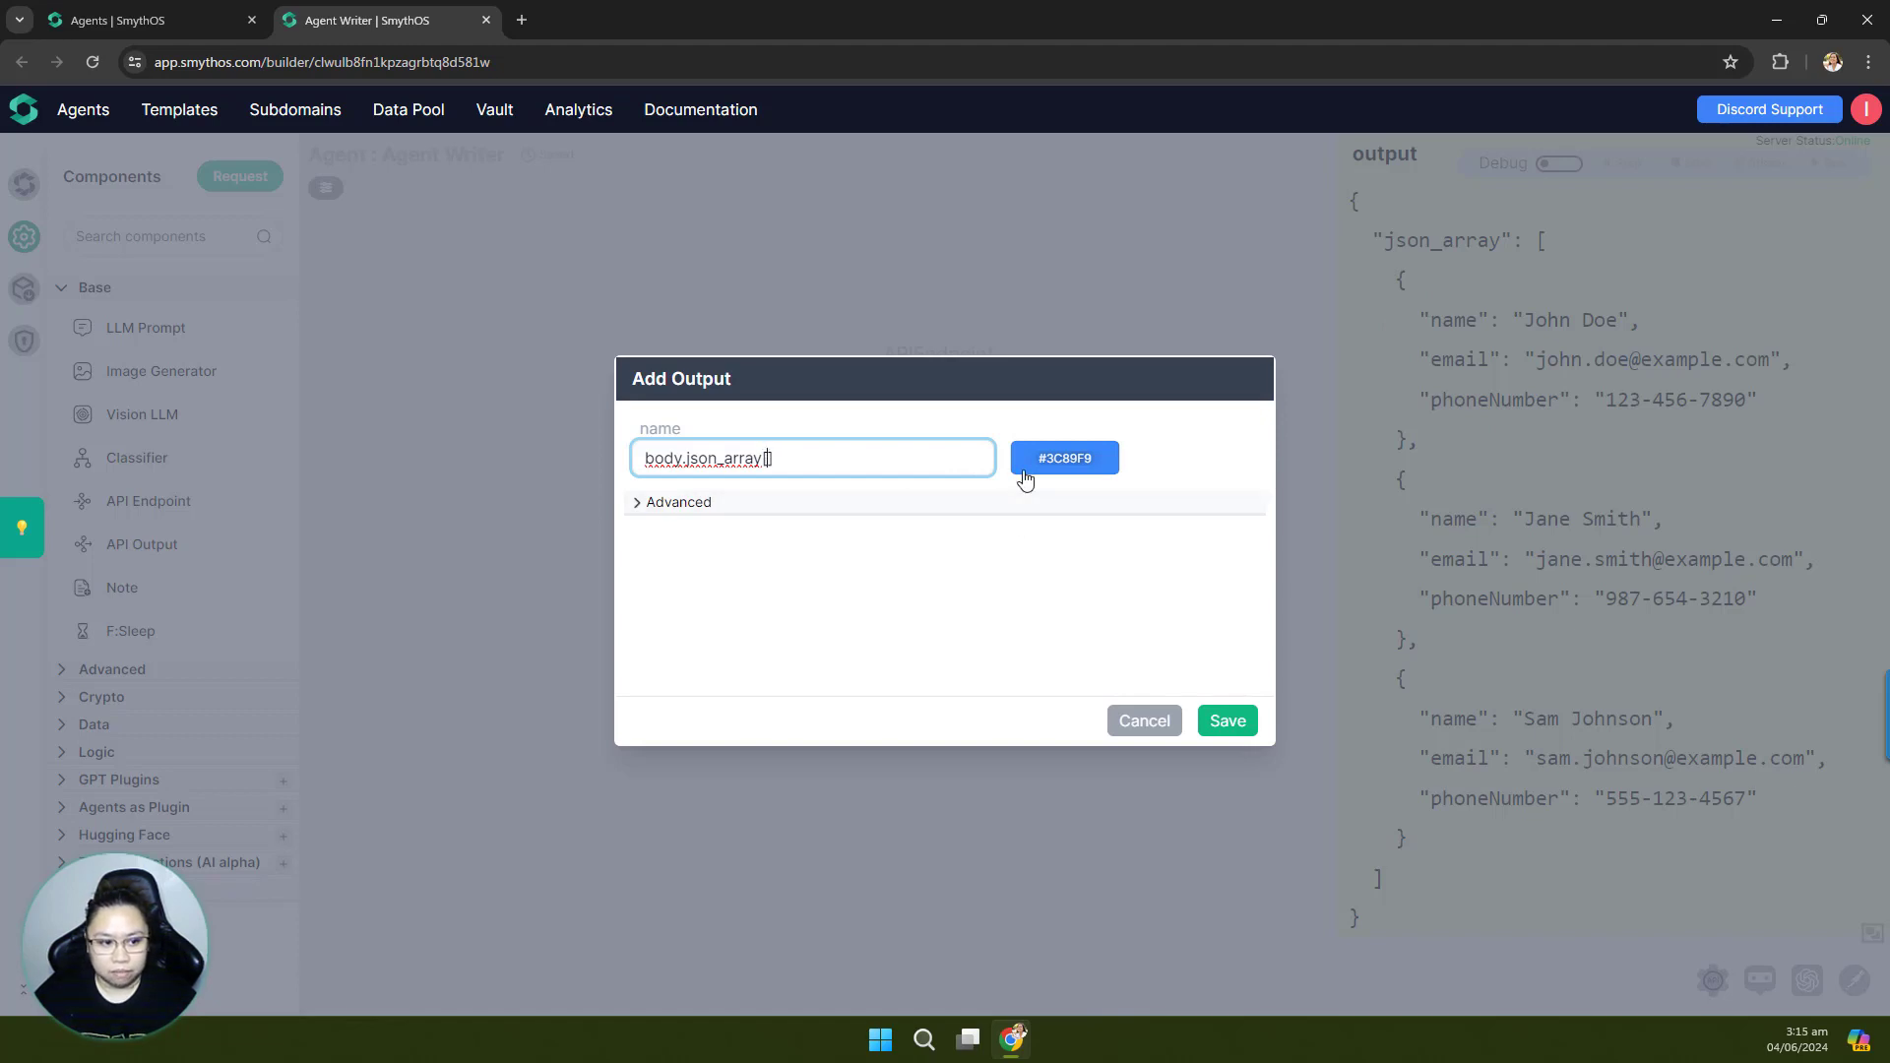
text(0)
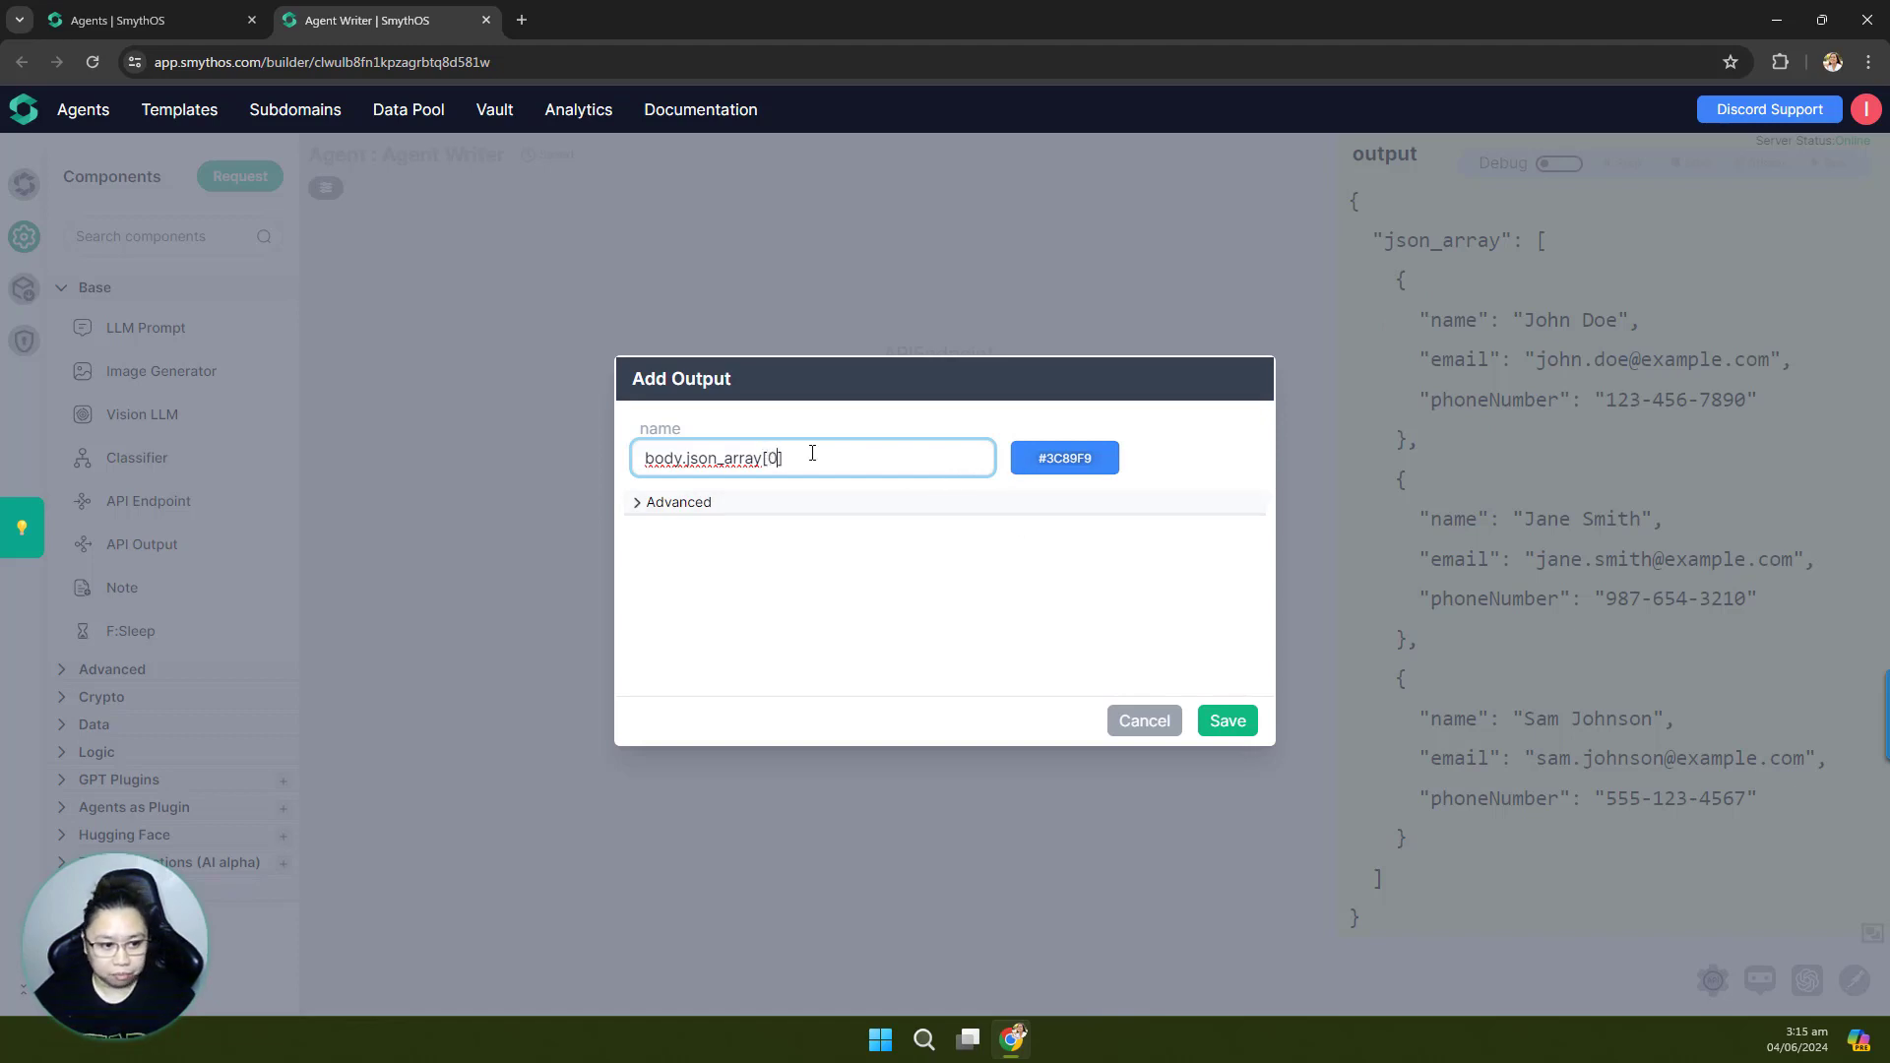
key(Right)
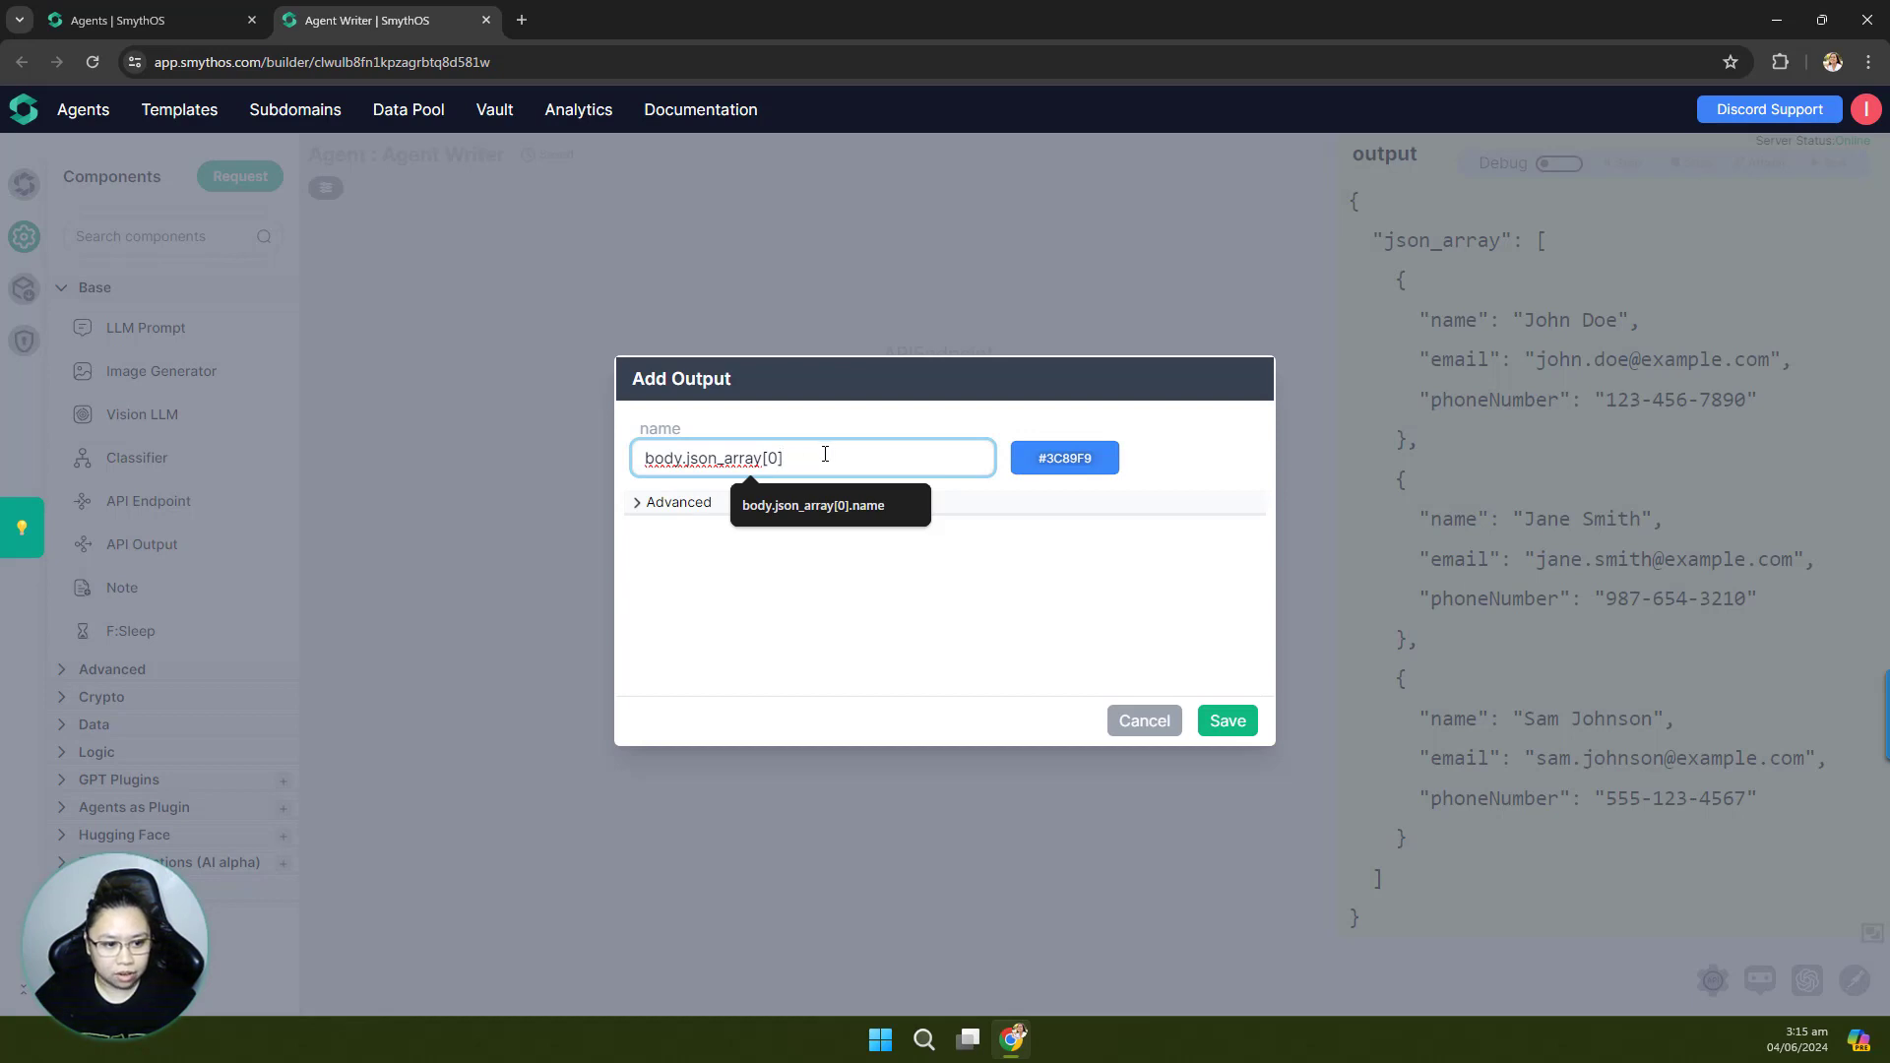
text(.)
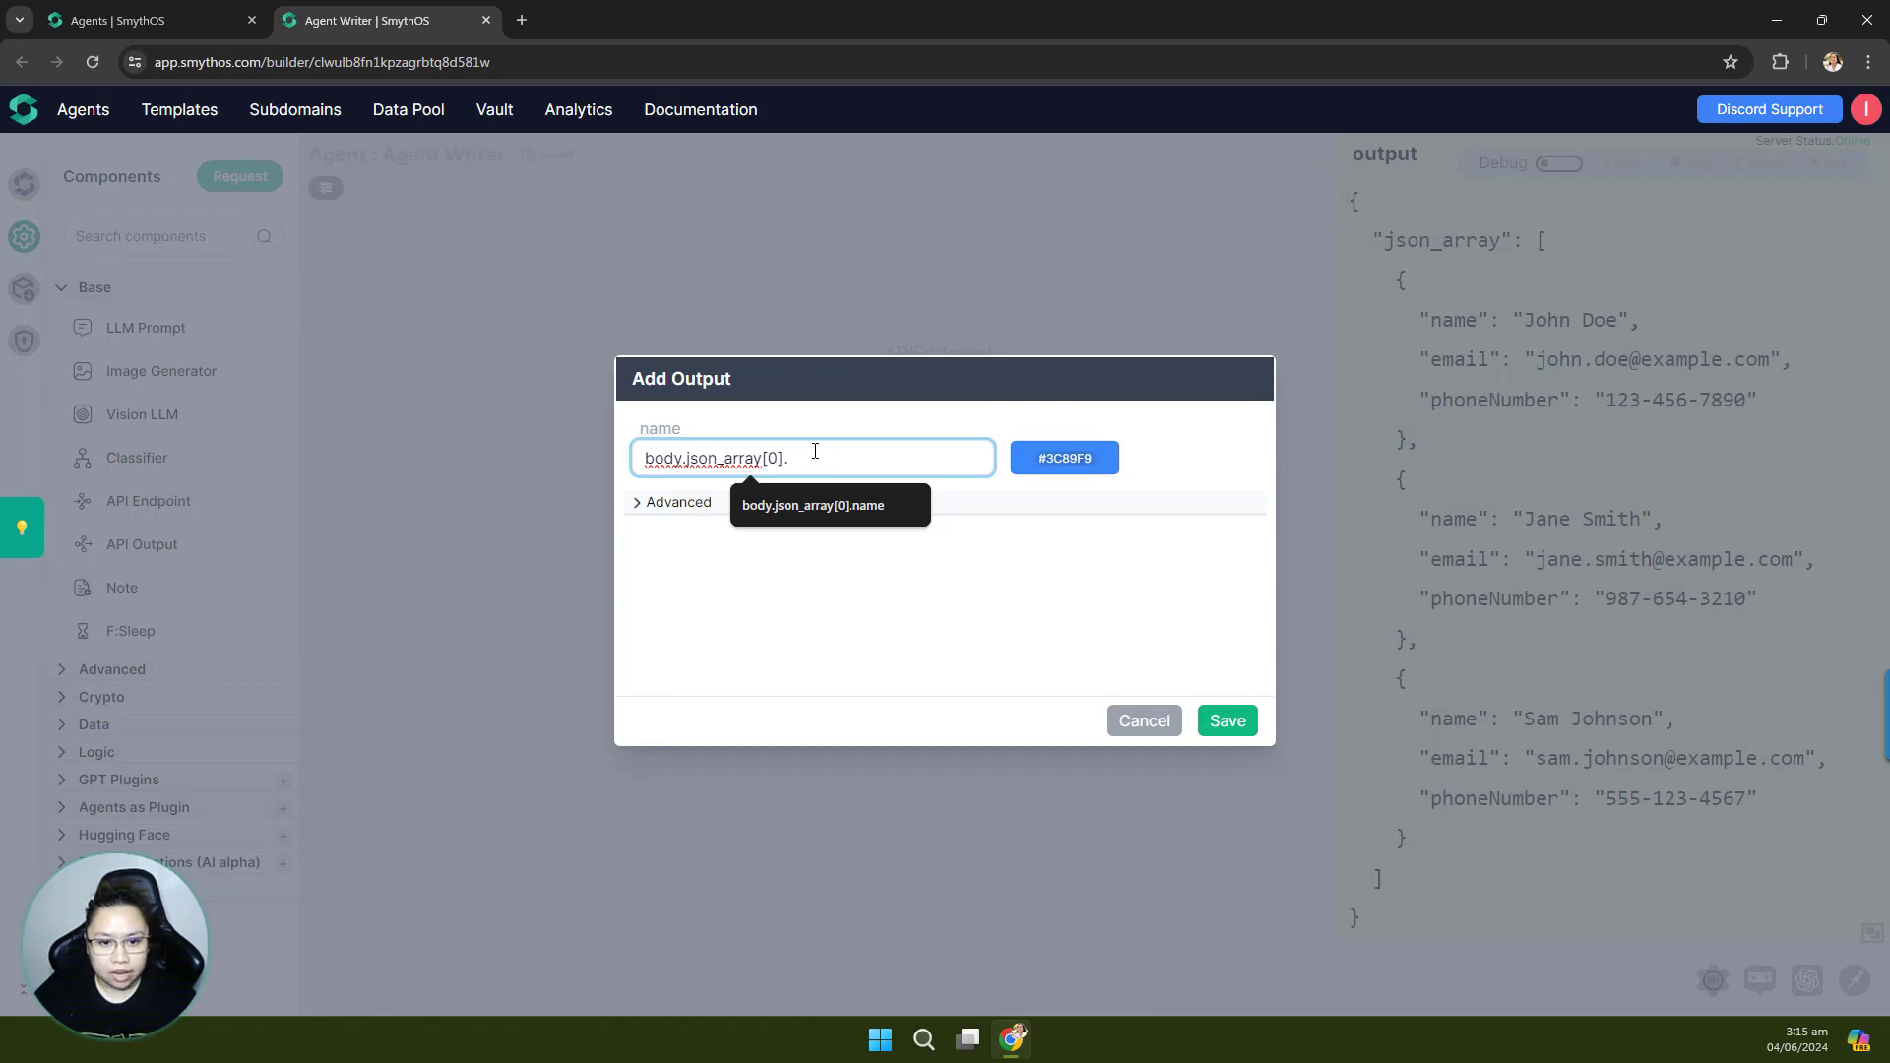
click(1231, 465)
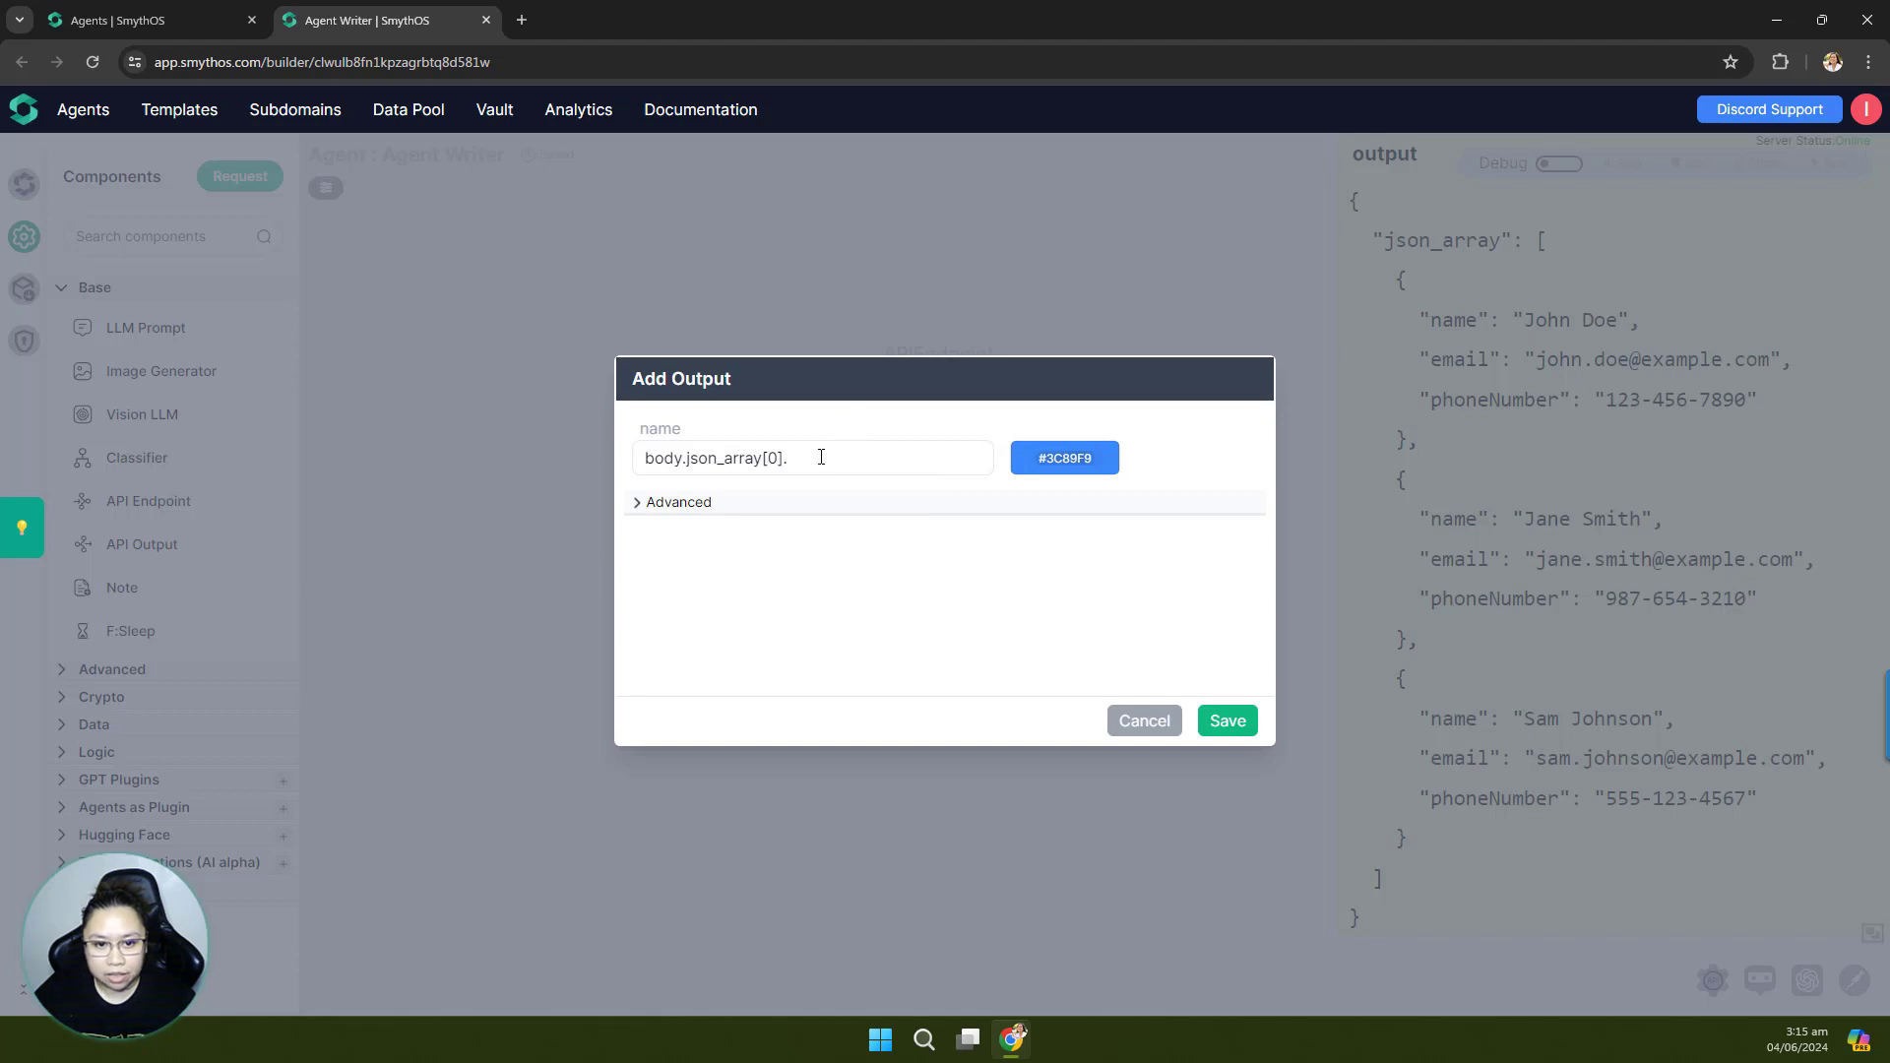
click(845, 435)
text(name)
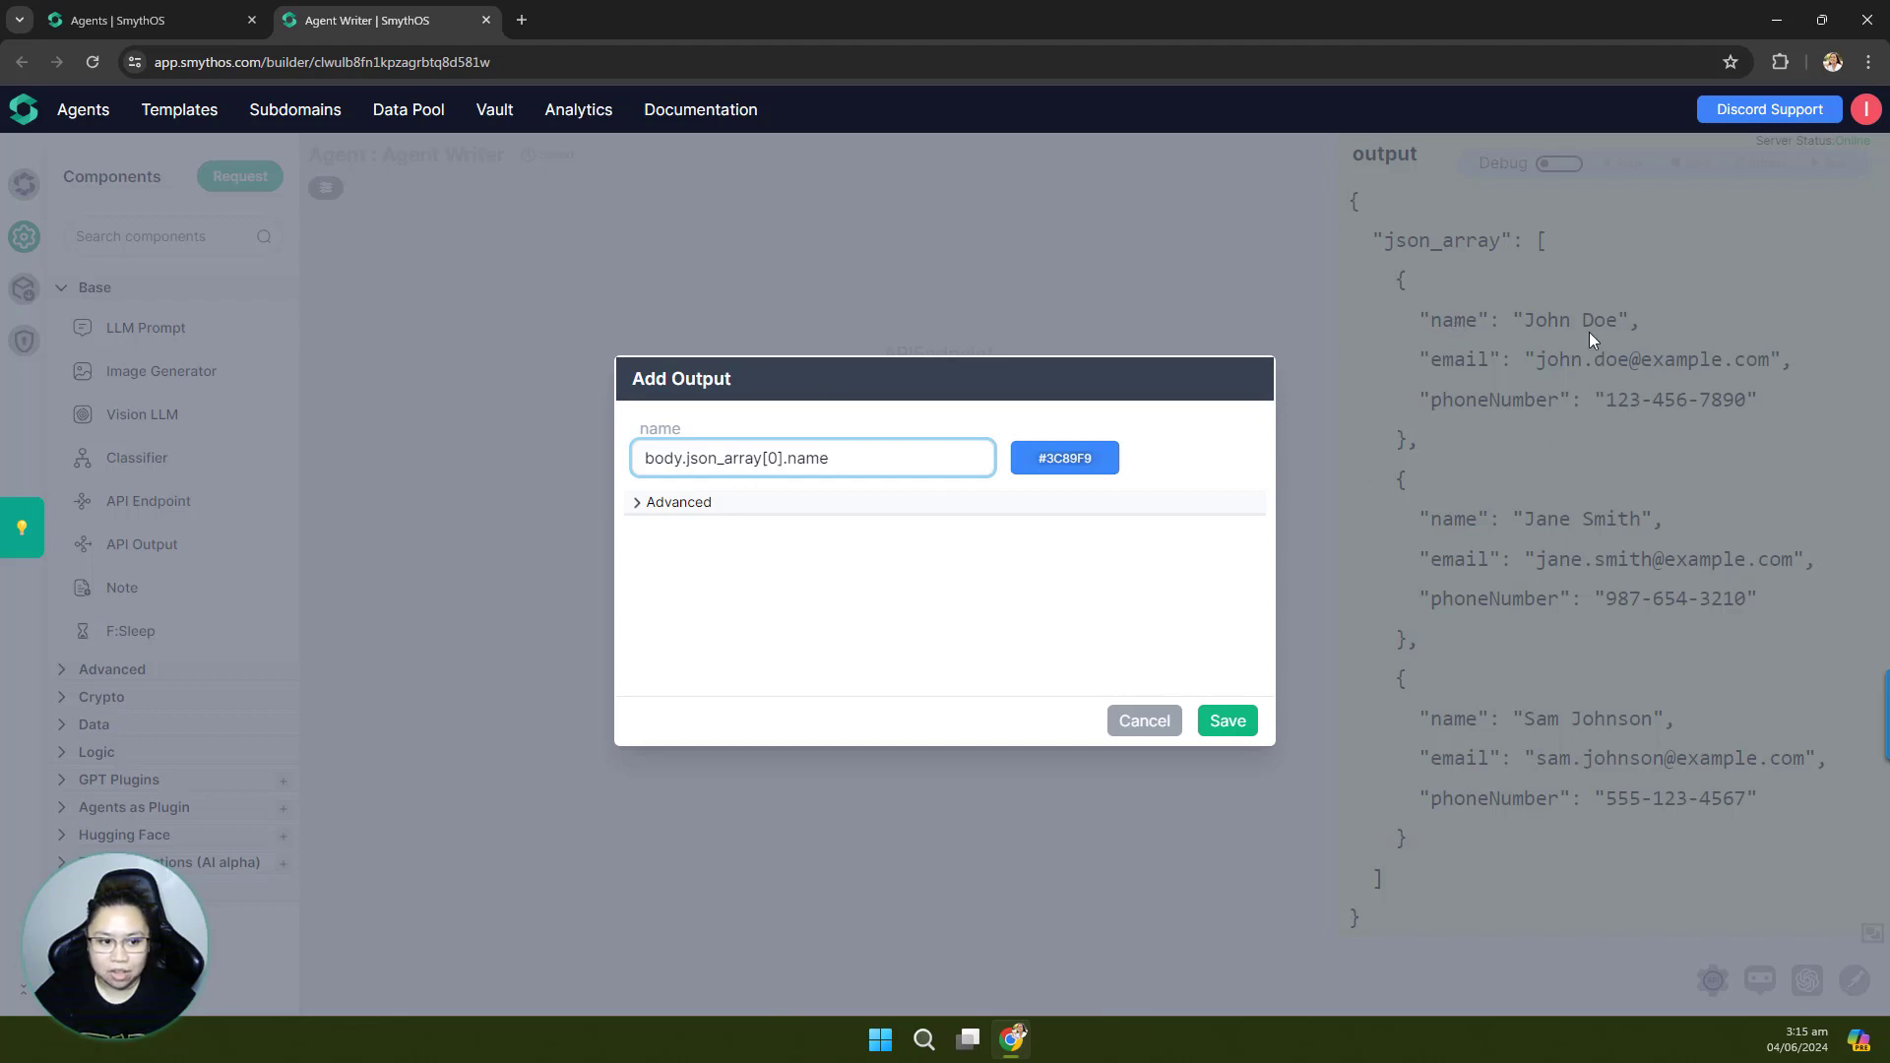
double_click(773, 458)
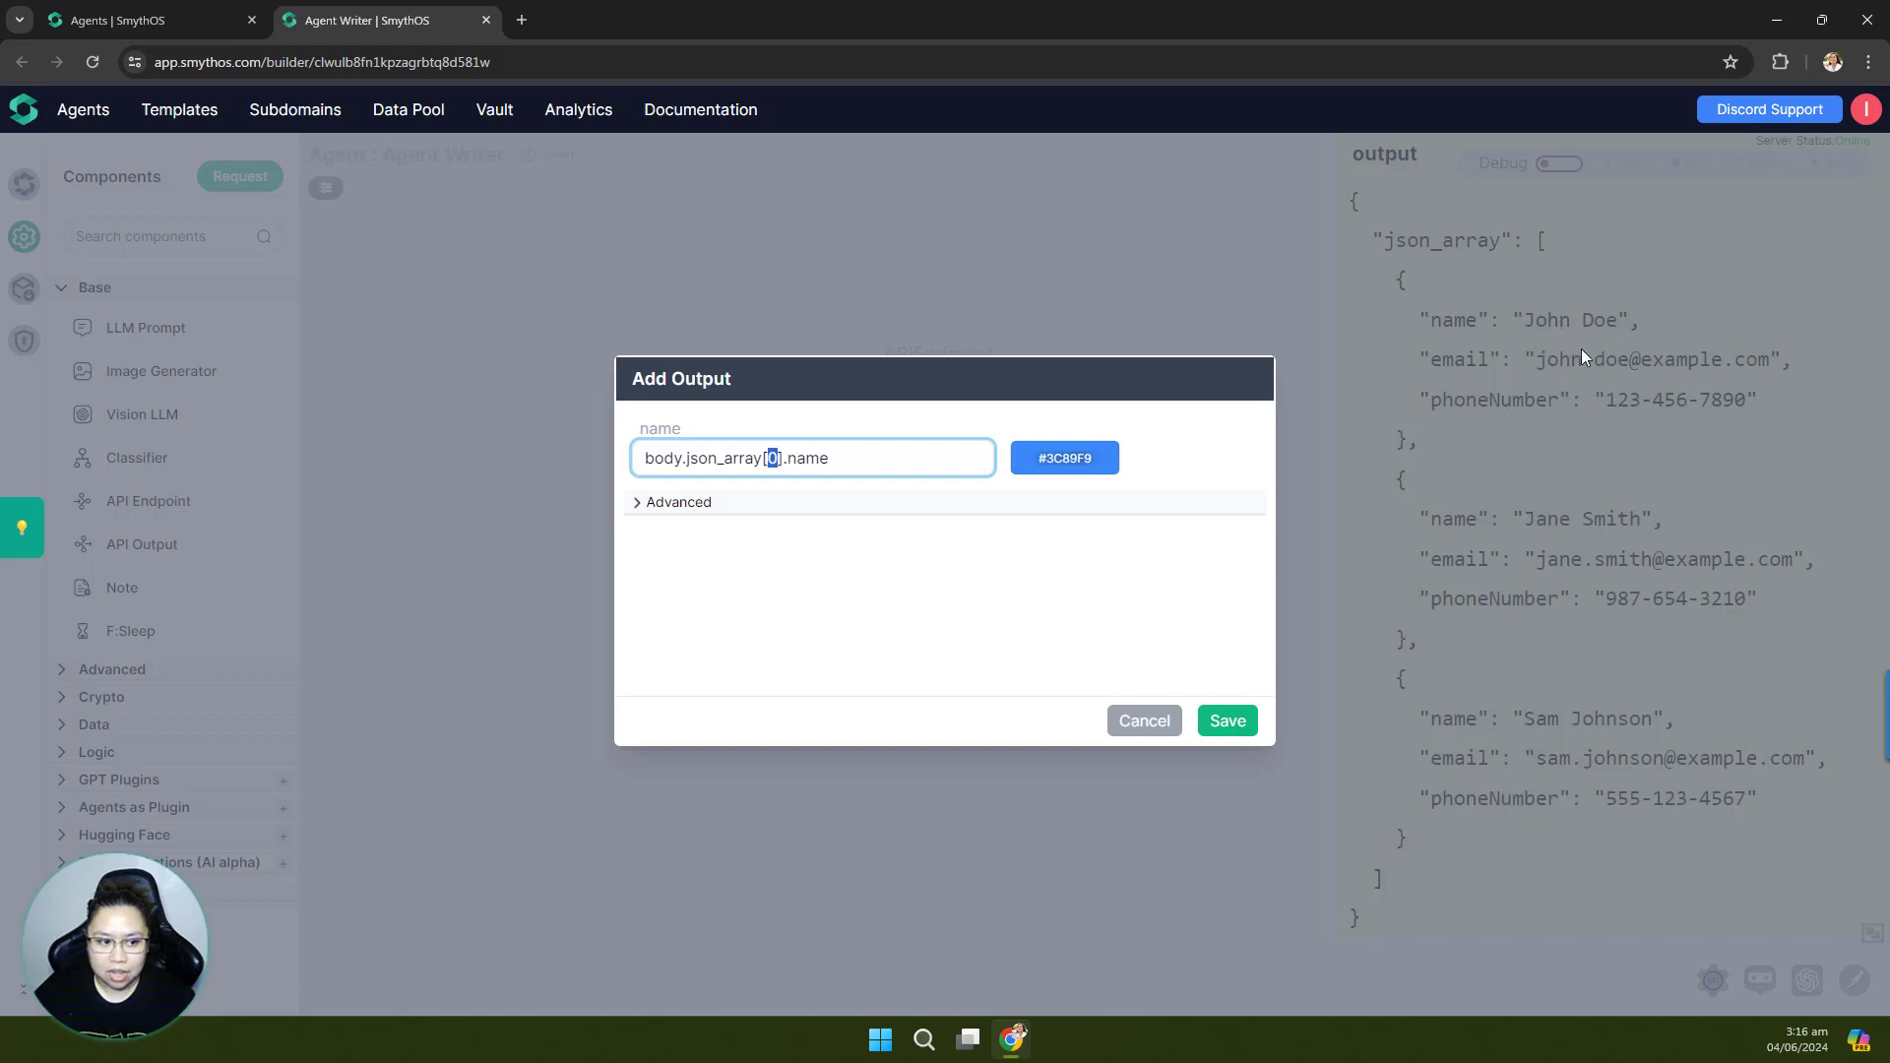
click(872, 463)
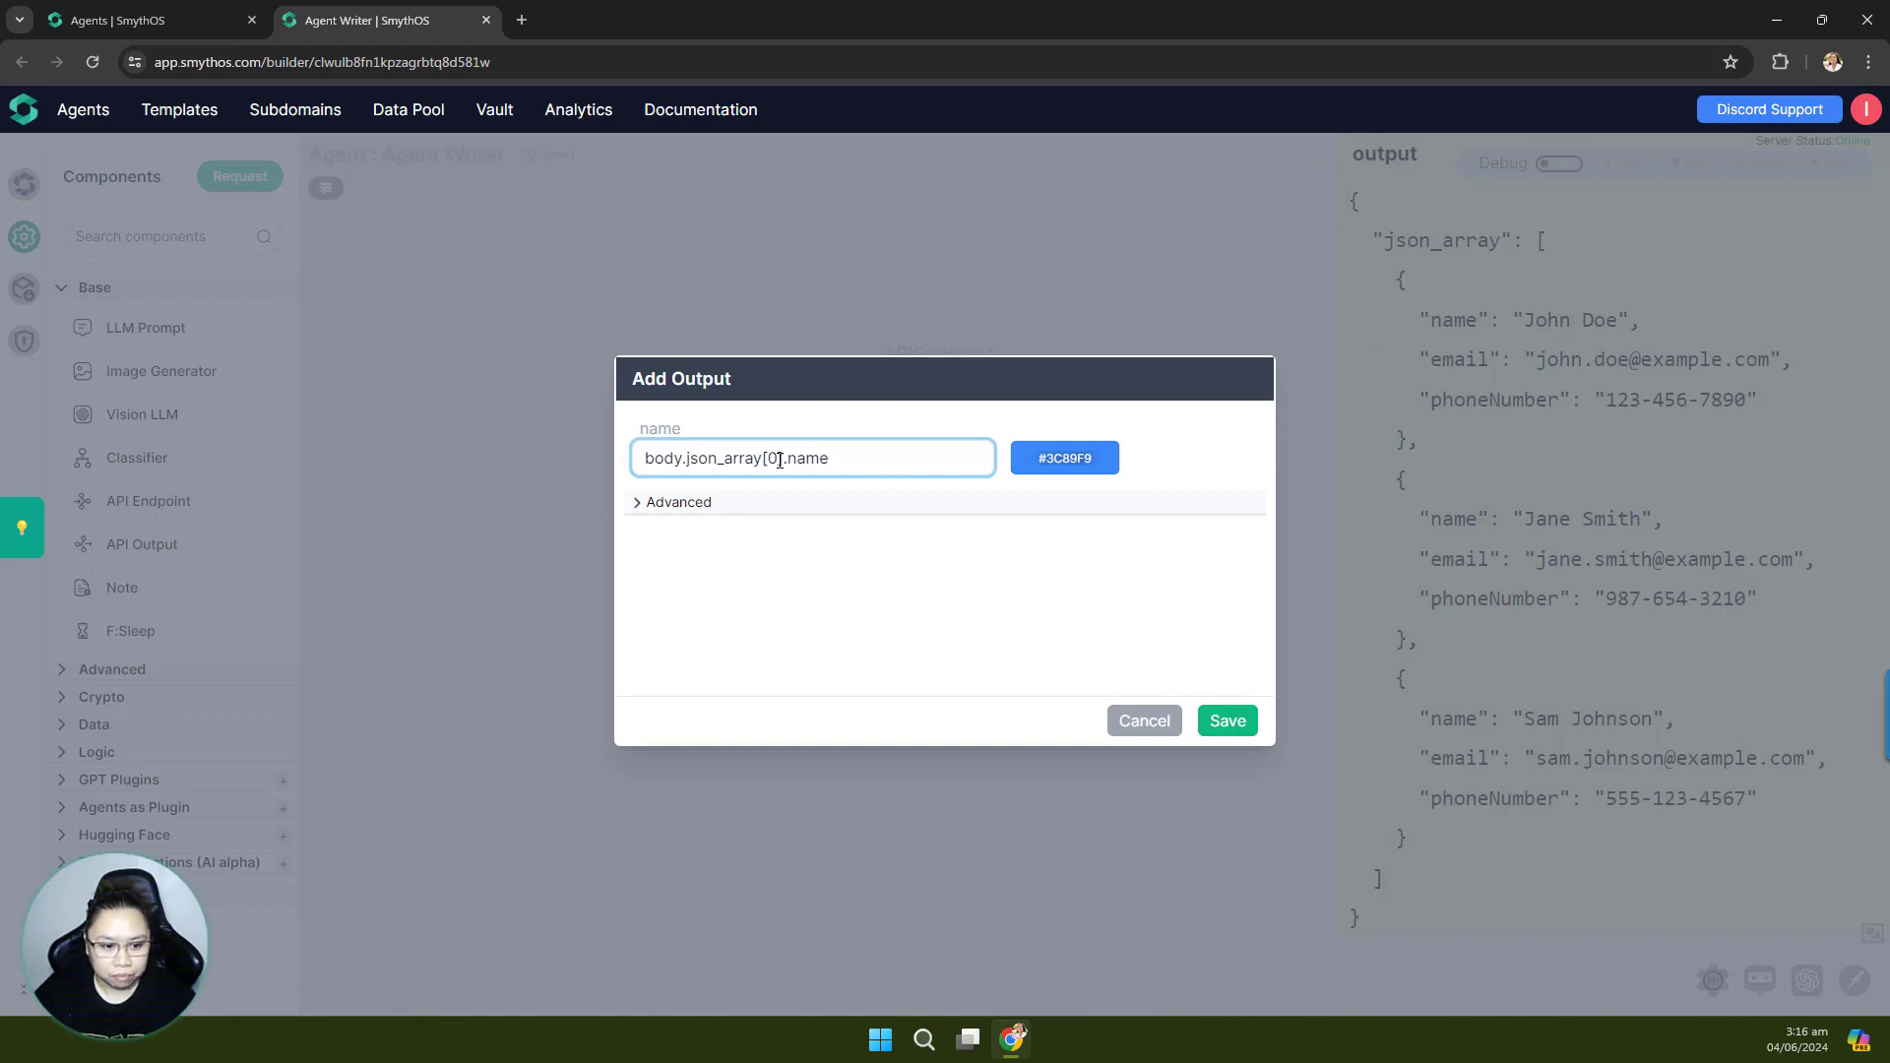
click(1226, 721)
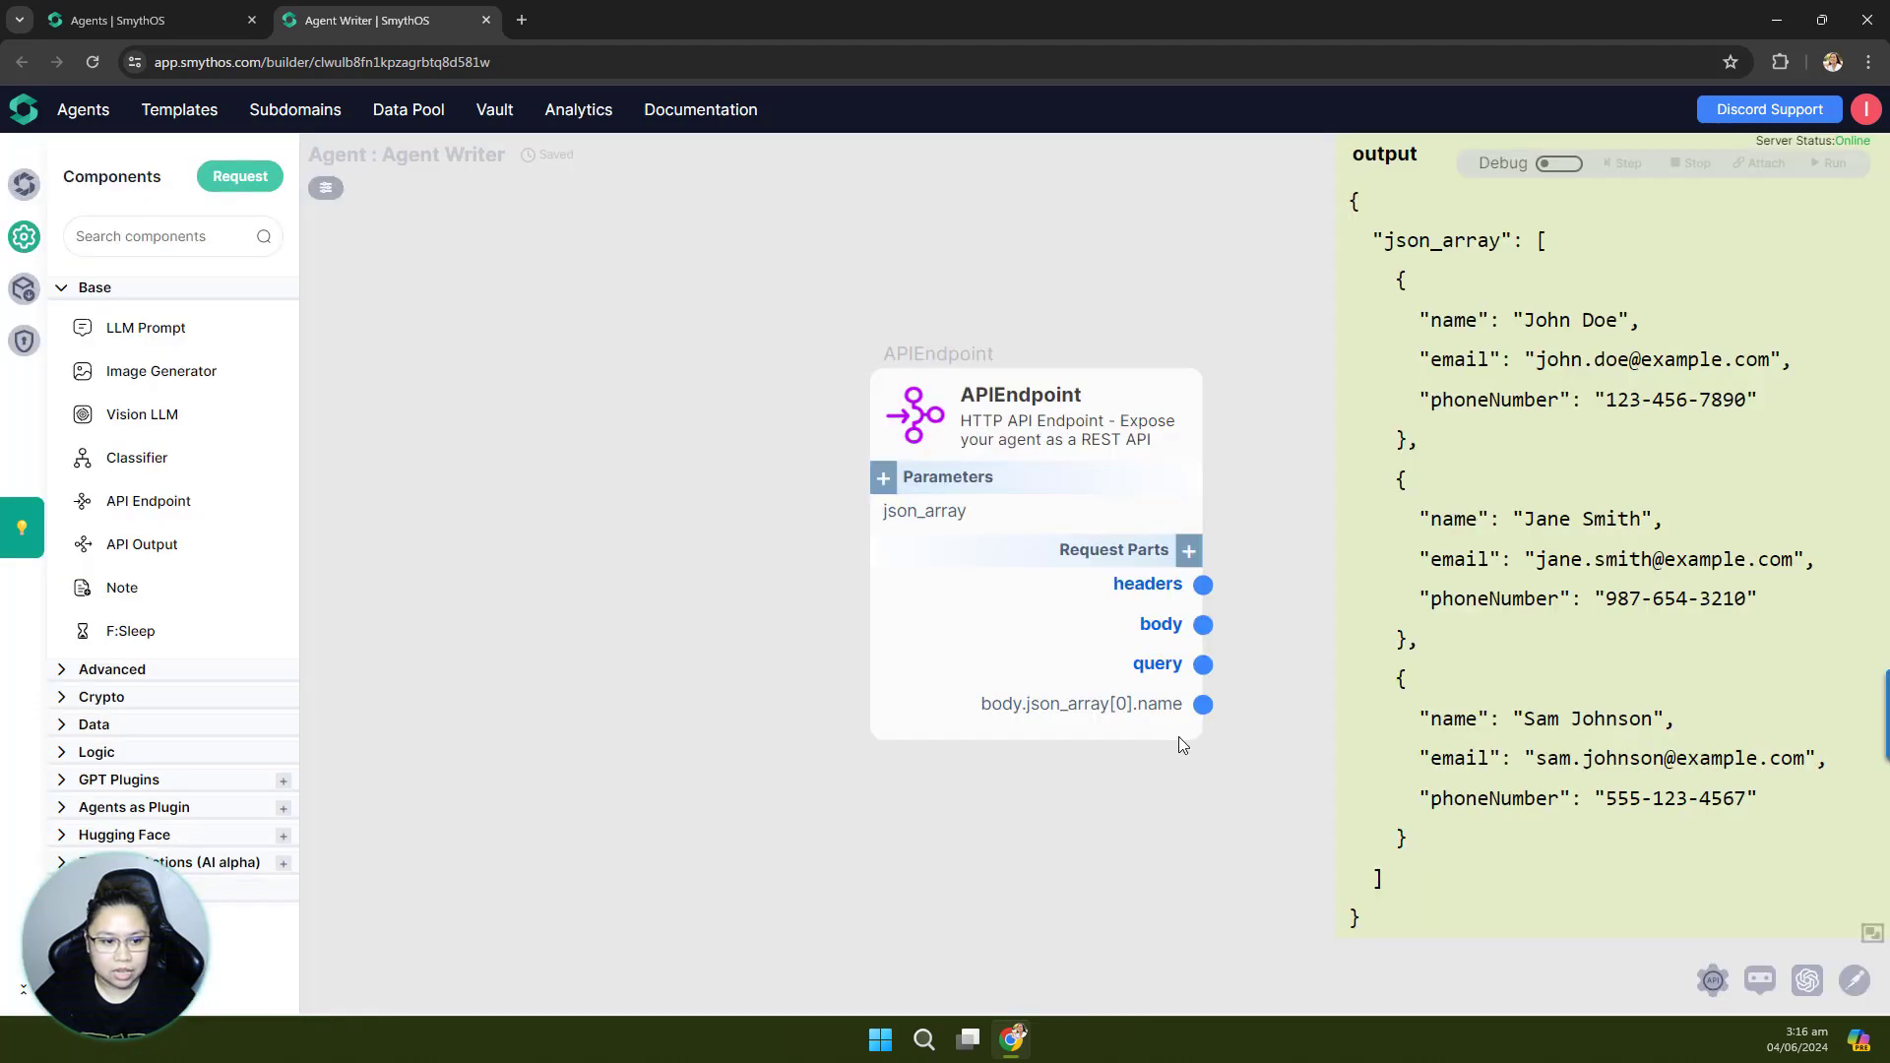
Step: Turn on debug mode and step the APIEndpoint with the prefilled json_array input, enlarging the input box to show its contents
drag(1083, 805, 961, 762)
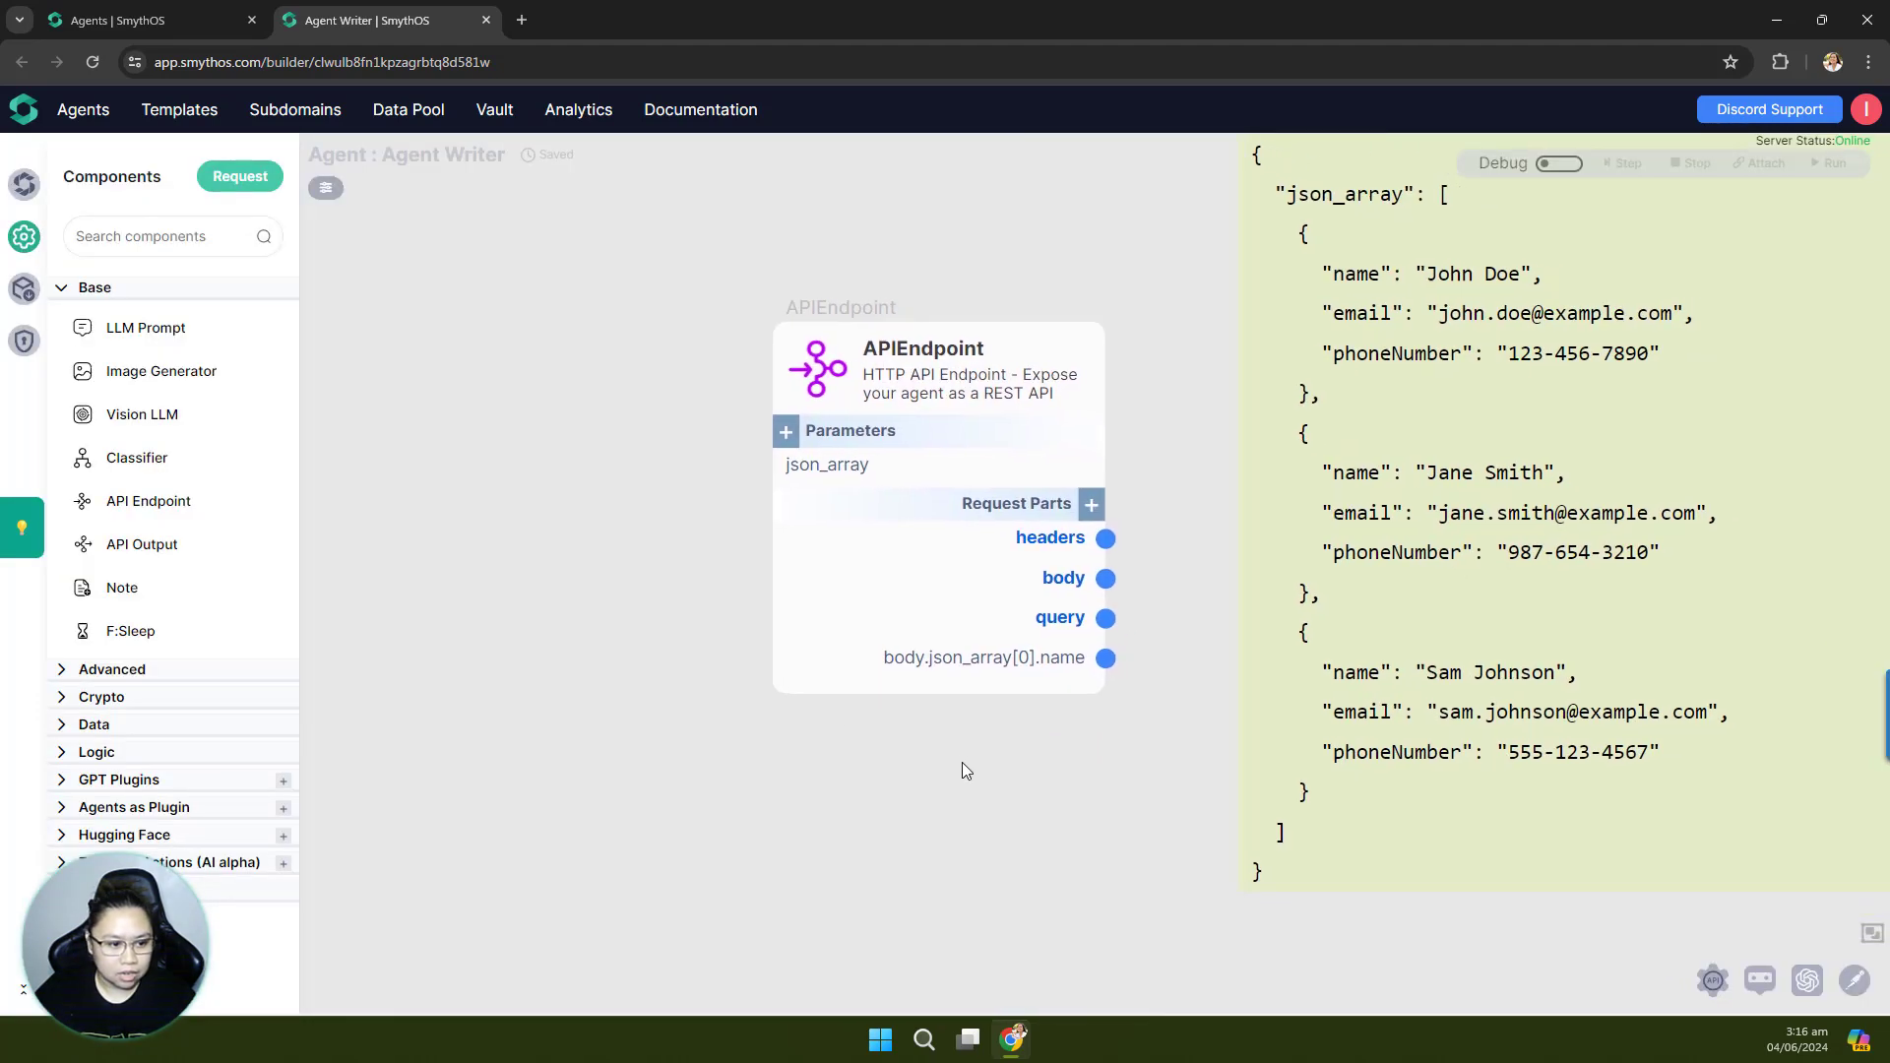
click(1560, 163)
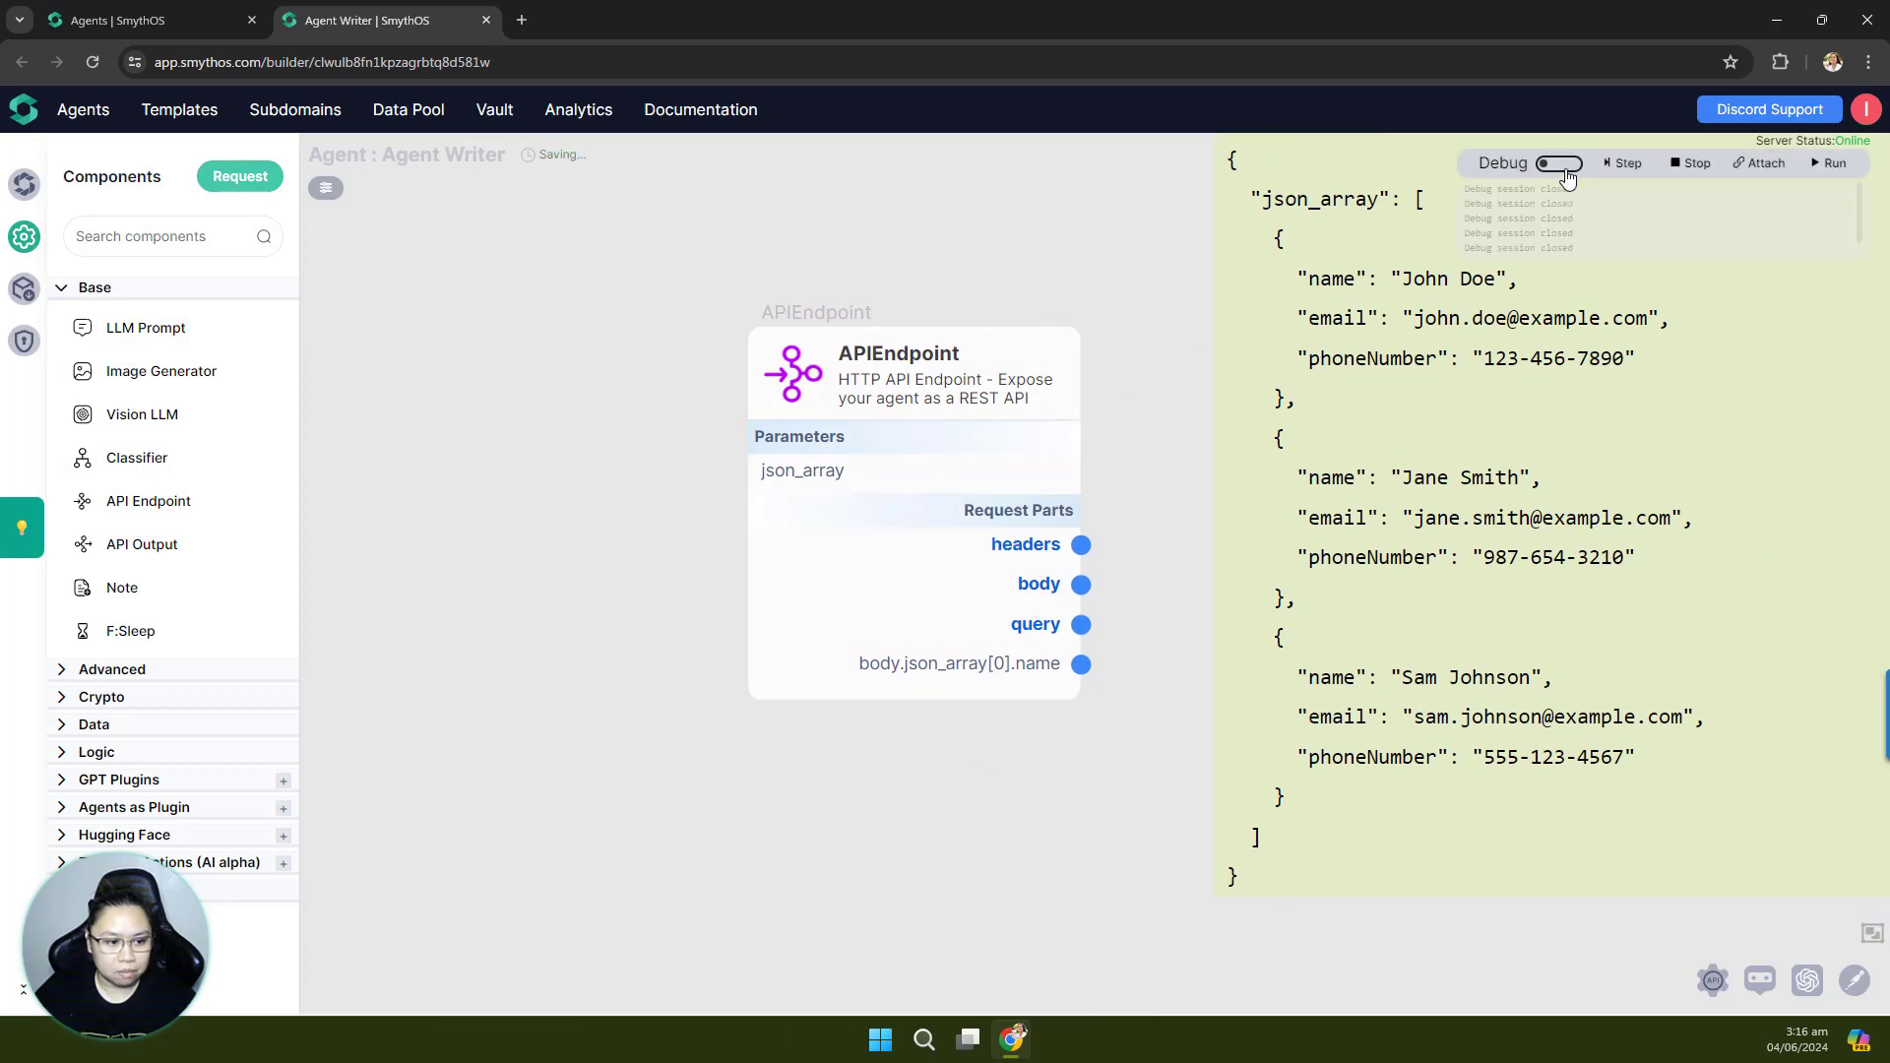
click(1065, 438)
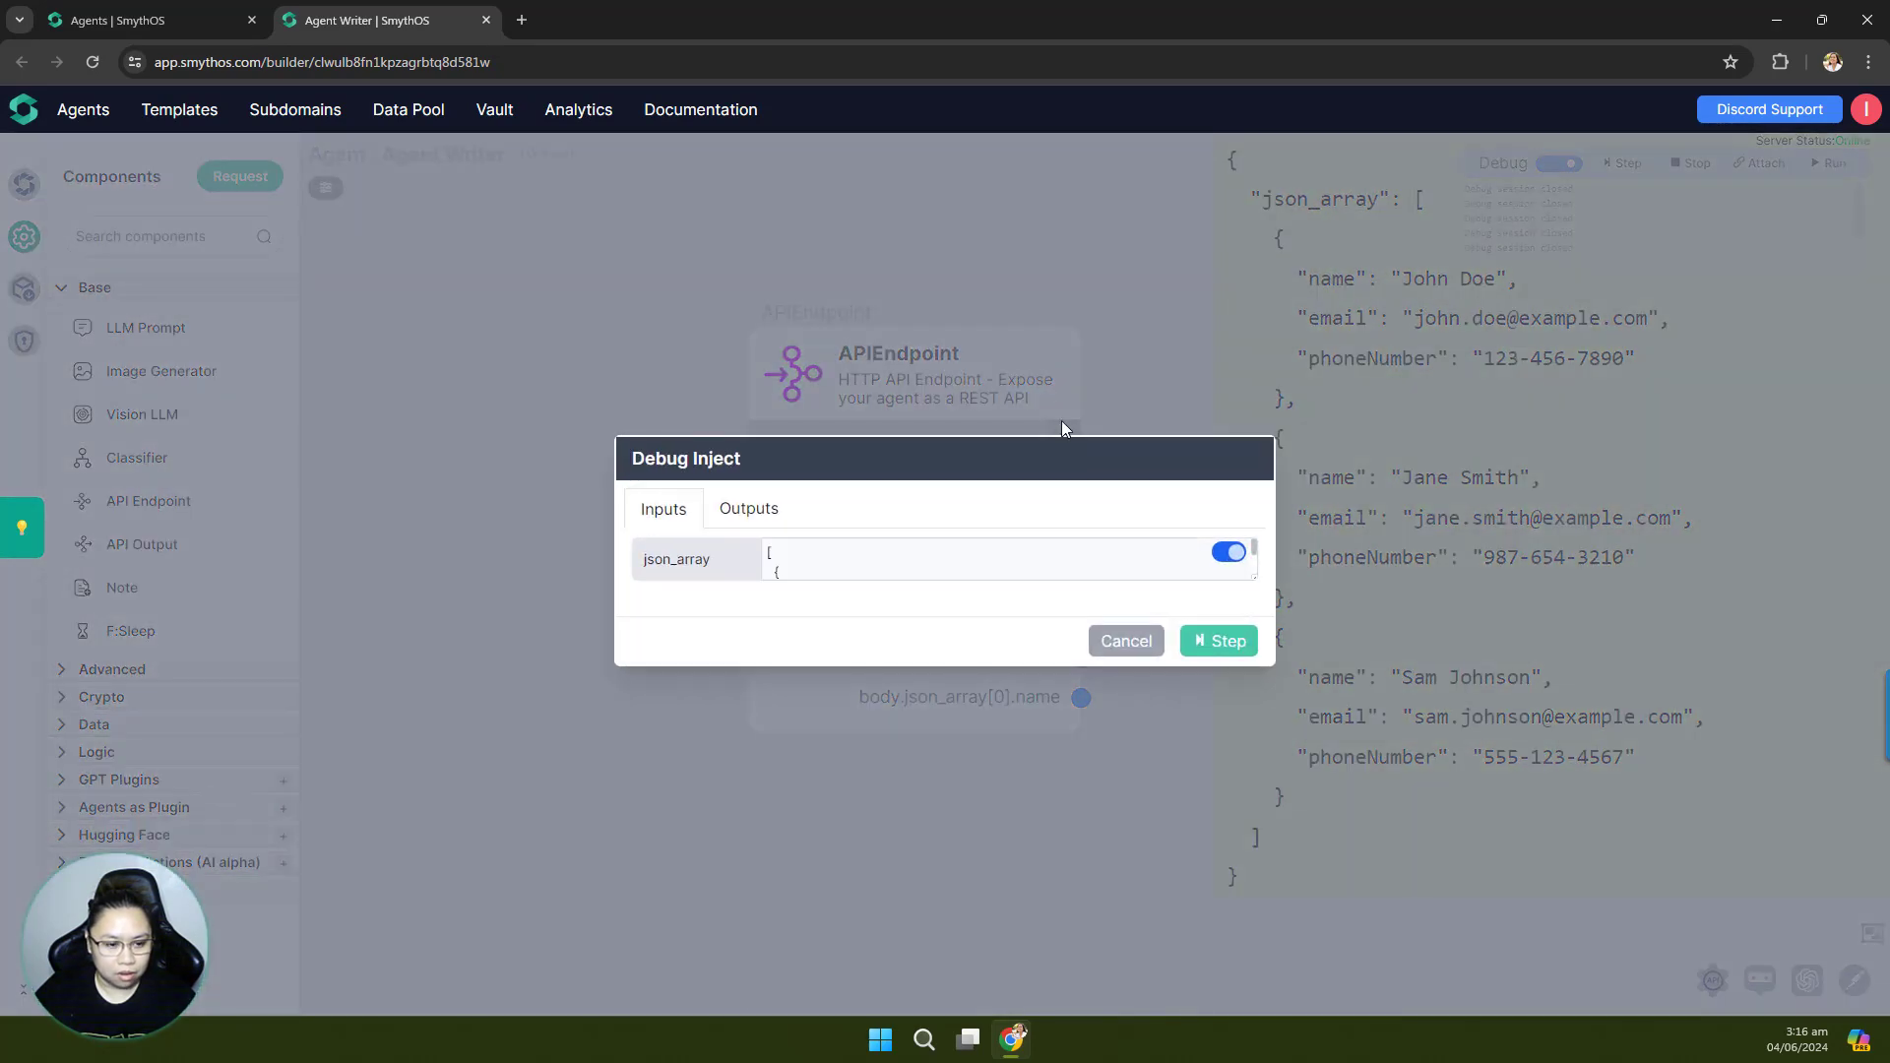
drag(1254, 577, 1251, 793)
click(1225, 768)
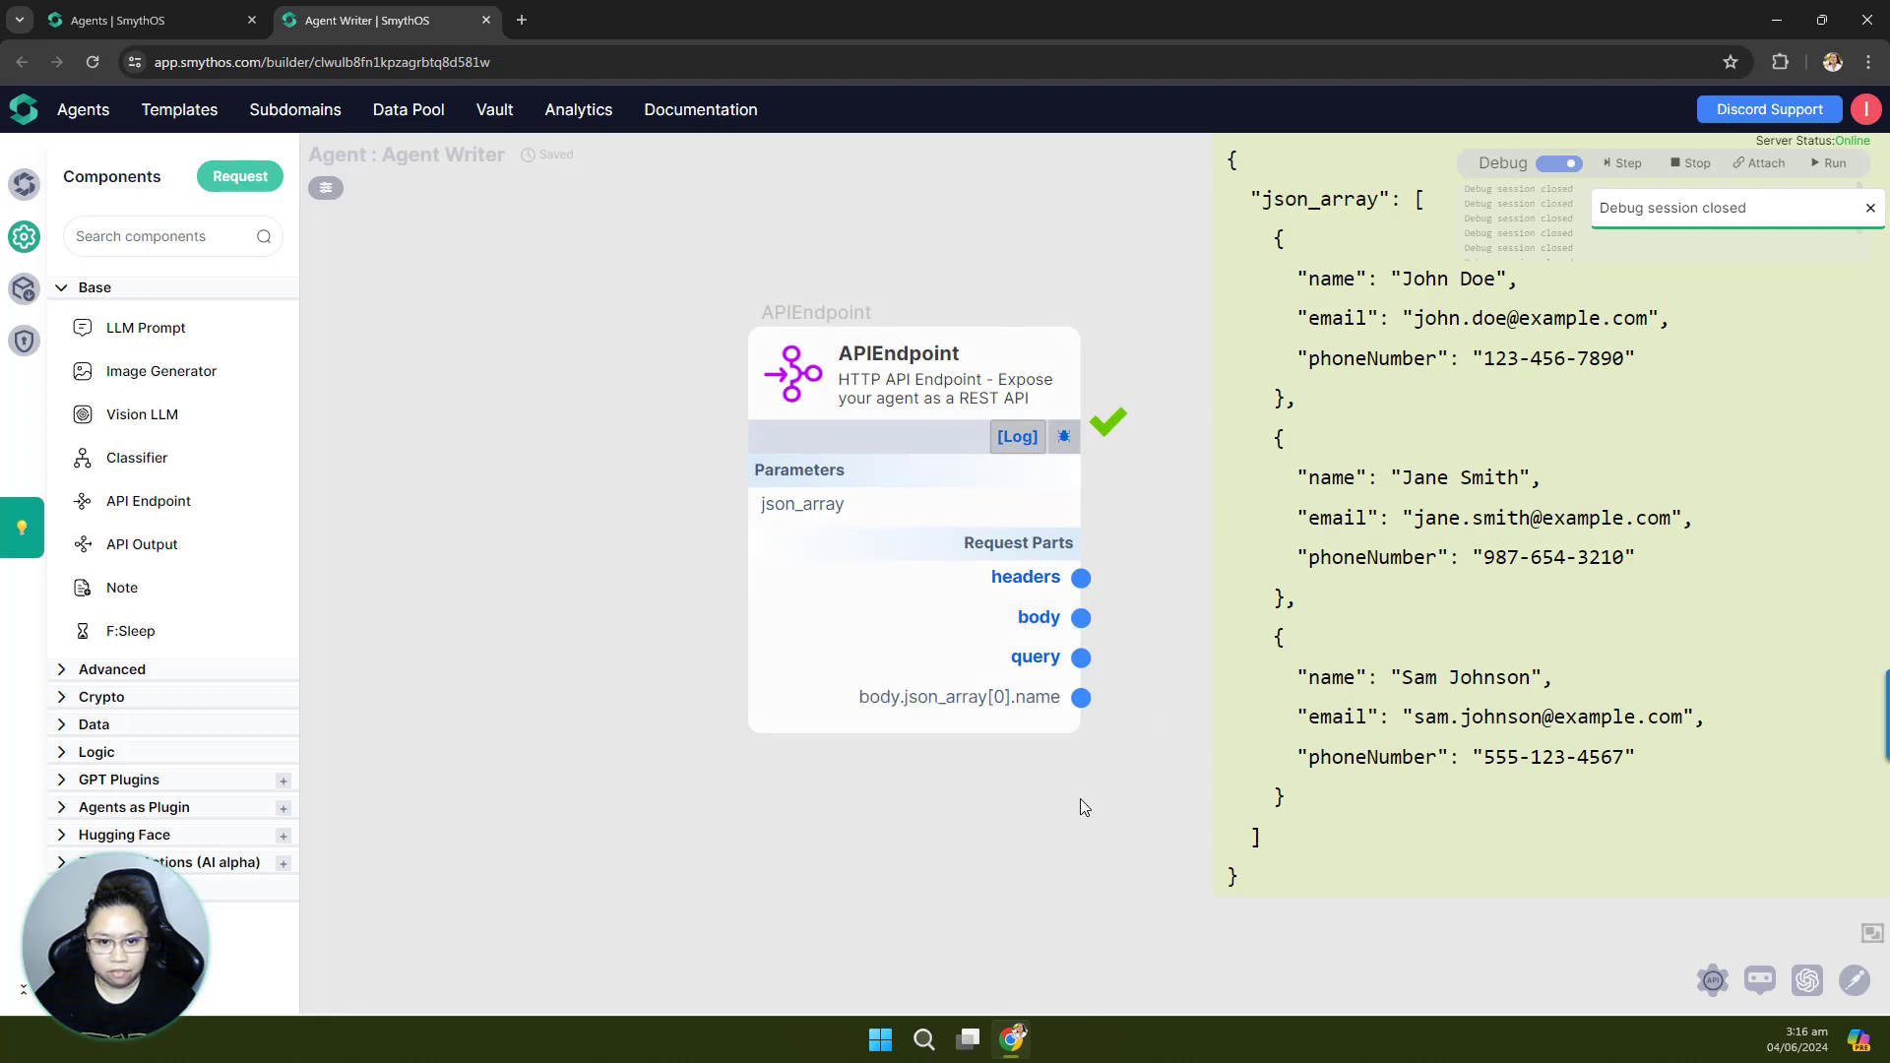
Step: Examine the debug values of the APIEndpoint's body.json_array[0].name, headers and query outputs against the output note
mouse_move(948, 716)
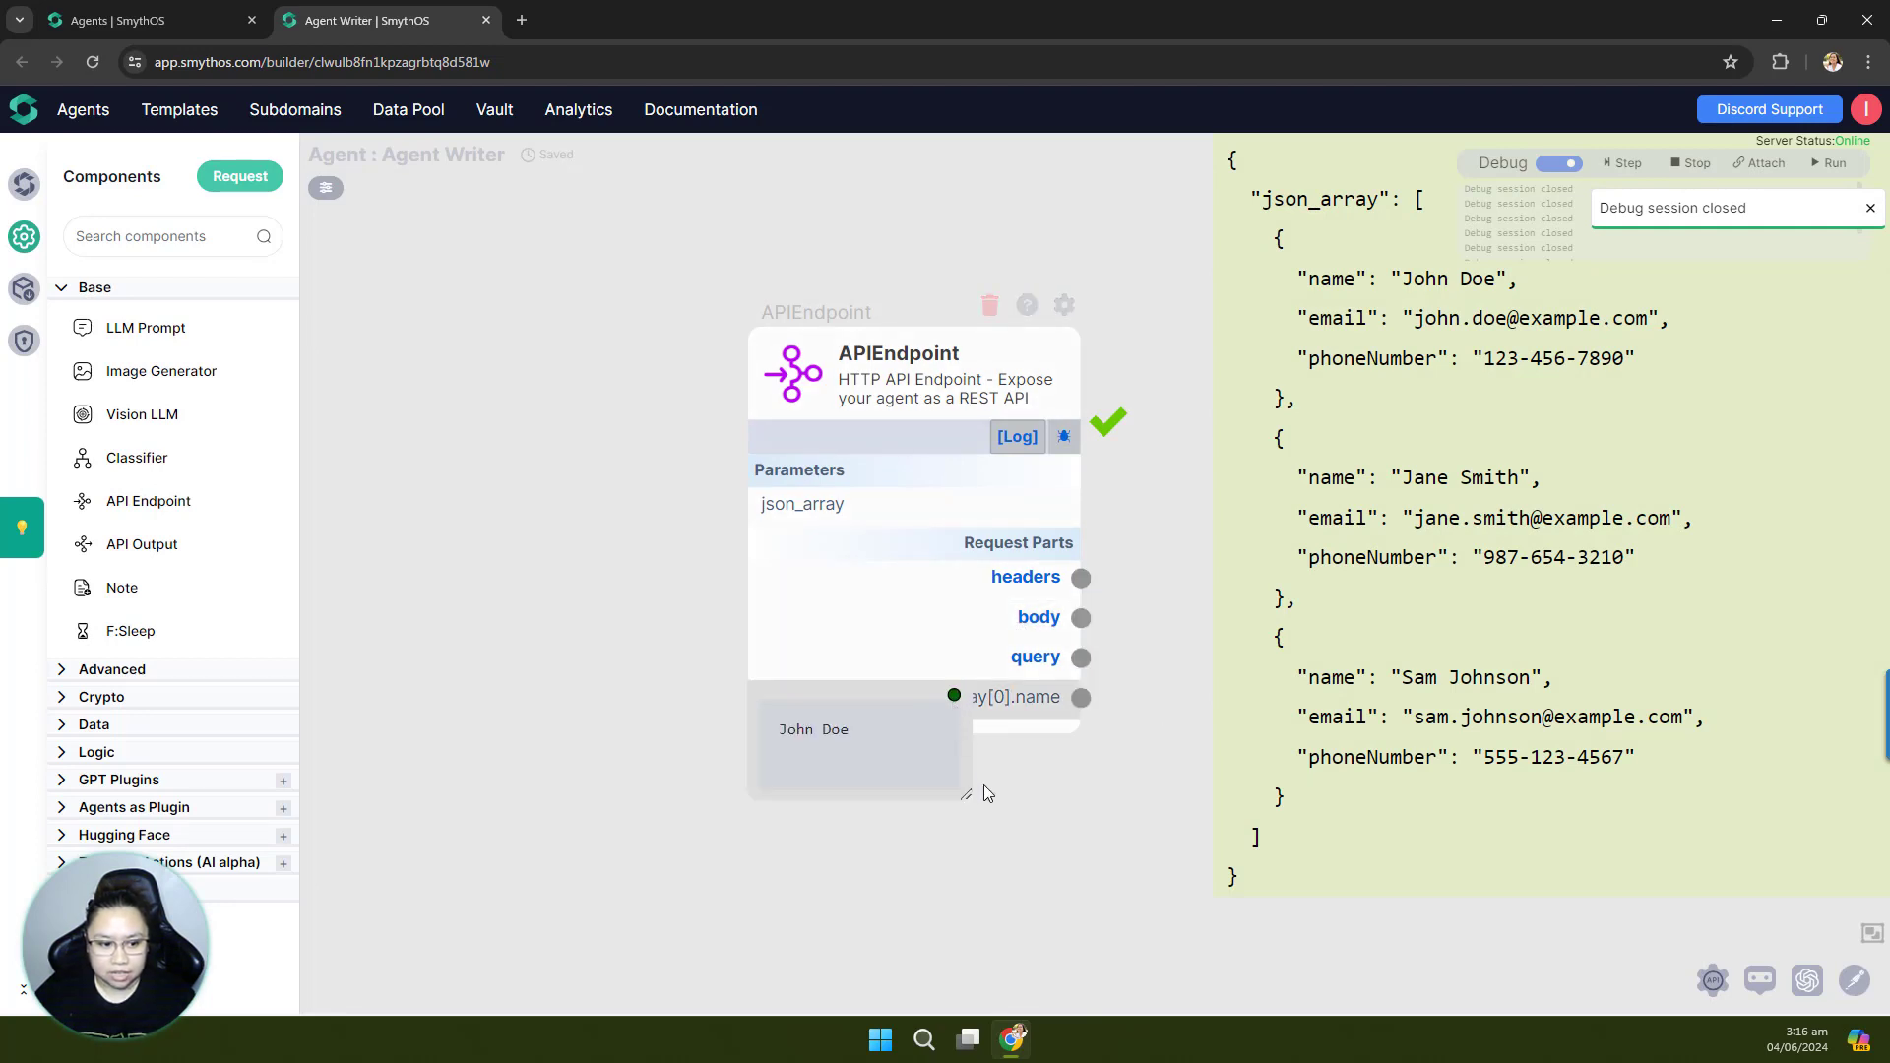
drag(970, 789, 1056, 817)
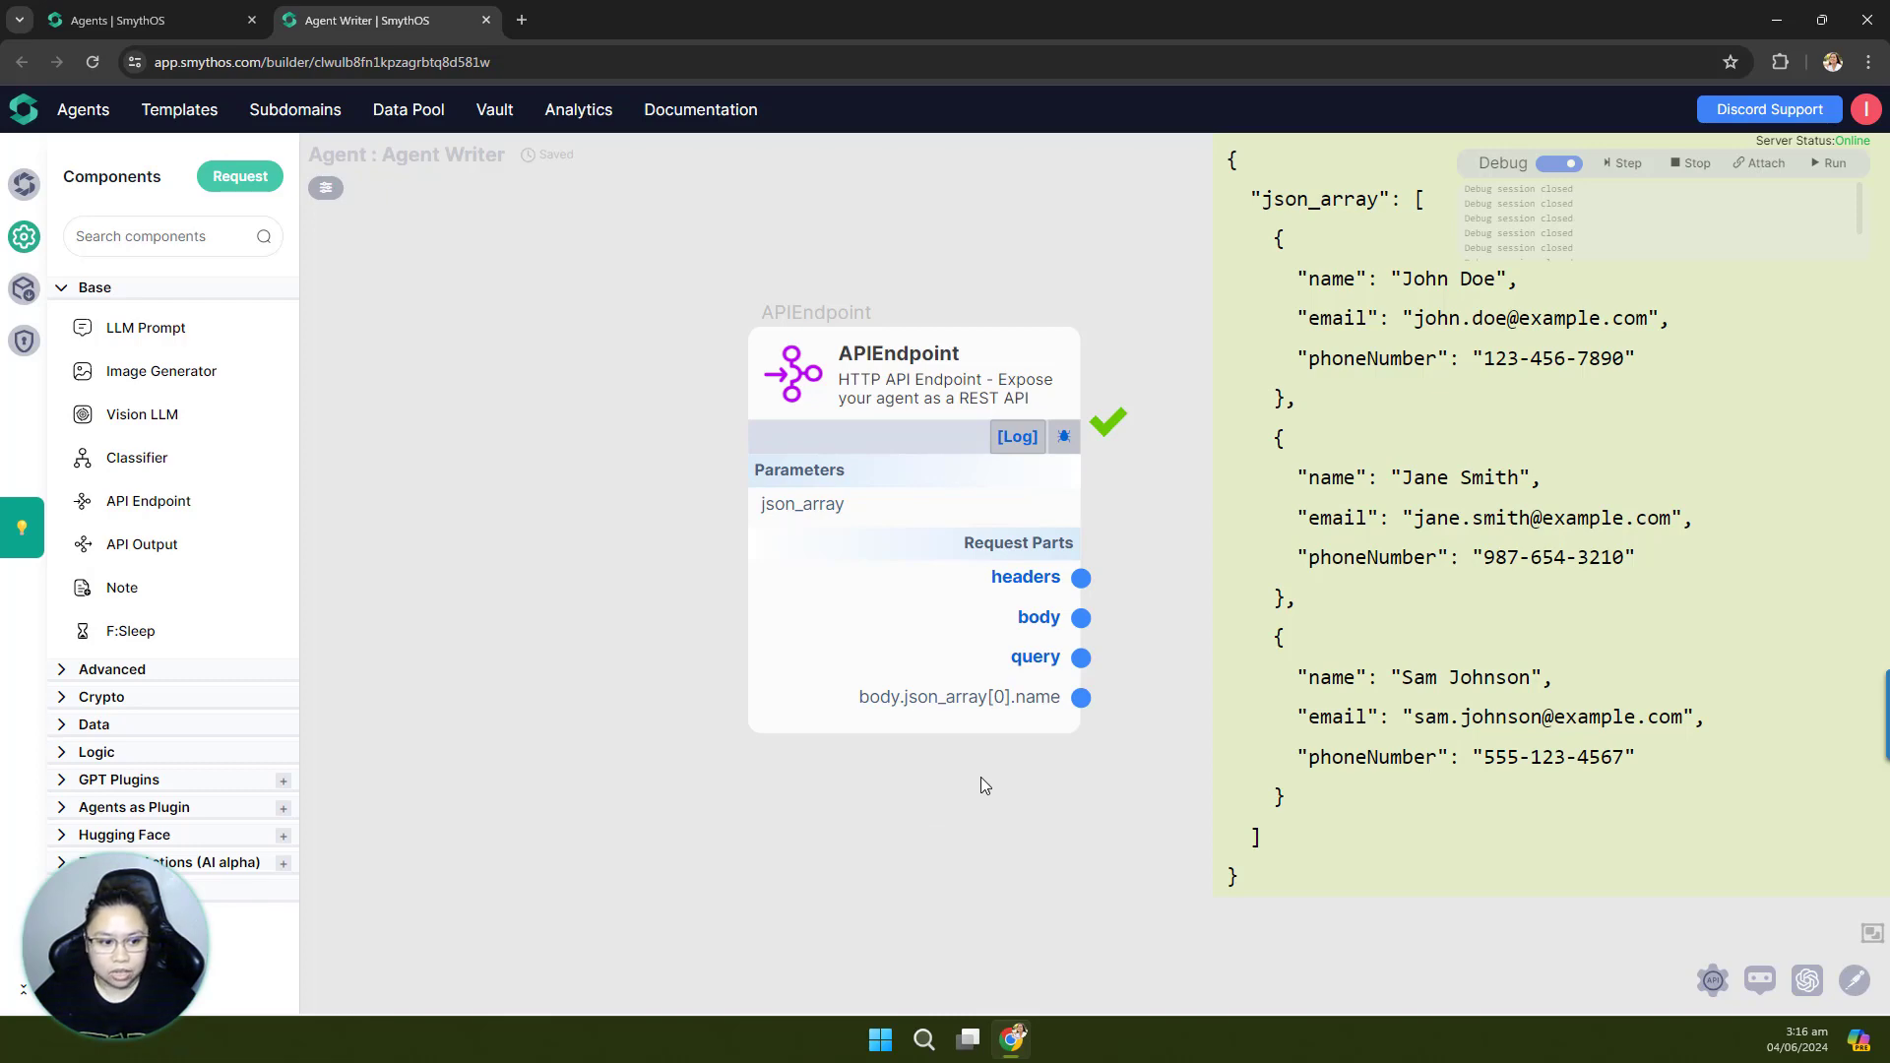
mouse_move(980, 777)
mouse_down()
mouse_move(962, 766)
mouse_move(960, 702)
mouse_move(1006, 763)
mouse_up()
scroll(1045, 689, up, 2)
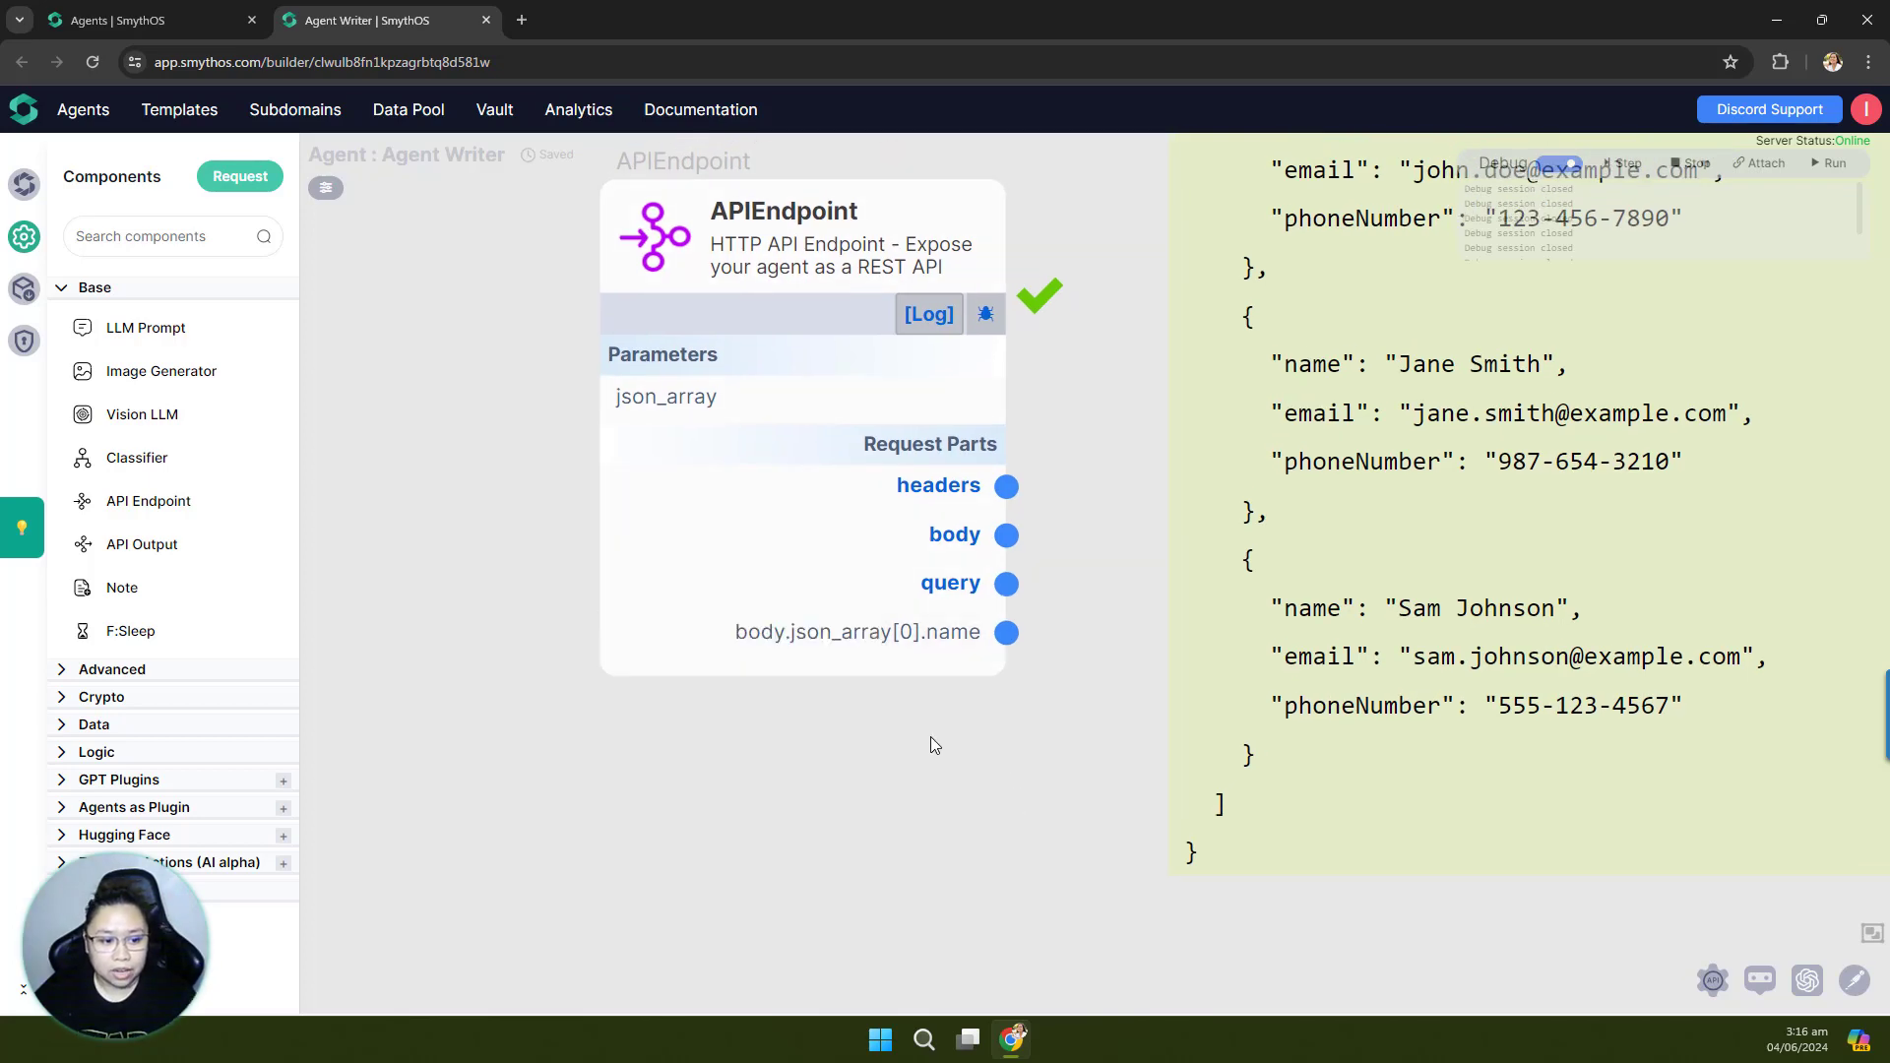
scroll(930, 736, up, 2)
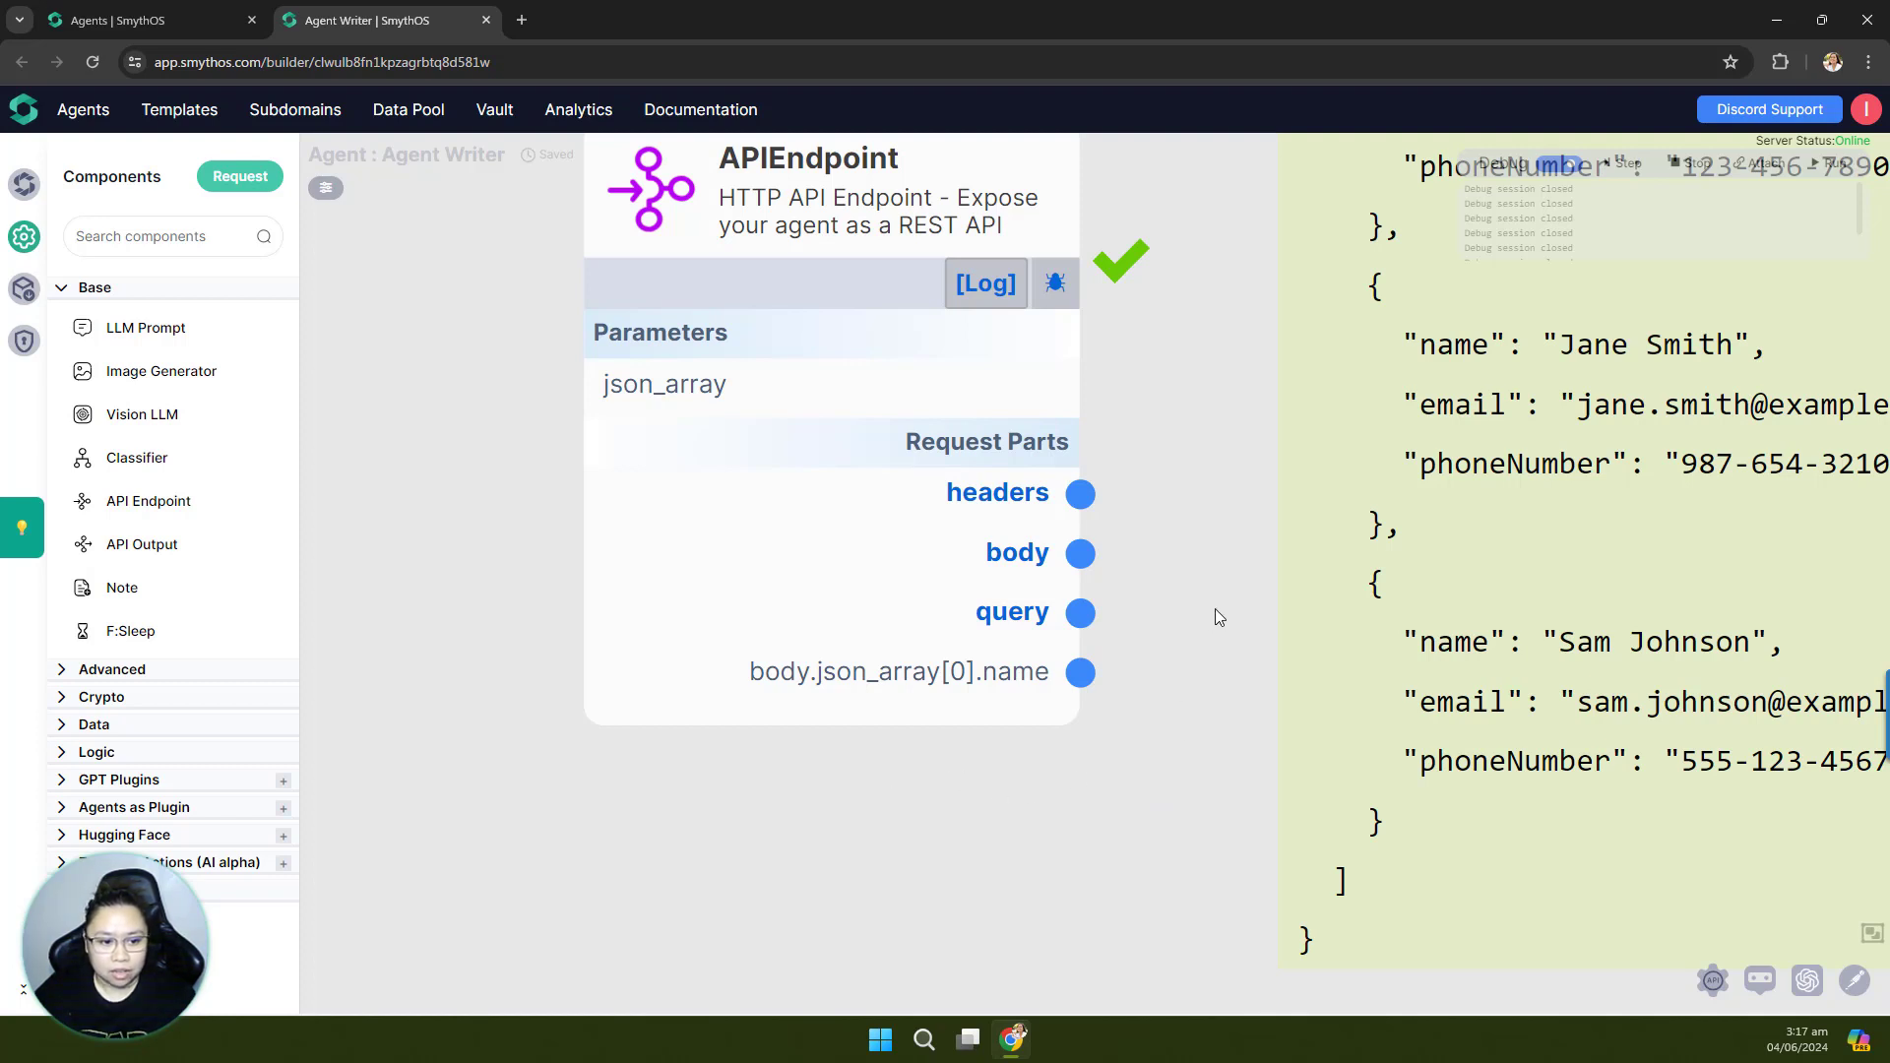
mouse_move(1033, 501)
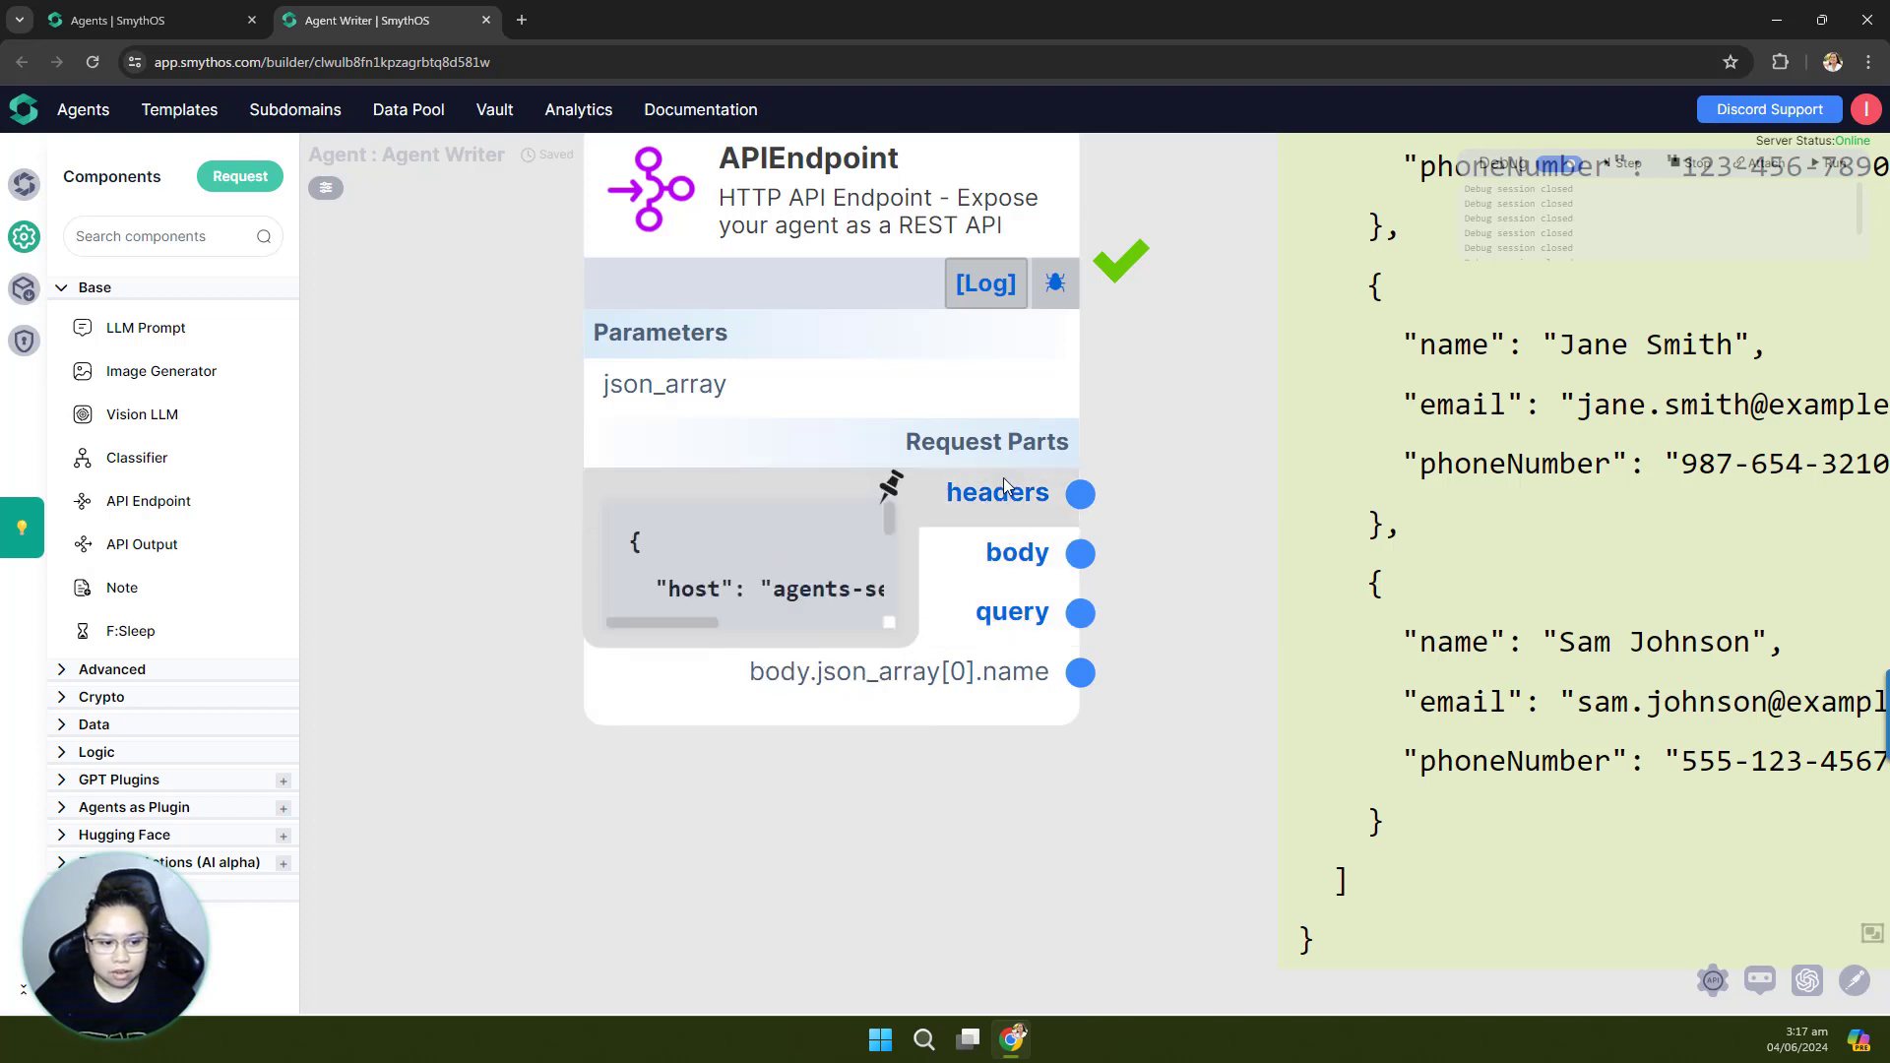
mouse_move(1000, 613)
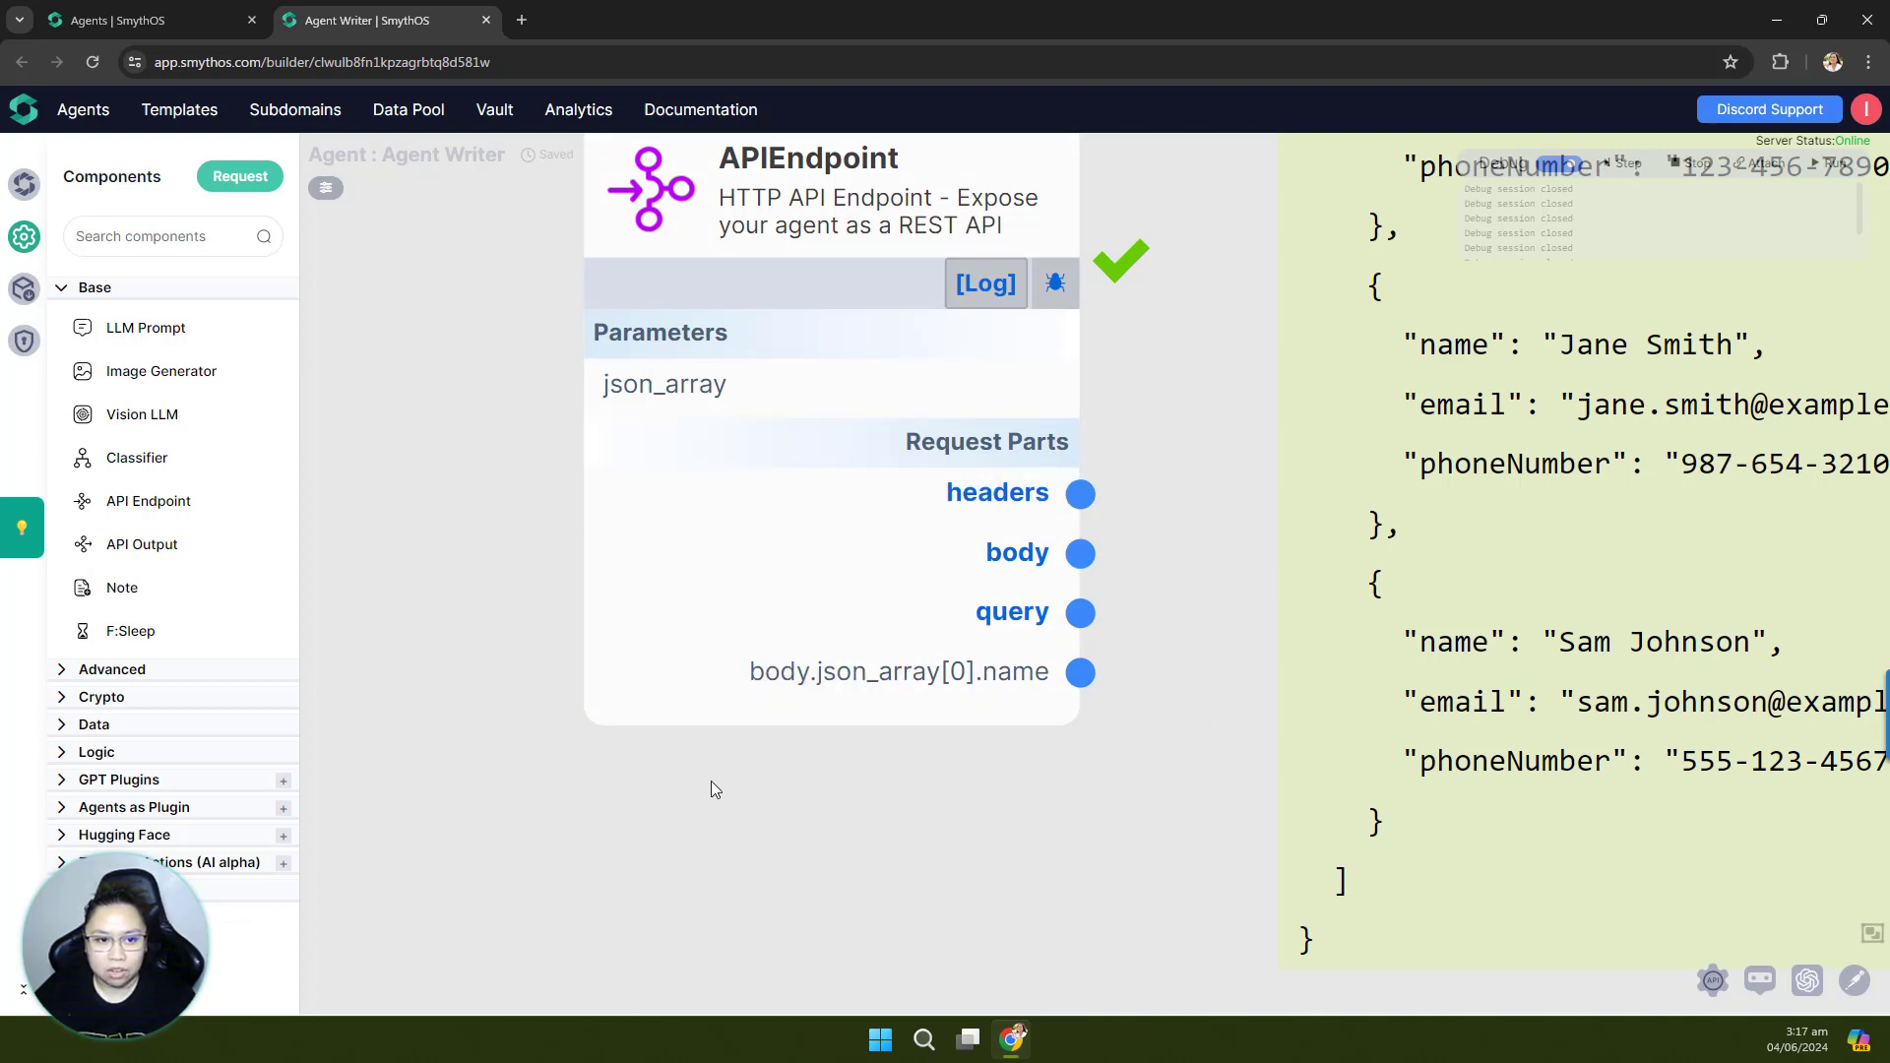
mouse_move(797, 682)
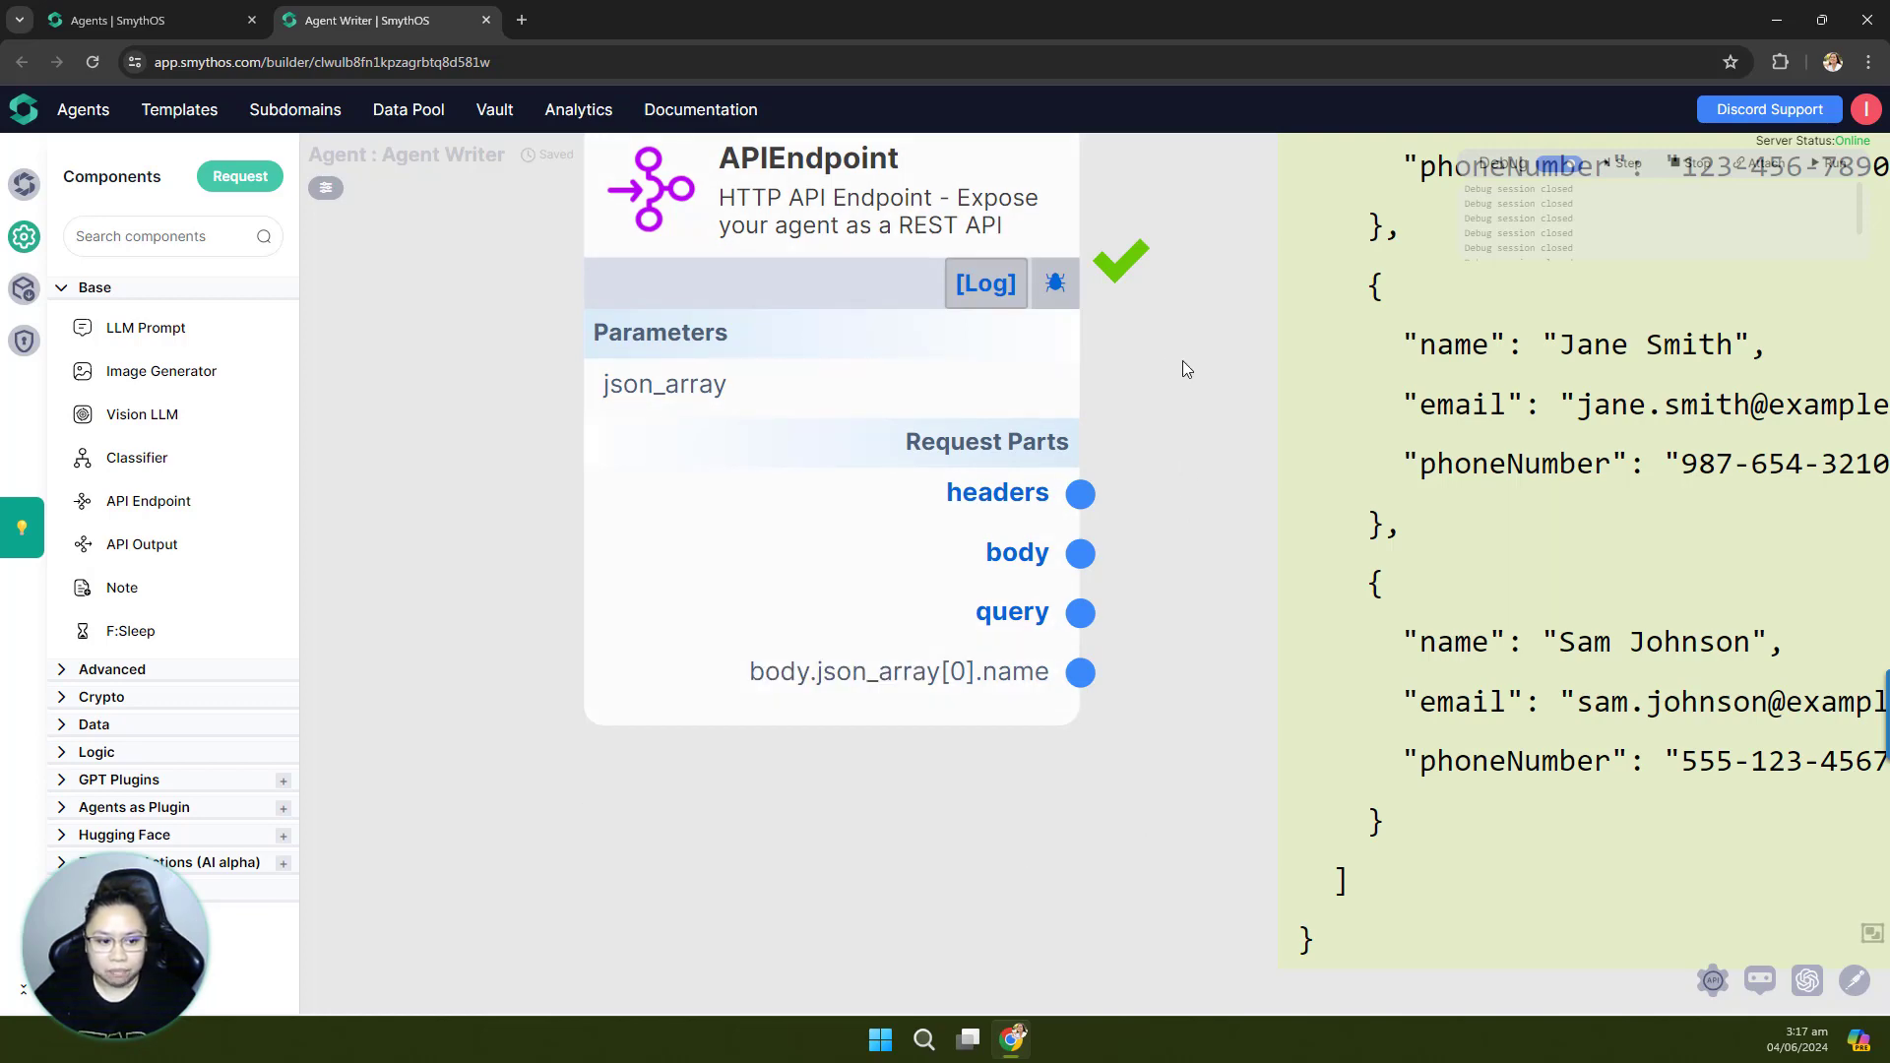
mouse_move(1183, 360)
mouse_down()
mouse_move(1142, 413)
mouse_move(1155, 376)
mouse_up()
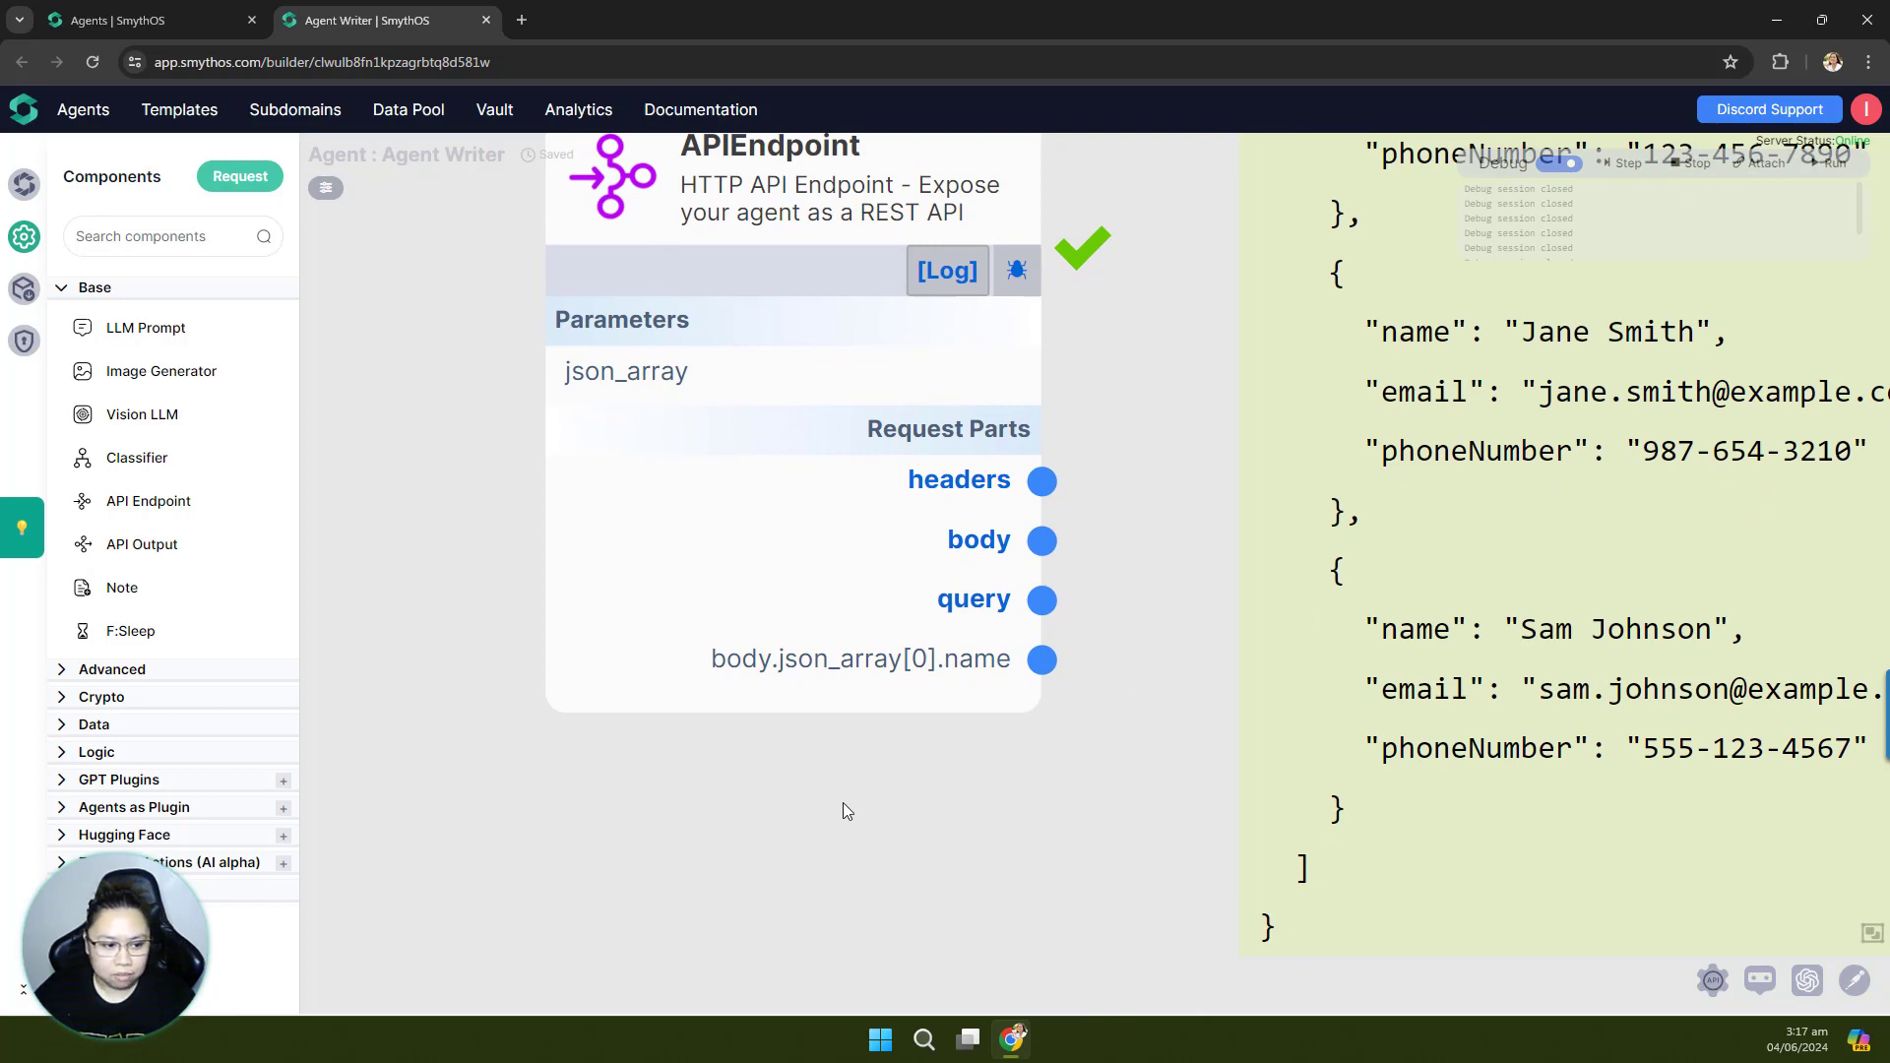
scroll(667, 758, down, 2)
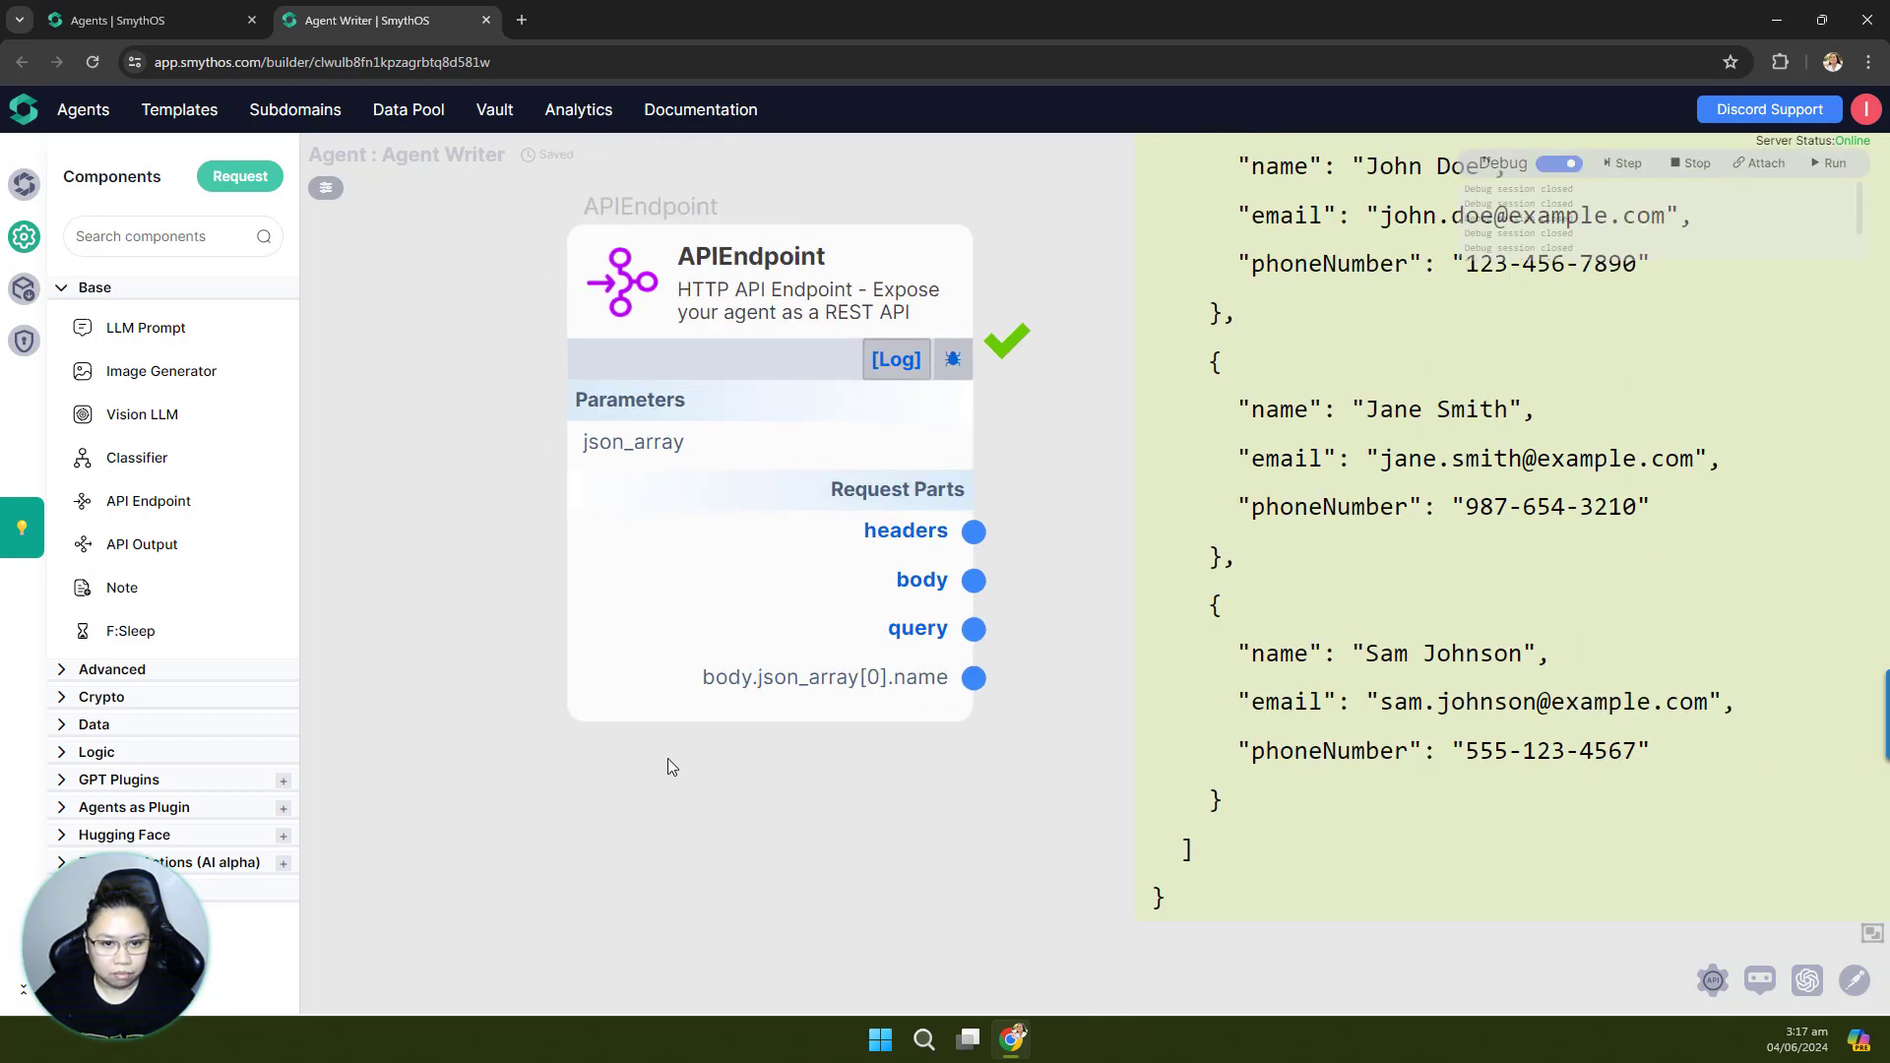
scroll(667, 766, down, 2)
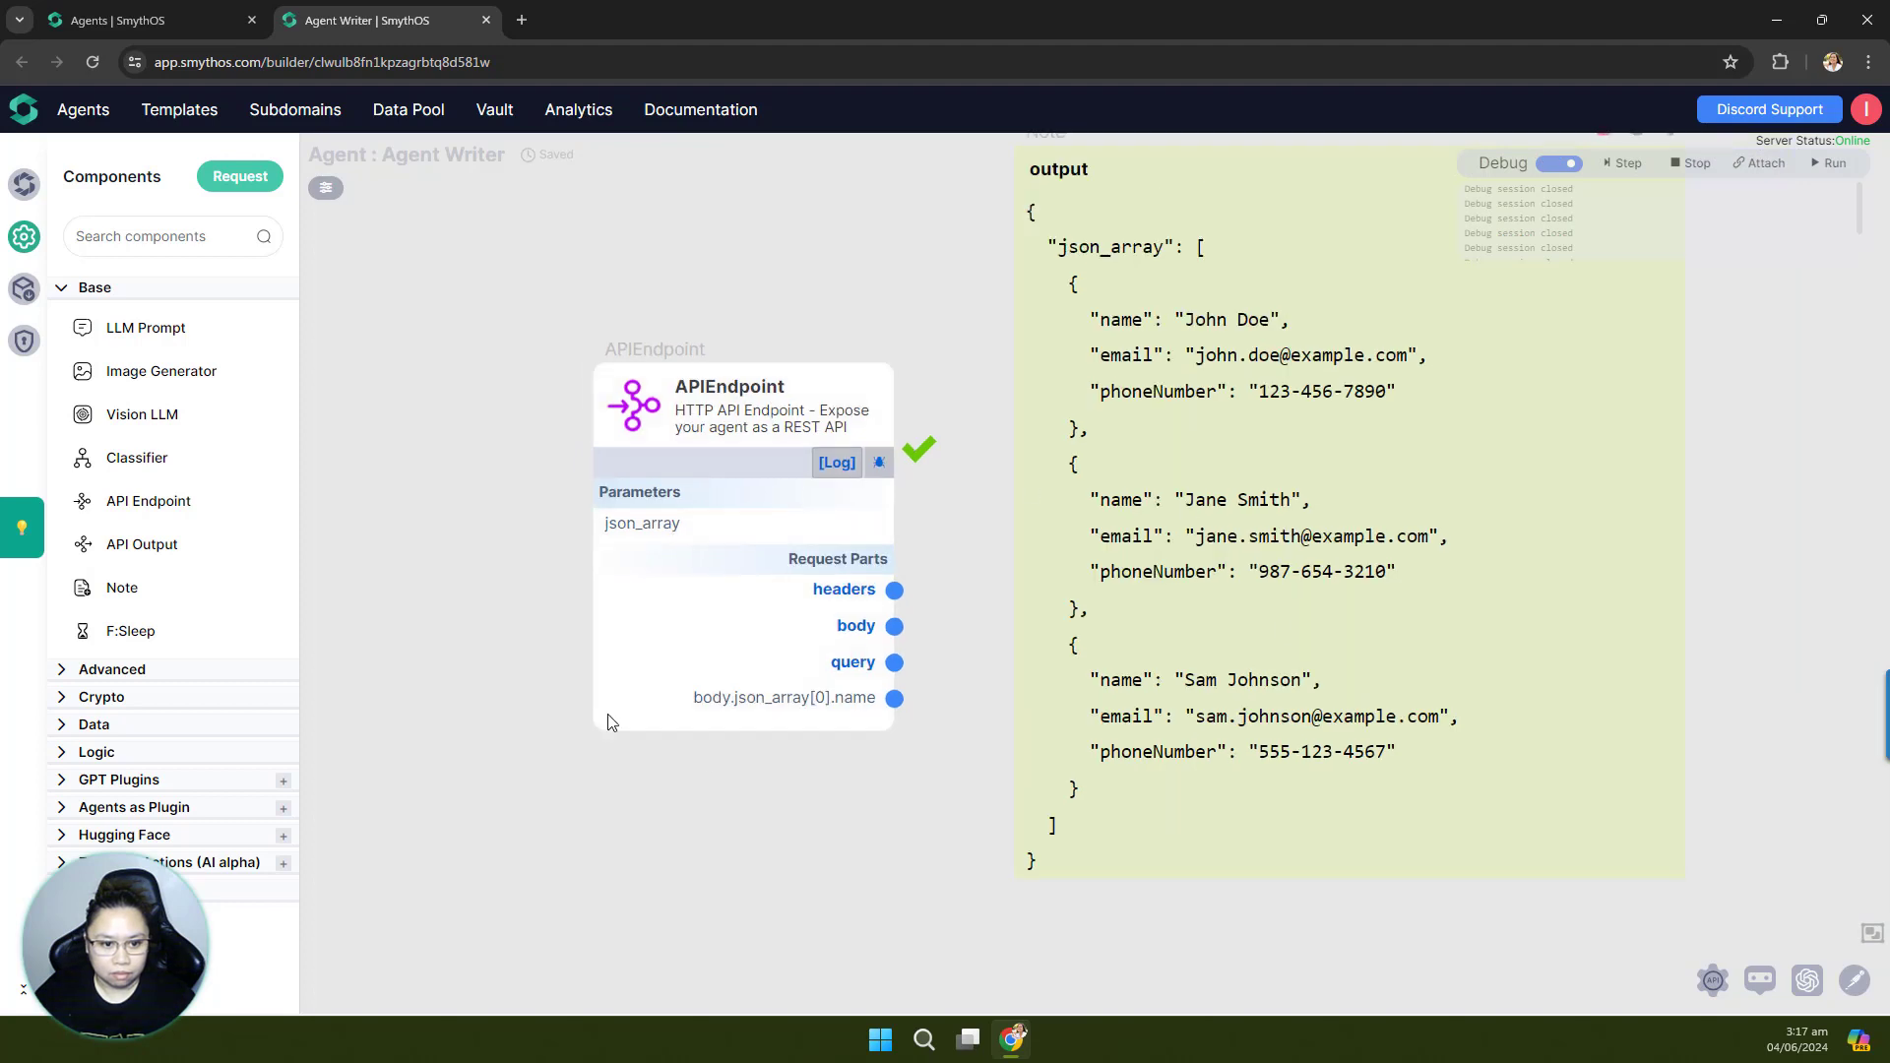
mouse_move(662, 710)
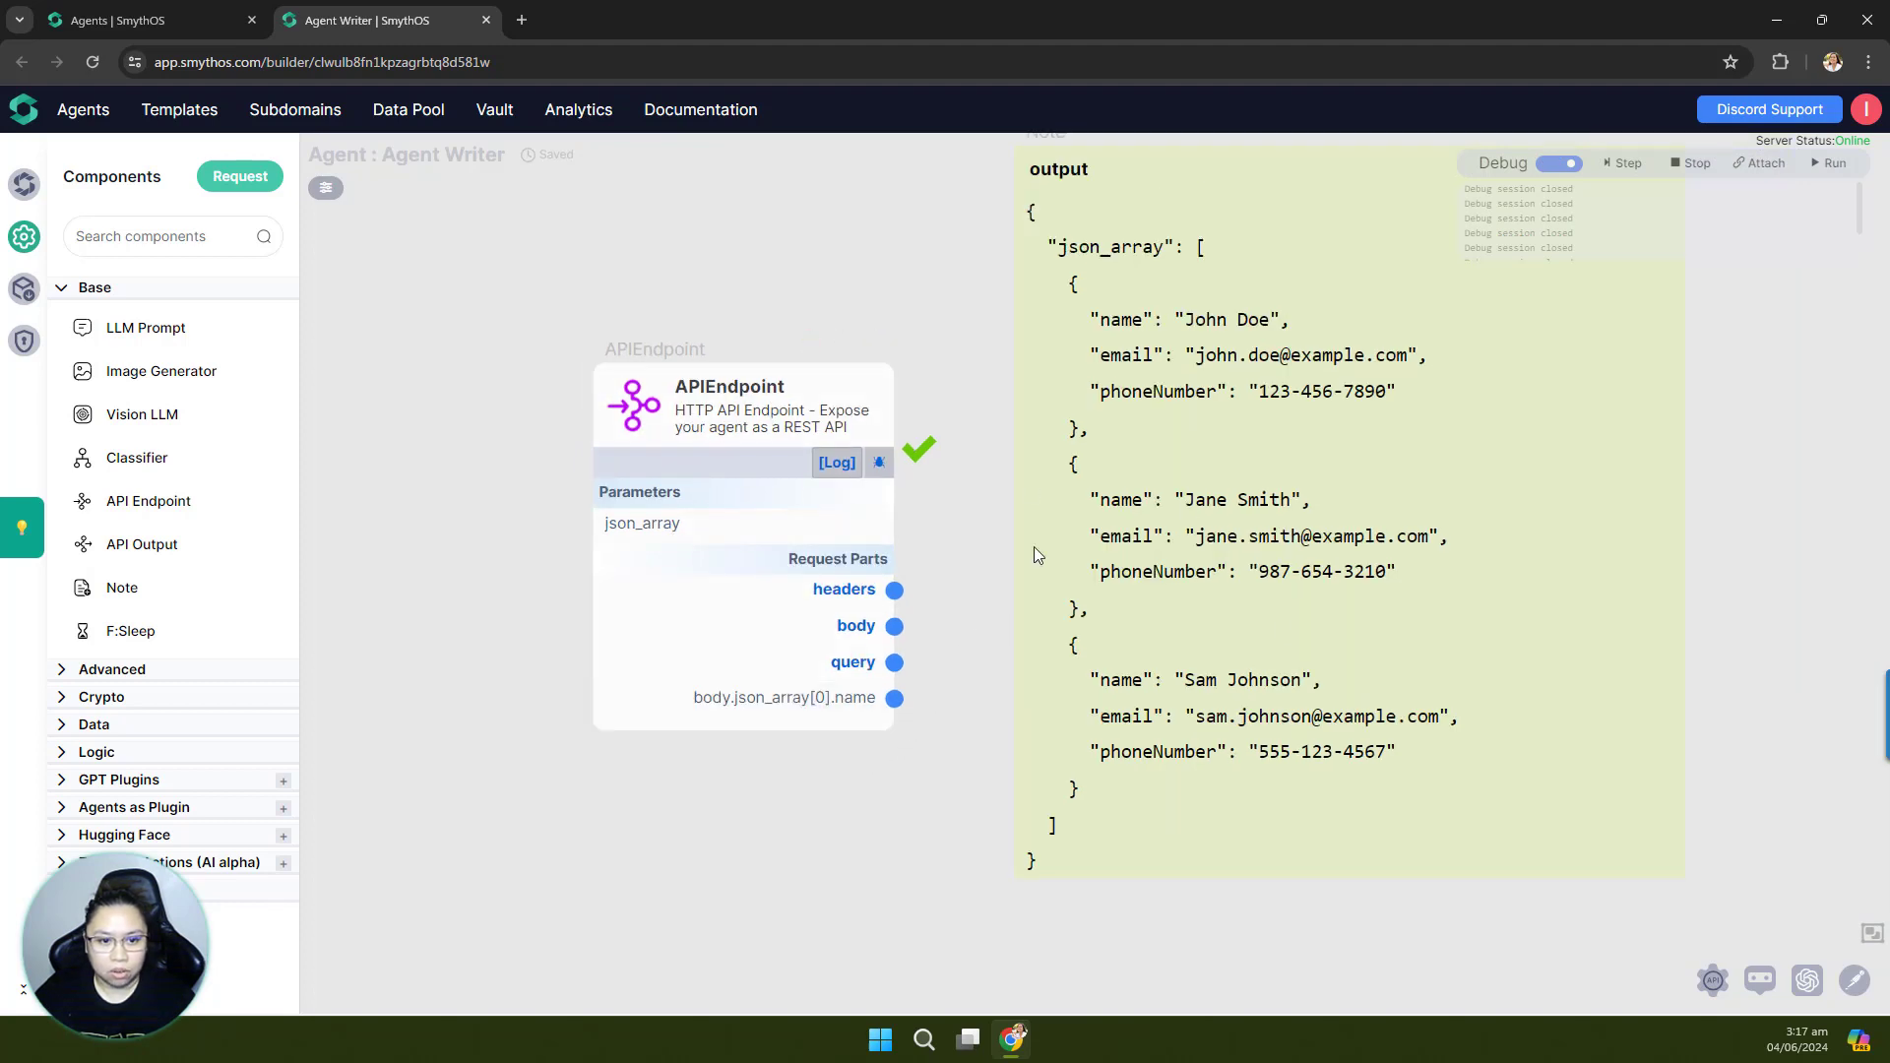
Step: Stop the debug session and turn off debug mode
click(1677, 168)
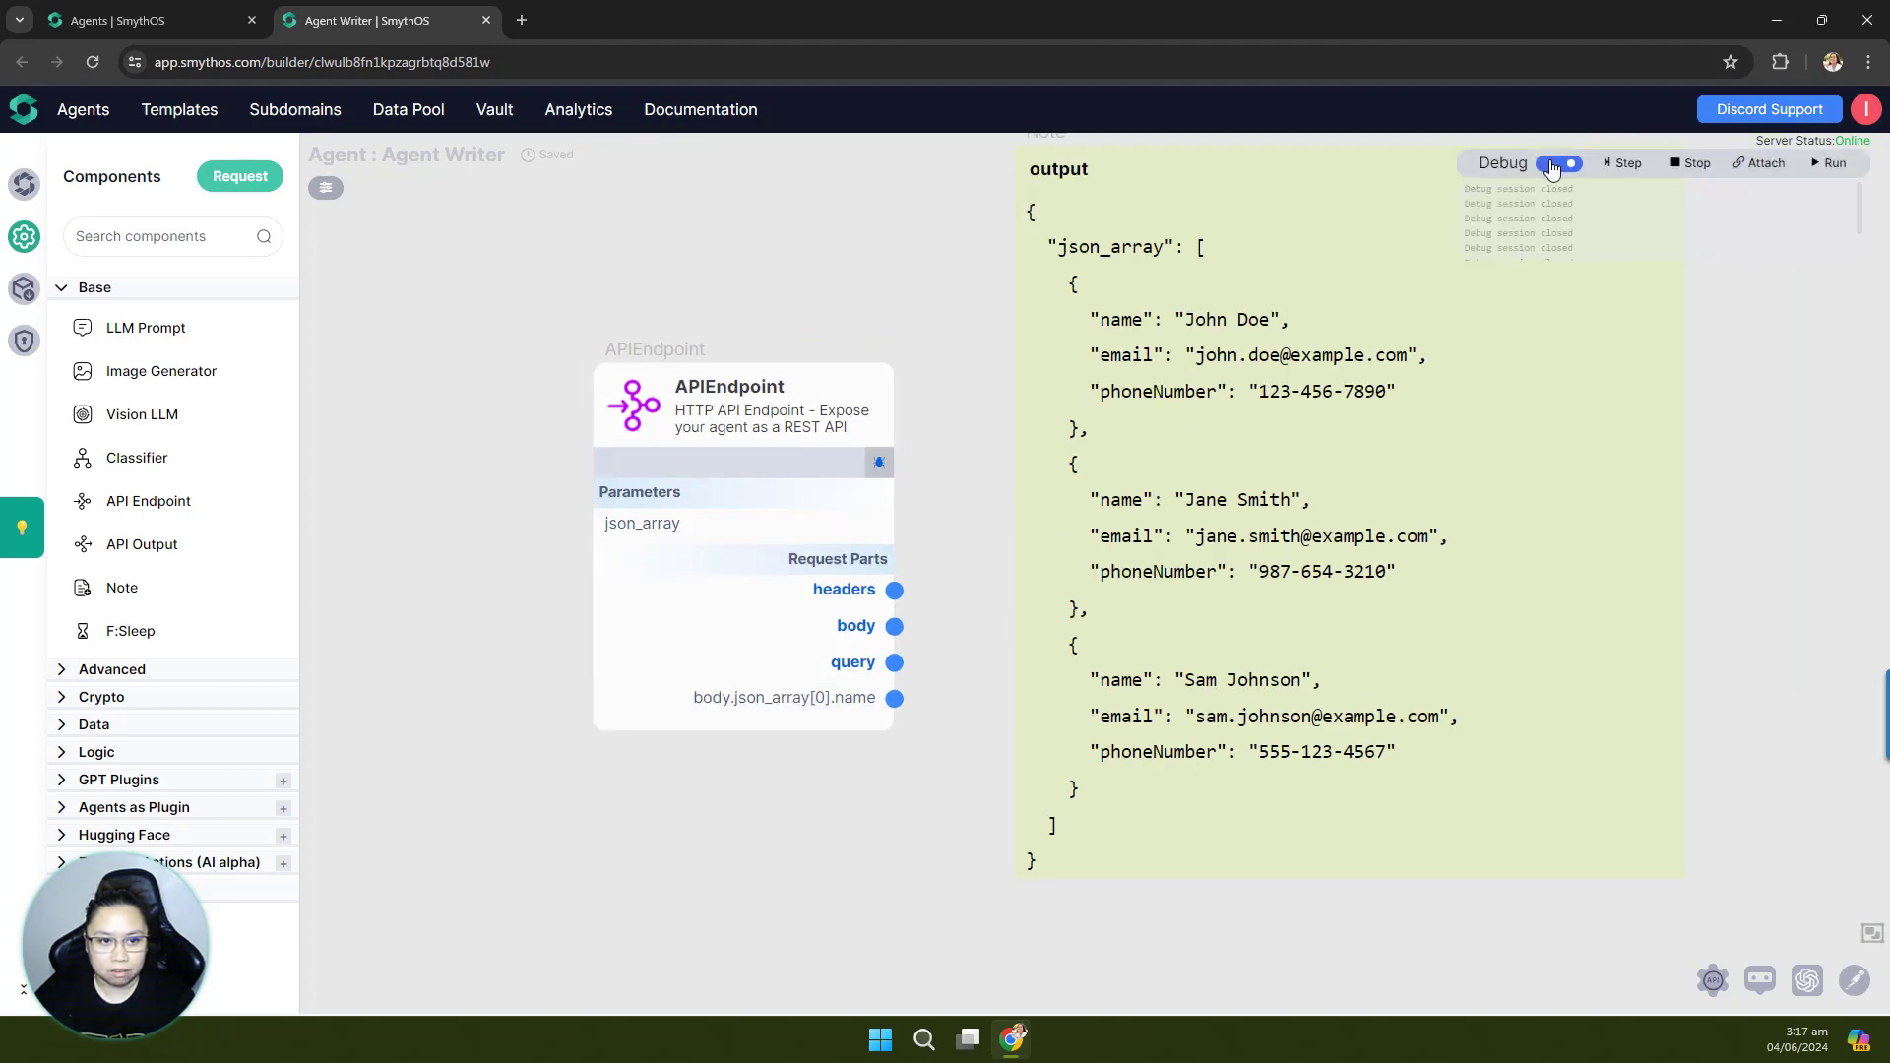
click(1554, 165)
Step: Open the body.json_array[0].name output for editing and copy its full name
scroll(764, 754, up, 1)
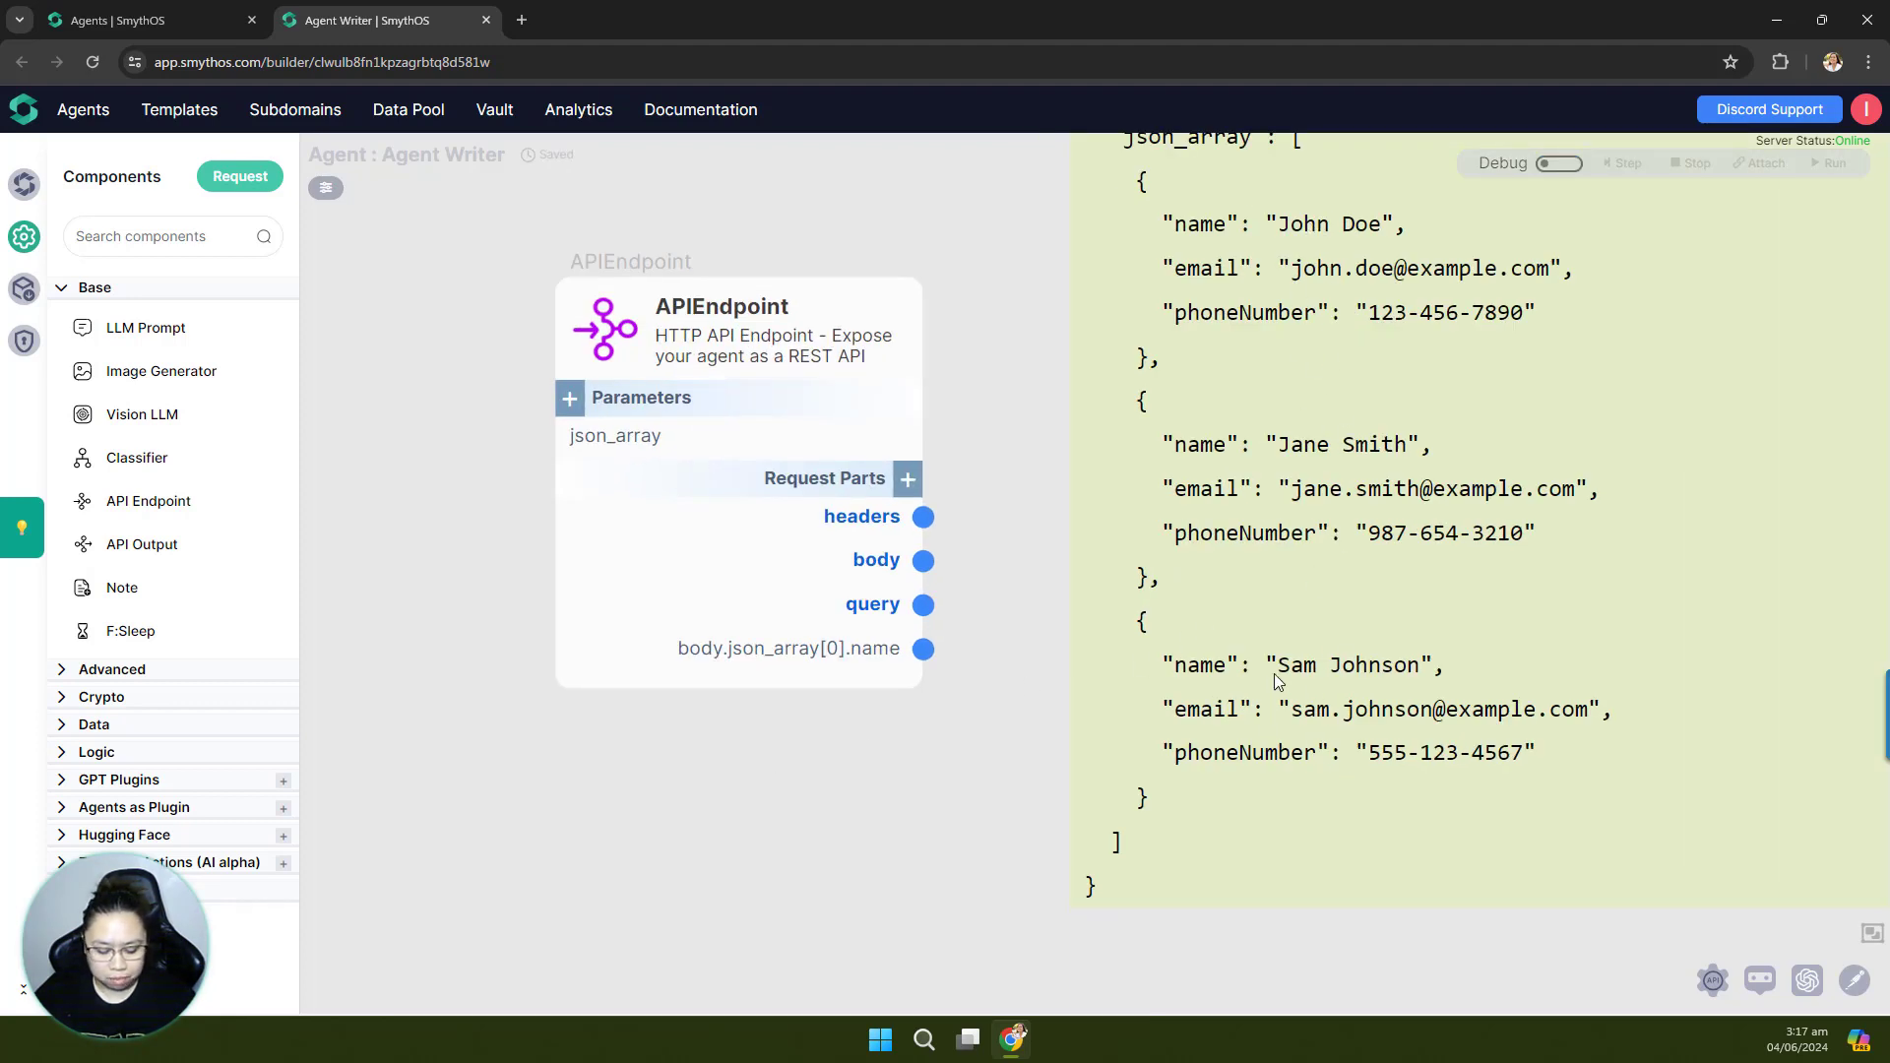
click(603, 650)
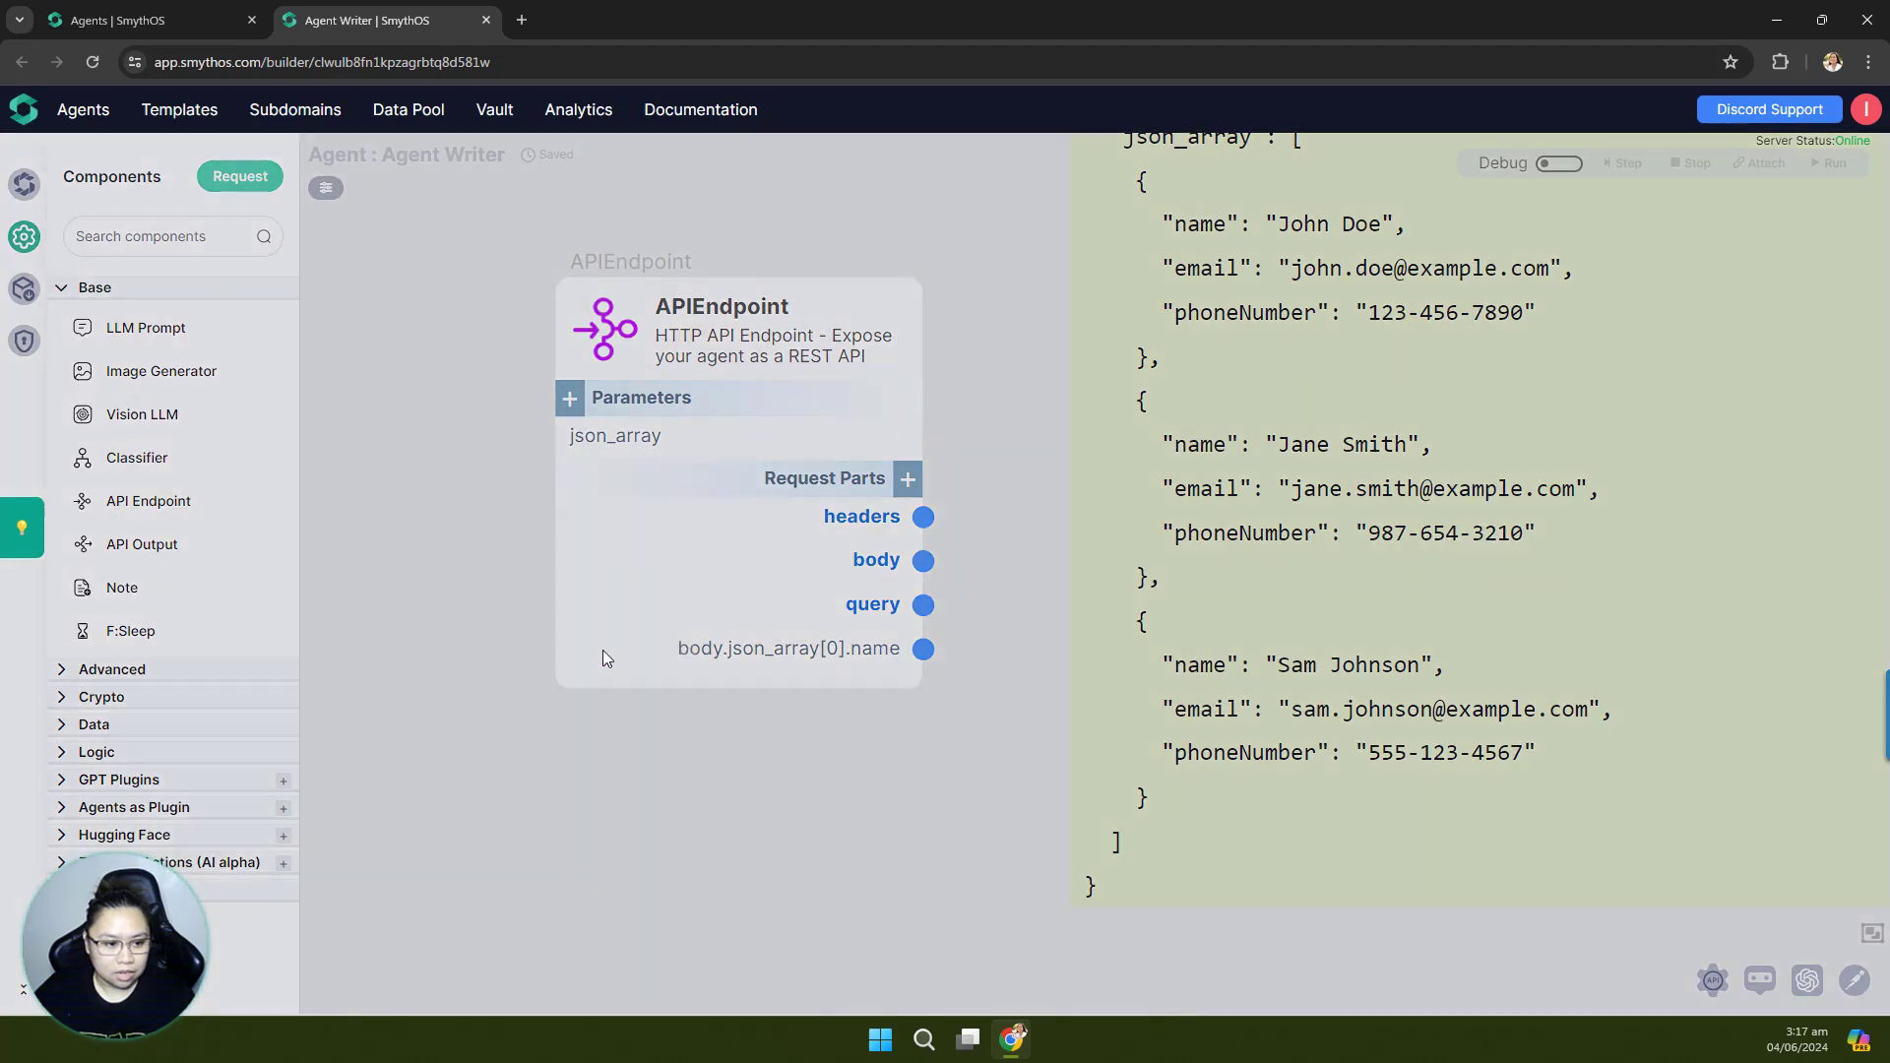
triple_click(730, 457)
key(ctrl+c)
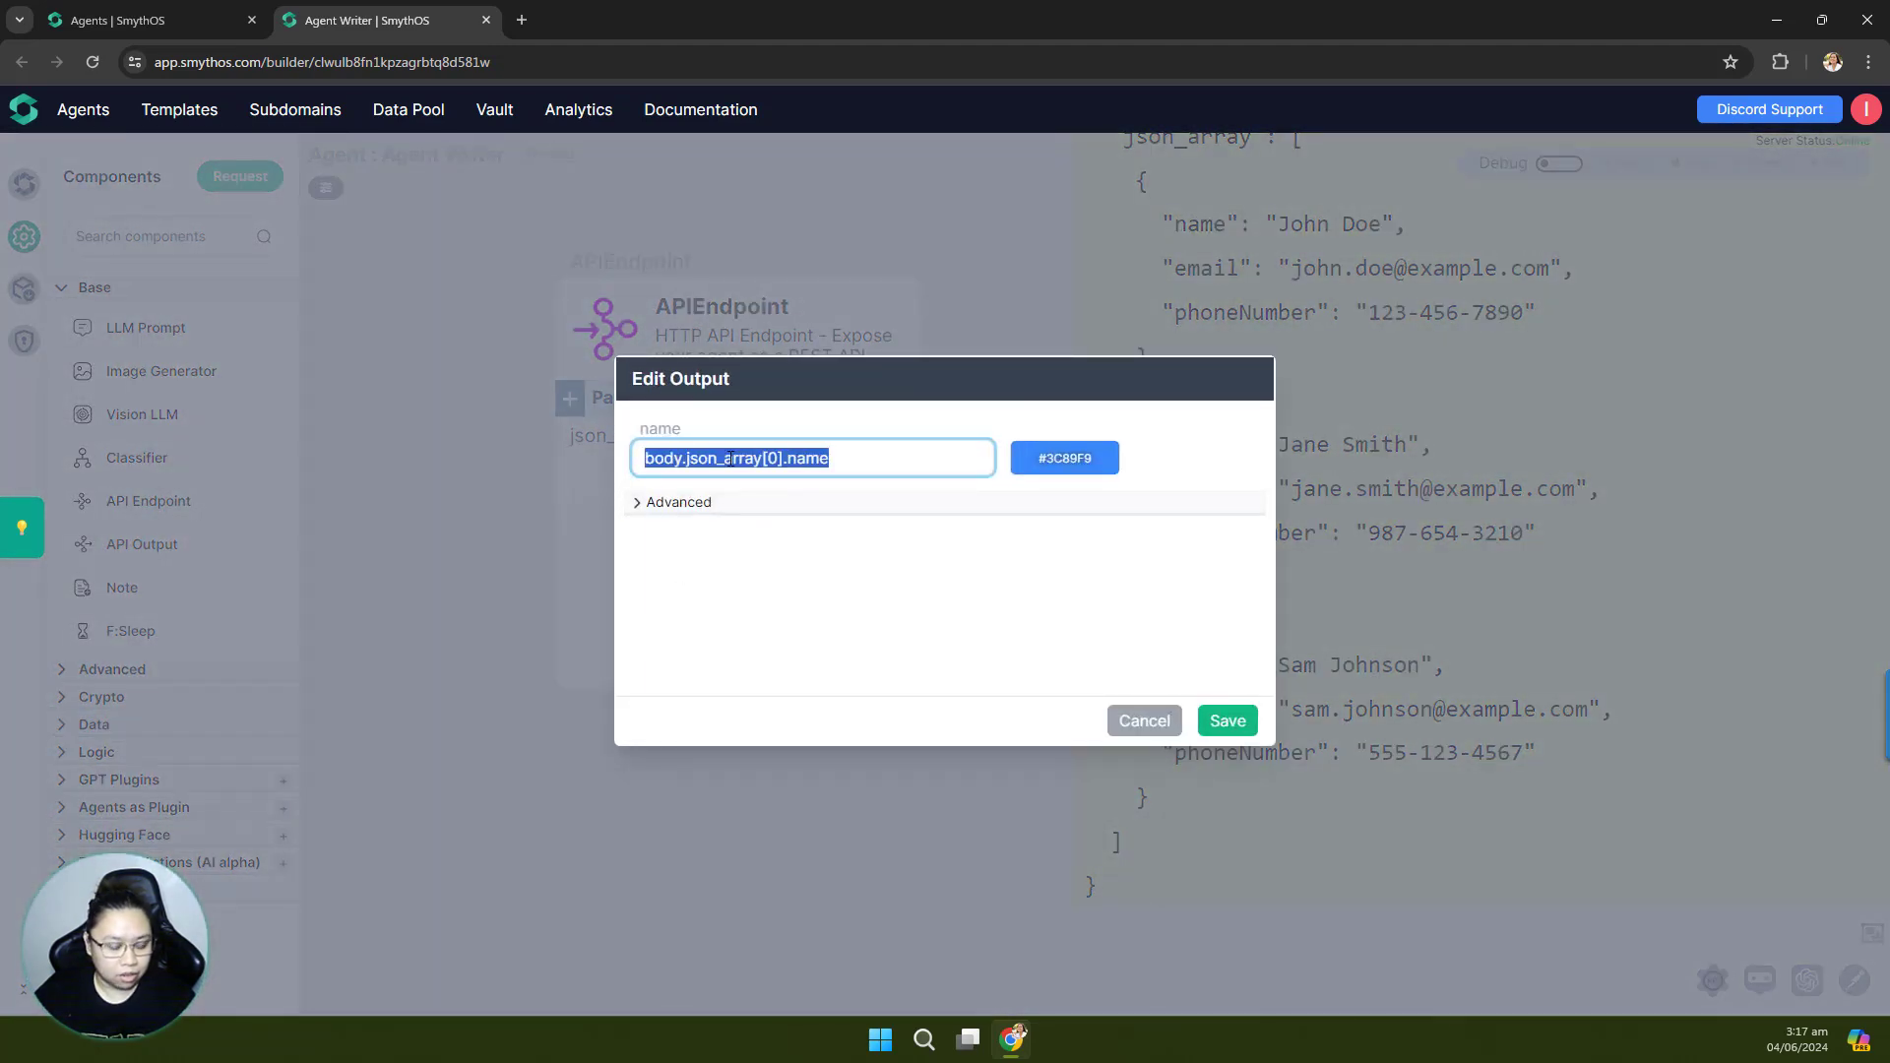
Step: Add a request-part output named body.json_array[1].name to the APIEndpoint, reusing the copied name with index 1
click(1151, 723)
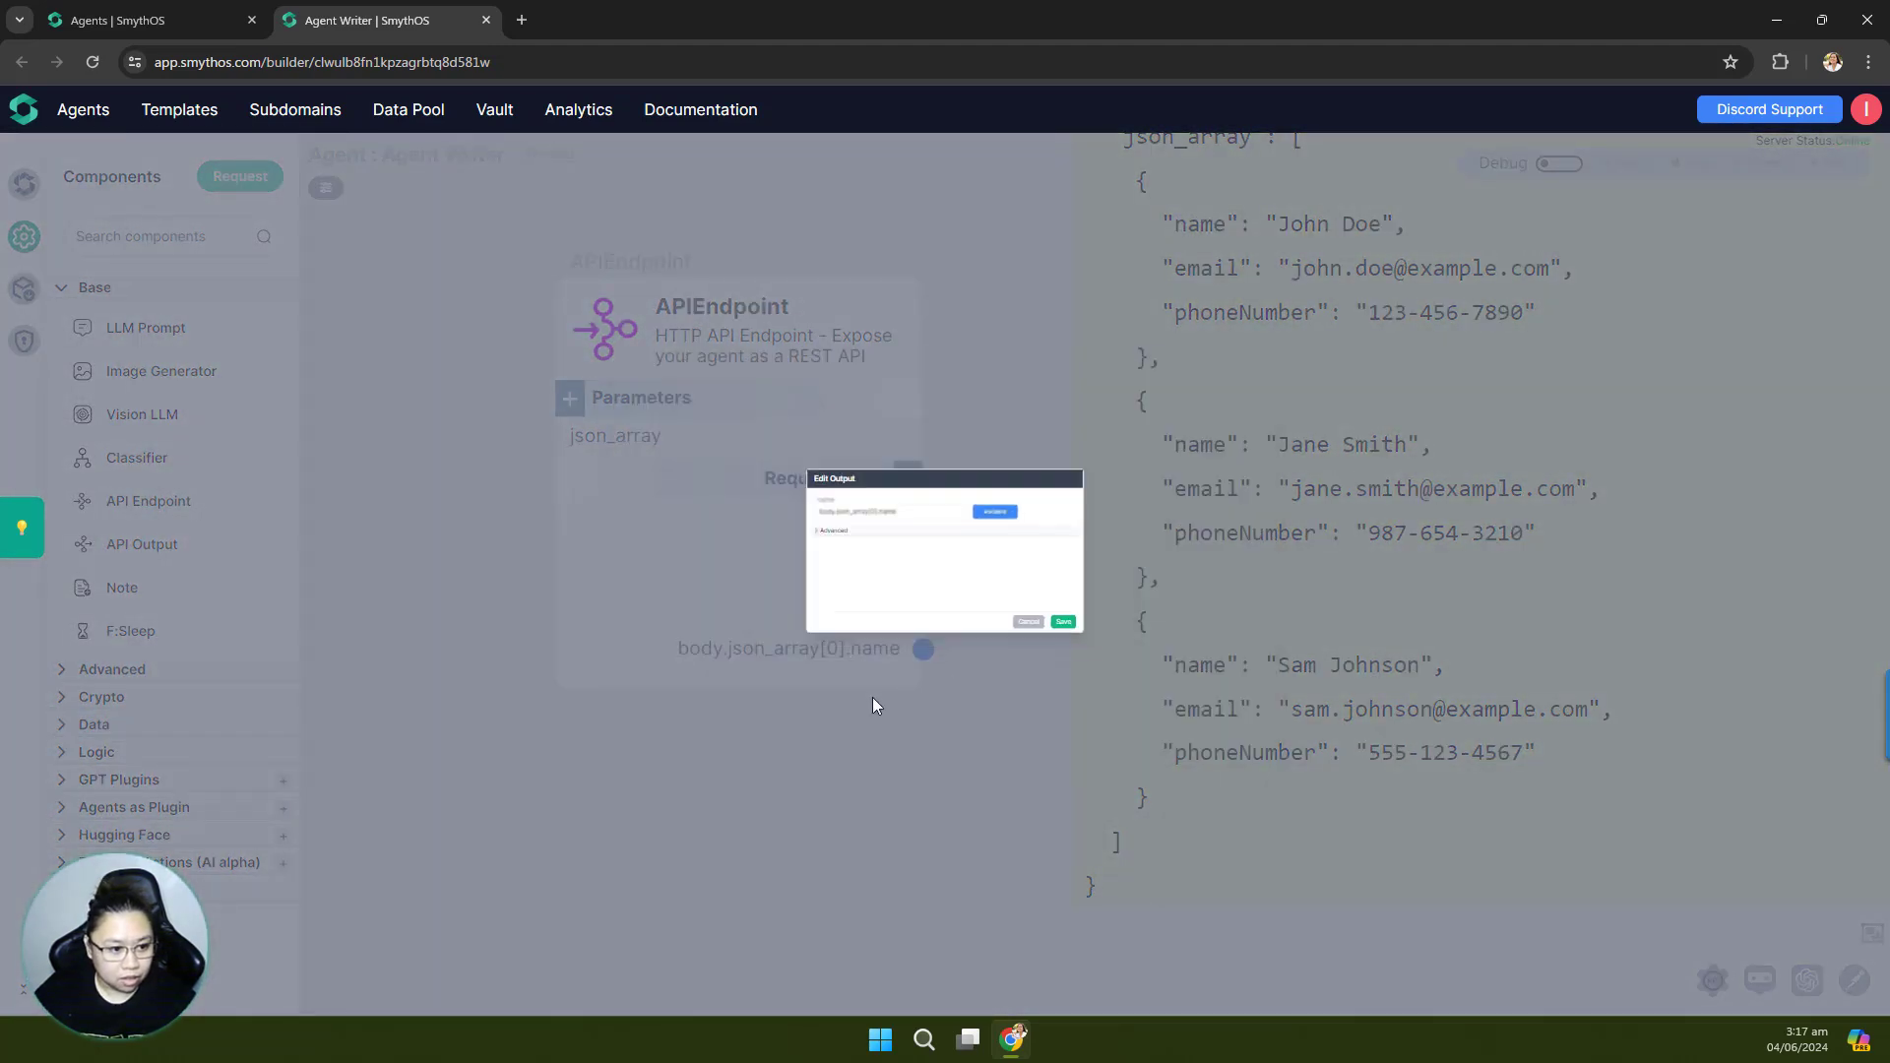
click(906, 482)
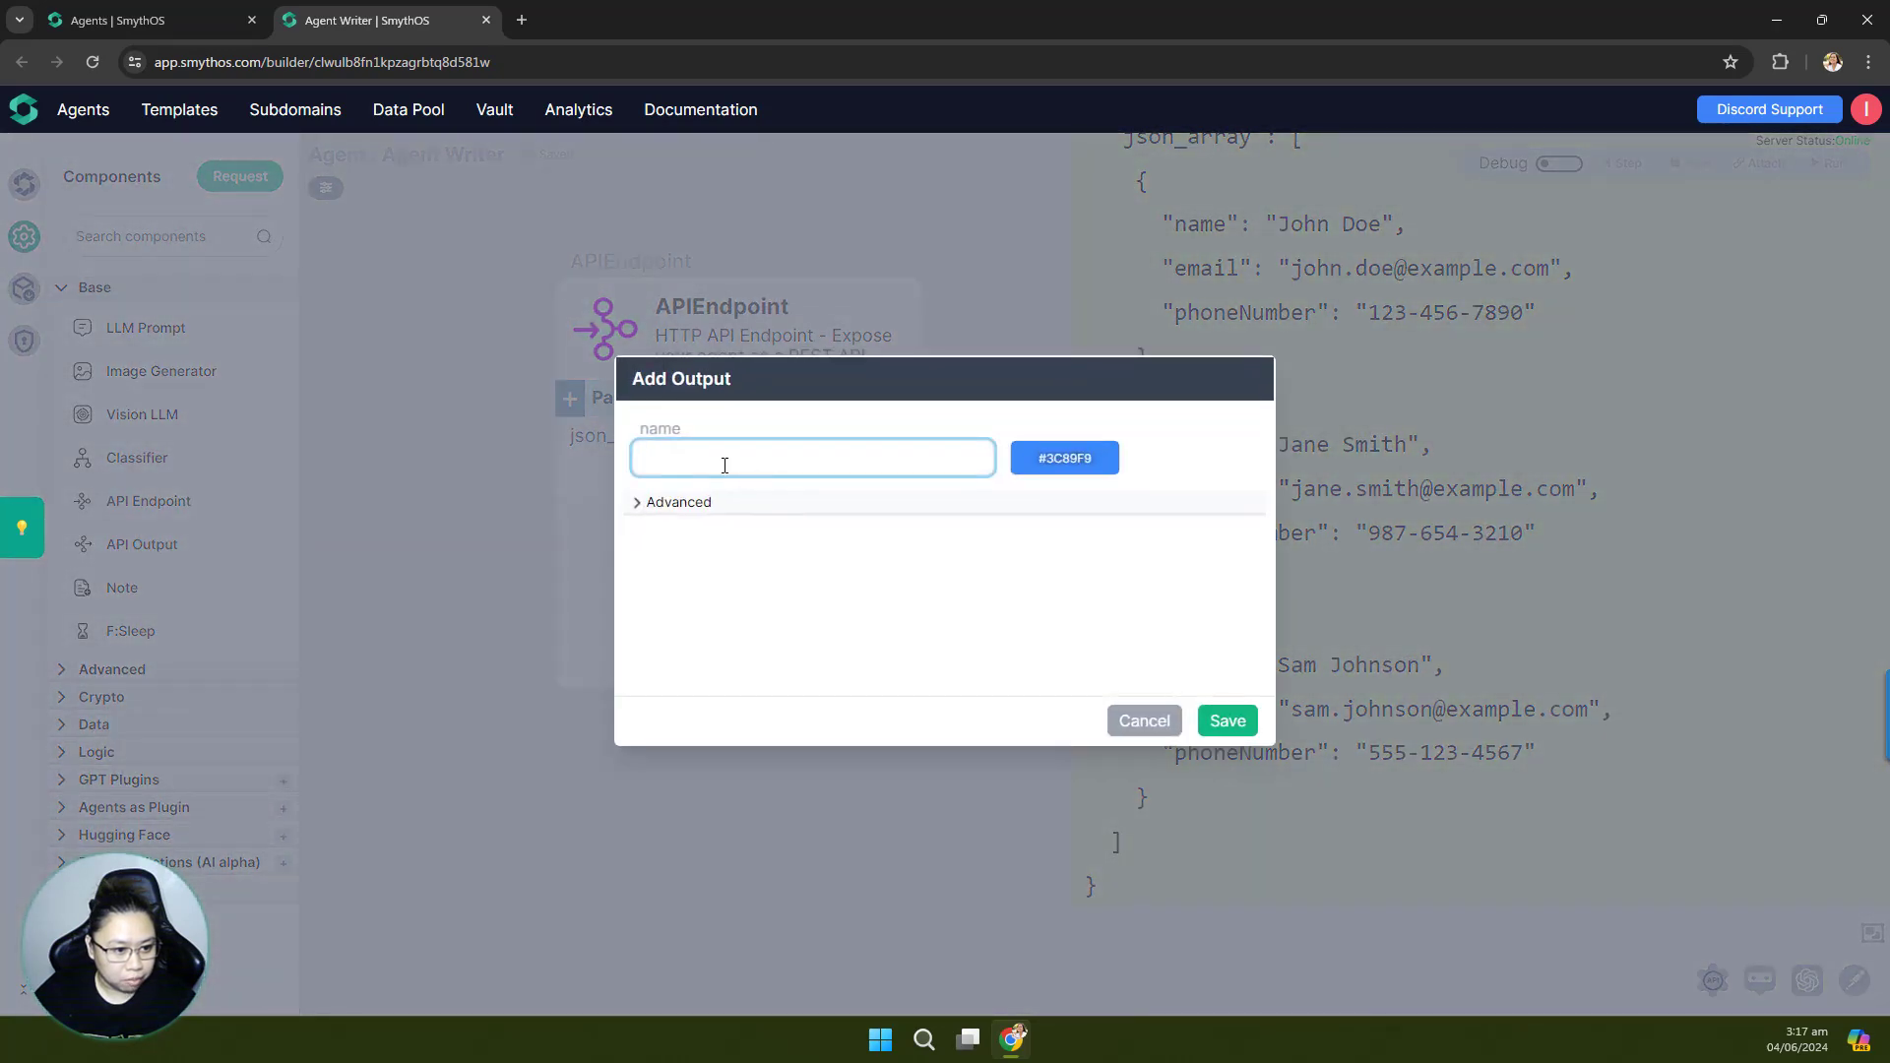
click(723, 463)
key(ctrl+v)
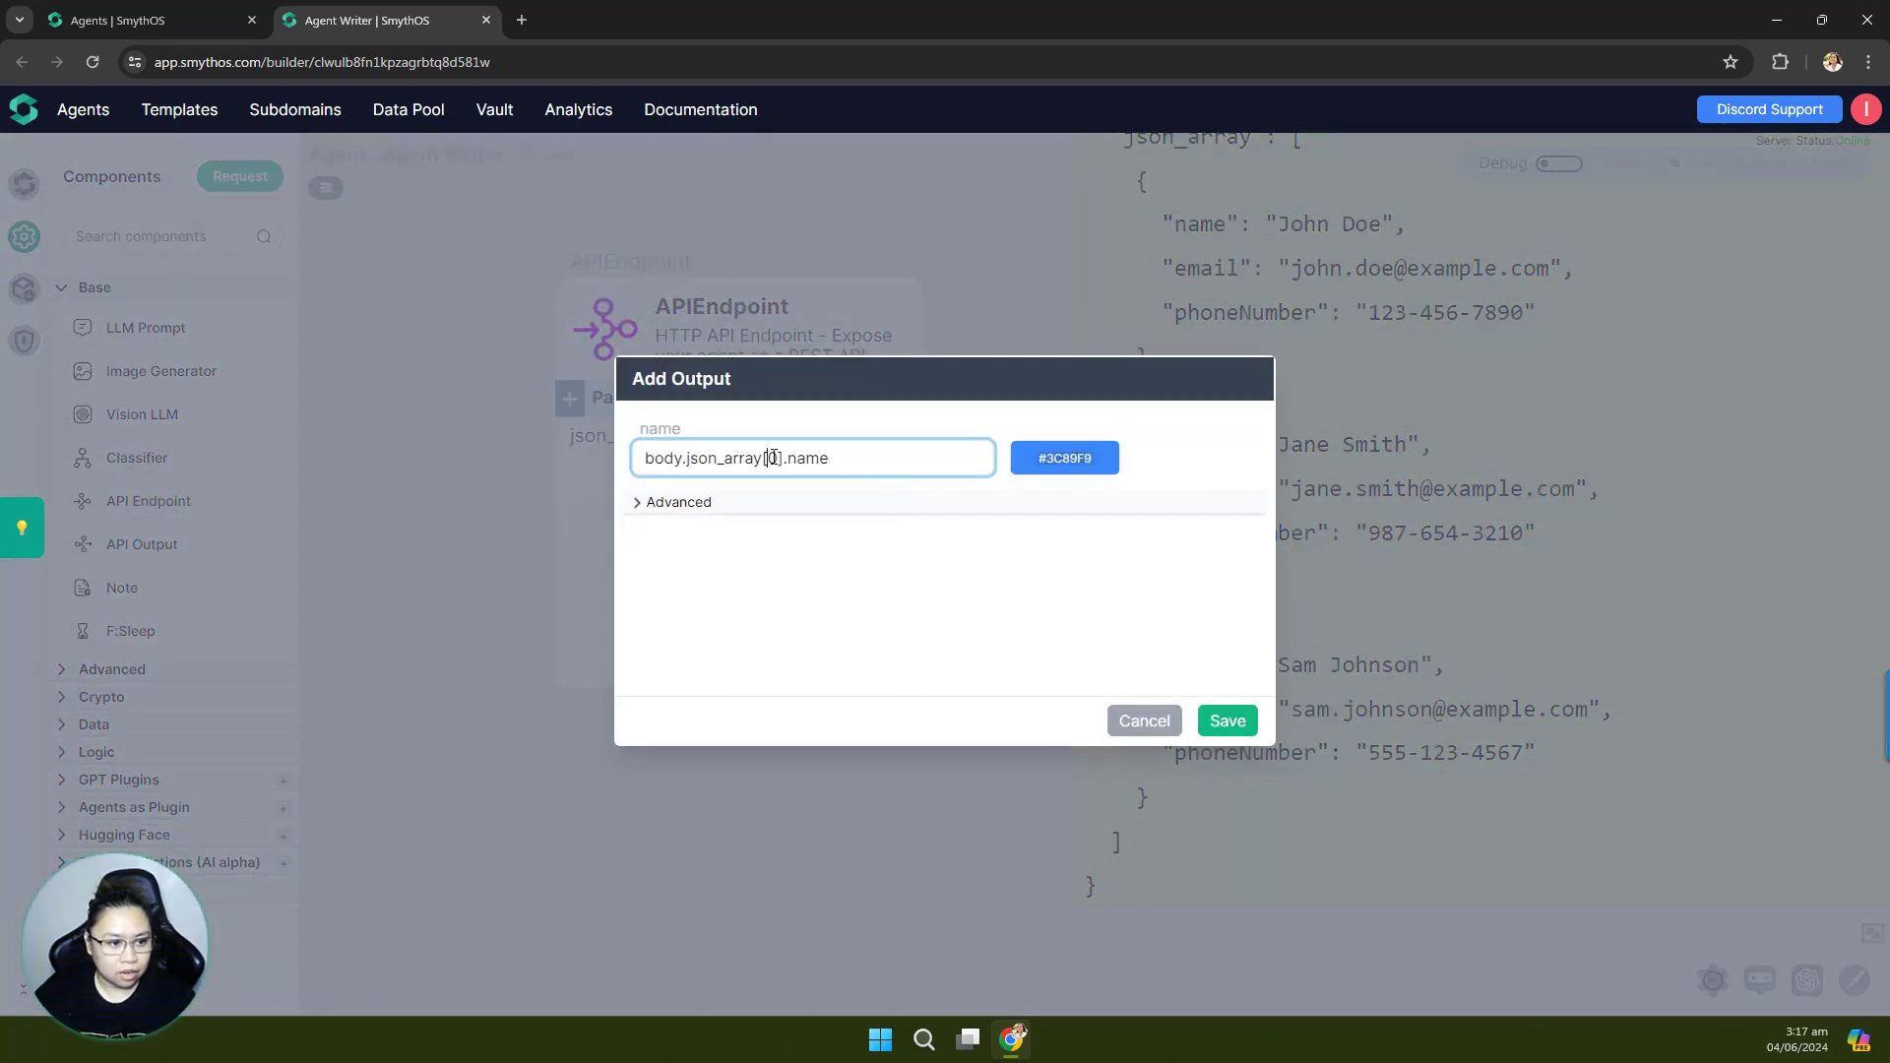
double_click(772, 458)
text(1)
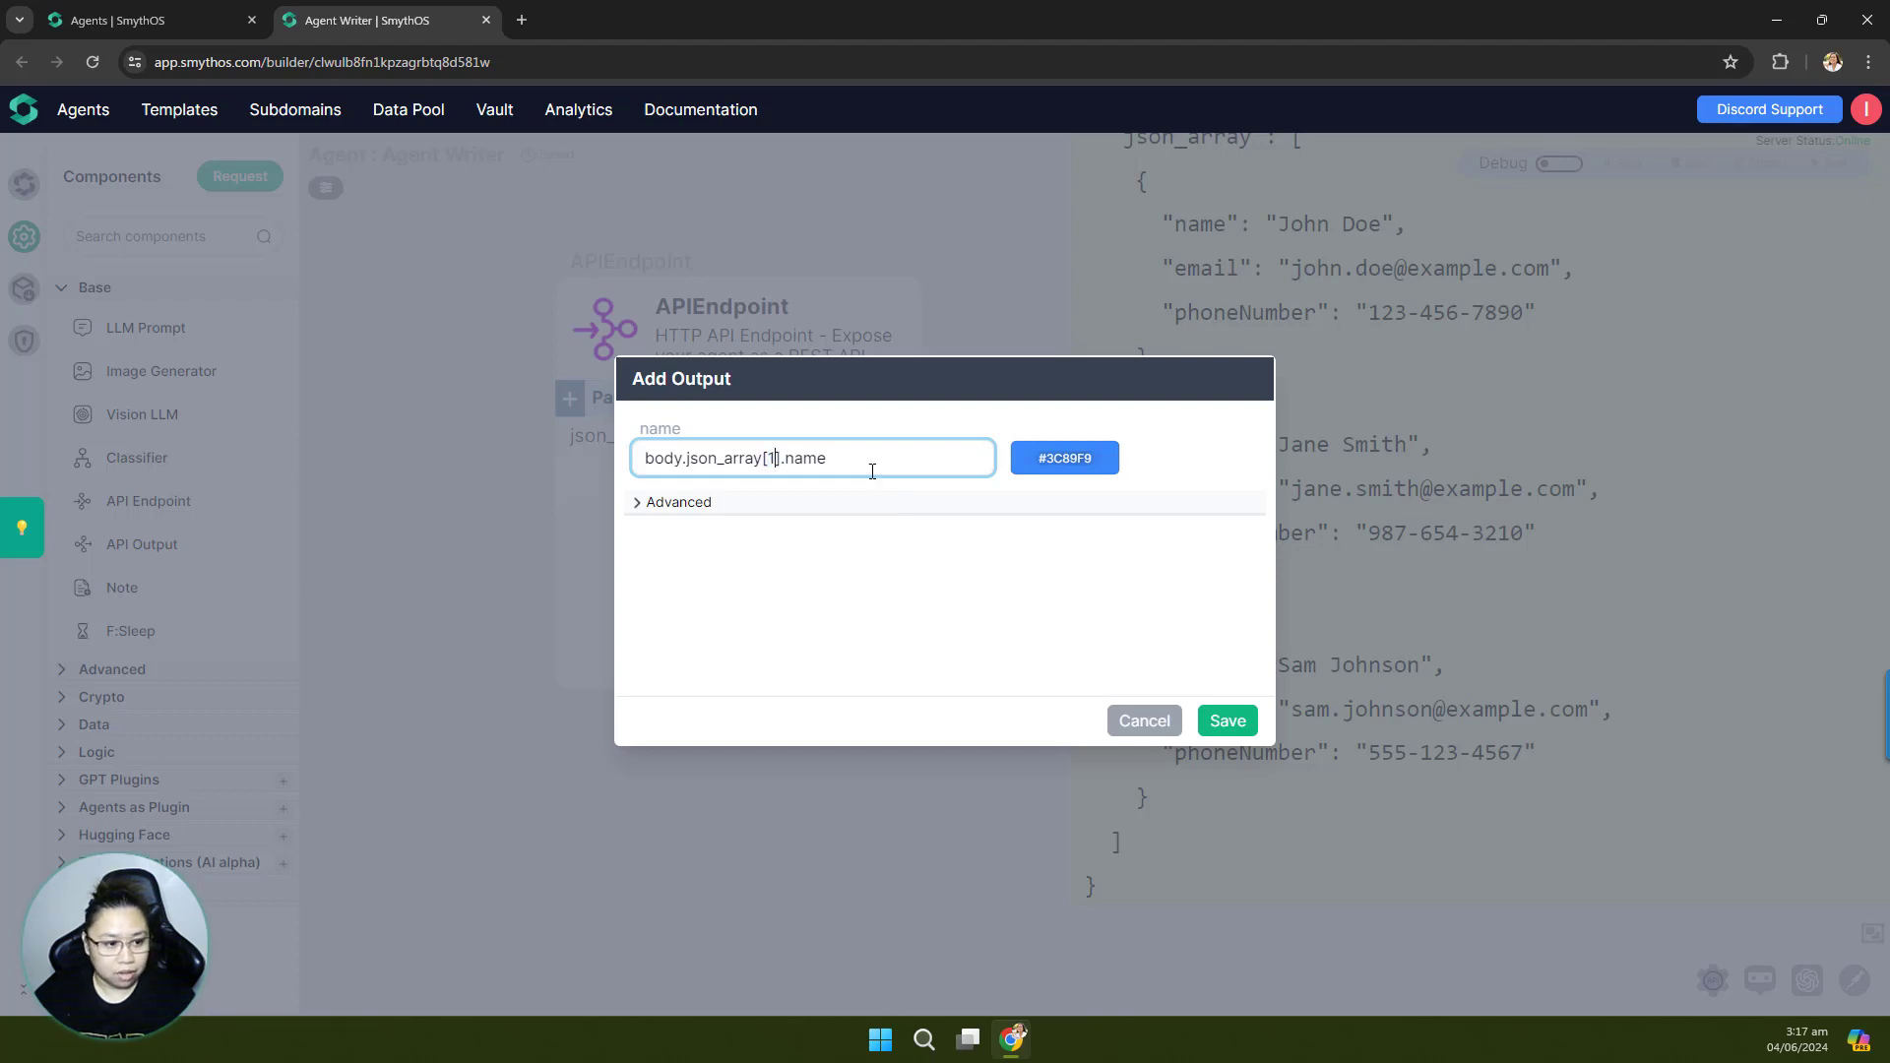
click(1225, 721)
Step: Add another APIEndpoint output named body.json_array[2].name from the copied name
click(908, 480)
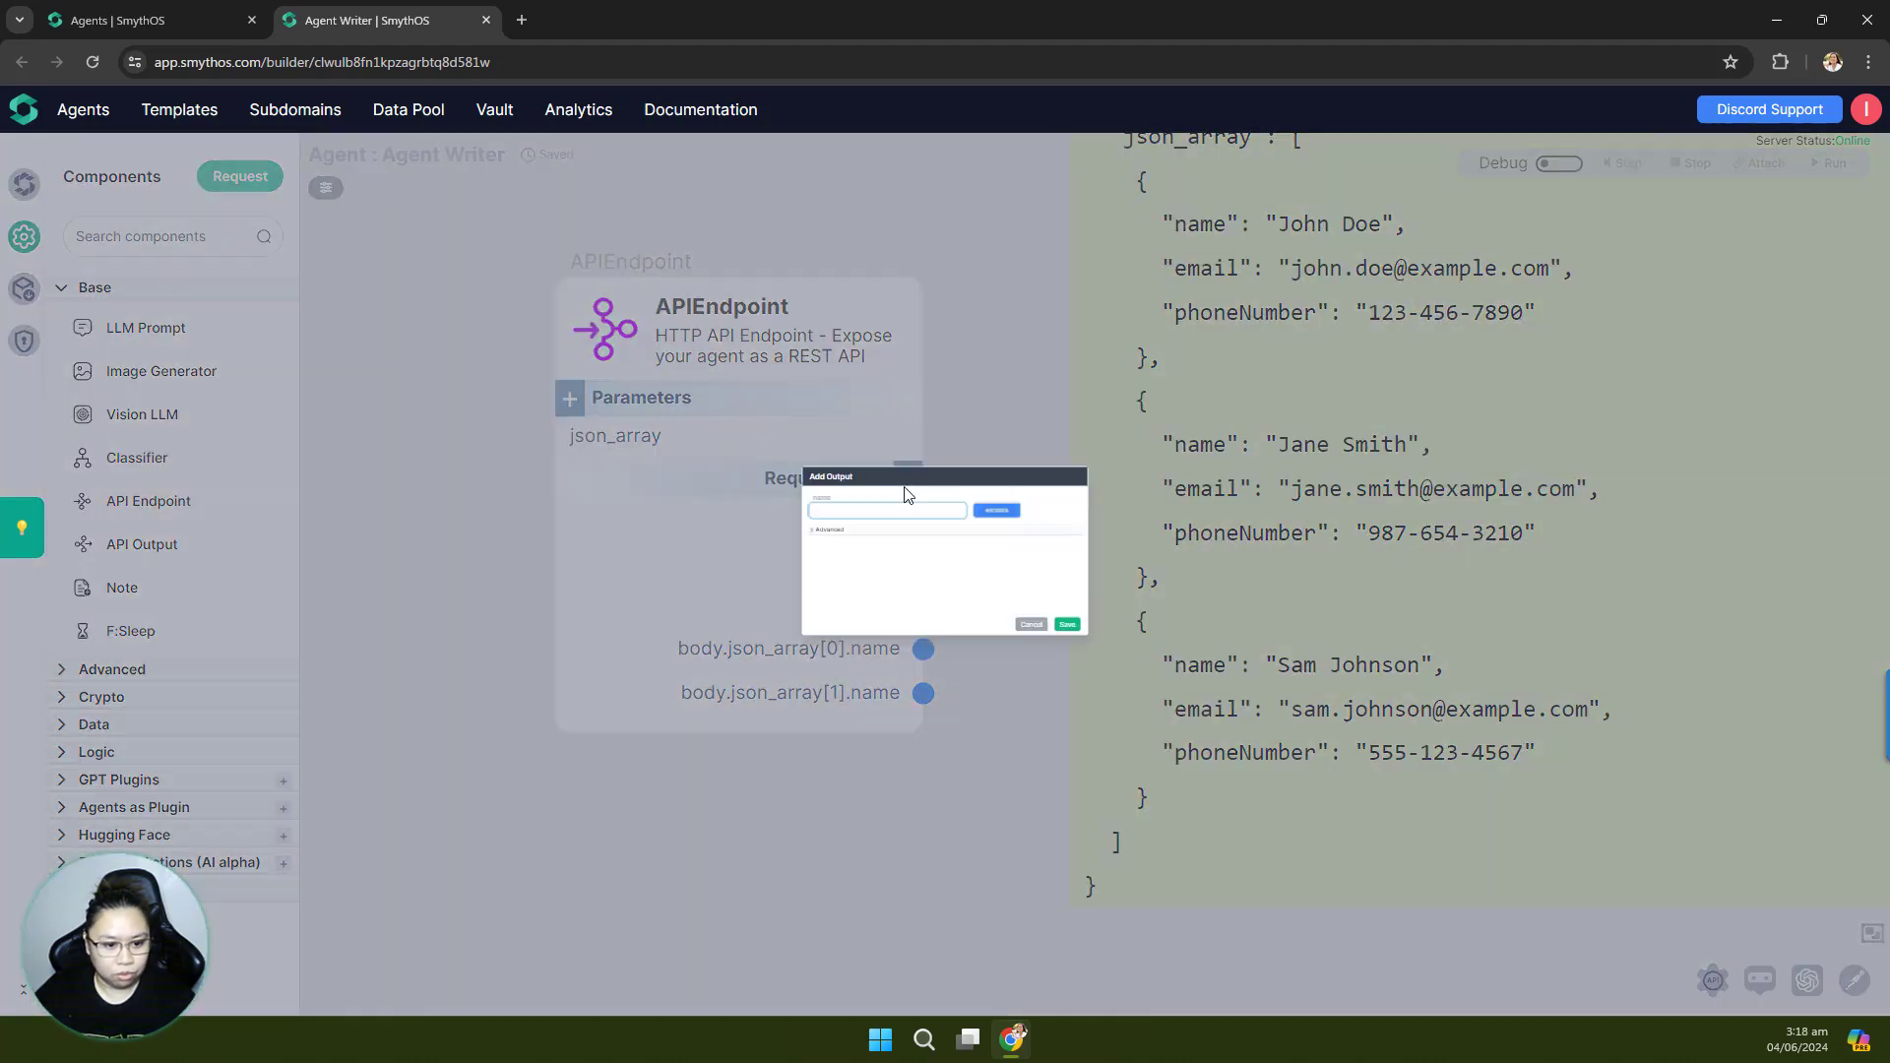
click(726, 460)
key(ctrl+v)
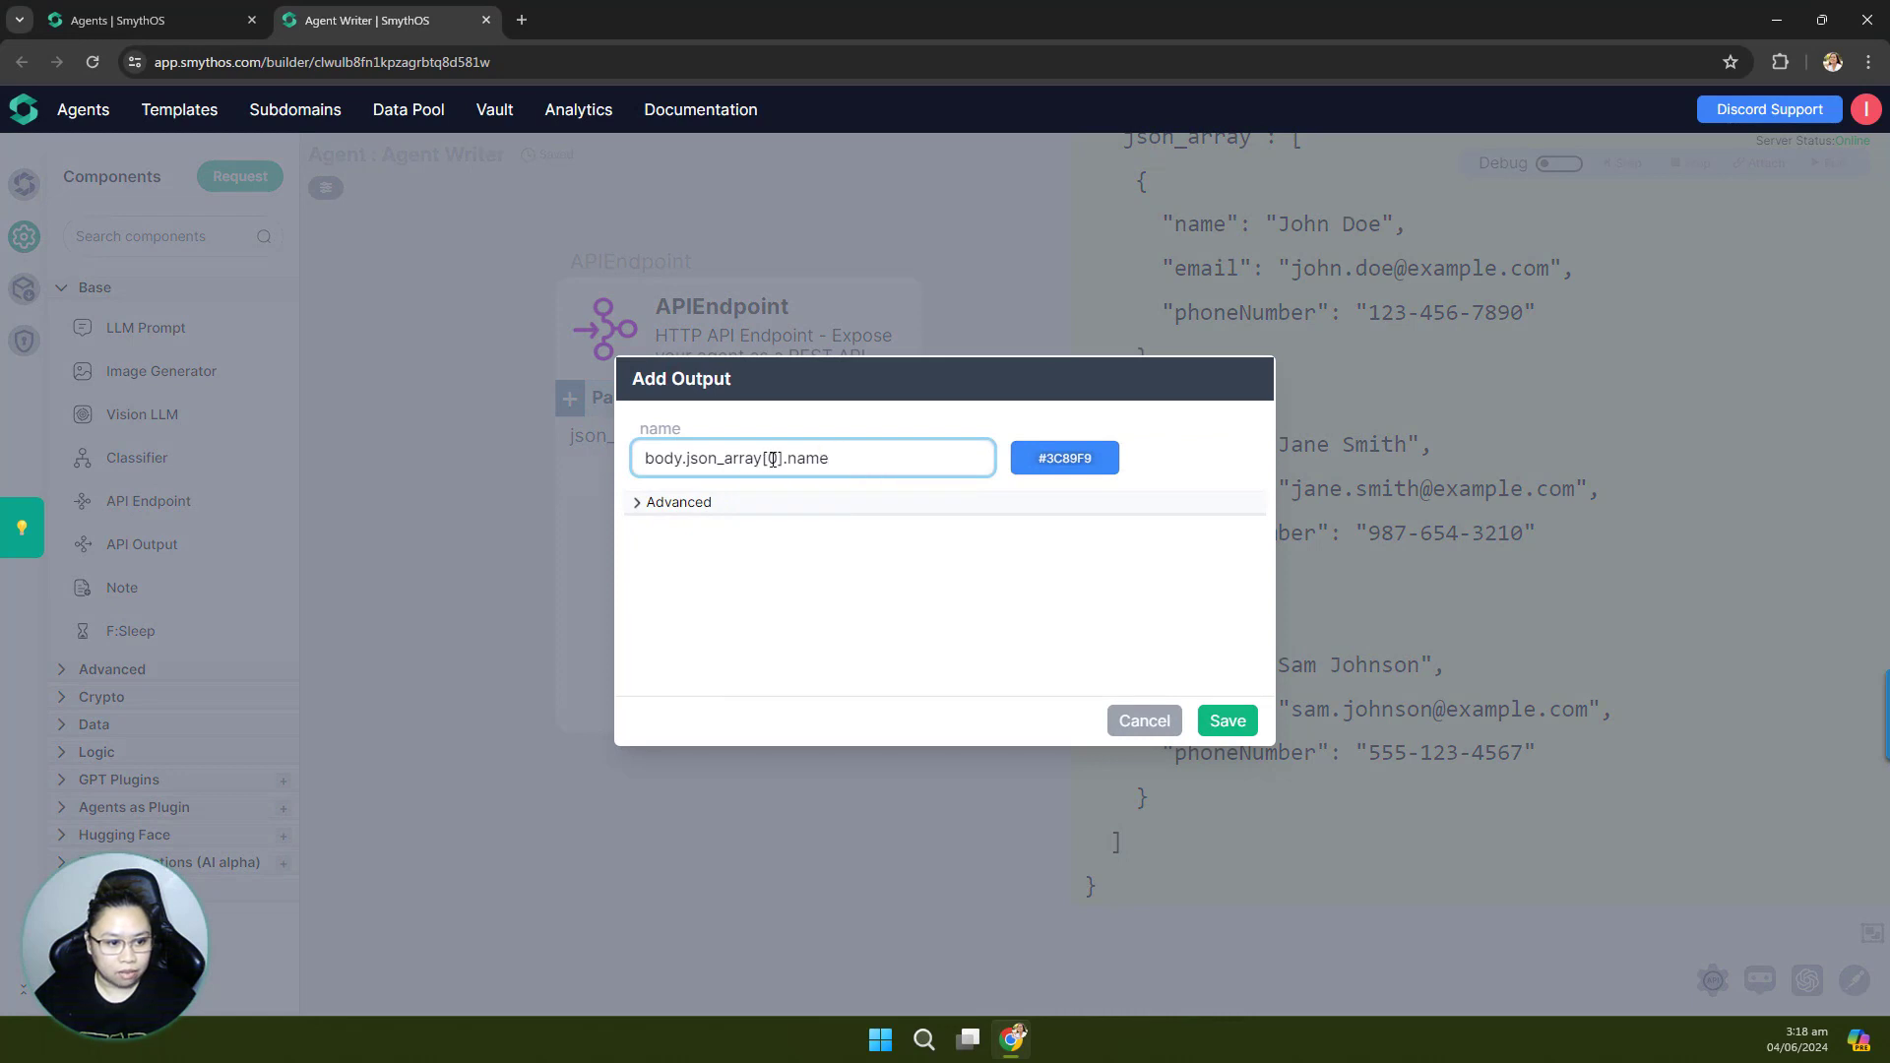
double_click(771, 460)
text(2)
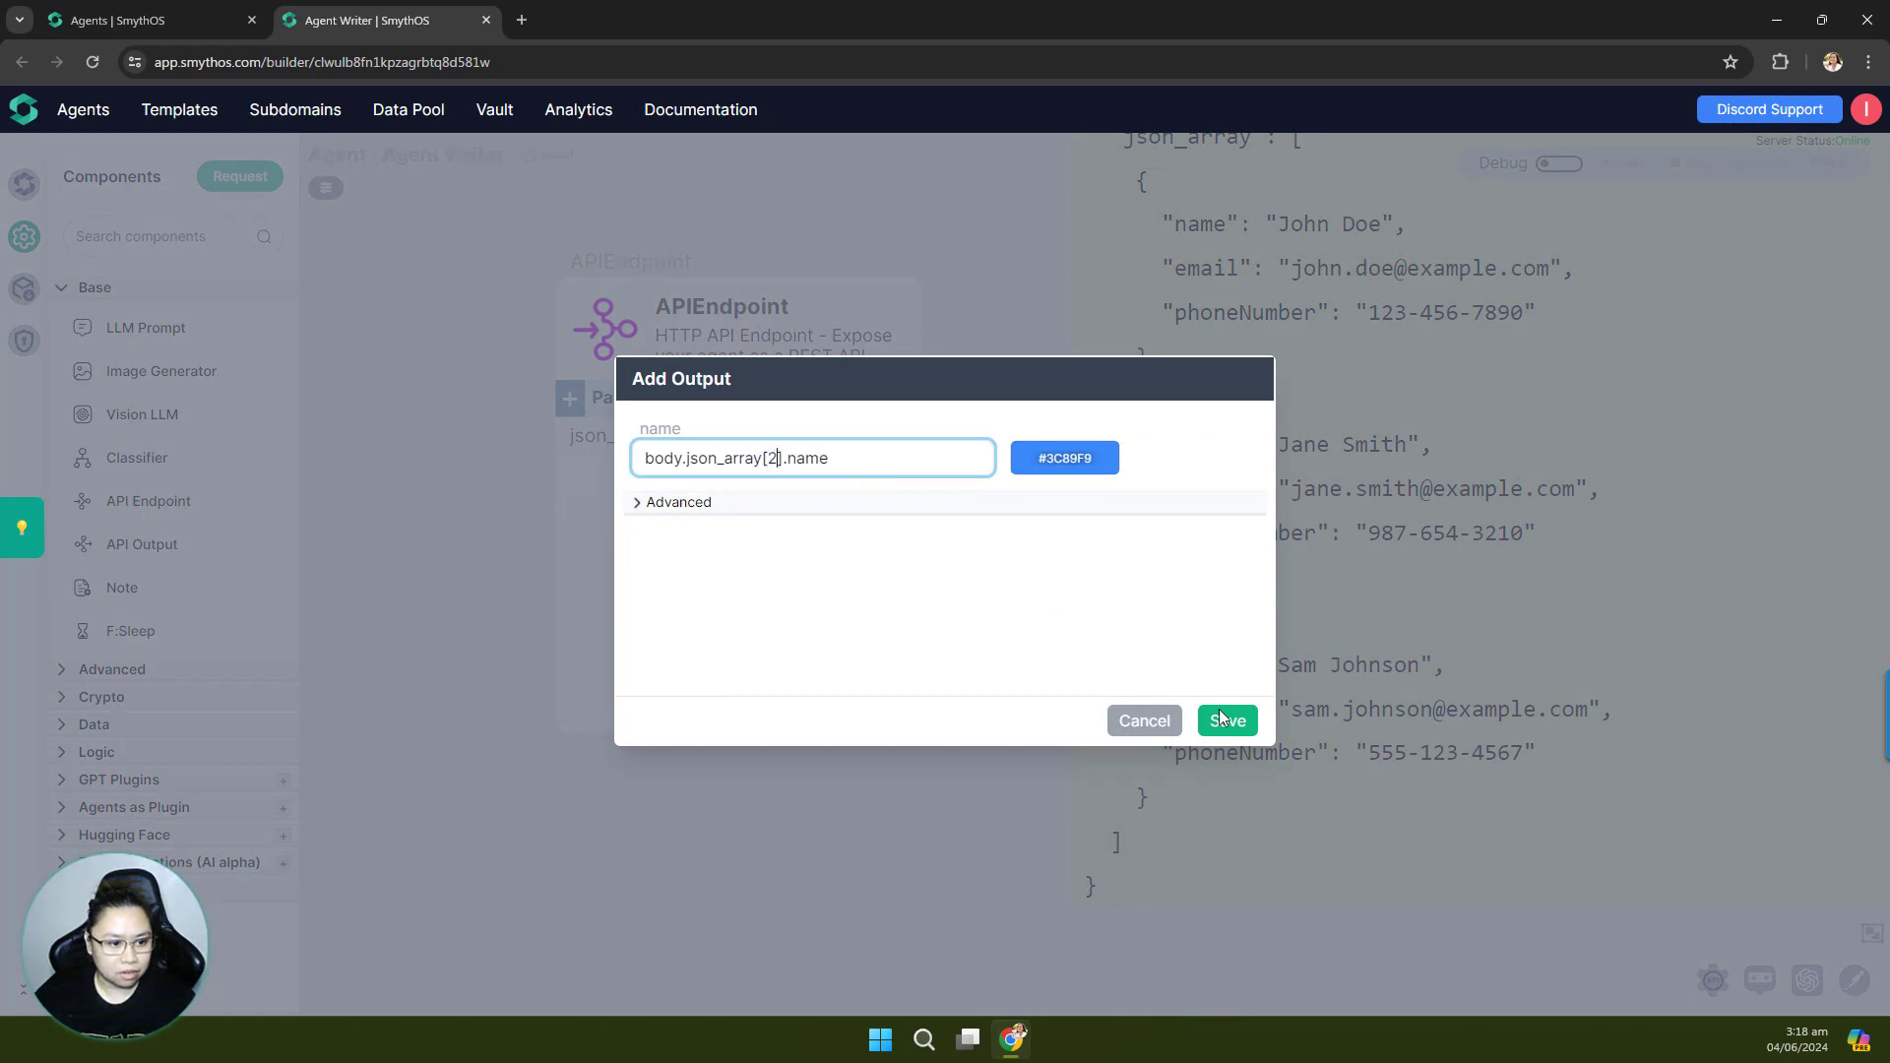
click(1225, 721)
Step: Turn on debug mode and step the APIEndpoint with the prefilled json_array input
click(1557, 163)
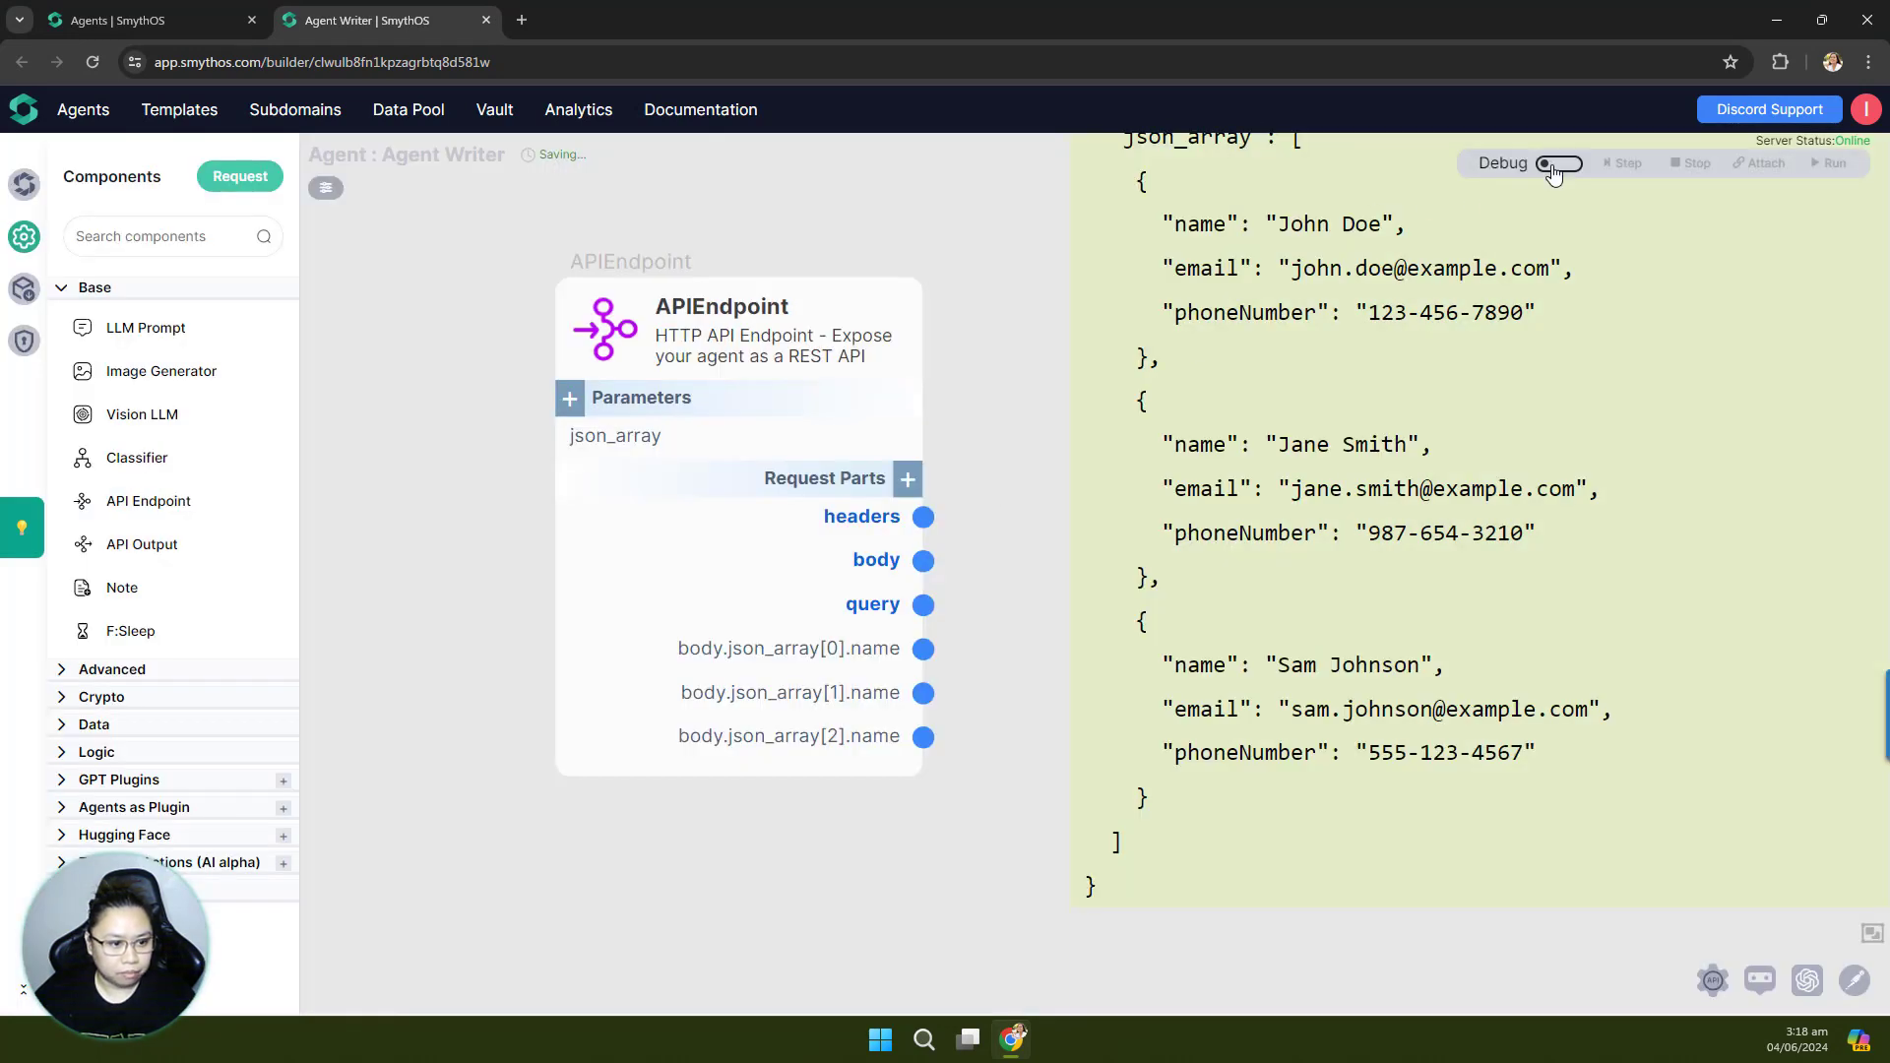
click(903, 400)
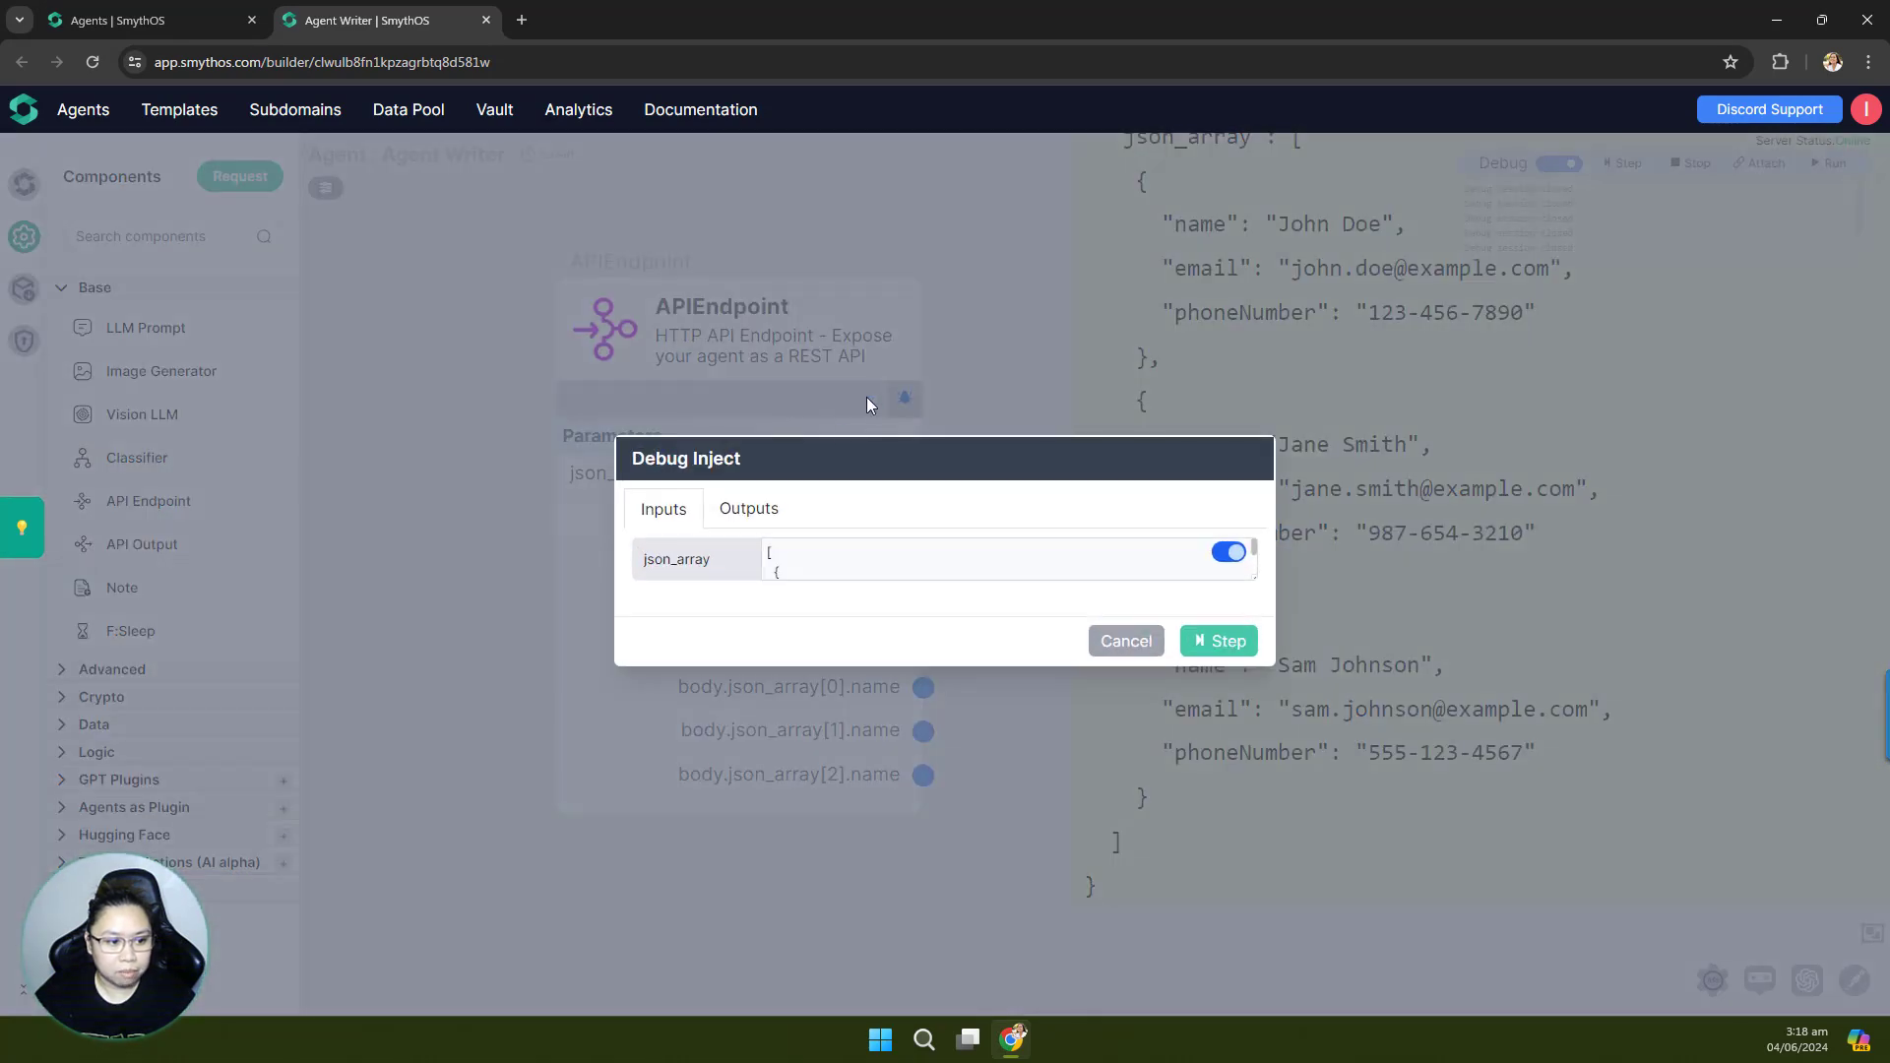
click(1224, 645)
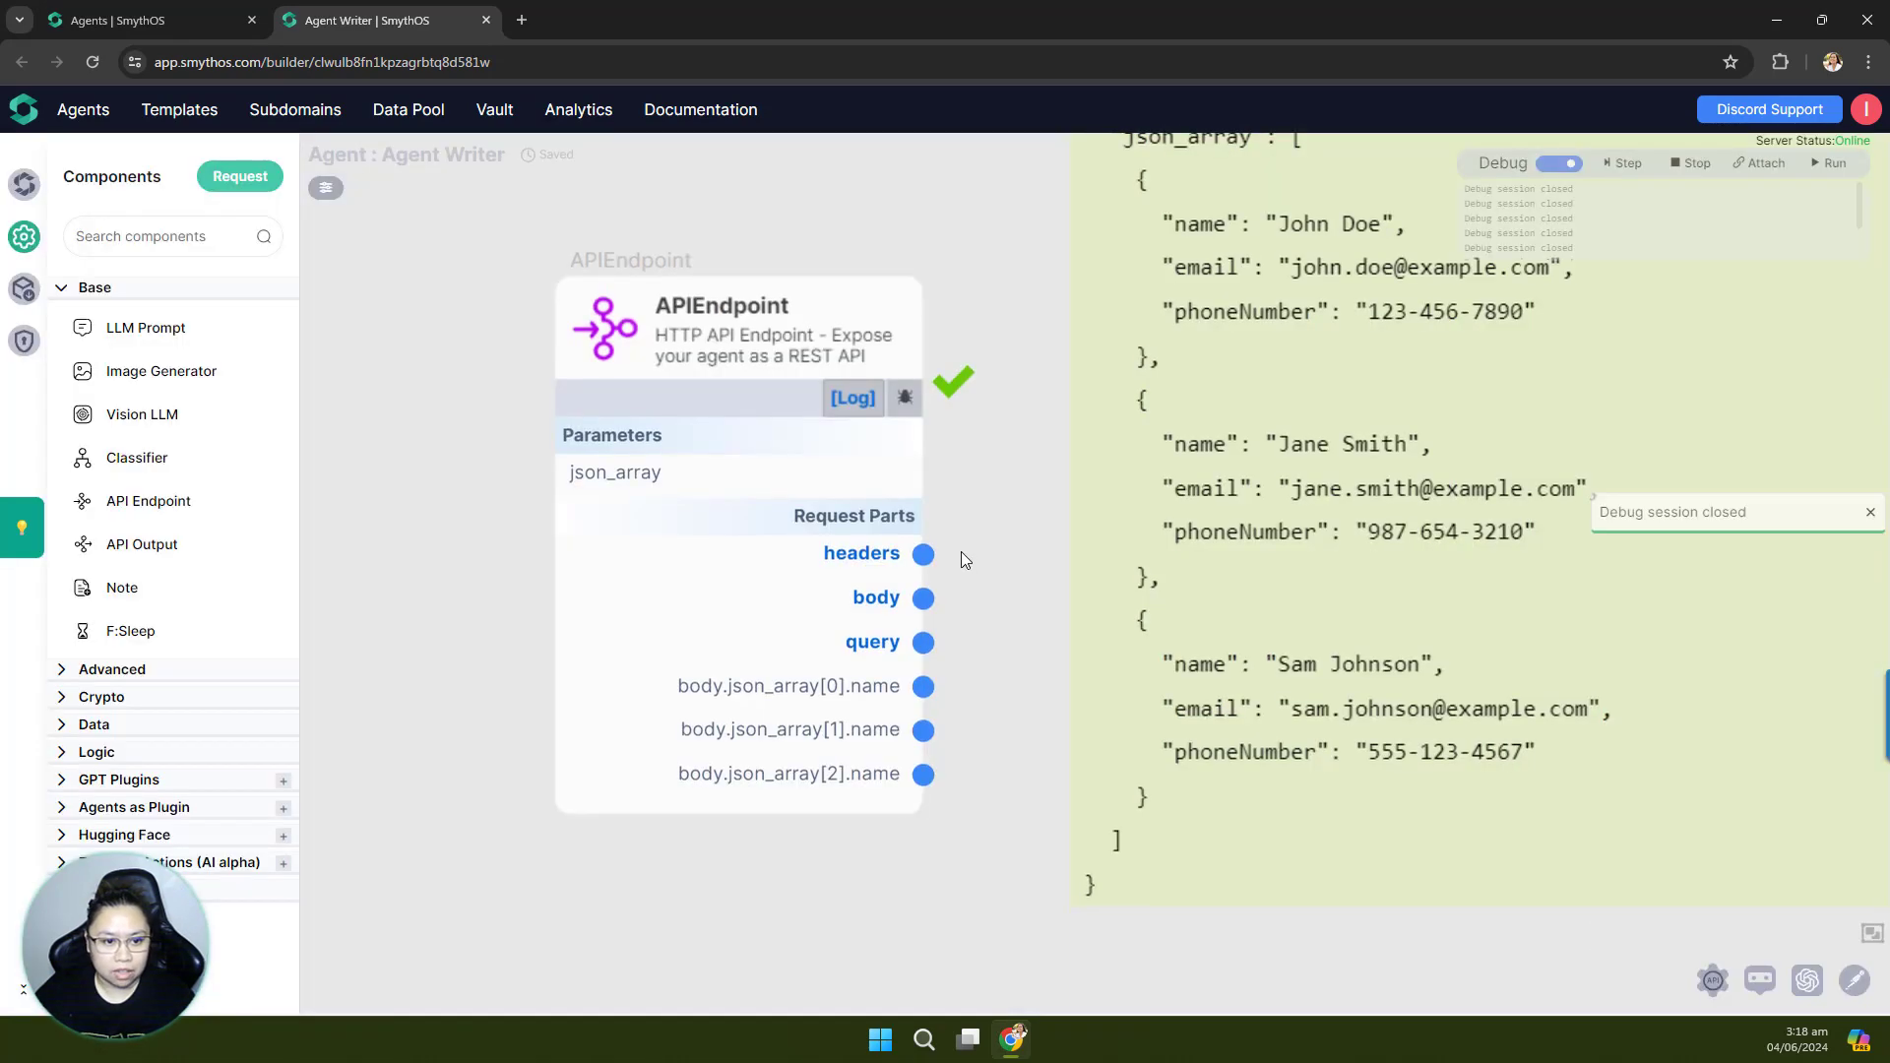
Step: Examine the debug values of the body.json_array name outputs against the output note, and turn off debug mode
scroll(960, 552, down, 2)
mouse_move(845, 650)
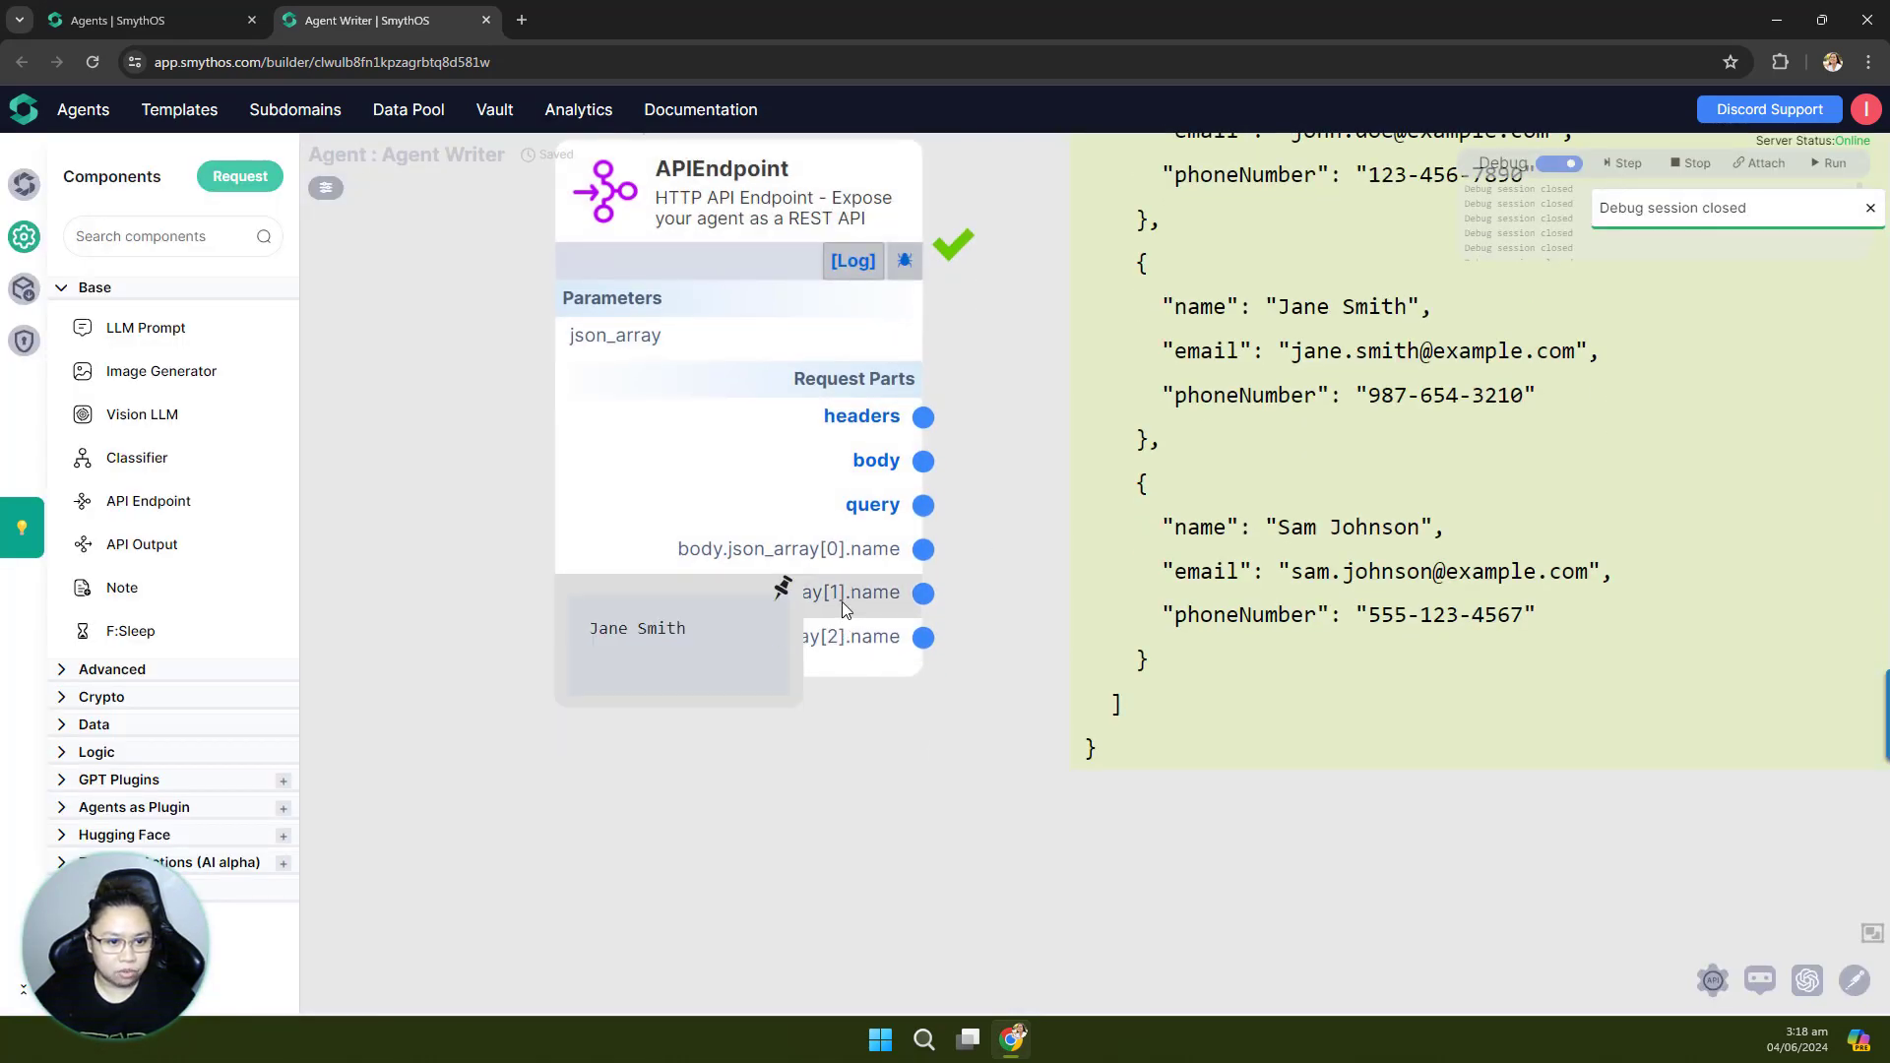
mouse_move(841, 553)
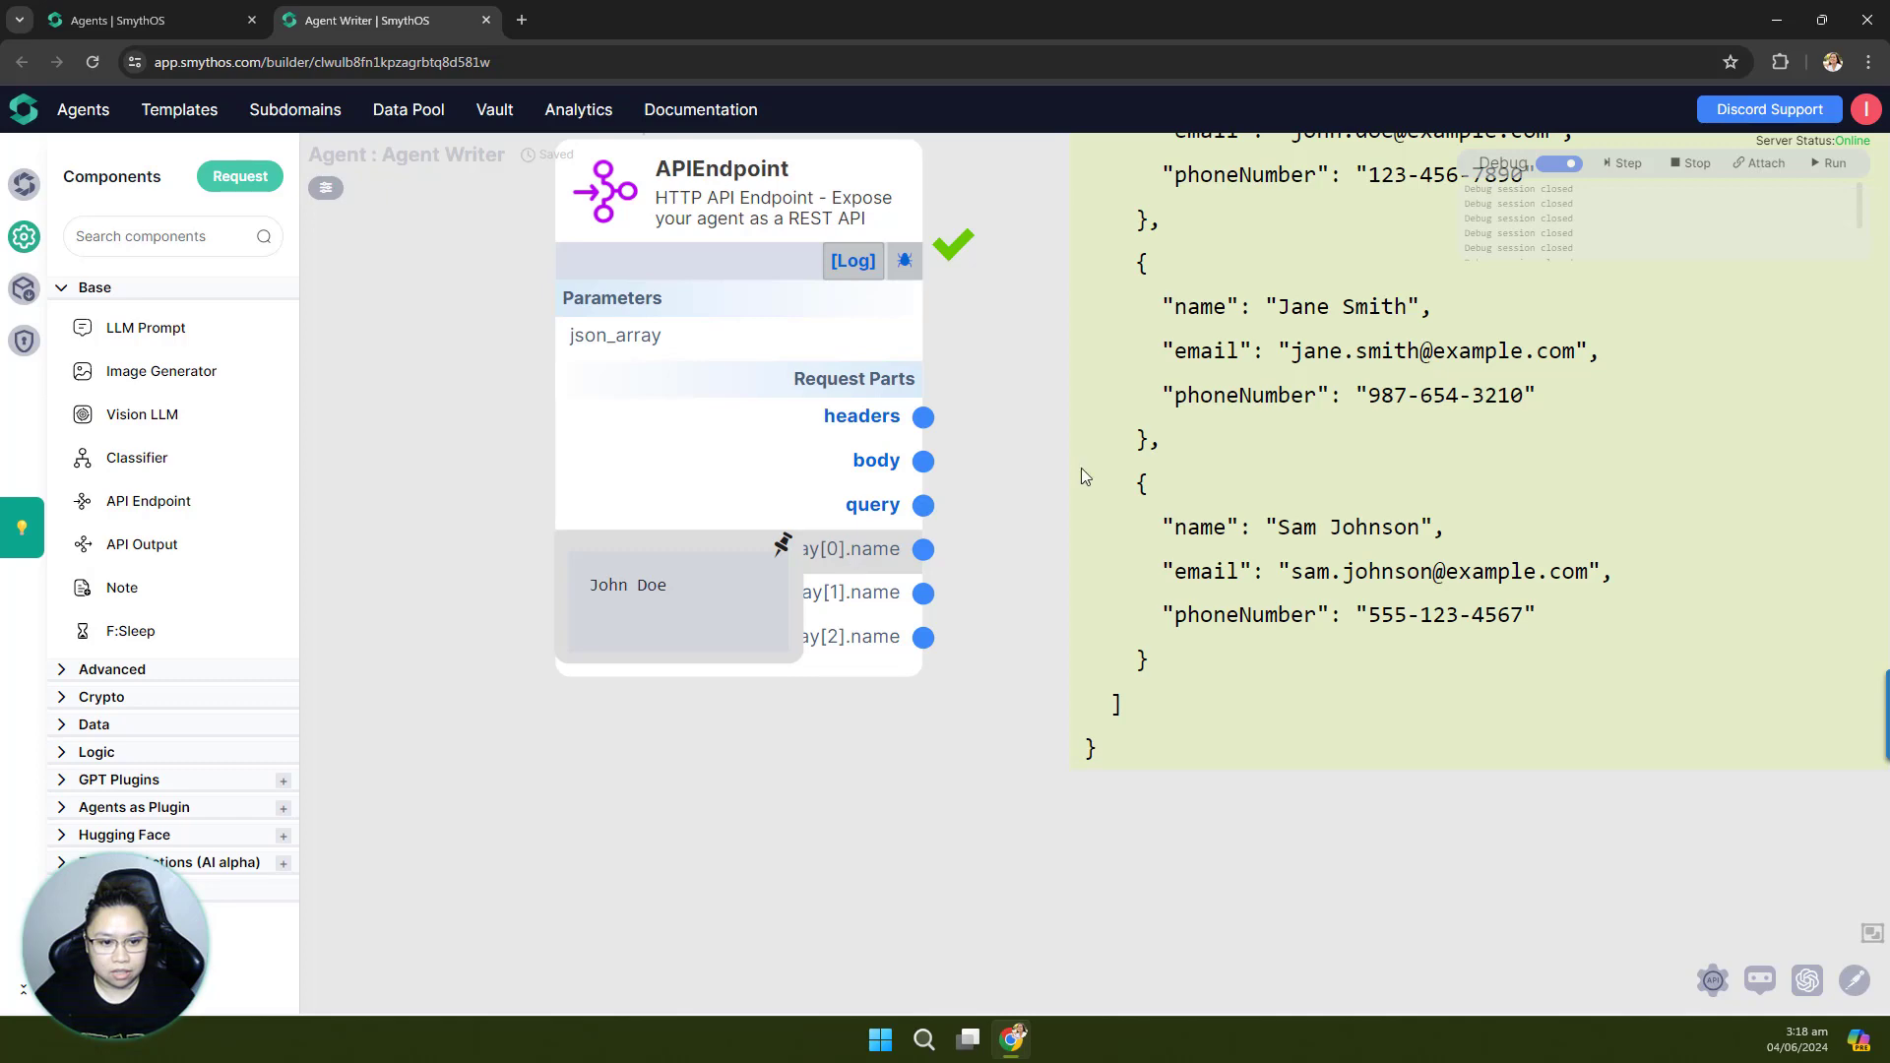
scroll(1306, 445, up, 1)
scroll(1305, 445, up, 3)
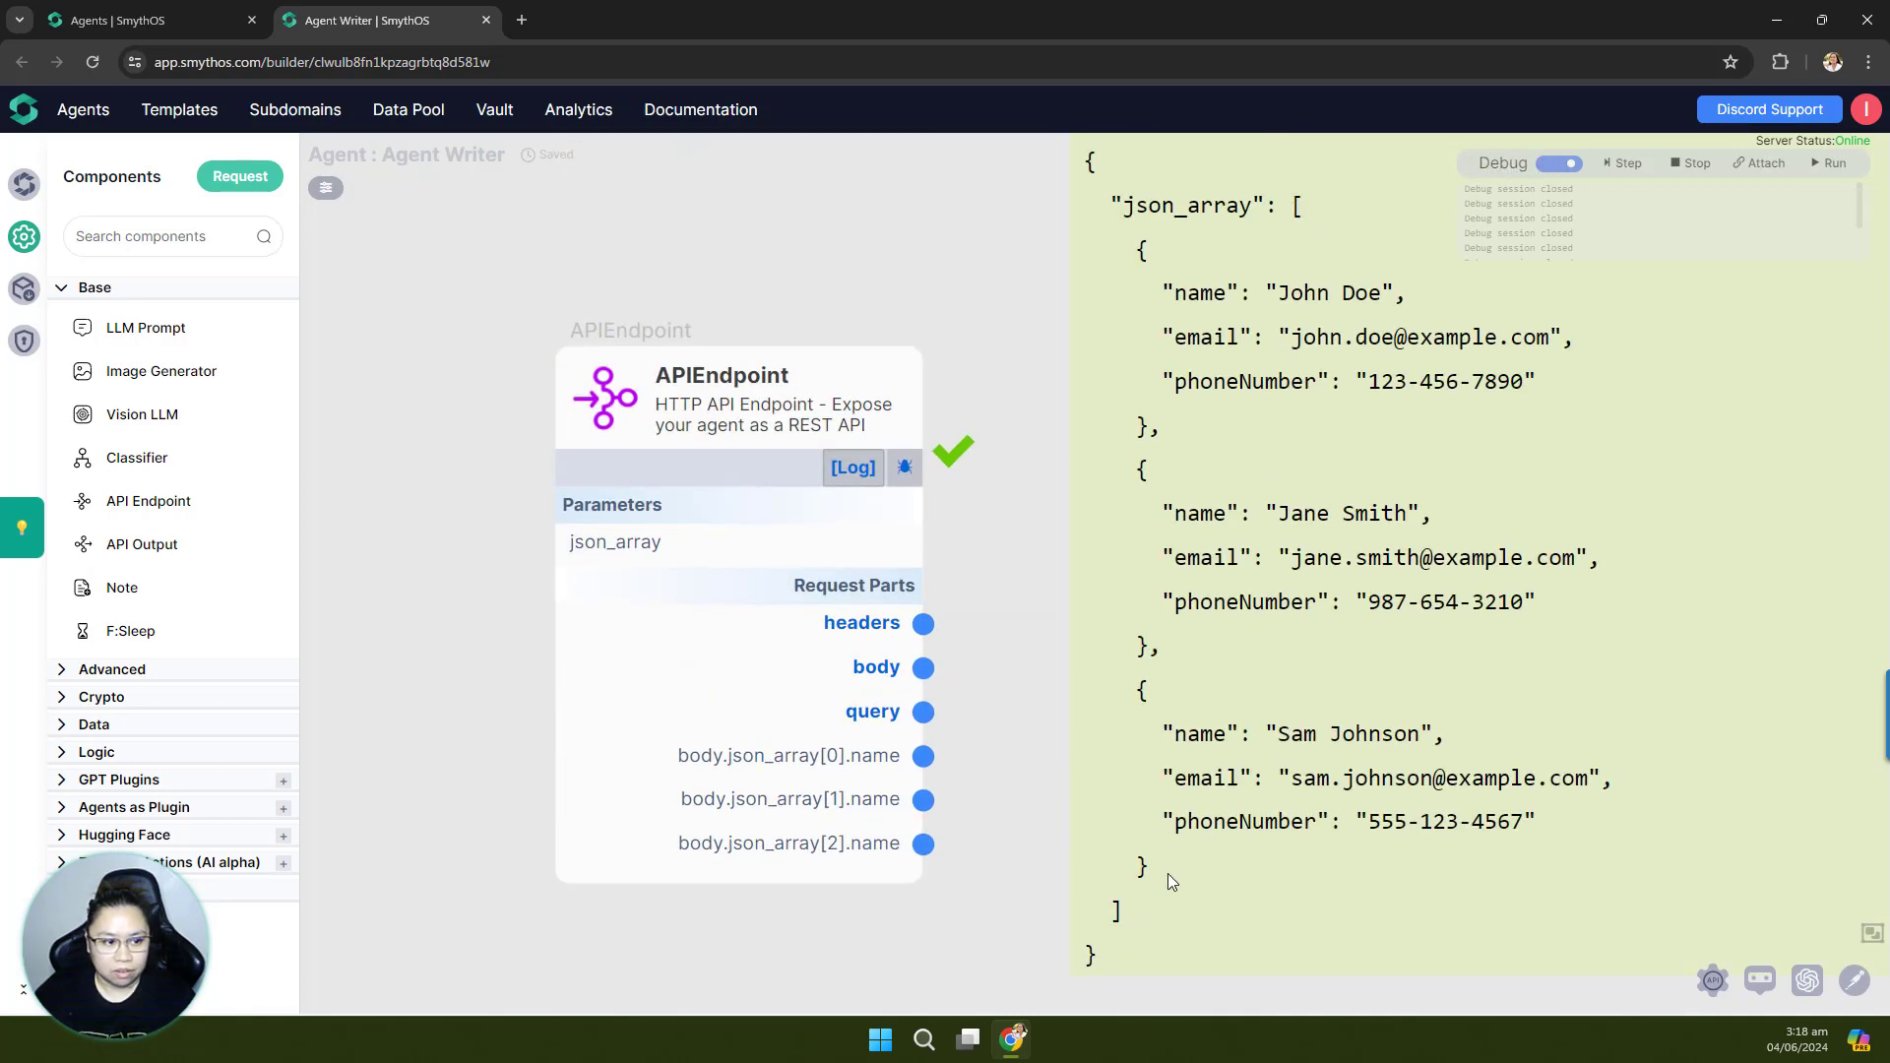
drag(1007, 604, 799, 425)
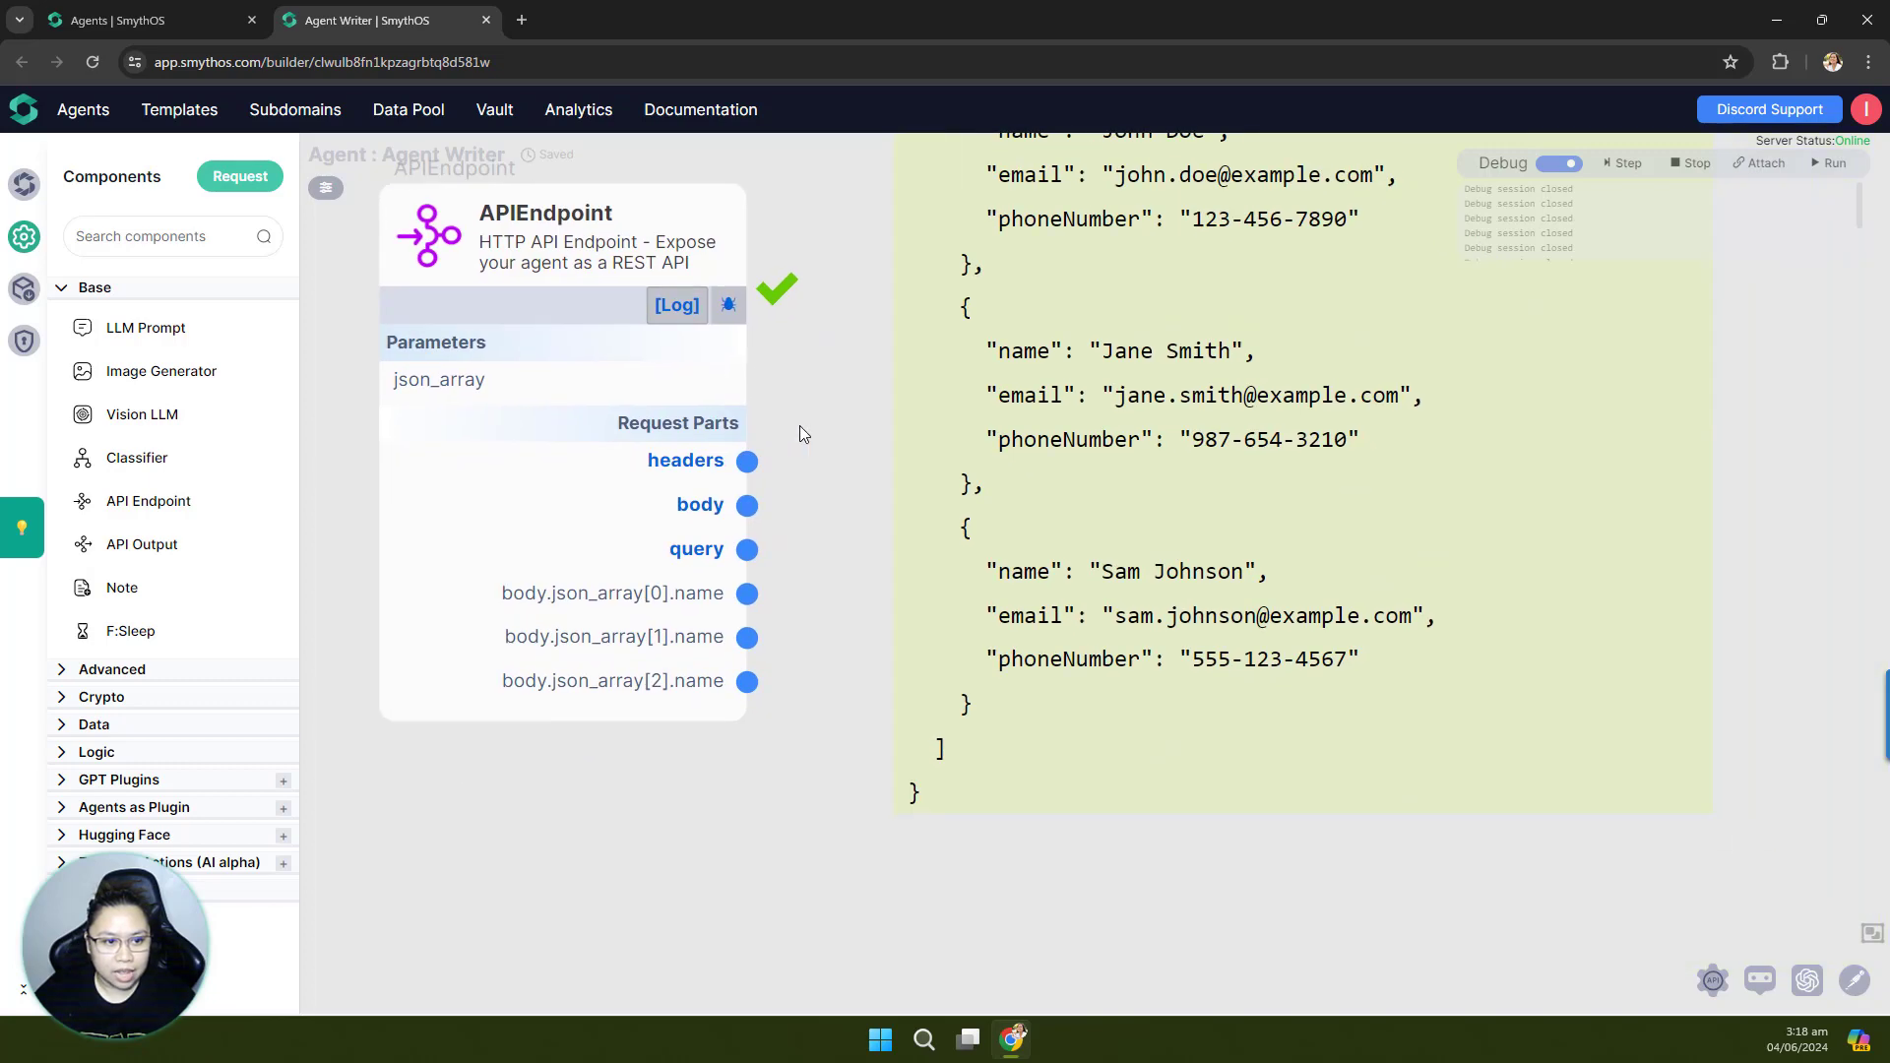
click(1560, 166)
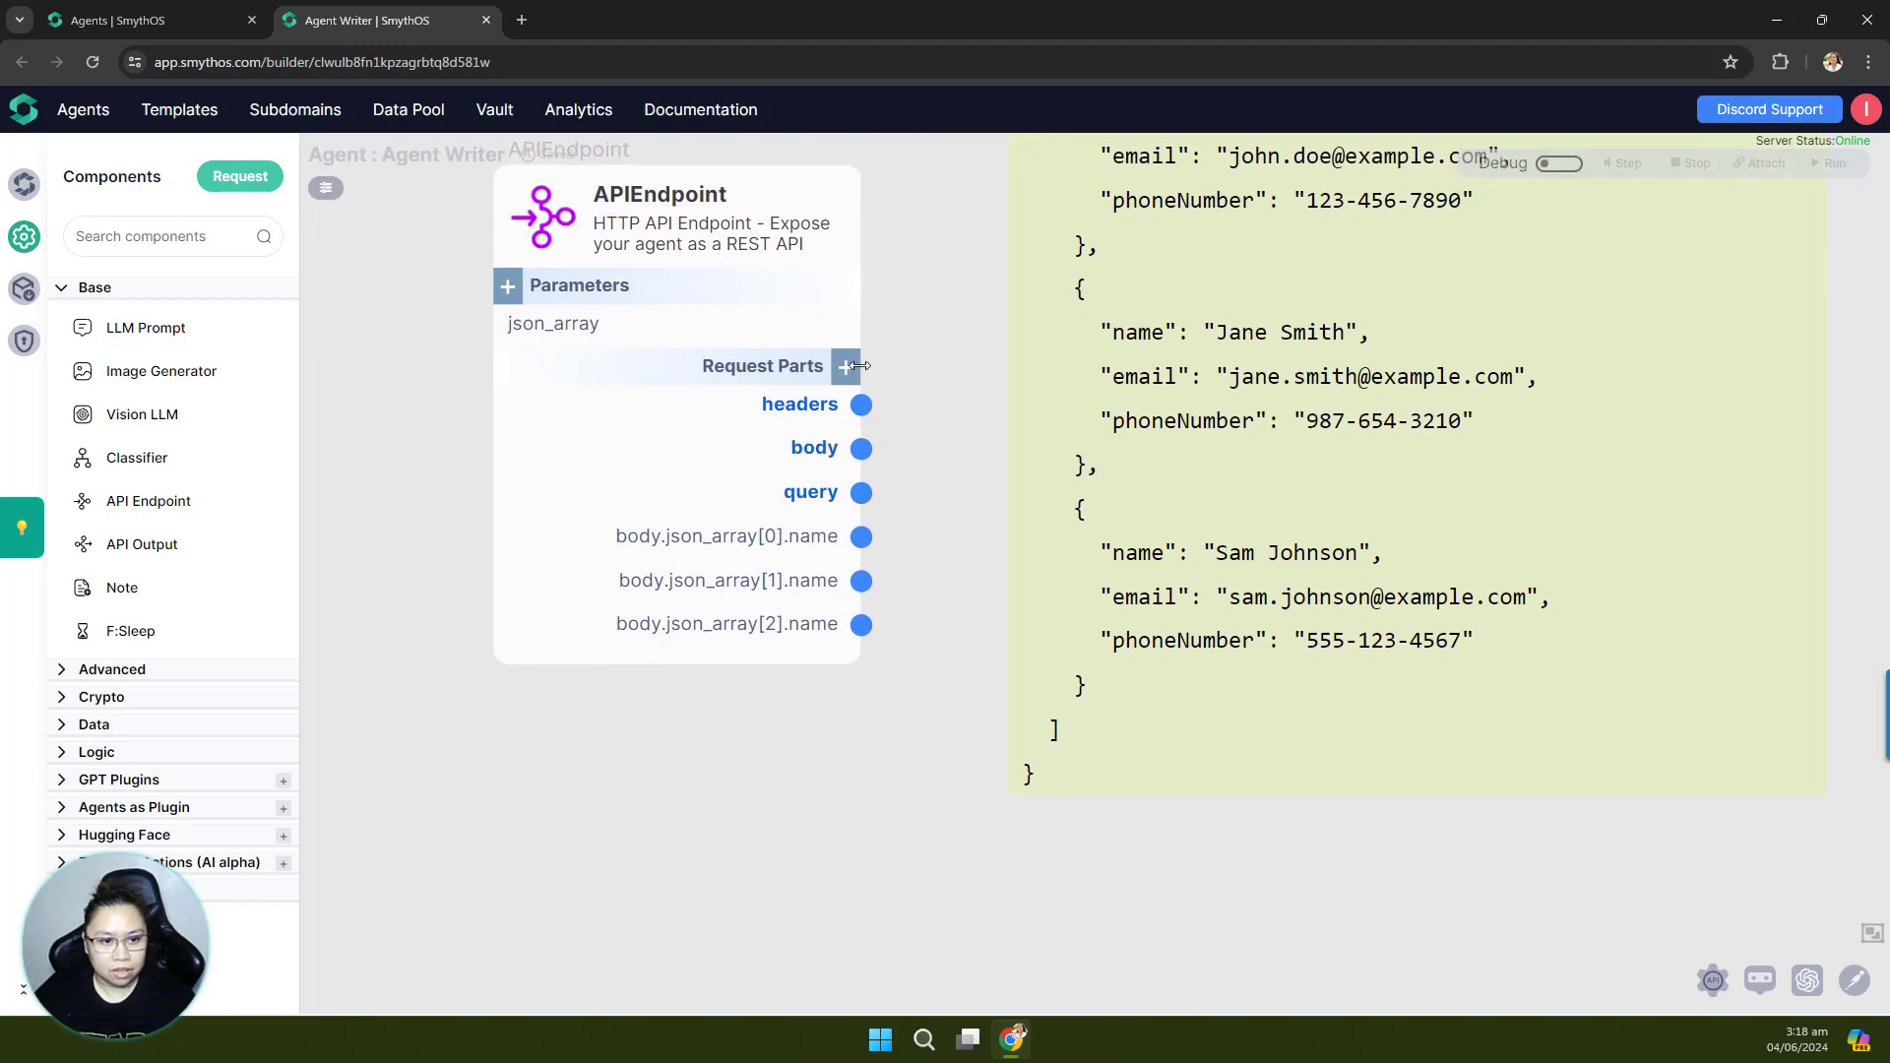
click(848, 370)
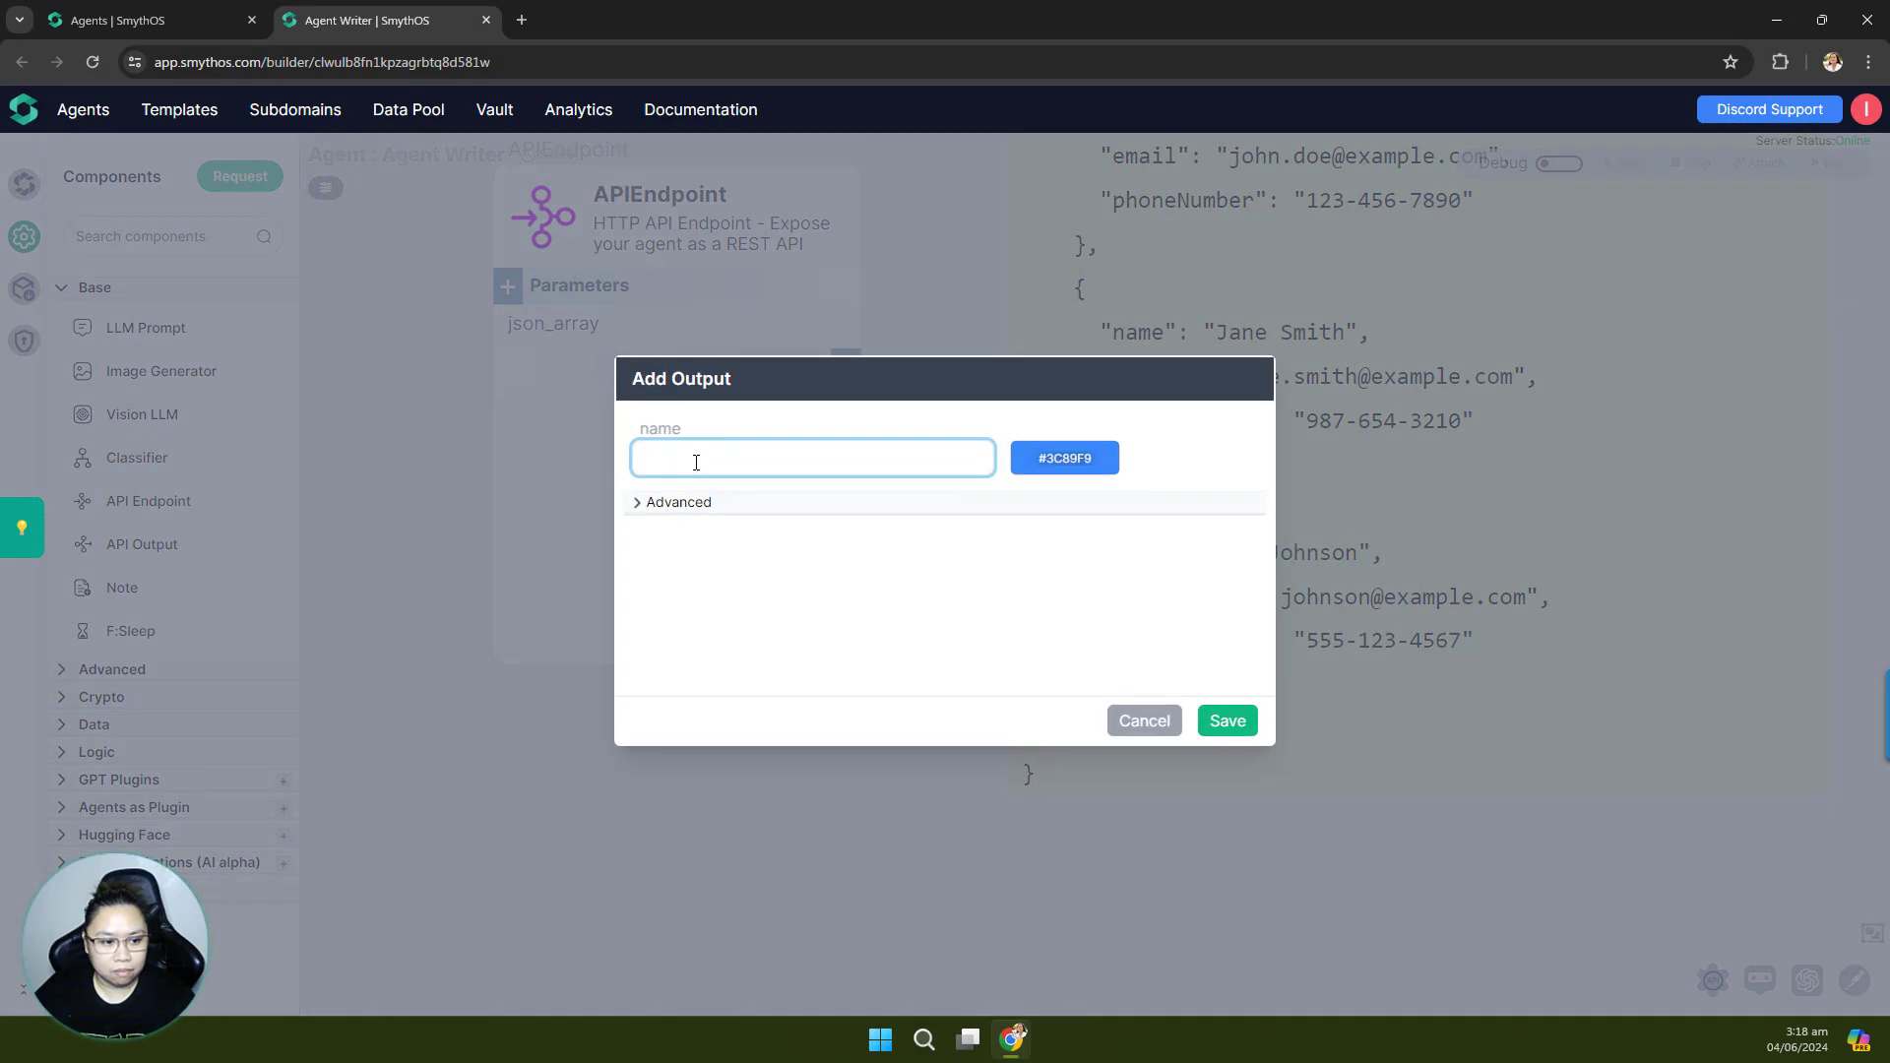
click(694, 462)
text(body.json_array[0].name)
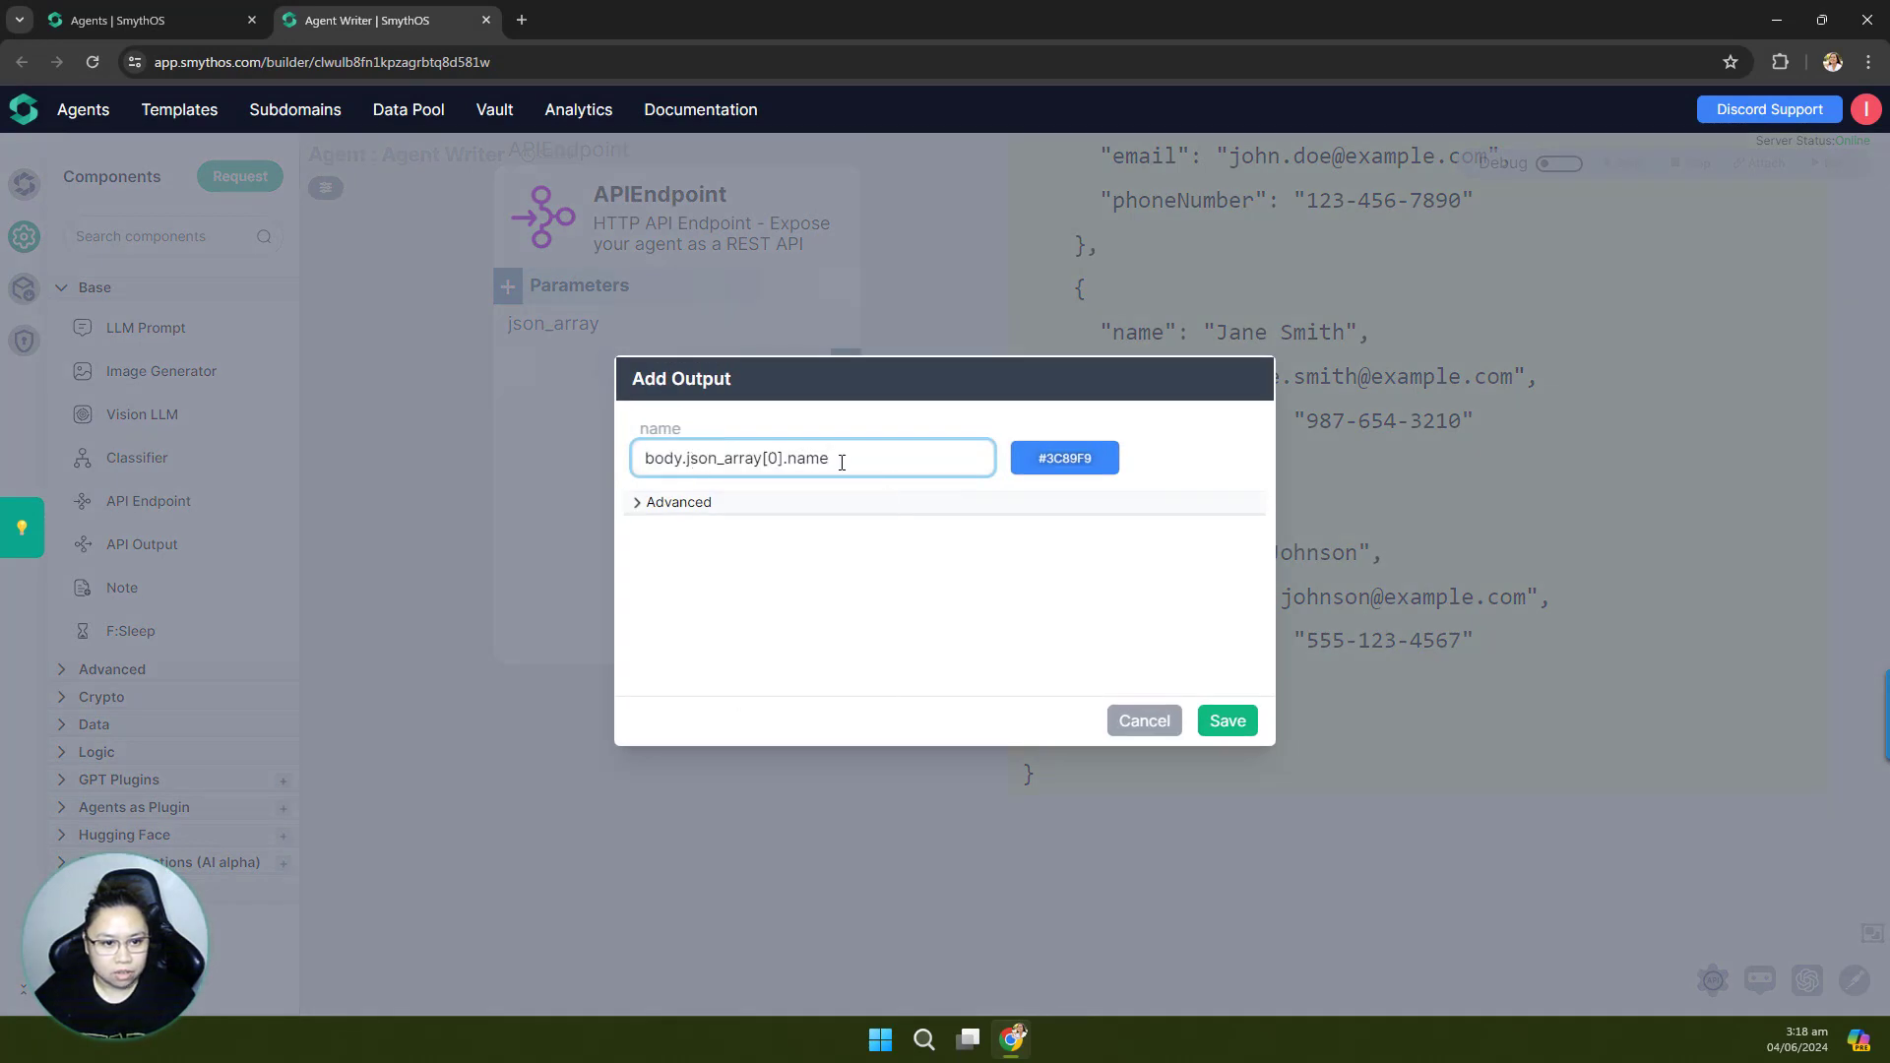
click(1129, 711)
Step: Add an APIEndpoint output named body.json_array[0].email, replacing name with email in the pasted text
scroll(1309, 584, down, 2)
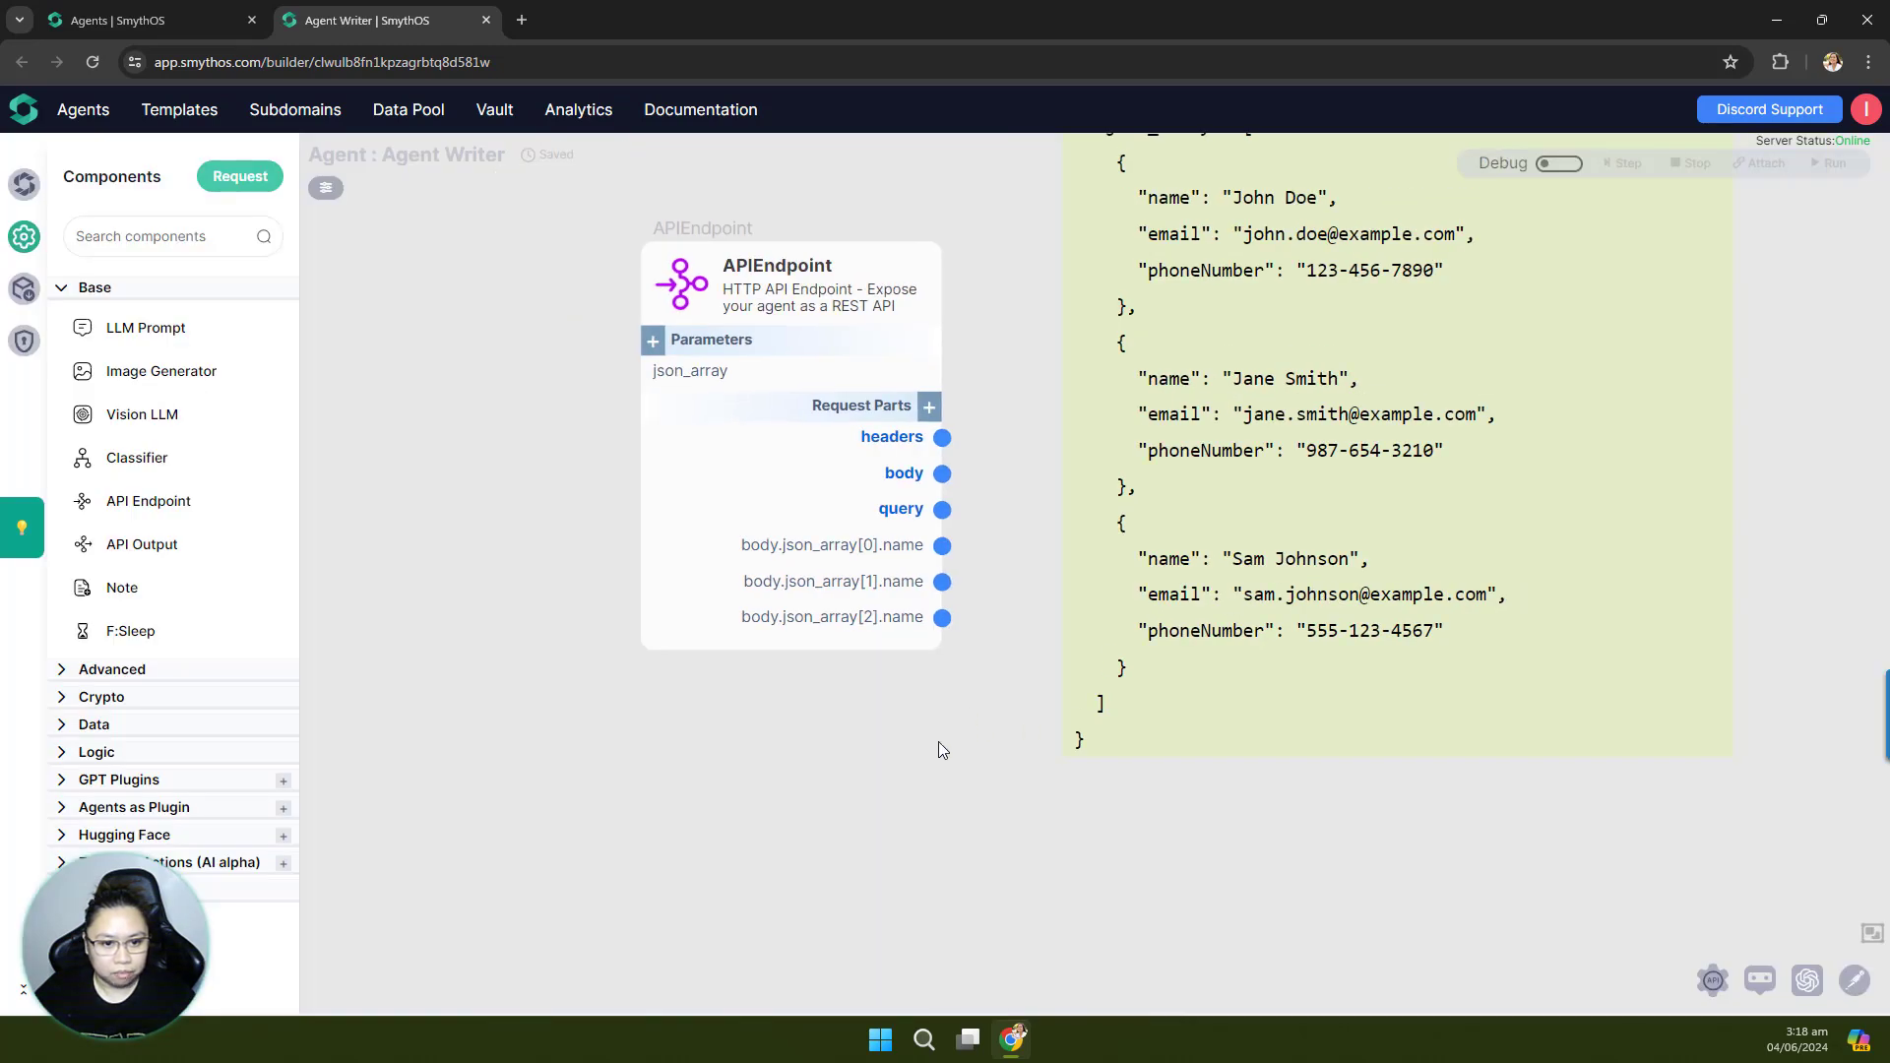
drag(937, 742, 1106, 855)
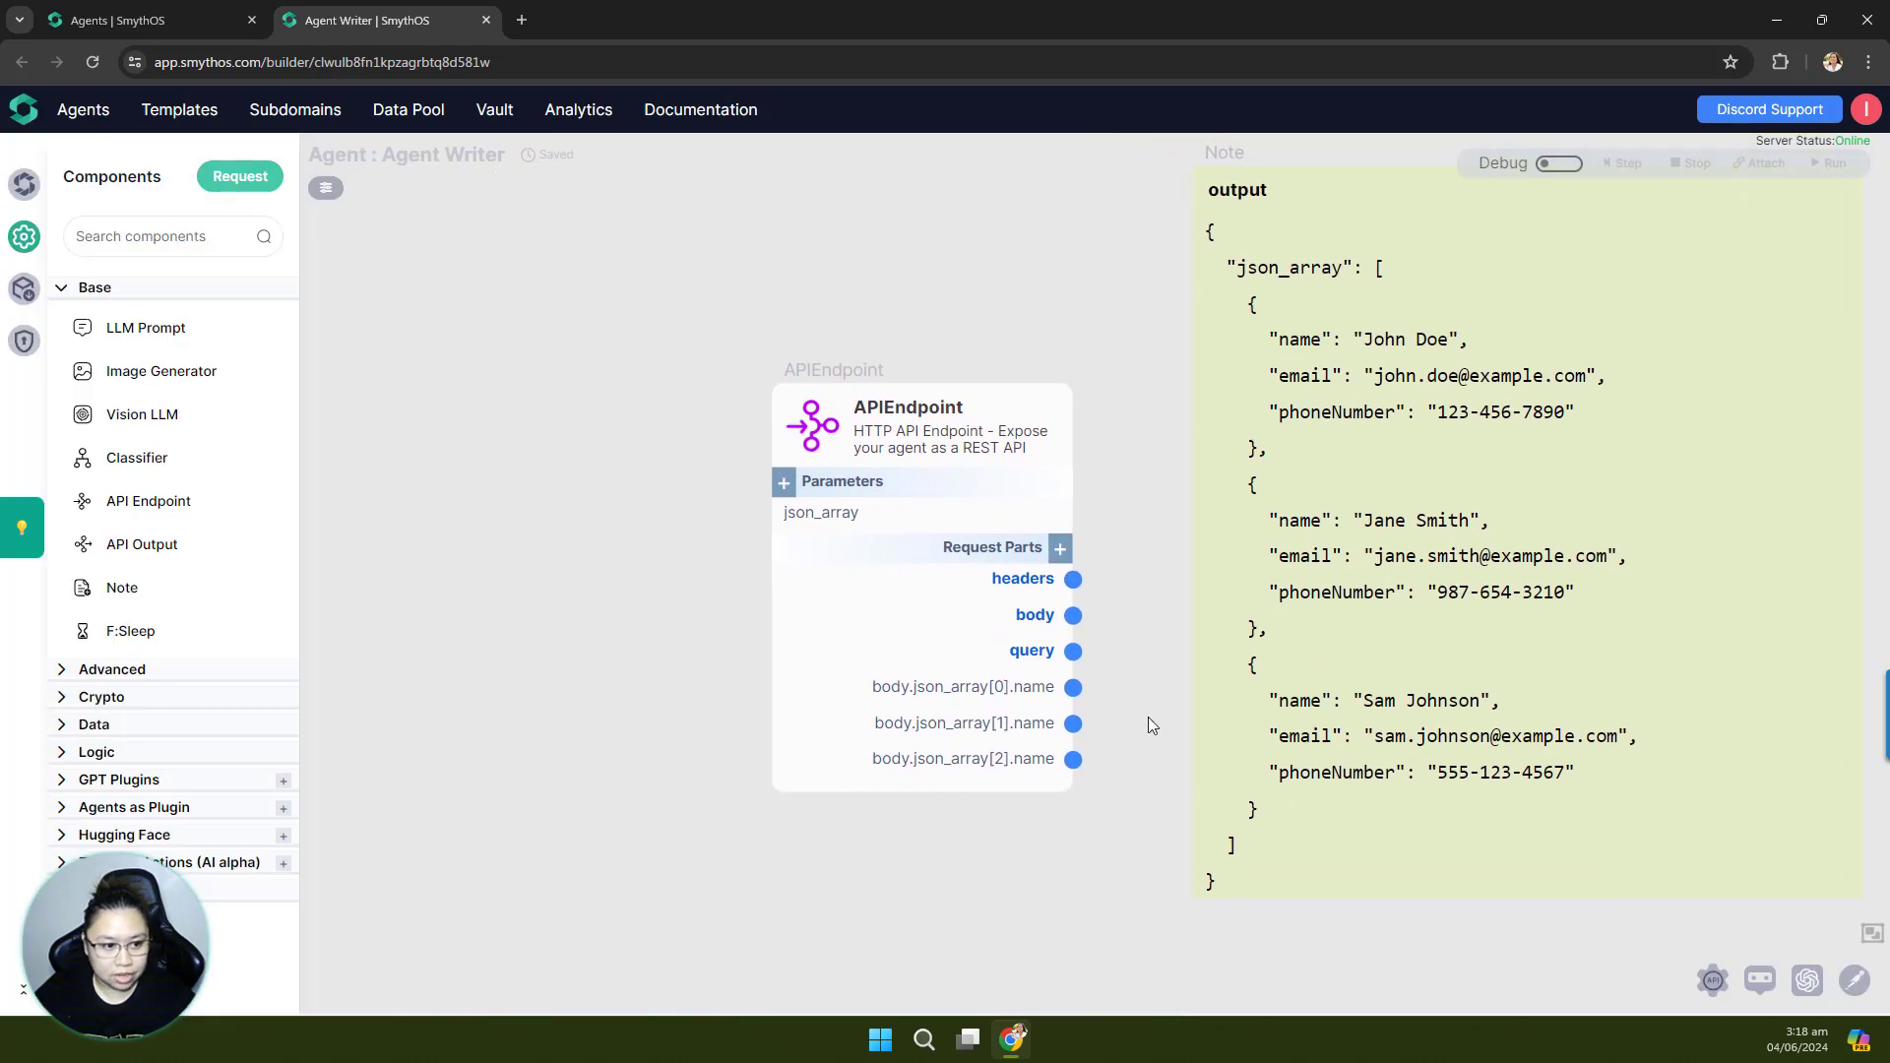
click(1057, 550)
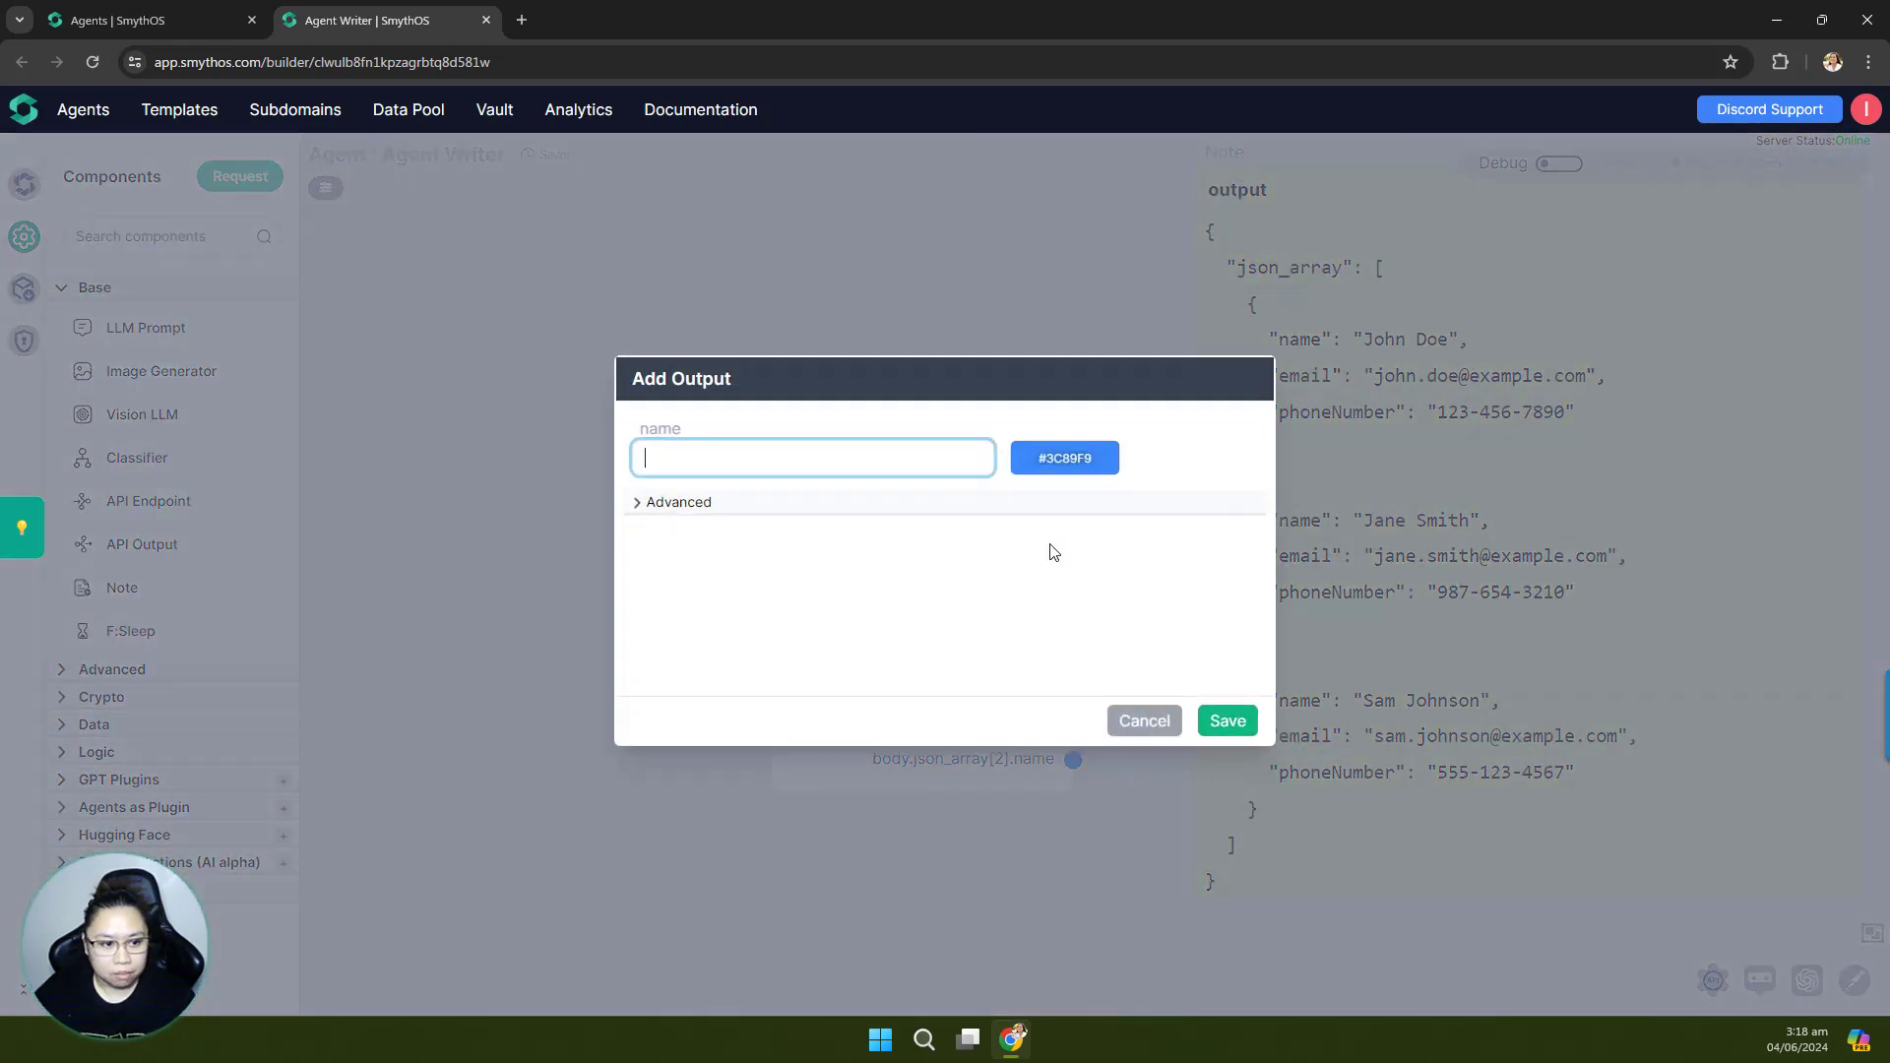
click(709, 467)
text(body.json_array[0].name)
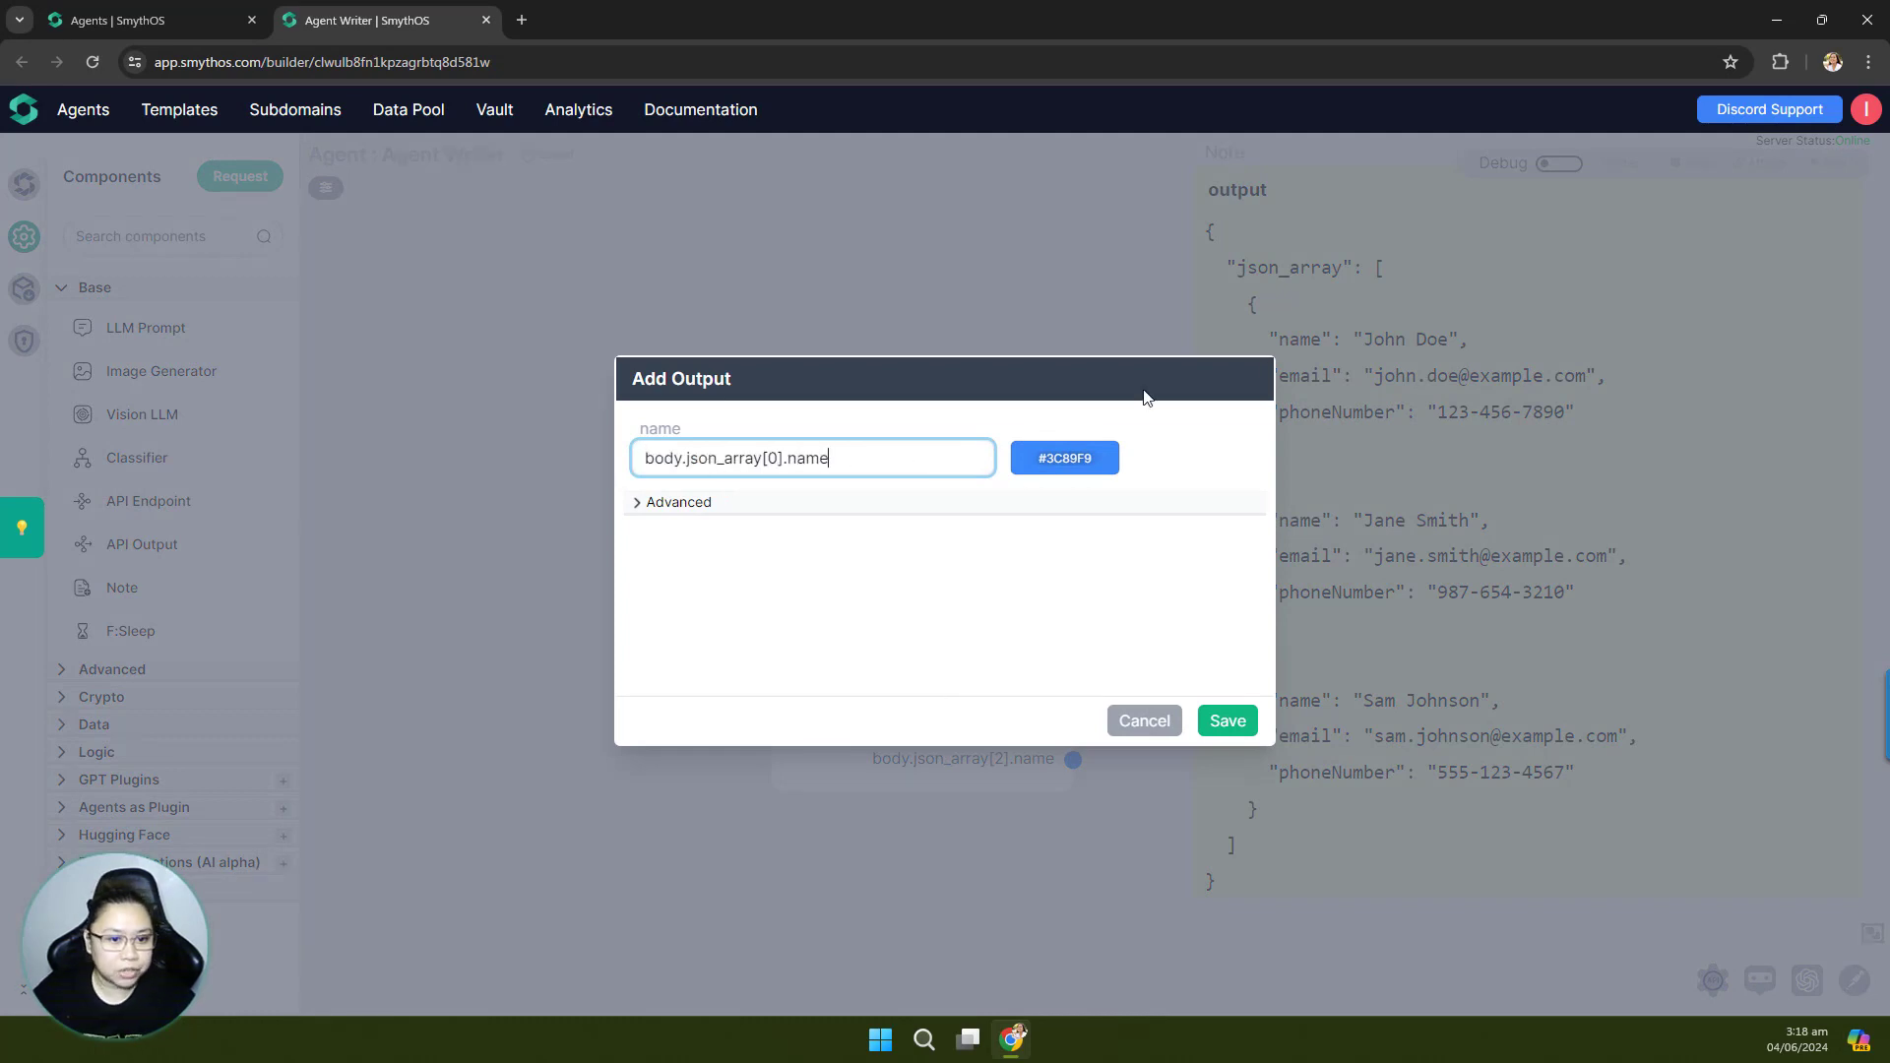
double_click(791, 459)
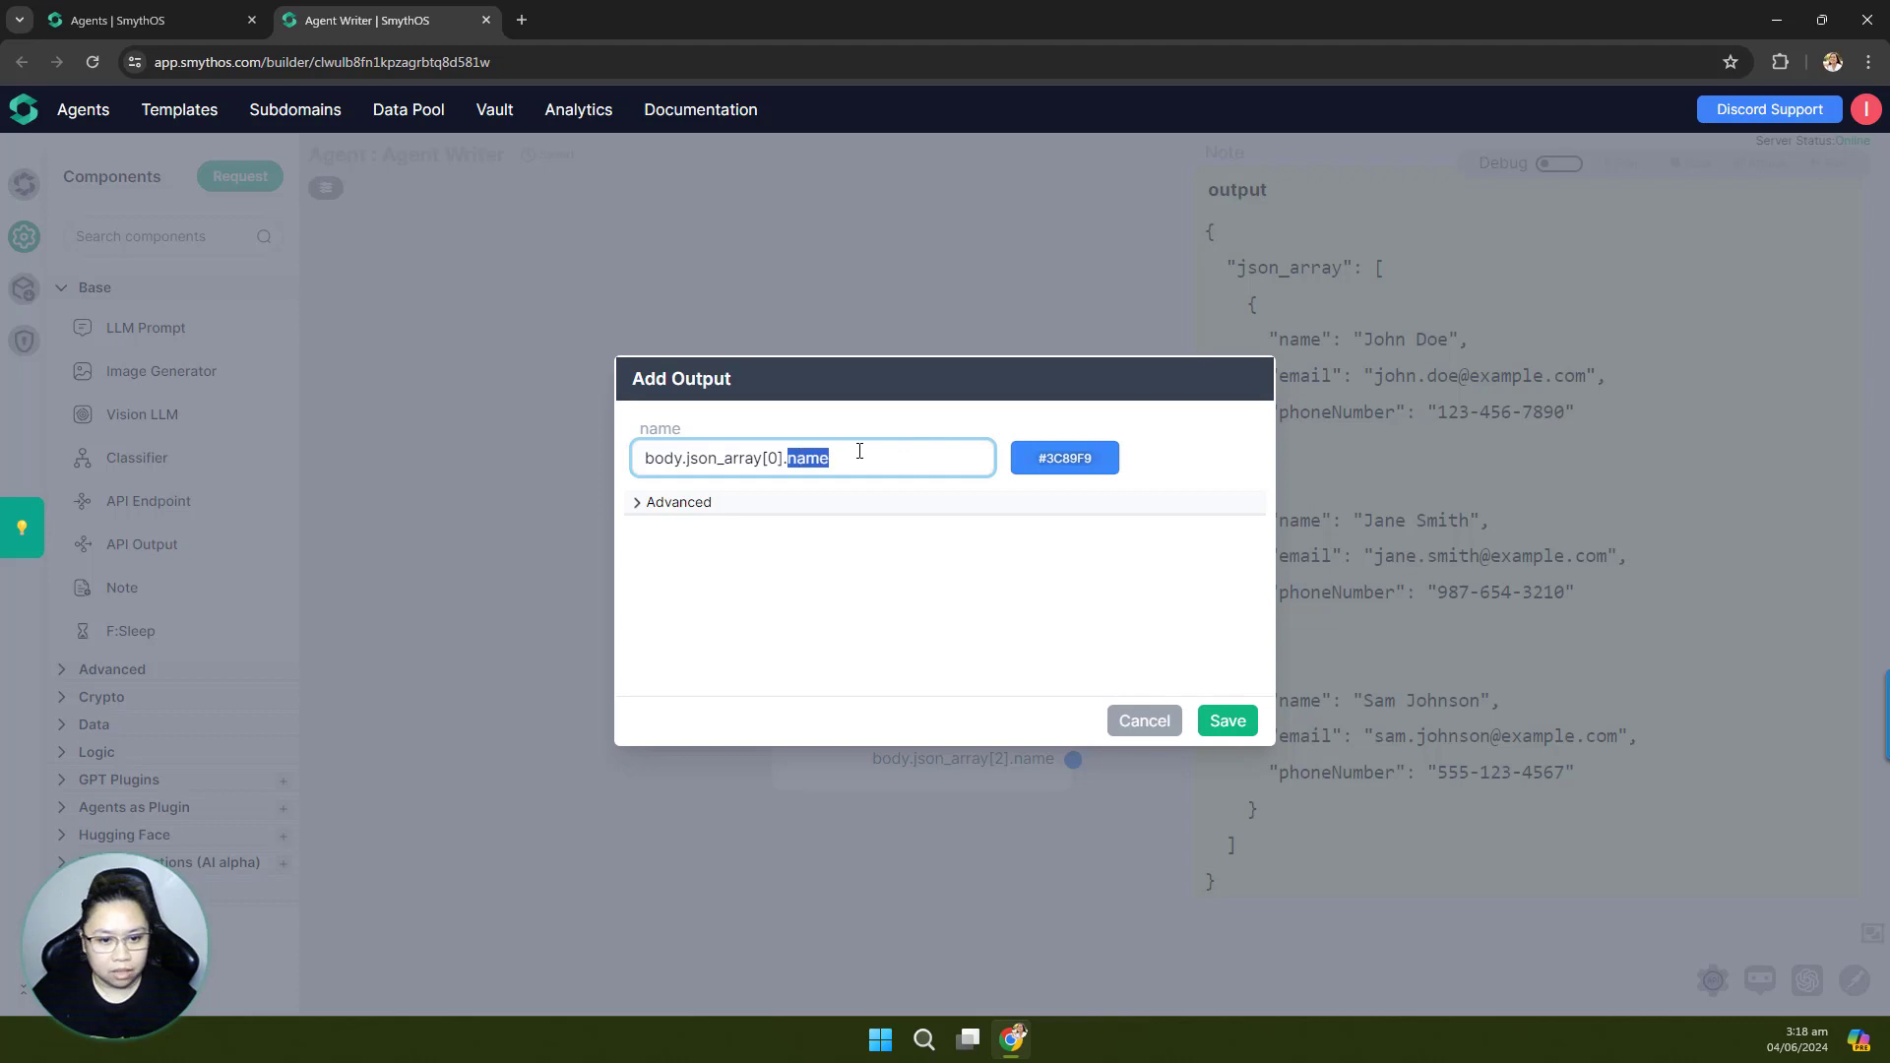
text(email)
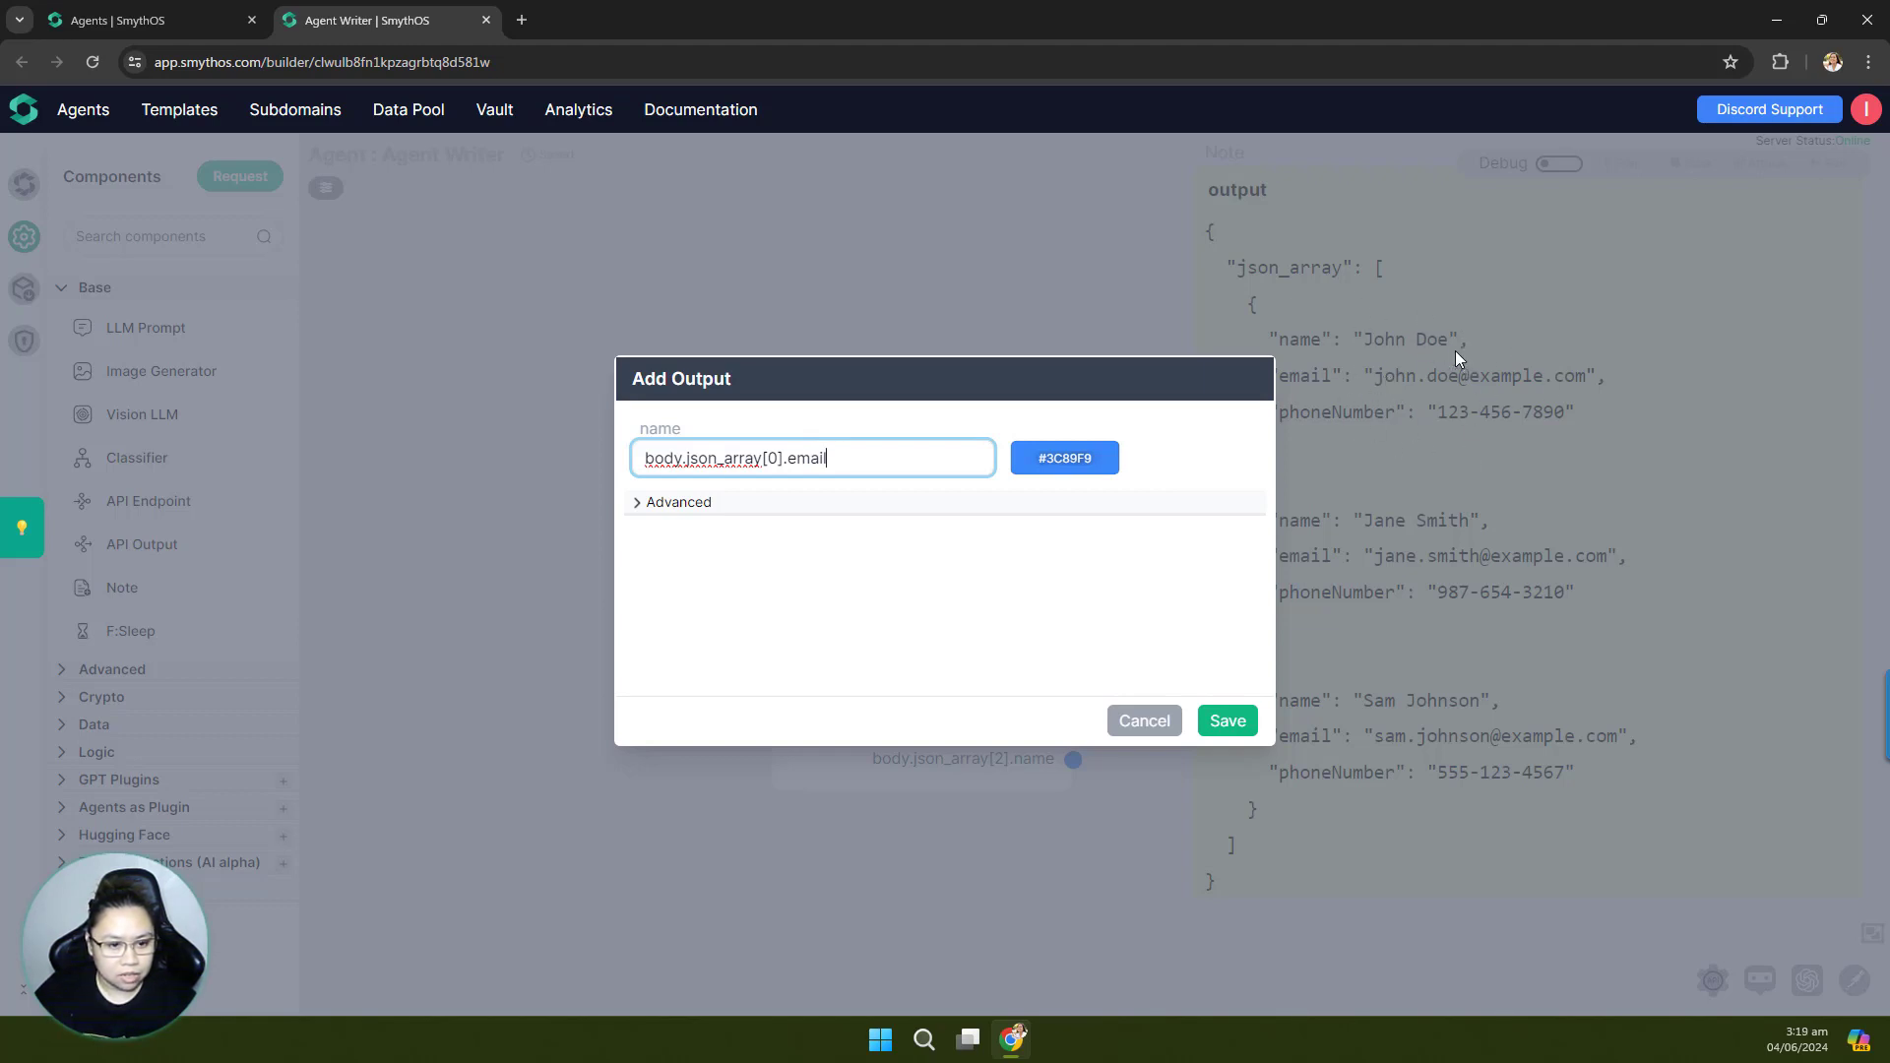
click(1230, 722)
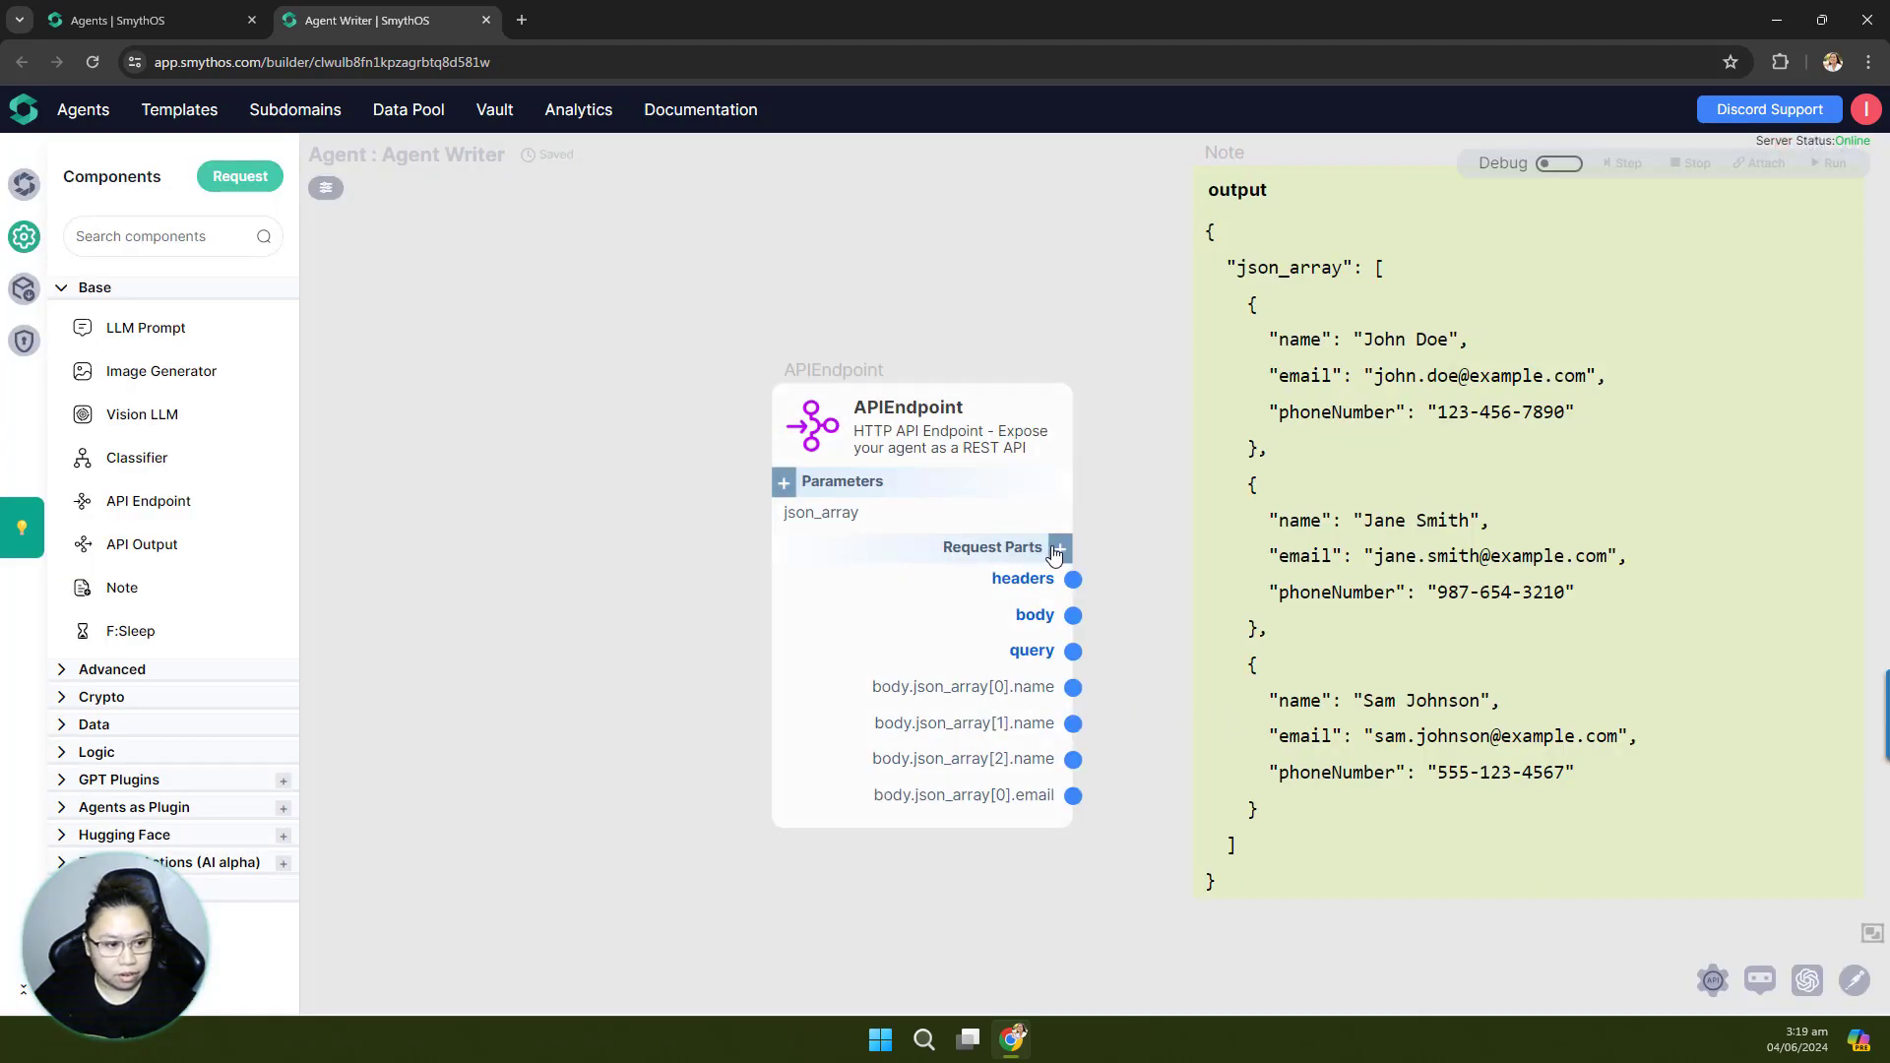
click(1058, 551)
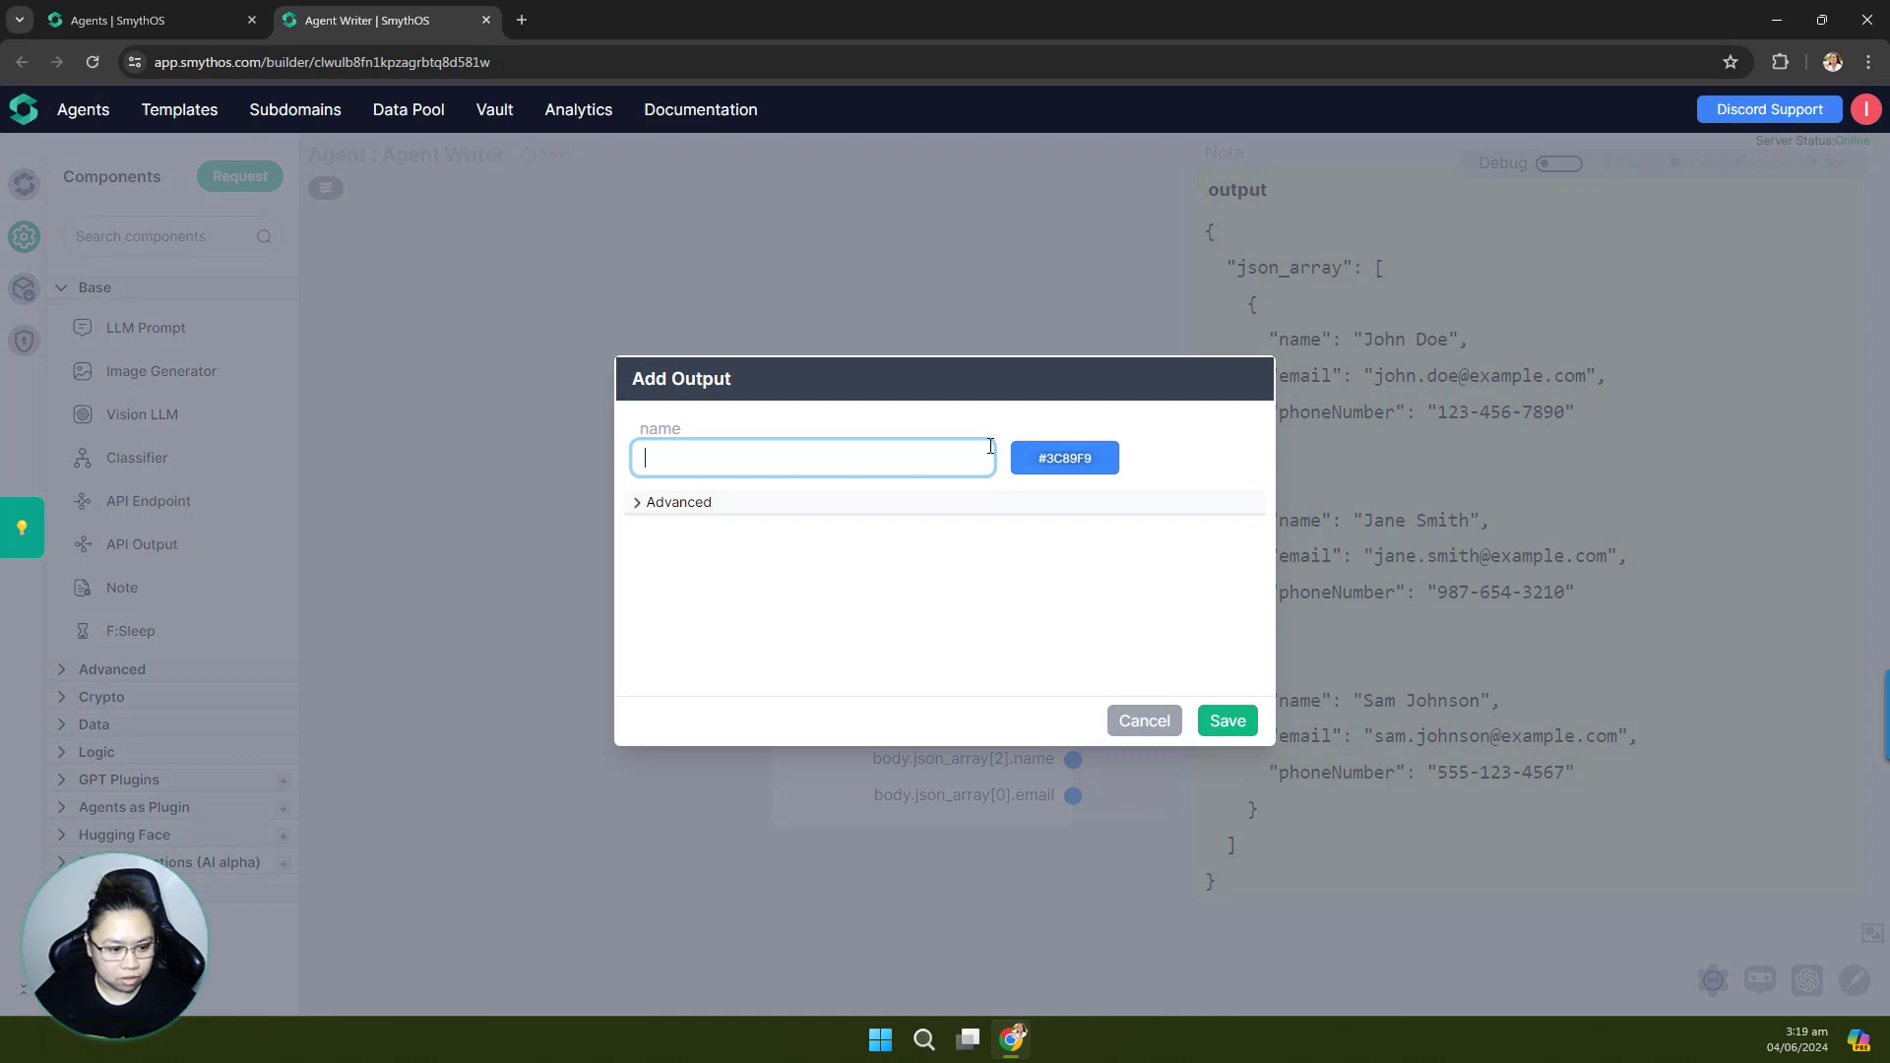
click(842, 461)
text(body.json_array[0].name)
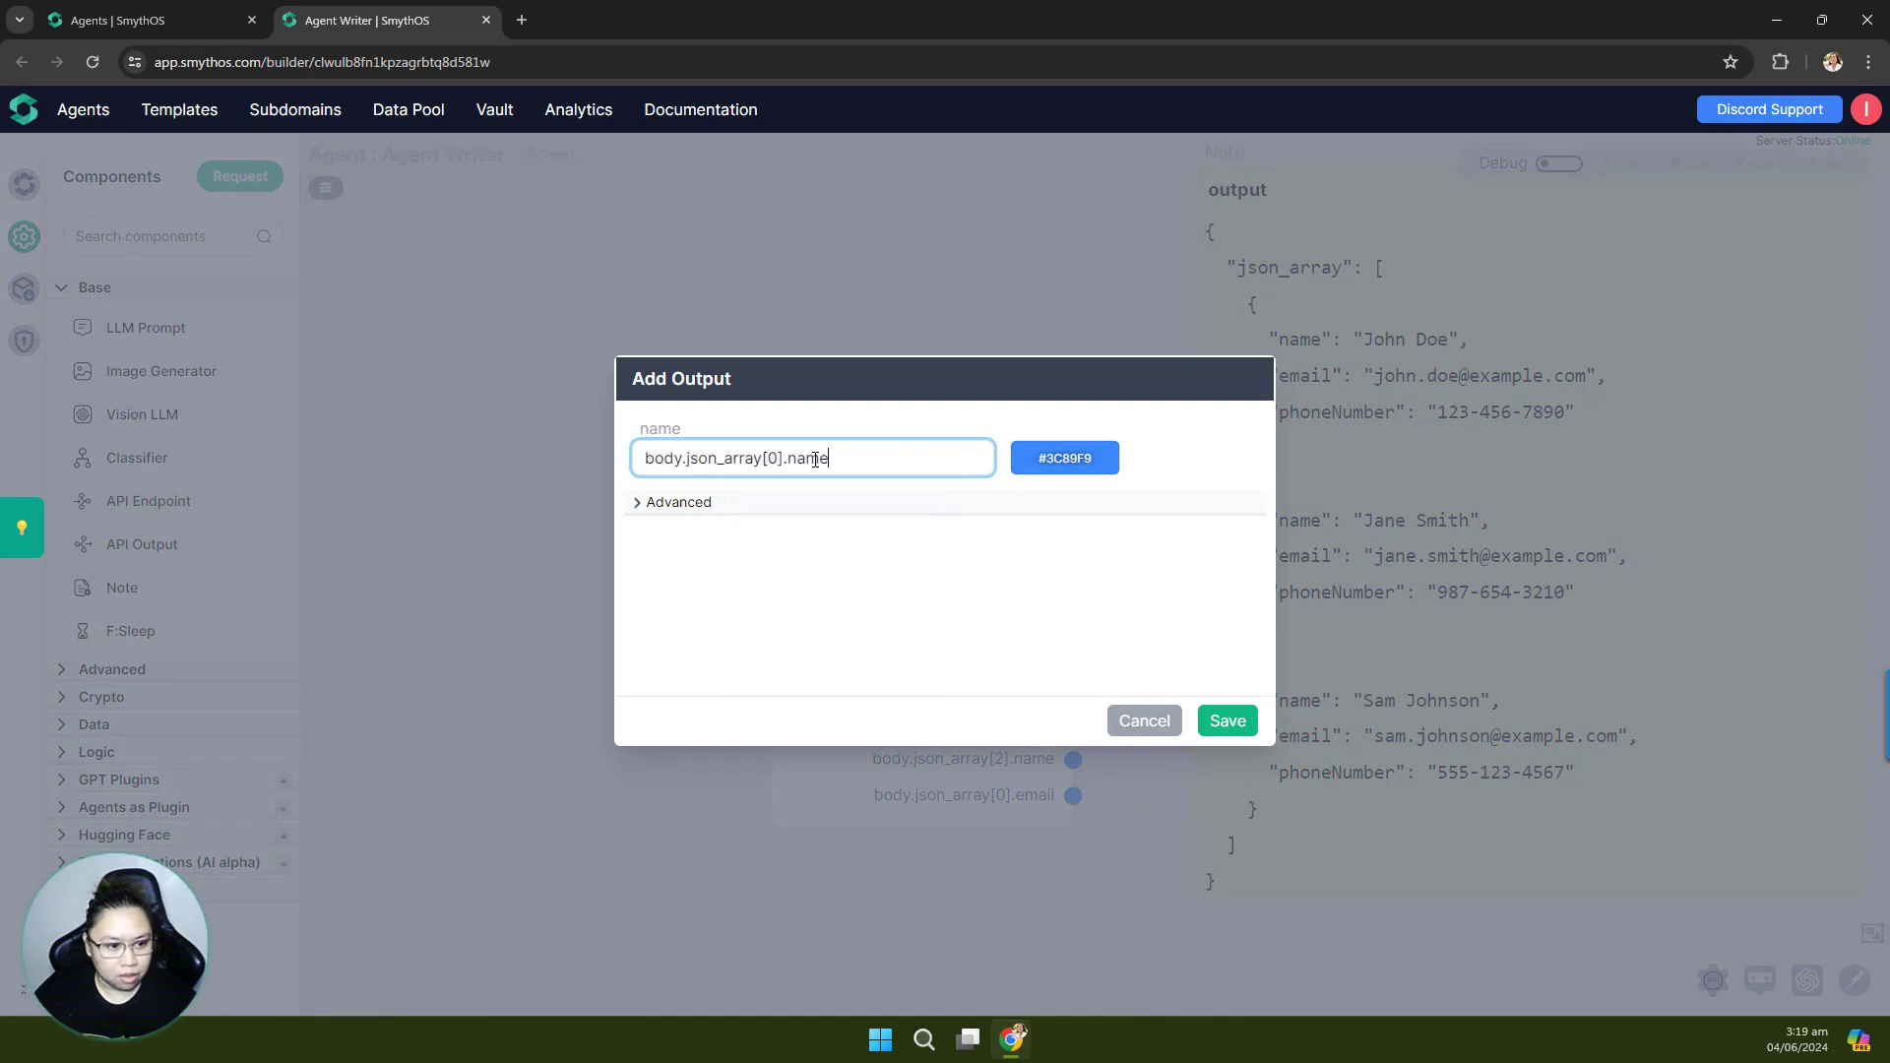
click(1122, 723)
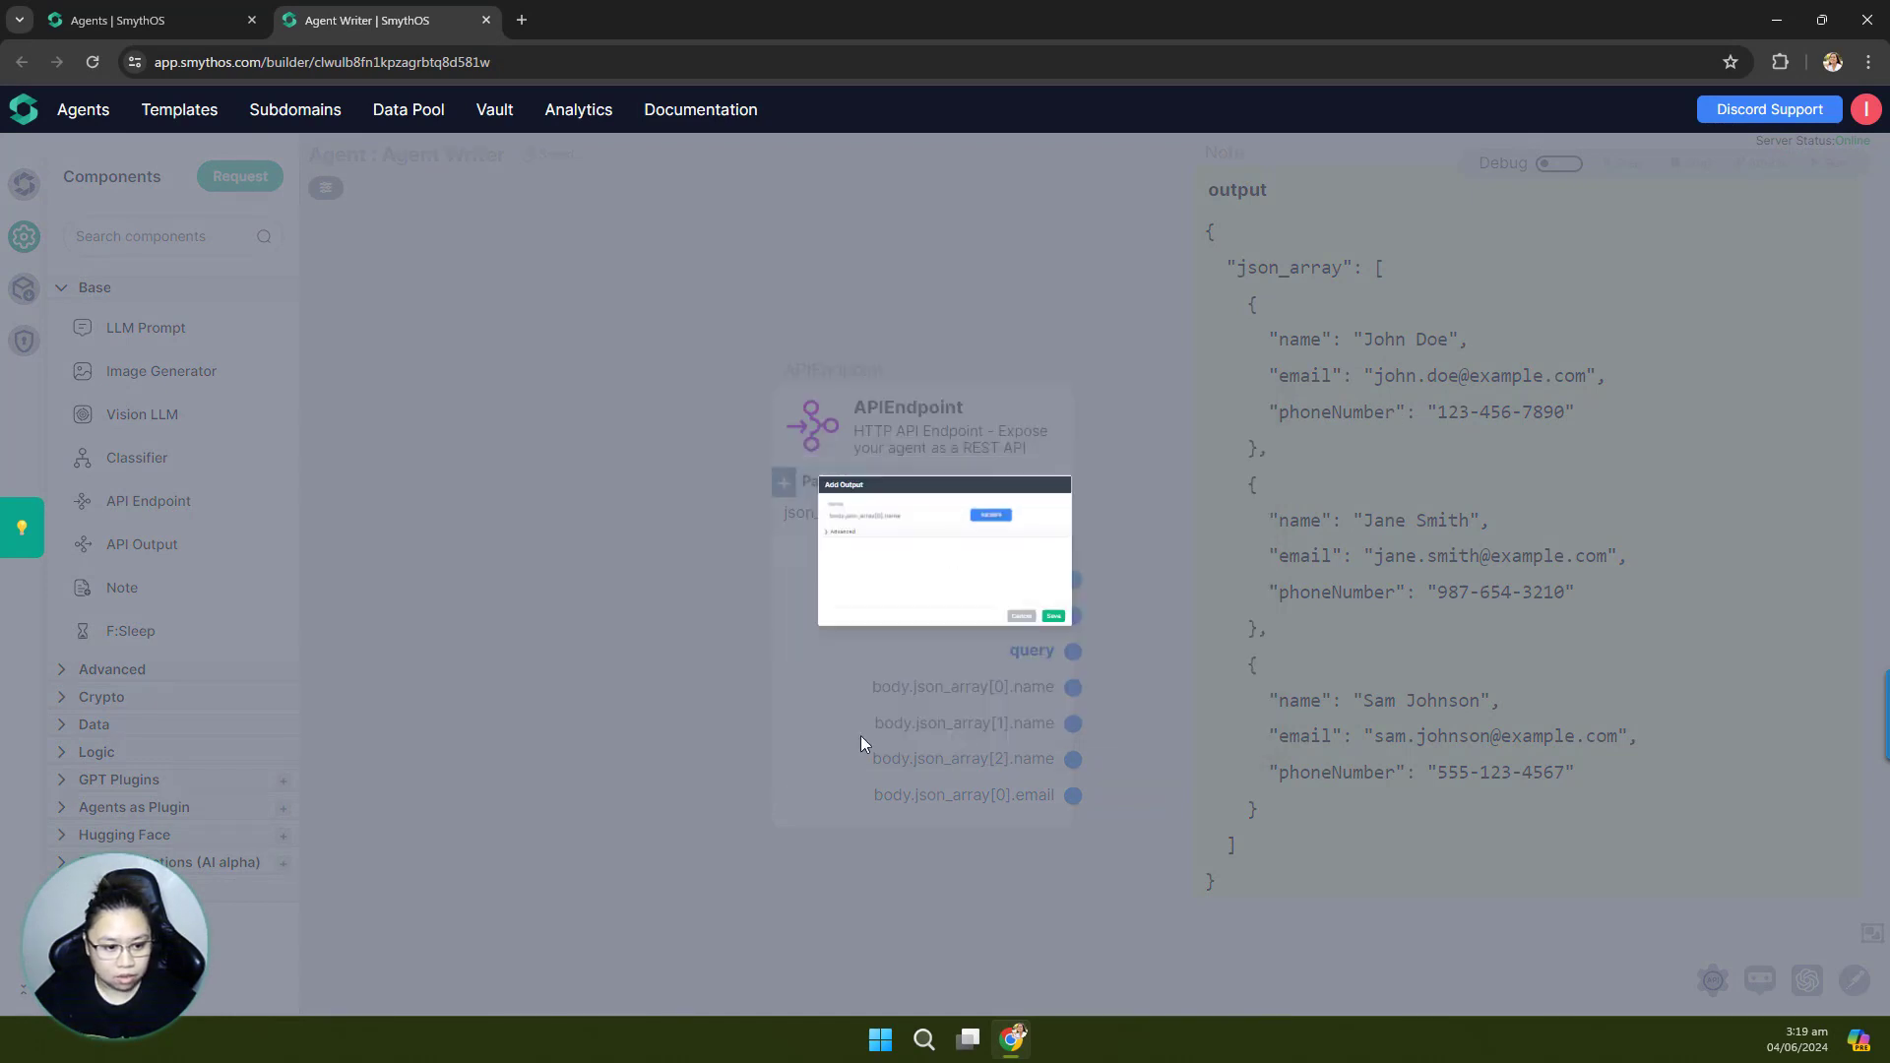
Step: Open the body.json_array[0].email output for editing and copy its full name
click(815, 796)
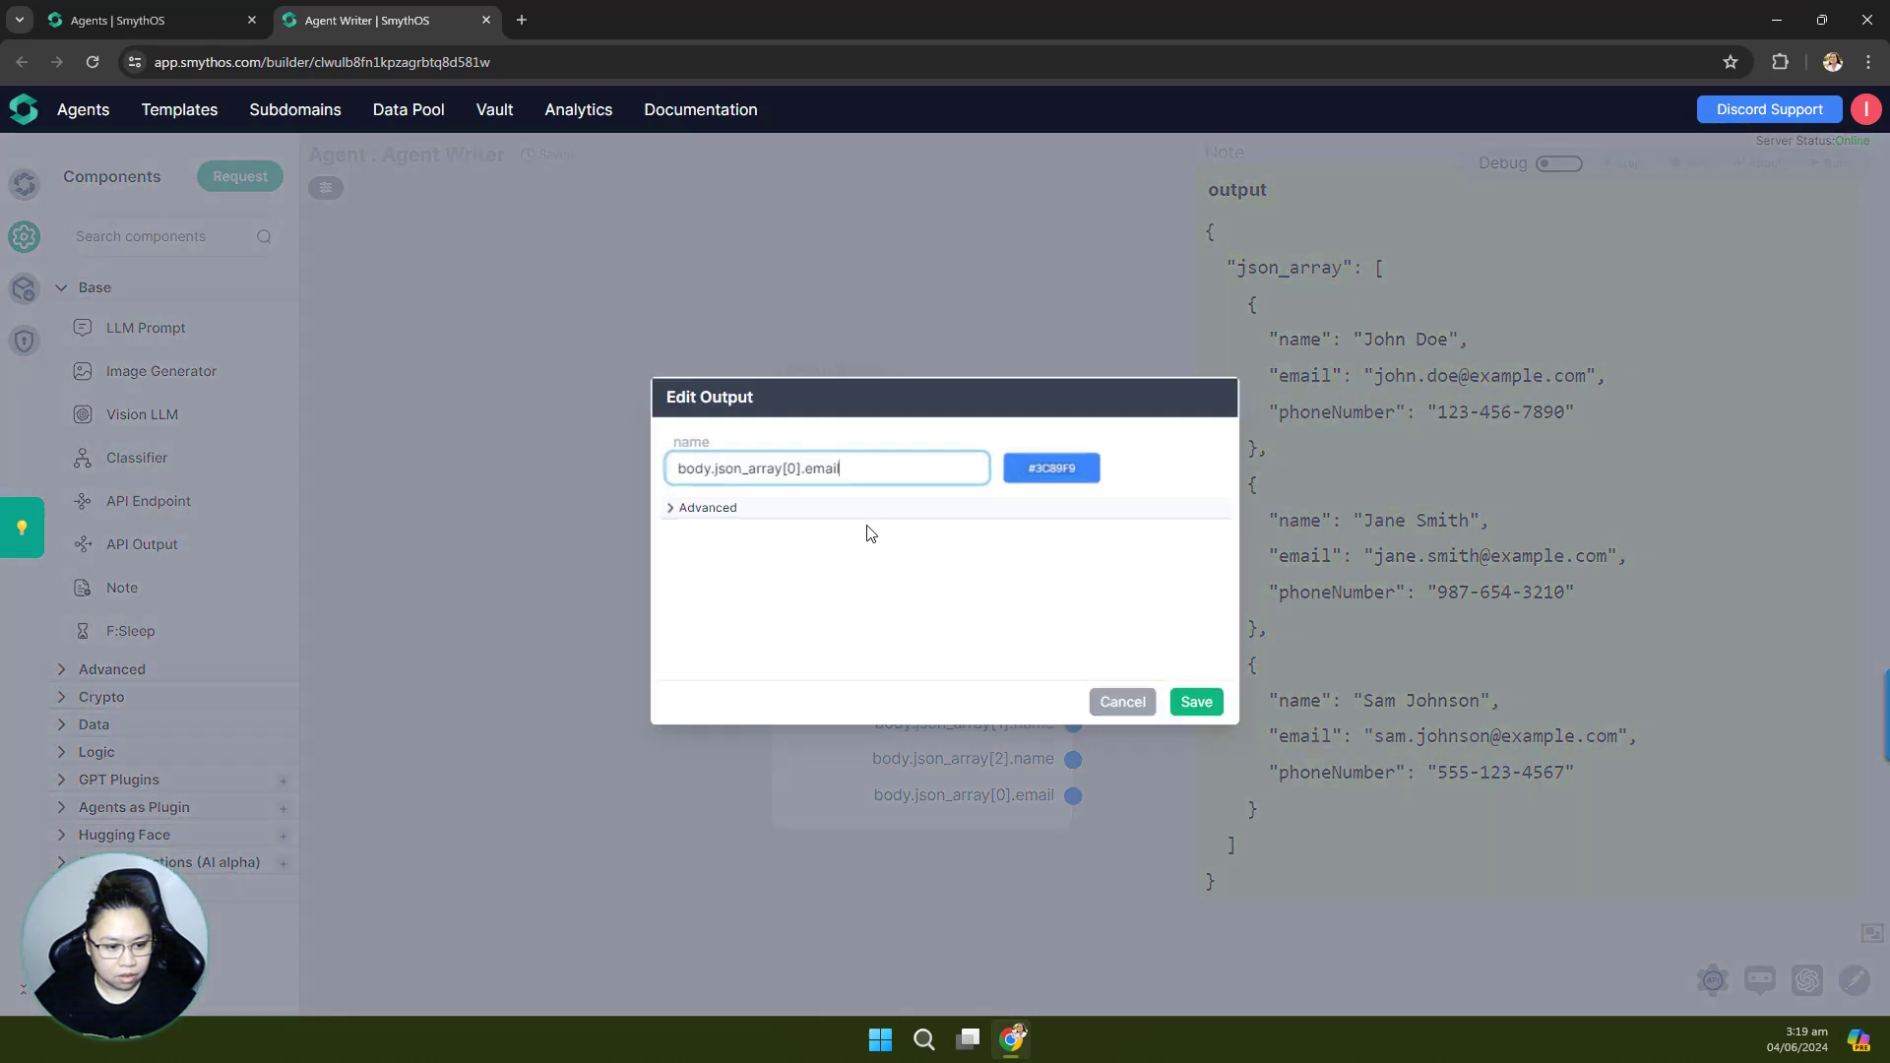
triple_click(773, 458)
key(ctrl+c)
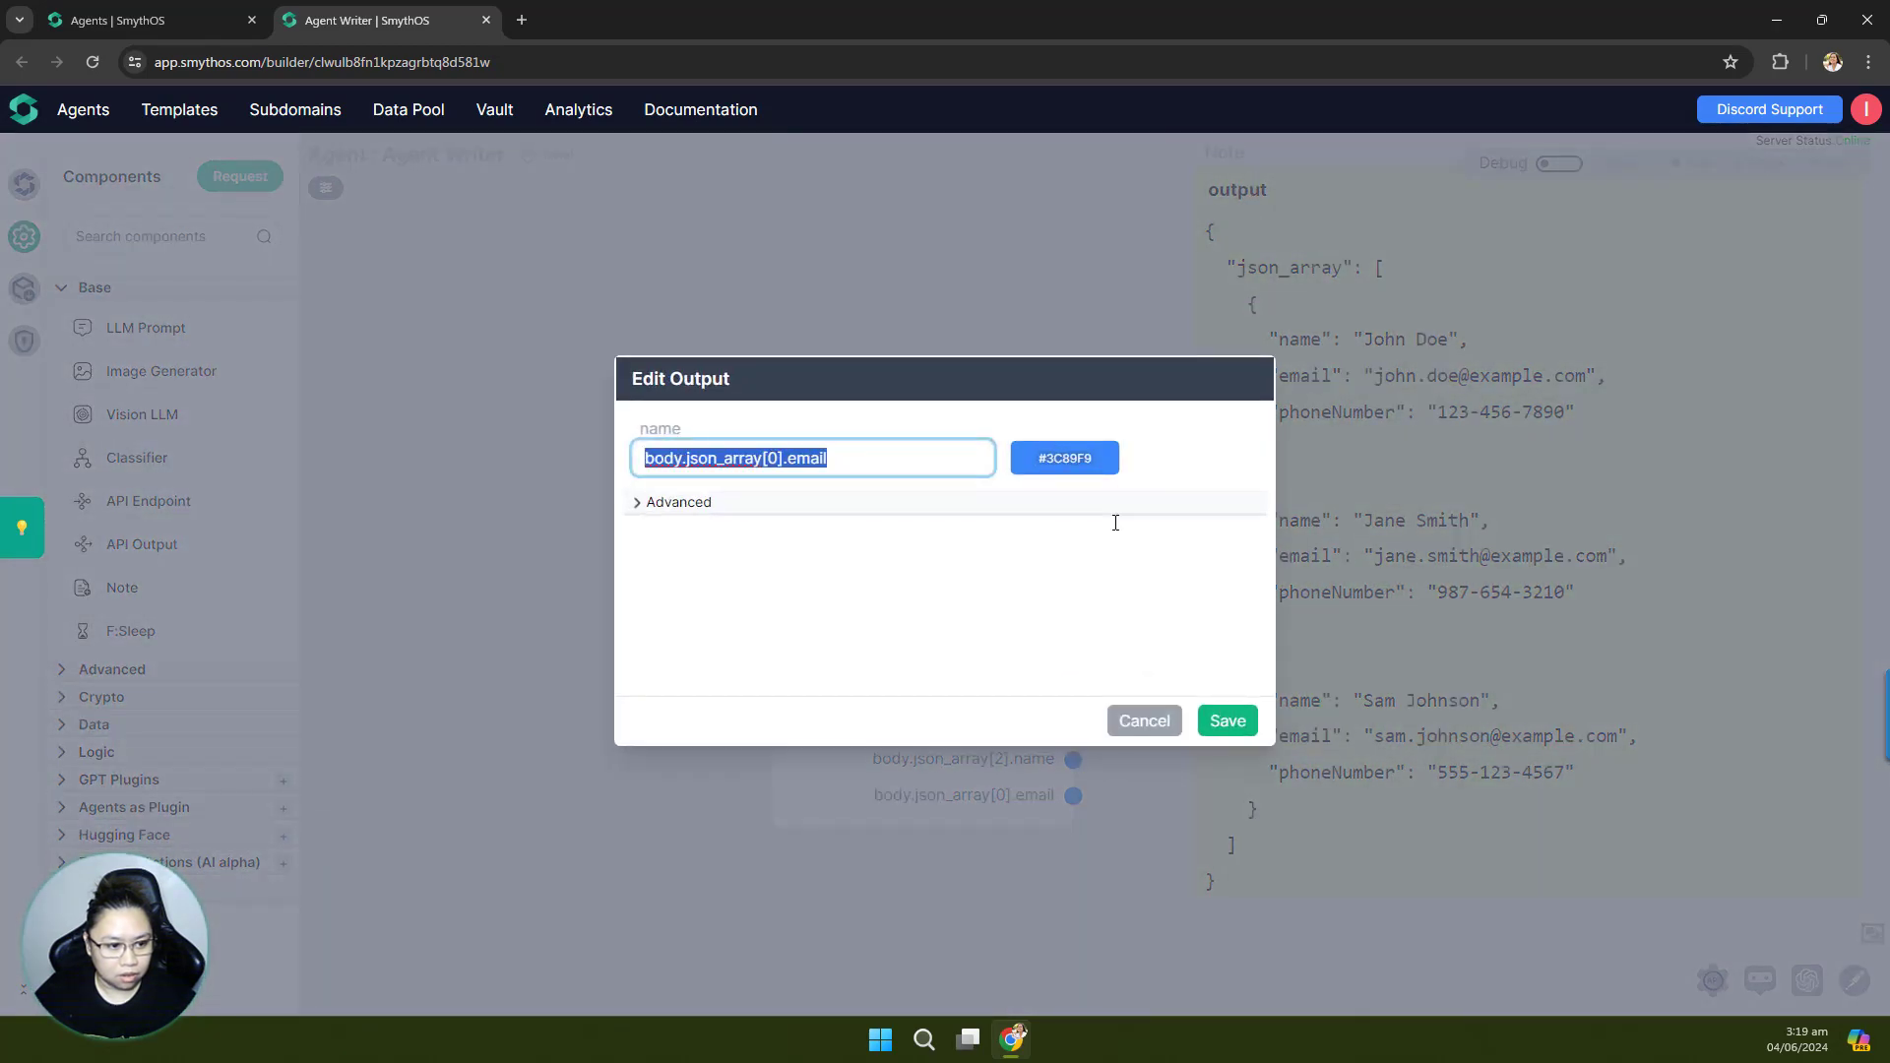
click(1228, 721)
click(815, 795)
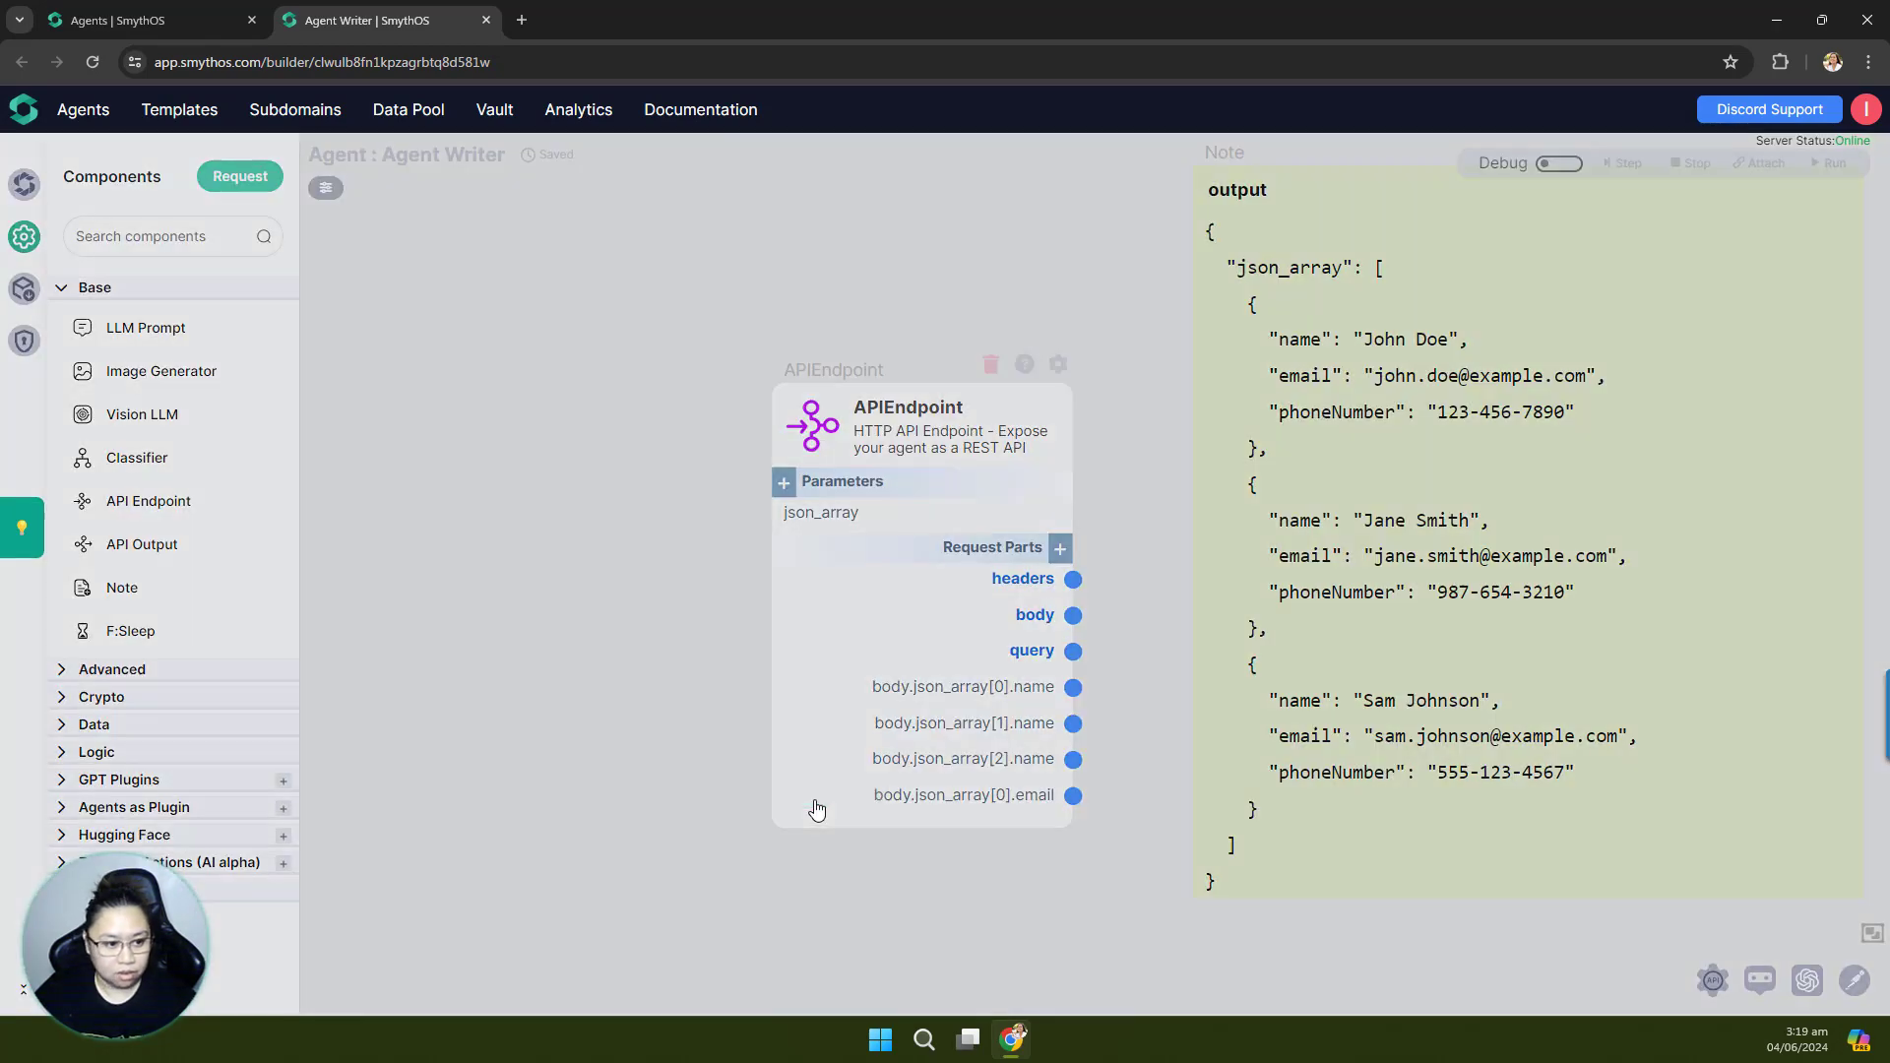
drag(860, 459, 644, 459)
key(ctrl+v)
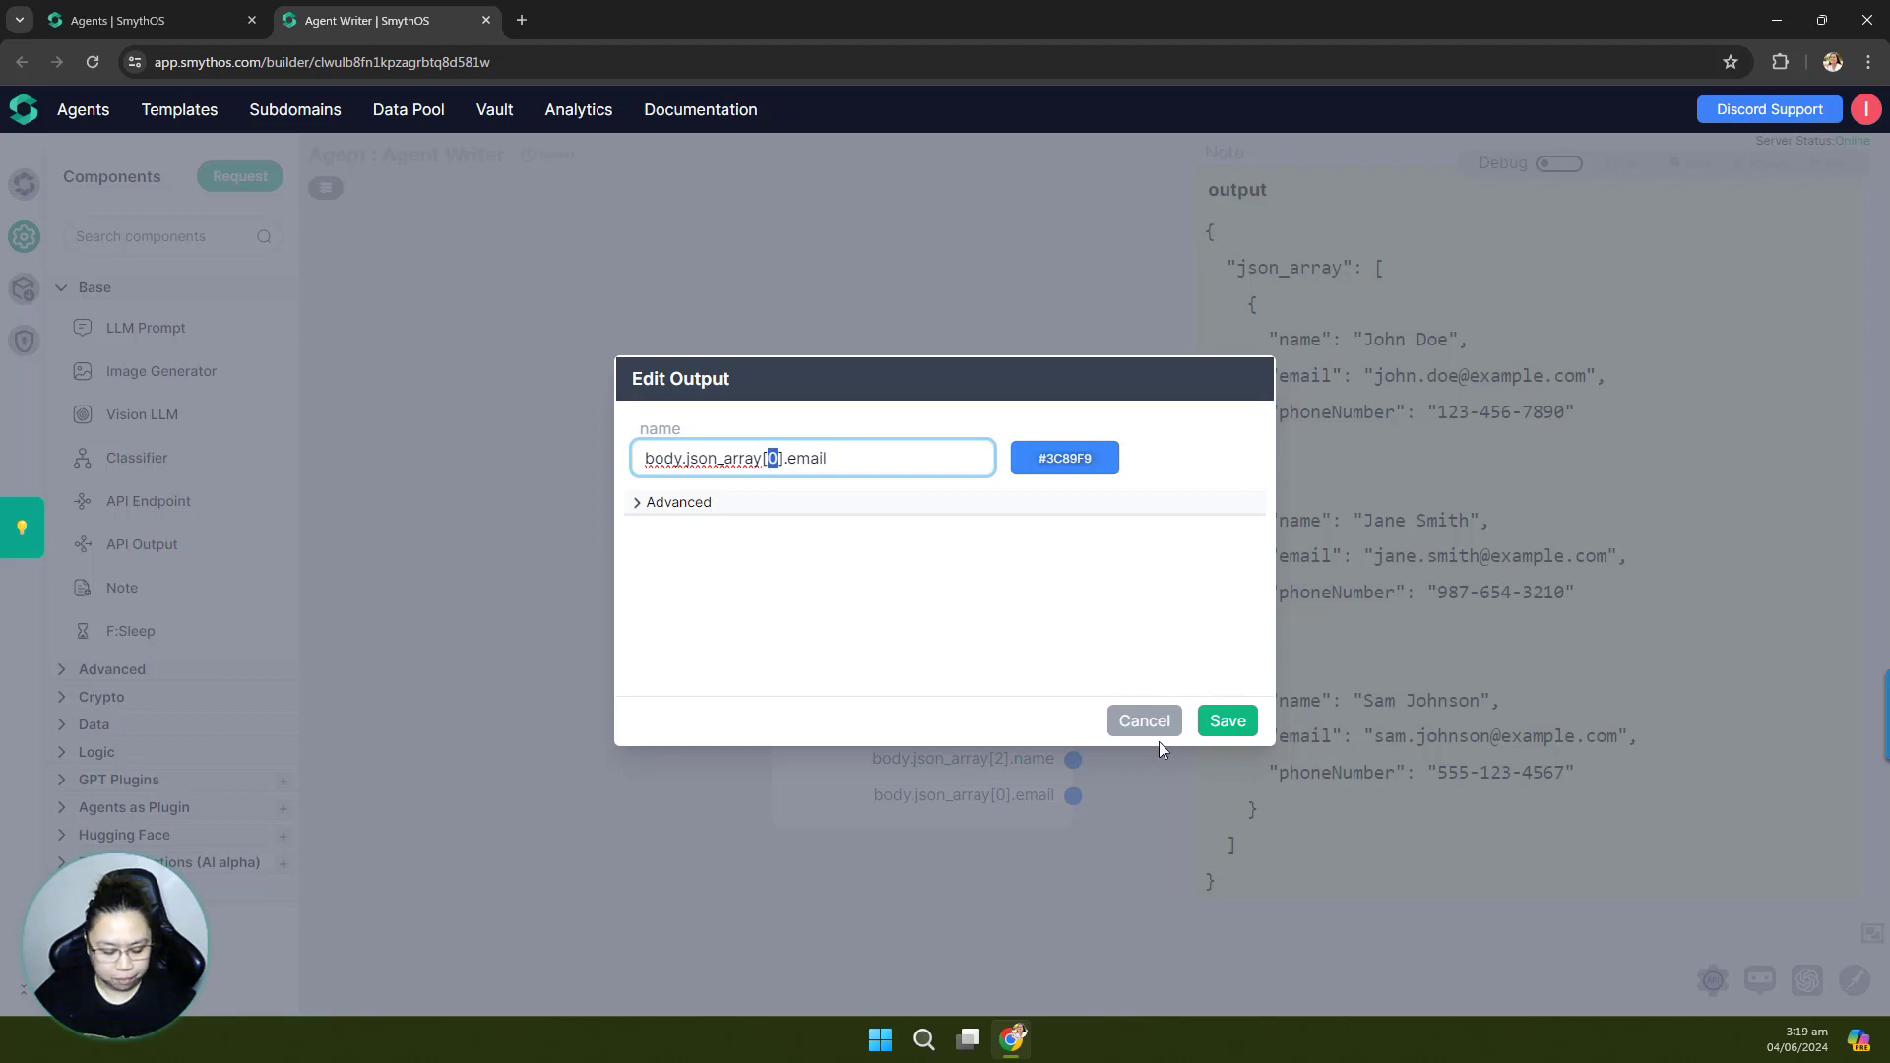
click(1132, 721)
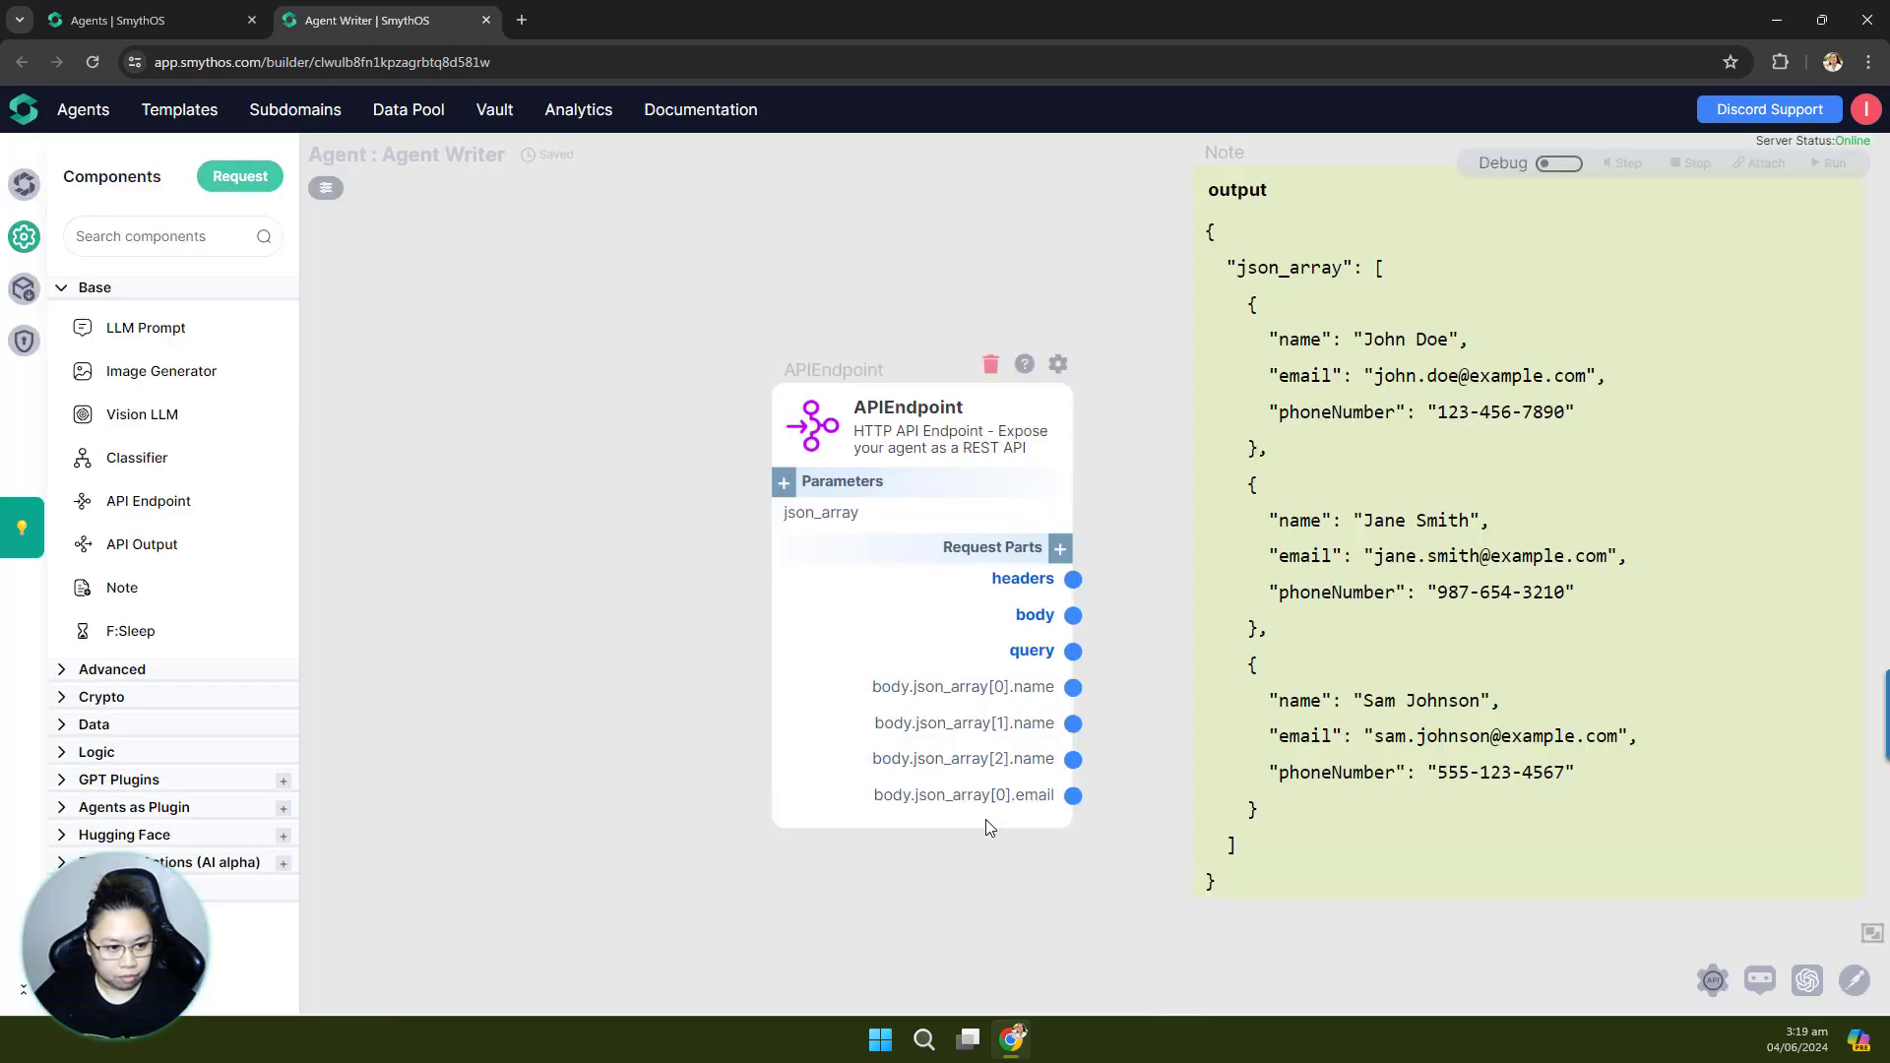
Step: Add an APIEndpoint output named body.json_array[1].email, using the copied email output name with index 1
click(1059, 547)
click(731, 469)
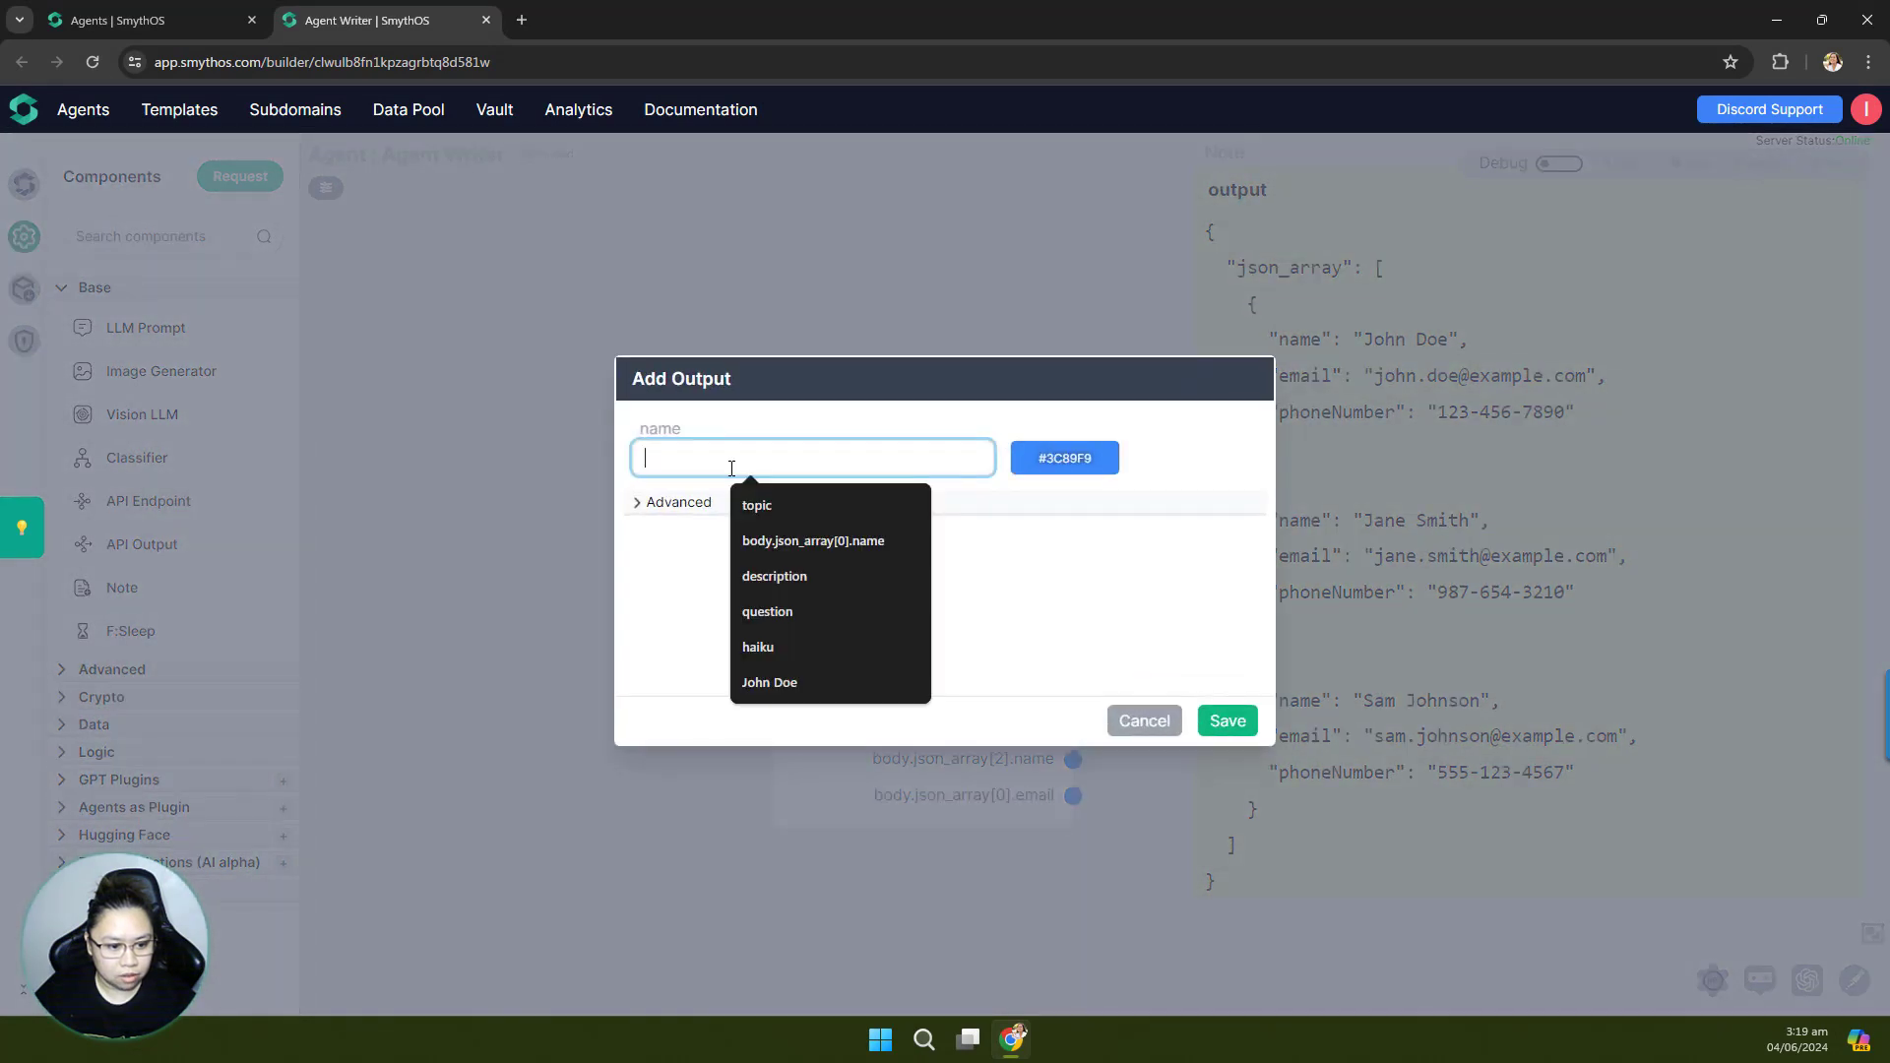
key(ctrl+v)
double_click(771, 458)
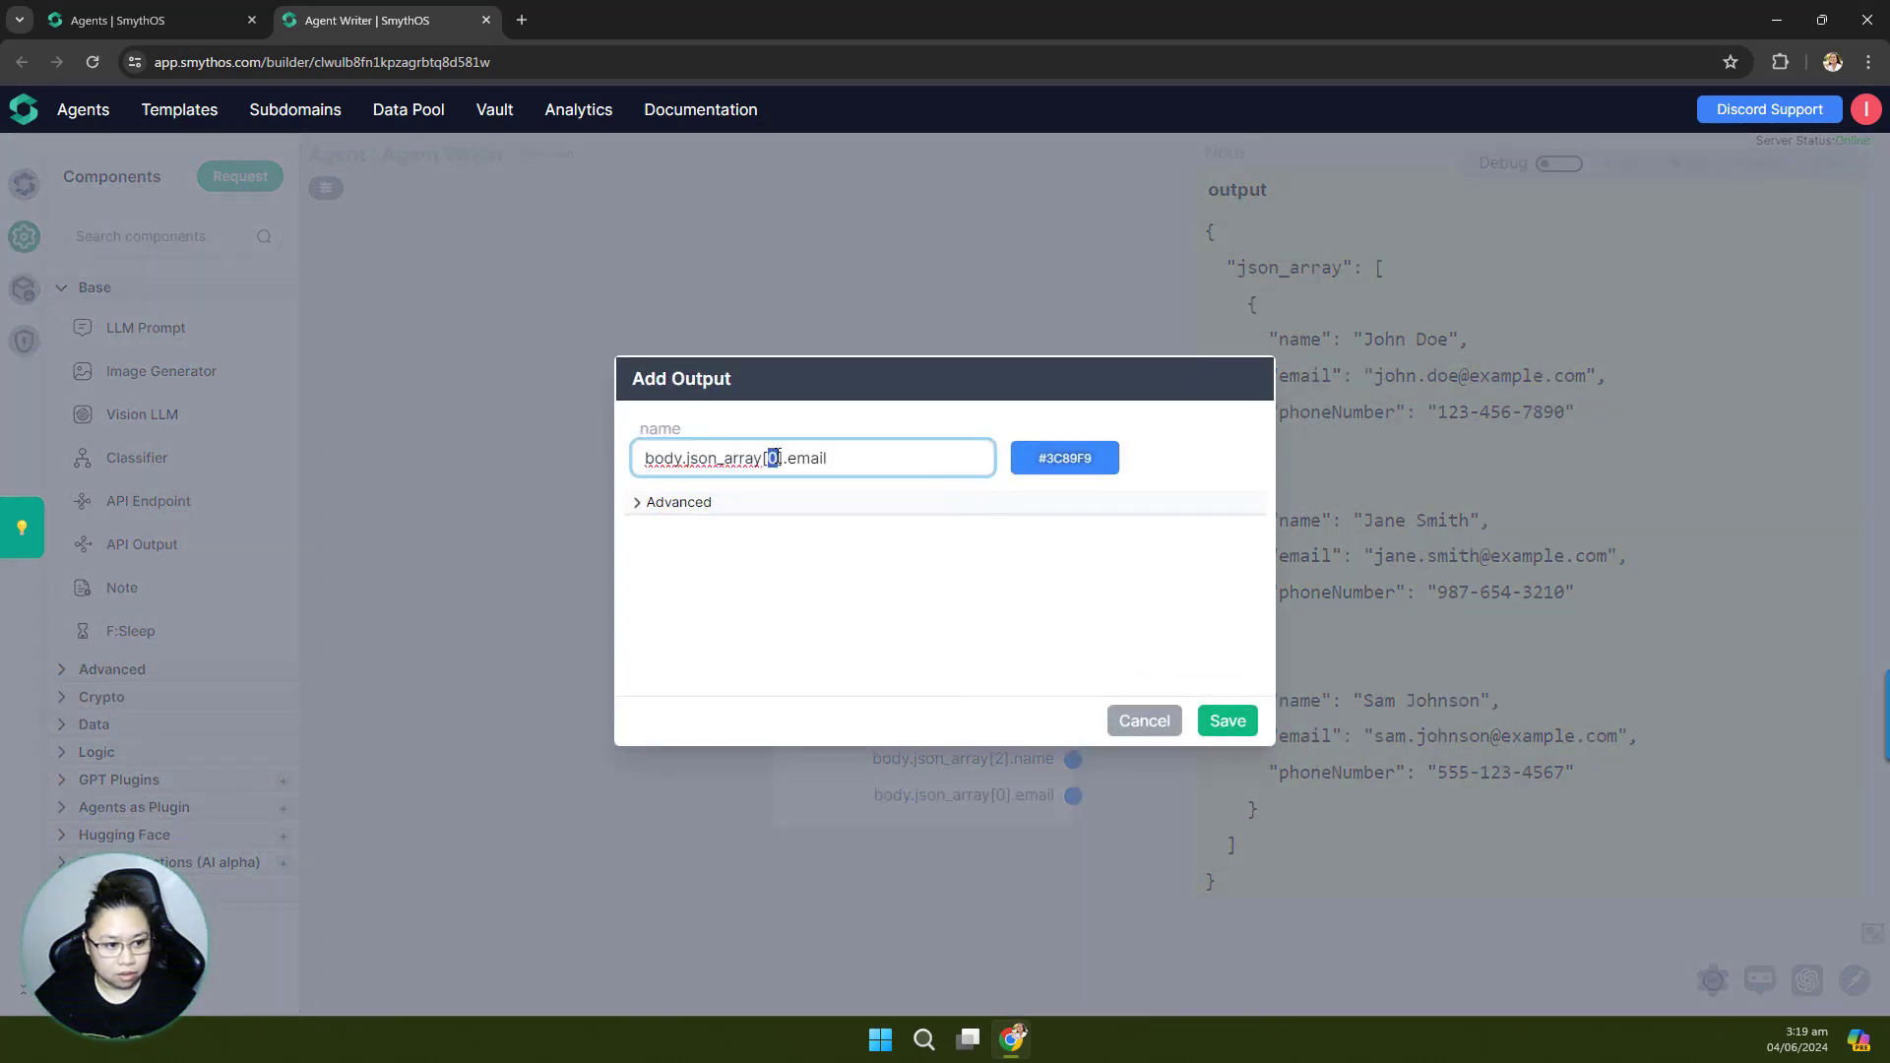
text(1)
click(1245, 722)
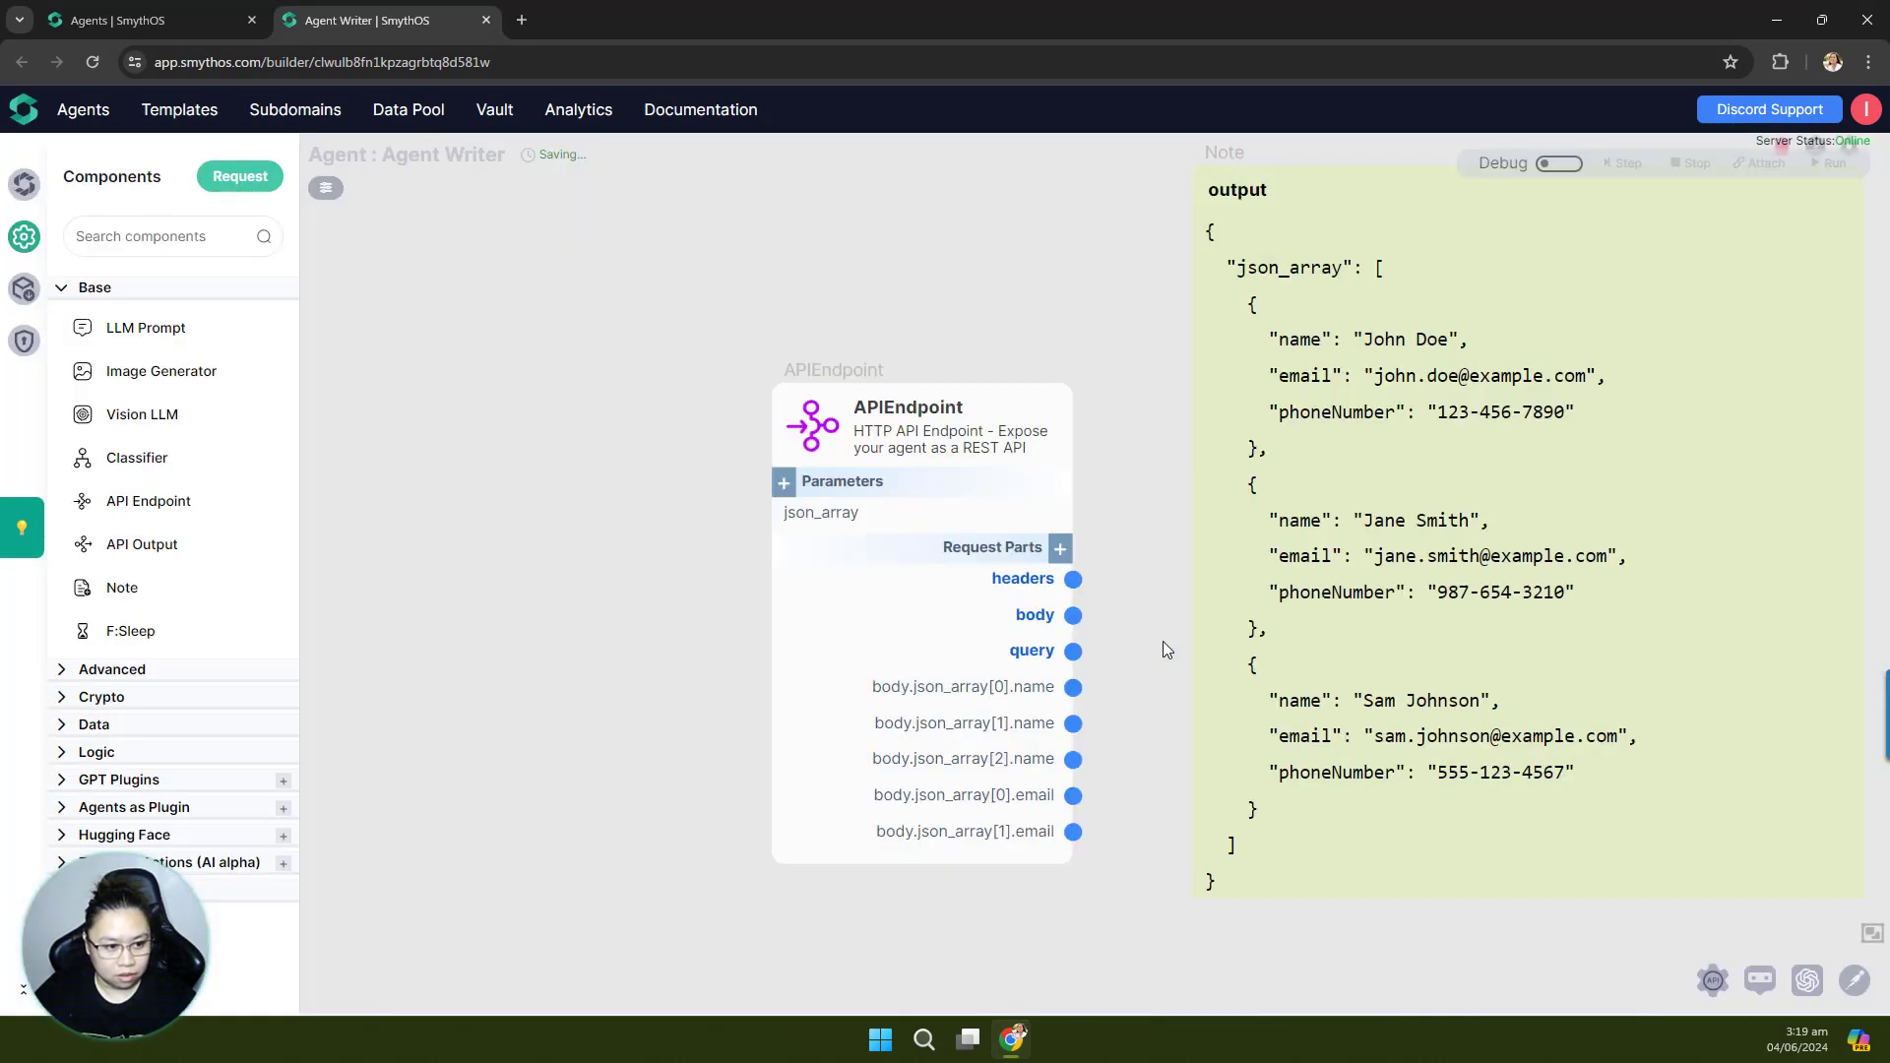
Step: Add an APIEndpoint output named body.json_array[2].email, using the copied email output name with index 2
click(1062, 549)
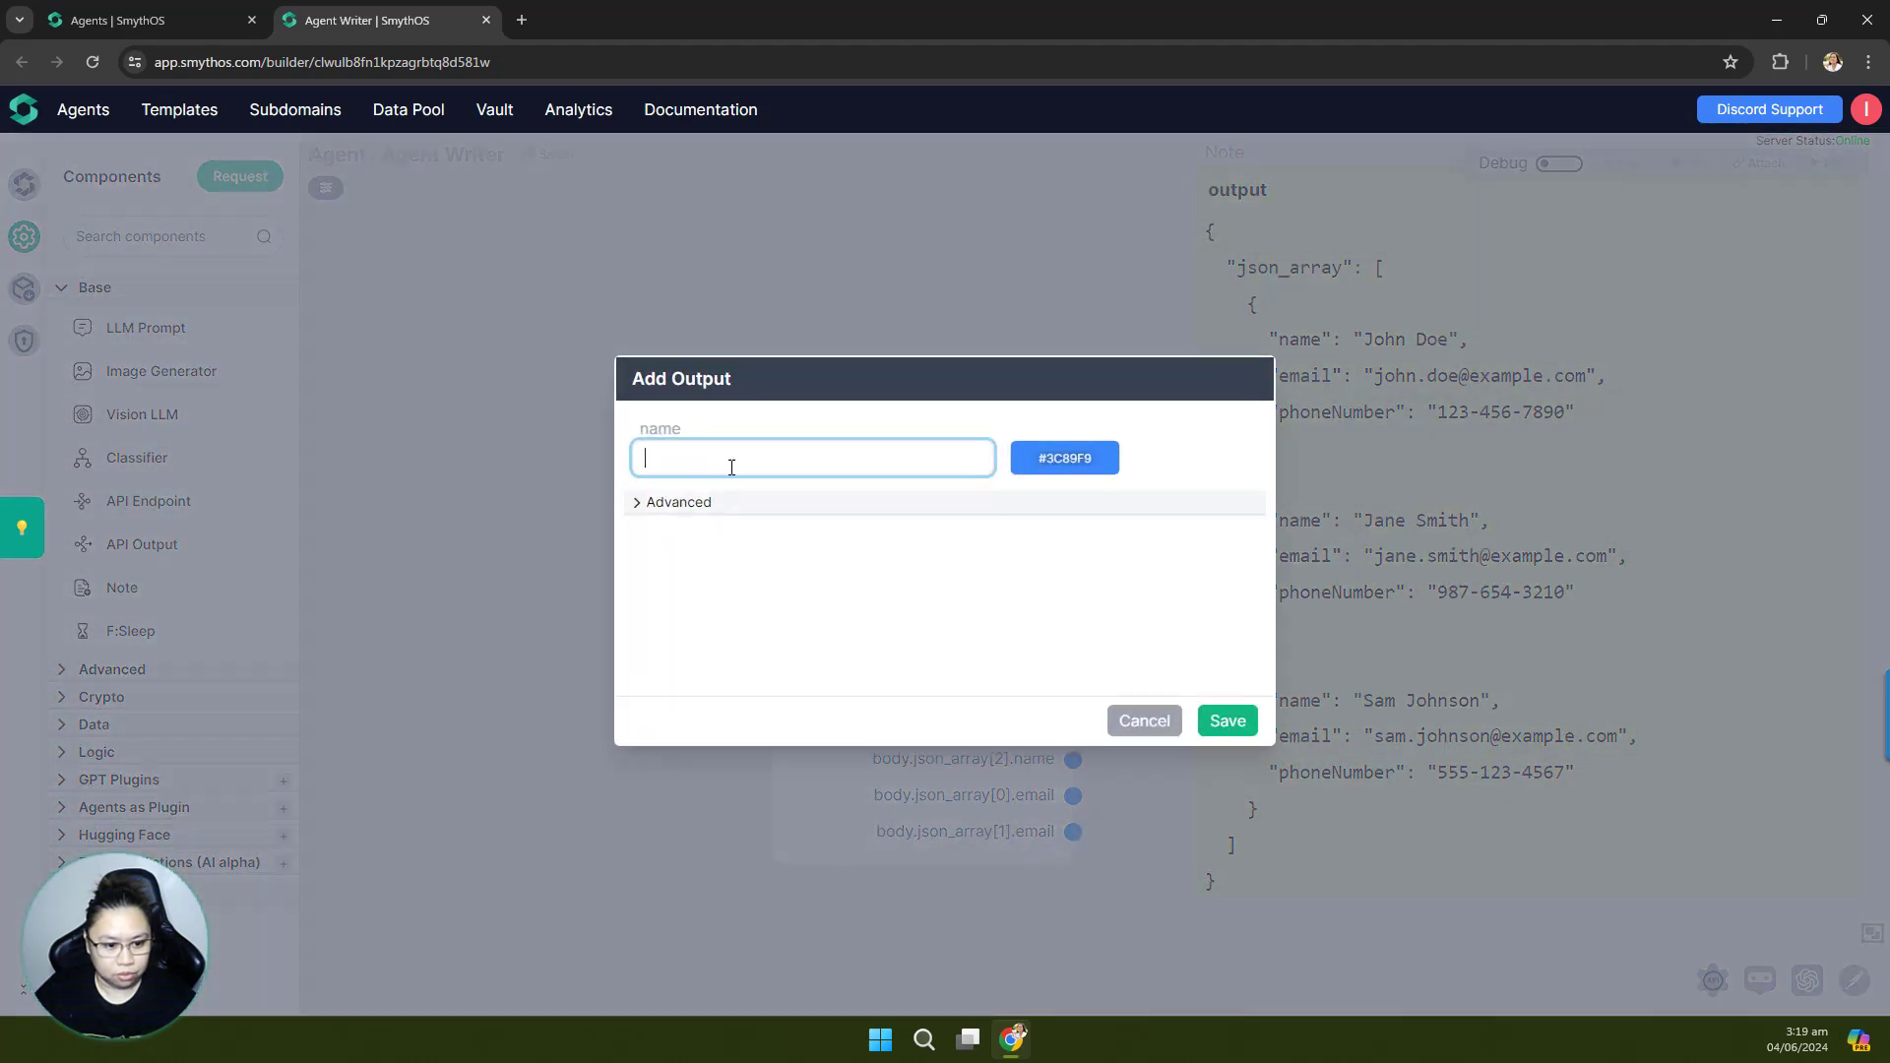
click(734, 468)
key(ctrl+v)
double_click(771, 458)
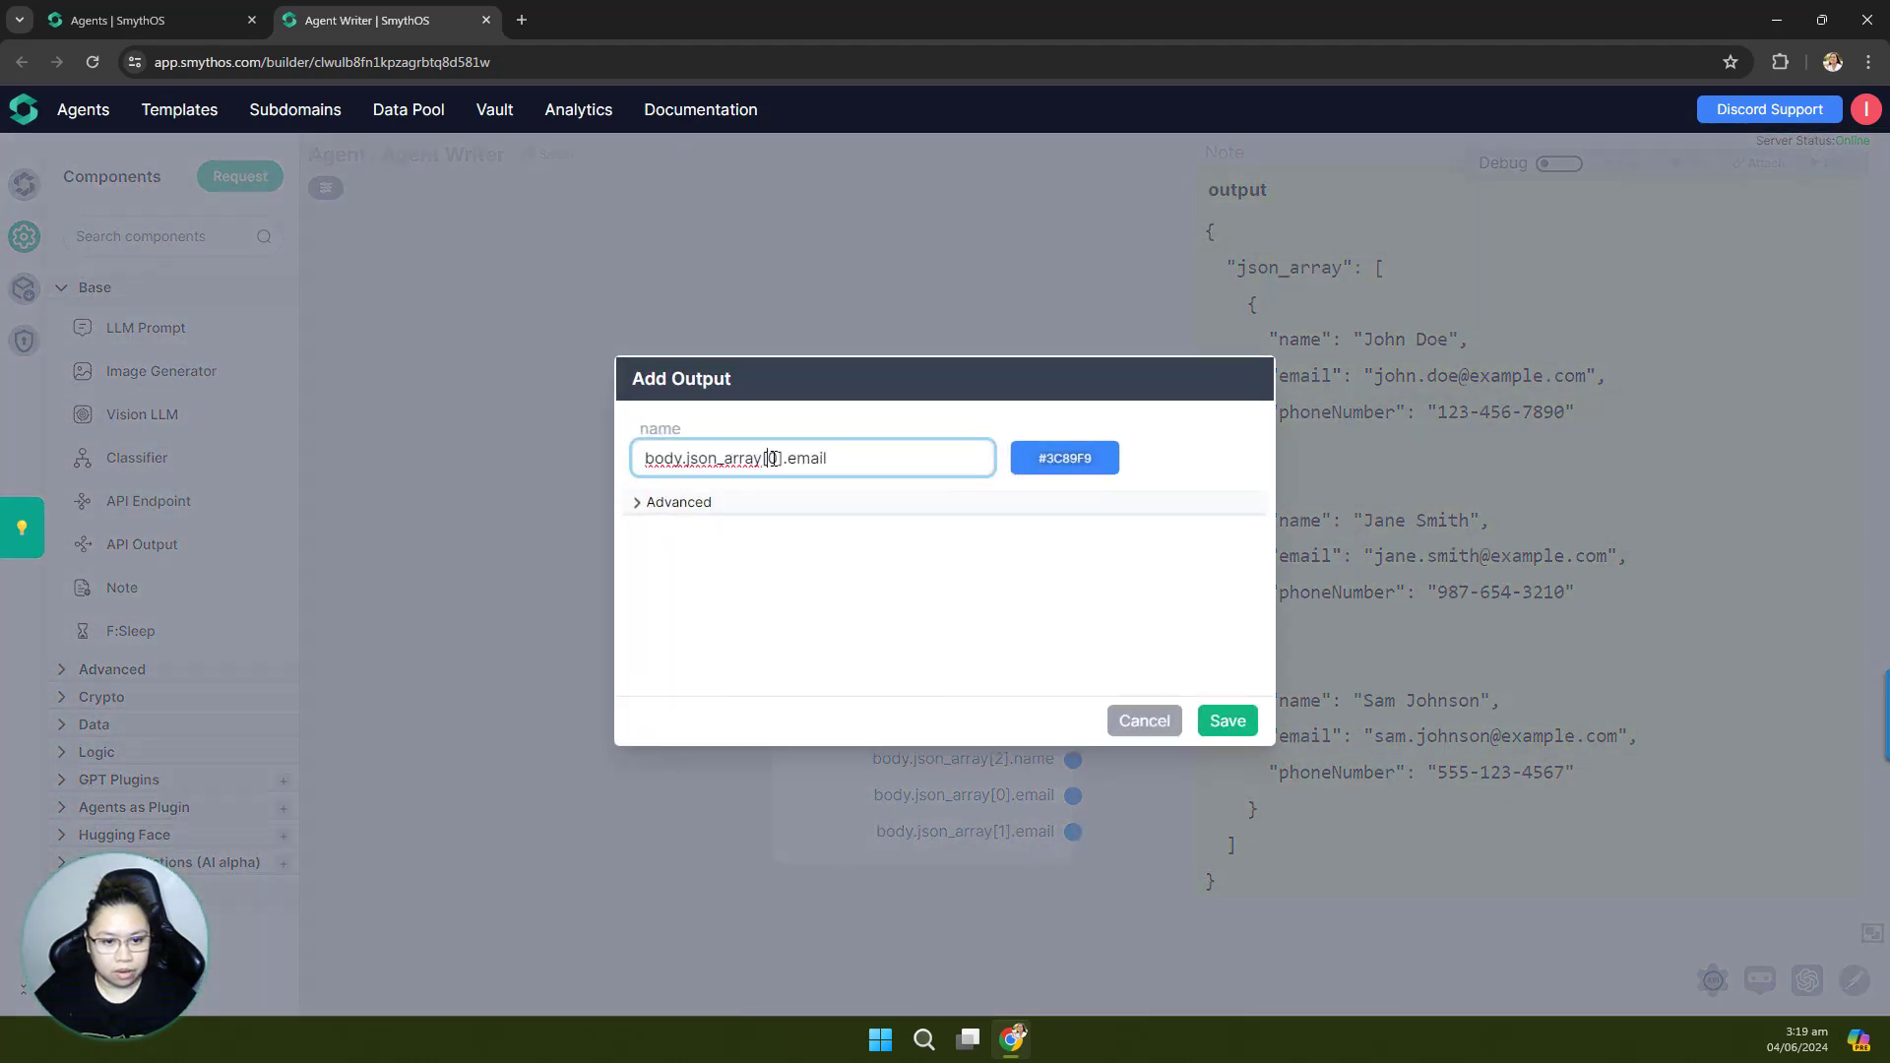
text(2)
click(1227, 722)
Step: Start a new APIEndpoint output from the copied email name and change its name to body.json_array[0].phoneNumber
scroll(611, 586, down, 3)
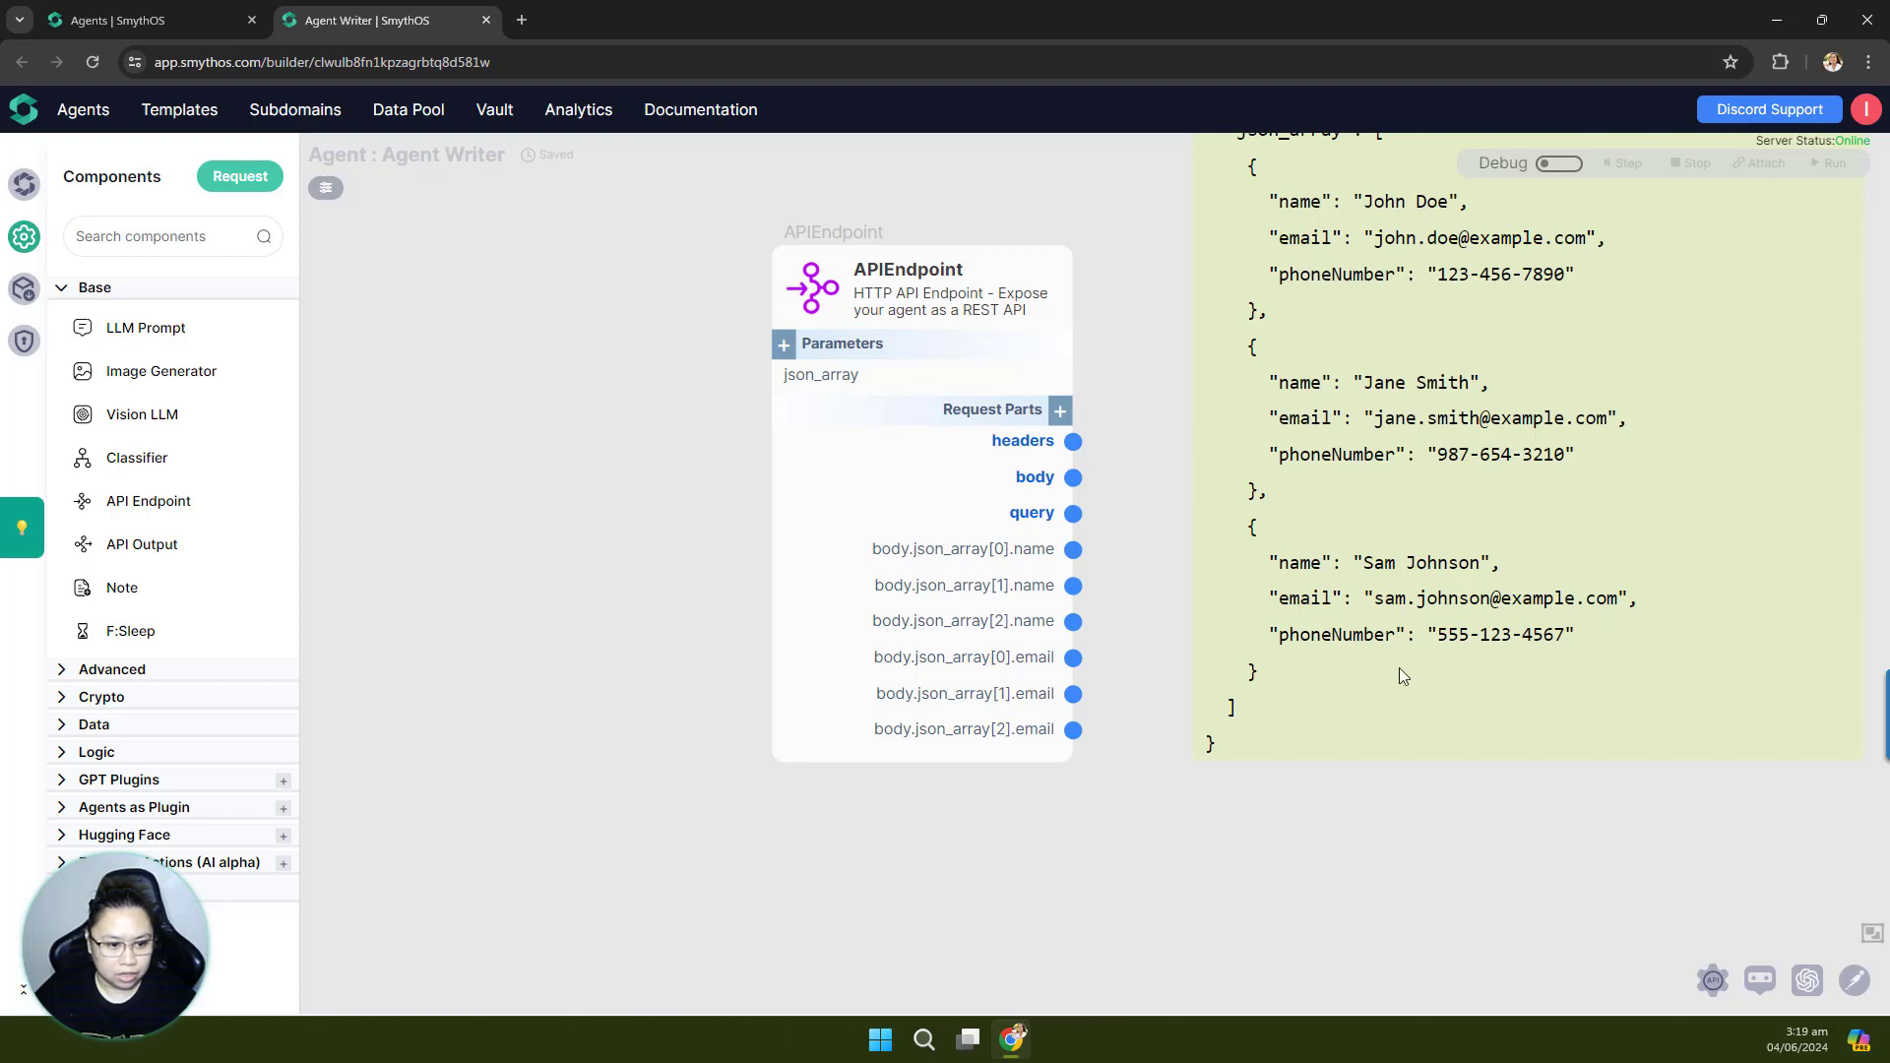
scroll(1546, 516, up, 1)
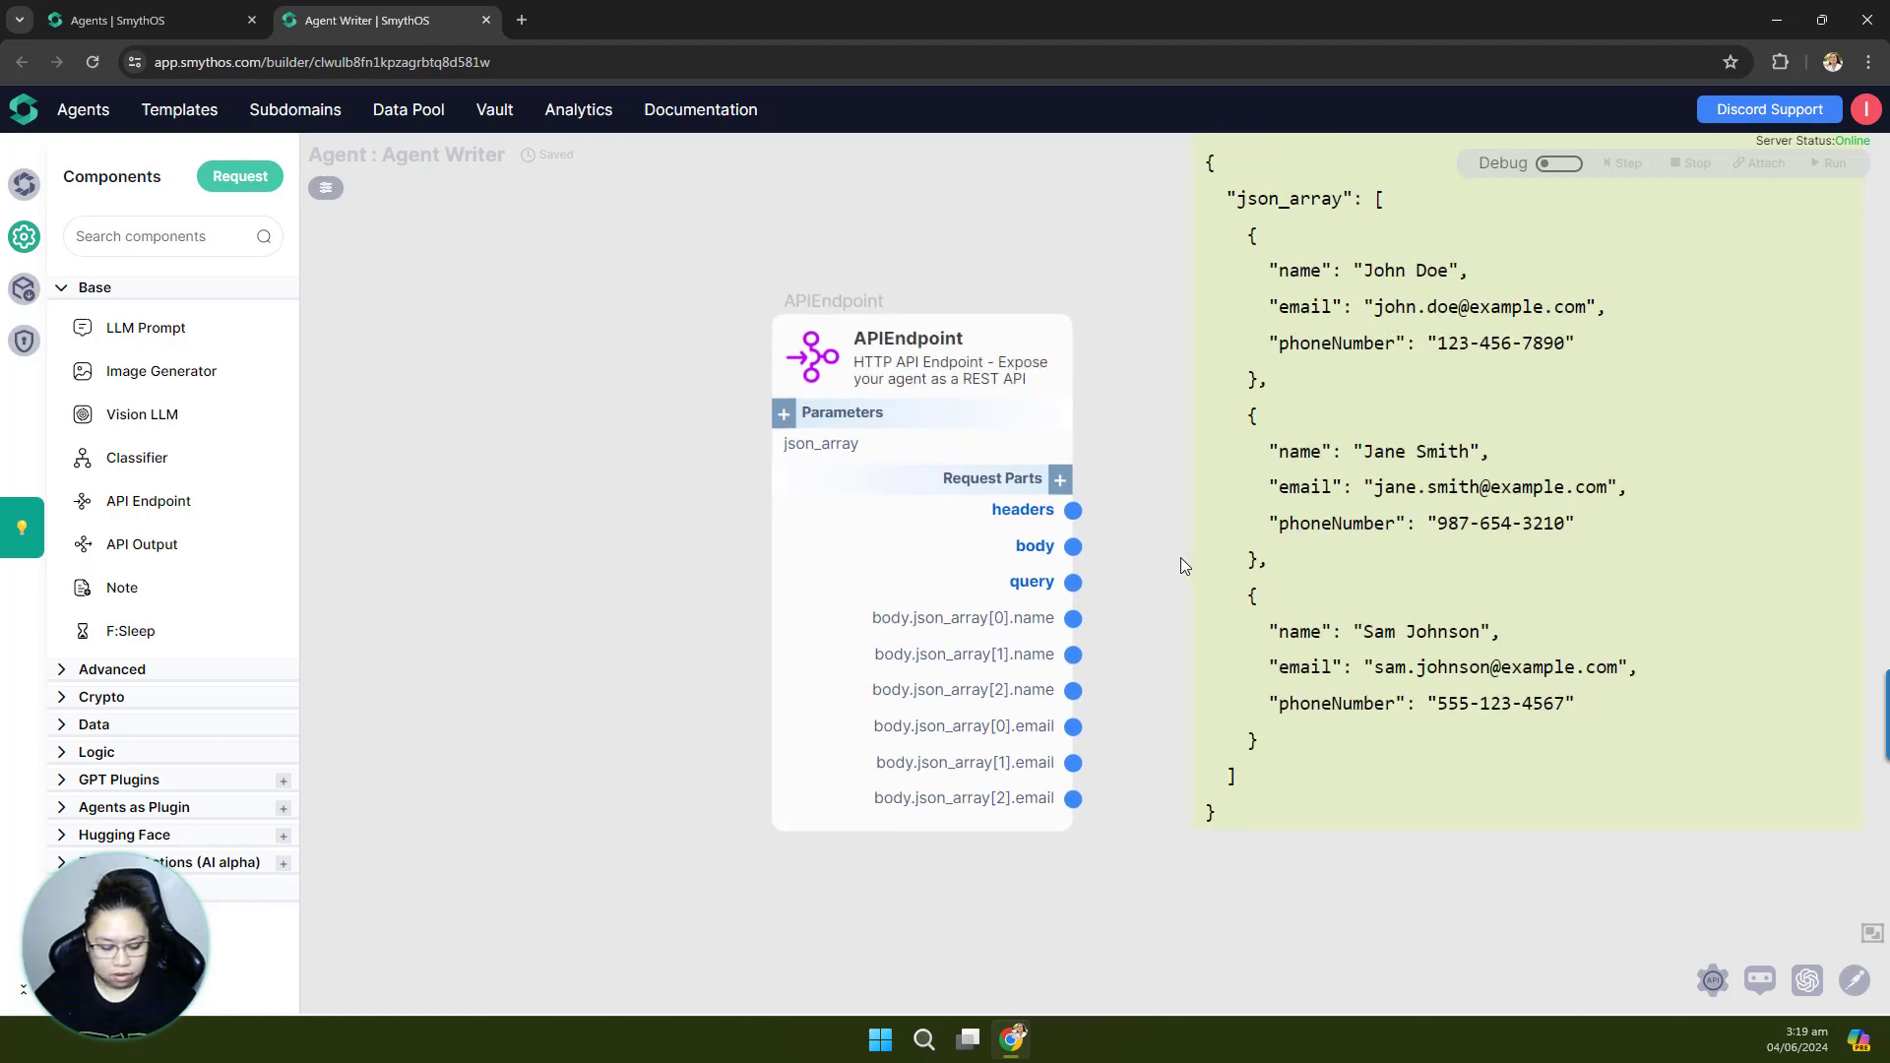
click(1059, 479)
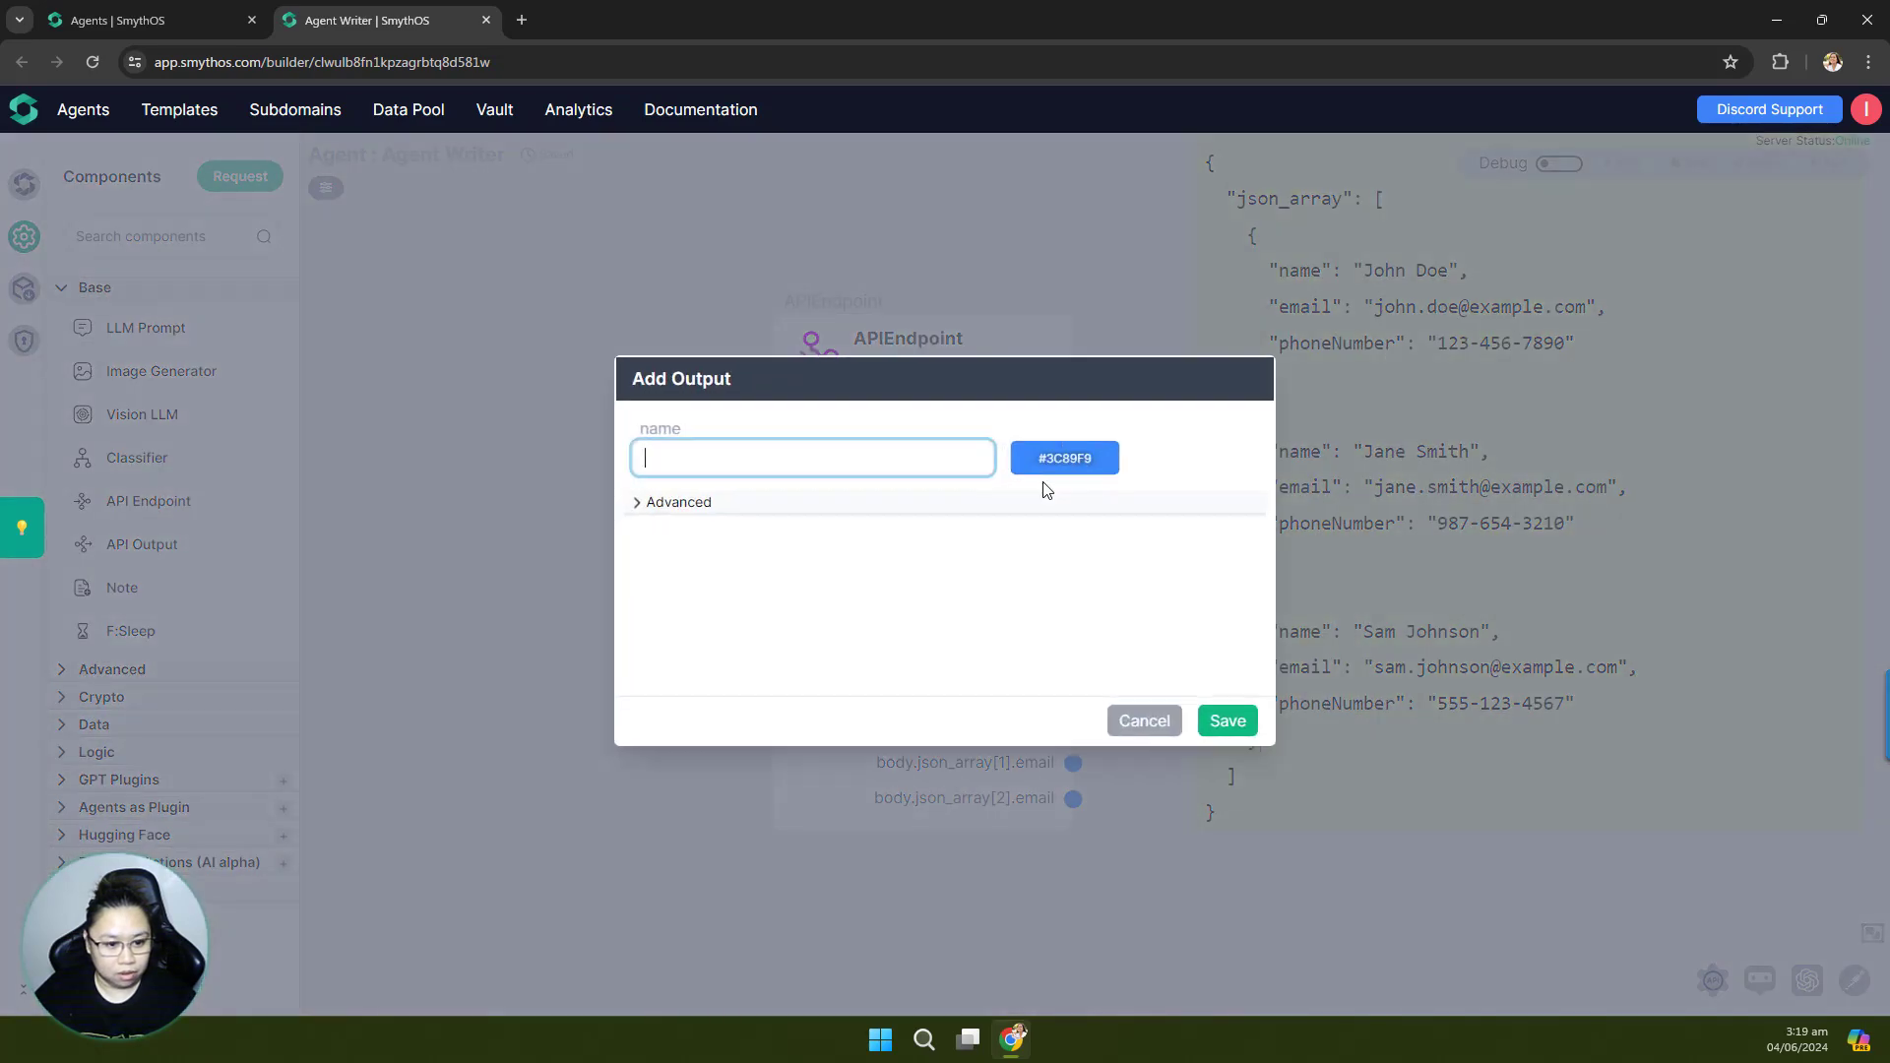
click(692, 460)
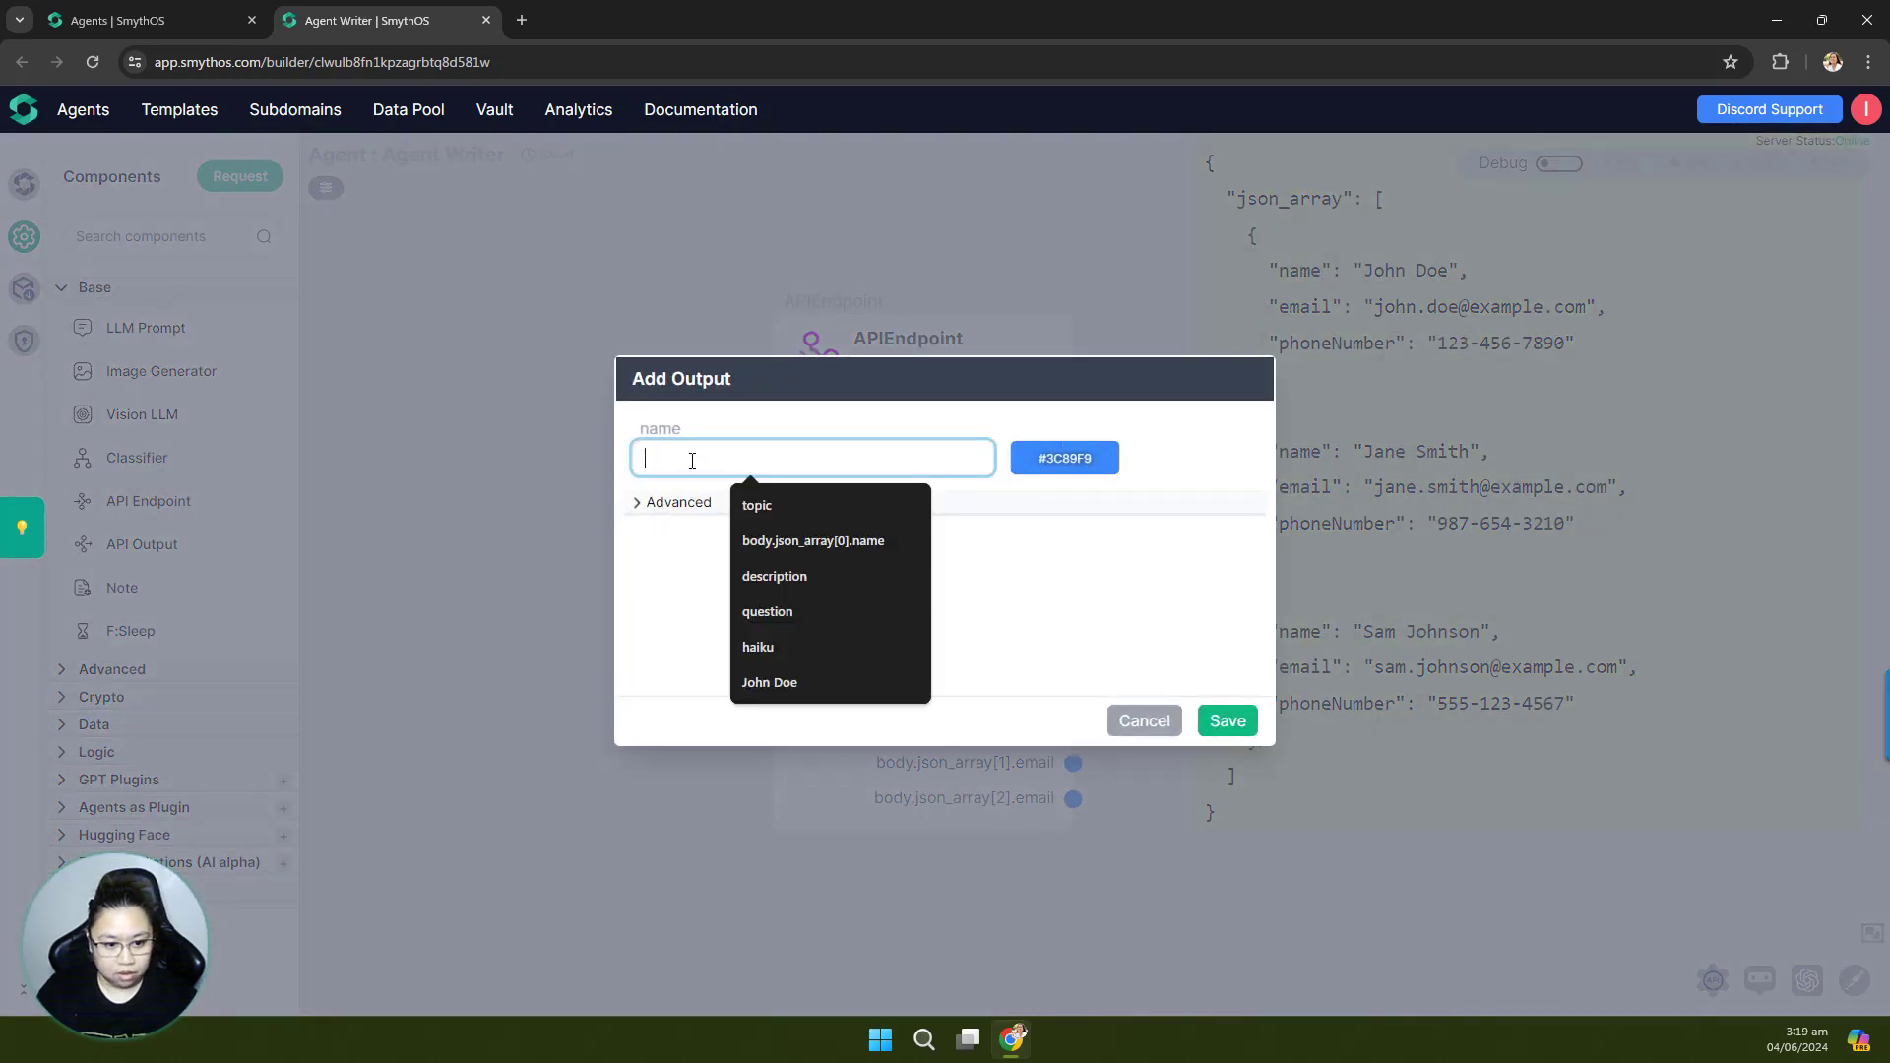
text(body.json_array[0].email)
drag(798, 455, 793, 457)
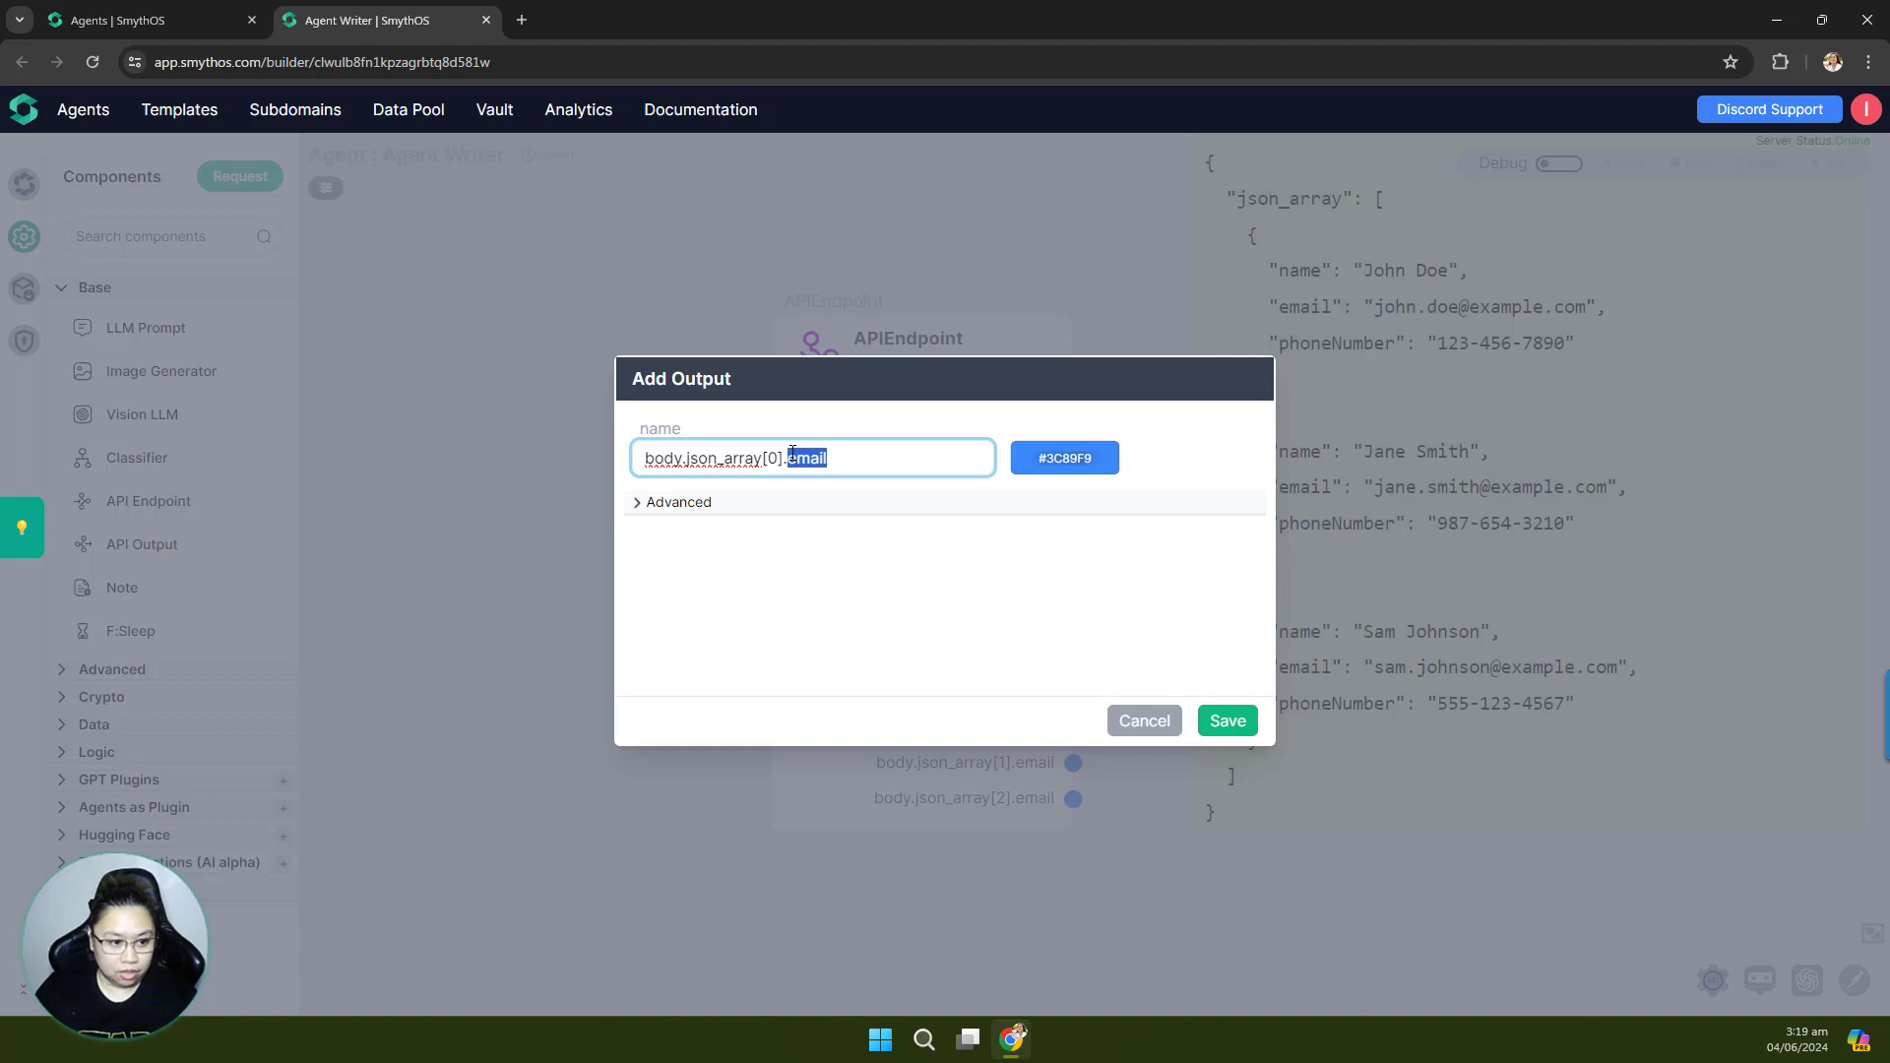
text(phon)
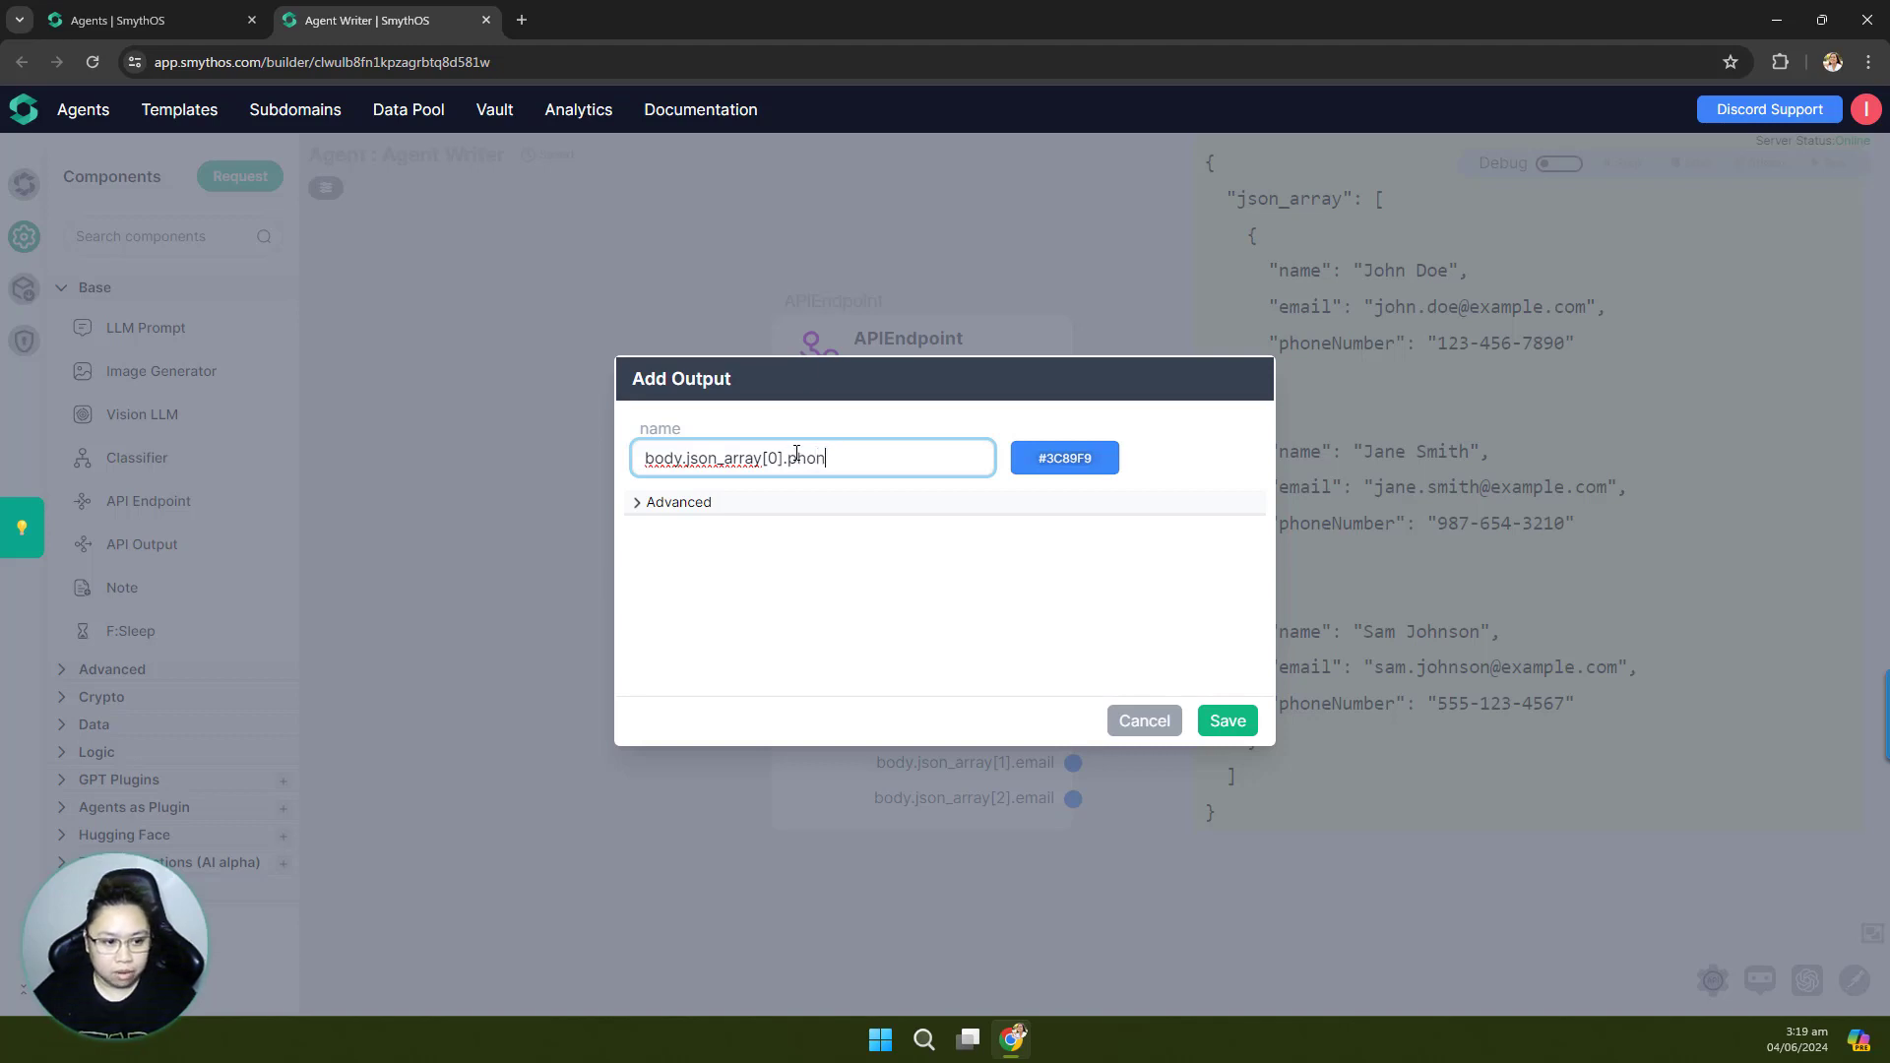
text(eNumber)
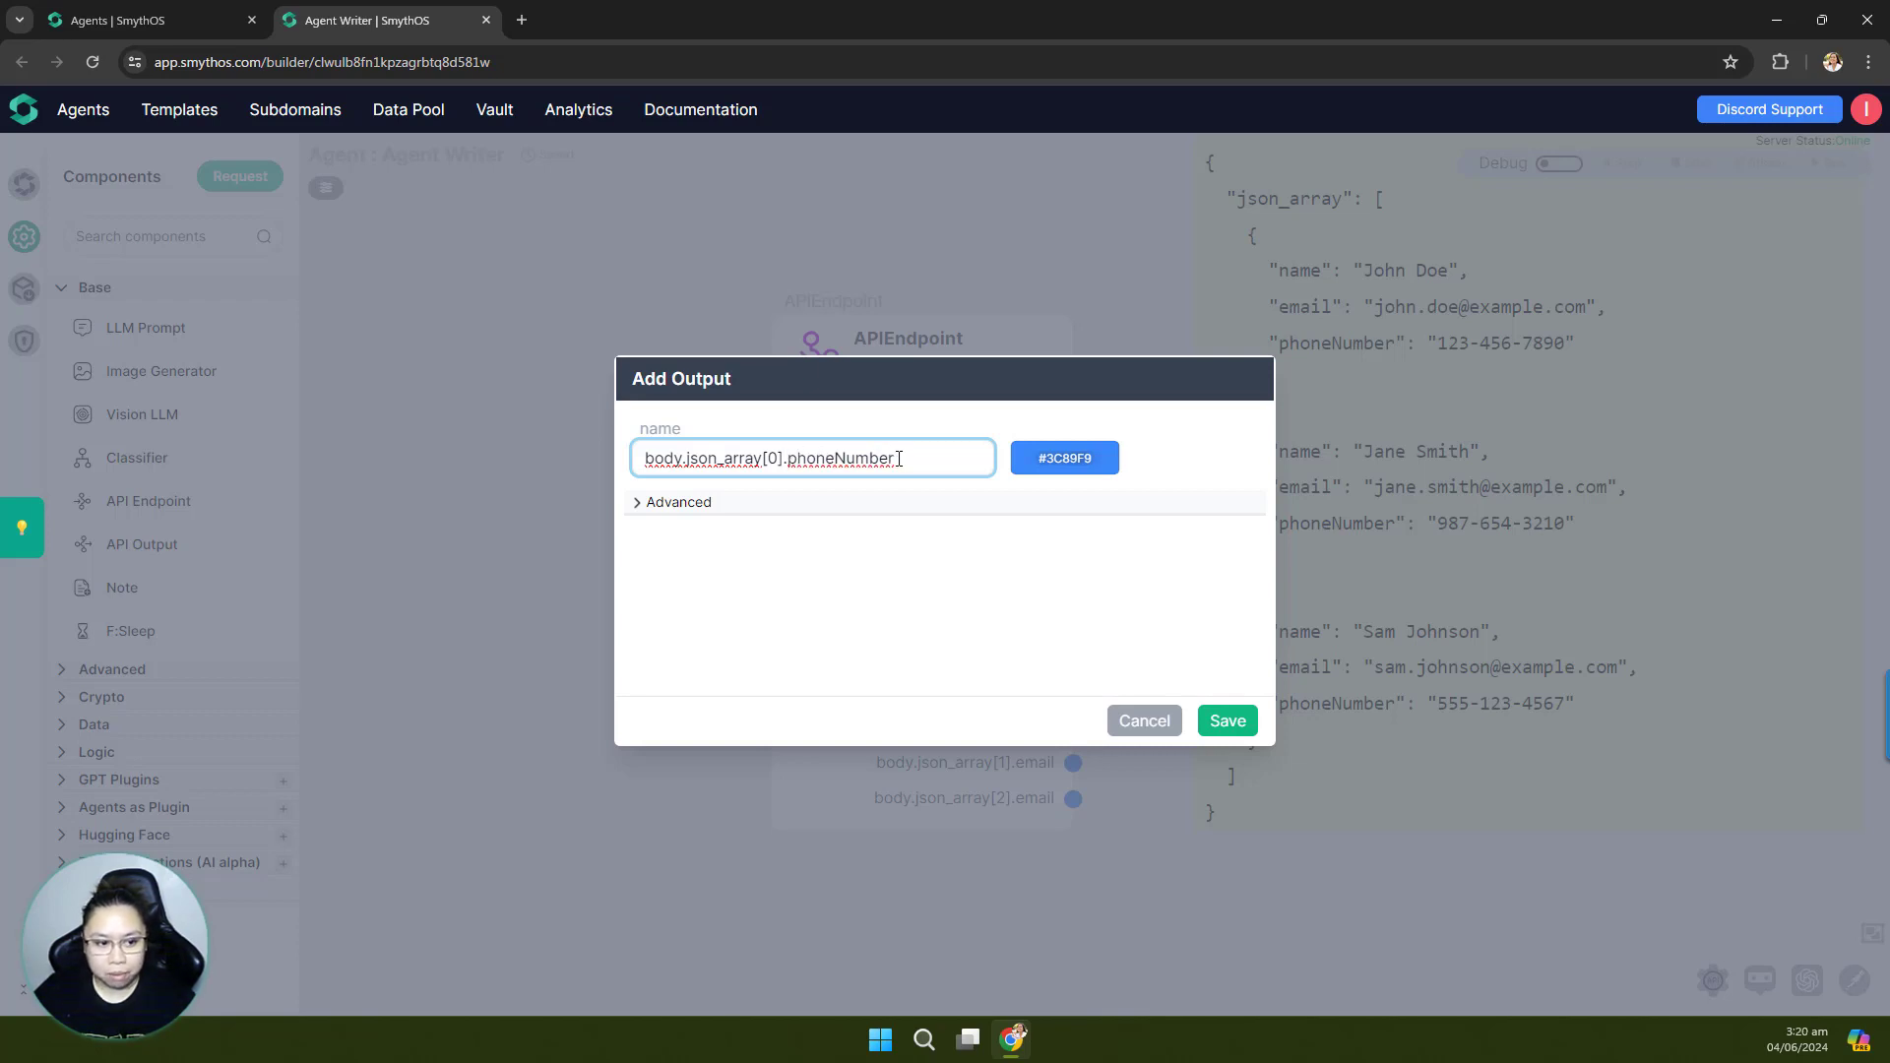
Step: Copy the full phoneNumber output name and save the new output
drag(886, 460, 790, 459)
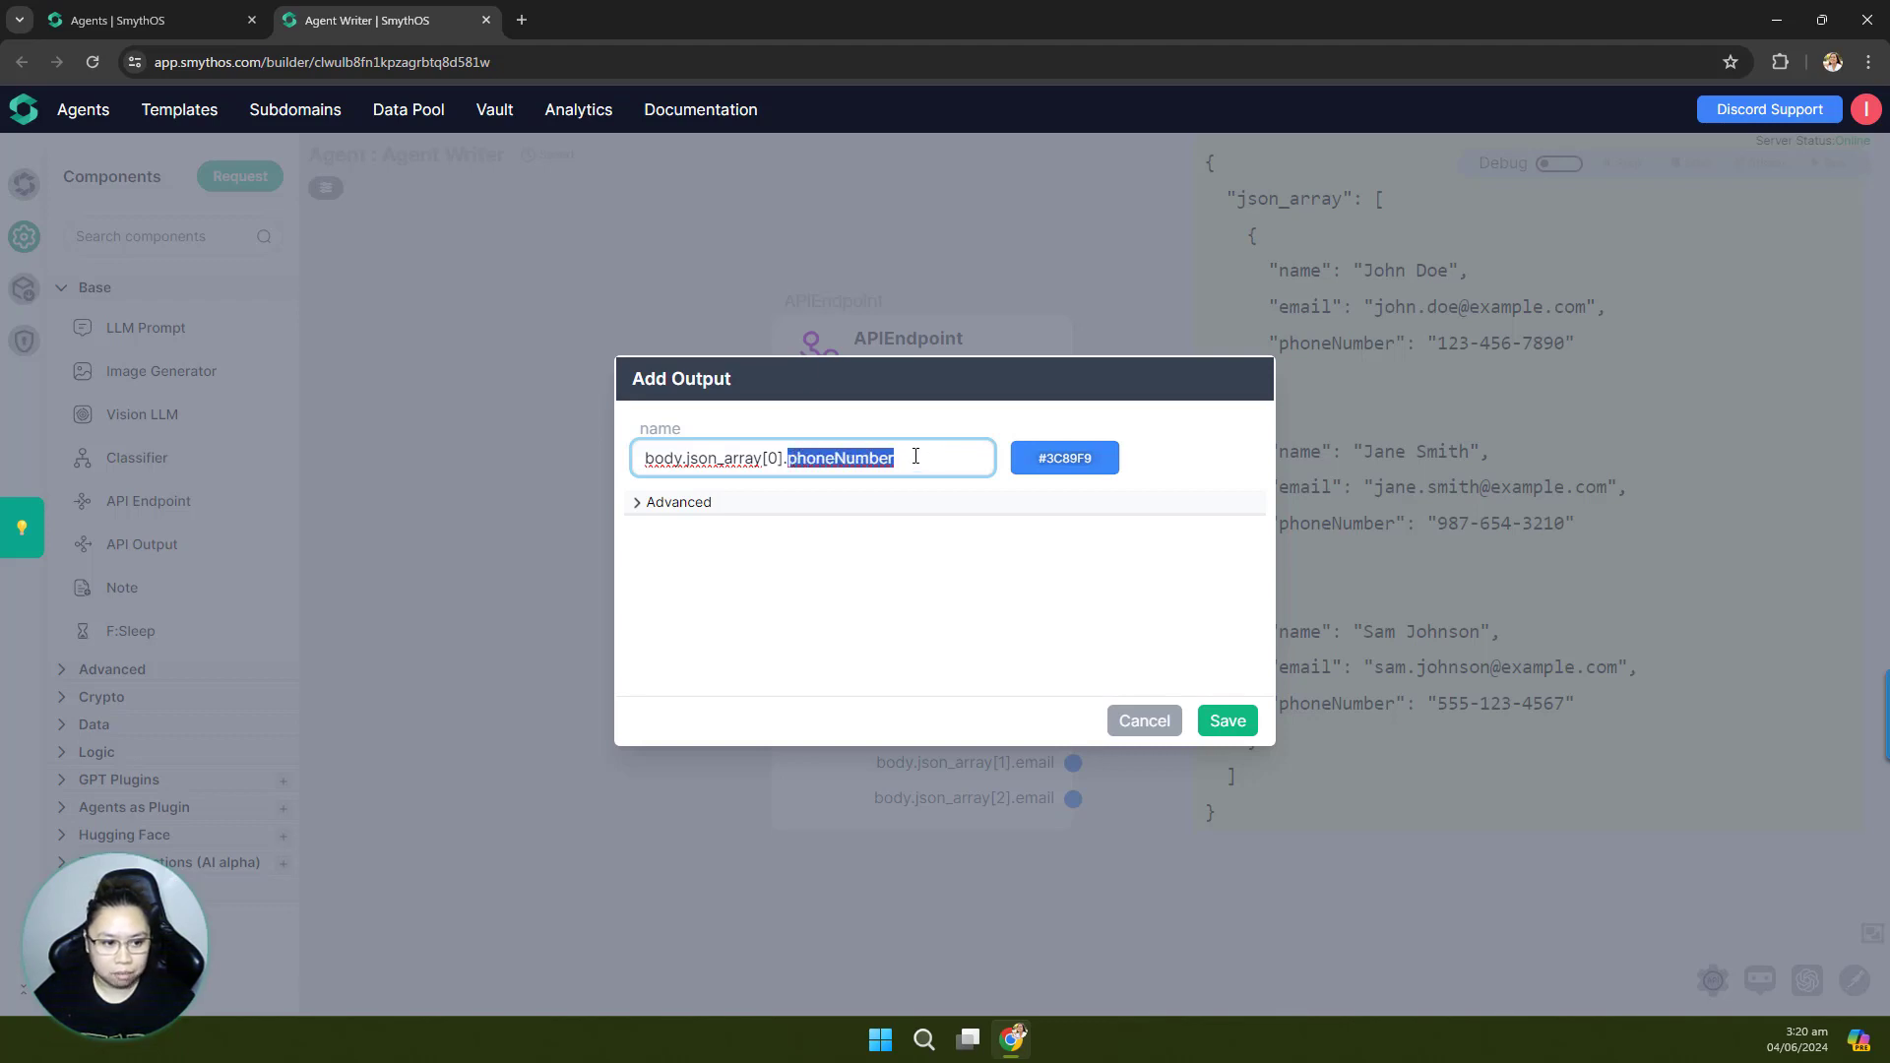
click(866, 452)
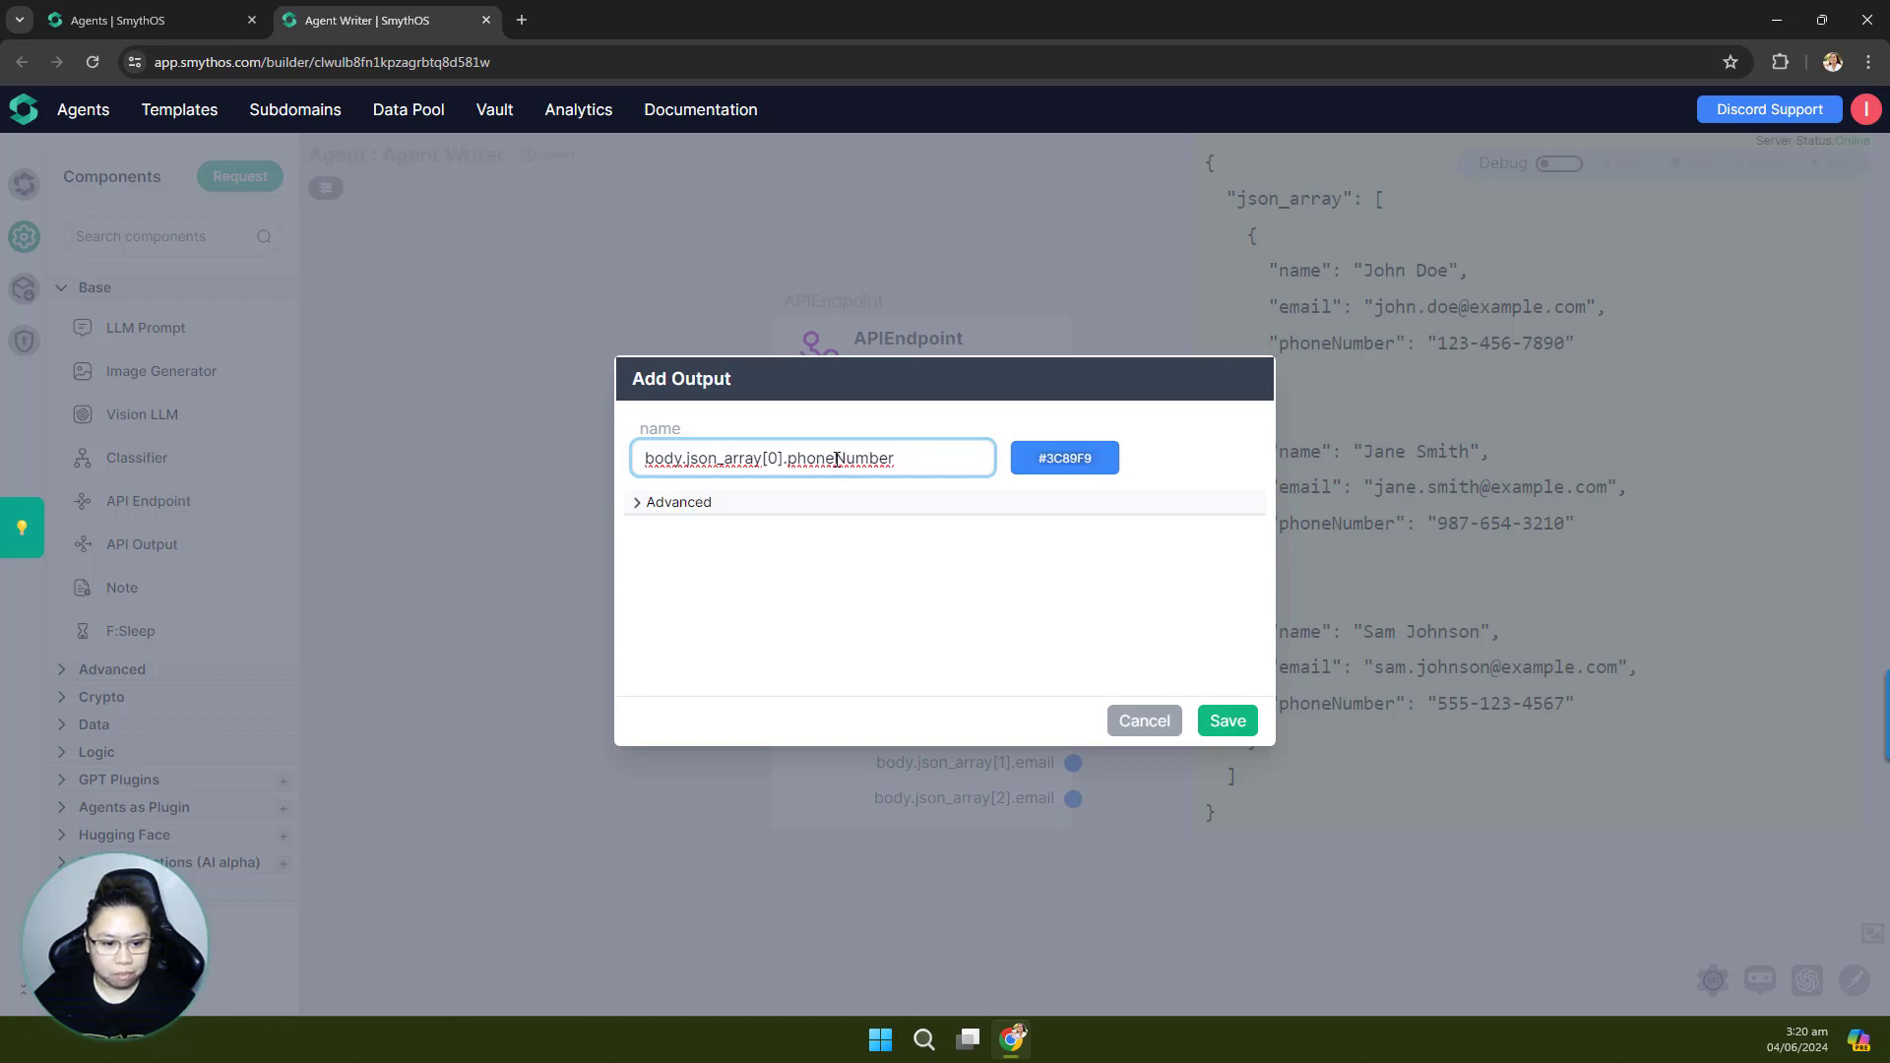
drag(899, 462, 787, 458)
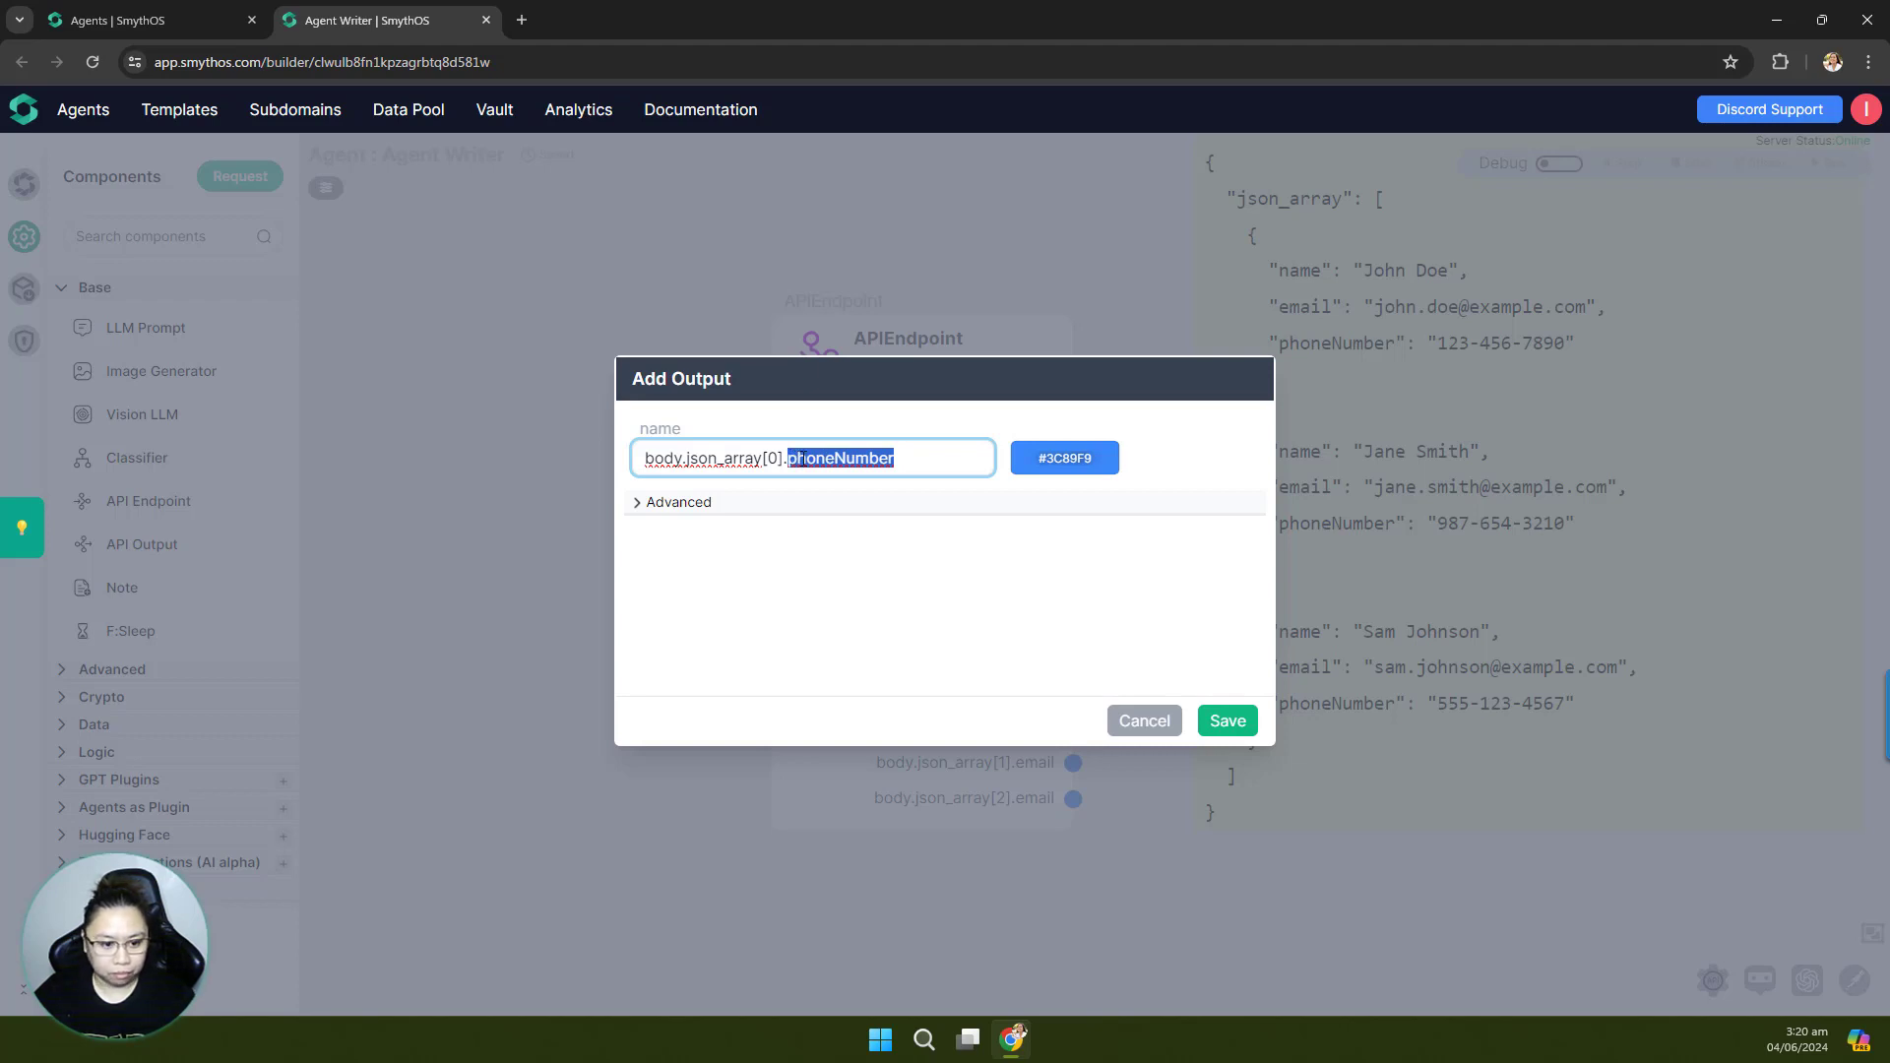
click(823, 459)
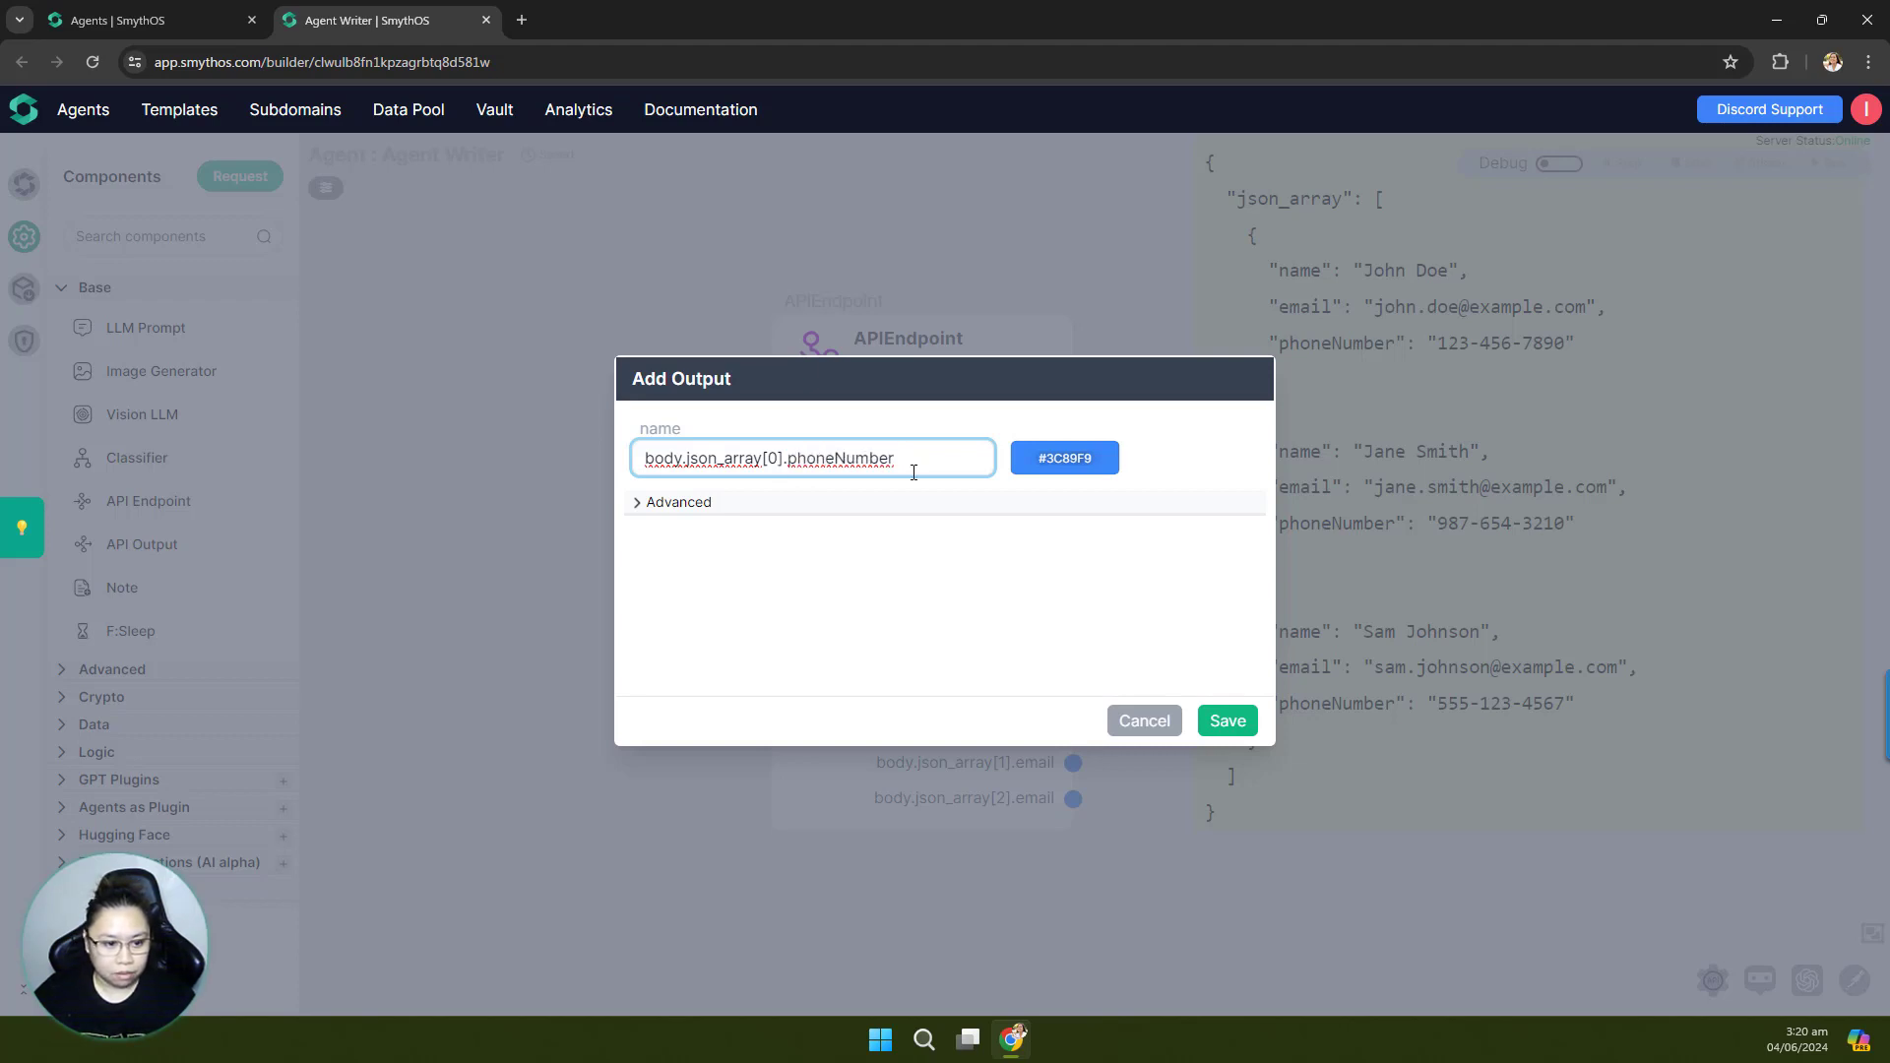
drag(896, 459, 711, 458)
key(ctrl+c)
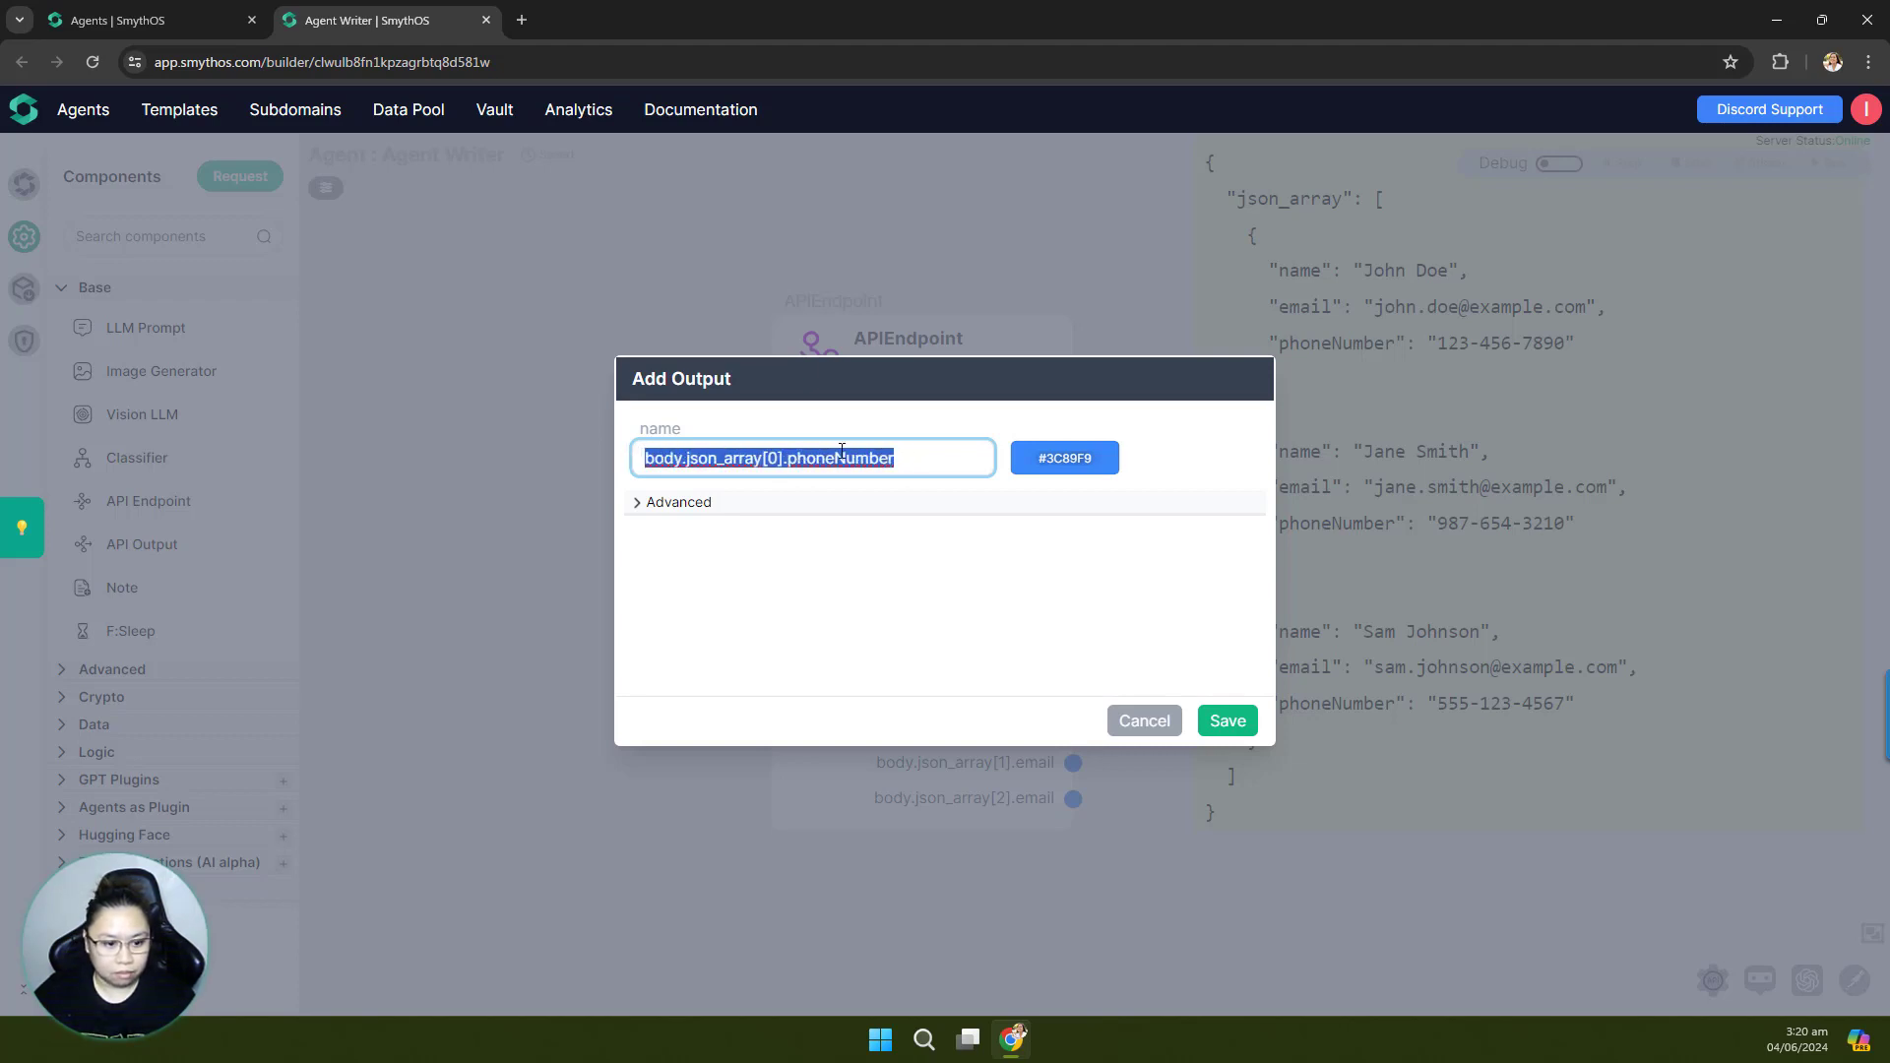
click(1224, 717)
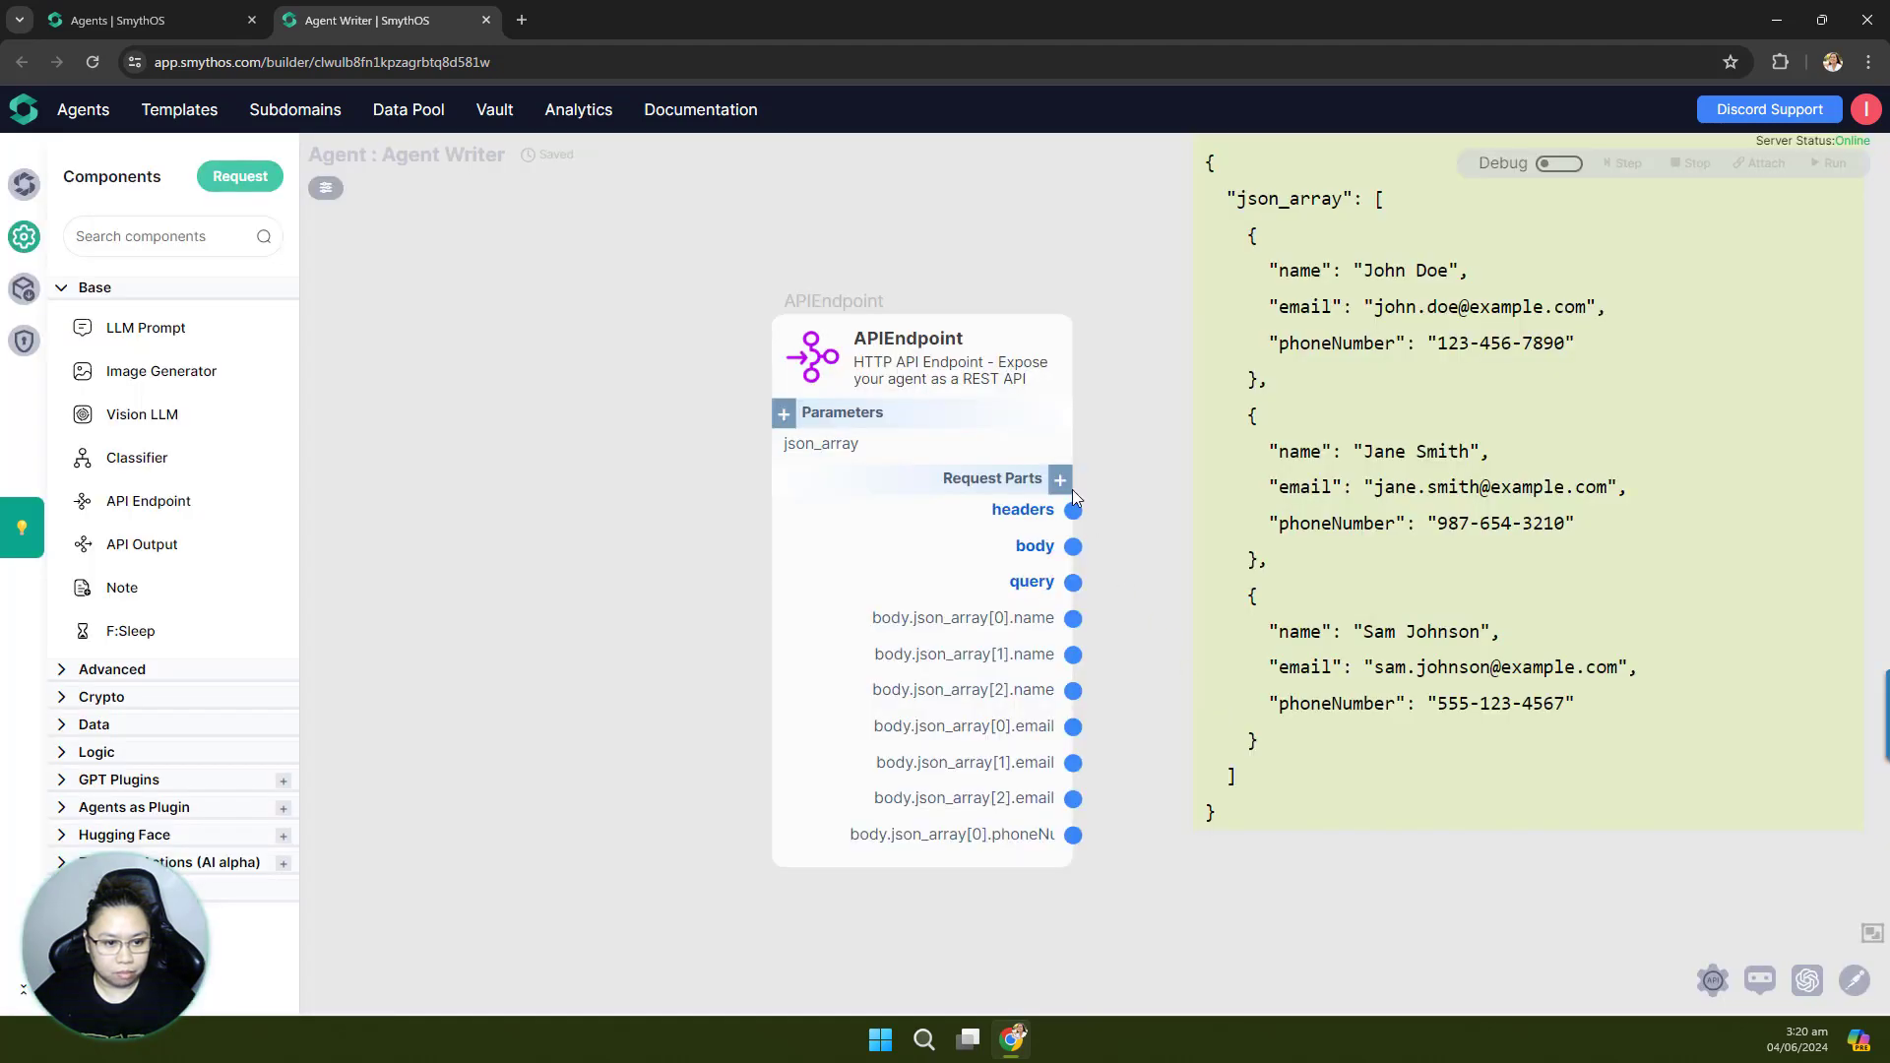
Step: Widen the APIEndpoint component to fit the full phoneNumber output name and move it farther away from the output note
drag(1072, 439, 1108, 436)
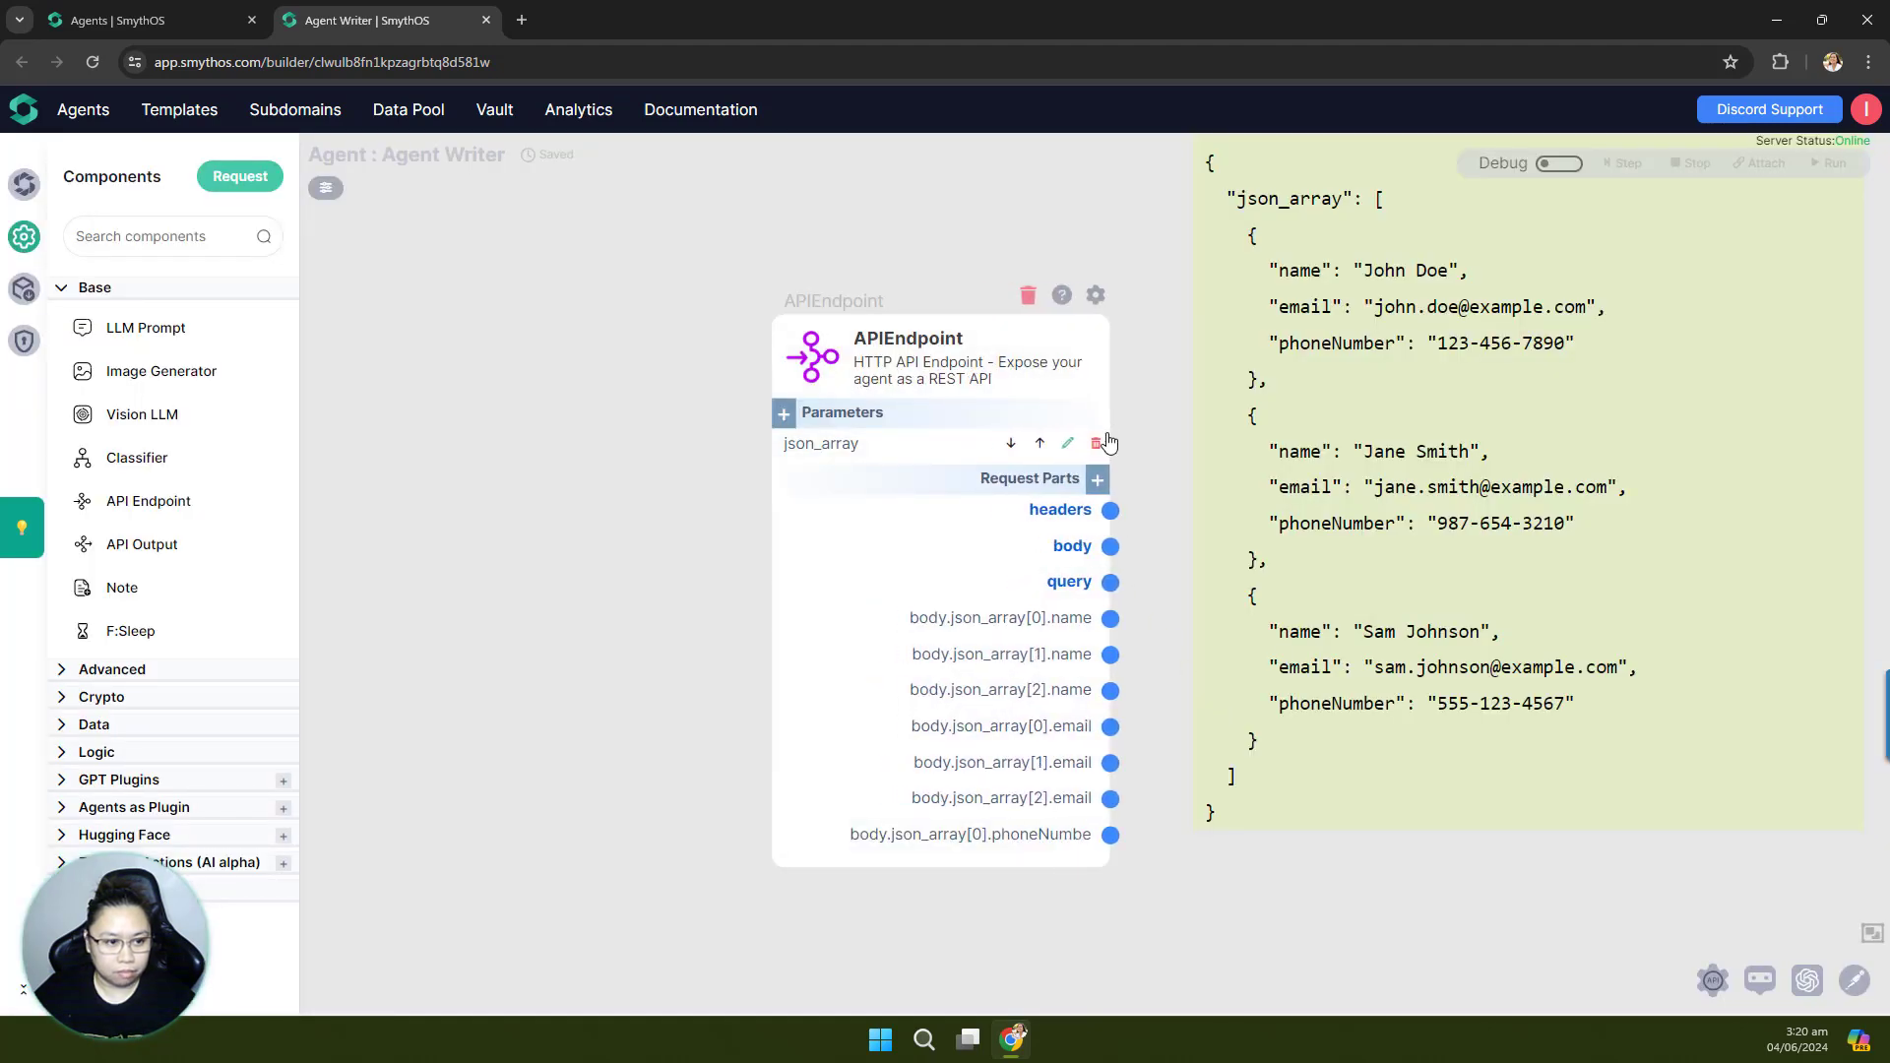
click(1107, 439)
click(1189, 501)
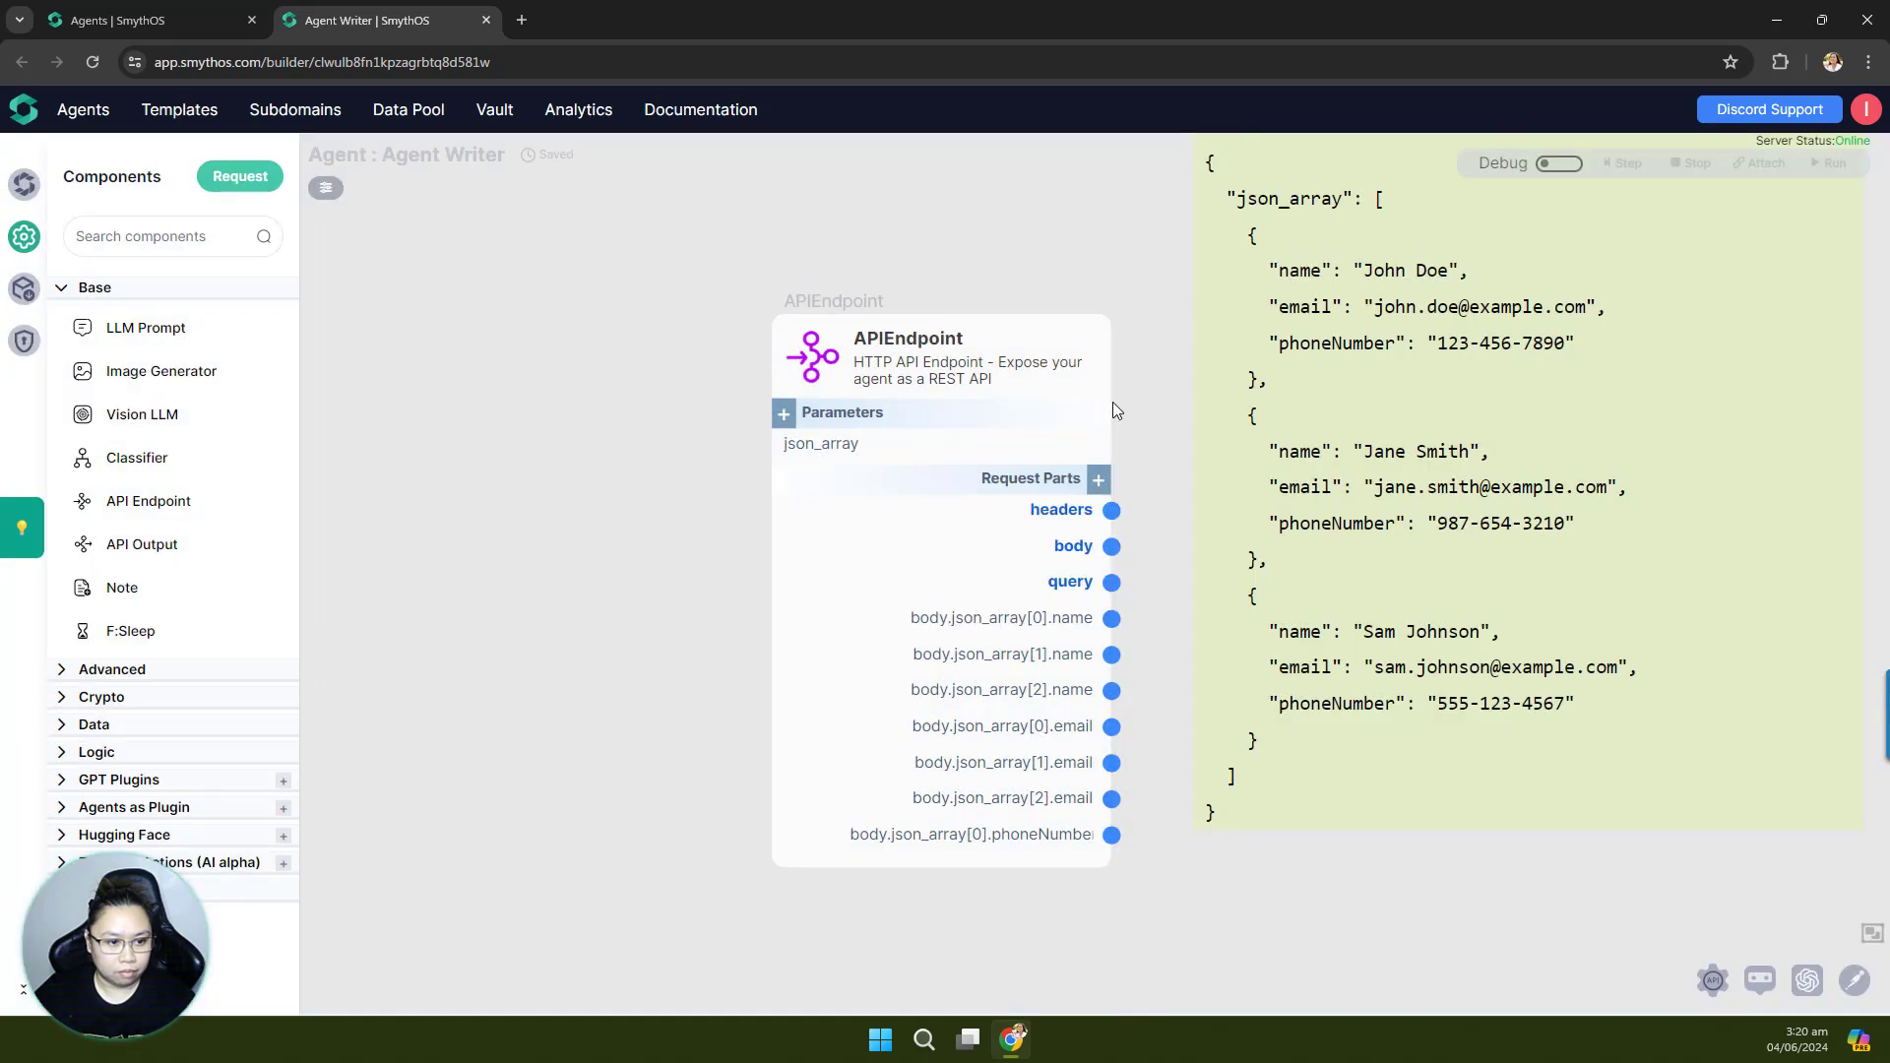
drag(1113, 398, 1142, 396)
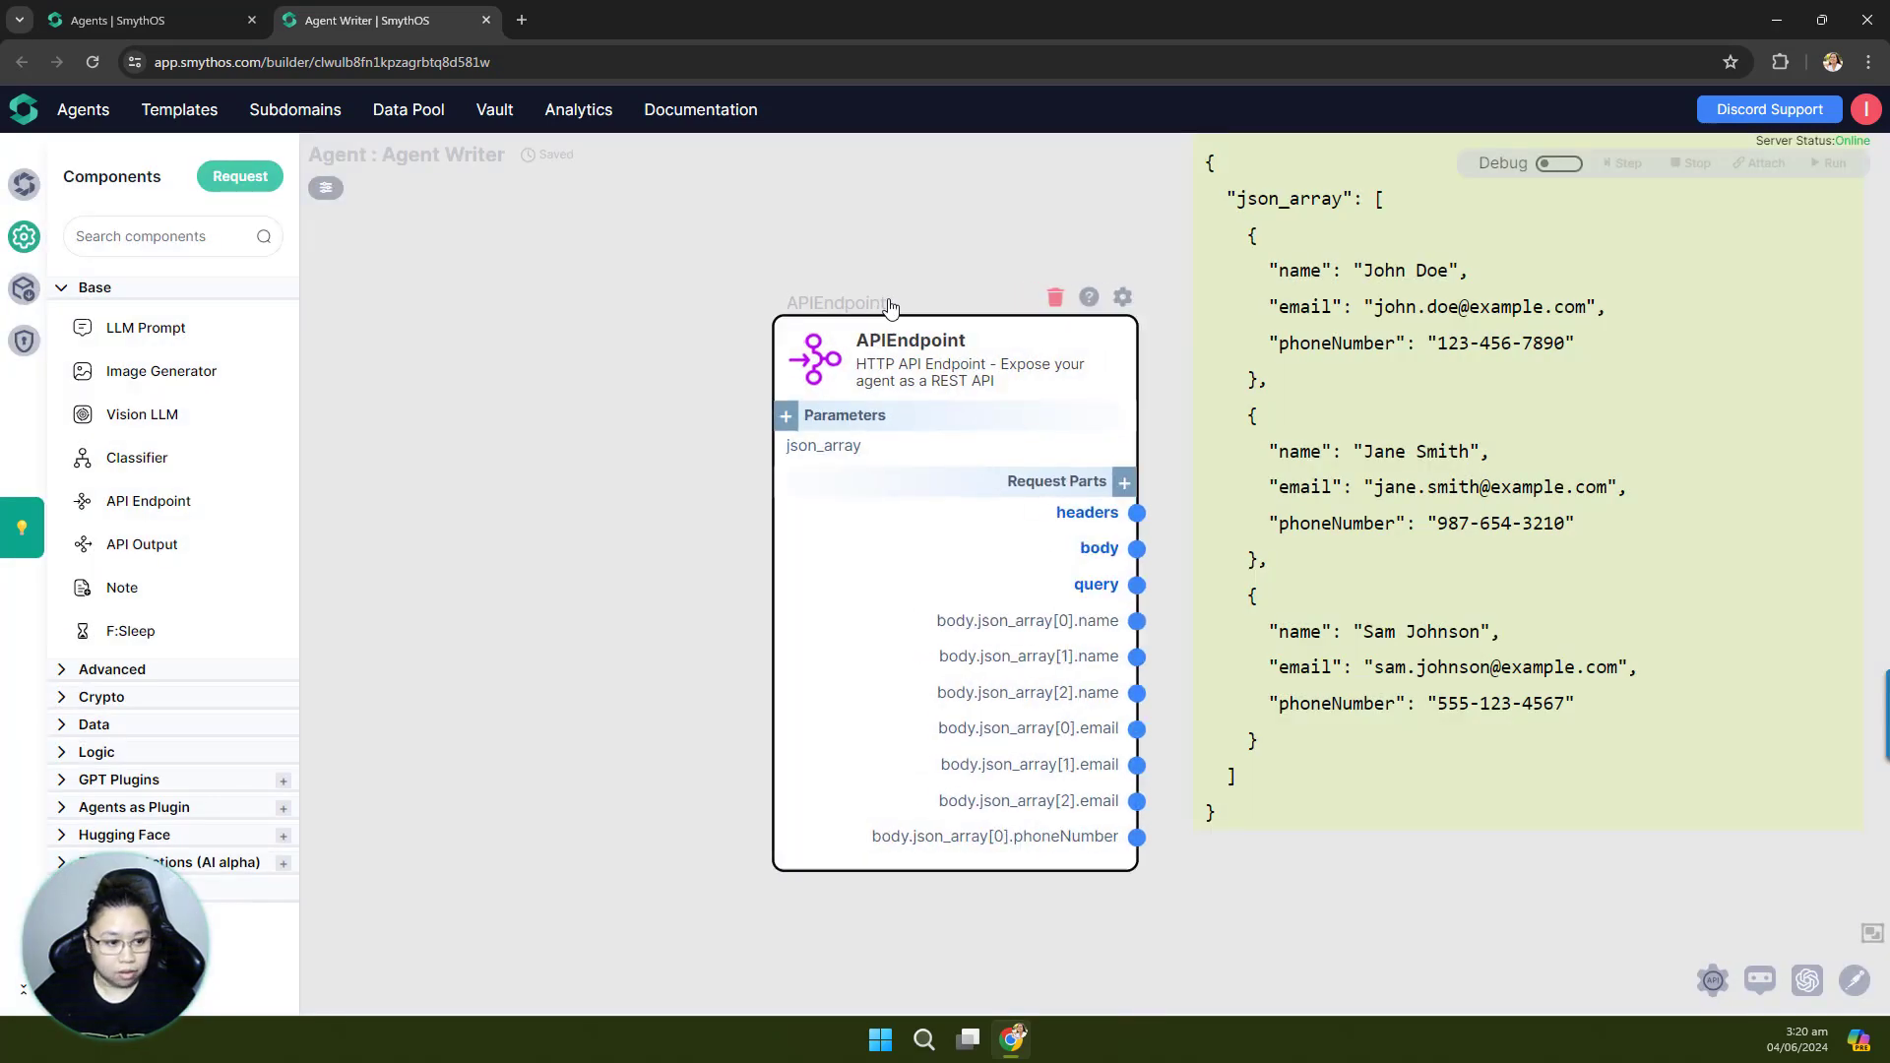
drag(890, 308, 694, 292)
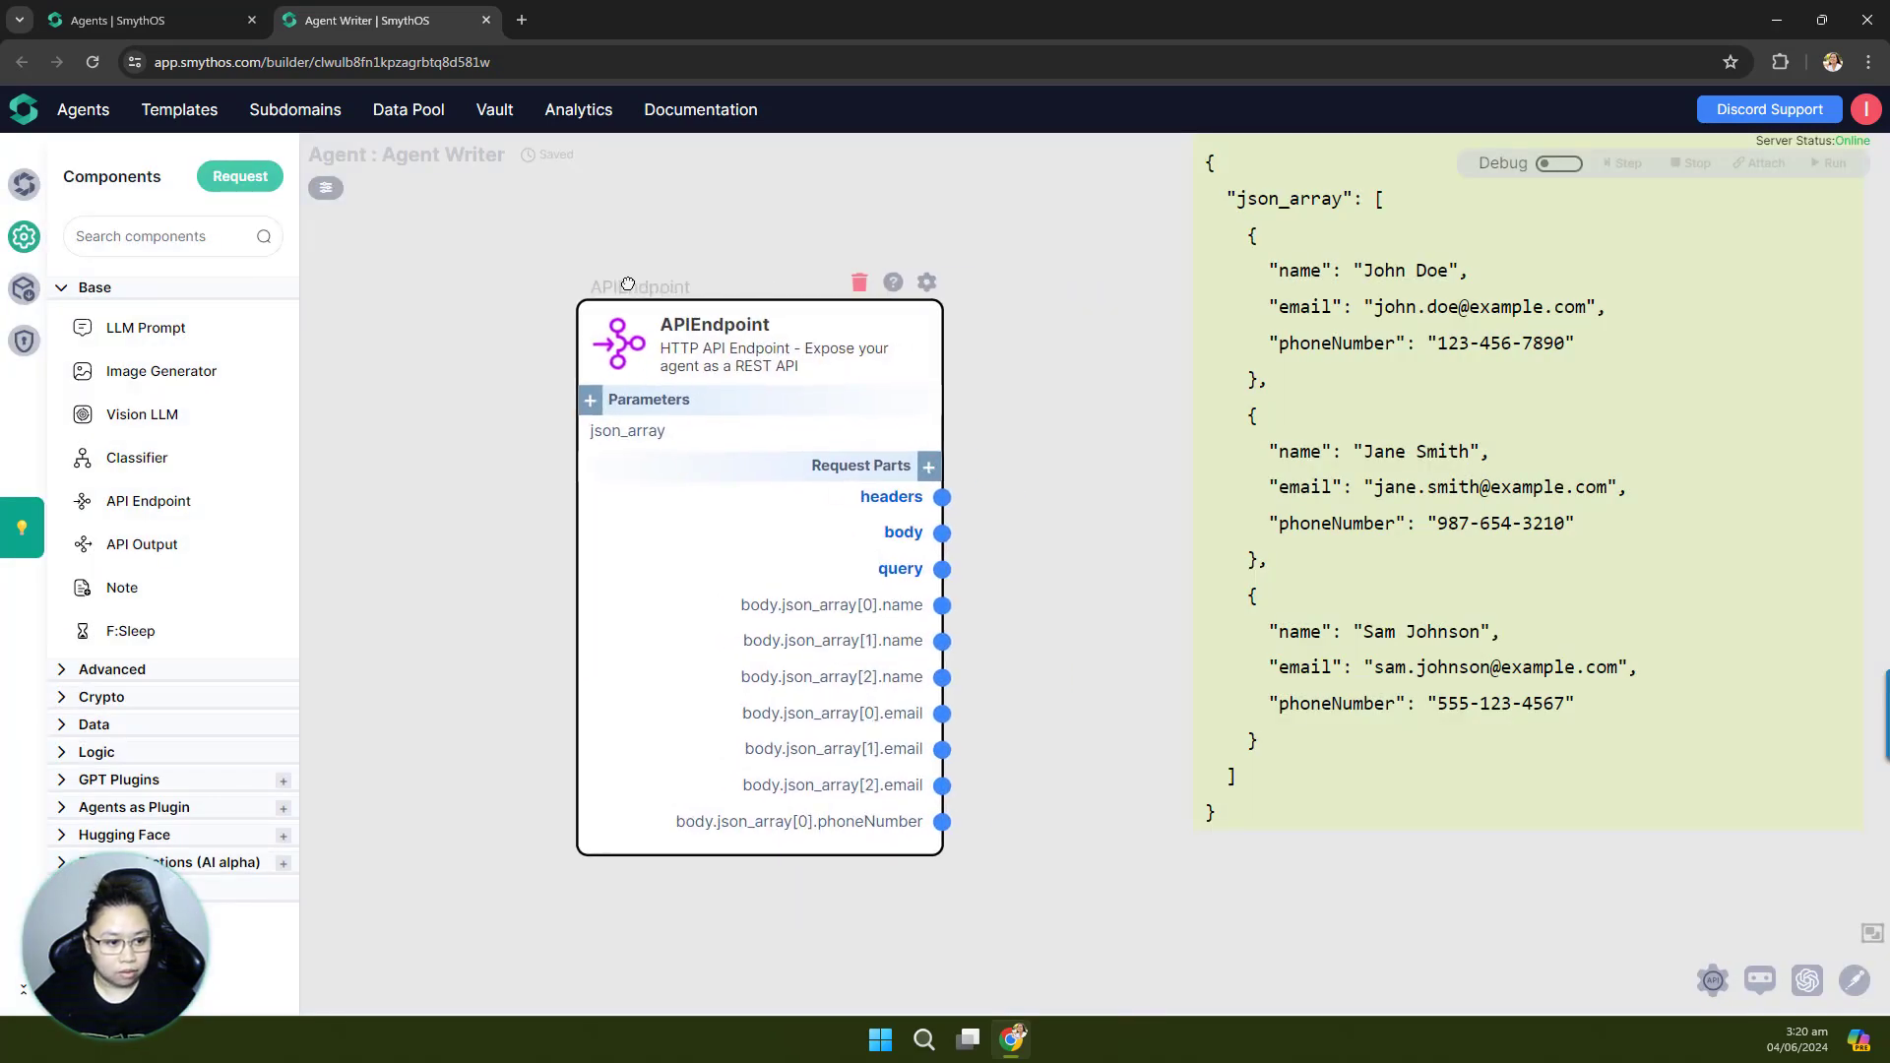
Step: Add an APIEndpoint output named body.json_array[1].phoneNumber, using the copied phoneNumber output name with index 1
click(928, 467)
click(730, 457)
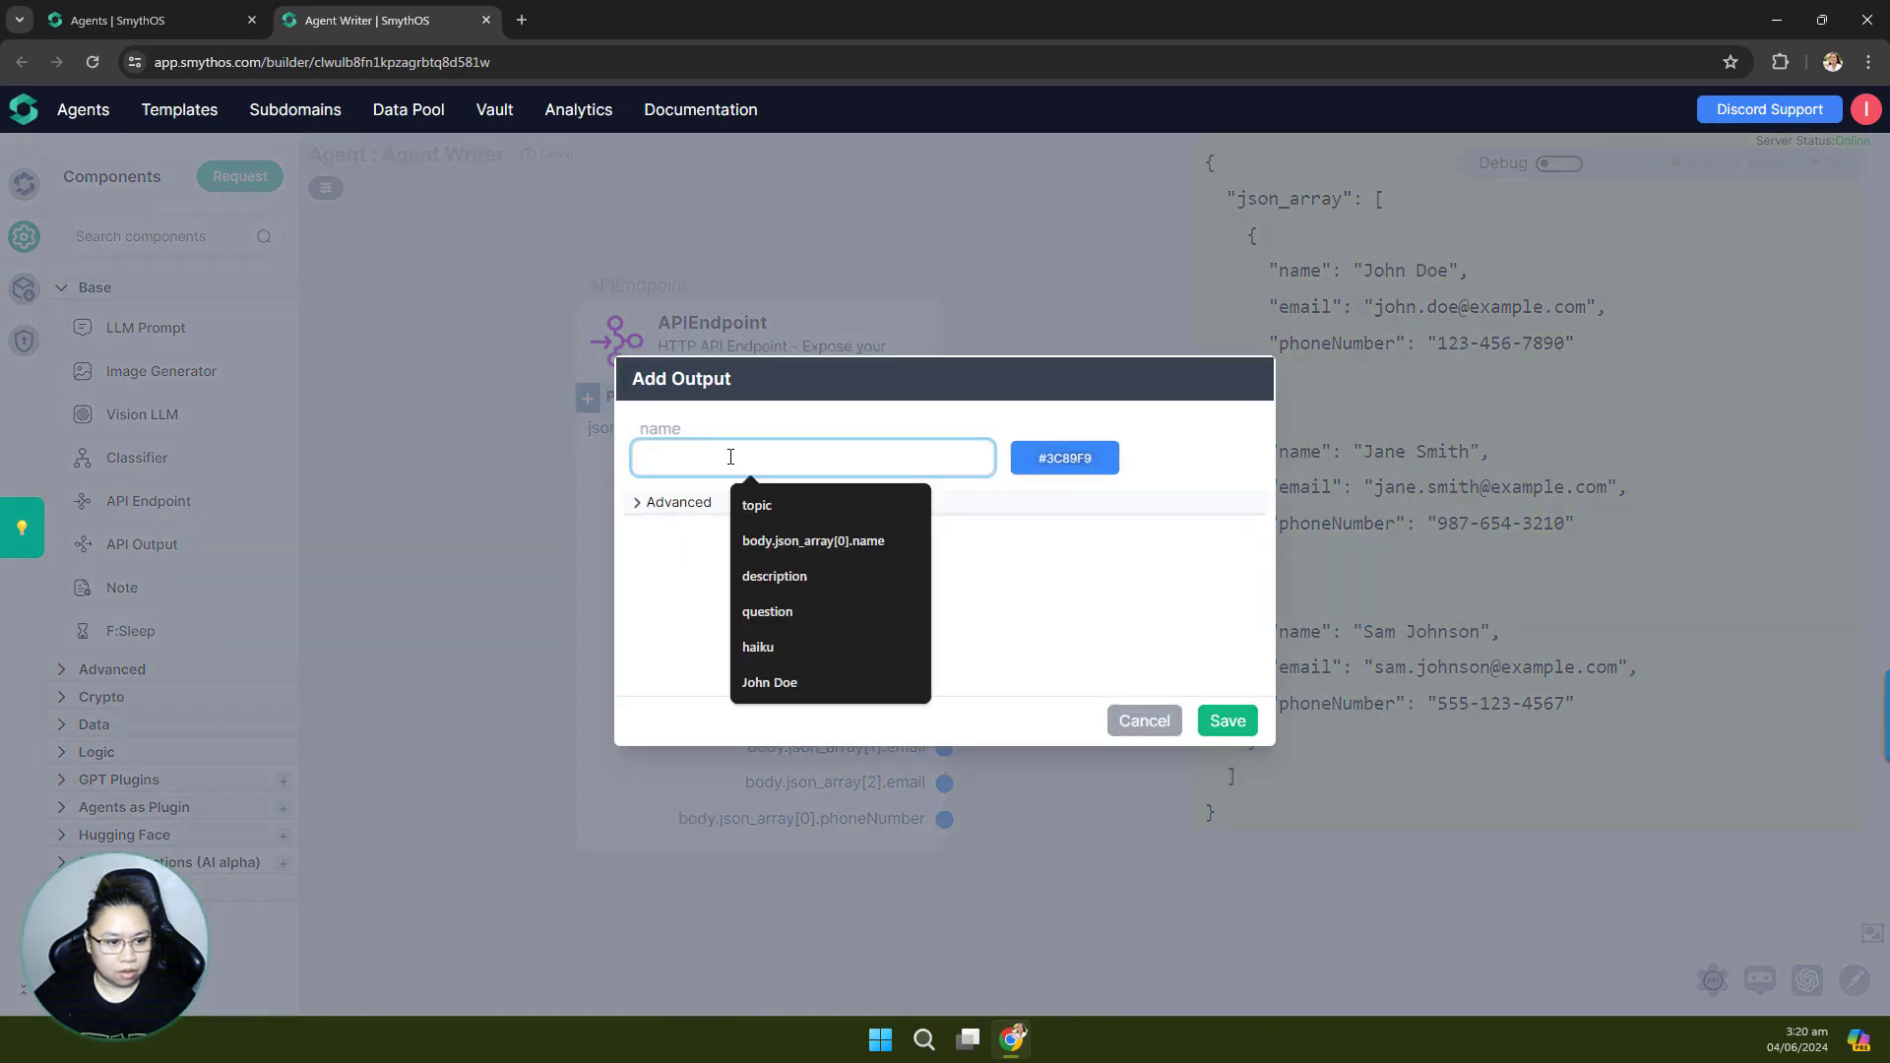
key(ctrl+v)
double_click(774, 458)
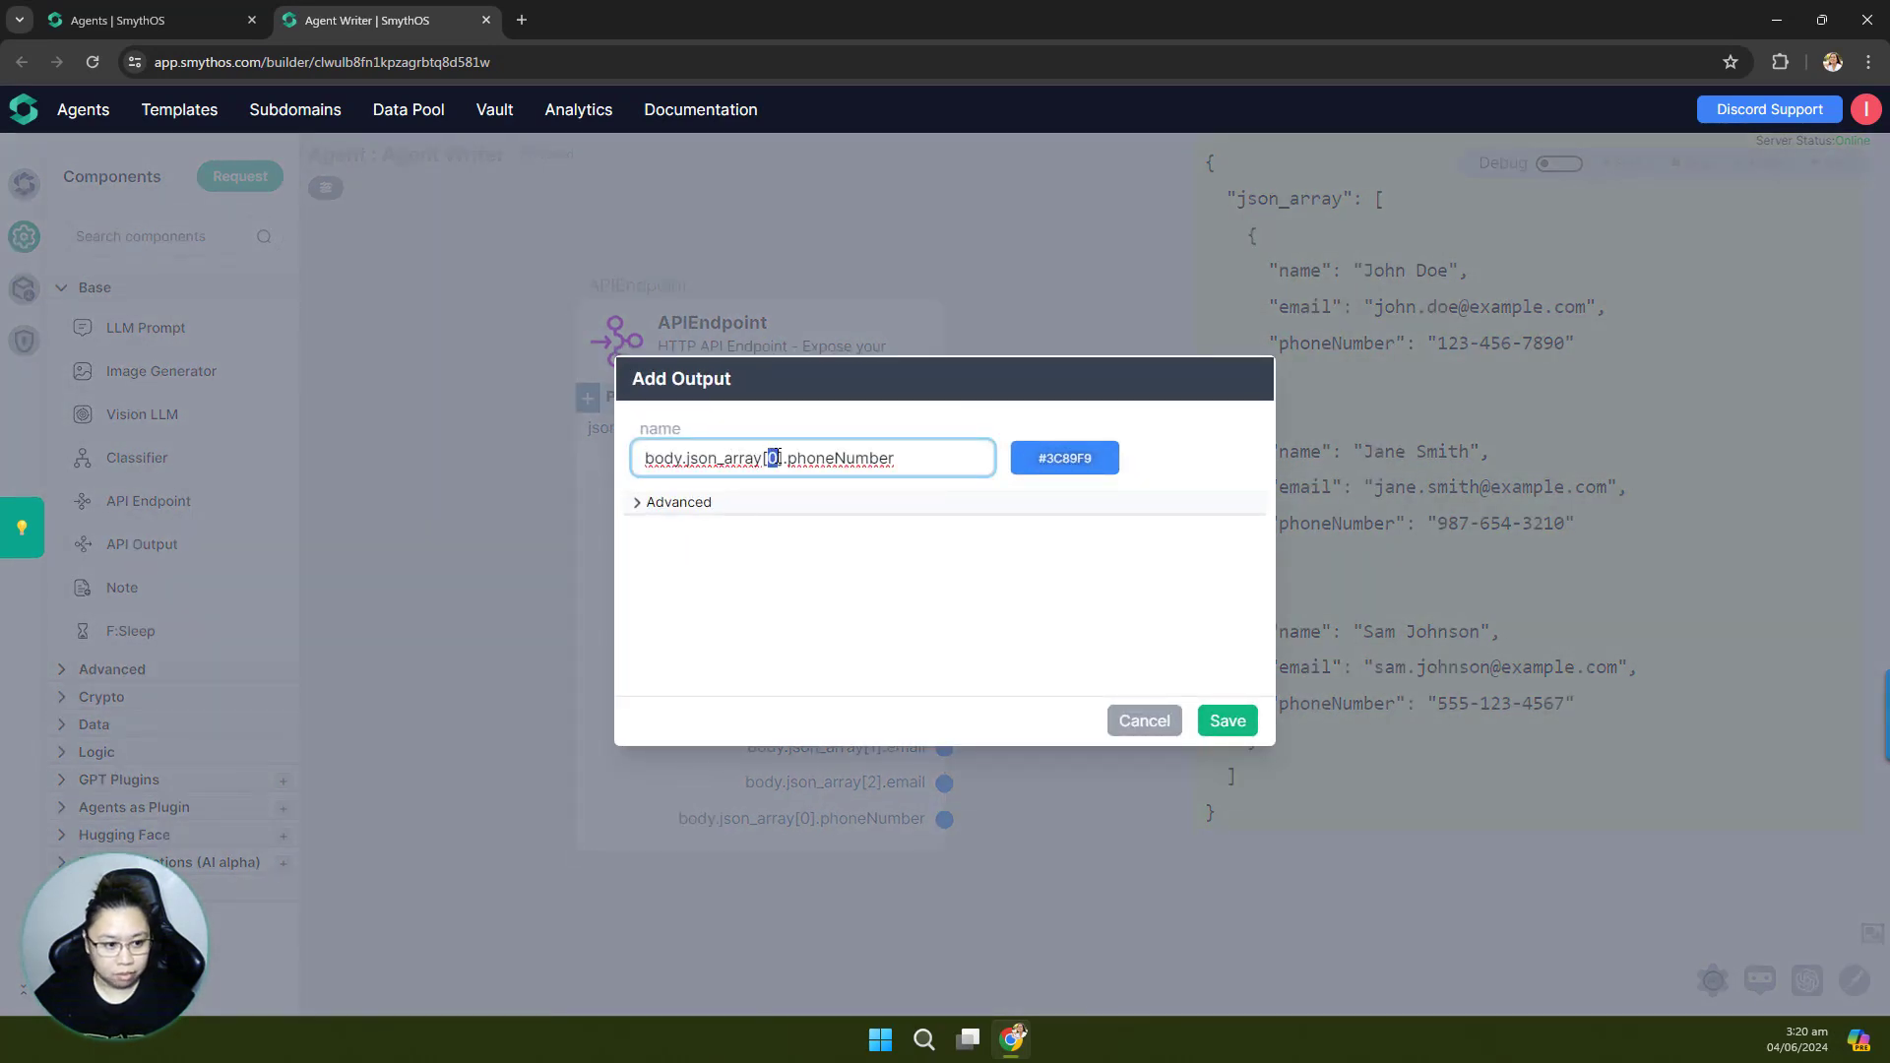
text(1)
click(1228, 722)
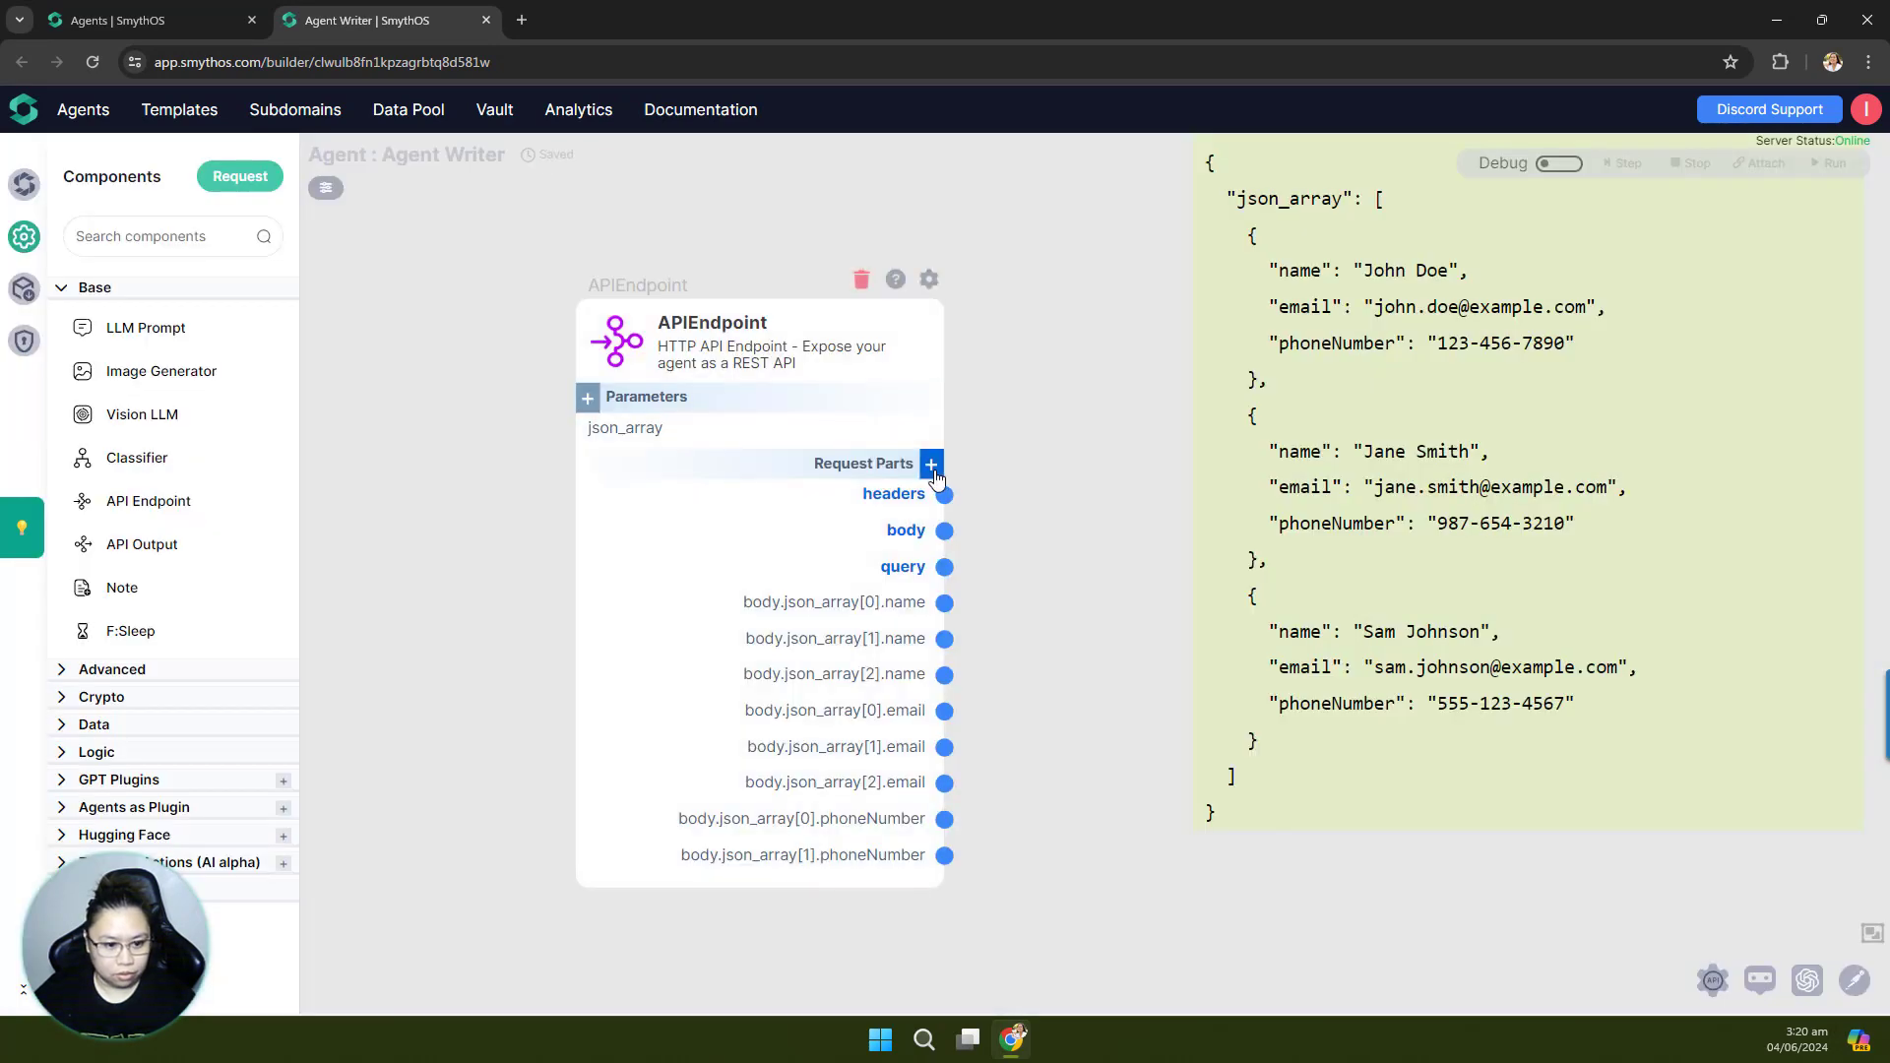
Step: Add an APIEndpoint output named body.json_array[2].phoneNumber, using the copied phoneNumber output name with index 2
click(931, 465)
click(777, 461)
key(ctrl+v)
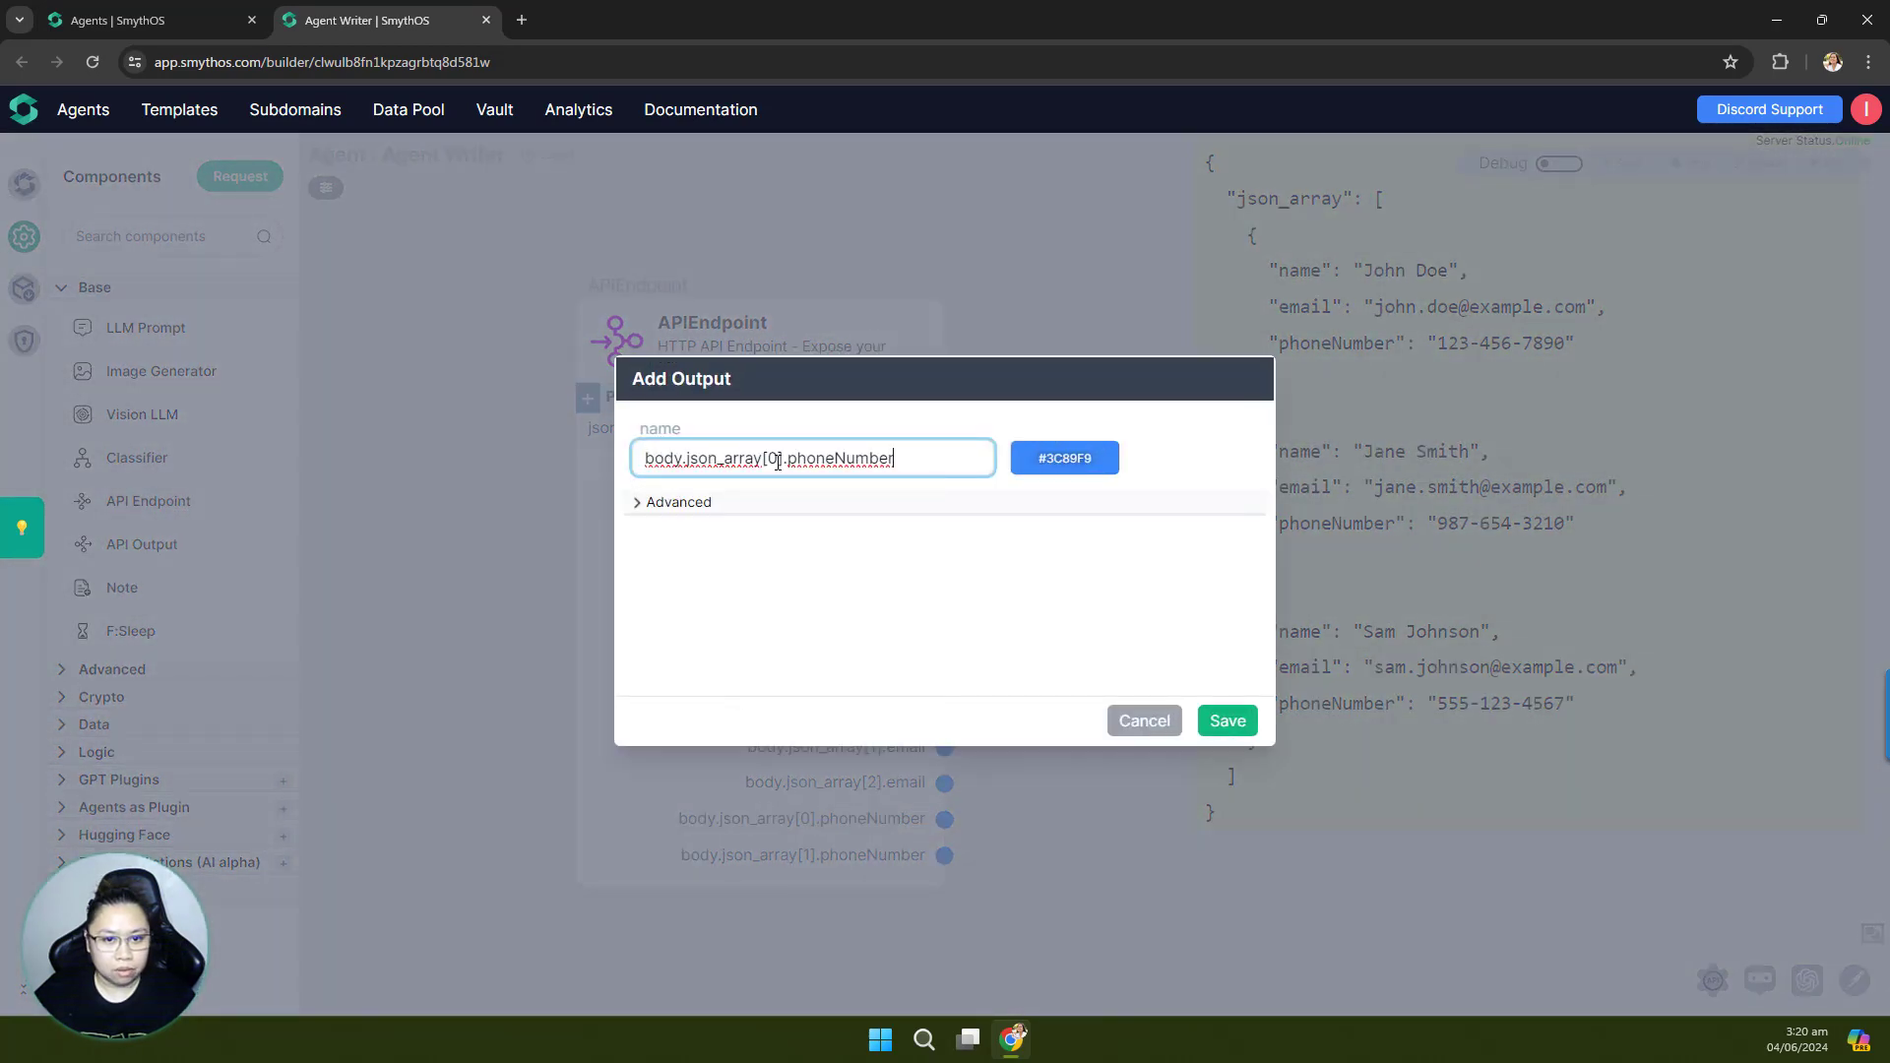
double_click(774, 458)
text(2)
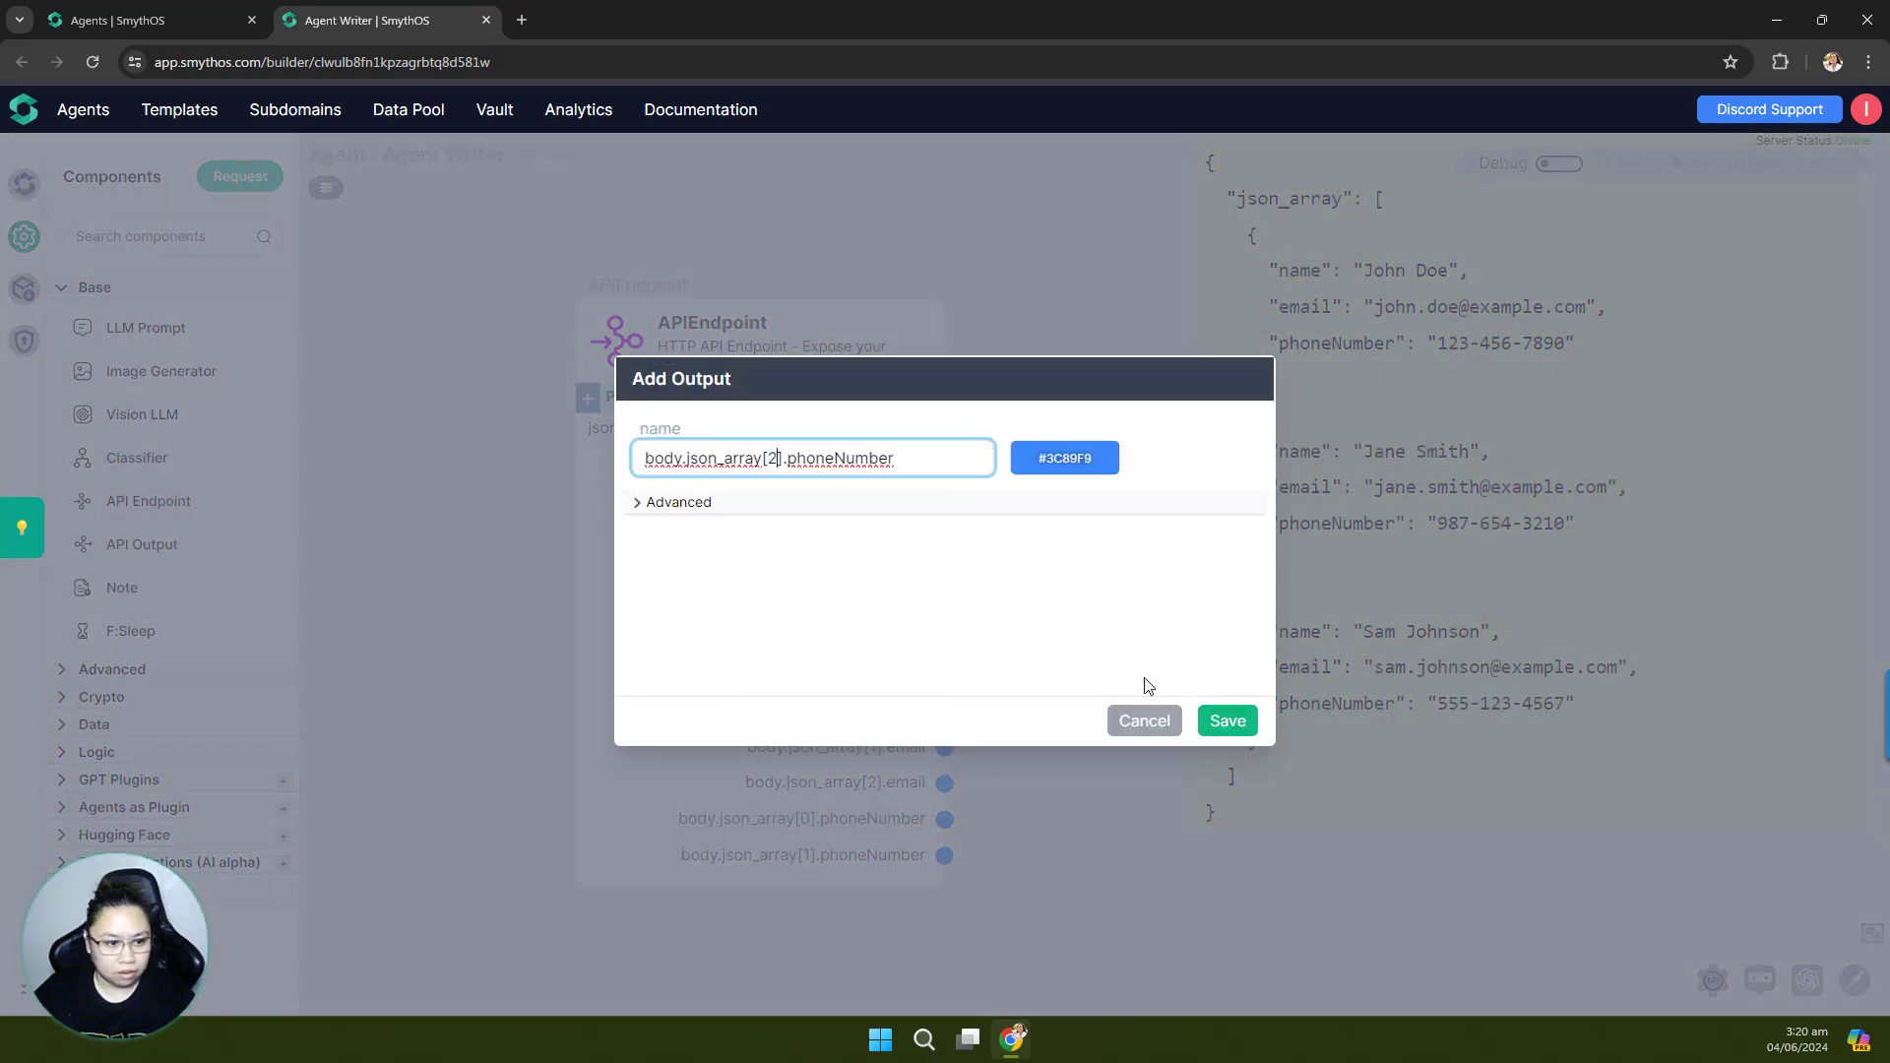
click(1228, 721)
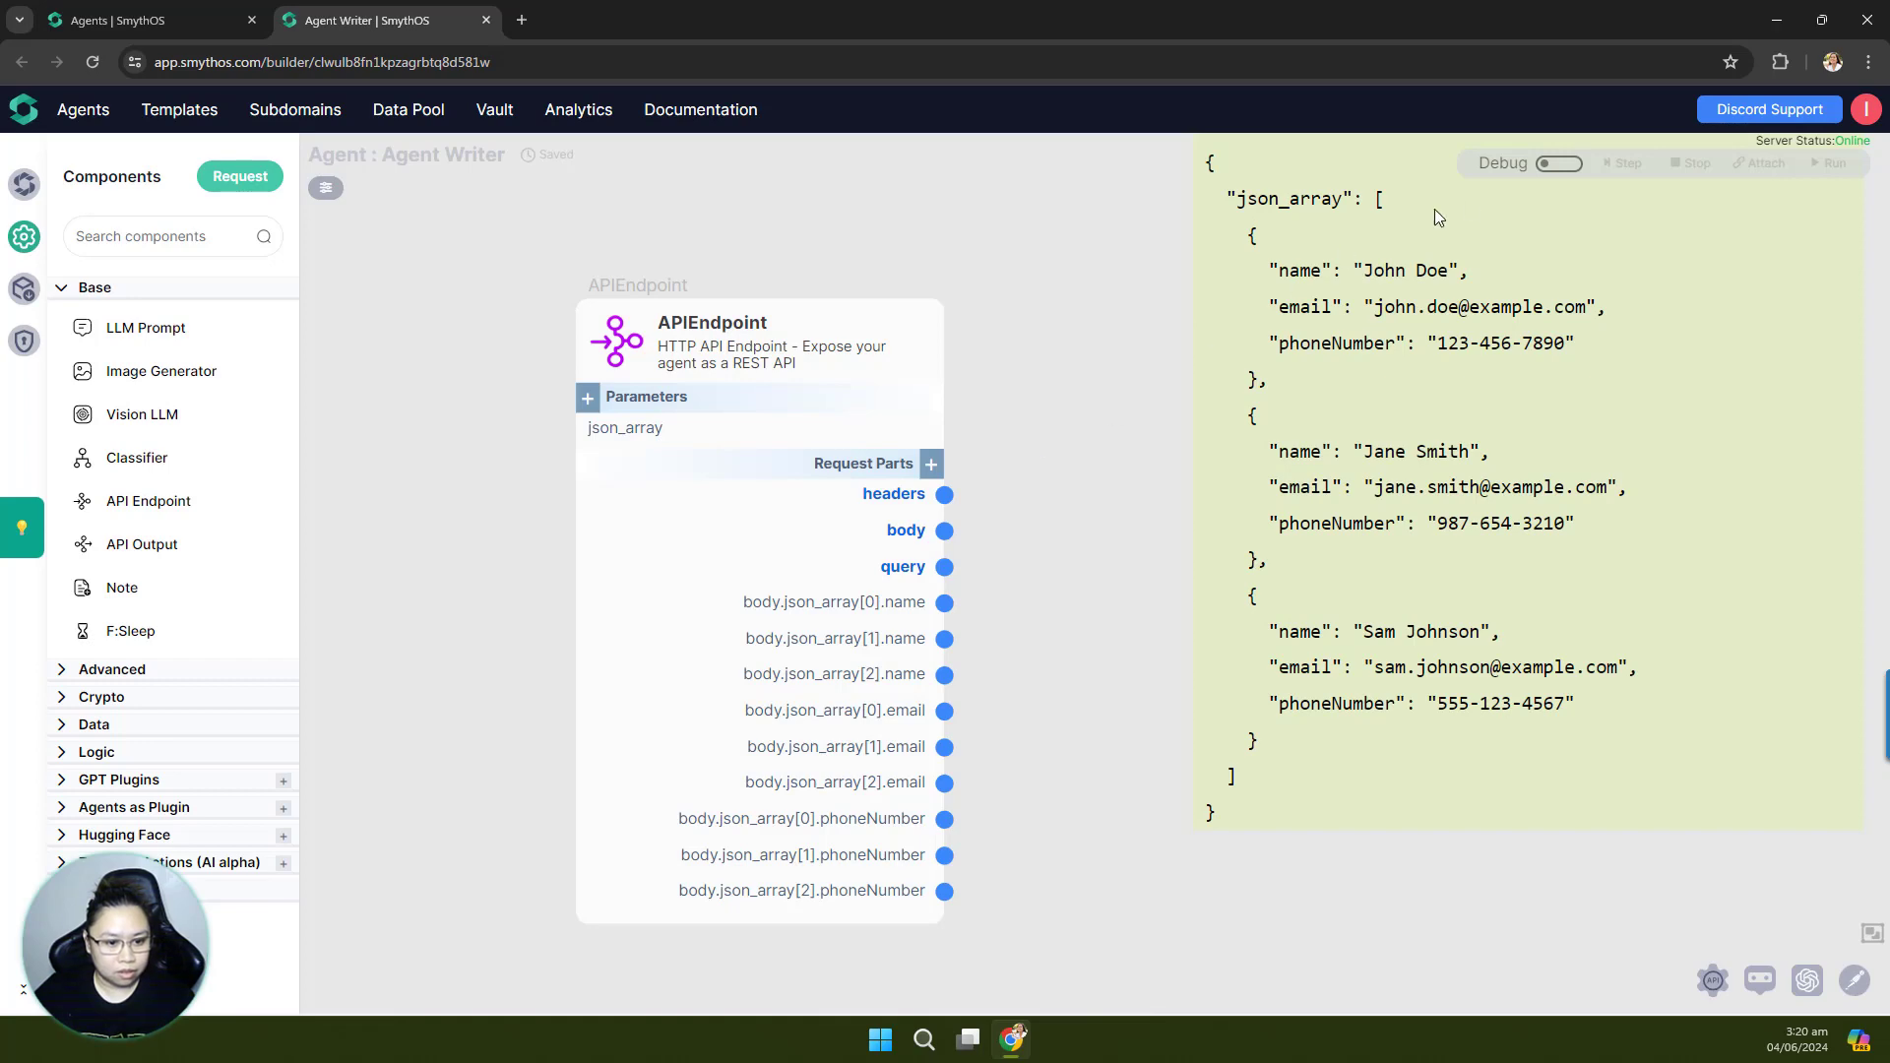
Step: Run a debug step on the APIEndpoint with the existing json_array input and check the name, email and phoneNumber outputs of index 2
click(1559, 164)
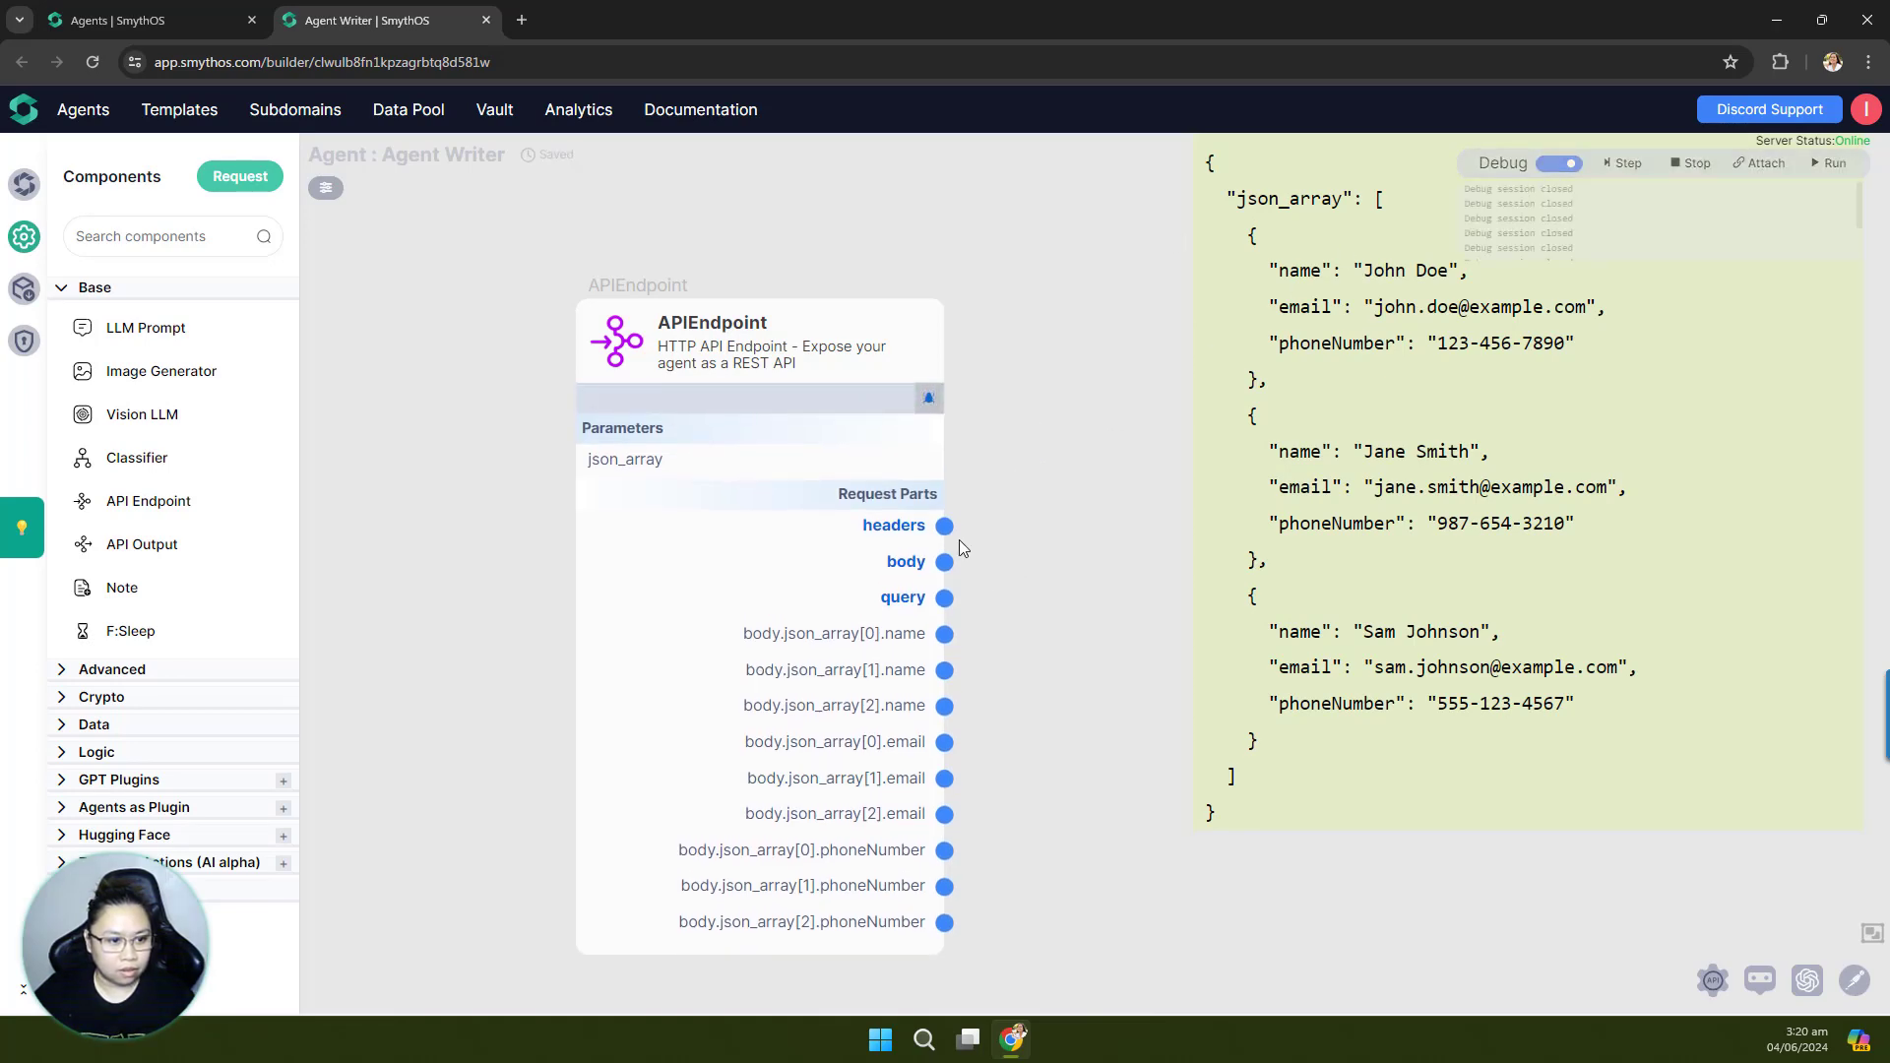
click(929, 398)
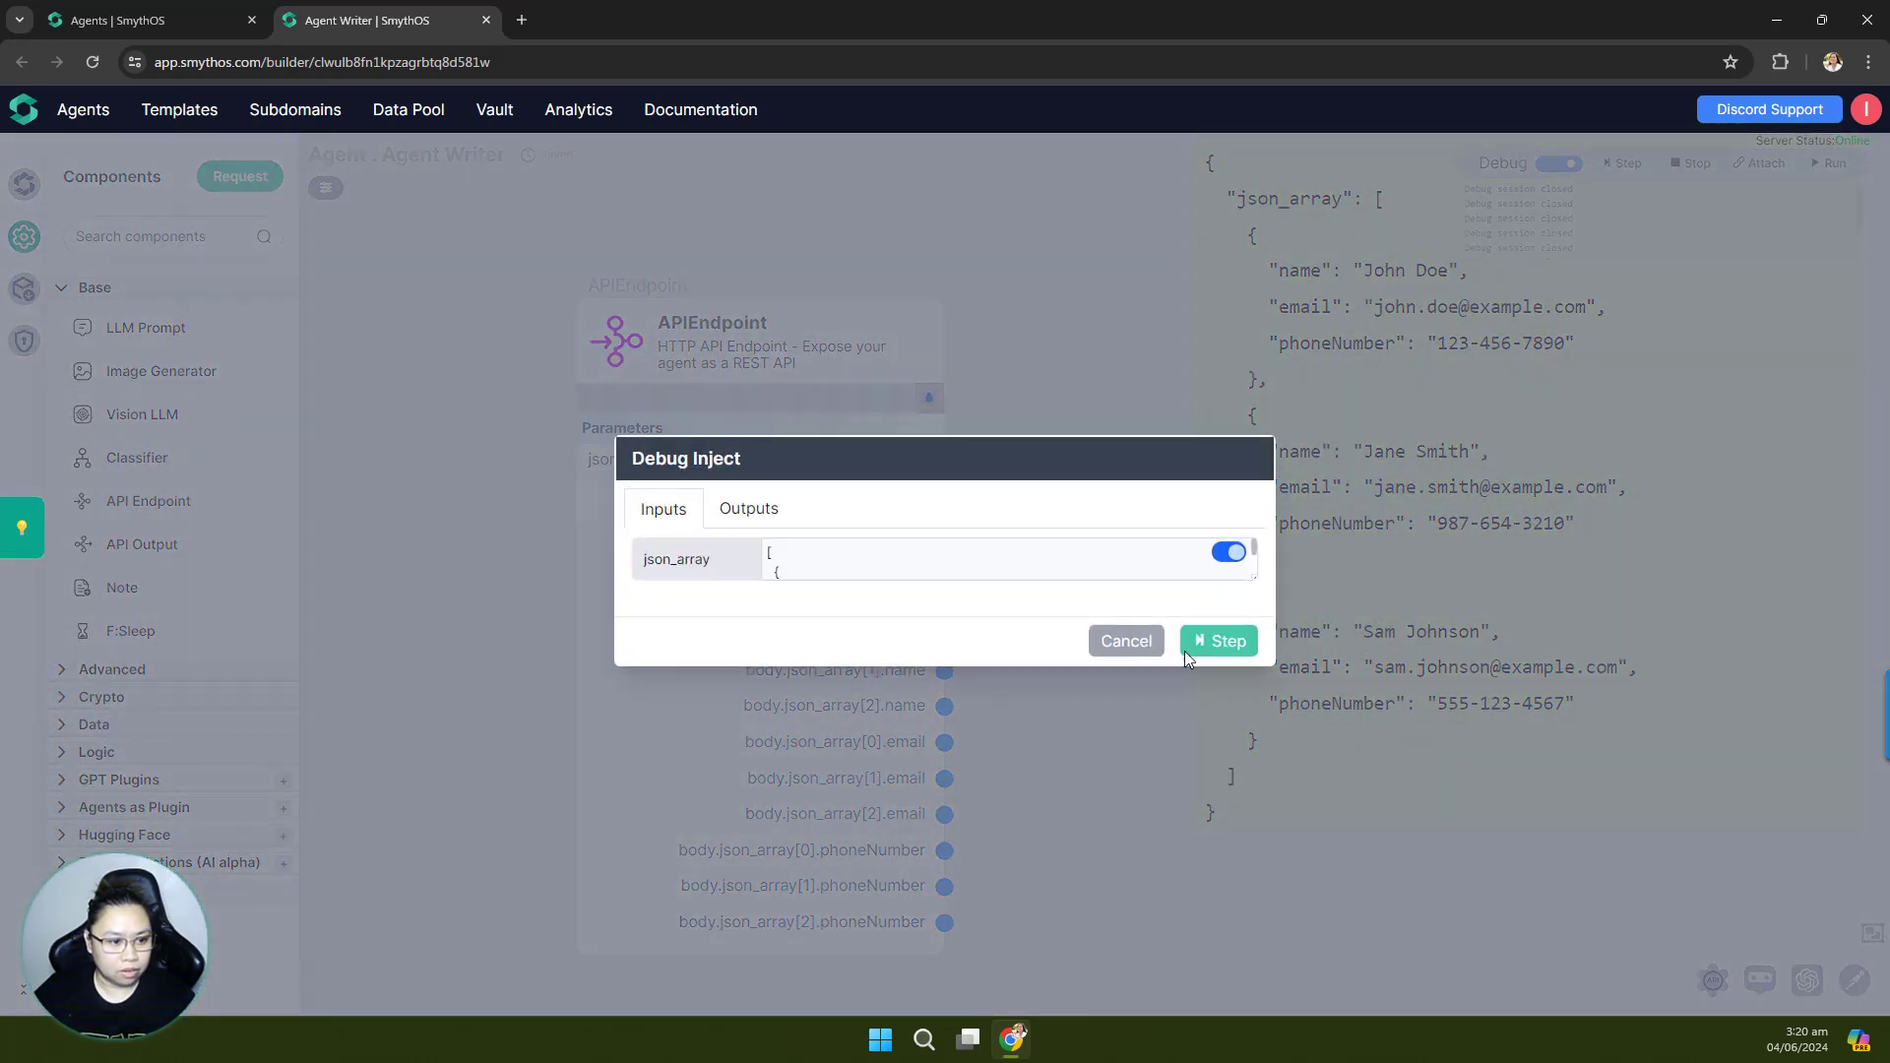
click(1186, 654)
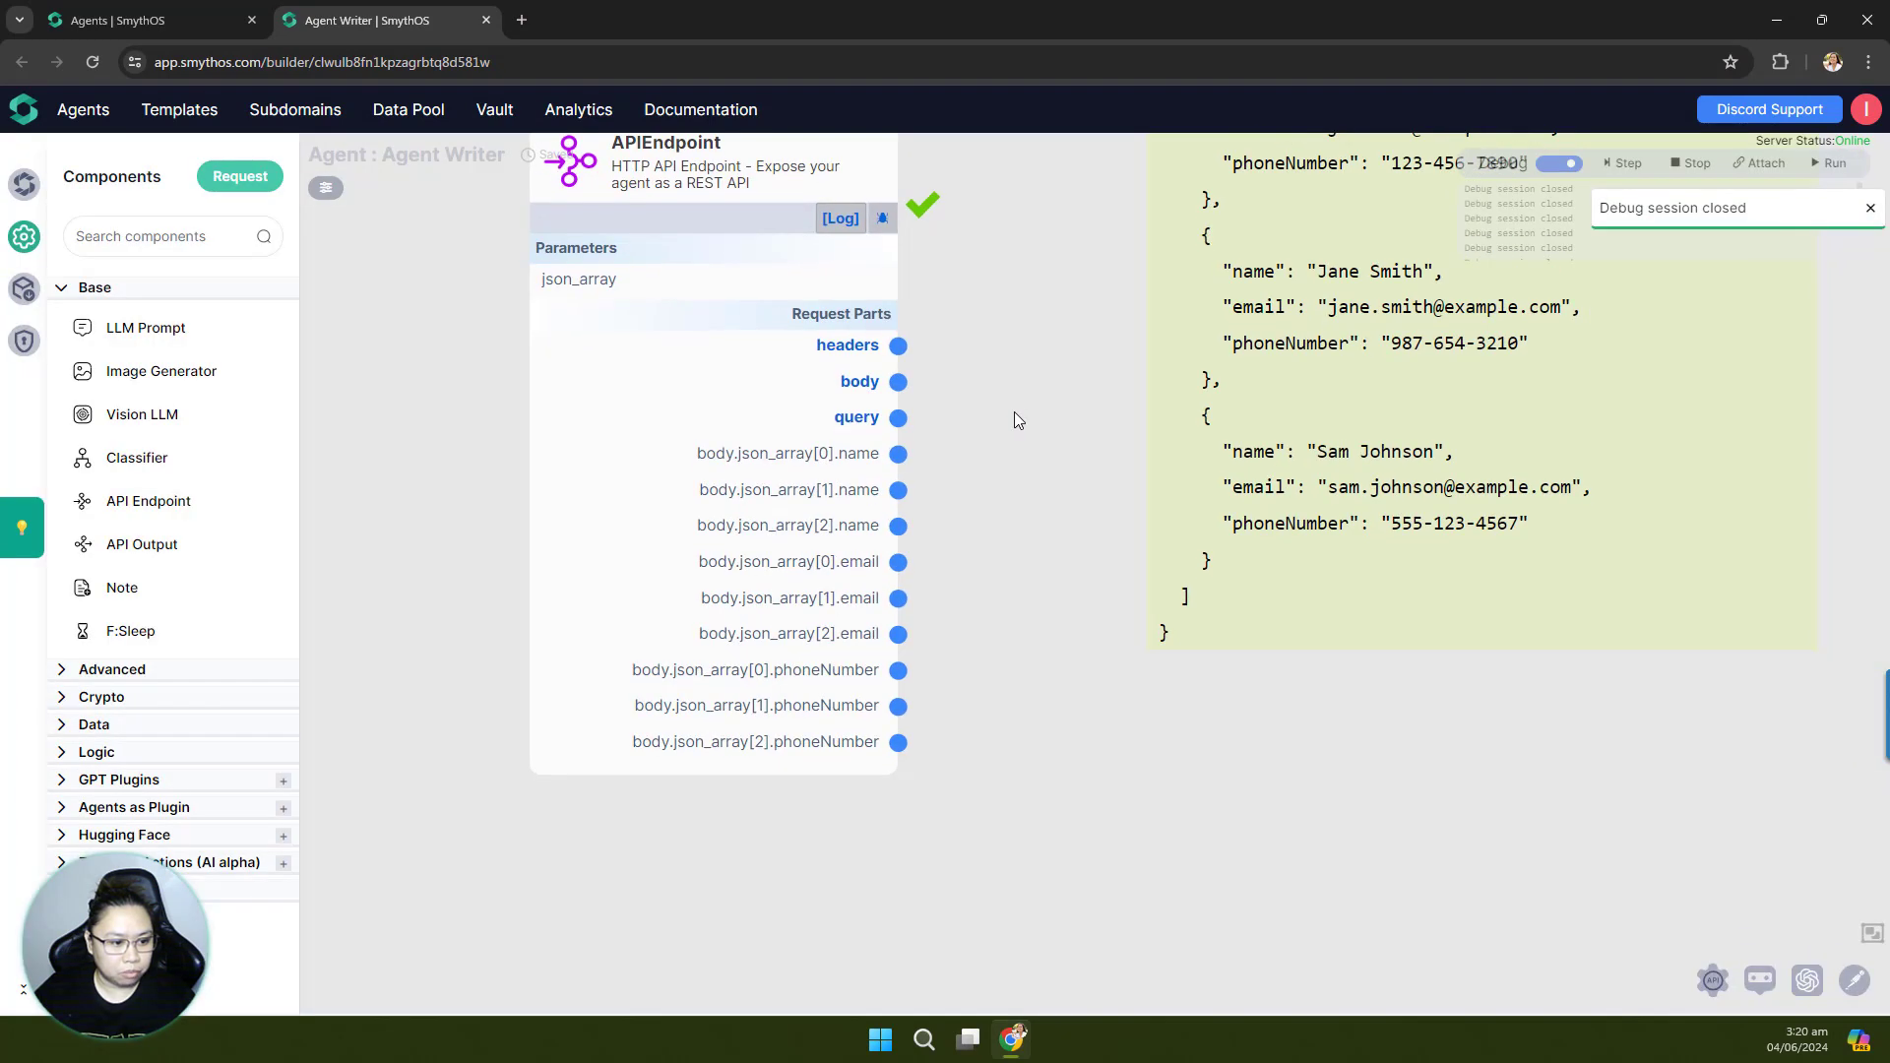
mouse_move(838, 544)
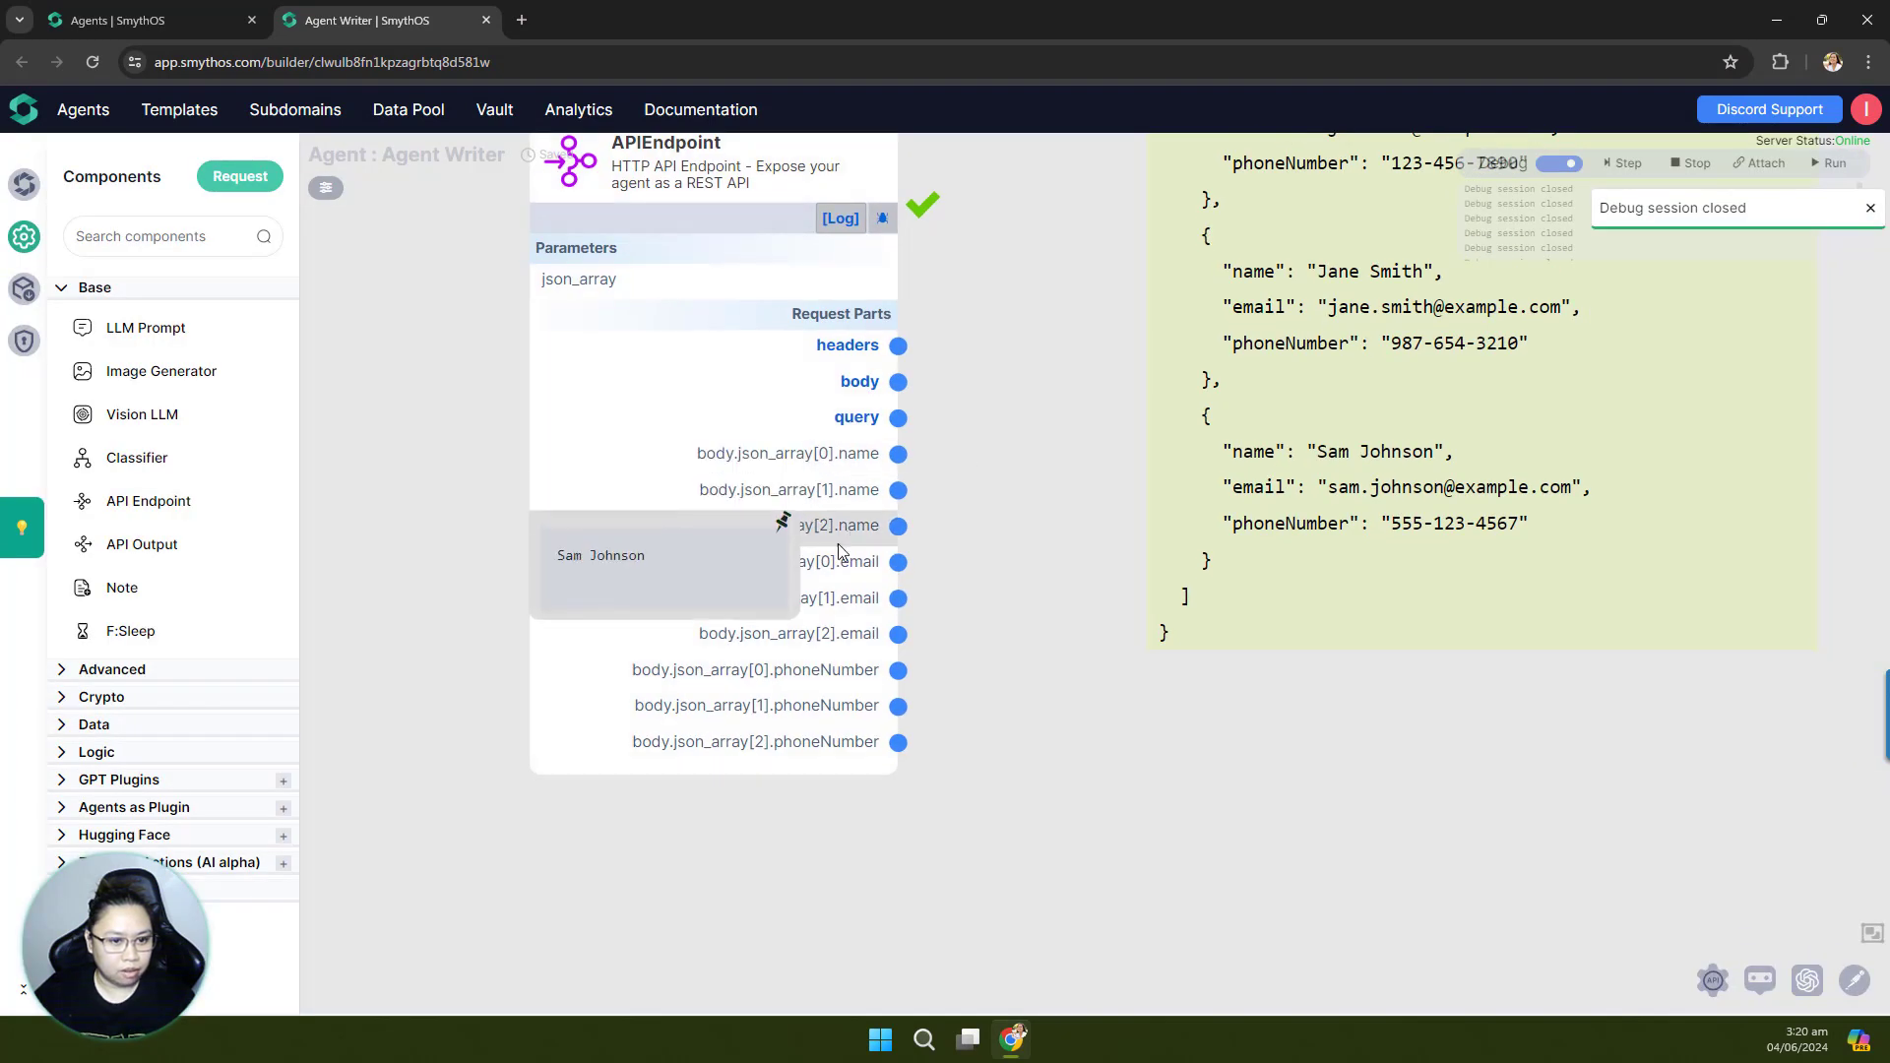
mouse_move(847, 642)
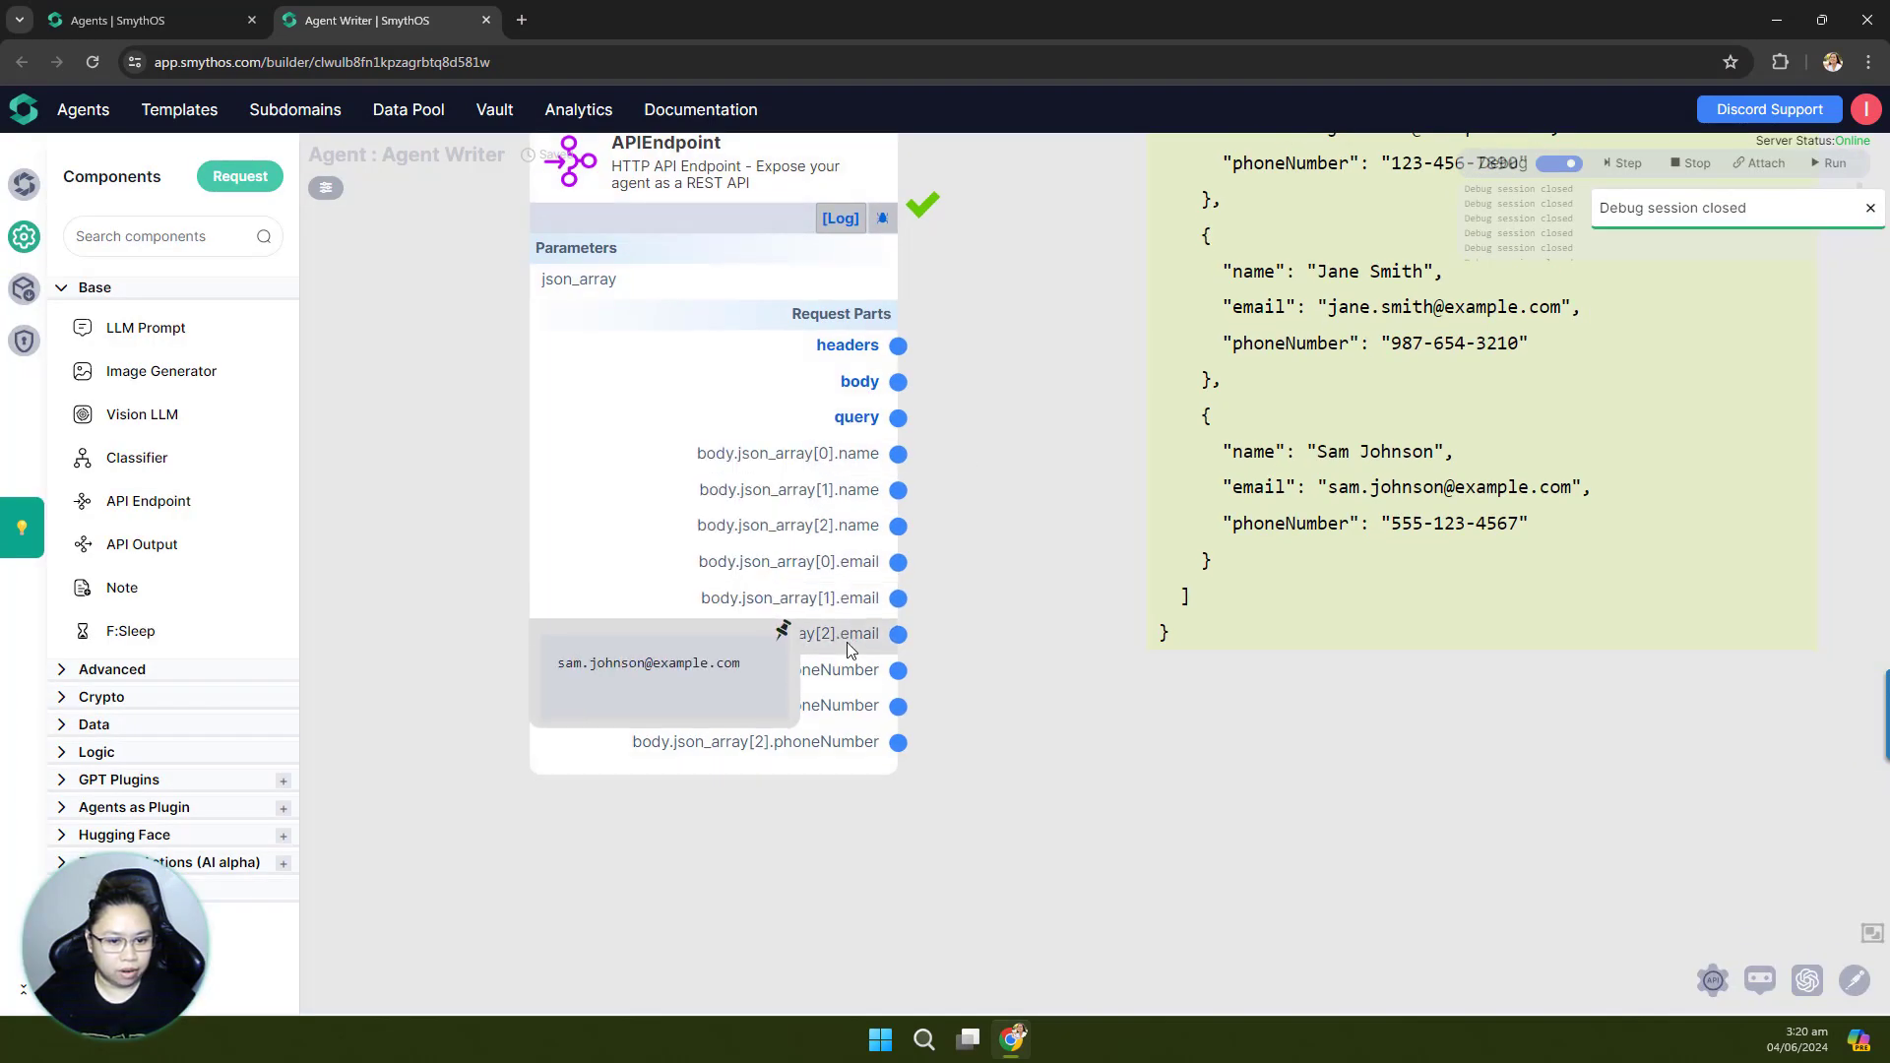
mouse_move(872, 742)
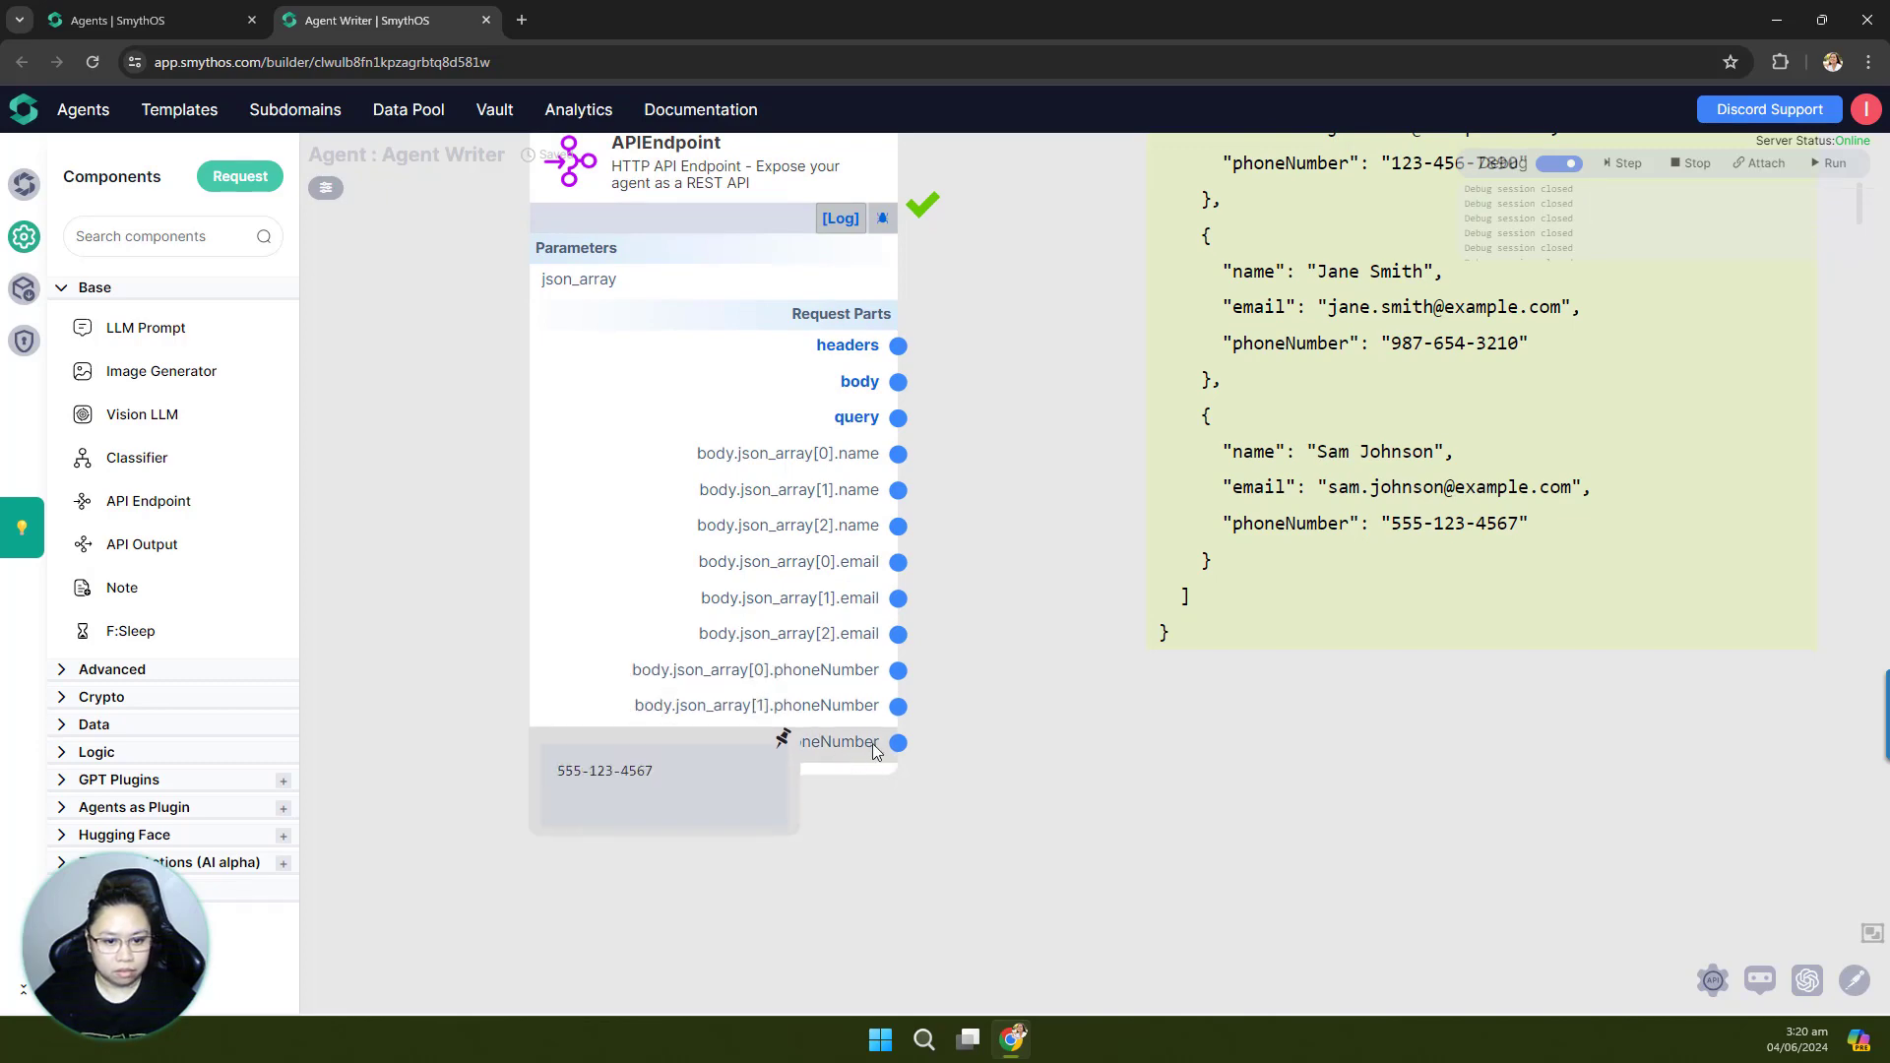
Step: Move the output note to the far side of the Raw input note, clearing the space beside the APIEndpoint
scroll(905, 660, down, 5)
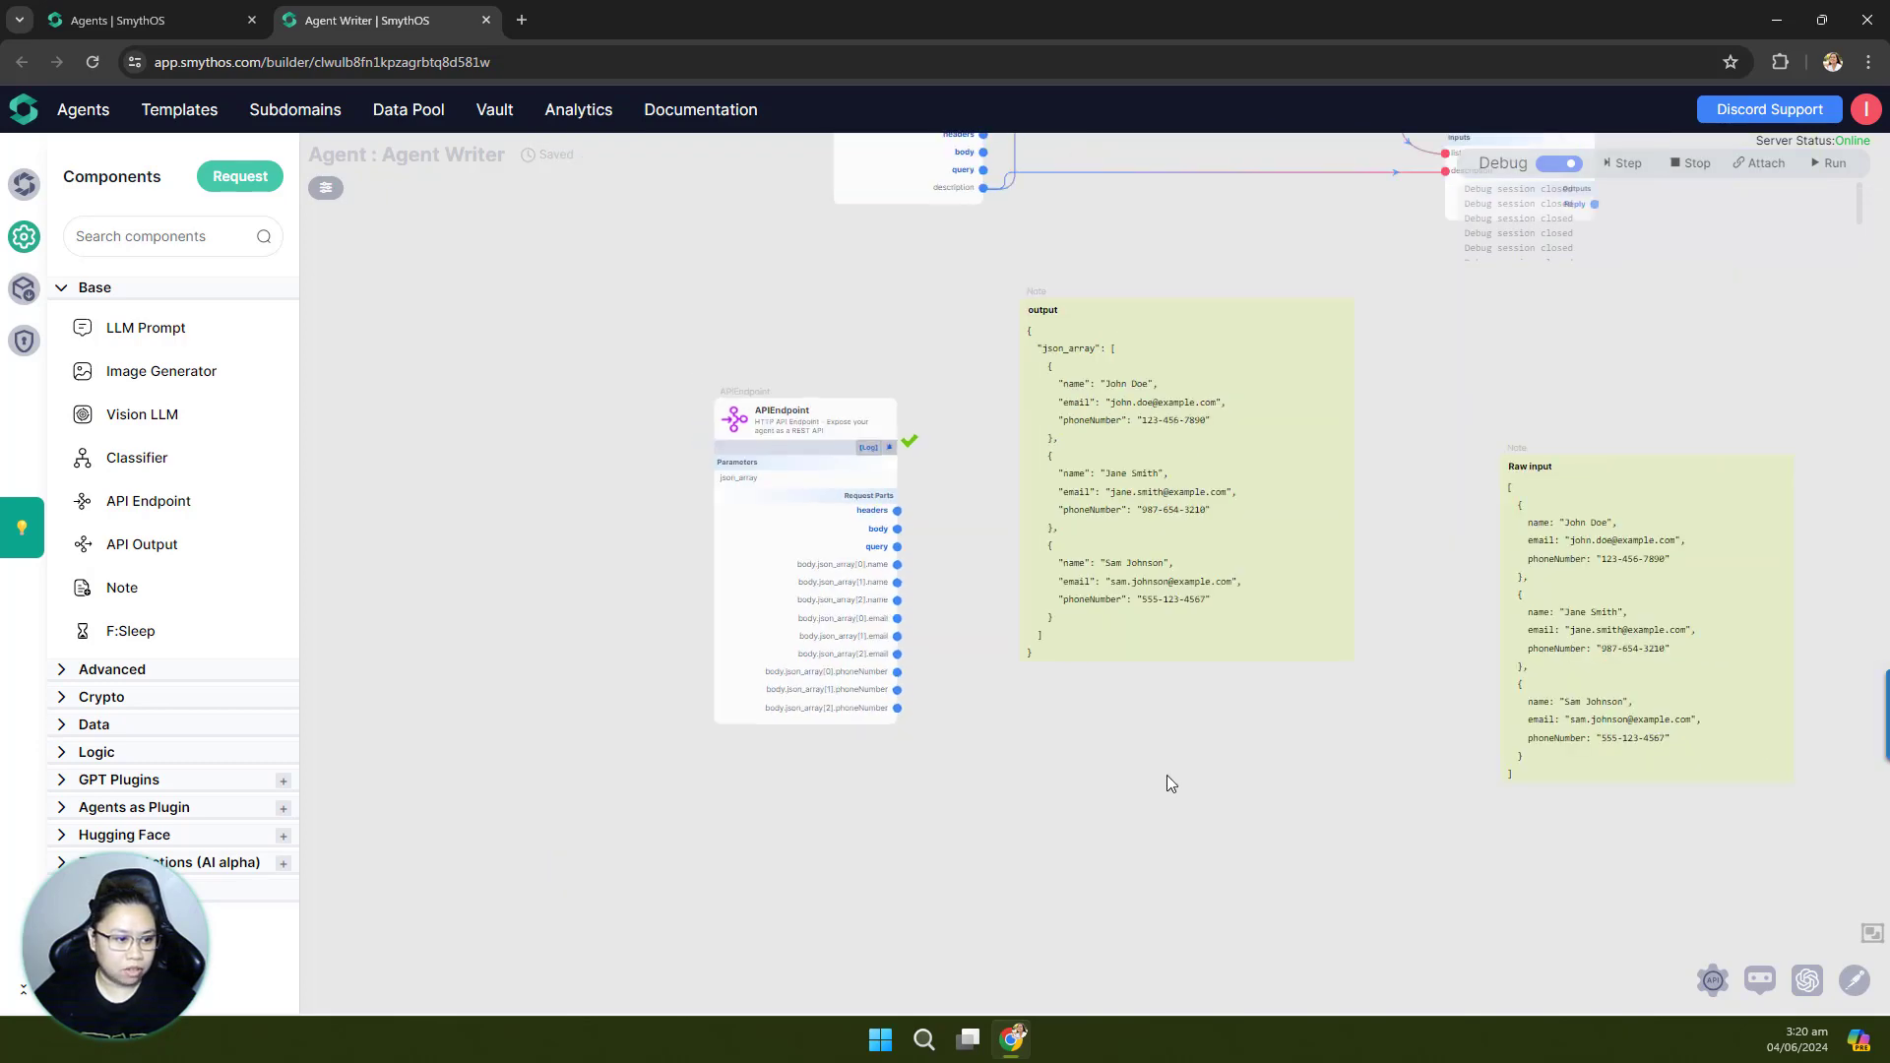
drag(1167, 776, 952, 754)
drag(823, 276, 1621, 445)
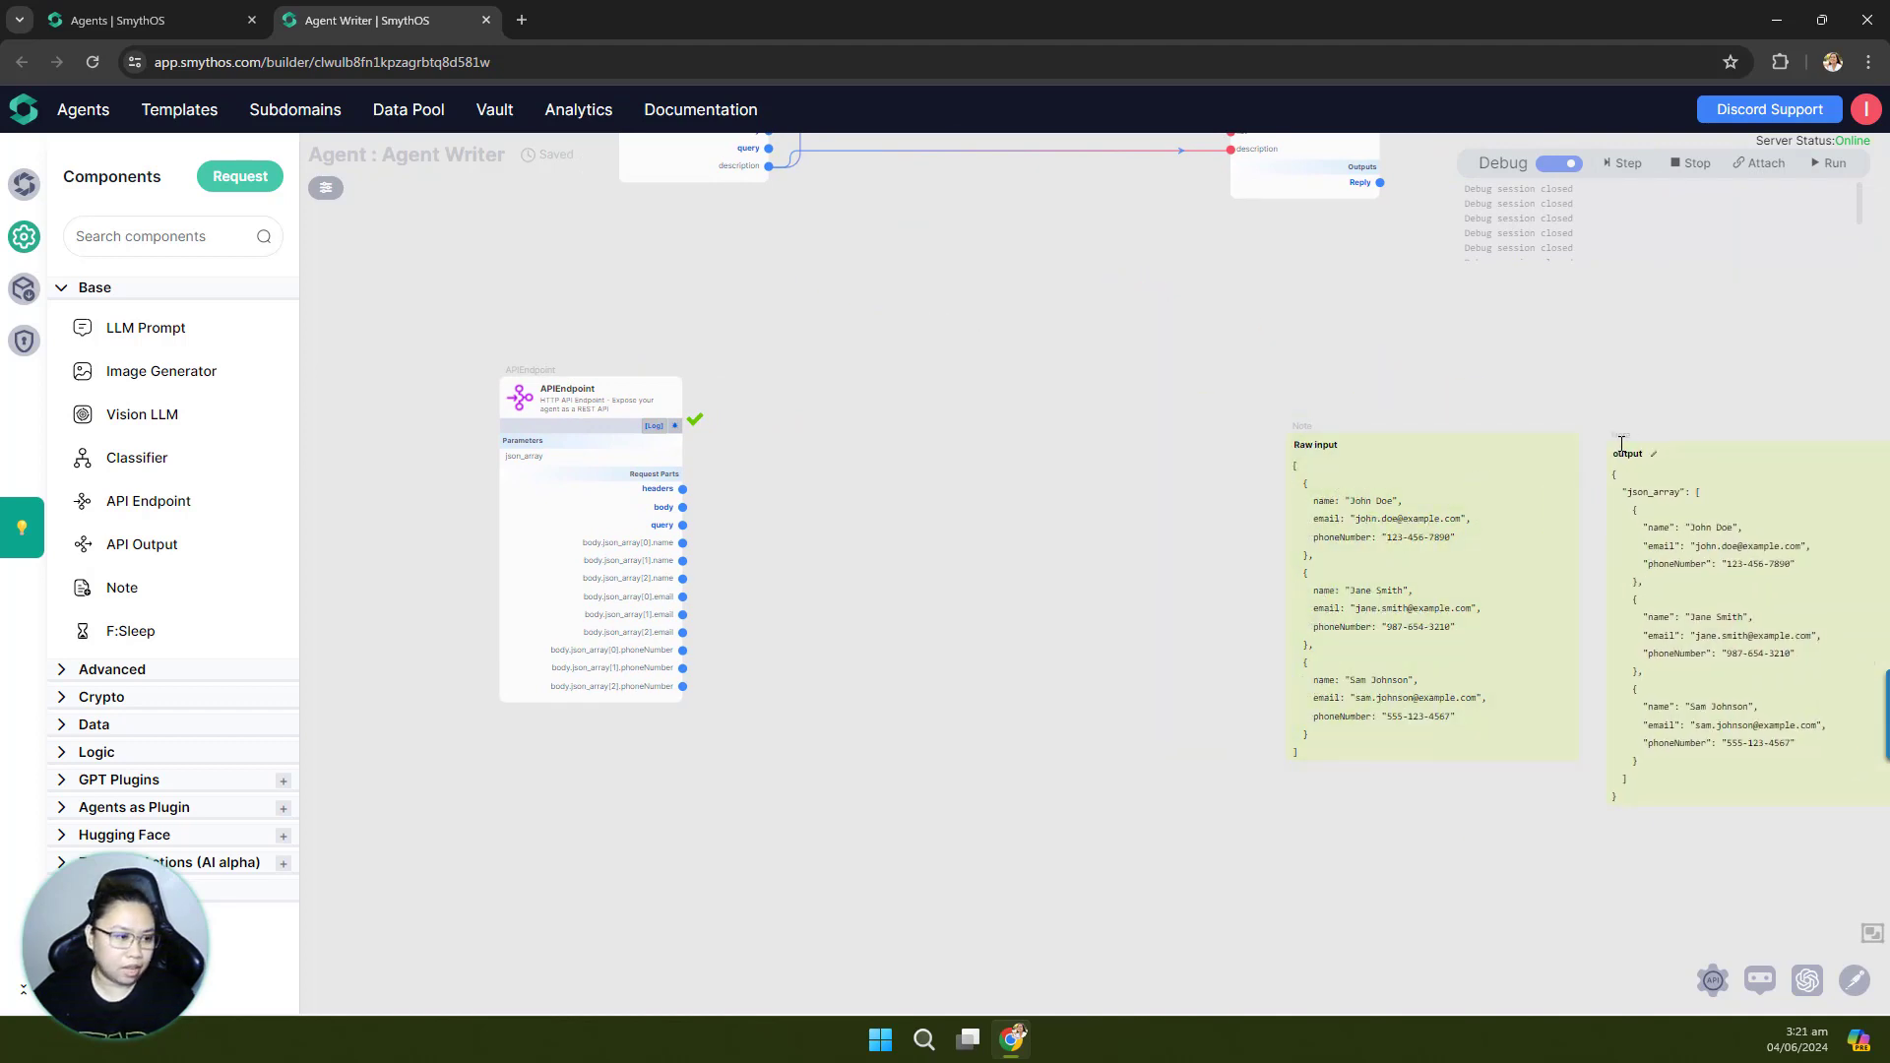
scroll(805, 512, up, 3)
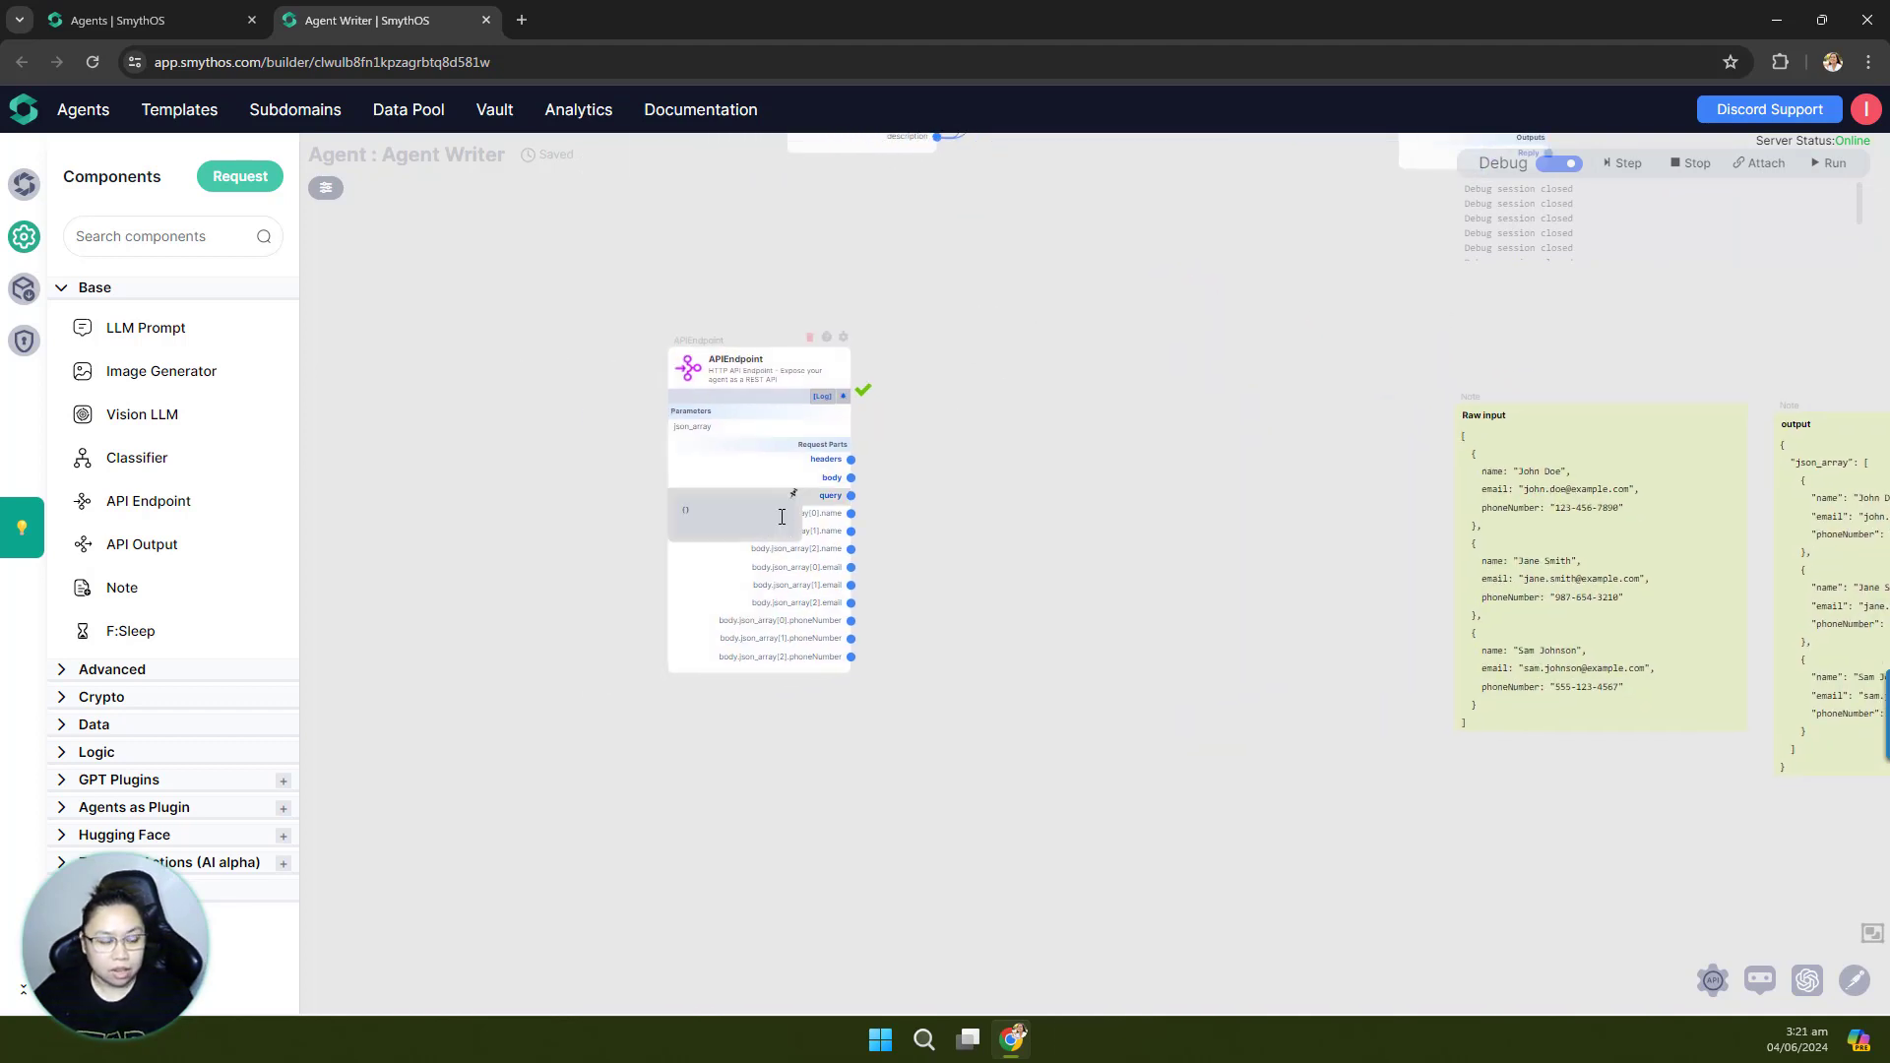
scroll(797, 509, up, 3)
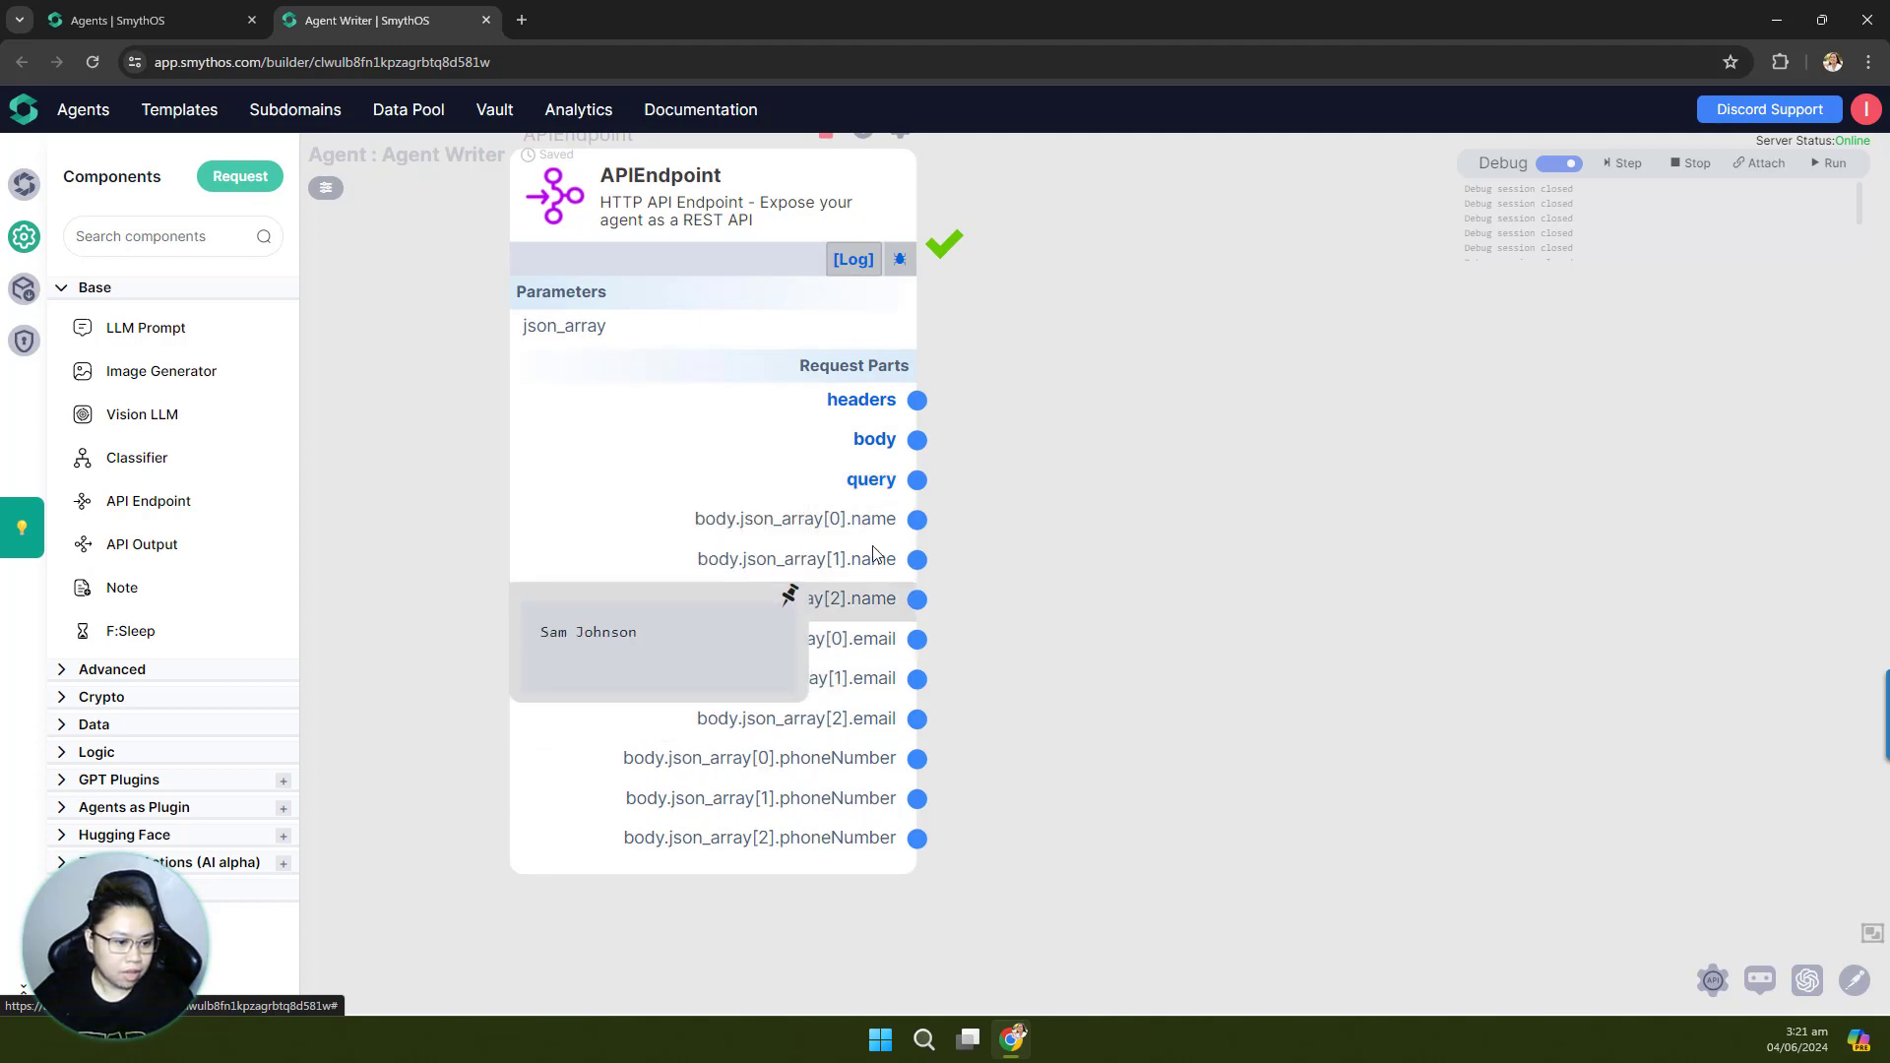
Step: Inspect the debug values of the name, email and phoneNumber outputs for each json_array index on the APIEndpoint
mouse_move(862, 587)
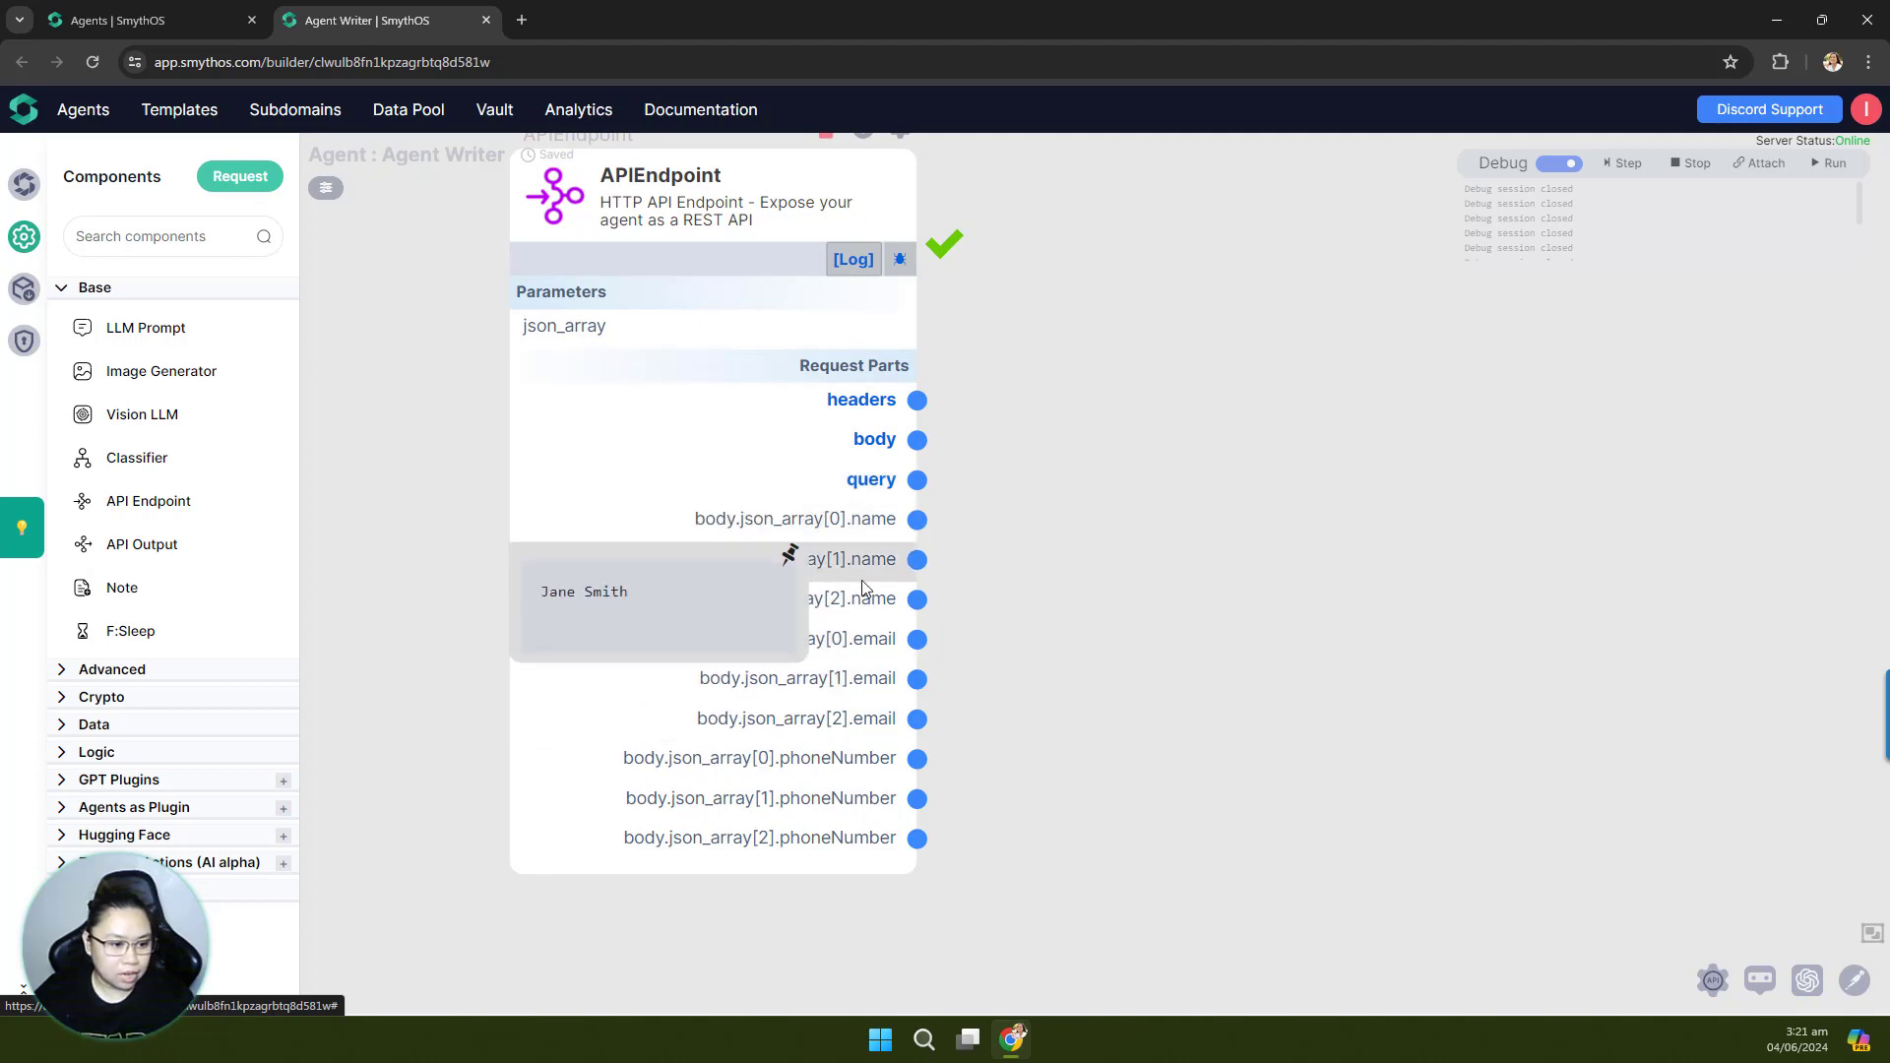
mouse_move(856, 644)
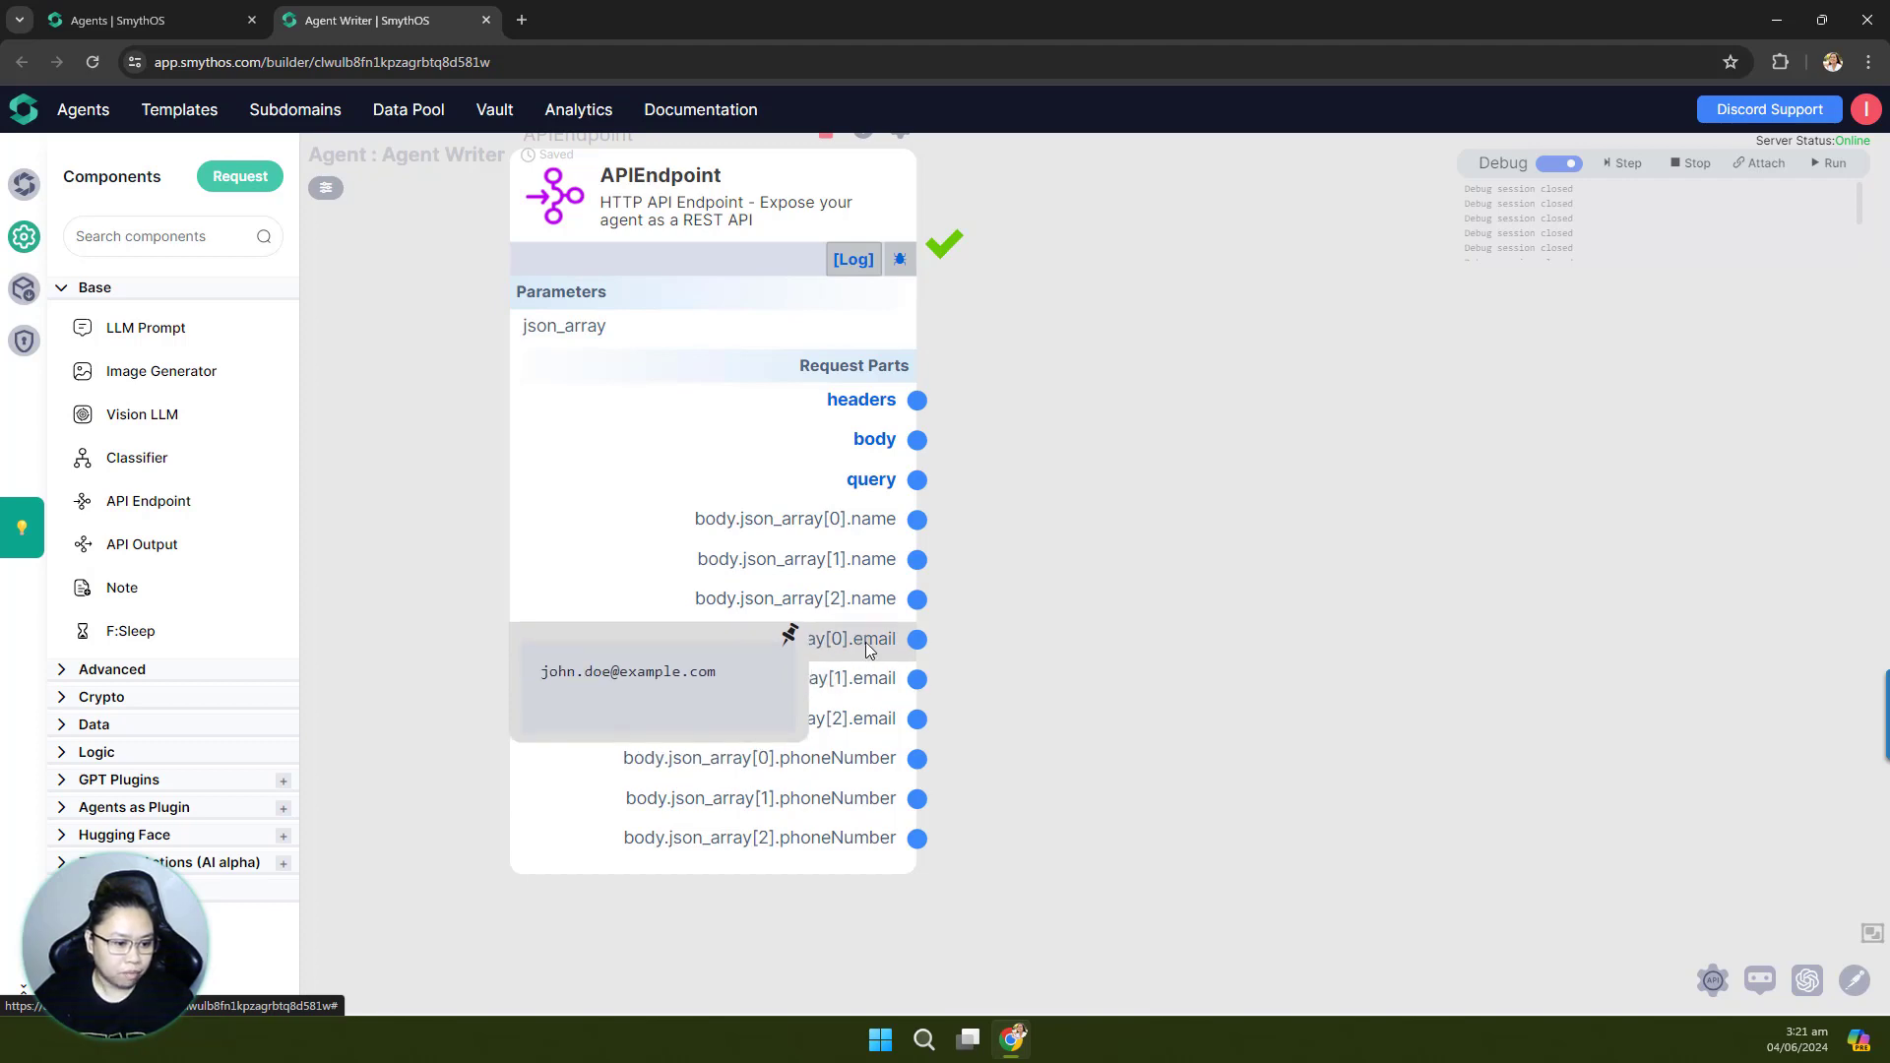
mouse_move(866, 681)
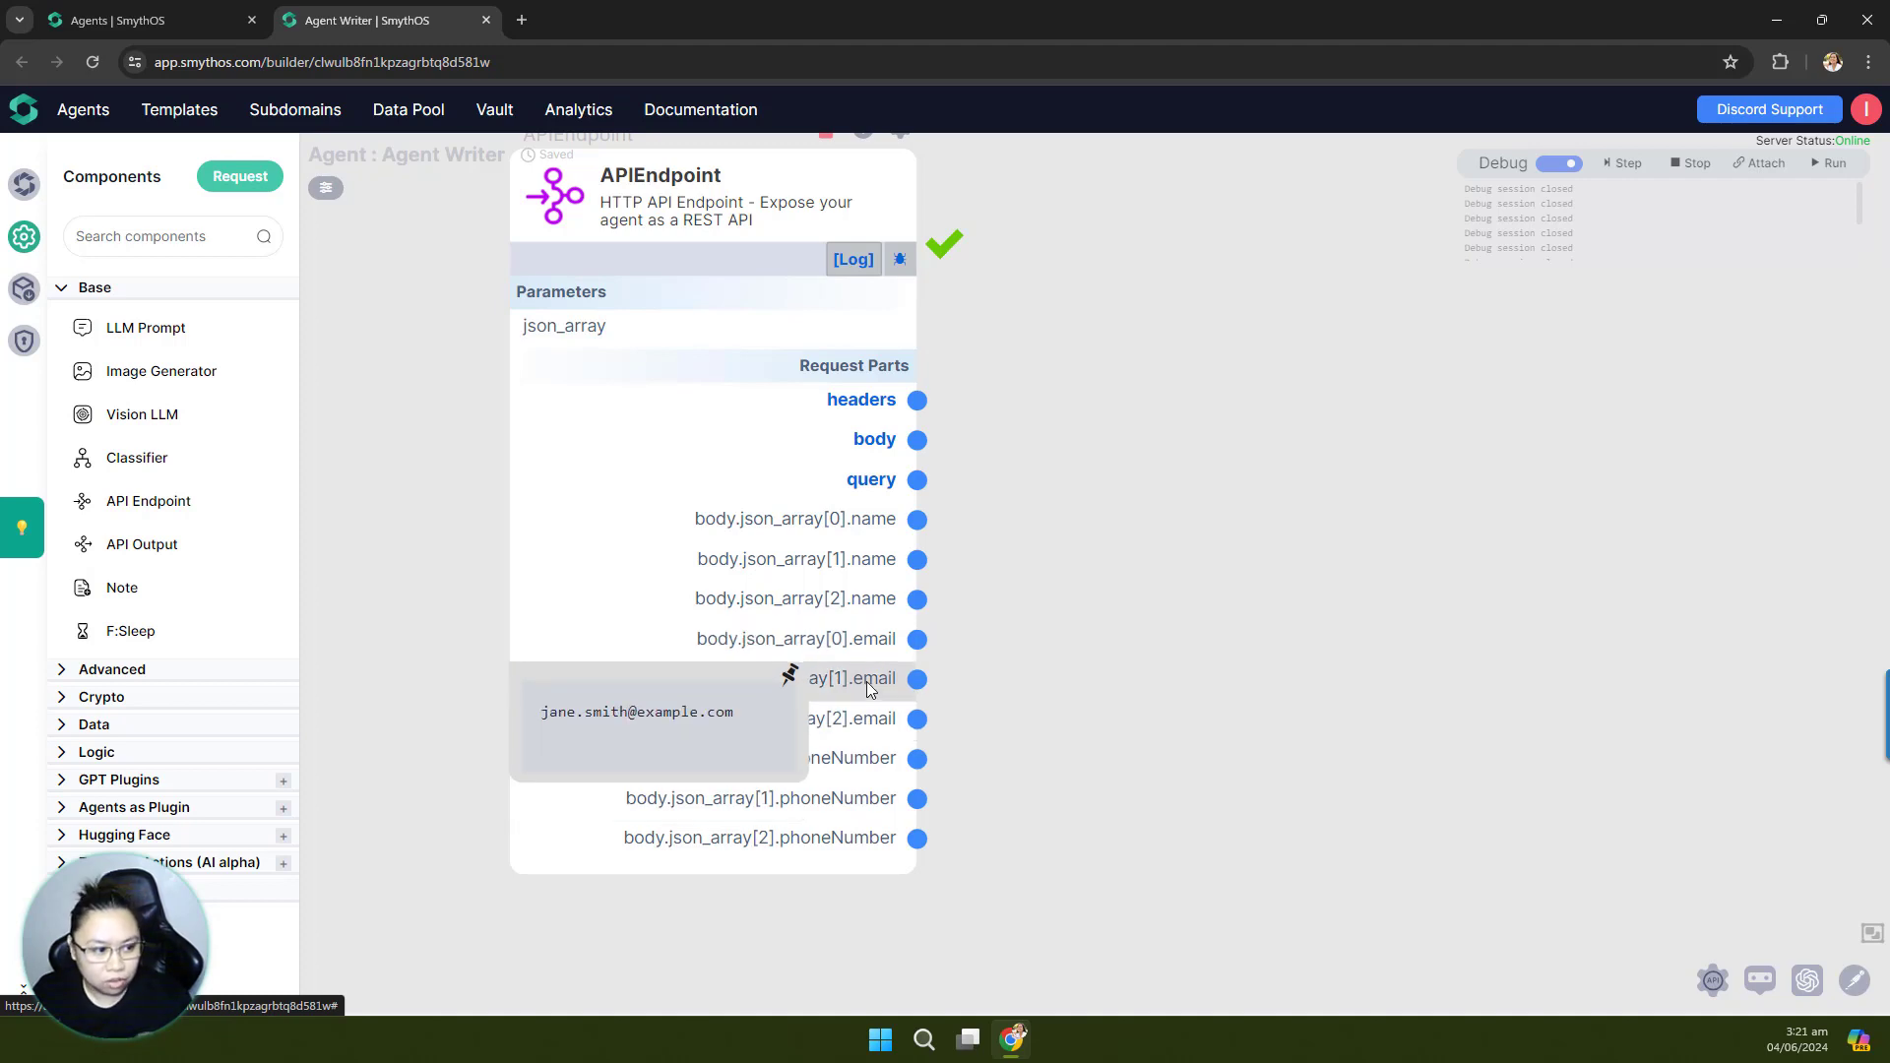
mouse_move(829, 800)
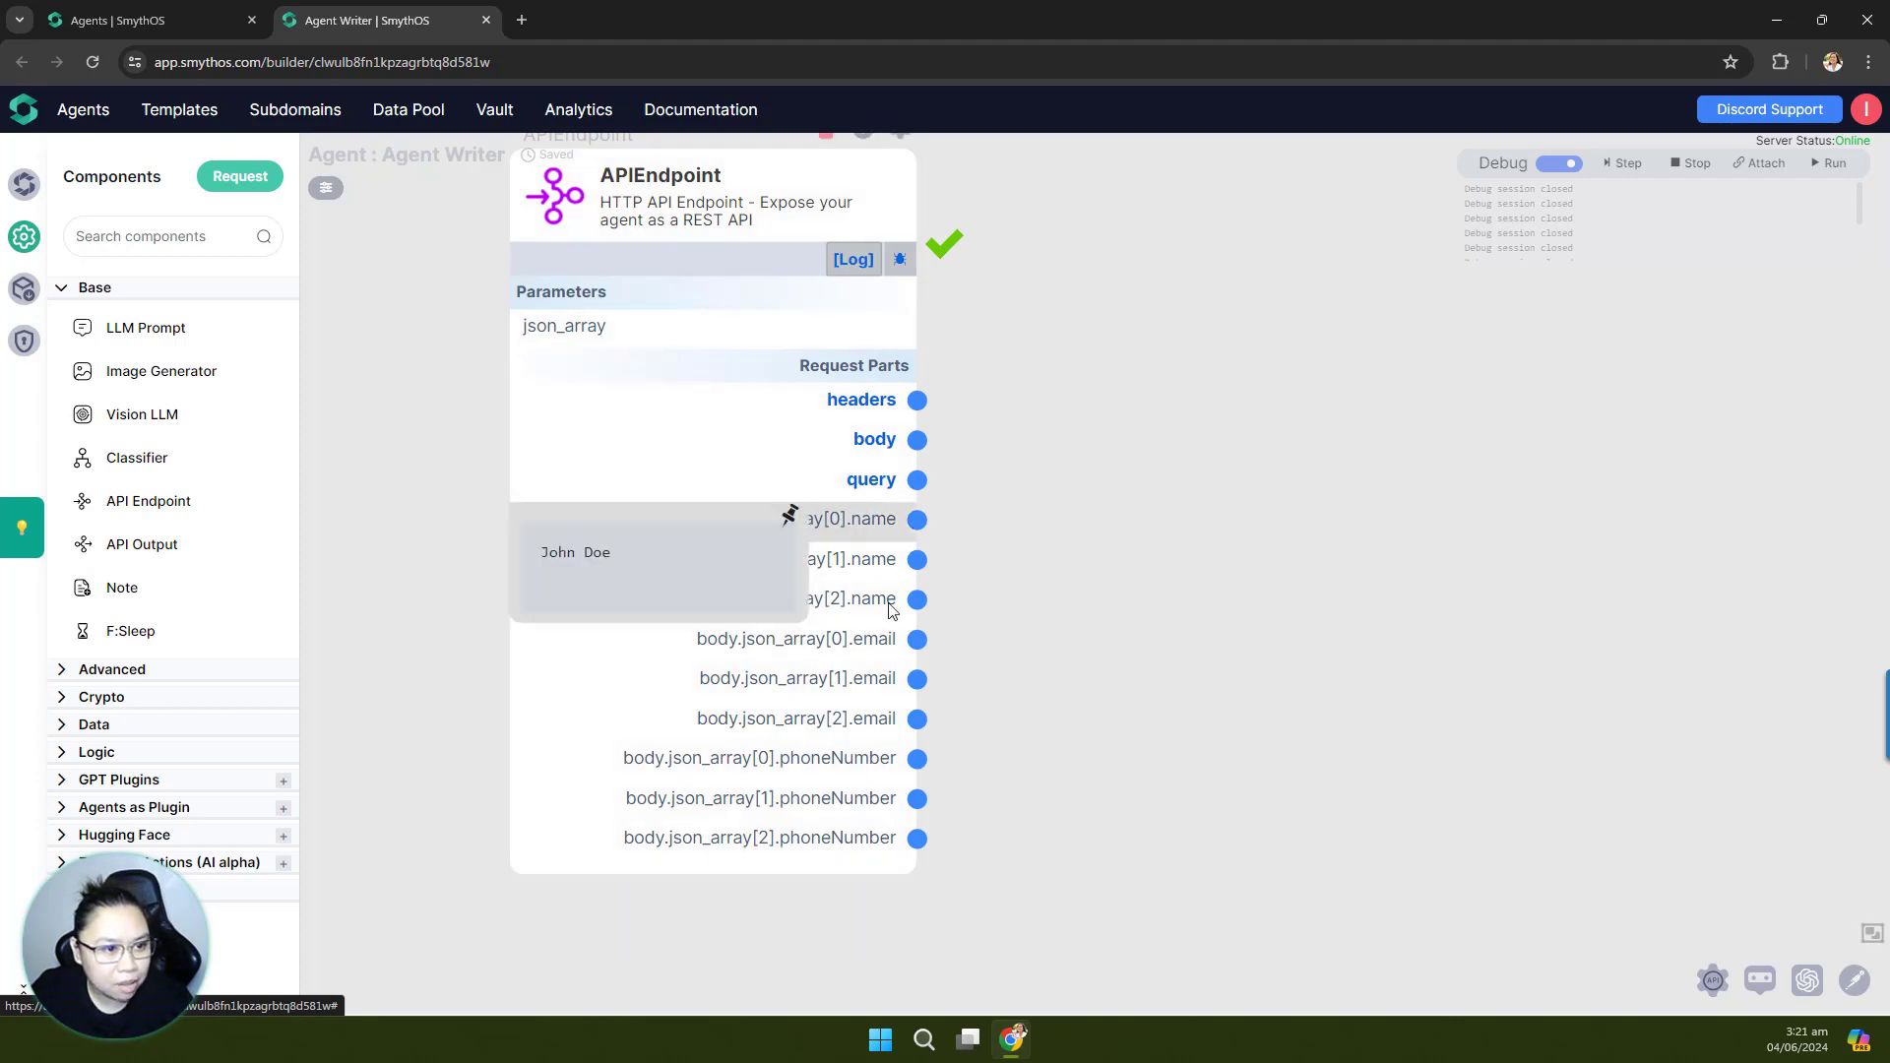
scroll(1184, 613, down, 3)
drag(1268, 495, 1215, 491)
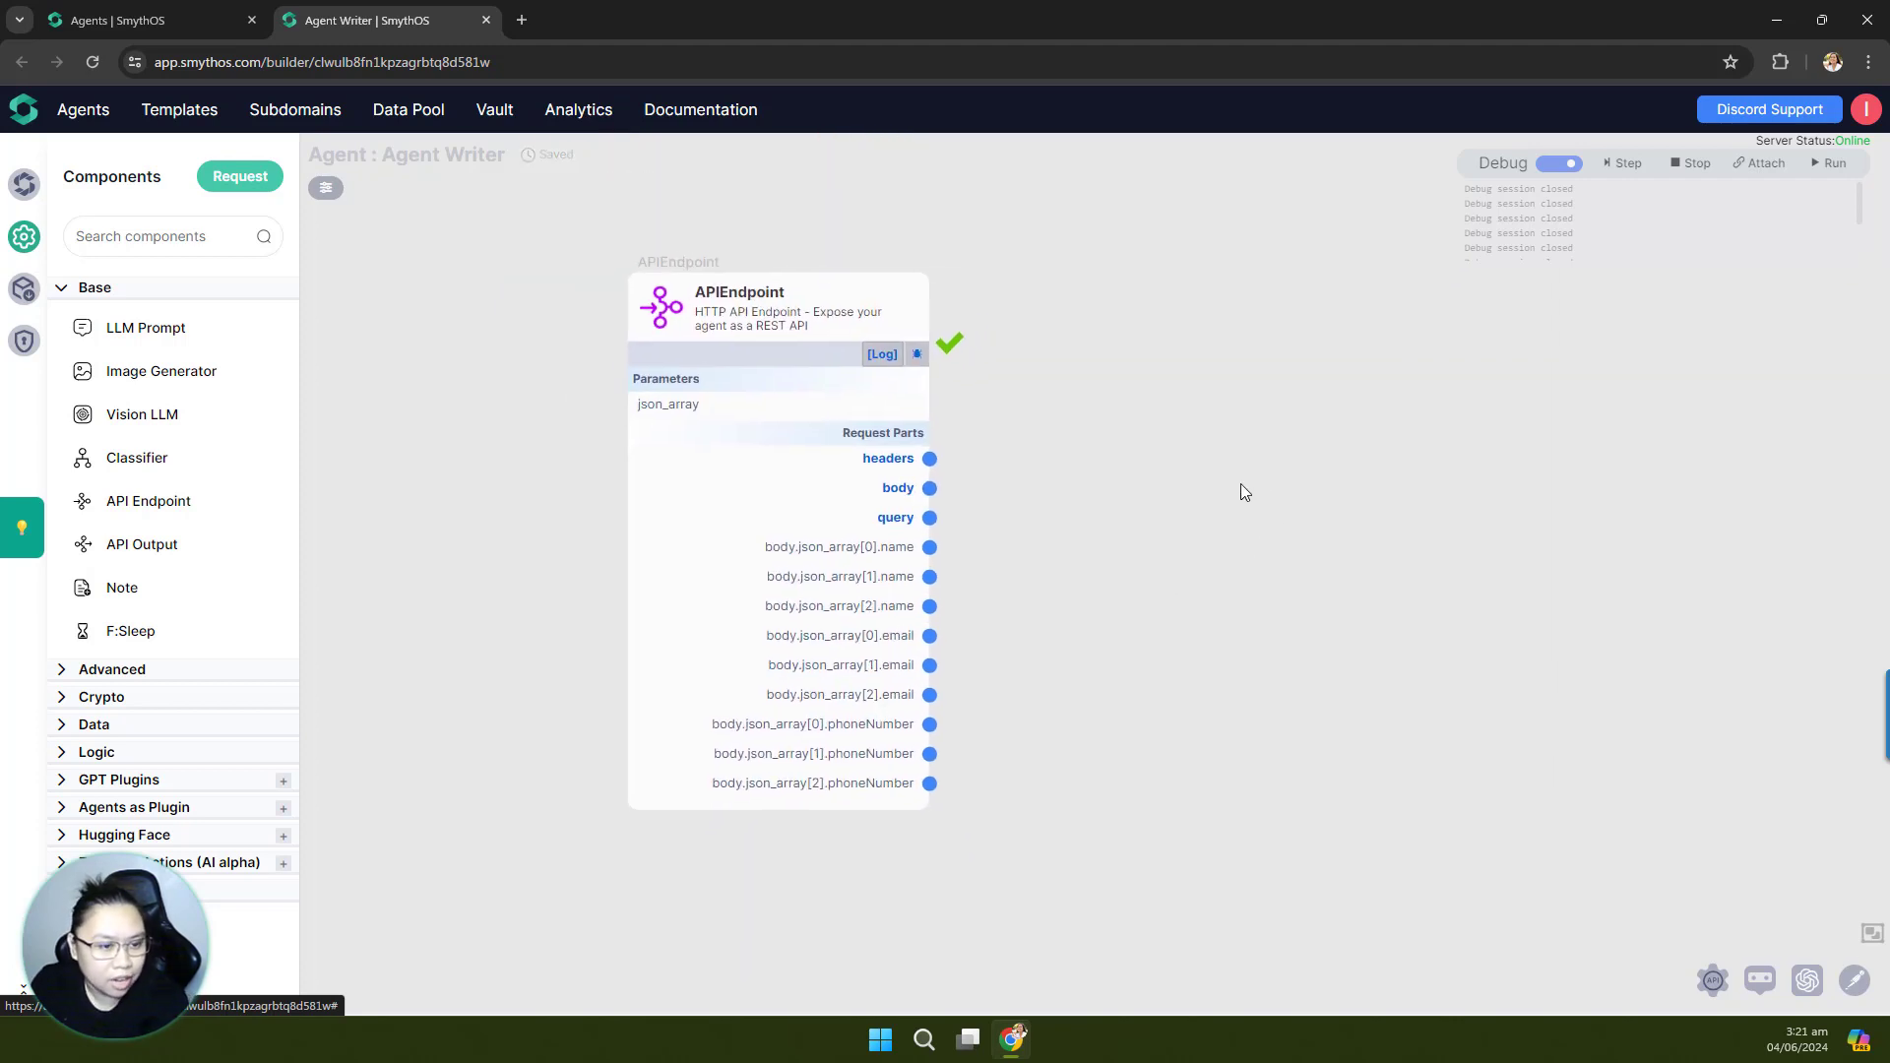
scroll(757, 574, up, 3)
scroll(1266, 505, down, 2)
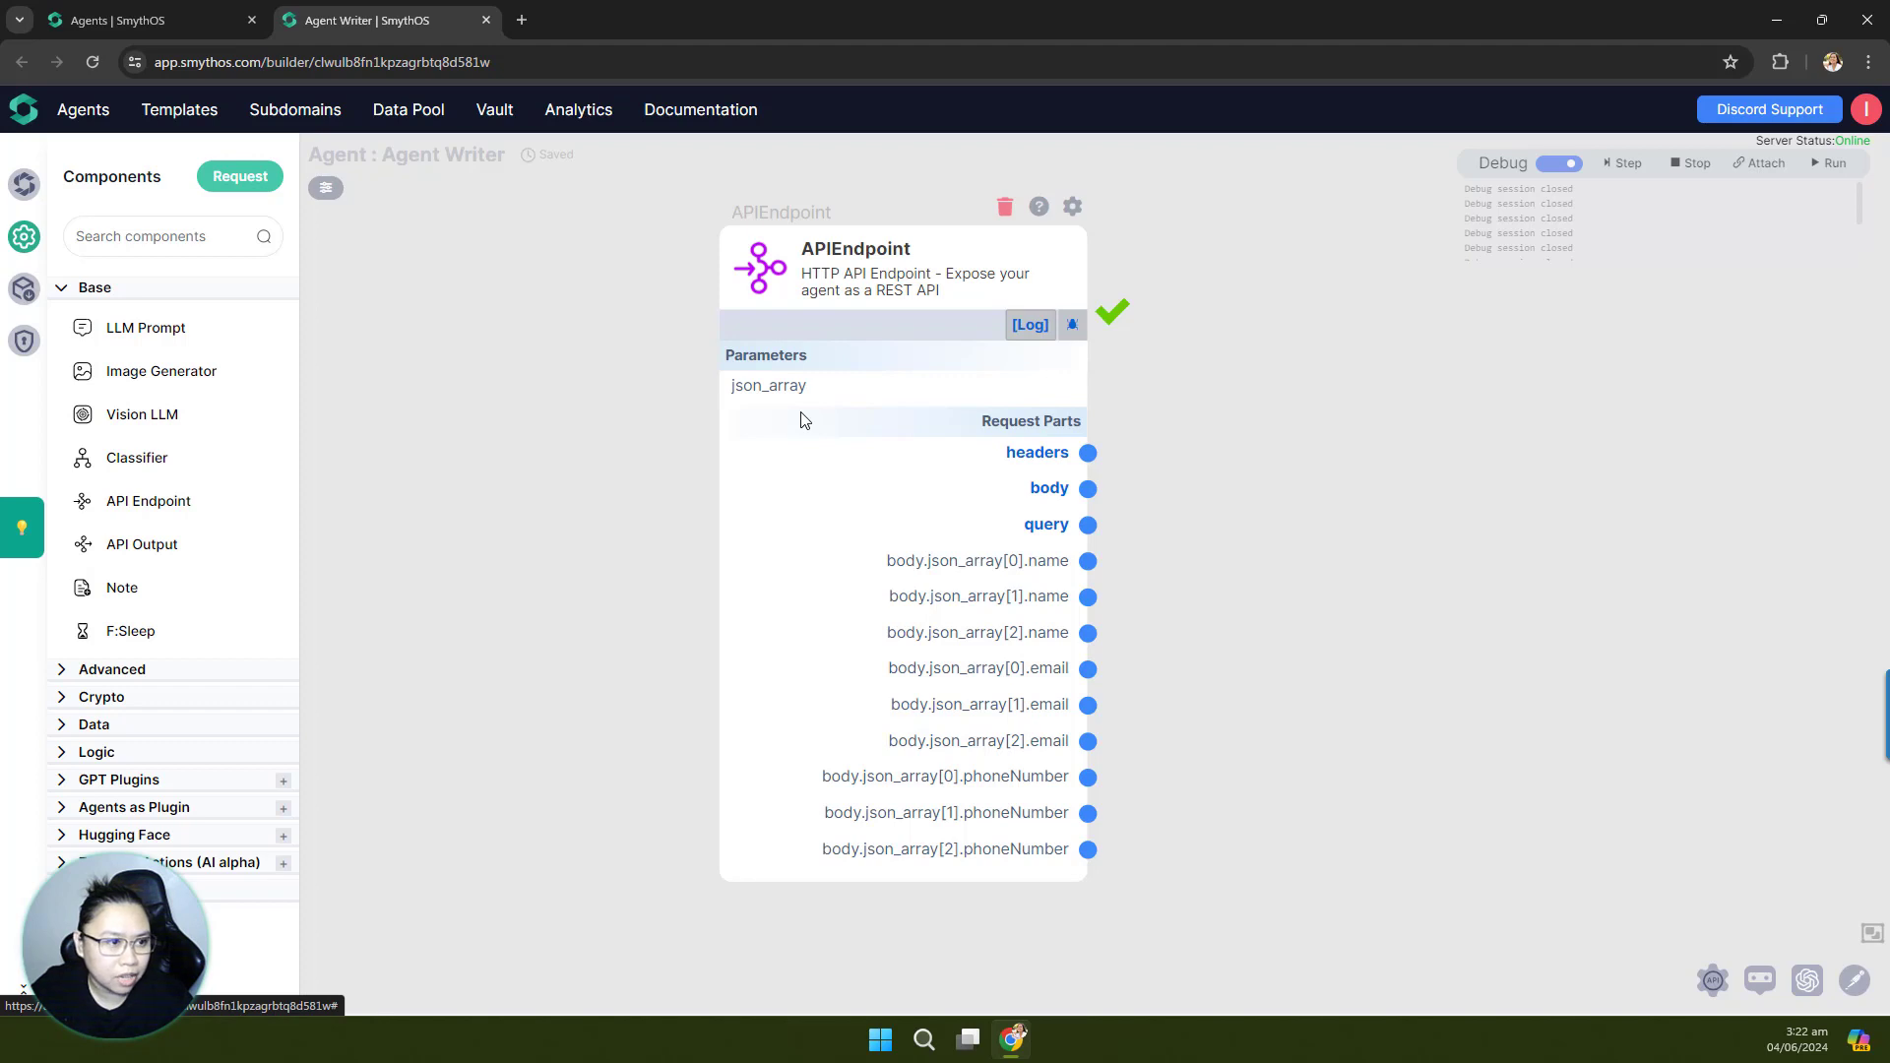
Step: Turn off debug mode and move the json_array APIEndpoint up beside the description APIEndpoint
click(1558, 163)
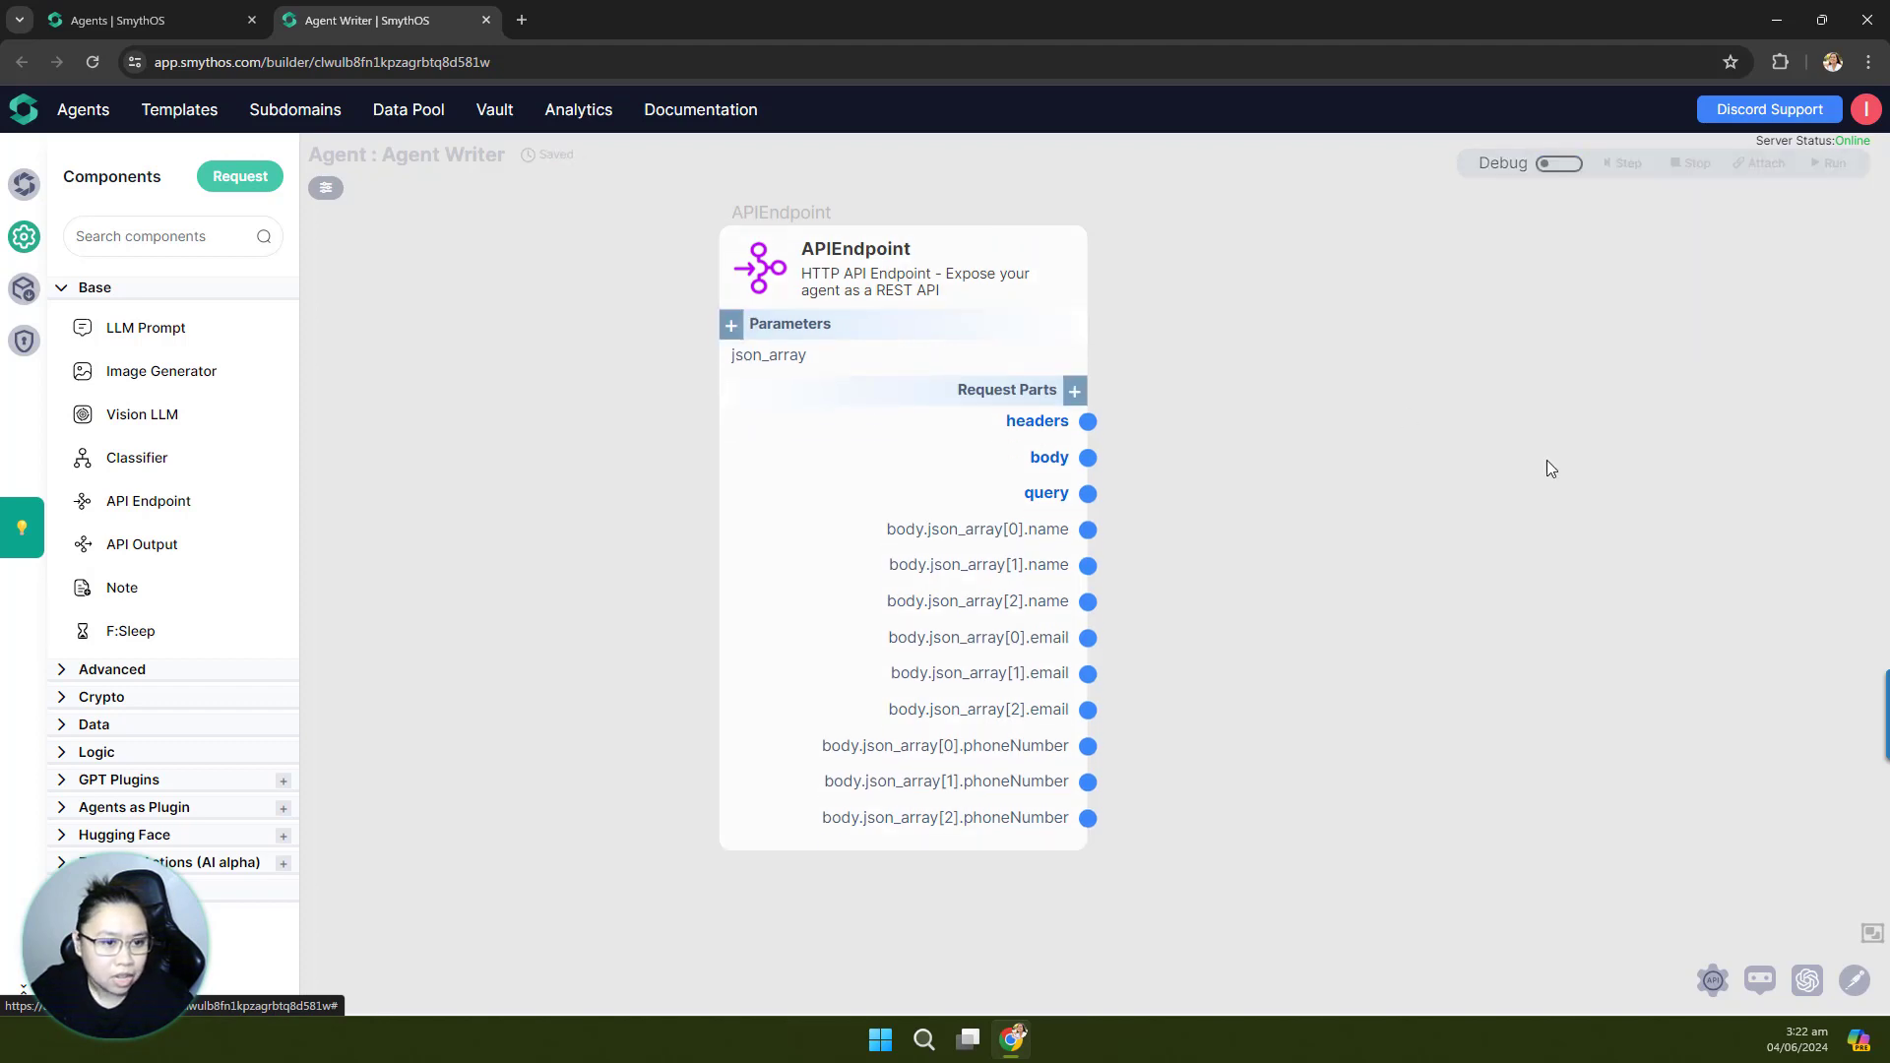
scroll(1546, 459, down, 2)
drag(1523, 419, 1797, 578)
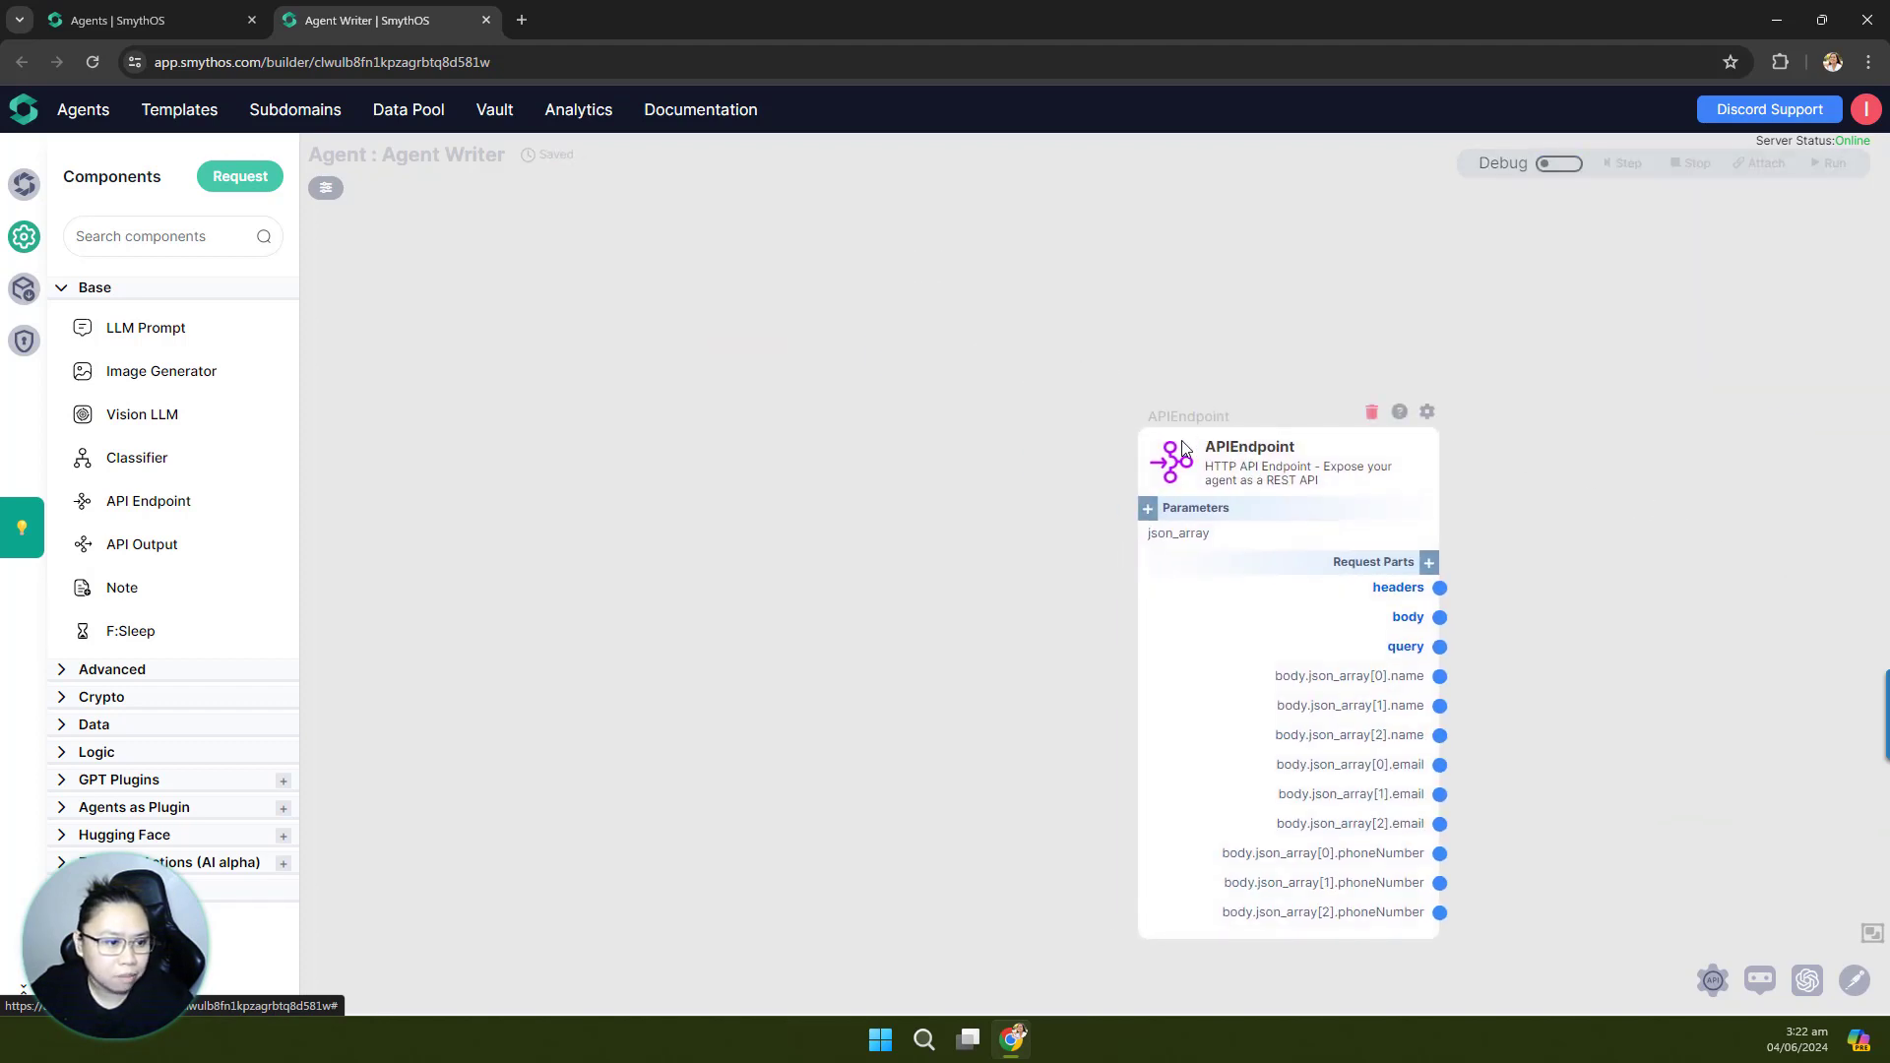
drag(1182, 449, 563, 368)
drag(995, 351, 941, 441)
scroll(1583, 439, down, 3)
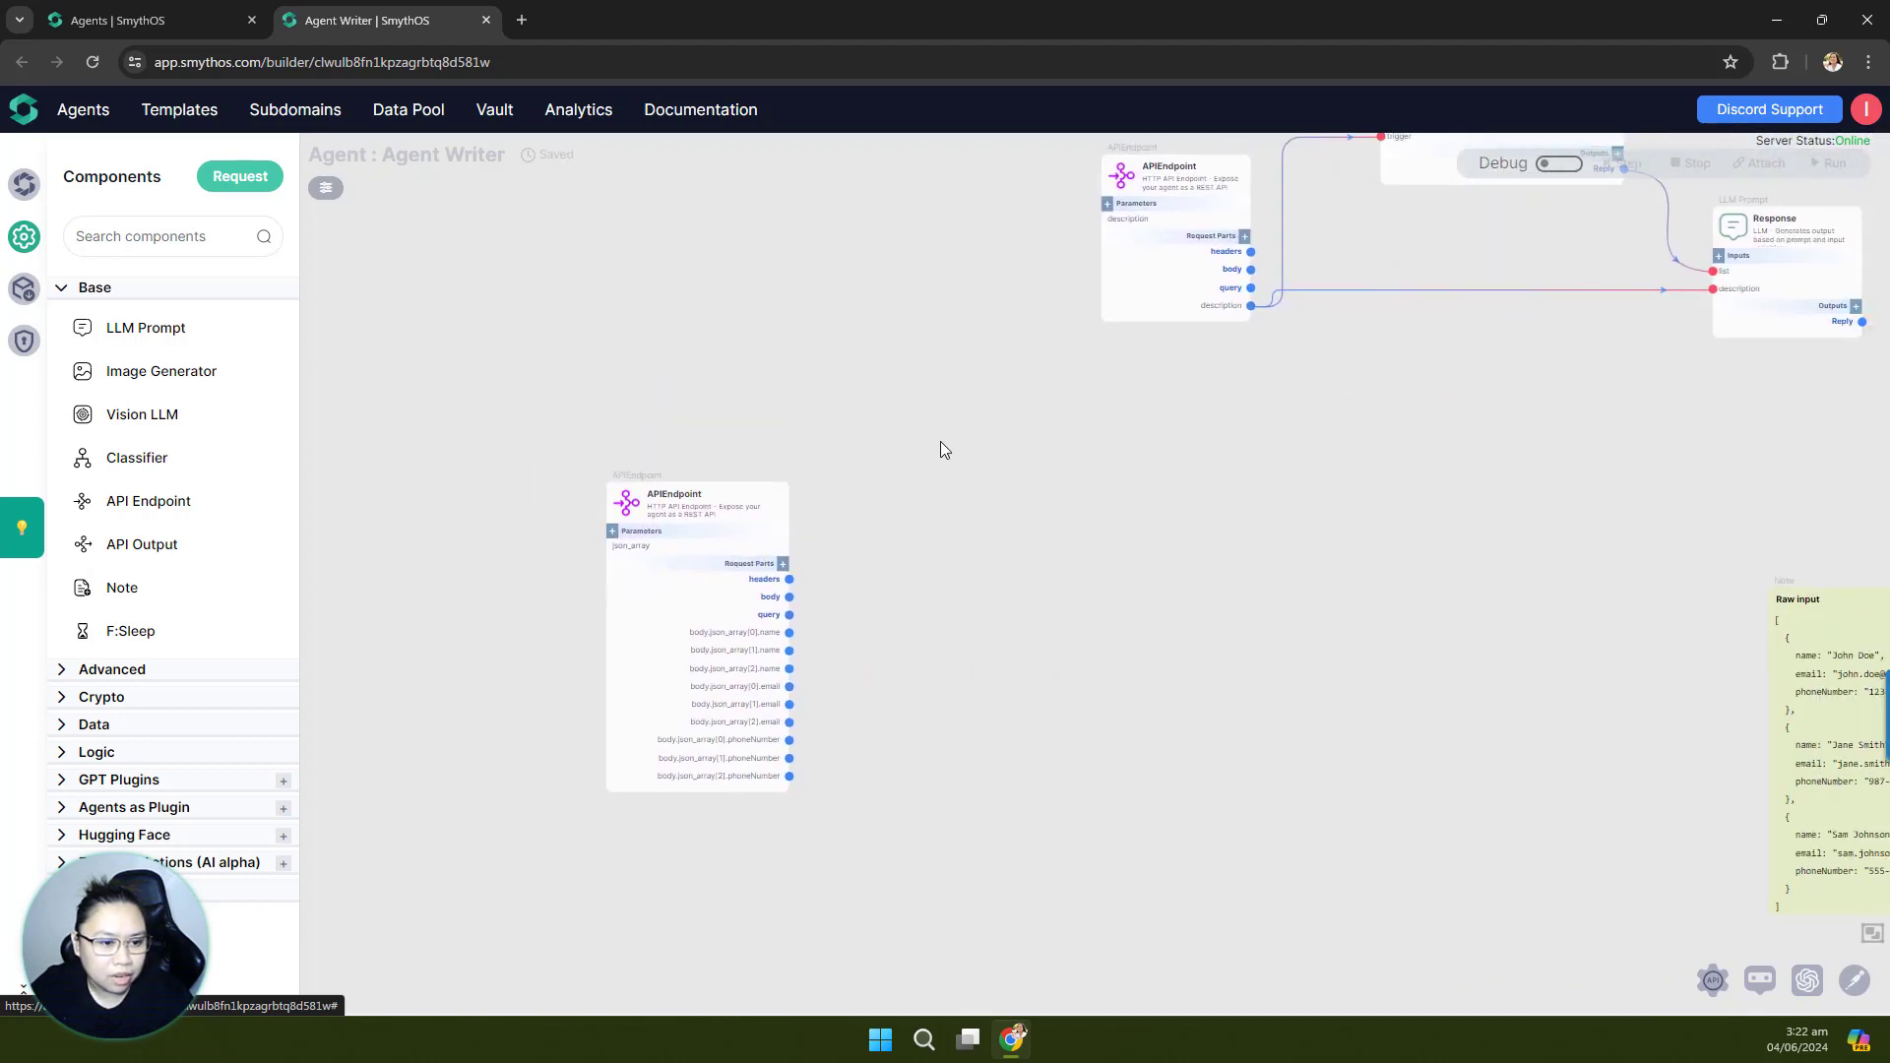
drag(620, 507, 876, 190)
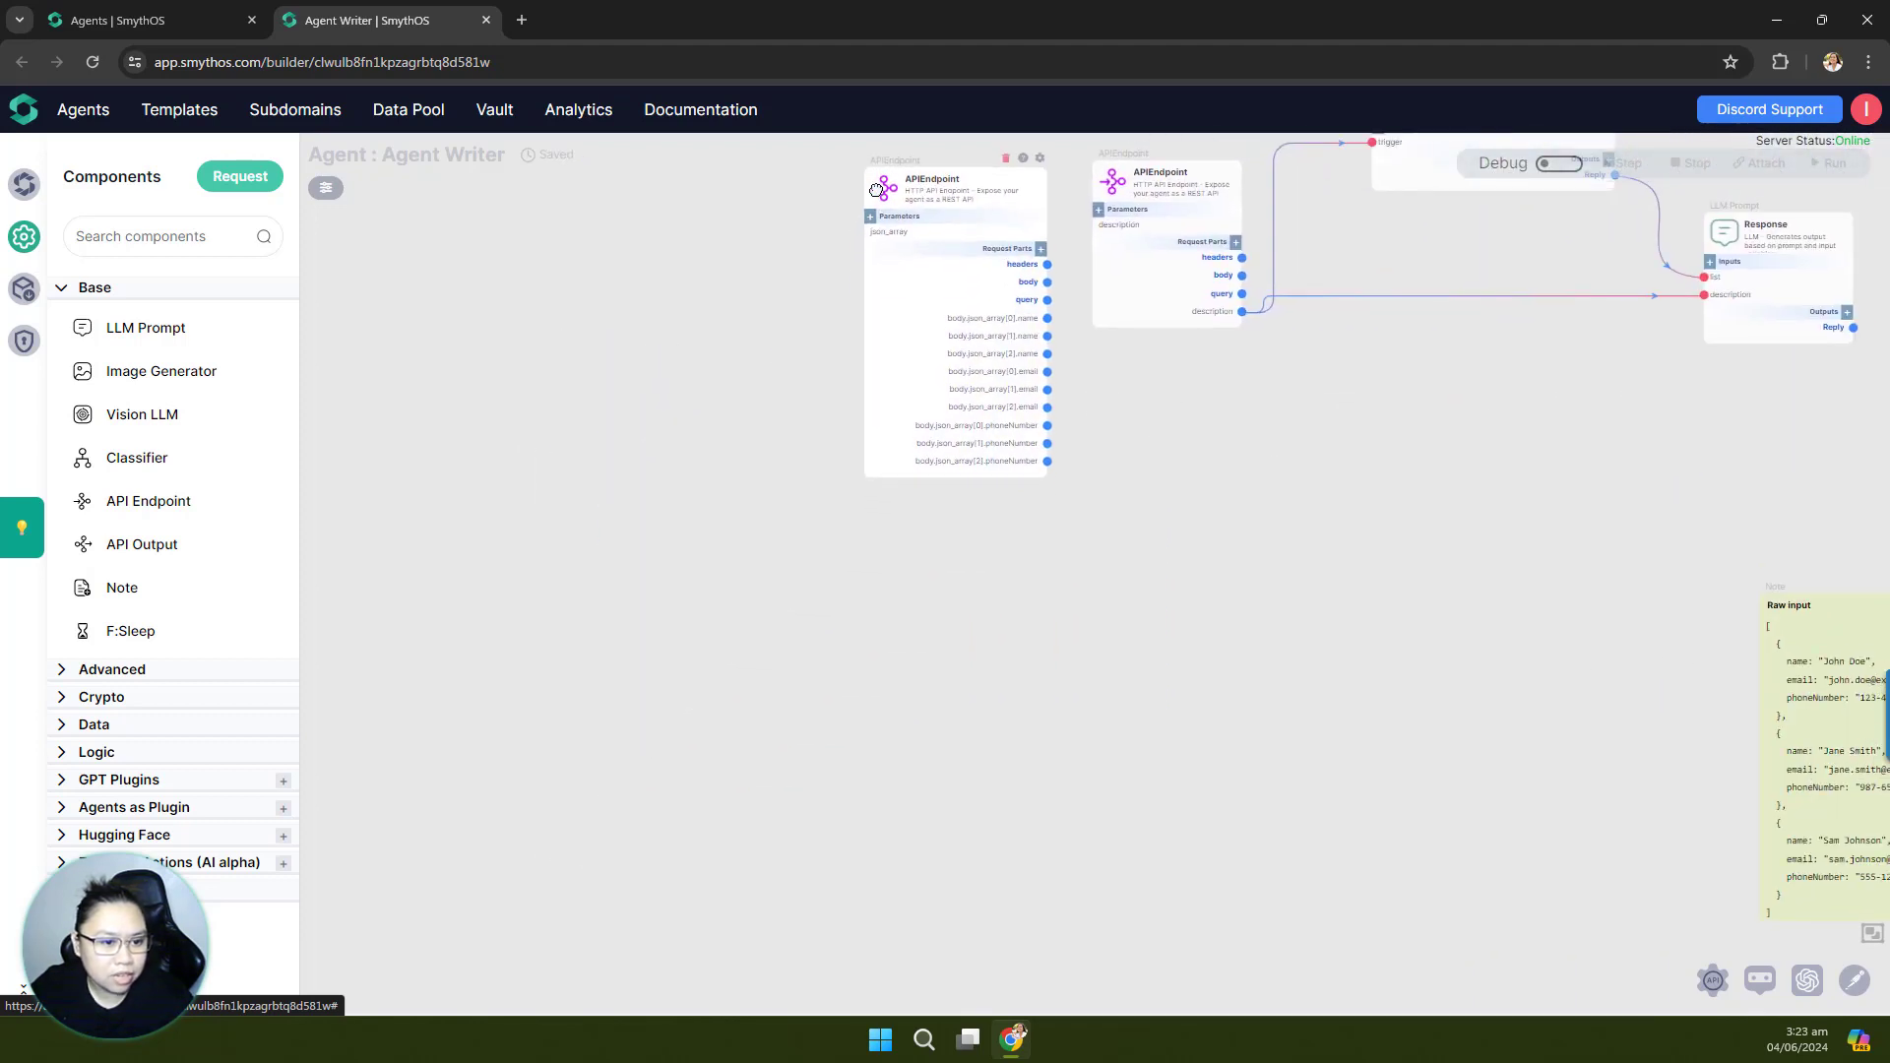
Step: Nudge the json_array APIEndpoint to line it up with the neighbouring description APIEndpoint
drag(1178, 552, 1201, 824)
scroll(718, 658, up, 2)
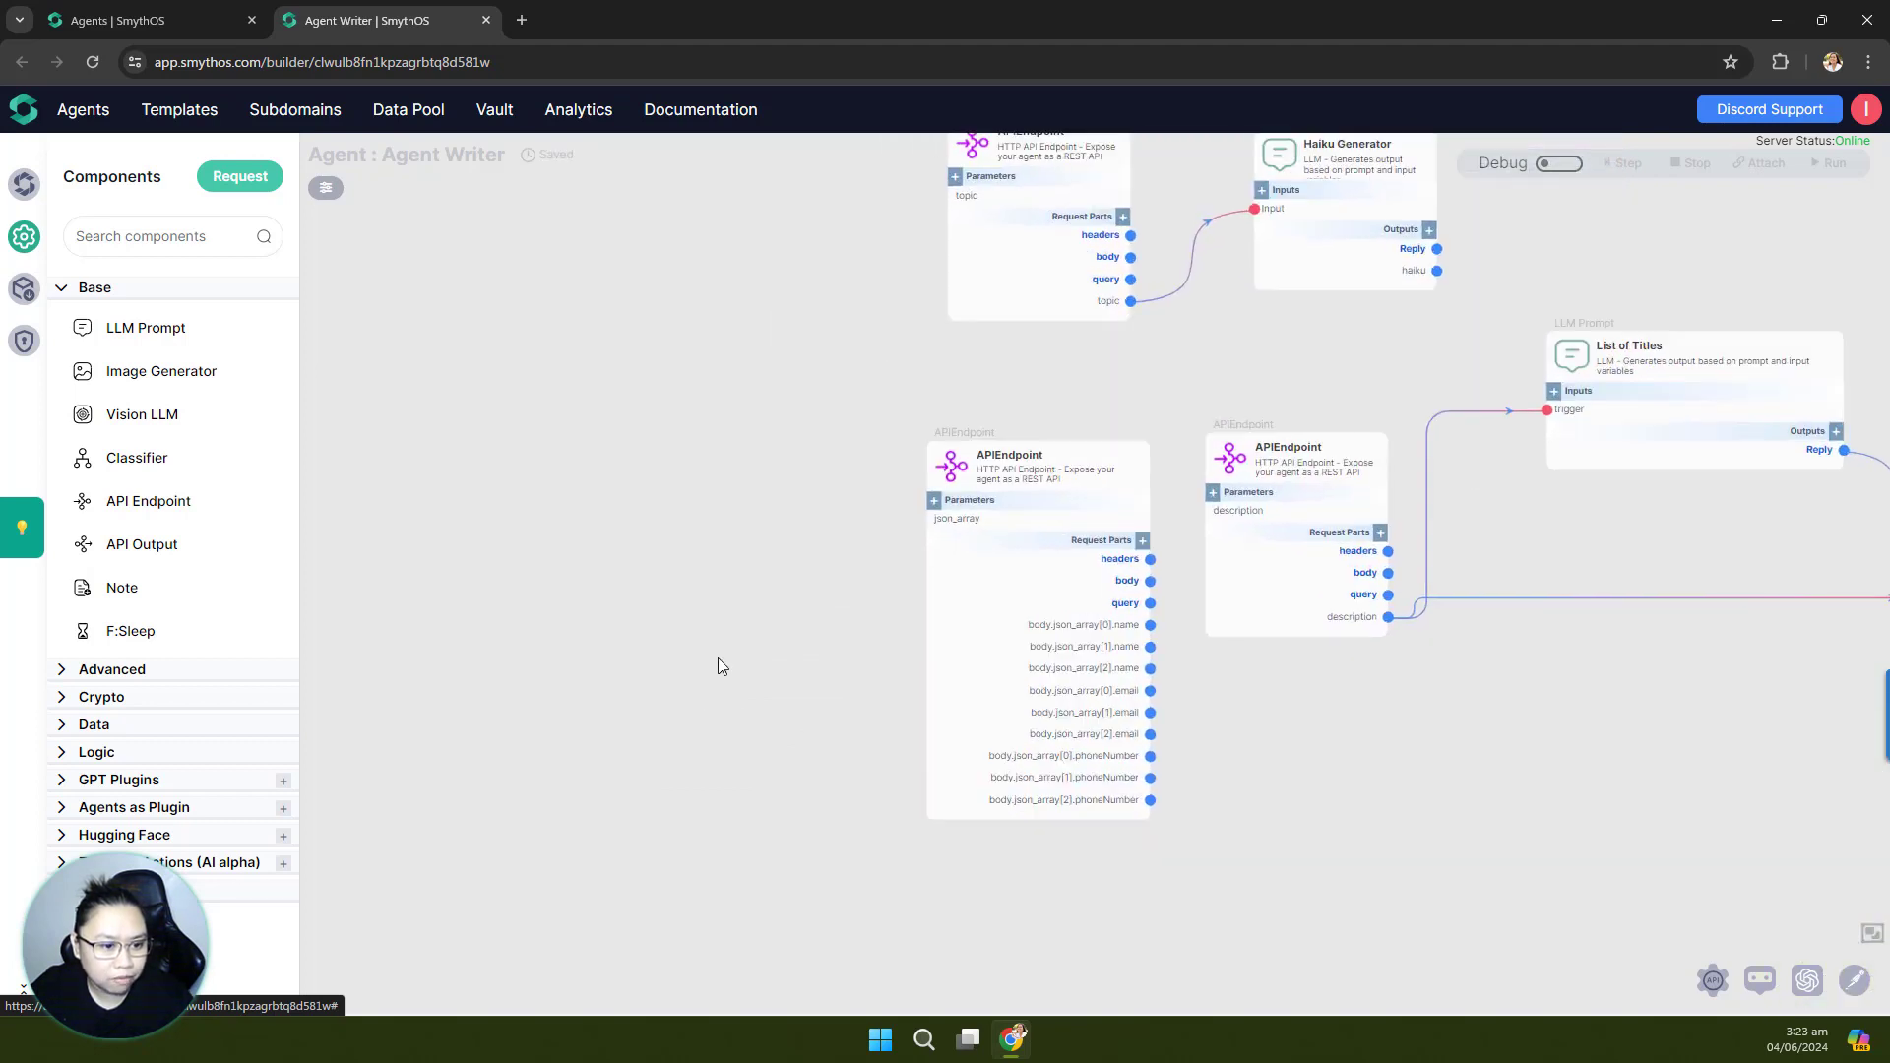
scroll(718, 657, up, 1)
drag(966, 446, 953, 438)
drag(851, 346, 770, 446)
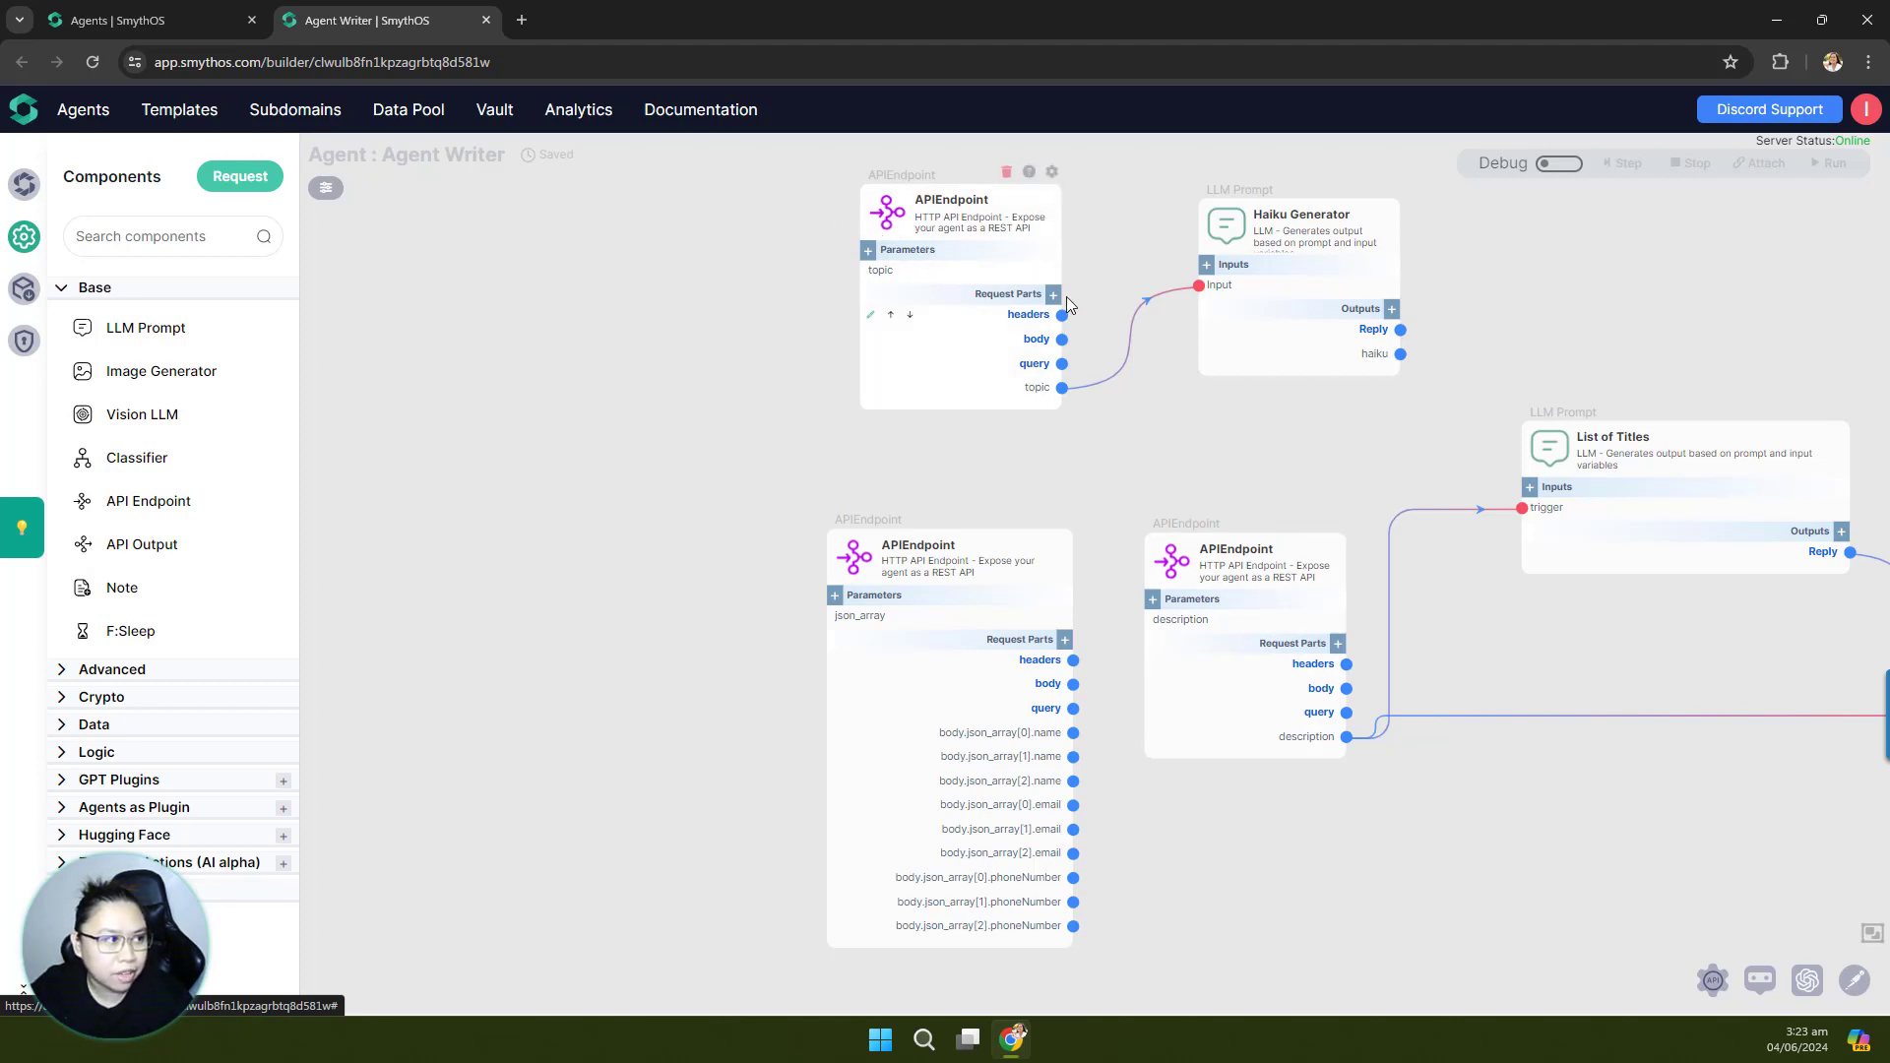
Step: Move the json_array APIEndpoint up beside the topic APIEndpoint and align their upper edges
scroll(1090, 252, up, 2)
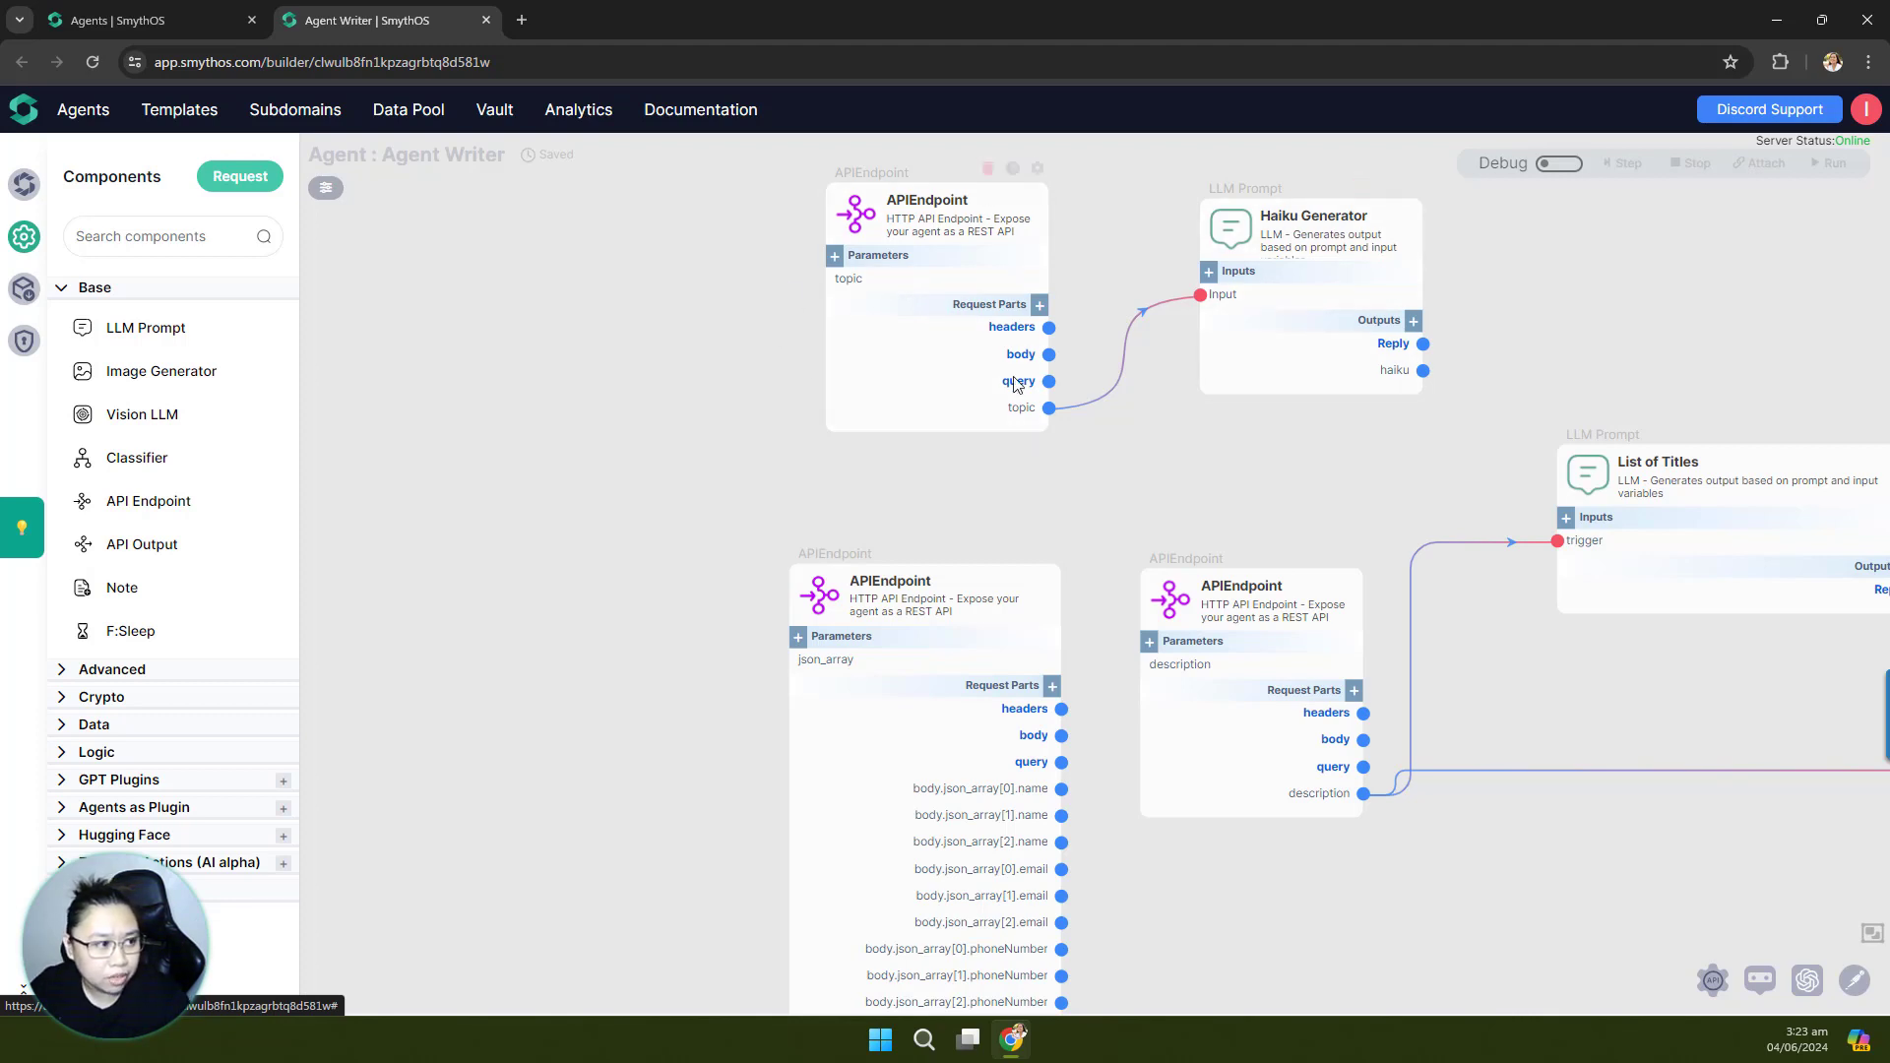
drag(1270, 498, 1126, 381)
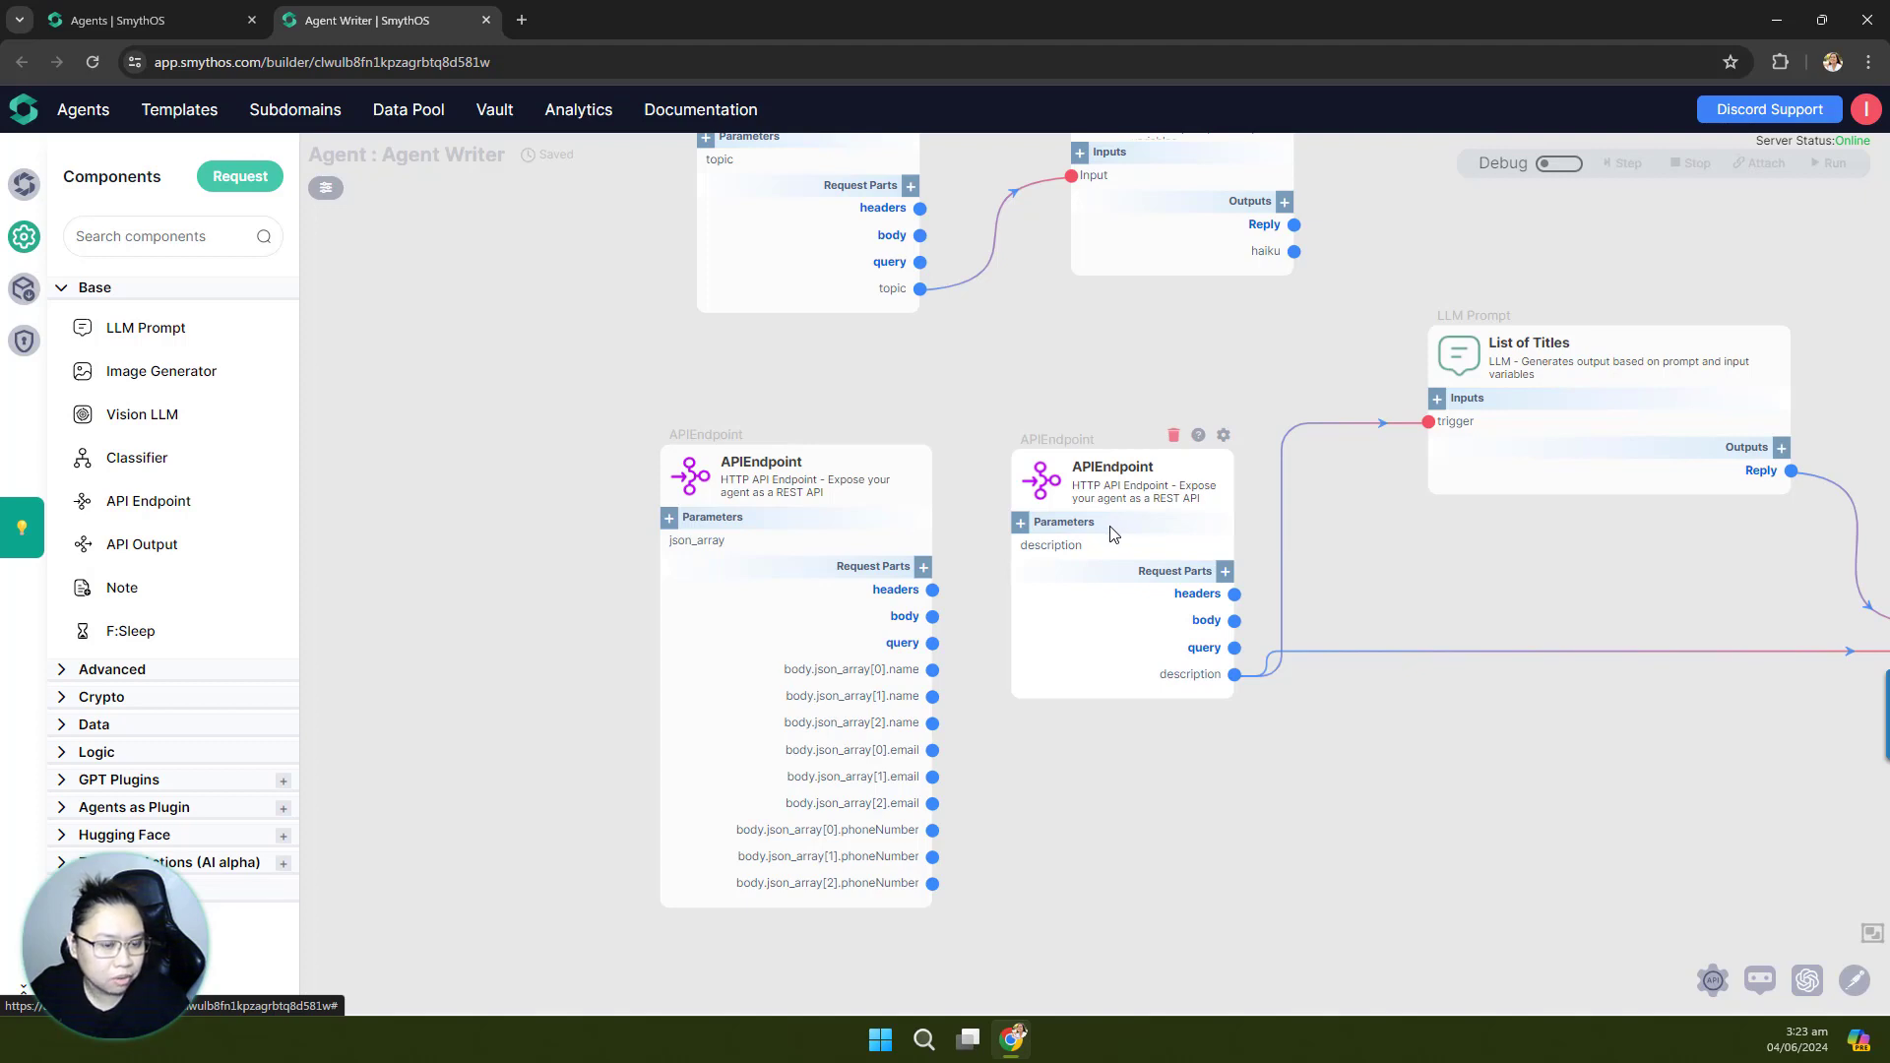
drag(1468, 532, 1630, 609)
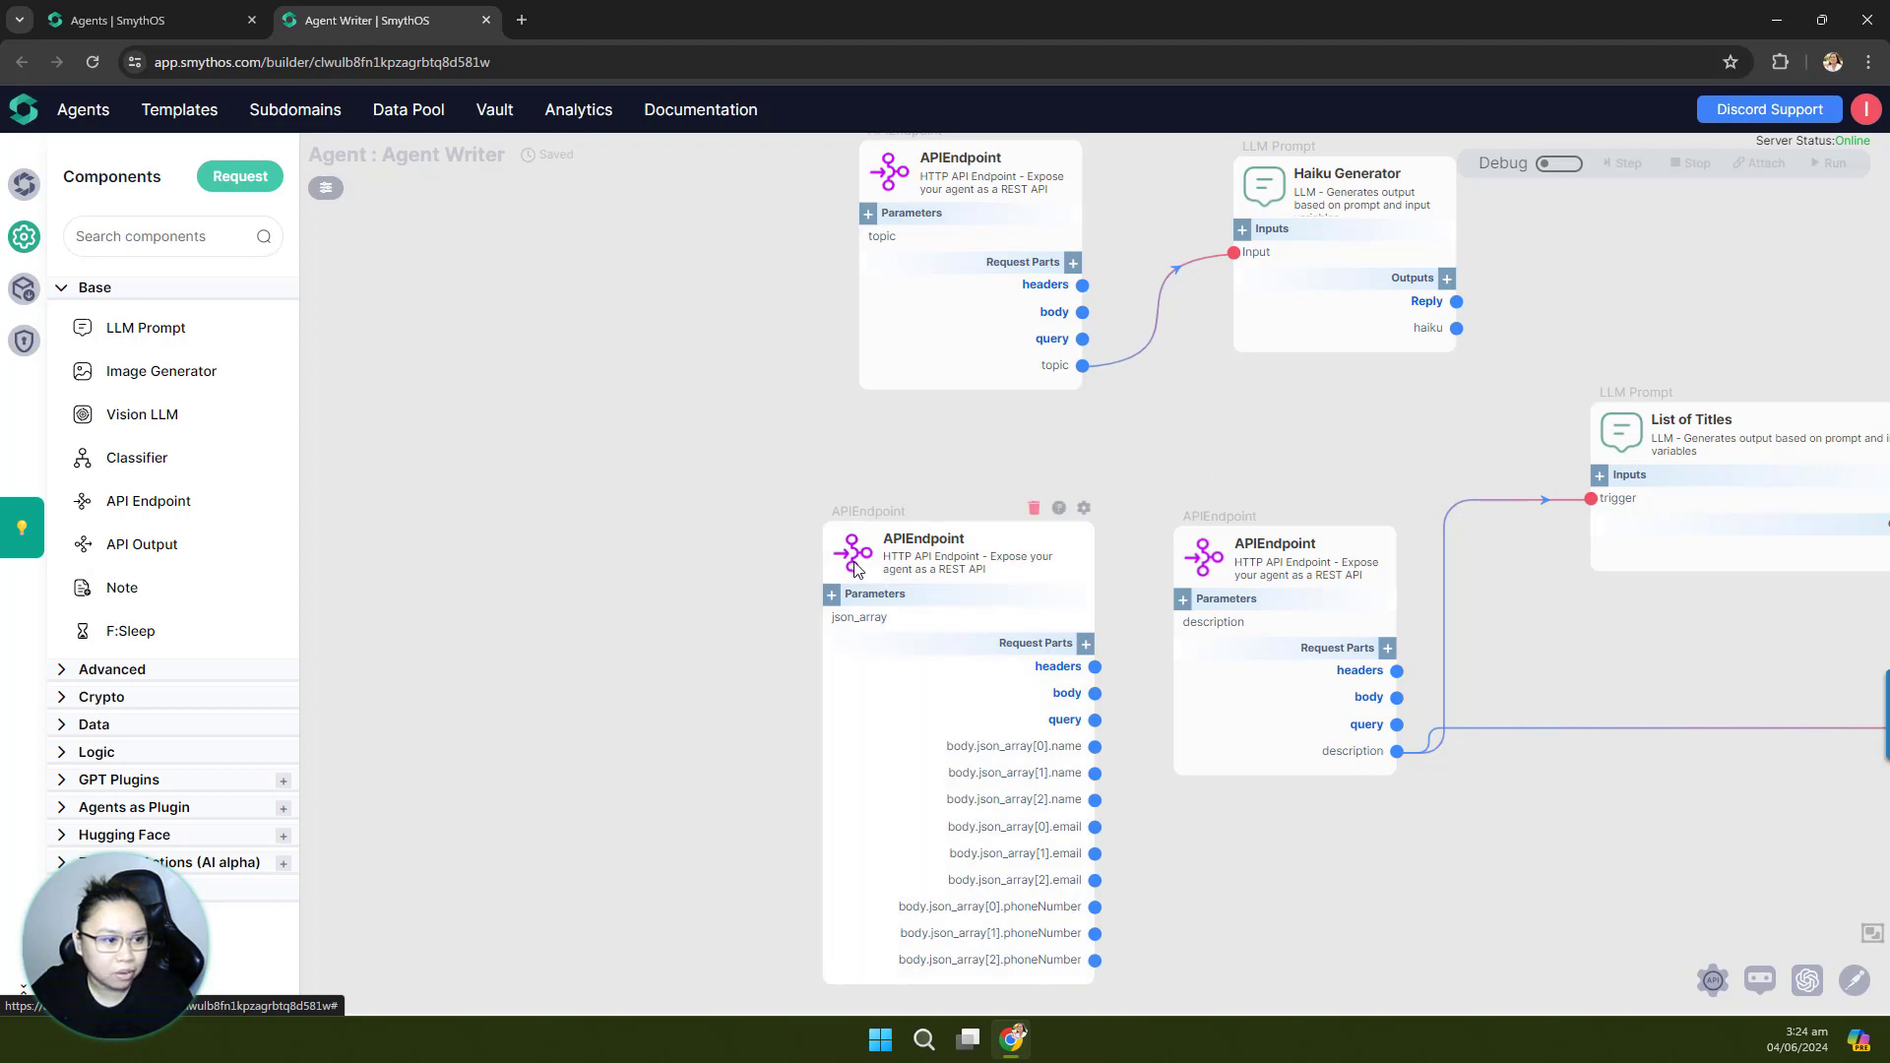
drag(832, 556, 510, 194)
drag(965, 535, 929, 788)
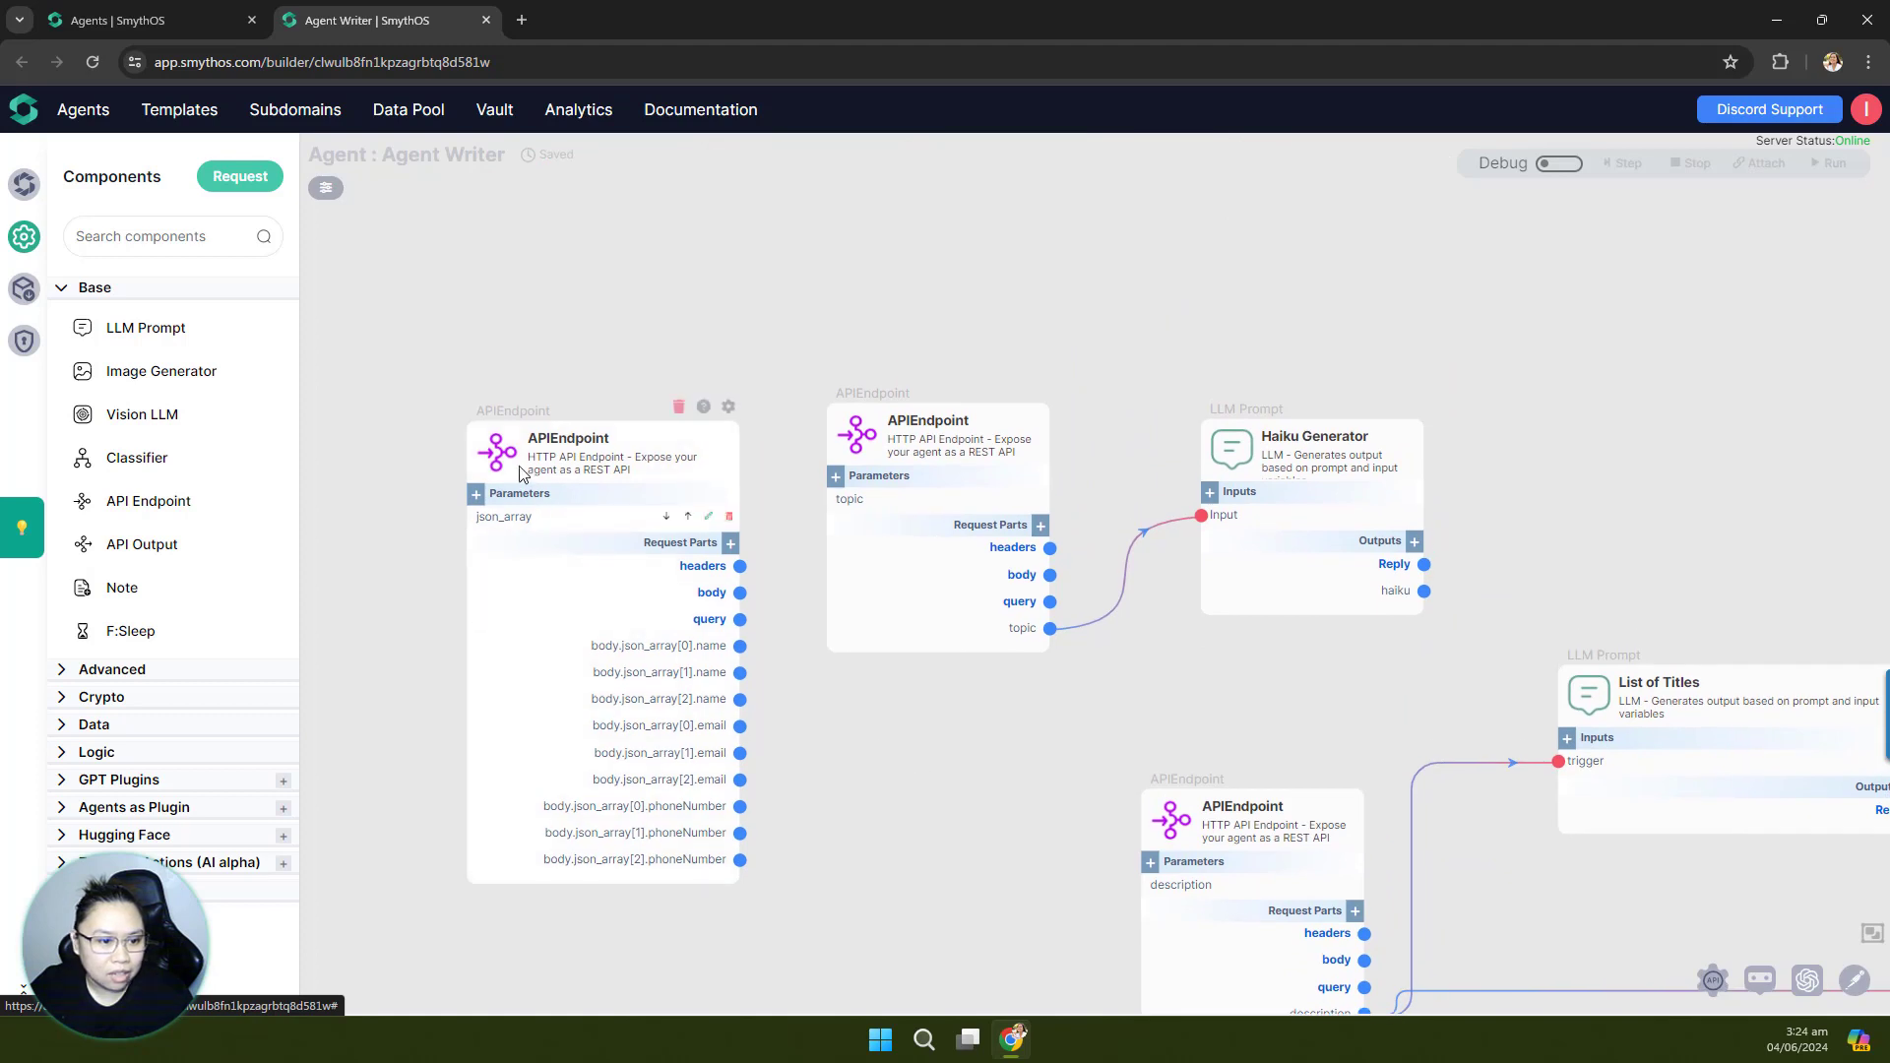
drag(560, 442, 575, 435)
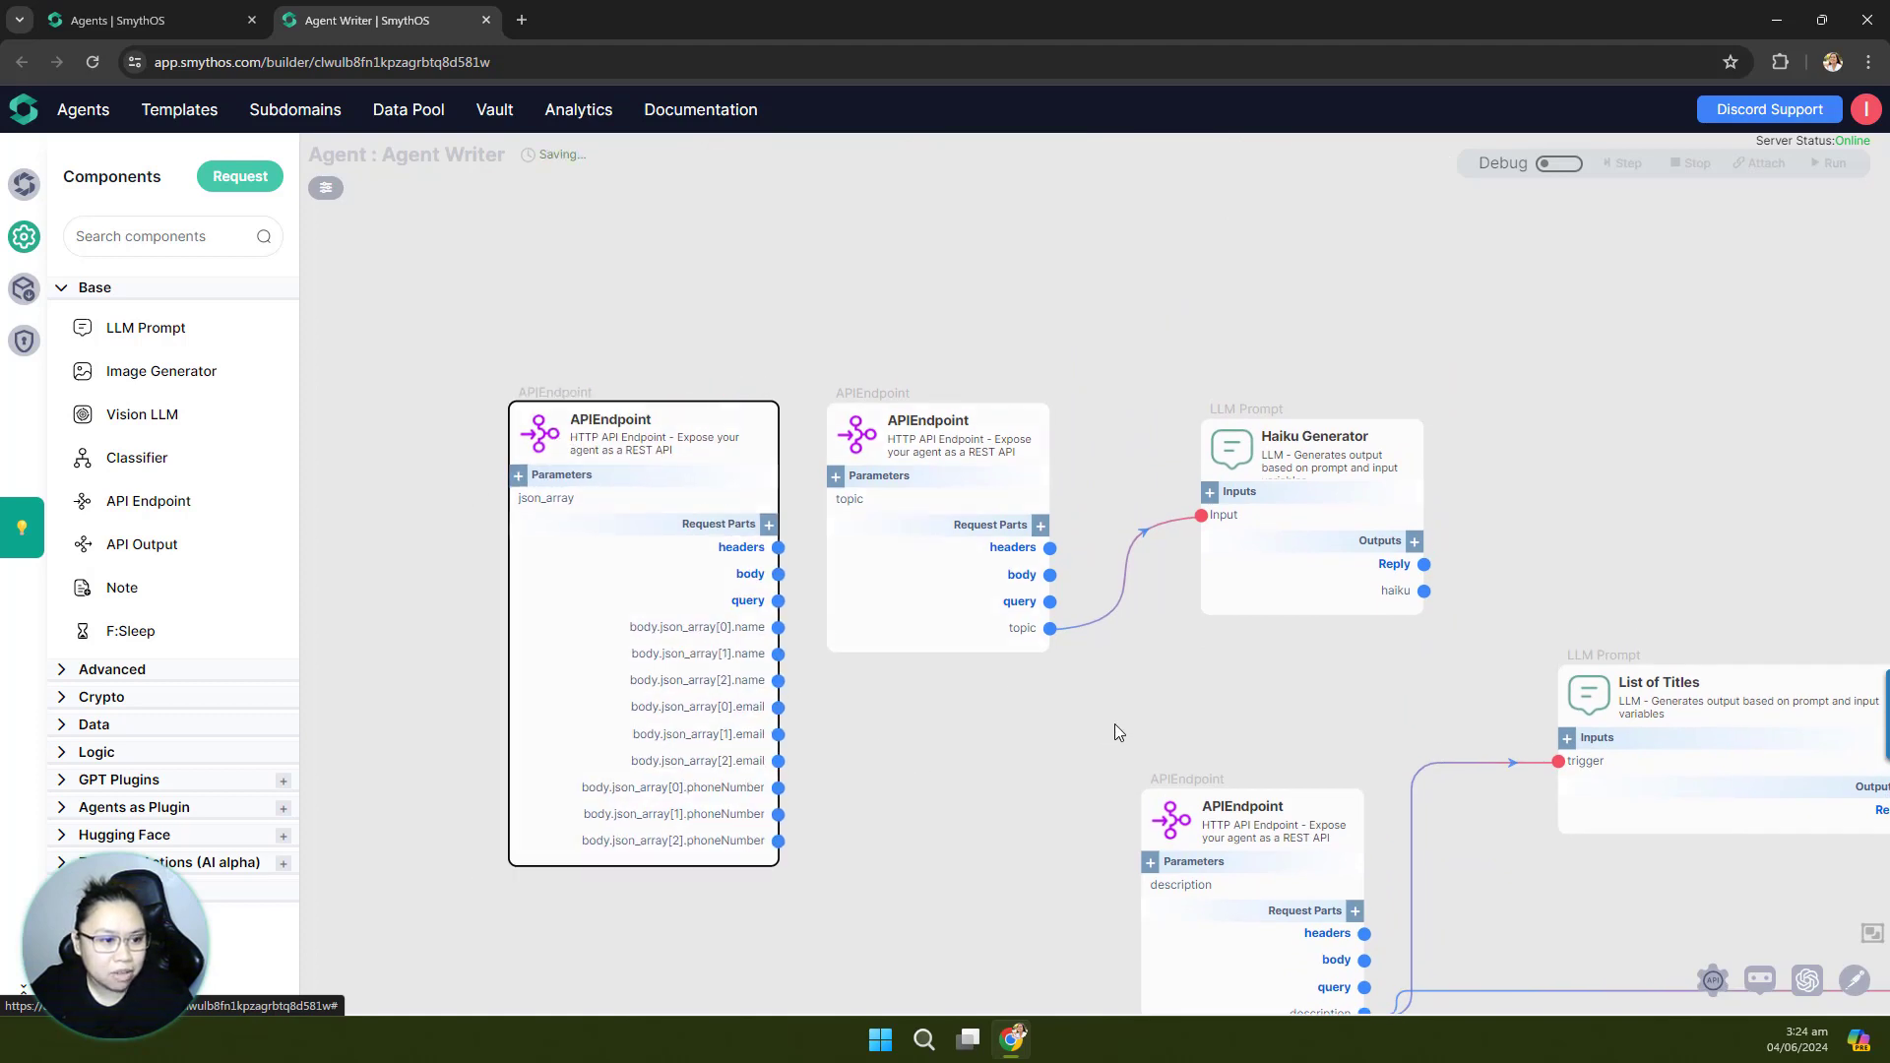
Step: Widen the gap between the json_array APIEndpoint and the topic APIEndpoint of the Haiku Generator flow
drag(1045, 682, 894, 765)
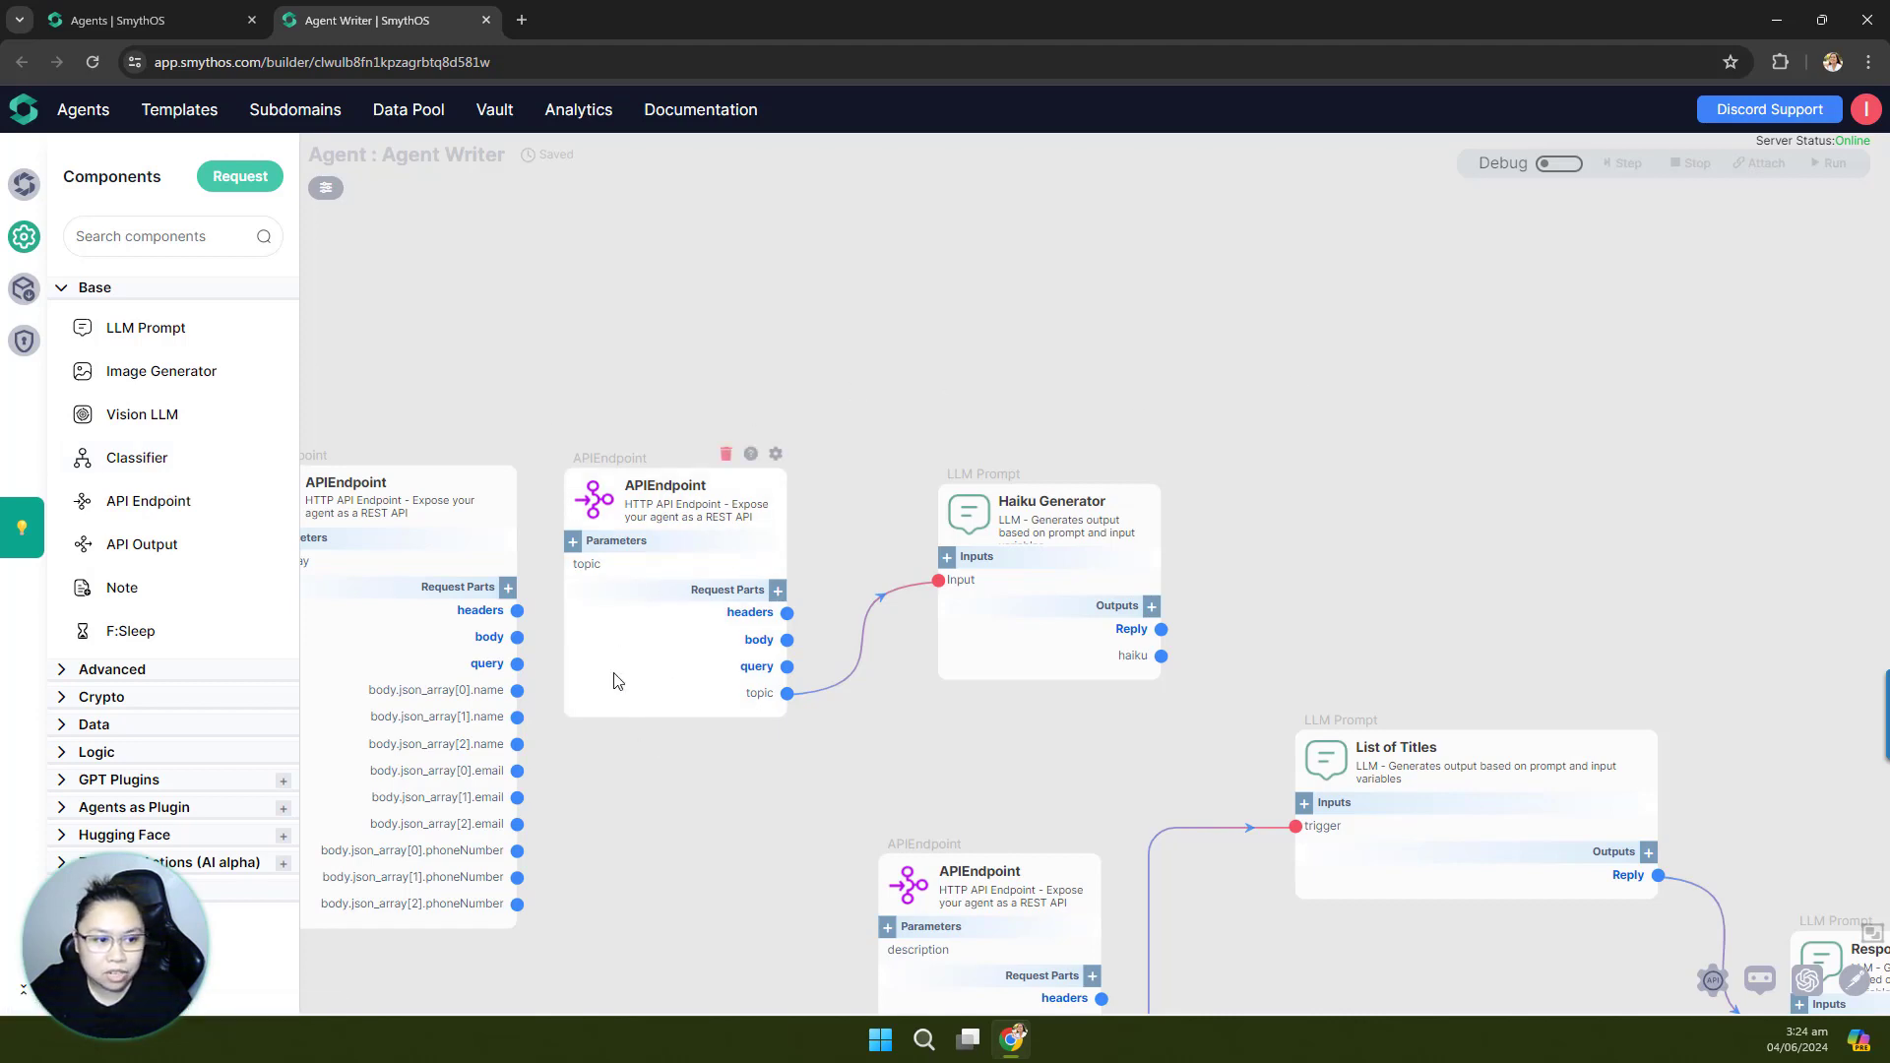
drag(873, 740, 1353, 523)
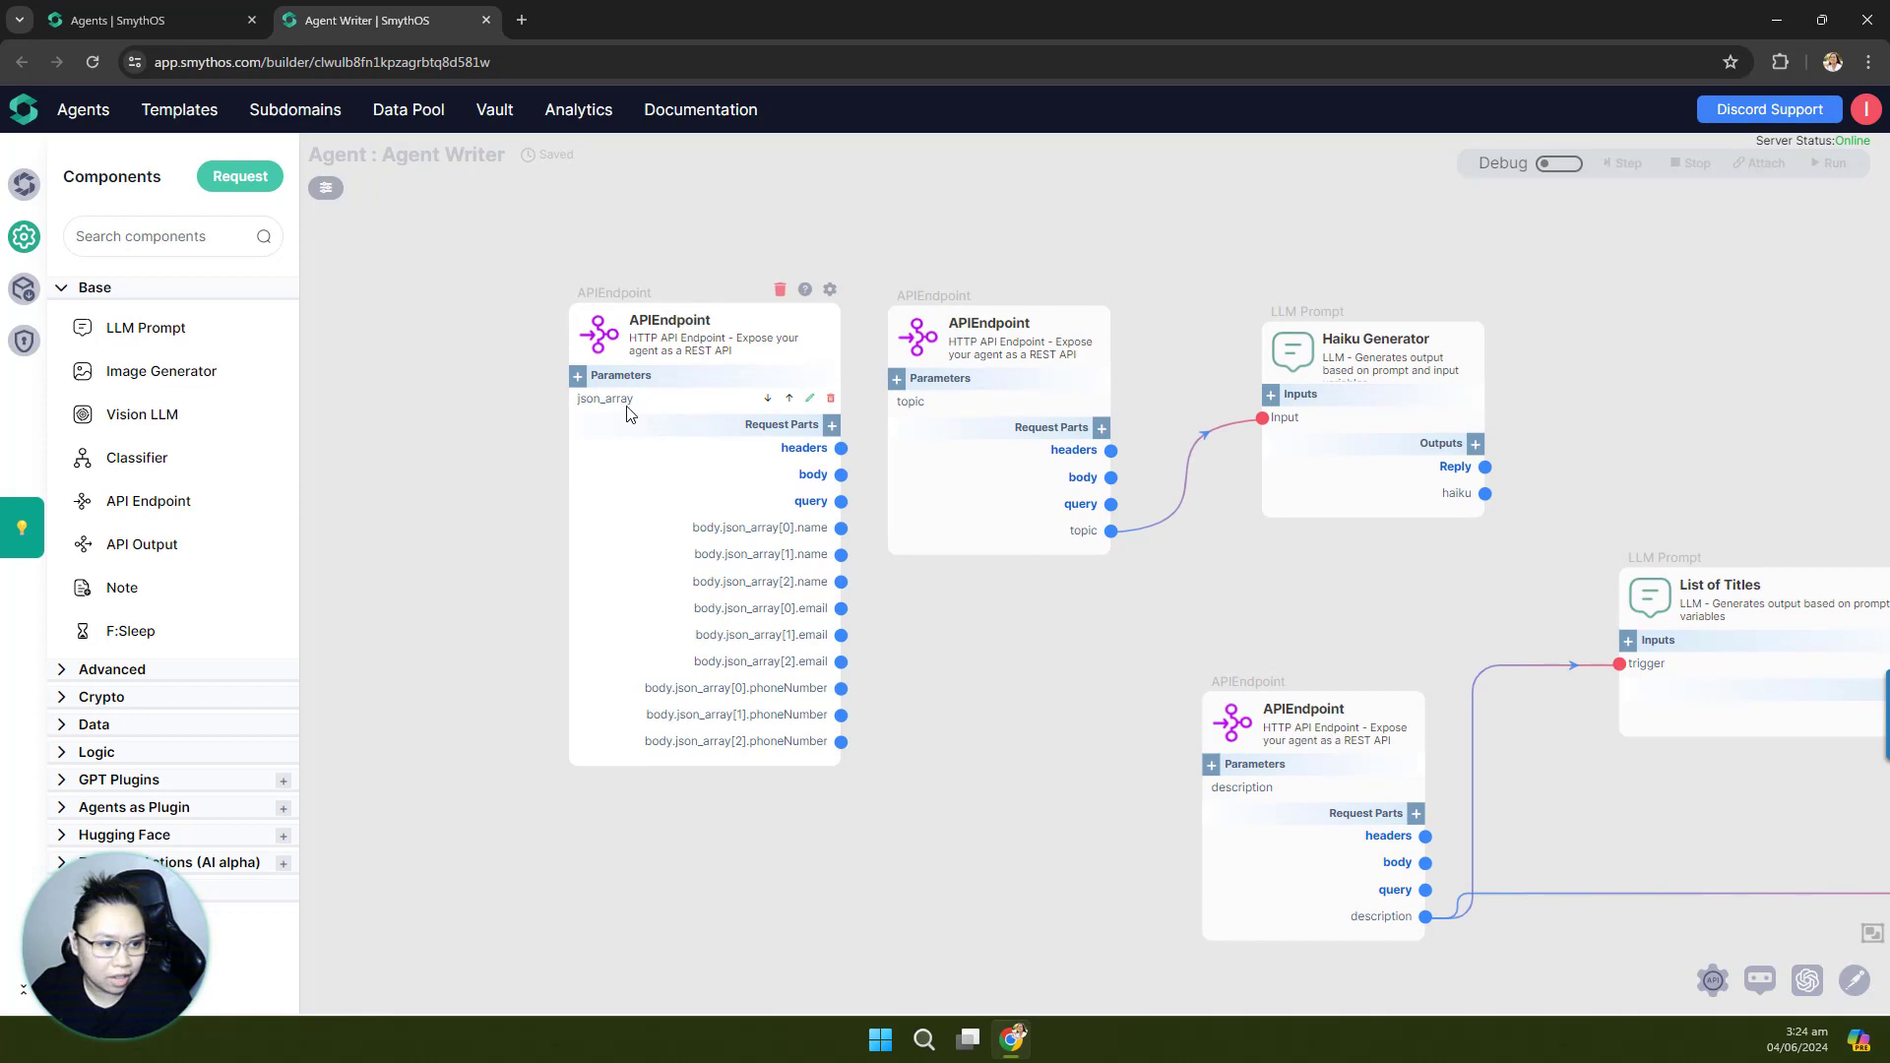
drag(1045, 657, 1016, 660)
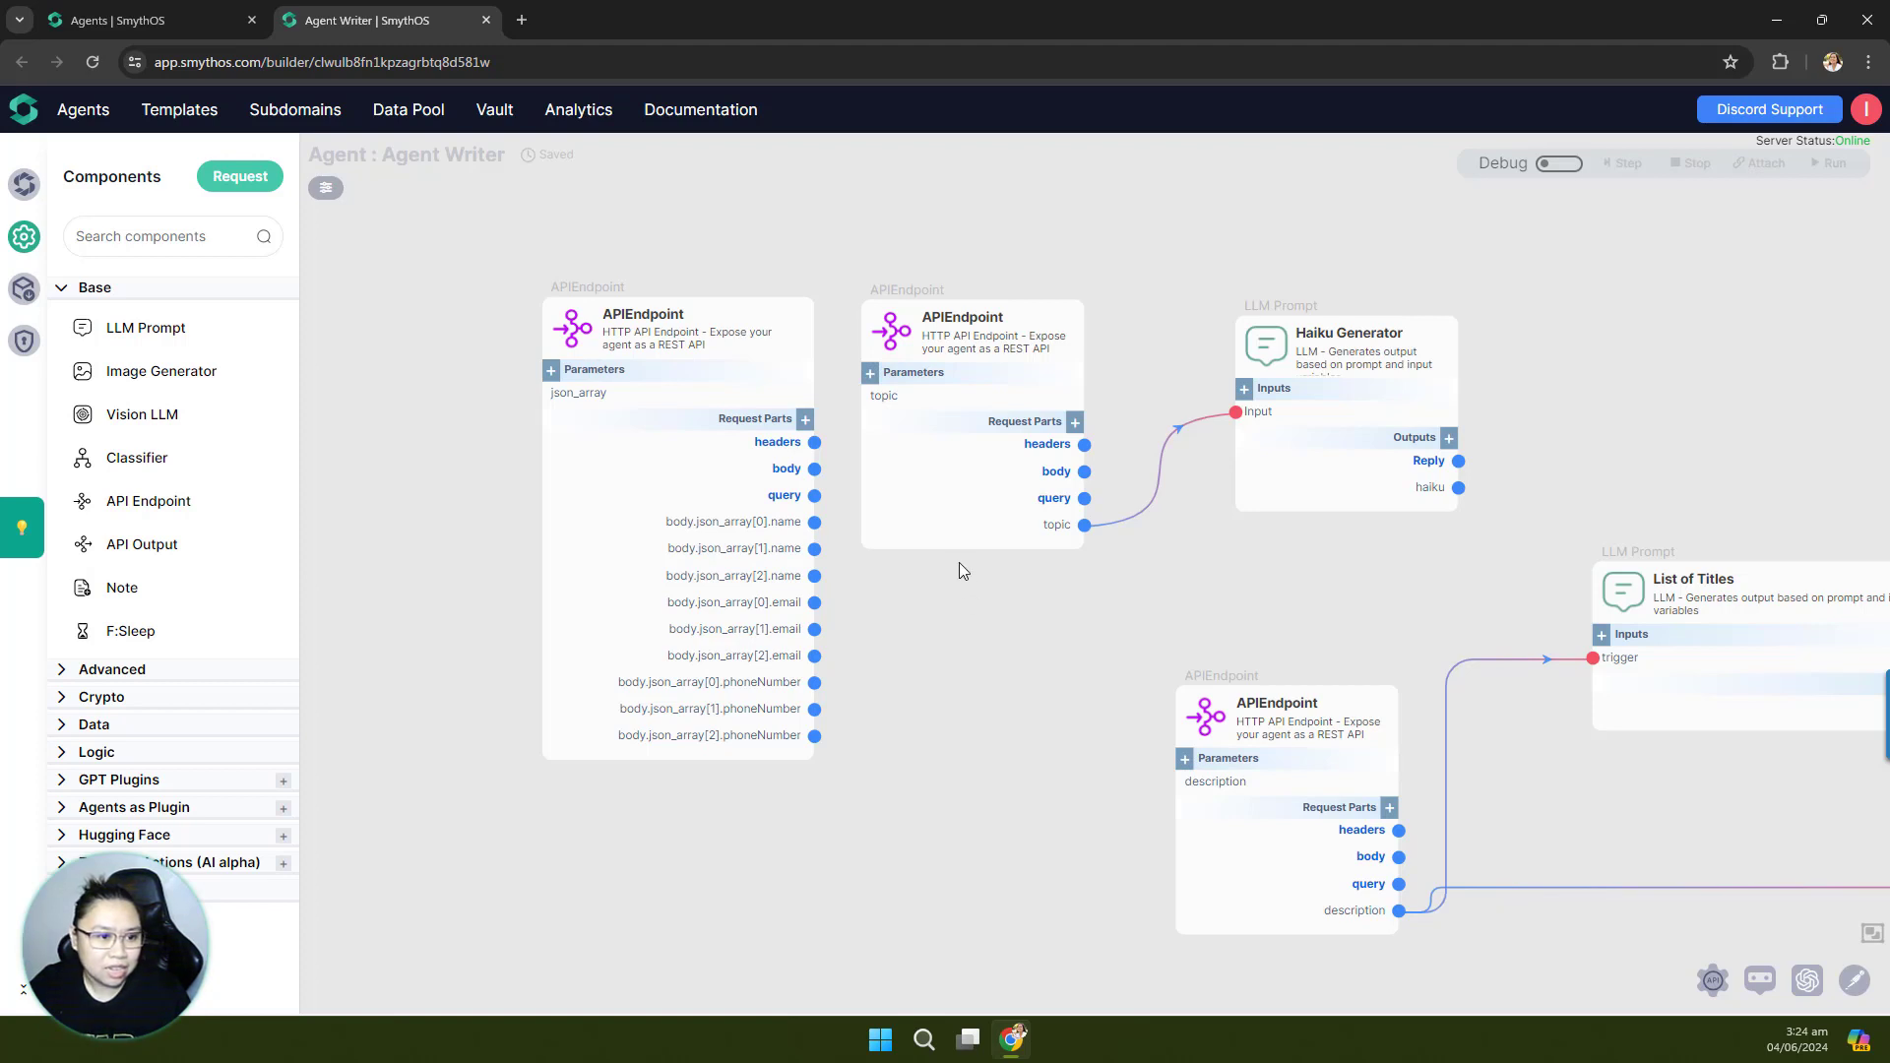
drag(945, 641, 880, 661)
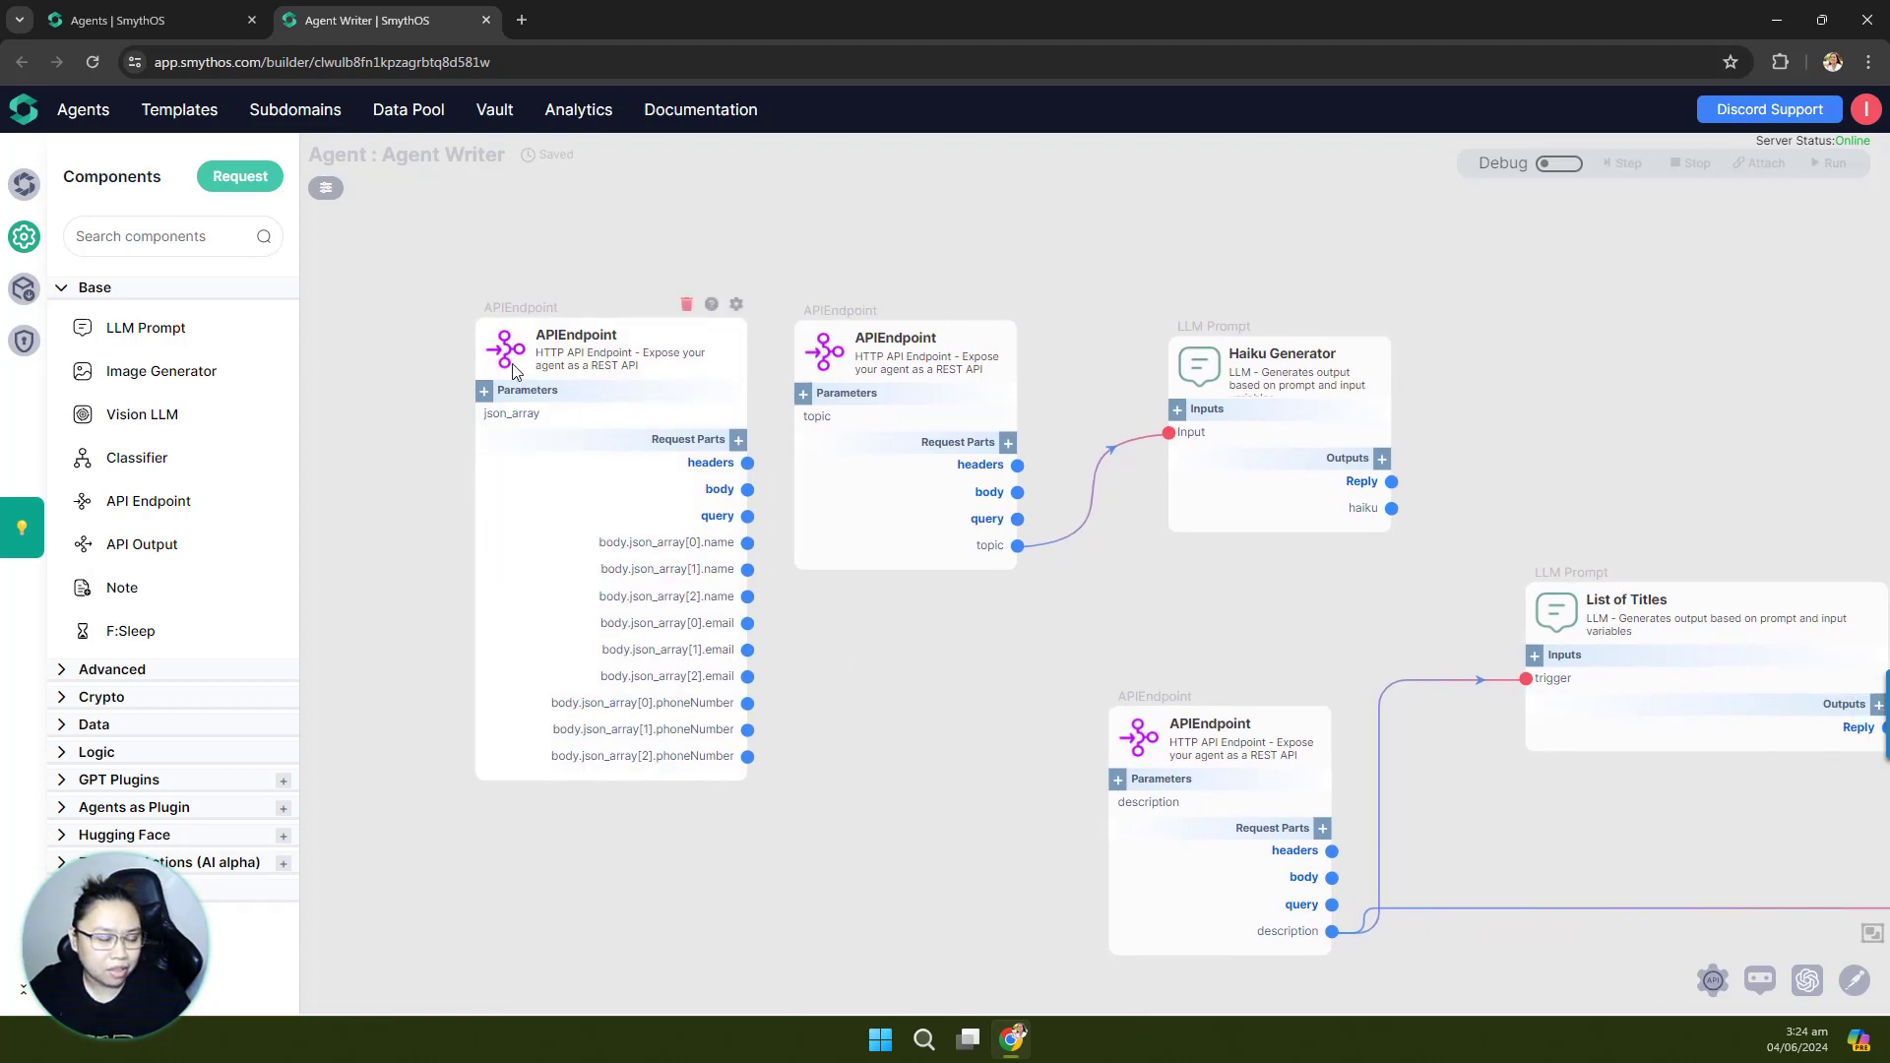
drag(508, 347, 476, 342)
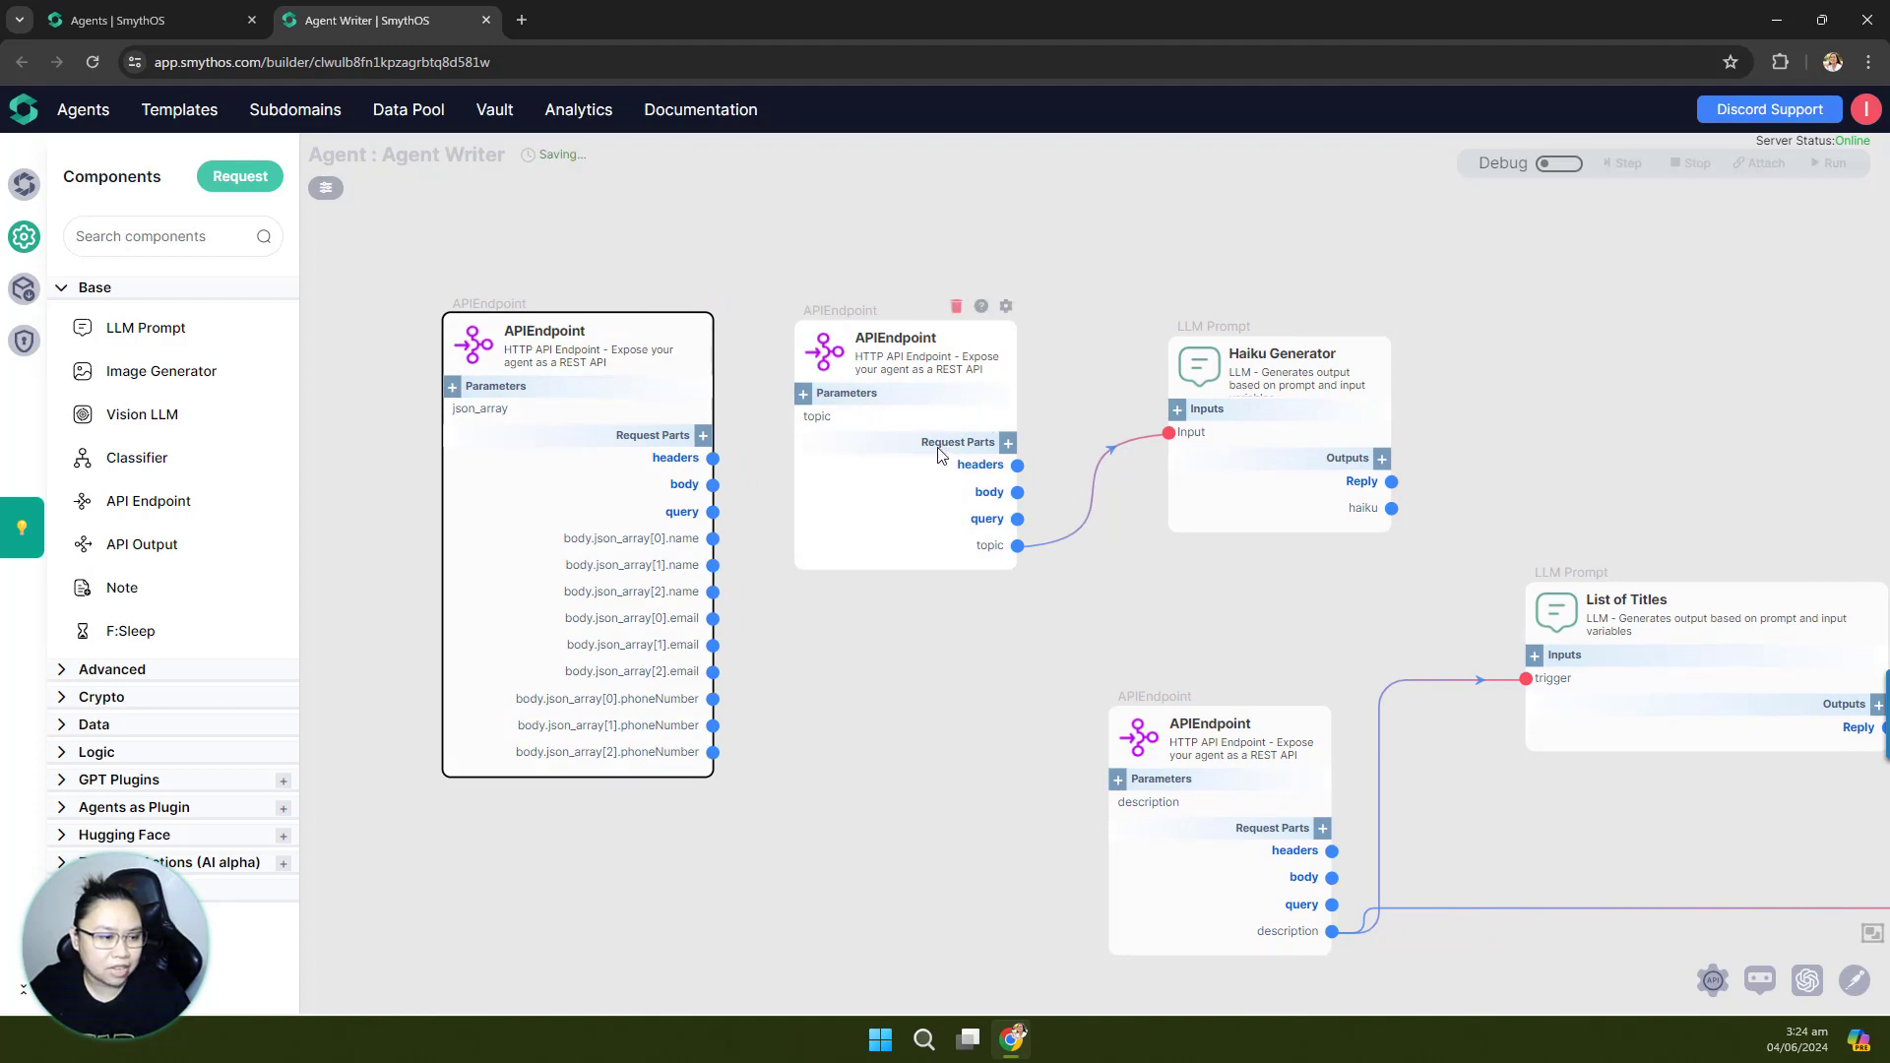
Step: Move the json_array APIEndpoint into the free space directly below the description APIEndpoint
drag(952, 680, 821, 749)
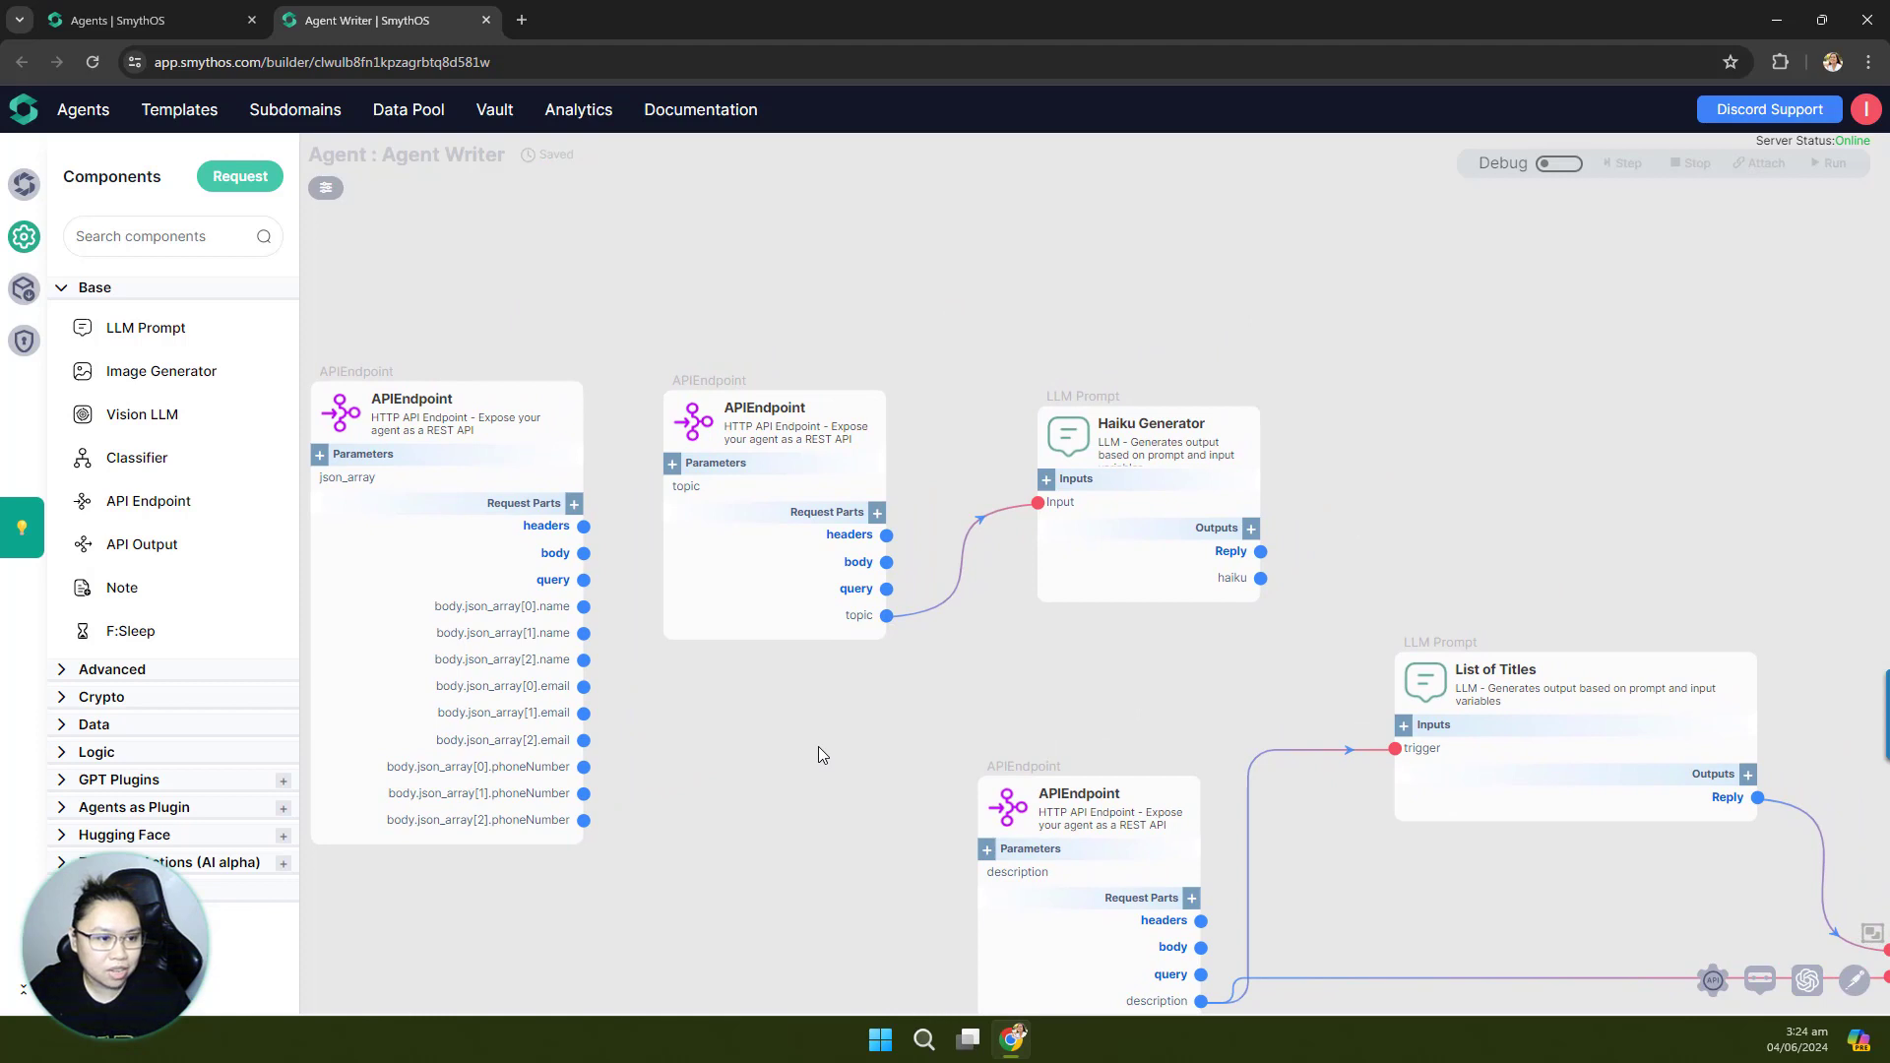
drag(818, 752, 911, 558)
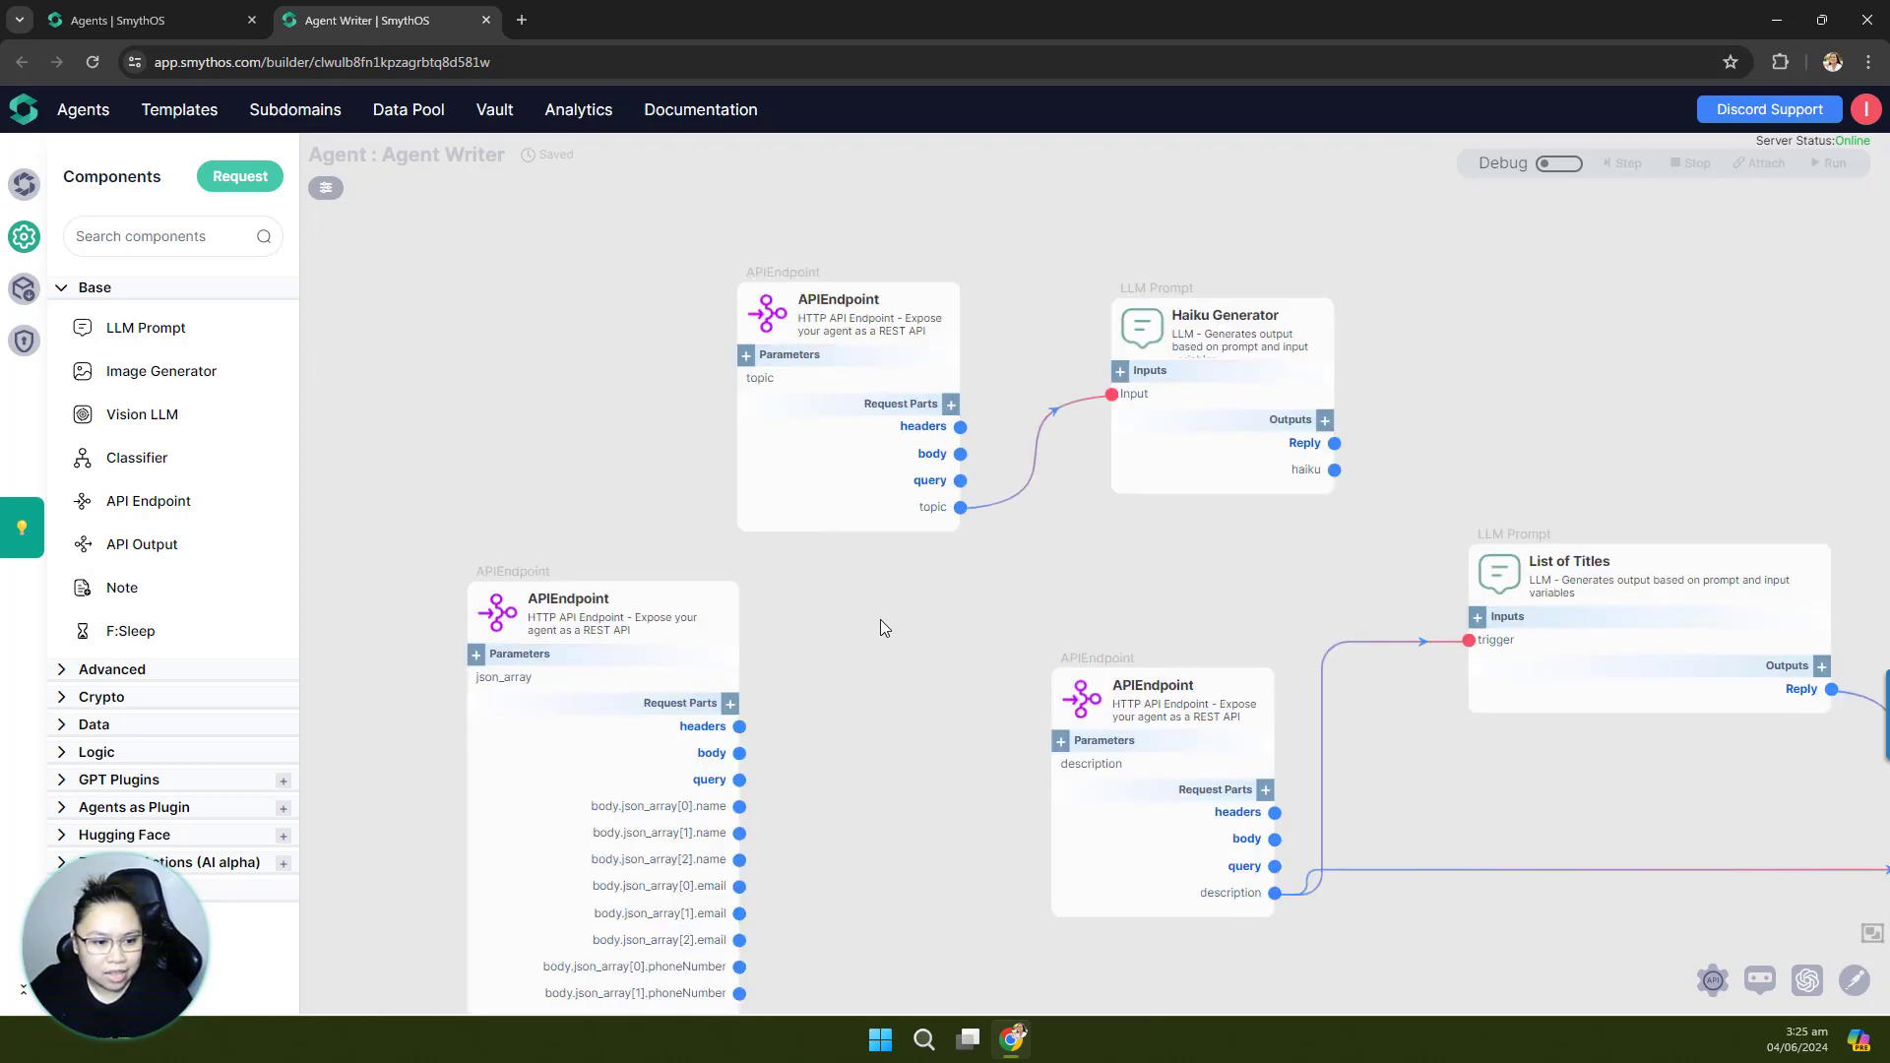
scroll(880, 618, down, 3)
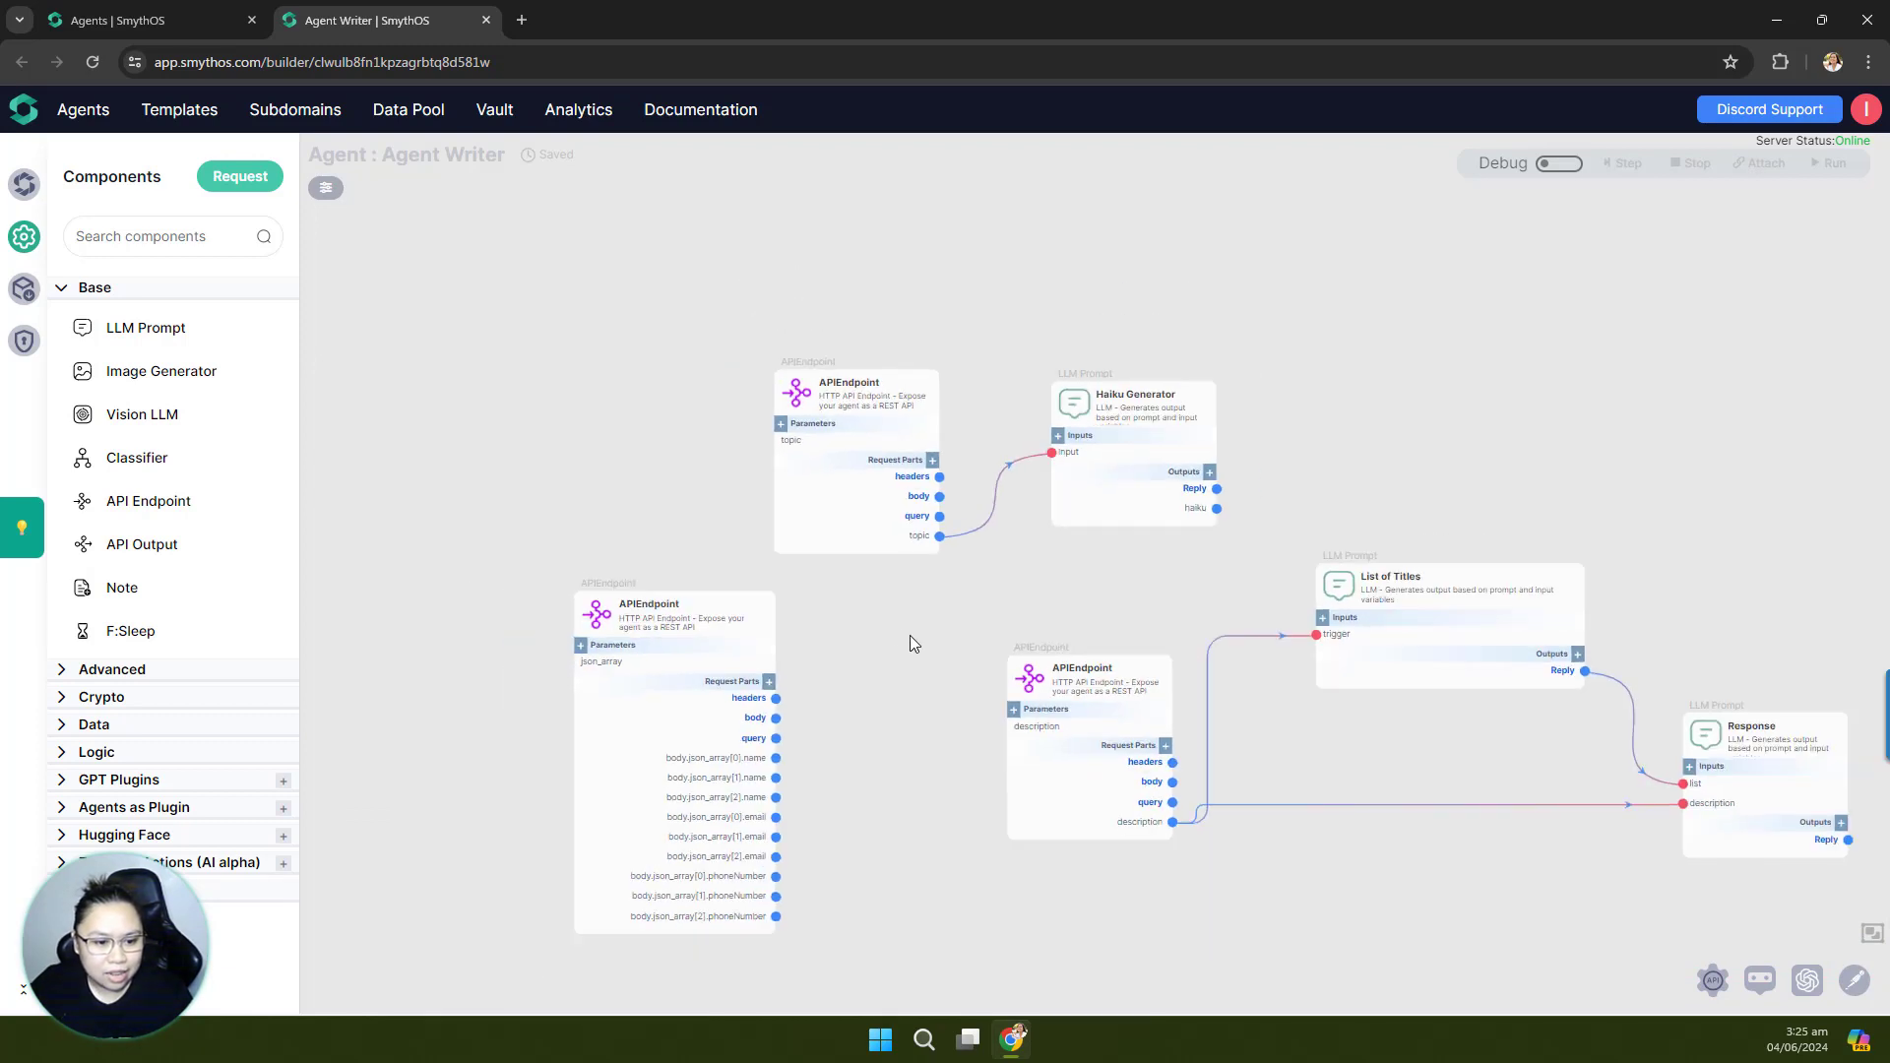
drag(933, 630, 901, 494)
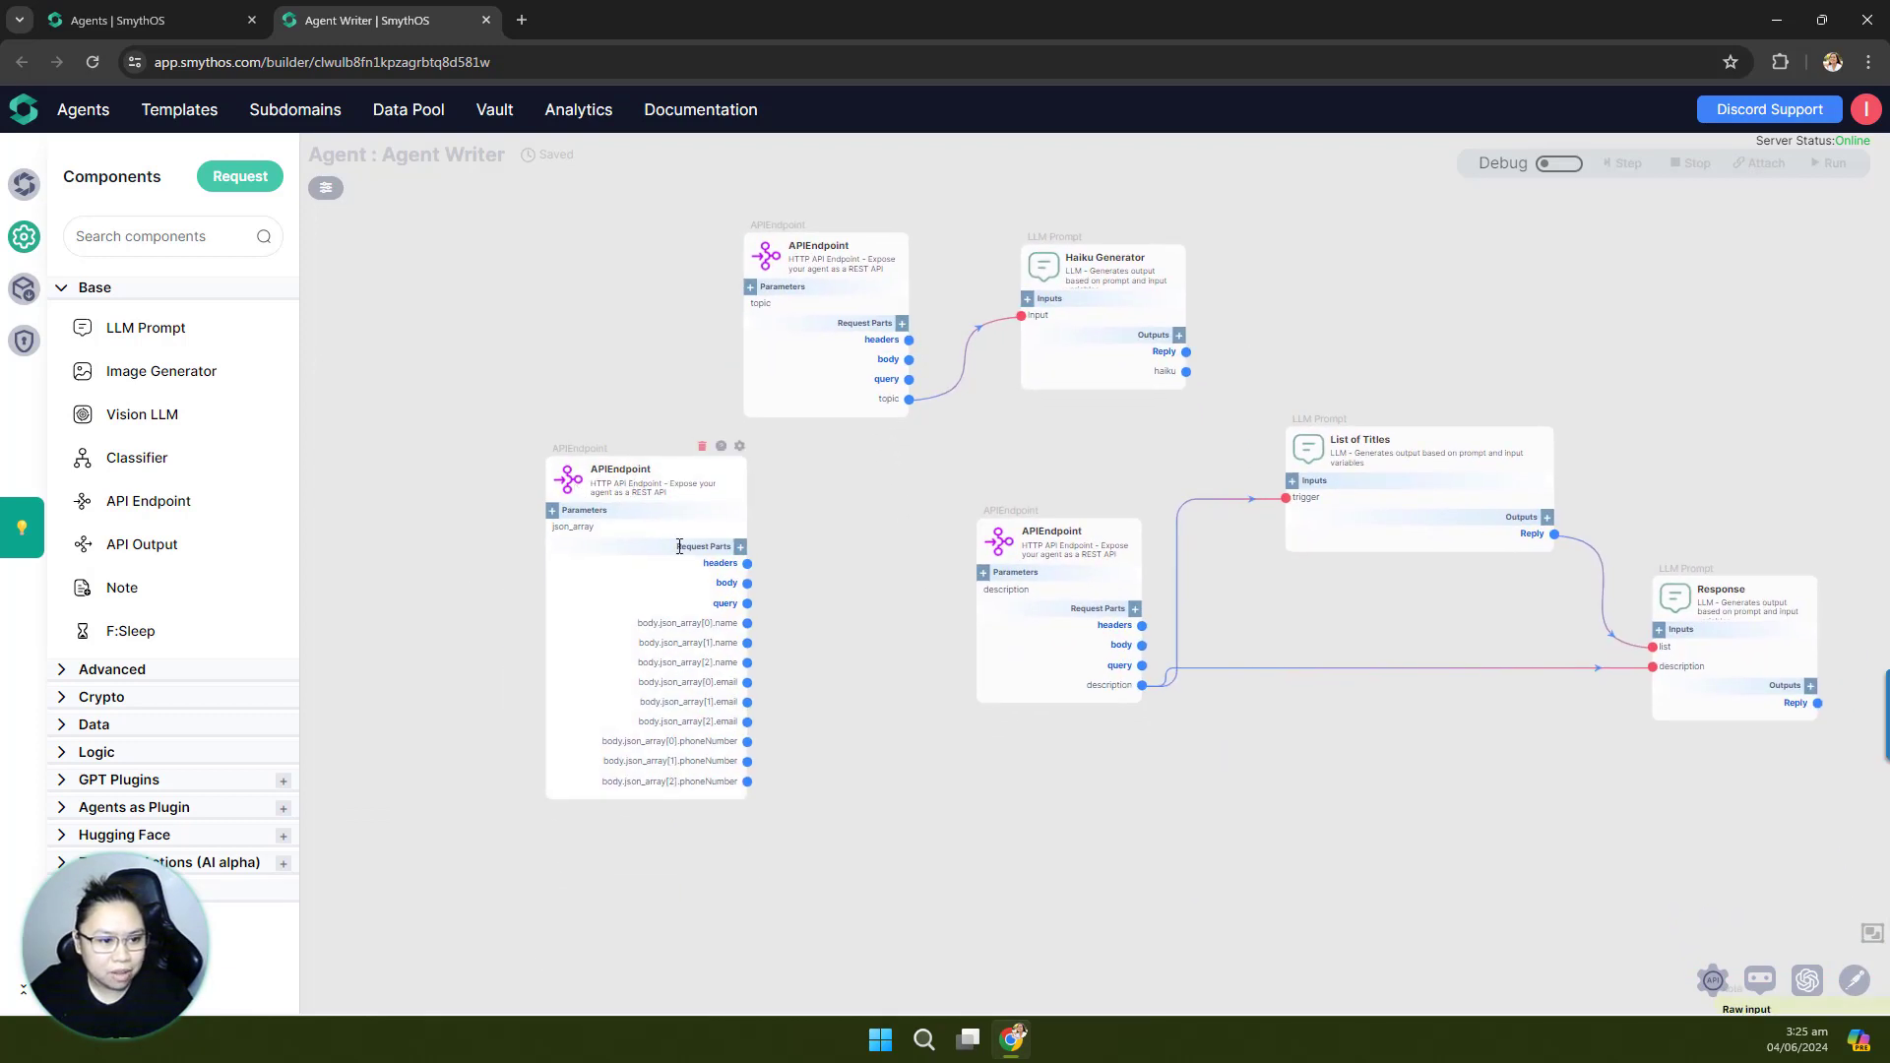
drag(577, 467, 762, 675)
drag(1107, 706, 956, 406)
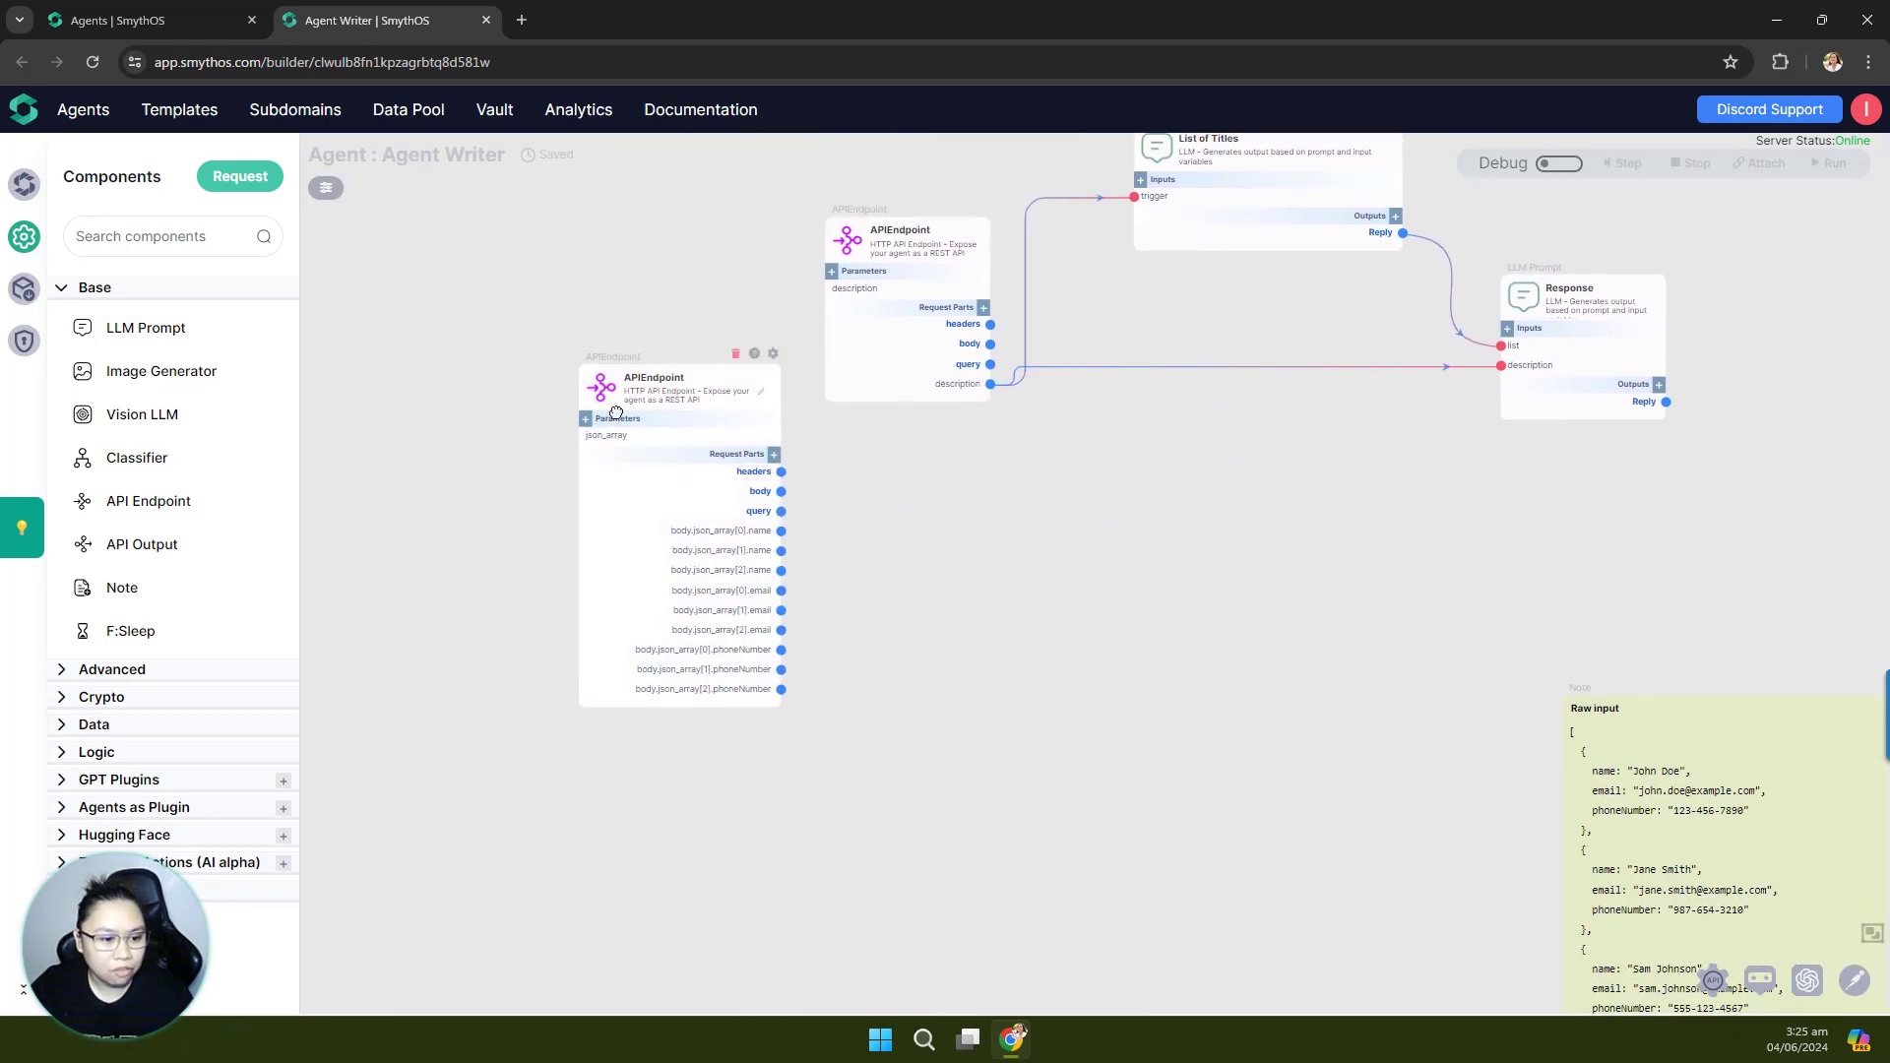
drag(617, 413, 854, 567)
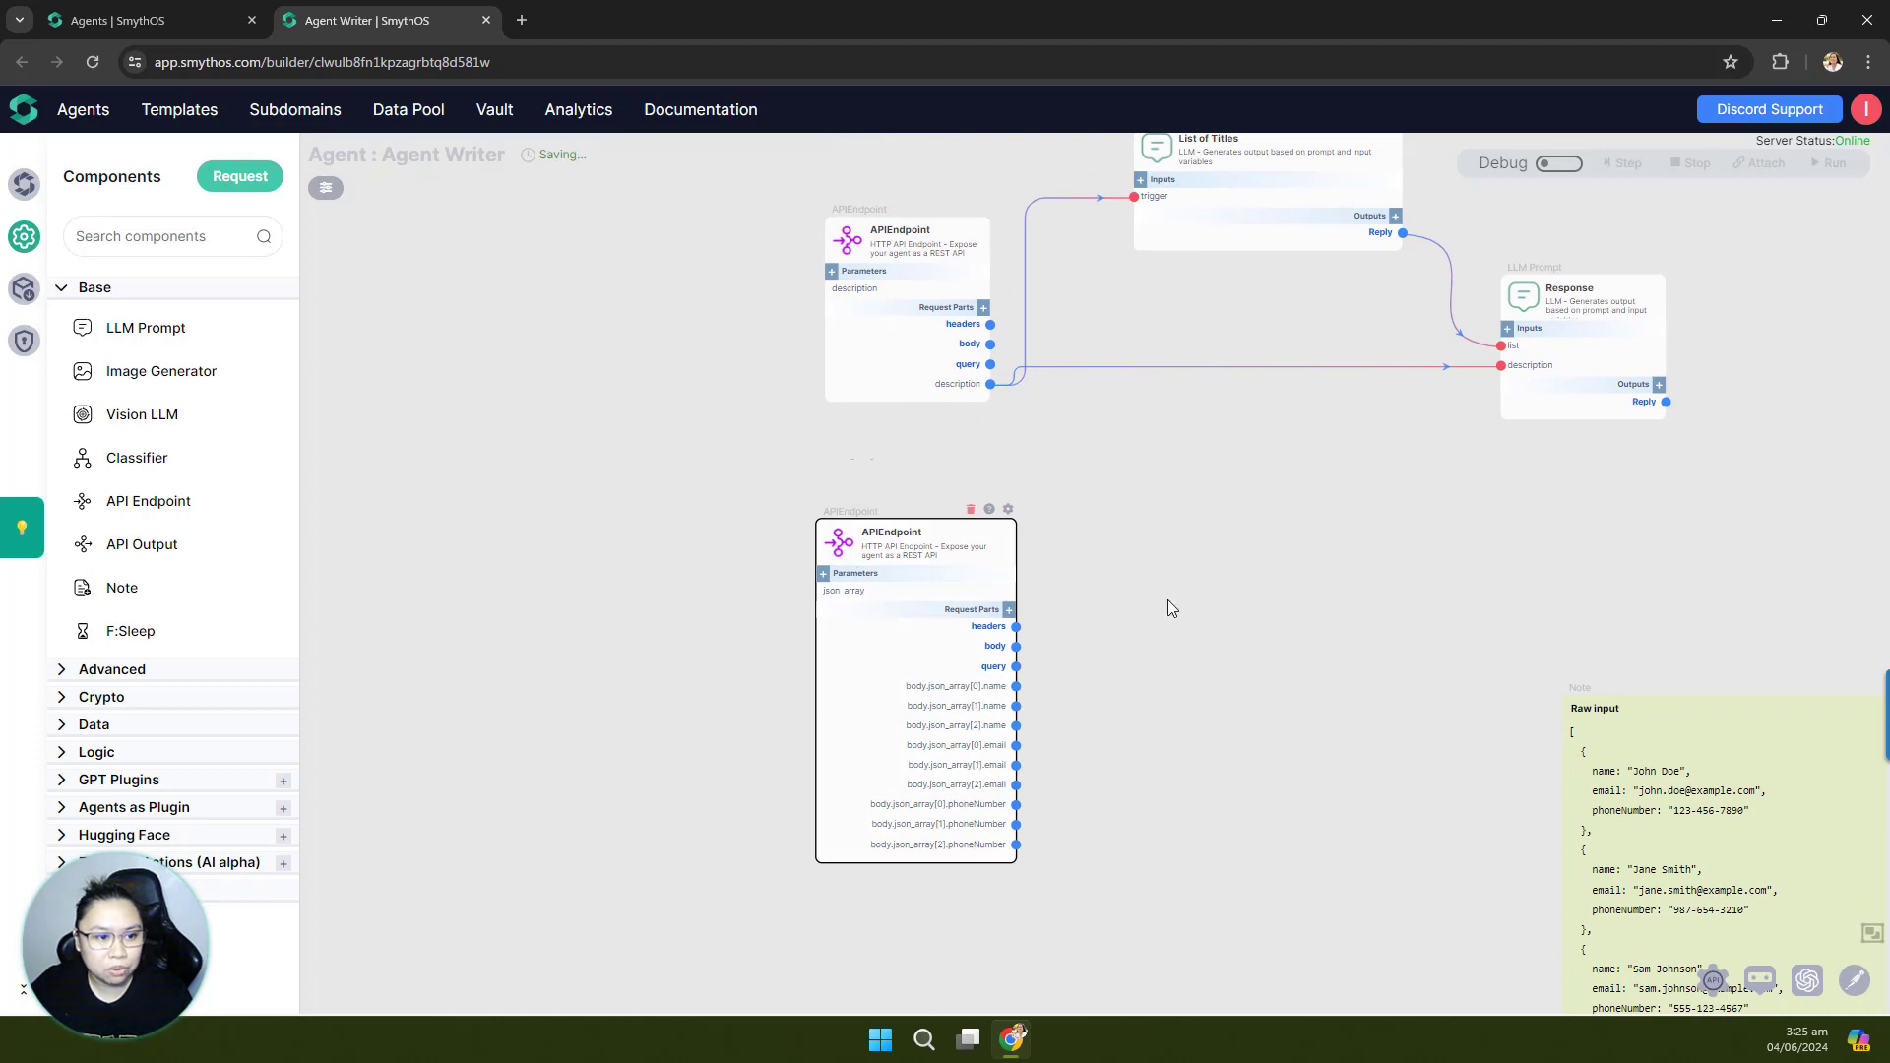
Step: Fine-tune the json_array APIEndpoint's position so it lines up beneath the description APIEndpoint
scroll(1056, 658, up, 2)
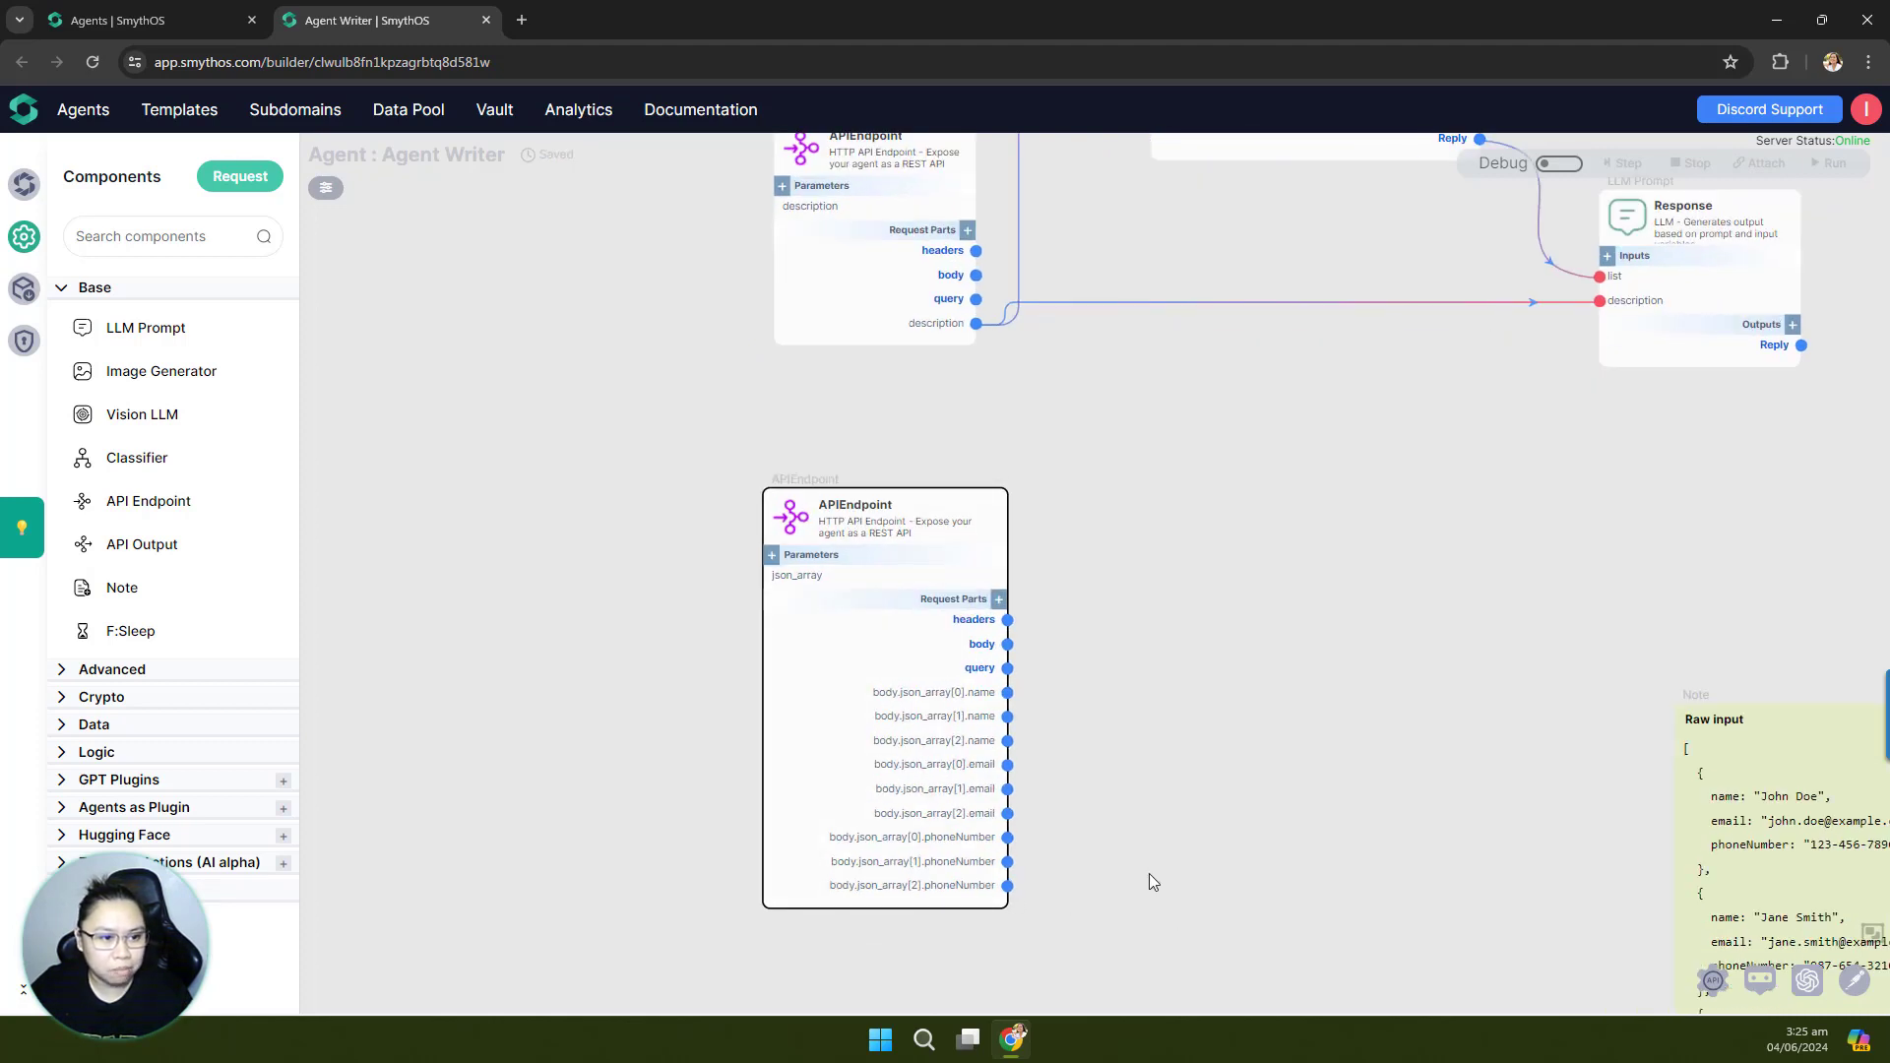
drag(1149, 872, 1138, 753)
scroll(797, 578, up, 2)
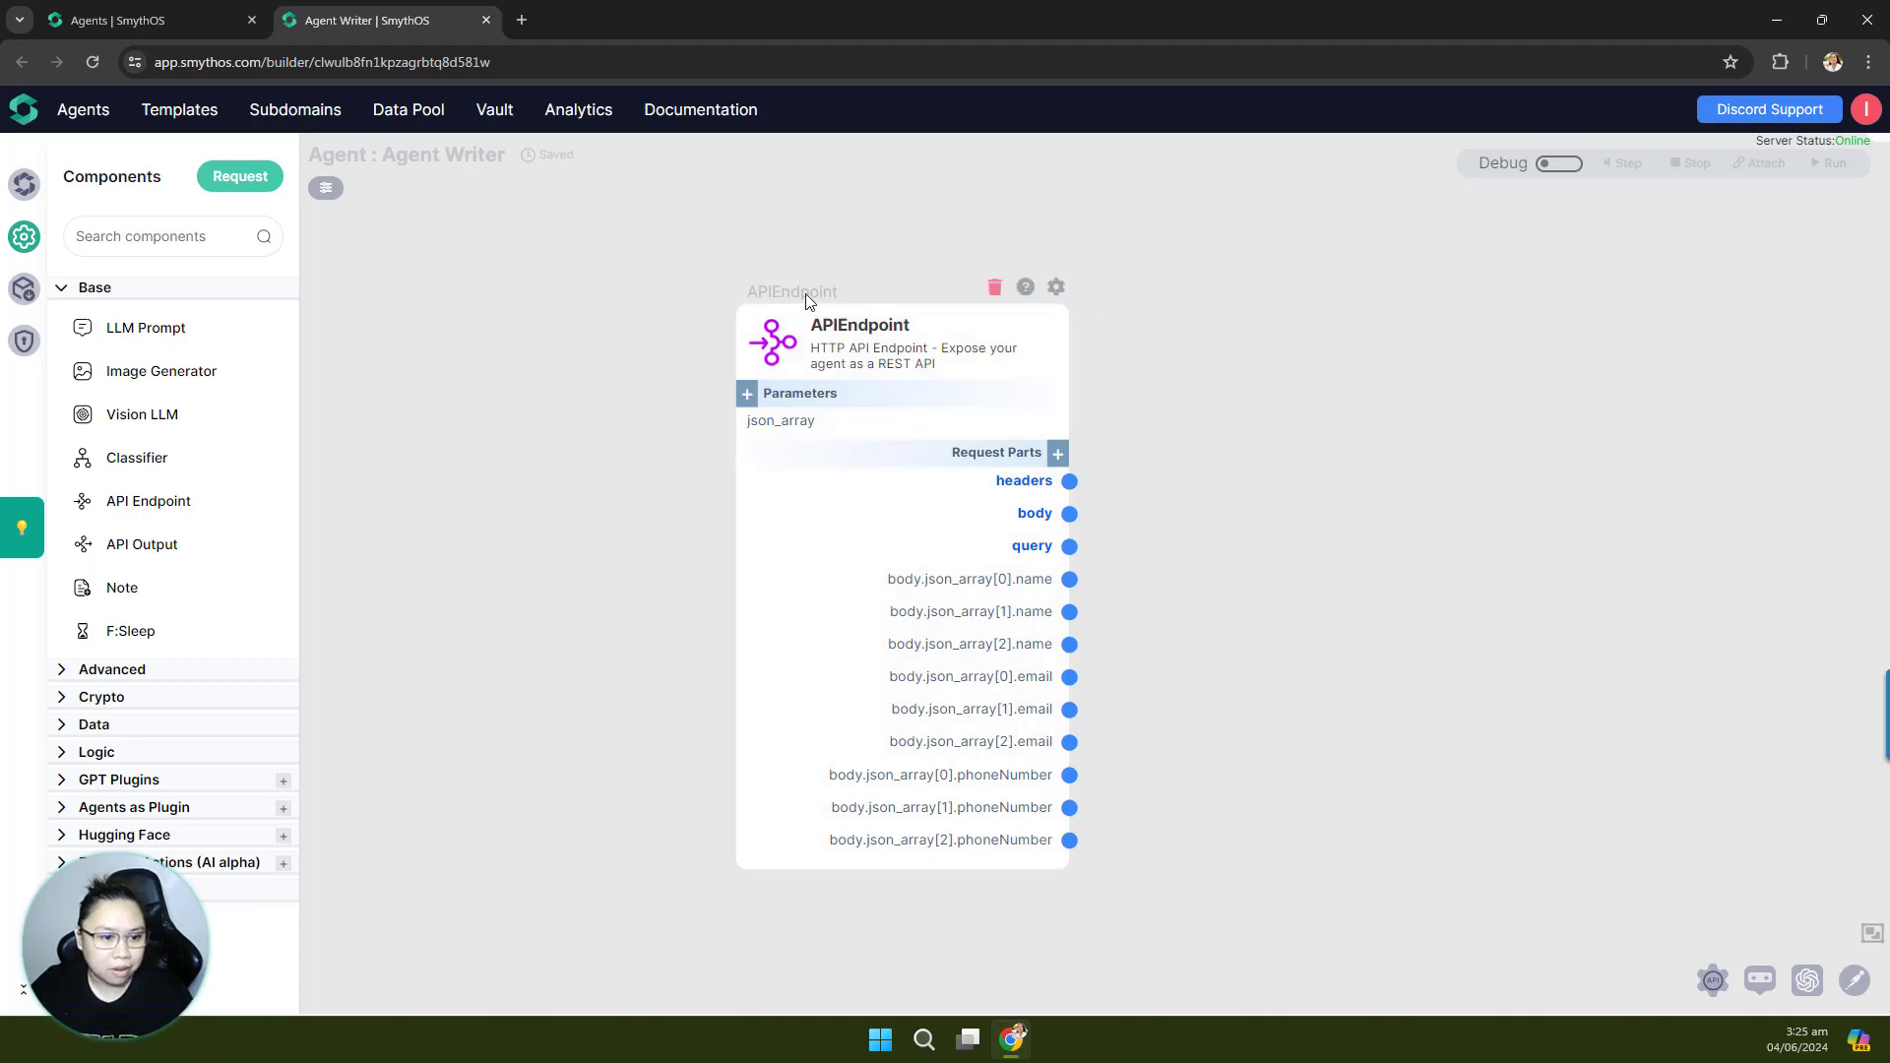
drag(805, 300, 836, 297)
scroll(1227, 689, down, 2)
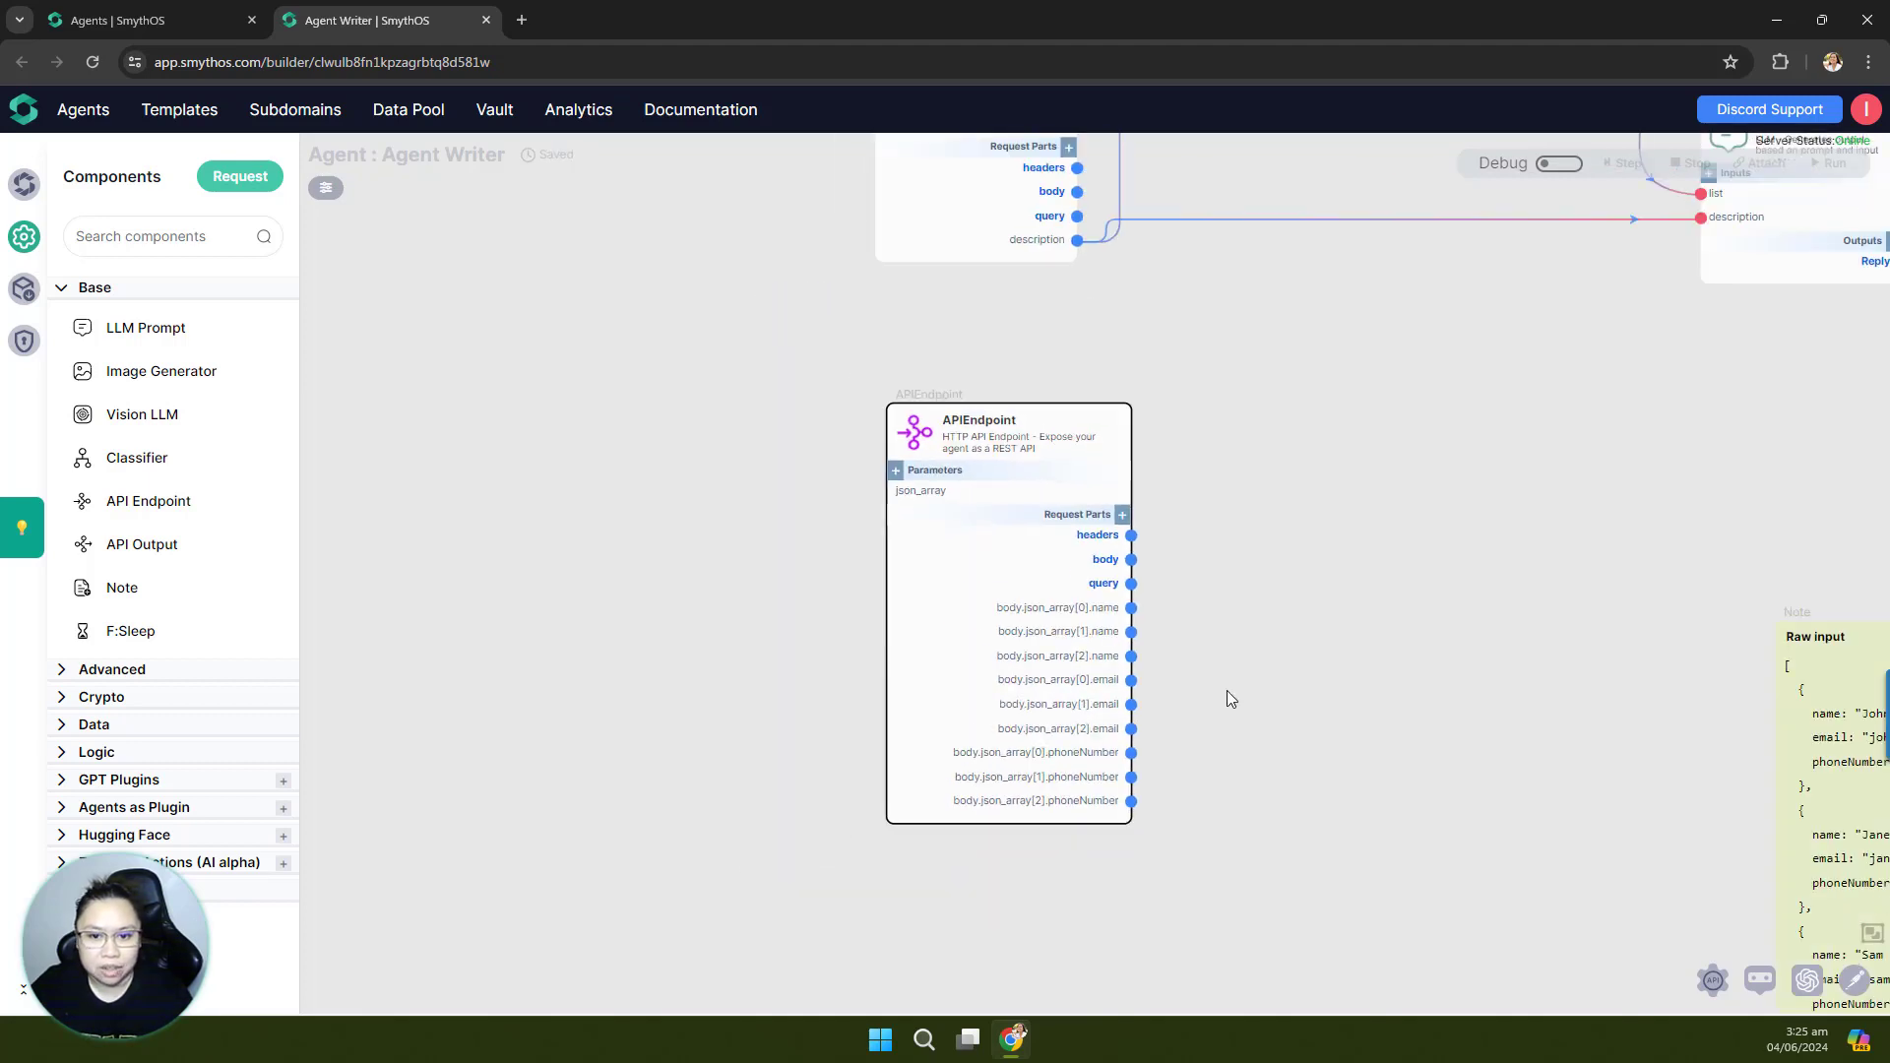
scroll(1227, 691, down, 2)
drag(1322, 602, 1317, 724)
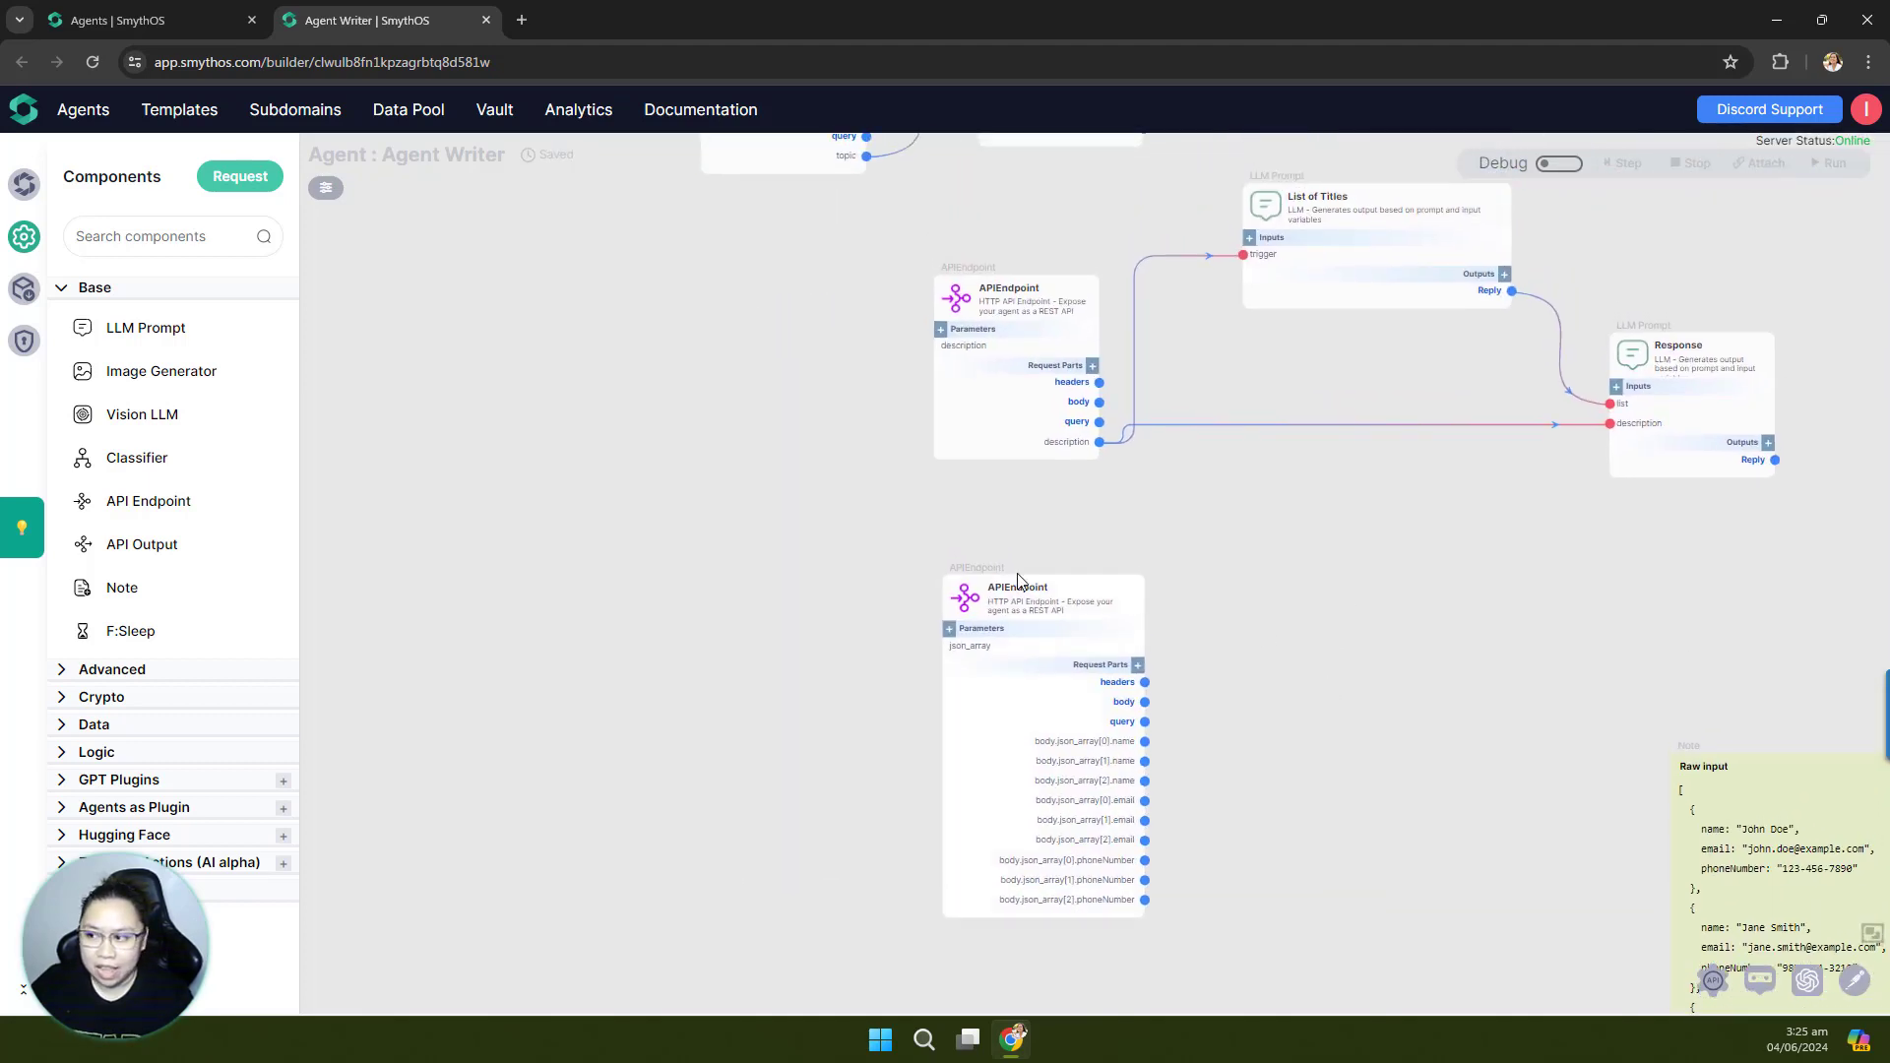
drag(1018, 581, 1013, 561)
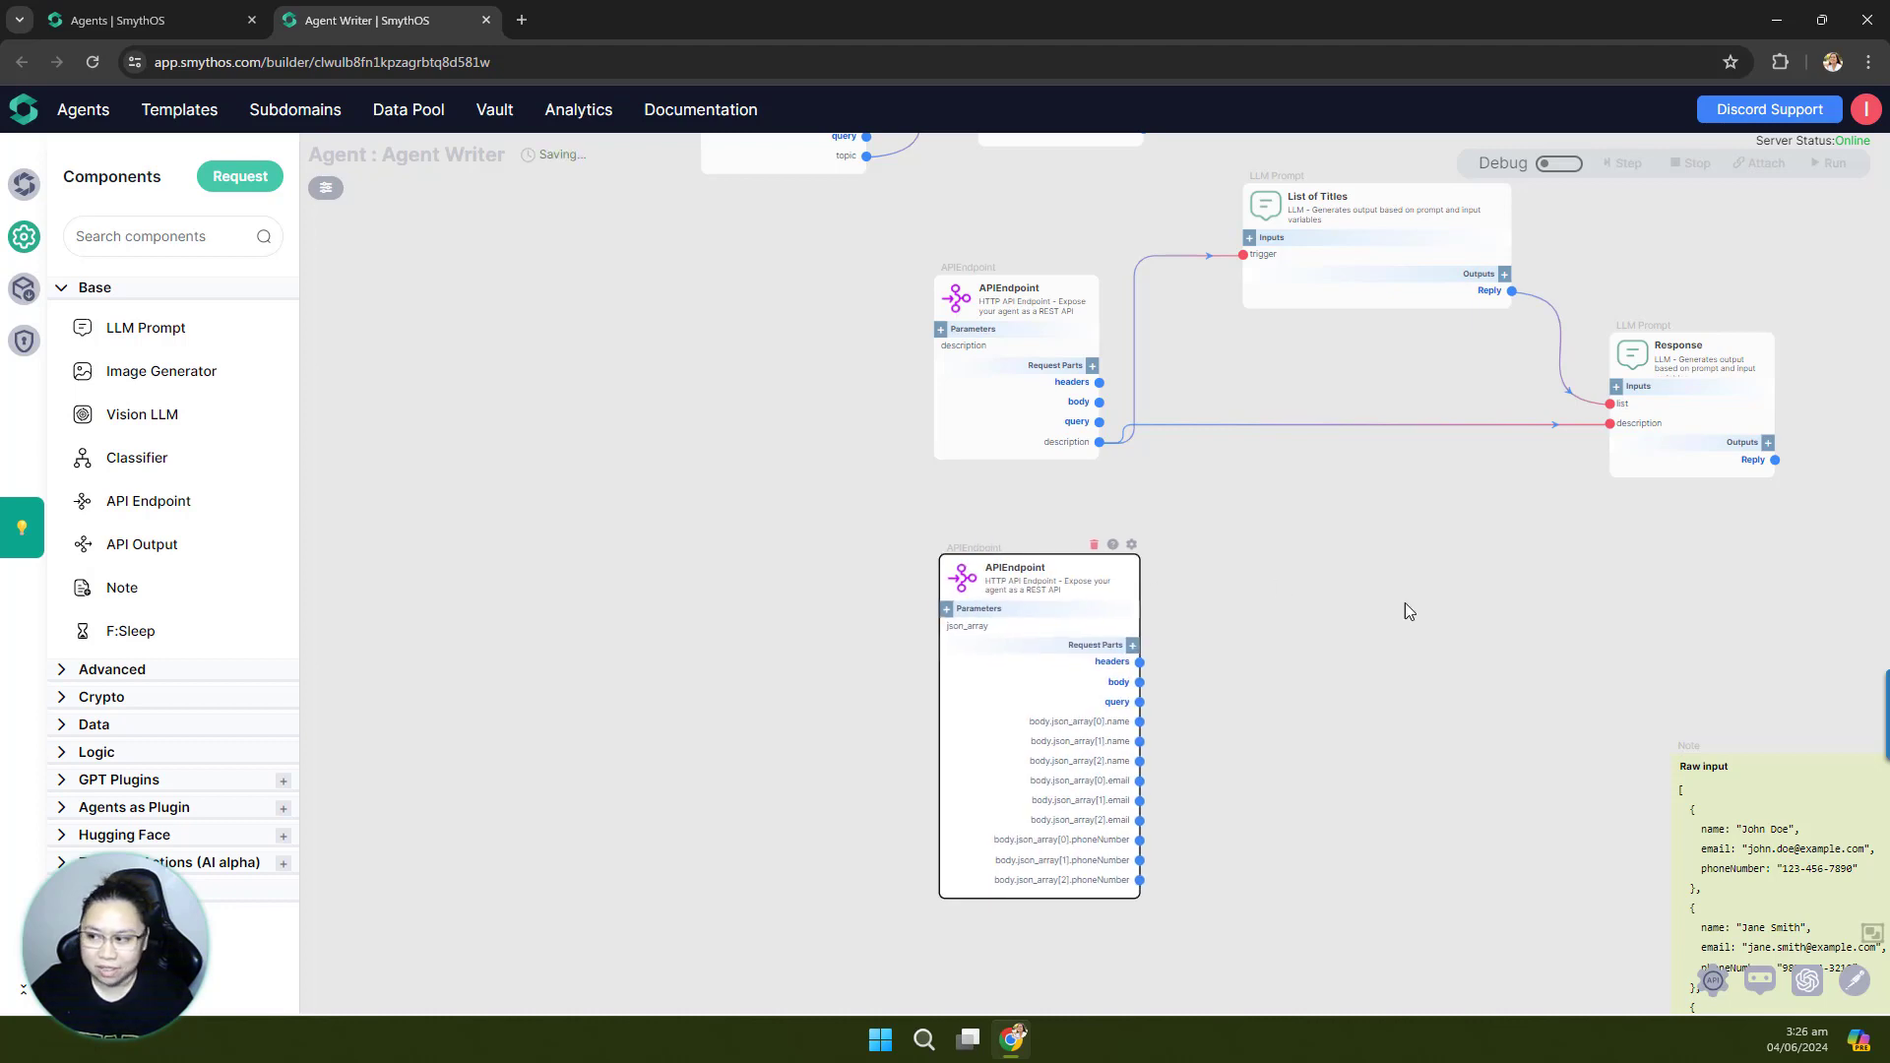